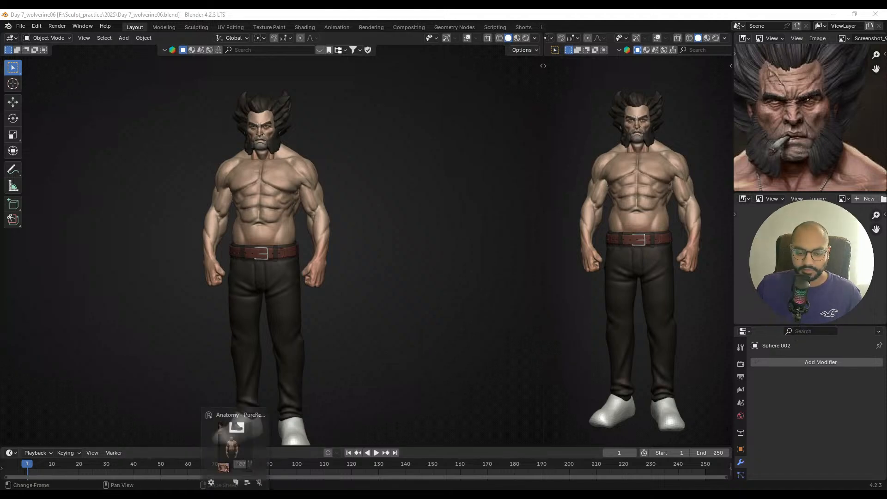
- Switch to Iriun Webcam, set the phone camera's manual exposure to 1/18, and minimize its window
key(super+s)
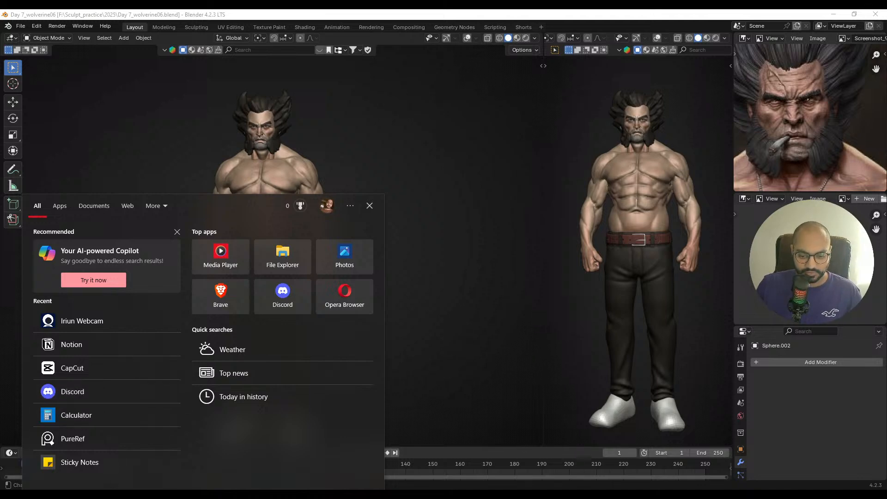
click(82, 321)
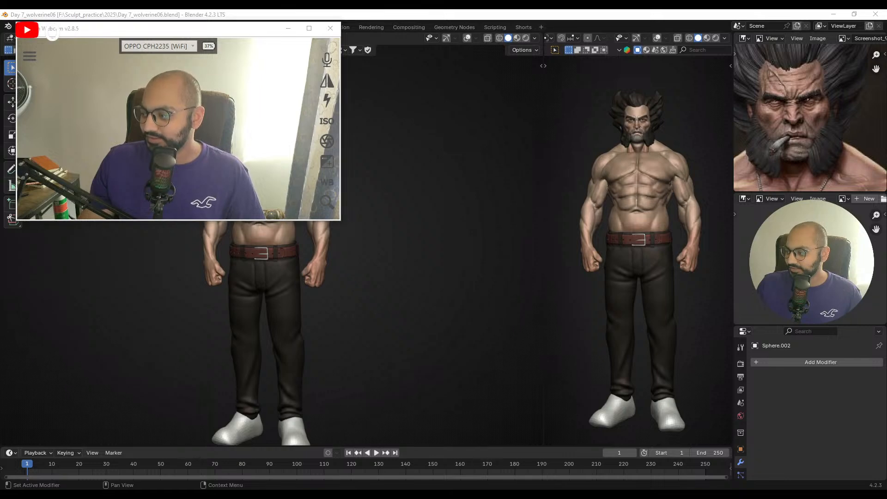
click(322, 138)
drag(156, 204, 255, 199)
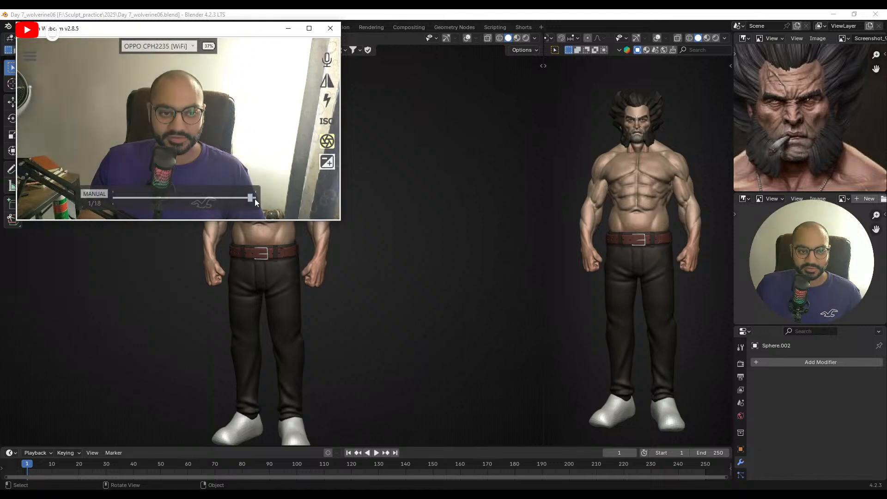
click(288, 28)
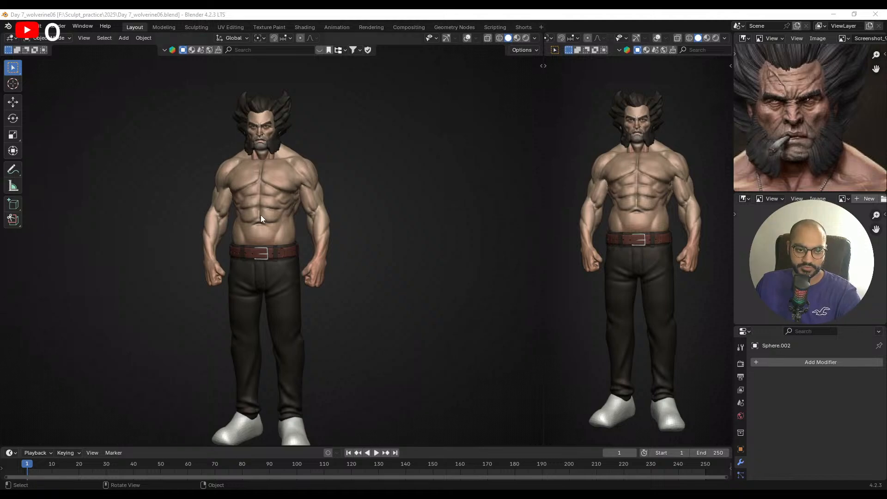
- Examine the full Wolverine sculpt from several angles, from the hair down to the shoes
scroll(329, 246, up, 2)
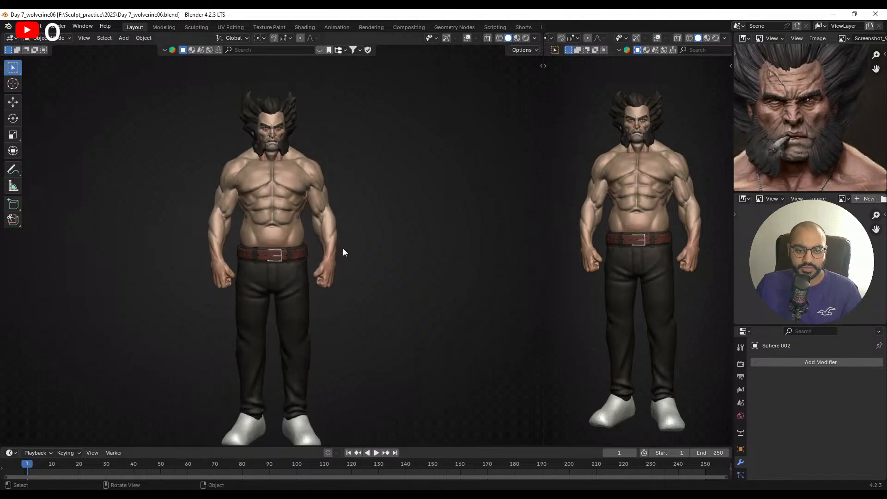
shift+middle_drag(343, 248, 345, 221)
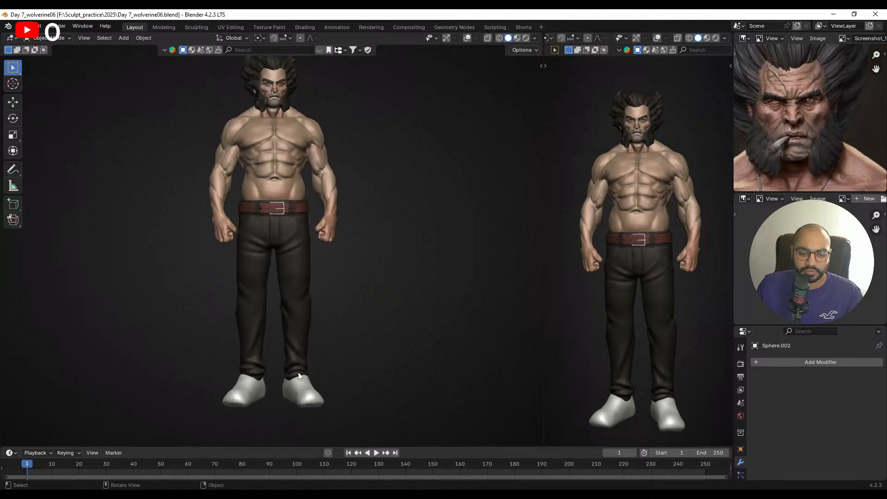
middle_drag(293, 260, 263, 283)
middle_drag(276, 284, 265, 285)
shift+middle_drag(267, 240, 273, 322)
middle_drag(277, 309, 302, 305)
scroll(804, 138, down, 4)
scroll(815, 124, up, 1)
- Examine the Wolverine reference image, including the torso, the fist with claws, the face and the whole figure
middle_drag(823, 160, 813, 104)
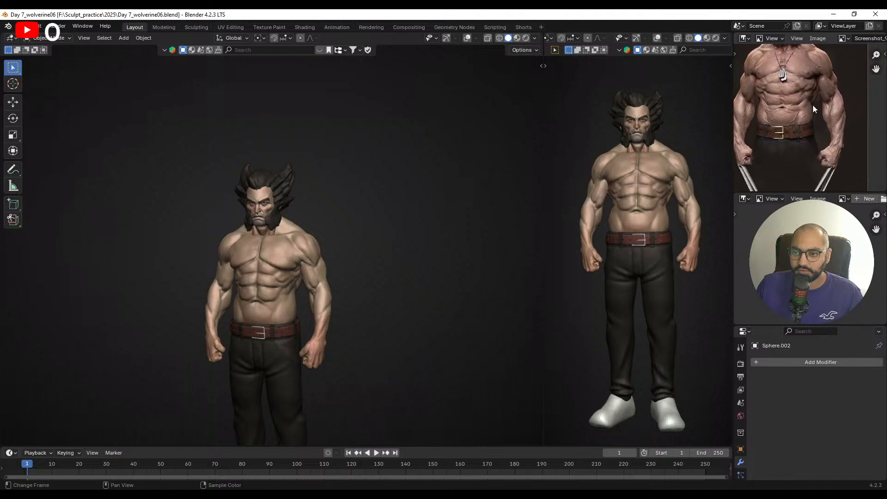
scroll(848, 140, up, 3)
scroll(850, 140, down, 1)
middle_drag(841, 187, 828, 121)
scroll(826, 119, up, 2)
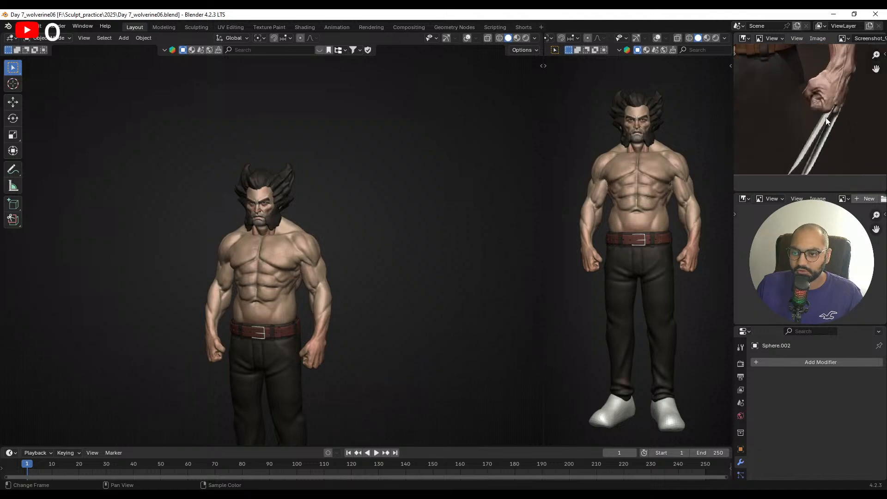
scroll(832, 108, down, 1)
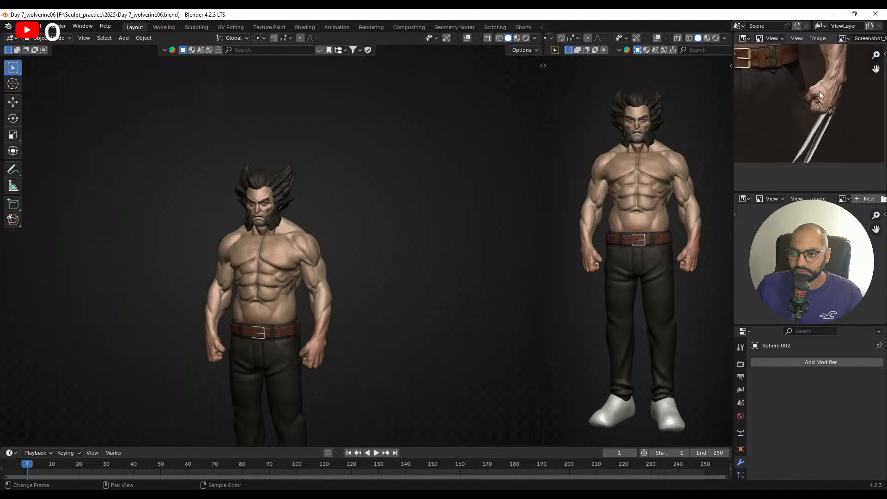
middle_drag(767, 51, 816, 114)
middle_drag(802, 71, 806, 154)
scroll(808, 124, up, 5)
scroll(806, 108, down, 1)
scroll(805, 154, down, 1)
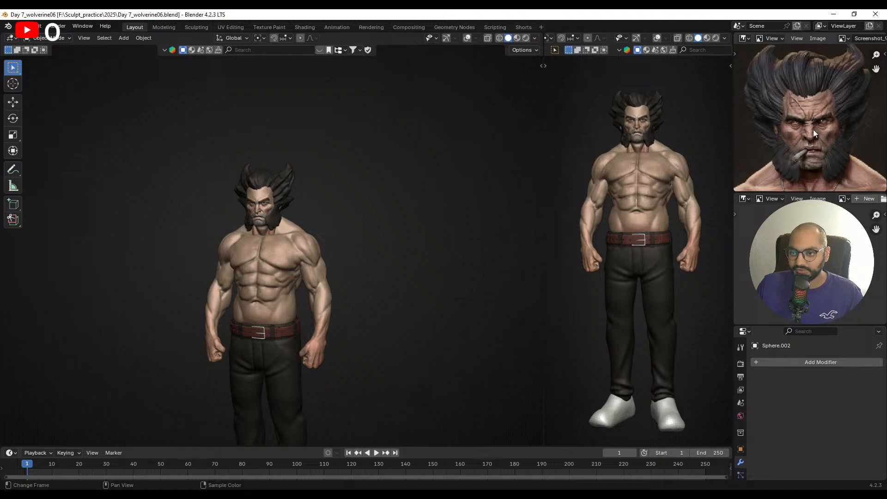
scroll(814, 130, down, 4)
middle_drag(815, 175, 810, 98)
scroll(811, 138, down, 2)
scroll(809, 110, up, 1)
scroll(810, 109, down, 1)
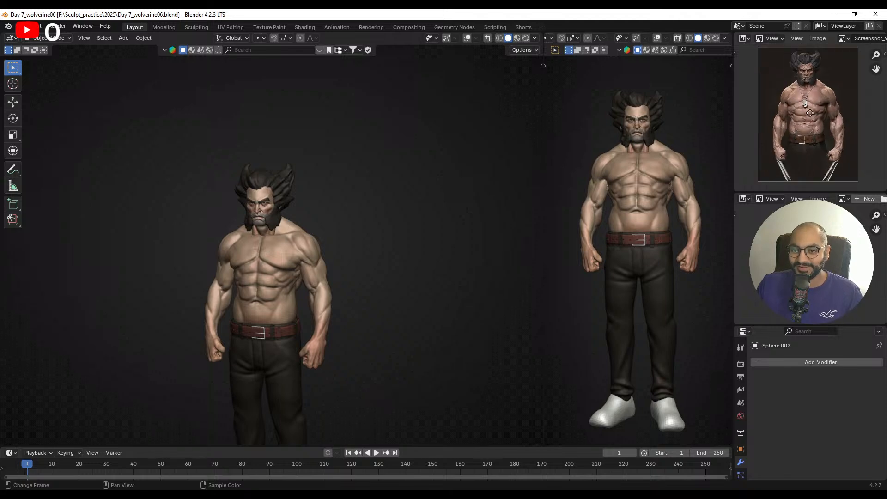
- Show the viewport overlays in the main 3D view of the Wolverine sculpt
shift+middle_drag(384, 303, 378, 272)
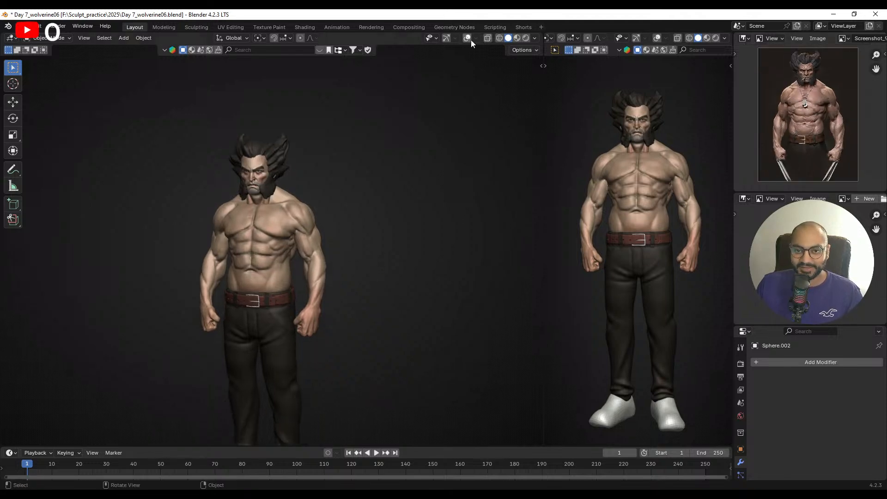
click(468, 39)
click(454, 38)
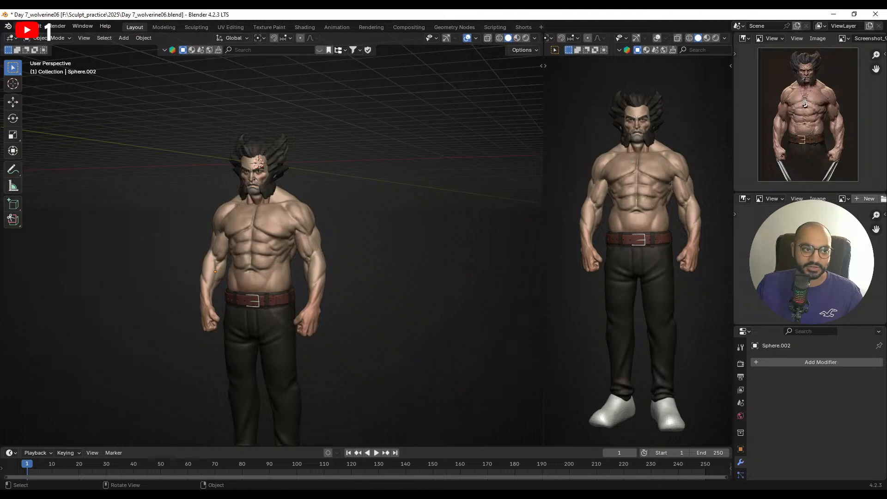
- Open Day 5_wolverine03.blend from F:\Sculpt_practice\2025, discarding the unsaved changes to the current file
click(37, 26)
click(23, 26)
click(42, 44)
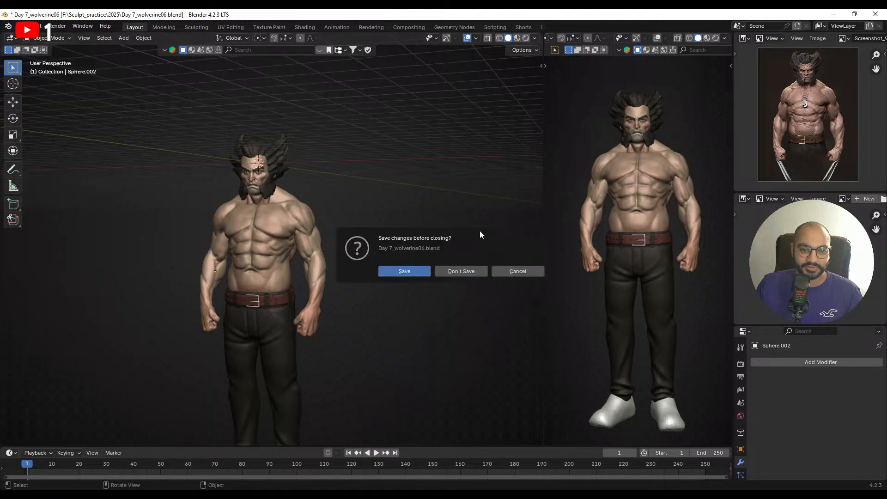
click(460, 271)
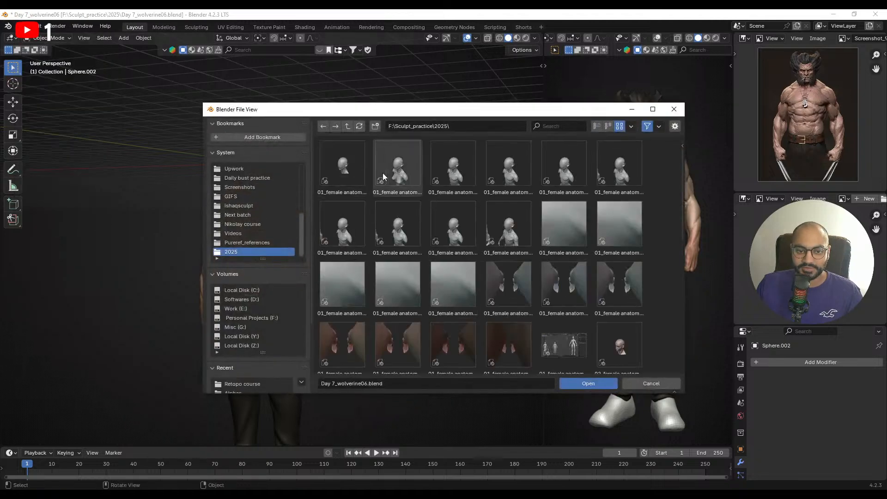
scroll(468, 224, down, 5)
scroll(543, 266, down, 2)
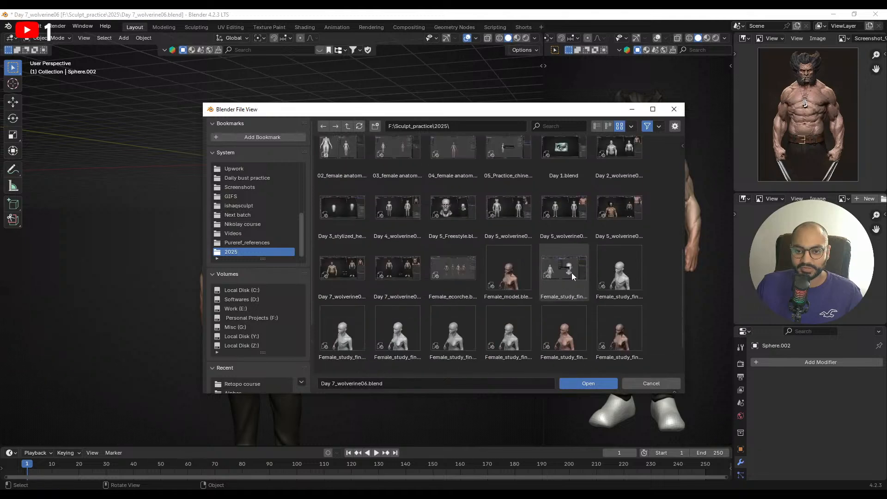
double_click(497, 207)
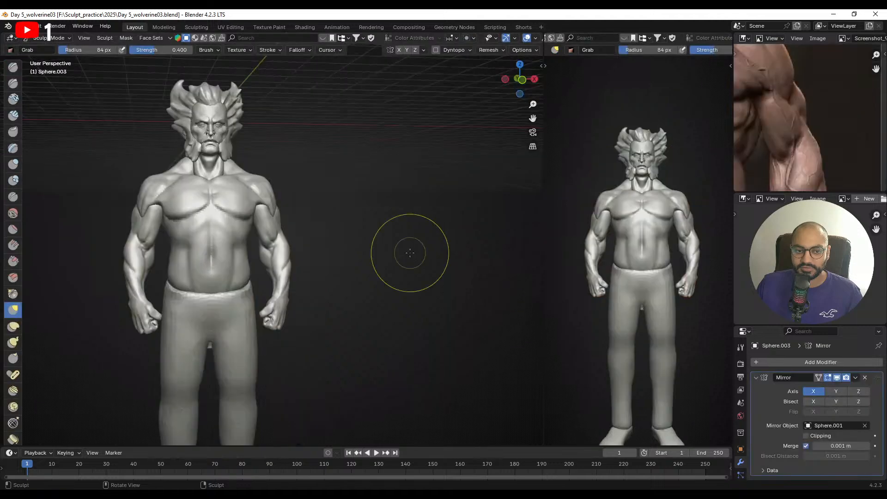
- Open Day 2_wolverine01.blend and view the early torso blockout from different angles
click(22, 27)
click(46, 47)
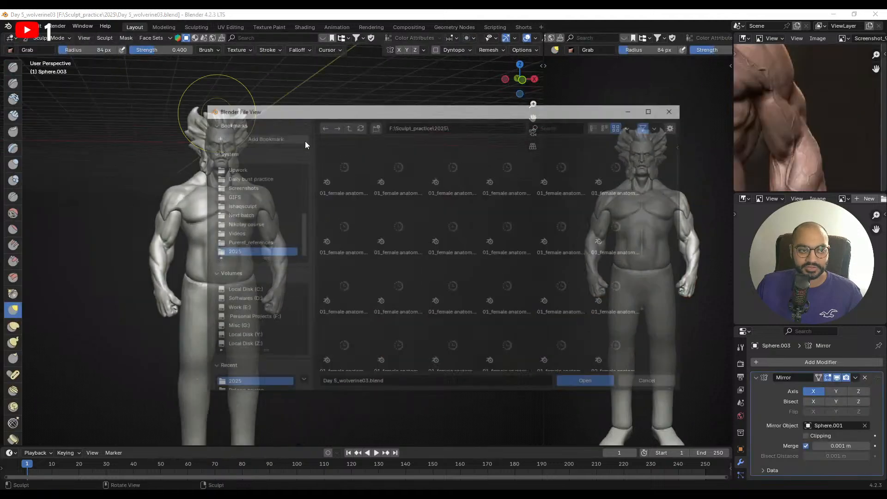
scroll(548, 253, down, 5)
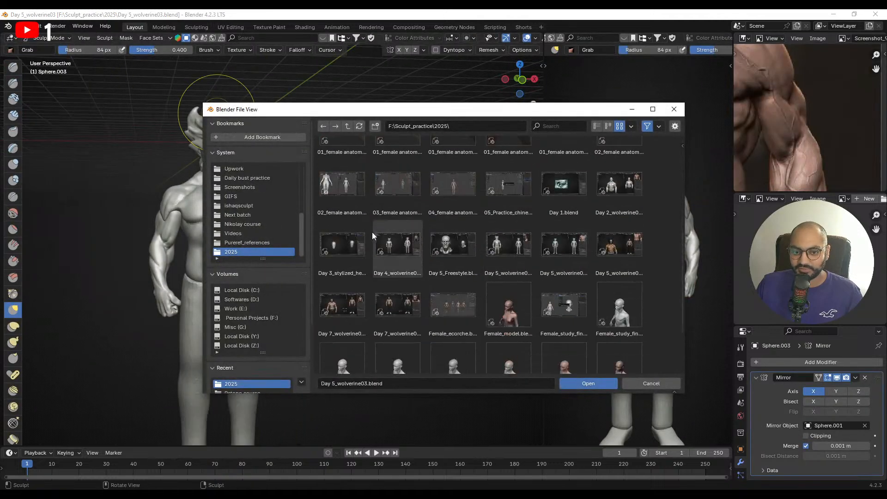
double_click(611, 194)
middle_drag(303, 264, 322, 276)
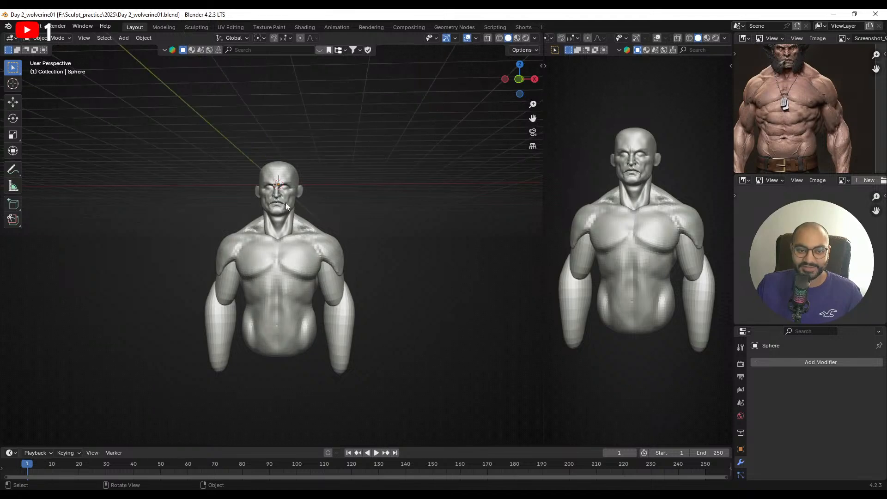
middle_drag(400, 276, 217, 198)
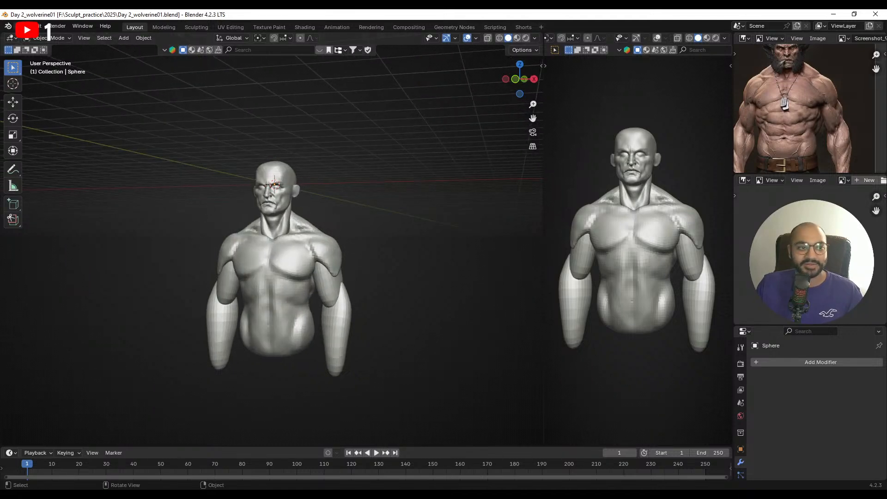
- Reopen the recent file Day 7_wolverine06.blend to view the current sculpt
click(19, 25)
mouse_move(57, 56)
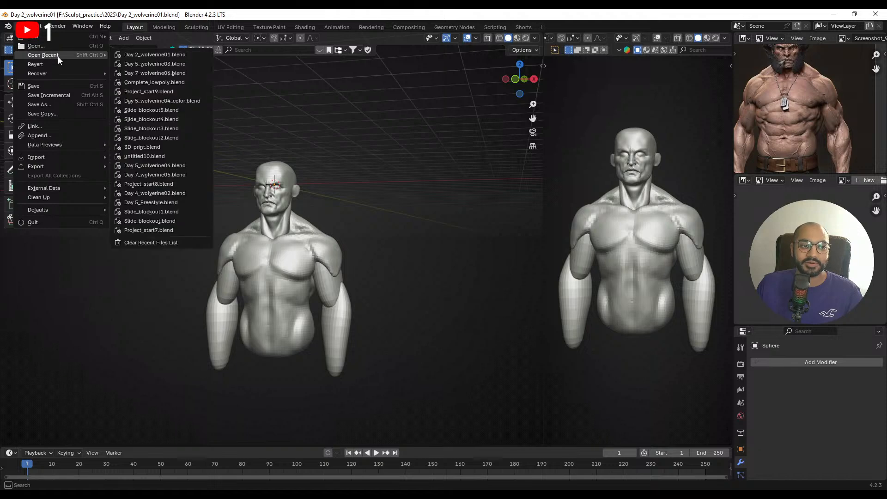
click(169, 74)
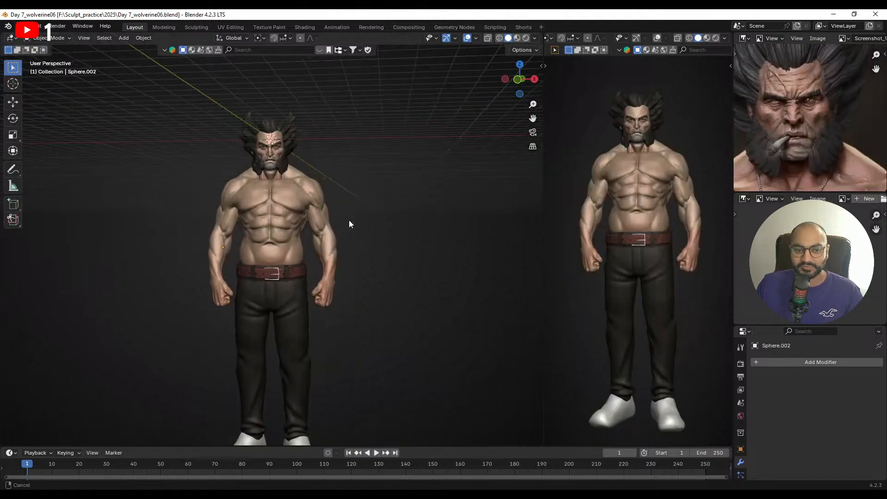
middle_drag(349, 221, 350, 215)
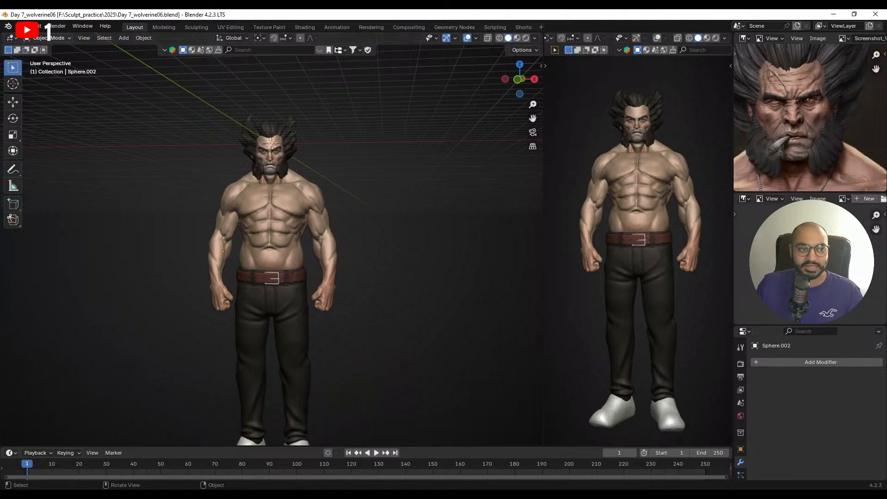
- Open Day 5_wolverine04_color.blend and compare the painted character with the reference image
click(21, 26)
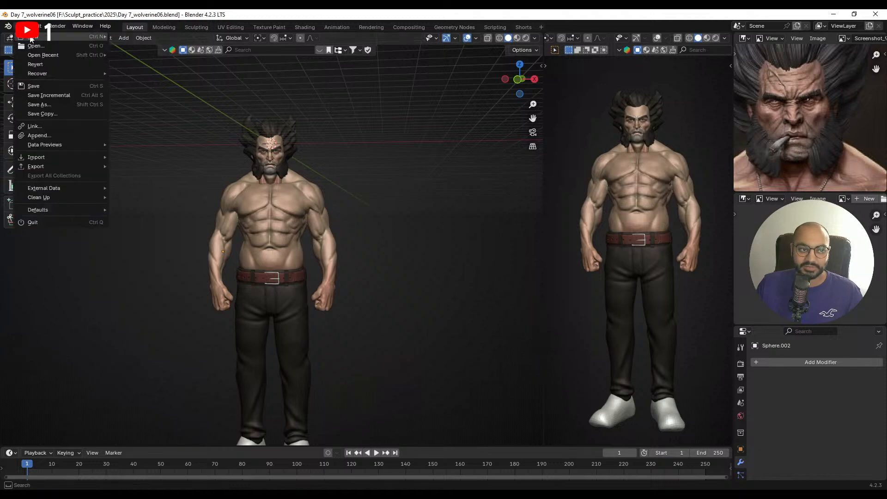
click(68, 46)
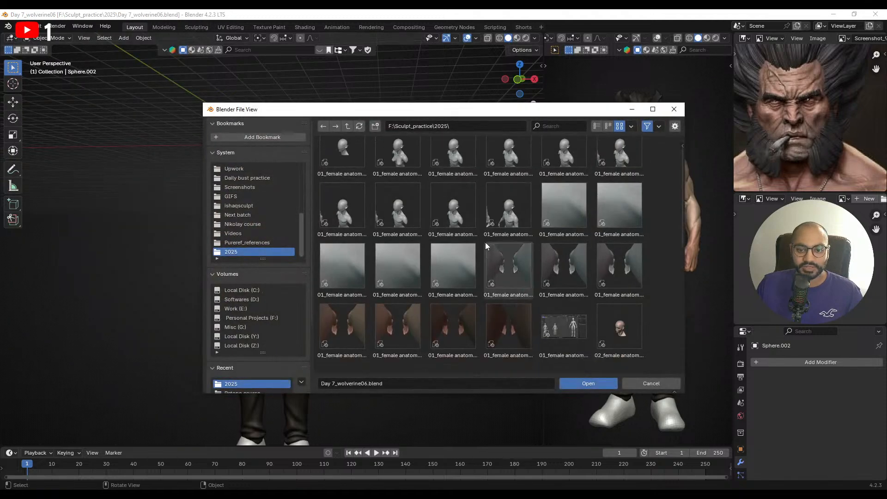
scroll(526, 270, down, 8)
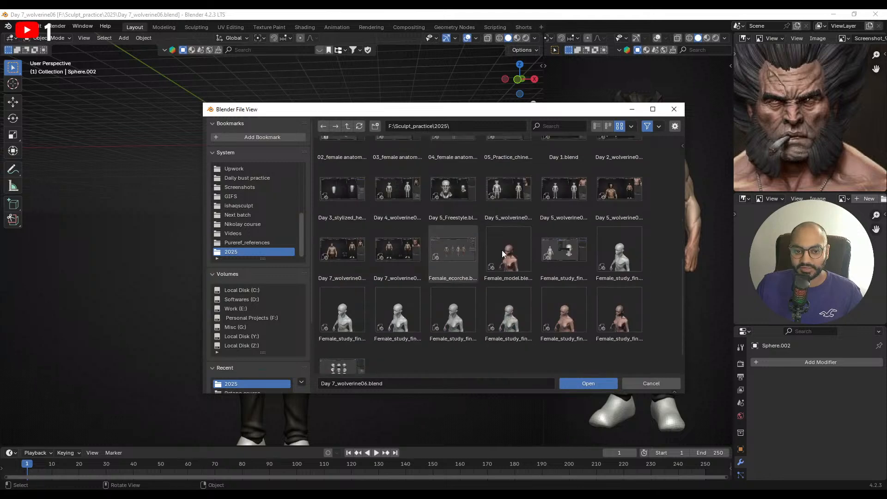
double_click(617, 190)
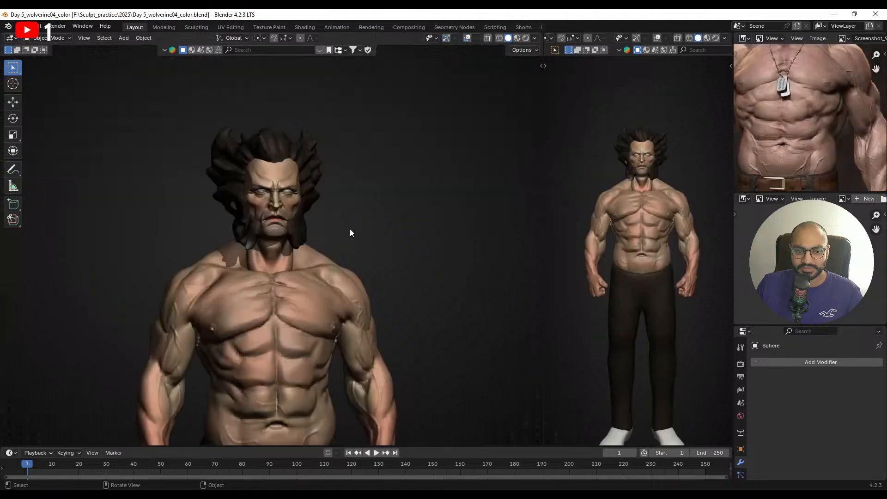
scroll(365, 266, down, 5)
scroll(347, 263, up, 2)
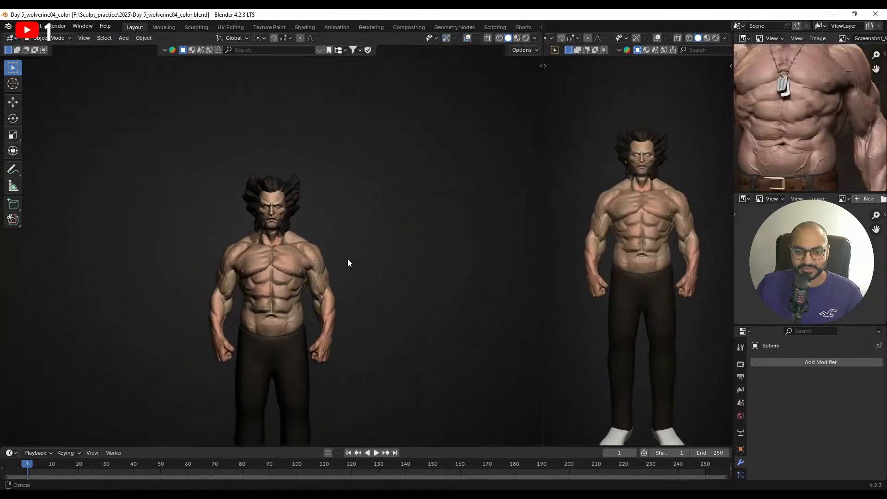
middle_drag(348, 263, 324, 259)
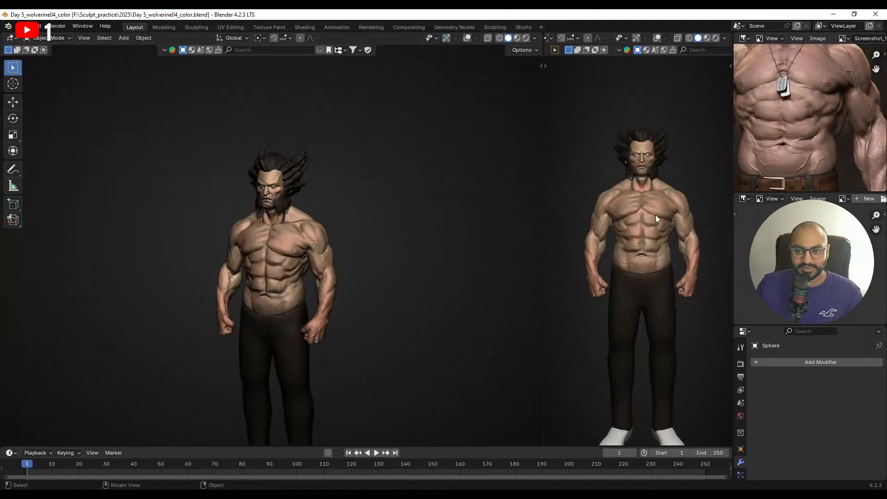
scroll(765, 126, down, 3)
middle_drag(765, 126, 769, 155)
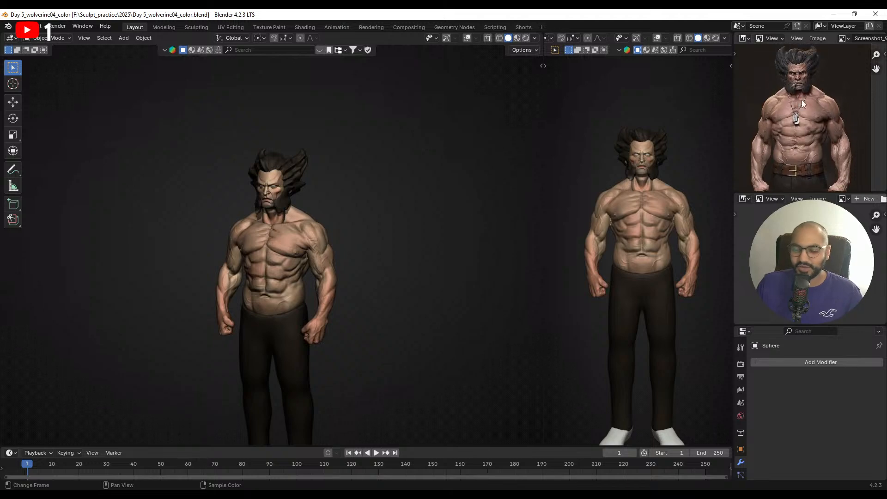
- Return to the recent file Day 7_wolverine06.blend and frame the character's upper body
click(19, 26)
mouse_move(43, 55)
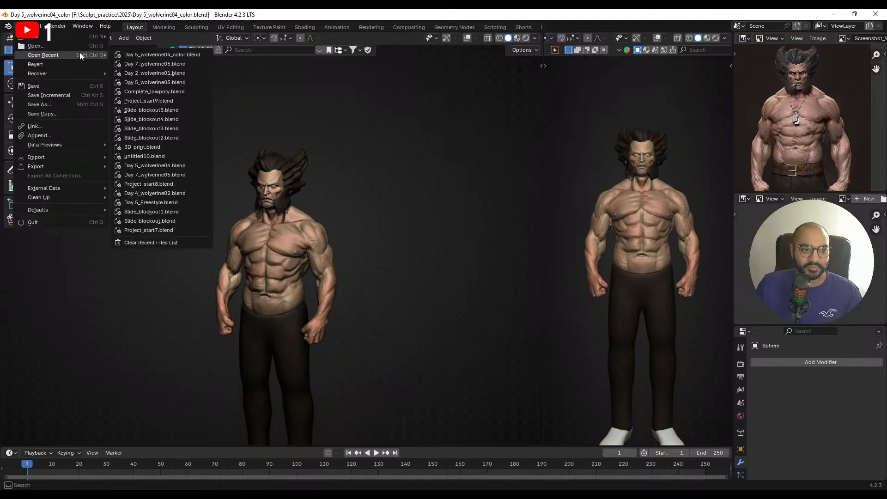
click(155, 64)
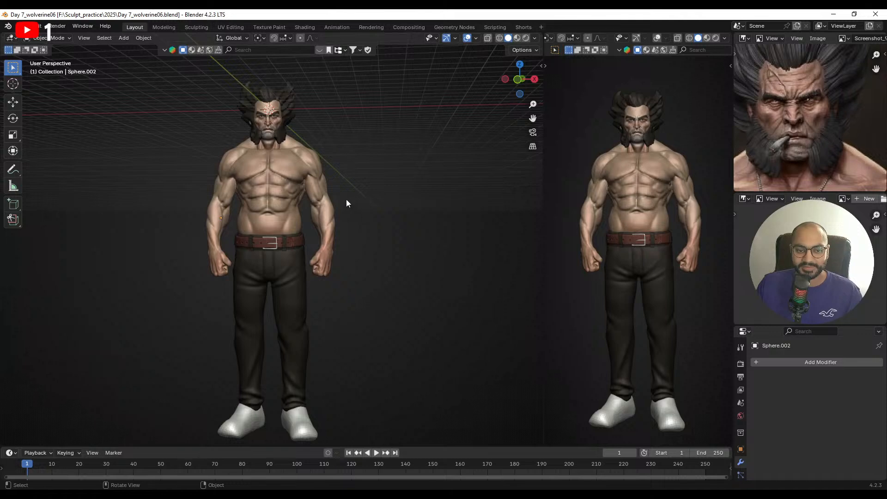
scroll(334, 200, up, 5)
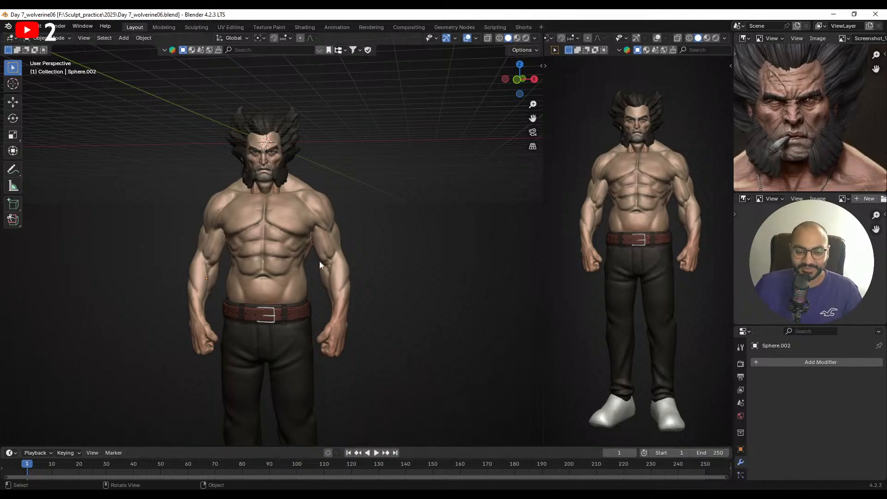
alt+drag(319, 261, 324, 220)
scroll(779, 138, up, 2)
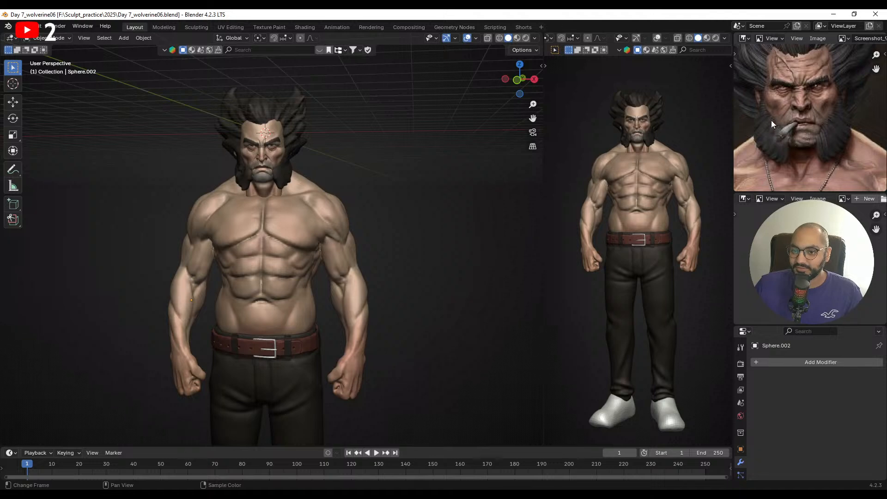
- Examine the Wolverine reference image down to the belt and the black lace-up boot photo in the separate reference board
scroll(811, 139, down, 4)
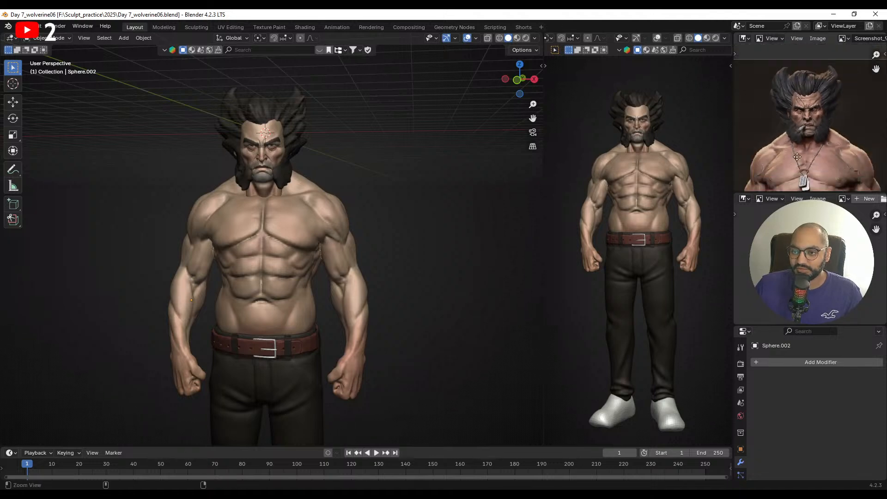
alt+drag(808, 139, 807, 162)
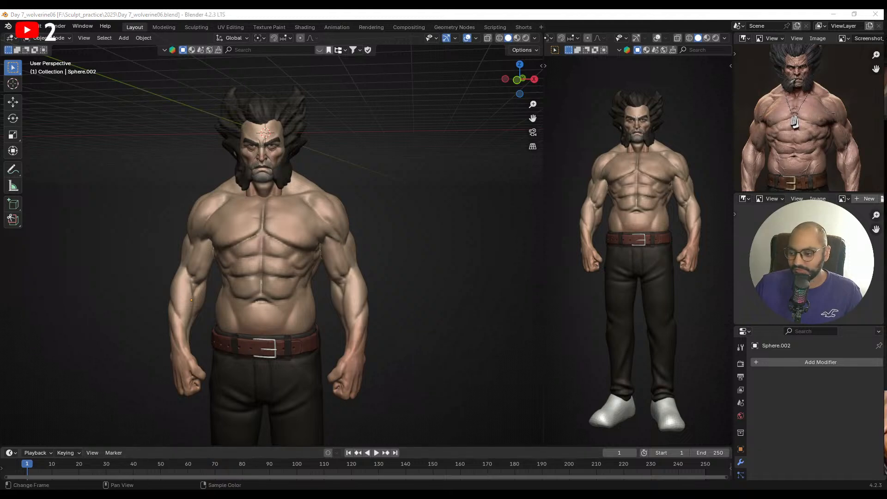
right_drag(886, 220, 519, 305)
alt+drag(507, 201, 499, 279)
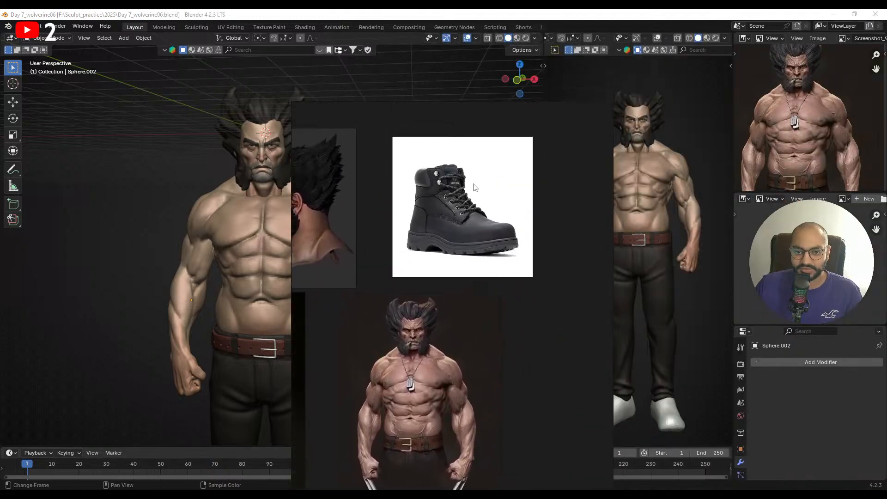
alt+drag(448, 206, 460, 242)
click(457, 242)
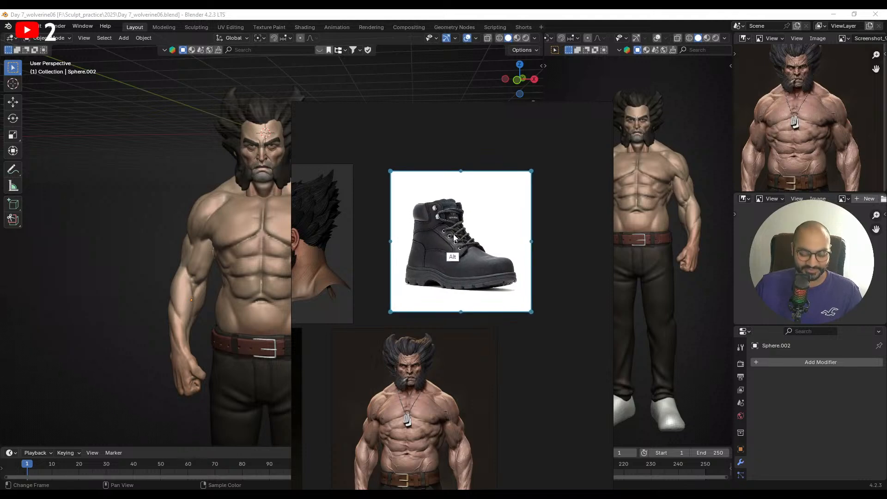
scroll(454, 222, up, 8)
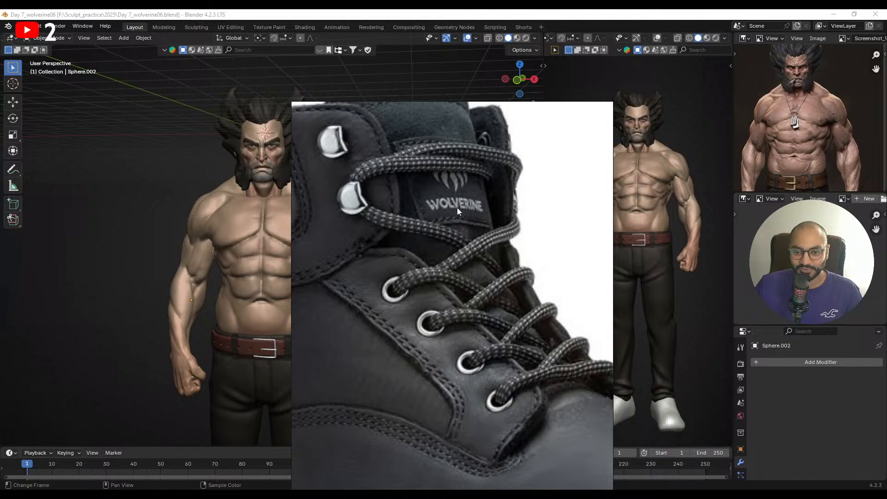
scroll(420, 316, down, 8)
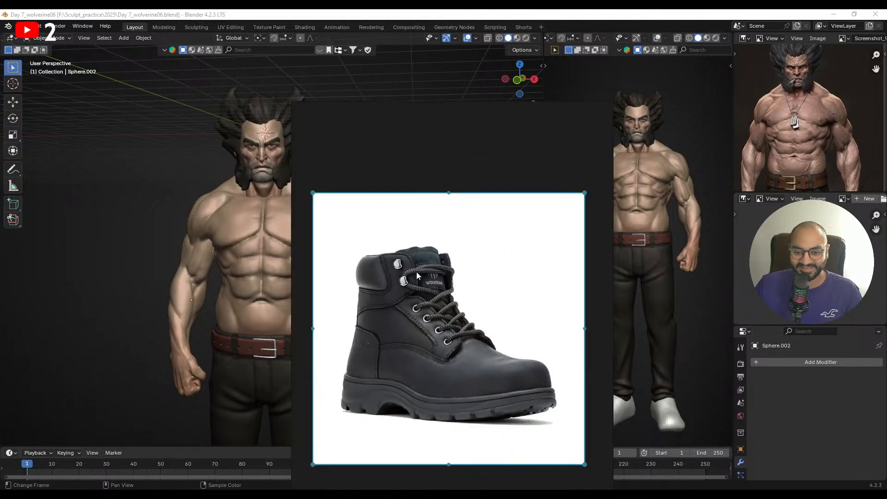
right_drag(416, 274, 886, 265)
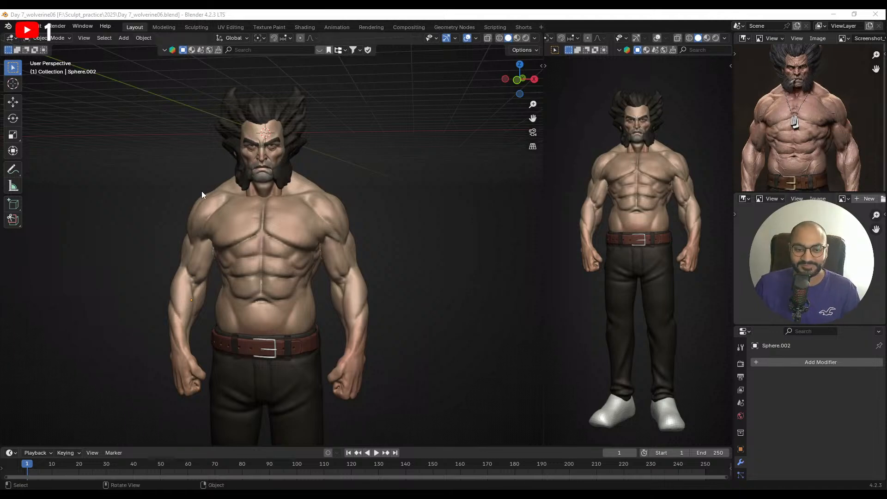
- Select the white shoe mesh below the trousers and switch it to Sculpt Mode
alt+drag(277, 296, 275, 203)
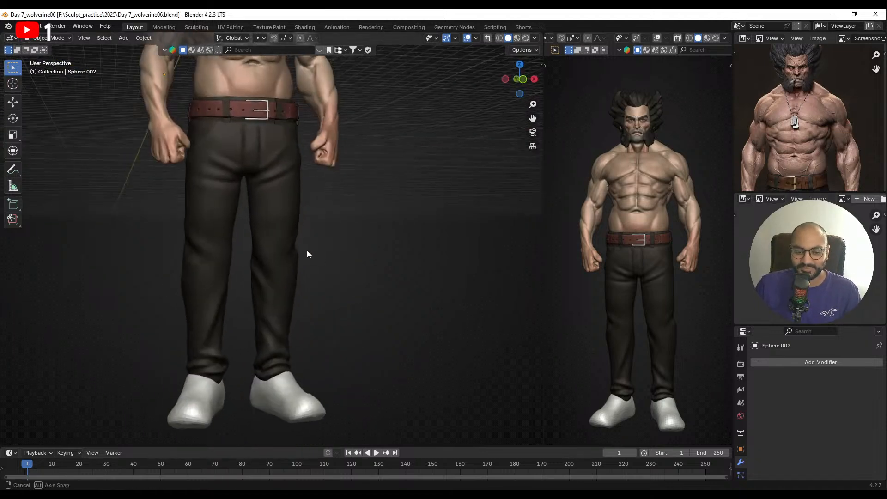
alt+drag(307, 251, 322, 253)
mouse_move(296, 255)
alt+shift+mouse_down()
mouse_move(271, 215)
mouse_move(297, 205)
alt+shift+mouse_up()
click(282, 256)
key(ctrl+Tab)
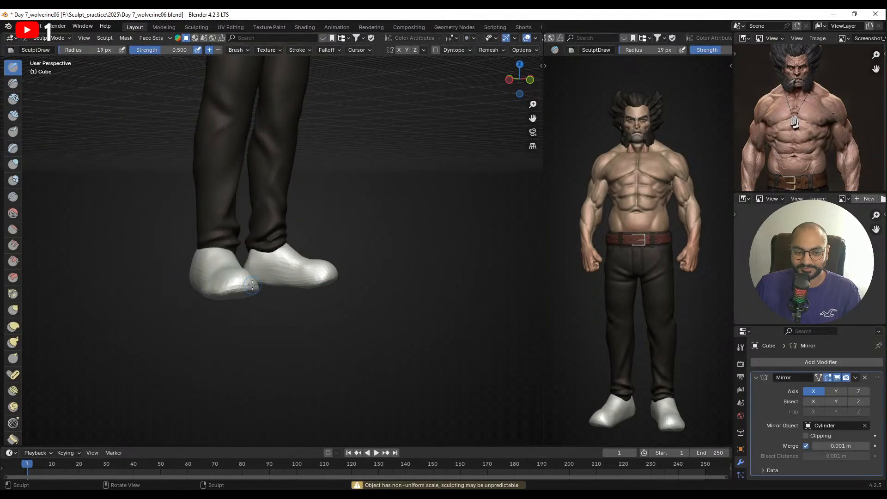
- Adjust the shoe mesh's voxel size over the side of the foot and voxel remesh it
key(KP_1)
ctrl+alt+drag(252, 285, 266, 255)
alt+drag(342, 252, 260, 219)
alt+drag(282, 252, 259, 253)
key(r)
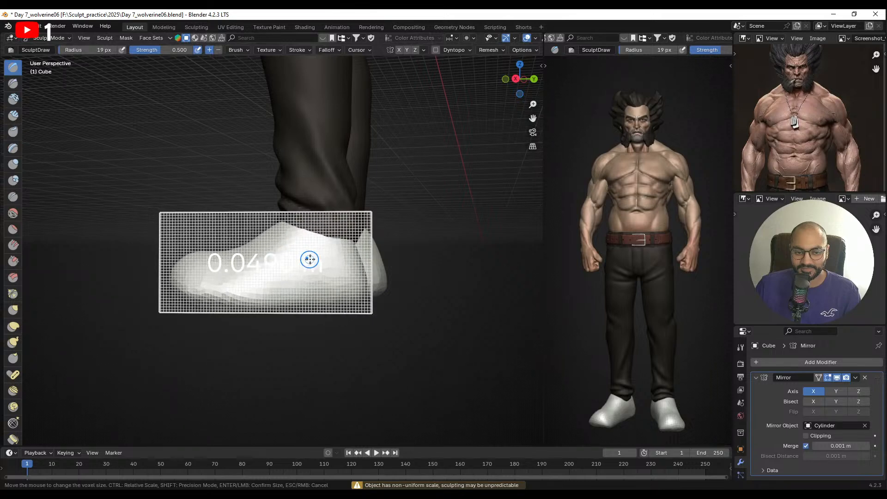
click(307, 260)
key(ctrl+r)
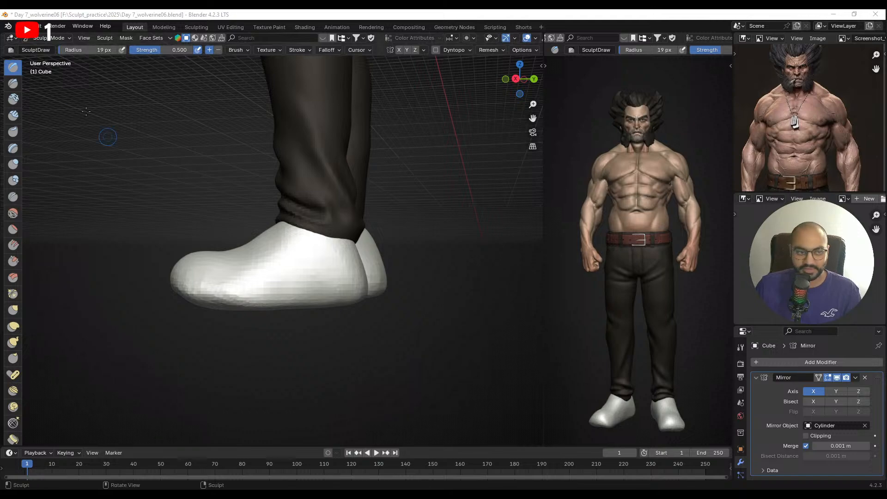
- Switch to the Draw Sharp brush, readjust the shoes' remesh voxel size and set the brush radius to 31 px
click(13, 83)
scroll(263, 236, up, 1)
mouse_move(262, 238)
middle_down()
mouse_move(297, 230)
mouse_move(274, 244)
middle_up()
key(r)
click(286, 259)
scroll(274, 243, up, 1)
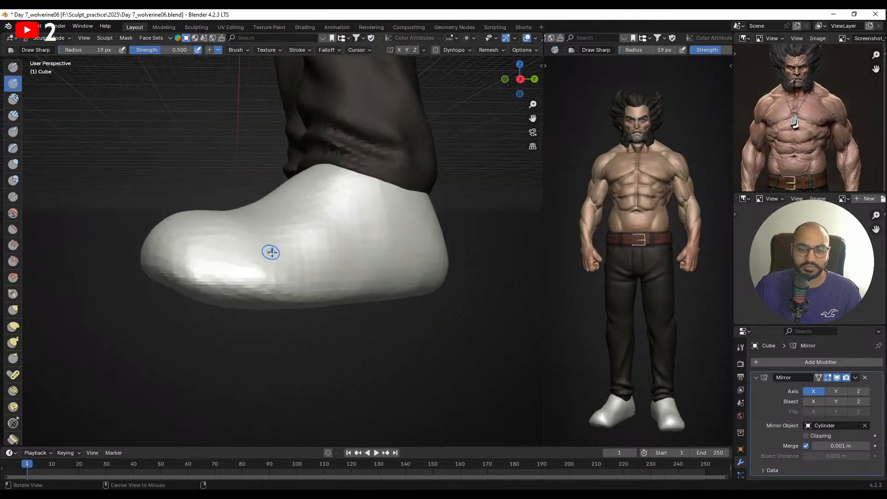
alt+drag(272, 253, 253, 263)
key(f)
click(326, 265)
alt+drag(345, 269, 341, 267)
alt+drag(281, 268, 322, 272)
key(f)
click(263, 266)
- Isolate the shoes in local view and turn off the Mirror modifier's viewport and Edit Mode display
mouse_move(254, 266)
alt+mouse_down()
mouse_move(300, 269)
mouse_move(334, 262)
mouse_move(300, 259)
mouse_move(342, 248)
alt+mouse_up()
key(slash)
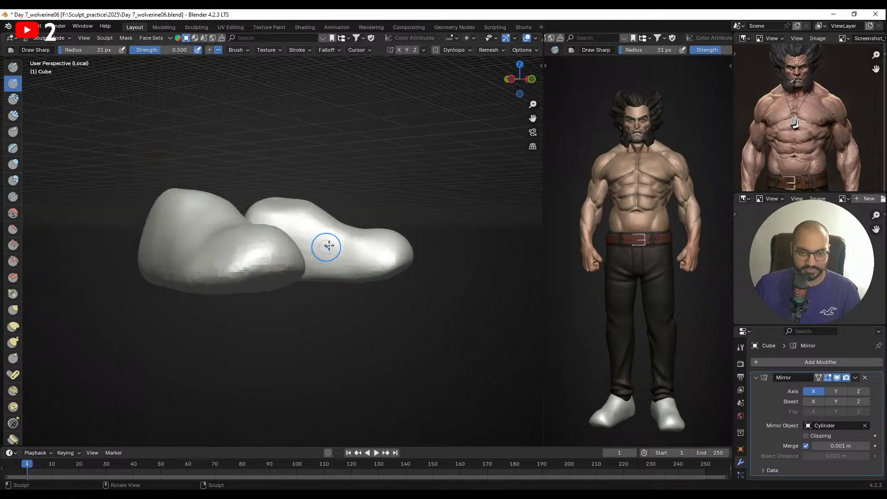
alt+drag(327, 243, 337, 217)
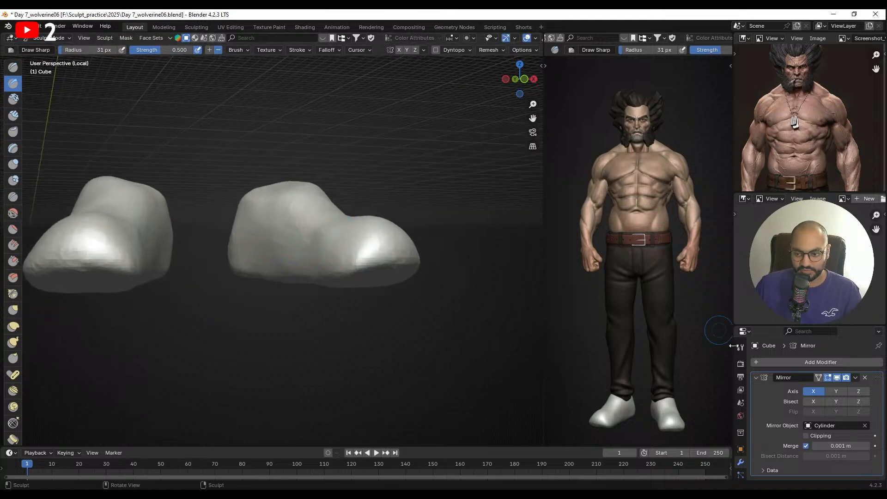
click(837, 378)
click(830, 380)
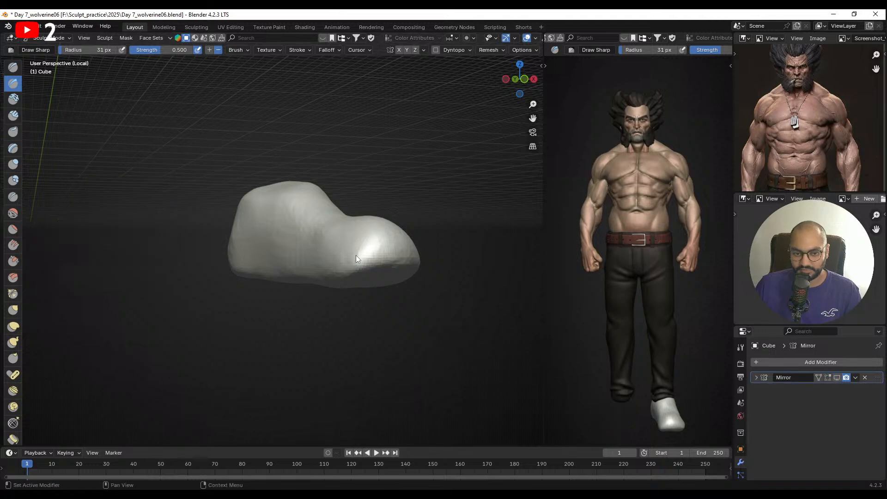
- Carve a groove around the shoe to separate the sole, using Draw Sharp at about 24 to 27 px
mouse_move(351, 256)
alt+mouse_down()
mouse_move(398, 245)
mouse_move(242, 257)
mouse_move(335, 273)
alt+mouse_up()
scroll(357, 234, up, 3)
key(f)
click(328, 257)
alt+drag(275, 264, 279, 264)
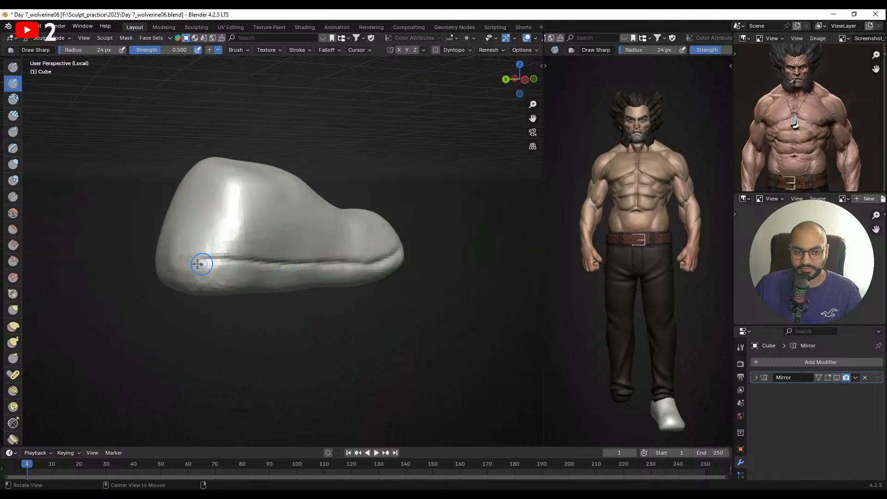
alt+drag(197, 264, 261, 267)
mouse_move(198, 262)
alt+mouse_down()
mouse_move(255, 270)
mouse_move(311, 256)
mouse_move(270, 265)
mouse_move(356, 253)
mouse_move(412, 262)
mouse_move(257, 263)
mouse_move(346, 268)
mouse_move(270, 261)
mouse_move(333, 277)
mouse_move(194, 248)
mouse_move(255, 266)
alt+mouse_up()
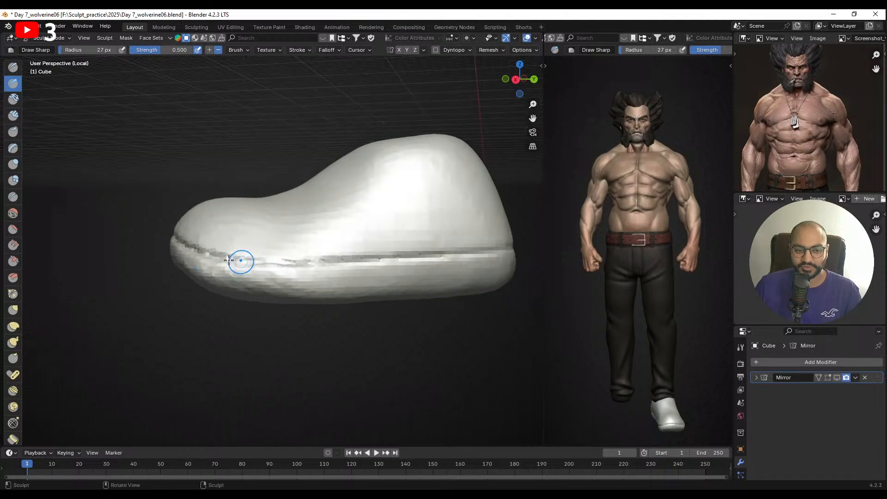
middle_drag(229, 260, 291, 258)
drag(291, 257, 280, 258)
mouse_move(280, 259)
middle_down()
mouse_move(208, 236)
mouse_move(249, 221)
middle_up()
- Reshape the toe tip and front of the sole in the right orthographic view with the Grab brush, about 97 to 118 px
key(KP_3)
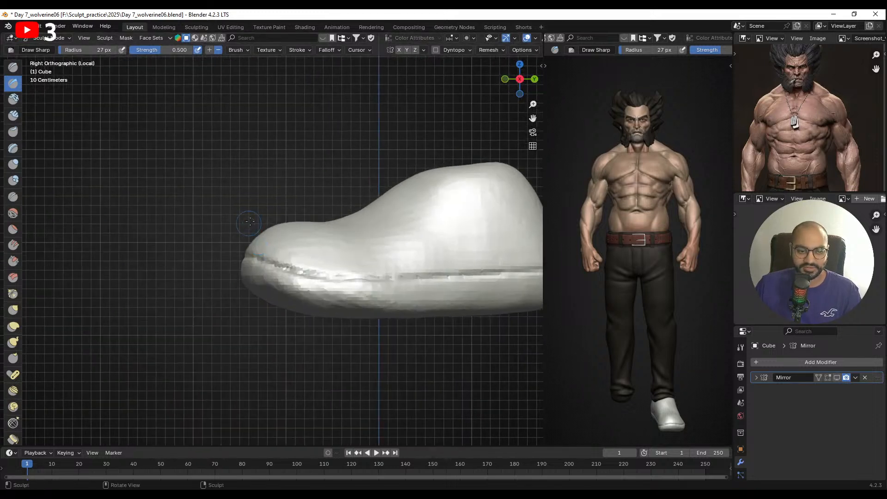
key(g)
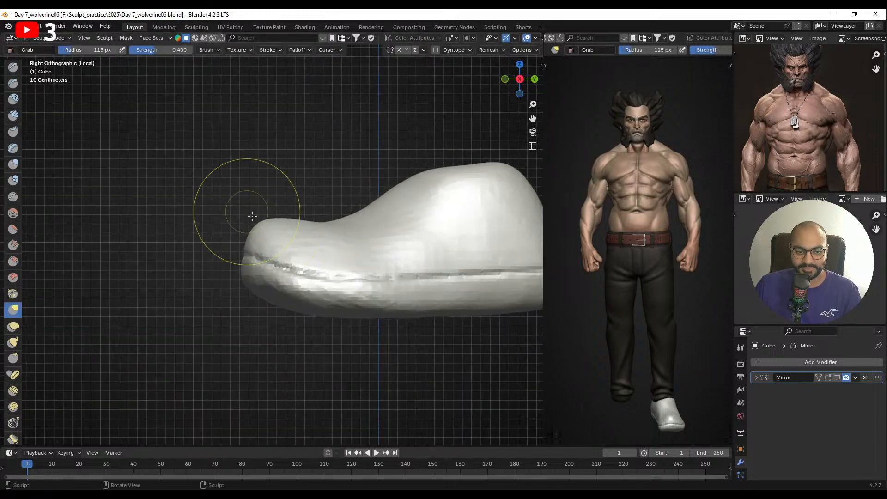
key(f)
click(245, 278)
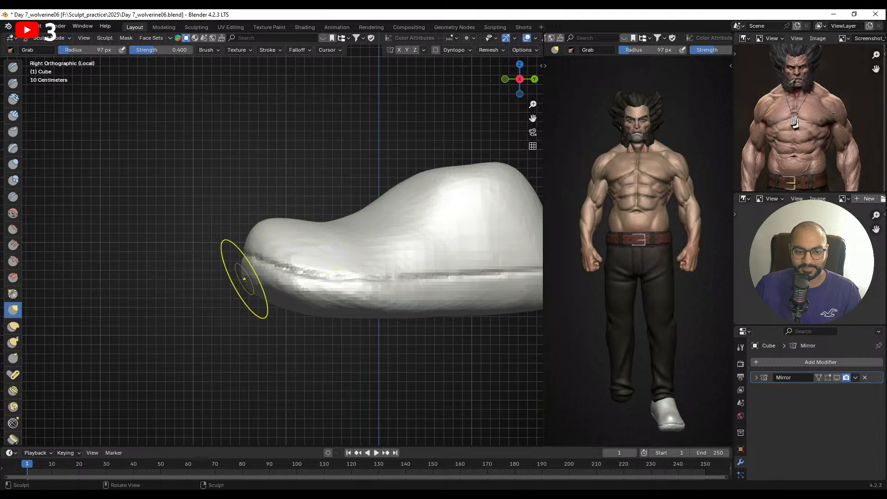
click(274, 287)
click(266, 292)
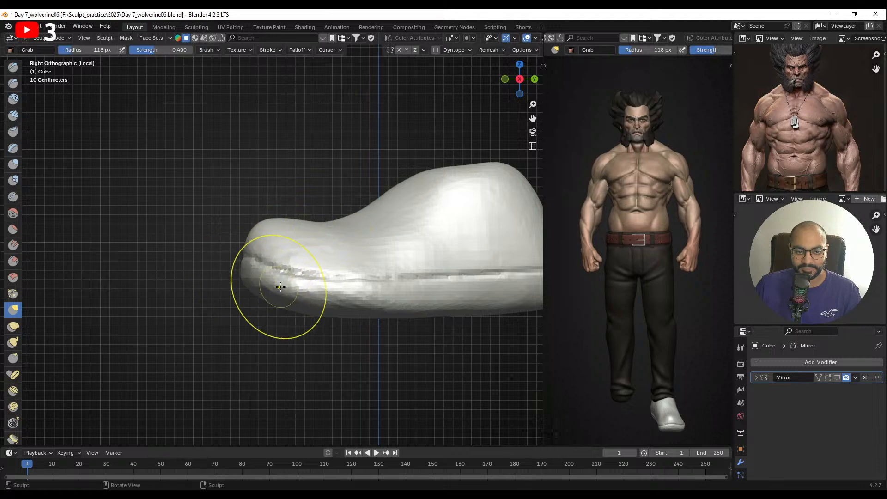
key(f)
middle_drag(264, 290, 208, 231)
- Sharpen the sole's lower edge around the toe using the Draw Sharp brush at about 32 px
click(13, 84)
mouse_move(249, 259)
shift+middle_down()
mouse_move(257, 226)
mouse_move(346, 240)
mouse_move(291, 250)
shift+middle_up()
key(f)
click(340, 241)
drag(351, 256, 378, 255)
mouse_move(381, 236)
shift+middle_down()
mouse_move(331, 230)
mouse_move(326, 249)
shift+middle_up()
middle_drag(325, 243, 256, 244)
key(f)
click(308, 239)
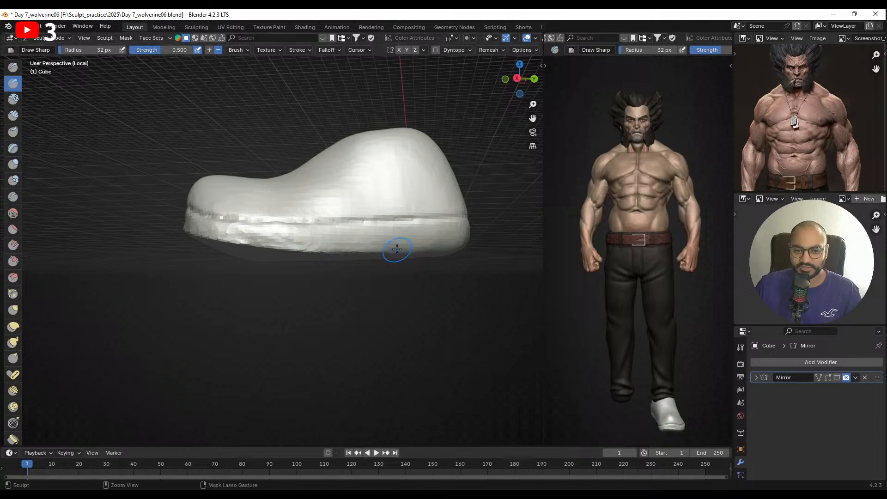
- Continue the crisp lower sole edge along both sides and the heel with Draw Sharp at about 28 px
middle_drag(397, 249, 309, 247)
mouse_move(424, 244)
middle_down()
mouse_move(315, 243)
mouse_move(324, 227)
mouse_move(255, 237)
mouse_move(157, 224)
mouse_move(249, 238)
mouse_move(187, 230)
middle_up()
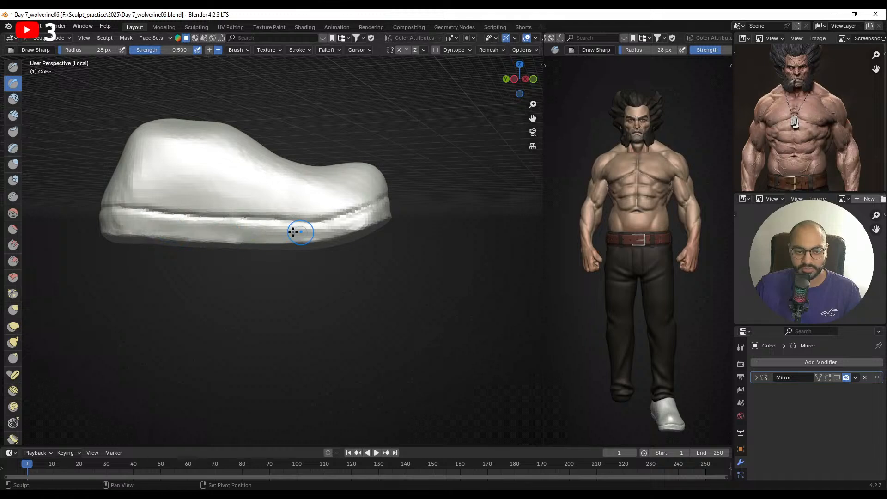
mouse_move(304, 233)
middle_down()
mouse_move(186, 232)
mouse_move(337, 234)
mouse_move(373, 221)
mouse_move(376, 194)
mouse_move(387, 199)
mouse_move(347, 190)
mouse_move(365, 201)
middle_up()
middle_drag(260, 236, 360, 229)
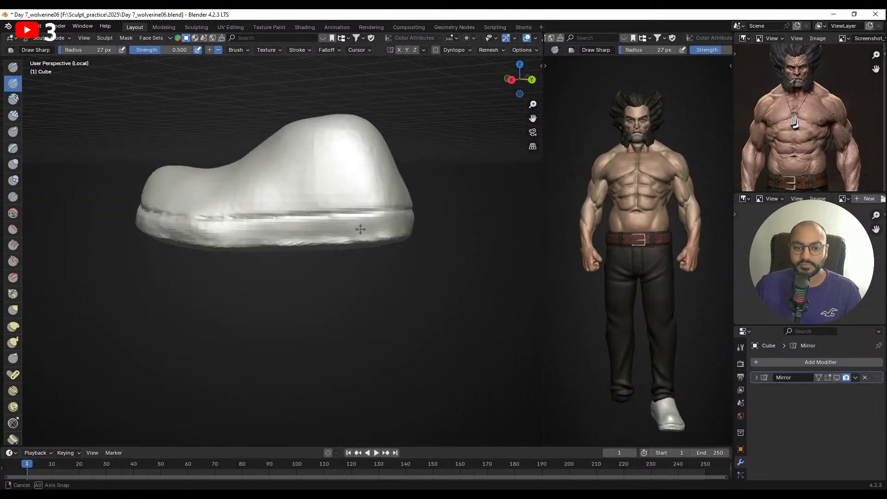
middle_drag(232, 236, 333, 224)
- Refine the groove above the sole along the front side of the shoe with Draw Sharp at 21 px
middle_drag(268, 241, 310, 228)
middle_drag(247, 225, 190, 229)
mouse_move(289, 231)
middle_down()
mouse_move(357, 232)
mouse_move(305, 230)
mouse_move(336, 231)
middle_up()
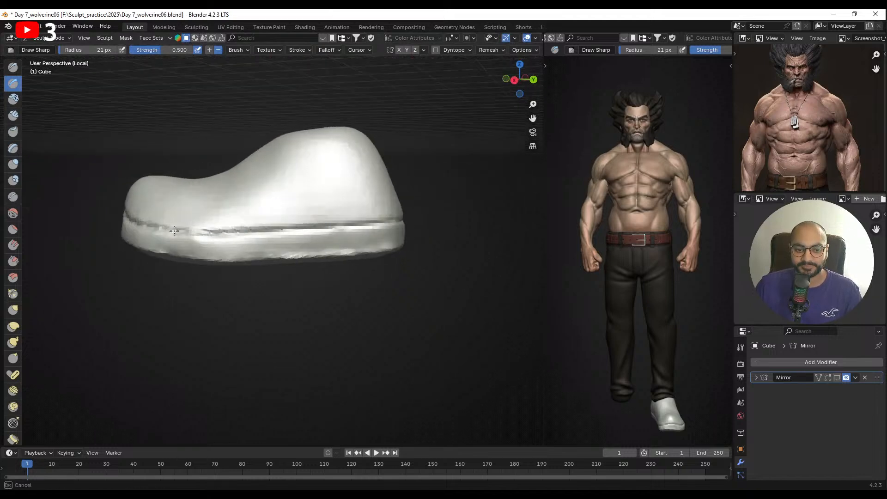
middle_drag(209, 232, 231, 247)
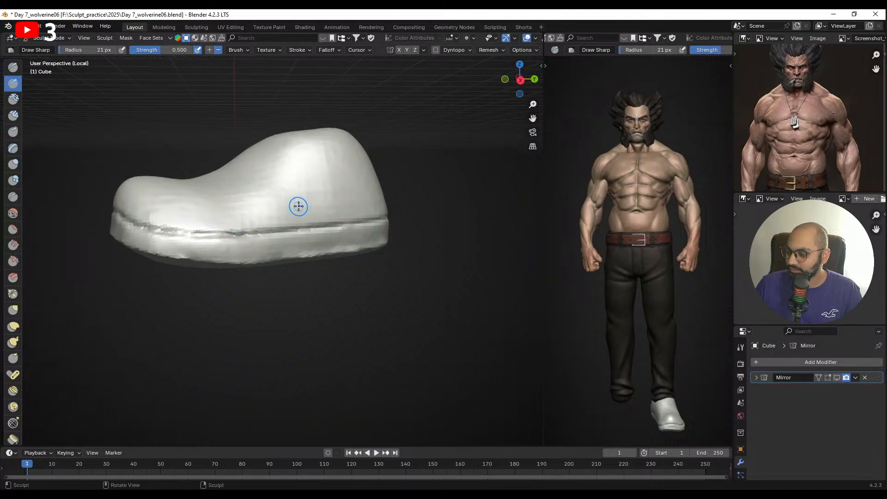
- Shape the heel and ankle outline of the shoe from above with the Grab brush at about 84 to 103 px
mouse_move(226, 232)
middle_down()
mouse_move(390, 213)
mouse_move(277, 231)
mouse_move(249, 210)
mouse_move(342, 214)
mouse_move(351, 277)
mouse_move(367, 257)
middle_up()
key(g)
mouse_move(325, 318)
middle_down()
mouse_move(334, 238)
mouse_move(346, 225)
mouse_move(352, 251)
middle_up()
key(f)
click(336, 239)
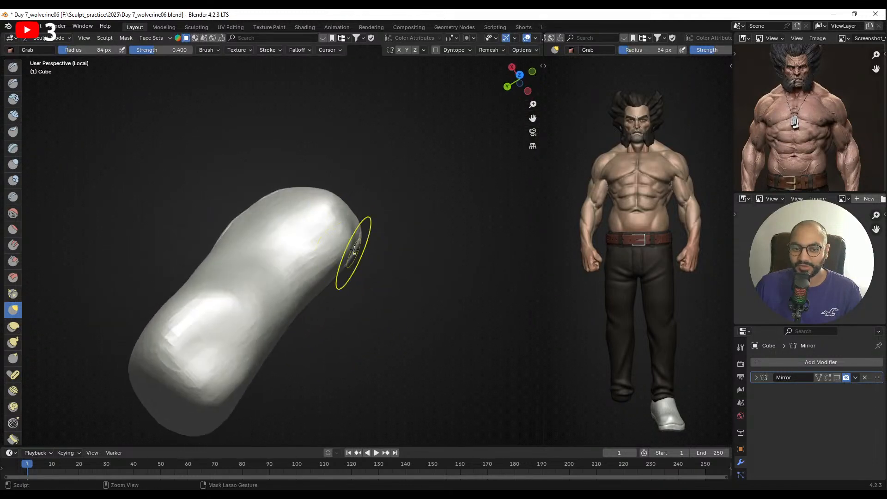
drag(342, 242, 373, 235)
middle_drag(356, 232, 375, 227)
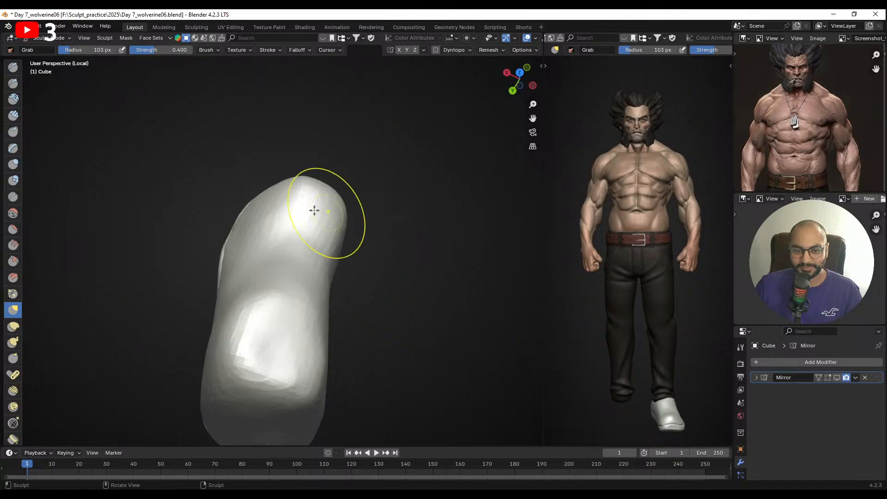
mouse_move(277, 208)
middle_down()
mouse_move(294, 226)
mouse_move(267, 246)
middle_up()
key(f)
click(253, 235)
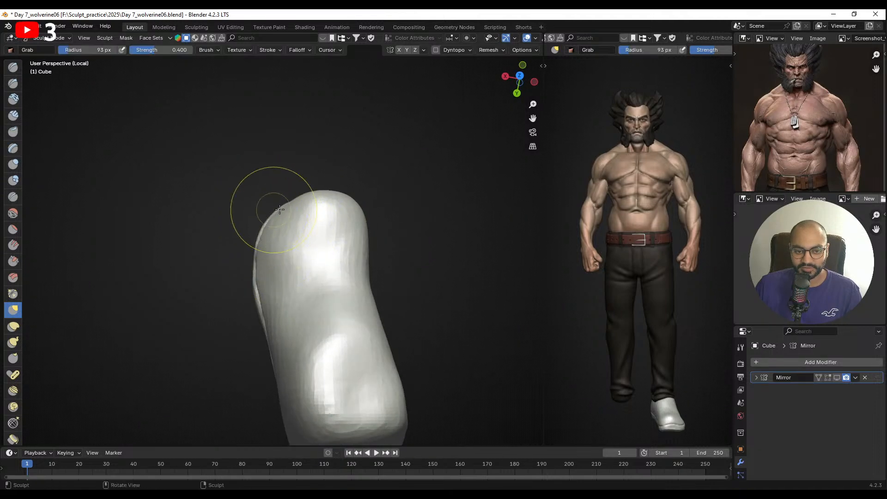
- Adjust the shoe's instep and ankle sides with the Grab brush, using radii from 84 to 130 px
mouse_move(291, 253)
middle_down()
mouse_move(262, 267)
mouse_move(286, 277)
mouse_move(370, 268)
mouse_move(280, 252)
mouse_move(306, 251)
middle_up()
key(f)
click(280, 253)
key(f)
click(267, 243)
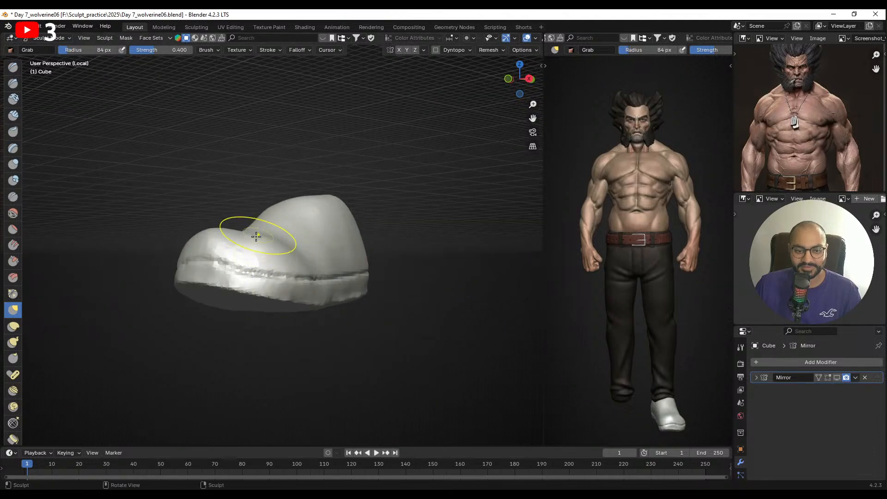
mouse_move(256, 236)
middle_down()
mouse_move(286, 238)
mouse_move(234, 248)
mouse_move(254, 179)
middle_up()
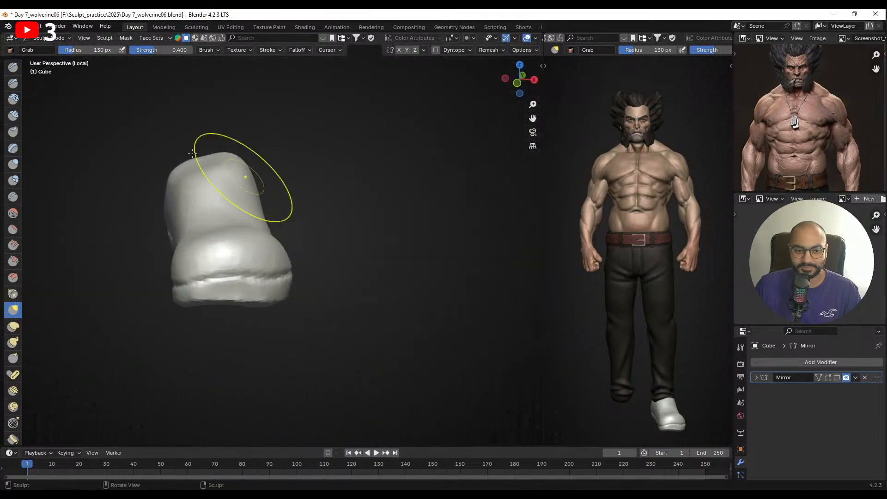
- Define the toe's form above the sole groove with the Draw Sharp brush at a 61 px radius
click(13, 83)
mouse_move(224, 251)
middle_down()
mouse_move(237, 273)
mouse_move(287, 281)
middle_up()
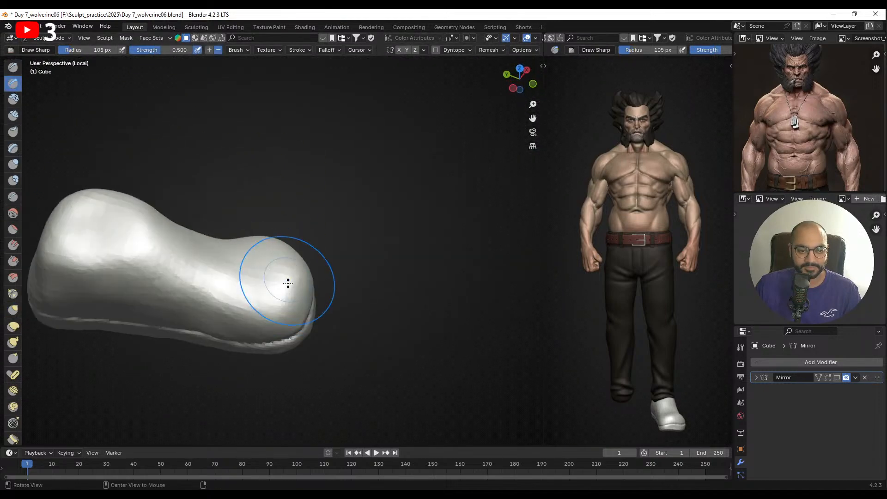
mouse_move(264, 319)
shift+middle_down()
mouse_move(287, 273)
mouse_move(277, 251)
mouse_move(221, 253)
mouse_move(252, 254)
mouse_move(266, 229)
mouse_move(260, 222)
shift+middle_up()
key(f)
click(305, 263)
mouse_move(317, 249)
middle_down()
mouse_move(237, 223)
mouse_move(352, 218)
mouse_move(298, 198)
middle_up()
alt+drag(259, 234, 353, 238)
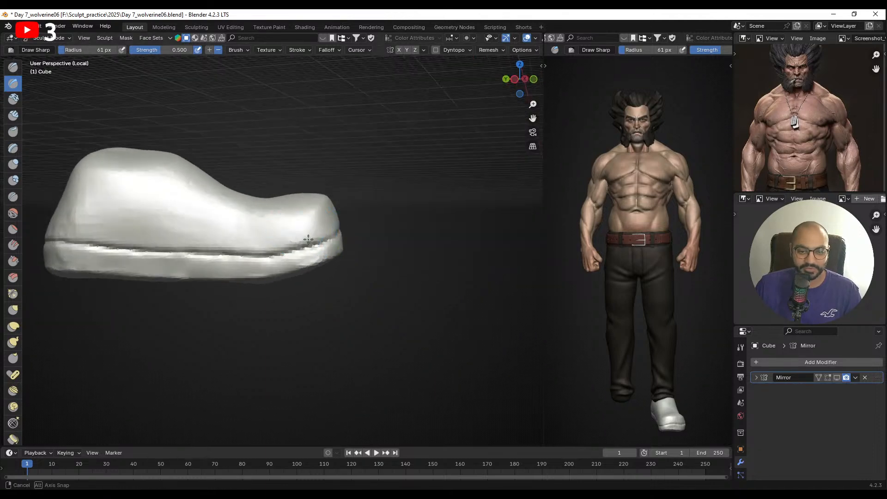
mouse_move(252, 213)
alt+mouse_down()
mouse_move(238, 229)
mouse_move(269, 229)
mouse_move(237, 220)
alt+mouse_up()
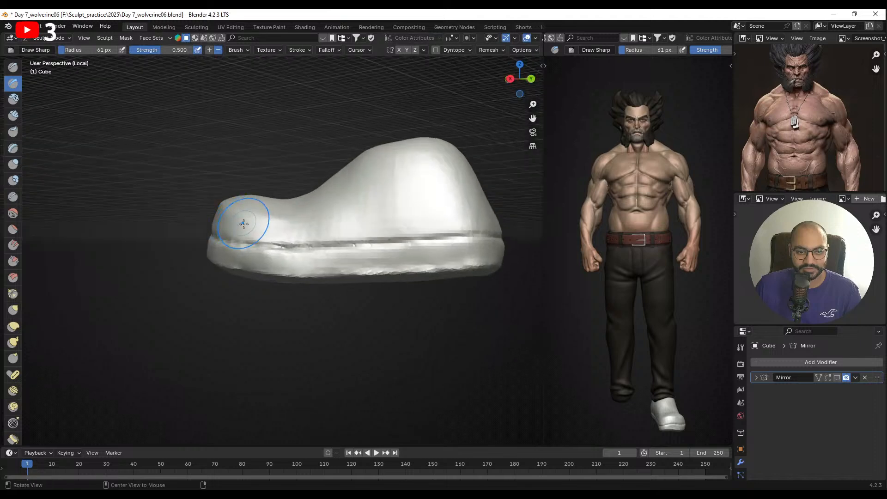
- Adjust the shoe's toe and side contours above the sole with the Grab brush, using radii from 34 to 91 px
key(g)
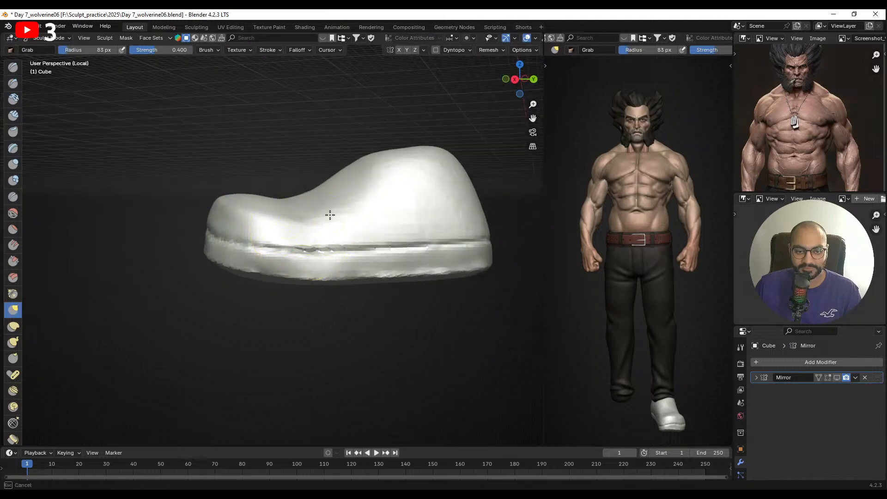
key(f)
click(306, 223)
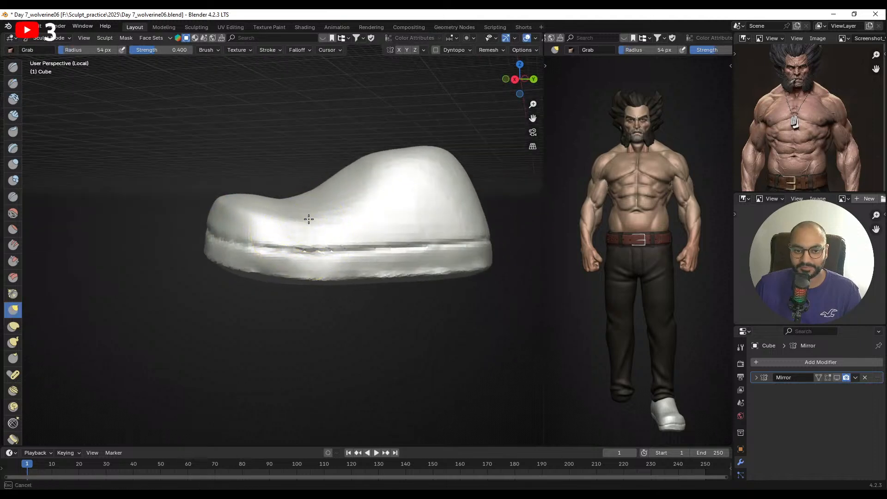
alt+drag(309, 219, 365, 227)
key(f)
click(362, 221)
alt+drag(217, 229, 373, 226)
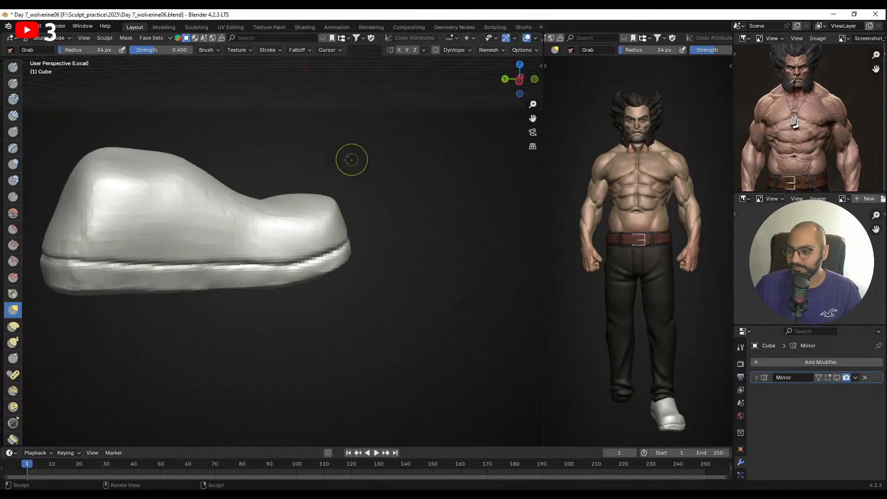
mouse_move(325, 193)
middle_down()
mouse_move(273, 218)
mouse_move(259, 206)
mouse_move(280, 201)
mouse_move(272, 197)
mouse_move(307, 204)
mouse_move(293, 208)
mouse_move(327, 202)
mouse_move(297, 198)
mouse_move(269, 254)
middle_up()
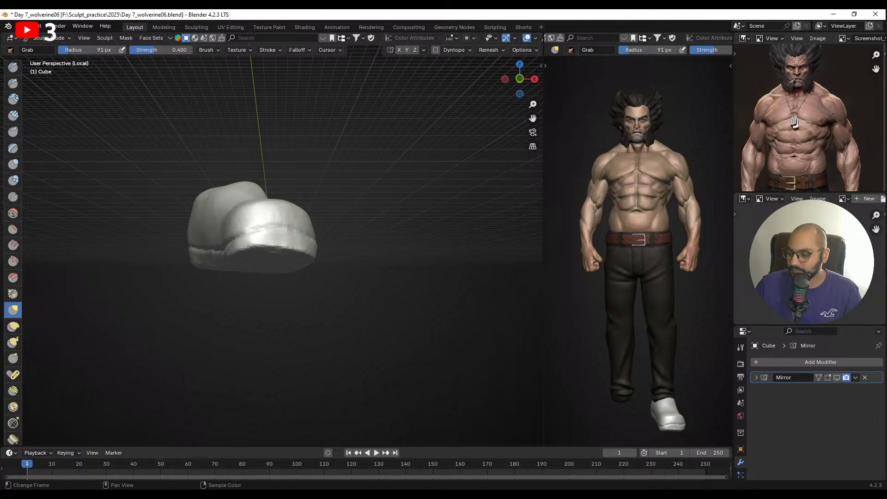
middle_drag(352, 158, 262, 253)
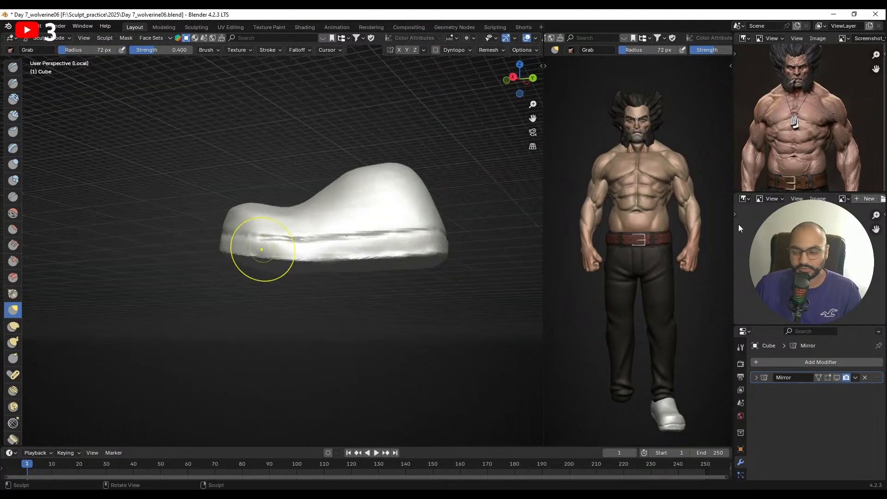
- Following the boot reference, pull the sole and its groove up into an arch in front of the heel with Grab at 111 px
right_drag(886, 241, 390, 196)
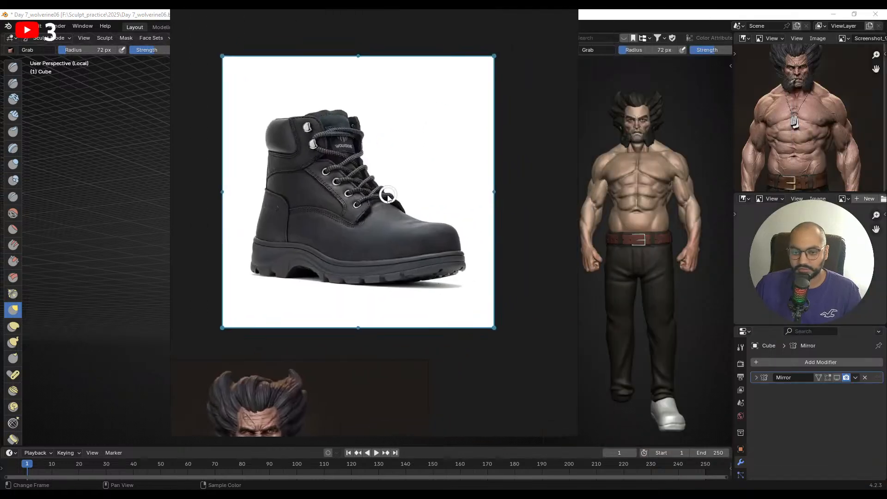
right_drag(365, 249, 886, 310)
alt+drag(153, 245, 310, 260)
alt+shift+drag(199, 240, 298, 246)
ctrl+alt+drag(298, 246, 297, 225)
mouse_move(298, 241)
alt+shift+mouse_down()
mouse_move(330, 236)
mouse_move(310, 243)
alt+shift+mouse_up()
mouse_move(309, 242)
alt+mouse_down()
mouse_move(298, 203)
mouse_move(299, 238)
mouse_move(290, 245)
mouse_move(295, 238)
alt+mouse_up()
key(f)
click(331, 240)
key(ctrl+z)
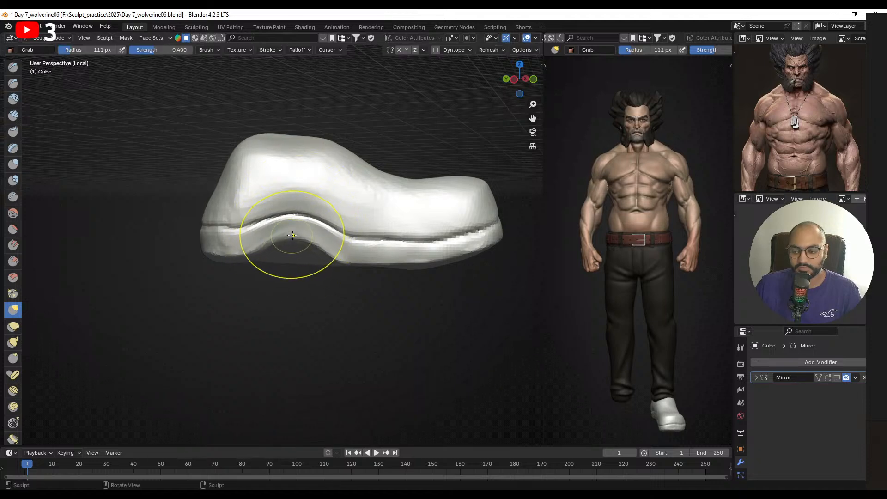
- Refine the curve of the raised arch with the Grab brush at a 64 px radius
shift+middle_drag(292, 235, 302, 236)
key(f)
click(298, 236)
drag(296, 232, 297, 240)
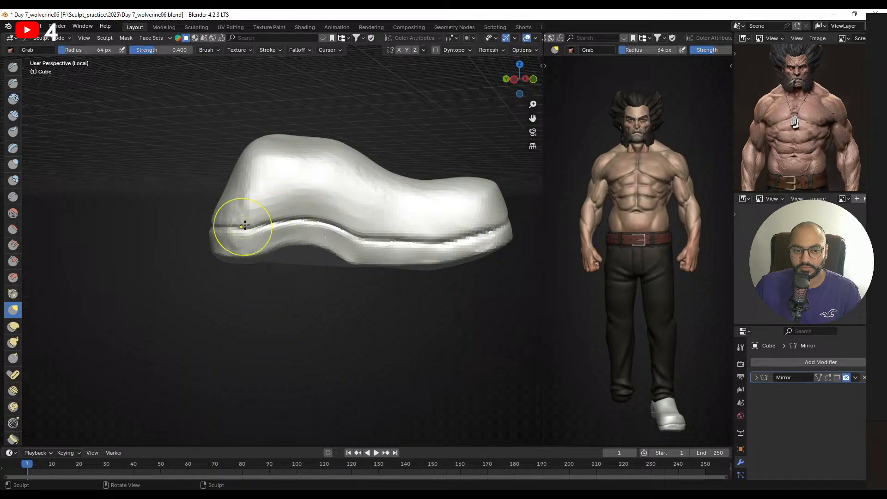
- Raise the sole groove at the heel end of the arched side with the Grab brush, up to 94 px, to thicken the heel
key(f)
mouse_move(240, 216)
middle_down()
mouse_move(289, 228)
mouse_move(221, 216)
mouse_move(241, 222)
mouse_move(279, 198)
mouse_move(347, 202)
mouse_move(229, 181)
middle_up()
click(300, 228)
key(f)
click(270, 231)
key(f)
key(f)
click(254, 221)
key(f)
click(229, 216)
key(f)
click(242, 224)
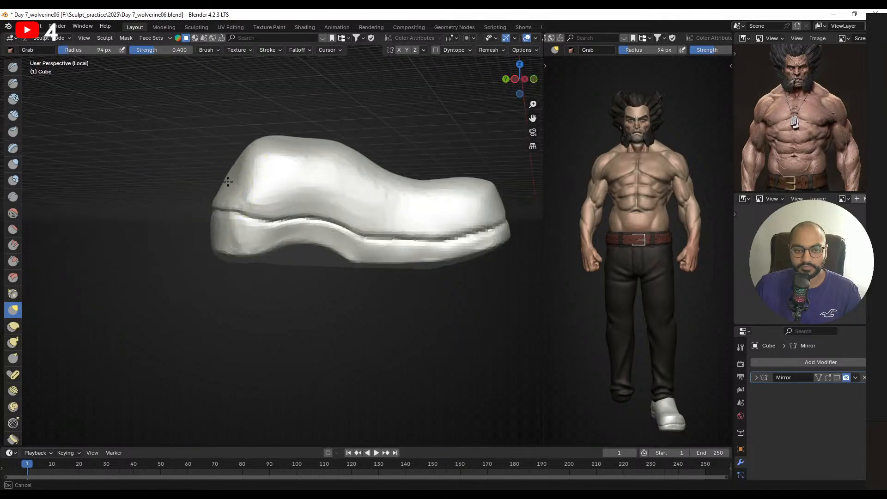
- Raise the sole groove around the back and opposite side of the heel with the Grab brush at 114 to 72 px
ctrl+middle_drag(280, 219, 273, 198)
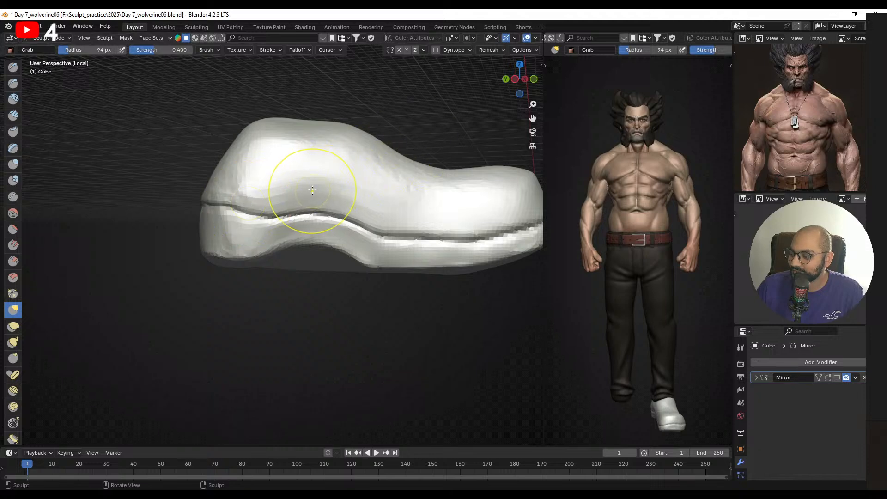
ctrl+middle_drag(297, 202, 273, 199)
mouse_move(272, 199)
middle_down()
mouse_move(249, 188)
mouse_move(272, 203)
middle_up()
mouse_move(272, 203)
middle_down()
mouse_move(270, 181)
mouse_move(297, 182)
mouse_move(265, 168)
middle_up()
mouse_move(258, 167)
middle_down()
mouse_move(396, 174)
mouse_move(298, 174)
mouse_move(297, 149)
mouse_move(293, 198)
mouse_move(189, 211)
mouse_move(327, 208)
mouse_move(334, 197)
middle_up()
key(f)
click(308, 232)
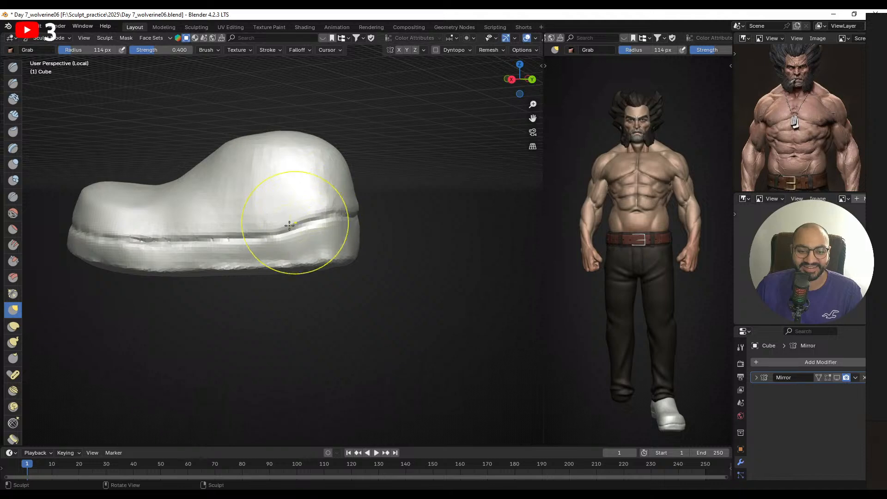
middle_drag(283, 221, 292, 223)
key(f)
click(300, 224)
key(f)
click(282, 224)
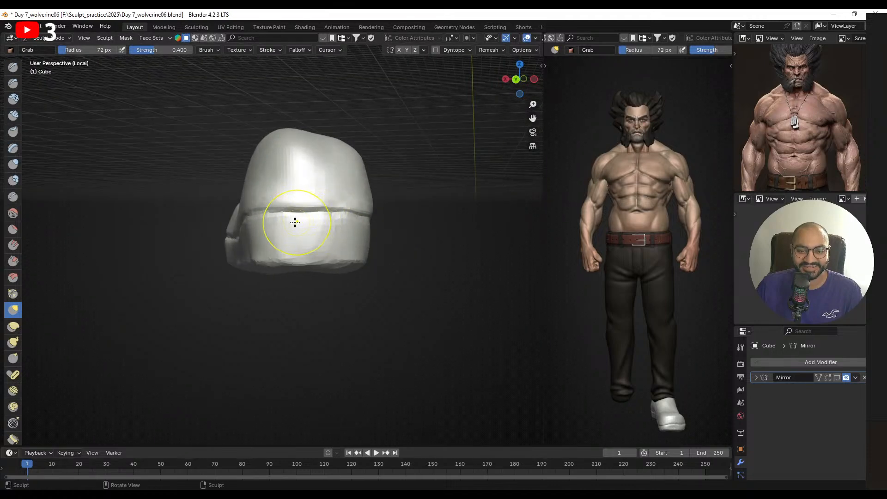
- Form the matching arch in the sole on the opposite side with the Grab brush, using radii from 60 to 127 px
mouse_move(319, 182)
middle_down()
mouse_move(310, 212)
mouse_move(356, 220)
mouse_move(285, 245)
middle_up()
key(f)
click(344, 231)
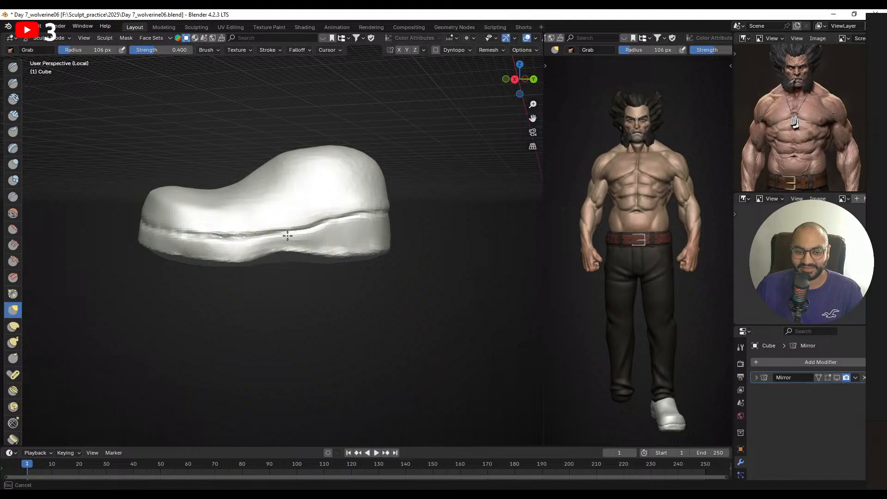
key(f)
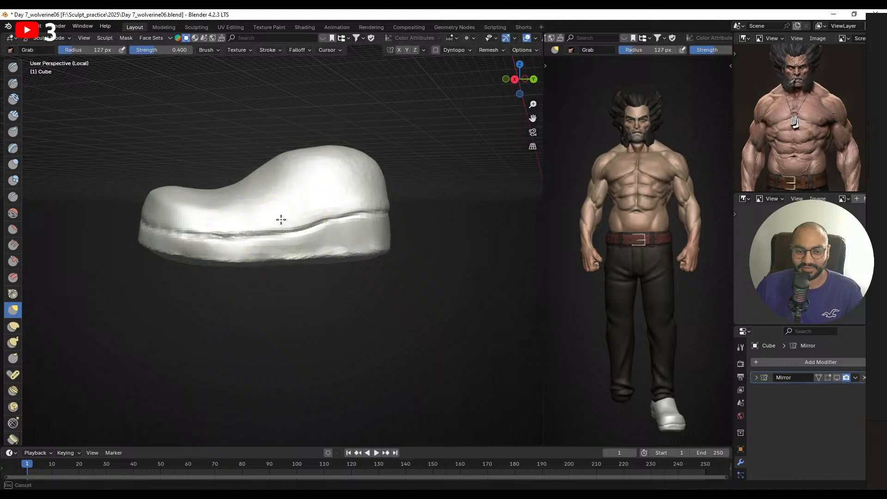
key(f)
click(262, 220)
mouse_move(278, 222)
shift+middle_down()
mouse_move(286, 213)
mouse_move(295, 240)
shift+middle_up()
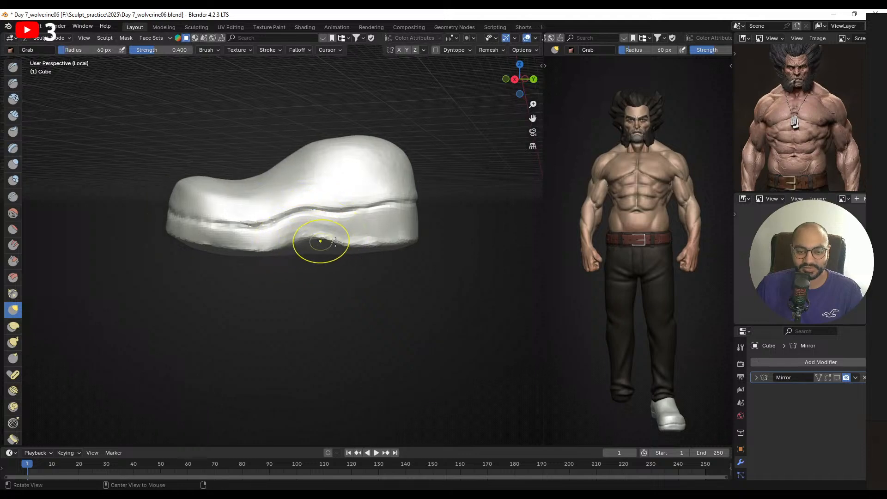
key(f)
click(323, 248)
mouse_move(335, 242)
alt+mouse_down()
mouse_move(326, 245)
mouse_move(321, 202)
mouse_move(325, 225)
alt+mouse_up()
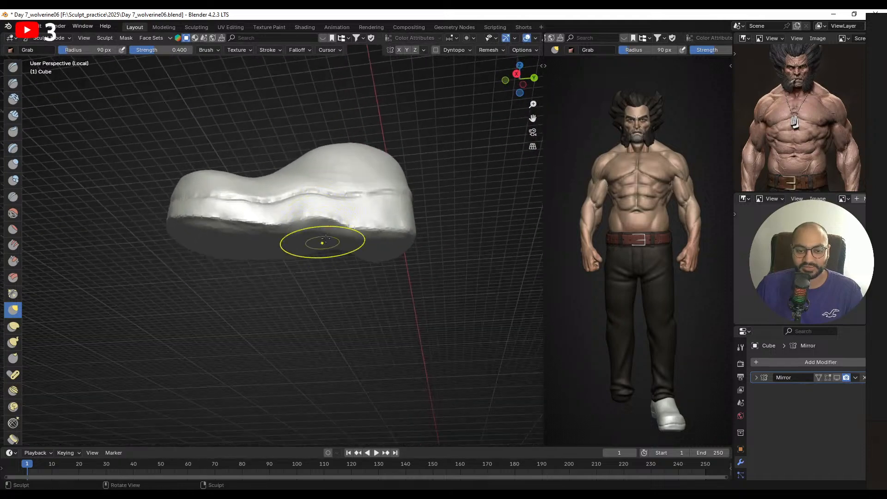
- Carve a groove across the underside in front of the heel with the Draw brush at 39 px
mouse_move(326, 239)
middle_down()
mouse_move(330, 263)
mouse_move(245, 129)
mouse_move(301, 203)
middle_up()
key(x)
key(f)
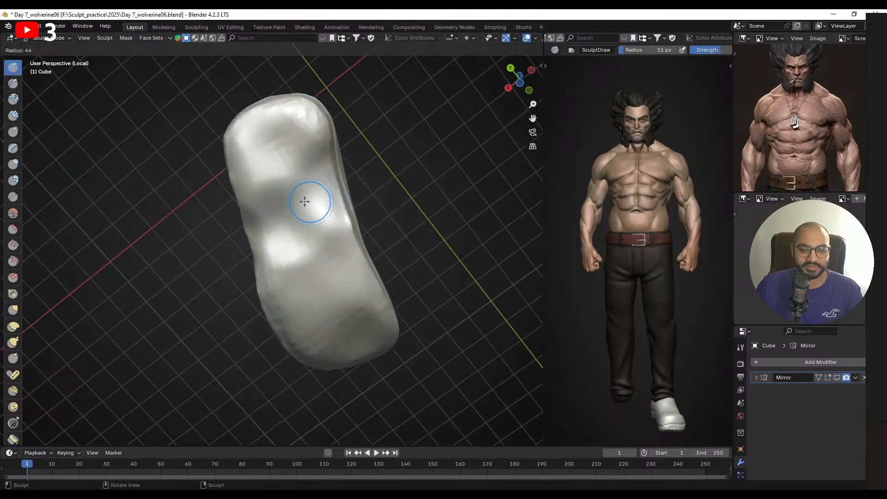
click(307, 202)
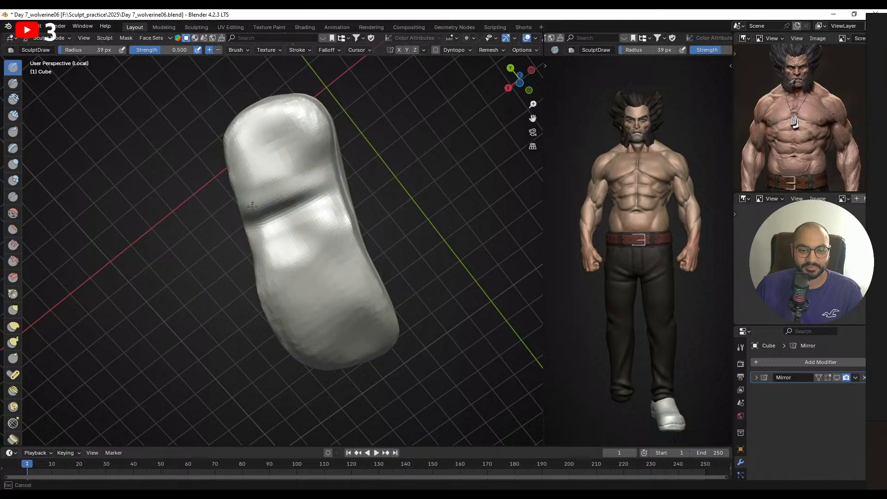
middle_drag(253, 205, 305, 181)
- Even out the heel pad and deepen the groove across the underside with the Draw brush at 45 to 26 px
key(f)
mouse_move(299, 162)
mouse_down()
mouse_move(253, 172)
mouse_move(236, 202)
mouse_up()
click(278, 176)
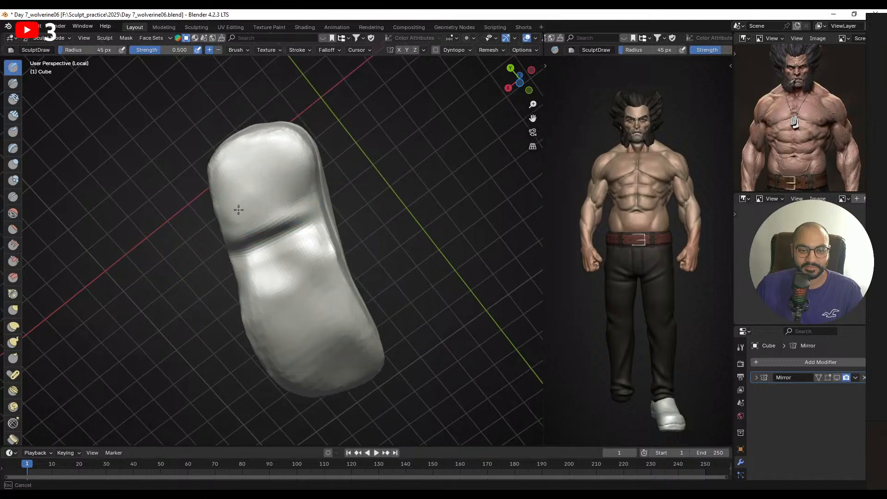
click(245, 209)
mouse_move(245, 209)
middle_down()
mouse_move(290, 192)
mouse_move(289, 223)
mouse_move(284, 213)
middle_up()
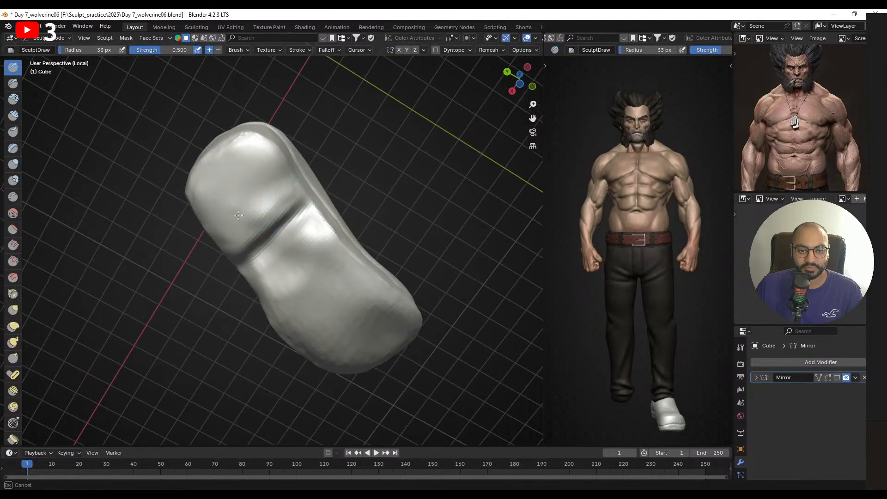
middle_drag(225, 208, 290, 213)
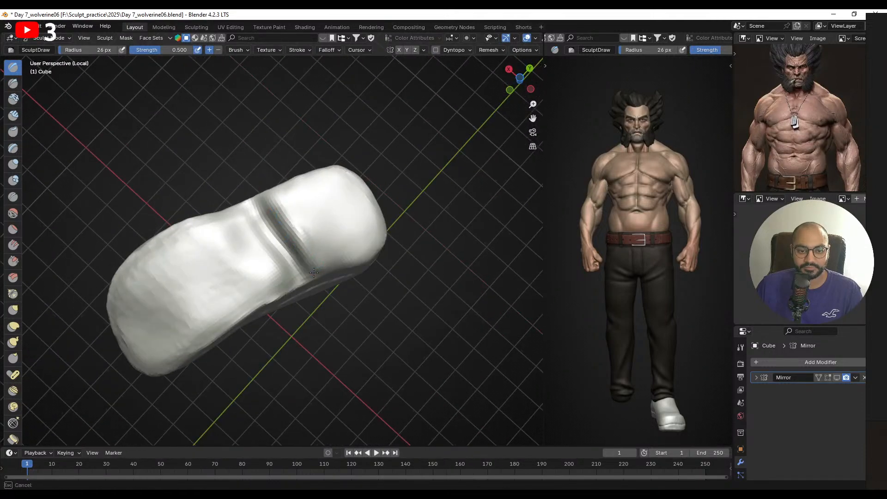
- Define the heel's front edge along the underside groove with the Draw brush at 24 to 37 px
mouse_move(313, 273)
middle_down()
mouse_move(319, 249)
mouse_move(336, 240)
mouse_move(313, 210)
mouse_move(307, 250)
middle_up()
key(f)
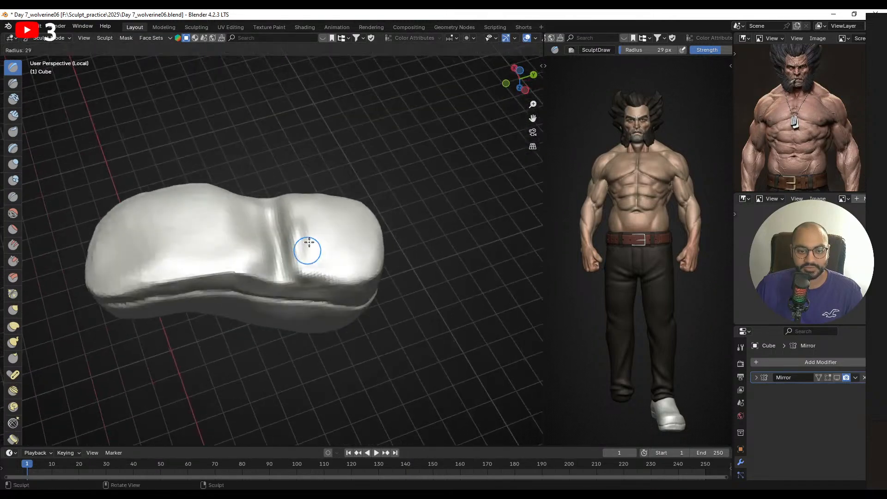
click(309, 240)
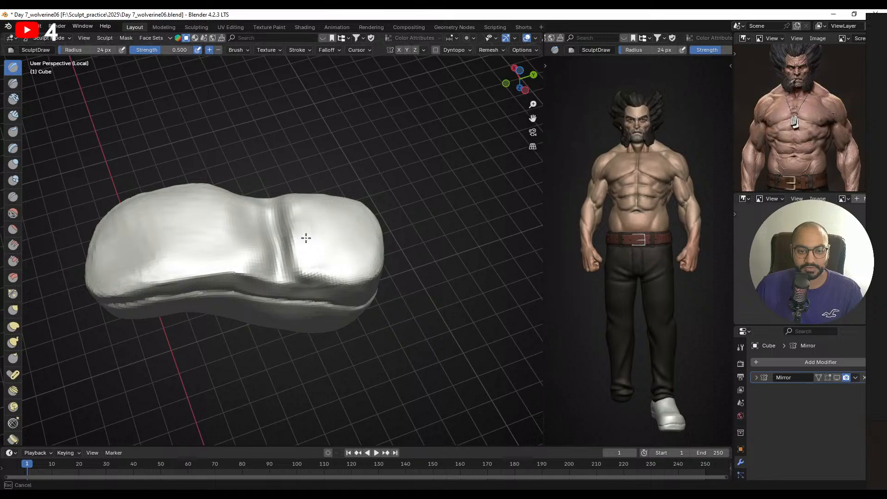
middle_drag(306, 238, 312, 268)
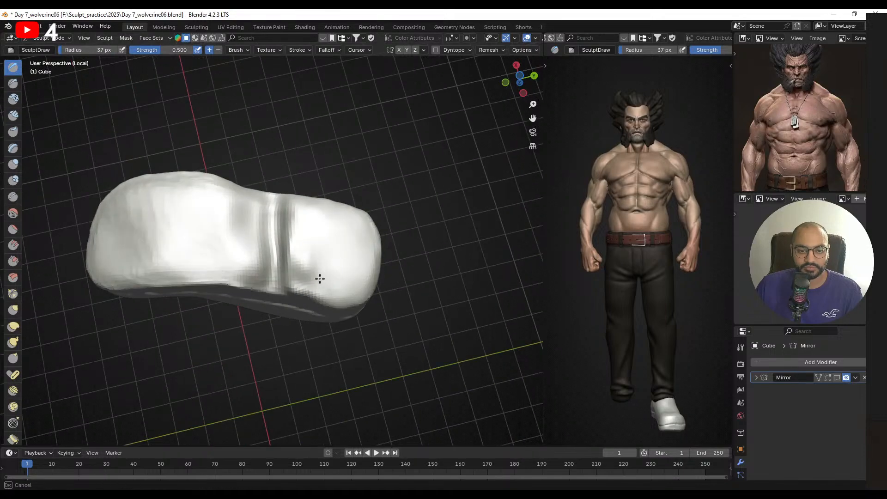
mouse_move(307, 276)
middle_down()
mouse_move(318, 249)
mouse_move(307, 203)
mouse_move(367, 225)
mouse_move(305, 206)
middle_up()
- Square up the heel's front corners and sides on the underside with the Grab brush at 74 to 37 px
scroll(366, 224, up, 3)
key(g)
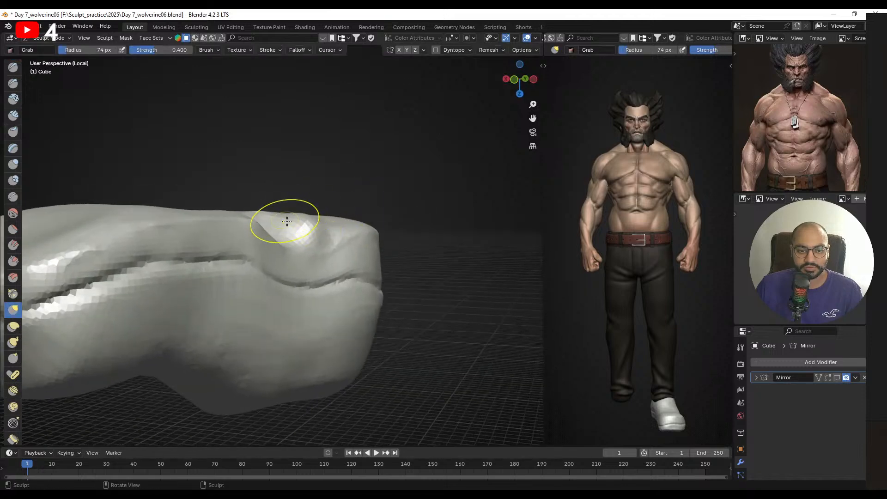
key(f)
click(296, 223)
mouse_move(296, 222)
alt+mouse_down()
mouse_move(293, 268)
mouse_move(231, 286)
mouse_move(224, 270)
mouse_move(242, 251)
alt+mouse_up()
key(f)
click(229, 283)
key(f)
click(284, 273)
key(f)
click(339, 228)
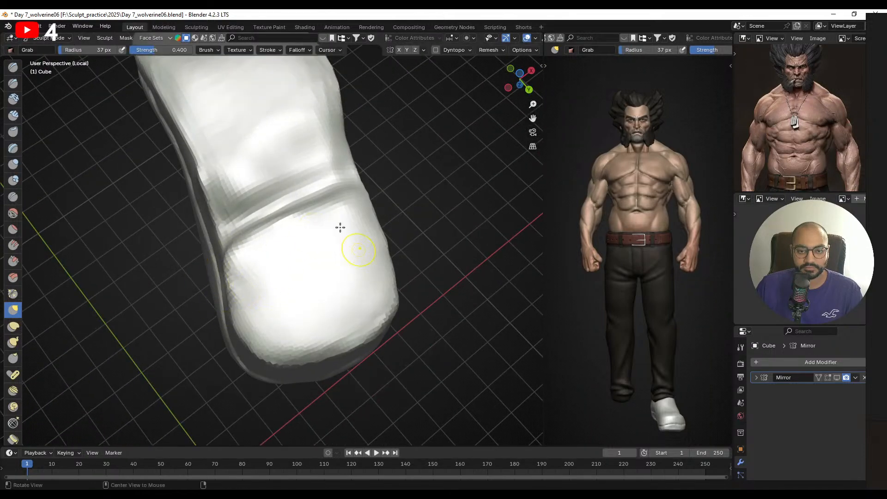
- Shape the recessed strip between the heel and the forefoot with the Draw brush at 28 px
mouse_move(339, 228)
alt+mouse_down()
mouse_move(242, 214)
mouse_move(229, 227)
mouse_move(258, 194)
mouse_move(341, 192)
mouse_move(333, 213)
mouse_move(287, 166)
mouse_move(352, 162)
mouse_move(364, 176)
alt+mouse_up()
click(13, 67)
key(f)
click(362, 216)
mouse_move(370, 213)
ctrl+mouse_down()
mouse_move(271, 226)
mouse_move(379, 219)
ctrl+mouse_up()
alt+drag(382, 220, 343, 216)
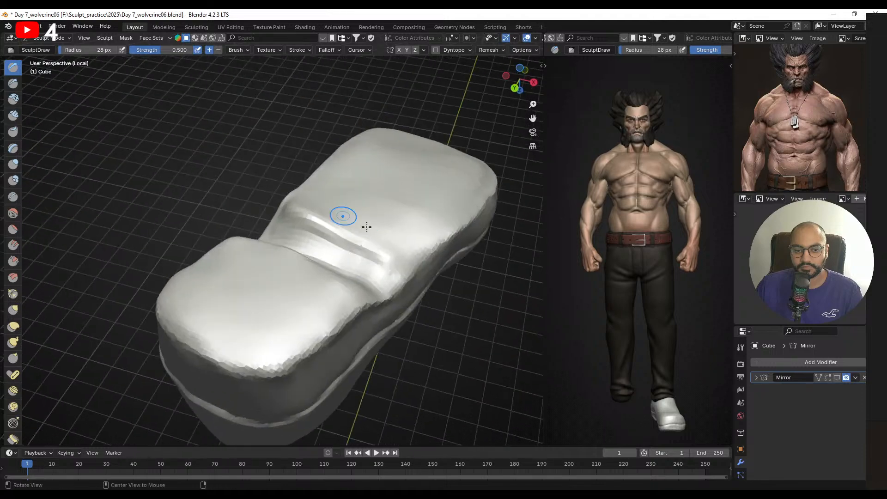
mouse_move(364, 253)
mouse_down()
mouse_move(398, 265)
mouse_move(348, 222)
mouse_move(365, 252)
mouse_move(410, 265)
mouse_move(339, 232)
mouse_move(371, 263)
mouse_move(356, 237)
mouse_move(422, 259)
mouse_up()
- Build up the sole's side between the arch hollow and the heel with the Draw brush at 51 to 59 px
key(f)
click(376, 253)
mouse_move(422, 258)
alt+mouse_down()
mouse_move(365, 235)
mouse_move(333, 259)
mouse_move(342, 252)
alt+mouse_up()
alt+drag(350, 245, 300, 178)
alt+drag(300, 178, 198, 172)
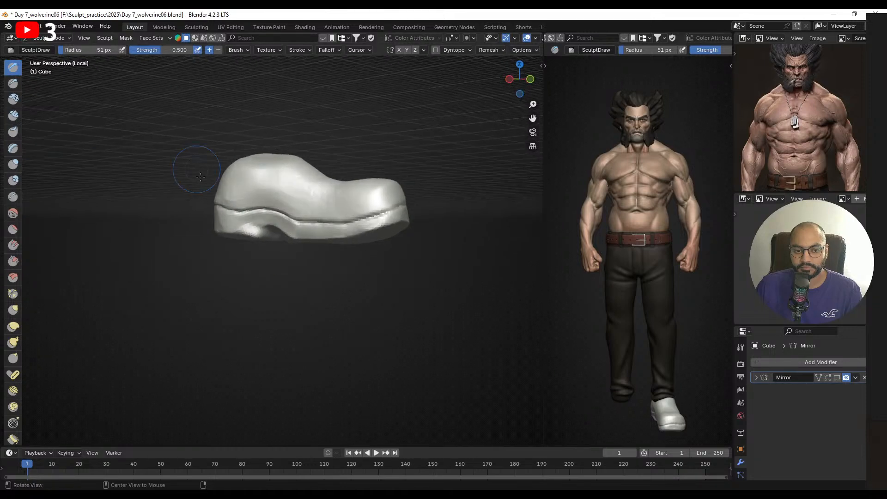
alt+shift+drag(301, 216, 286, 204)
mouse_move(287, 203)
alt+mouse_down()
mouse_move(250, 171)
mouse_move(257, 202)
mouse_move(292, 189)
alt+mouse_up()
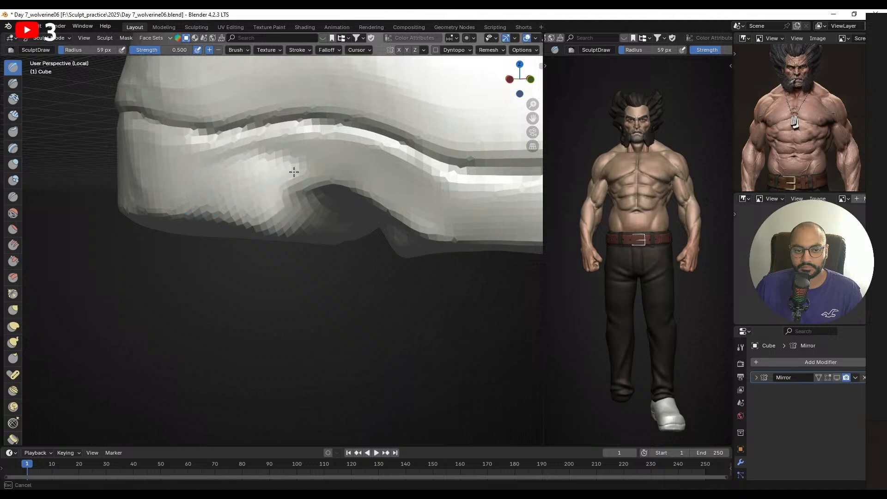
alt+drag(218, 177, 302, 171)
mouse_move(195, 176)
alt+mouse_down()
mouse_move(205, 187)
mouse_move(279, 198)
alt+mouse_up()
- Smooth and fill the back and side of the heel below the groove with the Draw brush at 50 to 27 px
key(f)
click(251, 194)
key(f)
click(196, 195)
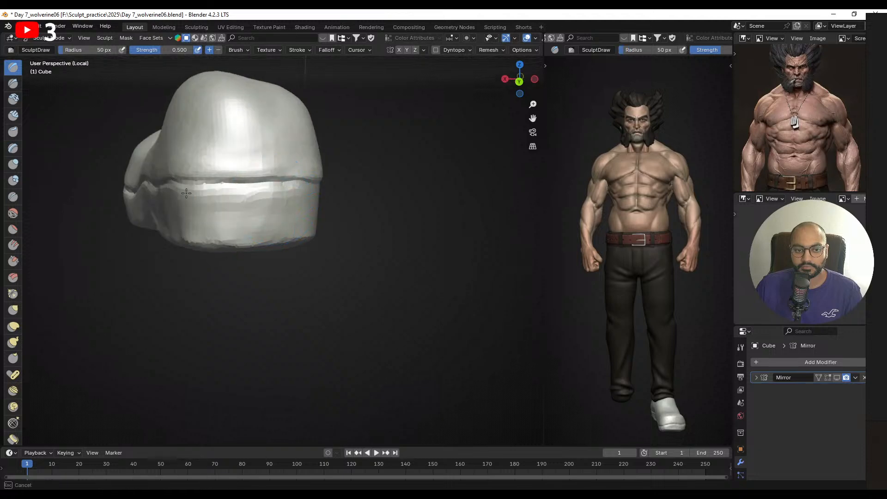
drag(186, 193, 243, 199)
mouse_move(249, 197)
alt+mouse_down()
mouse_move(298, 200)
mouse_move(260, 220)
mouse_move(249, 213)
mouse_move(258, 198)
mouse_move(236, 189)
mouse_move(250, 180)
mouse_move(264, 188)
alt+mouse_up()
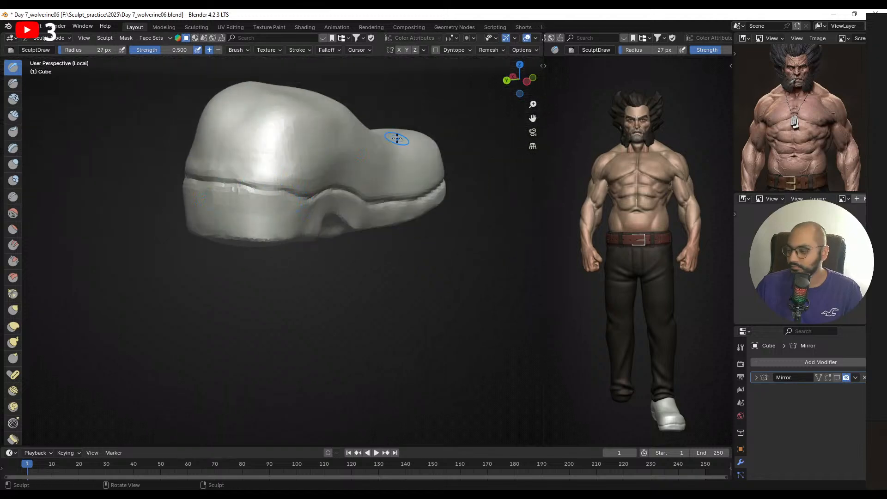
- Leave local view and frame the shoe from the side together with the trouser leg
alt+drag(332, 153, 304, 222)
ctrl+alt+drag(304, 221, 130, 221)
key(slash)
alt+shift+drag(317, 203, 265, 162)
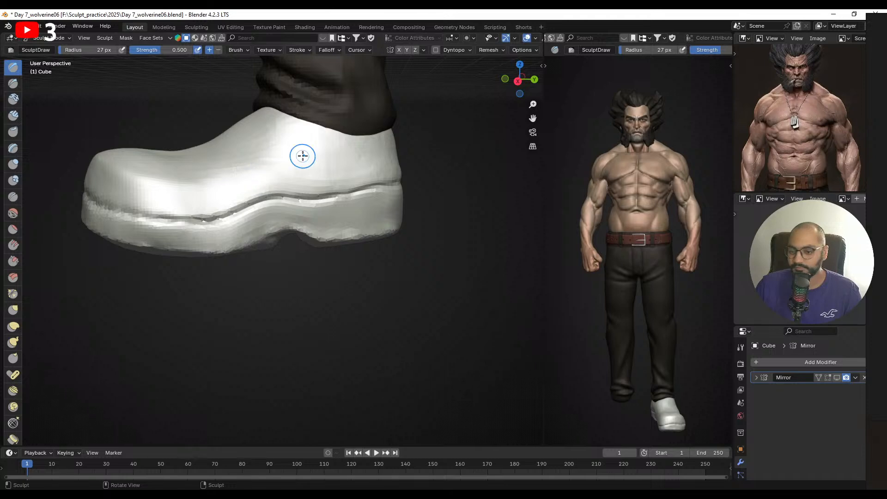
mouse_move(219, 219)
alt+mouse_down()
mouse_move(402, 213)
mouse_move(170, 232)
mouse_move(208, 253)
mouse_move(200, 242)
mouse_move(169, 236)
alt+mouse_up()
- Adjust the bottom outline of the front sole and toe in right orthographic view with the Grab brush at about 138 px
key(g)
key(f)
click(344, 217)
key(f)
click(237, 234)
key(KP_3)
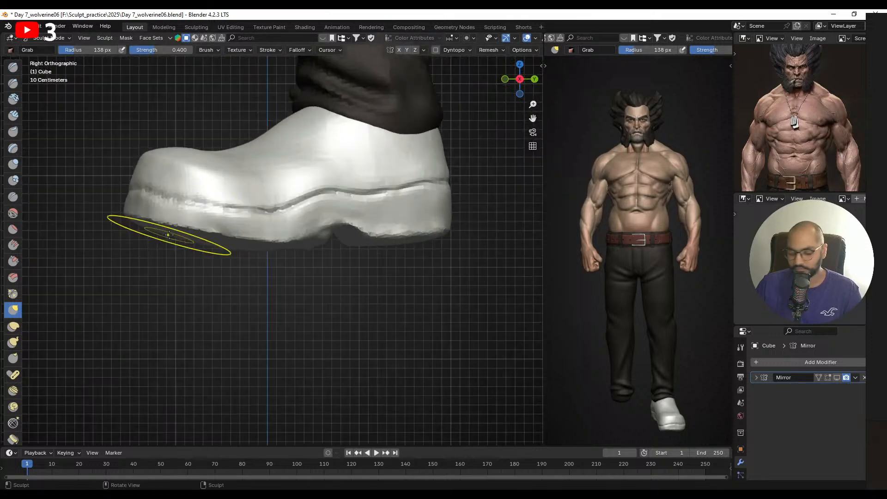
shift+middle_drag(214, 208, 240, 212)
mouse_move(238, 248)
mouse_down()
mouse_move(227, 271)
mouse_move(234, 259)
mouse_up()
key(f)
click(229, 257)
mouse_move(187, 229)
mouse_down()
mouse_move(188, 241)
mouse_move(172, 235)
mouse_up()
- Even out the sole's underside from the forefoot to the arch with the Grab brush at 102 to 116 px
key(f)
click(280, 259)
drag(240, 243, 249, 246)
drag(262, 244, 298, 249)
key(f)
click(301, 252)
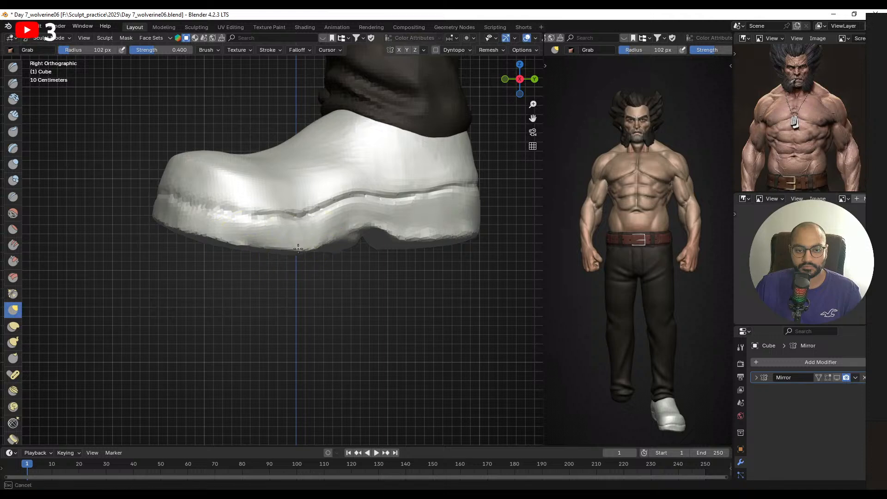
shift+middle_drag(298, 241, 286, 265)
key(f)
click(303, 265)
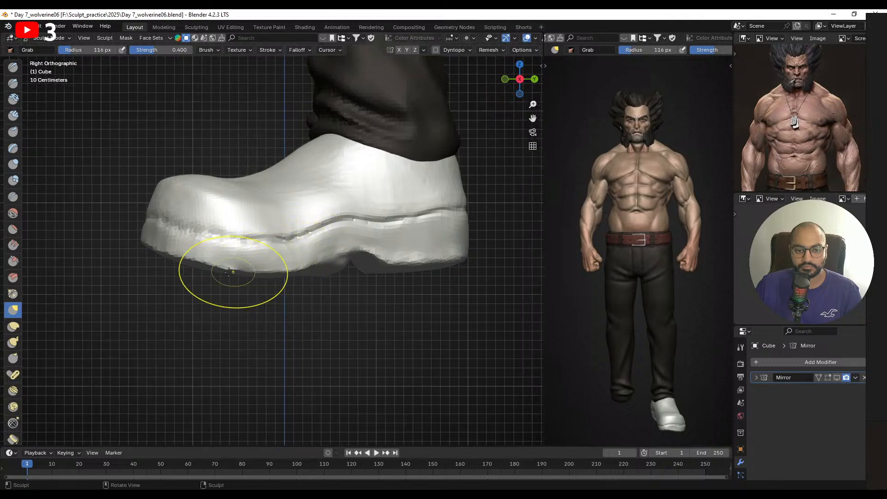
- Pull the bottom outline of the front sole and arch downwards in right orthographic view with the Grab brush
key(f)
click(227, 272)
drag(225, 271, 227, 281)
drag(320, 274, 327, 285)
- Even out the curve of the sole groove from the forefoot to above the arch with the Grab brush at 110 to 68 px
key(f)
click(283, 267)
drag(259, 235, 260, 241)
key(f)
click(230, 245)
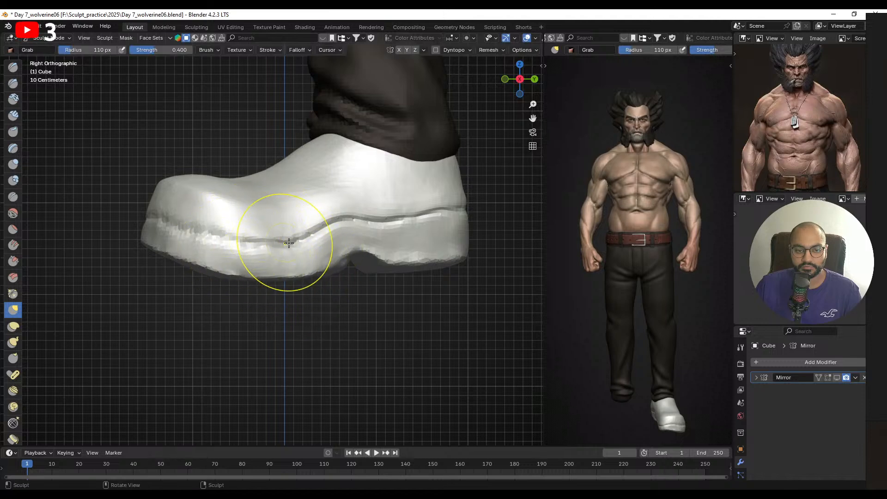
shift+middle_drag(334, 229, 317, 232)
key(f)
click(329, 231)
drag(349, 231, 348, 226)
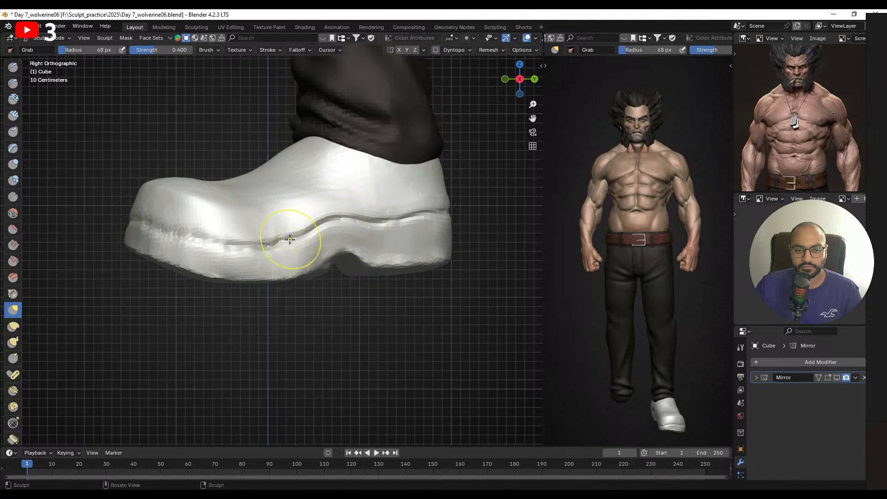
drag(290, 238, 288, 242)
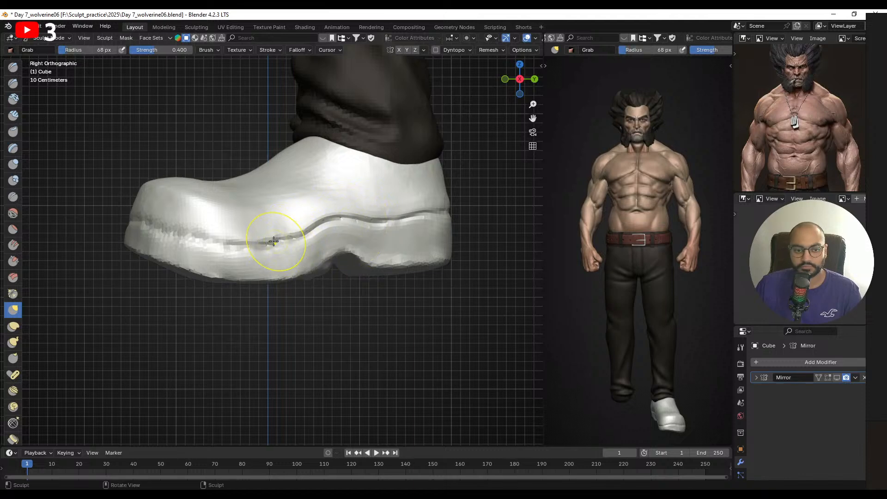
- Examine the underside of the sole, the arch and the heel shape from below and from the side
mouse_move(277, 257)
ctrl+middle_down()
mouse_move(287, 225)
mouse_move(426, 247)
mouse_move(497, 210)
mouse_move(501, 181)
ctrl+middle_up()
key(f)
click(314, 217)
middle_drag(233, 237, 270, 204)
key(f)
click(258, 212)
middle_drag(217, 287, 367, 280)
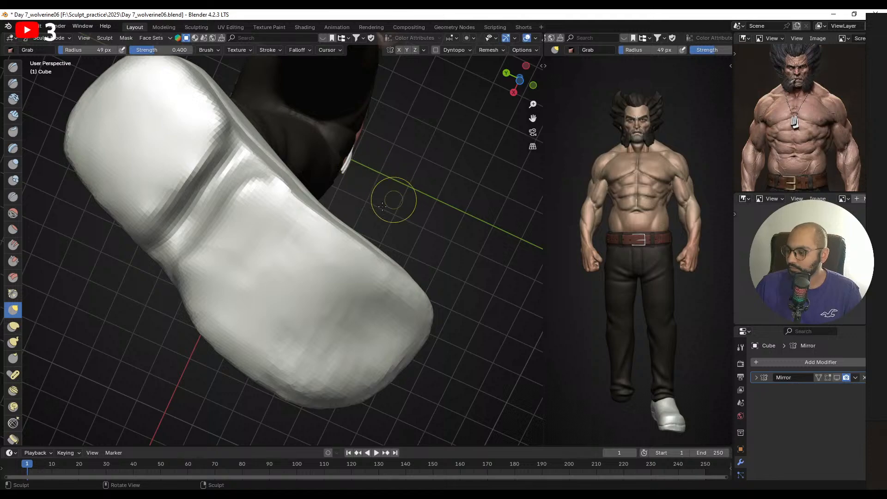
mouse_move(357, 236)
middle_down()
mouse_move(236, 292)
mouse_move(346, 227)
mouse_move(338, 256)
middle_up()
alt+drag(338, 256, 292, 288)
key(f)
click(309, 253)
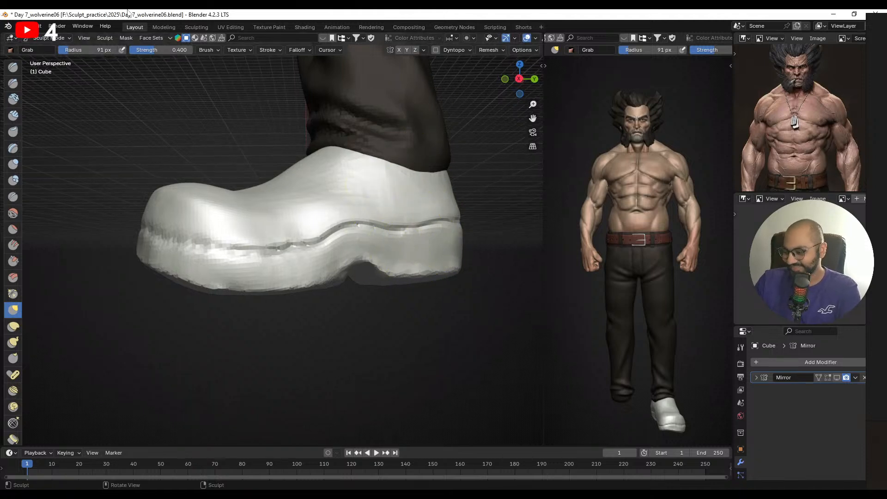
- Adjust the sole's underside from the forefoot to the arch in left orthographic view with the Grab brush at 113 to 97 px
mouse_move(372, 273)
middle_down()
mouse_move(450, 260)
mouse_move(358, 272)
mouse_move(409, 257)
middle_up()
key(bracketright)
key(bracketright)
key(ctrl+KP_3)
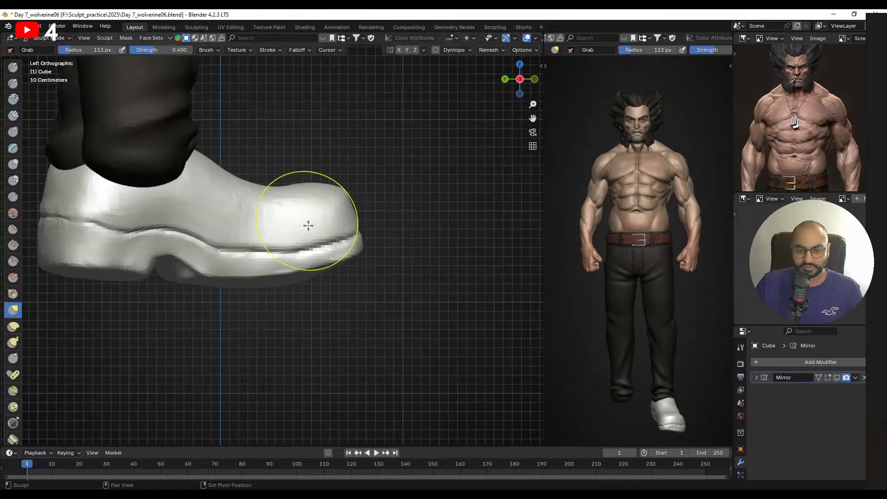
shift+middle_drag(311, 271, 330, 276)
key(bracketleft)
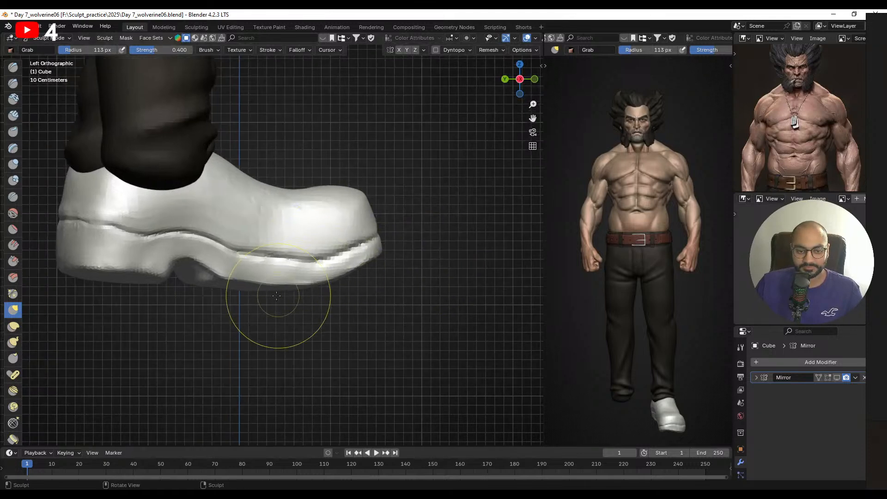
drag(278, 296, 180, 283)
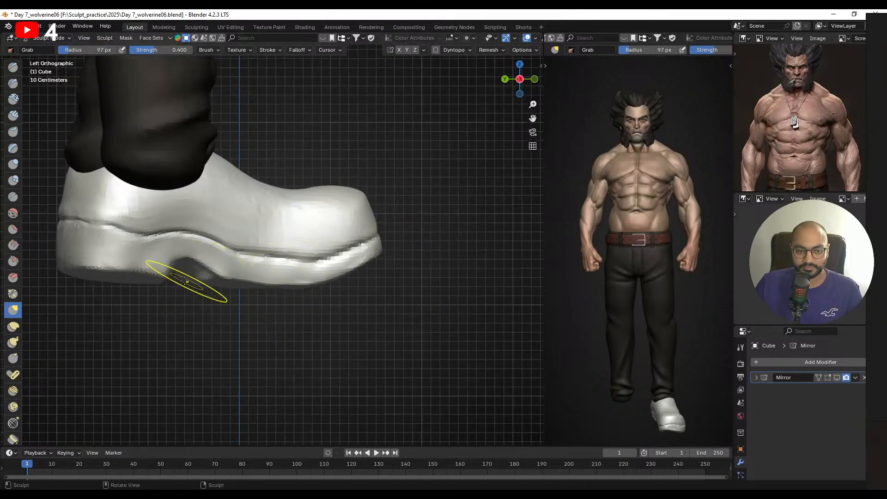
key(bracketleft)
- Flatten the bottom edge of the front sole and refine the arch from the inner side with the Grab brush at 107 to 82 px
shift+middle_drag(284, 282, 266, 284)
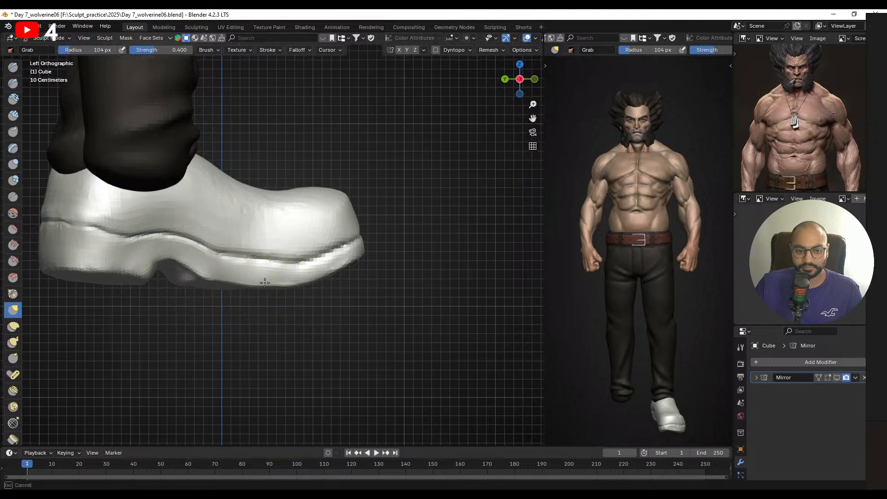
drag(265, 283, 216, 286)
key(f)
click(287, 284)
drag(291, 285, 291, 282)
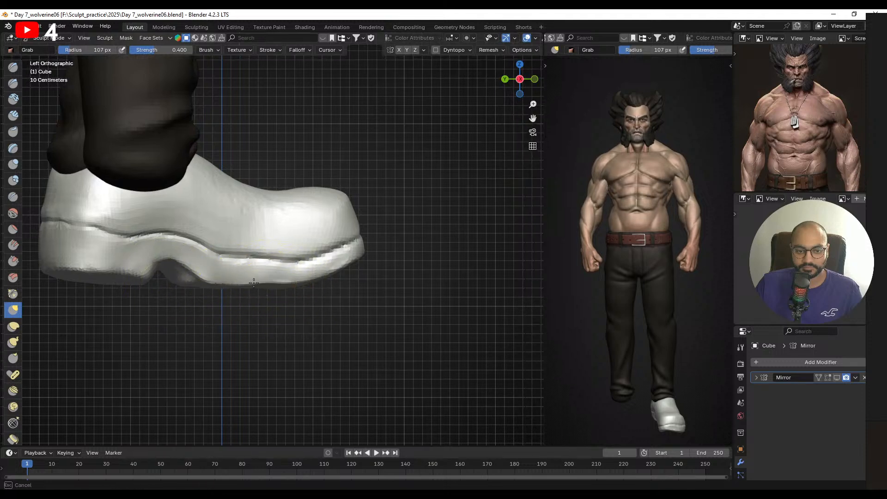
shift+middle_drag(262, 284, 282, 298)
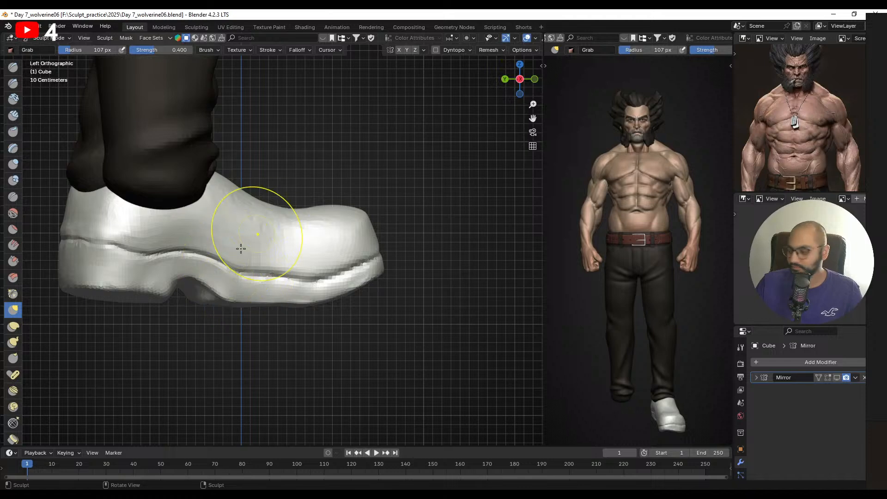
shift+middle_drag(237, 255, 297, 263)
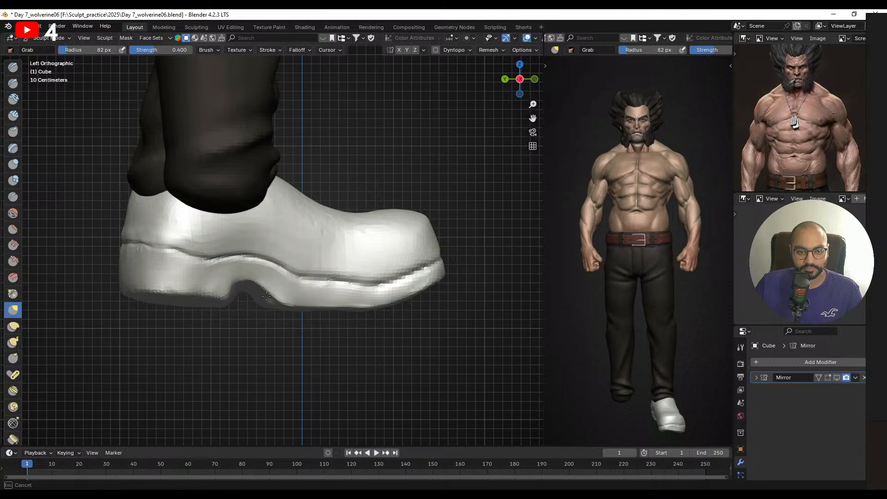
drag(267, 296, 270, 292)
- Touch up the underside of the forefoot in right orthographic view with the Grab brush at 66 px
mouse_move(336, 257)
shift+middle_down()
mouse_move(282, 261)
mouse_move(297, 259)
shift+middle_up()
key(KP_3)
key(f)
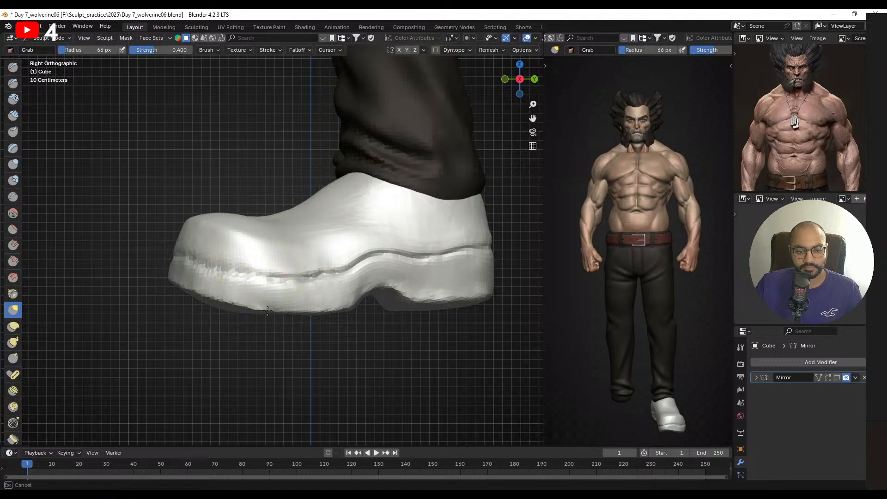
alt+shift+drag(271, 288, 265, 302)
key(f)
click(307, 287)
- Set a new voxel size for the shoe and voxel remesh it
mouse_move(309, 281)
alt+mouse_down()
mouse_move(328, 285)
mouse_move(301, 286)
mouse_move(373, 307)
mouse_move(353, 279)
mouse_move(356, 317)
alt+mouse_up()
key(f)
click(344, 298)
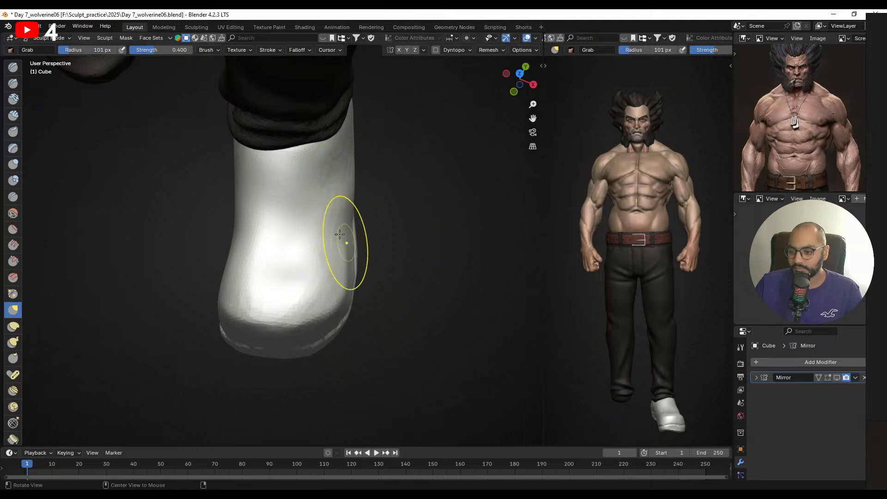
alt+drag(340, 241, 317, 236)
key(shift+r)
click(293, 255)
key(ctrl+r)
mouse_move(259, 271)
alt+mouse_down()
mouse_move(244, 288)
mouse_move(277, 277)
mouse_move(252, 268)
alt+mouse_up()
- Push the back of the heel slightly inwards at the groove in right orthographic view with the Grab brush at 111 px
key(f)
click(232, 289)
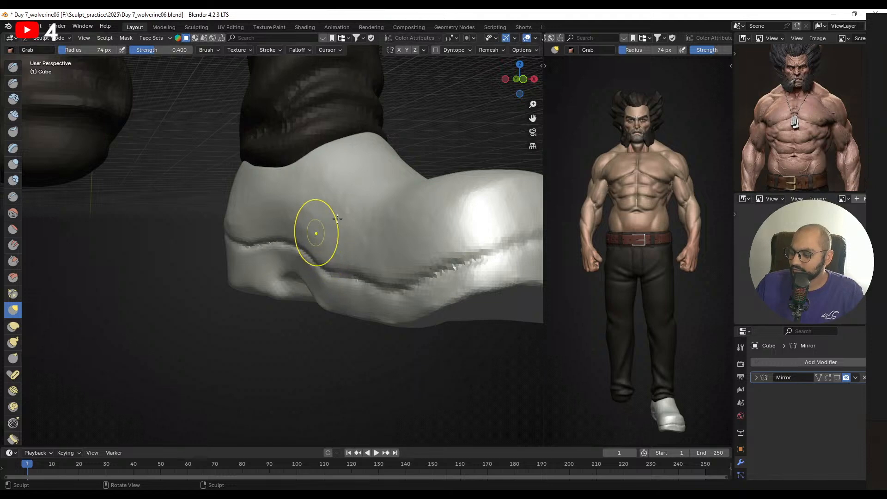
mouse_move(337, 218)
middle_down()
mouse_move(317, 263)
mouse_move(290, 263)
mouse_move(291, 282)
mouse_move(293, 262)
mouse_move(304, 262)
mouse_move(253, 248)
mouse_move(279, 252)
mouse_move(280, 268)
middle_up()
key(f)
click(271, 249)
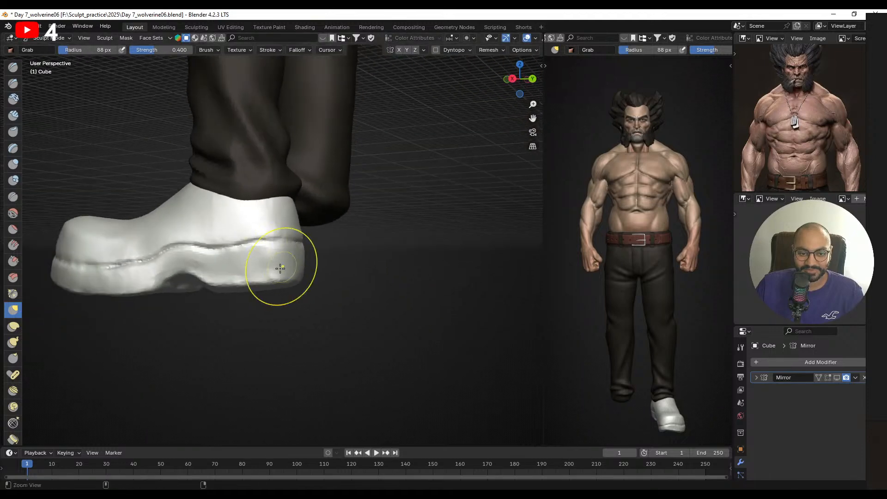
middle_drag(211, 252, 242, 251)
key(KP_3)
shift+middle_drag(372, 248, 406, 273)
ctrl+middle_drag(365, 272, 365, 259)
drag(350, 256, 345, 255)
shift+middle_drag(365, 279, 362, 263)
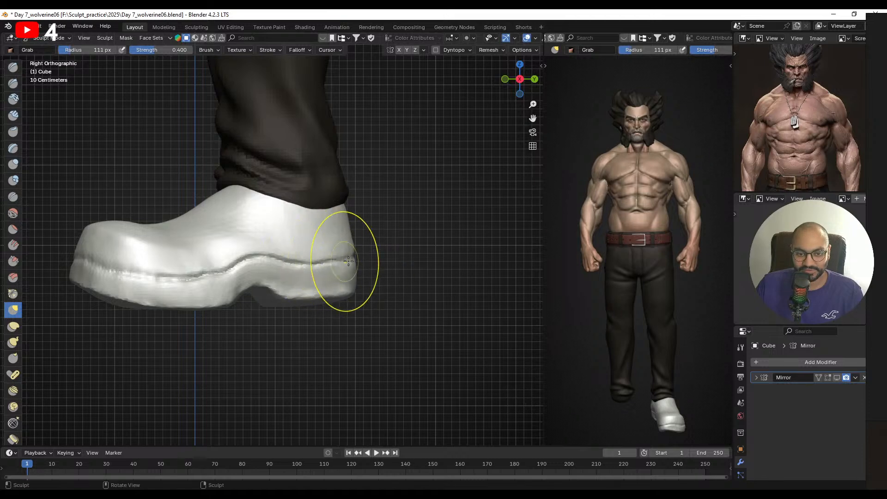
- Pull the back of the ankle up towards the trouser hem from the inner side with the Grab brush at 120 px
mouse_move(348, 261)
middle_down()
mouse_move(241, 262)
mouse_move(292, 257)
mouse_move(255, 252)
mouse_move(212, 267)
mouse_move(168, 250)
mouse_move(223, 231)
middle_up()
key(f)
click(266, 253)
key(f)
click(202, 248)
drag(203, 225, 204, 217)
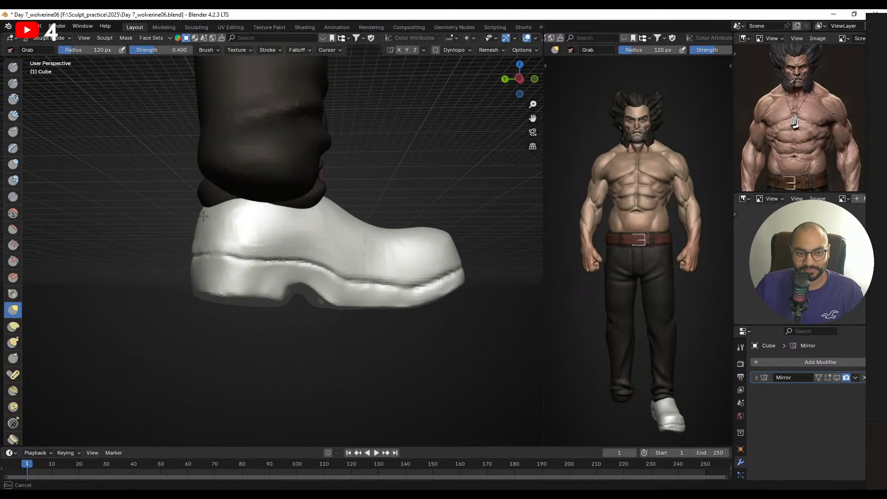
mouse_move(204, 216)
middle_down()
mouse_move(391, 240)
mouse_move(353, 228)
mouse_move(366, 267)
middle_up()
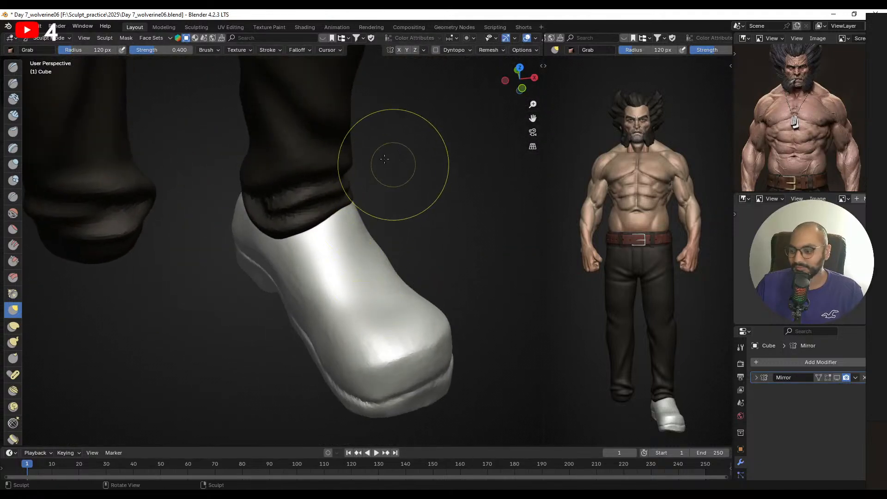
click(13, 83)
mouse_move(278, 199)
middle_down()
mouse_move(297, 208)
mouse_move(303, 236)
mouse_move(309, 231)
mouse_move(327, 249)
mouse_move(289, 231)
middle_up()
key(f)
click(268, 226)
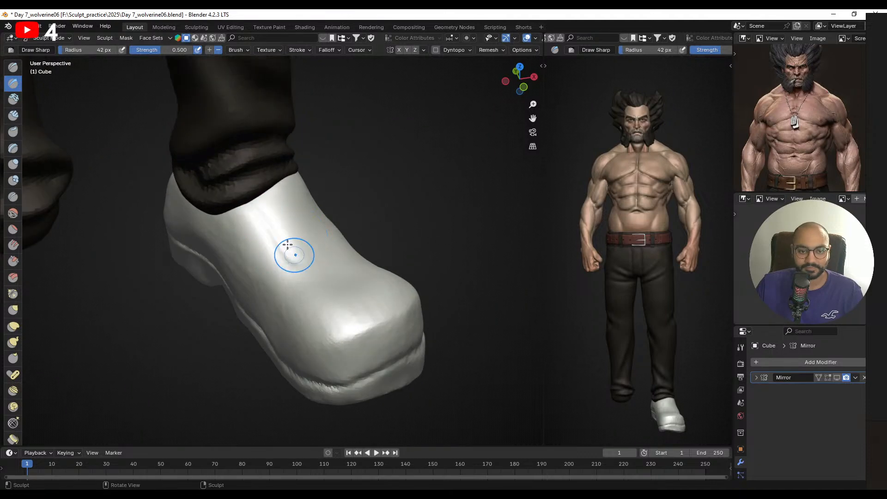
key(f)
click(260, 202)
mouse_move(301, 231)
alt+mouse_down()
mouse_move(280, 244)
mouse_move(291, 228)
alt+mouse_up()
key(ctrl+z)
- Build up a tongue down the instep with Clay Strips at 71 px and crease its inner edge with Draw Sharp at 42 px
click(13, 116)
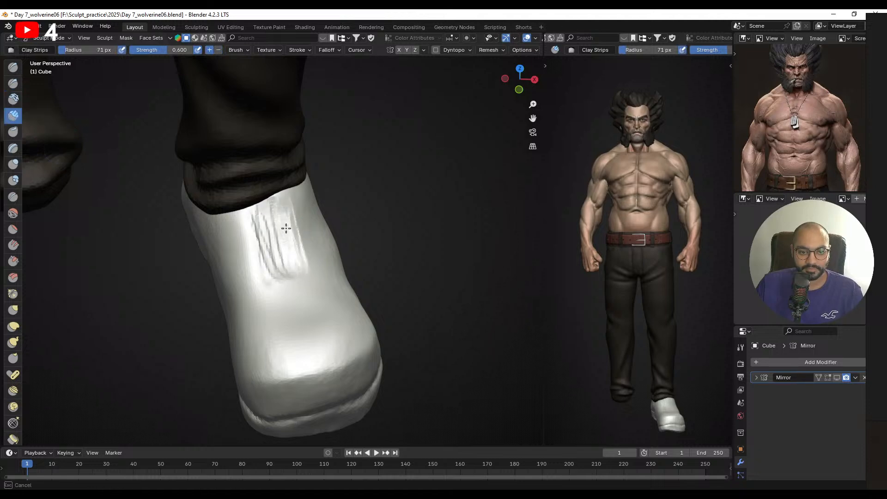
drag(266, 207, 285, 267)
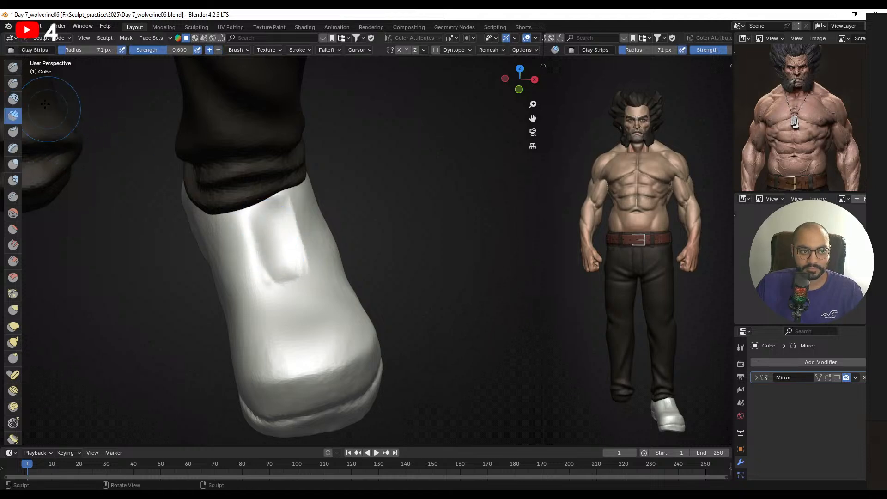
click(13, 83)
middle_drag(301, 231, 277, 232)
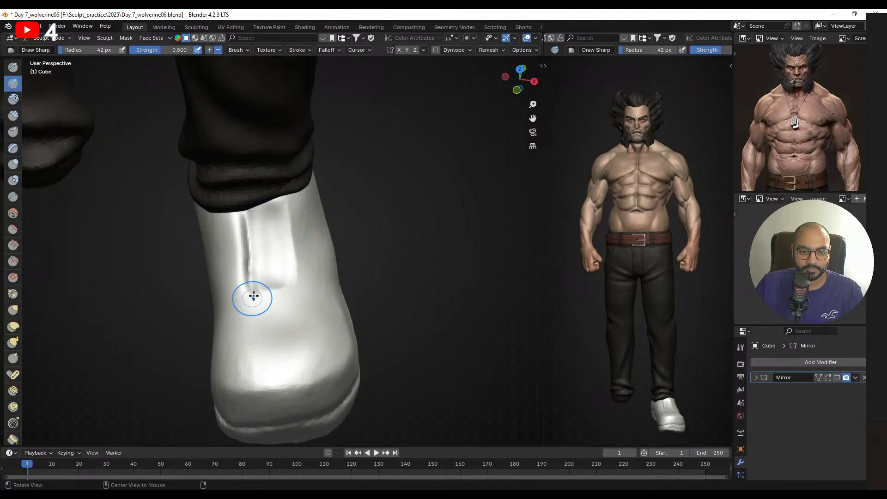
mouse_move(252, 297)
middle_down()
mouse_move(283, 258)
mouse_move(333, 240)
middle_up()
- Carve a short crease down the inner side from the tongue's lower end with the Draw Sharp brush at 52 px
mouse_move(396, 192)
middle_down()
mouse_move(337, 258)
mouse_move(307, 253)
mouse_move(303, 262)
middle_up()
key(f)
click(302, 261)
mouse_move(296, 261)
mouse_down()
mouse_move(279, 265)
mouse_move(272, 293)
mouse_up()
key(f)
click(297, 281)
middle_drag(272, 293, 328, 263)
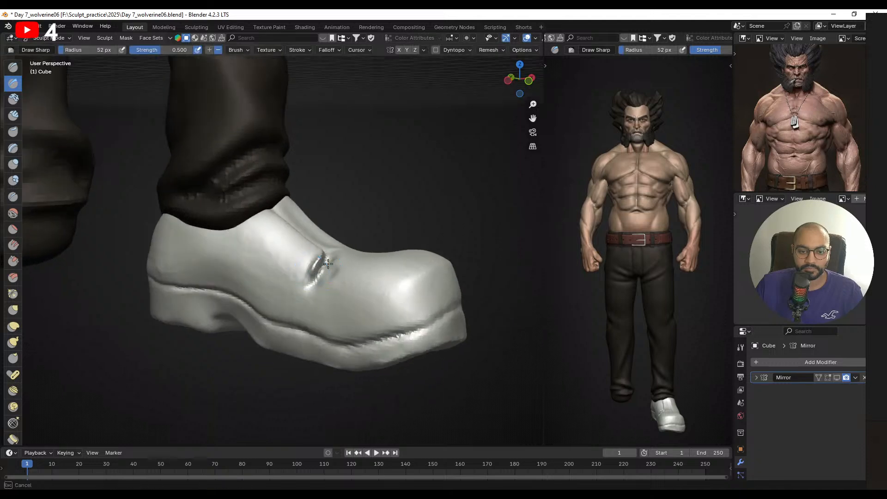
- Smooth the wide crease beside the tongue and recut it narrower with the Draw Sharp brush at 29 to 31 px
key(f)
click(320, 263)
shift+drag(317, 270, 316, 269)
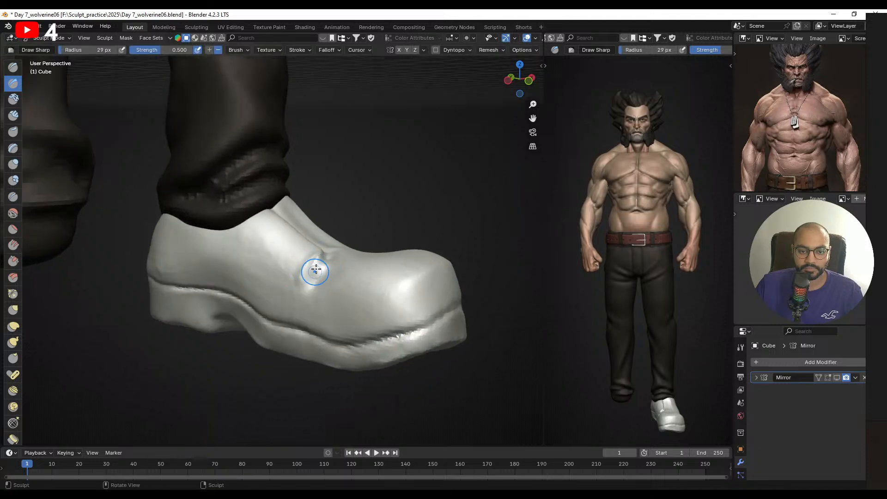
mouse_move(327, 259)
middle_down()
mouse_move(317, 306)
mouse_move(277, 289)
mouse_move(294, 287)
mouse_move(327, 248)
mouse_move(298, 253)
middle_up()
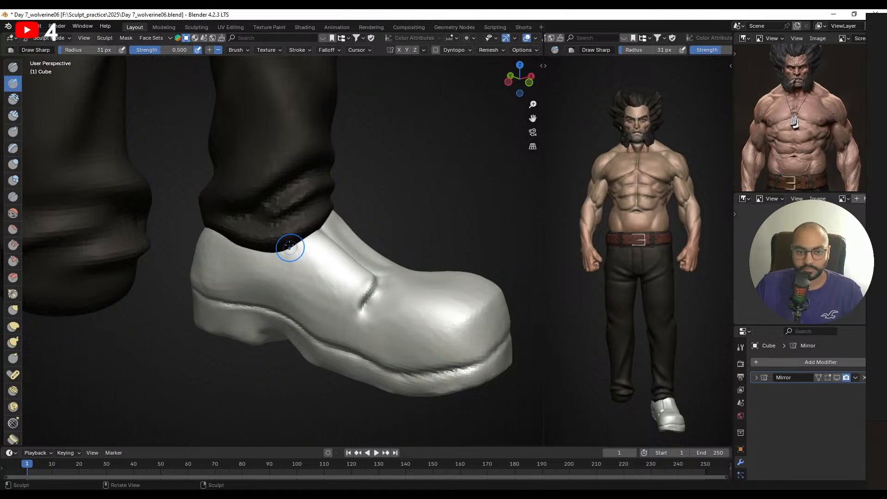
- Carve and sharpen a seam parallel to the tongue on the shoe's inner side with the Draw Sharp brush at 31 to 37 px
mouse_move(328, 272)
mouse_down()
mouse_move(301, 257)
mouse_move(331, 289)
mouse_up()
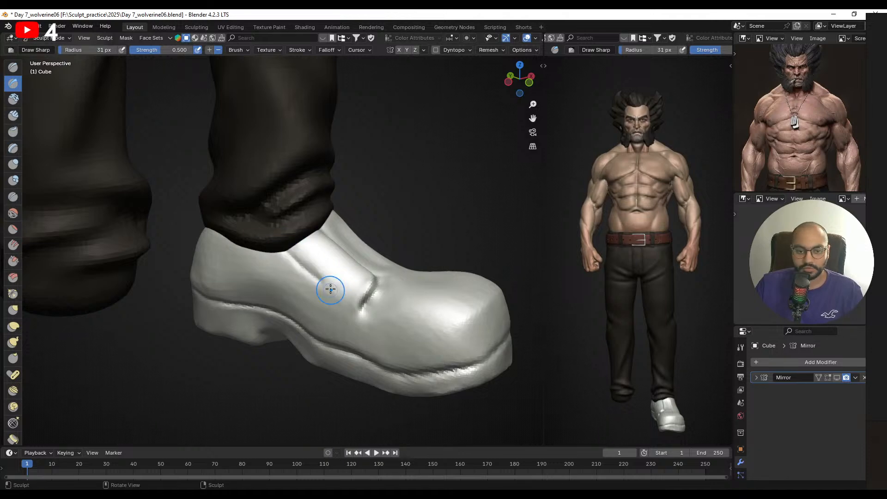
middle_drag(301, 264, 322, 246)
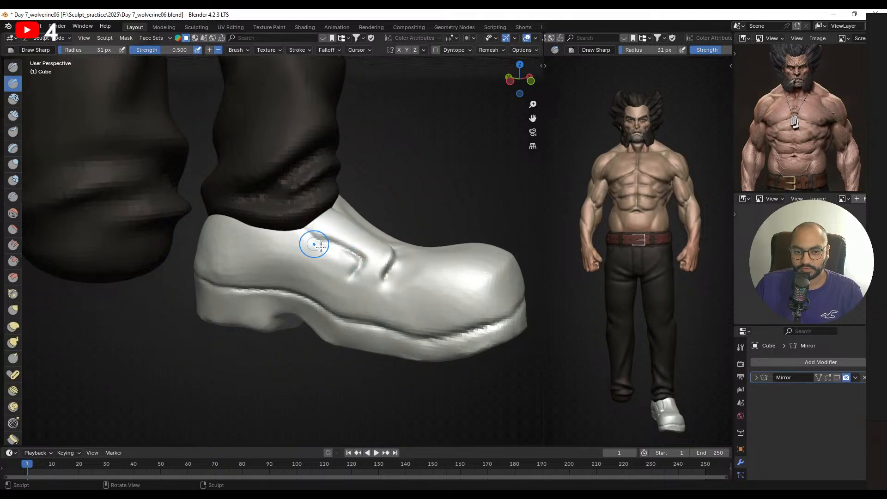
shift+drag(300, 234, 334, 254)
middle_drag(334, 254, 323, 260)
key(f)
click(301, 233)
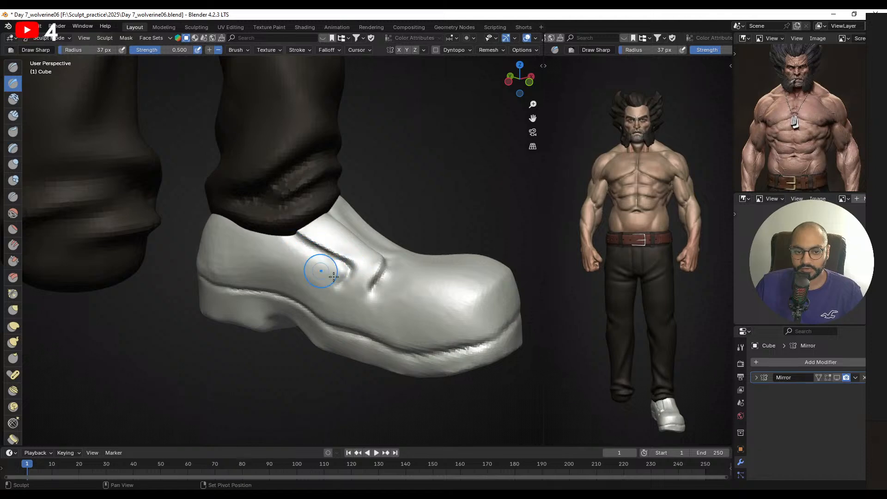
- Cut a lower seam backwards from the instep crease along the inner side with the Draw Sharp brush at 31 px
mouse_move(333, 276)
middle_down()
mouse_move(305, 285)
mouse_move(286, 306)
mouse_move(259, 272)
middle_up()
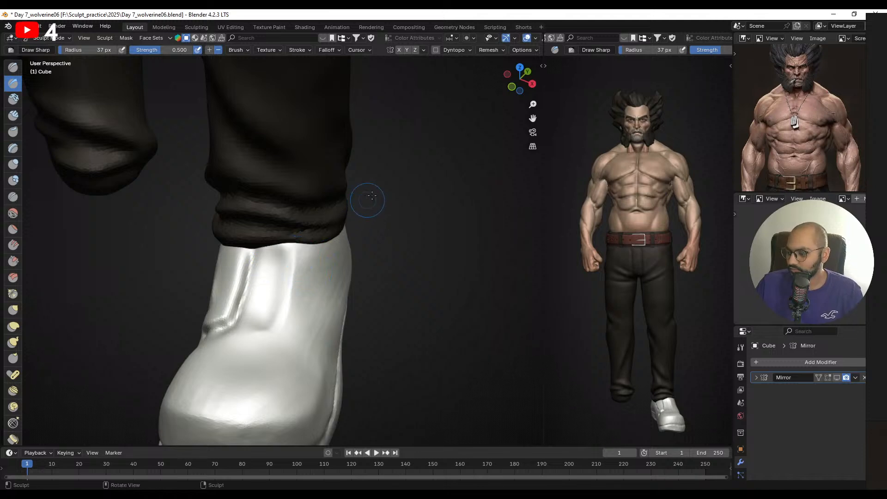
mouse_move(268, 277)
middle_down()
mouse_move(356, 238)
mouse_move(258, 244)
mouse_move(297, 265)
mouse_move(337, 259)
mouse_move(327, 264)
middle_up()
mouse_move(380, 263)
middle_down()
mouse_move(386, 255)
mouse_move(404, 264)
middle_up()
key(f)
click(410, 268)
drag(426, 276, 329, 258)
- Carve a curved heel counter seam from the trouser hem down to the sole groove with Draw Sharp, ending at 22 px
key(f)
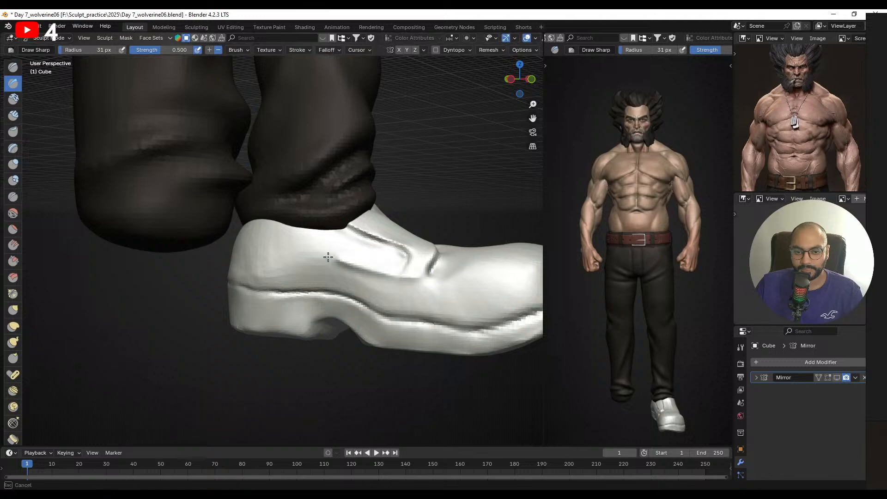
click(251, 221)
drag(254, 222, 288, 259)
mouse_move(285, 288)
middle_down()
mouse_move(274, 279)
mouse_move(306, 273)
mouse_move(306, 261)
mouse_move(283, 266)
middle_up()
key(f)
click(290, 268)
drag(296, 272, 294, 248)
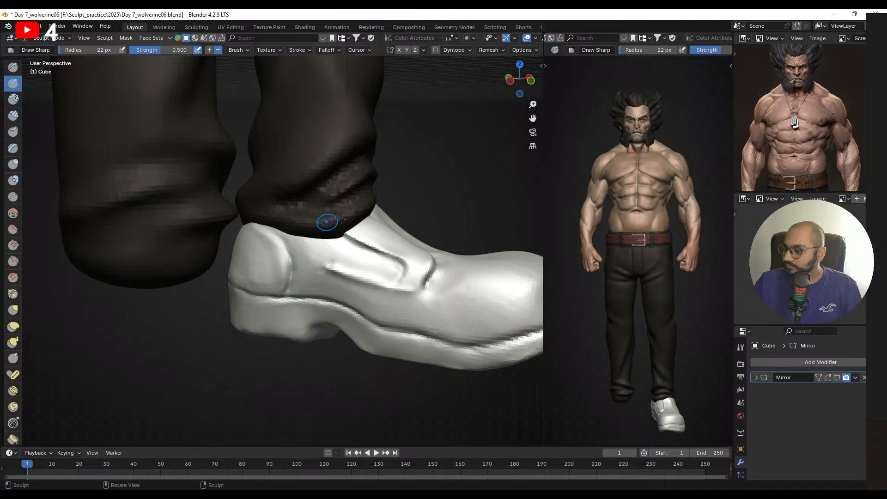
- Extend the lower side seam to the heel counter with Draw Sharp at 22 px and smooth along it
mouse_move(343, 257)
middle_down()
mouse_move(373, 256)
mouse_move(320, 265)
middle_up()
middle_drag(386, 278, 327, 261)
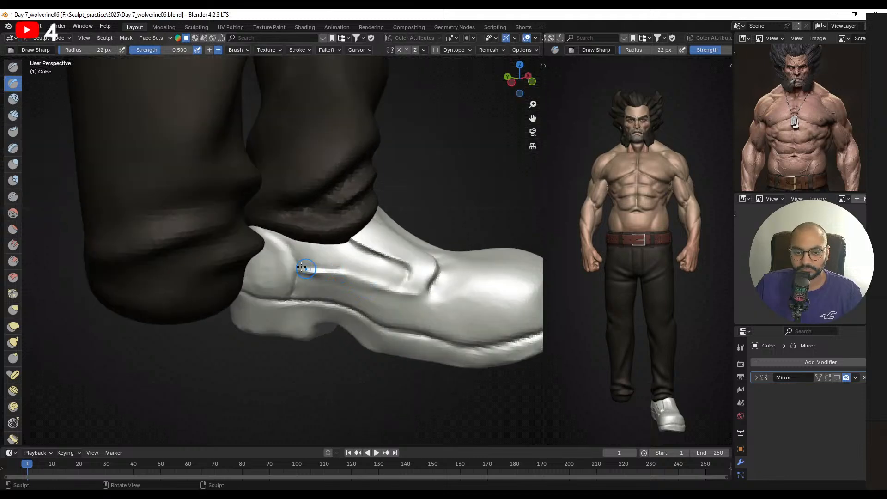
shift+drag(400, 283, 310, 260)
middle_drag(378, 265, 345, 268)
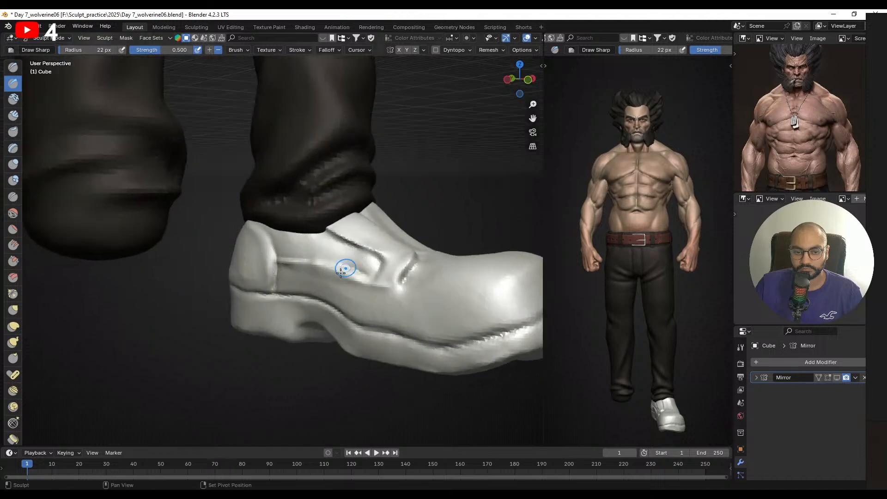
mouse_move(390, 289)
middle_down()
mouse_move(327, 291)
mouse_move(323, 277)
mouse_move(321, 291)
mouse_move(402, 291)
mouse_move(323, 276)
mouse_move(389, 258)
middle_up()
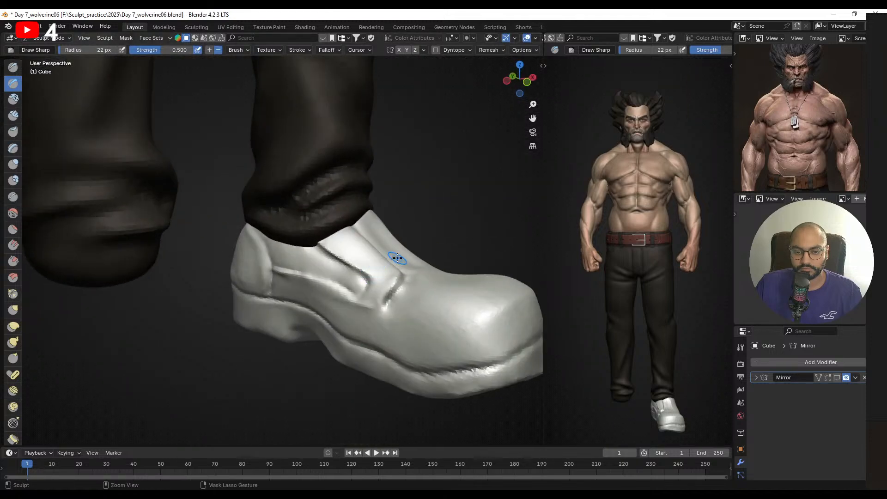
- Undo the heel counter, lower side and tongue-parallel seams and the instep crease on the shoe's inner side
key(ctrl+z)
key(ctrl+z)
key(ctrl+z)
key(ctrl+z)
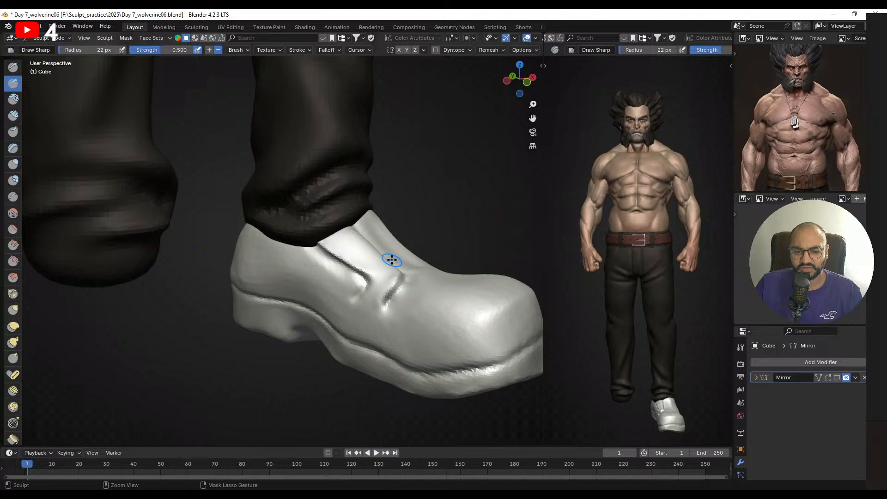
key(ctrl+z)
key(ctrl+z)
key(ctrl+z)
key(ctrl+z)
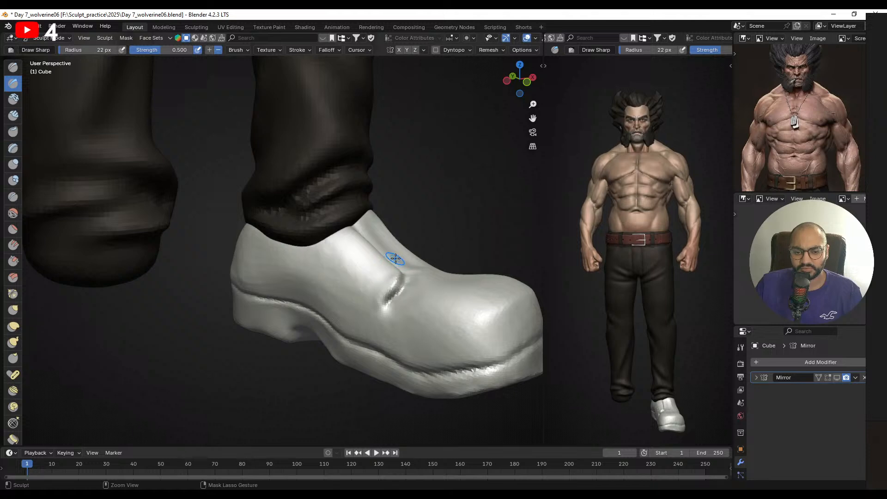
key(ctrl+z)
key(ctrl+z)
key(ctrl+z)
key(ctrl+z)
key(ctrl+z)
- Carve the tongue's outer edge from the trouser hem down to the instep with the Draw Sharp brush at 31 px
alt+drag(418, 252, 365, 262)
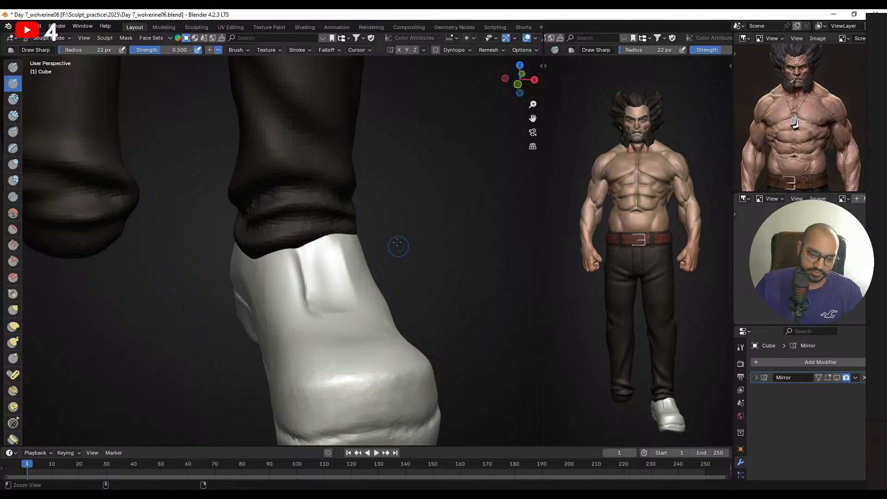
ctrl+middle_drag(398, 248, 401, 288)
middle_drag(367, 264, 335, 268)
ctrl+middle_drag(323, 272, 309, 212)
key(f)
alt+drag(309, 219, 370, 293)
click(352, 258)
mouse_move(371, 293)
alt+mouse_down()
mouse_move(344, 255)
mouse_move(357, 314)
alt+mouse_up()
key(f)
click(343, 274)
alt+drag(360, 329, 342, 268)
key(f)
click(342, 267)
drag(325, 231, 352, 308)
key(ctrl+z)
key(f)
click(332, 241)
drag(324, 229, 354, 305)
mouse_move(336, 259)
mouse_down()
mouse_move(362, 317)
mouse_move(312, 282)
mouse_up()
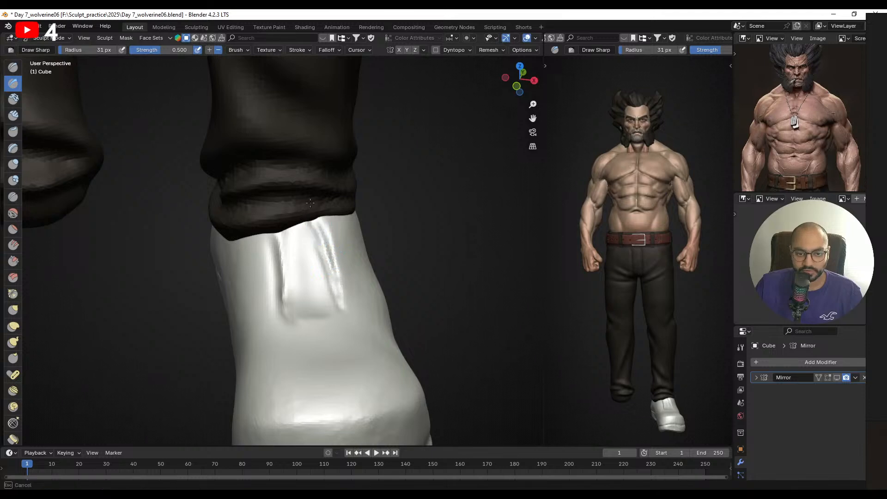
- Deepen the tongue's outer edge back up to the trouser hem with Draw Sharp at 46 to 52 px
mouse_move(310, 202)
middle_down()
mouse_move(289, 227)
mouse_move(303, 227)
middle_up()
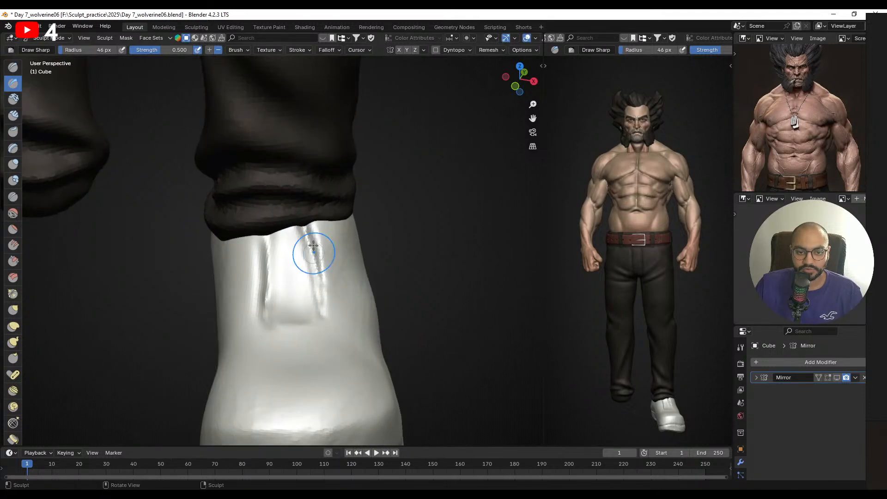
mouse_move(318, 320)
mouse_down()
mouse_move(298, 267)
mouse_move(297, 236)
mouse_up()
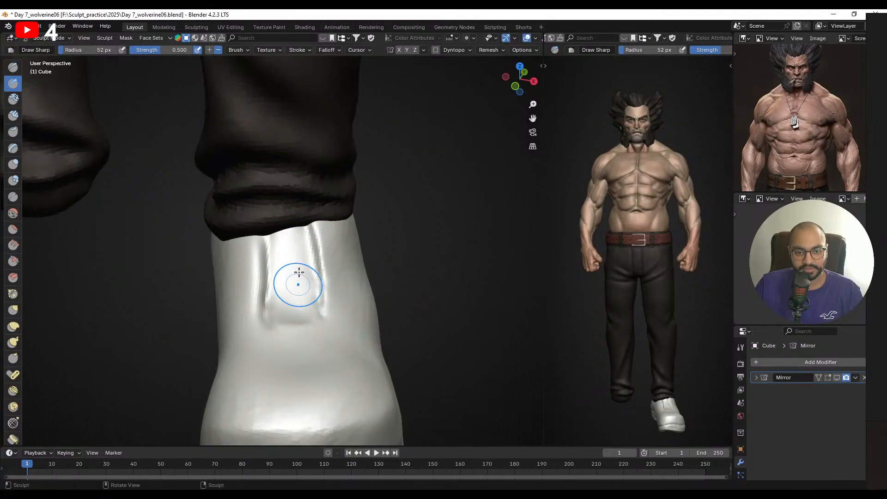
mouse_move(280, 231)
middle_down()
mouse_move(323, 272)
mouse_move(318, 255)
middle_up()
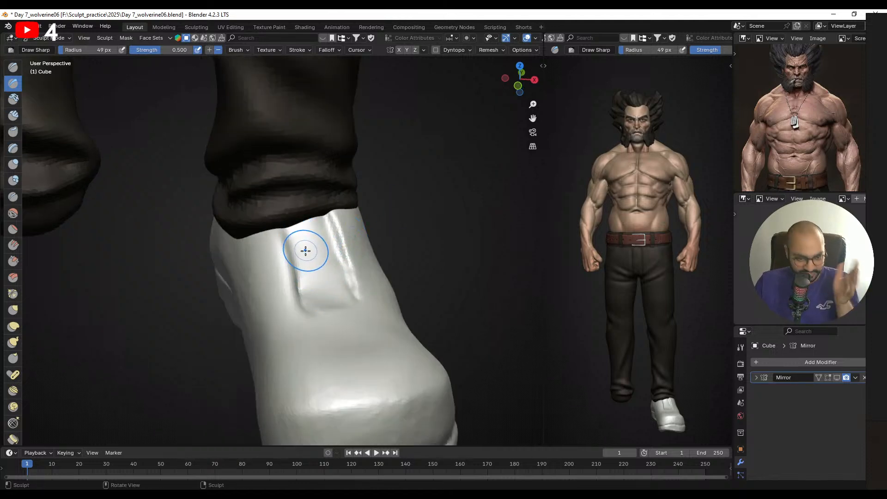
mouse_move(338, 274)
alt+mouse_down()
mouse_move(416, 250)
mouse_move(339, 259)
mouse_move(348, 271)
alt+mouse_up()
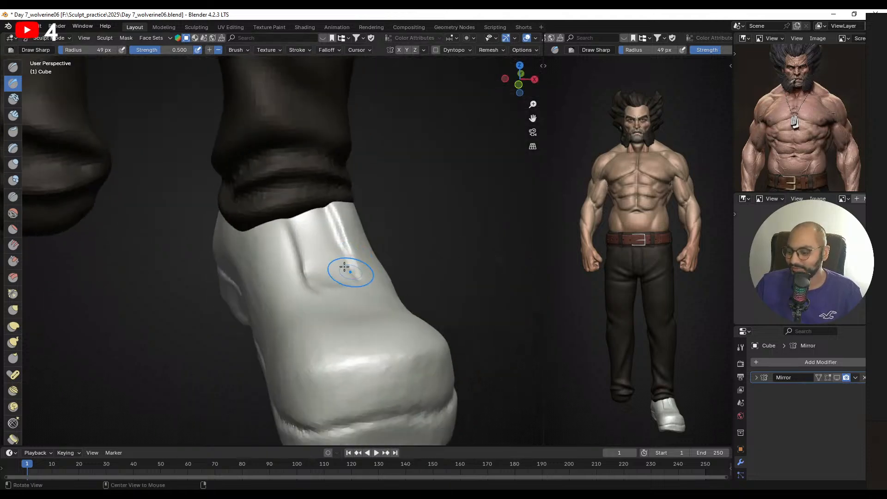
- Carve creases from the tongue's lower corners down both sides of the instep with Draw Sharp at 31 to 32 px
mouse_move(319, 242)
alt+mouse_down()
mouse_move(338, 245)
mouse_move(330, 273)
mouse_move(323, 264)
alt+mouse_up()
key(f)
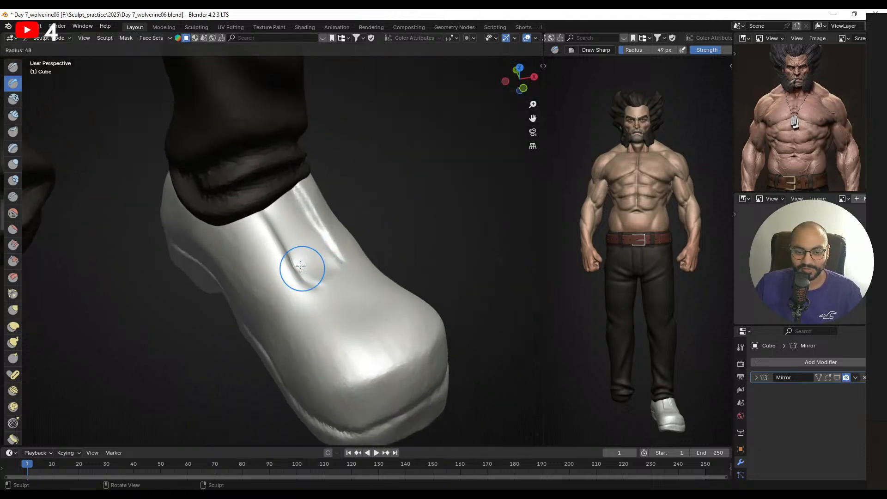
click(320, 266)
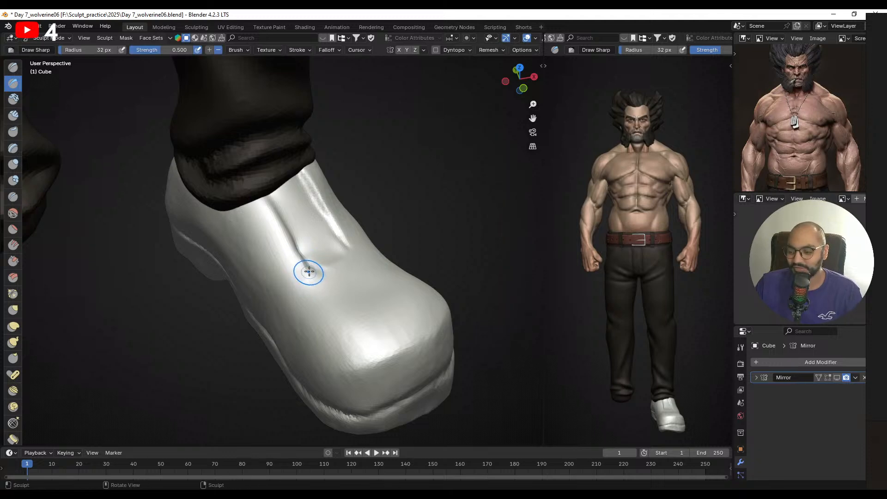
drag(315, 268, 305, 294)
mouse_move(311, 276)
alt+mouse_down()
mouse_move(323, 262)
mouse_move(309, 294)
alt+mouse_up()
drag(336, 254, 339, 275)
mouse_move(340, 261)
alt+mouse_down()
mouse_move(334, 253)
mouse_move(321, 270)
mouse_move(357, 252)
mouse_move(359, 279)
mouse_move(254, 271)
mouse_move(238, 261)
mouse_move(271, 307)
mouse_move(254, 298)
mouse_move(329, 245)
alt+mouse_up()
key(f)
click(333, 254)
key(f)
click(365, 250)
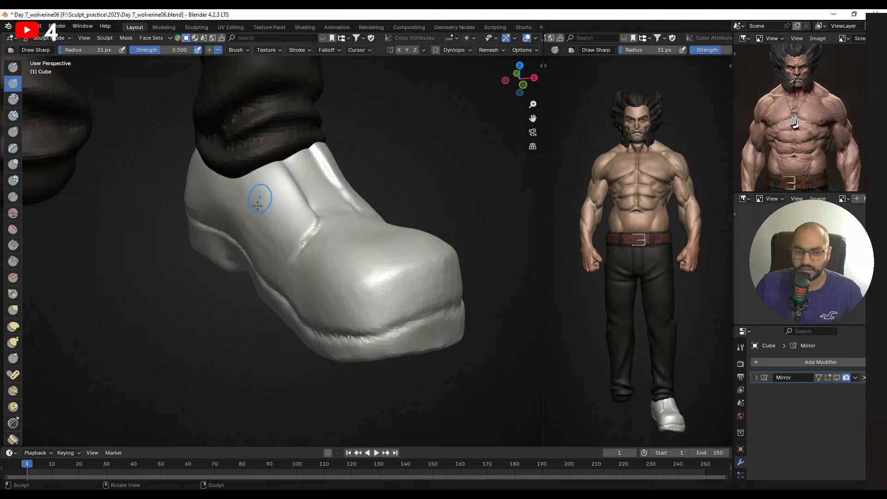
- Try carving a collar seam just below the trouser hem on the heel's outer side with Draw Sharp at 39 px
middle_drag(254, 193, 299, 209)
mouse_move(350, 165)
middle_down()
mouse_move(323, 224)
mouse_move(339, 254)
mouse_move(347, 231)
mouse_move(395, 240)
mouse_move(254, 238)
mouse_move(319, 235)
middle_up()
drag(304, 232, 259, 234)
middle_drag(333, 222, 296, 242)
key(f)
drag(315, 238, 259, 246)
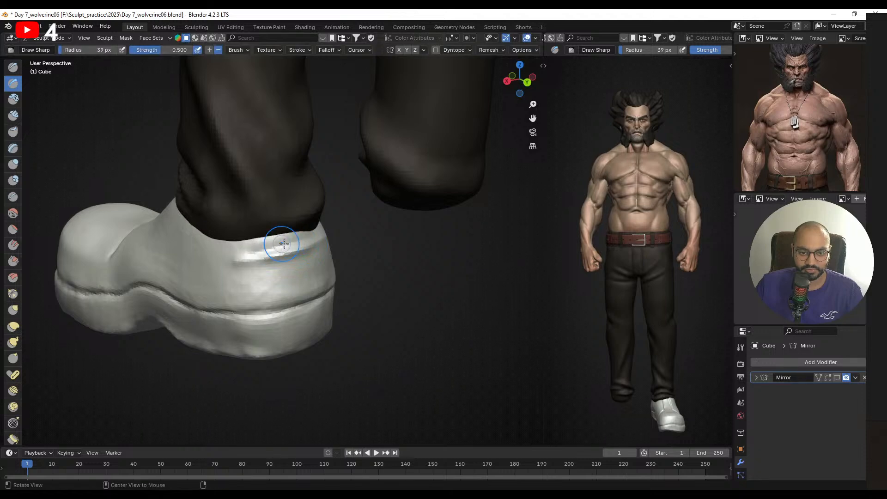
- Try extending the collar seam around the back of the heel with Draw Sharp at 40 to 43 px
middle_drag(281, 243, 277, 252)
drag(305, 259, 244, 266)
middle_drag(282, 260, 248, 271)
drag(249, 270, 213, 265)
middle_drag(277, 266, 235, 271)
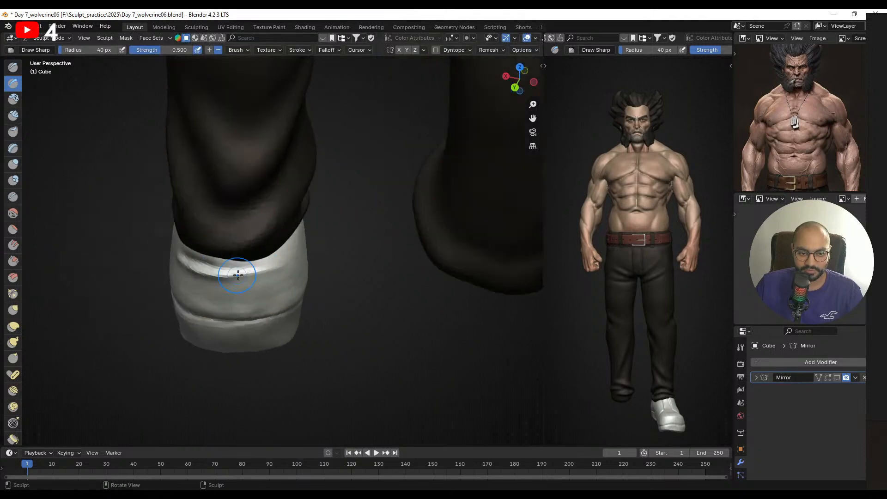
drag(259, 268, 235, 270)
middle_drag(279, 261, 253, 223)
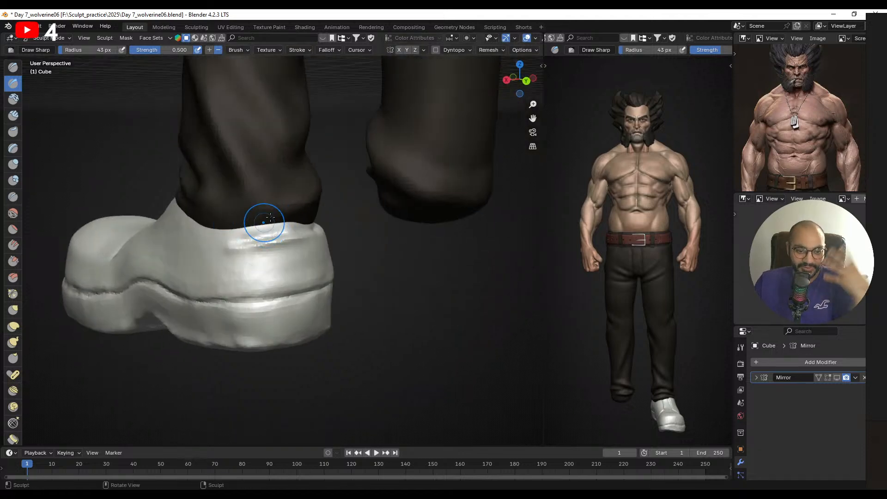
- Smooth along the collar seam at the heel with a 34 px brush radius
middle_drag(353, 222, 330, 259)
key(f)
click(272, 257)
mouse_move(271, 256)
shift+mouse_down()
mouse_move(301, 247)
mouse_move(244, 259)
mouse_move(305, 245)
shift+mouse_up()
middle_drag(338, 245, 301, 256)
- Isolate the shoe in local view and undo the collar seam strokes around the heel
key(KP_Divide)
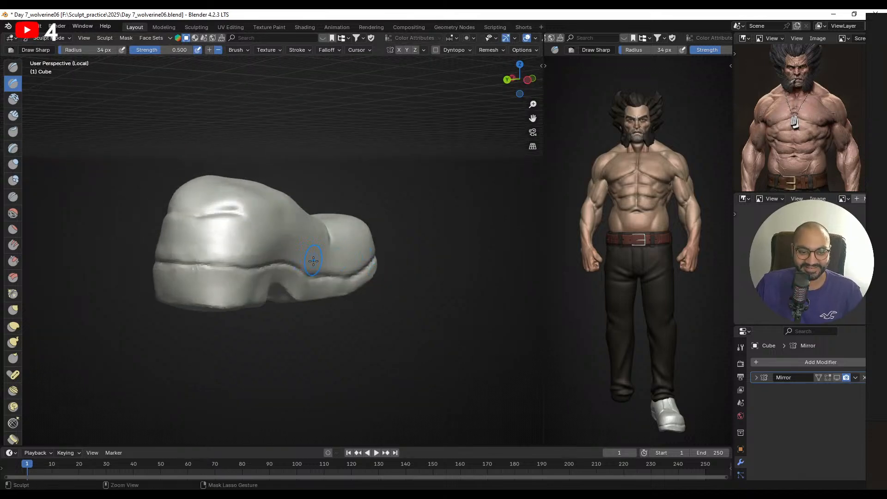
key(ctrl+z)
key(ctrl+z)
key(ctrl+z)
key(ctrl+z)
key(ctrl+z)
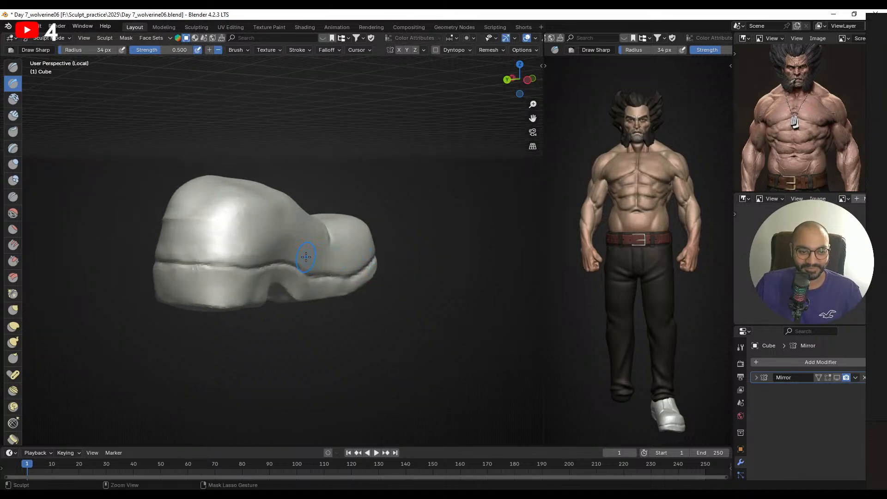
- Adjust the remesh voxel size and voxel-remesh the isolated shoe
middle_drag(307, 253, 279, 263)
key(r)
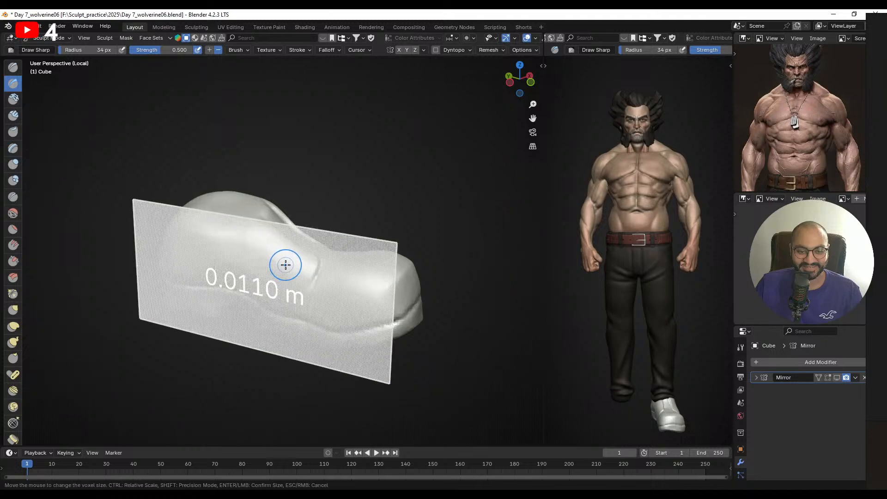
click(281, 266)
key(ctrl+r)
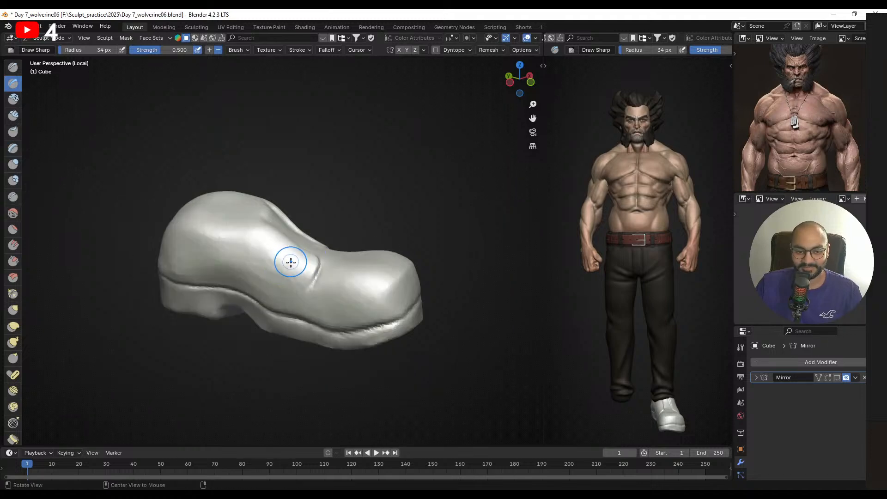
middle_drag(291, 262, 344, 222)
ctrl+middle_drag(345, 221, 373, 232)
middle_drag(370, 196, 364, 253)
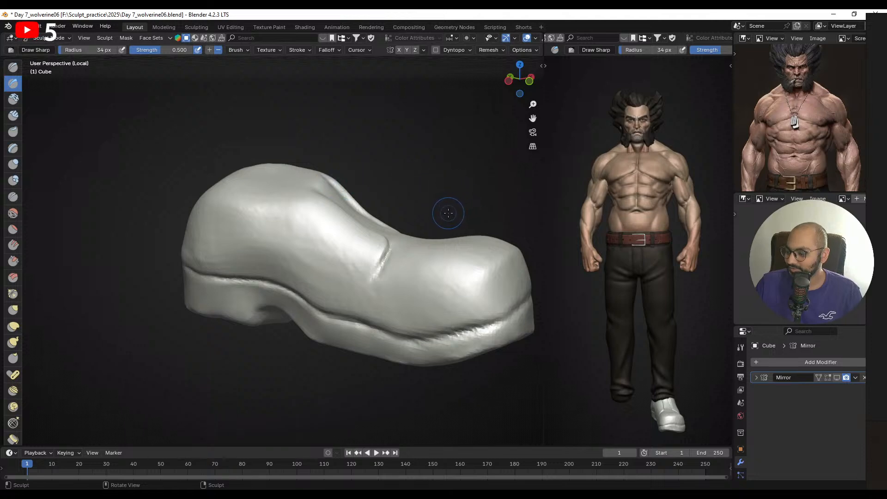
- Carve a lower side seam backwards from the instep crease on the shoe's inner side with Draw Sharp at 38 px
click(13, 115)
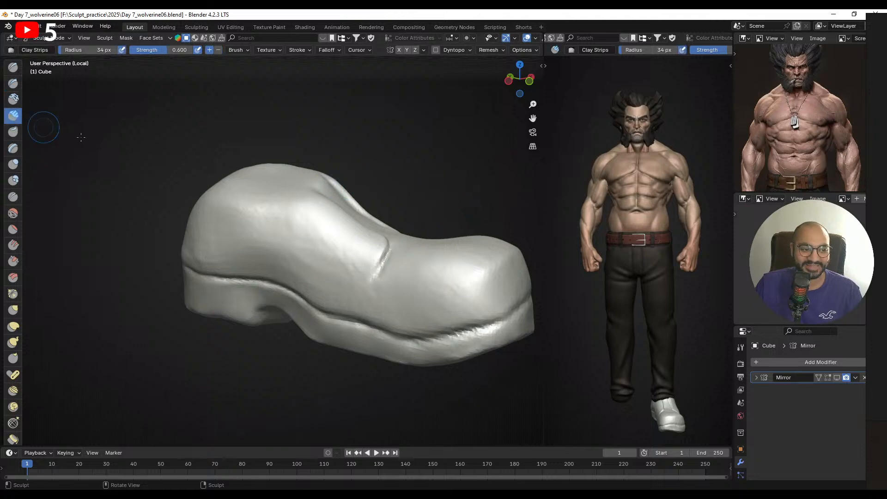
scroll(374, 240, up, 2)
click(13, 83)
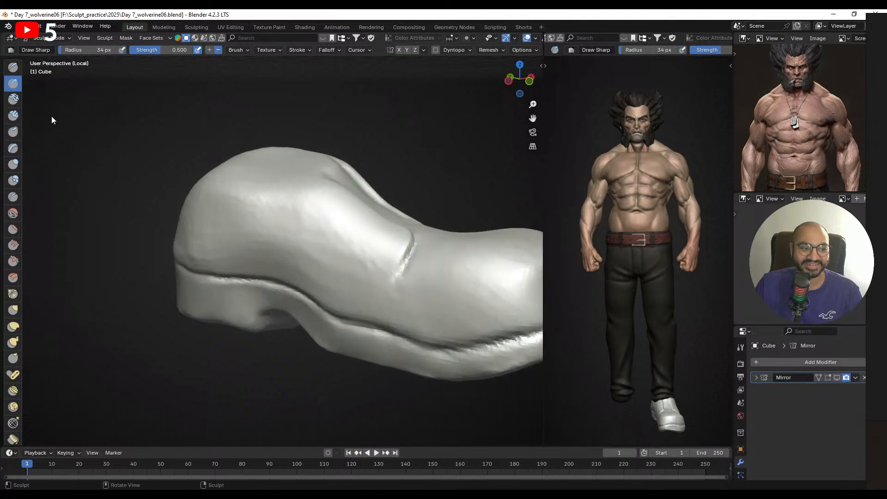
mouse_move(380, 234)
middle_down()
mouse_move(413, 240)
mouse_move(415, 260)
mouse_move(437, 258)
middle_up()
ctrl+drag(453, 251, 416, 251)
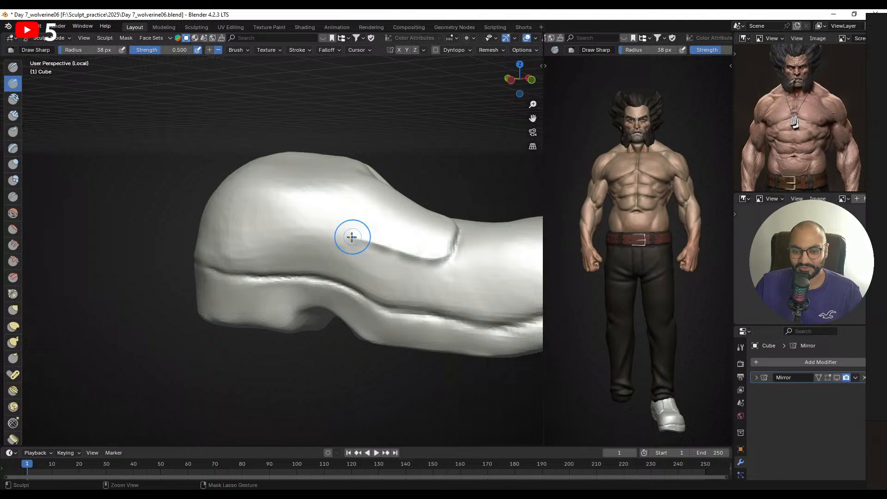
- Refine the lower side seam and extend it in a curve towards the heel with Draw Sharp at 25 px
middle_drag(359, 251, 388, 253)
key(f)
click(375, 253)
ctrl+drag(377, 251, 446, 267)
middle_drag(451, 266, 461, 283)
ctrl+drag(429, 272, 391, 263)
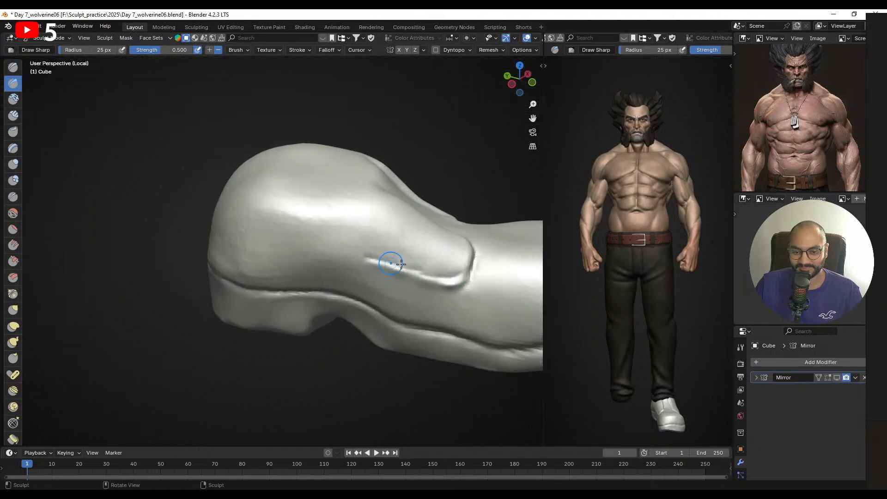
middle_drag(320, 255, 366, 248)
mouse_move(367, 248)
ctrl+mouse_down()
mouse_move(310, 256)
mouse_move(363, 251)
ctrl+mouse_up()
middle_drag(375, 253, 378, 241)
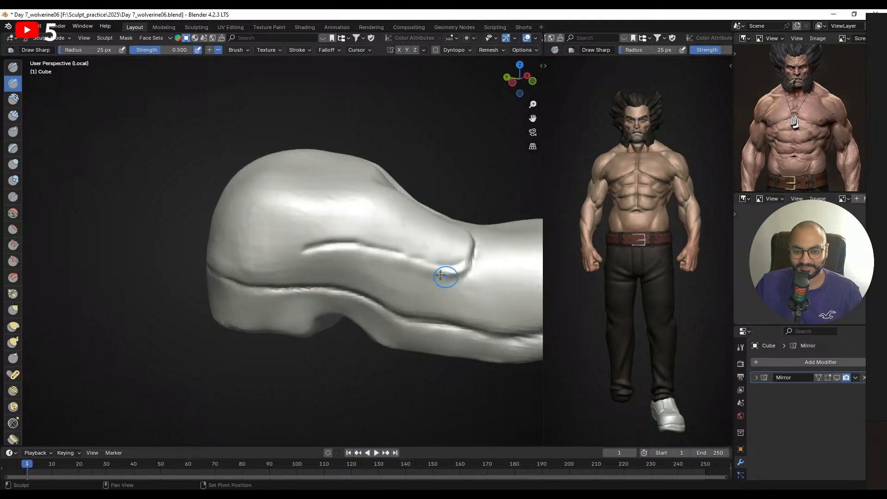
- Sharpen the front of the lower side seam near the instep crease with Draw Sharp at 20 px
drag(416, 258, 451, 257)
middle_drag(451, 258, 451, 273)
key(bracketleft)
mouse_move(452, 272)
mouse_down()
mouse_move(424, 271)
mouse_move(439, 271)
mouse_up()
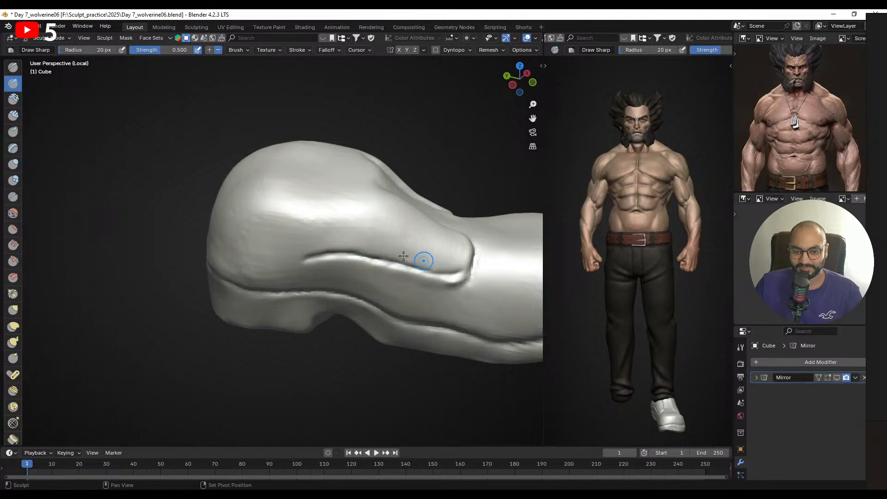
- Carve a short vertical heel counter seam from the side seam's rear end to the sole groove with Draw Sharp at 23 to 30 px
mouse_move(407, 245)
middle_down()
mouse_move(349, 228)
mouse_move(390, 246)
mouse_move(369, 226)
mouse_move(346, 263)
mouse_move(361, 255)
middle_up()
key(f)
click(363, 255)
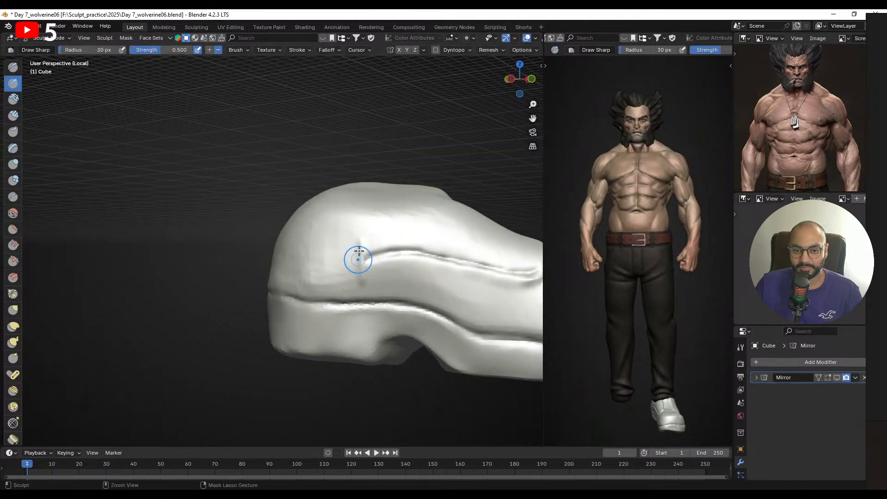
mouse_move(359, 288)
mouse_down()
mouse_move(366, 245)
mouse_move(362, 301)
mouse_up()
middle_drag(362, 300, 365, 267)
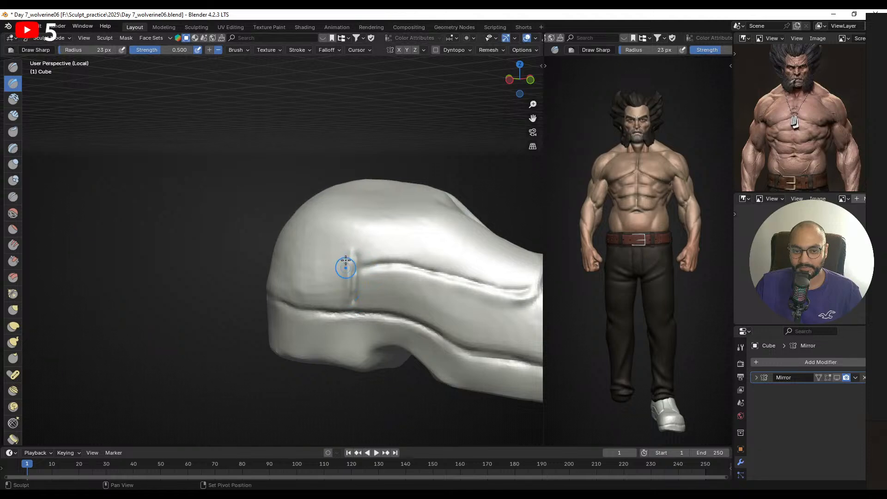
- Leave local view and carve a collar seam around the heel below the trouser hem with Draw Sharp at 27 to 35 px
middle_drag(359, 287, 389, 285)
key(f)
click(379, 272)
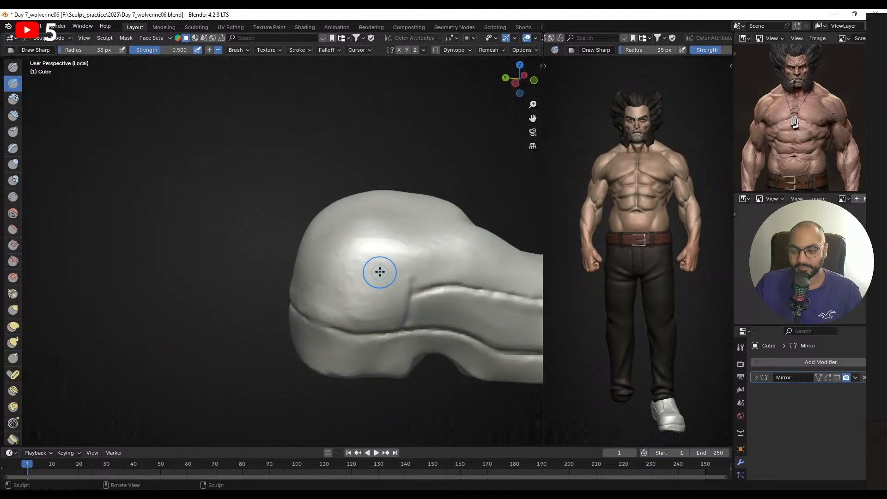
mouse_move(336, 268)
middle_down()
mouse_move(365, 251)
mouse_move(314, 252)
mouse_move(327, 252)
middle_up()
mouse_move(261, 254)
middle_down()
mouse_move(327, 254)
mouse_move(354, 242)
mouse_move(335, 270)
mouse_move(437, 258)
mouse_move(473, 235)
middle_up()
mouse_move(324, 262)
middle_down()
mouse_move(265, 283)
mouse_move(293, 277)
mouse_move(262, 264)
mouse_move(324, 252)
mouse_move(314, 257)
mouse_move(332, 236)
mouse_move(297, 250)
mouse_move(277, 275)
mouse_move(198, 281)
mouse_move(267, 277)
mouse_move(288, 292)
middle_up()
key(KP_Divide)
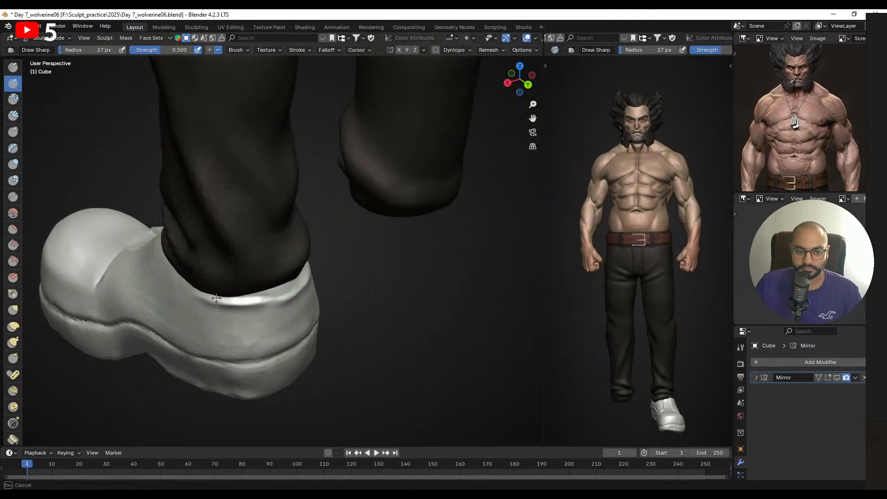
drag(216, 299, 209, 296)
middle_drag(297, 295, 279, 282)
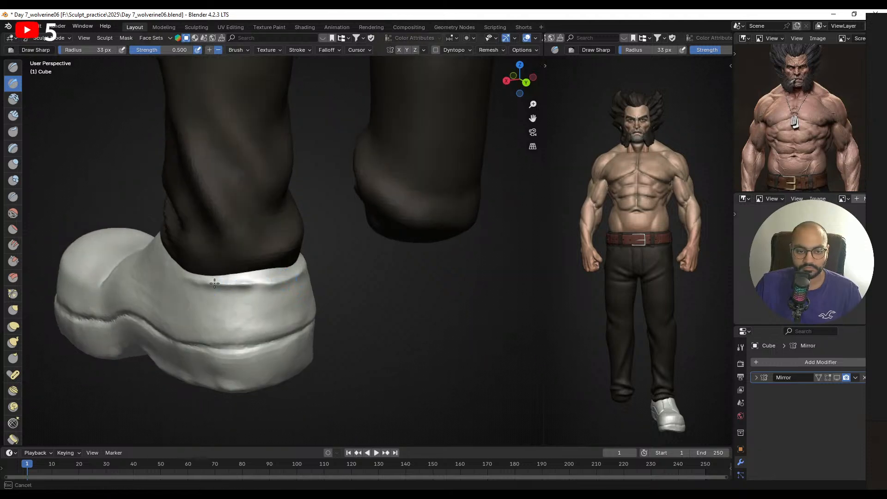
middle_drag(218, 295, 242, 243)
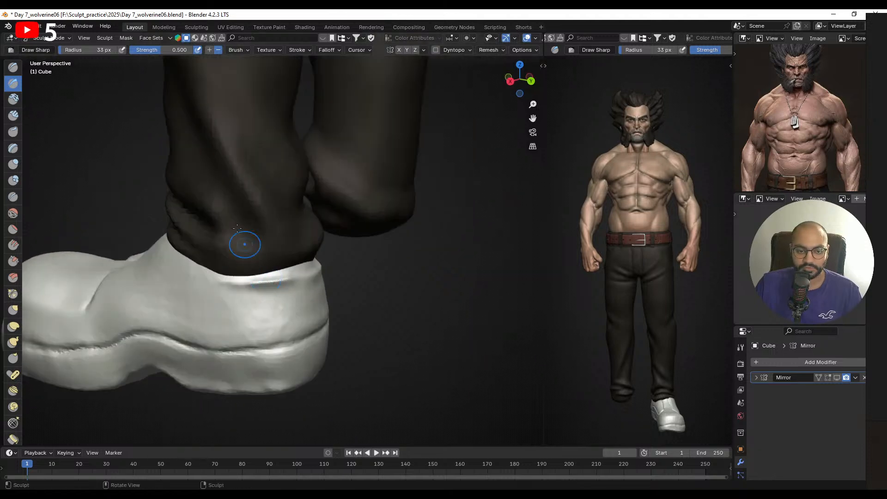
- Sharpen the collar seam and cut the panel seam on the shoe's outer side with the Crease brush at 17 to 18 px
click(13, 197)
middle_drag(242, 291, 266, 293)
key(f)
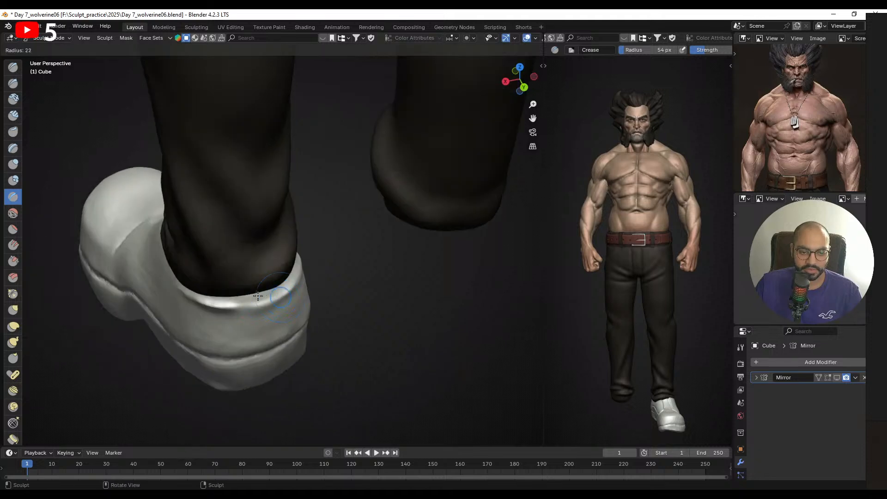
click(192, 294)
mouse_move(192, 295)
middle_down()
mouse_move(251, 276)
mouse_move(235, 276)
middle_up()
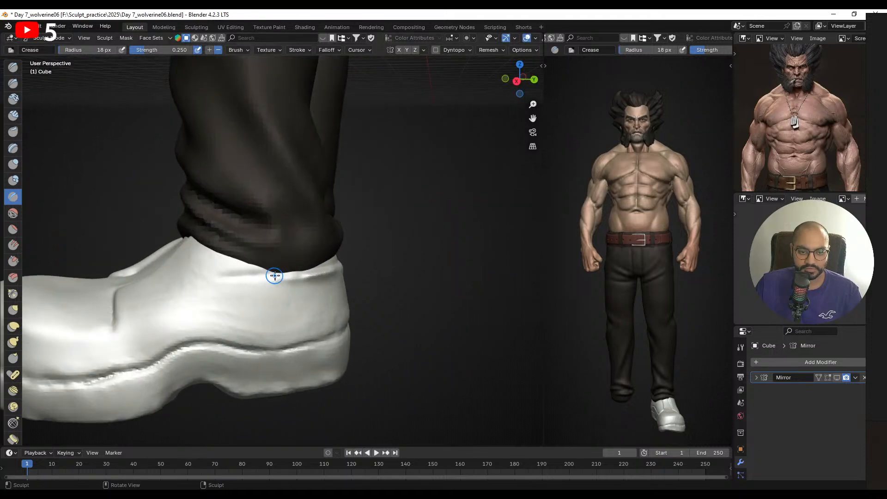
mouse_move(273, 223)
middle_down()
mouse_move(366, 287)
mouse_move(289, 299)
mouse_move(330, 277)
mouse_move(402, 293)
mouse_move(224, 283)
mouse_move(290, 293)
middle_up()
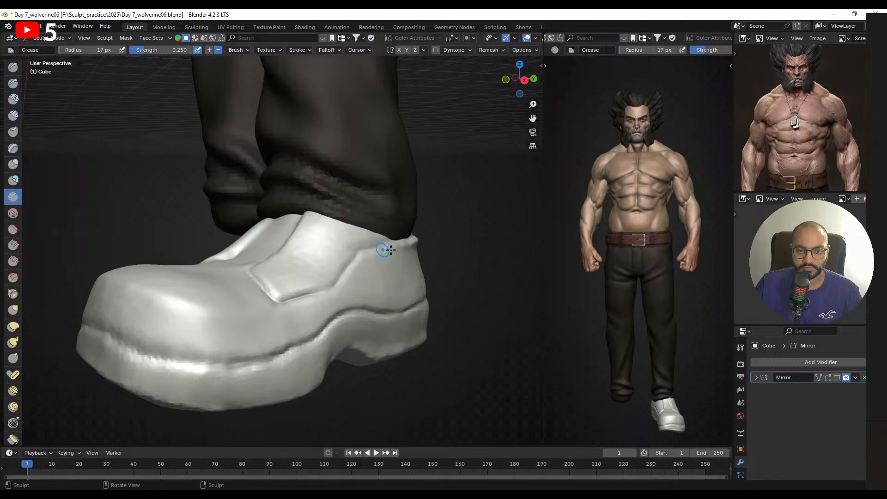
mouse_move(383, 250)
middle_down()
mouse_move(341, 240)
mouse_move(297, 258)
mouse_move(305, 260)
mouse_move(234, 262)
middle_up()
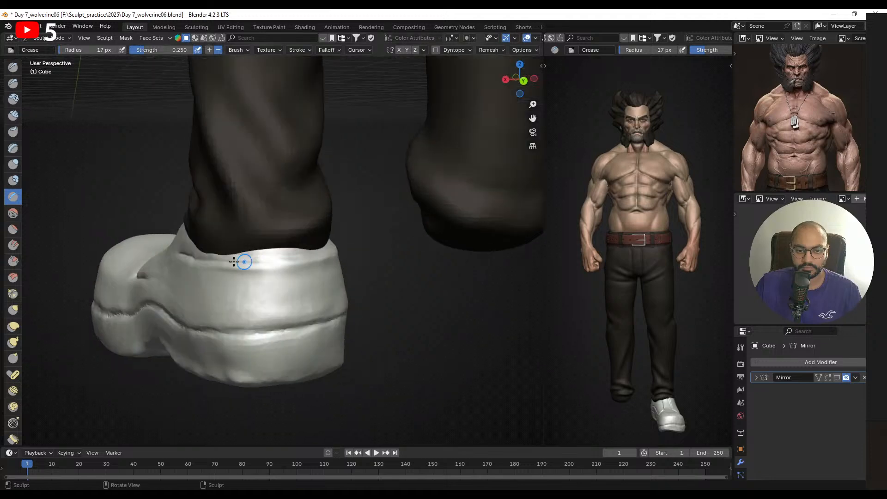
- Deepen the collar seam across the back of the heel below the trouser hem with the Crease brush
mouse_move(291, 259)
middle_down()
mouse_move(213, 259)
mouse_move(257, 257)
mouse_move(264, 273)
middle_up()
drag(258, 272, 241, 270)
key(f)
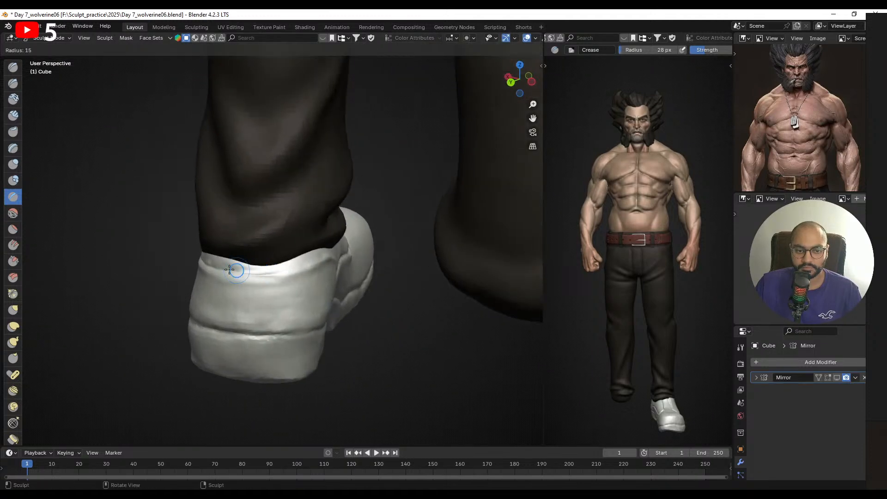
click(238, 269)
middle_drag(234, 267, 206, 258)
key(f)
click(193, 256)
drag(195, 257, 263, 258)
middle_drag(265, 255, 240, 245)
- Isolate the shoe in local view and sharpen the instep panel and heel counter seams on its inner side with Crease at 21 px
mouse_move(245, 247)
alt+mouse_down()
mouse_move(257, 234)
mouse_move(217, 247)
mouse_move(254, 240)
mouse_move(293, 259)
mouse_move(302, 296)
mouse_move(299, 271)
mouse_move(238, 281)
mouse_move(297, 281)
alt+mouse_up()
key(slash)
key(f)
mouse_move(283, 277)
alt+mouse_down()
mouse_move(254, 236)
mouse_move(270, 245)
alt+mouse_up()
mouse_move(257, 245)
middle_down()
mouse_move(281, 248)
mouse_move(246, 242)
middle_up()
mouse_move(305, 261)
middle_down()
mouse_move(287, 277)
mouse_move(278, 269)
mouse_move(286, 285)
mouse_move(276, 289)
mouse_move(297, 283)
mouse_move(305, 293)
middle_up()
key(bracketright)
key(bracketright)
key(bracketright)
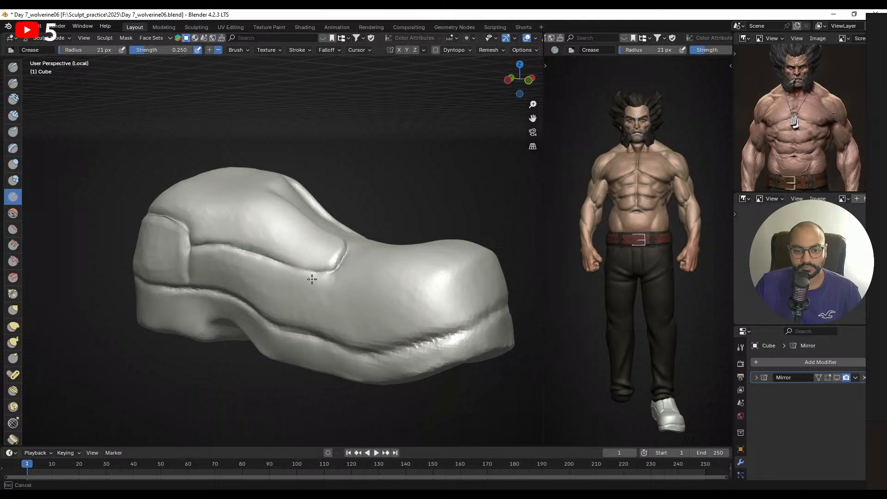
mouse_move(332, 251)
middle_down()
mouse_move(279, 291)
mouse_move(305, 289)
mouse_move(269, 258)
middle_up()
key(bracketright)
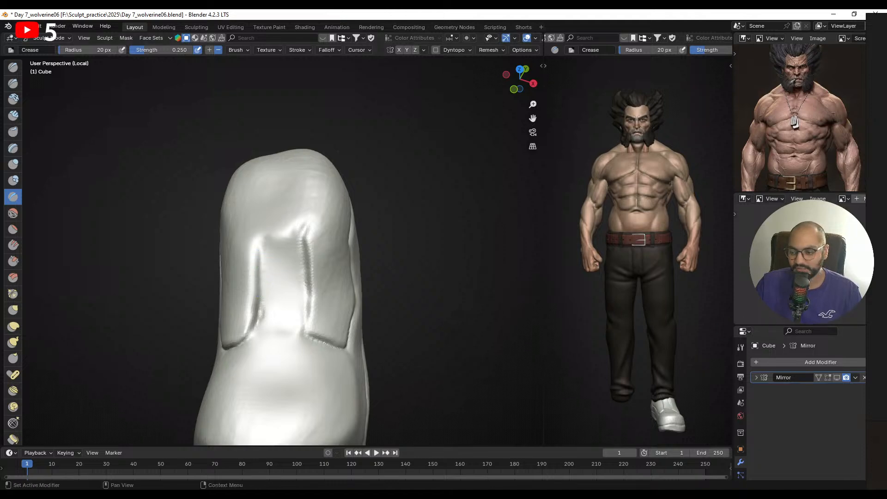
- Define both long edges of the tongue on top of the instep with Crease at 17 to 23 px
middle_drag(272, 273, 247, 268)
key(bracketleft)
key(bracketleft)
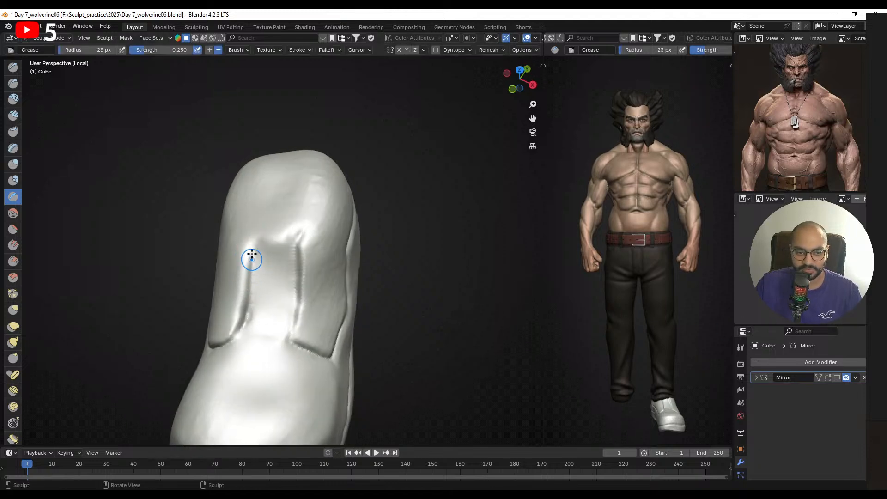
drag(250, 257, 249, 307)
middle_drag(277, 308, 272, 283)
key(bracketleft)
key(bracketleft)
key(bracketleft)
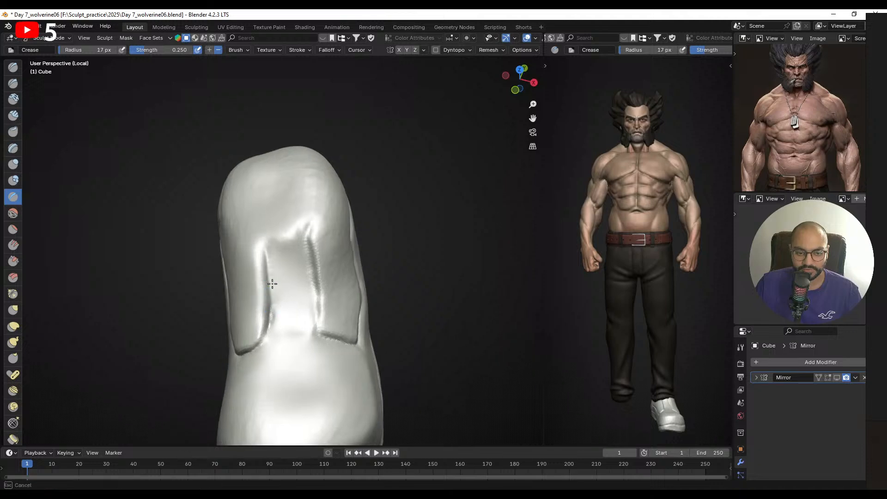
- Sharpen the front and lower seam of the outer instep panel beside the tongue with Crease at 18 px
mouse_move(275, 334)
middle_down()
mouse_move(292, 286)
mouse_move(290, 246)
middle_up()
key(bracketright)
key(bracketright)
key(bracketright)
key(bracketright)
key(bracketright)
key(bracketleft)
key(bracketleft)
key(bracketleft)
mouse_move(316, 301)
middle_down()
mouse_move(293, 297)
mouse_move(282, 321)
mouse_move(231, 311)
mouse_move(321, 259)
middle_up()
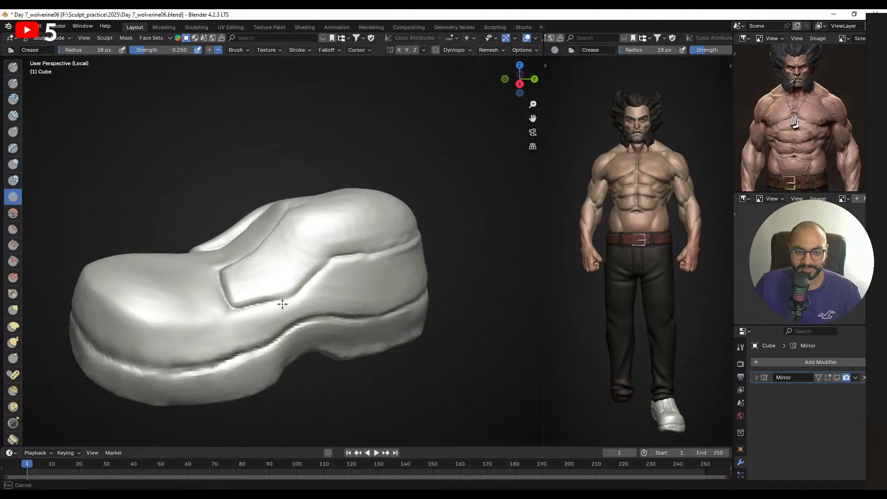
- Tighten the collar seam from the outer side around the back of the heel with Crease at 18 to 20 px
middle_drag(266, 301, 297, 262)
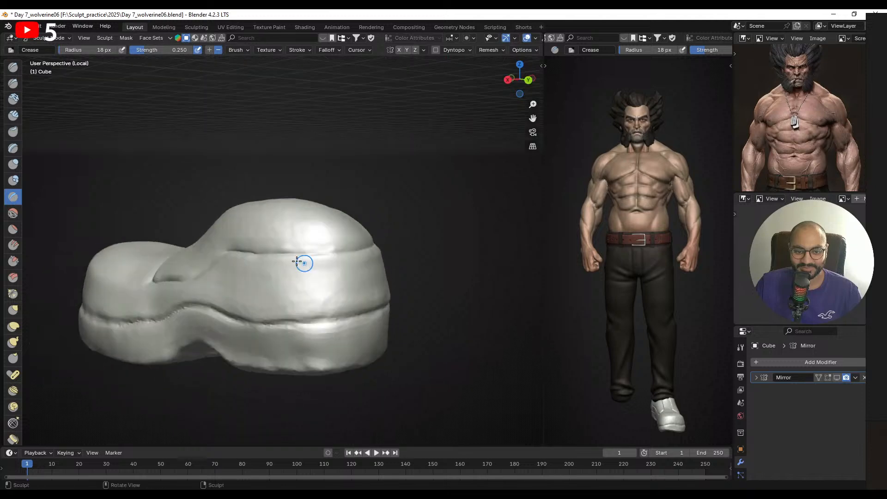
drag(287, 254, 352, 254)
middle_drag(352, 254, 282, 255)
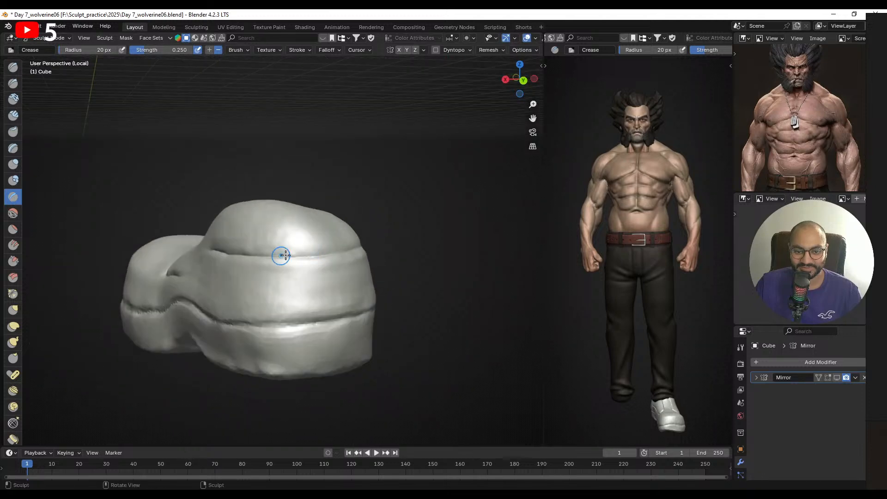
drag(281, 256, 312, 255)
mouse_move(312, 255)
middle_down()
mouse_move(203, 256)
mouse_move(279, 258)
mouse_move(237, 263)
middle_up()
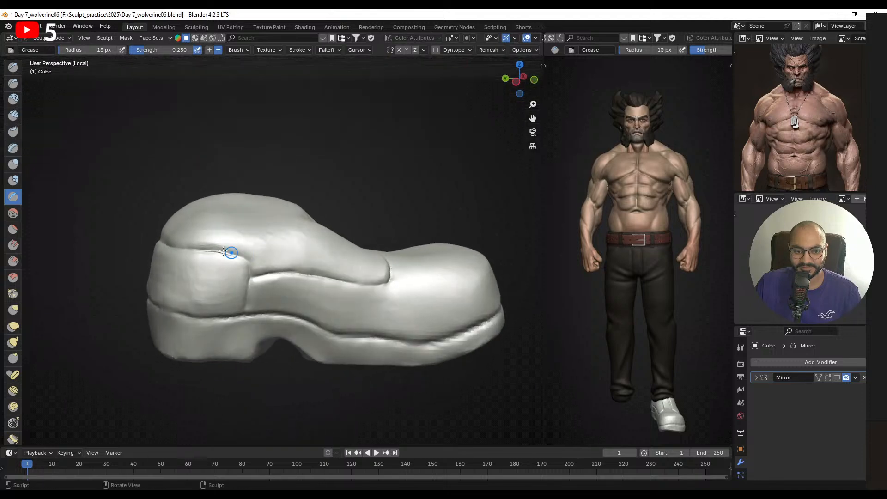
- Sharpen the sole groove along the inner side, around the toe and onto the outer forefoot with Crease at 16 px
key(f)
click(248, 255)
mouse_move(254, 272)
middle_down()
mouse_move(251, 257)
mouse_move(262, 273)
mouse_move(358, 275)
mouse_move(283, 294)
mouse_move(280, 287)
mouse_move(293, 298)
mouse_move(279, 286)
middle_up()
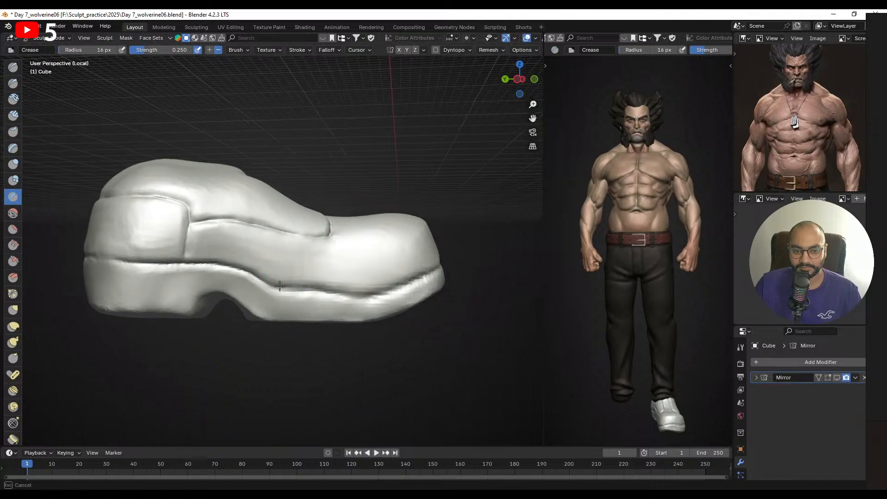
middle_drag(345, 291, 262, 286)
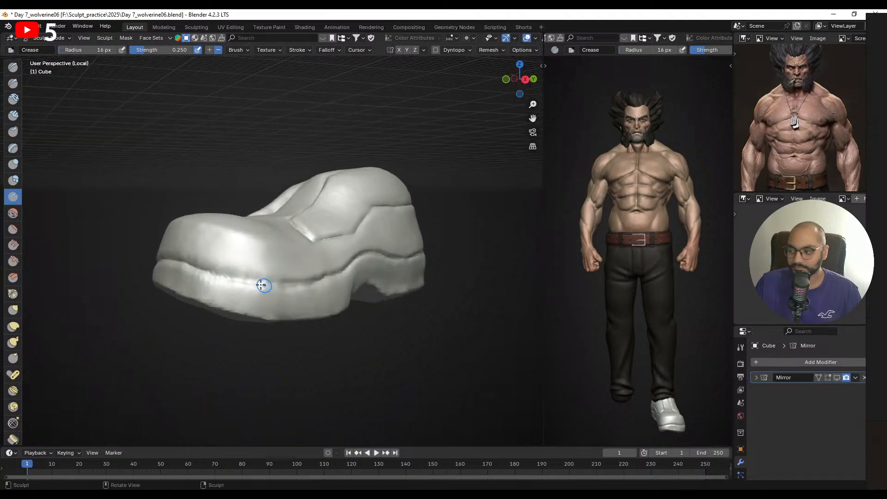
drag(214, 275, 221, 276)
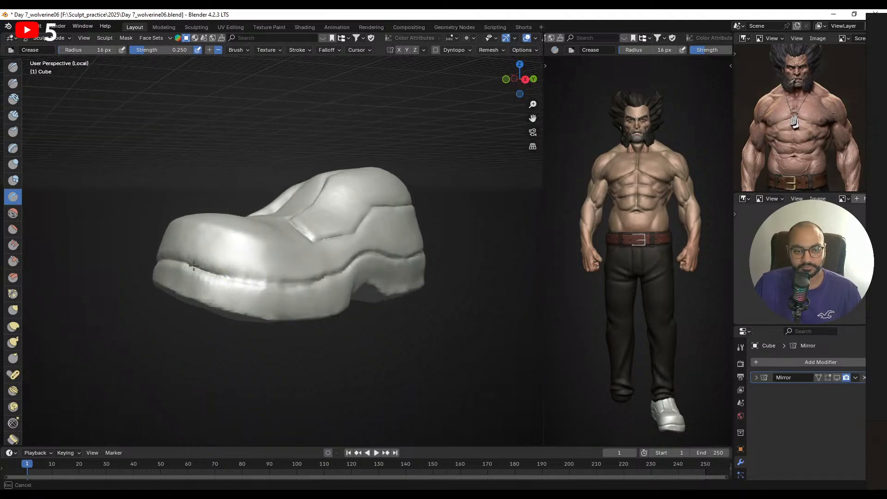
middle_drag(240, 280, 212, 277)
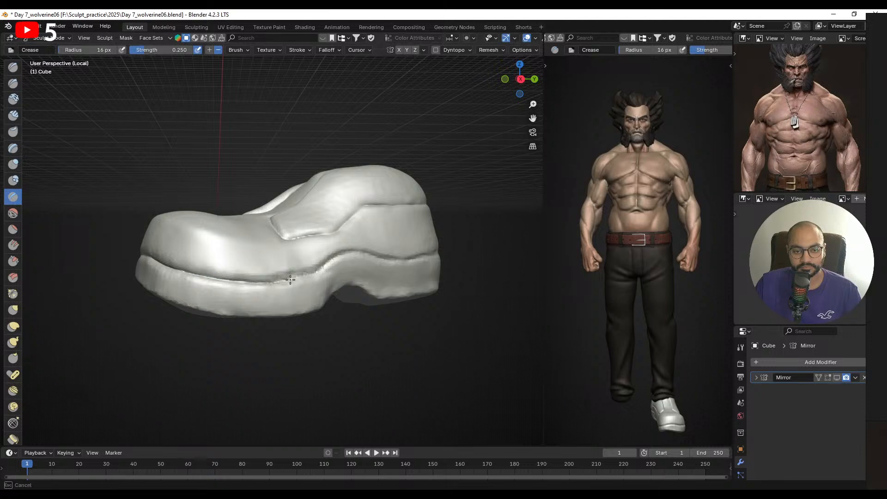
middle_drag(274, 282, 278, 251)
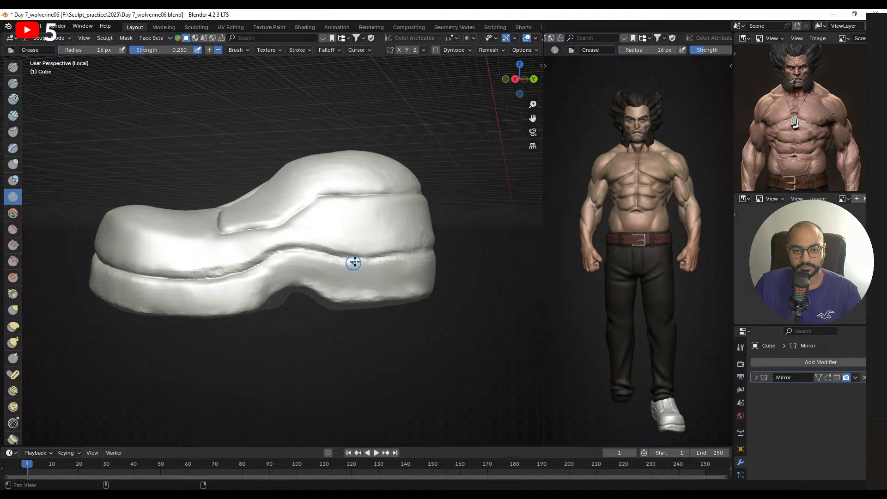
- Deepen the sole groove above the arch and around the outer heel with Crease at 16 to 29 px
shift+middle_drag(355, 262, 325, 249)
drag(299, 246, 376, 247)
middle_drag(372, 248, 341, 244)
key(f)
click(345, 243)
drag(339, 242, 294, 242)
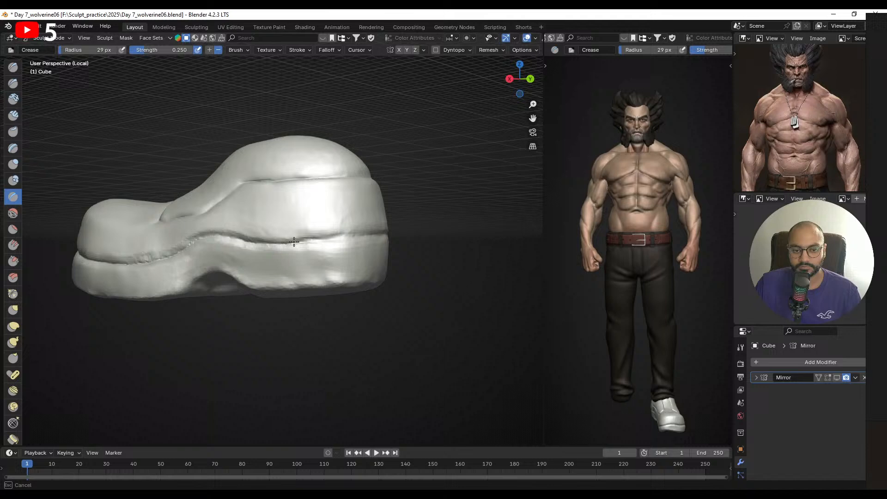
click(334, 242)
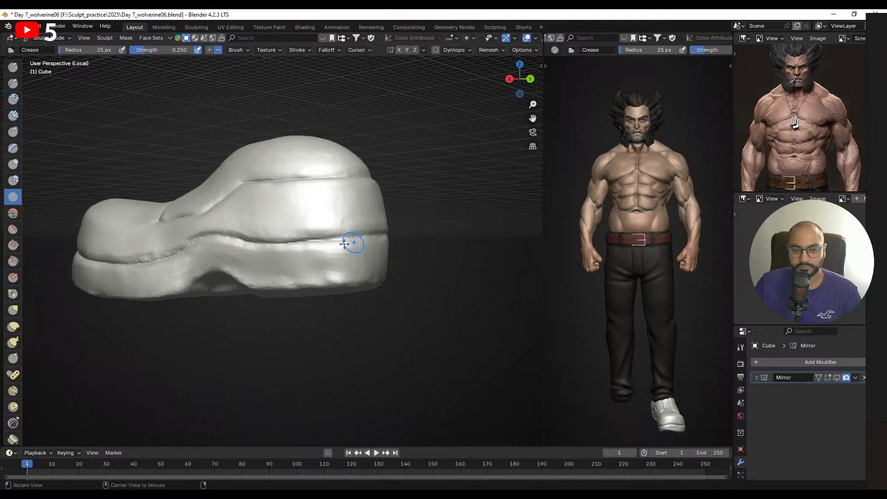
mouse_move(344, 243)
middle_down()
mouse_move(240, 248)
mouse_move(326, 257)
middle_up()
- Sharpen the lower edge of the sole around the arch, heel and toe with Crease at 25 to 29 px
middle_drag(251, 248, 353, 252)
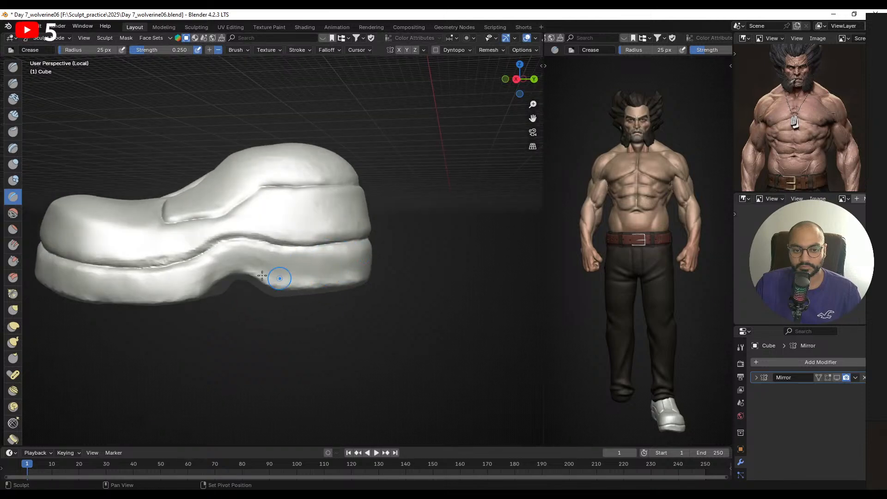
middle_drag(262, 276, 325, 268)
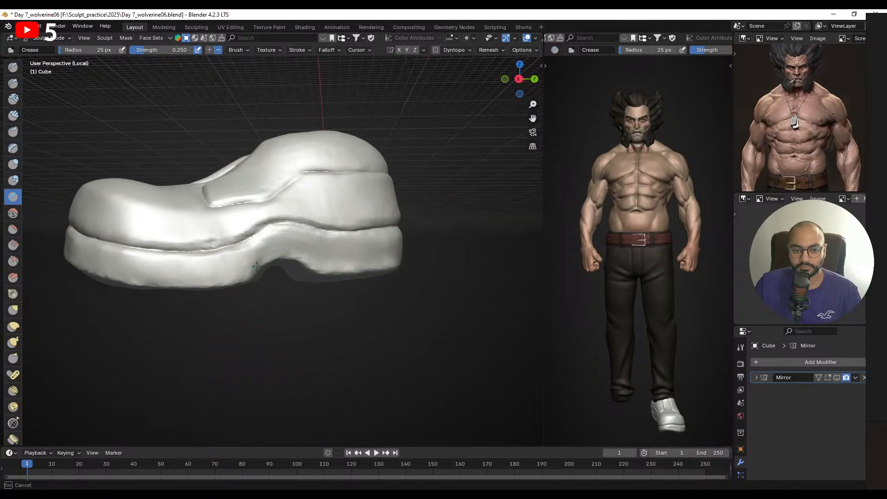
middle_drag(236, 280, 367, 253)
middle_drag(287, 238, 340, 249)
middle_drag(271, 250, 351, 238)
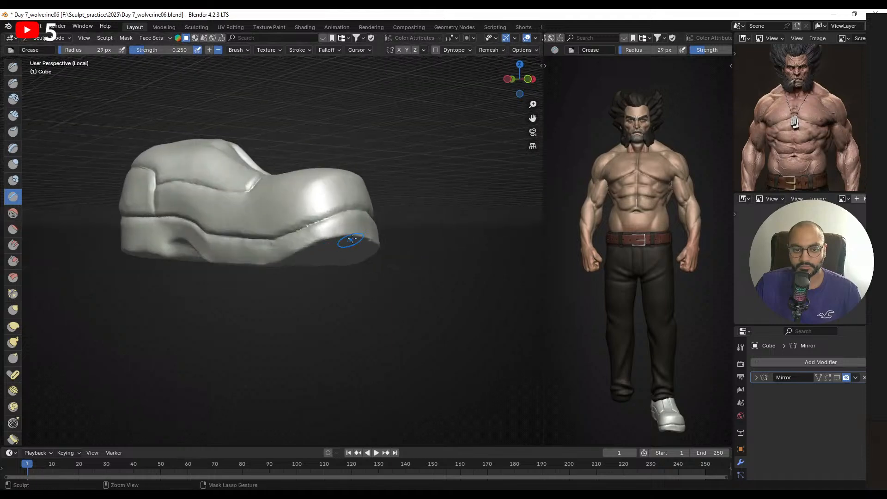
mouse_move(274, 263)
middle_down()
mouse_move(218, 264)
mouse_move(208, 232)
mouse_move(251, 249)
mouse_move(249, 259)
mouse_move(303, 253)
middle_up()
mouse_move(238, 257)
middle_down()
mouse_move(360, 252)
mouse_move(429, 276)
mouse_move(461, 254)
mouse_move(396, 226)
middle_up()
scroll(365, 188, up, 3)
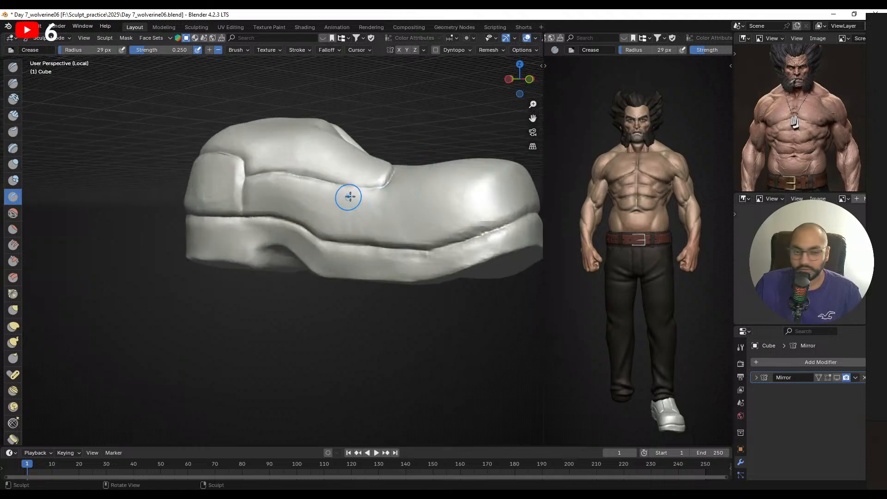
middle_drag(337, 220, 257, 250)
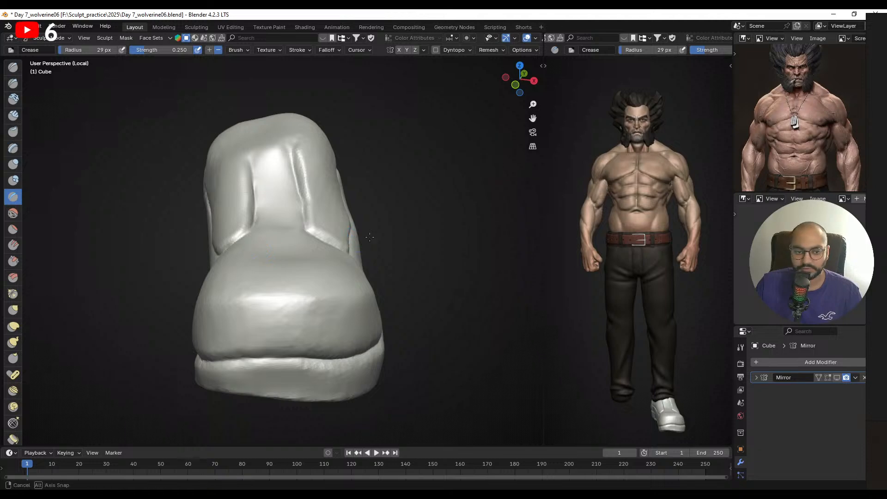
middle_drag(256, 249, 352, 225)
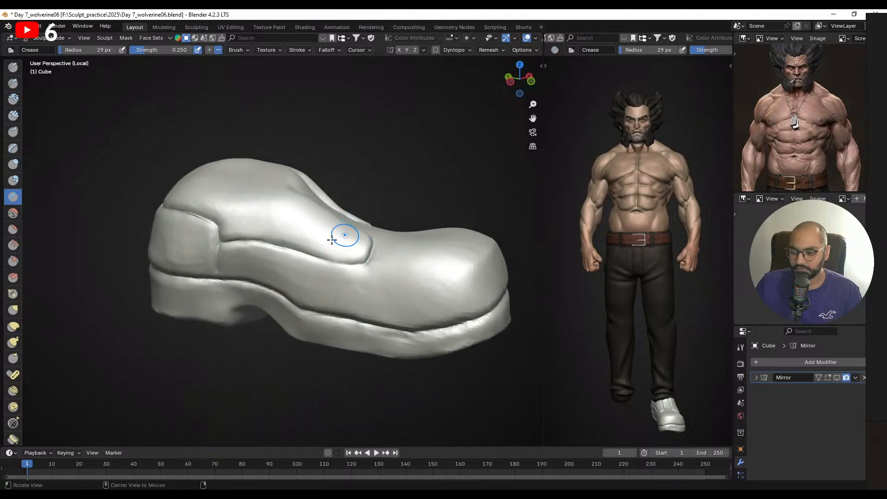
middle_drag(348, 226, 302, 269)
alt+drag(303, 269, 318, 267)
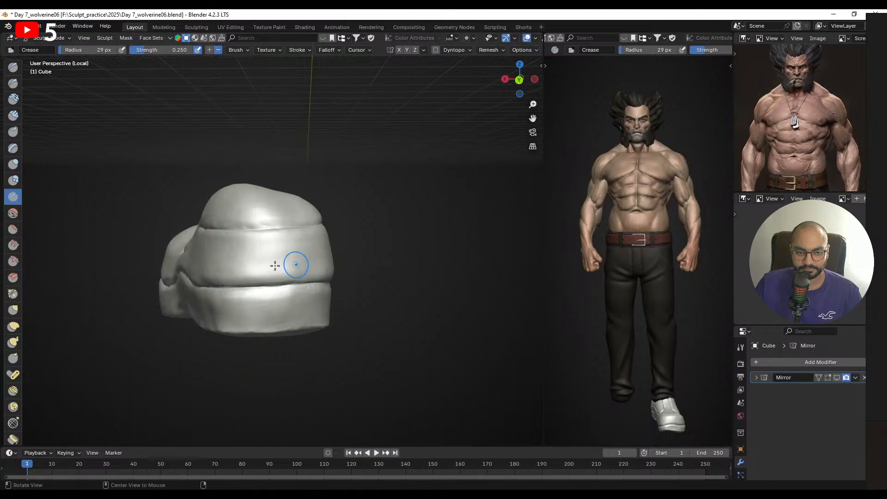
alt+drag(259, 265, 321, 265)
mouse_move(280, 259)
ctrl+alt+mouse_down()
mouse_move(280, 289)
mouse_move(212, 292)
mouse_move(212, 306)
mouse_move(370, 270)
mouse_move(304, 266)
mouse_move(340, 287)
mouse_move(398, 275)
mouse_move(364, 273)
mouse_move(342, 258)
mouse_move(303, 290)
mouse_move(356, 204)
ctrl+alt+mouse_up()
- Mask the toe and forefoot upper above the sole groove using the Mask brush at 47 to 90 px
key(g)
key(m)
alt+drag(336, 251, 319, 250)
mouse_move(262, 267)
alt+mouse_down()
mouse_move(352, 246)
mouse_move(233, 253)
mouse_move(233, 261)
alt+mouse_up()
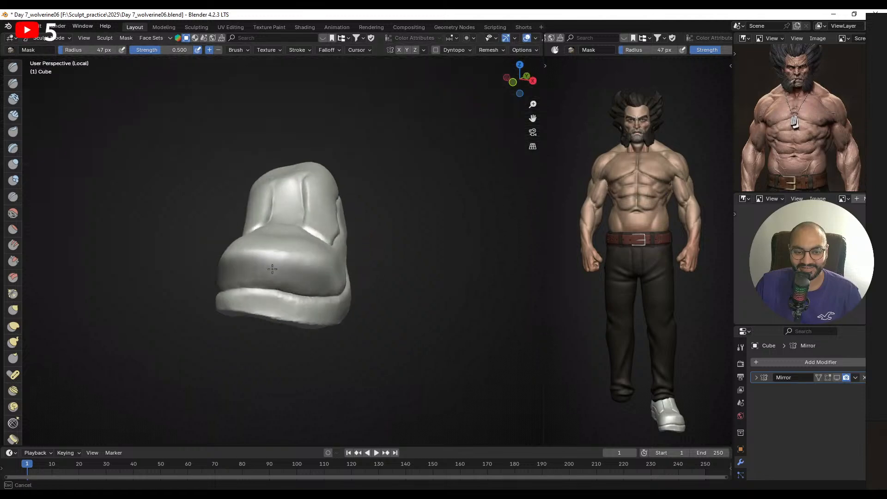
alt+drag(162, 264, 229, 258)
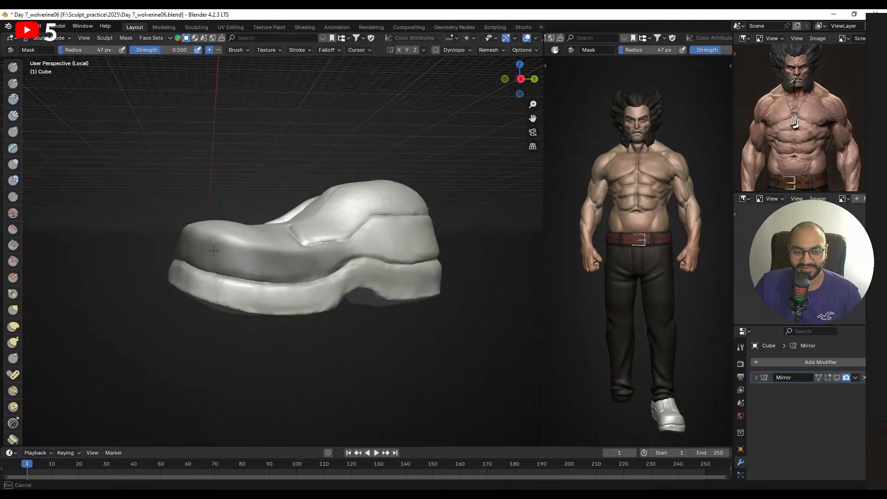
mouse_move(294, 265)
alt+mouse_down()
mouse_move(333, 280)
mouse_move(388, 279)
alt+mouse_up()
key(f)
click(324, 259)
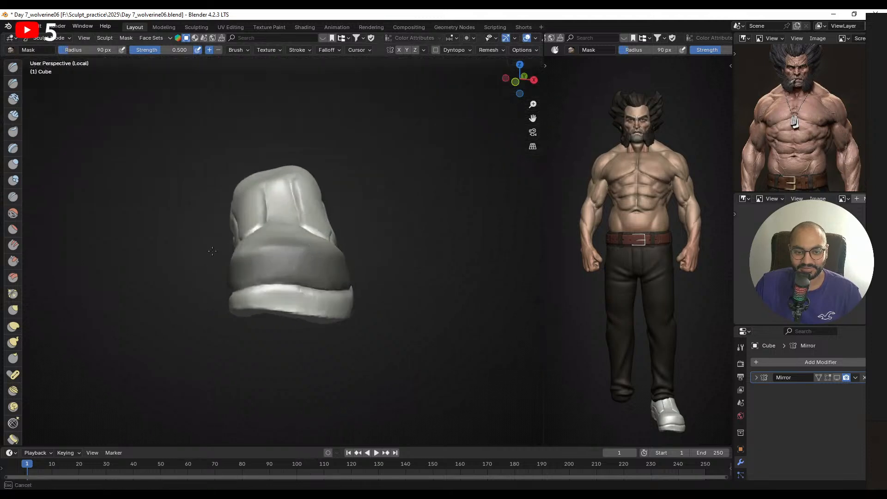
mouse_move(323, 258)
alt+mouse_down()
mouse_move(231, 244)
mouse_move(270, 271)
mouse_move(245, 278)
alt+mouse_up()
- Reshape the front sole beneath the masked upper with the Grab brush at 147 to 198 px
key(g)
key(f)
click(269, 287)
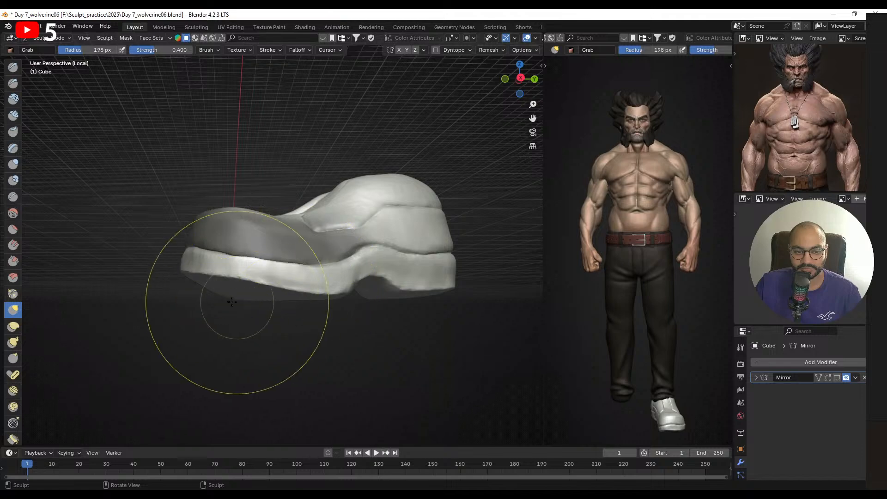
mouse_move(236, 303)
middle_down()
mouse_move(321, 302)
mouse_move(293, 287)
mouse_move(304, 305)
middle_up()
key(f)
click(287, 285)
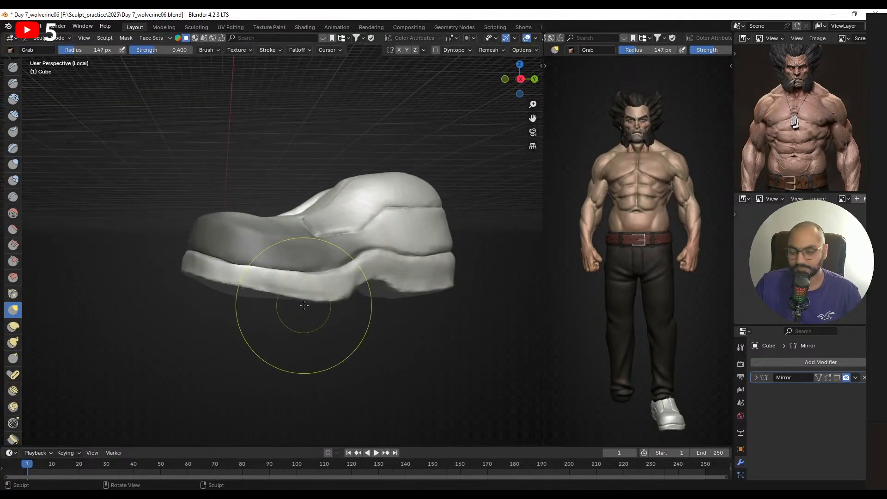
drag(309, 300, 273, 294)
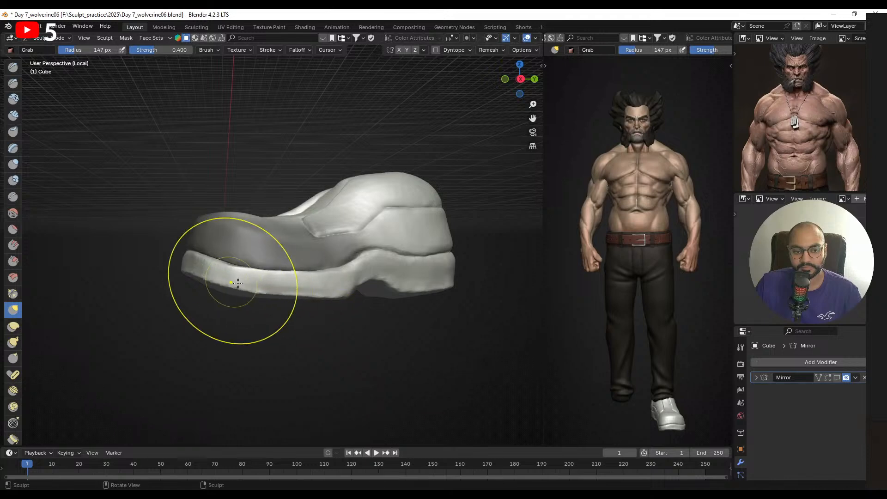
middle_drag(230, 279, 284, 292)
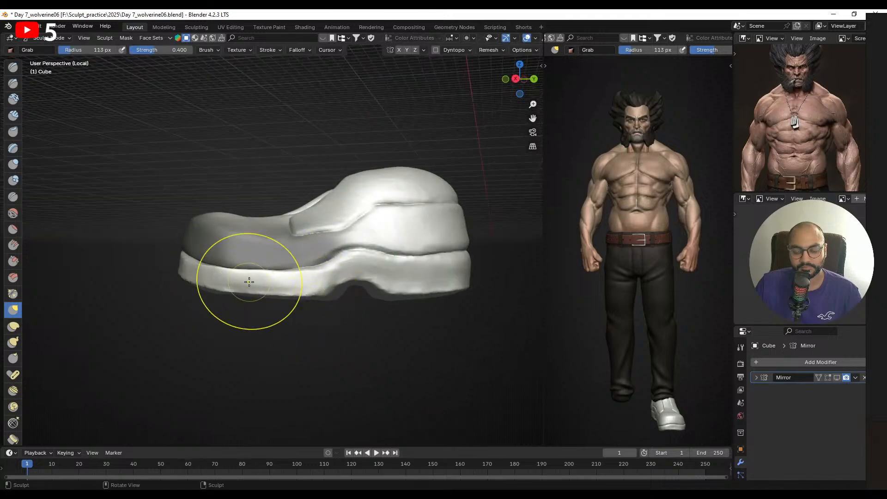
- Clear the mask and pull the forefoot and its sole downward in the right orthographic view with Grab at 128 to 174 px
key(KP_3)
mouse_move(451, 302)
ctrl+middle_down()
mouse_move(443, 280)
mouse_move(398, 253)
ctrl+middle_up()
shift+middle_drag(324, 294, 352, 288)
key(f)
click(387, 291)
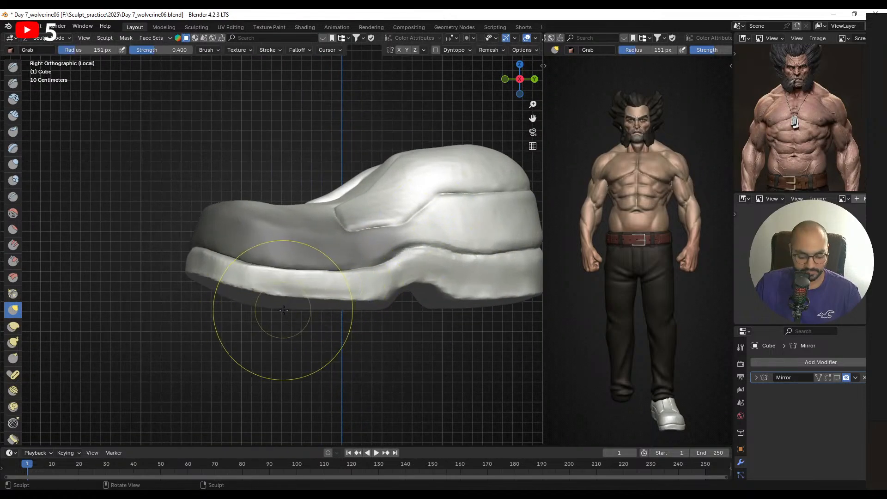
drag(286, 309, 273, 312)
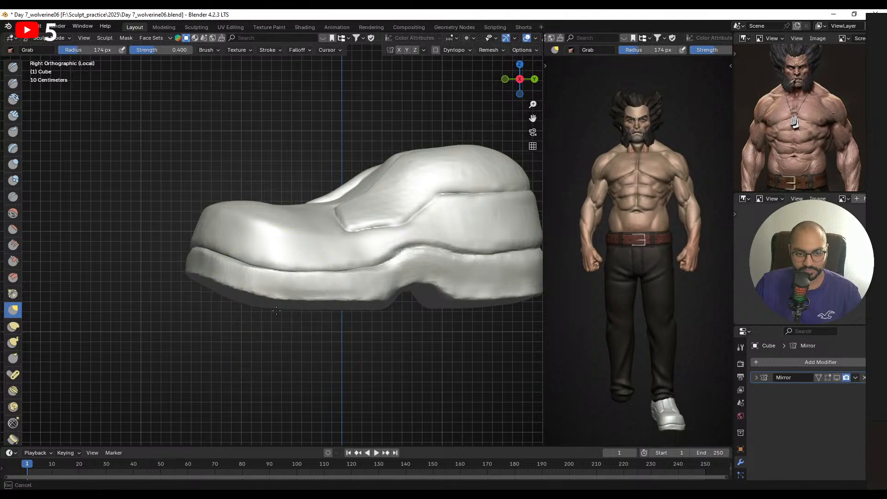
drag(344, 309, 340, 316)
drag(340, 308, 364, 308)
key(f)
click(345, 311)
drag(359, 305, 362, 311)
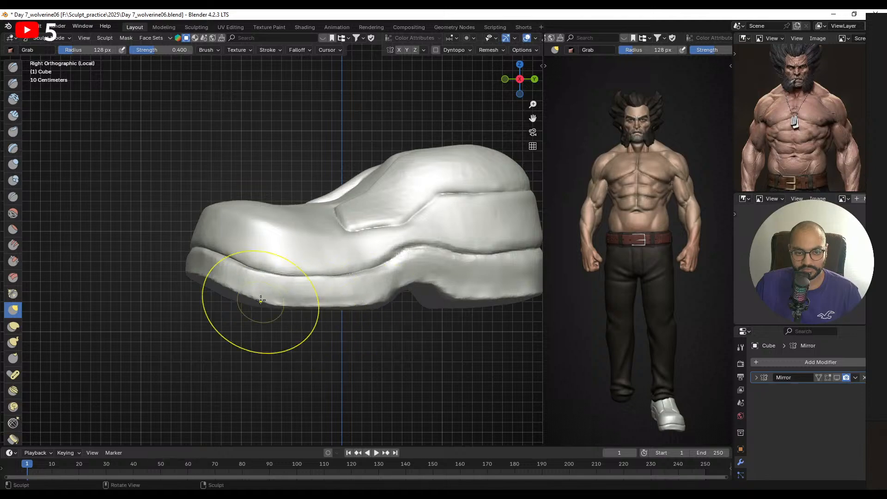
- Build up the underside of the front sole around the toe with the Clay Strips brush at 92 px
middle_drag(257, 301, 341, 220)
alt+drag(341, 220, 392, 250)
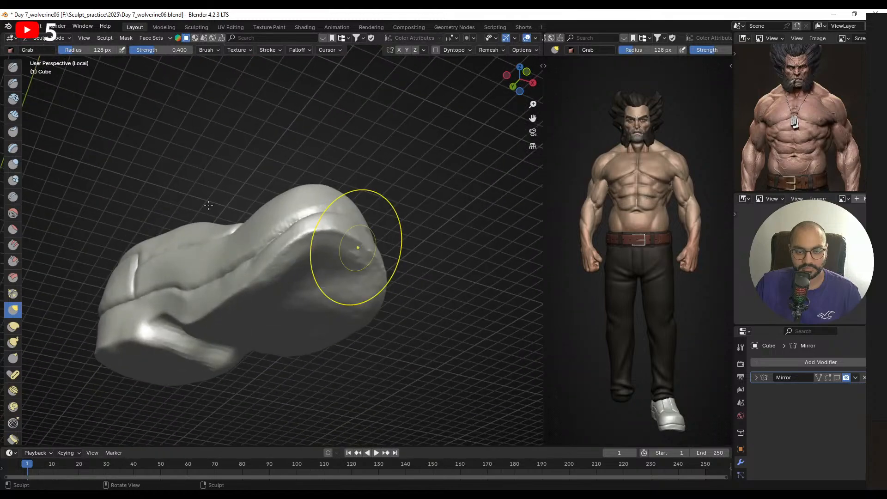
click(14, 115)
mouse_move(338, 259)
alt+mouse_down()
mouse_move(278, 230)
mouse_move(291, 223)
alt+mouse_up()
key(bracketleft)
key(bracketleft)
key(bracketleft)
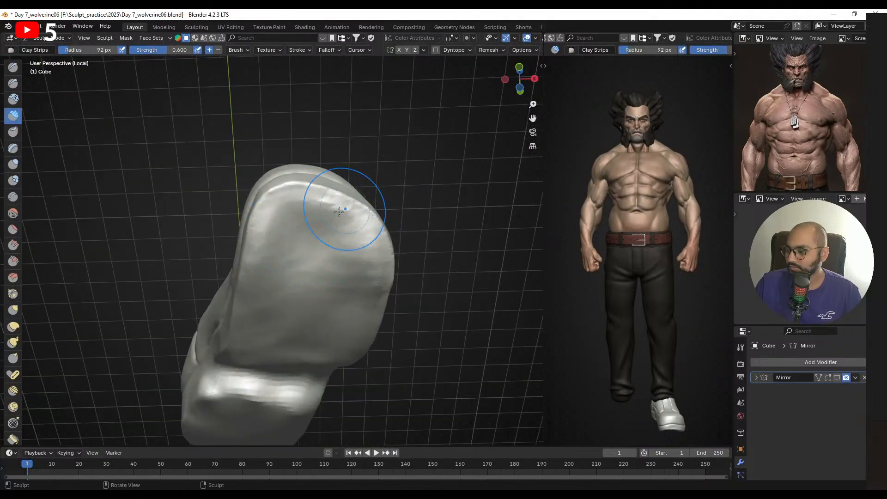
mouse_move(360, 252)
alt+mouse_down()
mouse_move(297, 208)
mouse_move(283, 241)
mouse_move(285, 220)
mouse_move(319, 250)
mouse_move(348, 259)
mouse_move(319, 240)
alt+mouse_up()
- Undo the last Clay Strips strokes under the toe and rework that area at 73 to 74 px
key(bracketleft)
key(ctrl+z)
key(ctrl+z)
key(ctrl+z)
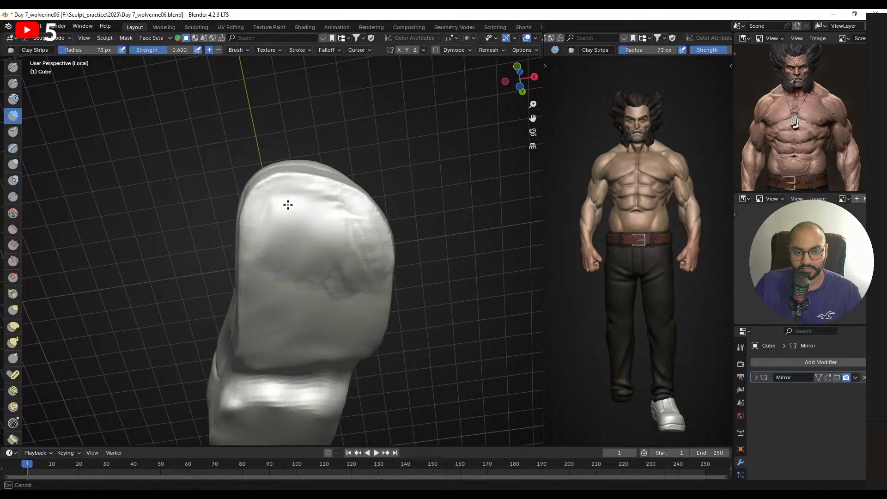
key(f)
click(285, 216)
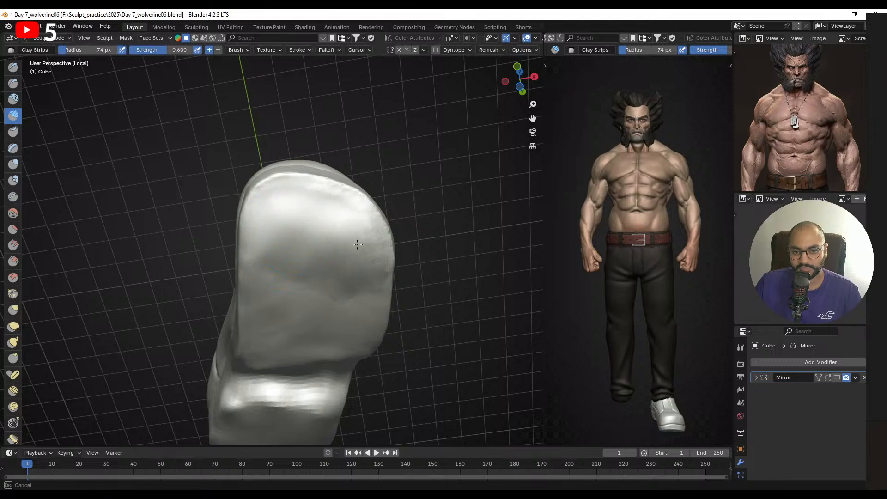
- Try broad Clay Strips strokes at 100 px across the front sole's underside, then undo them
mouse_move(286, 278)
middle_down()
mouse_move(351, 287)
mouse_move(360, 265)
middle_up()
key(f)
click(321, 275)
mouse_move(287, 268)
mouse_down()
mouse_move(234, 287)
mouse_move(253, 271)
mouse_up()
key(ctrl+z)
key(ctrl+z)
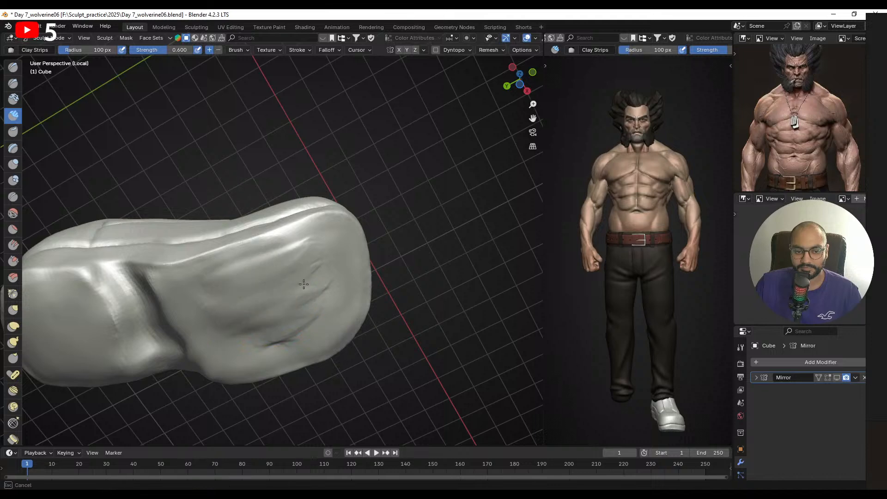
- Smooth the dents out of the front sole's underside with a 16 to 33 px brush
key(f)
click(277, 261)
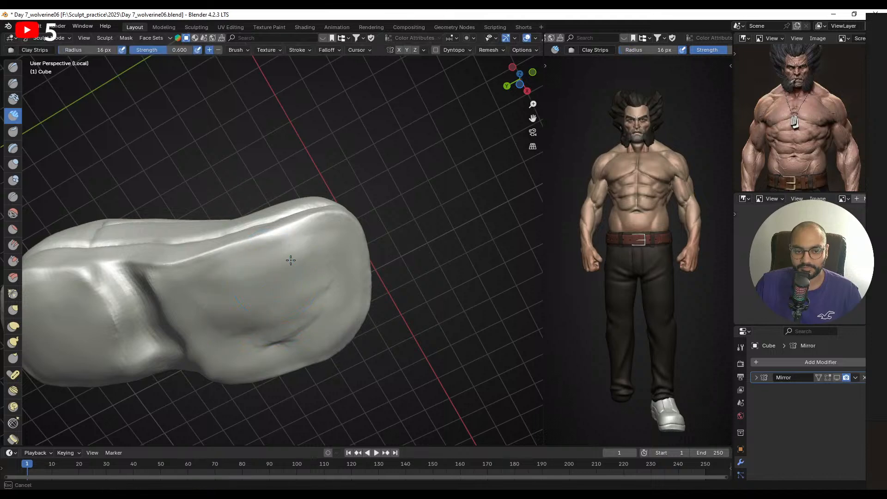
key(f)
click(229, 272)
shift+drag(286, 321, 289, 333)
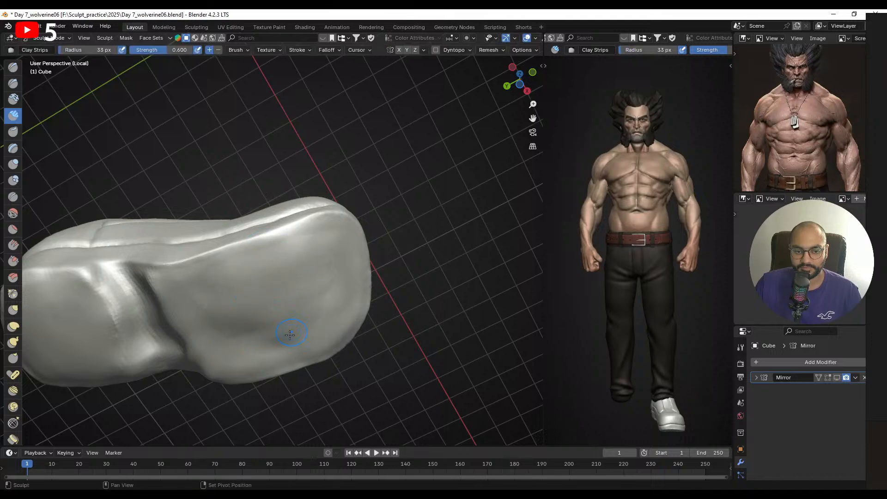
- Level the remaining uneven patch beneath the forefoot using Clay Strips at 51 px
middle_drag(289, 332, 291, 317)
key(f)
click(297, 316)
mouse_move(310, 323)
mouse_down()
mouse_move(248, 351)
mouse_move(281, 326)
mouse_move(277, 332)
mouse_move(315, 326)
mouse_up()
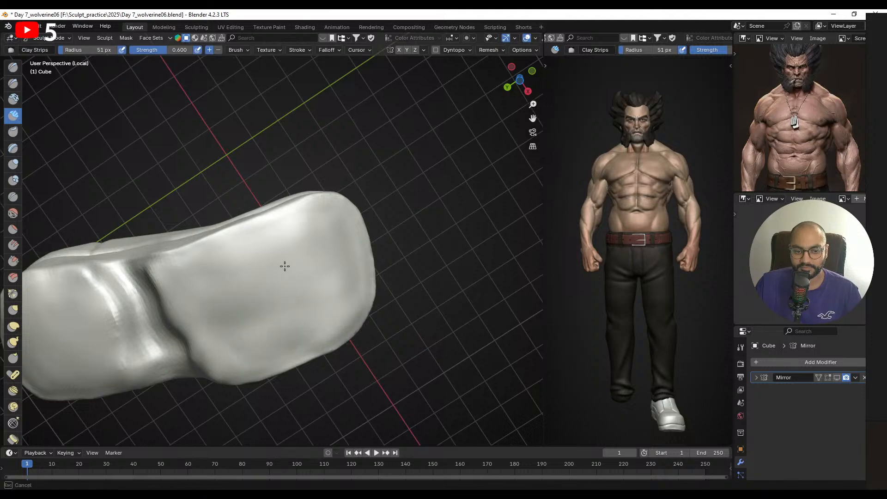
mouse_move(330, 355)
middle_down()
mouse_move(304, 229)
mouse_move(340, 217)
mouse_move(378, 255)
middle_up()
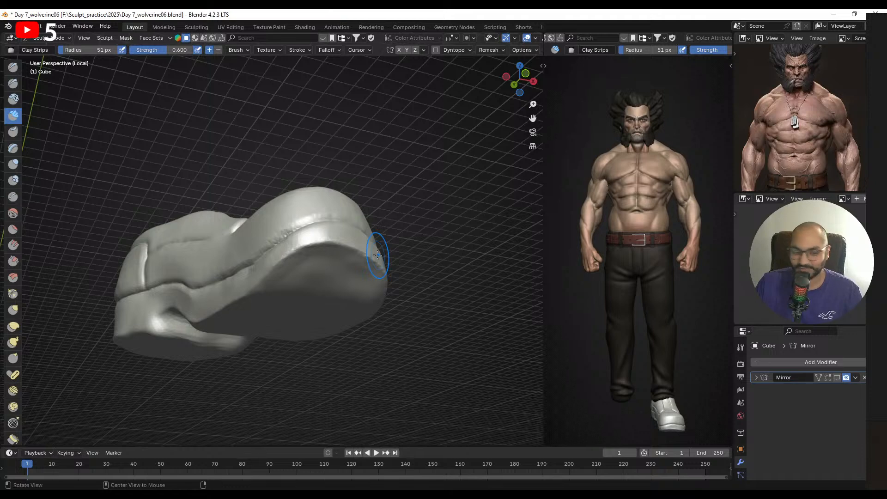
mouse_move(378, 254)
middle_down()
mouse_move(340, 283)
mouse_move(312, 271)
mouse_move(319, 304)
middle_up()
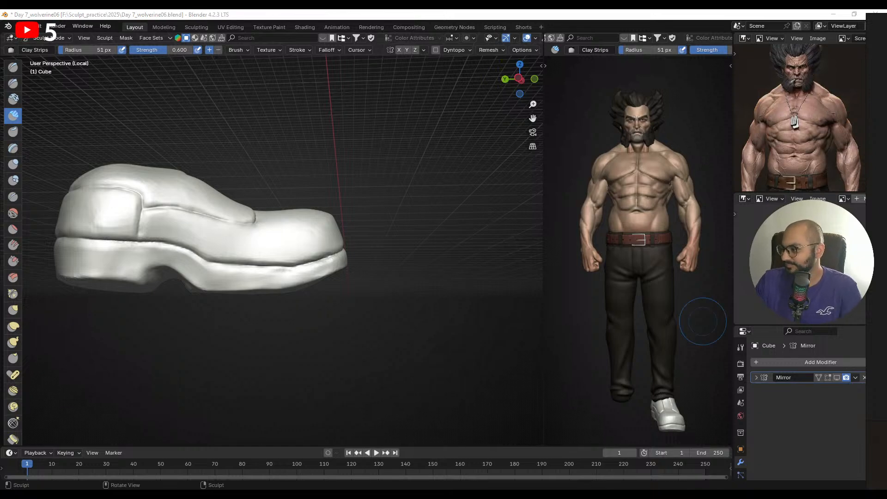
- Switch to the Brave browser, look up images for "black air force 1", close that tab and return to Blender
key(alt+Tab)
click(489, 42)
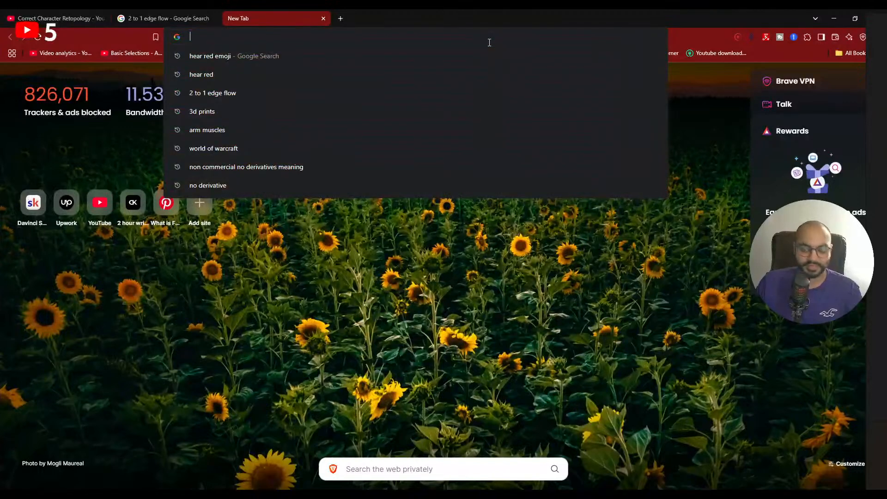
text(black air force )
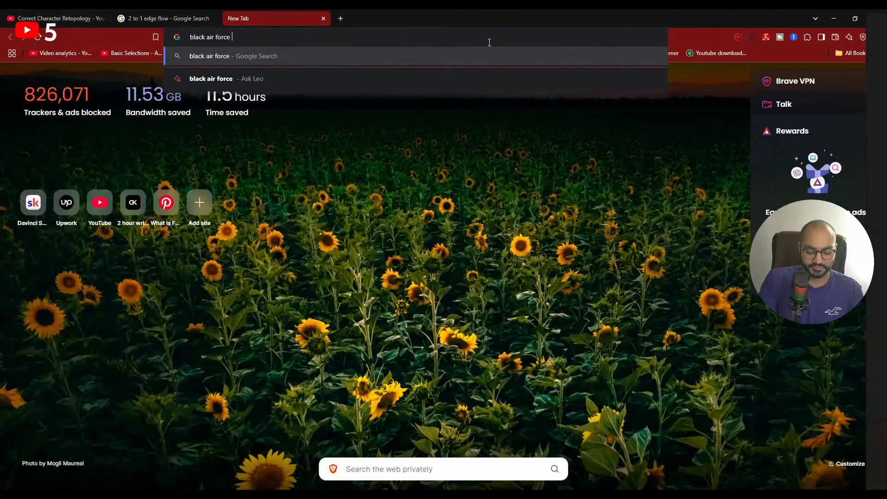
text(1)
key(Return)
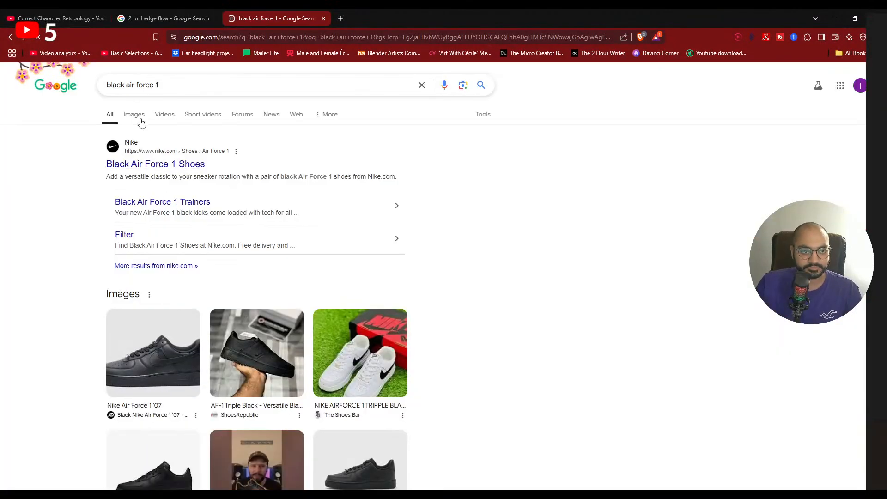
click(141, 120)
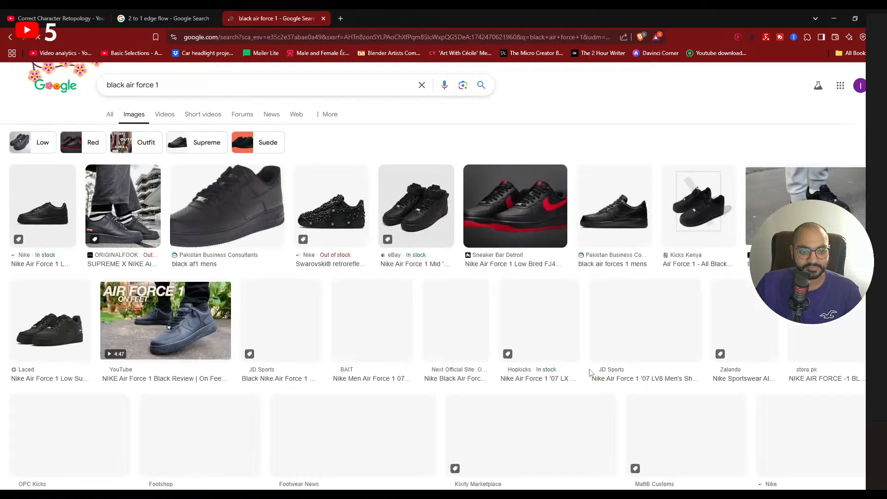
click(323, 18)
click(834, 19)
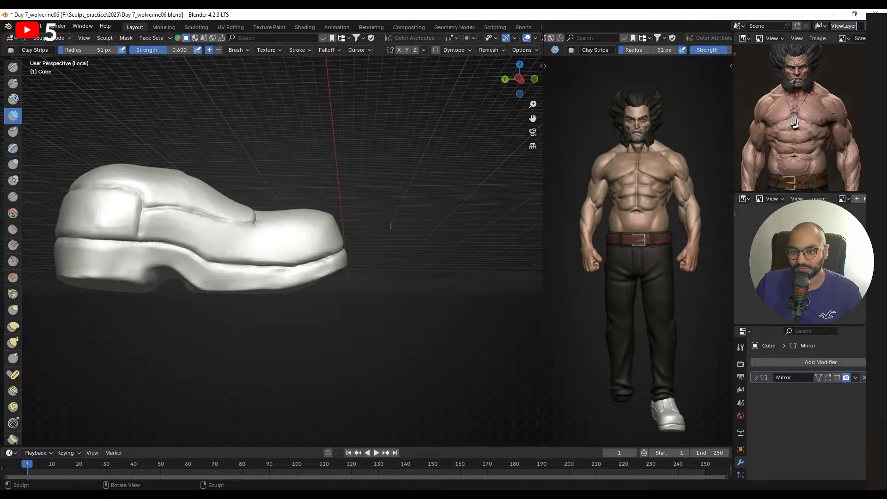
- Sharpen the lower edge of the heel block beside the arch with the Crease brush at 28 px
middle_drag(390, 225, 347, 257)
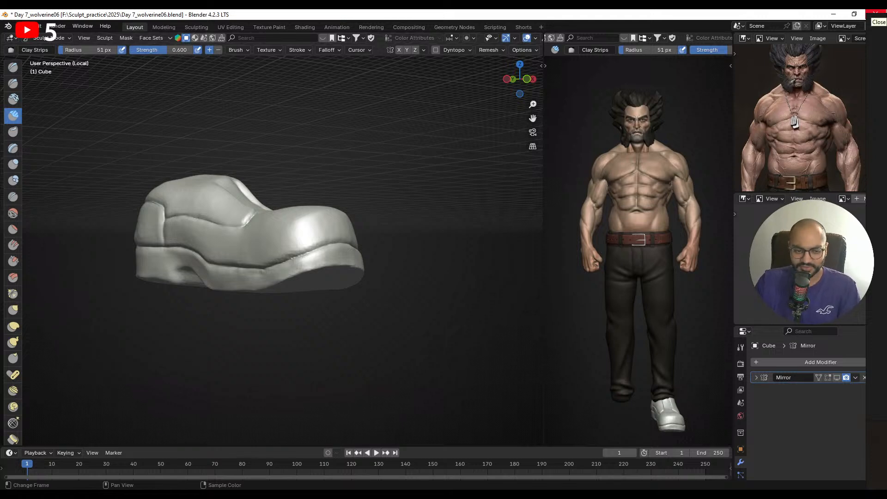
middle_drag(332, 245, 260, 253)
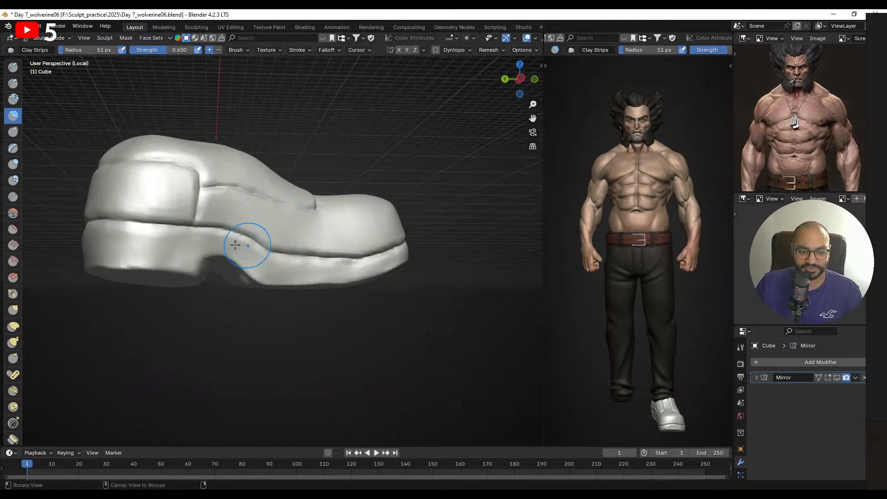
middle_drag(139, 228, 181, 222)
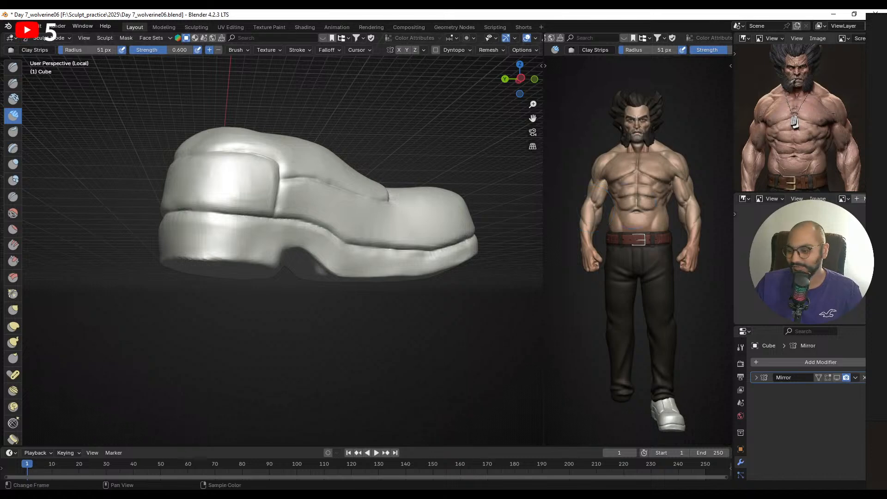
click(13, 196)
shift+middle_drag(200, 254, 308, 218)
key(bracketleft)
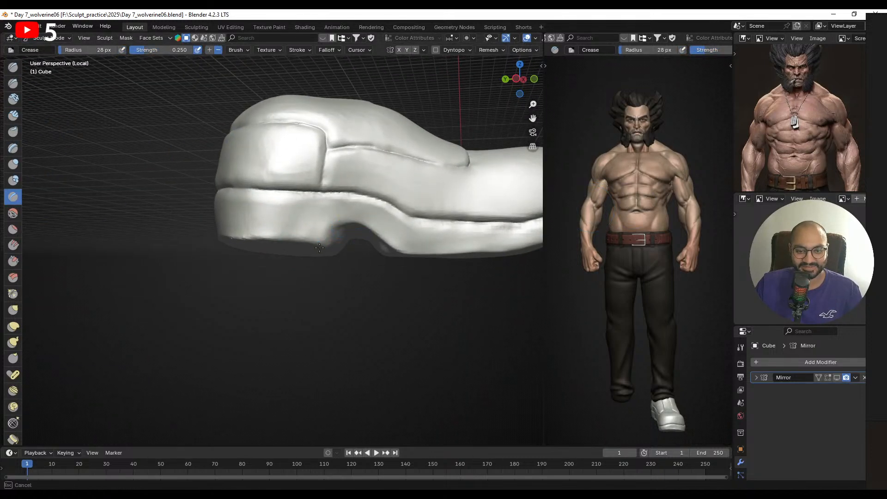
middle_drag(326, 247, 333, 229)
mouse_move(307, 221)
mouse_down()
mouse_move(237, 217)
mouse_move(330, 229)
mouse_up()
- Crease the front edge of the heel across the underside at 18 px and undo the last stroke
mouse_move(334, 221)
middle_down()
mouse_move(323, 238)
mouse_move(259, 168)
middle_up()
drag(259, 168, 316, 158)
middle_drag(317, 159, 314, 118)
drag(316, 169, 221, 201)
key(ctrl+z)
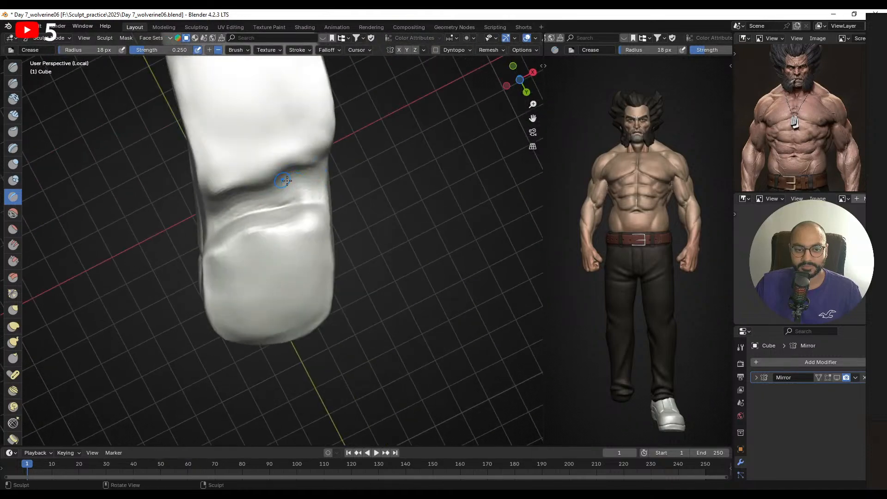
- Cut a sharp groove under the shoe where the arch meets the front sole, using Crease at 18 px
middle_drag(281, 181, 296, 192)
key(f)
click(299, 195)
mouse_move(266, 207)
mouse_down()
mouse_move(318, 191)
mouse_move(221, 214)
mouse_up()
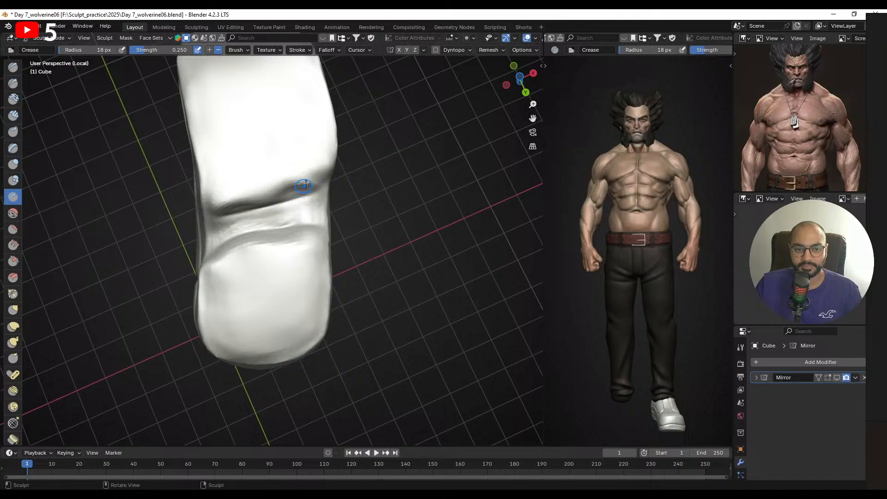
mouse_move(319, 181)
mouse_down()
mouse_move(216, 211)
mouse_move(291, 194)
mouse_up()
key(f)
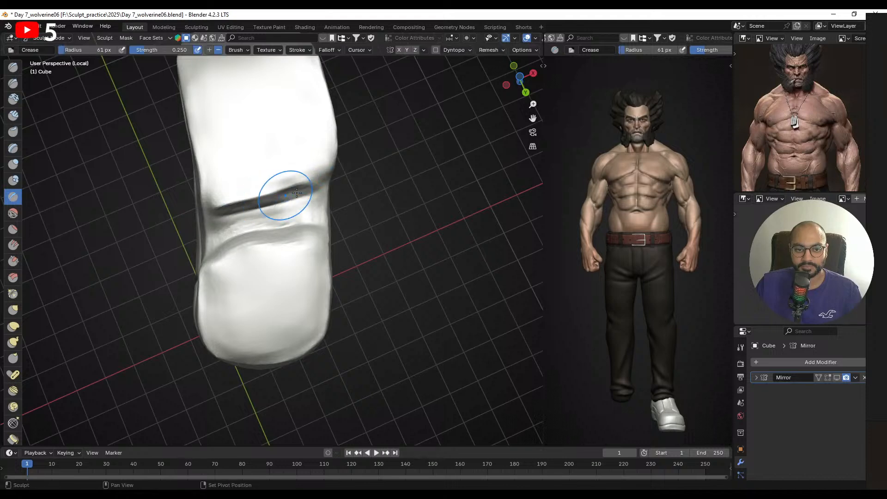
click(314, 195)
- Inspect the sole's mesh in wireframe shading and return to solid shading
key(z)
click(292, 198)
key(z)
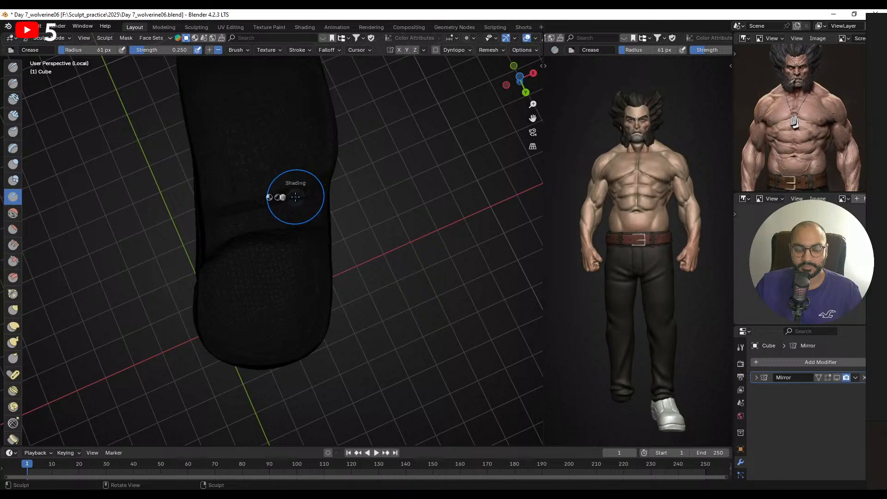
click(339, 185)
middle_drag(271, 195, 311, 212)
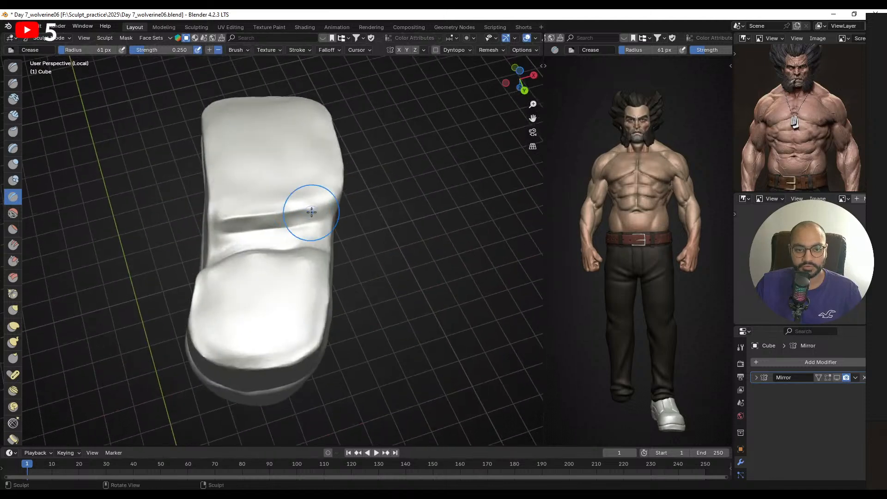
- Deepen and straighten the groove between the arch and front sole with Crease at 17 to 21 px
key(f)
click(321, 212)
key(f)
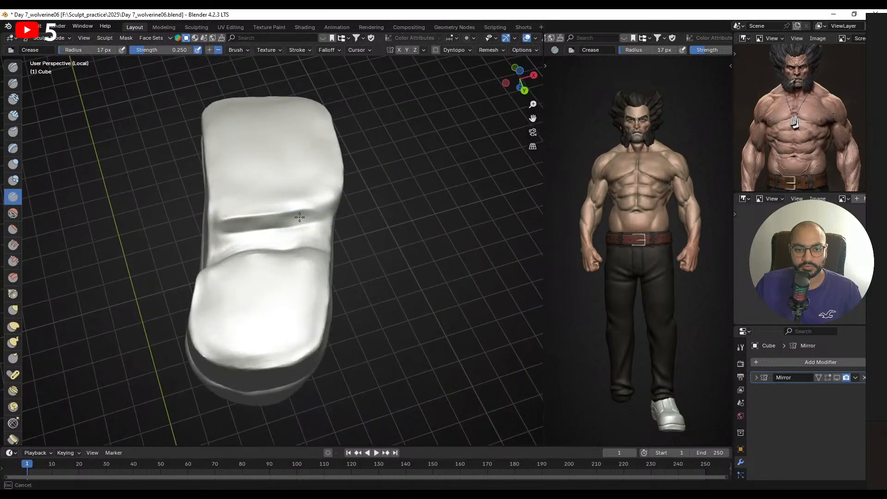
click(221, 226)
middle_drag(221, 226, 231, 222)
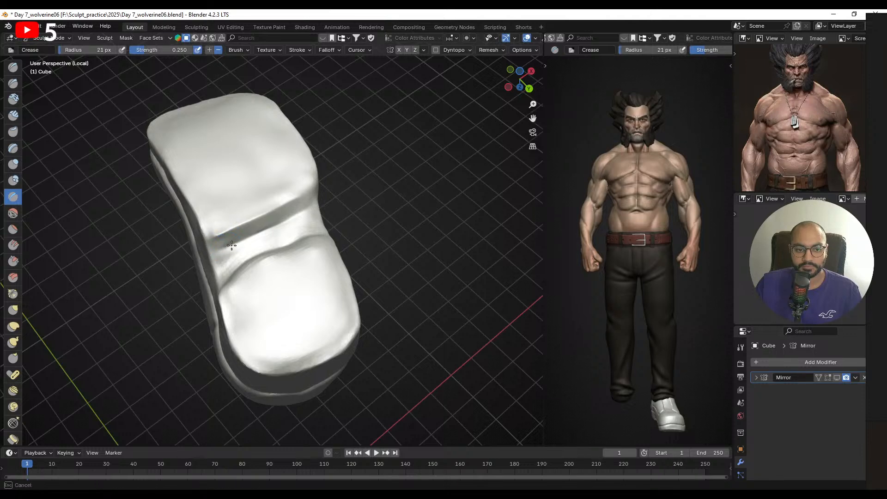
click(231, 245)
mouse_move(284, 229)
middle_down()
mouse_move(287, 206)
mouse_move(357, 235)
middle_up()
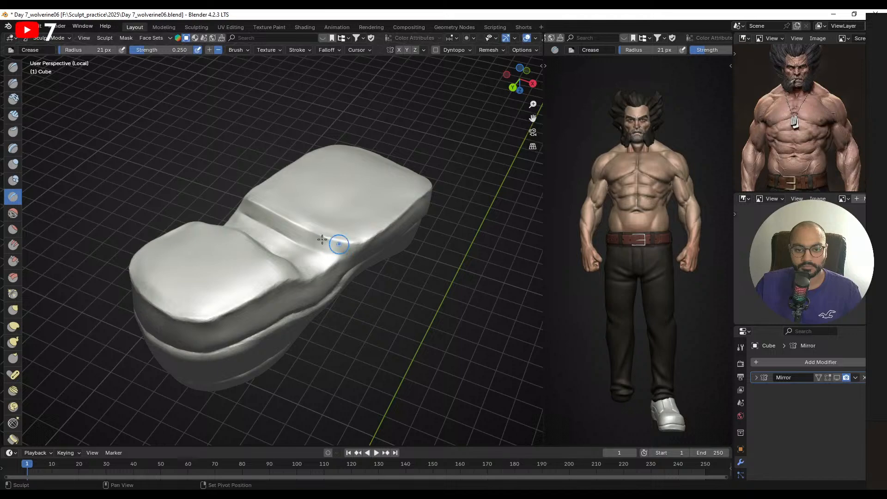
- Define the heel's front edge beside the arch on the underside with Crease at 21 px
mouse_move(307, 242)
middle_down()
mouse_move(286, 291)
mouse_move(254, 263)
middle_up()
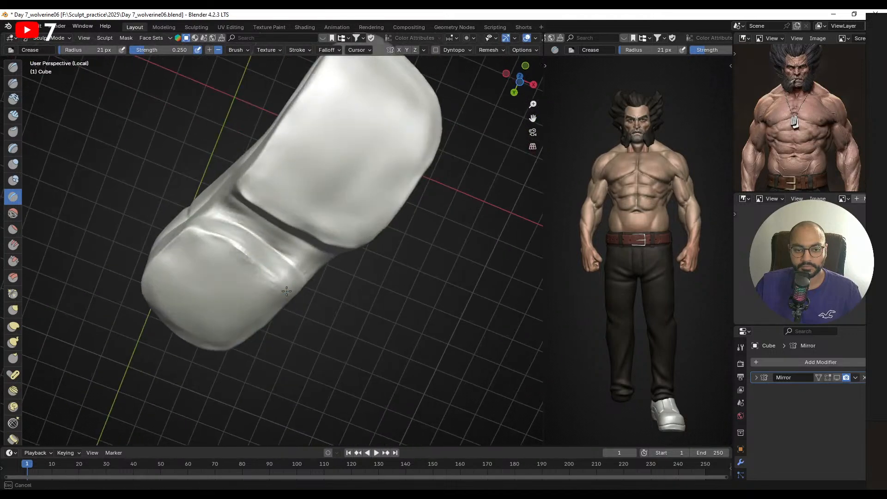
mouse_move(287, 291)
middle_down()
mouse_move(249, 232)
mouse_move(209, 215)
mouse_move(229, 234)
mouse_move(216, 225)
middle_up()
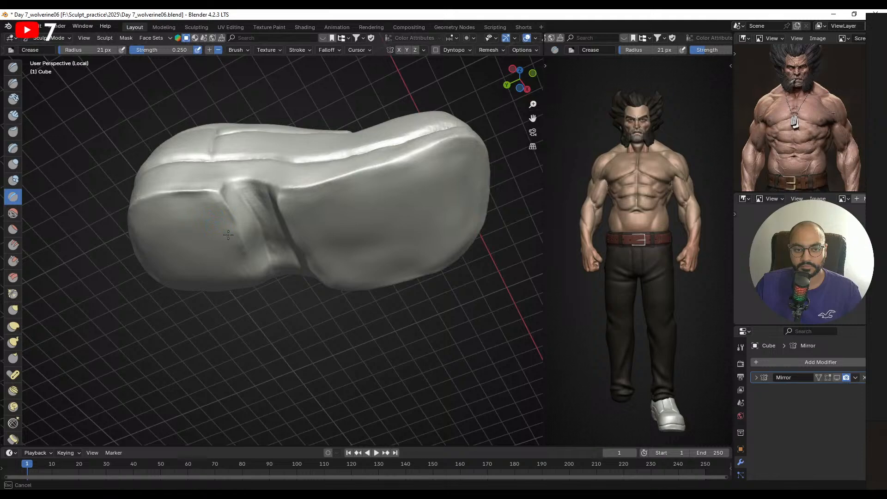
mouse_move(234, 254)
middle_down()
mouse_move(247, 227)
mouse_move(277, 223)
mouse_move(324, 286)
mouse_move(351, 268)
mouse_move(451, 251)
mouse_move(368, 224)
mouse_move(379, 226)
mouse_move(293, 224)
mouse_move(213, 250)
mouse_move(237, 247)
mouse_move(239, 207)
mouse_move(258, 231)
mouse_move(240, 220)
middle_up()
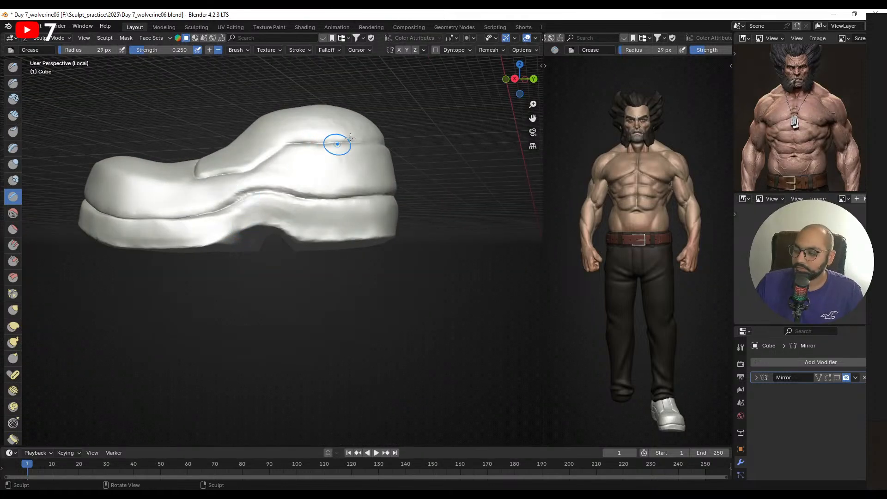
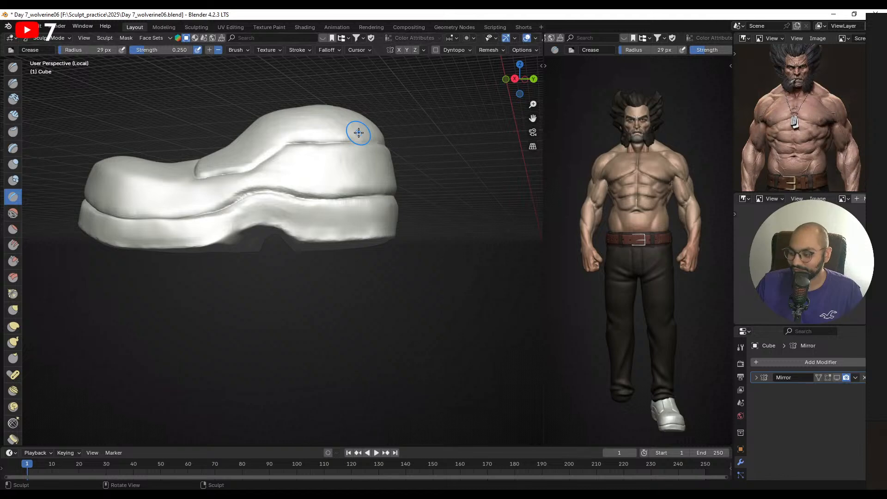
- Refine the sole's outer sidewall below the arch and forefoot with the Crease brush at 16 px
mouse_move(222, 264)
alt+mouse_down()
mouse_move(293, 259)
mouse_move(301, 235)
mouse_move(280, 241)
alt+mouse_up()
key(f)
click(268, 235)
key(f)
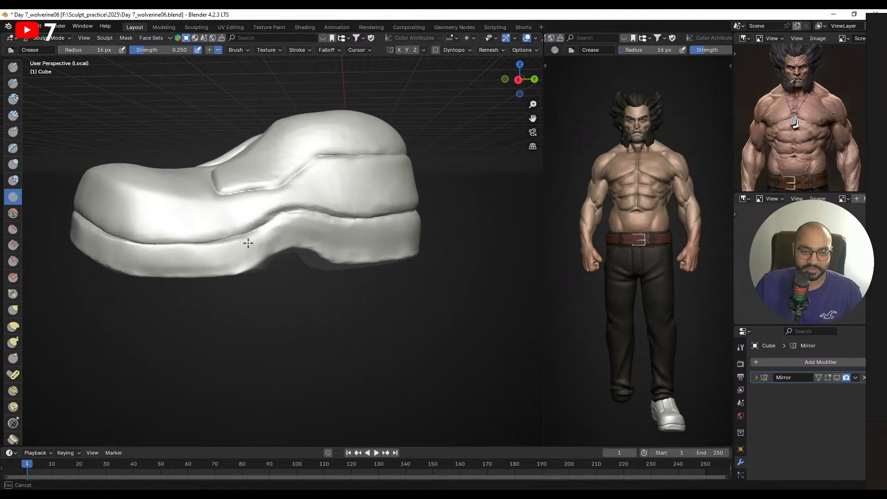
drag(264, 243, 266, 240)
mouse_move(267, 240)
mouse_down()
mouse_move(208, 256)
mouse_move(228, 257)
mouse_up()
mouse_move(231, 256)
mouse_down()
mouse_move(194, 261)
mouse_move(202, 260)
mouse_up()
alt+drag(204, 259, 170, 258)
- Smooth the sole's sidewall around the arch and heel with the brush at 38 px
drag(283, 233, 335, 239)
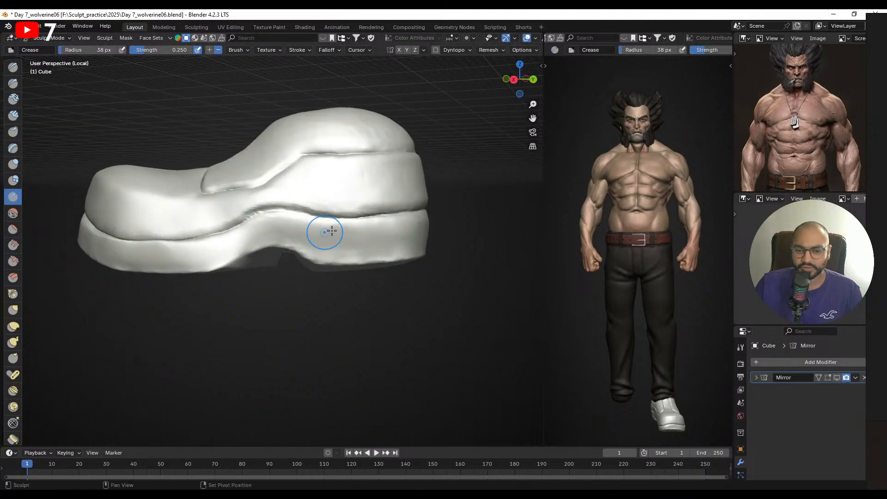
alt+drag(398, 234, 339, 238)
mouse_move(339, 229)
mouse_down()
mouse_move(314, 220)
mouse_move(340, 218)
mouse_move(208, 227)
mouse_up()
key(f)
click(343, 221)
key(f)
click(291, 227)
- Smooth the opposite sidewall of the sole from the arch toward the forefoot at 41 px
mouse_move(261, 237)
alt+mouse_down()
mouse_move(208, 239)
mouse_move(213, 225)
mouse_move(186, 222)
alt+mouse_up()
key(f)
click(363, 184)
alt+drag(387, 240, 346, 243)
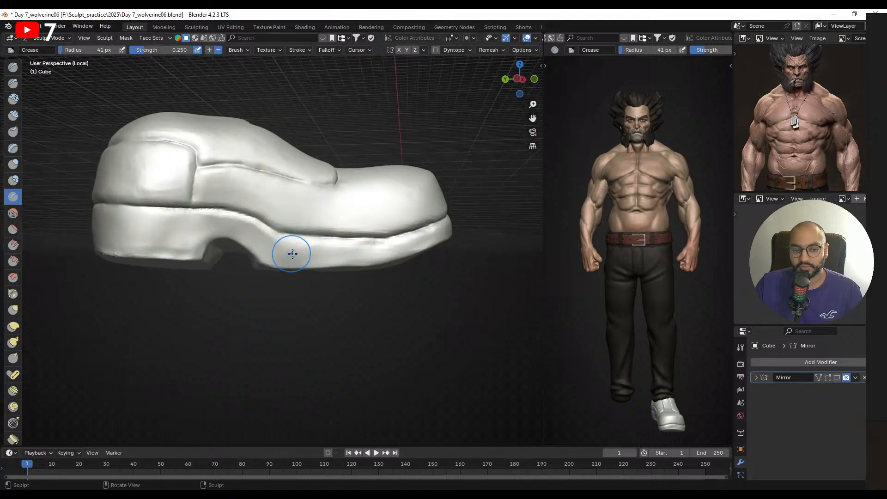
key(f)
click(293, 247)
drag(293, 247, 309, 253)
- Sharpen the grooves at both ends of the arch beneath the shoe with Crease at 30 px
mouse_move(380, 250)
alt+mouse_down()
mouse_move(363, 245)
mouse_move(354, 258)
mouse_move(382, 251)
mouse_move(339, 260)
alt+mouse_up()
key(f)
click(418, 234)
key(f)
click(363, 254)
mouse_move(334, 260)
alt+mouse_down()
mouse_move(364, 248)
mouse_move(345, 226)
mouse_move(386, 283)
mouse_move(293, 287)
mouse_move(309, 271)
mouse_move(287, 234)
alt+mouse_up()
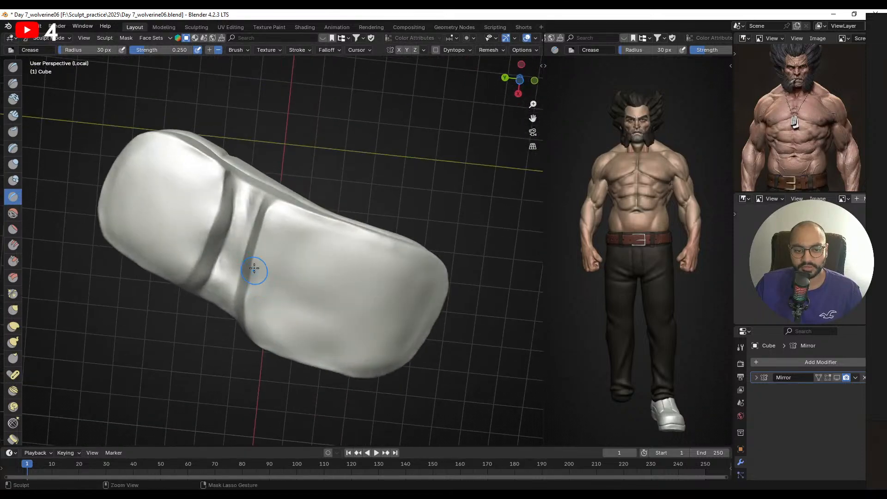
- Deepen the groove at the forefoot side of the arch beneath the shoe with Crease at 30 px
drag(254, 268, 256, 289)
alt+drag(259, 295, 285, 270)
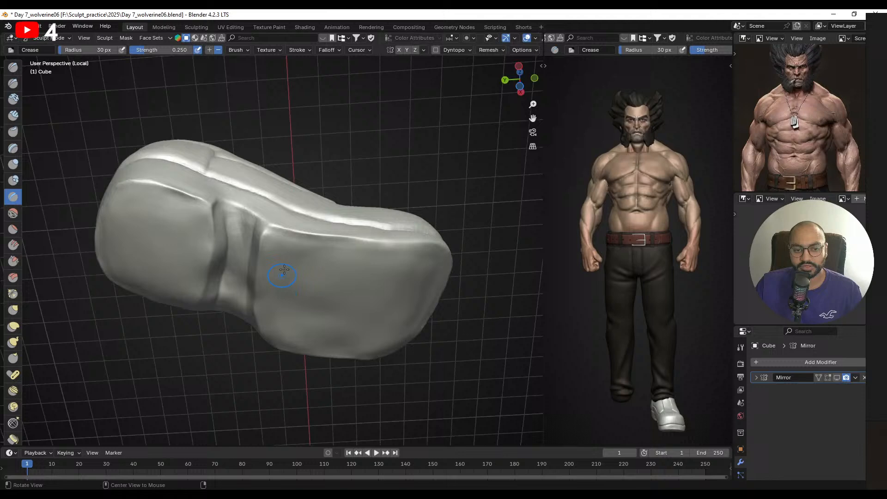
mouse_move(397, 256)
alt+mouse_down()
mouse_move(387, 250)
mouse_move(366, 273)
mouse_move(417, 251)
mouse_move(353, 264)
mouse_move(261, 257)
mouse_move(358, 246)
mouse_move(308, 244)
mouse_move(208, 280)
alt+mouse_up()
mouse_move(324, 258)
alt+mouse_down()
mouse_move(355, 251)
mouse_move(314, 245)
alt+mouse_up()
- Sharpen the seam between the upper and the sole along the shoe's side with Crease at 17 px
key(f)
click(307, 244)
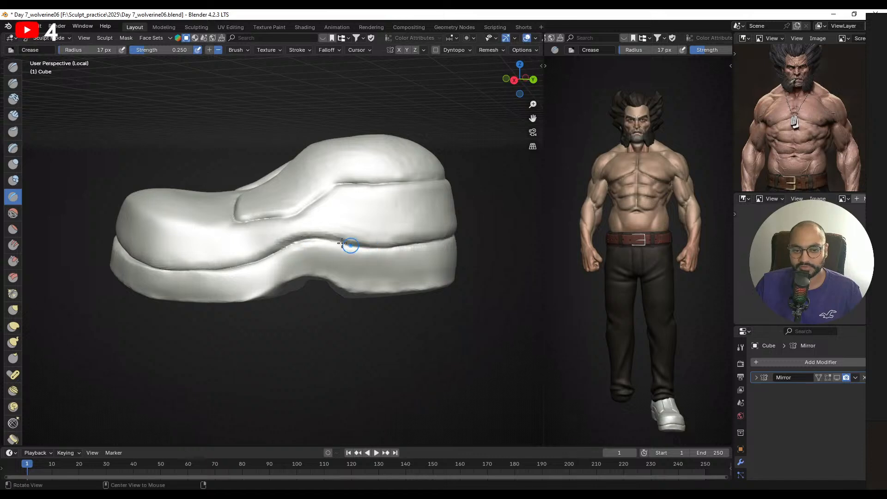
middle_drag(376, 250, 324, 242)
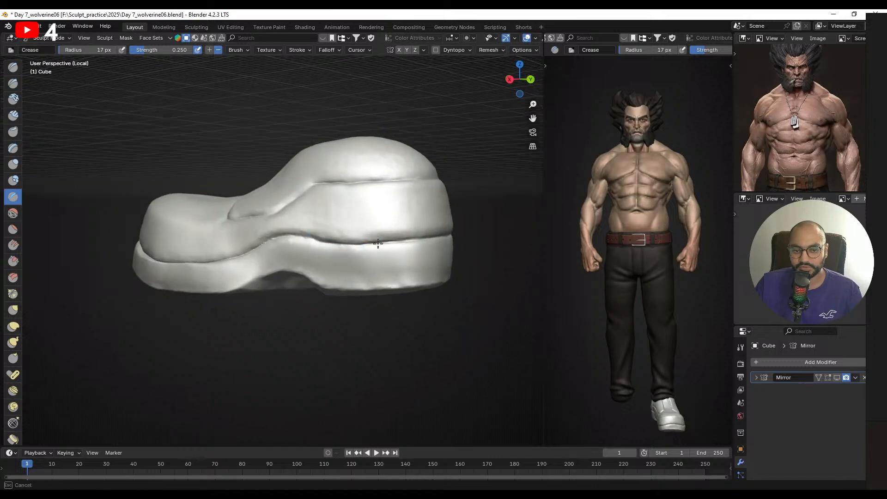
middle_drag(378, 243, 368, 250)
mouse_move(421, 245)
alt+mouse_down()
mouse_move(344, 245)
mouse_move(413, 245)
mouse_move(385, 269)
mouse_move(384, 238)
mouse_move(339, 214)
mouse_move(340, 198)
mouse_move(365, 380)
alt+mouse_up()
- Smooth the sole's sidewall and its seam from heel to toe with the brush at 34 px
key(f)
click(387, 231)
key(f)
click(345, 222)
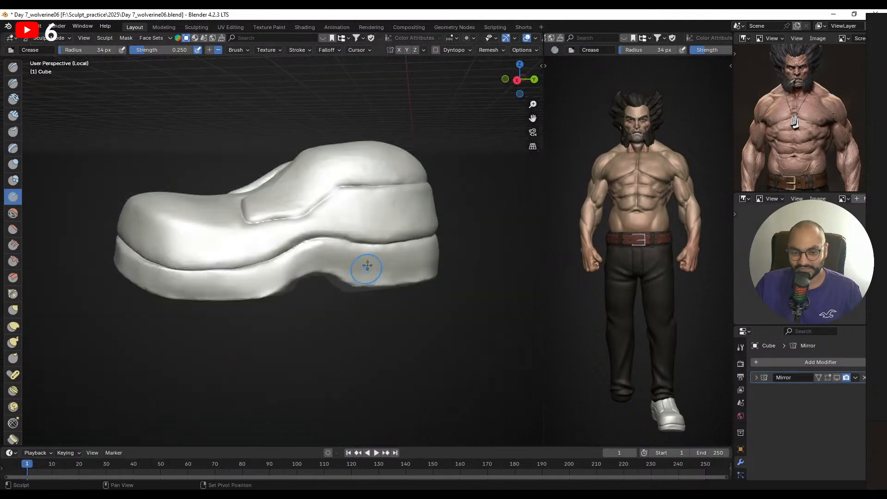
alt+drag(264, 277, 347, 272)
mouse_move(318, 261)
middle_down()
mouse_move(297, 267)
mouse_move(319, 244)
middle_up()
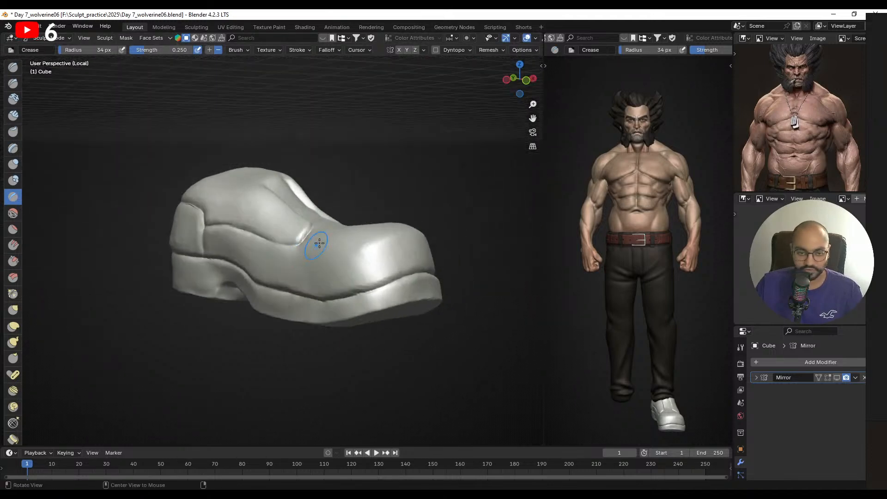
- Exit local view and refine the front tongue area between the side panels with the Draw brush at 34 px
key(KP_Divide)
middle_drag(369, 256, 278, 234)
key(x)
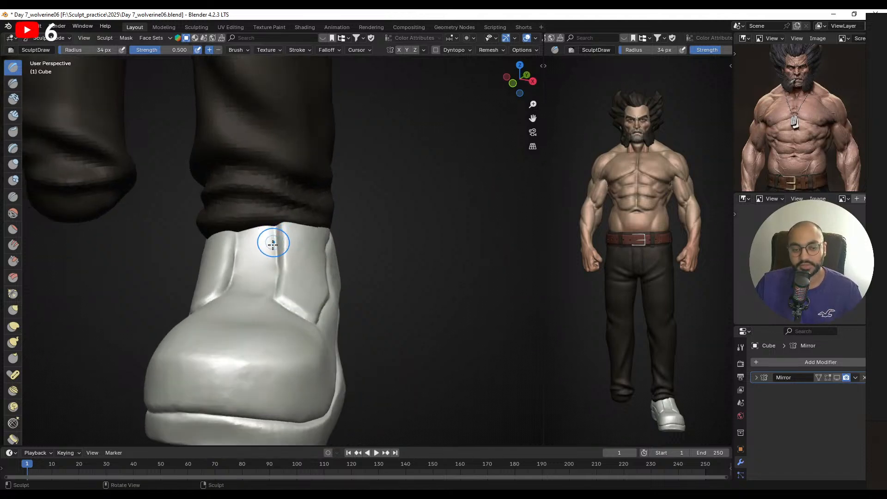
mouse_move(273, 244)
middle_down()
mouse_move(319, 246)
mouse_move(283, 243)
middle_up()
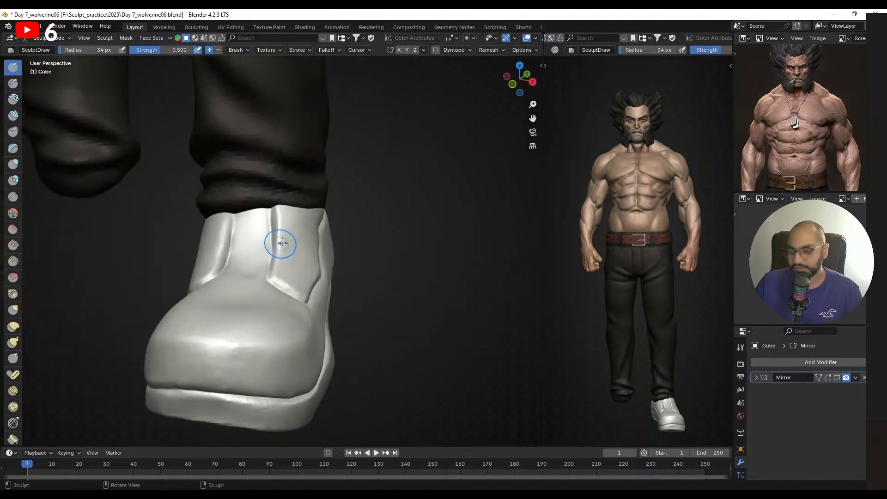
alt+shift+drag(295, 256, 298, 235)
mouse_move(298, 234)
ctrl+alt+mouse_down()
mouse_move(291, 210)
mouse_move(291, 243)
ctrl+alt+mouse_up()
mouse_move(291, 241)
middle_down()
mouse_move(277, 248)
mouse_move(300, 254)
mouse_move(316, 242)
mouse_move(285, 237)
mouse_move(296, 238)
mouse_move(287, 221)
mouse_move(274, 224)
middle_up()
- Sharpen the side panels' edges beside the tongue with the Crease brush at about 34 px
click(15, 197)
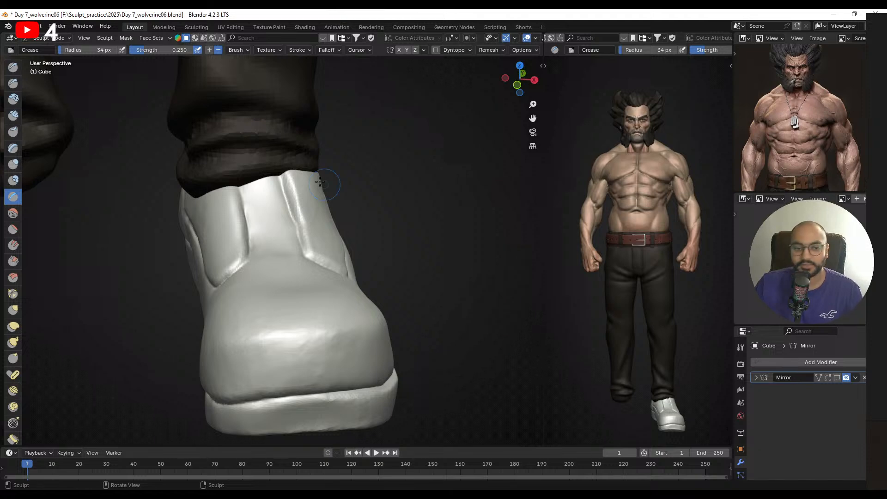
mouse_move(320, 182)
middle_down()
mouse_move(228, 218)
mouse_move(242, 207)
mouse_move(249, 245)
mouse_move(293, 219)
mouse_move(321, 250)
mouse_move(351, 248)
mouse_move(296, 235)
middle_up()
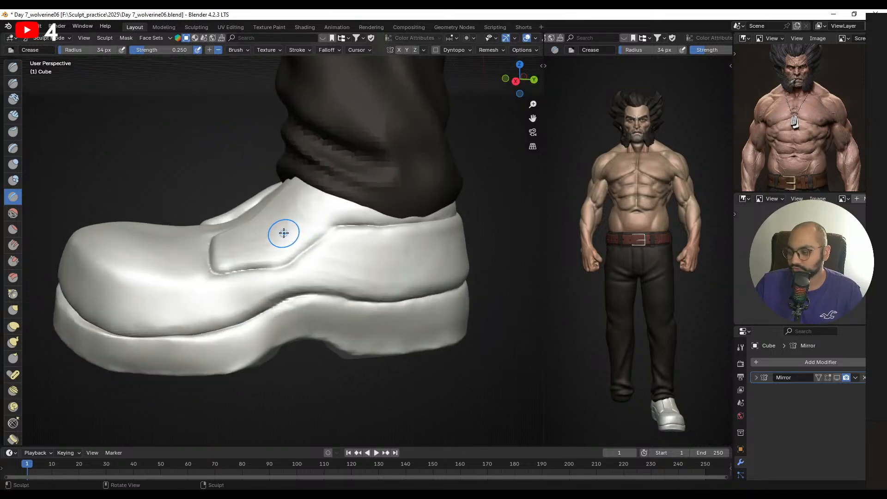
middle_drag(261, 237, 286, 186)
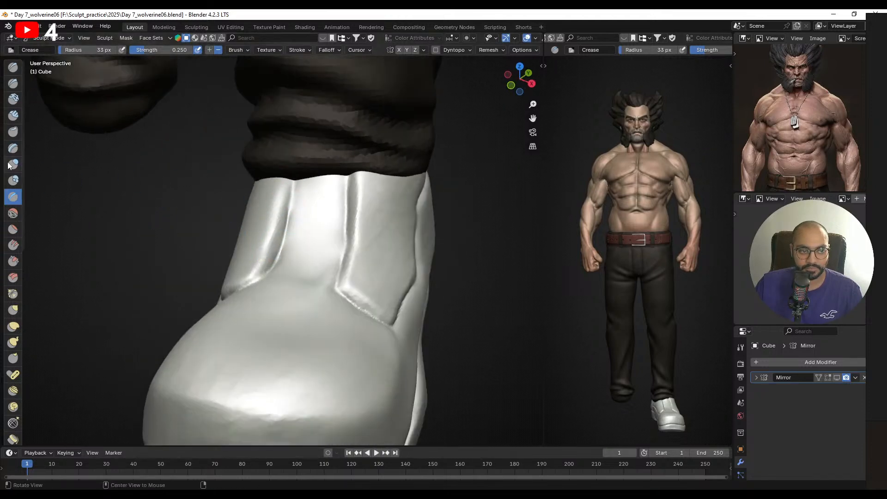
- Cut the seam between the tongue and the side panels with the Draw Sharp brush at 25 px
click(16, 83)
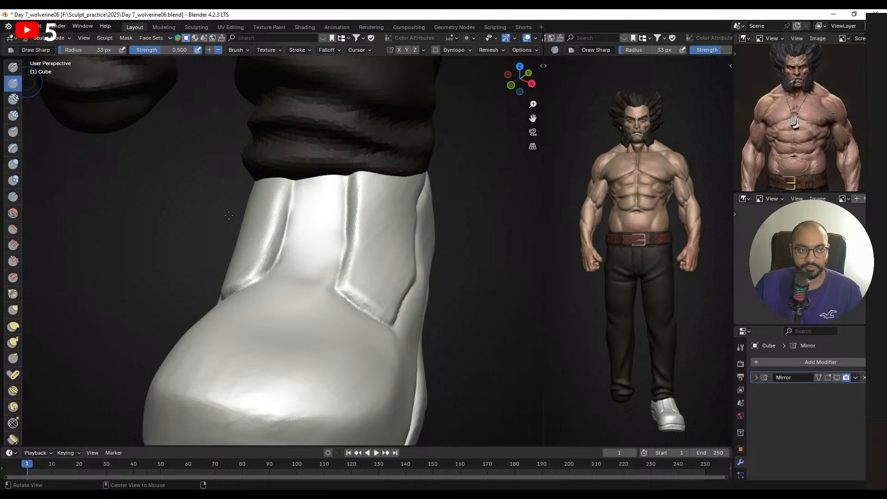
mouse_move(296, 208)
middle_down()
mouse_move(354, 204)
mouse_move(277, 194)
middle_up()
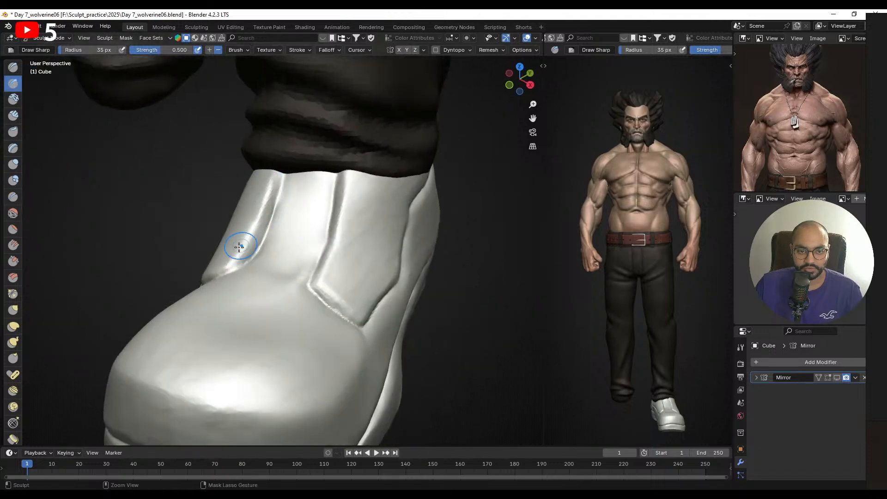
key(f)
click(268, 231)
middle_drag(268, 232, 280, 230)
drag(280, 230, 272, 191)
middle_drag(272, 191, 255, 201)
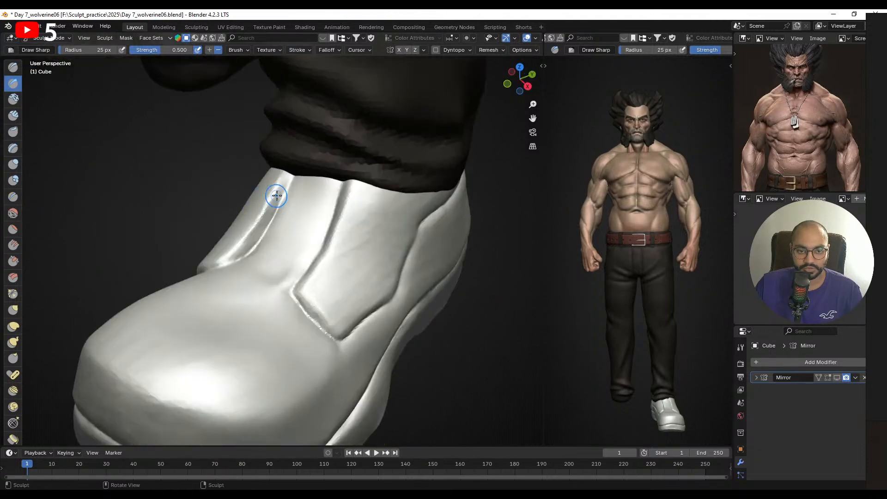
- Define the side panels' front corners and edges at the instep with Draw Sharp, adjusting the brush radius
mouse_move(231, 261)
alt+mouse_down()
mouse_move(273, 259)
mouse_move(244, 280)
mouse_move(252, 272)
alt+mouse_up()
key(f)
click(265, 263)
key(f)
click(234, 293)
middle_drag(253, 273, 296, 272)
key(f)
click(290, 273)
key(f)
click(299, 262)
mouse_move(299, 262)
ctrl+mouse_down()
mouse_move(273, 295)
mouse_move(293, 289)
ctrl+mouse_up()
mouse_move(281, 279)
middle_down()
mouse_move(295, 281)
mouse_move(307, 259)
mouse_move(275, 257)
middle_up()
- Carve the lower seam of the inner side panel from the heel to the instep with Draw Sharp at 35 px
ctrl+drag(337, 264, 196, 240)
middle_drag(203, 243, 220, 253)
key(f)
click(233, 243)
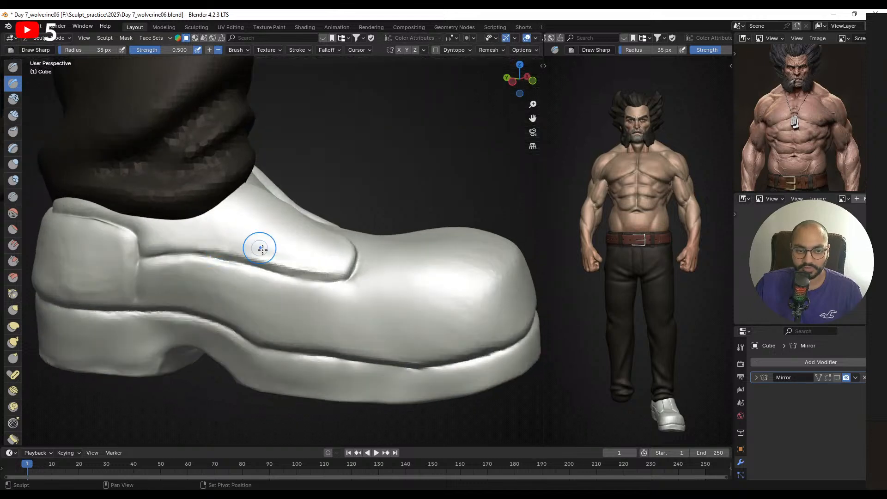
mouse_move(262, 250)
ctrl+mouse_down()
mouse_move(322, 260)
mouse_move(304, 287)
mouse_move(310, 268)
mouse_move(305, 283)
mouse_move(325, 282)
ctrl+mouse_up()
mouse_move(309, 286)
middle_down()
mouse_move(273, 293)
mouse_move(302, 270)
middle_up()
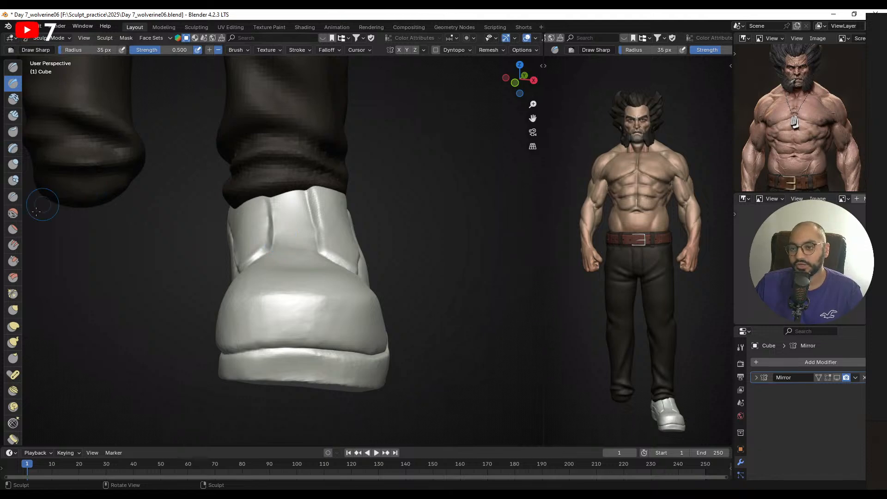
- Carve the lower seam of the outer side panel from the ankle to the instep with Draw Sharp at 35 px
mouse_move(202, 193)
middle_down()
mouse_move(246, 221)
mouse_move(249, 238)
mouse_move(258, 228)
mouse_move(297, 248)
mouse_move(275, 266)
mouse_move(344, 262)
mouse_move(370, 245)
middle_up()
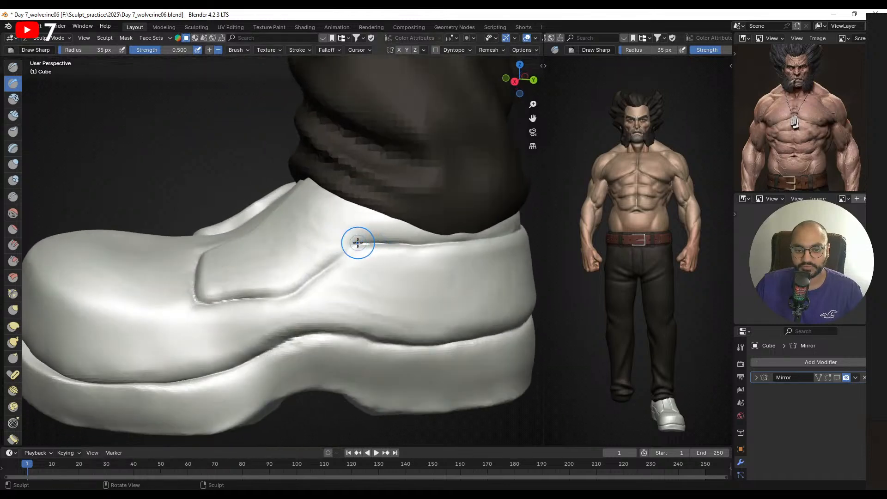
mouse_move(345, 241)
ctrl+mouse_down()
mouse_move(283, 286)
mouse_move(253, 292)
ctrl+mouse_up()
middle_drag(301, 273, 306, 281)
- Smooth the outer side panel's lower seam and the tongue edges with the brush at 30 px
key(f)
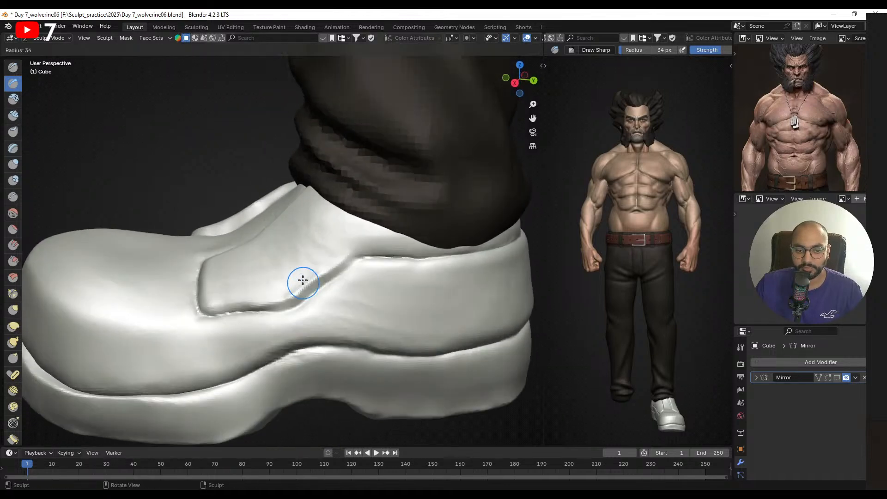
click(315, 281)
shift+drag(290, 294, 215, 302)
middle_drag(264, 302, 291, 304)
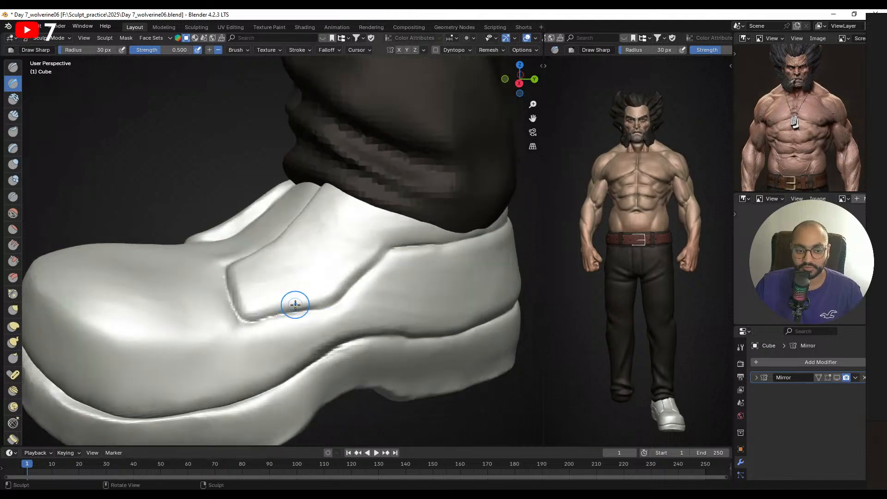
shift+drag(263, 310, 315, 299)
mouse_move(315, 299)
middle_down()
mouse_move(307, 297)
mouse_move(342, 293)
mouse_move(343, 301)
mouse_move(287, 248)
mouse_move(311, 289)
middle_up()
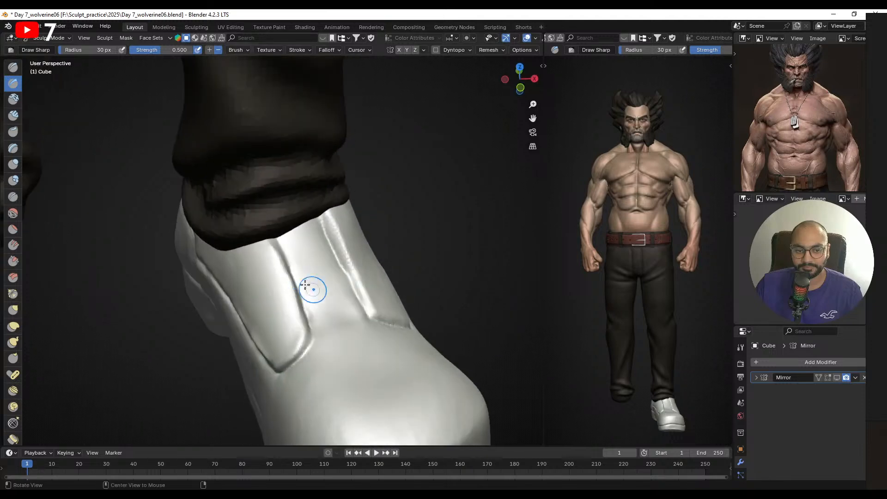
mouse_move(271, 258)
shift+mouse_down()
mouse_move(280, 272)
mouse_move(332, 260)
shift+mouse_up()
mouse_move(243, 268)
alt+mouse_down()
mouse_move(286, 249)
mouse_move(298, 258)
mouse_move(259, 259)
alt+mouse_up()
- Sharpen the heel panel's vertical seam and the adjoining inner side seam with Crease at 18 px
click(13, 197)
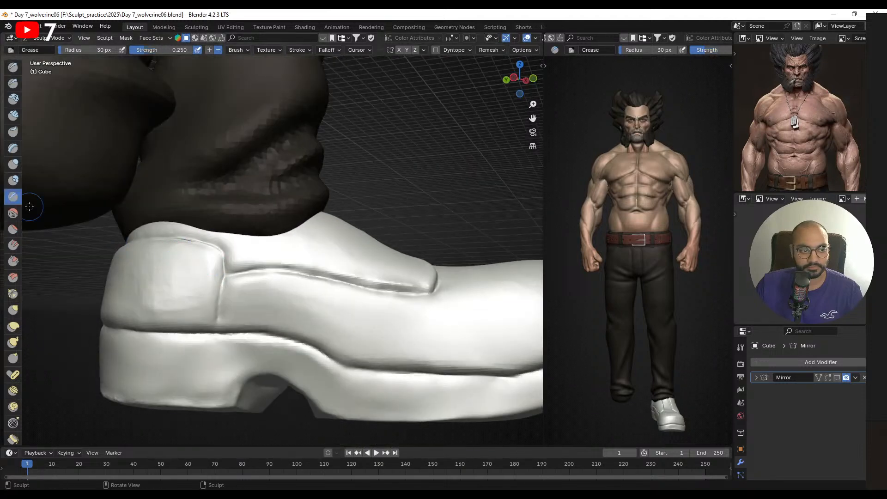
shift+middle_drag(197, 302, 238, 281)
key(f)
click(257, 274)
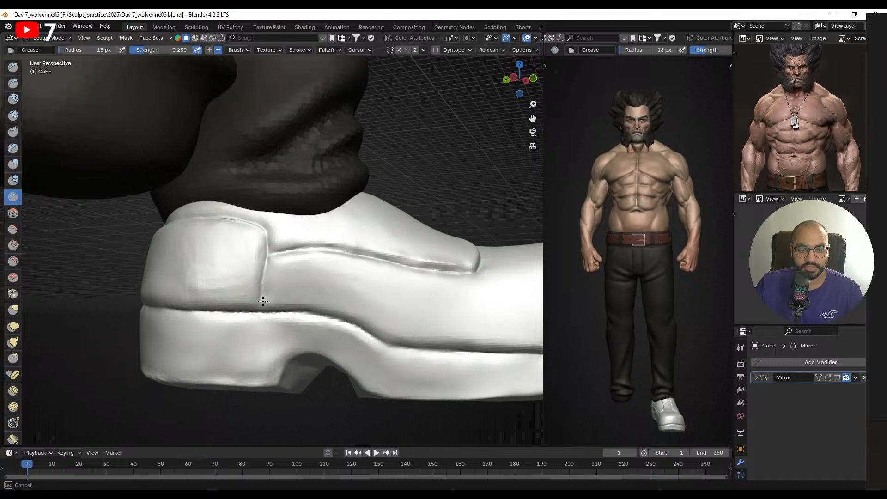
mouse_move(261, 296)
mouse_down()
mouse_move(261, 248)
mouse_move(330, 269)
mouse_up()
mouse_move(289, 268)
middle_down()
mouse_move(305, 258)
mouse_move(300, 270)
mouse_move(290, 262)
middle_up()
alt+drag(384, 262, 285, 279)
alt+drag(350, 212, 332, 235)
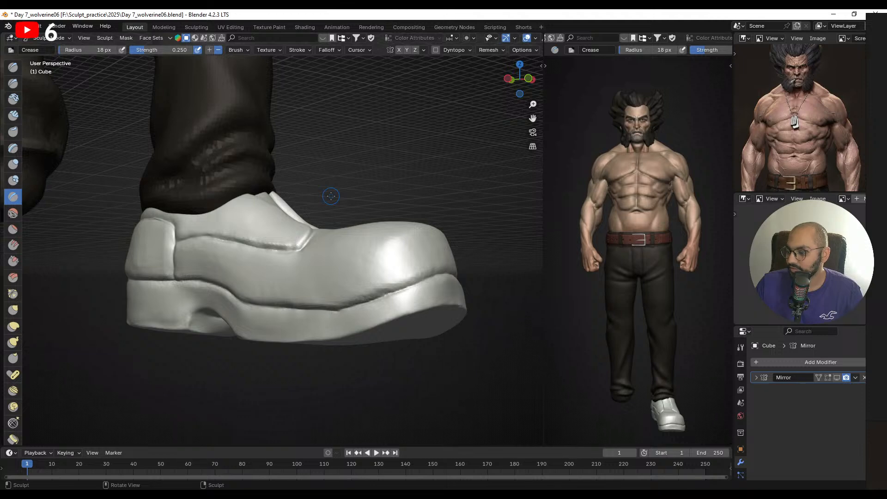
- Adjust the shoe's shape around the instep and ankle with the Grab brush, reducing it to 30 px
mouse_move(279, 253)
middle_down()
mouse_move(231, 276)
mouse_move(180, 277)
mouse_move(266, 245)
mouse_move(336, 255)
mouse_move(310, 244)
mouse_move(270, 271)
mouse_move(263, 264)
mouse_move(295, 274)
mouse_move(297, 265)
mouse_move(276, 266)
mouse_move(277, 273)
mouse_move(336, 263)
middle_up()
key(g)
key(f)
click(298, 266)
key(bracketleft)
key(bracketleft)
key(bracketleft)
key(bracketleft)
key(bracketleft)
key(bracketleft)
key(bracketleft)
key(bracketleft)
mouse_move(294, 256)
alt+mouse_down()
mouse_move(357, 260)
mouse_move(332, 291)
alt+mouse_up()
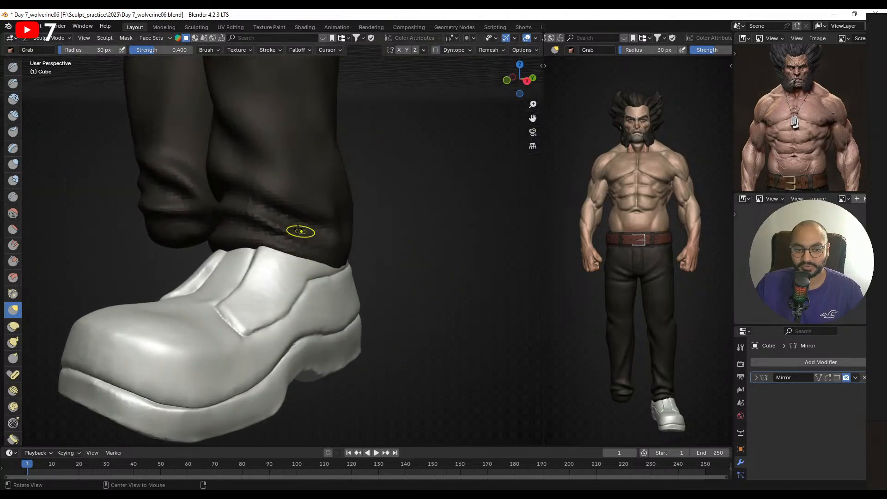
- Switch sculpting to the trousers and reshape the back of the hem above the heel with Grab at 204 px
key(alt+q)
mouse_move(301, 232)
alt+mouse_down()
mouse_move(246, 229)
mouse_move(291, 240)
mouse_move(228, 241)
alt+mouse_up()
key(f)
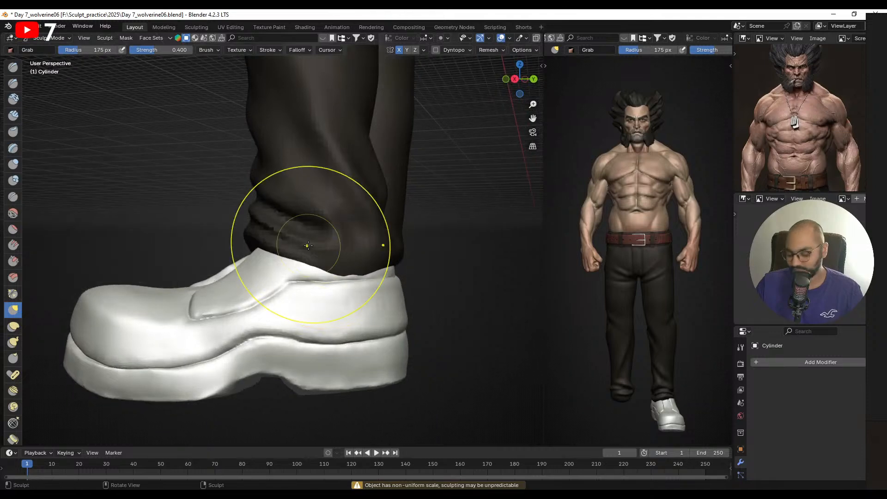
key(KP_3)
shift+middle_drag(309, 245, 249, 253)
key(f)
click(325, 269)
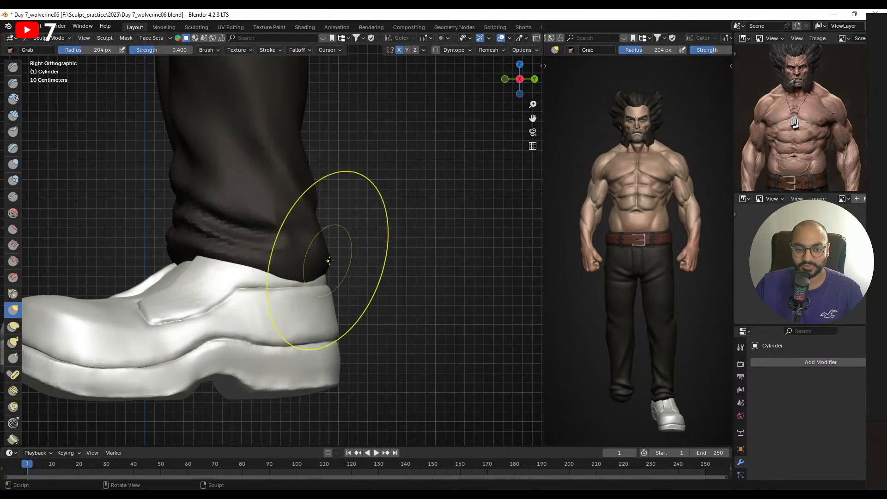
drag(330, 279, 331, 278)
- Pull the trouser hem into place over the shoe opening with the Grab brush
key(f)
click(333, 275)
alt+drag(375, 277, 206, 276)
key(f)
click(337, 289)
drag(265, 283, 221, 263)
key(f)
click(221, 268)
- Fine-tune the trouser cuff's fit around the ankle from several sides with the Grab brush
alt+drag(227, 264, 295, 275)
alt+drag(223, 284, 247, 283)
drag(239, 280, 401, 280)
key(f)
click(312, 281)
drag(333, 276, 329, 274)
alt+drag(337, 275, 384, 273)
mouse_move(250, 269)
mouse_down()
mouse_move(298, 285)
mouse_move(273, 291)
mouse_move(296, 301)
mouse_move(287, 288)
mouse_move(283, 349)
mouse_move(332, 287)
mouse_move(347, 297)
mouse_move(273, 303)
mouse_move(256, 326)
mouse_move(245, 298)
mouse_move(284, 306)
mouse_move(257, 319)
mouse_move(302, 327)
mouse_move(277, 268)
mouse_move(285, 229)
mouse_move(270, 236)
mouse_up()
- Switch sculpting back to the shoe and reshape the sole's toe outline from below with Grab at 92 px
key(alt+q)
key(f)
click(251, 301)
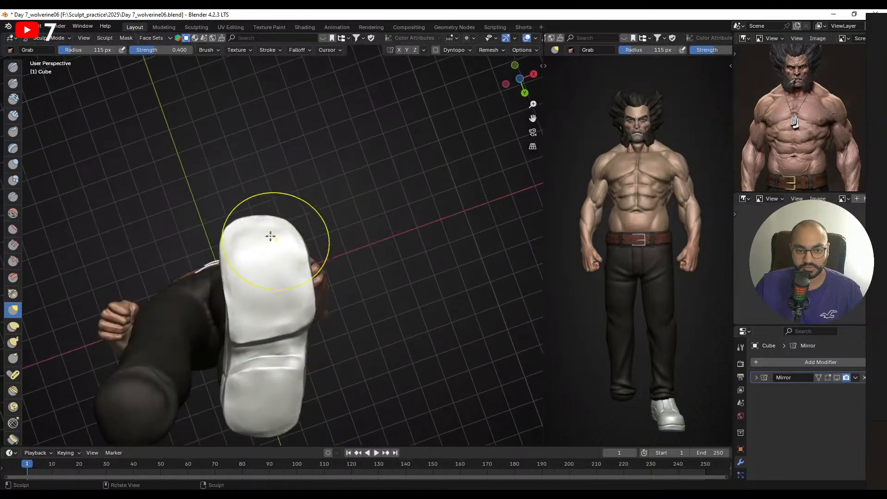
key(bracketleft)
key(bracketleft)
key(bracketleft)
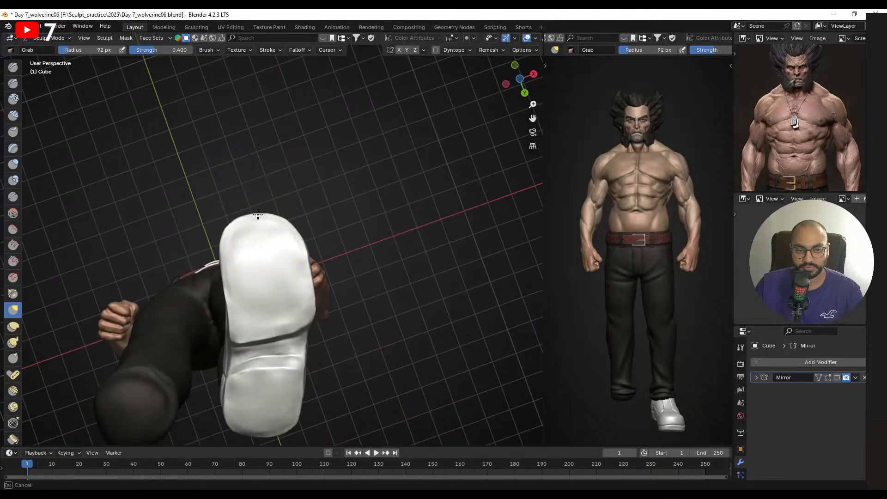
mouse_move(298, 258)
alt+mouse_down()
mouse_move(302, 300)
mouse_move(306, 286)
alt+mouse_up()
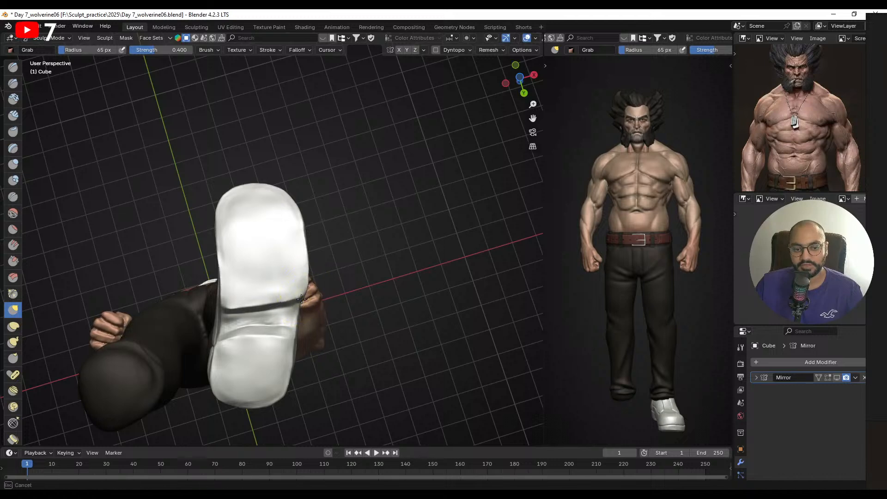
- Adjust the forefoot sole's side edges from below with Grab, reducing the brush to 17 px
key(bracketleft)
key(bracketleft)
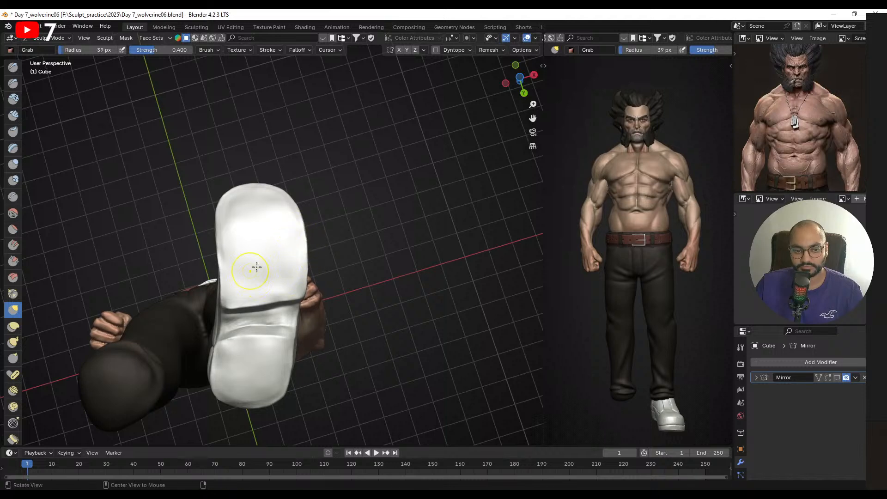
alt+drag(257, 267, 228, 246)
key(bracketleft)
key(bracketleft)
key(bracketleft)
key(bracketleft)
key(bracketleft)
key(bracketleft)
key(bracketleft)
key(bracketleft)
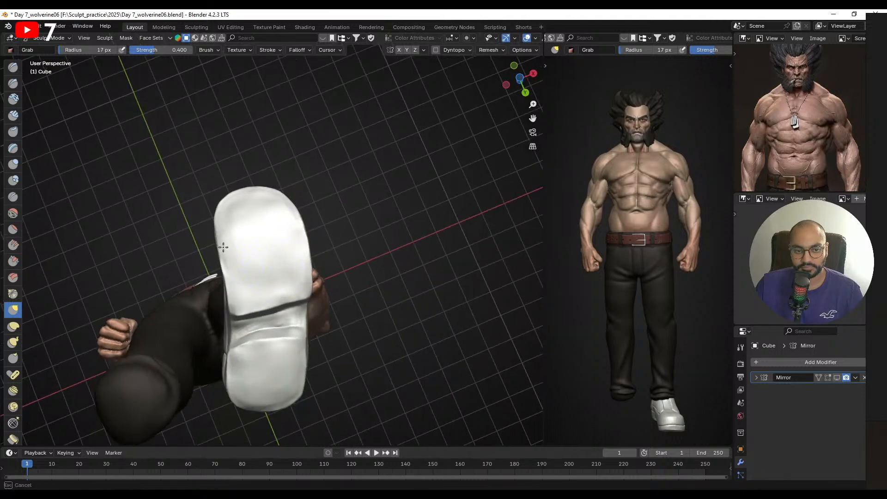
- Adjust the heel block's inner side and bottom edge with Grab at 35 px and 23 px
mouse_move(268, 230)
middle_down()
mouse_move(203, 343)
mouse_move(174, 307)
mouse_move(235, 283)
mouse_move(228, 302)
middle_up()
key(bracketright)
key(bracketright)
key(bracketright)
key(bracketright)
key(bracketright)
key(bracketright)
key(bracketright)
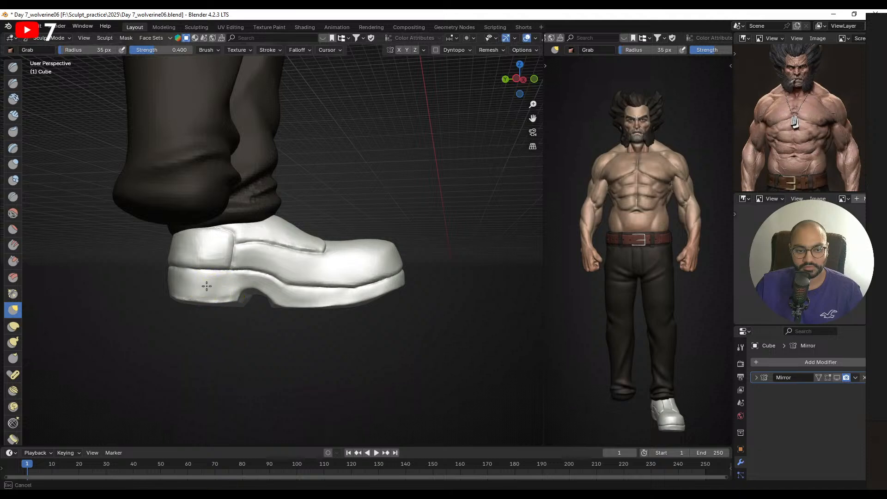
key(bracketleft)
key(bracketleft)
key(bracketleft)
key(bracketleft)
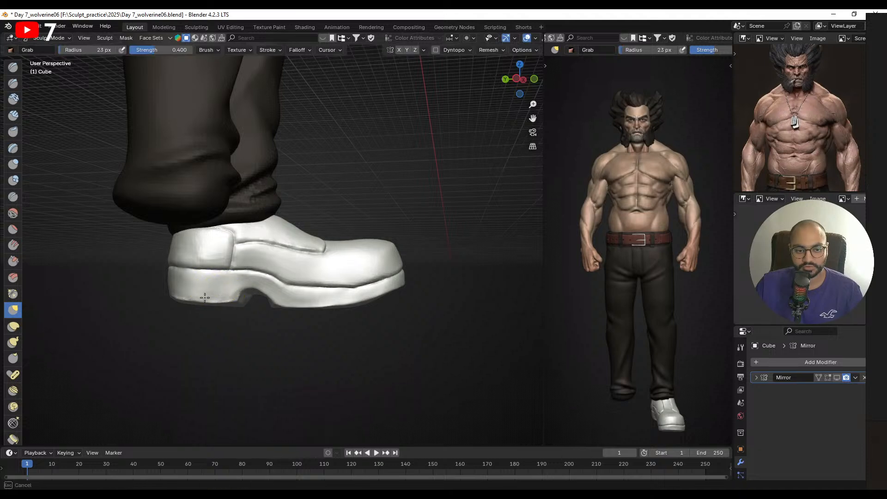
- Adjust the heel's outer side and back edge with Grab, enlarging the brush to 71 px
mouse_move(178, 287)
middle_down()
mouse_move(301, 303)
mouse_move(380, 299)
middle_up()
key(bracketright)
key(bracketright)
key(bracketright)
key(bracketright)
key(bracketright)
key(bracketright)
key(bracketright)
key(bracketright)
key(bracketright)
key(bracketright)
key(bracketright)
key(bracketright)
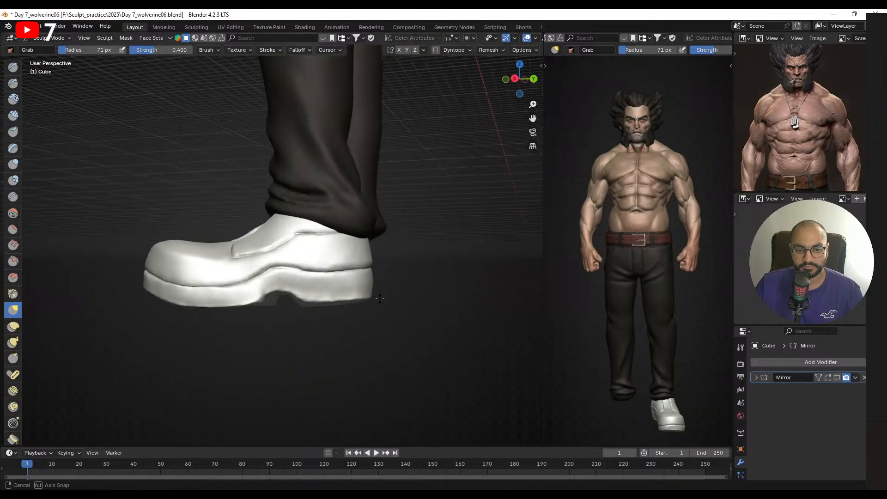
- Refine the heel and sole contour with Grab at 32 px and inspect the shoe's front
key(bracketleft)
key(bracketleft)
key(bracketleft)
key(bracketleft)
key(bracketleft)
key(bracketleft)
key(bracketleft)
mouse_move(307, 293)
middle_down()
mouse_move(327, 293)
mouse_move(269, 290)
middle_up()
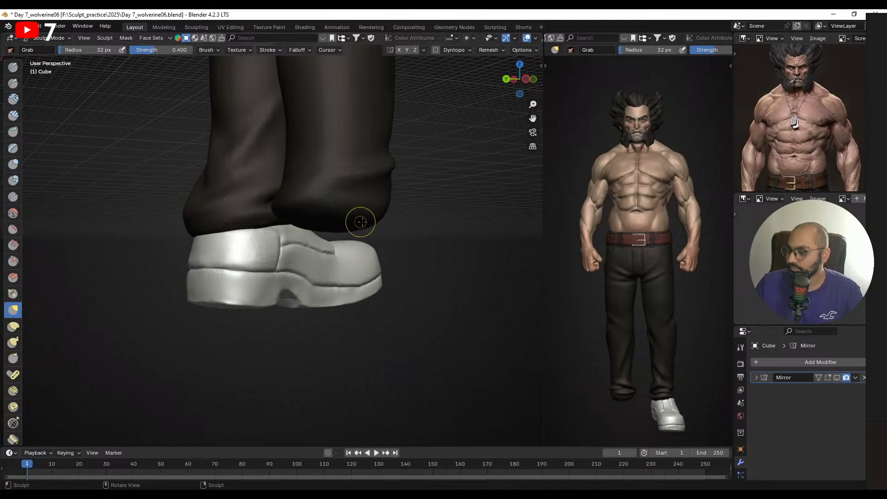
middle_drag(351, 250, 218, 257)
scroll(234, 231, up, 4)
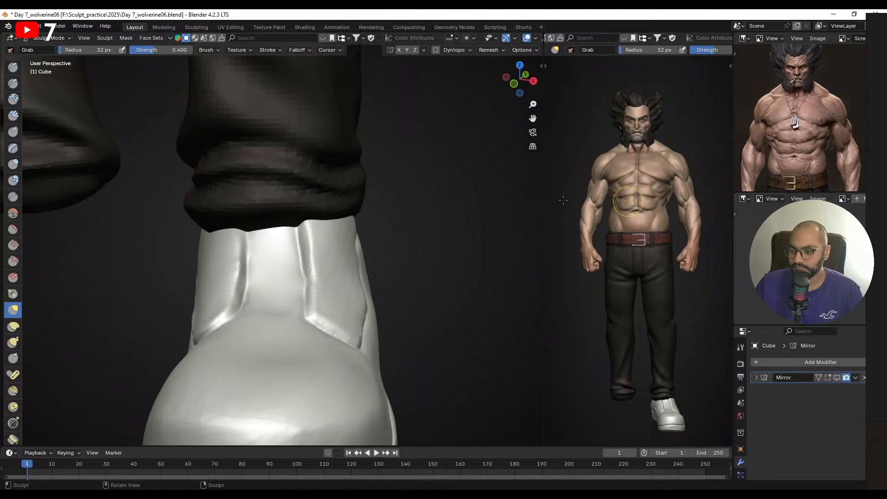
- Choose the Draw Sharp brush at 32 px for detailing the boot's lace flaps
alt+drag(204, 248, 145, 164)
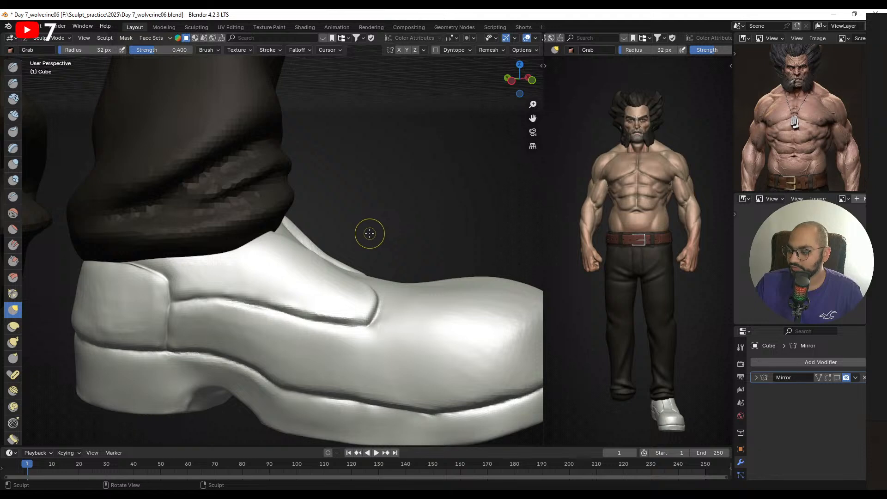
click(13, 83)
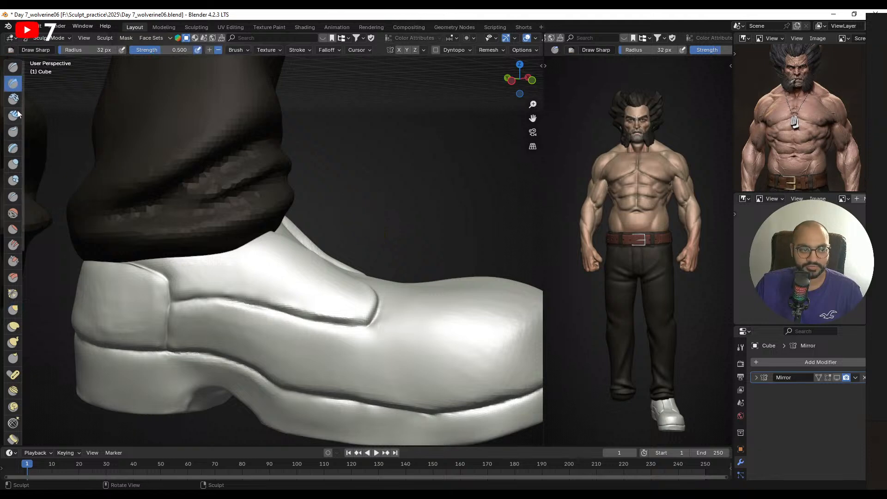
mouse_move(277, 271)
alt+mouse_down()
mouse_move(247, 257)
mouse_move(287, 262)
mouse_move(278, 237)
alt+mouse_up()
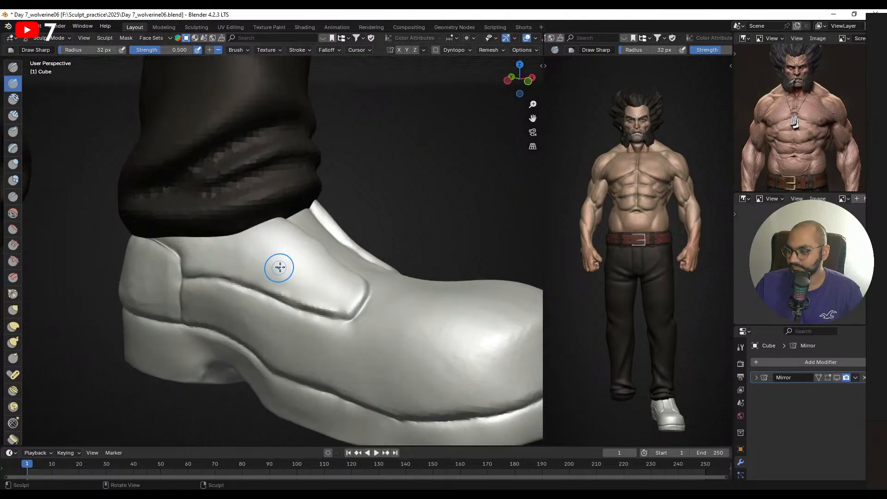
mouse_move(306, 262)
alt+mouse_down()
mouse_move(358, 259)
mouse_move(287, 261)
alt+mouse_up()
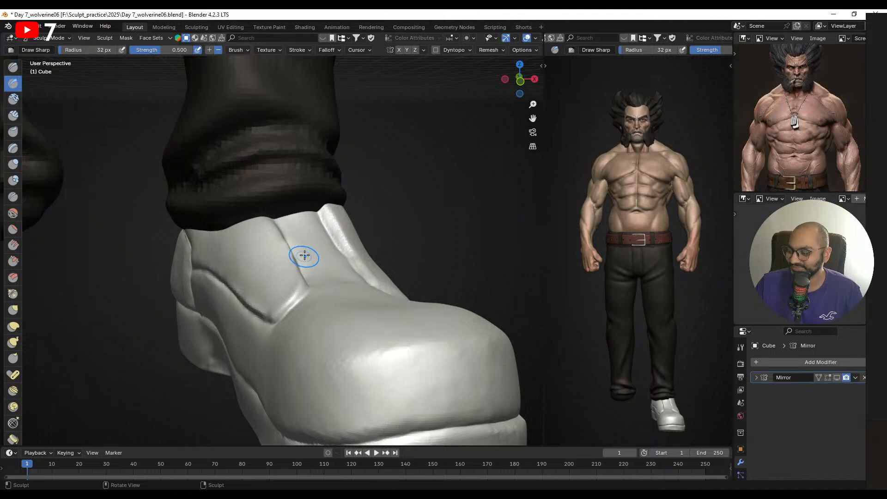
- Try to scale the whole boot in Object Mode
mouse_move(316, 251)
middle_down()
mouse_move(277, 251)
mouse_move(357, 223)
middle_up()
mouse_move(311, 263)
middle_down()
mouse_move(346, 275)
mouse_move(279, 260)
middle_up()
key(ctrl+Tab)
mouse_move(278, 261)
alt+mouse_down()
mouse_move(304, 260)
mouse_move(292, 300)
mouse_move(428, 254)
mouse_move(427, 243)
alt+mouse_up()
key(s)
click(371, 271)
key(ctrl+z)
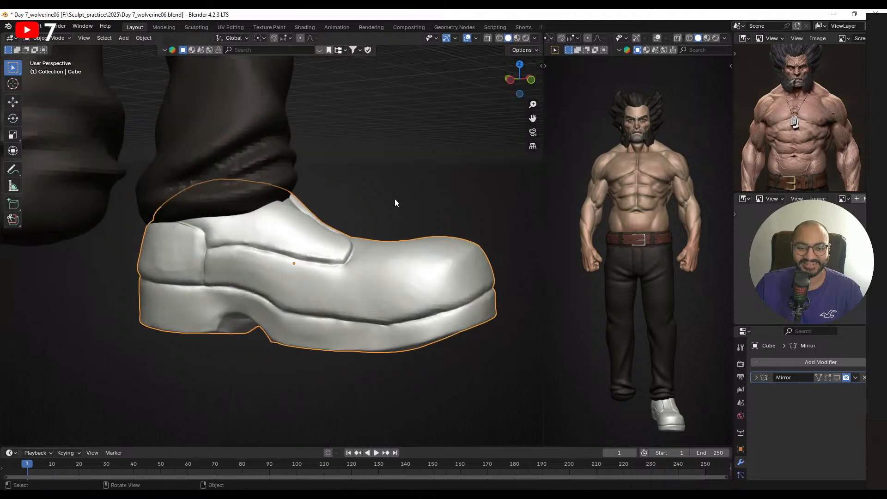
- Examine the boot's front and lace flaps with the boot deselected, and return it to Sculpt Mode
alt+drag(394, 203, 347, 264)
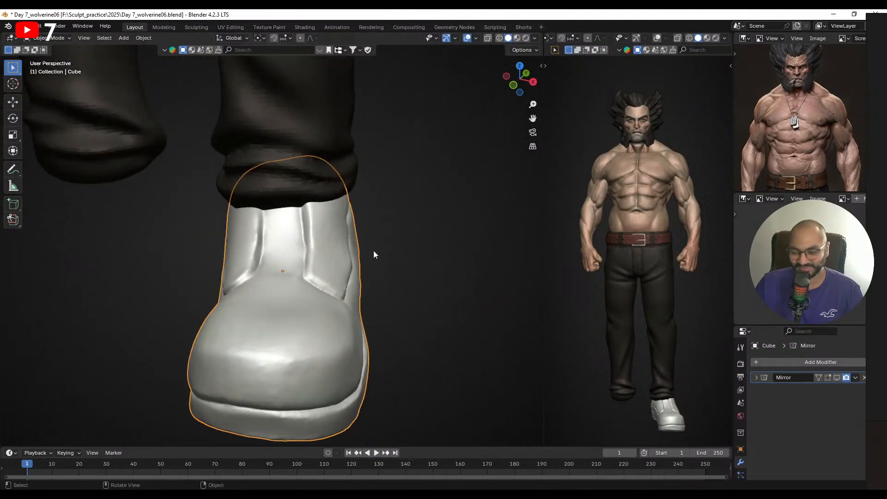
scroll(374, 255, up, 2)
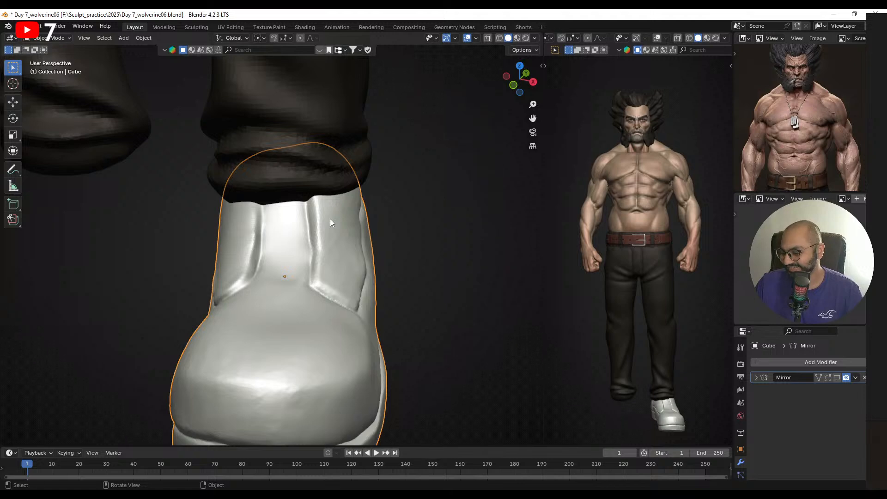
ctrl+alt+drag(400, 255, 364, 248)
click(402, 267)
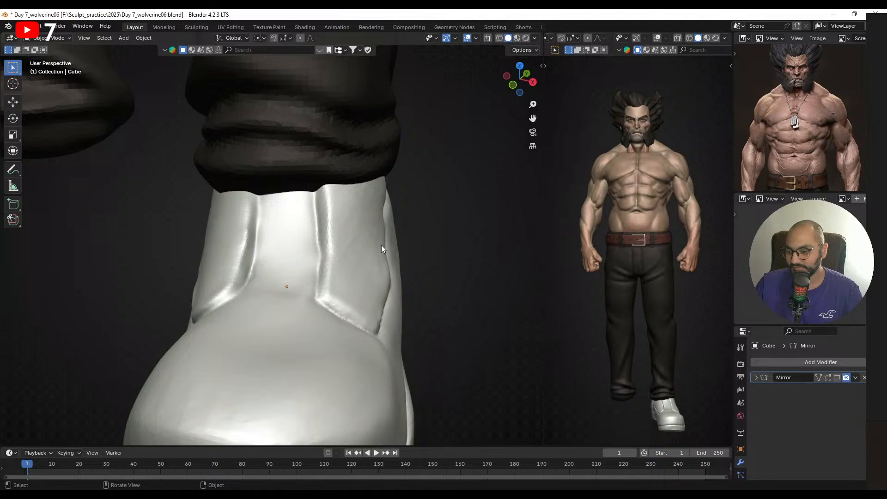
alt+drag(376, 243, 340, 236)
click(340, 236)
key(ctrl+Tab)
click(318, 285)
- Try to dent round eyelets into the outer lace flap with Draw Sharp, reducing the brush to 24 px
mouse_move(283, 273)
middle_down()
mouse_move(299, 259)
mouse_move(264, 287)
middle_up()
mouse_move(228, 293)
mouse_down()
mouse_move(213, 298)
mouse_move(247, 282)
mouse_up()
key(bracketleft)
mouse_move(247, 281)
middle_down()
mouse_move(291, 291)
mouse_move(353, 287)
mouse_move(288, 282)
middle_up()
key(bracketleft)
drag(266, 283, 265, 281)
key(ctrl+z)
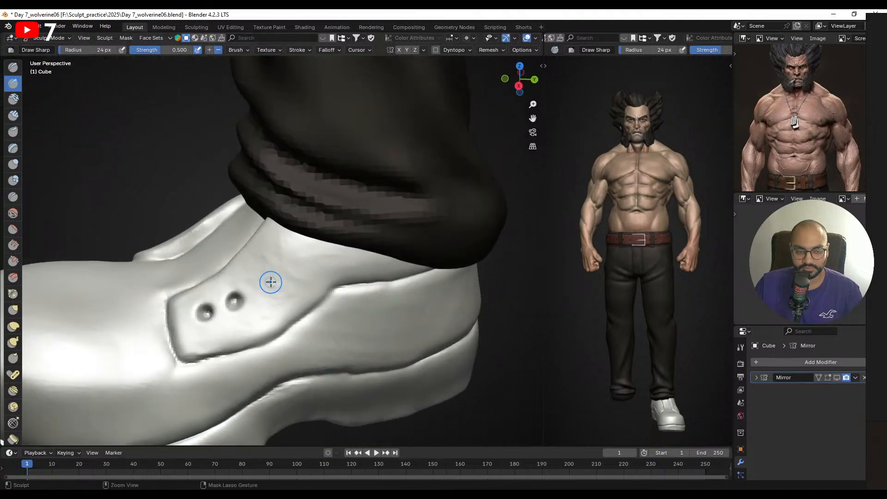
- Dent a row of four eyelets along the inner lace flap with Draw Sharp at 24 px and 20 px
mouse_move(267, 283)
middle_down()
mouse_move(330, 286)
mouse_move(303, 299)
middle_up()
drag(301, 298, 300, 297)
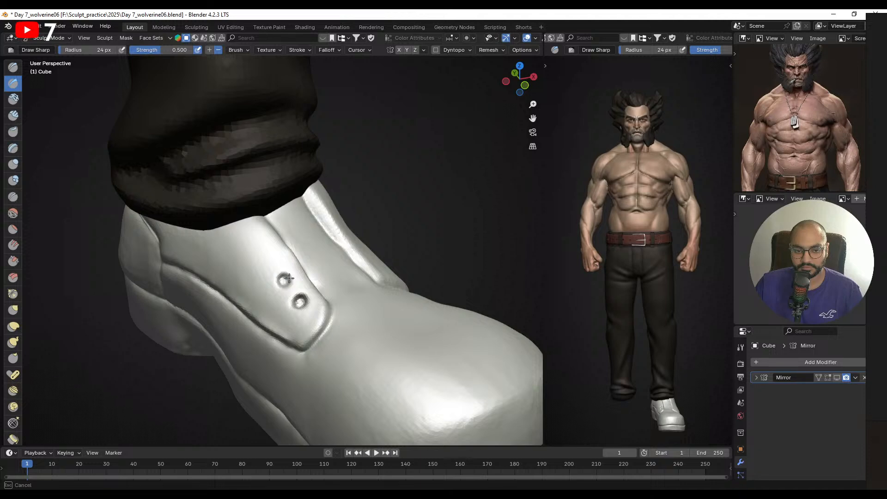
drag(270, 258, 271, 260)
middle_drag(271, 260, 276, 275)
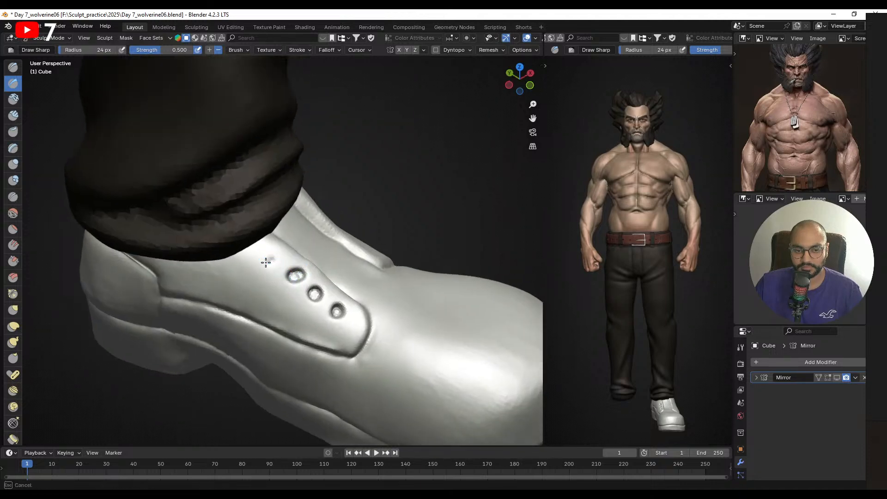
key(bracketleft)
drag(294, 272, 296, 275)
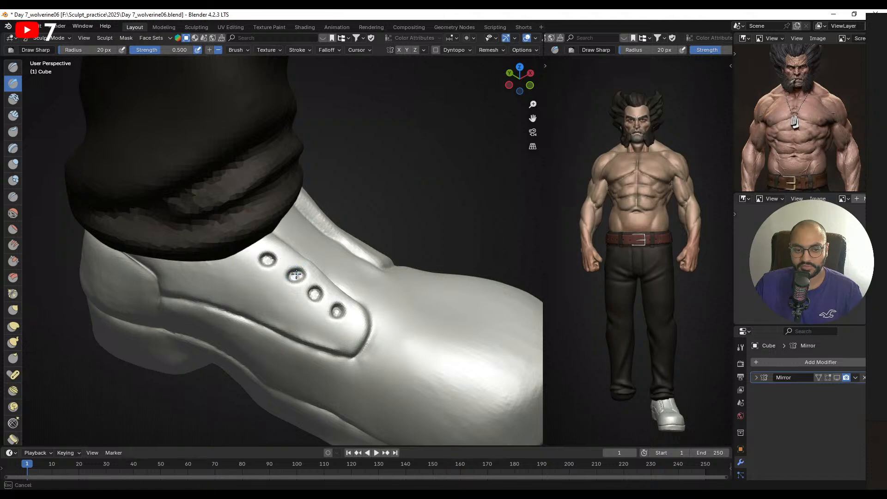
middle_drag(313, 296, 311, 295)
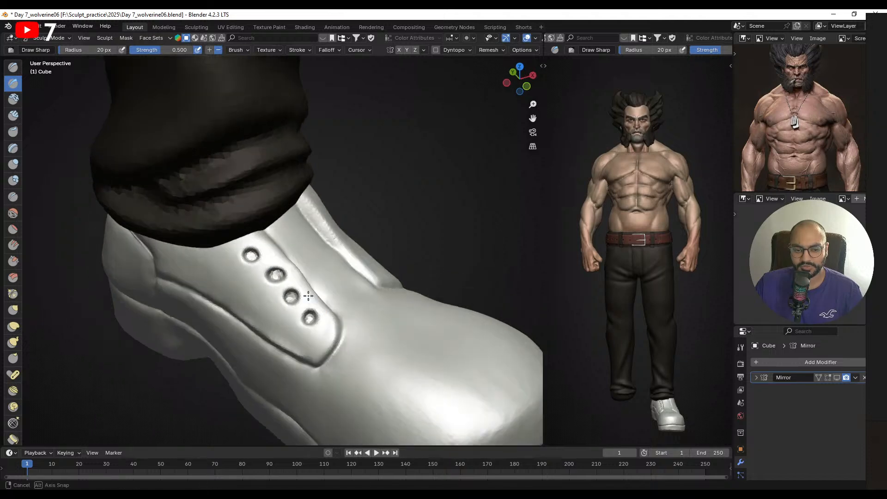
drag(309, 317, 328, 304)
- Dent a matching row of four eyelets along the outer lace flap with Draw Sharp at 28 px and 26 px
mouse_move(327, 304)
middle_down()
mouse_move(209, 297)
mouse_move(307, 311)
middle_up()
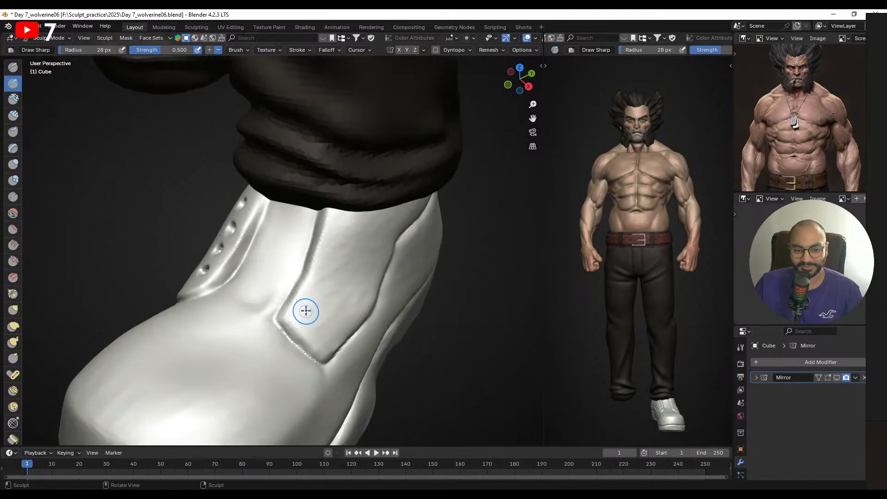
drag(306, 311, 307, 309)
drag(306, 309, 306, 310)
middle_drag(308, 310, 296, 309)
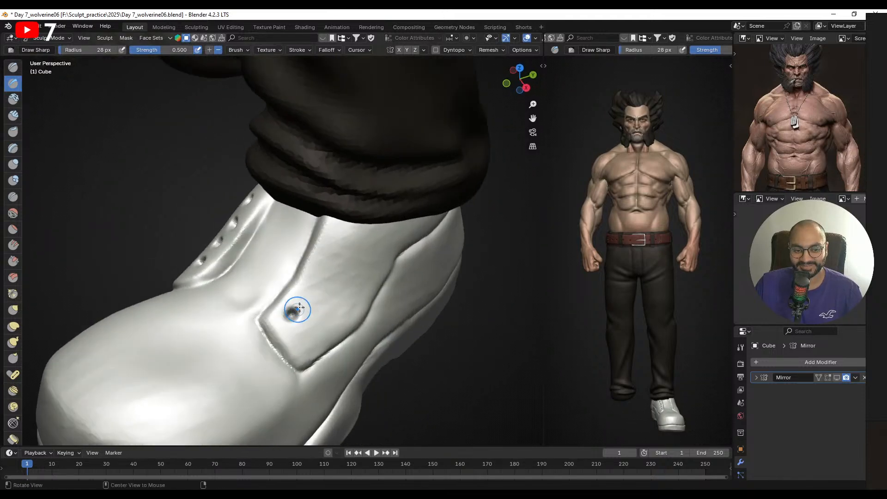
mouse_move(309, 295)
mouse_down()
mouse_move(328, 272)
mouse_move(314, 292)
mouse_up()
key(bracketleft)
middle_drag(311, 295, 329, 260)
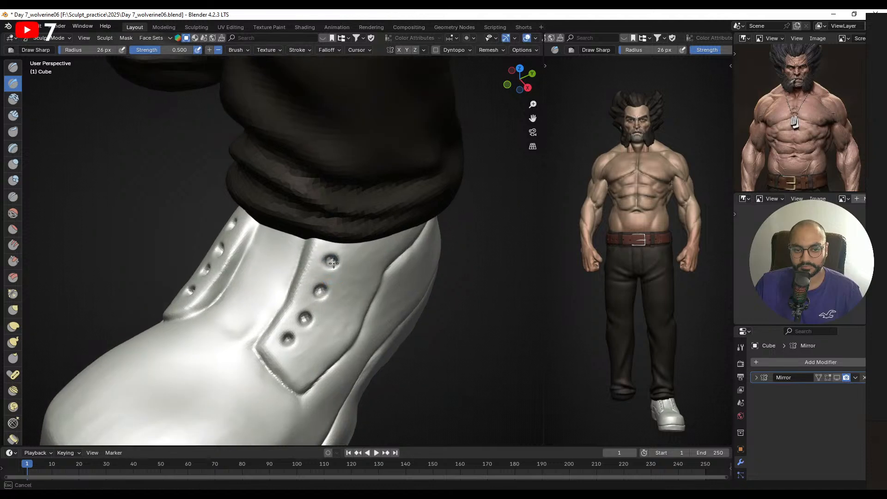
- Inspect both eyelet rows from the front in Object Mode with the boot deselected, and resume sculpting it
ctrl+middle_drag(332, 241, 329, 268)
mouse_move(329, 268)
middle_down()
mouse_move(361, 254)
mouse_move(338, 242)
mouse_move(317, 264)
mouse_move(365, 259)
middle_up()
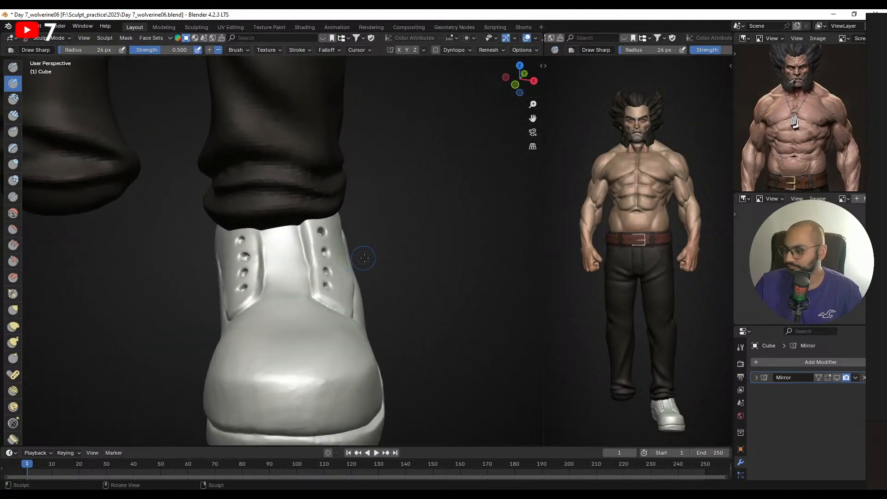
key(ctrl+Tab)
click(277, 259)
click(410, 251)
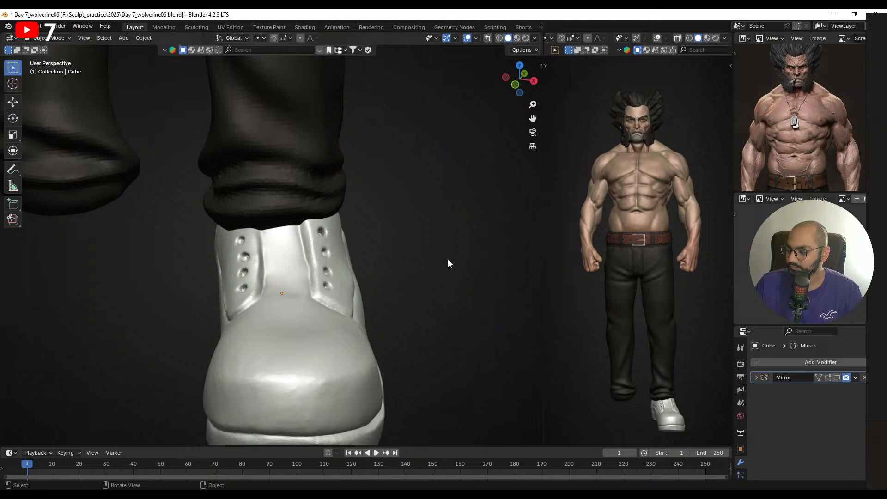
mouse_move(341, 292)
middle_down()
mouse_move(373, 272)
mouse_move(367, 285)
mouse_move(340, 249)
mouse_move(341, 271)
mouse_move(285, 270)
mouse_move(360, 297)
mouse_move(331, 268)
middle_up()
key(ctrl+Tab)
click(293, 339)
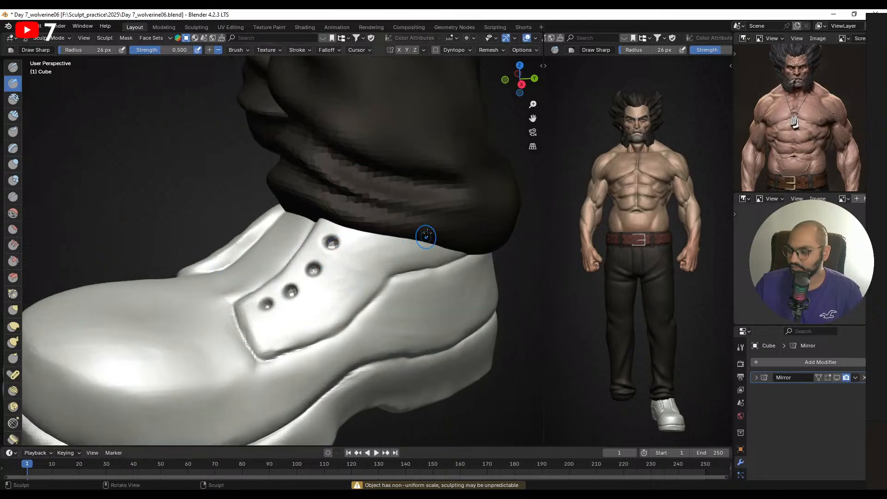
- Deepen the outer lace flap's eyelets with Draw Sharp at 22 px
mouse_move(354, 293)
alt+mouse_down()
mouse_move(336, 310)
mouse_move(362, 307)
alt+mouse_up()
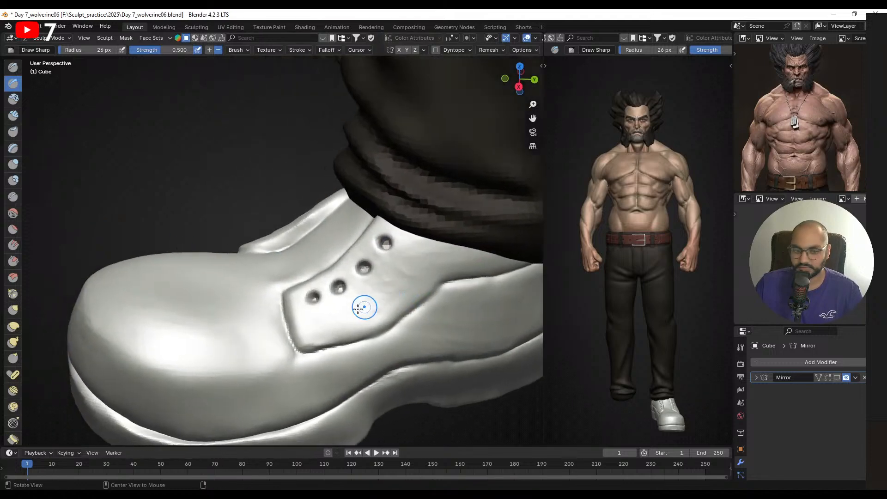
mouse_move(309, 296)
alt+mouse_down()
mouse_move(287, 314)
mouse_move(299, 317)
alt+mouse_up()
key(f)
click(297, 313)
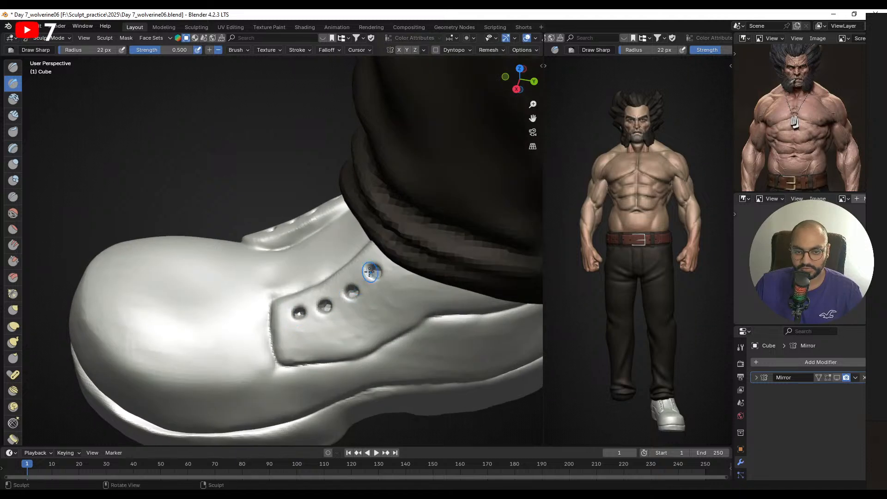
- Refine the inner lace flap's eyelets with Draw Sharp, enlarging the brush to 37 px
mouse_move(311, 274)
alt+mouse_down()
mouse_move(355, 279)
mouse_move(310, 266)
mouse_move(313, 278)
alt+mouse_up()
key(f)
click(305, 259)
click(305, 259)
click(303, 254)
mouse_move(301, 237)
alt+shift+mouse_down()
mouse_move(307, 261)
mouse_move(334, 257)
alt+shift+mouse_up()
key(f)
click(300, 253)
key(f)
click(279, 232)
click(279, 231)
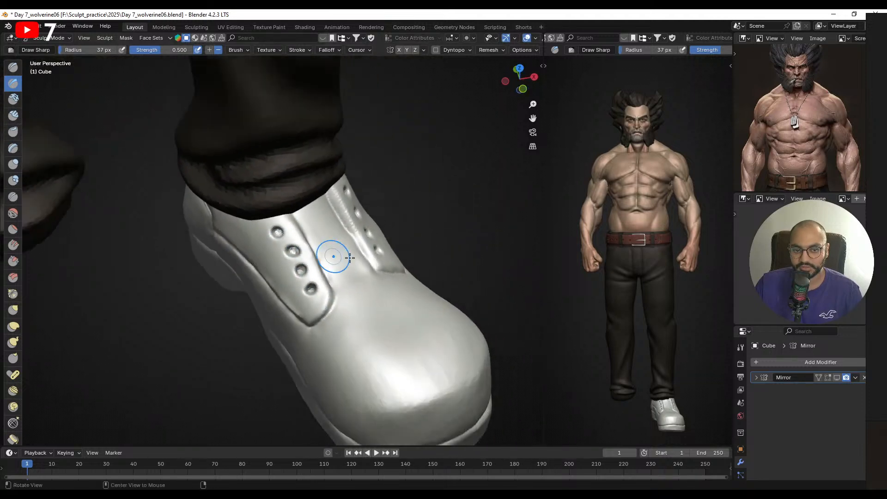
- Switch to Object Mode and add a UV Sphere as the base for a shoelace
mouse_move(372, 279)
alt+mouse_down()
mouse_move(341, 266)
mouse_move(338, 252)
mouse_move(388, 239)
alt+mouse_up()
key(ctrl+Tab)
click(287, 250)
key(shift+a)
mouse_move(395, 244)
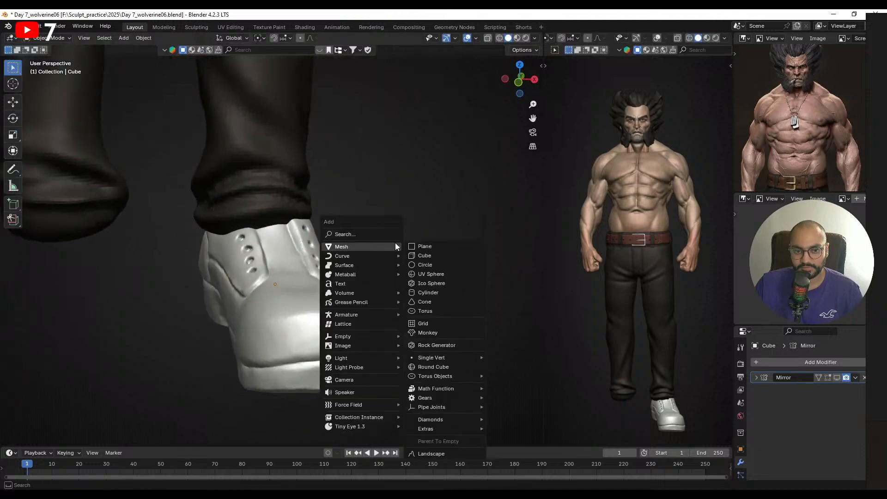
click(445, 276)
- Move the sphere down from the head to just in front of the boot
scroll(315, 267, down, 6)
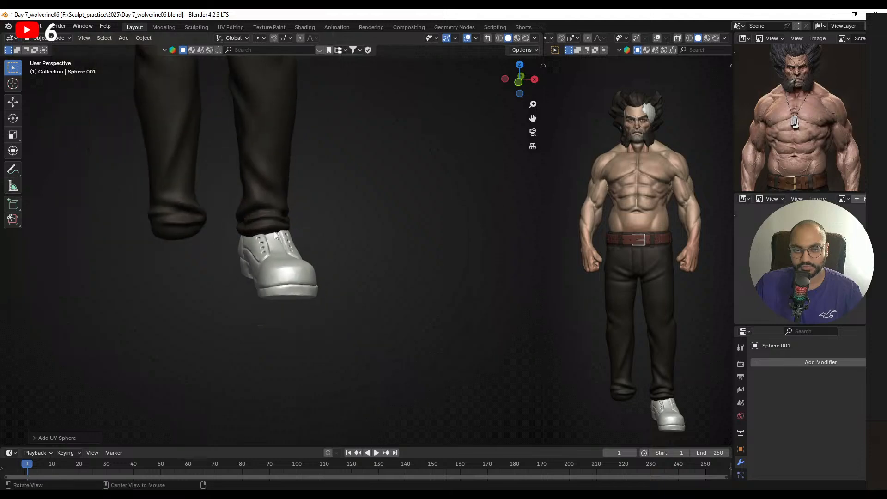
key(g)
click(332, 342)
scroll(323, 310, down, 8)
key(g)
click(336, 372)
scroll(307, 222, up, 5)
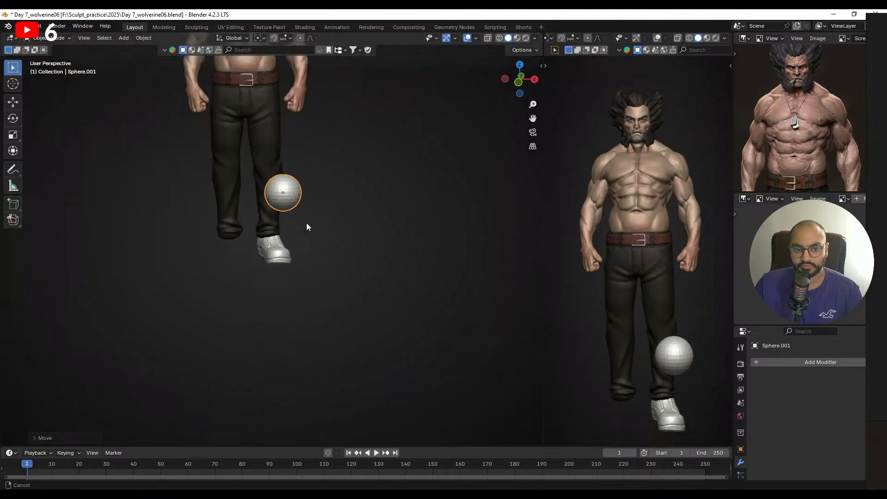
key(g)
click(329, 291)
middle_drag(329, 290, 421, 278)
key(g)
click(363, 280)
middle_drag(363, 280, 298, 292)
scroll(397, 254, up, 3)
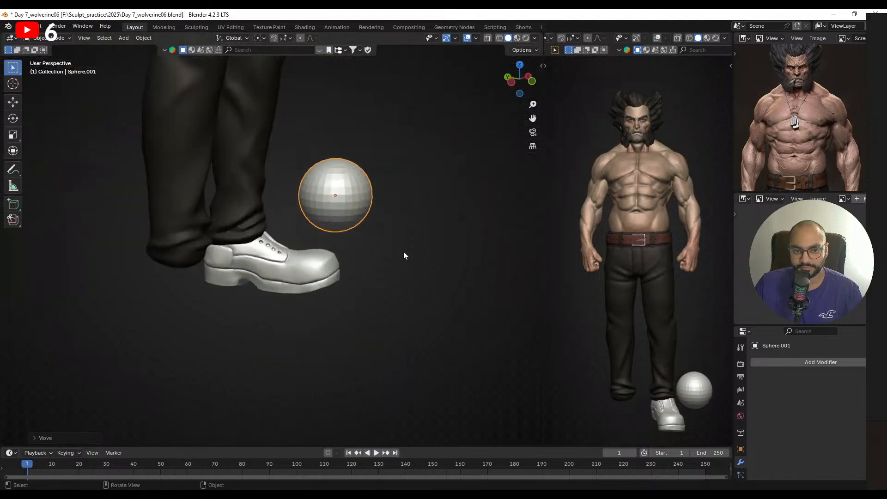
- Shrink the sphere to a small ball and bring it above the boot's tongue
middle_drag(437, 257, 396, 268)
key(g)
click(349, 269)
key(s)
click(287, 267)
scroll(308, 248, up, 2)
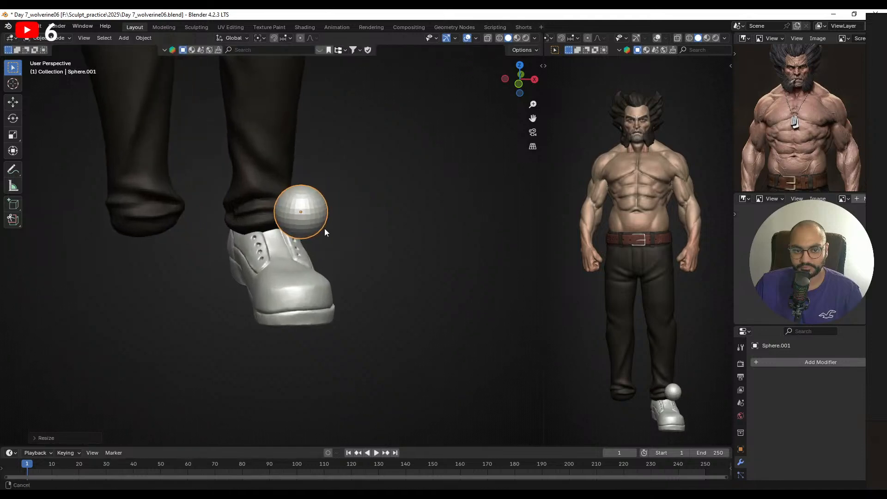
key(s)
click(323, 249)
key(g)
click(298, 281)
scroll(323, 277, up, 2)
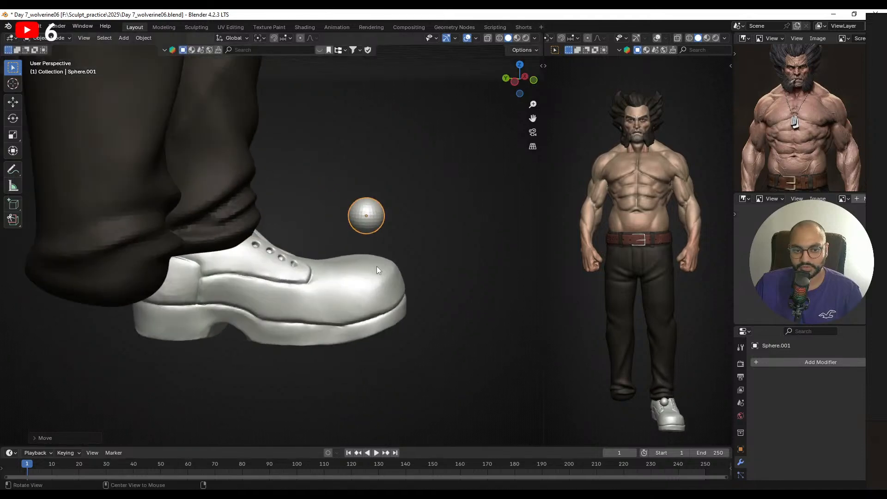
- Position the sphere in front of the inner lace flap and stretch it along X into a long ellipsoid
key(g)
click(305, 280)
middle_drag(346, 257, 309, 268)
key(g)
click(366, 260)
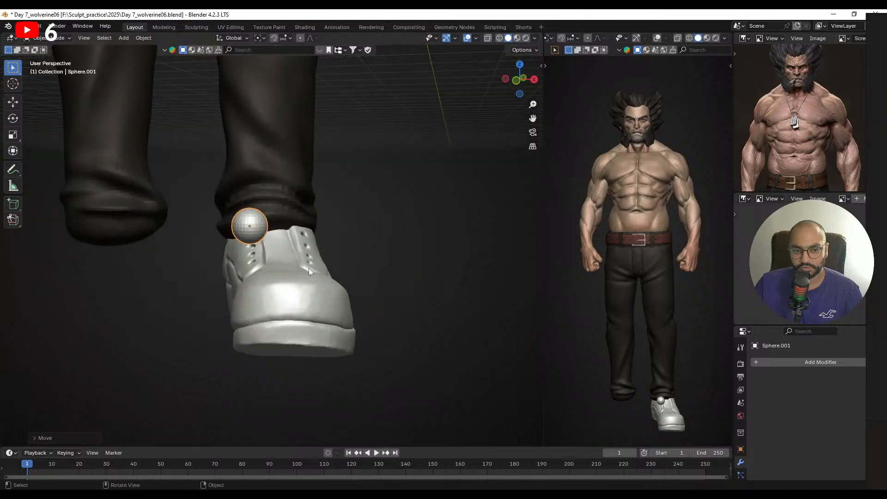
key(s)
key(x)
click(388, 231)
scroll(388, 231, up, 1)
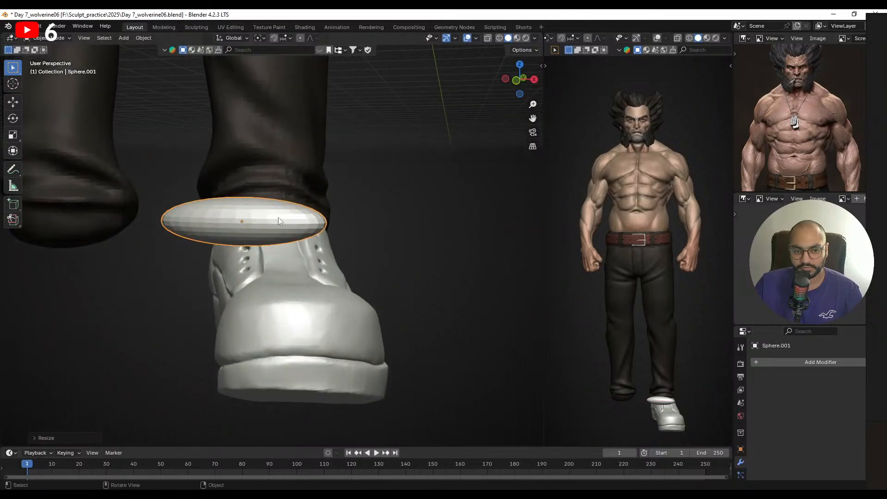
- Apply the stretched sphere's transforms and check it in Sculpt Mode
key(ctrl+Tab)
mouse_move(295, 235)
middle_down()
mouse_move(293, 262)
mouse_move(283, 255)
mouse_move(288, 271)
middle_up()
key(ctrl+Tab)
key(ctrl+a)
click(221, 249)
key(ctrl+Tab)
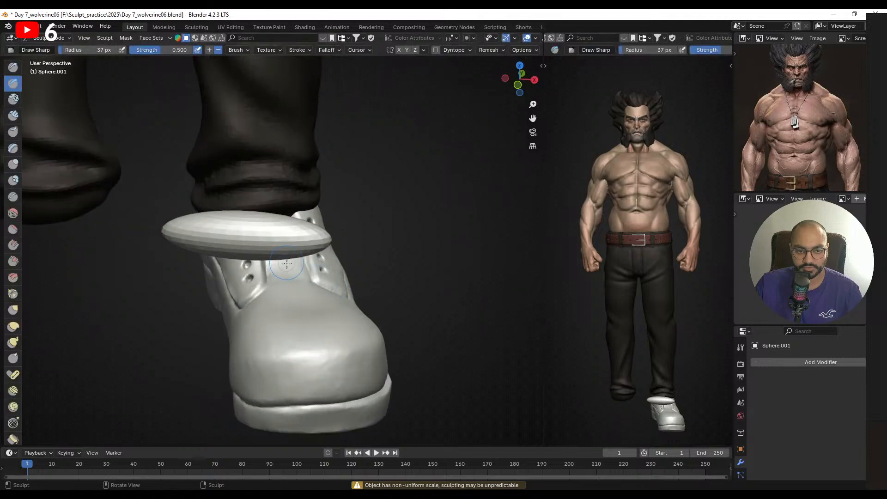
- Return to Object Mode and set the ellipsoid's origin to its own centre
key(ctrl+Tab)
key(s)
click(277, 252)
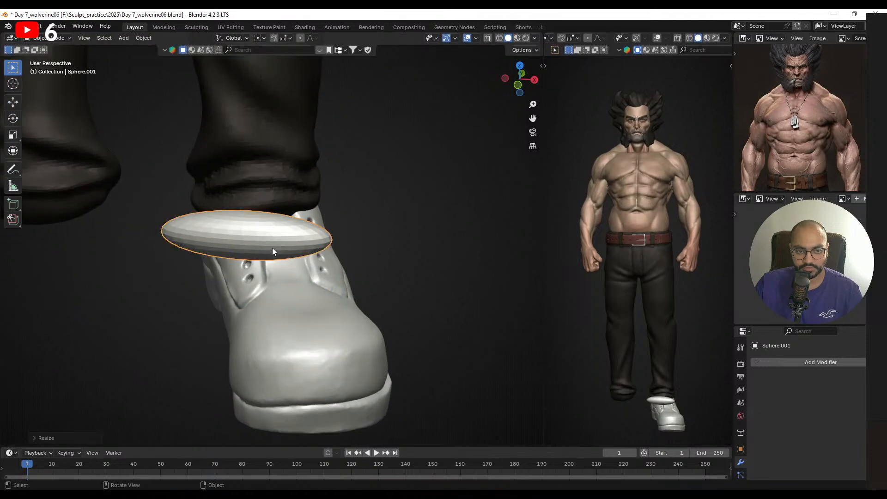
click(147, 38)
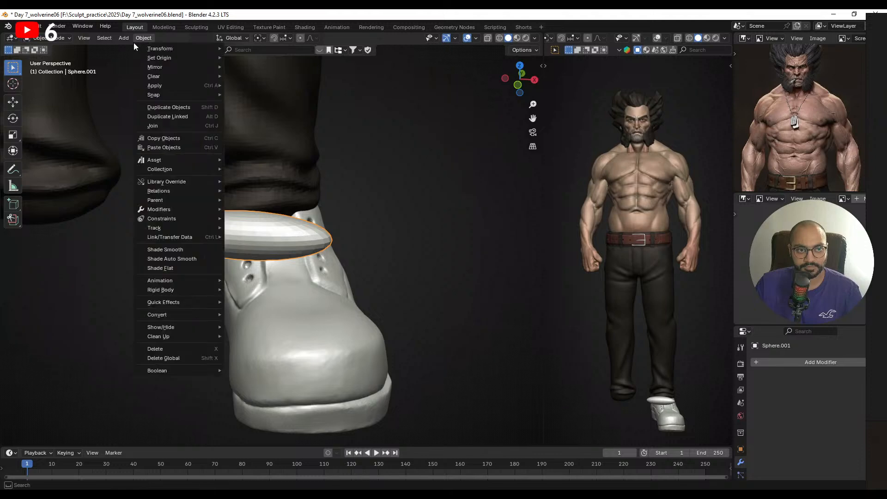
mouse_move(207, 59)
click(274, 87)
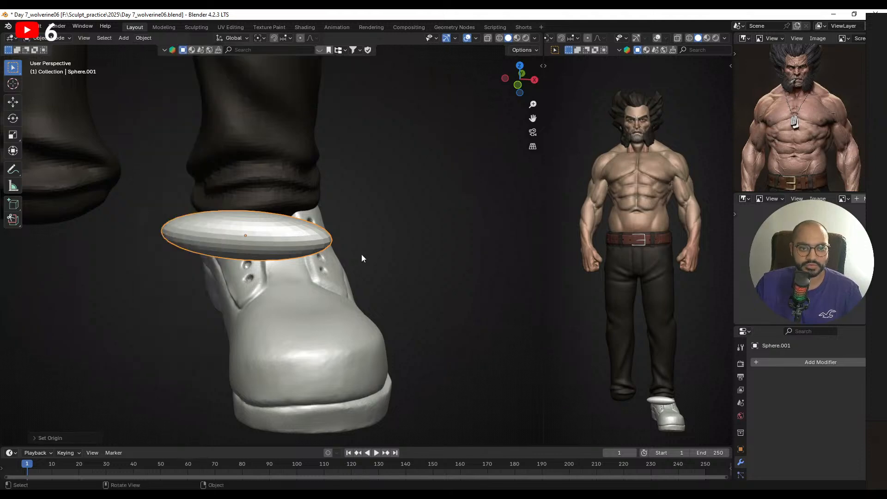
- Shrink the ellipsoid to lace size and place it on the tongue between the two eyelet rows
key(s)
click(273, 250)
scroll(273, 249, up, 3)
middle_drag(306, 241, 278, 250)
key(g)
click(357, 283)
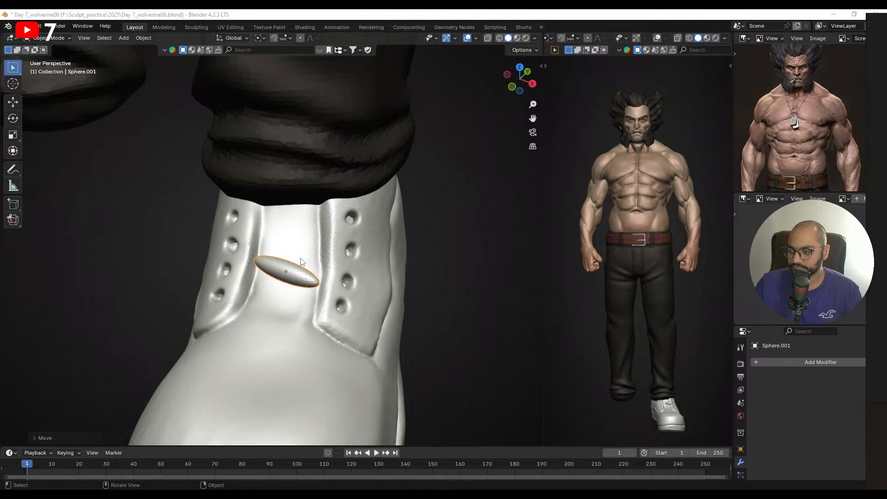
- Resize the ellipsoid, reposition it on the tongue between the eyelet rows, and enter Sculpt Mode on it
middle_drag(306, 261, 356, 216)
key(s)
click(344, 216)
key(g)
click(313, 259)
mouse_move(313, 259)
middle_down()
mouse_move(285, 278)
mouse_move(303, 268)
mouse_move(312, 238)
middle_up()
key(ctrl+Tab)
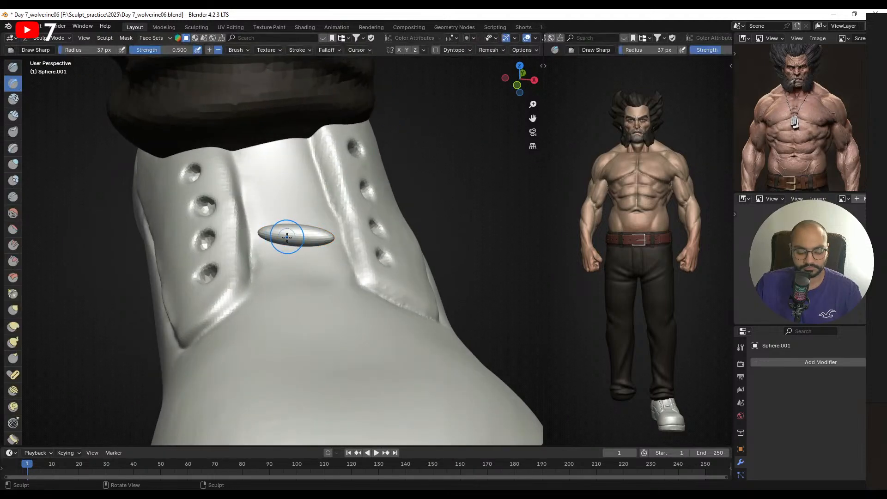
- Adjust the lace's voxel size and voxel-remesh it
key(r)
click(273, 238)
key(ctrl+r)
middle_drag(276, 237, 281, 233)
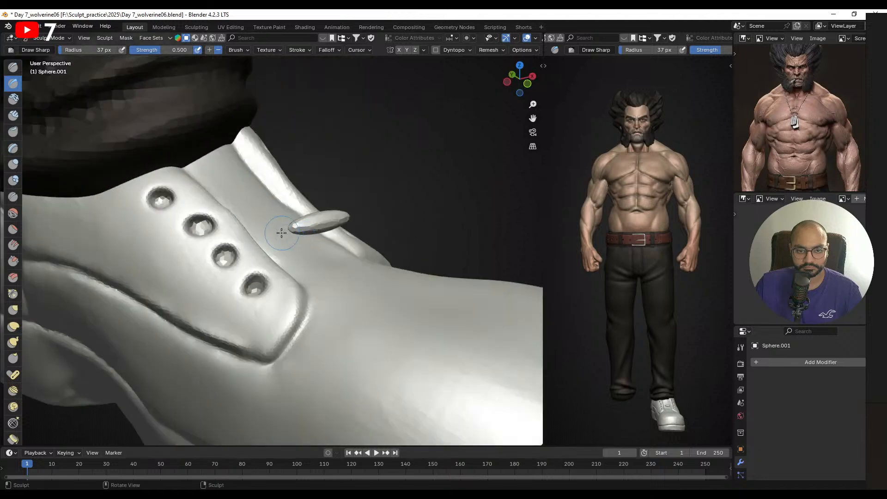
- Pull one end of the lace over the flap and into the third eyelet from the top with the Grab brush
key(g)
mouse_move(300, 228)
mouse_down()
mouse_move(233, 247)
mouse_move(242, 251)
mouse_up()
middle_drag(249, 251, 237, 241)
key(f)
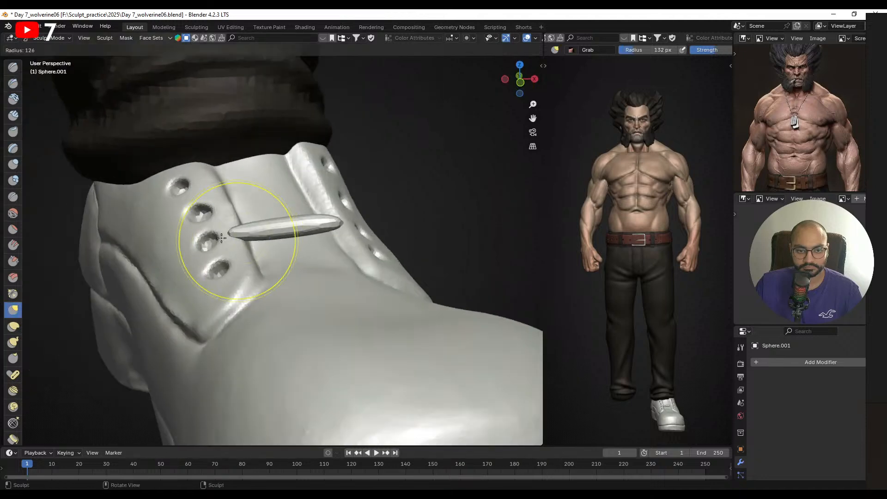
click(202, 238)
mouse_move(229, 236)
mouse_down()
mouse_move(187, 252)
mouse_move(203, 268)
mouse_move(215, 228)
mouse_move(272, 214)
mouse_up()
- Stretch the lace's free end diagonally down across the tongue toward the opposite flap with the Grab brush at 125 px
middle_drag(318, 234, 290, 241)
key(f)
click(308, 240)
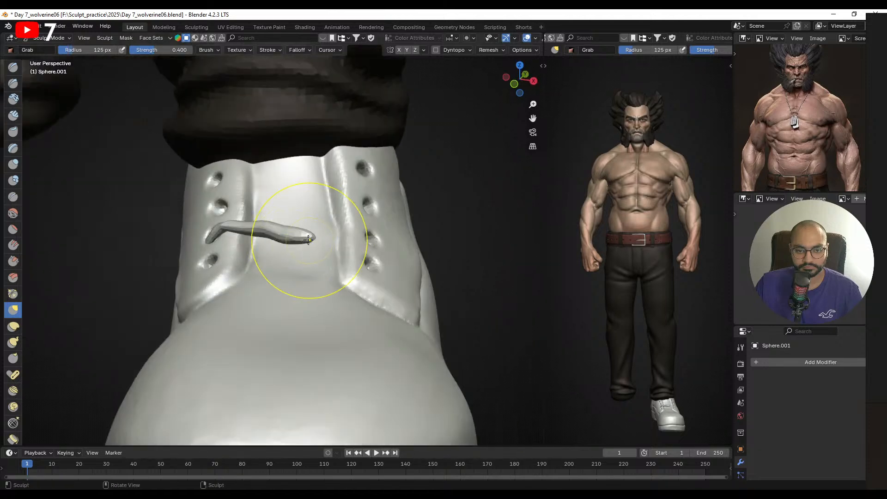
drag(309, 240, 329, 246)
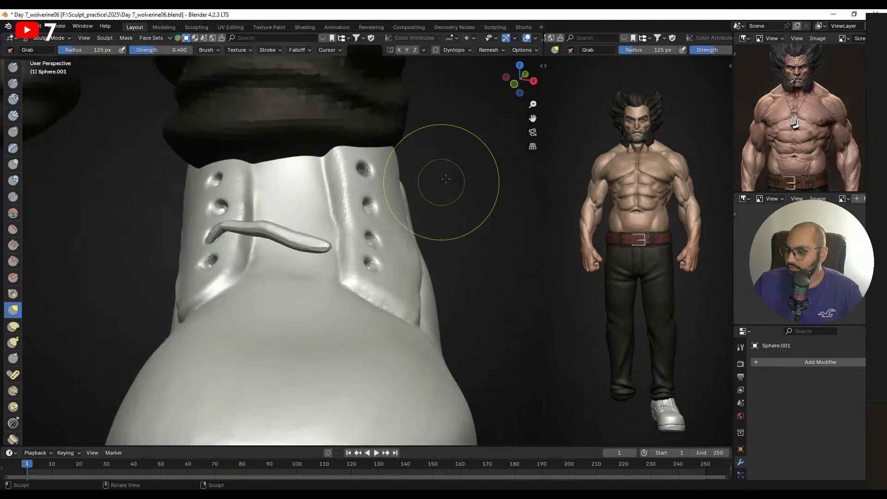
- Leave the lace and switch sculpting to the boot mesh
mouse_move(433, 223)
ctrl+alt+mouse_down()
mouse_move(374, 204)
mouse_move(367, 220)
mouse_move(386, 214)
mouse_move(314, 222)
mouse_move(290, 207)
ctrl+alt+mouse_up()
key(ctrl+Tab)
click(290, 208)
key(ctrl+Tab)
click(277, 265)
alt+drag(277, 247, 282, 266)
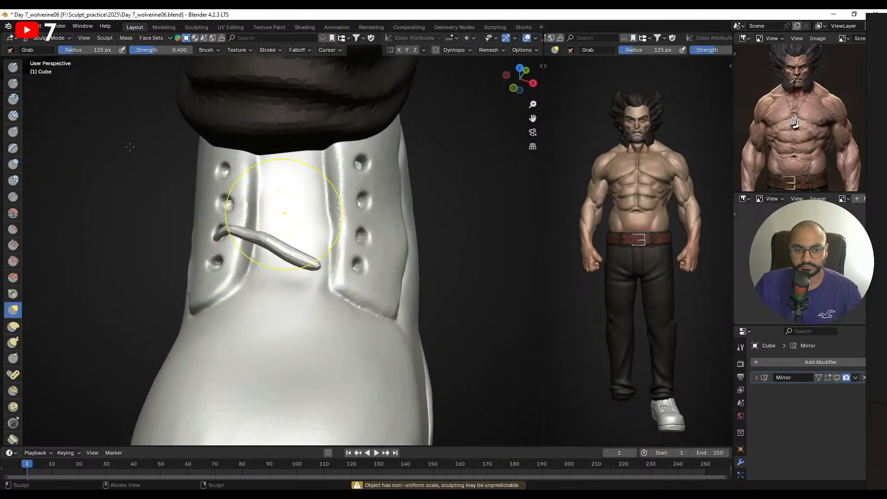
- Carve a sharp crease with Draw Sharp where the tongue meets the flap that holds the lace
click(13, 84)
alt+drag(300, 208, 254, 212)
key(f)
click(283, 204)
alt+drag(300, 194, 260, 228)
key(f)
click(318, 189)
mouse_move(302, 173)
mouse_down()
mouse_move(272, 224)
mouse_move(206, 271)
mouse_up()
- Deepen the lower part of that crease down to the flap's bottom corner, using a smaller Draw Sharp radius
key(f)
click(238, 241)
alt+drag(221, 258, 244, 261)
drag(247, 253, 204, 281)
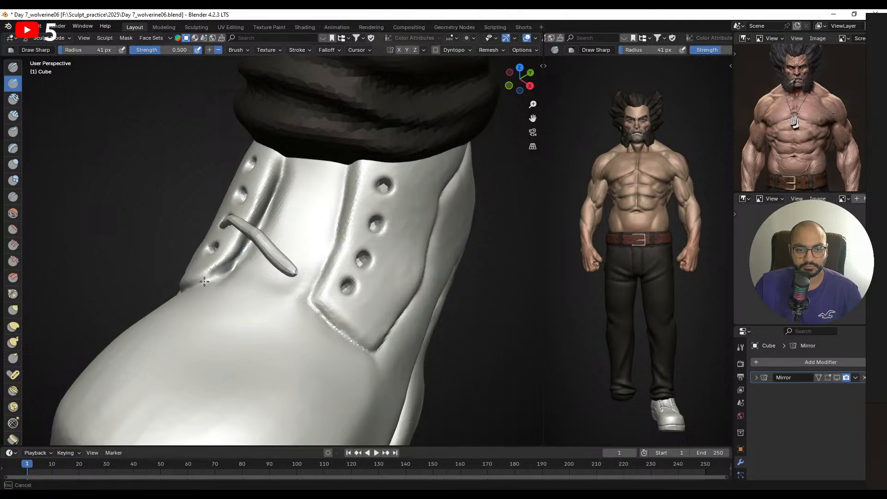
drag(247, 258, 229, 271)
mouse_move(262, 245)
alt+mouse_down()
mouse_move(291, 234)
mouse_move(247, 230)
mouse_move(234, 255)
alt+mouse_up()
alt+drag(244, 240, 311, 223)
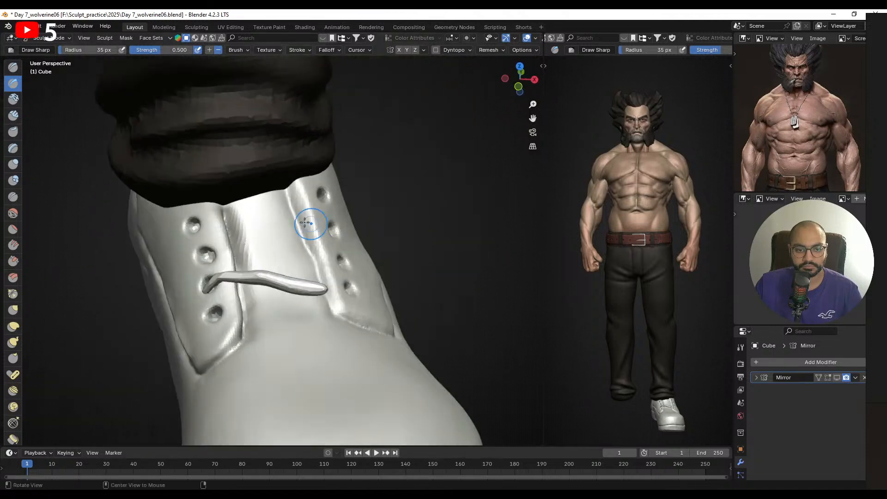
- Carve a matching crease between the tongue and the opposite flap with Draw Sharp at 37 px
drag(283, 198, 297, 235)
key(f)
mouse_move(281, 221)
alt+mouse_down()
mouse_move(308, 220)
mouse_move(299, 243)
mouse_move(336, 231)
alt+mouse_up()
click(309, 220)
drag(279, 195, 318, 253)
mouse_move(333, 260)
alt+mouse_down()
mouse_move(309, 263)
mouse_move(342, 297)
mouse_move(300, 261)
mouse_move(329, 309)
alt+mouse_up()
alt+drag(298, 268, 324, 265)
mouse_move(293, 238)
mouse_down()
mouse_move(325, 272)
mouse_move(325, 264)
mouse_up()
drag(283, 209, 289, 222)
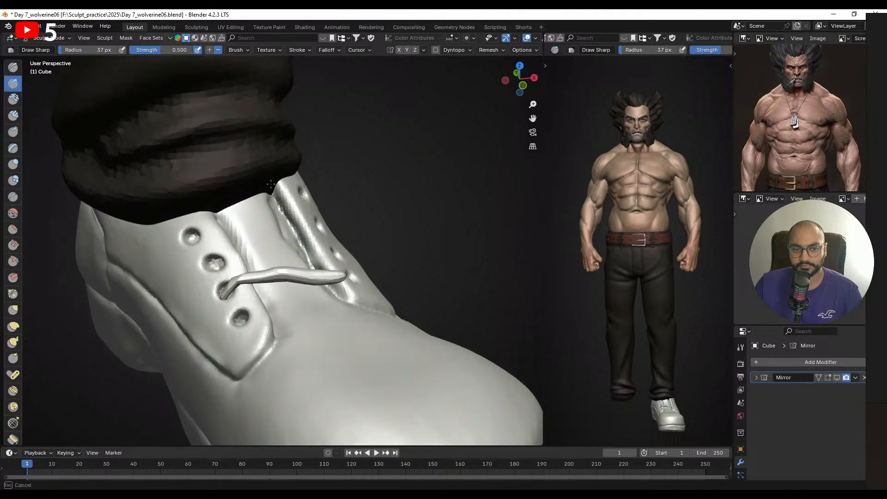
- Extend the opposite flap's crease down past the lace's free end, and enlarge the Draw Sharp radius to 66 px
alt+drag(320, 257, 342, 252)
drag(298, 247, 338, 289)
mouse_move(341, 280)
alt+mouse_down()
mouse_move(310, 290)
mouse_move(341, 288)
alt+mouse_up()
middle_drag(342, 311, 345, 312)
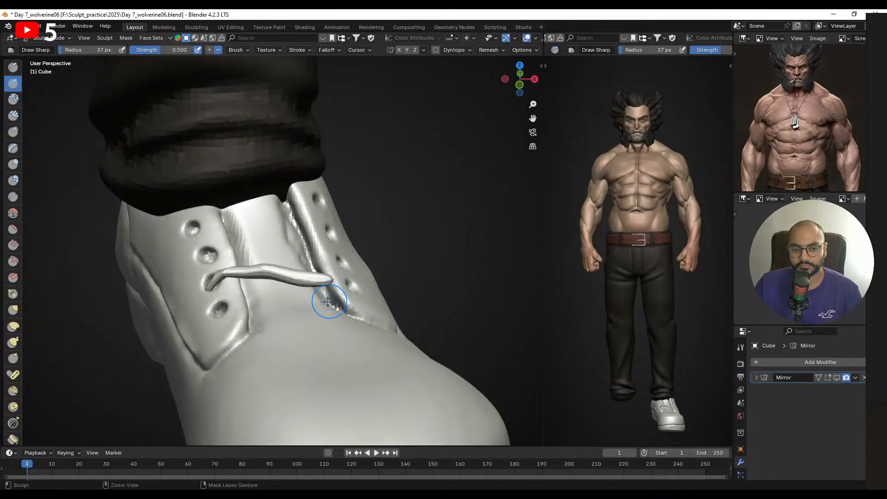
middle_drag(328, 305, 320, 274)
mouse_move(263, 255)
middle_down()
mouse_move(250, 257)
mouse_move(279, 231)
mouse_move(263, 234)
middle_up()
key(f)
click(248, 218)
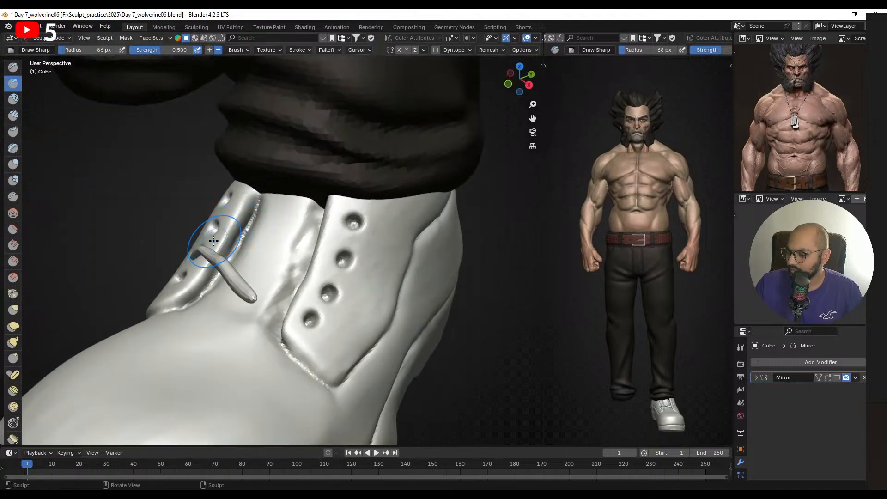
- Layer lengthwise Clay Strips strokes over the tongue between the two flaps at 0.600 strength, undoing an unwanted stroke
click(13, 115)
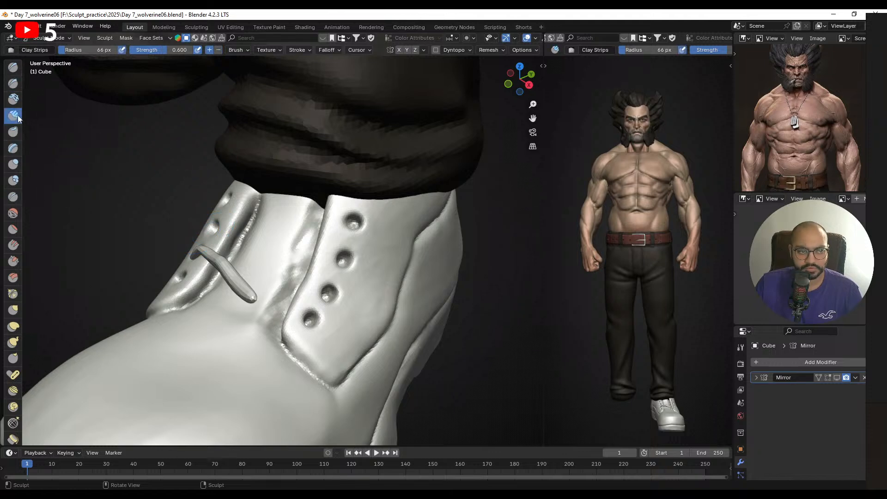
mouse_move(47, 142)
middle_down()
mouse_move(261, 262)
mouse_move(268, 287)
middle_up()
key(f)
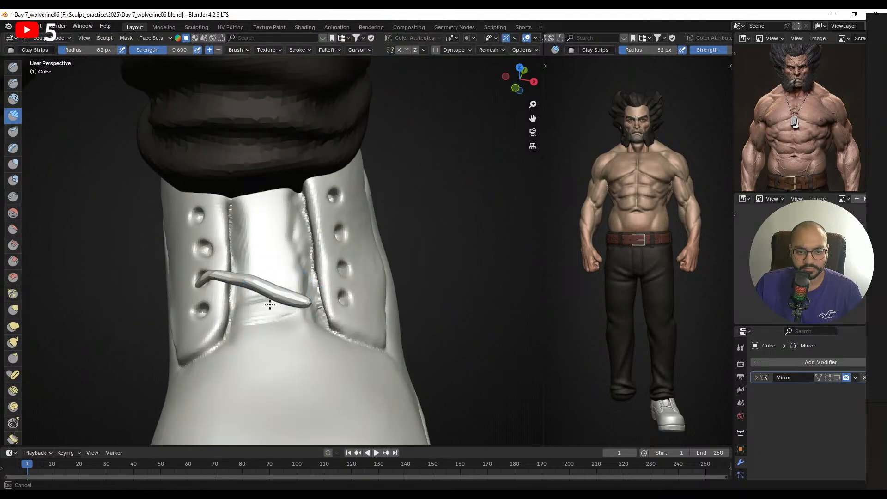
mouse_move(290, 259)
middle_down()
mouse_move(278, 249)
mouse_move(270, 299)
mouse_move(265, 247)
middle_up()
key(ctrl+z)
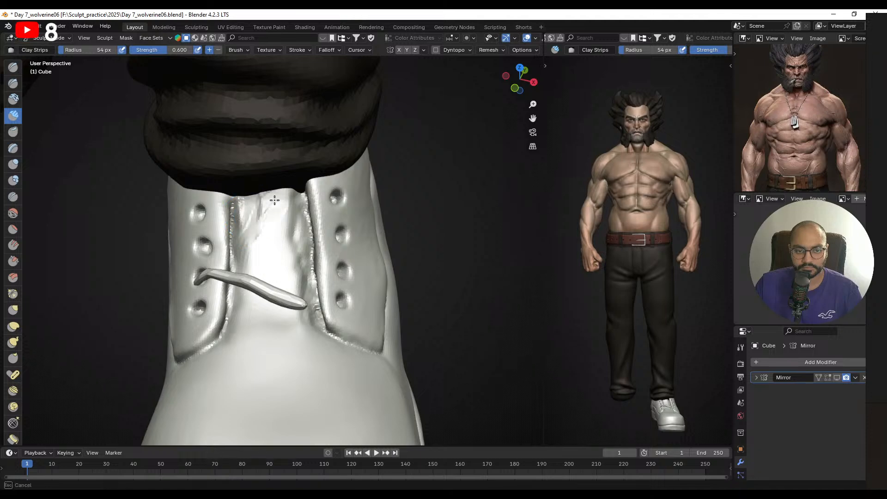
drag(269, 188, 249, 214)
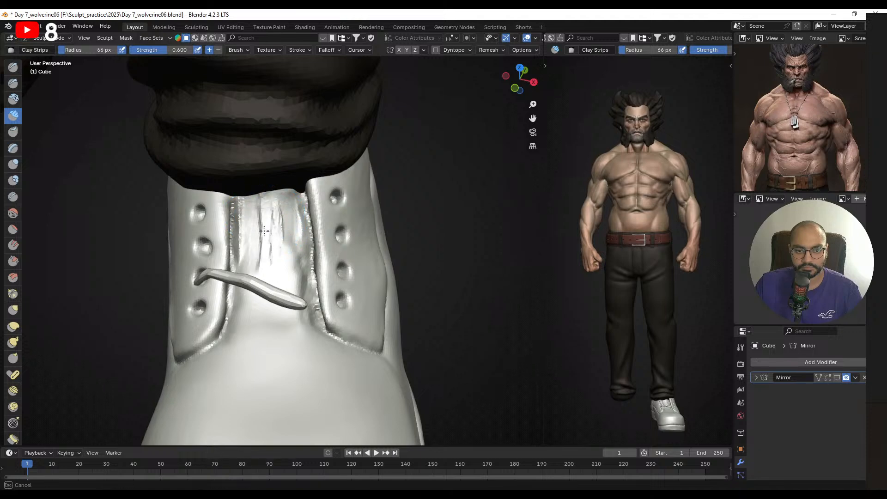
mouse_move(289, 280)
middle_down()
mouse_move(282, 305)
mouse_move(257, 299)
mouse_move(248, 208)
mouse_move(276, 221)
mouse_move(287, 327)
mouse_move(307, 313)
mouse_move(293, 289)
mouse_move(304, 286)
mouse_move(284, 283)
mouse_move(279, 270)
middle_up()
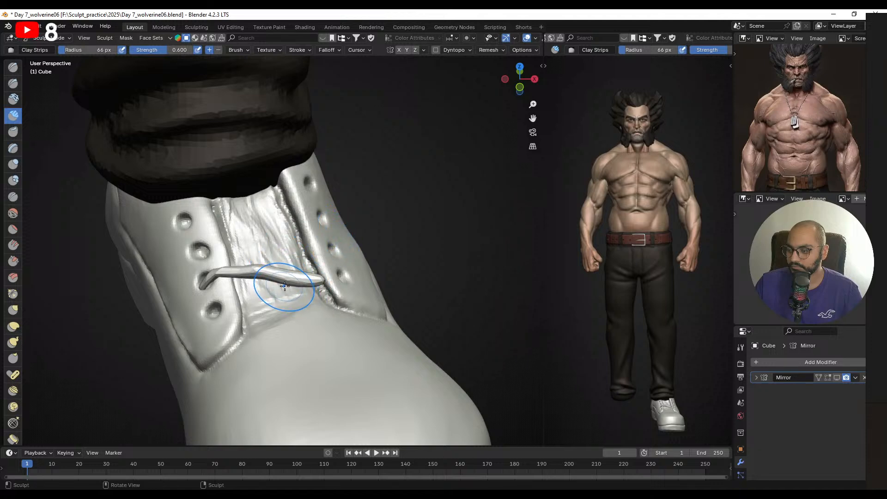
- Build up the boot's tongue with Clay Strips strokes at 58 px, then reduce the brush radius to 33 px
mouse_move(284, 285)
middle_down()
mouse_move(282, 294)
mouse_move(275, 207)
middle_up()
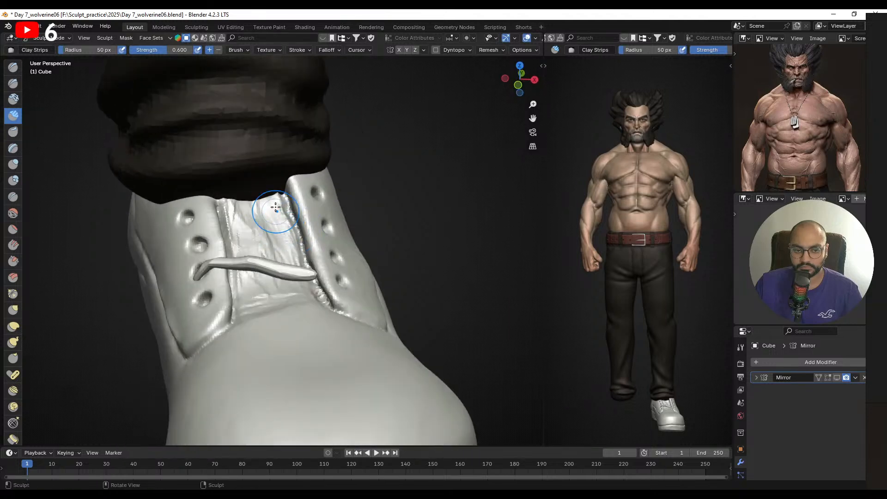
mouse_move(307, 244)
middle_down()
mouse_move(273, 215)
mouse_move(304, 306)
mouse_move(285, 305)
middle_up()
key(f)
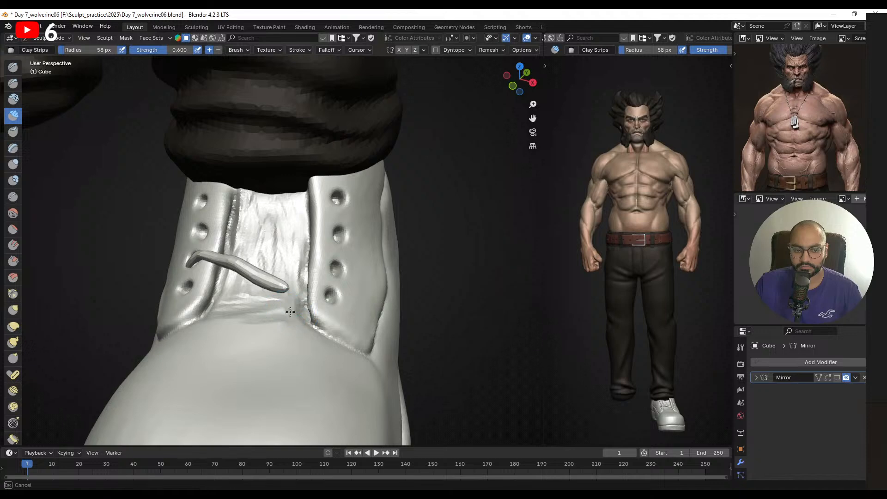
click(233, 311)
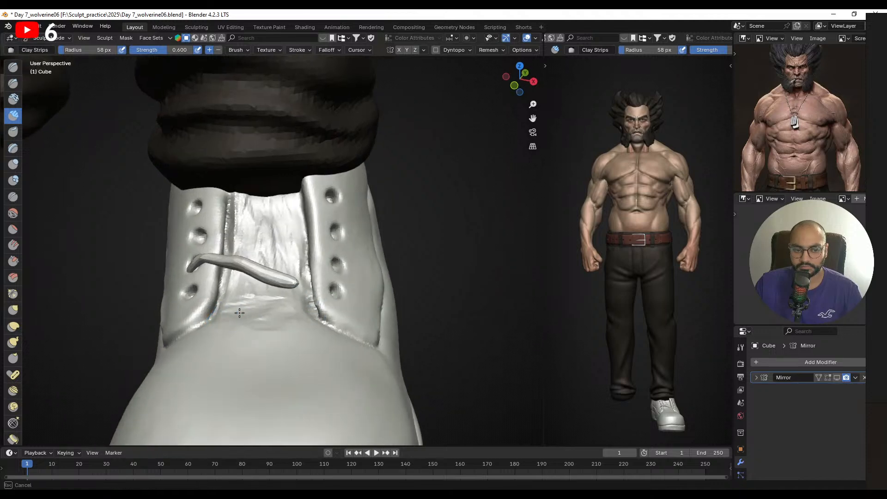
mouse_move(237, 316)
middle_down()
mouse_move(256, 247)
mouse_move(249, 217)
middle_up()
key(f)
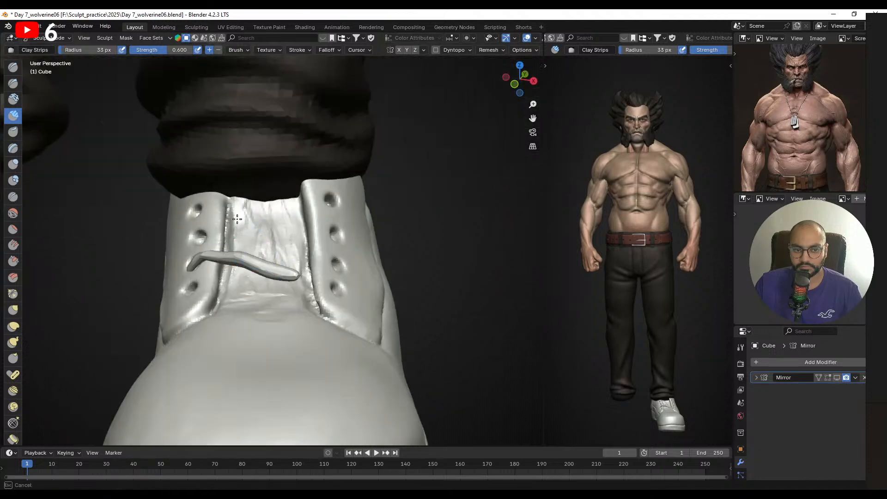
- Smooth the rough surface of the tongue around the lace, enlarging the brush radius to 53 px
shift+drag(257, 230, 271, 250)
key(f)
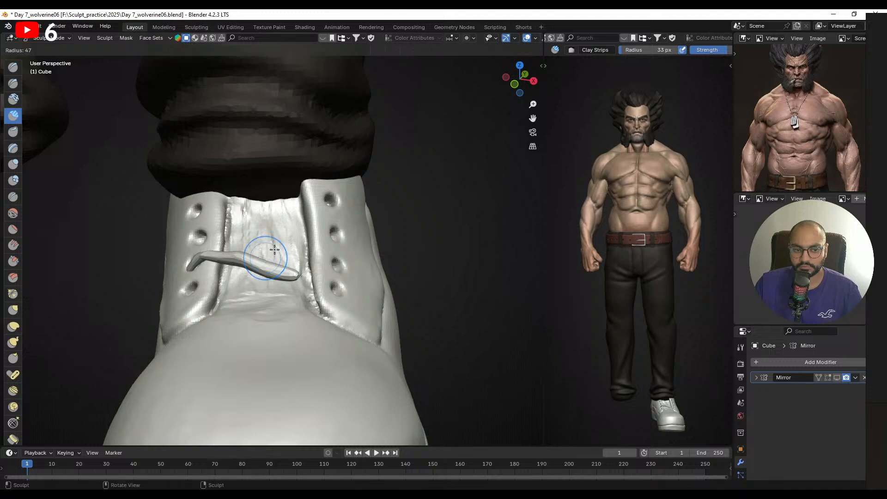
click(276, 251)
shift+drag(253, 221, 252, 218)
click(283, 207)
middle_drag(283, 207, 285, 248)
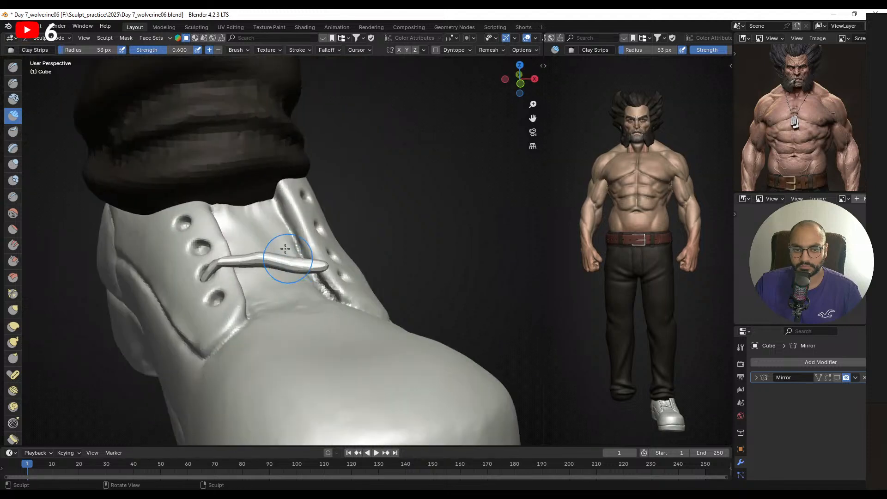
- Refine the crease where the tongue meets the outer eyelet flap using a 47 px Clay Strips brush
middle_drag(286, 321, 281, 210)
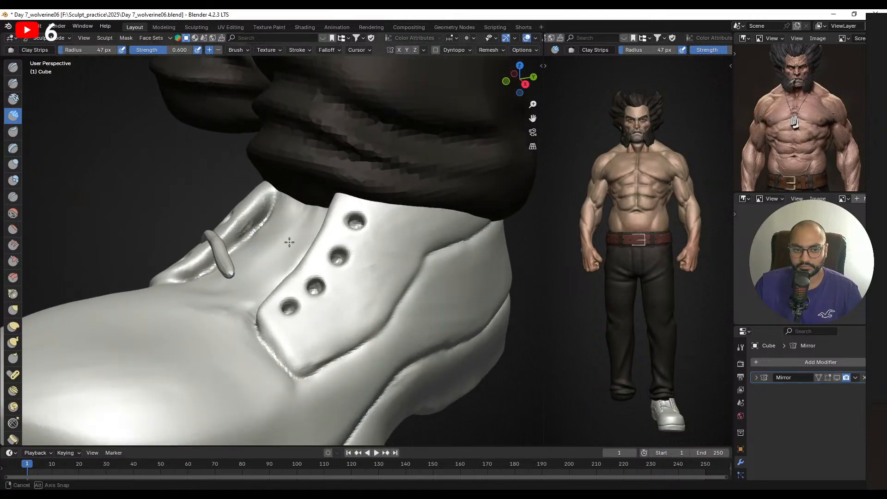
middle_drag(289, 242, 291, 261)
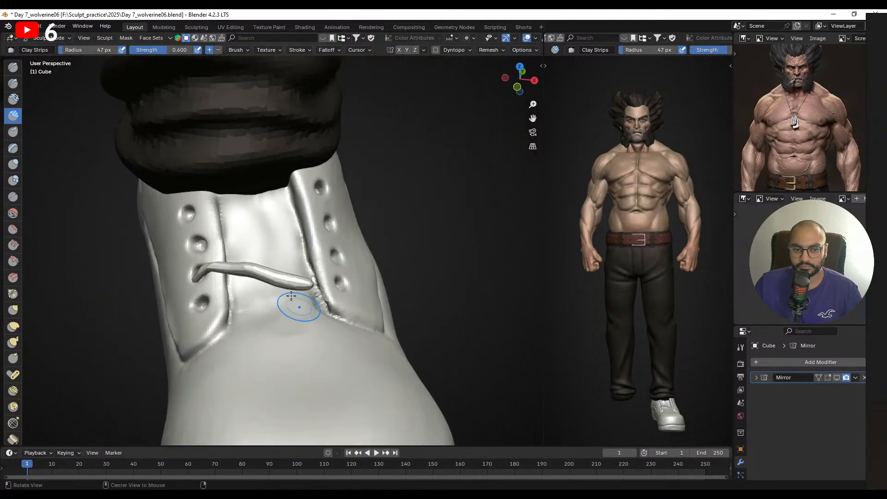
middle_drag(311, 320, 338, 302)
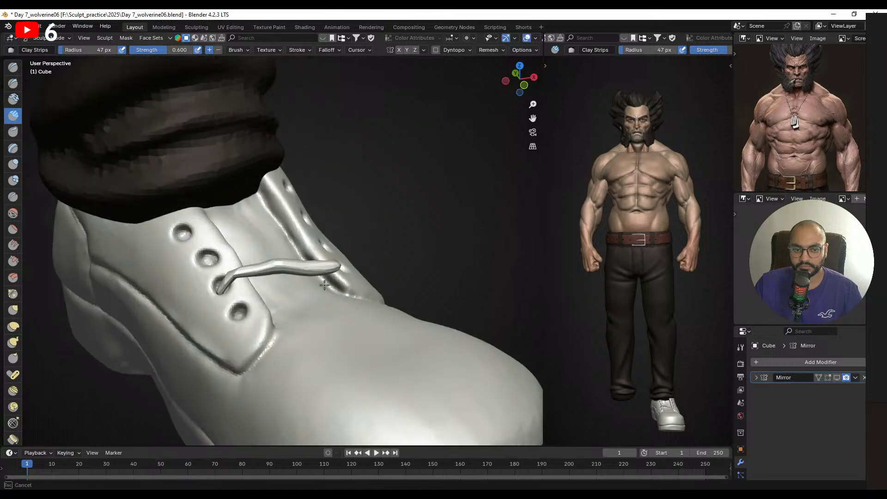
drag(325, 285, 334, 294)
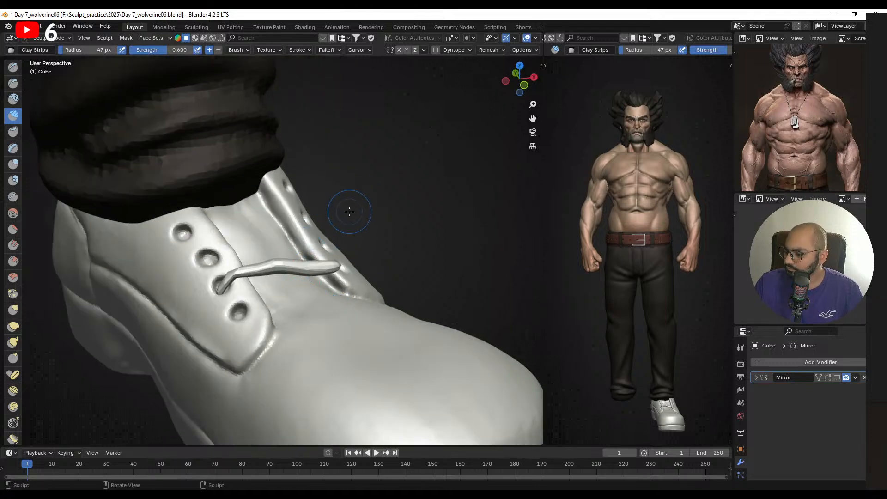
- Switch sculpting to the lace and pull its free end across the outer flap with the Grab brush
mouse_move(349, 212)
middle_down()
mouse_move(295, 240)
mouse_move(282, 221)
mouse_move(287, 250)
mouse_move(332, 235)
mouse_move(293, 237)
mouse_move(345, 251)
mouse_move(346, 283)
mouse_move(279, 291)
mouse_move(210, 274)
mouse_move(307, 280)
mouse_move(339, 253)
middle_up()
key(alt+q)
key(g)
key(f)
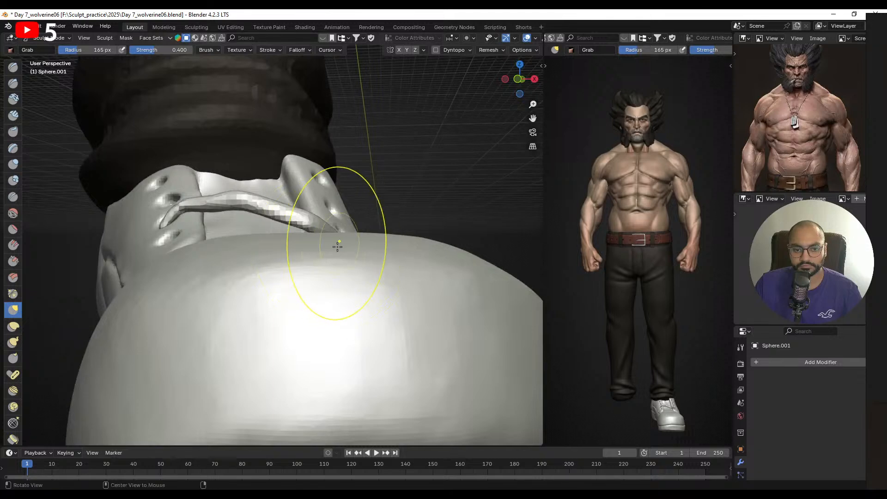
drag(357, 261, 359, 259)
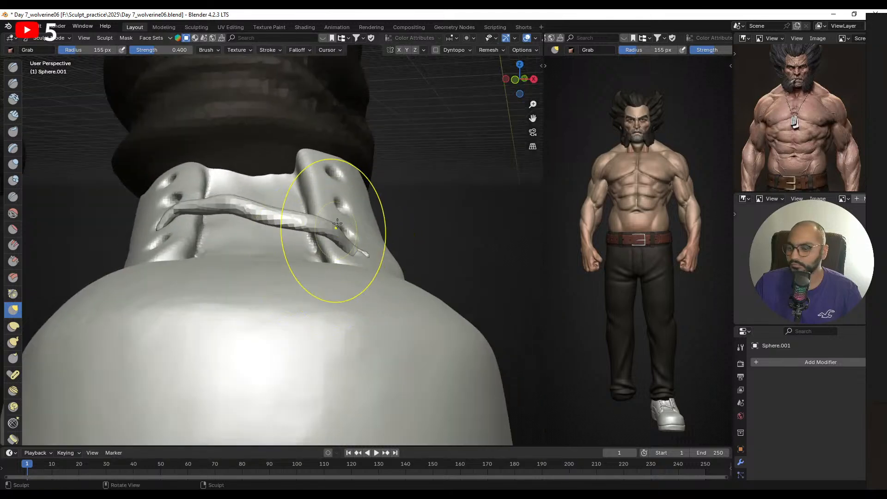
- Tuck the lace's far end down at the edge of the outer flap with Grab at 175 px
shift+middle_drag(332, 240, 333, 259)
key(f)
click(413, 259)
drag(370, 266, 336, 276)
middle_drag(336, 276, 276, 266)
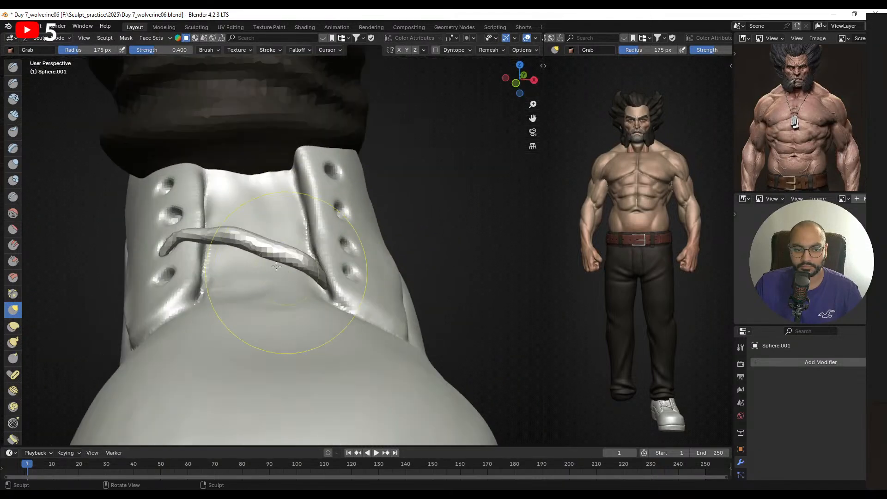
- Thicken the lace with Inflate/Deflate at 186 px and refine its mesh by remeshing with an adjusted voxel size
click(13, 164)
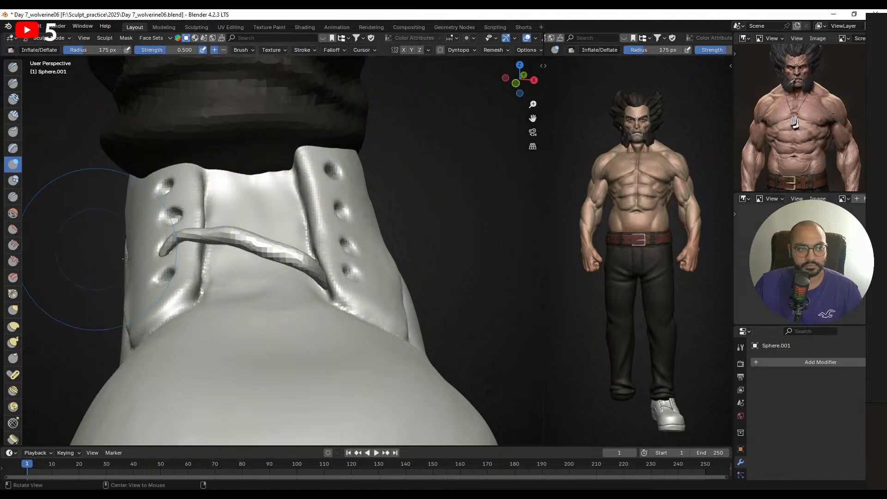
key(f)
mouse_move(28, 213)
middle_down()
mouse_move(250, 249)
mouse_move(268, 317)
middle_up()
click(251, 249)
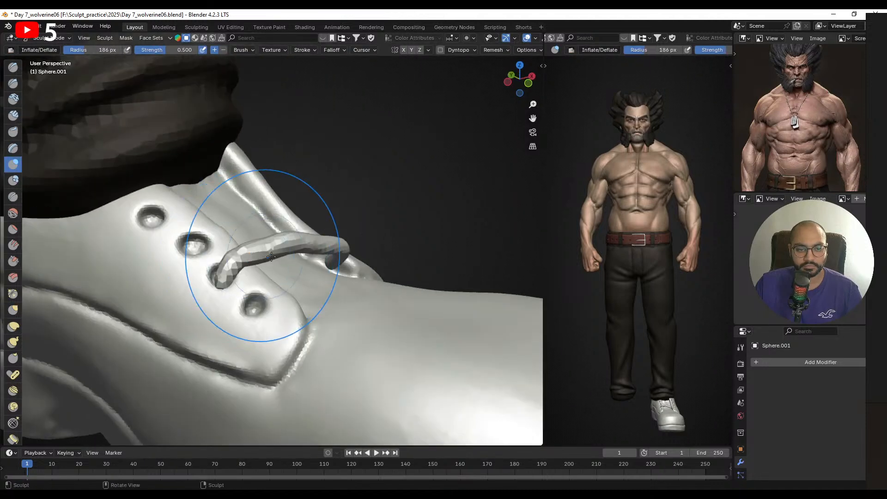
key(shift+r)
click(286, 259)
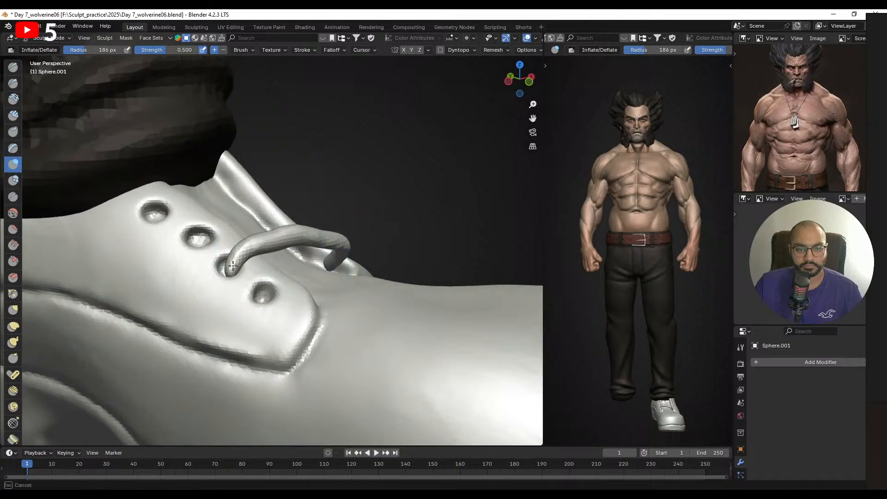
- Fit the lace's near end into the inner flap's third eyelet using Grab at 147 px and 116 px
mouse_move(286, 259)
middle_down()
mouse_move(228, 249)
mouse_move(208, 231)
middle_up()
key(g)
key(f)
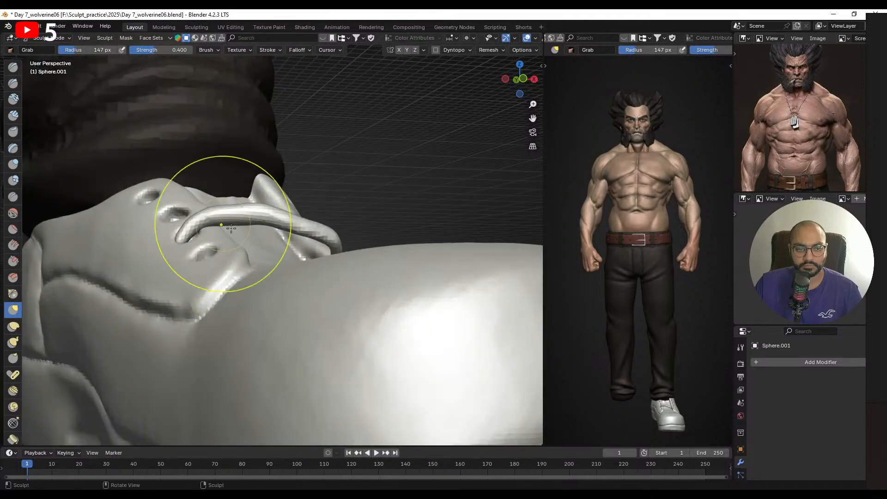
drag(206, 230, 205, 231)
middle_drag(206, 230, 235, 237)
key(f)
click(227, 254)
drag(226, 253, 229, 255)
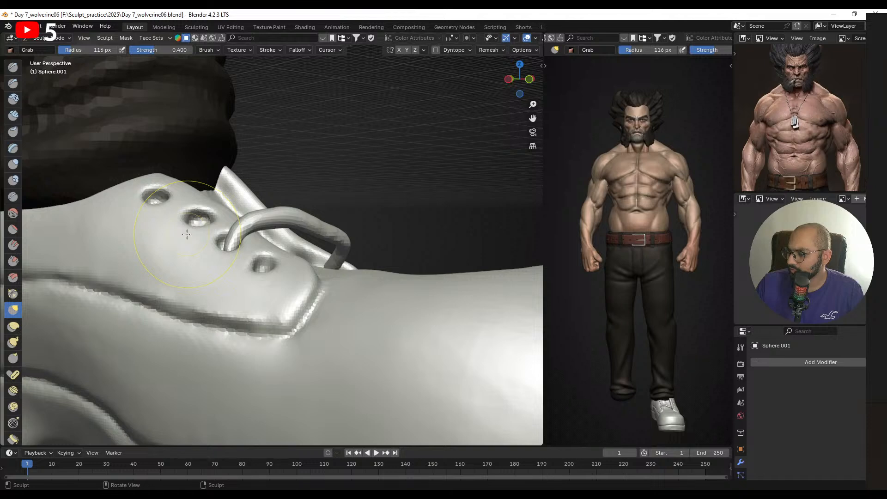
- Pull the lace's far end over the outer flap toward its lowest eyelet with Grab at 132 px
middle_drag(187, 234, 290, 267)
drag(291, 266, 326, 257)
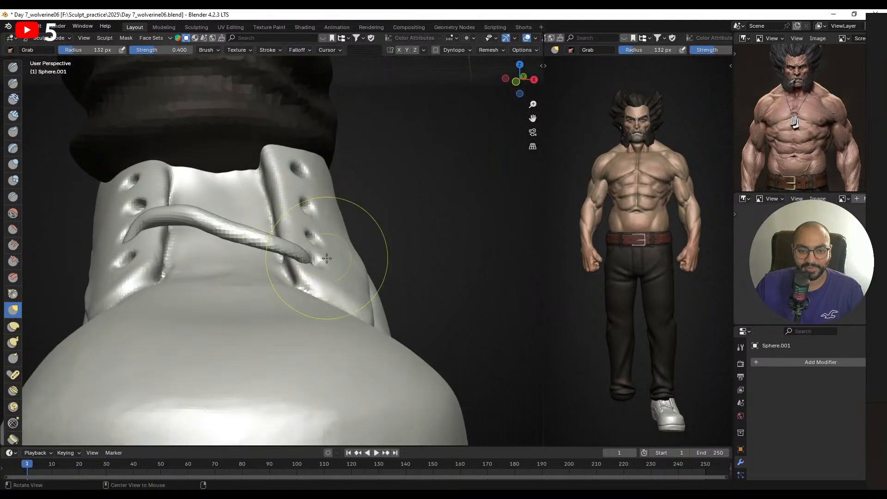
middle_drag(326, 257, 292, 259)
drag(292, 259, 277, 253)
- Remesh the lace with an adjusted voxel size and reshape its span with the Grab brush
mouse_move(272, 251)
middle_down()
mouse_move(294, 233)
mouse_move(254, 214)
mouse_move(287, 223)
mouse_move(282, 231)
mouse_move(295, 216)
middle_up()
key(r)
click(288, 243)
key(ctrl+r)
key(f)
click(246, 216)
mouse_move(245, 216)
mouse_down()
mouse_move(248, 223)
mouse_move(195, 236)
mouse_move(178, 230)
mouse_up()
- Bend the lace's middle along the tongue and seat its far end in the outer flap's lowest eyelet using Grab
mouse_move(278, 233)
alt+mouse_down()
mouse_move(236, 240)
mouse_move(253, 238)
mouse_move(217, 295)
mouse_move(246, 292)
alt+mouse_up()
key(f)
click(269, 233)
key(f)
click(288, 292)
drag(287, 295, 288, 290)
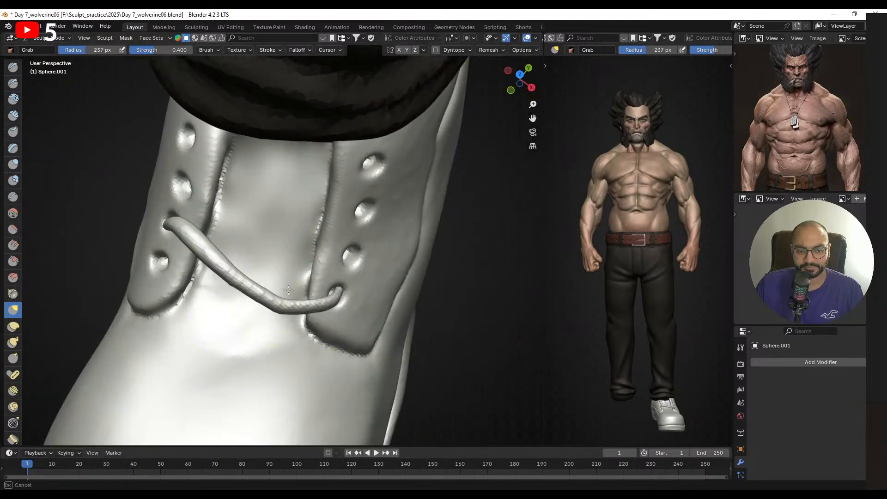
mouse_move(234, 277)
alt+mouse_down()
mouse_move(263, 257)
mouse_move(297, 277)
mouse_move(316, 242)
mouse_move(259, 193)
alt+mouse_up()
key(f)
click(228, 271)
key(f)
- Even out the lace's thickness with Inflate/Deflate at 161 px
click(13, 166)
mouse_move(351, 245)
alt+mouse_down()
mouse_move(305, 255)
mouse_move(281, 248)
alt+mouse_up()
mouse_move(328, 275)
alt+mouse_down()
mouse_move(300, 265)
mouse_move(323, 264)
mouse_move(307, 234)
mouse_move(277, 248)
alt+mouse_up()
key(f)
click(301, 266)
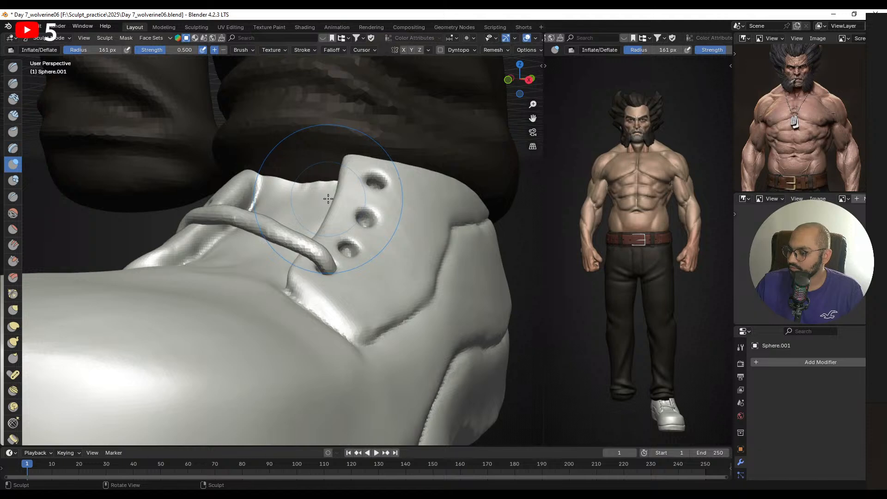
- Straighten the lace's middle section between the two flaps with the Grab brush, starting at 197 px
mouse_move(334, 203)
middle_down()
mouse_move(296, 227)
mouse_move(295, 289)
mouse_move(283, 257)
mouse_move(290, 265)
mouse_move(283, 268)
middle_up()
key(g)
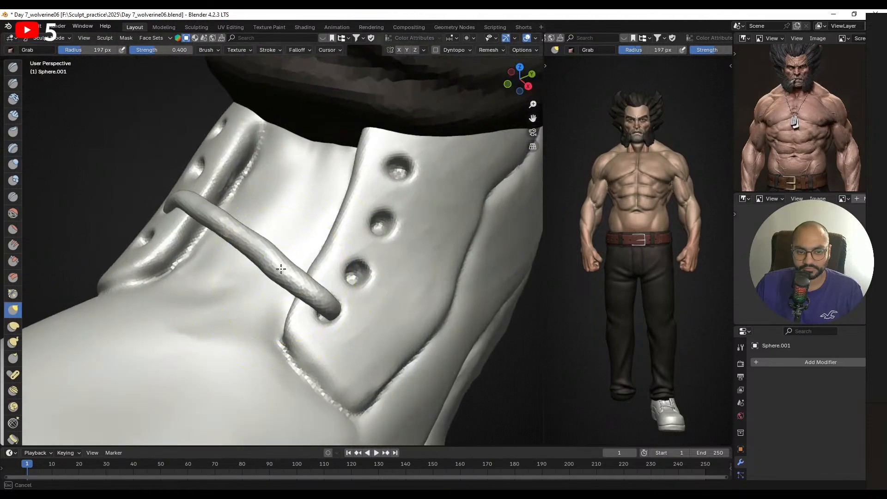
mouse_move(283, 268)
alt+mouse_down()
mouse_move(341, 222)
mouse_move(298, 283)
mouse_move(282, 278)
alt+mouse_up()
key(f)
click(340, 245)
drag(266, 270, 246, 262)
key(f)
mouse_move(245, 264)
alt+mouse_down()
mouse_move(277, 273)
mouse_move(268, 237)
mouse_move(301, 235)
alt+mouse_up()
- Tuck the lace's far end beneath the edge of the outer flap with the Grab brush
click(364, 247)
mouse_move(204, 238)
alt+mouse_down()
mouse_move(292, 231)
mouse_move(316, 253)
mouse_move(333, 252)
alt+mouse_up()
key(f)
click(349, 229)
mouse_move(326, 277)
alt+mouse_down()
mouse_move(323, 262)
mouse_move(301, 270)
mouse_move(322, 267)
mouse_move(301, 264)
mouse_move(310, 259)
alt+mouse_up()
key(f)
click(309, 268)
- Inflate the lace's near end at the inner eyelet with Inflate/Deflate at 127 px
click(13, 165)
key(f)
click(306, 266)
mouse_move(314, 257)
alt+mouse_down()
mouse_move(270, 260)
mouse_move(276, 262)
alt+mouse_up()
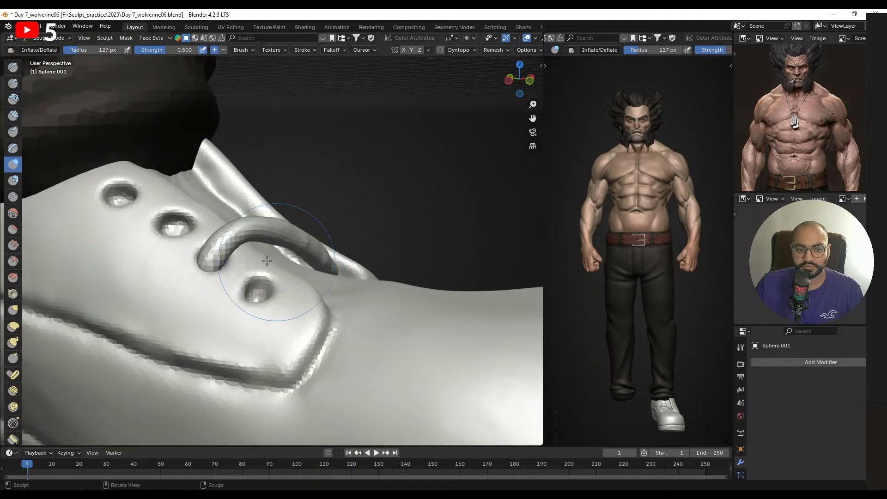
mouse_move(218, 259)
mouse_down()
mouse_move(200, 257)
mouse_move(281, 265)
mouse_move(276, 238)
mouse_move(286, 255)
mouse_up()
- Adjust the curve of the thickened lace with the Grab brush, setting its radius to 129 px
key(g)
mouse_move(280, 249)
mouse_down()
mouse_move(276, 242)
mouse_move(298, 272)
mouse_move(335, 295)
mouse_move(277, 253)
mouse_move(214, 283)
mouse_move(268, 285)
mouse_move(268, 266)
mouse_up()
key(f)
click(284, 257)
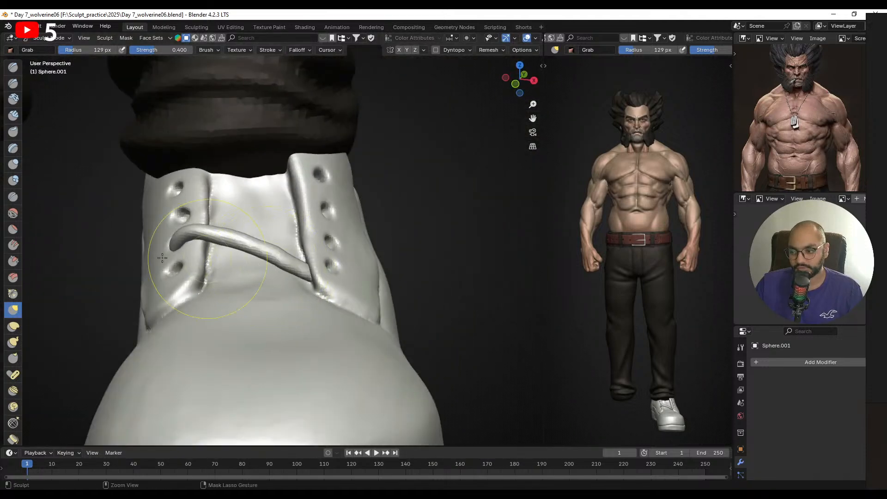
- Duplicate the lace in Object Mode and move the copy up to the inner flap's next eyelet
key(ctrl+Tab)
mouse_move(227, 245)
middle_down()
mouse_move(322, 266)
mouse_move(323, 249)
middle_up()
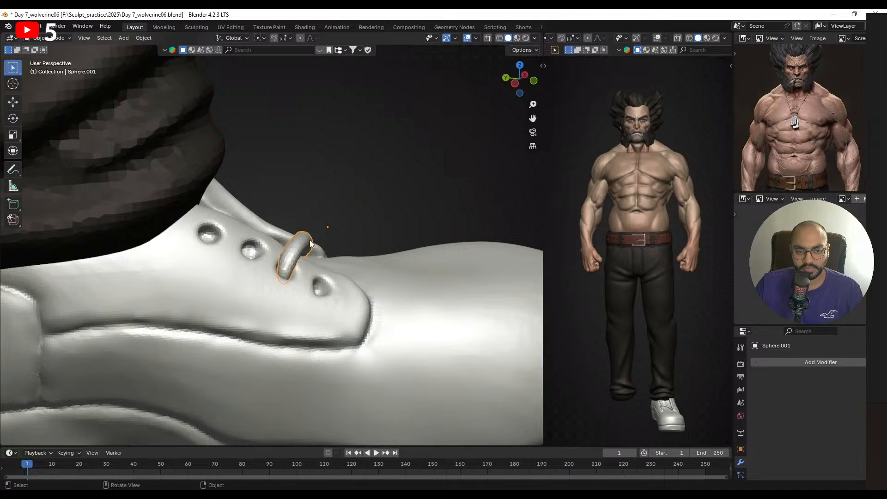
mouse_move(316, 234)
alt+mouse_down()
mouse_move(341, 211)
mouse_move(289, 219)
mouse_move(290, 250)
mouse_move(312, 236)
mouse_move(336, 242)
mouse_move(298, 244)
mouse_move(304, 251)
mouse_move(292, 242)
alt+mouse_up()
key(shift+d)
click(307, 209)
key(g)
click(340, 212)
key(g)
click(330, 221)
- Shape the duplicated lace in Sculpt Mode with Grab so it fits its eyelet and the outer flap
key(ctrl+Tab)
key(f)
click(346, 245)
middle_drag(292, 240, 320, 240)
drag(287, 234, 285, 245)
mouse_move(284, 245)
middle_down()
mouse_move(327, 257)
mouse_move(235, 263)
middle_up()
- Duplicate the upper lace and rotate the copy, including about Z, to slant across the other two
key(ctrl+Tab)
alt+drag(281, 235, 309, 244)
key(shift+d)
key(r)
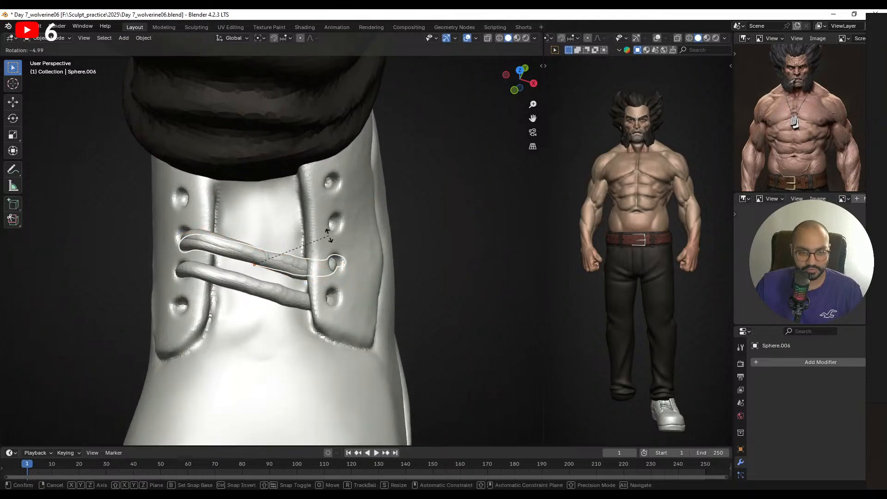
key(z)
click(224, 300)
mouse_move(282, 273)
middle_down()
mouse_move(354, 233)
mouse_move(280, 269)
middle_up()
key(r)
click(367, 258)
click(346, 249)
- Move and rotate the crossing lace toward the outer flap's second eyelet from the top
middle_drag(346, 250, 283, 219)
key(g)
click(335, 235)
key(r)
mouse_move(351, 234)
middle_down()
mouse_move(330, 224)
mouse_move(374, 200)
mouse_move(392, 228)
mouse_move(333, 273)
mouse_move(343, 243)
mouse_move(412, 209)
mouse_move(385, 220)
mouse_move(307, 215)
middle_up()
click(322, 193)
key(g)
click(316, 208)
- Fine-tune the crossing lace's rotation, including about Z, and move it over the other laces
key(r)
click(378, 216)
key(r)
key(z)
click(342, 238)
key(g)
click(387, 220)
- Pull the crossing lace's lower end toward the inner flap in Sculpt Mode with the Grab brush
key(ctrl+Tab)
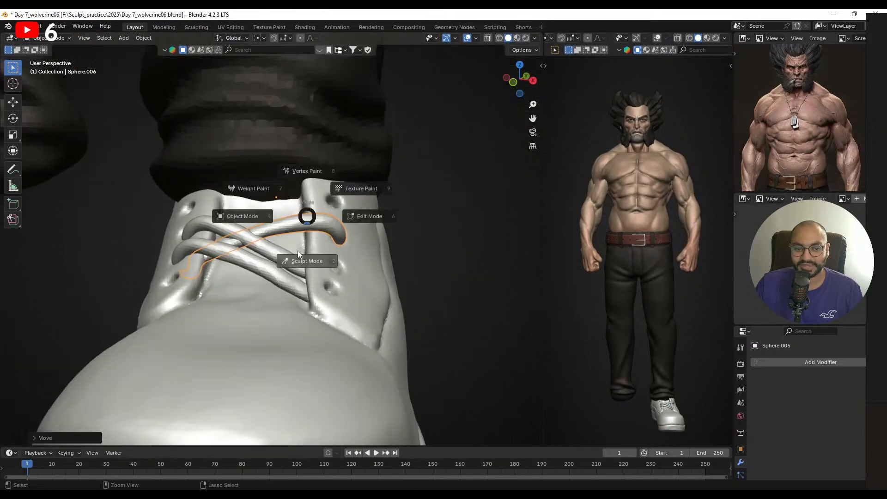
click(299, 252)
middle_drag(298, 252, 297, 267)
middle_drag(234, 261, 235, 243)
mouse_move(235, 242)
mouse_down()
mouse_move(231, 259)
mouse_move(209, 272)
mouse_up()
key(f)
click(203, 264)
- Tuck the crossing lace's lower end under the inner flap and refine its curve with the Grab brush
middle_drag(283, 260, 269, 258)
drag(241, 257, 228, 262)
key(f)
click(217, 272)
mouse_move(298, 260)
middle_down()
mouse_move(256, 249)
mouse_move(278, 246)
middle_up()
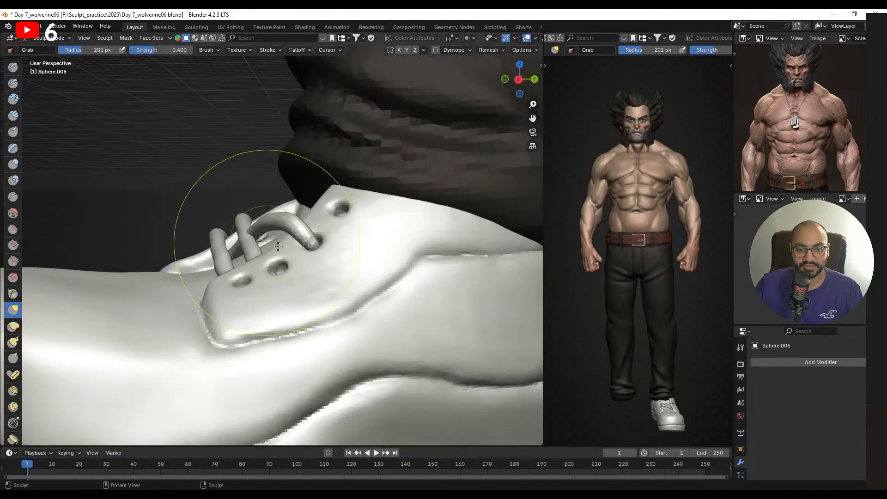
mouse_move(305, 248)
alt+mouse_down()
mouse_move(292, 240)
mouse_move(302, 268)
alt+mouse_up()
key(f)
click(258, 232)
mouse_move(258, 232)
middle_down()
mouse_move(249, 224)
mouse_move(243, 238)
mouse_move(235, 233)
mouse_move(300, 260)
mouse_move(305, 252)
mouse_move(295, 255)
mouse_move(314, 235)
mouse_move(349, 224)
mouse_move(257, 285)
middle_up()
- Duplicate the crossing lace in Object Mode and place the copy one eyelet lower
key(ctrl+Tab)
click(233, 258)
key(shift+d)
click(270, 287)
- Adjust the duplicated lower crossing lace in Sculpt Mode with the Grab brush so it meets its eyelet
key(ctrl+Tab)
drag(260, 296, 254, 289)
middle_drag(255, 301, 237, 327)
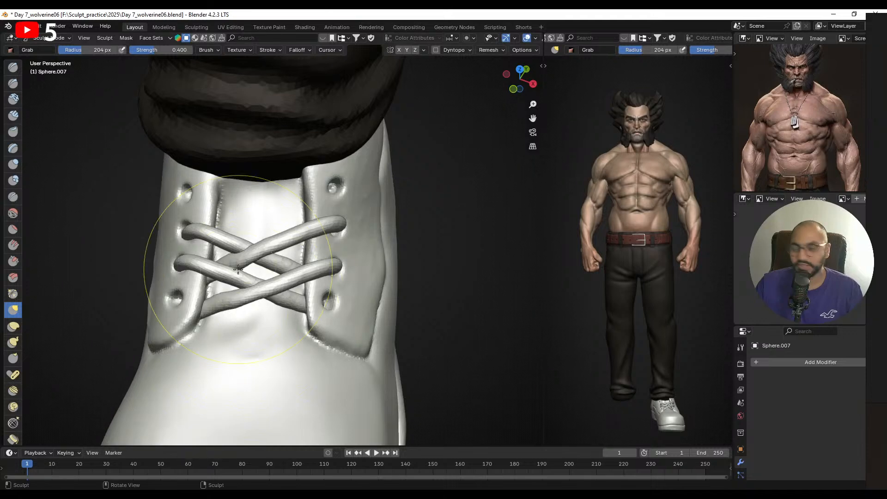
middle_drag(286, 238, 308, 256)
- Try to reshape a neighbouring lace with the Grab brush, then undo the stroke
key(alt+q)
mouse_move(248, 268)
middle_down()
mouse_move(277, 259)
mouse_move(297, 269)
middle_up()
scroll(294, 269, up, 1)
key(bracketleft)
key(bracketleft)
drag(292, 270, 268, 252)
key(ctrl+z)
key(f)
click(295, 267)
mouse_move(268, 253)
middle_down()
mouse_move(253, 244)
mouse_move(231, 249)
mouse_move(266, 252)
mouse_move(289, 235)
mouse_move(276, 222)
mouse_move(300, 240)
middle_up()
- Duplicate the uppermost underlying lace in Object Mode and place the copy one eyelet higher
key(ctrl+Tab)
click(259, 259)
click(277, 257)
key(shift+d)
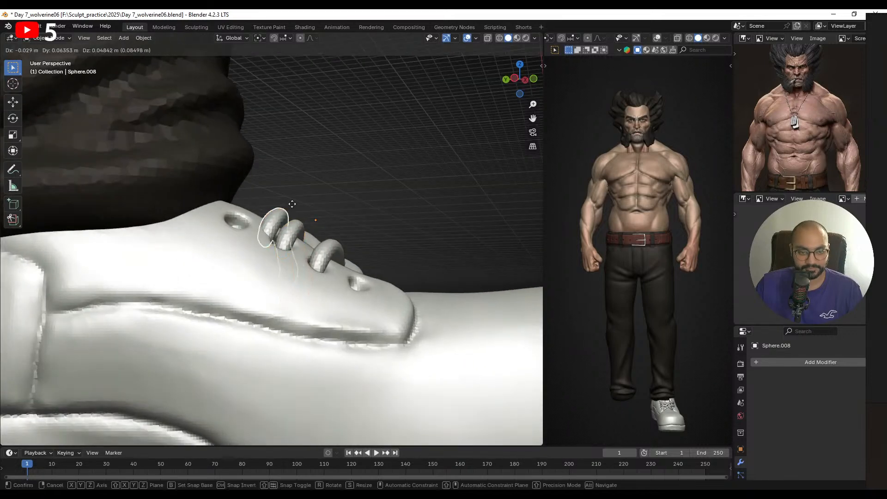
click(289, 208)
- Rotate the new top lace and move it so its outer end lines up with the top eyelet
middle_drag(289, 209, 252, 232)
key(r)
click(310, 203)
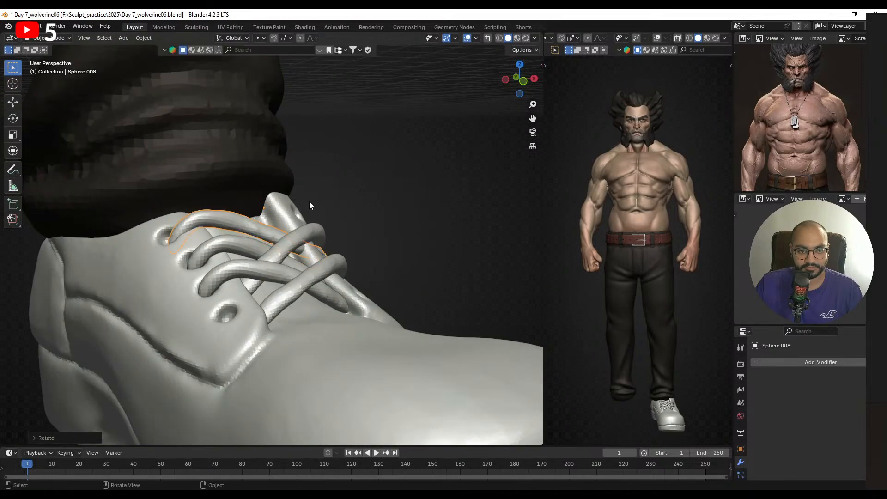
middle_drag(309, 204, 294, 216)
key(g)
click(284, 216)
- Pull the new top lace's ends toward the top eyelet and the opposite flap in Sculpt Mode with the Grab brush
key(ctrl+Tab)
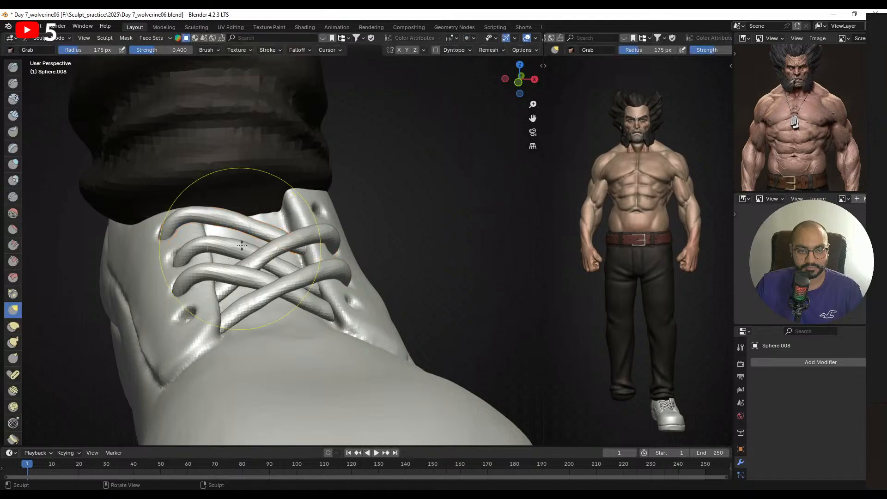
middle_drag(227, 245, 209, 236)
drag(187, 222, 174, 215)
mouse_move(267, 229)
middle_down()
mouse_move(222, 236)
mouse_move(293, 239)
middle_up()
drag(294, 237, 300, 239)
mouse_move(302, 239)
middle_down()
mouse_move(273, 233)
mouse_move(287, 253)
mouse_move(283, 268)
middle_up()
mouse_move(283, 225)
ctrl+middle_down()
mouse_move(269, 299)
mouse_move(324, 295)
mouse_move(311, 289)
mouse_move(298, 309)
ctrl+middle_up()
ctrl+middle_drag(298, 309, 282, 223)
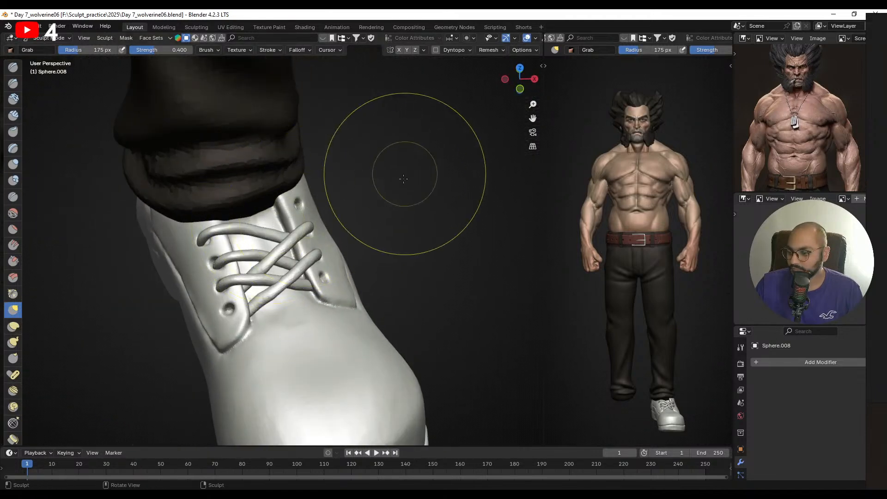
- Refine the curve of the top lace where it crosses the tongue, using the Grab brush at a 145 px radius
mouse_move(327, 263)
middle_down()
mouse_move(287, 254)
mouse_move(366, 253)
middle_up()
key(ctrl+Tab)
click(212, 253)
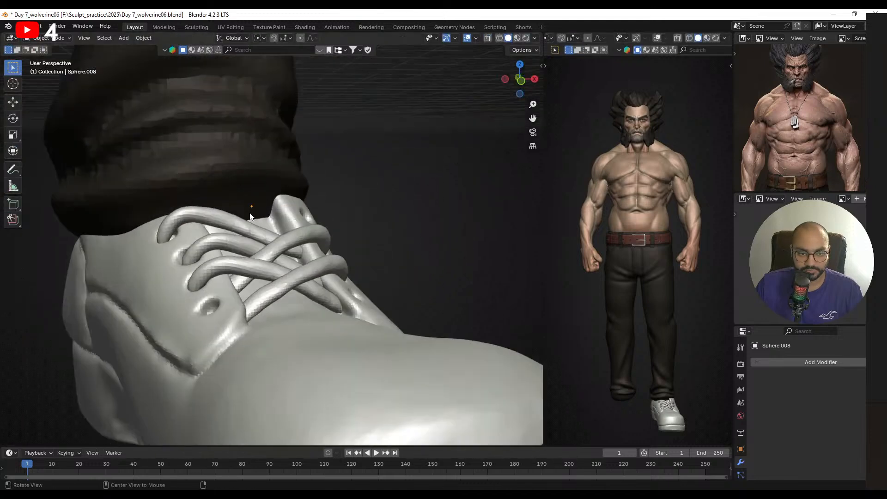
key(ctrl+Tab)
click(239, 274)
middle_drag(240, 276, 212, 245)
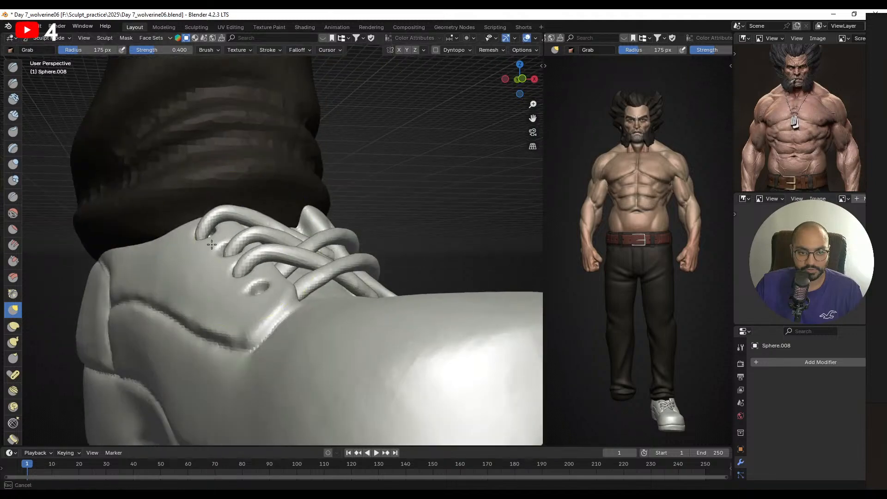
mouse_move(268, 238)
middle_down()
mouse_move(208, 244)
mouse_move(279, 268)
middle_up()
key(f)
click(258, 235)
drag(292, 226, 273, 230)
mouse_move(273, 231)
middle_down()
mouse_move(318, 231)
mouse_move(276, 235)
middle_up()
drag(276, 237, 277, 224)
middle_drag(260, 241, 312, 215)
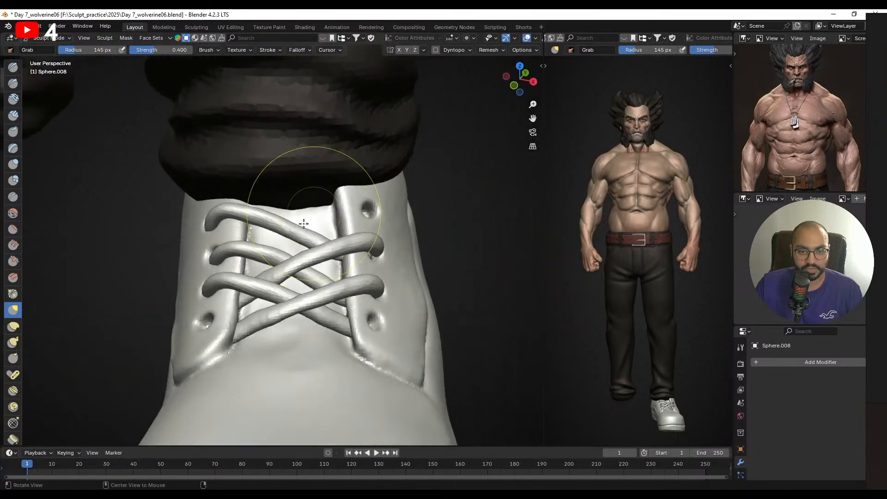
- Duplicate a lace in Object Mode and place the copy near the lowest eyelet of the same flap
key(ctrl+Tab)
click(223, 239)
middle_drag(277, 239, 319, 209)
key(shift+d)
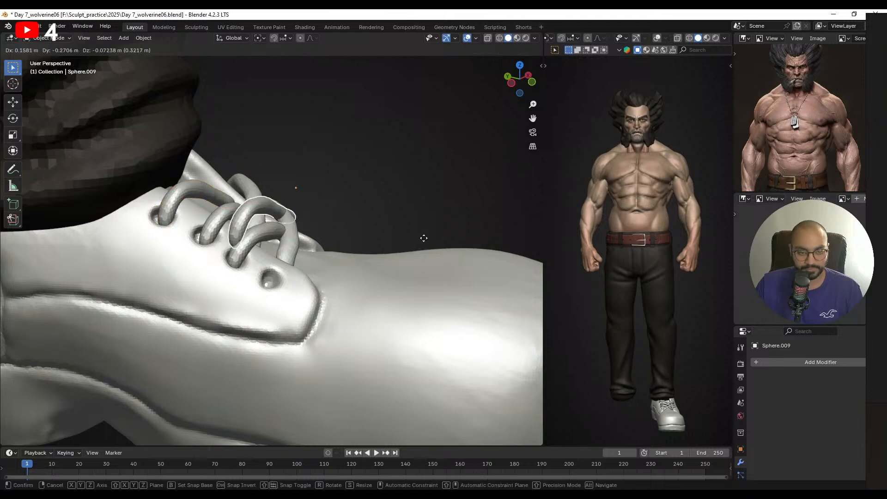
middle_drag(420, 257, 343, 241)
click(330, 251)
- Rotate the new lowest lace and move it to line up with the lowest eyelet
key(r)
click(359, 230)
key(g)
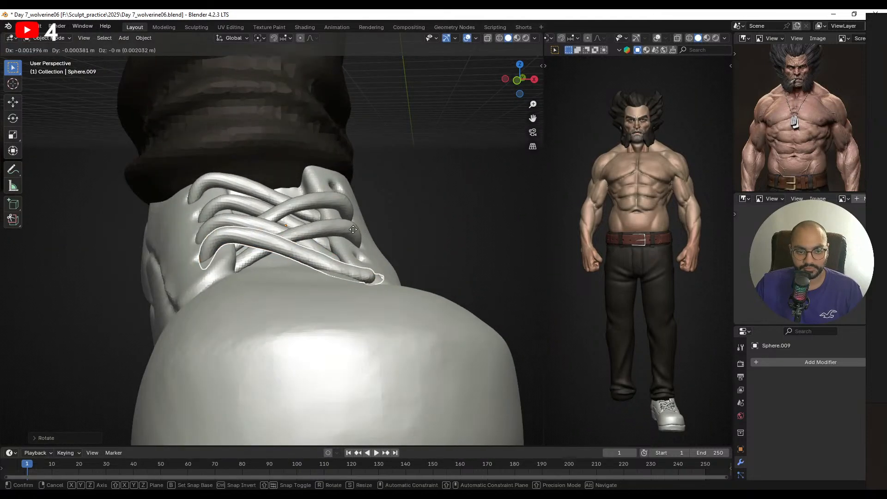
click(358, 228)
drag(355, 225, 357, 228)
mouse_move(358, 228)
middle_down()
mouse_move(312, 274)
mouse_move(222, 273)
middle_up()
- Reshape the new lowest lace in Sculpt Mode with the Grab brush so its inner end reaches the opposite flap
click(312, 276)
key(ctrl+Tab)
click(310, 305)
key(f)
click(300, 281)
drag(241, 281, 292, 281)
mouse_move(238, 240)
alt+mouse_down()
mouse_move(265, 272)
mouse_move(247, 270)
mouse_move(256, 264)
mouse_move(272, 291)
alt+mouse_up()
key(f)
click(279, 272)
- Switch sculpting to the lower crossing lace and lift its middle over the underlying laces with the Grab brush
key(alt+q)
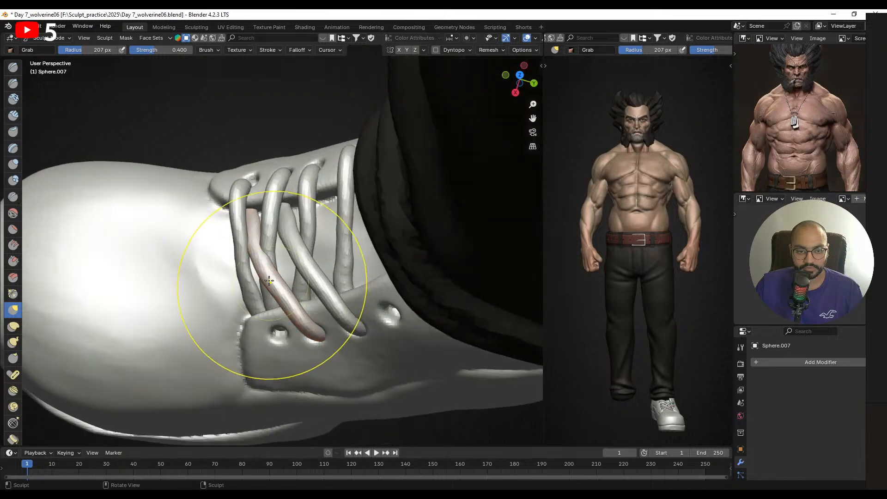
scroll(257, 258, up, 1)
mouse_move(256, 258)
mouse_down()
mouse_move(267, 260)
mouse_move(267, 238)
mouse_move(257, 259)
mouse_up()
key(f)
click(252, 246)
drag(255, 258, 266, 246)
key(alt+q)
mouse_move(268, 249)
alt+mouse_down()
mouse_move(289, 251)
mouse_move(266, 213)
mouse_move(320, 198)
alt+mouse_up()
key(f)
click(286, 226)
key(f)
click(261, 217)
mouse_move(325, 203)
alt+mouse_down()
mouse_move(352, 212)
mouse_move(282, 213)
mouse_move(284, 234)
alt+mouse_up()
- Duplicate the upper crossing lace in Object Mode and place the copy at the top empty eyelet
key(ctrl+Tab)
click(270, 225)
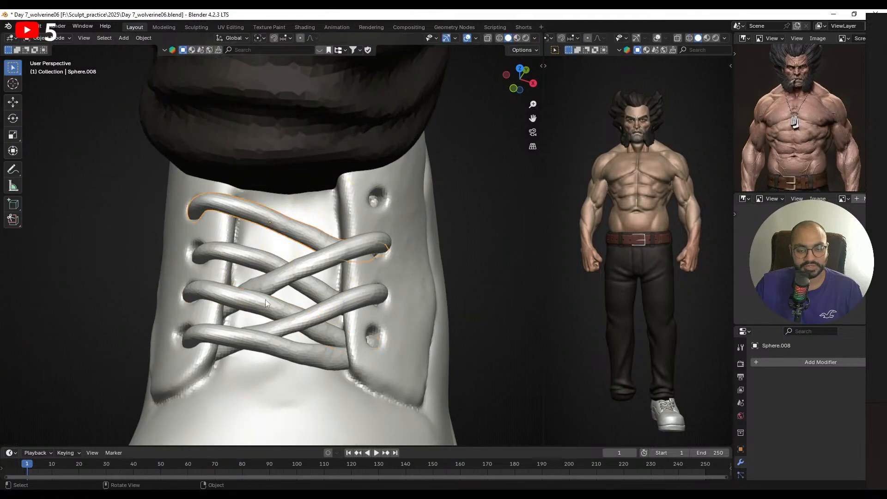
click(265, 300)
alt+drag(265, 299, 306, 234)
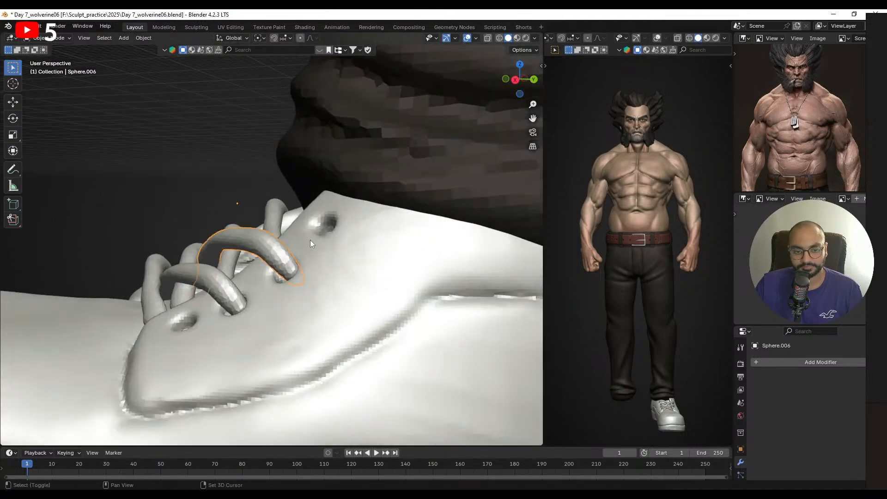
key(shift+d)
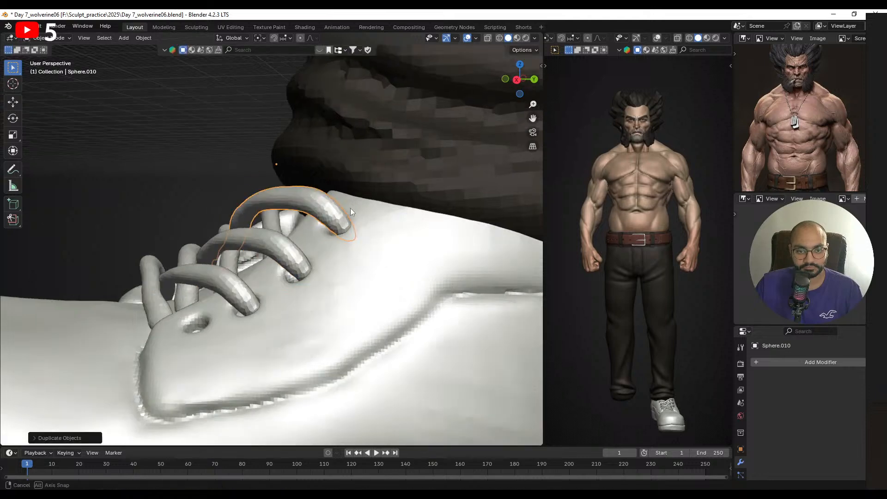
click(350, 211)
alt+drag(350, 210, 411, 226)
- Reshape the new top crossing lace in Sculpt Mode with the Grab brush at a 192 px radius
key(ctrl+Tab)
mouse_move(296, 212)
alt+mouse_down()
mouse_move(254, 201)
mouse_move(209, 245)
mouse_move(208, 258)
mouse_move(231, 272)
alt+mouse_up()
middle_drag(230, 272, 238, 302)
key(f)
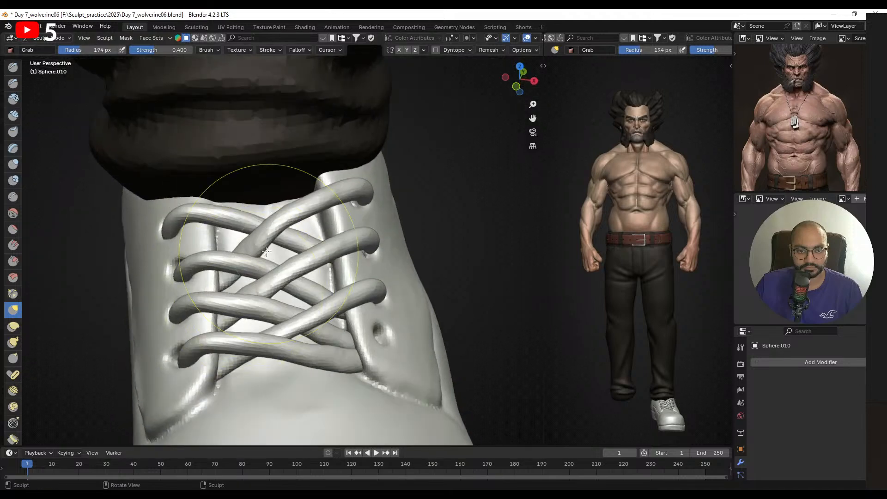
click(273, 217)
middle_drag(258, 208, 319, 204)
drag(298, 203, 293, 212)
middle_drag(293, 211, 231, 196)
drag(341, 197, 333, 207)
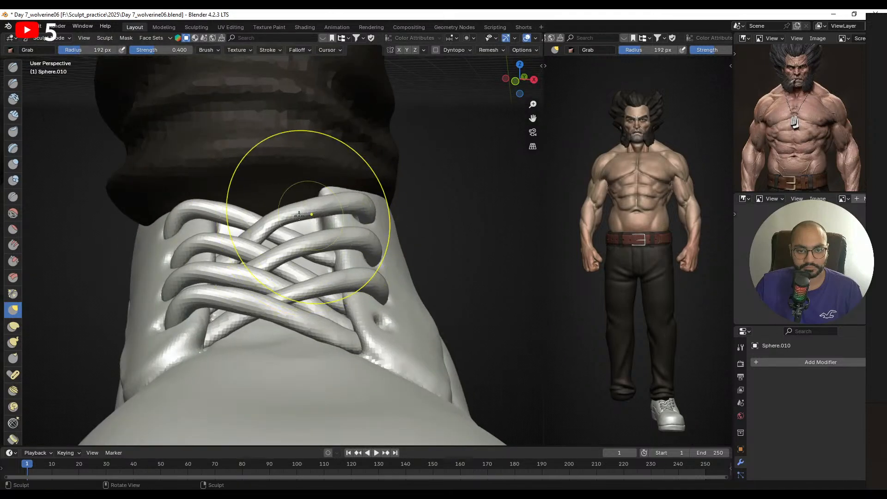
- Nudge the top crossing lace's outer end into its eyelet and refine its inner stretch with a smaller Grab brush
middle_drag(397, 219, 350, 223)
drag(365, 210, 360, 215)
middle_drag(330, 231, 359, 213)
key(f)
click(324, 213)
drag(276, 213, 272, 208)
alt+drag(277, 208, 309, 215)
key(f)
click(333, 227)
alt+drag(310, 185, 286, 272)
ctrl+alt+drag(286, 272, 290, 176)
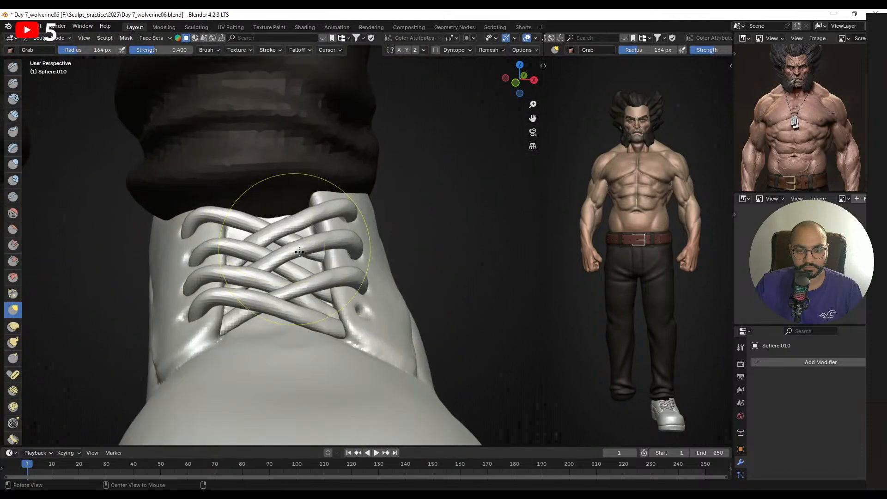
mouse_move(291, 231)
alt+mouse_down()
mouse_move(310, 229)
mouse_move(283, 231)
mouse_move(297, 238)
mouse_move(287, 230)
alt+mouse_up()
key(f)
click(289, 233)
mouse_move(319, 245)
alt+mouse_down()
mouse_move(291, 237)
mouse_move(307, 224)
alt+mouse_up()
key(f)
click(296, 231)
mouse_move(358, 252)
alt+mouse_down()
mouse_move(331, 237)
mouse_move(369, 239)
mouse_move(359, 235)
alt+mouse_up()
alt+drag(291, 250, 339, 264)
- Return to Object Mode, check the boot reference image and examine the laced boot from several angles
key(ctrl+Tab)
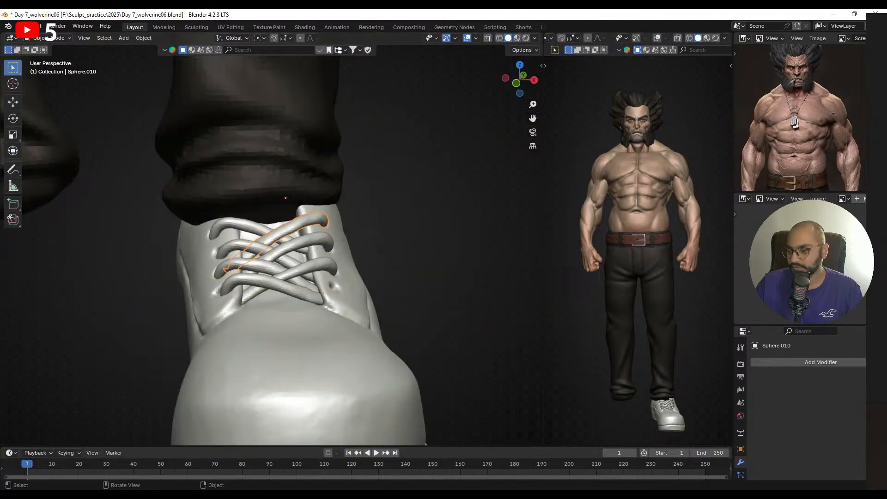
right_click(630, 200)
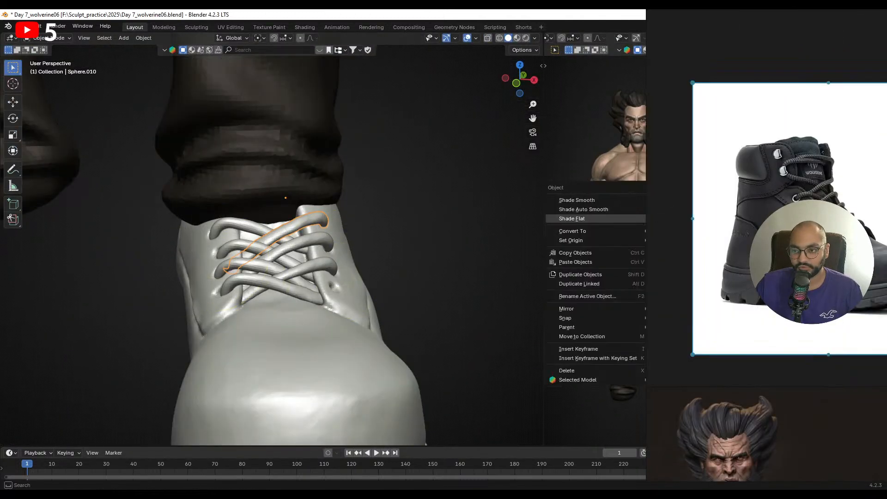
right_drag(805, 198, 882, 222)
middle_drag(323, 203, 368, 216)
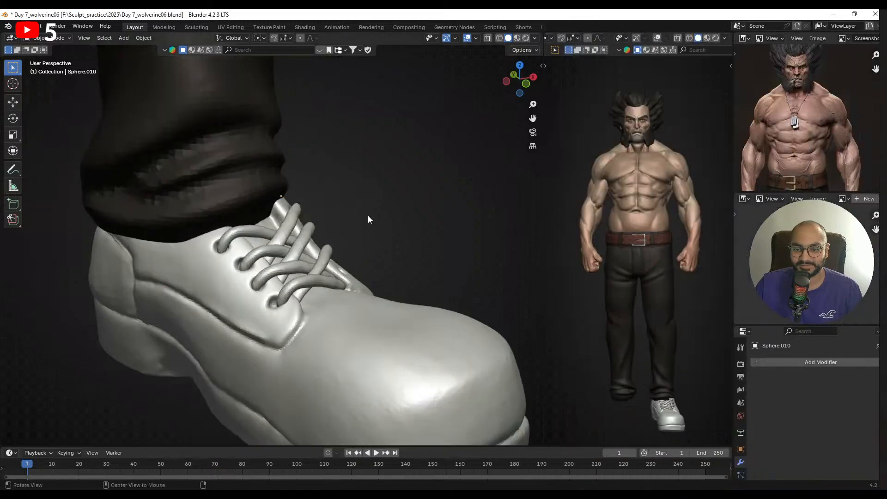
scroll(340, 278, down, 6)
middle_drag(381, 248, 345, 240)
scroll(342, 216, up, 4)
scroll(344, 240, down, 4)
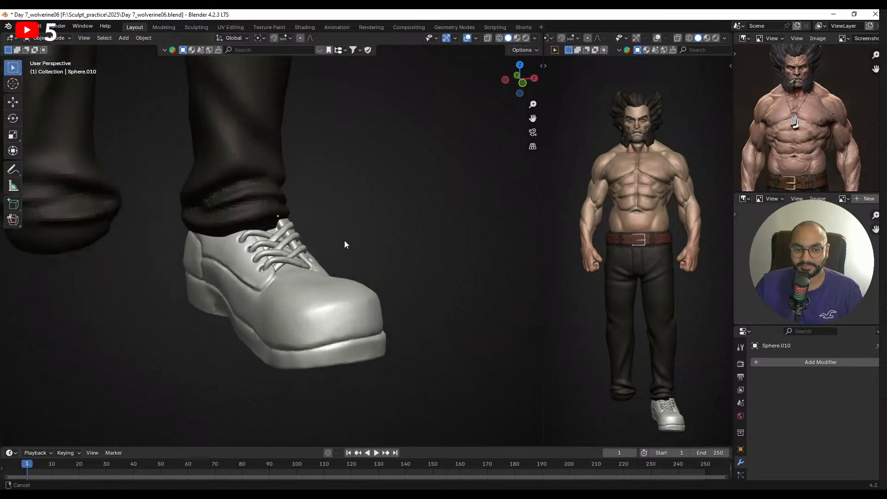
- Select the boot and turn on its Mirror modifier's viewport display
click(268, 286)
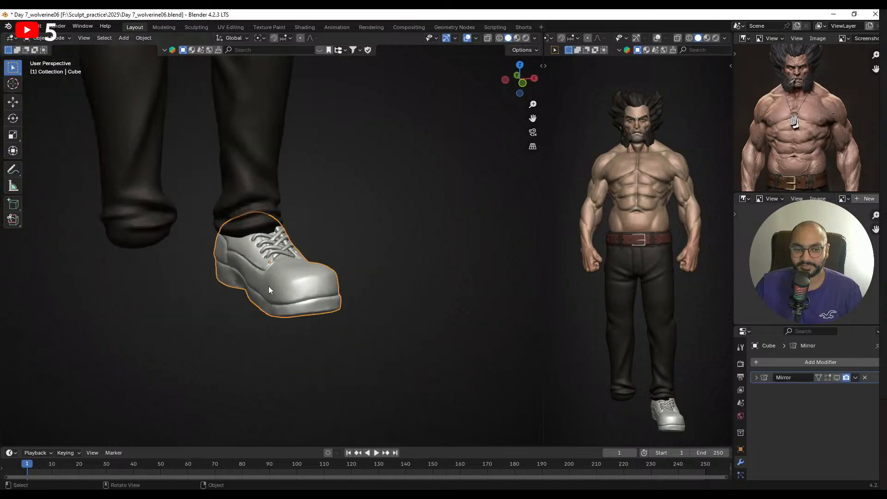
click(836, 378)
click(462, 270)
- Select the top crossing lace with the boot as active object and copy the boot's modifiers to the lace
scroll(270, 239, up, 2)
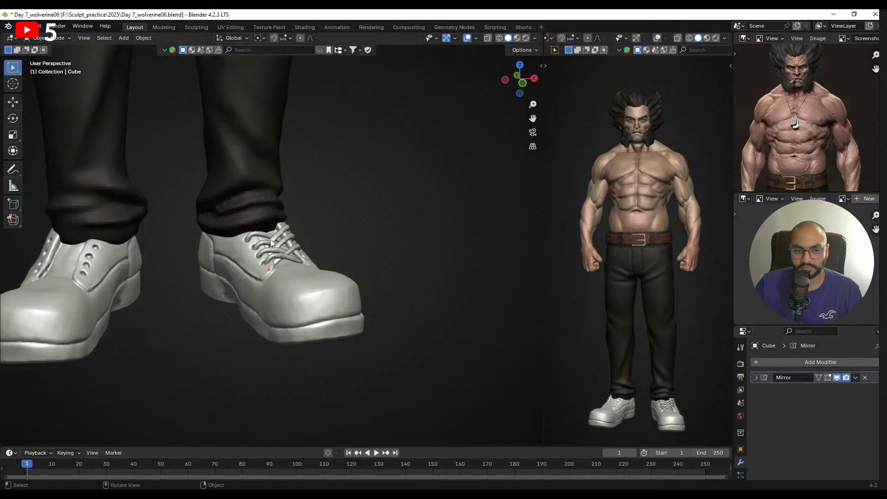
scroll(270, 239, up, 3)
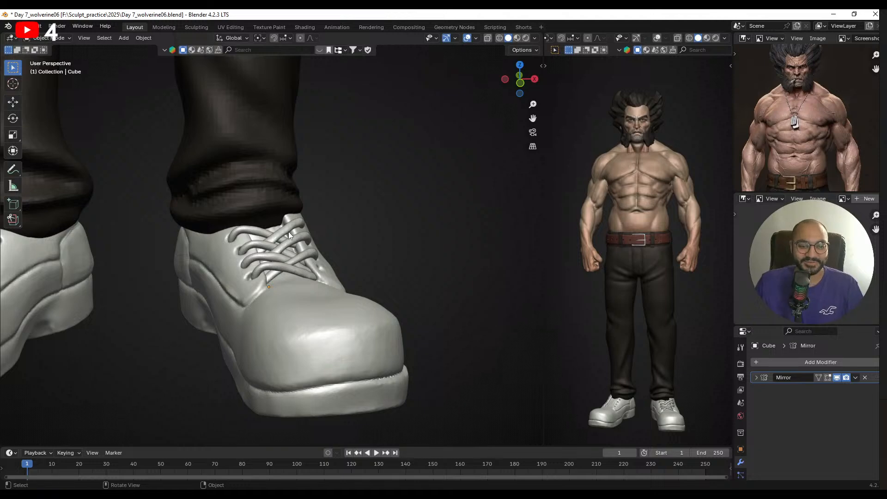
middle_drag(374, 286, 277, 239)
scroll(277, 239, up, 1)
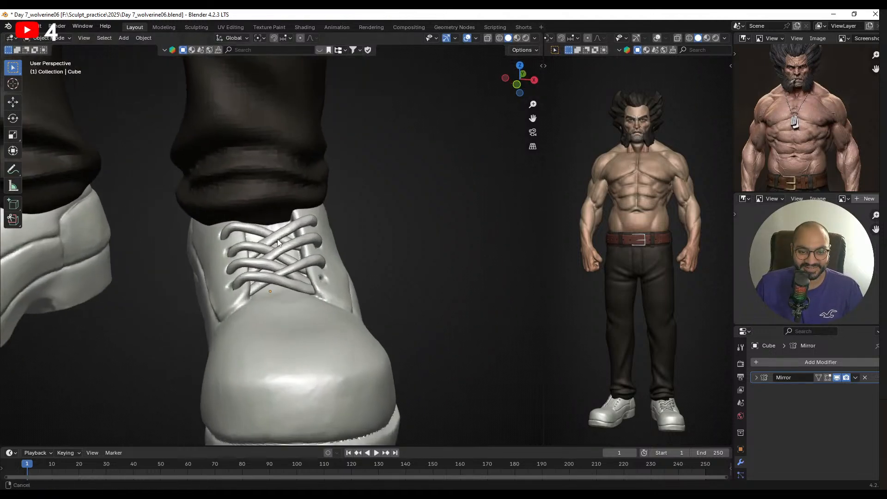
click(282, 236)
middle_drag(367, 295, 337, 315)
click(351, 318)
key(ctrl+l)
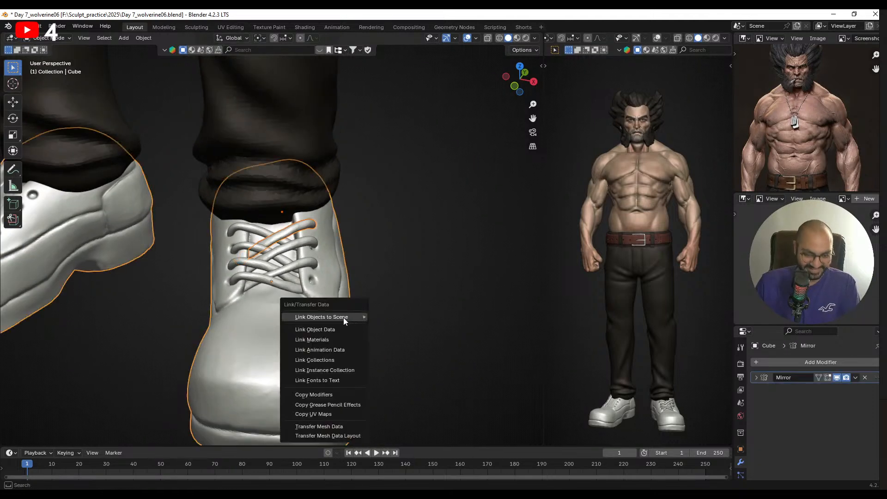
click(337, 396)
- Select the remaining laces with a mirrored object active and copy the Mirror modifier to them
ctrl+middle_drag(359, 304, 345, 282)
click(370, 292)
drag(359, 303, 224, 233)
ctrl+drag(269, 297, 339, 374)
ctrl+middle_drag(342, 300, 346, 325)
mouse_move(347, 326)
middle_down()
mouse_move(345, 280)
mouse_move(358, 301)
mouse_move(352, 234)
mouse_move(340, 261)
mouse_move(359, 294)
mouse_move(340, 309)
mouse_move(327, 295)
mouse_move(293, 291)
mouse_move(330, 299)
mouse_move(309, 262)
mouse_move(243, 264)
mouse_move(268, 243)
mouse_move(286, 275)
middle_up()
key(ctrl+l)
click(332, 311)
- Duplicate a crossing lace and place the copy at the remaining empty lowest eyelet
click(278, 253)
key(shift+d)
click(249, 268)
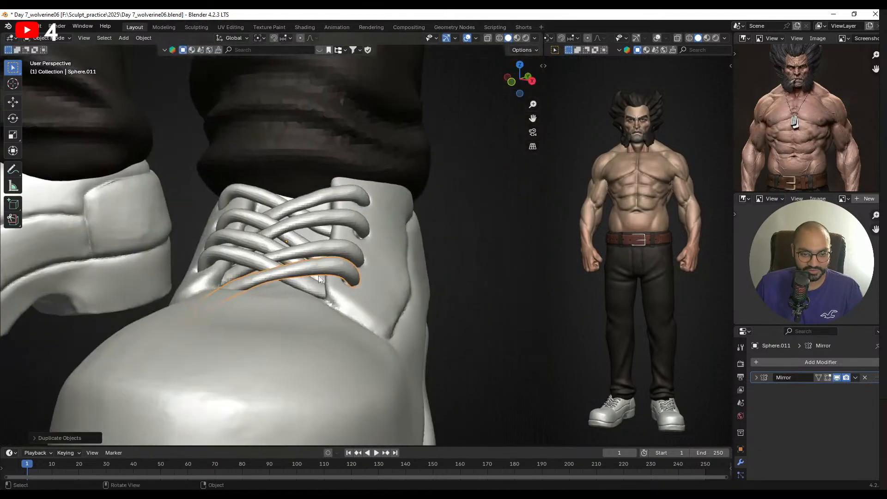
- Pull the new lowest crossing lace's inner end toward the opposite flap with the Grab brush at a 157 px radius
key(ctrl+Tab)
middle_drag(291, 315, 309, 323)
key(f)
click(296, 323)
drag(309, 322, 278, 320)
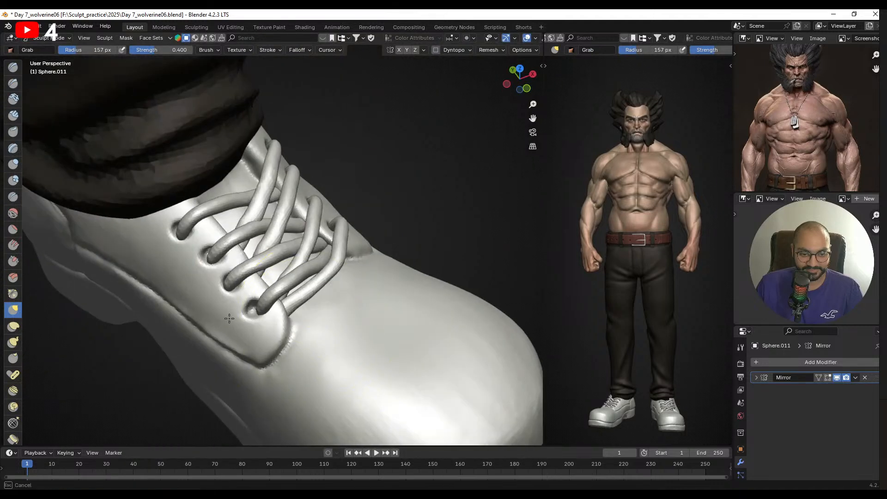
- Adjust the lowest crossing lace's upper curve with the Grab brush at a 117 px radius
mouse_move(279, 319)
middle_down()
mouse_move(321, 316)
mouse_move(298, 298)
mouse_move(326, 277)
middle_up()
key(f)
click(298, 298)
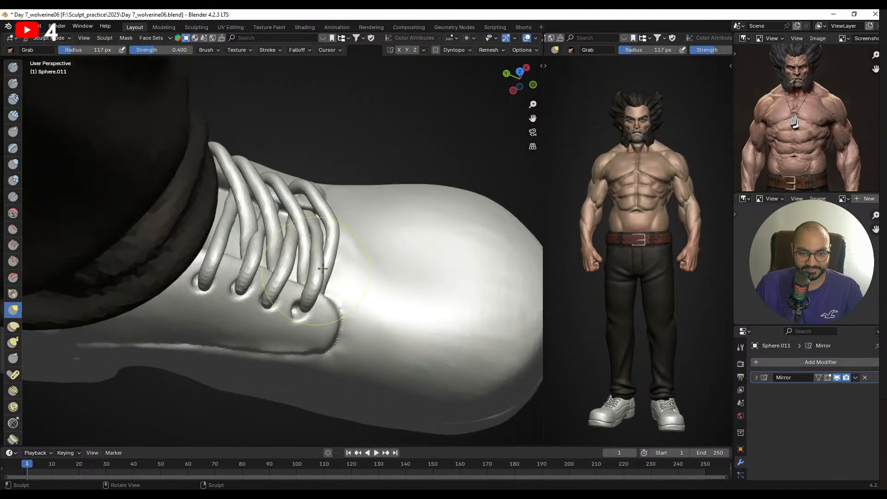
drag(336, 261, 353, 265)
middle_drag(354, 266, 326, 283)
- Refine the lowest crossing lace's bend and its eyelet end with the Grab brush at a 99 px radius
key(f)
click(337, 255)
drag(339, 255, 346, 261)
middle_drag(362, 281, 355, 284)
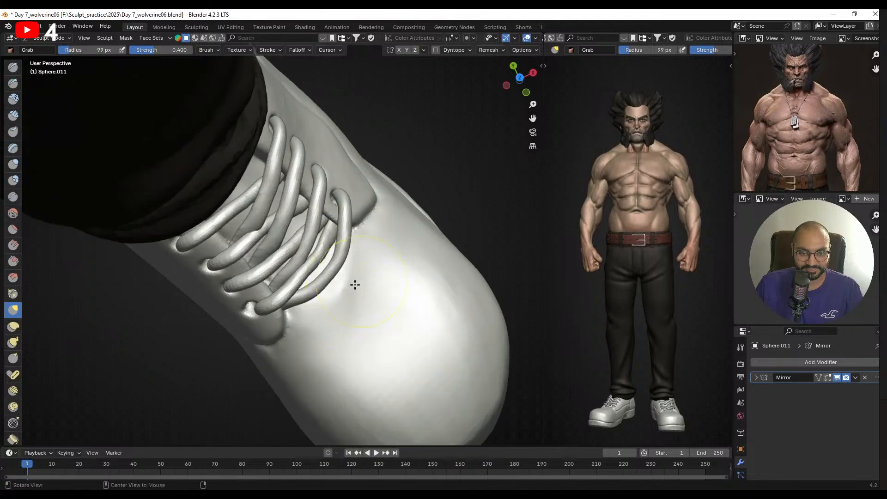
drag(310, 290, 313, 291)
mouse_move(352, 292)
middle_down()
mouse_move(287, 212)
mouse_move(286, 272)
middle_up()
mouse_move(277, 258)
middle_down()
mouse_move(321, 257)
mouse_move(337, 270)
middle_up()
- Leave sculpting on the lace, check both boots, and switch the boot mesh to Sculpt Mode
key(ctrl+Tab)
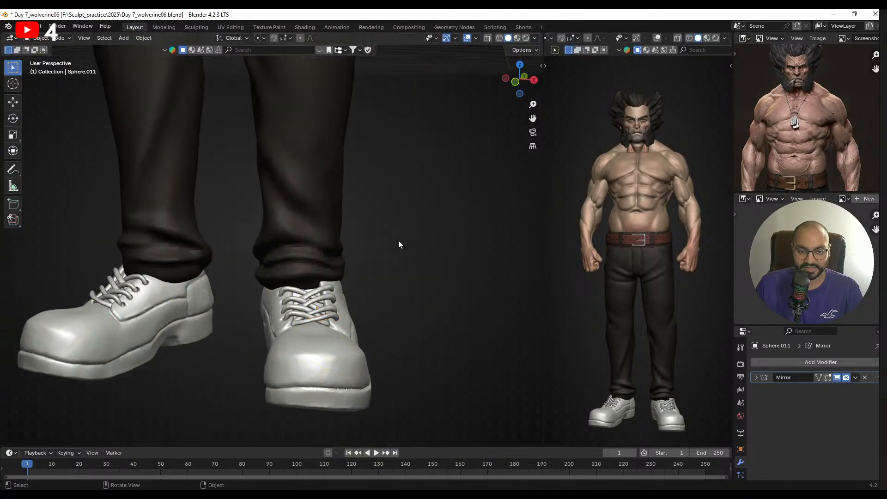
ctrl+middle_drag(398, 240, 399, 294)
mouse_move(399, 294)
middle_down()
mouse_move(411, 298)
mouse_move(371, 293)
middle_up()
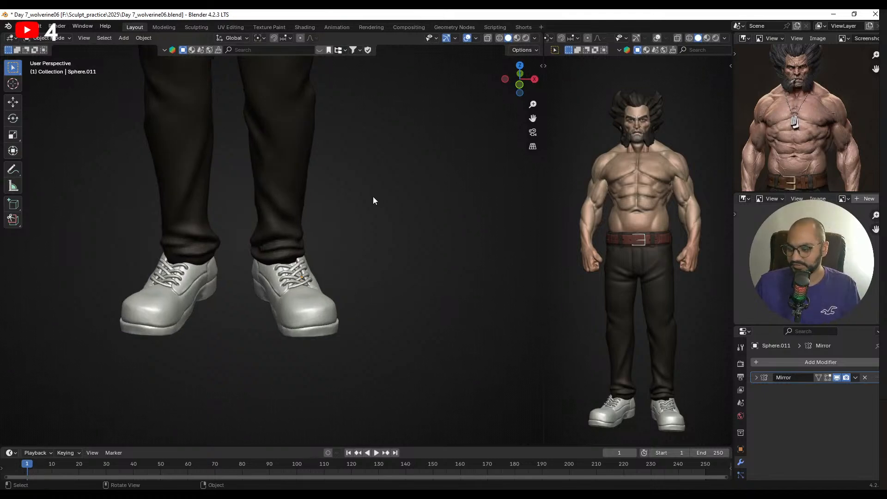
middle_drag(344, 282, 356, 251)
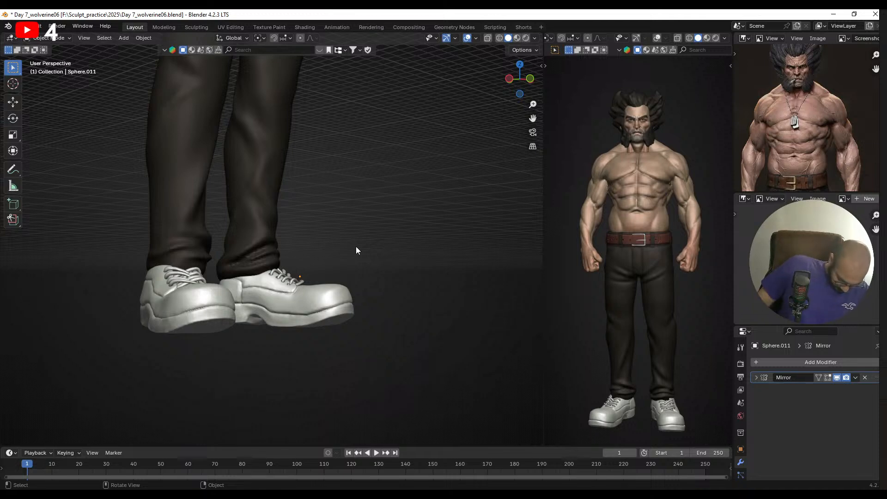
middle_drag(352, 291, 240, 286)
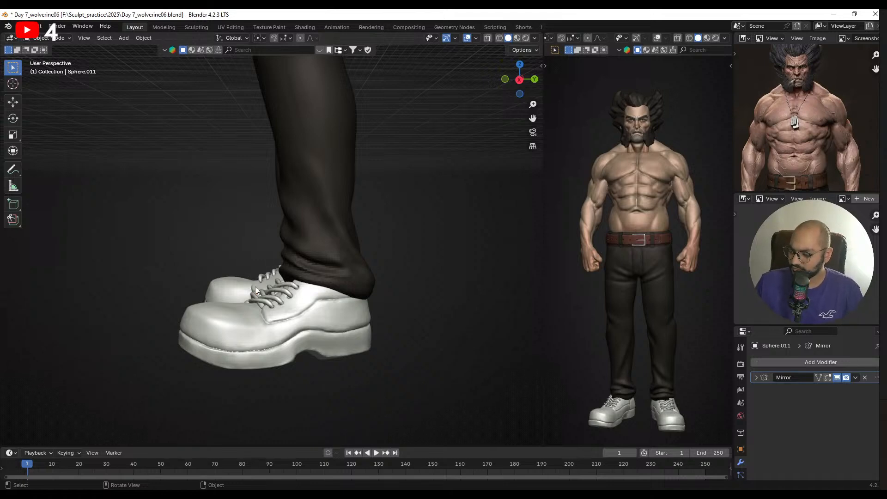
alt+drag(256, 302, 301, 298)
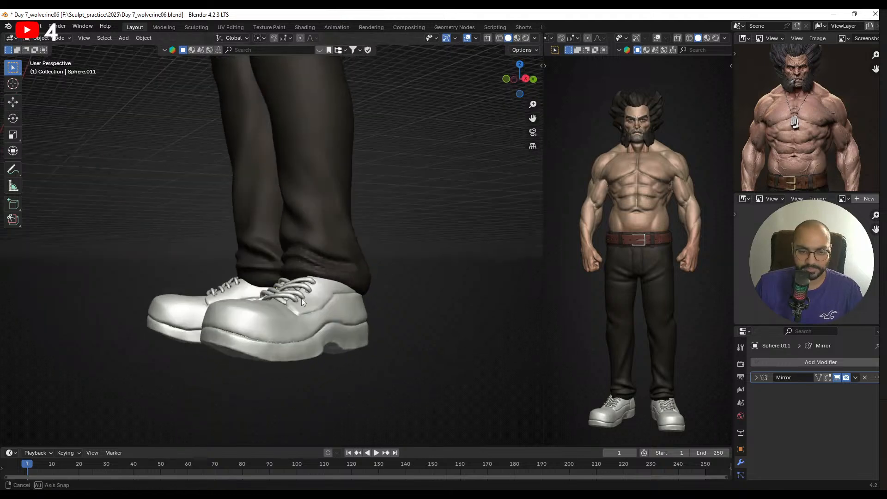
click(311, 319)
key(ctrl+Tab)
click(311, 345)
- Reshape the boot sole's lower edge ahead of the arch with the Grab brush in the right side view
mouse_move(324, 337)
alt+mouse_down()
mouse_move(250, 325)
mouse_move(295, 289)
mouse_move(286, 318)
mouse_move(280, 310)
mouse_move(298, 314)
alt+mouse_up()
key(f)
click(285, 317)
key(f)
click(282, 313)
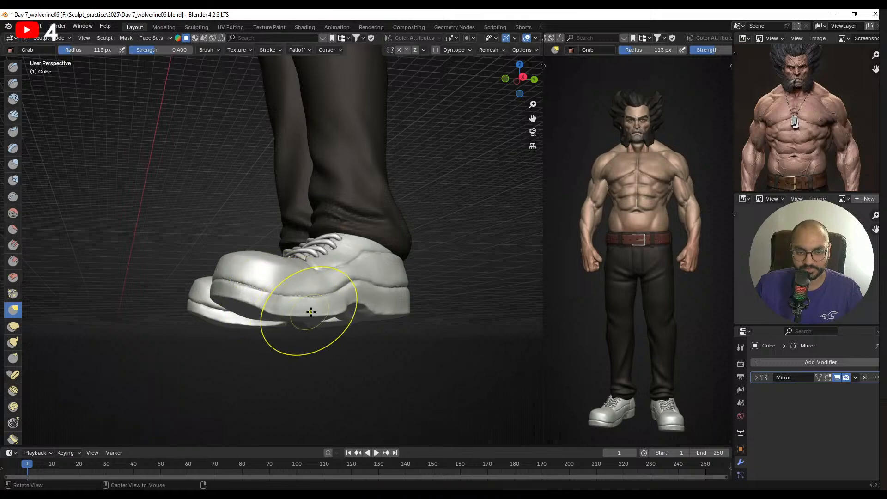
middle_drag(311, 311, 325, 280)
alt+drag(326, 280, 286, 319)
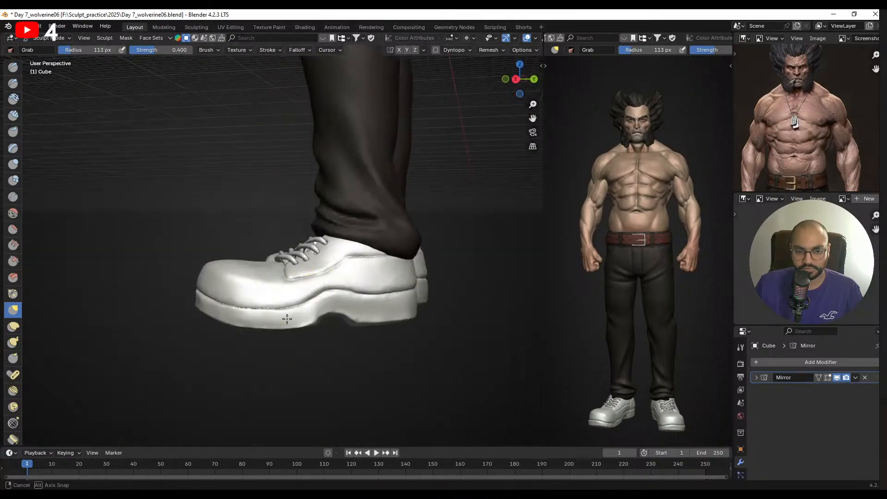
key(KP_3)
mouse_move(419, 325)
ctrl+alt+mouse_down()
mouse_move(370, 270)
mouse_move(299, 260)
ctrl+alt+mouse_up()
key(f)
click(424, 320)
drag(324, 348, 294, 339)
- Pull the sole's underside at the front of the arch slightly forward with the Grab brush at a 123 px radius
key(f)
click(378, 347)
mouse_move(275, 350)
alt+shift+mouse_down()
mouse_move(284, 342)
mouse_move(274, 329)
mouse_move(232, 334)
alt+shift+mouse_up()
key(f)
click(251, 333)
drag(335, 334, 325, 336)
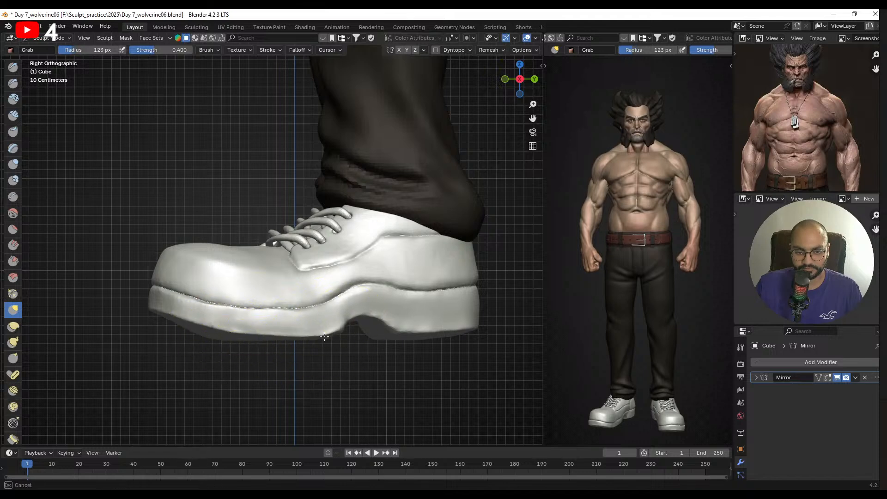
- Adjust the underside of the sole below the toe with the Grab brush at a 96 px radius
key(f)
click(198, 344)
drag(202, 337, 214, 337)
mouse_move(204, 346)
middle_down()
mouse_move(312, 352)
mouse_move(292, 363)
middle_up()
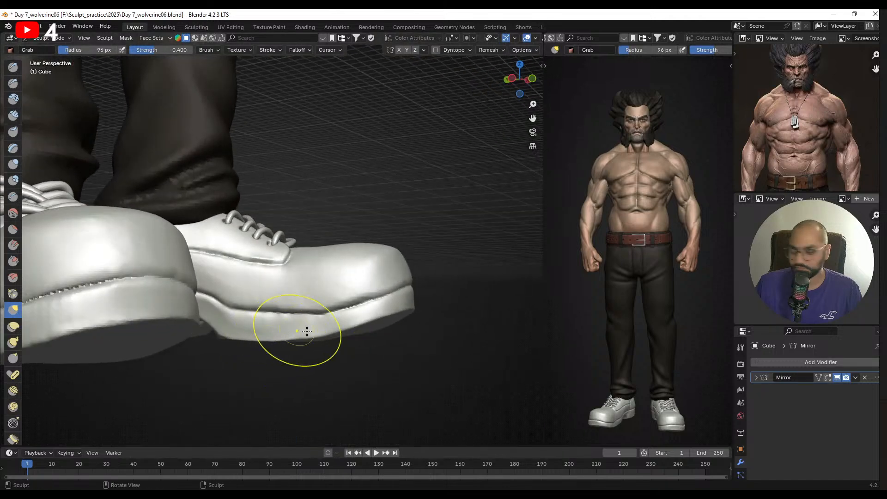
- Touch up the seam between the boot's upper and sole with the Grab brush at a 44 px radius
middle_drag(306, 331, 273, 282)
scroll(307, 347, down, 5)
mouse_move(307, 347)
middle_down()
mouse_move(293, 317)
mouse_move(301, 281)
mouse_move(264, 299)
mouse_move(287, 308)
mouse_move(292, 298)
middle_up()
scroll(293, 317, up, 4)
key(f)
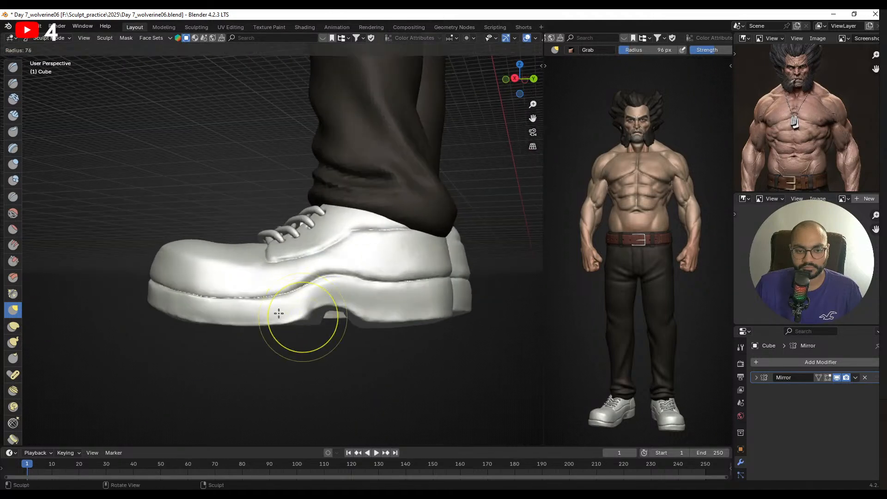
click(281, 314)
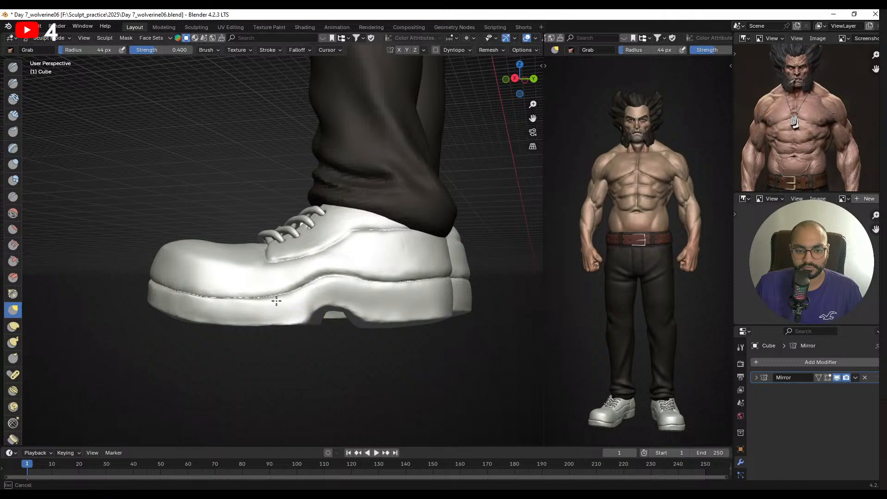
scroll(277, 300, down, 3)
middle_drag(277, 301, 379, 303)
scroll(313, 305, down, 2)
mouse_move(313, 304)
middle_down()
mouse_move(375, 299)
mouse_move(311, 291)
middle_up()
scroll(311, 292, up, 4)
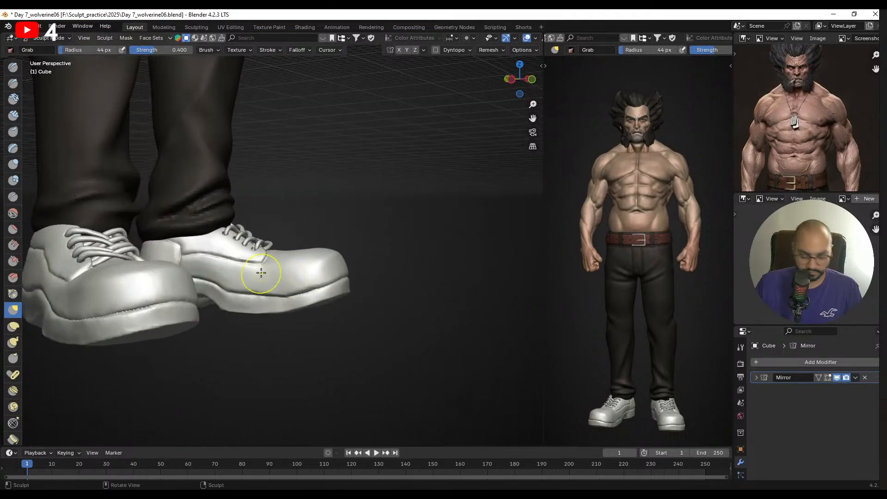
- Isolate the boots in local view and pull the sole's lower edge down with the Grab brush at a 71 px radius
key(KP_Divide)
mouse_move(350, 250)
middle_down()
mouse_move(273, 208)
mouse_move(301, 269)
mouse_move(224, 291)
middle_up()
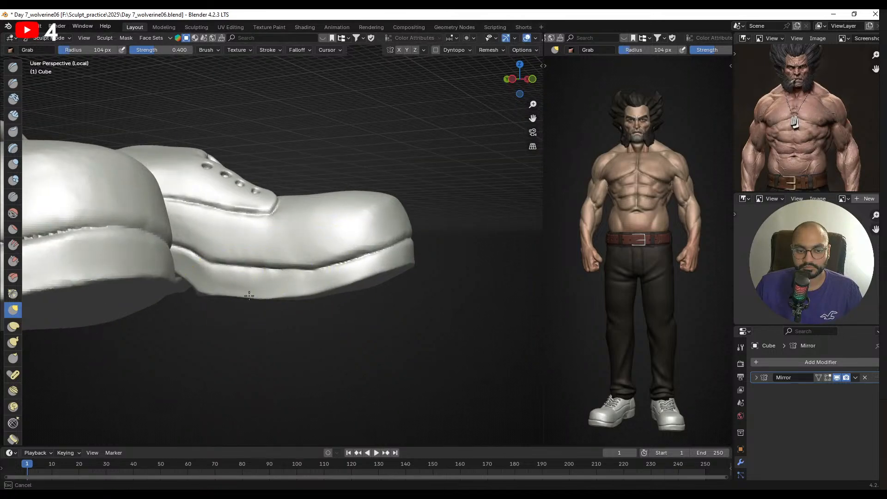
key(f)
click(268, 300)
key(f)
click(341, 292)
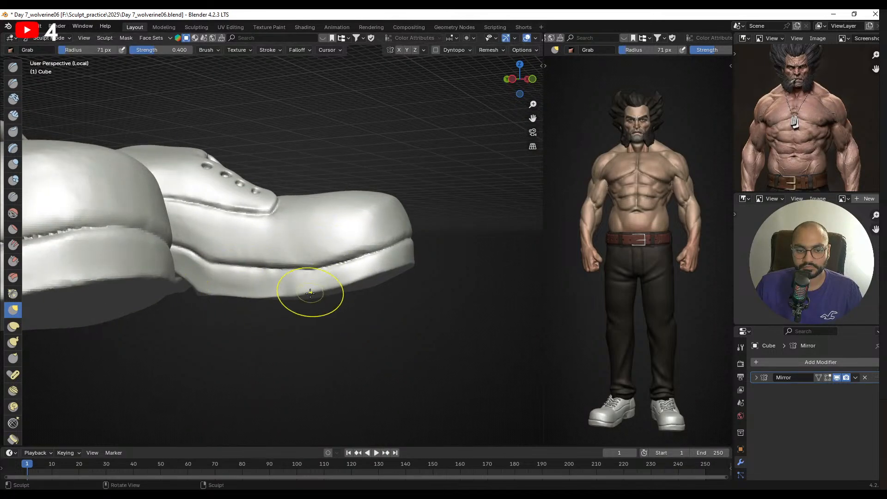
drag(315, 296, 318, 304)
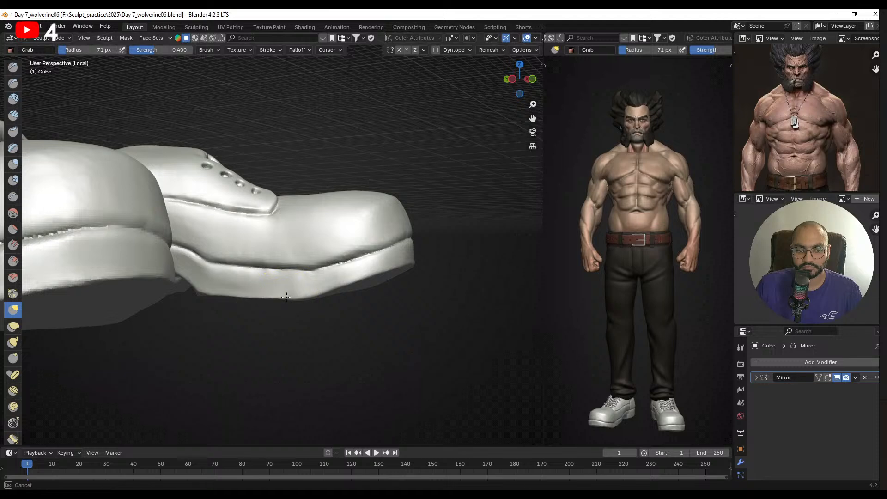
- Smooth out the curve of the sole's lower edge with the Grab brush at a 56 px radius
middle_drag(325, 292, 337, 293)
key(f)
click(345, 293)
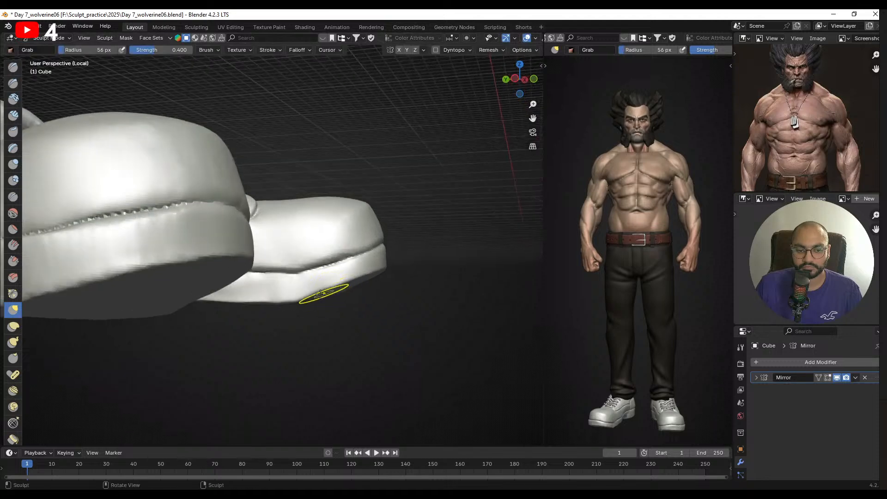
drag(316, 297, 295, 299)
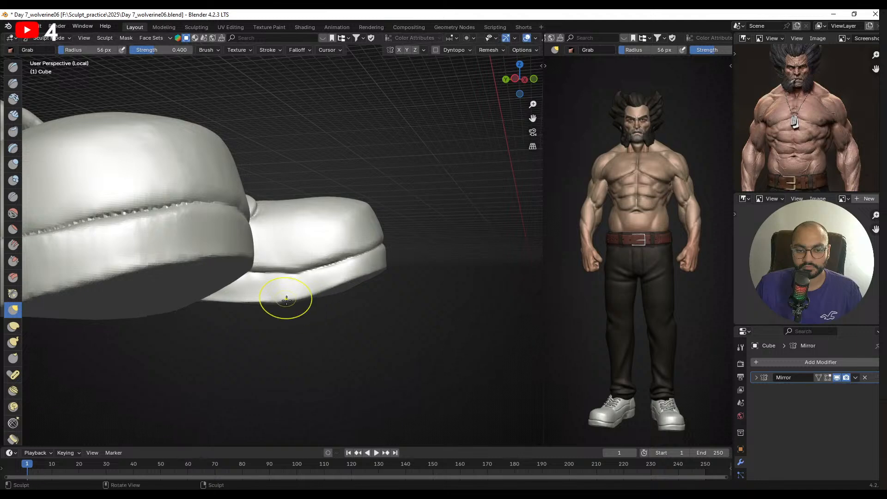
scroll(277, 298, down, 6)
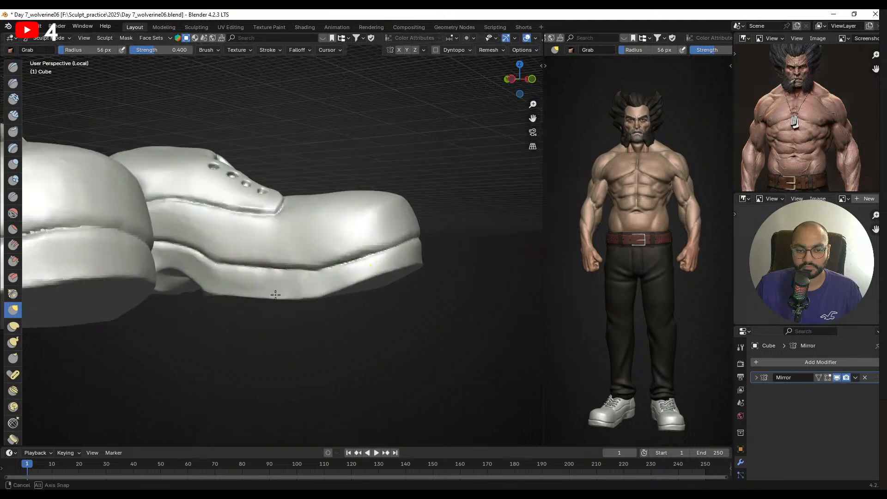
middle_drag(292, 293, 283, 295)
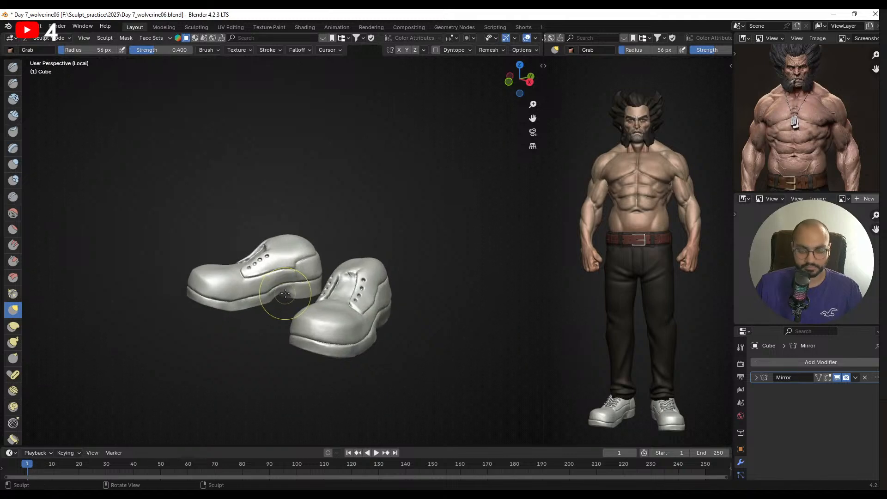
- Exit local view and return the boot to Object Mode
key(KP_Divide)
scroll(291, 240, down, 3)
mouse_move(280, 235)
shift+middle_down()
mouse_move(292, 257)
mouse_move(290, 279)
shift+middle_up()
key(ctrl+Tab)
click(181, 280)
click(407, 258)
- Select all the laces together with the boot, leaving the trousers out of the selection
scroll(394, 293, down, 2)
middle_drag(393, 293, 344, 275)
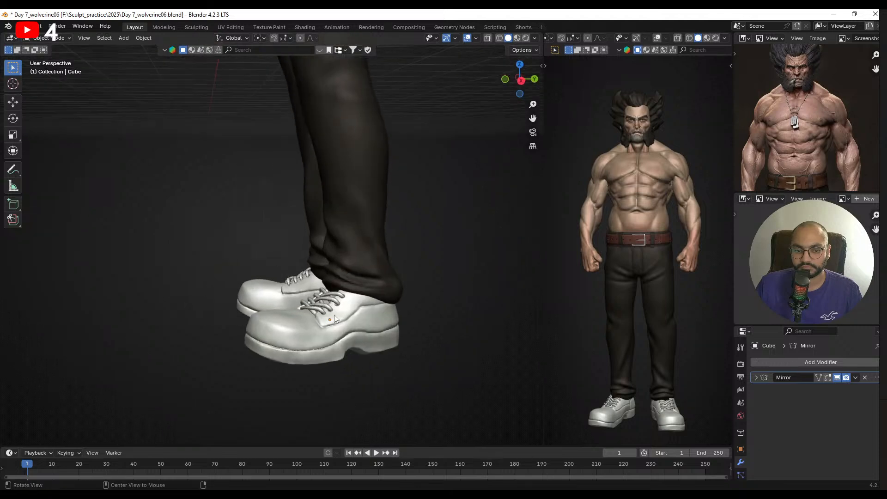
middle_drag(334, 314, 381, 319)
drag(344, 303, 391, 332)
middle_drag(405, 326, 436, 341)
click(331, 294)
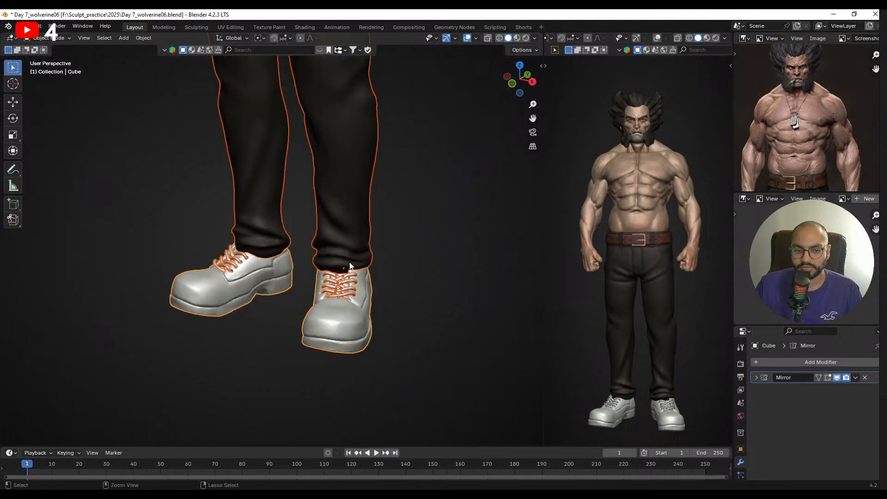
key(KP_3)
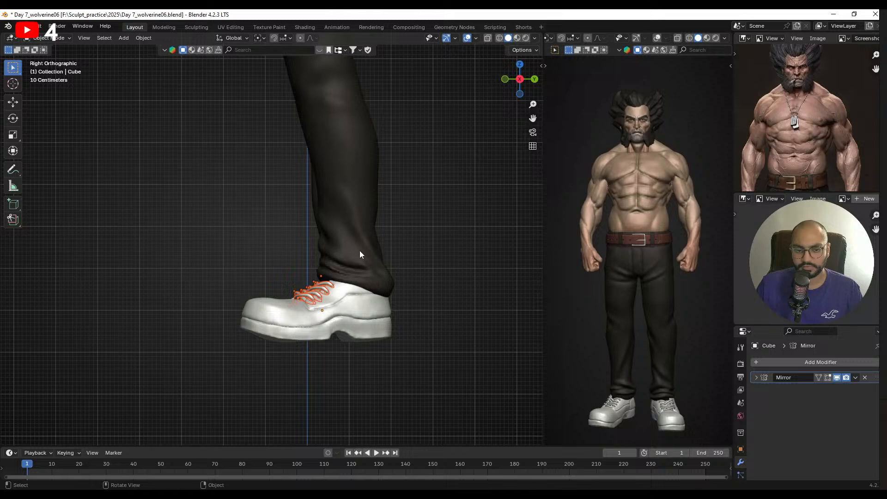
shift+click(383, 321)
- Scale the boot and laces down slightly and reposition them beneath the trouser cuff in the right side view
shift+middle_drag(443, 306, 428, 301)
key(s)
click(434, 312)
key(g)
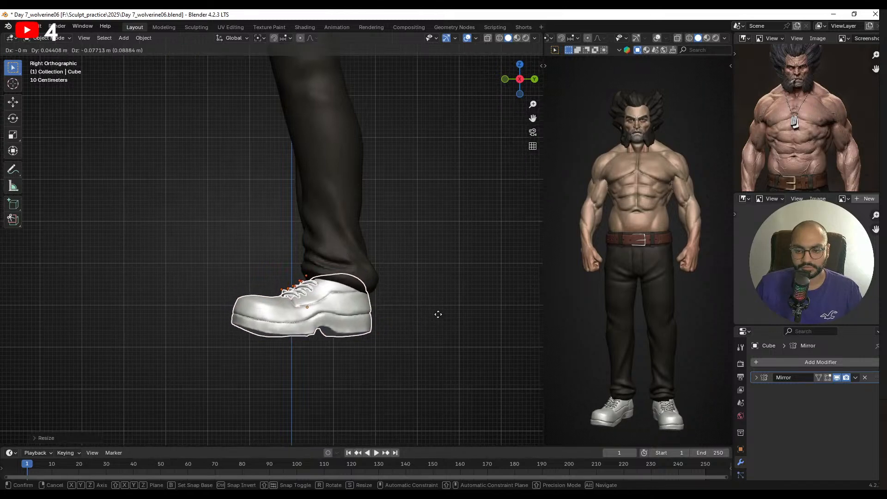
click(437, 311)
middle_drag(444, 306, 479, 344)
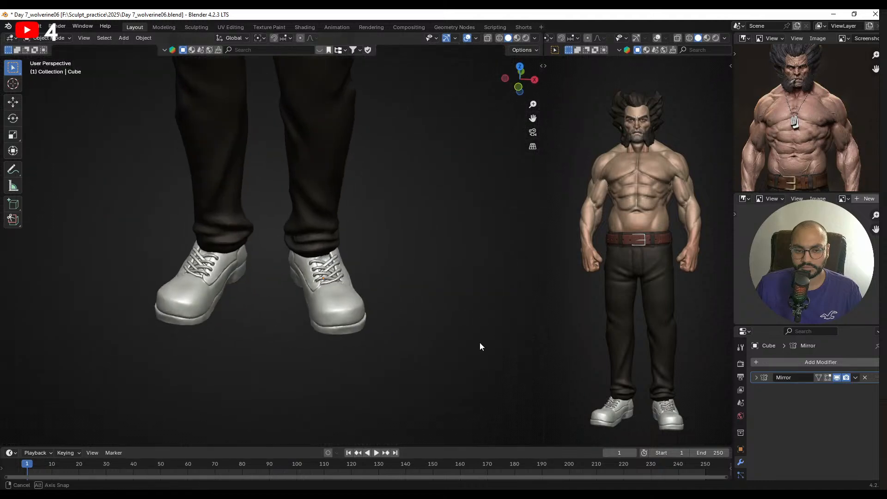
- Select the boot and laces and move them about 0.017 m inward and up toward the trouser cuff
drag(297, 265, 426, 365)
middle_drag(427, 365, 423, 318)
key(g)
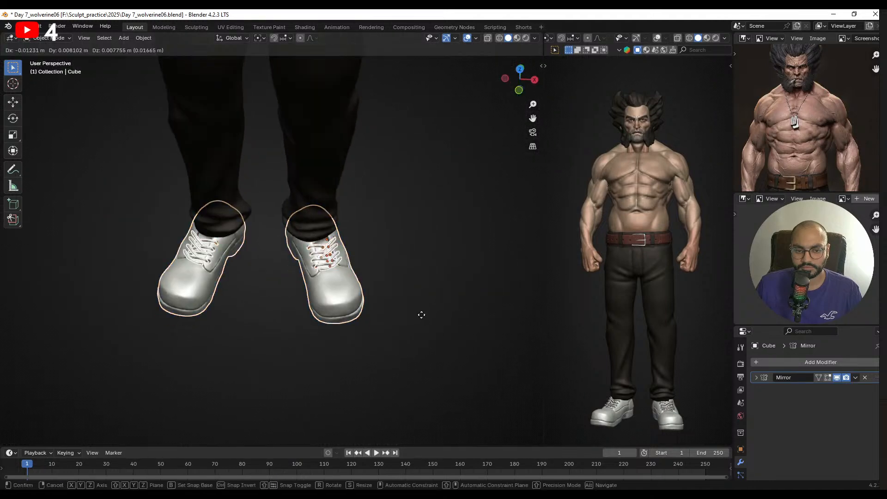
click(421, 315)
click(410, 291)
- Check the boots' proportions on the full figure, then select the boot and switch it to Sculpt Mode
mouse_move(381, 249)
middle_down()
mouse_move(402, 311)
mouse_move(430, 226)
mouse_move(471, 244)
mouse_move(396, 241)
mouse_move(380, 257)
mouse_move(386, 234)
middle_up()
scroll(351, 249, down, 3)
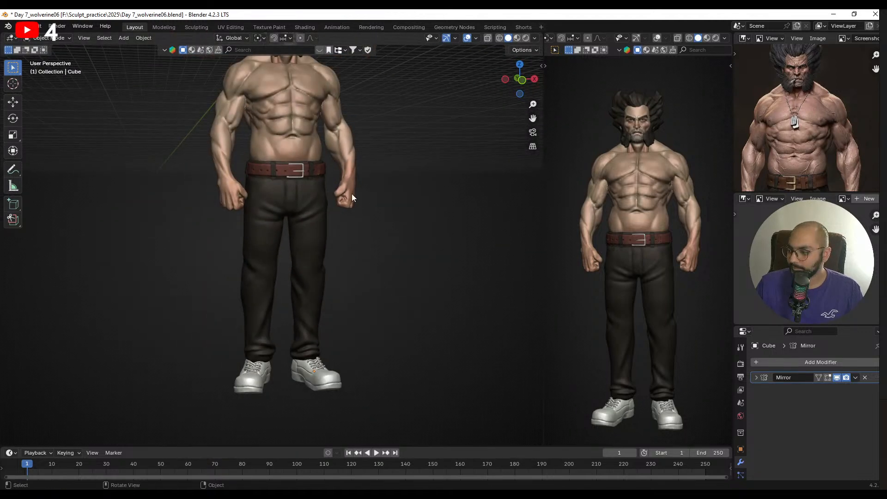
mouse_move(383, 267)
alt+mouse_down()
mouse_move(369, 239)
mouse_move(386, 267)
alt+mouse_up()
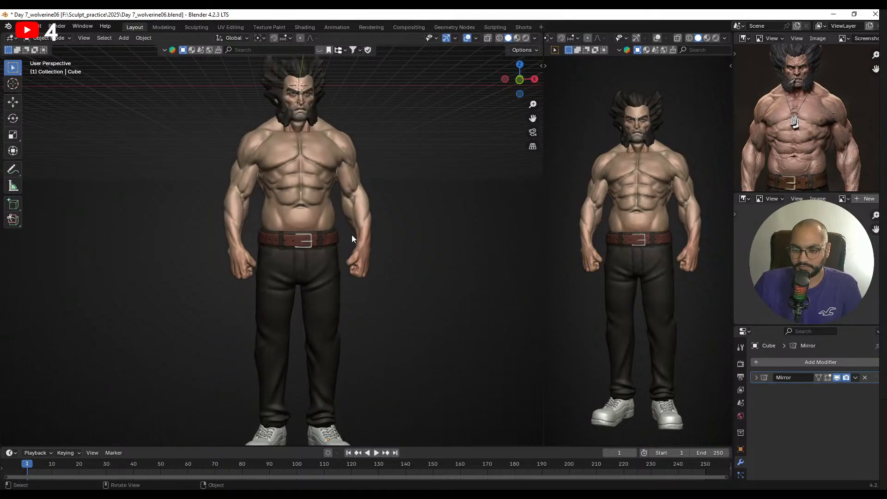
alt+shift+drag(329, 178, 326, 76)
ctrl+alt+drag(324, 152, 338, 245)
alt+shift+drag(339, 254, 326, 236)
click(324, 252)
key(ctrl+Tab)
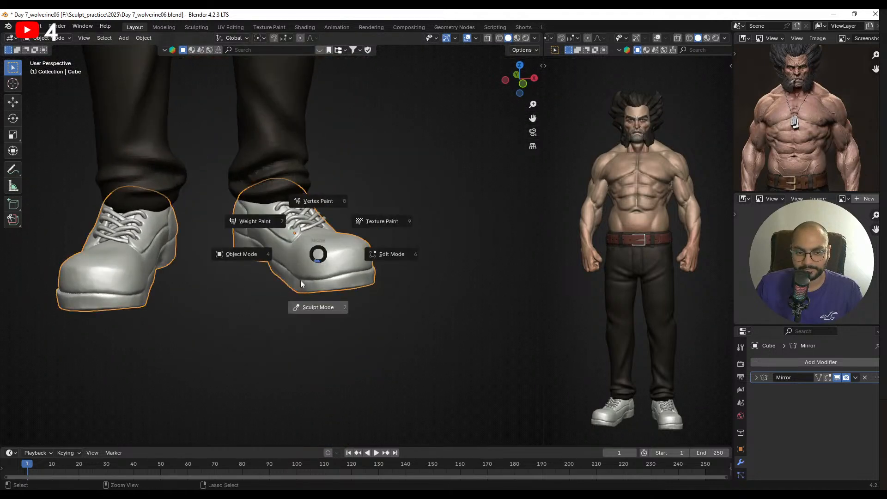
click(317, 305)
- Activate the Color Filter tool with the Fill filter type for the boot
scroll(8, 307, down, 3)
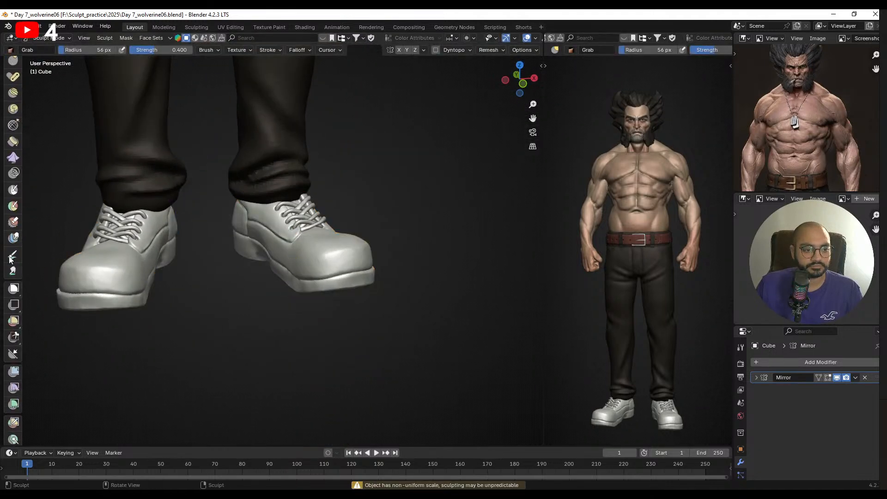
click(13, 254)
scroll(12, 329, down, 3)
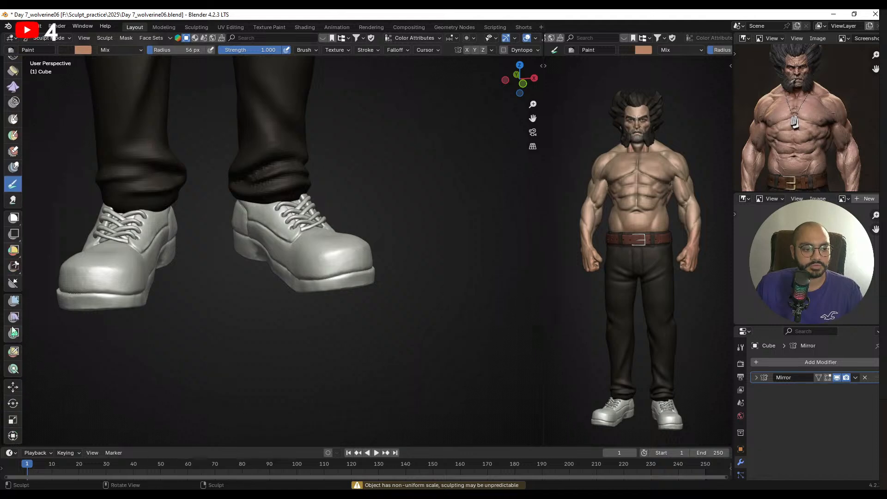
click(14, 334)
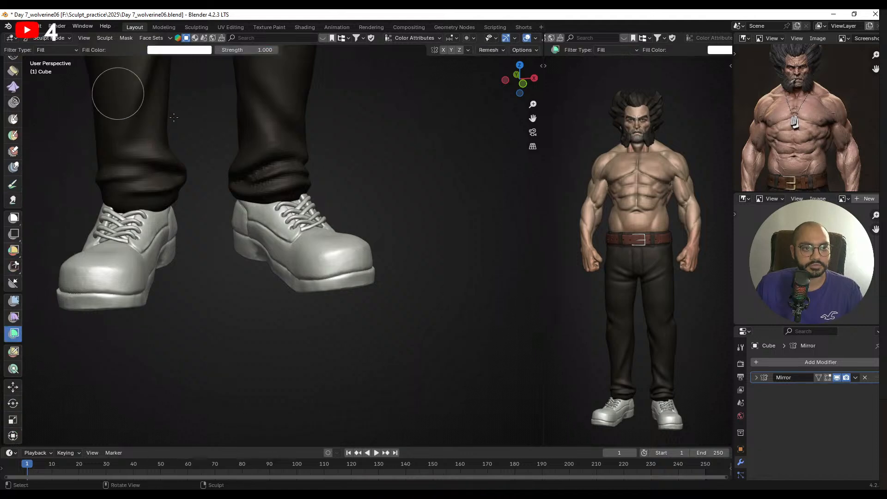
- Switch sculpting to the trousers and sample their dark color as the Color Filter's fill color
key(alt+q)
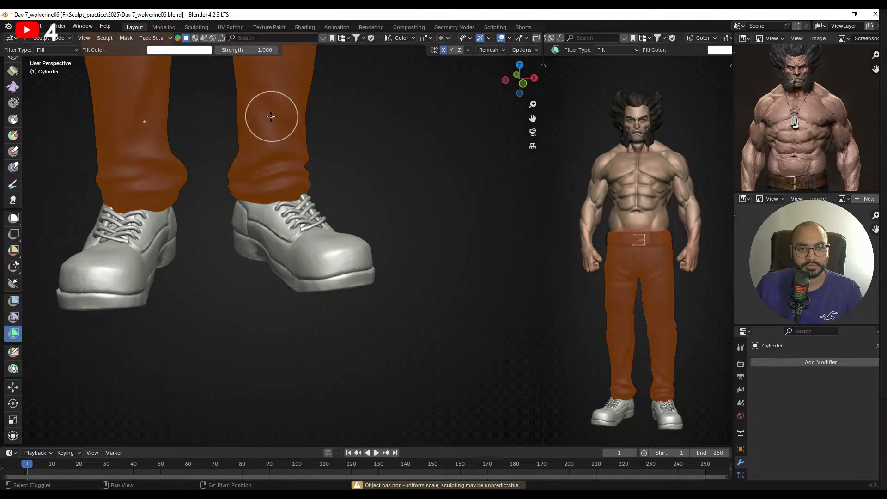
click(180, 50)
click(239, 160)
click(294, 157)
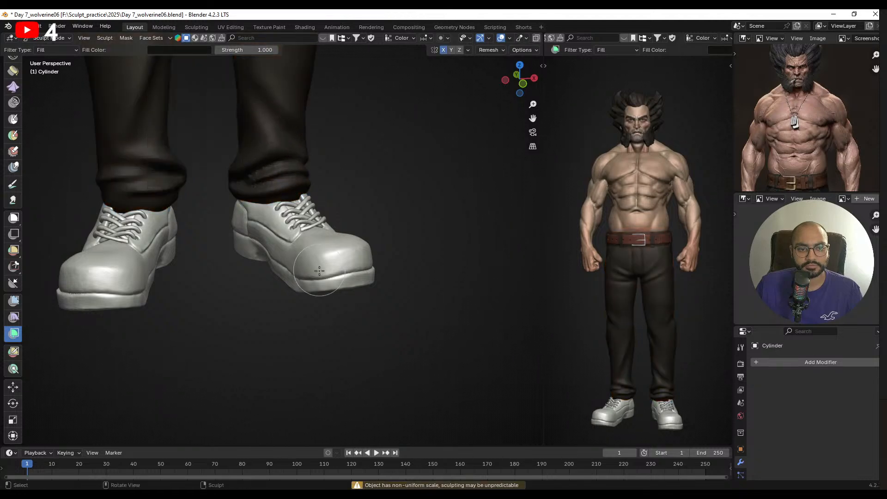
- Switch sculpting to the boot and fill it with the dark color, raised to a Value of 0.244
key(alt+q)
click(196, 267)
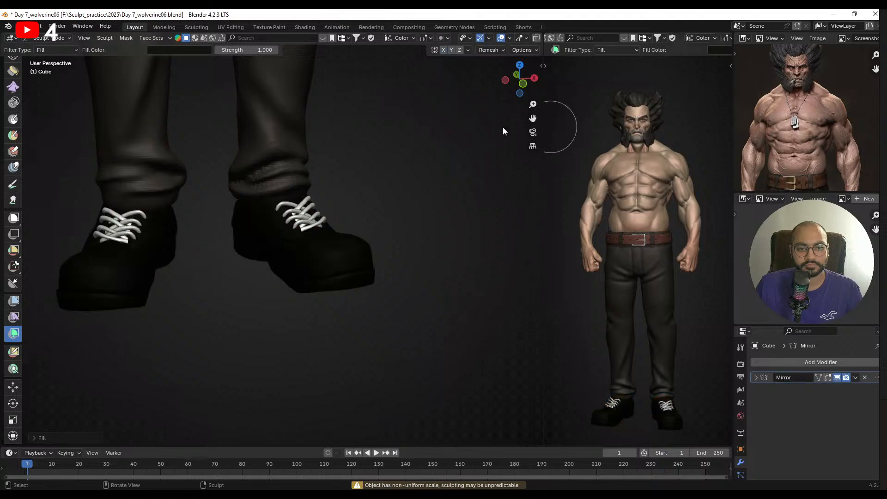
click(190, 51)
drag(245, 130, 242, 120)
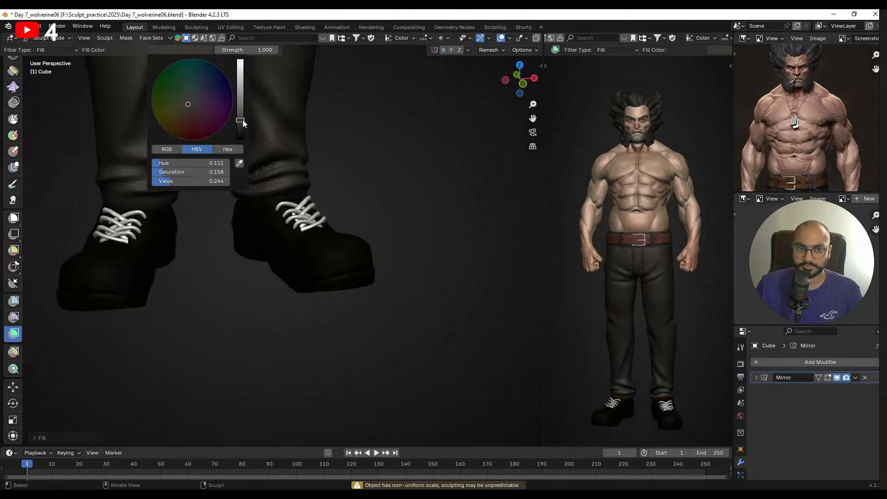
click(238, 283)
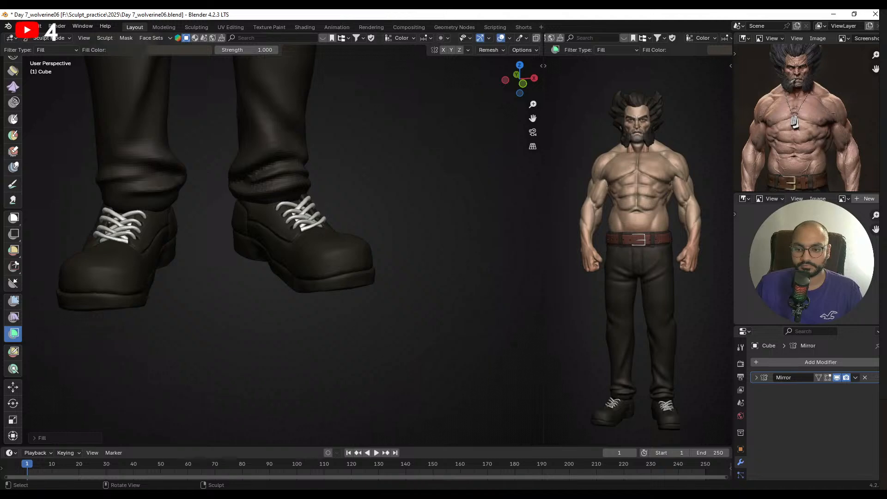
- Switch sculpting to an upper lace strand and fill it with a less saturated gray at a Value of 0.364
alt+drag(333, 202, 292, 201)
ctrl+alt+drag(293, 209, 299, 184)
alt+shift+drag(390, 203, 341, 226)
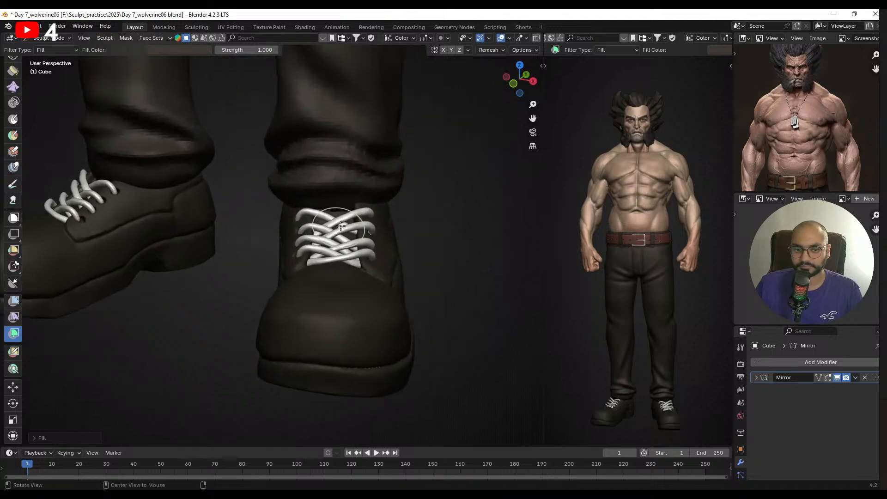
key(alt+q)
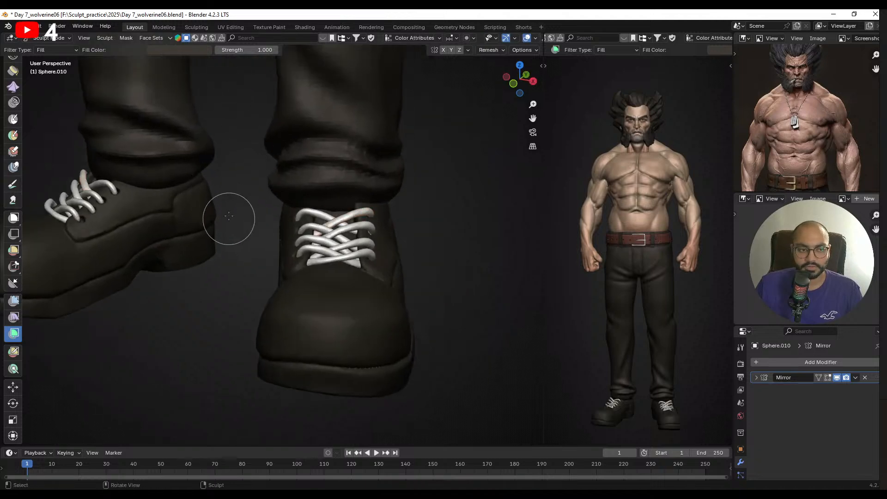
scroll(229, 216, down, 2)
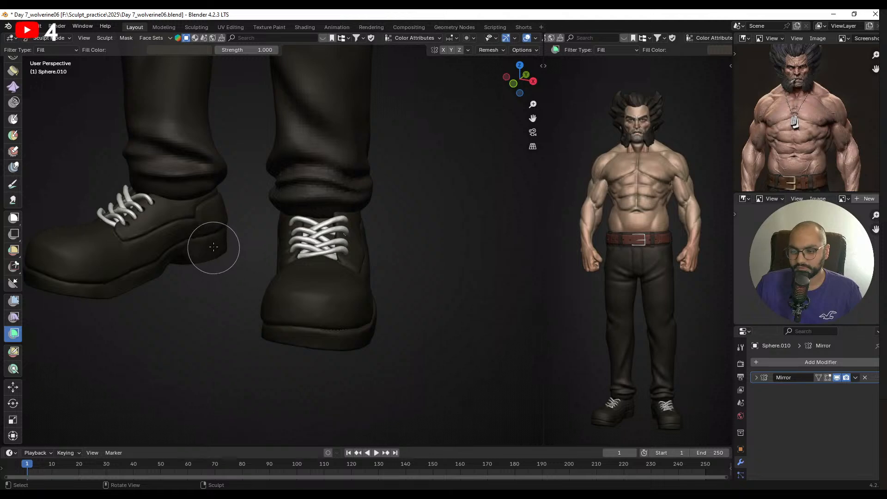
alt+drag(232, 240, 245, 252)
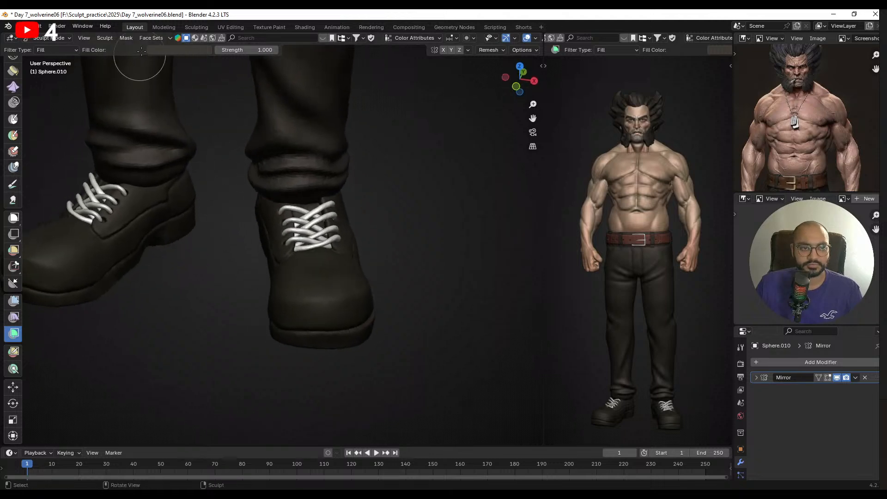
click(177, 50)
click(242, 112)
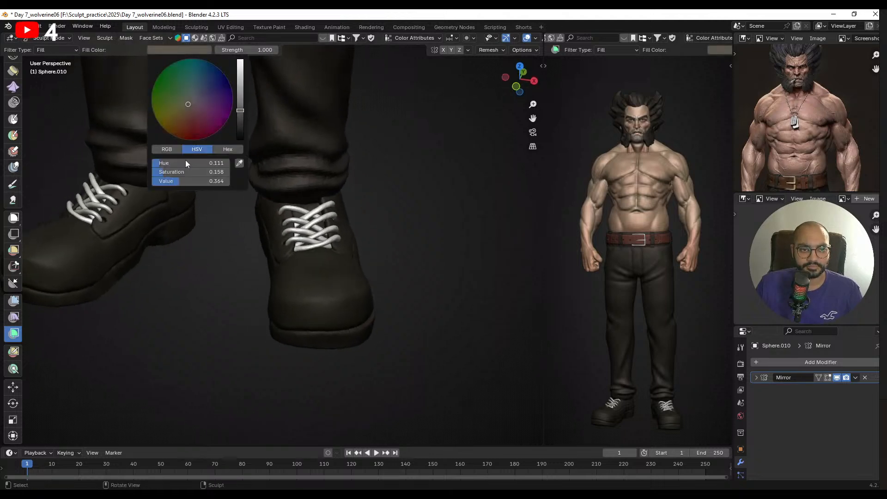
drag(156, 172, 150, 172)
drag(433, 248, 664, 209)
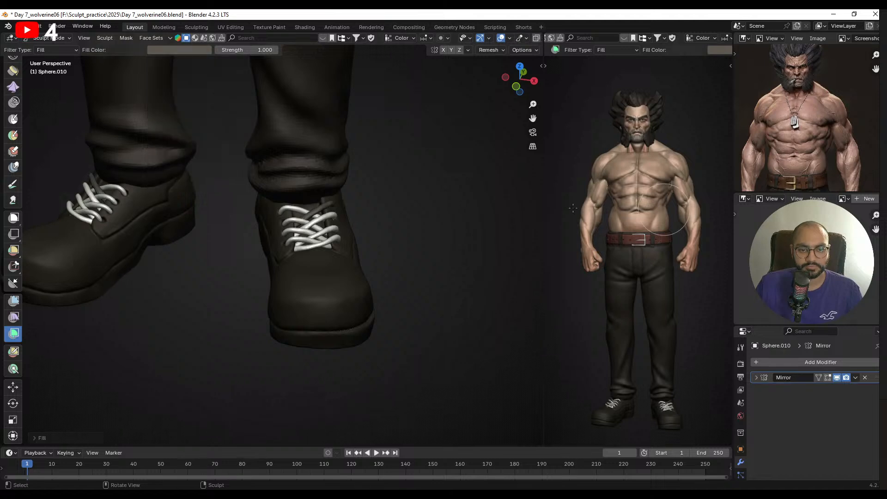
- Switch through the remaining lace strands one by one and fill each with the same gray color
key(alt+q)
drag(334, 208, 527, 185)
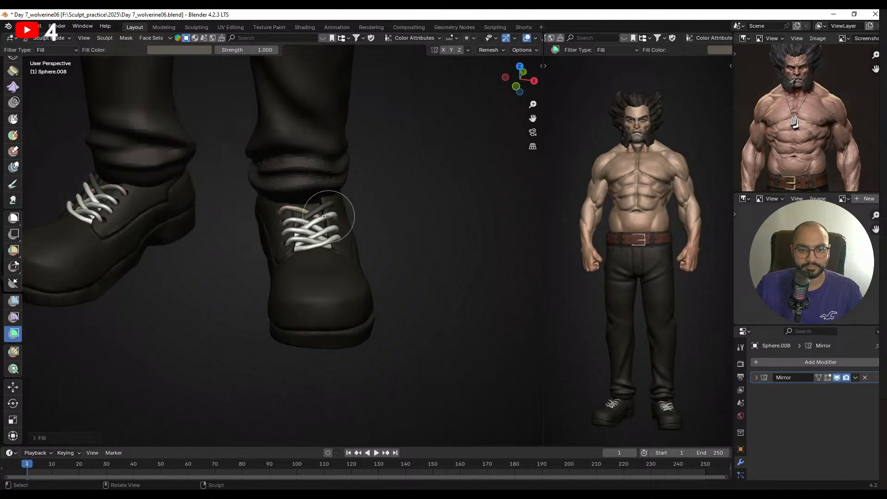
key(alt+q)
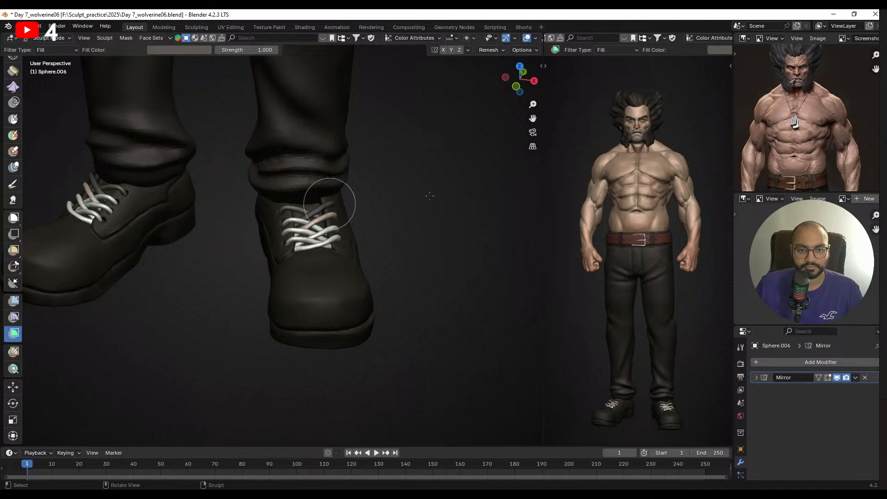
key(alt+q)
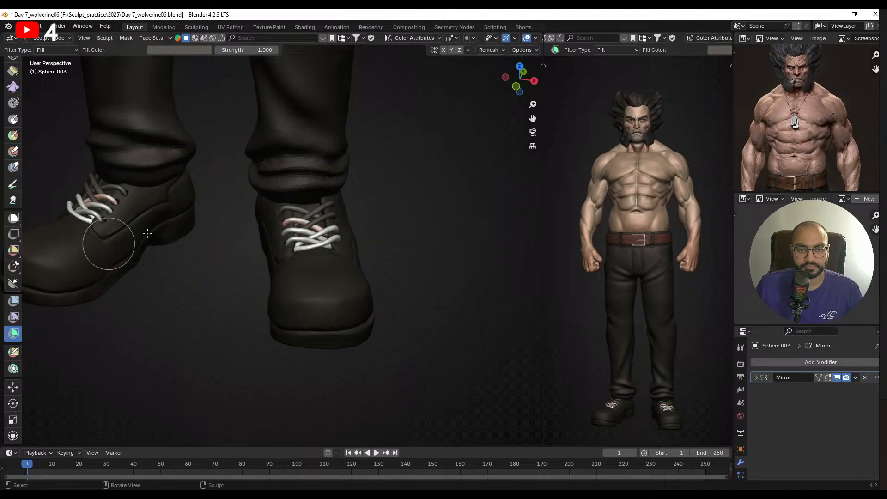
key(alt+q)
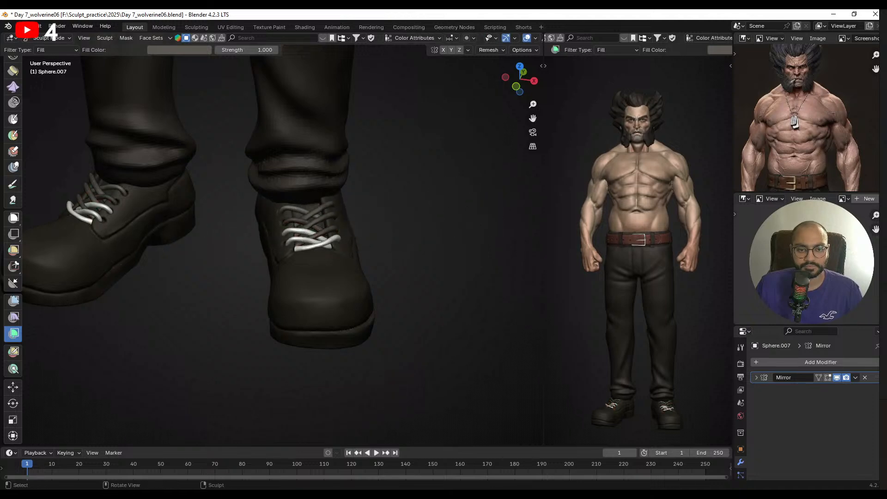
key(alt+q)
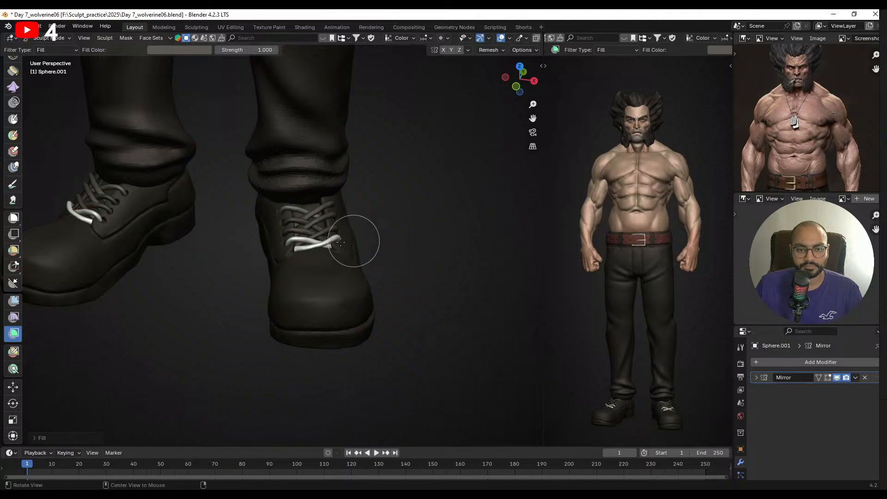
key(alt+q)
drag(690, 218, 693, 218)
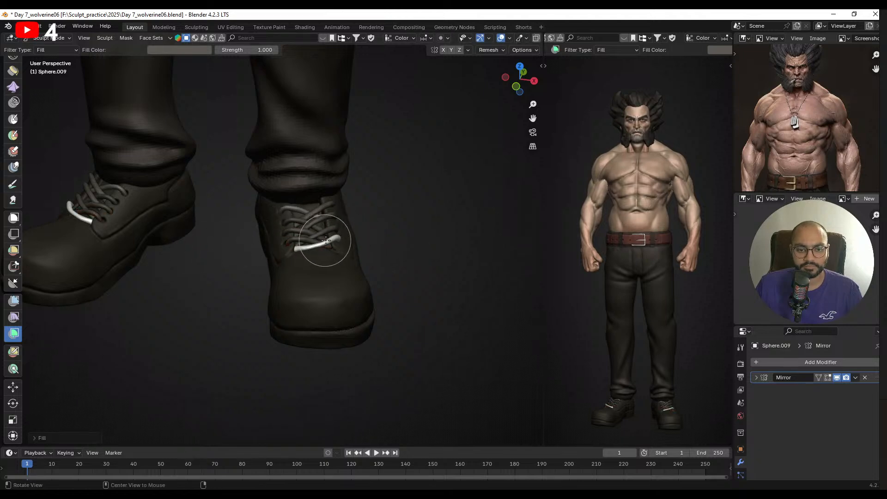
key(alt+q)
scroll(252, 219, down, 3)
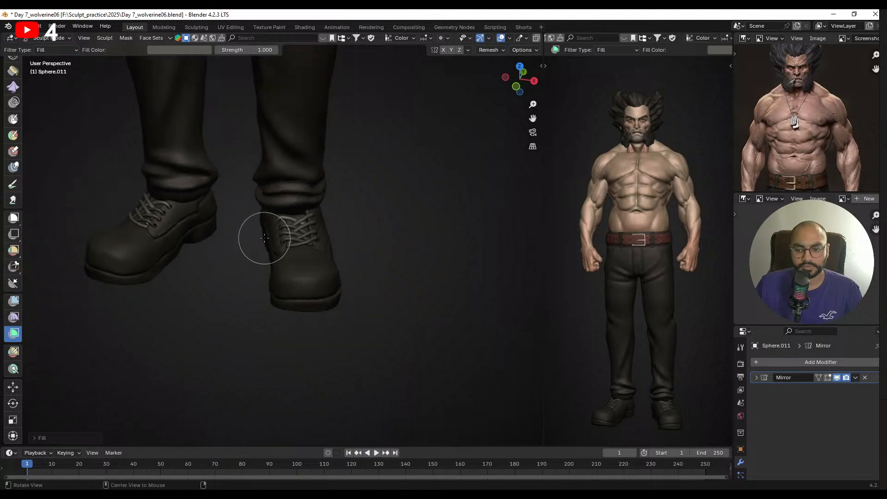
- Return to Object Mode and turn on the Screencast Keys display
middle_drag(265, 238, 297, 234)
key(ctrl+Tab)
scroll(357, 203, up, 3)
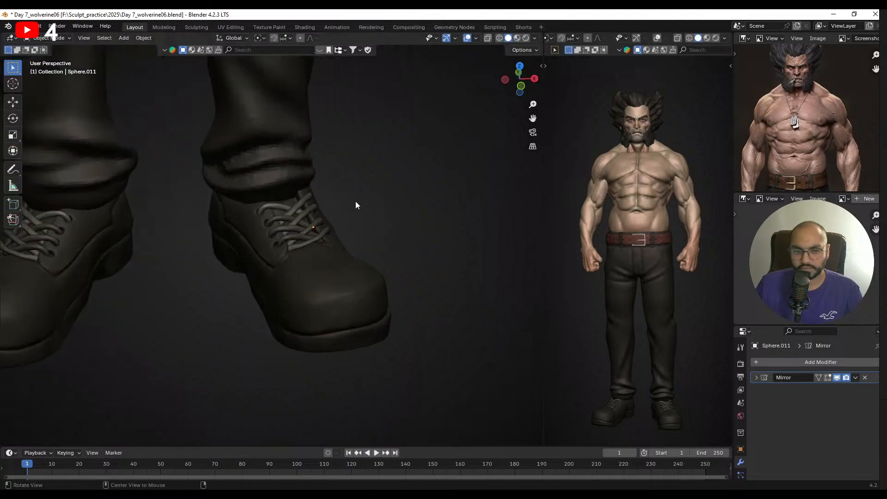
middle_drag(356, 203, 242, 191)
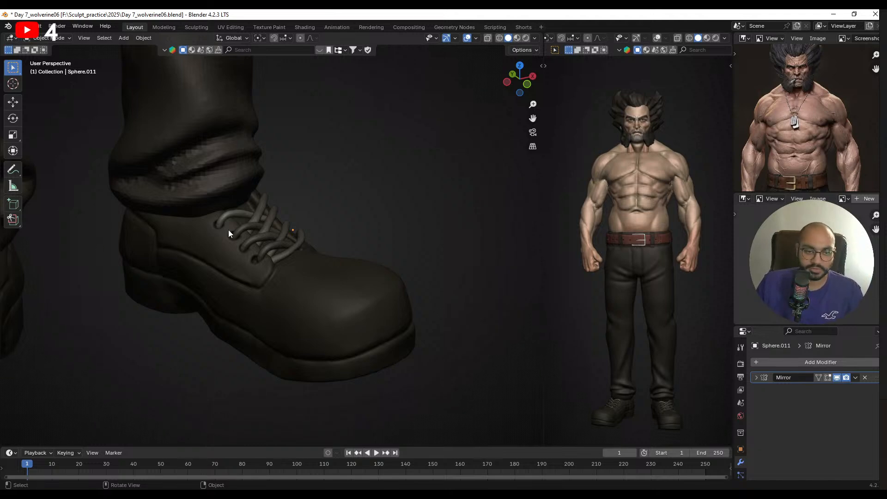
scroll(242, 186, up, 3)
shift+middle_drag(243, 187, 264, 240)
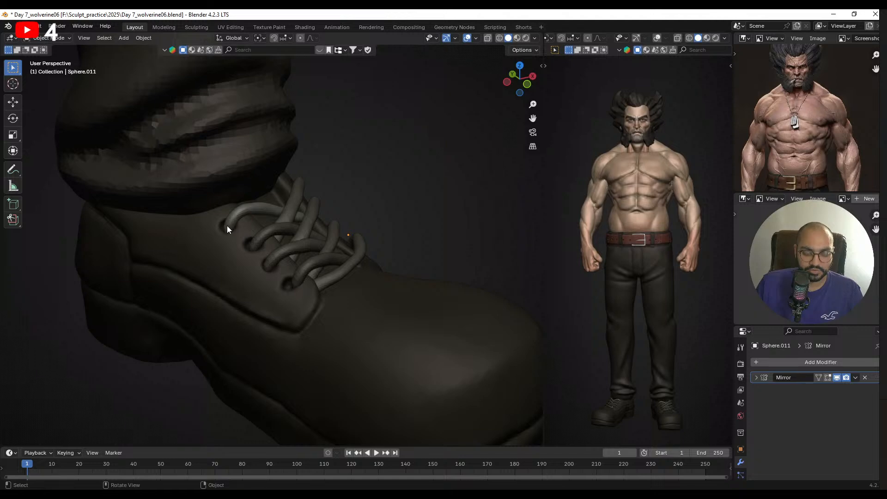
key(n)
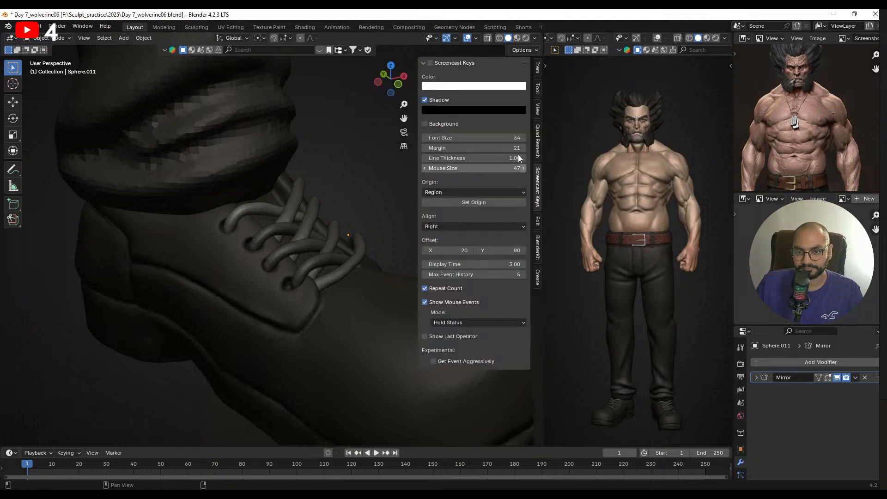
key(n)
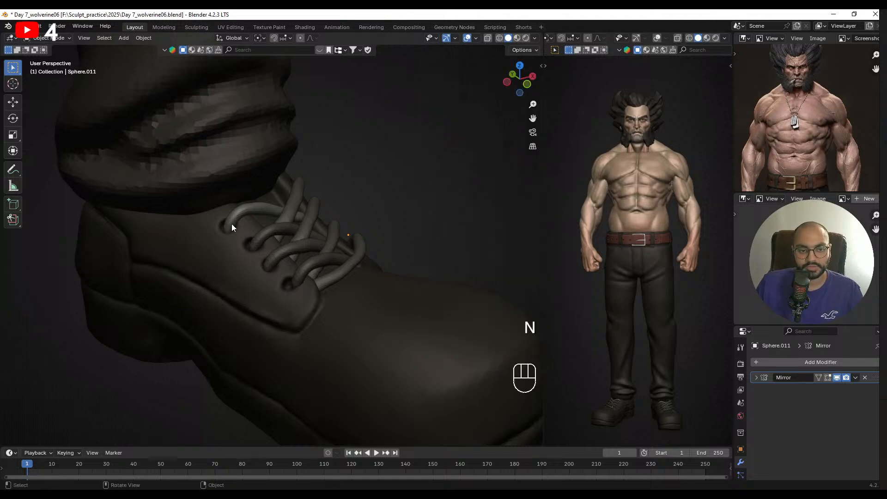
- Place the 3D cursor on the boot's uppermost outer eyelet and isolate the boot in Local View
middle_drag(227, 224, 264, 225)
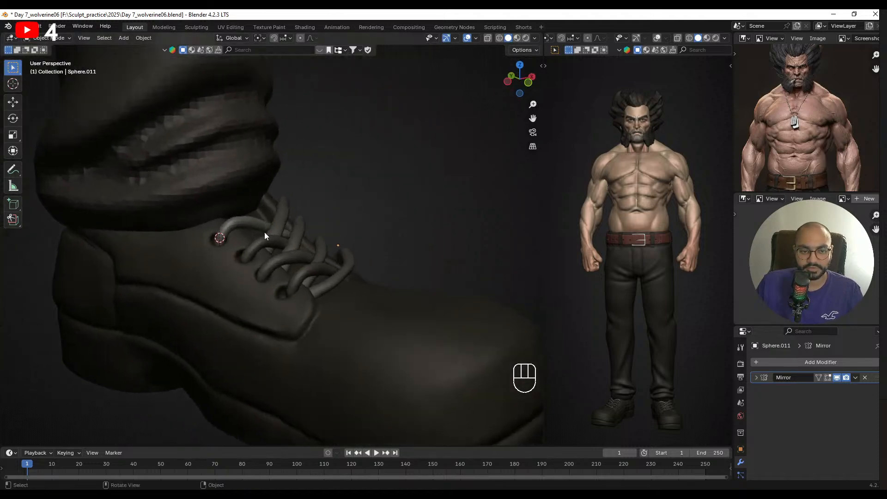
click(228, 243)
key(slash)
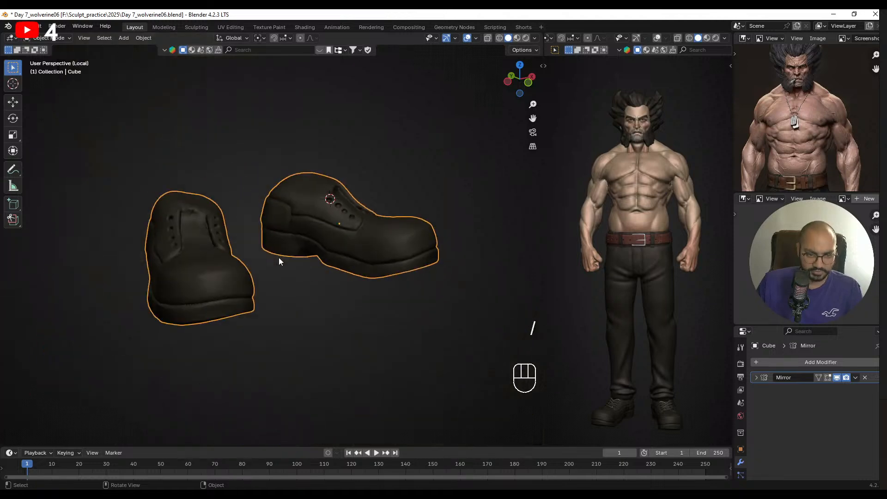
scroll(373, 240, up, 5)
shift+middle_drag(435, 170, 251, 240)
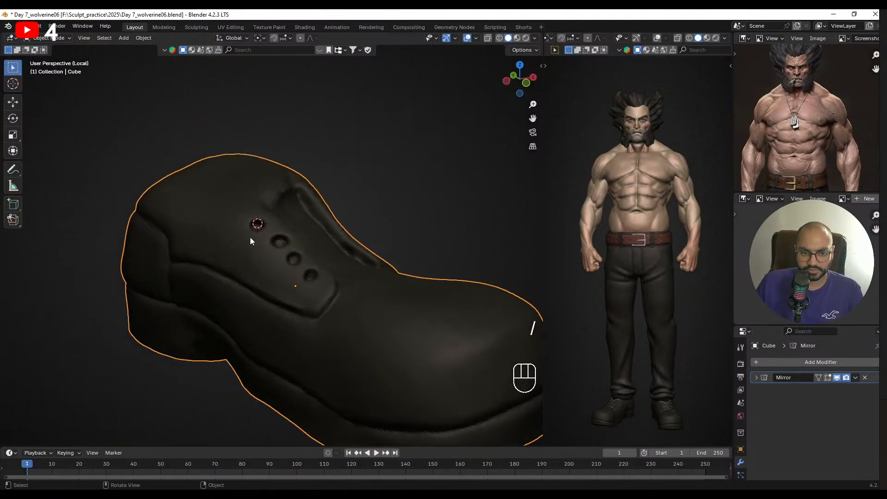
mouse_move(310, 268)
middle_down()
mouse_move(324, 267)
mouse_move(316, 264)
middle_up()
- Add a torus mesh at the 3D cursor on the boot's uppermost eyelet
key(shift+a)
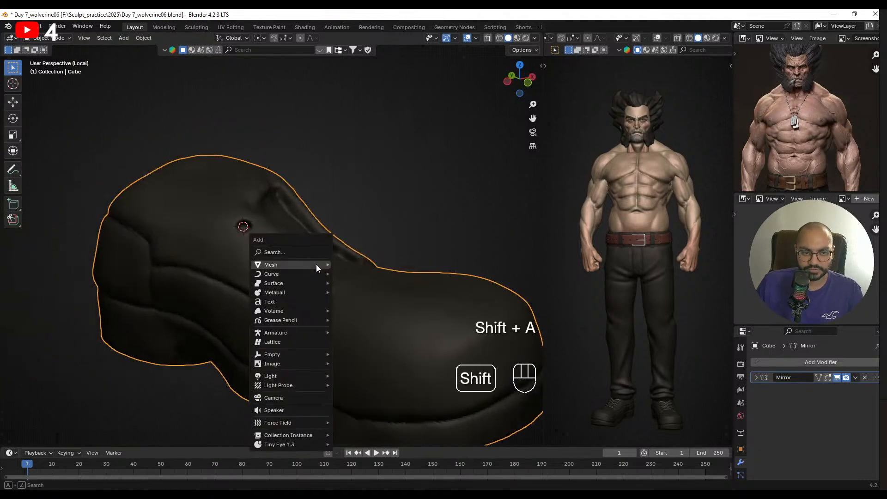
mouse_move(287, 364)
mouse_move(292, 266)
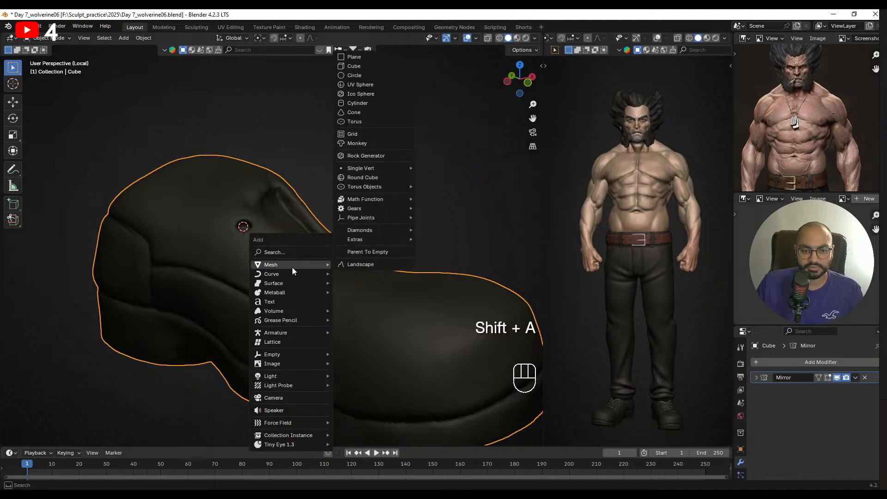
click(377, 121)
- Set both the major and minor segments of the torus to 8
click(40, 437)
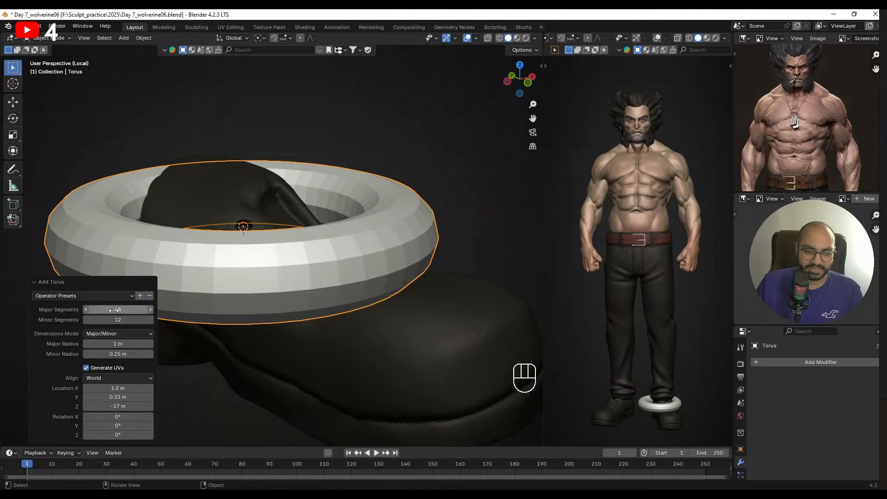
key(Tab)
text(60)
key(Return)
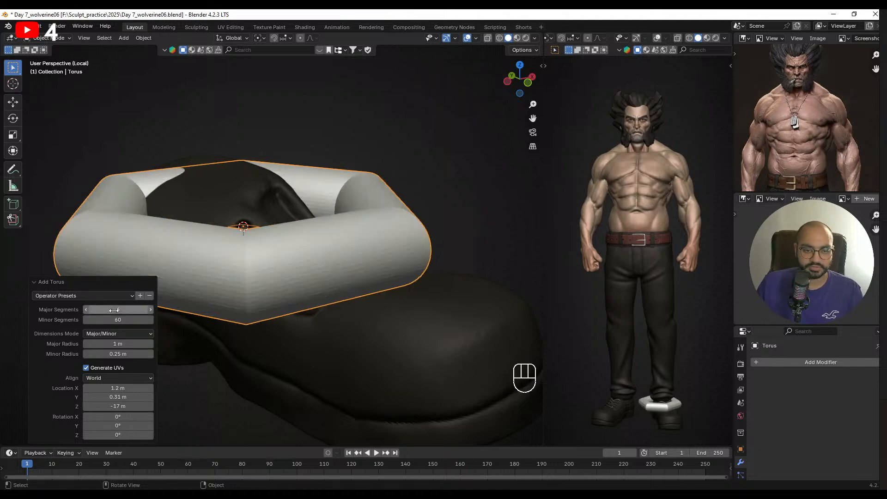
key(Return)
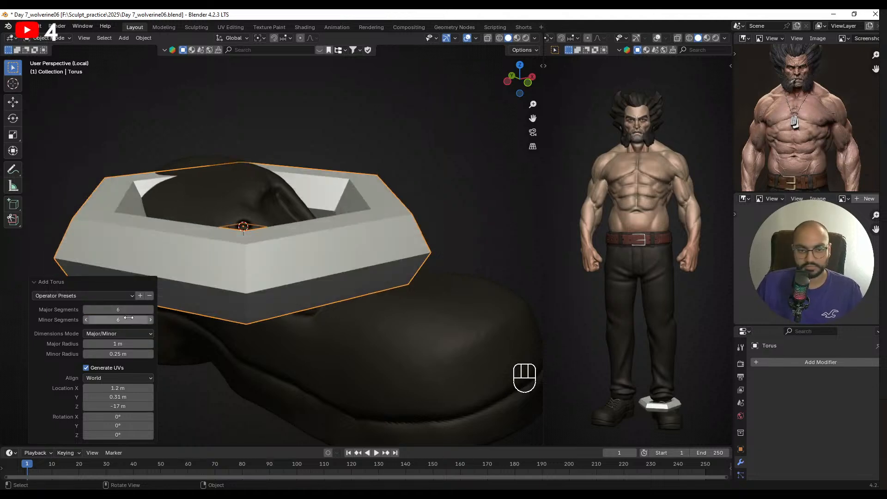
middle_drag(278, 257, 251, 297)
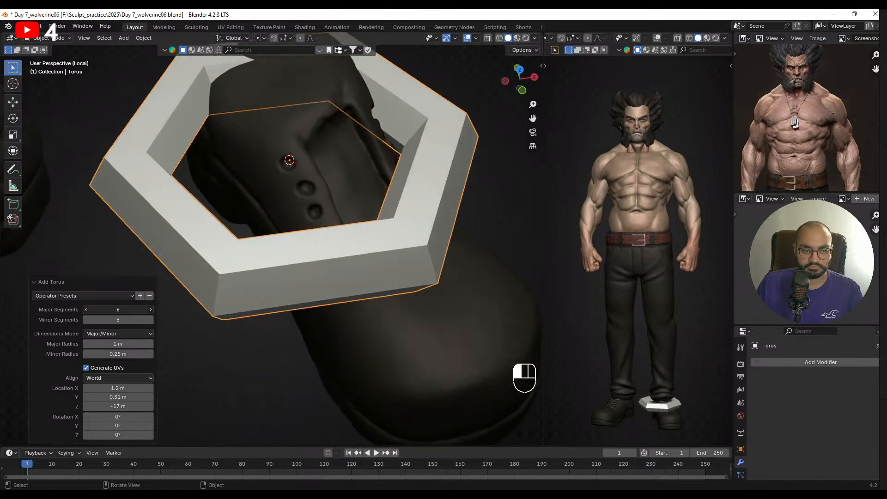
text(8)
key(Tab)
text(8)
key(Return)
scroll(424, 254, down, 4)
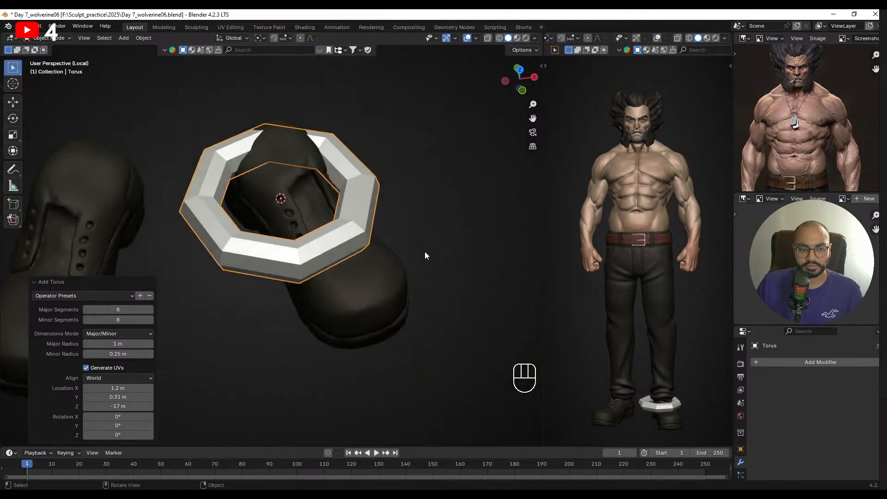
- Rotate the torus freely toward the boot's side surface and scale it down to 0.078
middle_drag(342, 234, 366, 218)
scroll(318, 216, up, 3)
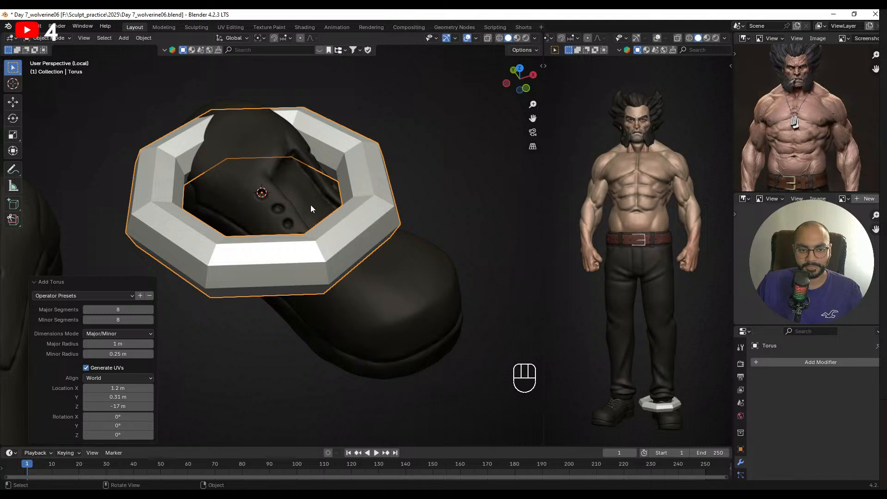
key(r)
key(r)
click(459, 259)
key(s)
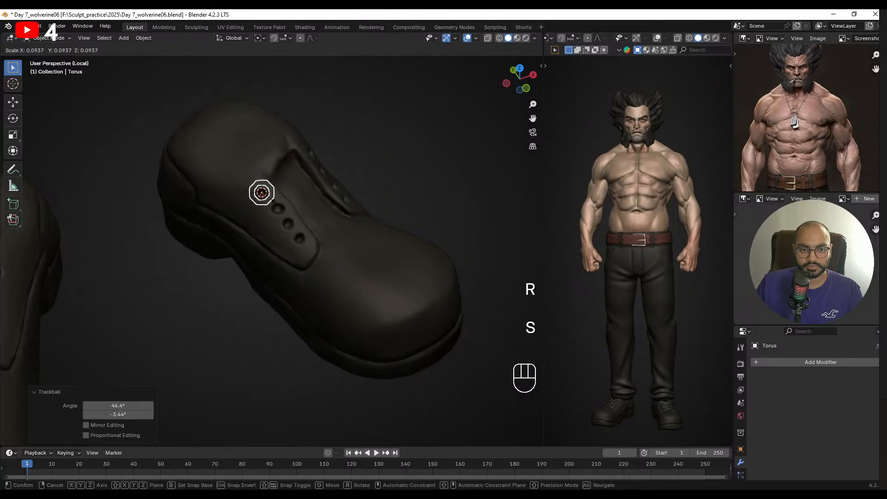
click(273, 202)
- Move the torus over the uppermost eyelet, scale it by 0.788 and rotate it freely to match the boot's surface
key(KP_Decimal)
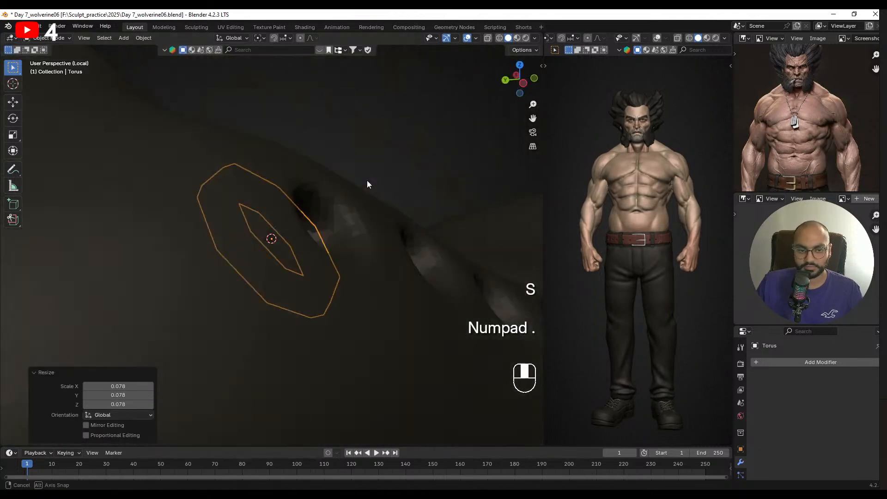
middle_drag(367, 181, 385, 186)
key(g)
click(437, 168)
middle_drag(436, 168, 384, 253)
key(s)
click(346, 243)
key(r)
key(r)
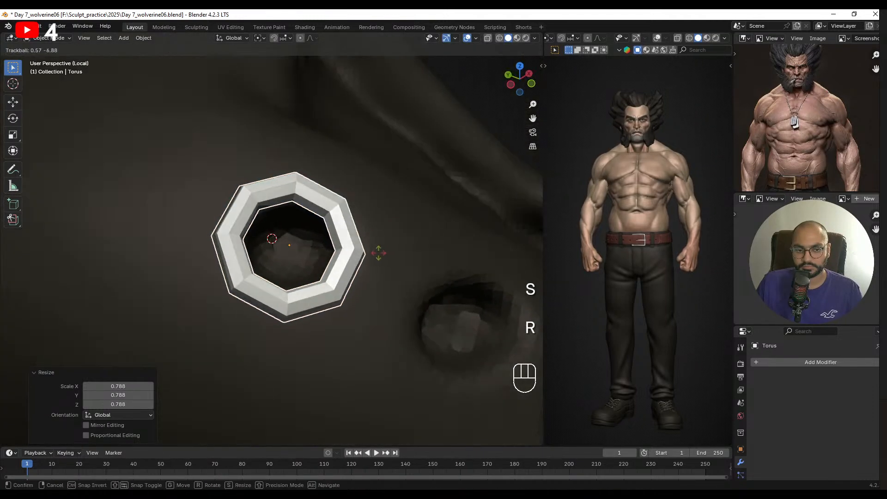
click(379, 249)
- Refine the torus's size and position around the uppermost eyelet, finishing with a scale of 1.050
scroll(408, 195, down, 5)
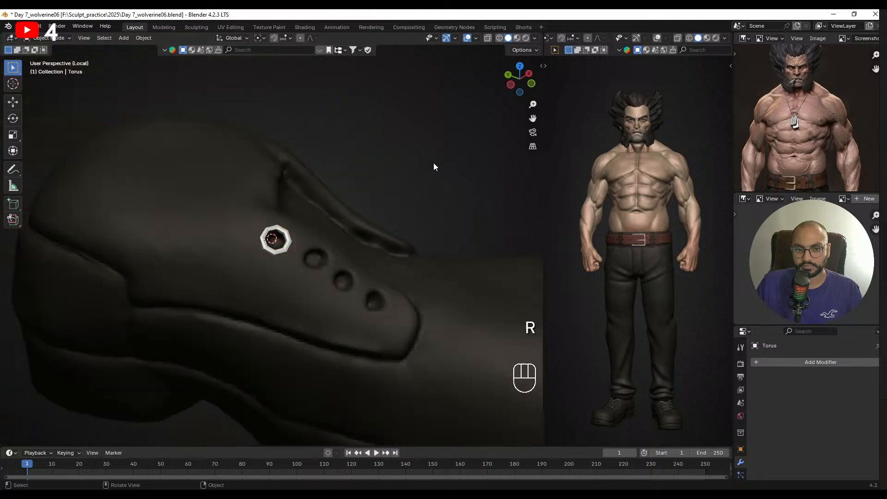
middle_drag(290, 176, 303, 234)
scroll(279, 250, up, 3)
key(s)
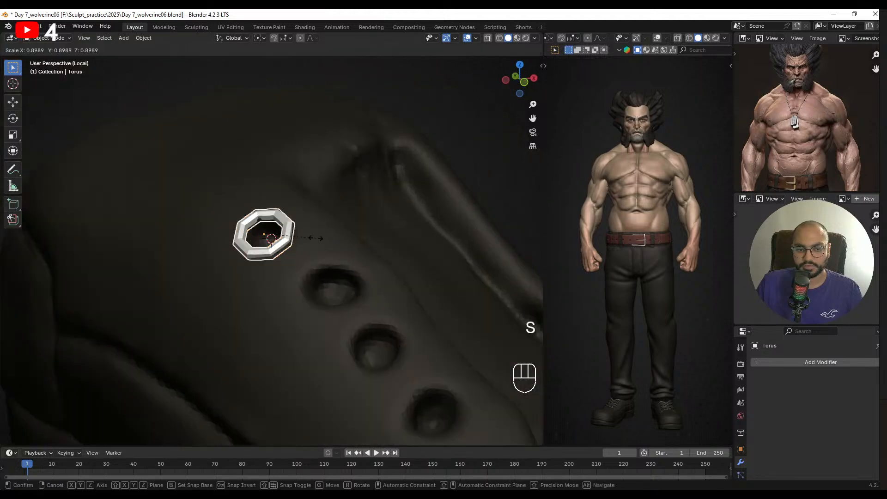
click(311, 239)
key(g)
click(313, 239)
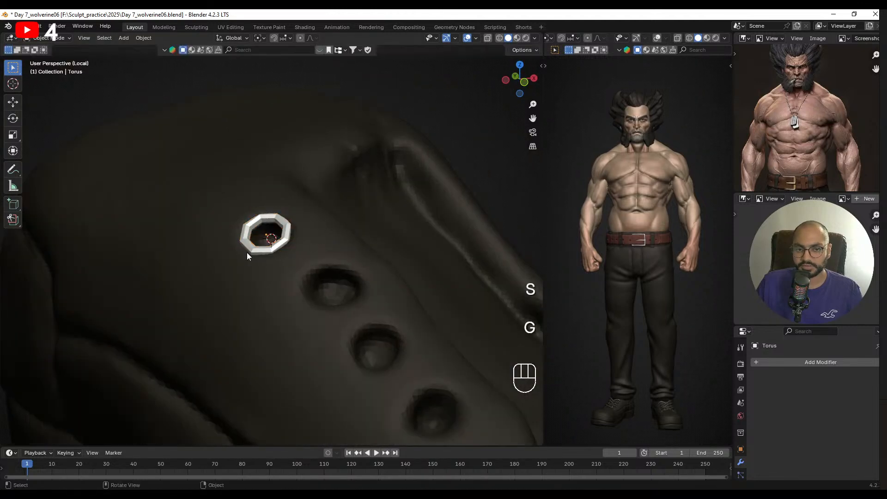
middle_drag(247, 253, 301, 275)
click(309, 255)
key(s)
click(314, 256)
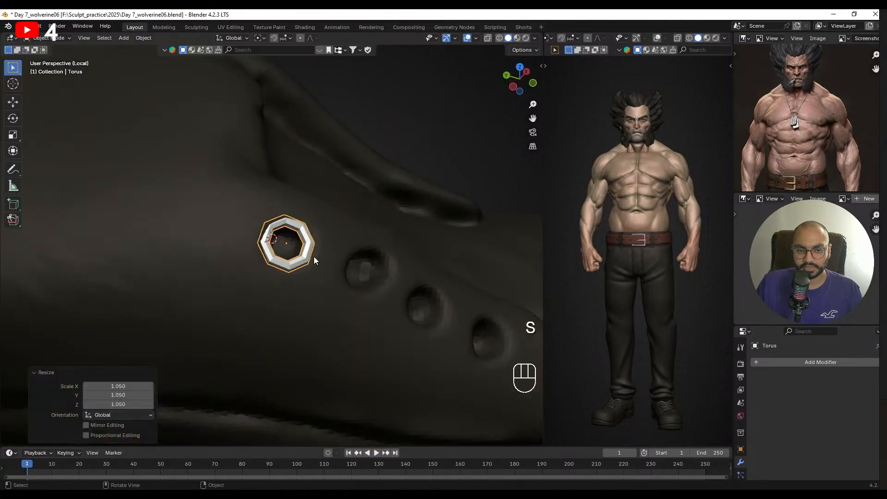
key(r)
key(r)
right_click(319, 234)
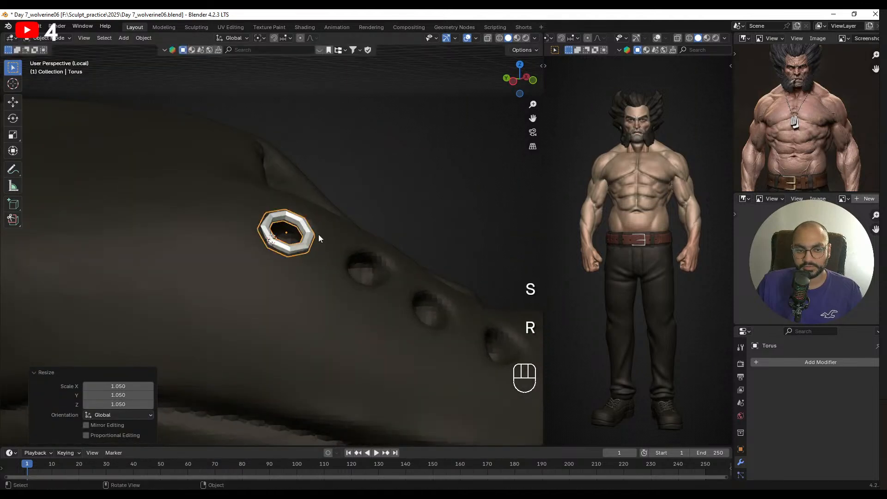
shift+middle_drag(370, 253, 323, 212)
key(alt+d)
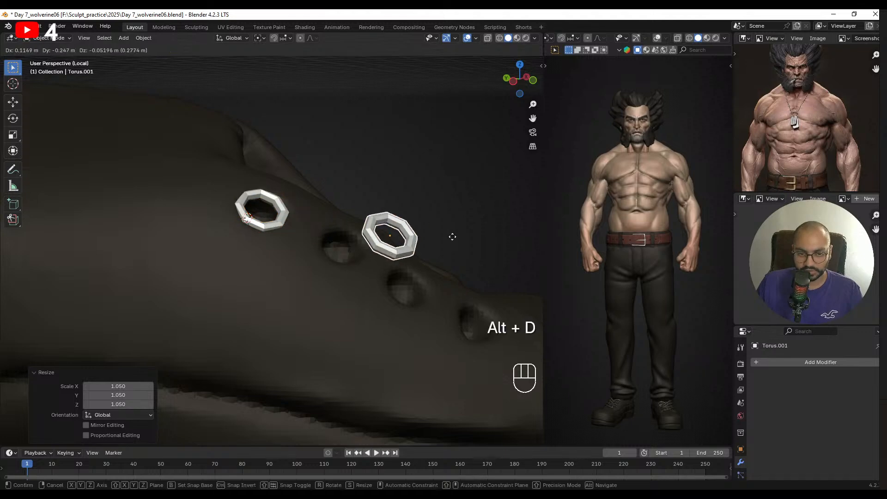
right_click(384, 218)
key(ctrl+z)
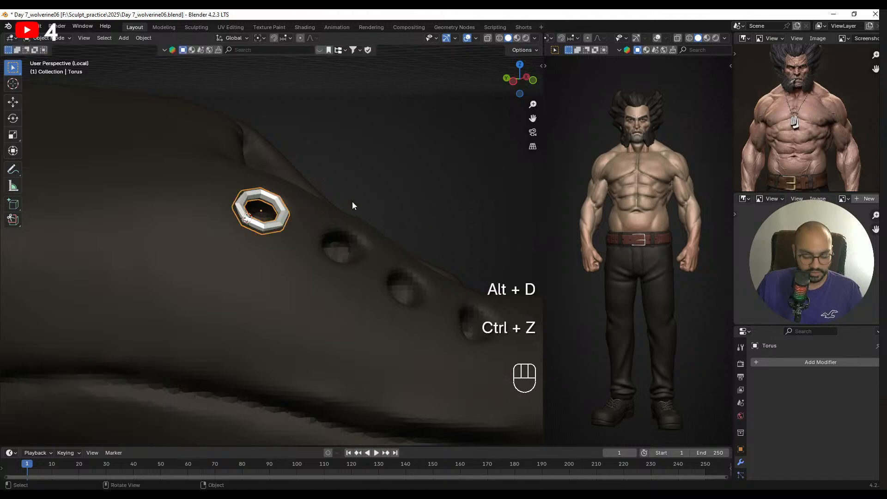
- Make a linked duplicate of the torus ring and place it over the second lace hole
key(alt+d)
right_click(440, 244)
key(Tab)
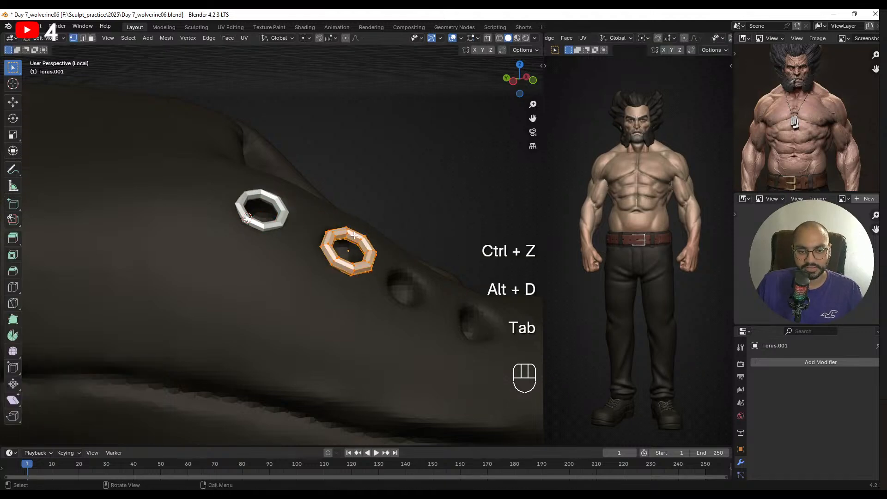
key(g)
right_click(317, 294)
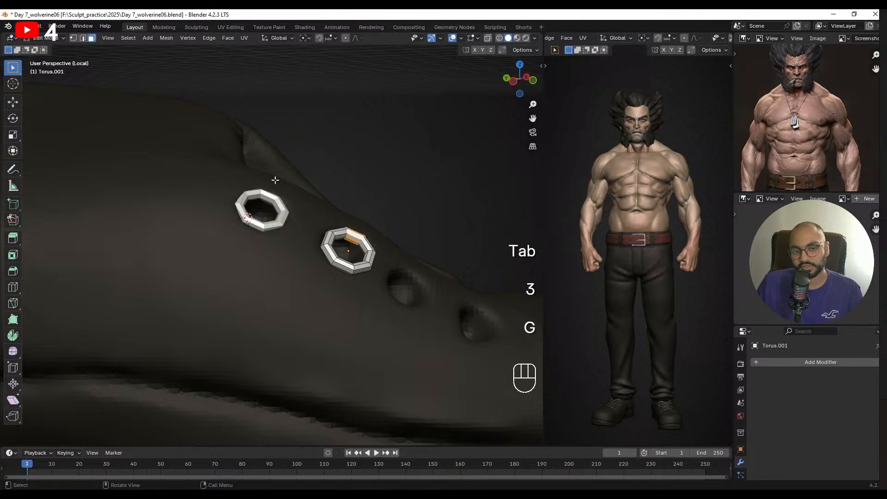
key(Tab)
- Rotate the uppermost ring by -7.47° in the view and move it to sit on its lace hole
middle_drag(379, 223, 362, 176)
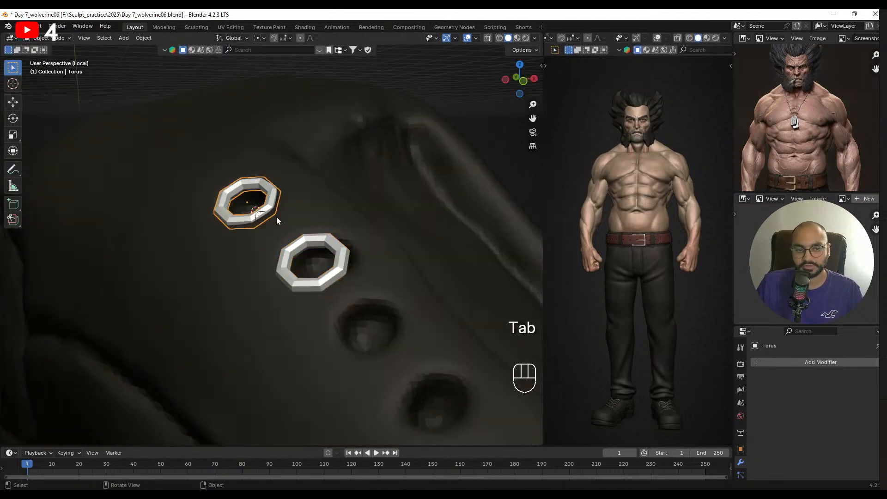
click(346, 262)
middle_drag(345, 262, 319, 257)
click(297, 210)
click(283, 204)
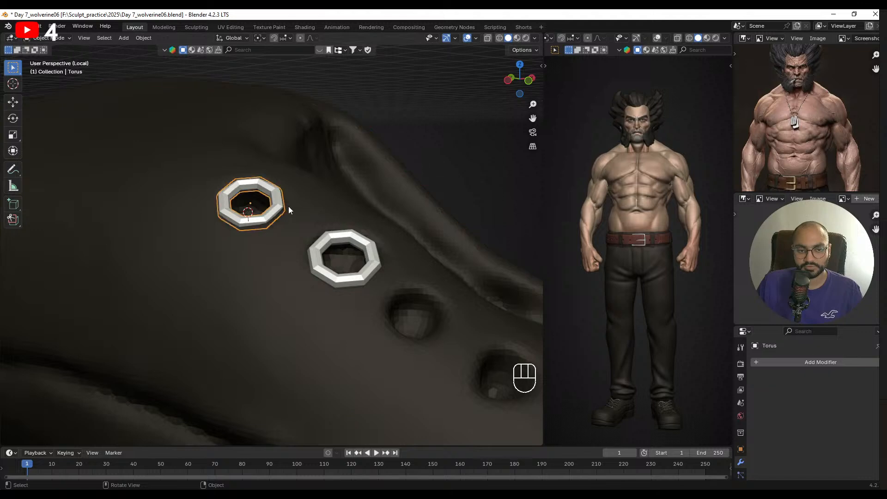
middle_drag(288, 206, 315, 196)
key(r)
click(298, 186)
key(g)
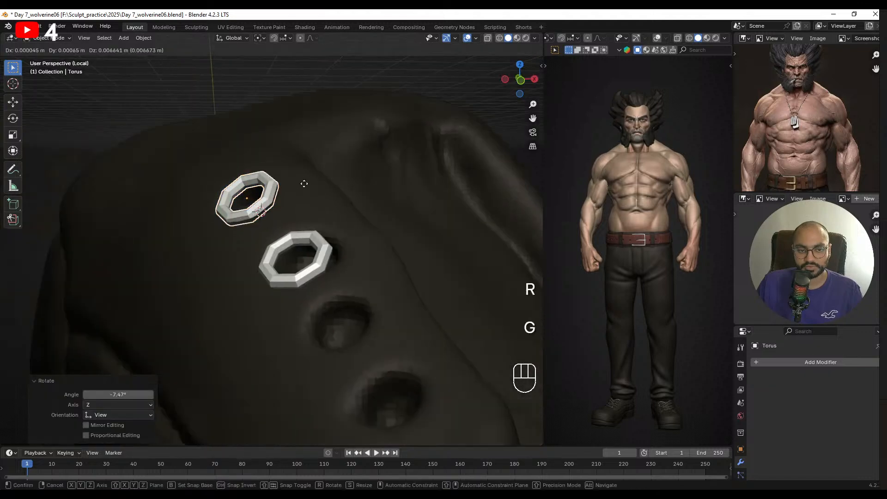
click(305, 230)
- Fit the second ring to its lace hole by moving and scaling it, and rotate it 2.41° in the view
click(335, 261)
click(346, 259)
middle_drag(348, 259, 301, 165)
key(g)
click(354, 193)
click(475, 106)
scroll(384, 208, down, 4)
scroll(367, 196, up, 3)
key(s)
key(s)
click(343, 230)
key(r)
click(342, 207)
- Make a linked duplicate of the second ring and position it over the third lace hole, flush with the boot surface
key(alt+d)
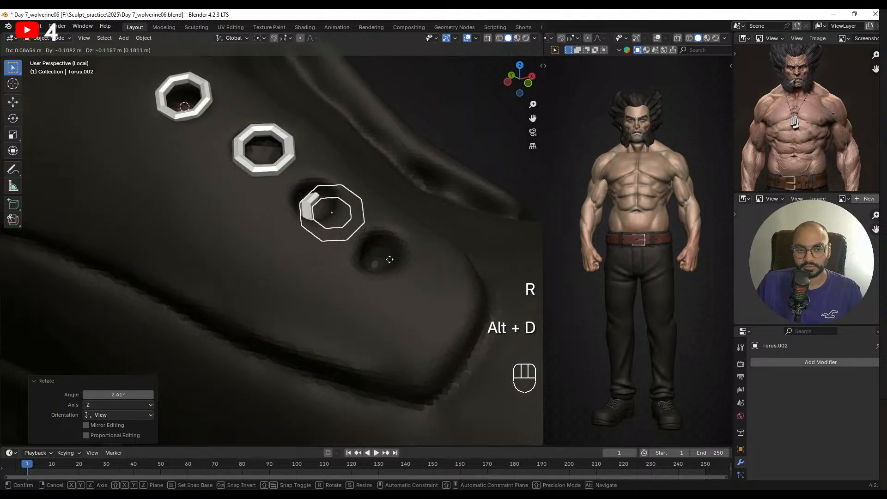
click(381, 246)
key(g)
middle_drag(381, 247, 419, 215)
key(z)
key(z)
click(425, 228)
key(g)
click(328, 269)
- Make a linked duplicate ring for the fourth lace hole and align it to the surface with a -1.14° rotation and a -8.02° trackball rotation
scroll(329, 269, down, 2)
key(alt+d)
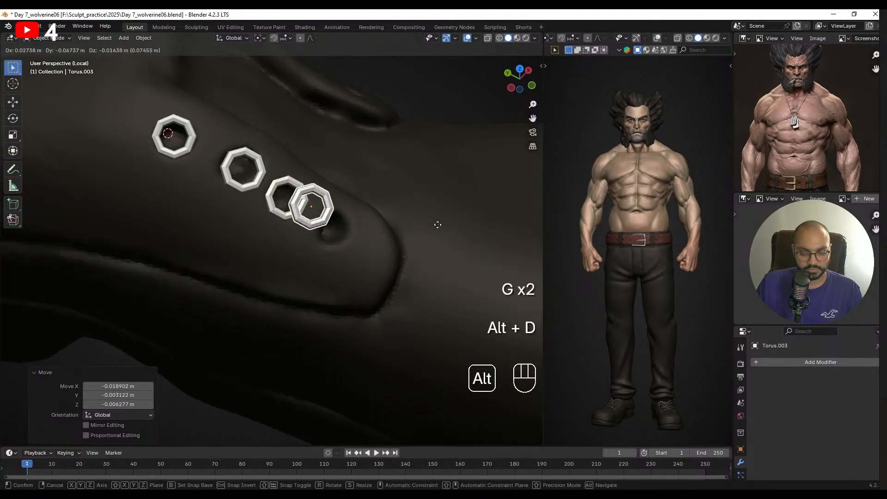
click(456, 245)
middle_drag(456, 245, 347, 207)
scroll(344, 176, up, 1)
key(r)
click(359, 170)
key(g)
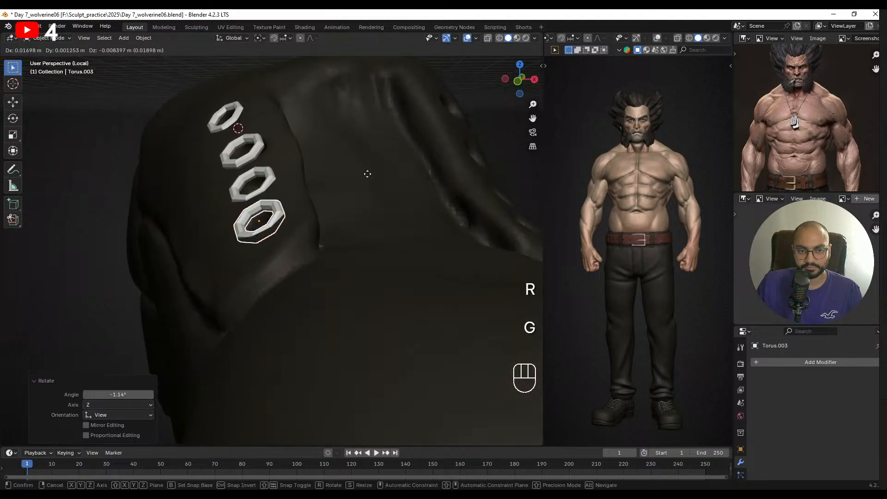
click(367, 174)
key(r)
key(r)
click(229, 214)
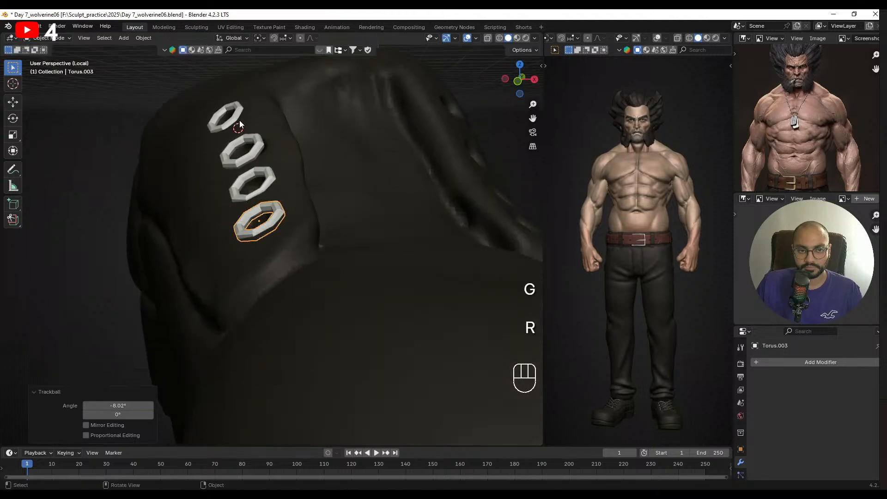
- Try subdivision level 1 on the uppermost ring and set its viewport subdivision level to 0
click(234, 122)
key(ctrl+1)
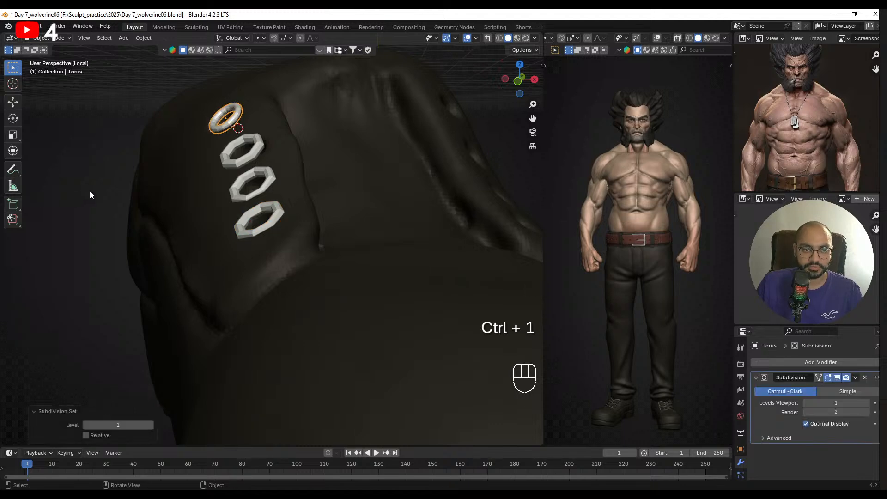
key(ctrl+0)
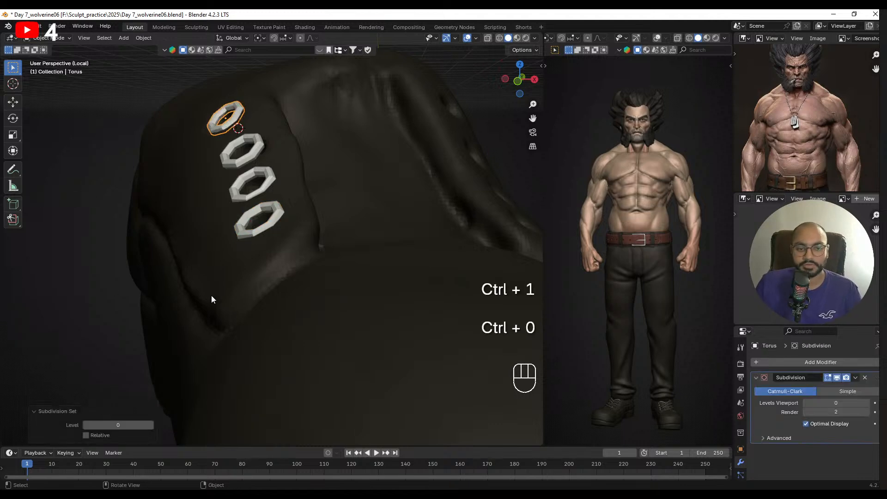
- Rotate the lowest ring in the row by -0.212° in the view
middle_drag(212, 295, 357, 225)
click(357, 225)
key(r)
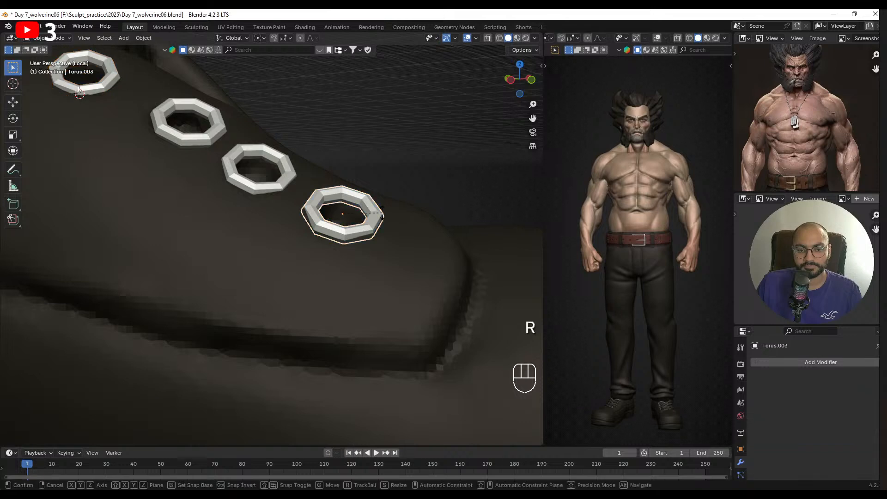
click(373, 213)
alt+shift+right_drag(372, 213, 310, 237)
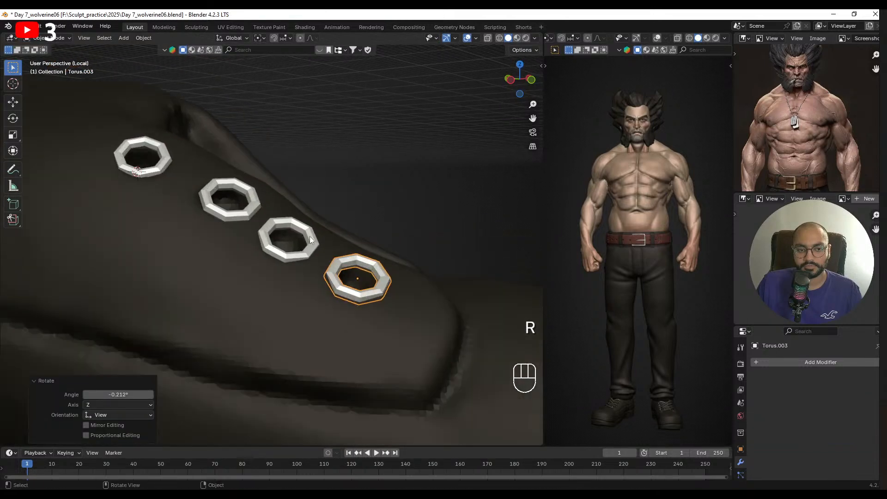
- Try subdivision level 1 on the third ring and set its viewport subdivision level to 0
click(307, 231)
click(307, 233)
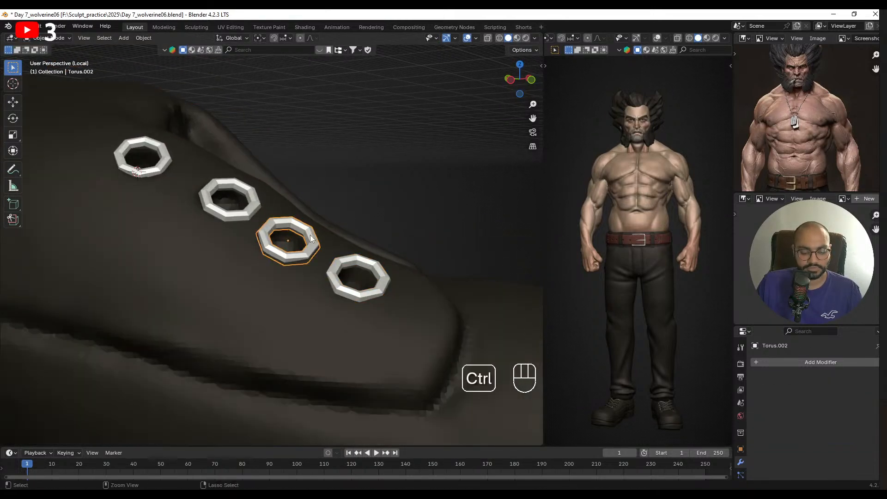
key(ctrl+1)
key(ctrl+0)
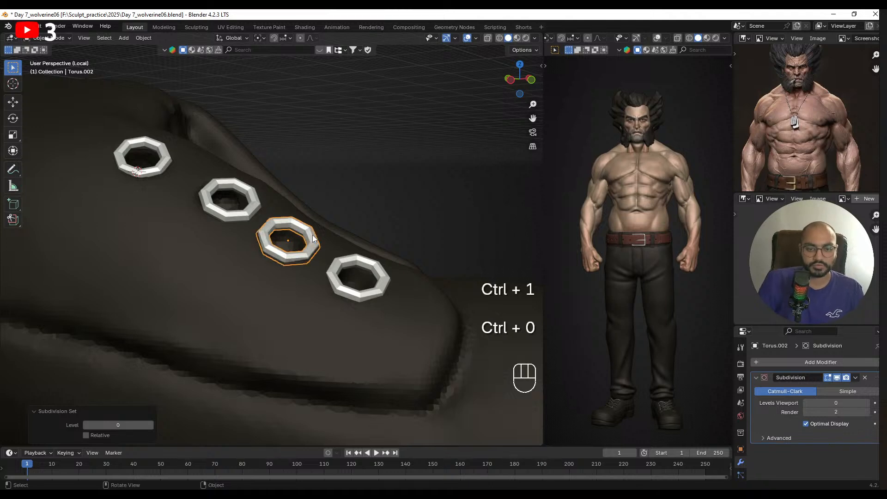
key(Tab)
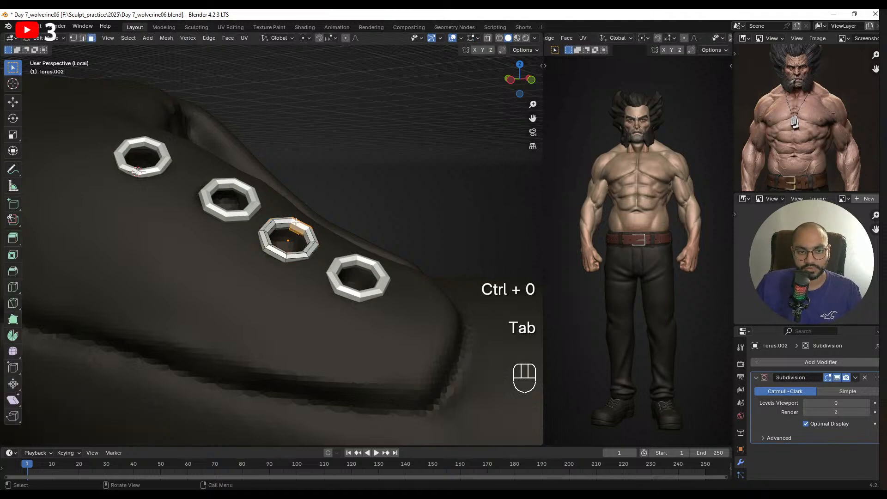
key(g)
right_click(384, 162)
middle_drag(384, 162, 355, 231)
key(Tab)
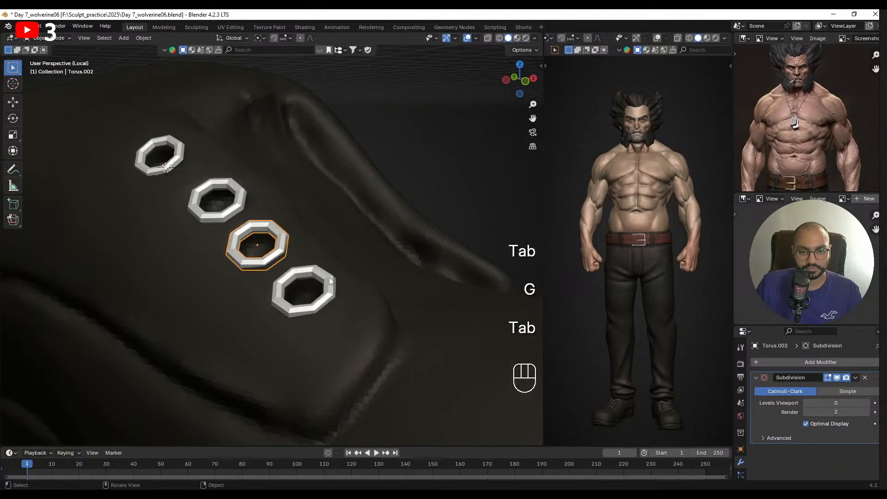
- Place the 3D cursor on the lowest lace hole of the boot's opposite flap and make a linked duplicate of the lowest ring
click(326, 281)
middle_drag(327, 279, 299, 257)
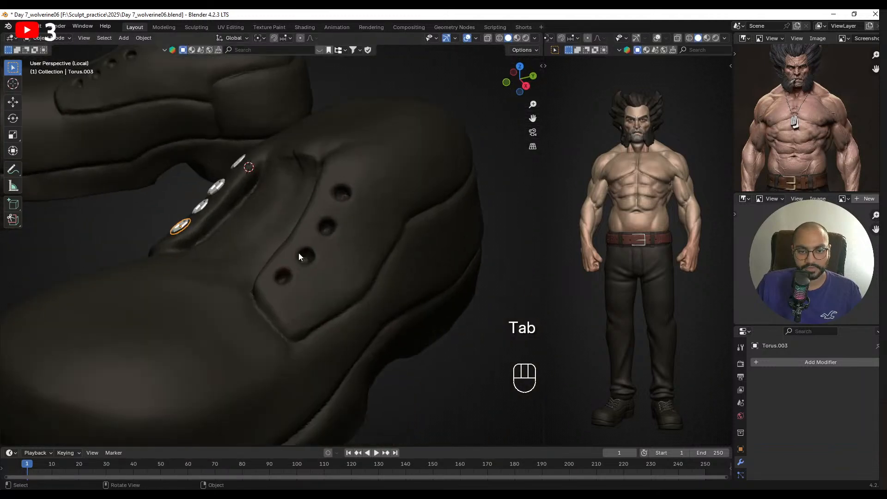
alt+shift+middle_drag(293, 287, 300, 262)
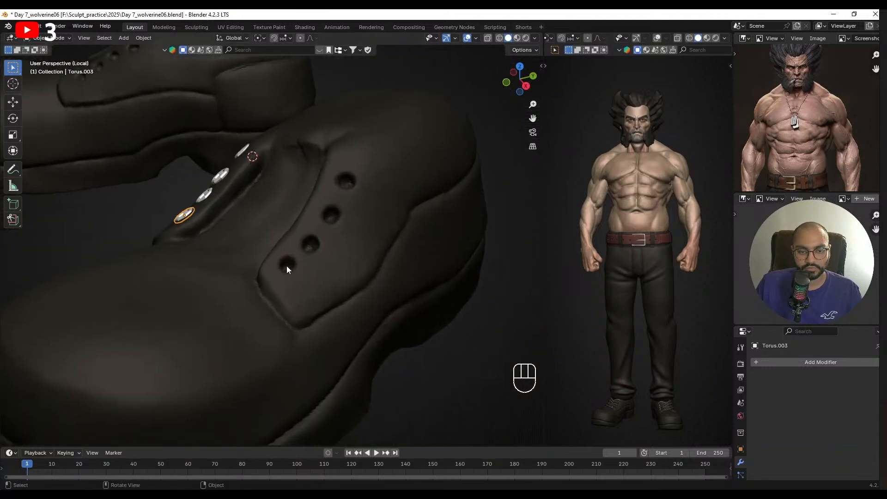
shift+right_click(287, 265)
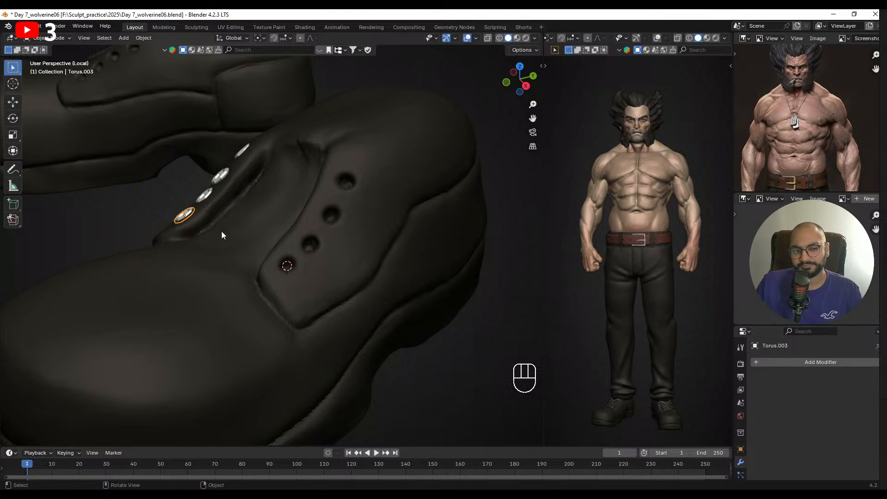
key(alt+d)
click(203, 199)
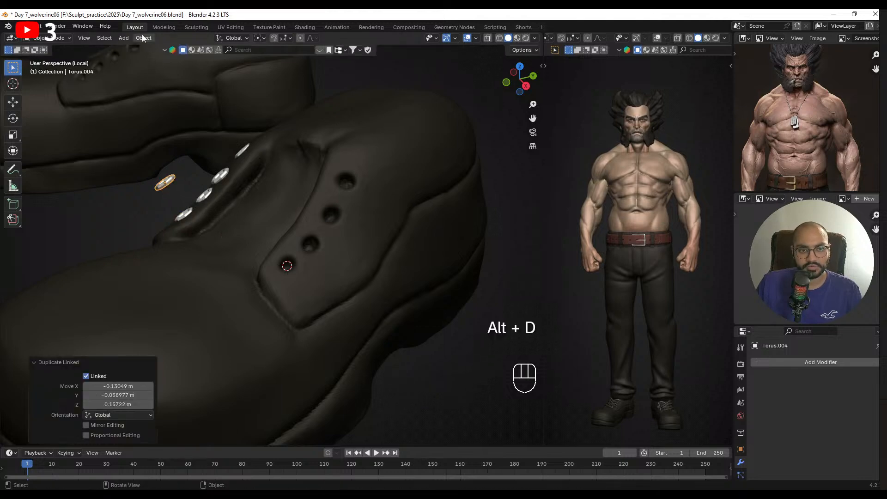
click(141, 44)
click(143, 38)
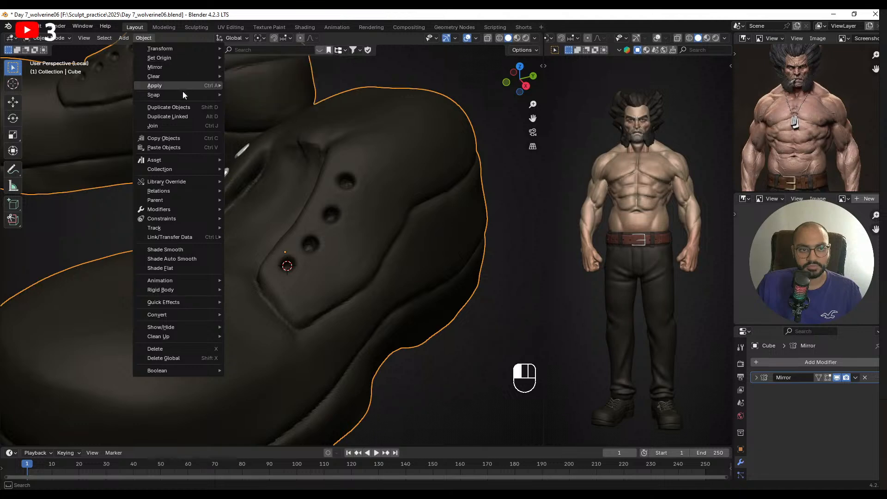
mouse_move(183, 94)
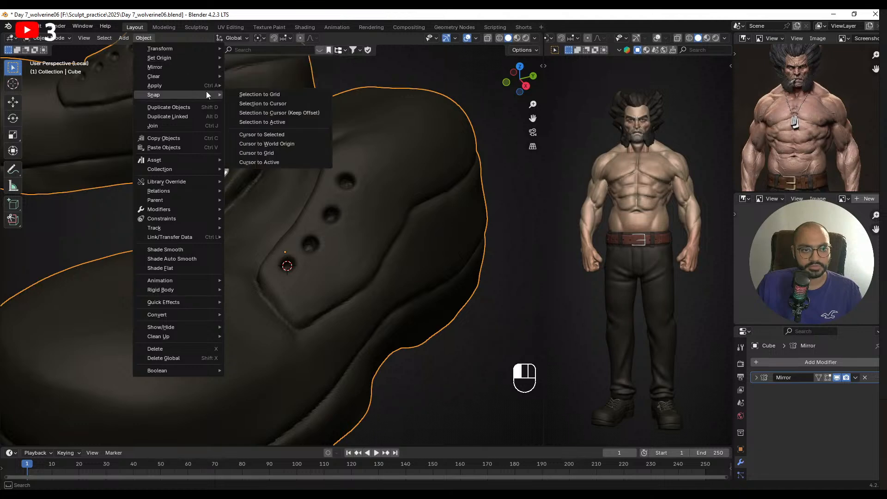
click(283, 104)
key(ctrl+z)
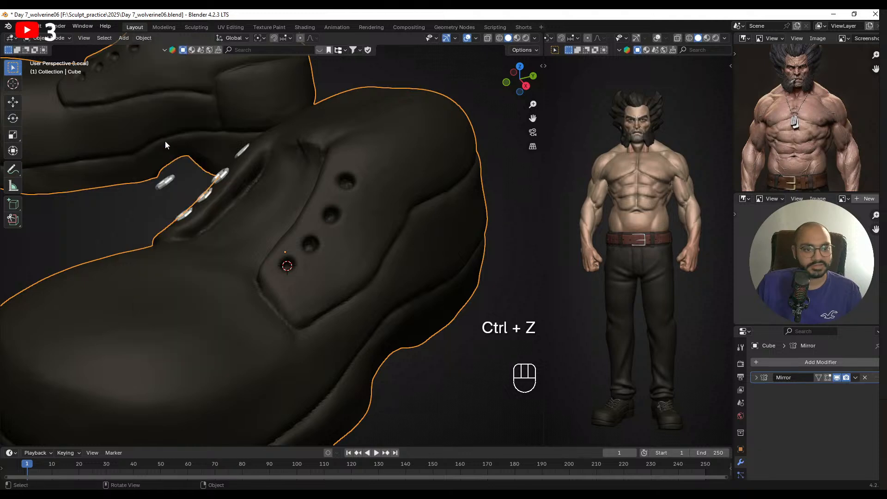
- Snap the newly duplicated ring to the 3D cursor on the opposite flap's lowest lace hole
click(164, 181)
click(143, 38)
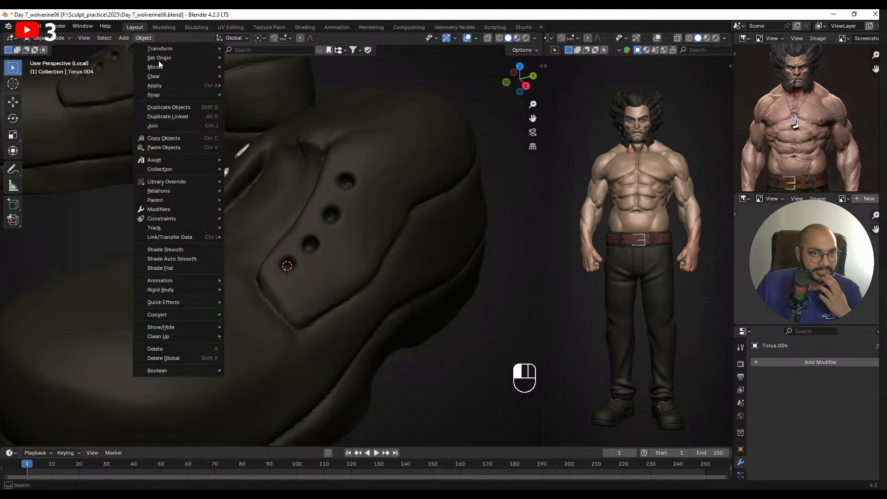
mouse_move(181, 99)
click(276, 105)
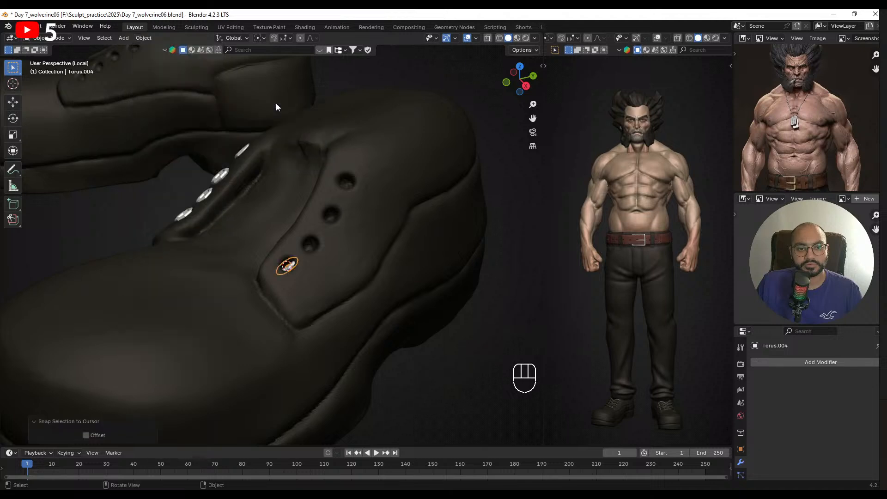
- Trackball-rotate the ring at the opposite flap's lowest lace hole to match the surface and move it along its local Z axis
scroll(339, 247, up, 1)
alt+shift+drag(342, 262, 332, 241)
scroll(327, 254, up, 1)
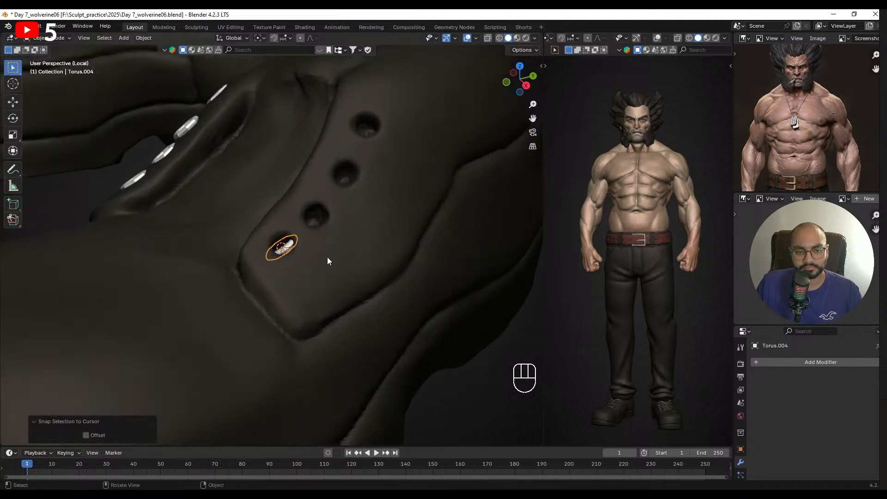
key(r)
key(r)
click(365, 290)
middle_drag(324, 281, 288, 221)
key(g)
key(z)
key(z)
click(431, 224)
- Trackball-rotate the lowest ring by -16.6° and -2.86° and move it about 0.0135 m to centre it on the lace hole
key(KP_Decimal)
key(r)
key(r)
click(288, 220)
key(g)
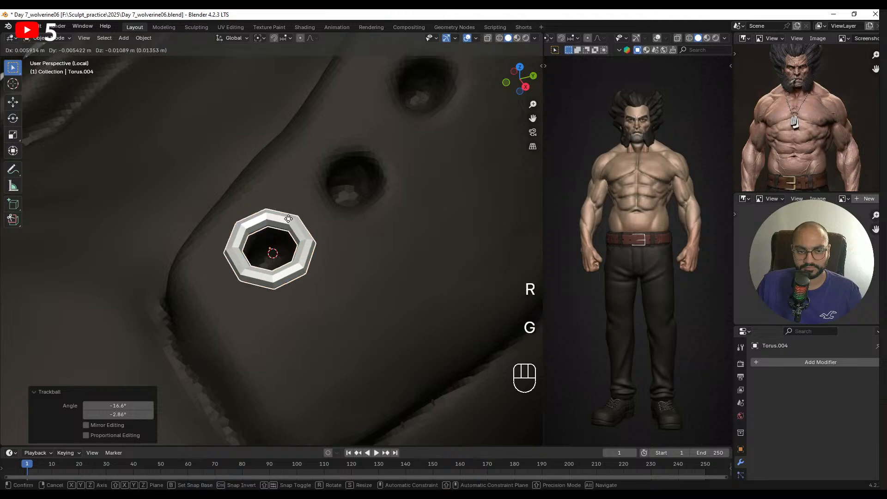
click(288, 219)
- Tilt the lowest ring slightly with a trackball rotation in a low side view so it follows the flap's slope
middle_drag(364, 230, 283, 237)
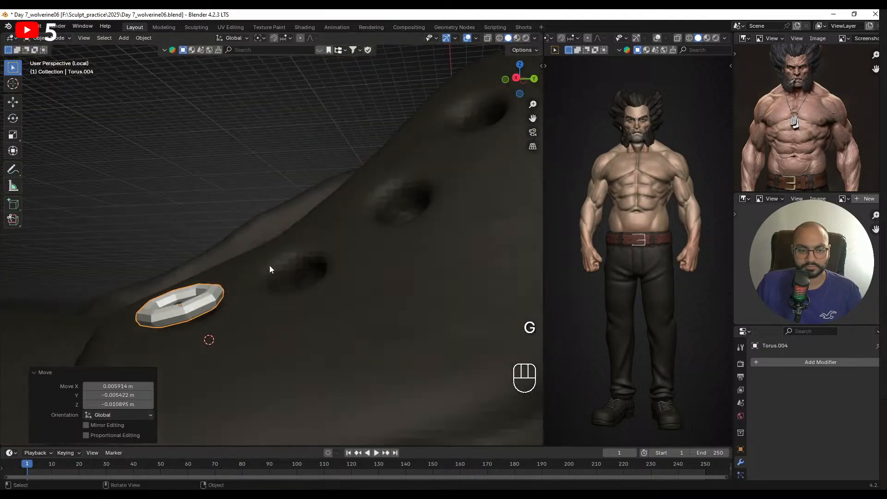
key(r)
key(r)
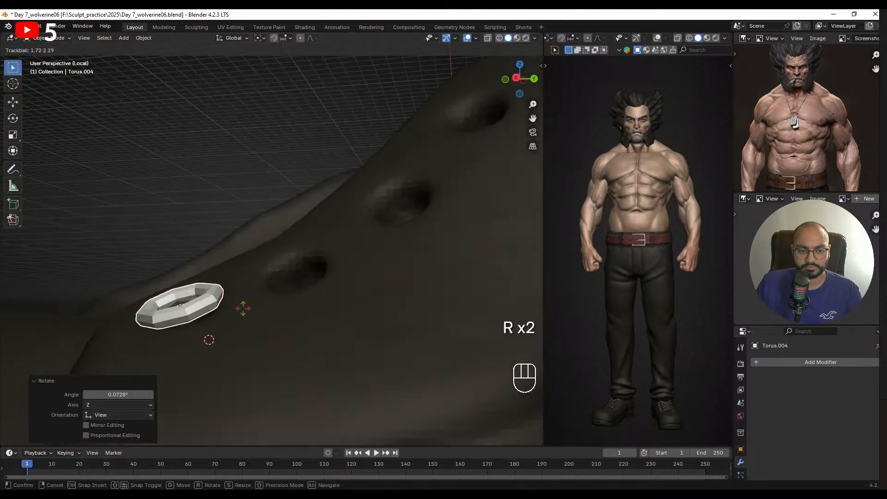
click(259, 304)
- Make a linked duplicate of the lowest ring and position it over the flap's second lace hole
middle_drag(304, 296, 334, 312)
key(alt+d)
click(424, 252)
middle_drag(411, 262, 357, 303)
key(g)
click(409, 298)
- Centre the second ring on its lace hole and align it to the flap, finishing with a trackball rotation of -6.88° and -8.02°
middle_drag(325, 265, 285, 253)
key(r)
key(r)
click(315, 272)
key(g)
click(290, 276)
key(r)
key(r)
click(341, 250)
- Make a linked duplicate of the second ring at the third lace hole and trackball-rotate it by 9.74° and 5.16°
scroll(341, 250, down, 4)
key(alt+d)
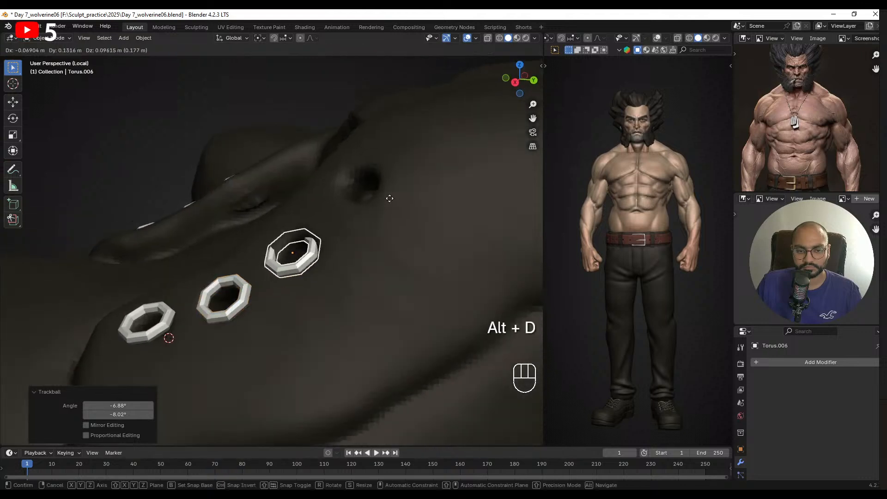
click(388, 196)
middle_drag(389, 196, 364, 245)
key(r)
key(r)
click(368, 259)
- Centre the third ring on its lace hole and trackball-rotate it by 5.16° and 0°
key(g)
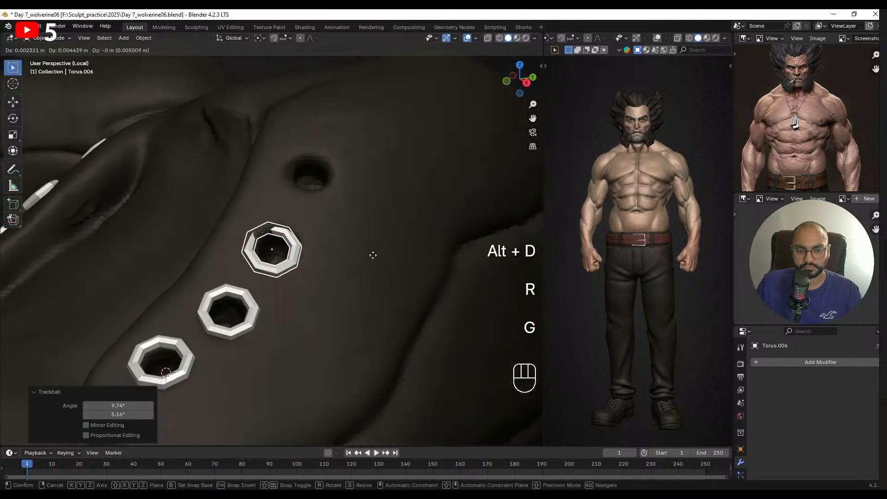
click(378, 254)
key(r)
key(r)
click(379, 263)
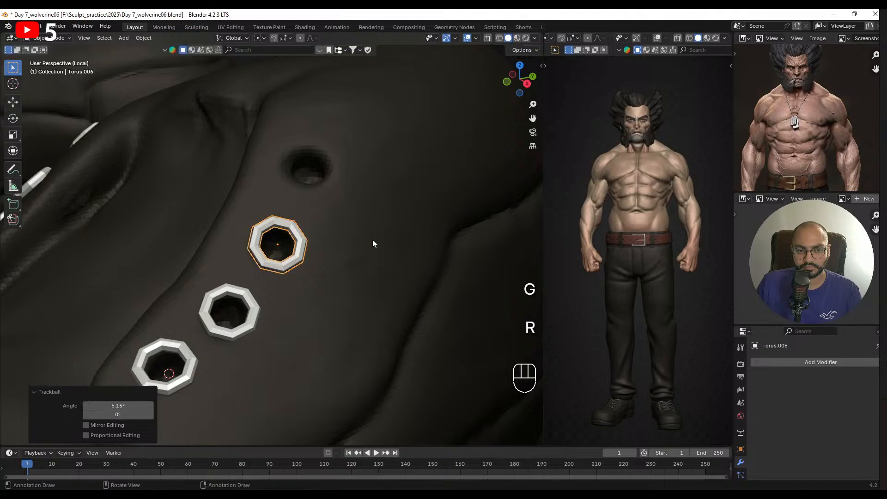
- Make a linked duplicate of the third ring and position it over the flap's top lace hole
shift+middle_drag(373, 241, 353, 270)
key(alt+d)
click(376, 206)
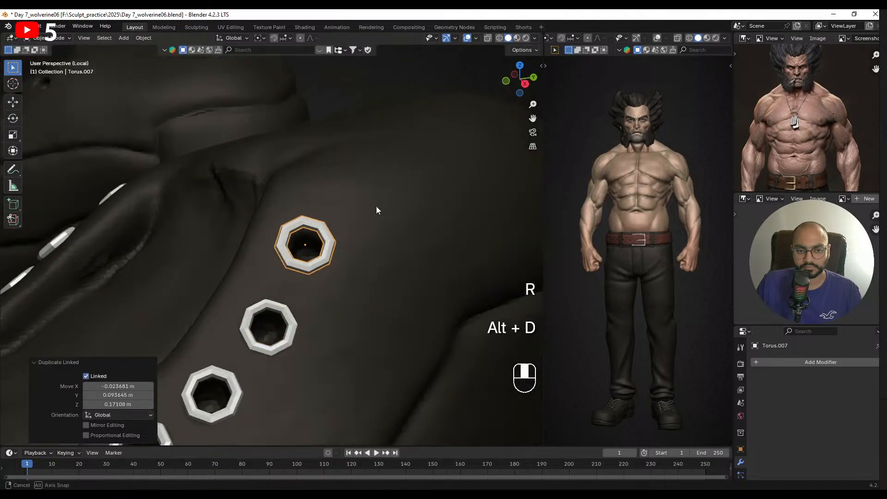
middle_drag(376, 206, 320, 190)
key(g)
click(379, 214)
- Trackball-rotate the top ring to the flap's slope and move it by -0.022033 m X, 0.003152 m Y and -0.00199 m Z
middle_drag(346, 219, 403, 237)
key(r)
key(r)
click(326, 282)
middle_drag(329, 282, 305, 276)
key(g)
click(449, 267)
- Move the top ring by about 0.009 m X and -0.0065 m Y and rotate it in the view to lie against the boot
key(g)
key(g)
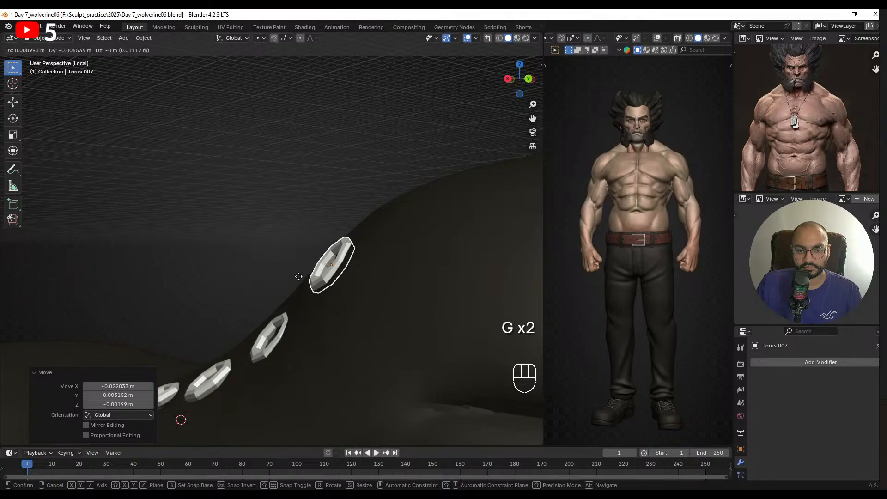
click(298, 276)
key(r)
click(355, 210)
click(310, 210)
- Move the third ring along its local Z axis and rotate it in the side view to sit flush with the boot
scroll(309, 222, down, 4)
mouse_move(308, 244)
middle_down()
mouse_move(336, 250)
mouse_move(319, 253)
middle_up()
scroll(291, 286, up, 3)
click(271, 263)
shift+middle_drag(273, 315, 307, 247)
key(g)
key(z)
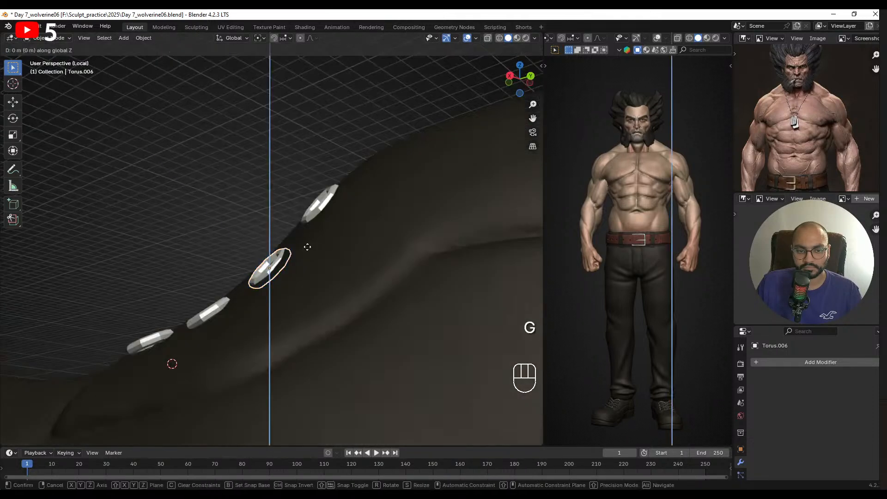
key(z)
click(304, 245)
key(r)
click(272, 236)
click(255, 207)
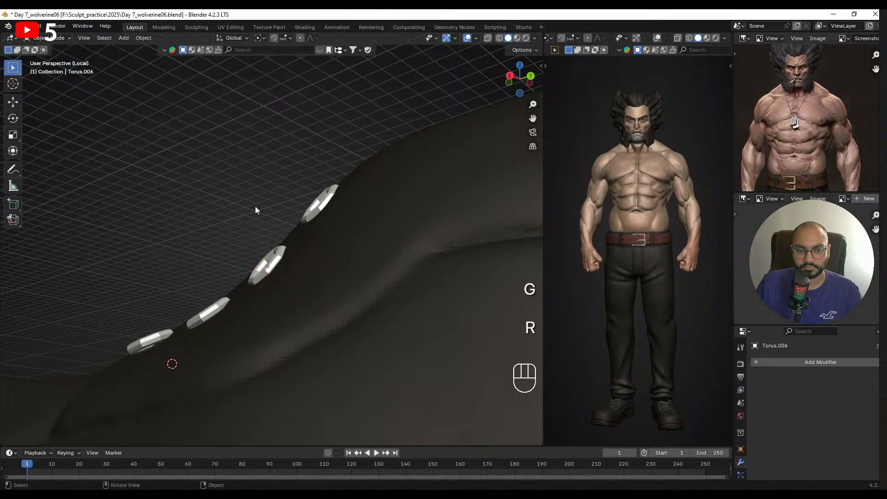
- Rotate the second ring in a front-facing view to line it up with its neighbours
middle_drag(255, 211, 332, 239)
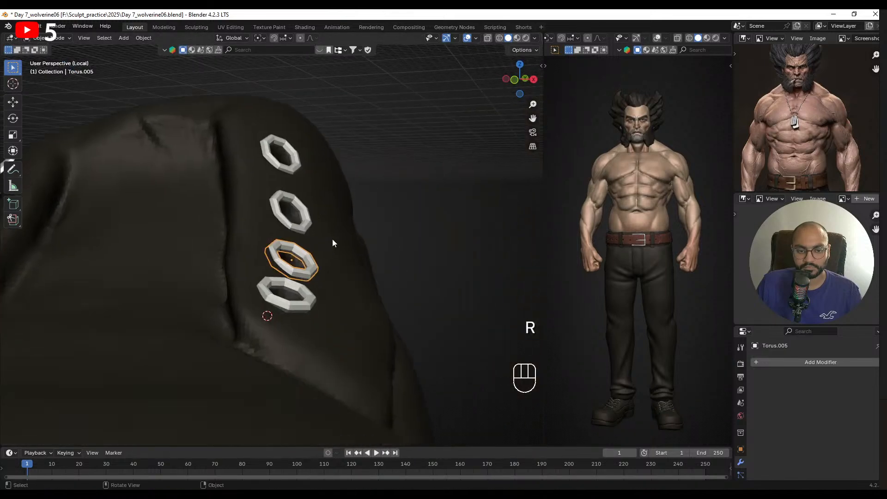
key(r)
click(341, 246)
click(422, 226)
scroll(398, 226, down, 6)
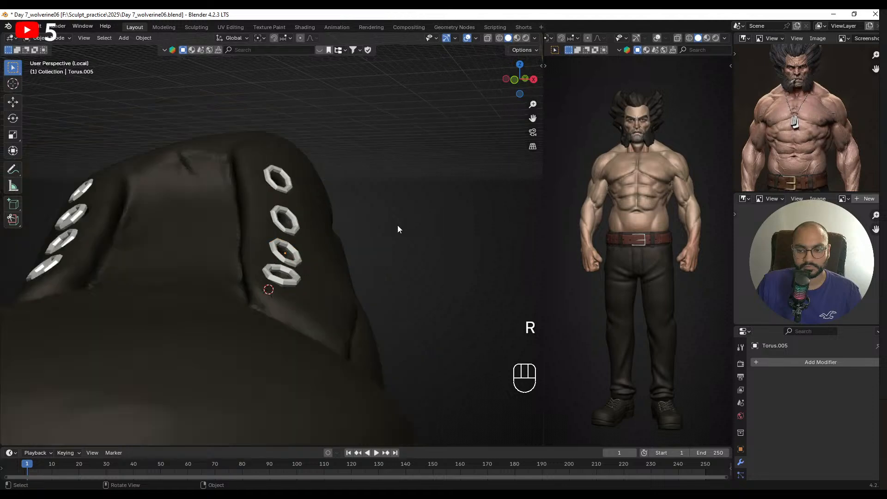
- Exit the local view and select only the eyelet rings on both flaps, excluding the boot, trousers and laces
middle_drag(320, 267, 353, 281)
scroll(354, 281, down, 3)
key(slash)
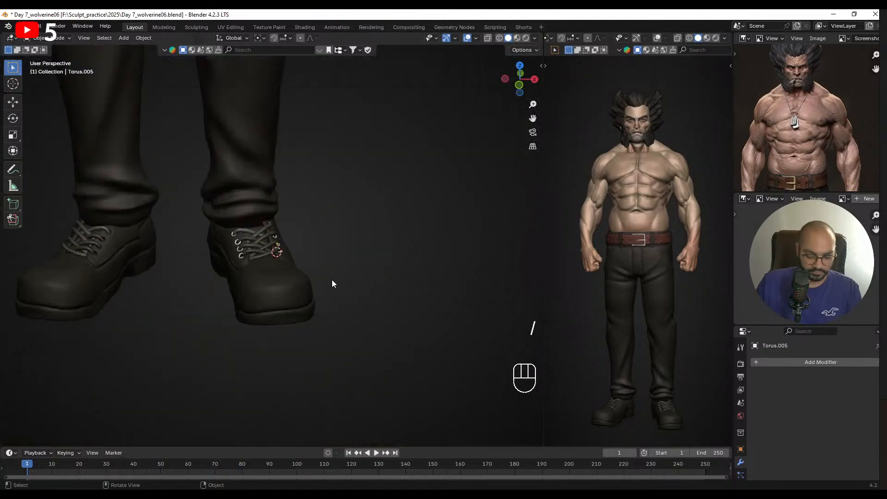
scroll(332, 279, up, 4)
middle_drag(398, 216, 272, 242)
scroll(342, 243, down, 4)
scroll(273, 242, up, 4)
drag(242, 190, 365, 305)
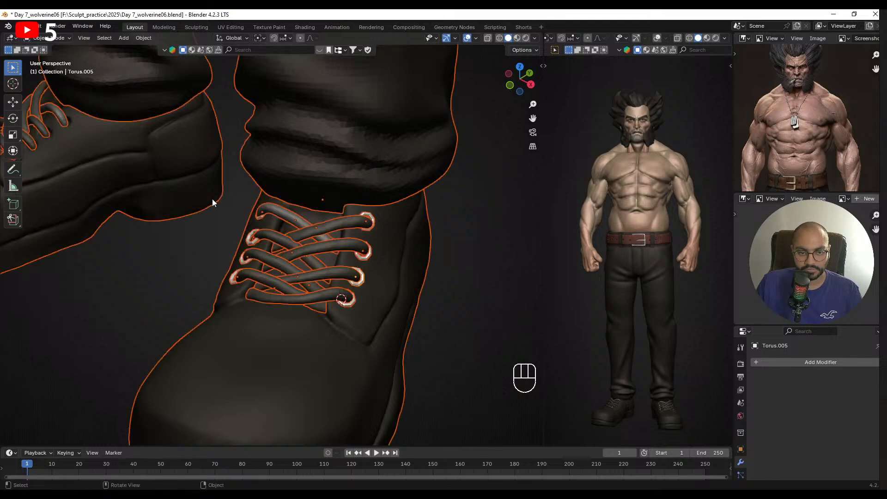
ctrl+drag(366, 146, 367, 148)
middle_drag(301, 327, 343, 325)
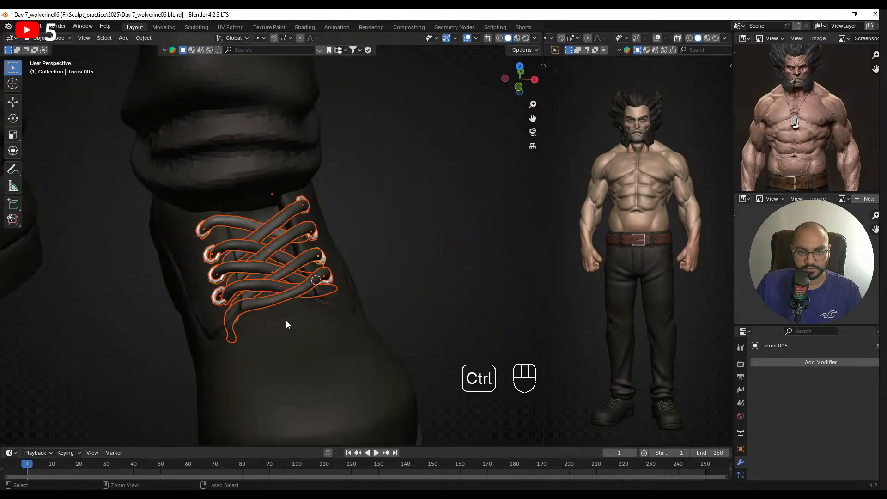
ctrl+drag(253, 212, 253, 212)
- Copy the boot's Mirror modifier to the selected eyelet rings
scroll(292, 221, down, 3)
middle_drag(292, 221, 297, 313)
scroll(323, 212, down, 4)
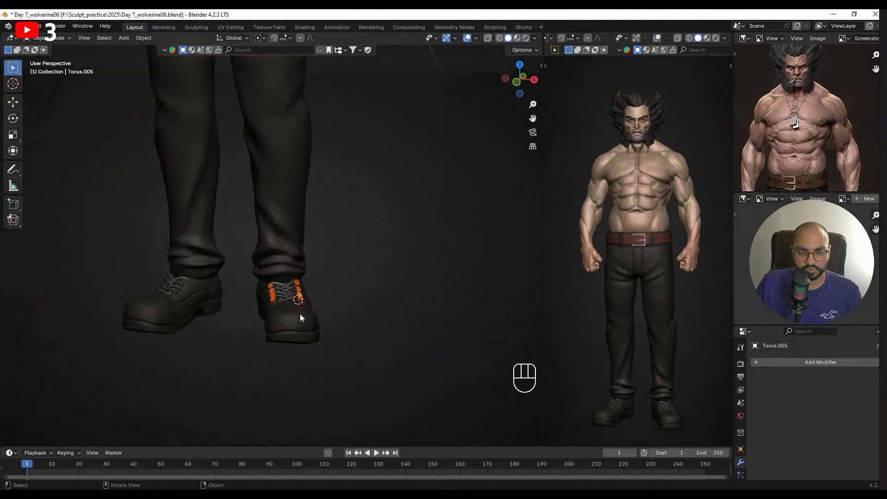
shift+click(300, 314)
key(ctrl+l)
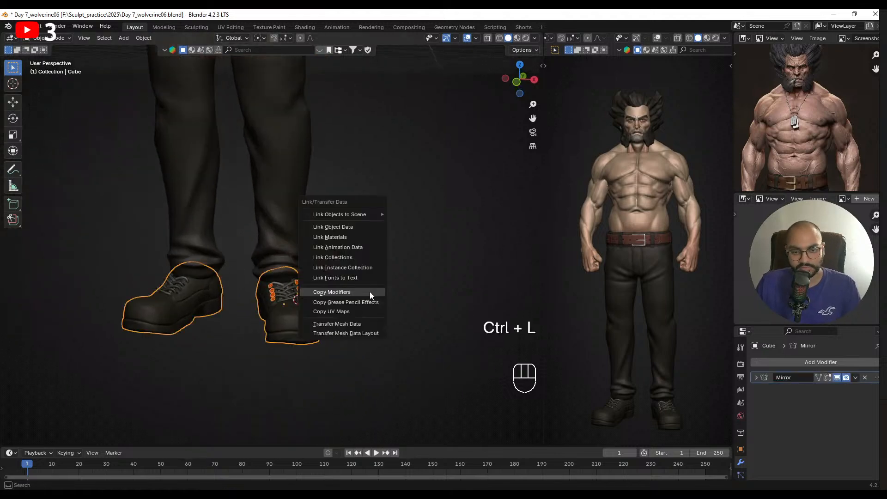
click(370, 293)
- Inspect the eyelet rings on both boots and compare them with the eyelets, laces and stitching in the boot reference photo
middle_drag(241, 268, 352, 251)
middle_drag(249, 251, 405, 271)
scroll(334, 272, down, 2)
scroll(334, 272, up, 2)
middle_drag(390, 303, 308, 265)
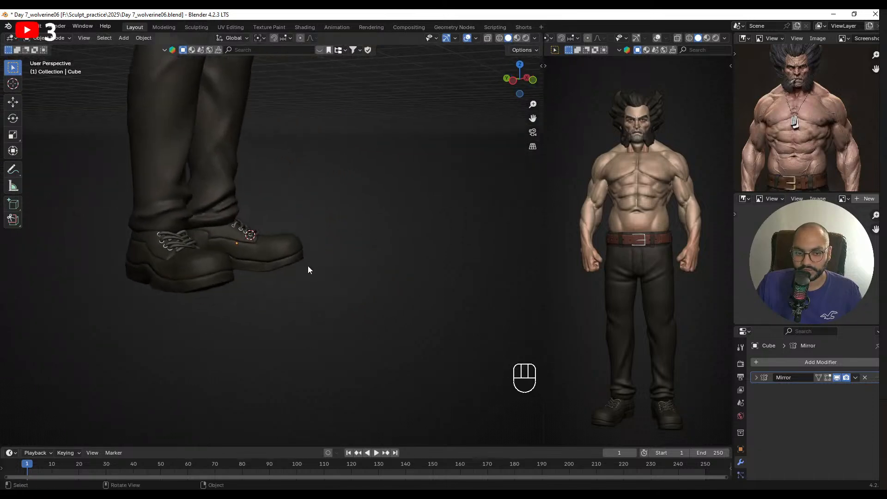
scroll(307, 265, up, 4)
right_drag(886, 286, 408, 232)
scroll(379, 237, up, 5)
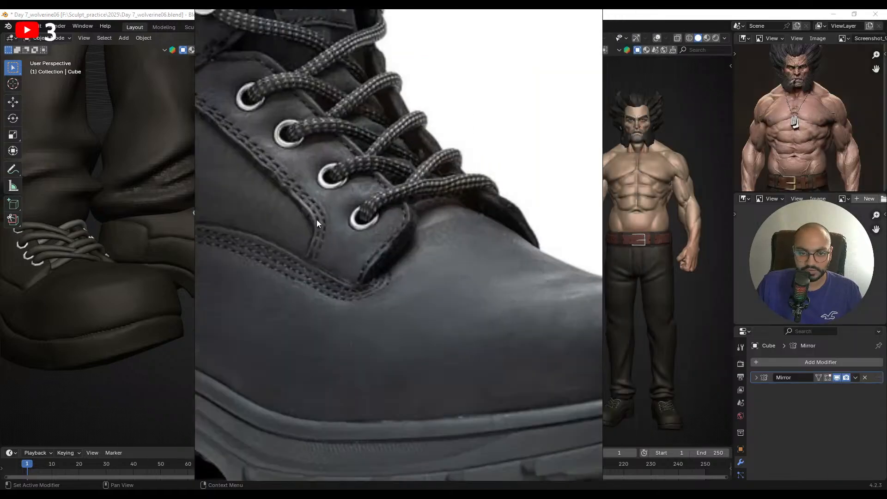
scroll(317, 216, down, 2)
scroll(416, 249, up, 2)
scroll(345, 216, down, 6)
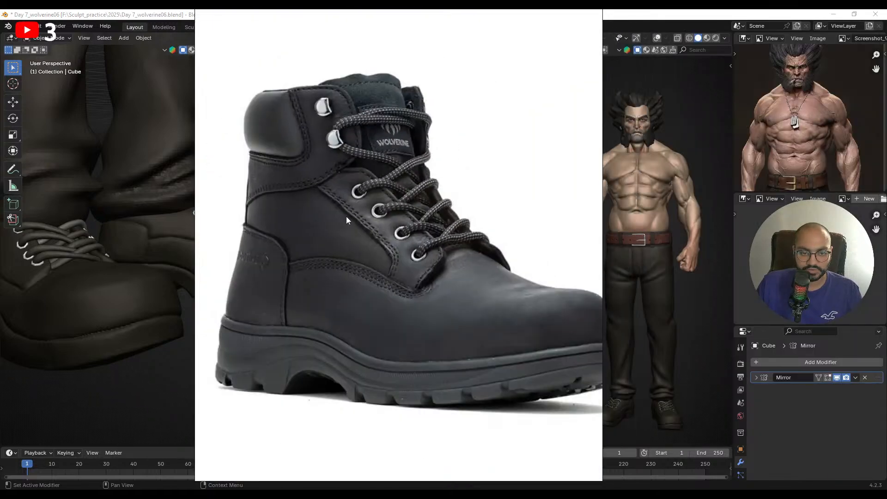
scroll(356, 224, up, 3)
scroll(443, 284, up, 2)
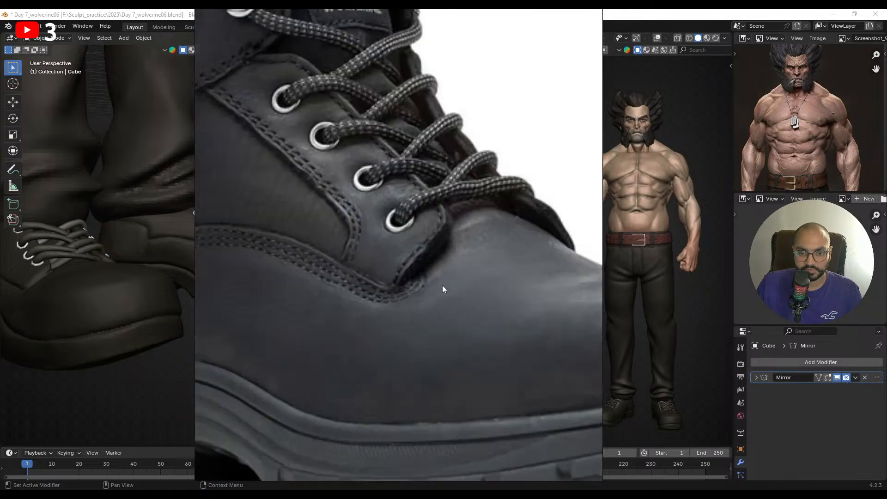
right_drag(442, 284, 348, 277)
scroll(355, 255, down, 5)
scroll(462, 286, up, 1)
right_drag(462, 286, 886, 222)
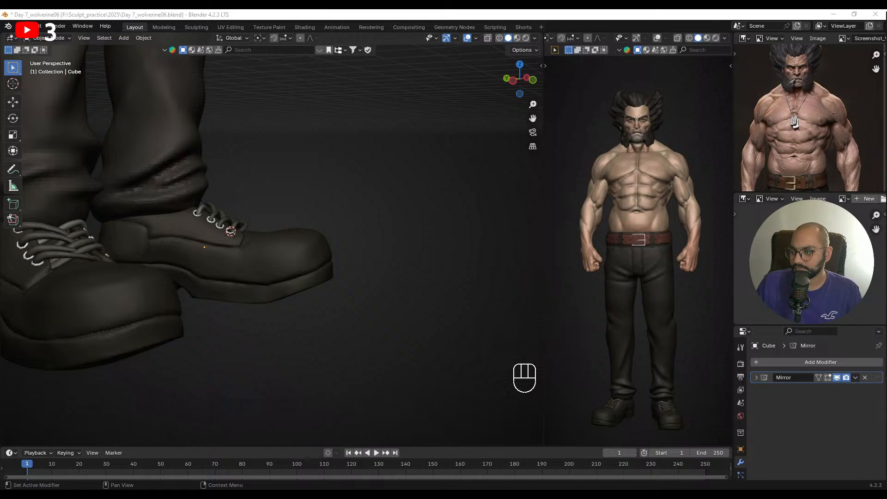
- Examine the character's overall proportions from the legs up to the torso and head
scroll(283, 257, down, 5)
alt+shift+drag(362, 148, 366, 302)
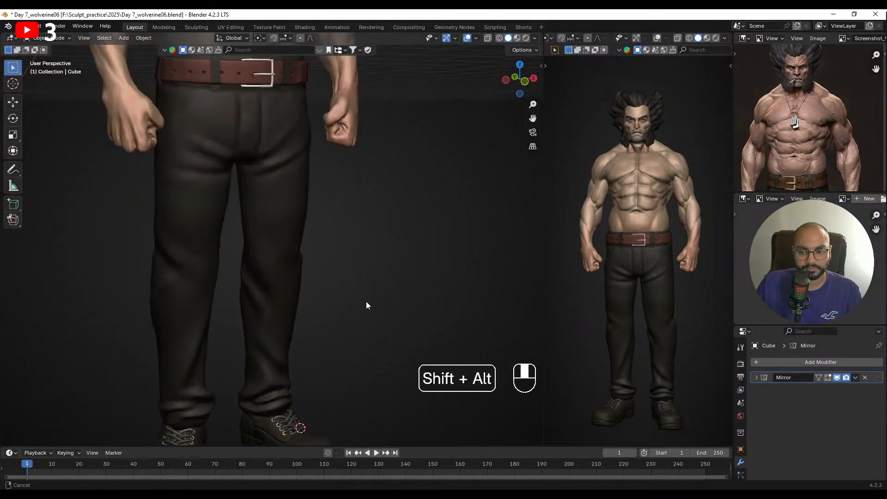
scroll(361, 248, down, 4)
alt+shift+middle_drag(368, 171, 344, 277)
alt+shift+middle_drag(348, 207, 341, 293)
scroll(287, 270, up, 4)
scroll(797, 120, down, 1)
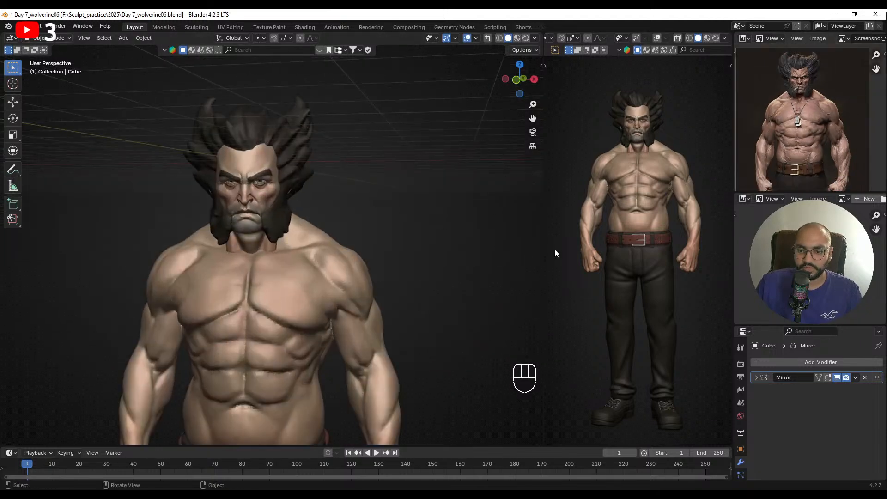
alt+shift+middle_drag(609, 270, 613, 275)
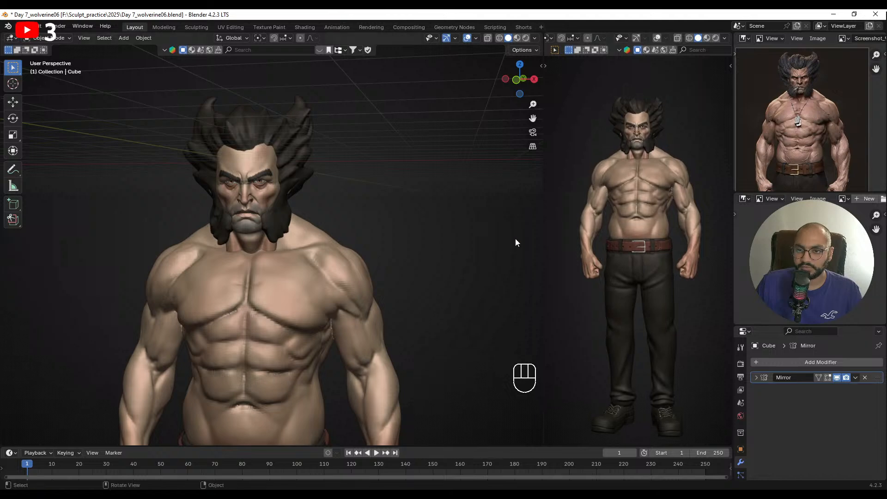
- Select the head, hair and eyes and rotate them by -6.08° in the right side view
drag(172, 111, 315, 182)
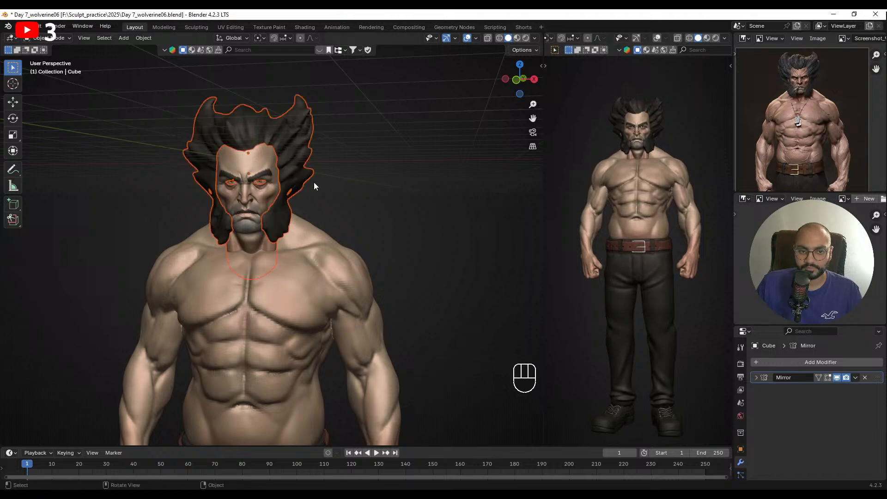
key(KP_3)
scroll(314, 182, up, 3)
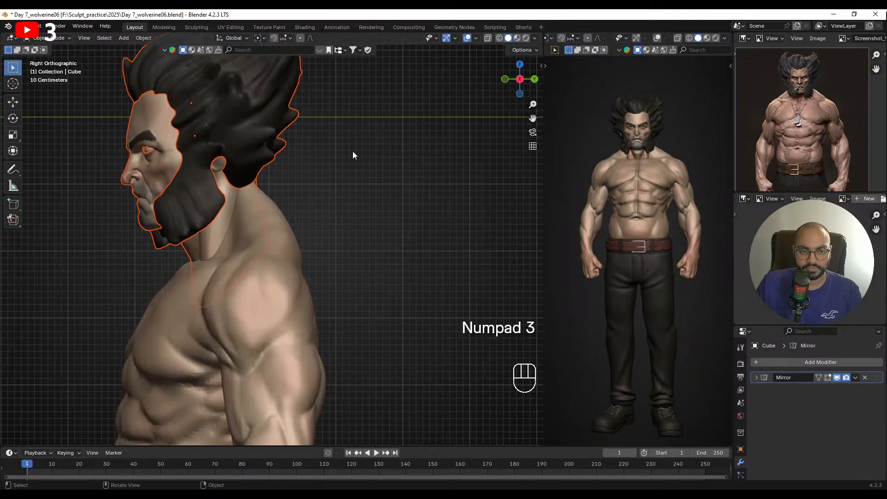
key(r)
click(331, 117)
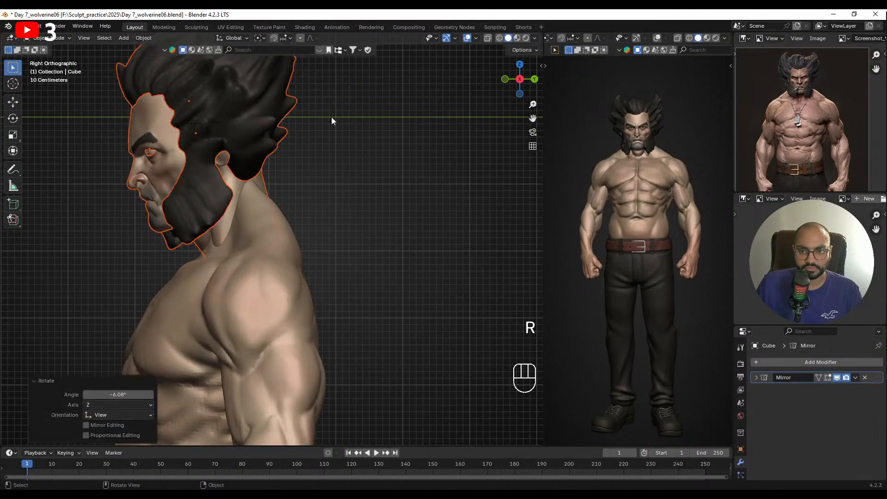
- Move the head parts by -0.0138 m Y and -0.055202 m Z, plus a further -0.138 m Y and 0.096603 m Z
key(g)
click(299, 136)
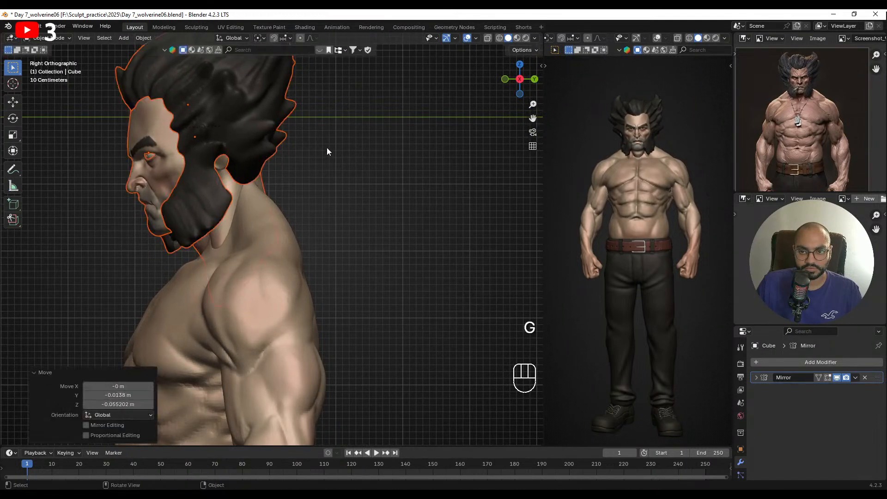
key(g)
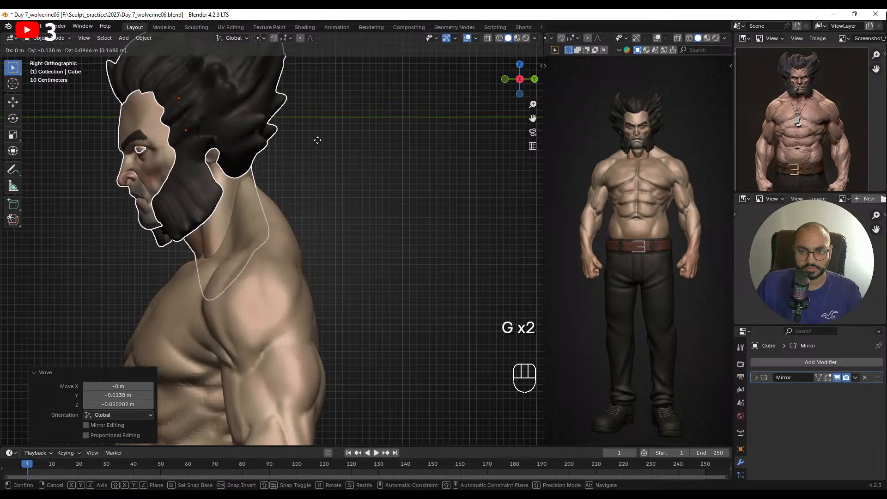
click(317, 140)
- Rotate the head, hair and eyes by -3.29° in the front view and move them -0.053603 m X, -0.000686 m Y and 0.062538 m Z
middle_drag(390, 146, 409, 124)
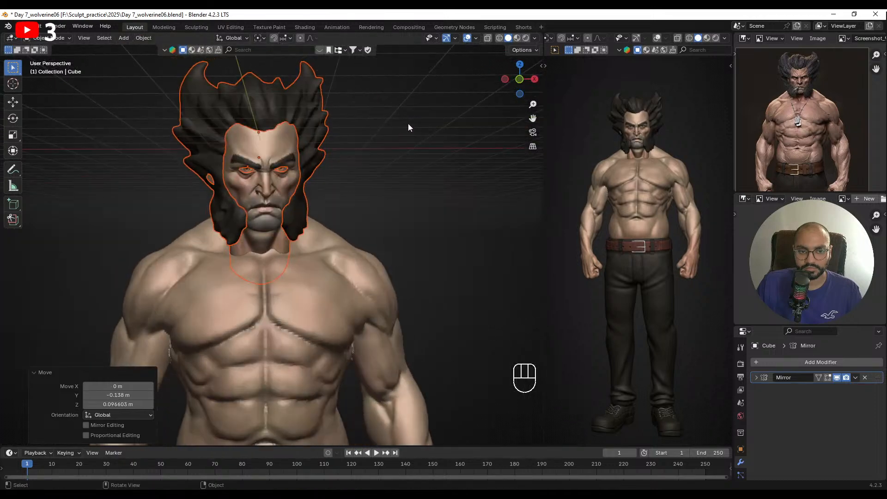
key(r)
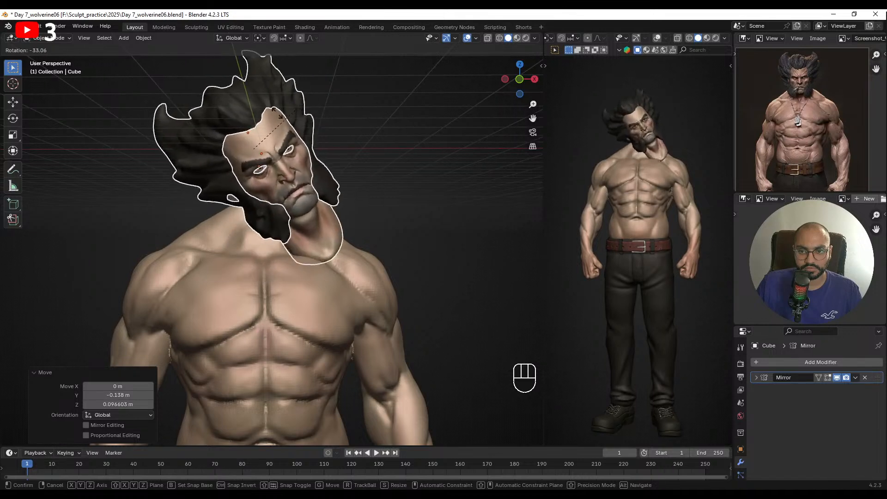
right_click(265, 51)
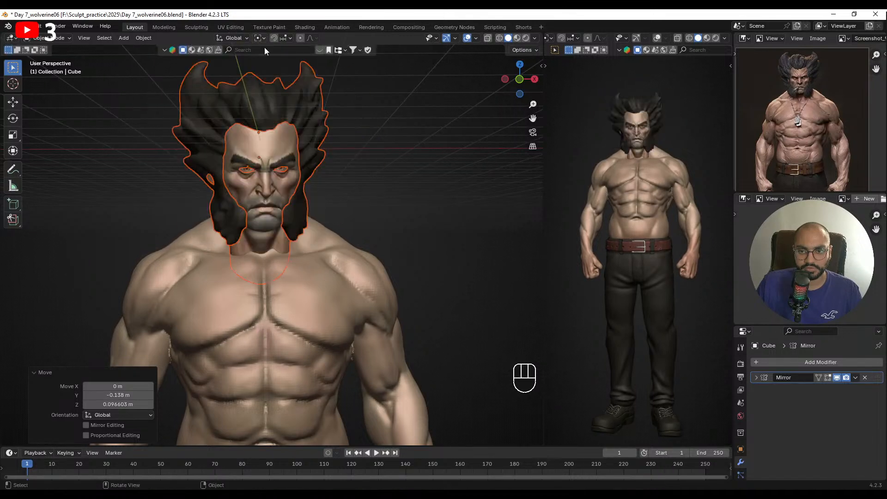
key(r)
click(383, 117)
key(g)
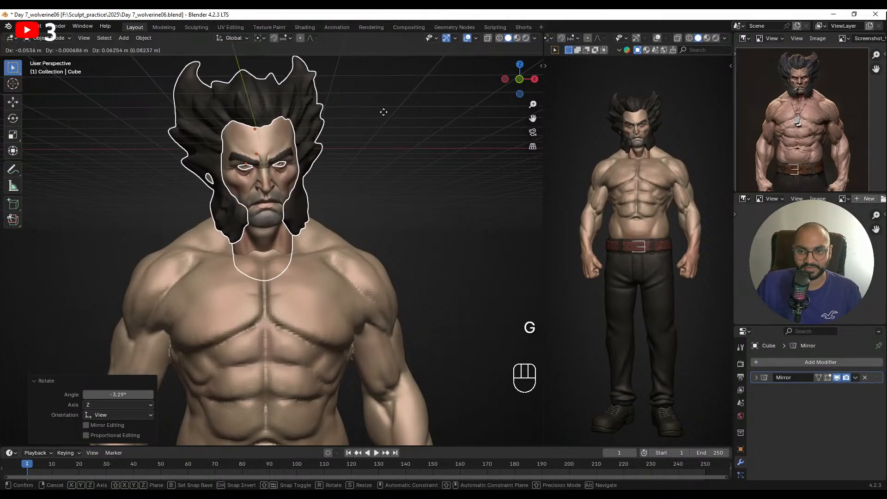
click(384, 111)
- Shift the head parts about -0.06 m along Y from the side and deselect them
middle_drag(388, 139, 293, 135)
key(g)
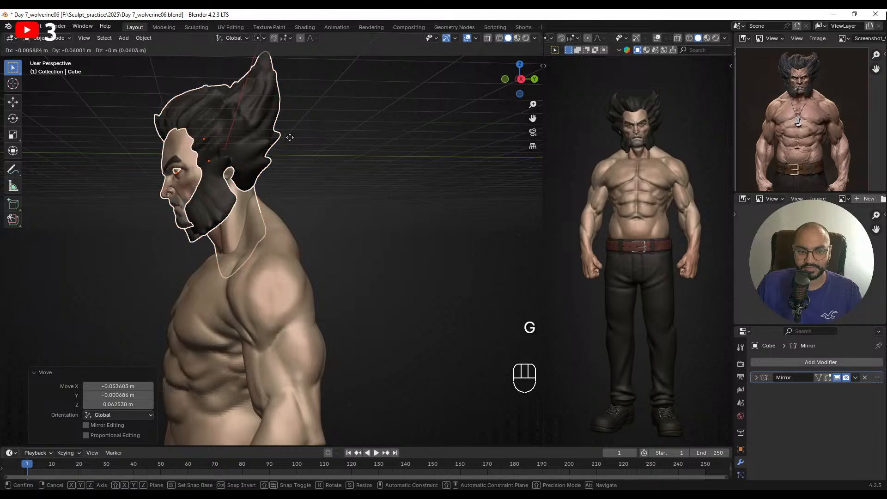
click(290, 138)
click(434, 192)
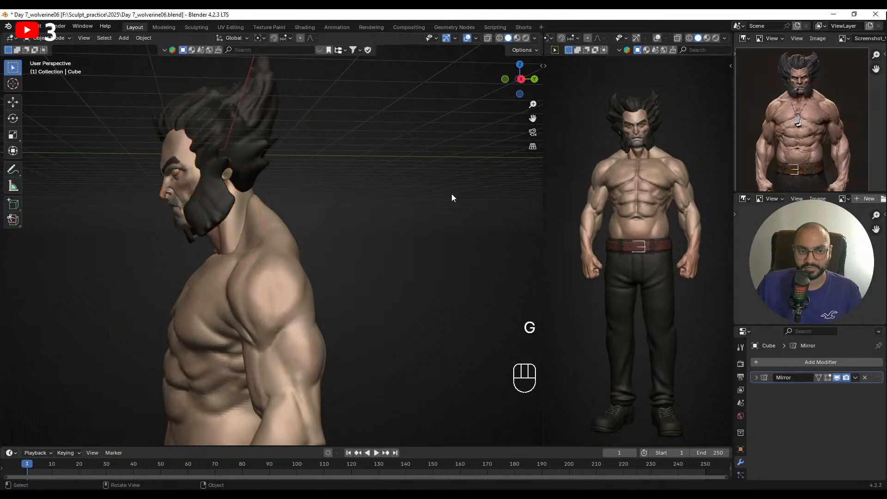
- Select the mirrored eyes and rotate them slightly around the global X axis to adjust the gaze
middle_drag(451, 194, 534, 195)
scroll(302, 149, up, 4)
shift+middle_drag(301, 147, 338, 178)
click(296, 156)
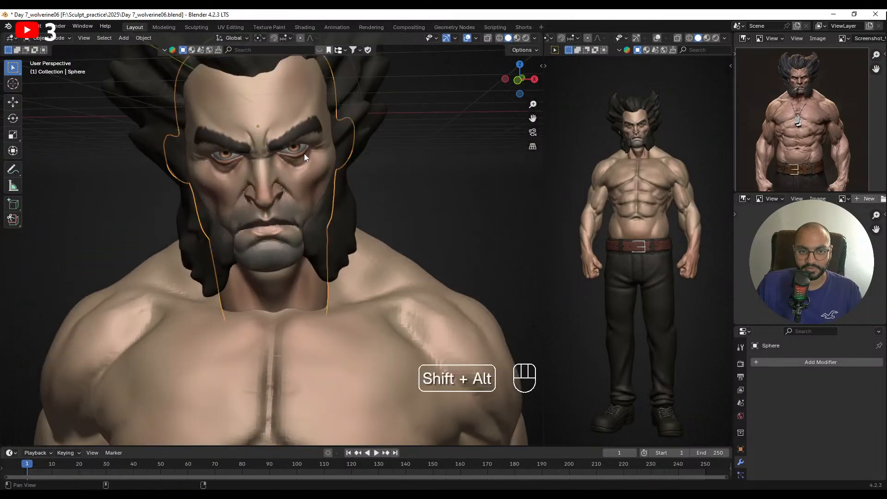
shift+middle_drag(304, 153, 298, 170)
click(299, 170)
scroll(456, 220, up, 1)
key(r)
key(x)
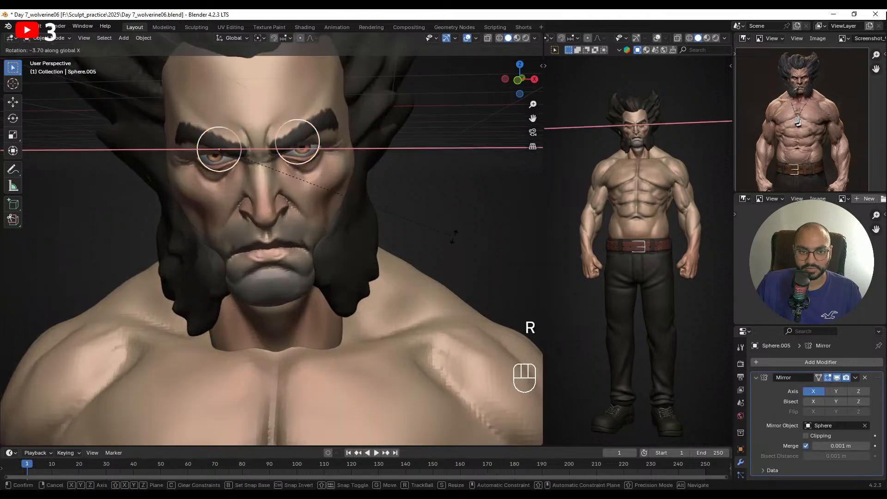
click(451, 227)
scroll(450, 224, down, 3)
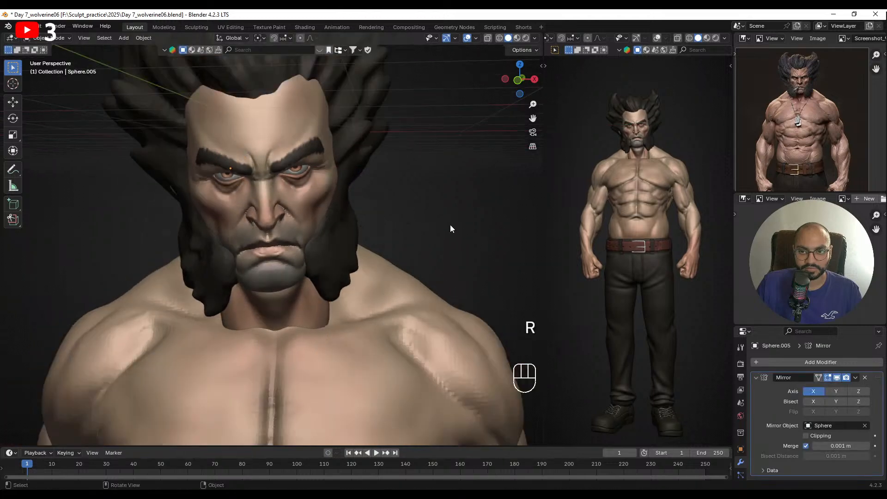
- Save the project as a new file named Day 8_wolverine07_.blend in F:\Sculpt_practice\2025
middle_drag(450, 224, 402, 231)
scroll(401, 232, down, 3)
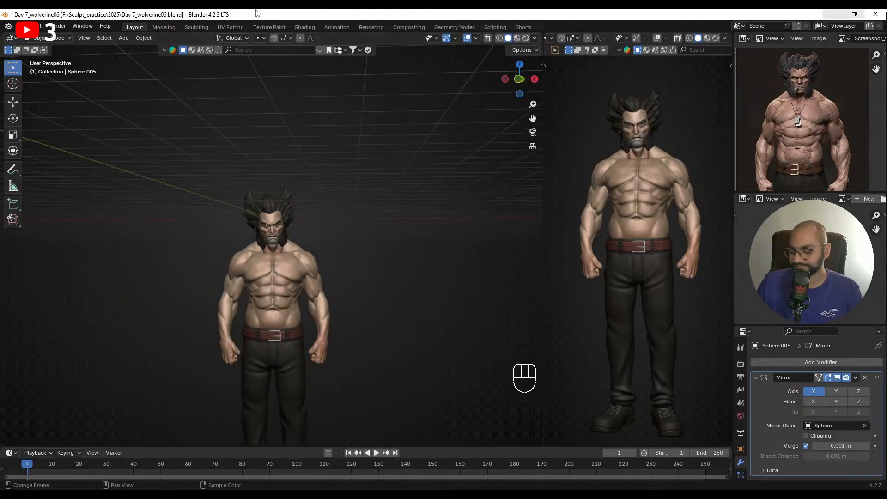
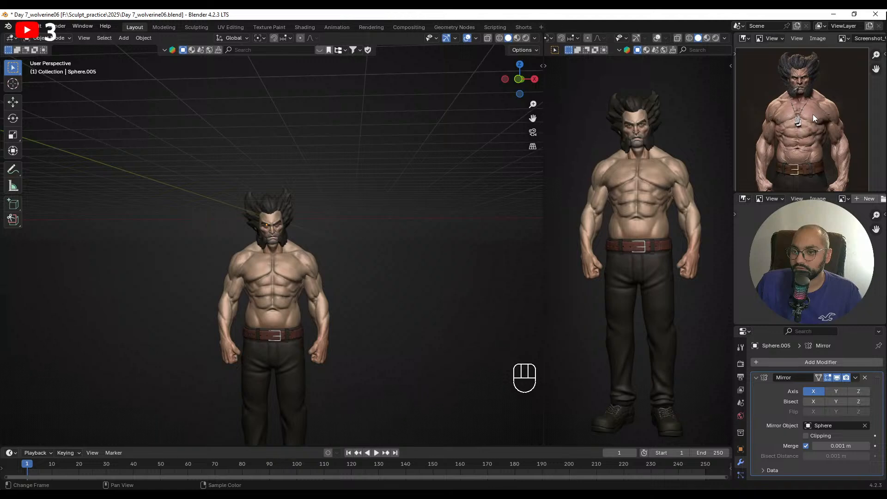
alt+drag(817, 138, 742, 95)
ctrl+alt+drag(358, 190, 352, 208)
alt+drag(372, 210, 337, 181)
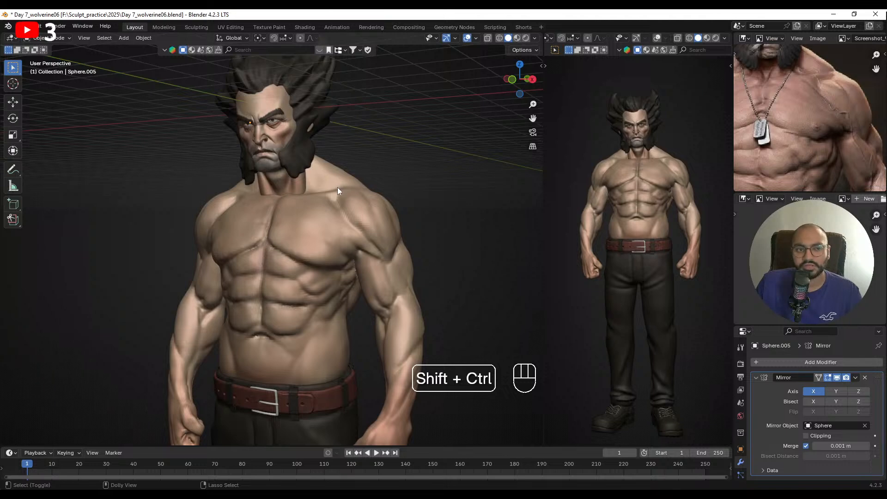
key(shift+ctrl+s)
click(335, 383)
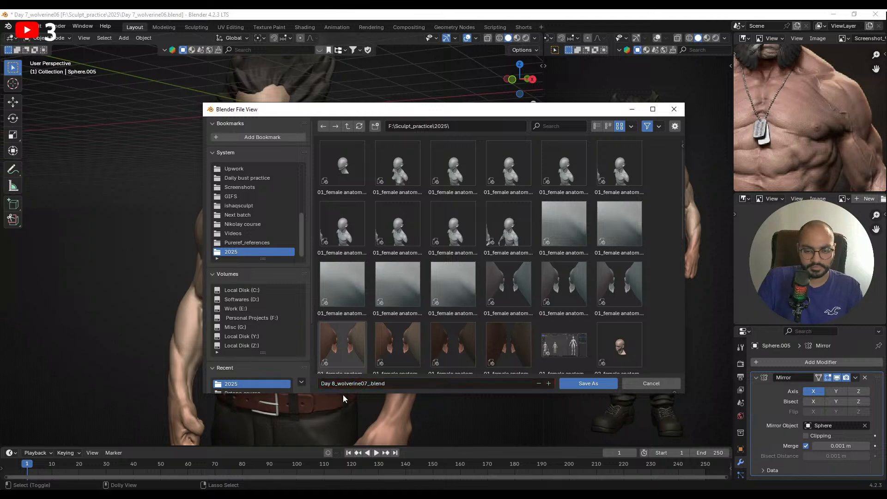
click(581, 383)
- Select the body mesh, switch it to Sculpt Mode and bring up its voxel size adjustment
alt+middle_drag(276, 204, 329, 146)
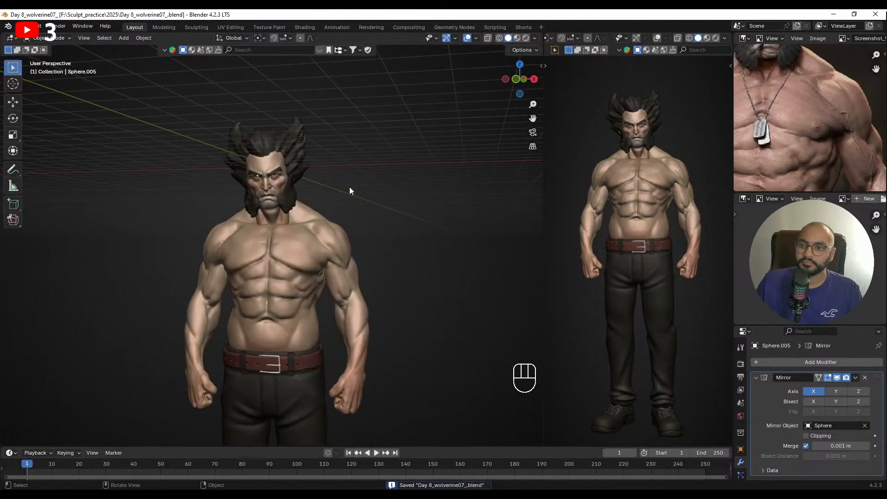
alt+middle_drag(823, 118, 858, 162)
ctrl+alt+middle_drag(396, 225, 349, 224)
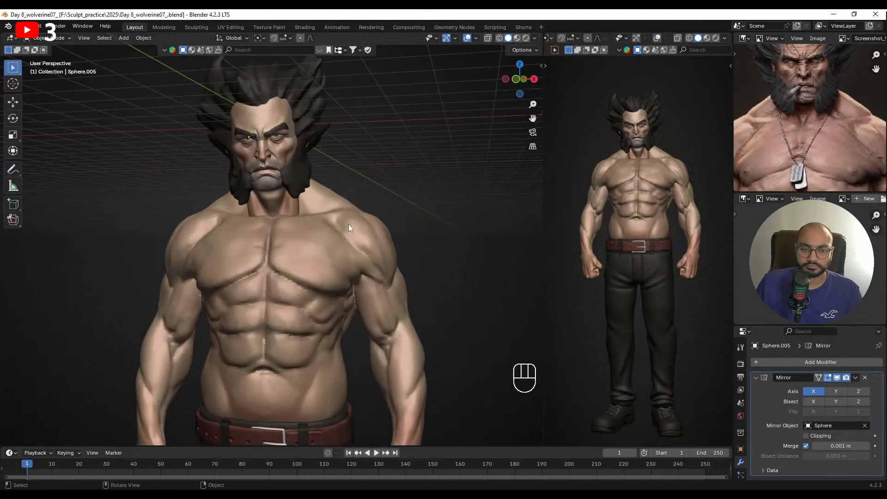
click(350, 223)
key(ctrl+Tab)
click(358, 279)
alt+shift+middle_drag(358, 259, 352, 192)
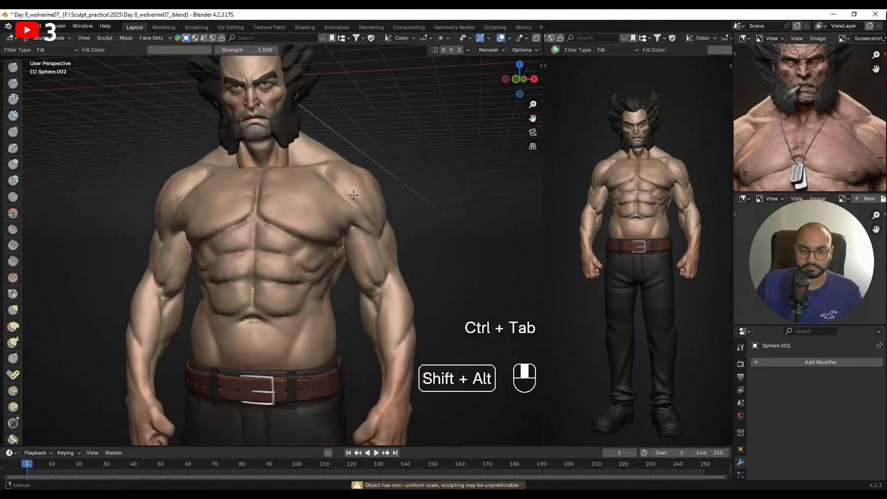
key(r)
click(352, 227)
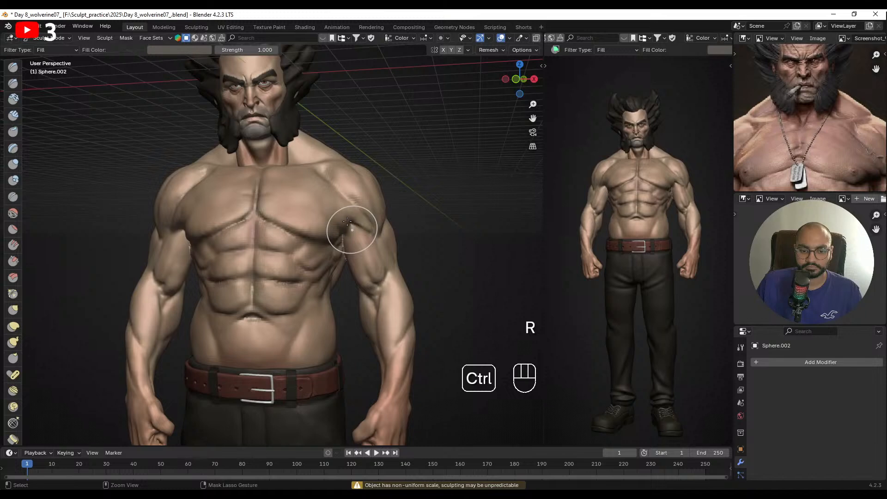
- Apply the body's location, rotation and scale in Object Mode and return it to Sculpt Mode
key(ctrl+Tab)
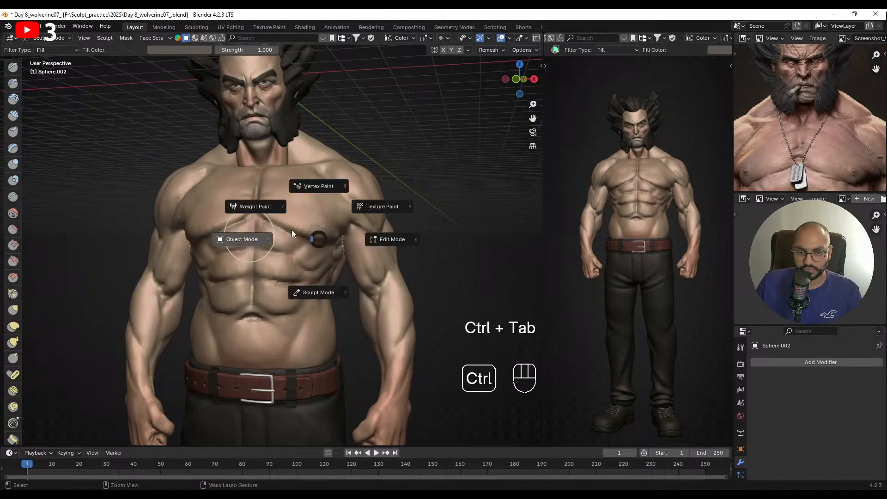
click(277, 231)
key(ctrl+Tab)
click(323, 266)
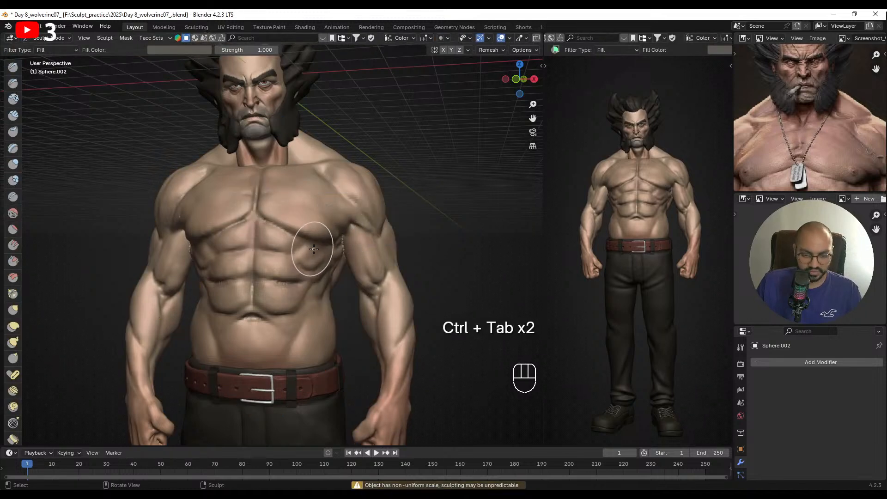
key(ctrl+Tab)
click(275, 237)
key(ctrl+a)
click(257, 243)
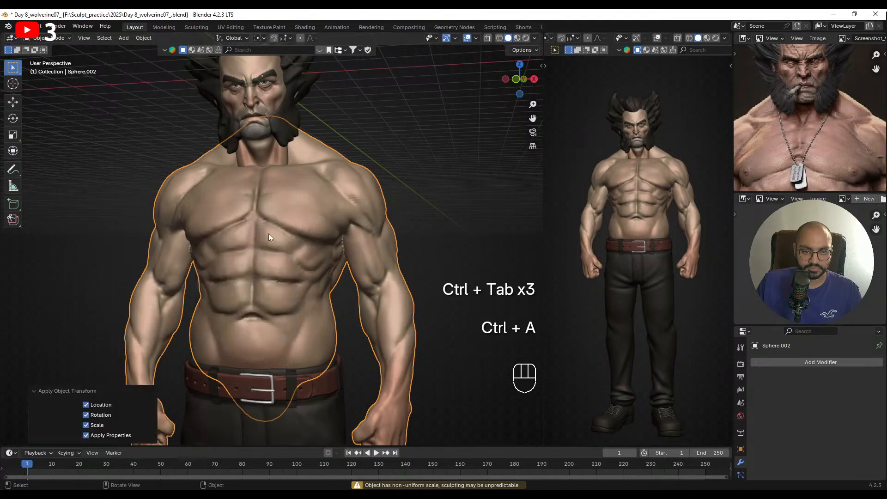
key(ctrl+Tab)
click(271, 282)
- Choose the Grab brush with a 24 px radius and smooth the outer chest beside the shoulder
mouse_move(296, 229)
alt+middle_down()
mouse_move(471, 207)
mouse_move(277, 190)
alt+middle_up()
alt+middle_drag(277, 189, 302, 197)
key(f)
click(238, 206)
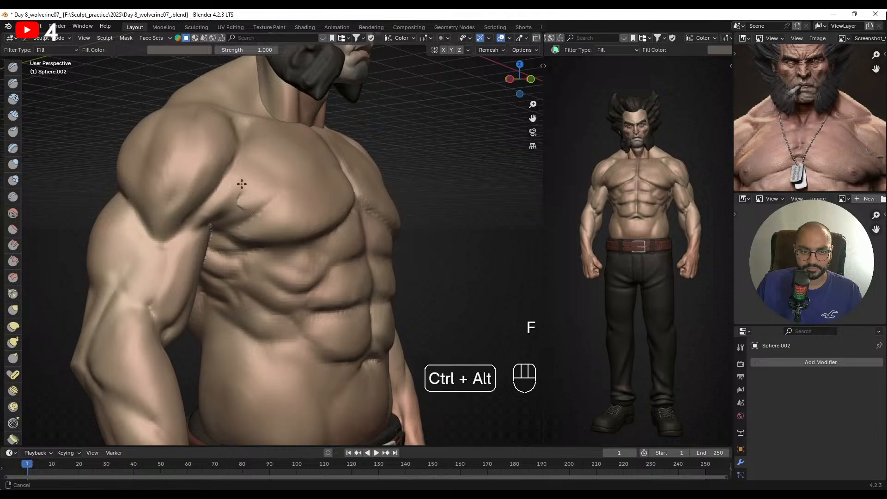
ctrl+alt+middle_drag(243, 213, 236, 184)
key(g)
key(f)
click(229, 188)
shift+drag(229, 190, 252, 184)
- Compare the sculpted torso, shoulder and arm with the muscles and veins in the reference image
mouse_move(252, 187)
alt+middle_down()
mouse_move(228, 184)
mouse_move(236, 249)
alt+middle_up()
alt+middle_drag(310, 203, 286, 199)
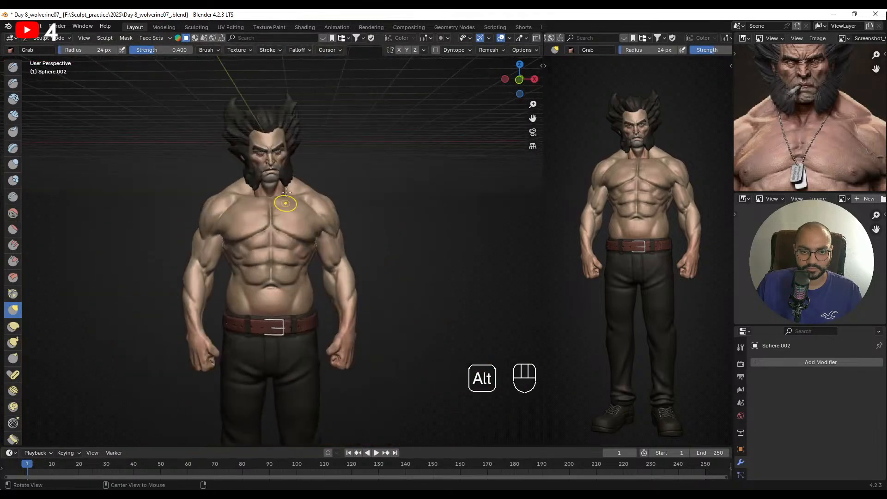
alt+middle_drag(351, 194, 315, 195)
ctrl+alt+middle_drag(360, 203, 370, 176)
alt+middle_drag(869, 139, 779, 100)
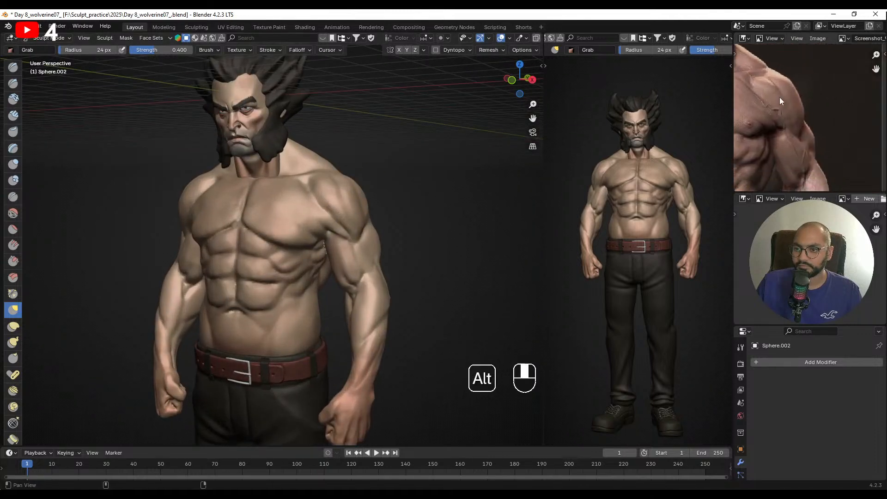
alt+middle_drag(790, 178, 823, 95)
alt+middle_drag(822, 94, 814, 119)
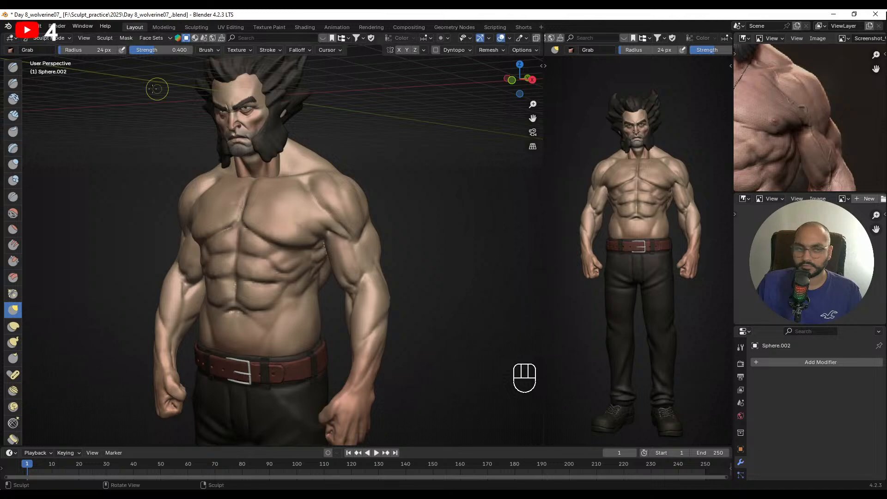
- Choose the Draw brush and set the body's voxel size to 0.0175 m
click(13, 67)
mouse_move(319, 157)
ctrl+alt+middle_down()
mouse_move(324, 138)
mouse_move(327, 192)
mouse_move(312, 191)
ctrl+alt+middle_up()
mouse_move(312, 191)
alt+shift+middle_down()
mouse_move(303, 159)
mouse_move(323, 178)
mouse_move(317, 153)
mouse_move(342, 198)
alt+shift+middle_up()
key(Tab)
key(Tab)
key(r)
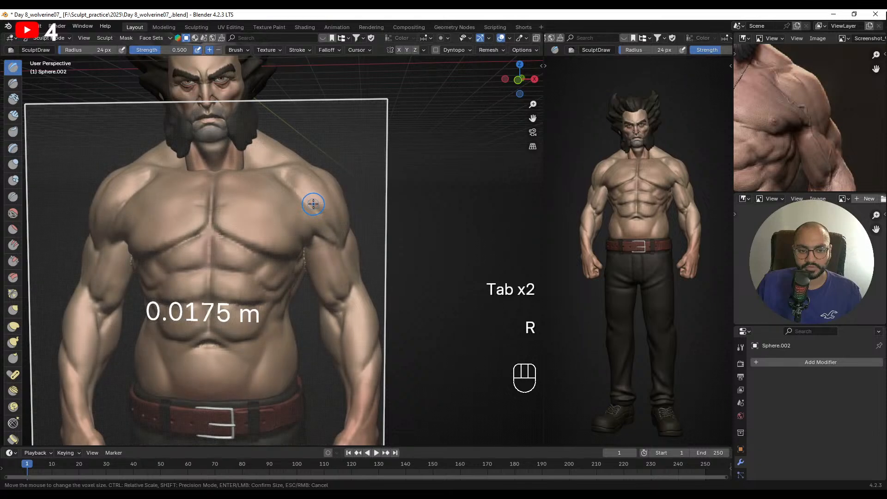
click(313, 204)
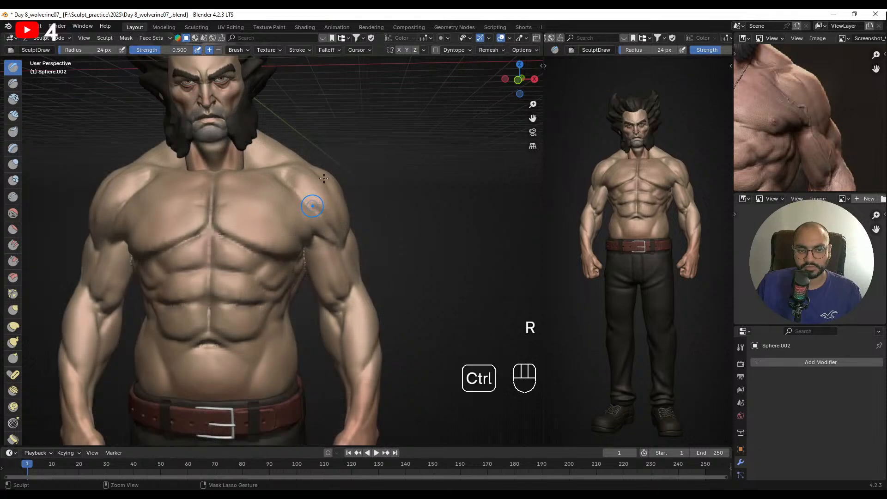
- Enable stroke stabilization, set the Draw brush radius to 8 px and sculpt thin veins over the left shoulder and biceps
alt+middle_drag(336, 190, 281, 191)
alt+middle_drag(282, 190, 293, 164)
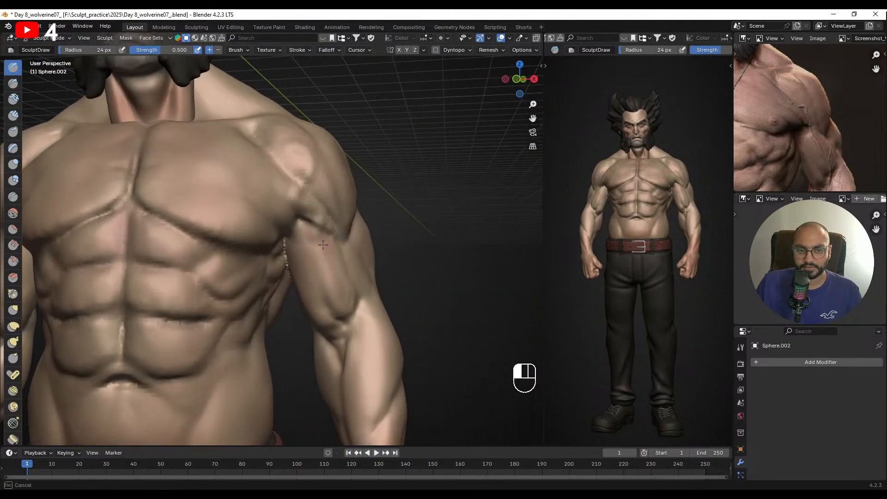
key(ctrl+z)
key(shift+s)
key(f)
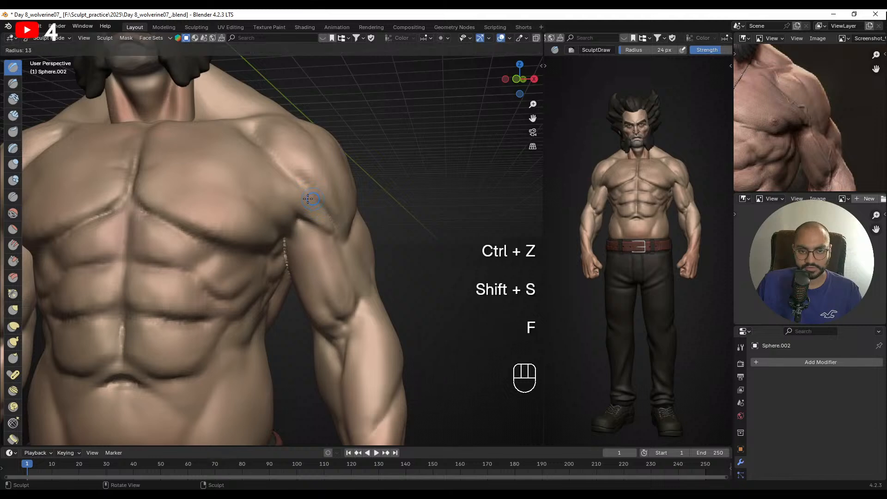
click(305, 199)
ctrl+alt+middle_drag(306, 199, 287, 193)
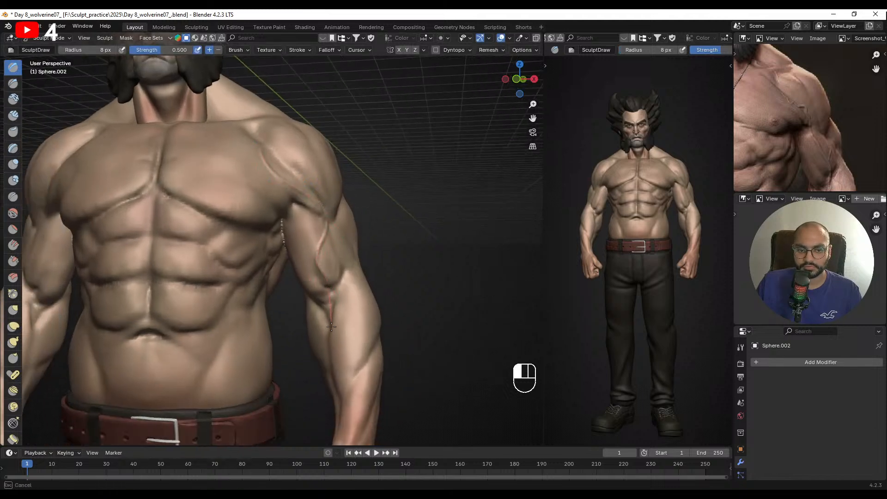
mouse_move(330, 305)
alt+middle_down()
mouse_move(363, 299)
mouse_move(332, 292)
alt+middle_up()
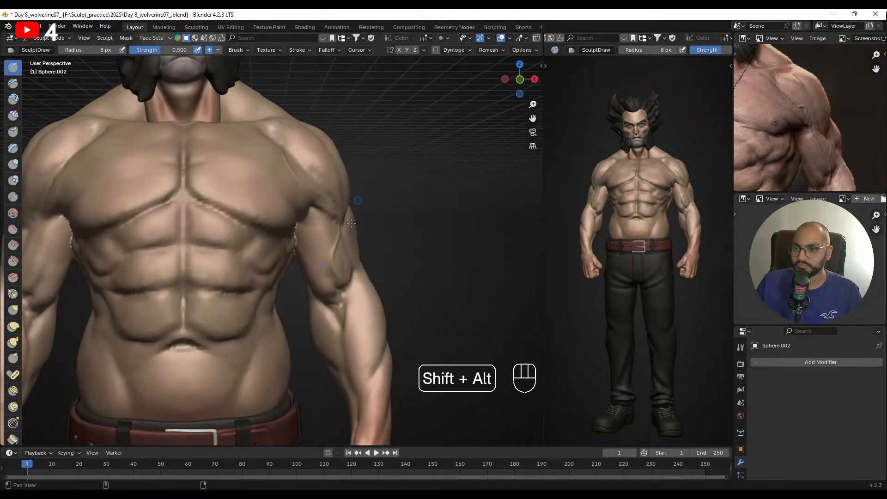
- Sculpt thin veins from the inner elbow down across the front of the left forearm with the 8 px Draw brush
mouse_move(368, 260)
alt+shift+middle_down()
mouse_move(353, 223)
mouse_move(377, 142)
mouse_move(320, 200)
alt+shift+middle_up()
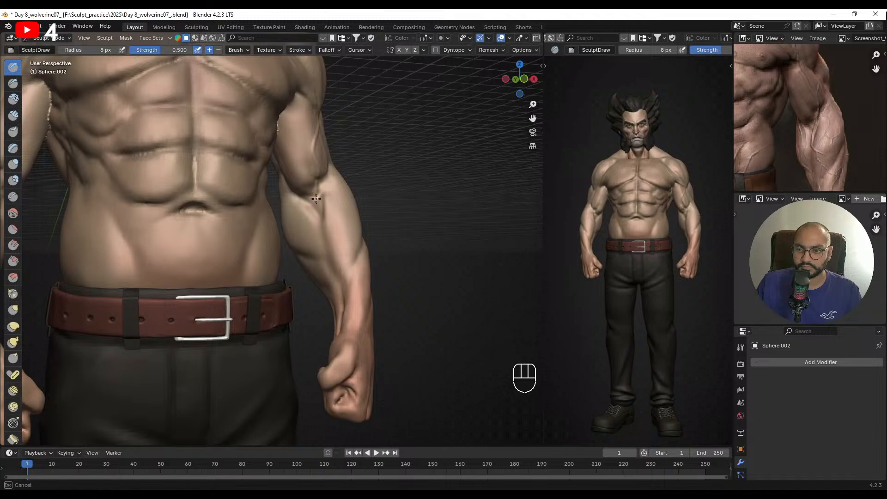
drag(374, 243, 369, 262)
key(ctrl+z)
ctrl+alt+middle_drag(307, 178, 309, 166)
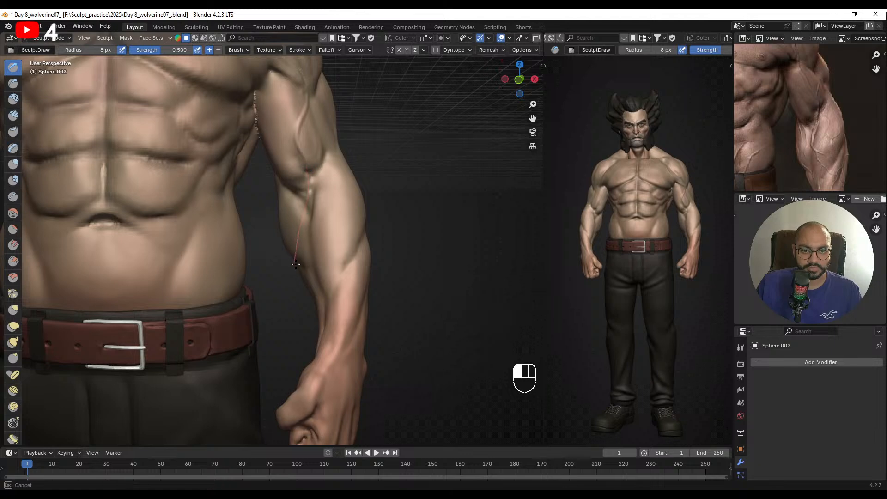
drag(368, 281, 368, 283)
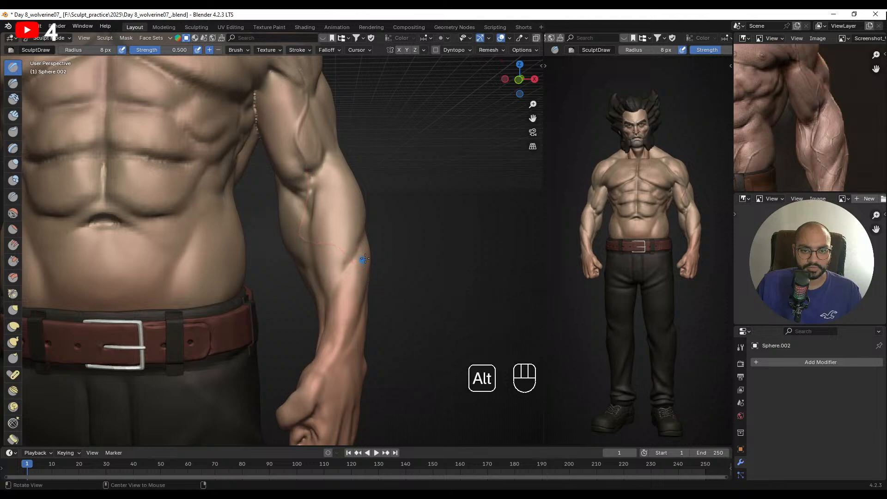
mouse_move(362, 257)
alt+middle_down()
mouse_move(396, 250)
mouse_move(370, 247)
alt+middle_up()
key(ctrl+z)
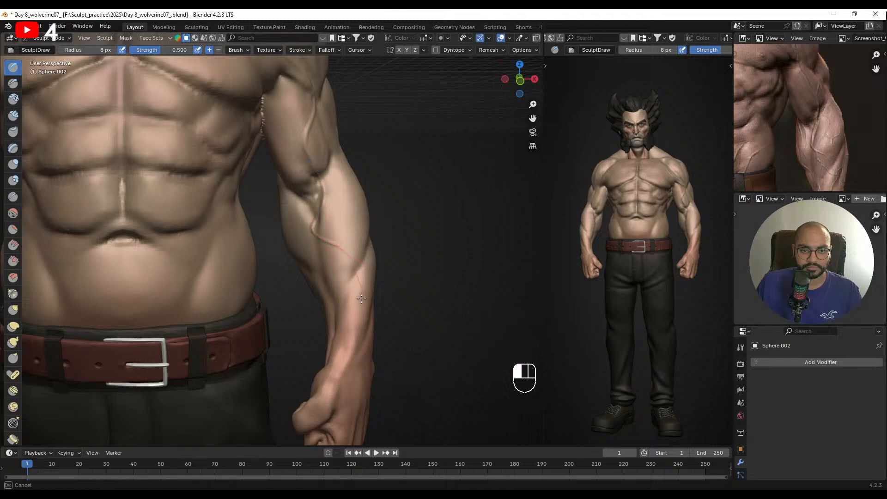
middle_drag(392, 307, 331, 233)
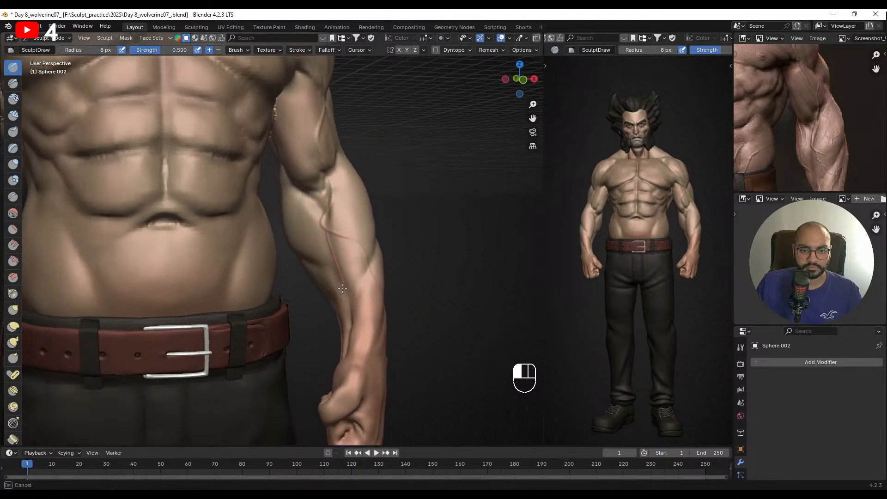
alt+middle_drag(338, 344, 340, 216)
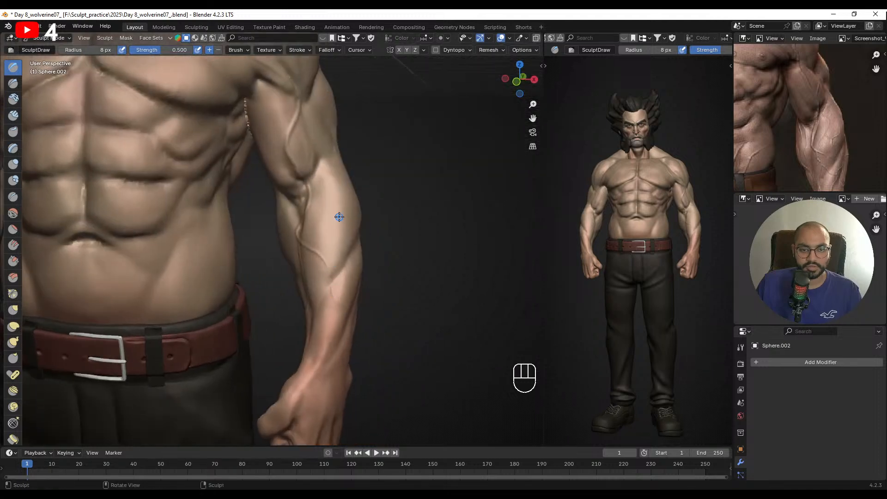
- Sculpt a thin winding vein along the outer side of the left forearm below the elbow
mouse_move(335, 216)
alt+mouse_down()
mouse_move(327, 216)
mouse_move(325, 237)
alt+mouse_up()
alt+drag(324, 237, 272, 197)
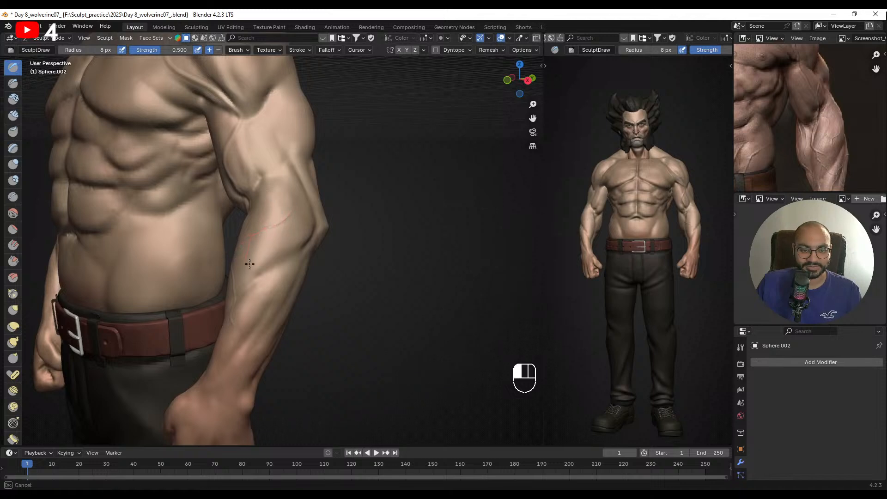
drag(235, 294, 237, 292)
mouse_move(251, 277)
alt+middle_down()
mouse_move(303, 271)
mouse_move(304, 254)
alt+middle_up()
- Set the Draw brush radius to 12 px and sculpt a vein on the lower left biceps just above the elbow crease
key(f)
click(296, 280)
shift+drag(295, 233, 300, 227)
mouse_move(301, 226)
alt+middle_down()
mouse_move(345, 218)
mouse_move(303, 218)
mouse_move(298, 183)
mouse_move(283, 206)
mouse_move(287, 184)
alt+middle_up()
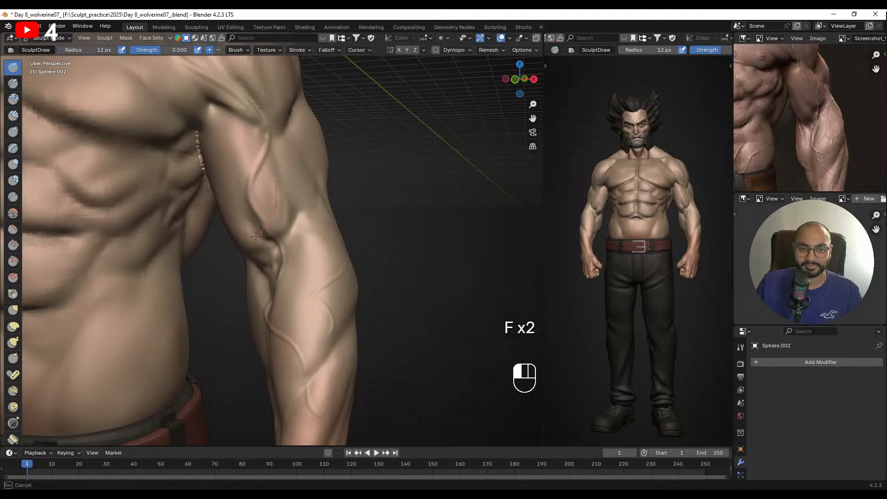
- Sculpt a vein along the inner edge of the left forearm from below the elbow to the wrist
mouse_move(295, 202)
alt+middle_down()
mouse_move(250, 201)
mouse_move(287, 217)
mouse_move(293, 198)
mouse_move(323, 214)
mouse_move(326, 233)
mouse_move(304, 206)
alt+middle_up()
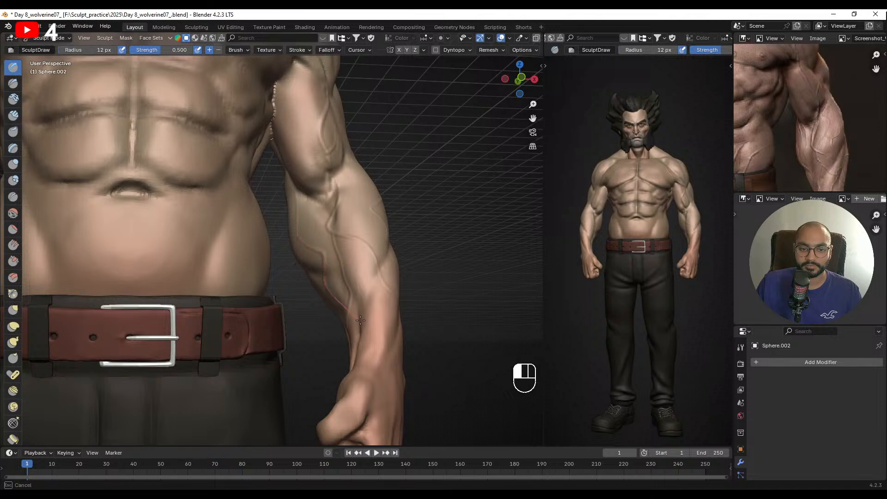
drag(362, 340, 362, 341)
mouse_move(352, 283)
middle_down()
mouse_move(348, 260)
mouse_move(330, 279)
middle_up()
- Sculpt veins on the inner back of the left forearm running down toward the wrist
ctrl+alt+middle_drag(296, 214, 319, 178)
alt+middle_drag(319, 178, 275, 203)
alt+shift+middle_drag(275, 204, 289, 236)
mouse_move(289, 235)
alt+middle_down()
mouse_move(236, 249)
mouse_move(253, 213)
alt+middle_up()
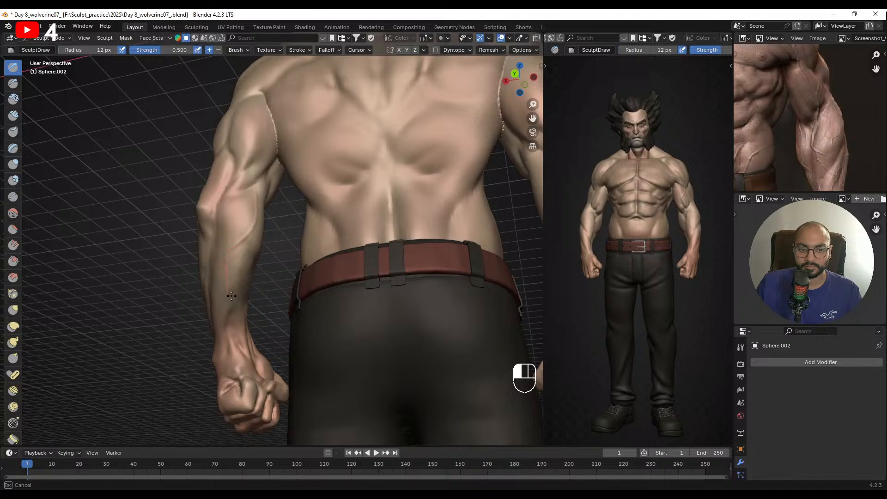
middle_drag(210, 343, 232, 276)
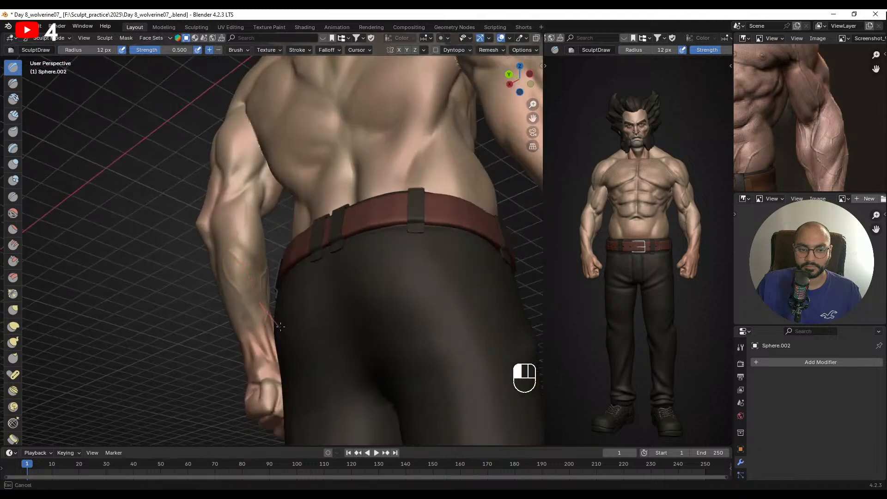
drag(280, 327, 282, 327)
- Add branching veins across the rear and outer back of the left forearm below the elbow
mouse_move(277, 305)
alt+middle_down()
mouse_move(315, 303)
mouse_move(346, 287)
alt+middle_up()
shift+middle_drag(324, 268, 303, 298)
alt+middle_drag(272, 272, 283, 254)
drag(283, 261, 249, 268)
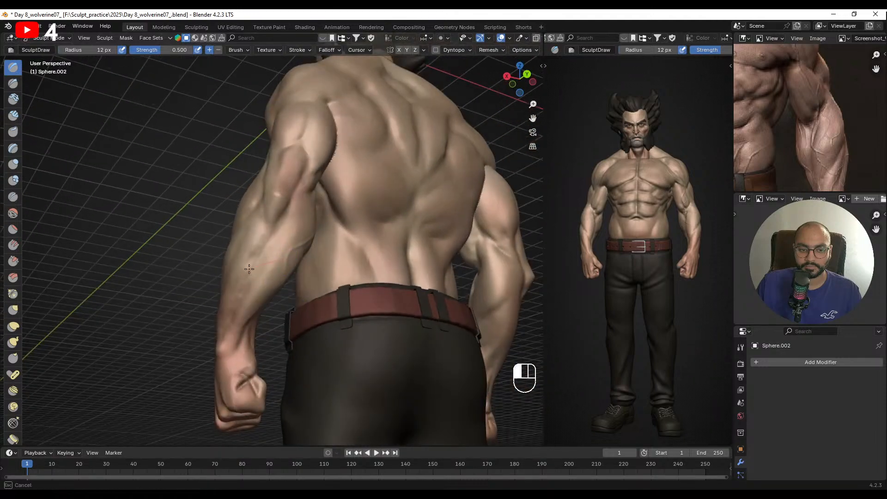
drag(214, 342, 214, 343)
mouse_move(296, 263)
alt+middle_down()
mouse_move(262, 252)
mouse_move(277, 275)
alt+middle_up()
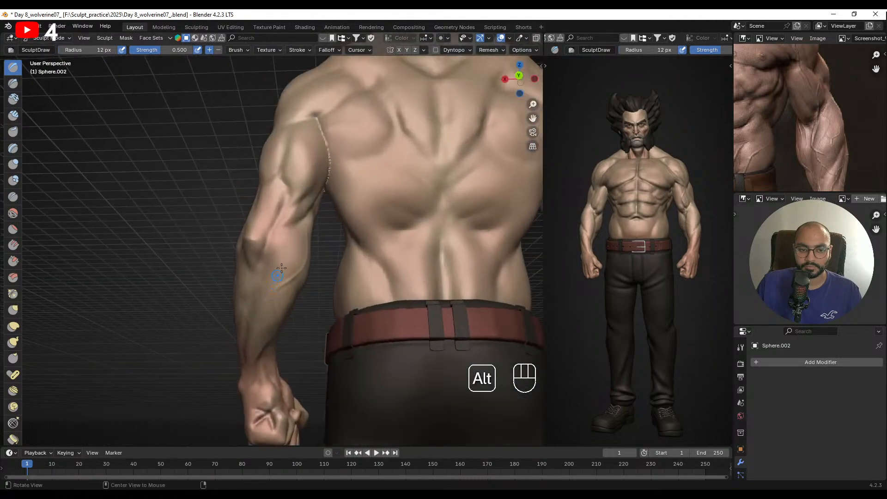
alt+middle_drag(309, 242, 292, 235)
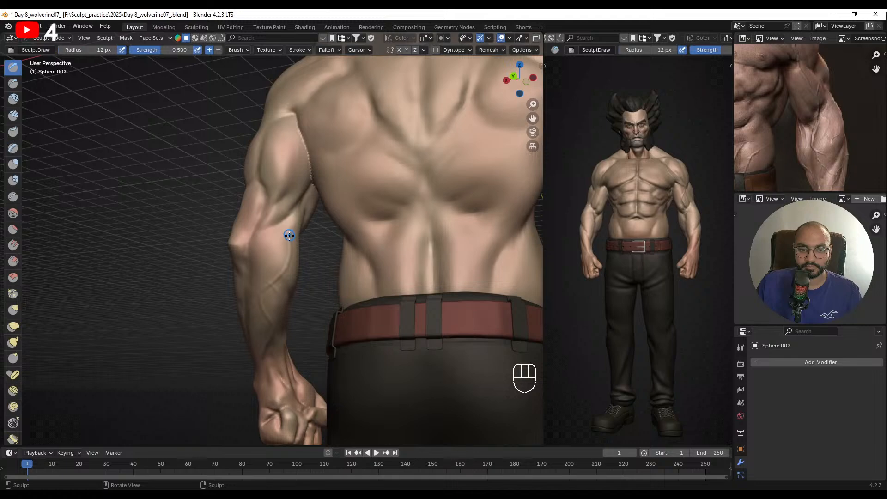
drag(290, 236, 269, 259)
drag(229, 308, 229, 308)
- Sculpt additional veins on the outer side of the left forearm, crossing the lower muscle toward the wrist
mouse_move(231, 307)
alt+middle_down()
mouse_move(402, 290)
mouse_move(297, 311)
mouse_move(303, 263)
mouse_move(284, 304)
alt+middle_up()
drag(285, 305, 282, 304)
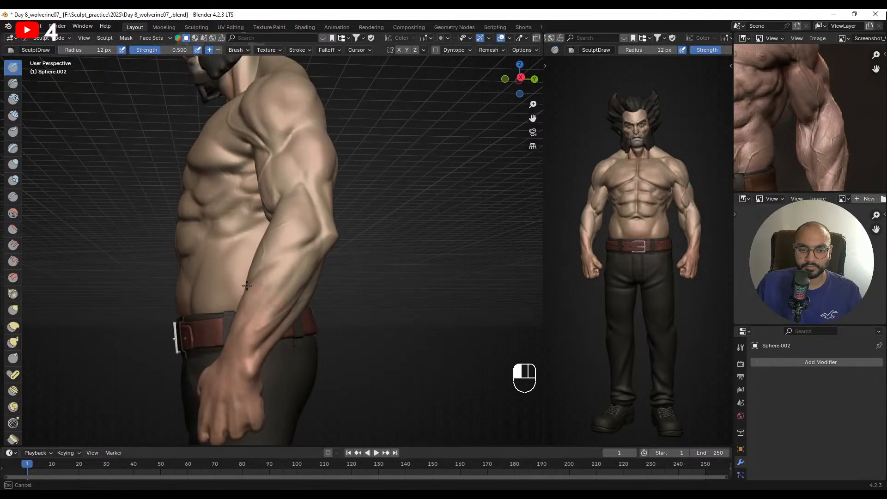
drag(236, 246, 235, 246)
mouse_move(265, 275)
alt+middle_down()
mouse_move(299, 236)
mouse_move(297, 273)
alt+middle_up()
mouse_move(283, 276)
mouse_down()
mouse_move(261, 271)
mouse_move(225, 291)
mouse_up()
alt+middle_drag(226, 291, 276, 216)
drag(272, 186, 275, 249)
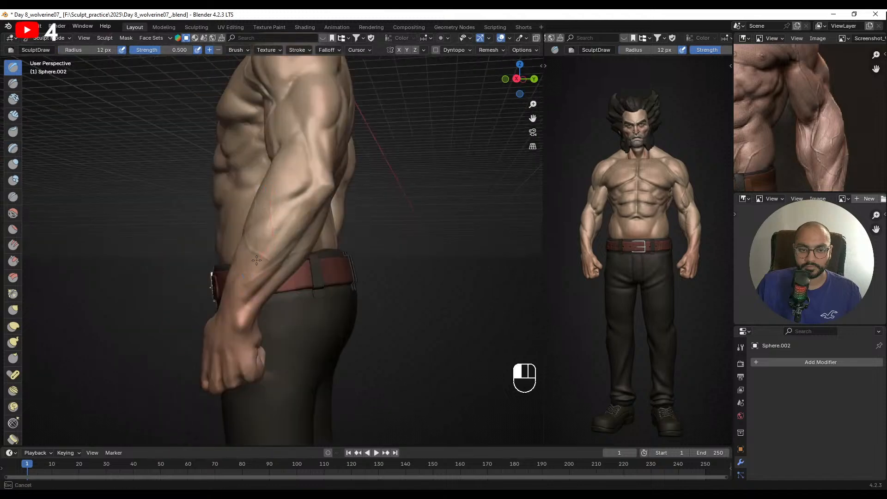
drag(268, 290, 268, 289)
- Add a connecting vein branch on the inner left forearm and a vein down the lower biceps to the elbow crease
mouse_move(268, 290)
alt+middle_down()
mouse_move(386, 258)
mouse_move(289, 210)
alt+middle_up()
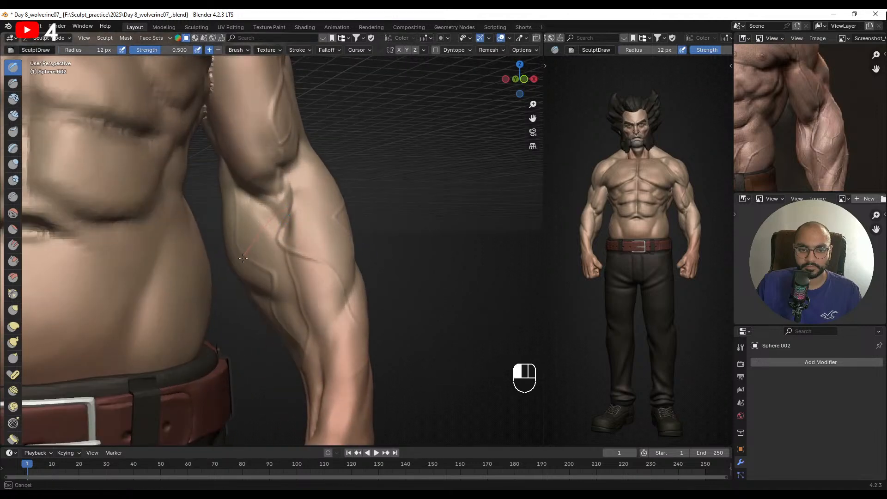
drag(271, 290, 271, 291)
mouse_move(271, 291)
ctrl+alt+middle_down()
mouse_move(307, 235)
mouse_move(295, 215)
mouse_move(335, 226)
mouse_move(323, 227)
mouse_move(330, 201)
ctrl+alt+middle_up()
alt+middle_drag(290, 240, 323, 224)
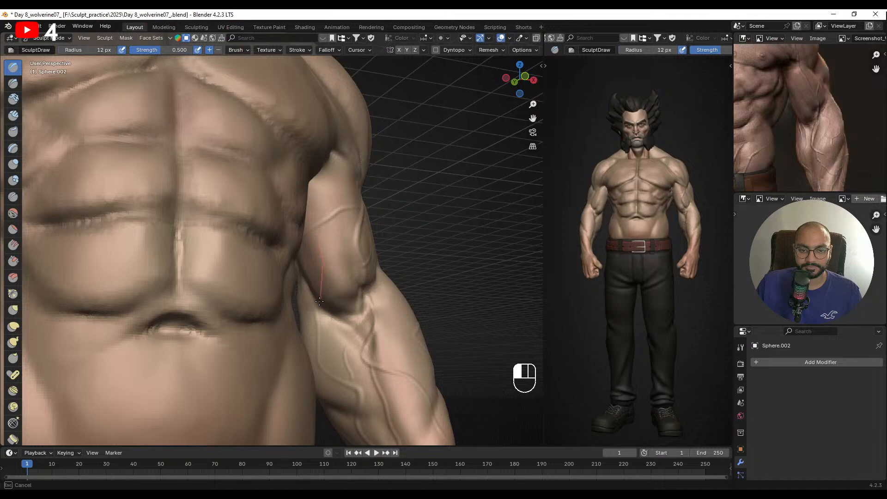
ctrl+alt+middle_drag(318, 328, 329, 232)
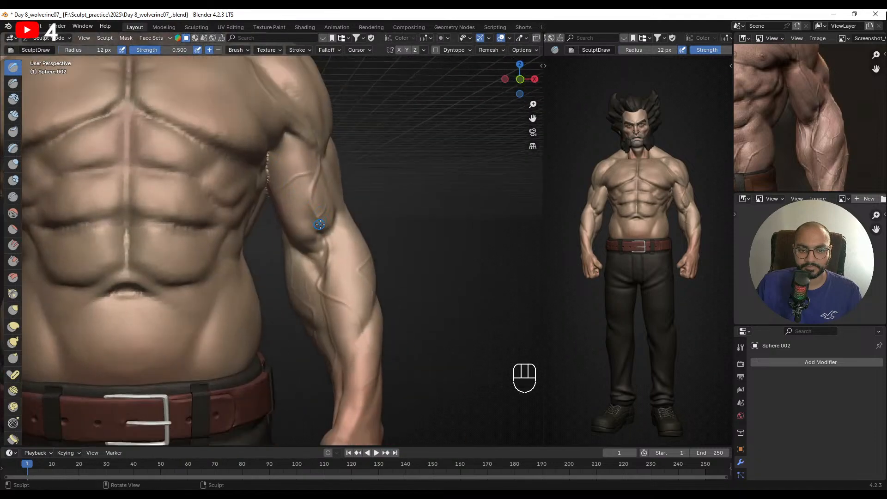
- Try to sculpt an extra vein across the upper left biceps near the armpit, and undo the strokes
drag(303, 181, 302, 169)
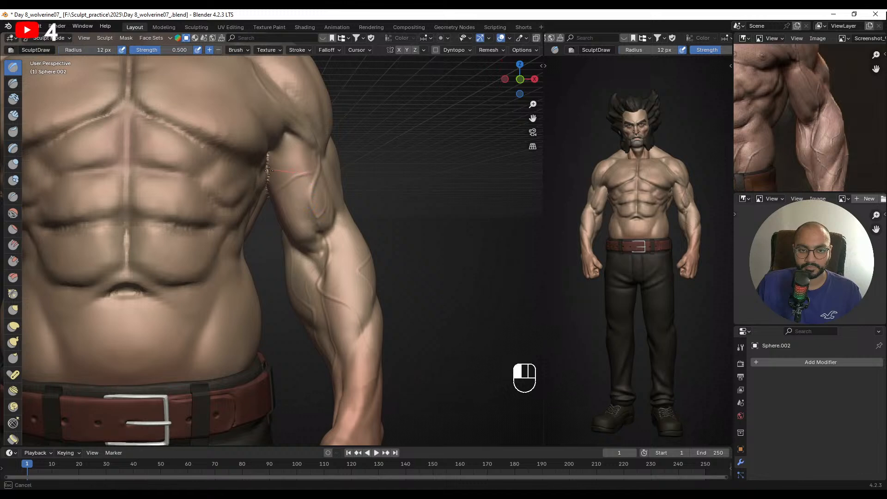
key(ctrl+z)
mouse_move(222, 159)
mouse_down()
mouse_move(240, 164)
mouse_move(226, 158)
mouse_up()
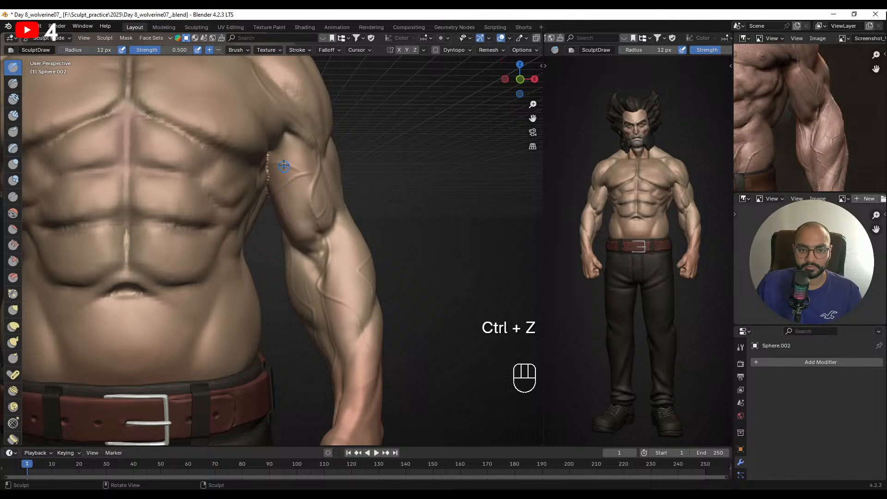
mouse_move(284, 165)
mouse_down()
mouse_move(264, 195)
mouse_move(236, 197)
mouse_up()
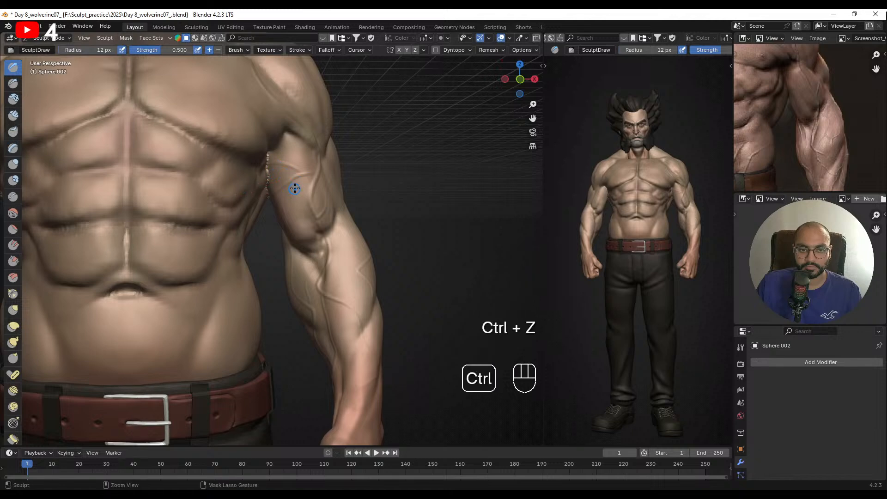
key(ctrl+z)
key(ctrl+z)
- Show the abdomen in the reference image, set the Draw brush radius to 12 px and sculpt a branching vein on the left lower abdomen
mouse_move(310, 178)
alt+mouse_down()
mouse_move(300, 206)
mouse_move(306, 190)
mouse_move(225, 162)
mouse_move(287, 198)
mouse_move(304, 197)
mouse_move(286, 225)
mouse_move(245, 242)
alt+mouse_up()
key(f)
mouse_move(279, 206)
ctrl+alt+mouse_down()
mouse_move(288, 217)
mouse_move(293, 198)
ctrl+alt+mouse_up()
mouse_move(293, 198)
shift+mouse_down()
mouse_move(280, 189)
mouse_move(289, 231)
mouse_move(338, 216)
shift+mouse_up()
alt+drag(762, 131, 813, 115)
alt+drag(370, 251, 354, 256)
mouse_move(353, 273)
alt+shift+mouse_down()
mouse_move(370, 207)
mouse_move(328, 210)
alt+shift+mouse_up()
mouse_move(329, 217)
ctrl+alt+mouse_down()
mouse_move(317, 189)
mouse_move(307, 211)
ctrl+alt+mouse_up()
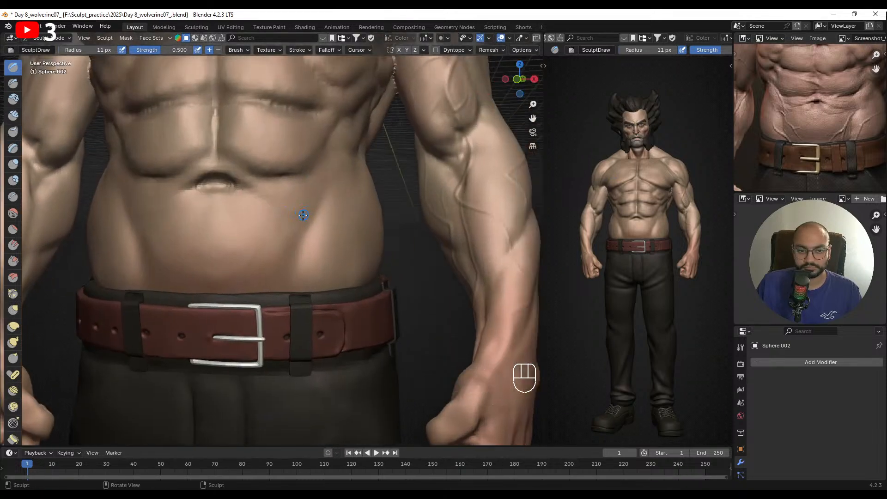
key(f)
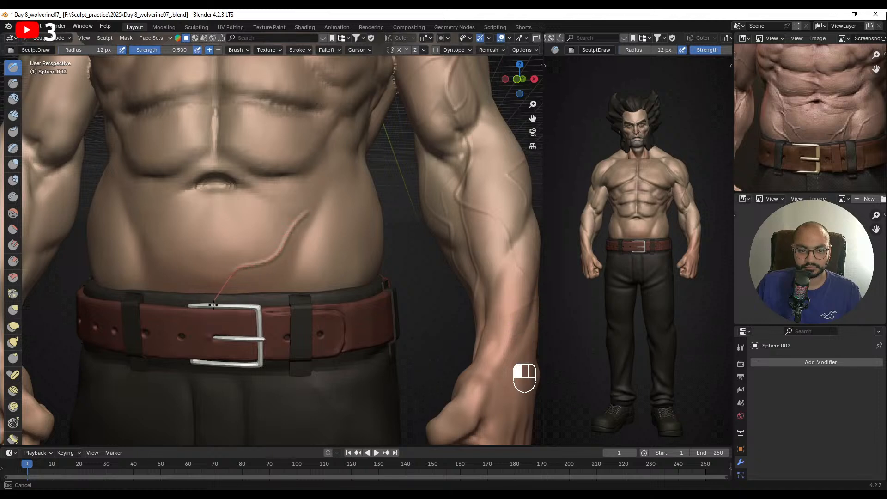
click(211, 333)
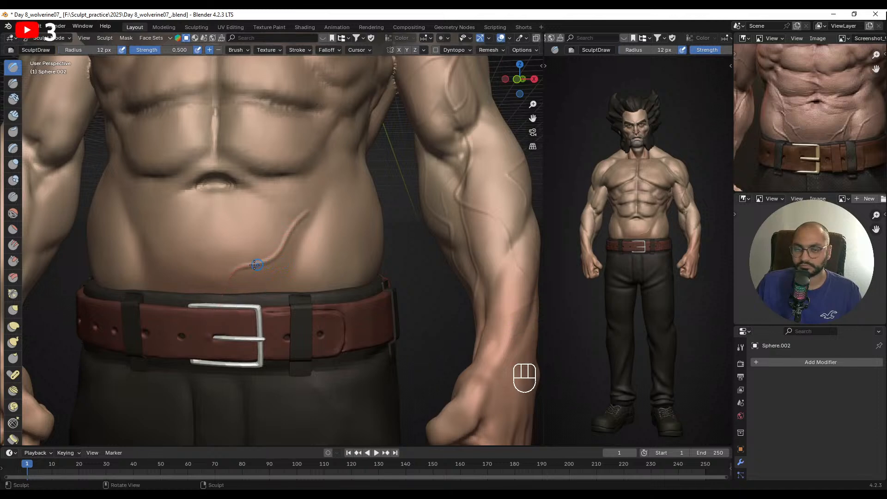
drag(212, 257, 265, 272)
- Sculpt a second curved vein from the left hip down toward the belt
alt+shift+drag(303, 238, 266, 226)
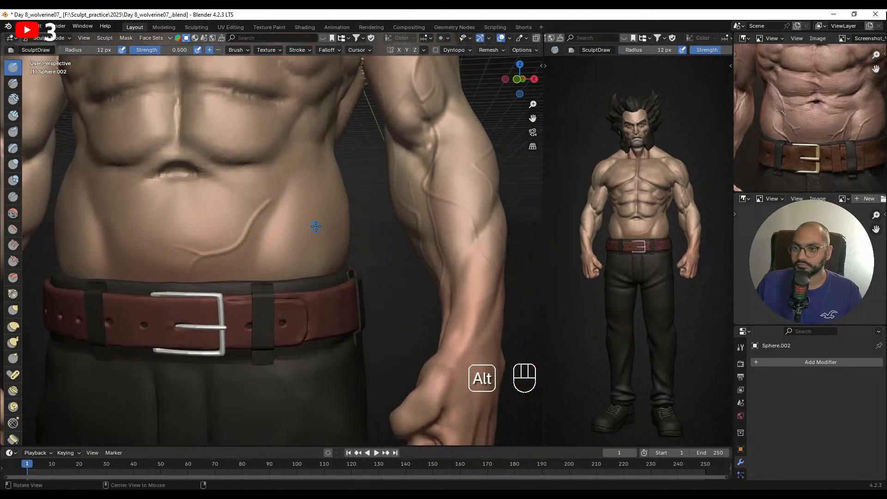
drag(329, 208, 296, 222)
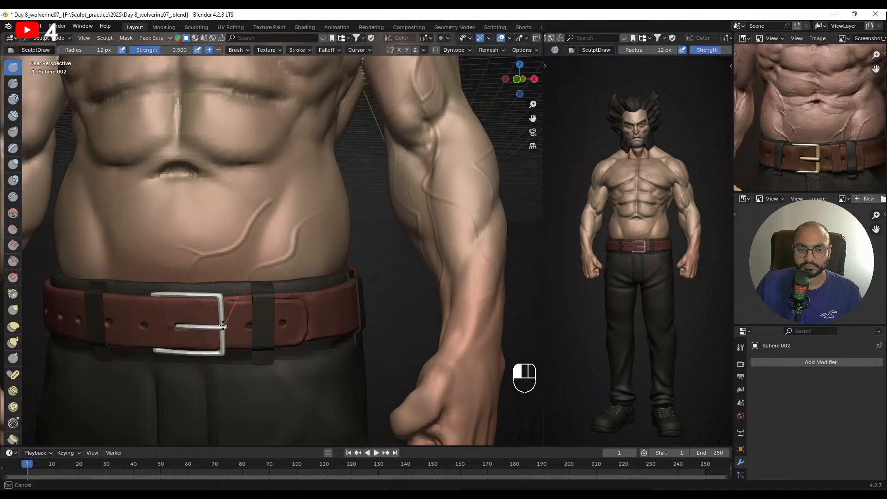
drag(222, 325, 223, 326)
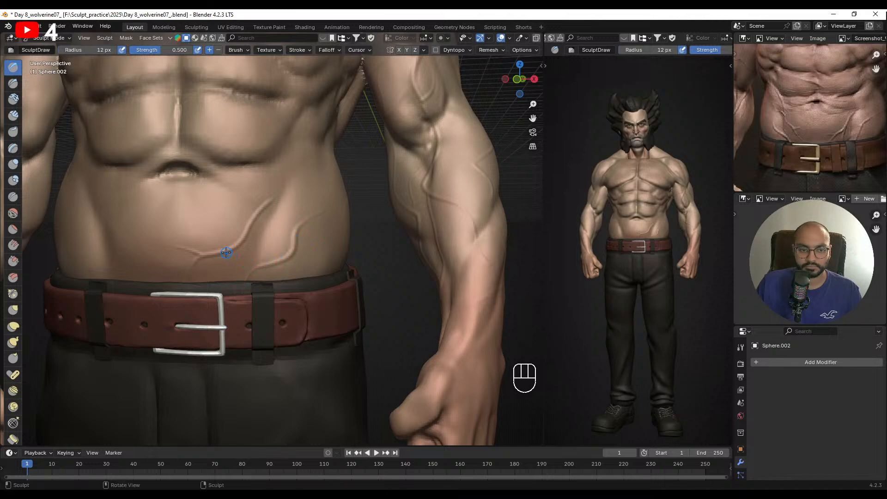
- Add a short branch running from the left lower abdominal vein down to the belt, undoing unwanted strokes
mouse_move(226, 253)
mouse_down()
mouse_move(223, 280)
mouse_move(208, 299)
mouse_up()
key(ctrl+z)
drag(227, 253, 218, 279)
drag(207, 308, 212, 276)
key(ctrl+z)
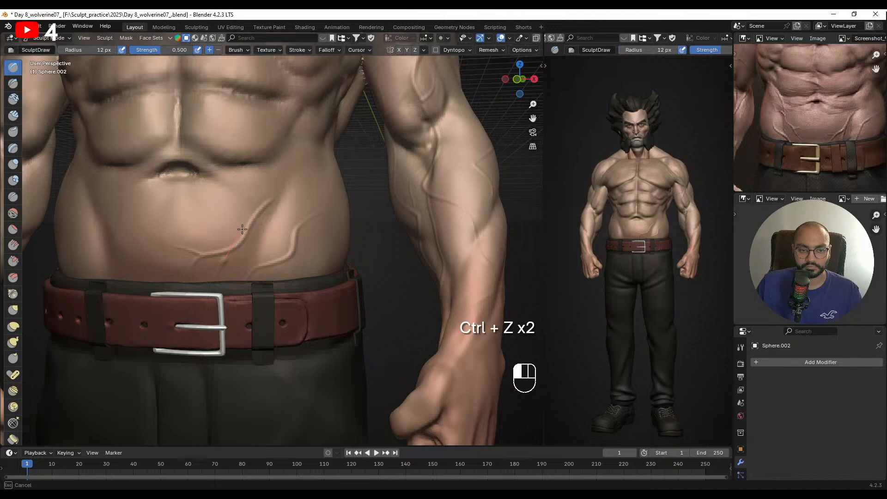
drag(247, 225, 247, 225)
shift+middle_drag(271, 249, 245, 260)
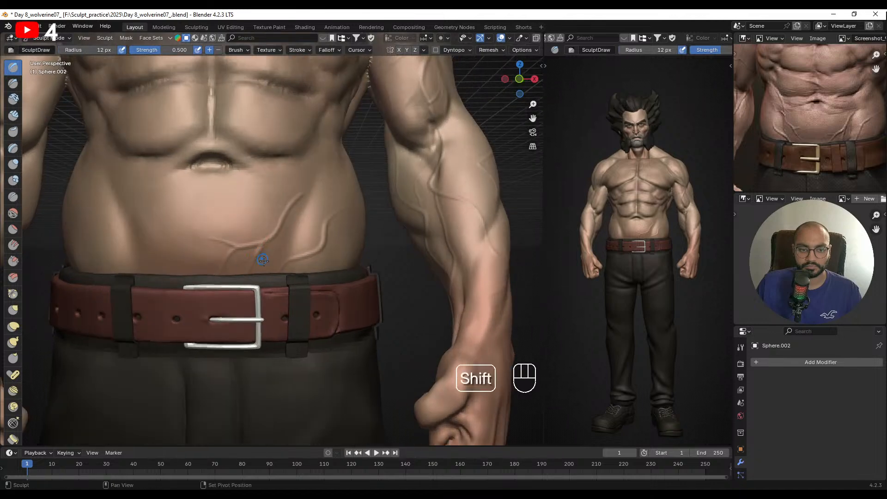
key(ctrl+z)
- Sculpt a curved vein on the right lower abdomen, running from the hip down to the belt
ctrl+middle_drag(279, 229, 264, 227)
mouse_move(263, 227)
shift+middle_down()
mouse_move(283, 255)
mouse_move(302, 238)
mouse_move(335, 168)
shift+middle_up()
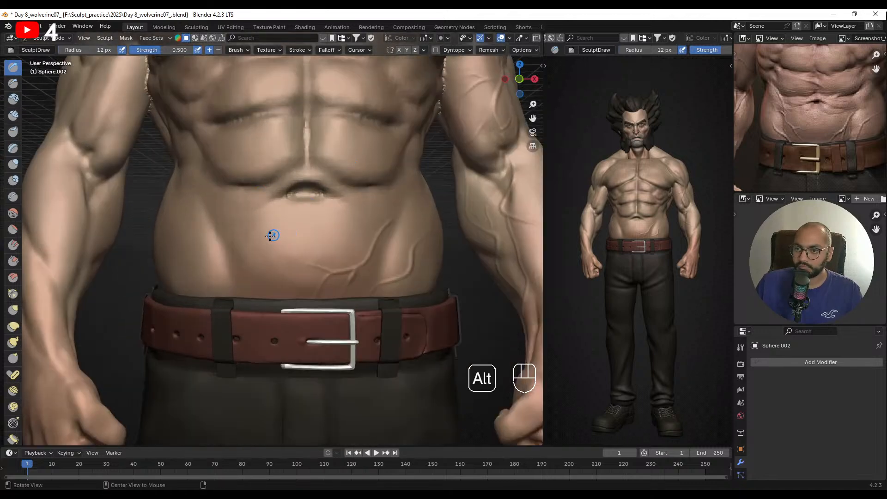
mouse_move(272, 236)
middle_down()
mouse_move(275, 257)
mouse_move(245, 265)
middle_up()
drag(231, 242, 245, 270)
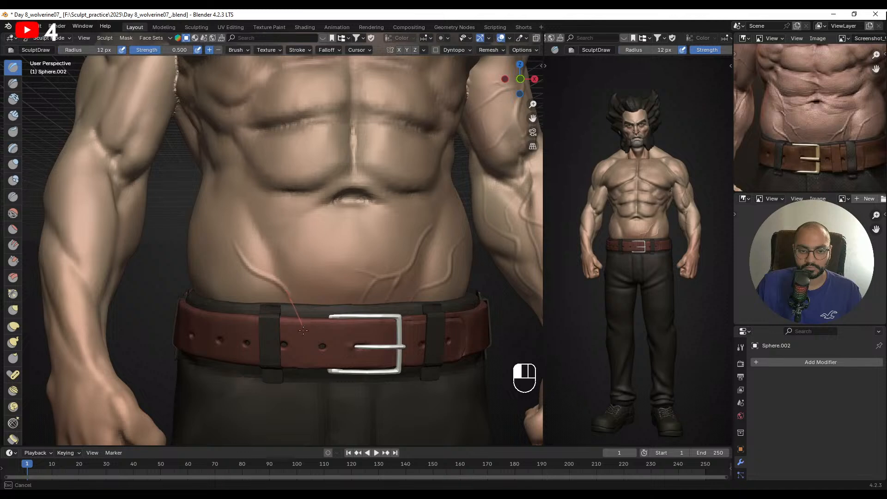
drag(303, 331, 297, 342)
mouse_move(295, 333)
middle_down()
mouse_move(285, 326)
mouse_move(290, 305)
middle_up()
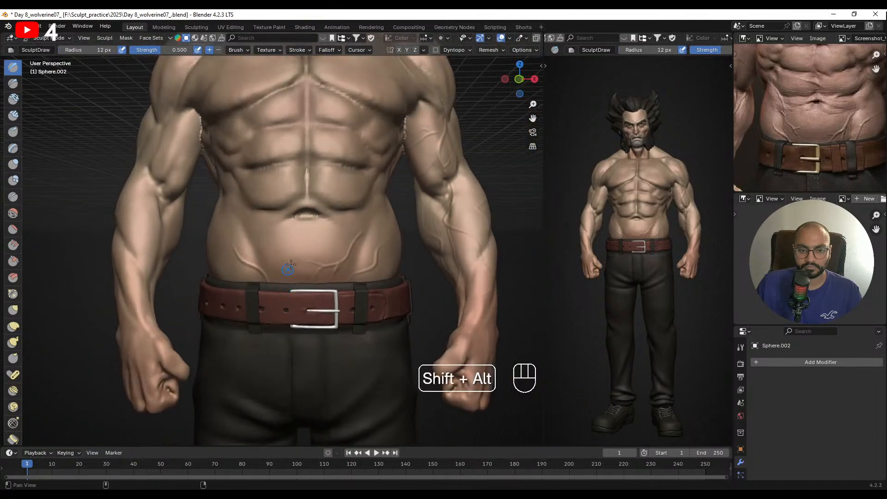
- Sculpt a second, angled vein above it on the right lower abdomen and soften the existing vein's upper end
mouse_move(291, 264)
shift+middle_down()
mouse_move(283, 248)
mouse_move(319, 259)
mouse_move(318, 239)
mouse_move(301, 261)
shift+middle_up()
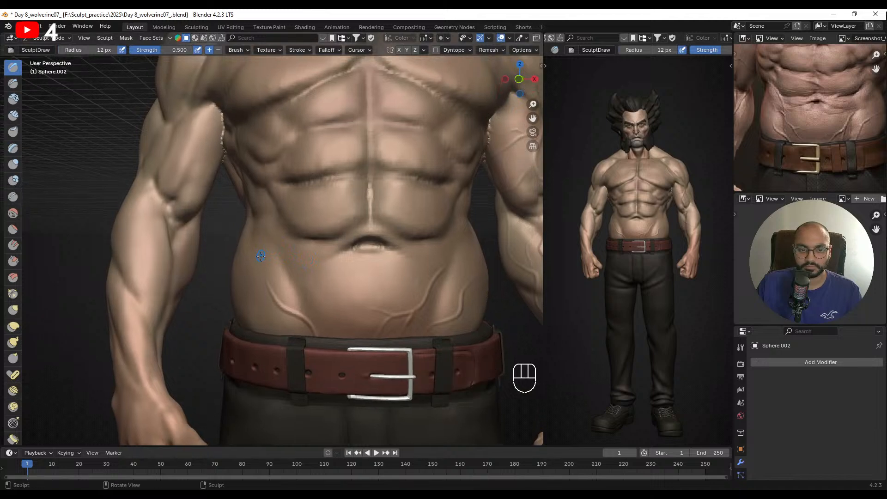
drag(267, 251, 284, 279)
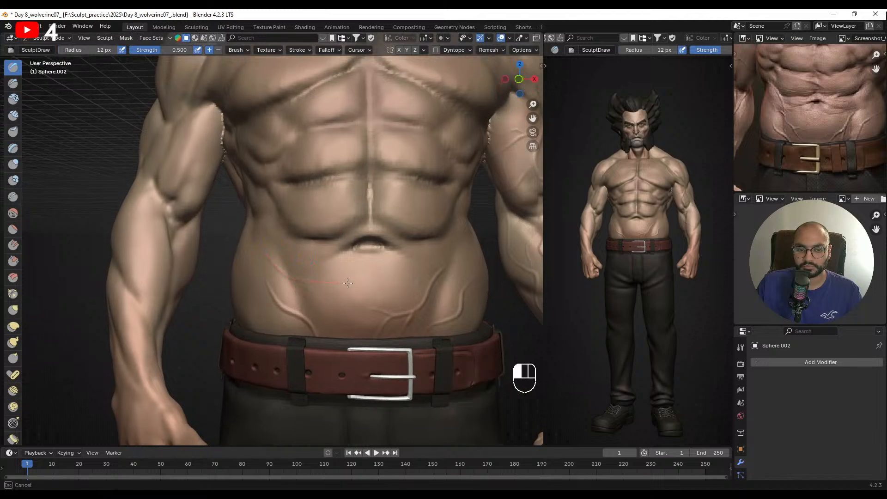
mouse_move(358, 331)
mouse_down()
mouse_move(332, 293)
mouse_move(368, 287)
mouse_up()
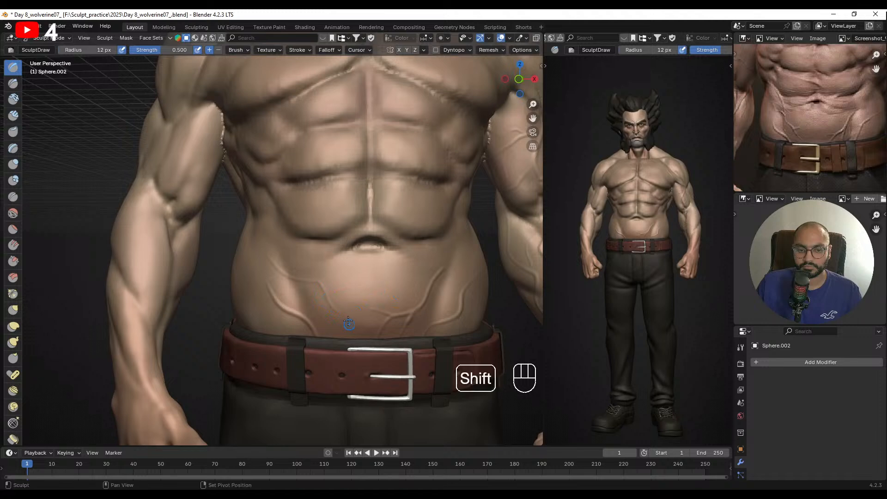
shift+drag(271, 260, 277, 297)
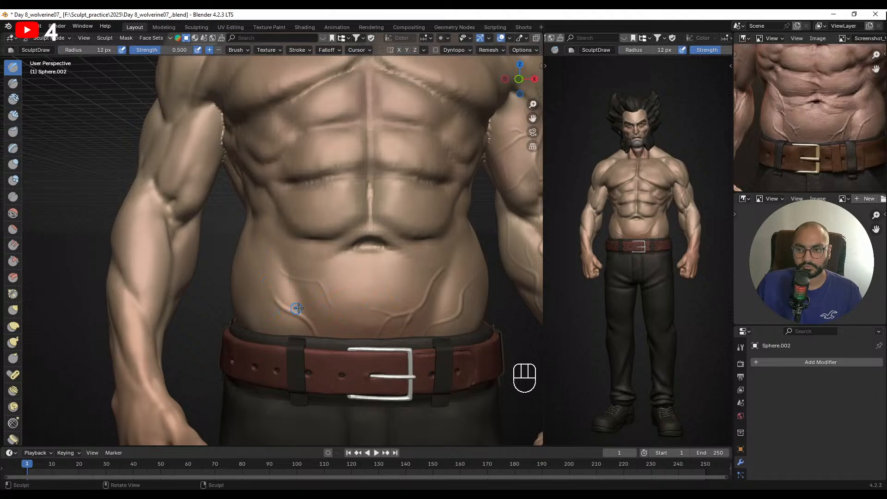
shift+scroll(299, 257, down, 3)
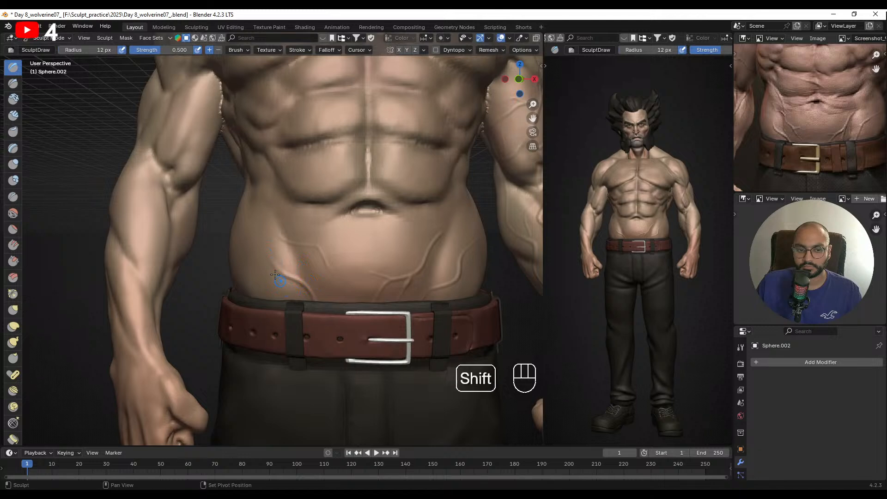
- Show the shoulders and chest in the reference image and sculpt a vein down the right front deltoid onto the upper arm
ctrl+middle_drag(276, 276, 328, 296)
mouse_move(369, 272)
alt+middle_down()
mouse_move(356, 265)
mouse_move(368, 265)
alt+middle_up()
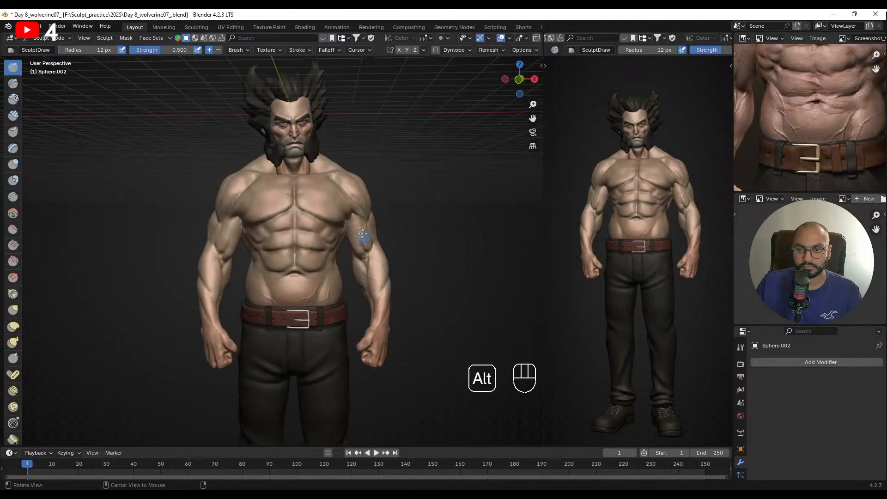
alt+middle_drag(793, 125, 797, 174)
alt+middle_drag(792, 128, 815, 176)
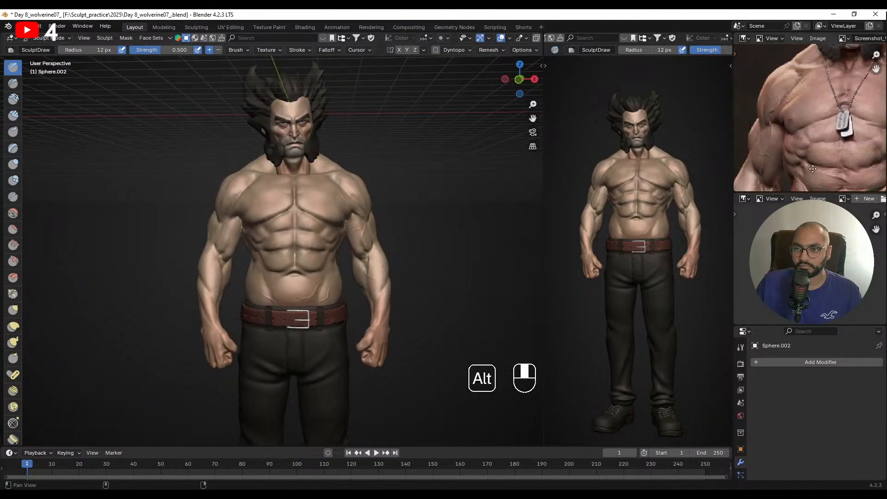
ctrl+alt+middle_drag(353, 200, 344, 234)
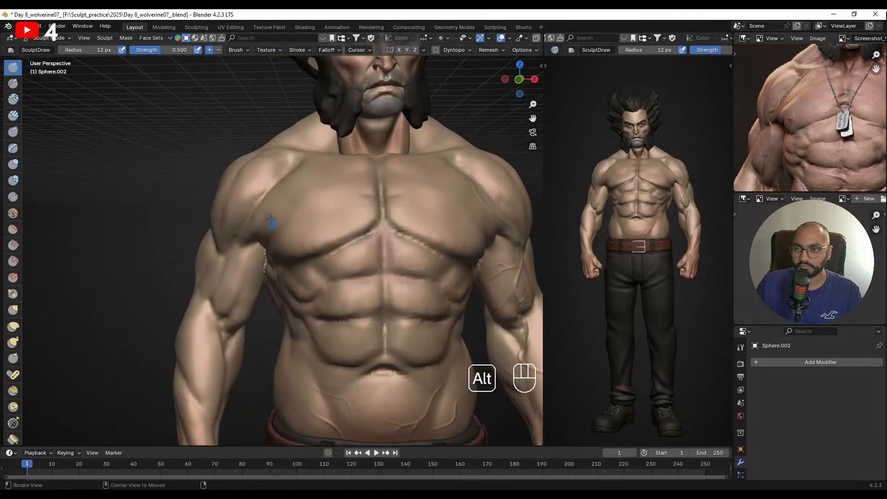
ctrl+alt+middle_drag(267, 222, 317, 203)
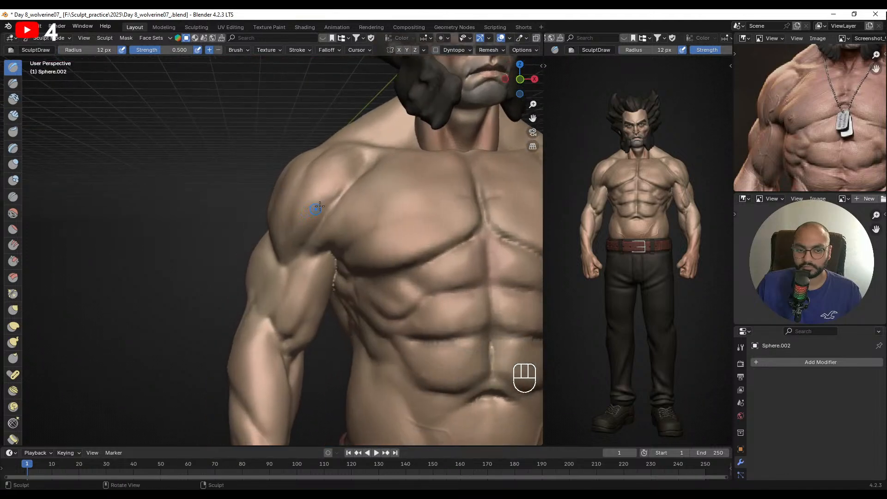
drag(304, 198, 318, 217)
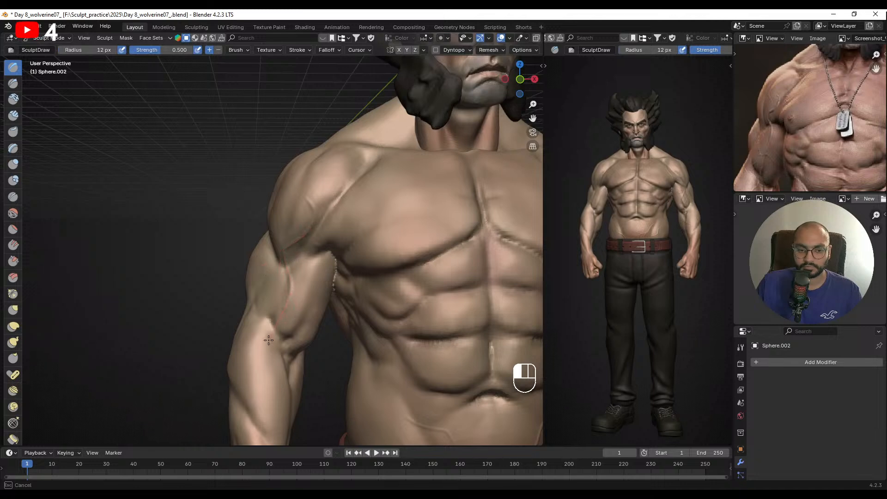
alt+middle_drag(303, 272, 281, 276)
alt+middle_drag(302, 232, 323, 224)
shift+drag(299, 191, 297, 199)
- Sculpt a thin vein crossing the right biceps toward the inner arm
mouse_move(295, 278)
alt+shift+mouse_down()
mouse_move(289, 221)
mouse_move(286, 238)
mouse_move(294, 212)
mouse_move(270, 209)
alt+shift+mouse_up()
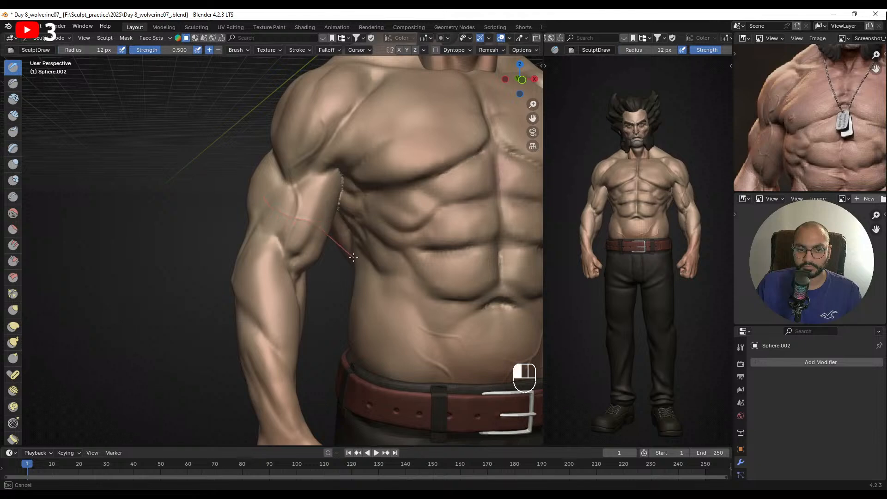
drag(353, 258, 355, 257)
- Show the arm in the reference image and sculpt a long vein across the inner right forearm toward the wrist
mouse_move(336, 232)
alt+mouse_down()
mouse_move(289, 221)
mouse_move(301, 233)
mouse_move(319, 181)
mouse_move(247, 179)
mouse_move(247, 197)
alt+mouse_up()
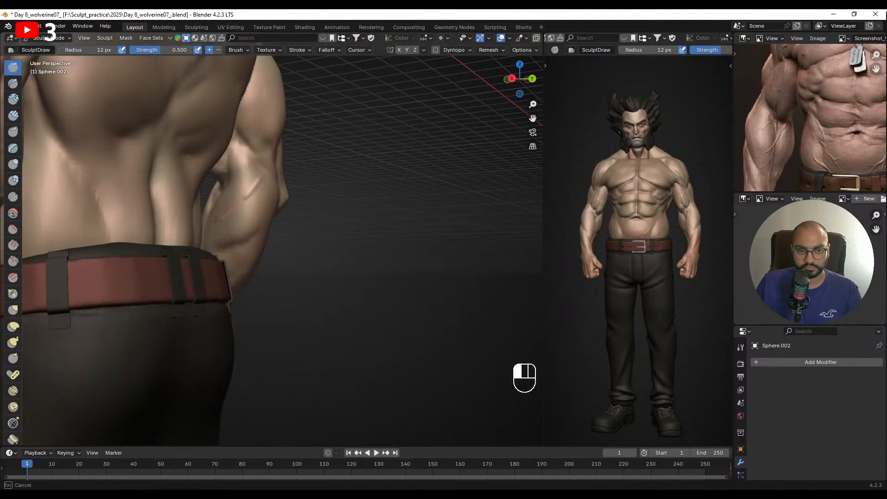
alt+drag(180, 229, 297, 214)
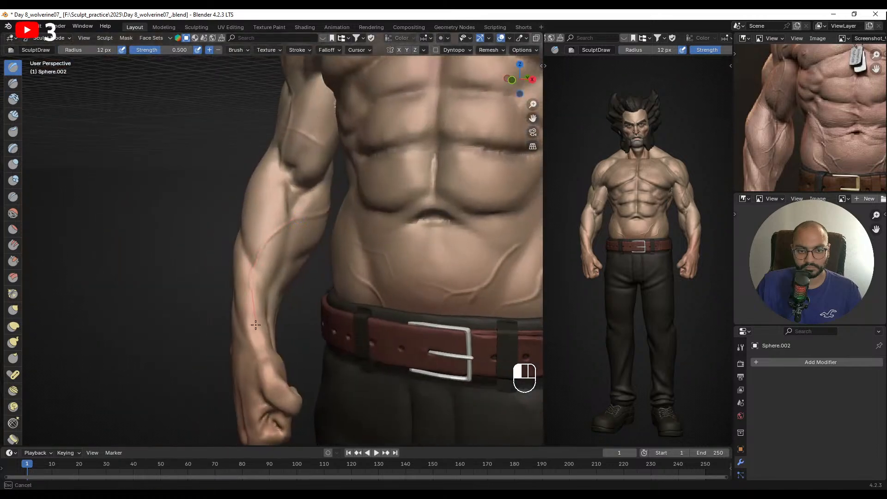
drag(255, 325, 248, 336)
middle_drag(264, 307, 245, 282)
mouse_move(245, 282)
shift+middle_down()
mouse_move(250, 259)
mouse_move(273, 268)
shift+middle_up()
mouse_move(273, 231)
middle_down()
mouse_move(306, 218)
mouse_move(286, 228)
mouse_move(300, 223)
middle_up()
- Extend the right forearm vein with a branch crossing the middle of the forearm
mouse_move(299, 225)
alt+mouse_down()
mouse_move(291, 206)
mouse_move(324, 213)
alt+mouse_up()
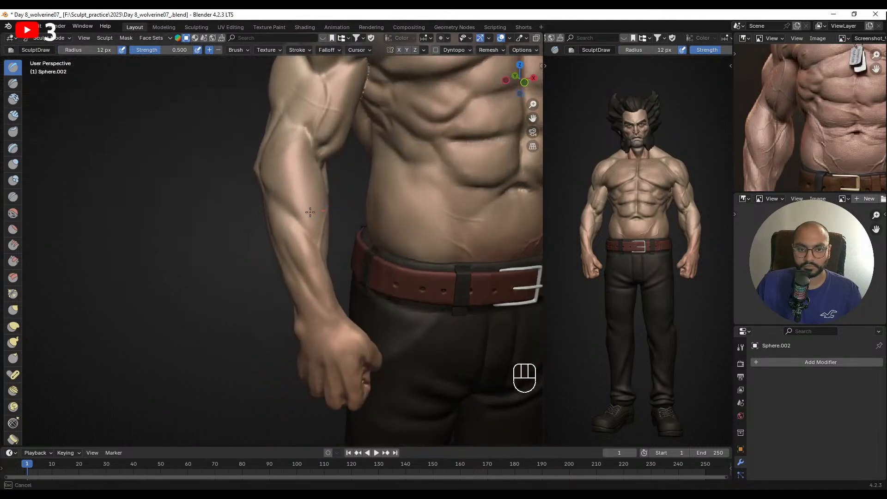
drag(245, 248, 244, 248)
alt+middle_drag(300, 249, 273, 235)
mouse_move(278, 234)
shift+middle_down()
mouse_move(297, 217)
mouse_move(303, 227)
shift+middle_up()
drag(263, 270, 258, 261)
mouse_move(291, 252)
alt+middle_down()
mouse_move(358, 244)
mouse_move(305, 238)
alt+middle_up()
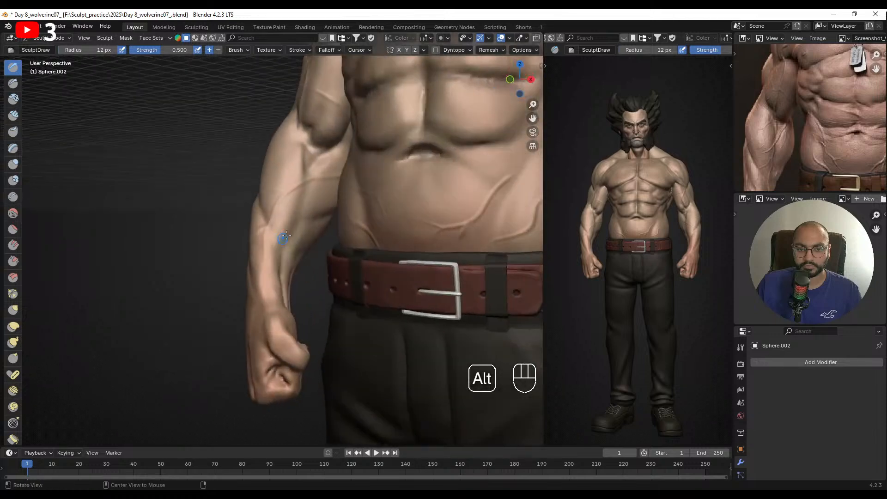
- Sculpt thin secondary veins along the inner edge of the right forearm, branching from the main vein
alt+shift+middle_drag(301, 206, 318, 213)
alt+shift+drag(319, 213, 286, 202)
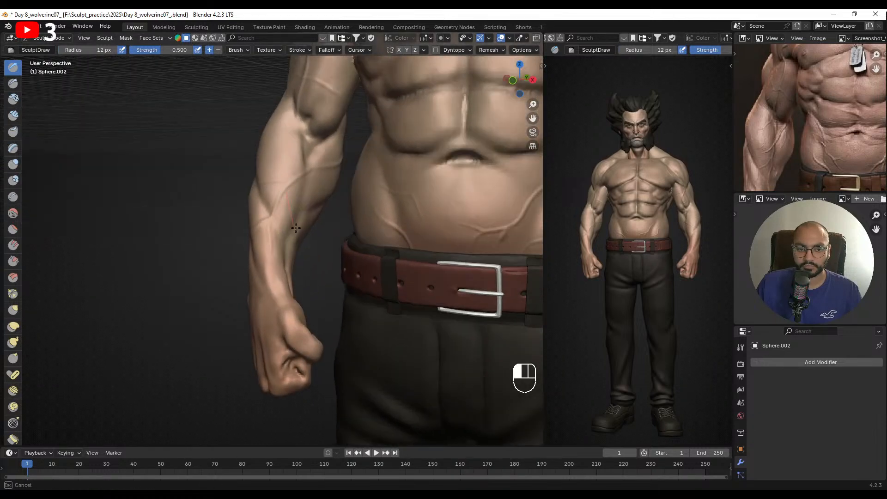
drag(296, 274, 296, 280)
mouse_move(294, 259)
alt+mouse_down()
mouse_move(276, 220)
mouse_move(284, 232)
alt+mouse_up()
mouse_move(280, 200)
alt+mouse_down()
mouse_move(314, 187)
mouse_move(302, 213)
alt+mouse_up()
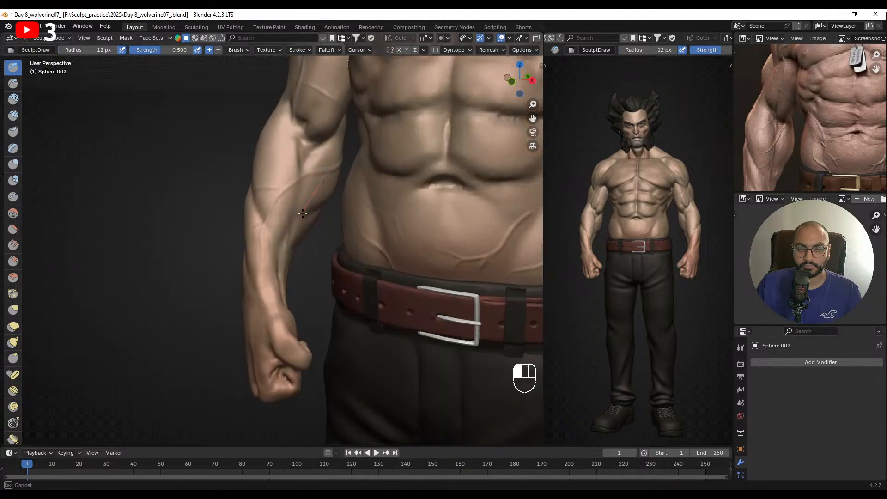
drag(318, 256, 319, 258)
- Sculpt a branching vein on the upper right forearm, from just below the elbow crease toward the outer side
mouse_move(315, 240)
alt+mouse_down()
mouse_move(282, 214)
mouse_move(323, 190)
mouse_move(329, 203)
alt+mouse_up()
mouse_move(310, 157)
alt+shift+mouse_down()
mouse_move(316, 209)
mouse_move(291, 204)
mouse_move(318, 194)
mouse_move(346, 232)
mouse_move(328, 186)
alt+shift+mouse_up()
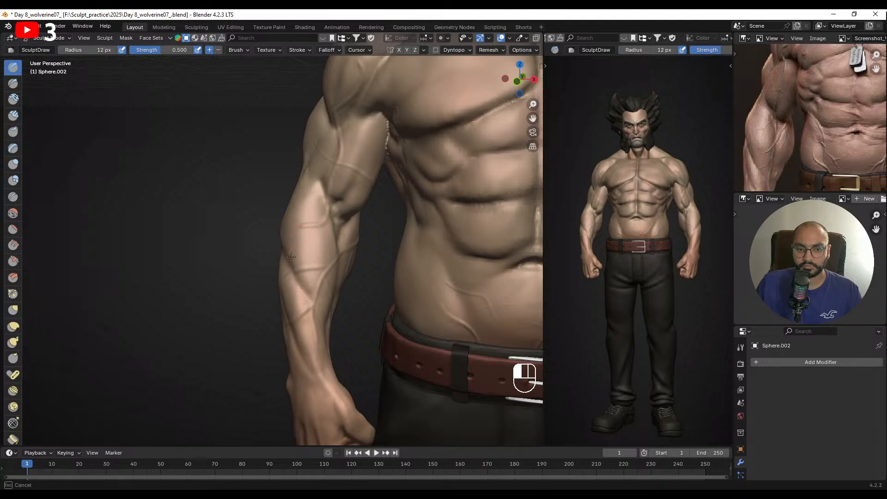
drag(270, 273, 269, 274)
mouse_move(299, 245)
alt+mouse_down()
mouse_move(295, 224)
mouse_move(340, 231)
mouse_move(323, 236)
alt+mouse_up()
middle_drag(310, 245, 311, 226)
mouse_move(308, 214)
middle_down()
mouse_move(300, 223)
mouse_move(311, 234)
mouse_move(322, 198)
mouse_move(337, 212)
mouse_move(327, 214)
middle_up()
scroll(303, 178, up, 3)
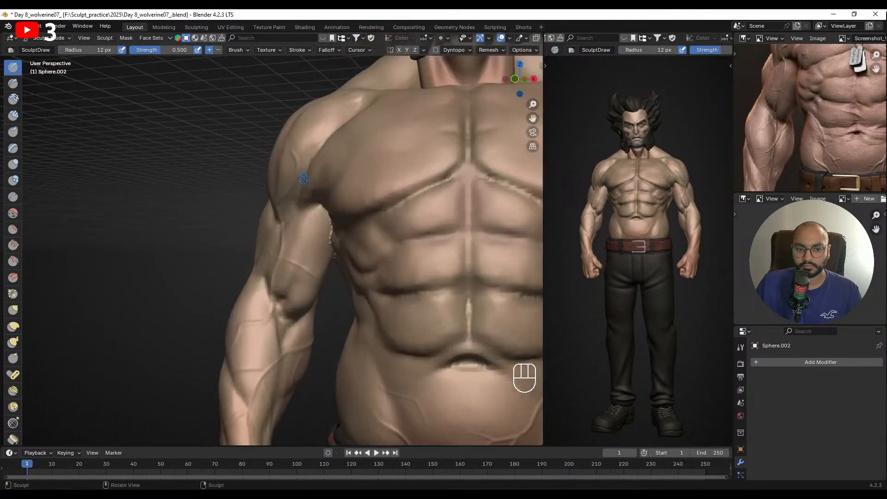
- Smooth the vein crossing on the right biceps and set the Draw brush radius to 22 px
alt+drag(303, 178, 331, 181)
ctrl+alt+drag(359, 242, 335, 199)
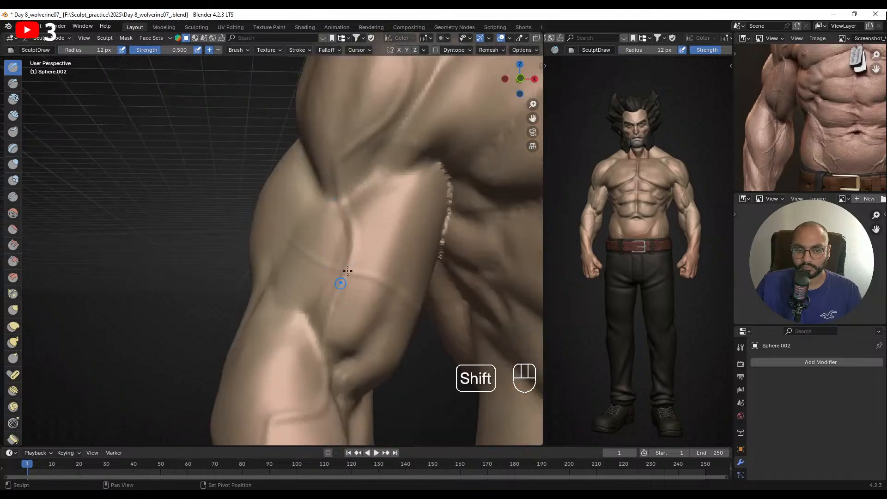
shift+drag(340, 286, 345, 267)
key(f)
click(346, 266)
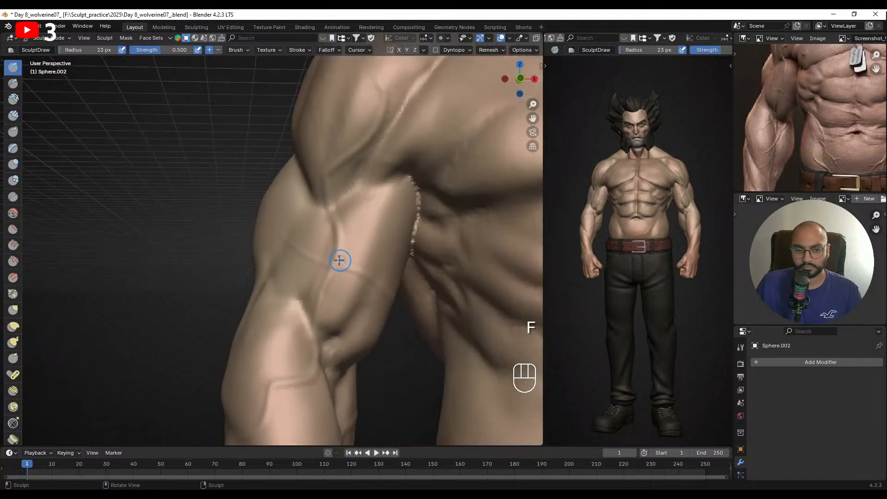
key(f)
click(338, 250)
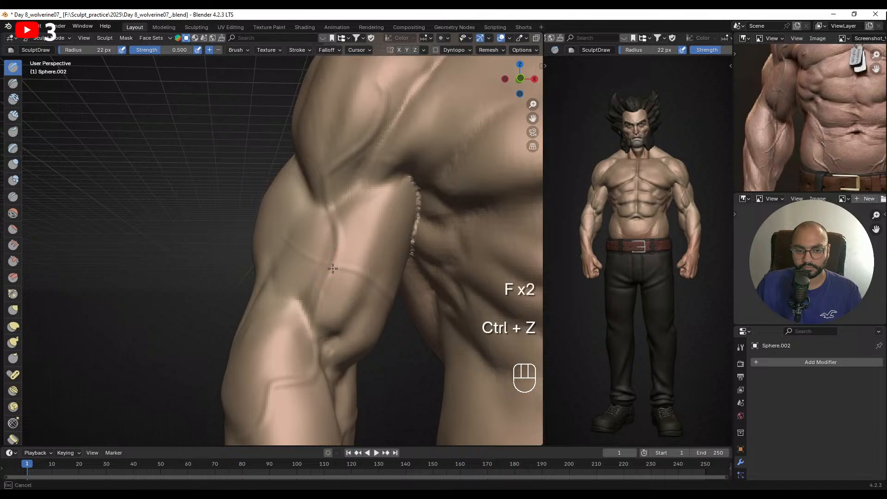
- Rework the vein running down the right biceps toward the elbow, undoing the unwanted stroke
drag(305, 326, 302, 333)
mouse_move(329, 299)
alt+mouse_down()
mouse_move(303, 301)
mouse_move(311, 279)
mouse_move(324, 277)
alt+mouse_up()
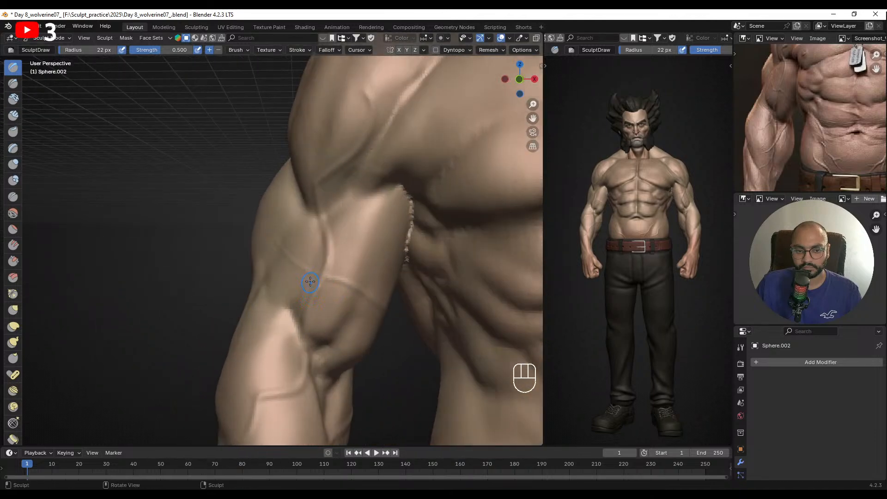
key(ctrl+z)
middle_drag(310, 281, 306, 257)
mouse_move(346, 263)
alt+mouse_down()
mouse_move(307, 237)
mouse_move(307, 273)
alt+mouse_up()
middle_drag(309, 289, 326, 291)
mouse_move(326, 291)
shift+mouse_down()
mouse_move(320, 296)
mouse_move(317, 240)
mouse_move(367, 198)
mouse_move(301, 228)
shift+mouse_up()
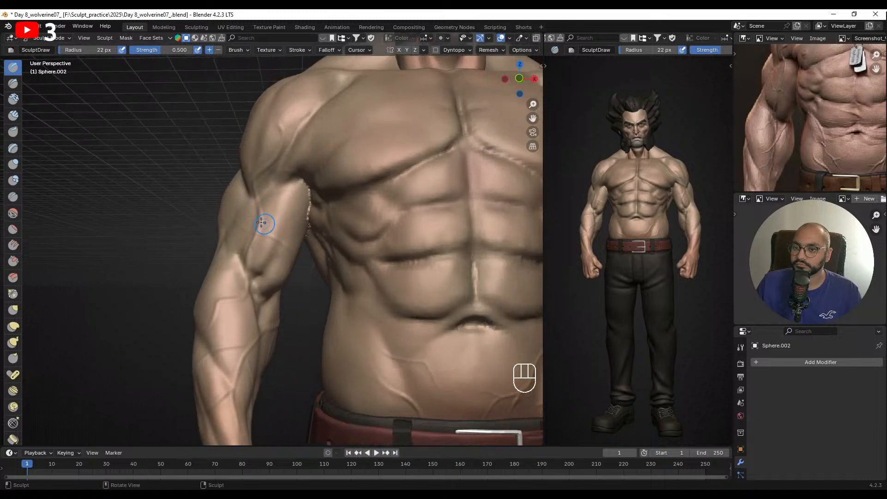
- Set the Draw brush radius to 21 px and sculpt a vein from the right waist down into the lower abdominal veins
alt+shift+drag(406, 253, 337, 234)
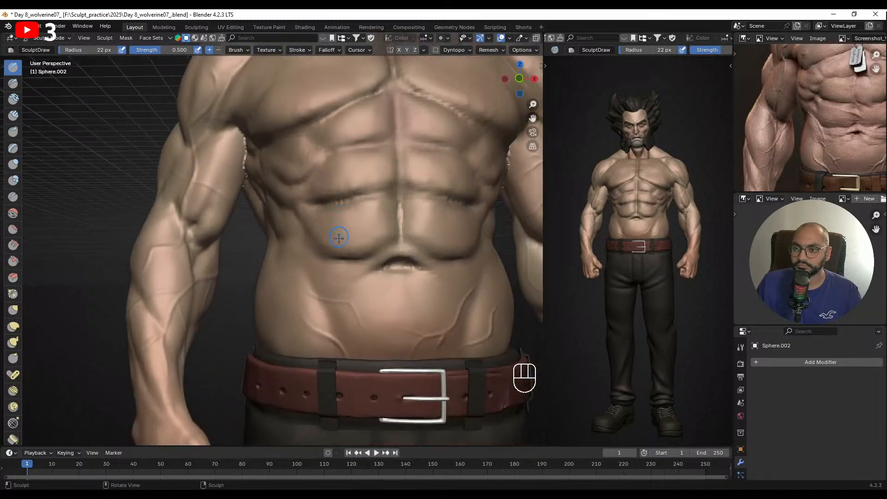
key(f)
click(341, 193)
alt+drag(340, 193, 316, 214)
key(f)
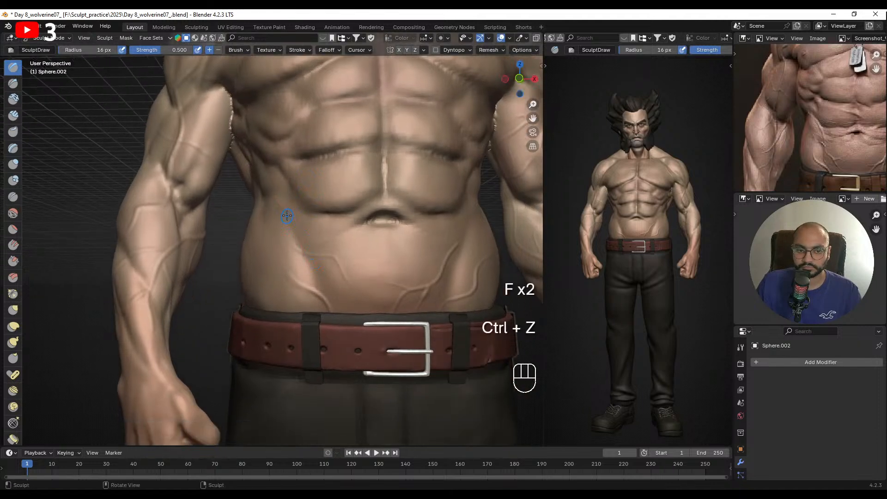
key(f)
click(274, 205)
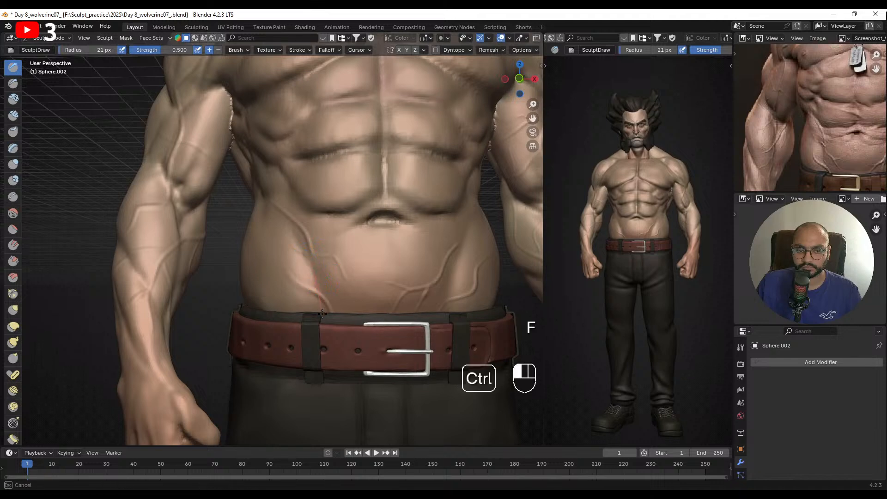
mouse_move(318, 296)
ctrl+alt+mouse_down()
mouse_move(327, 296)
mouse_move(323, 265)
mouse_move(301, 254)
mouse_move(293, 237)
mouse_move(304, 239)
ctrl+alt+mouse_up()
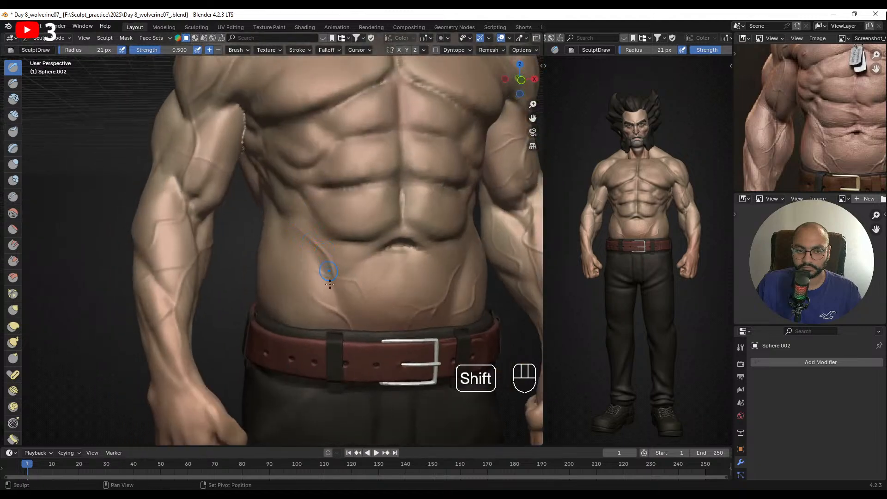
- Set the Draw brush radius to 23 px and refine the vein junction on the right lower abdomen
mouse_move(367, 269)
ctrl+alt+mouse_down()
mouse_move(334, 196)
mouse_move(342, 206)
ctrl+alt+mouse_up()
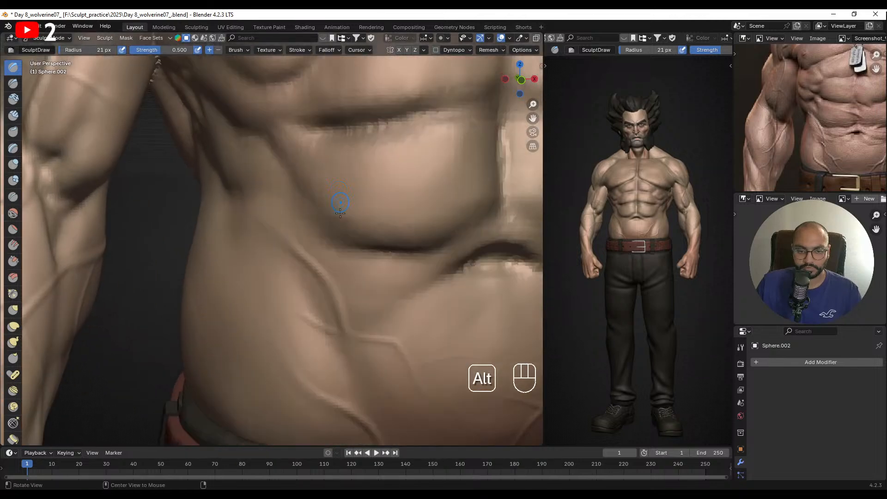
key(shift+s)
mouse_move(363, 302)
alt+shift+mouse_down()
mouse_move(326, 194)
mouse_move(314, 222)
mouse_move(343, 238)
alt+shift+mouse_up()
key(f)
click(305, 224)
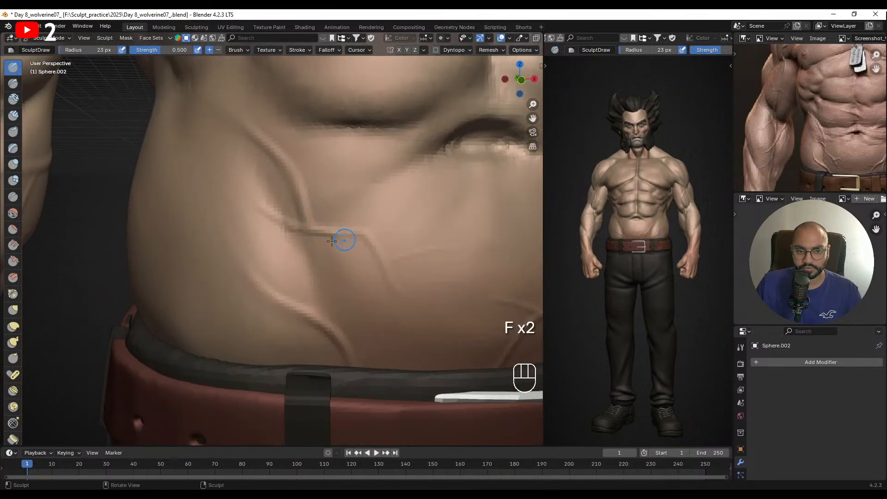
- Bring the chest and abdomen of the reference photo into view and set the Draw brush radius to 8 px
ctrl+alt+drag(333, 206, 326, 250)
mouse_move(326, 250)
alt+mouse_down()
mouse_move(319, 273)
mouse_move(331, 192)
alt+mouse_up()
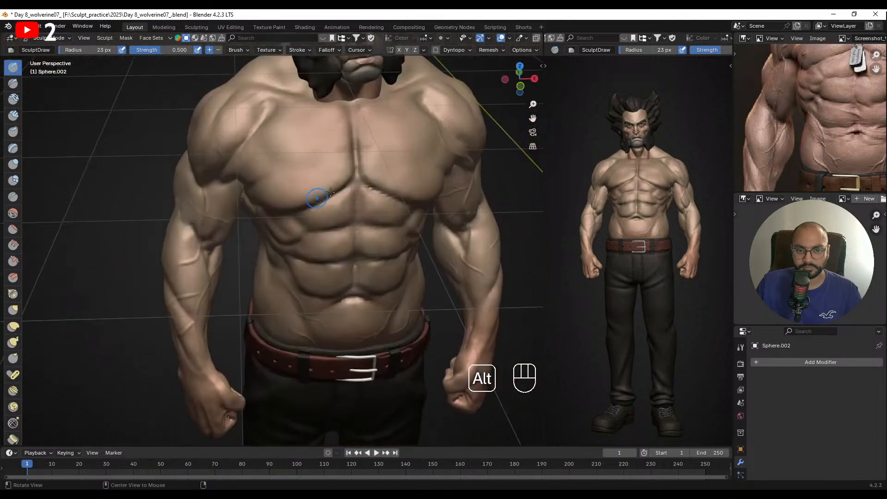
alt+middle_drag(810, 128, 757, 177)
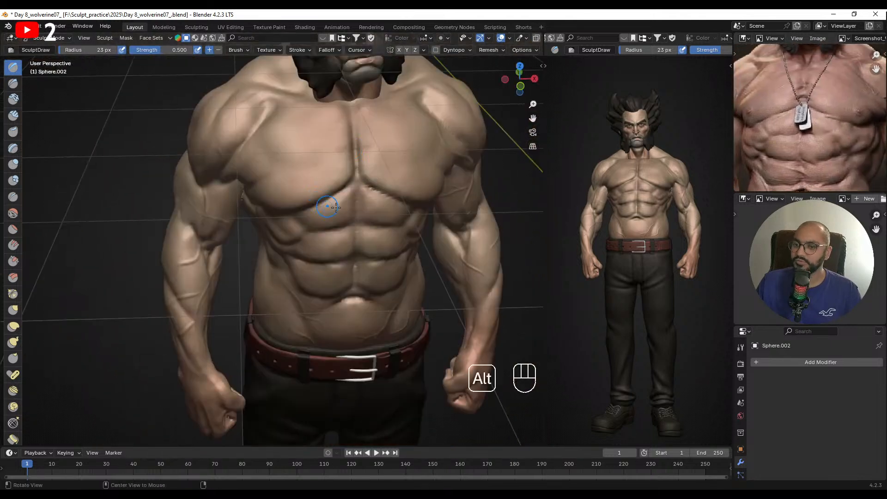
alt+middle_drag(331, 204, 335, 193)
shift+middle_drag(335, 193, 314, 220)
alt+middle_drag(314, 221, 301, 204)
shift+middle_drag(277, 199, 312, 234)
ctrl+alt+middle_drag(262, 222, 218, 189)
key(f)
click(211, 189)
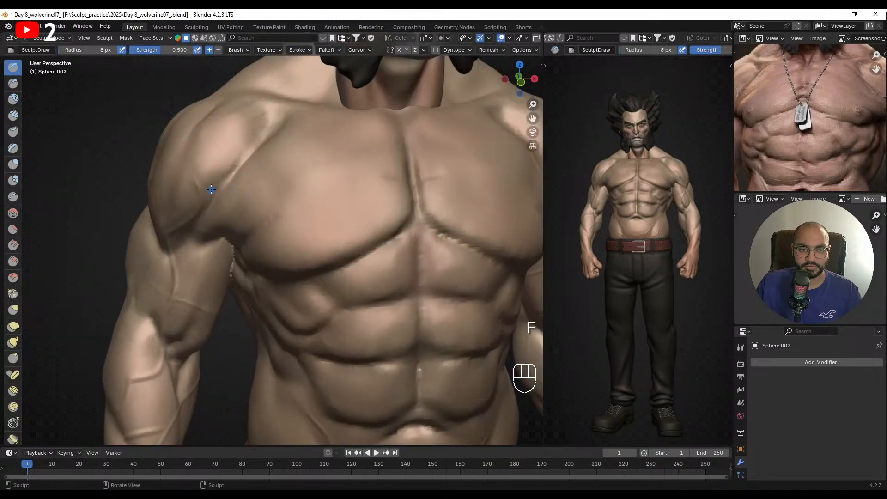
- Try thin vein strokes across the right pectoral with the 8 px Draw brush and undo them
alt+drag(270, 194, 259, 192)
alt+shift+drag(259, 192, 275, 220)
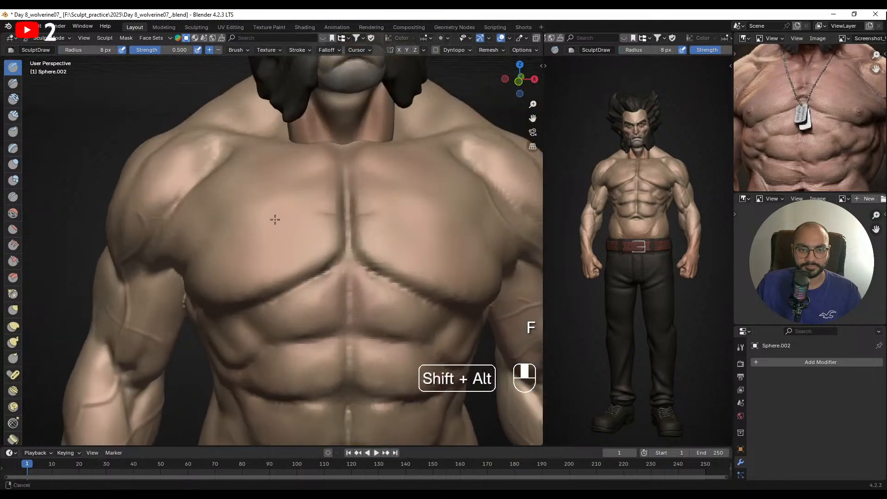
ctrl+alt+drag(221, 212, 217, 214)
alt+shift+drag(277, 214, 262, 207)
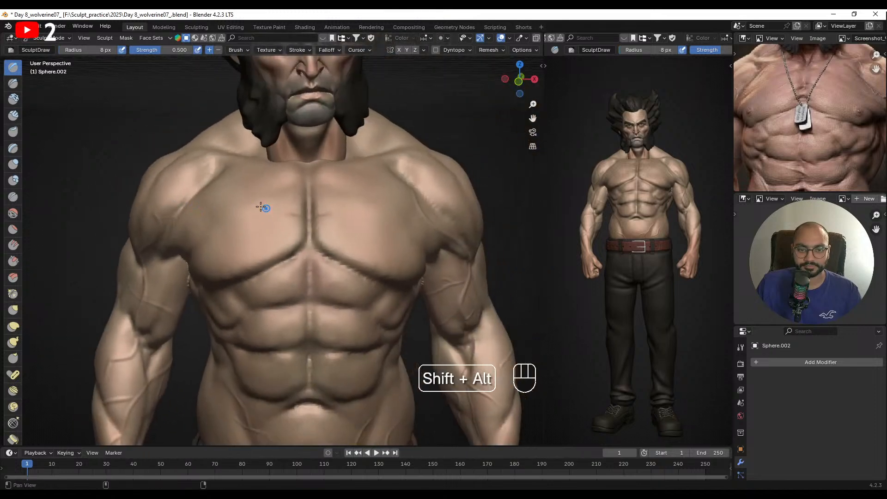
alt+shift+drag(325, 215, 332, 210)
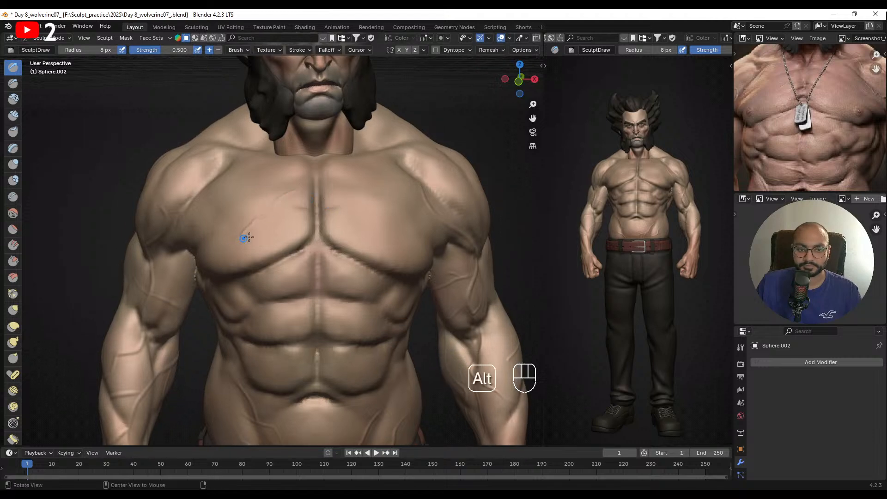
alt+drag(245, 238, 297, 236)
key(ctrl+z)
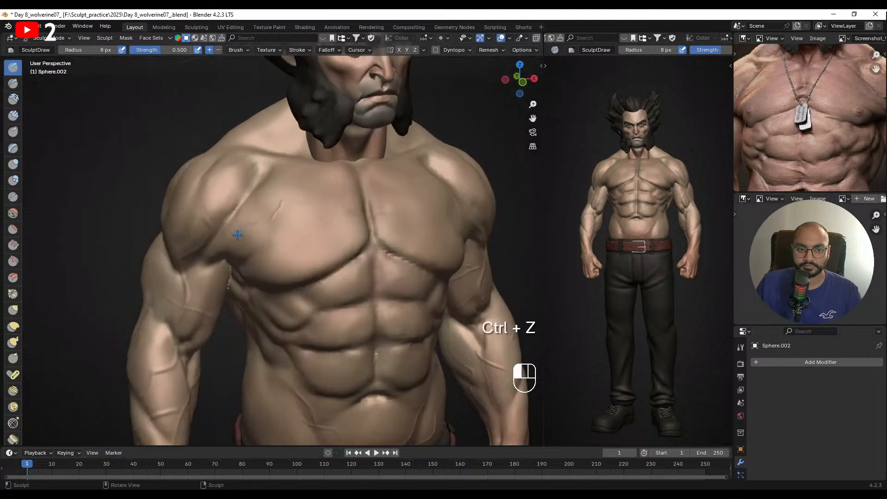
- Sculpt and soften thin veins across the outer right pectoral with the Draw brush, using radii of 19 px and 12 px
key(f)
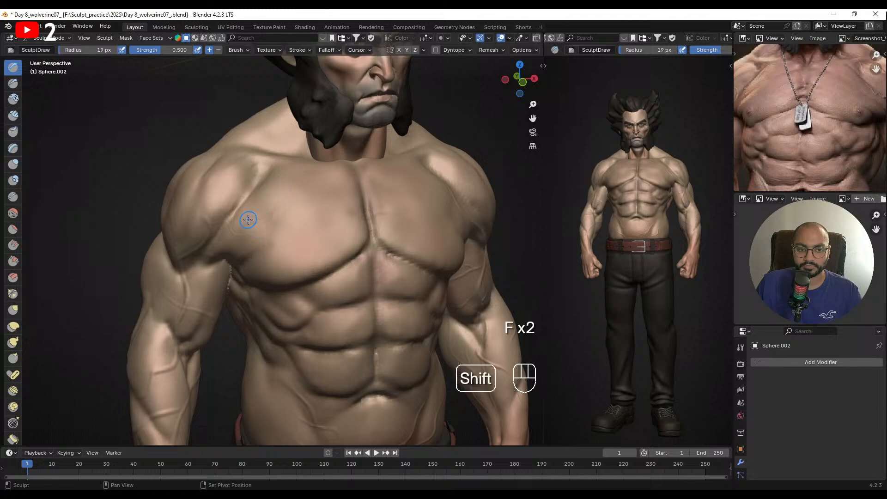
mouse_move(239, 230)
shift+mouse_down()
mouse_move(298, 216)
mouse_move(284, 233)
shift+mouse_up()
key(f)
click(276, 224)
mouse_move(290, 233)
alt+right_down()
mouse_move(257, 225)
mouse_move(302, 221)
alt+right_up()
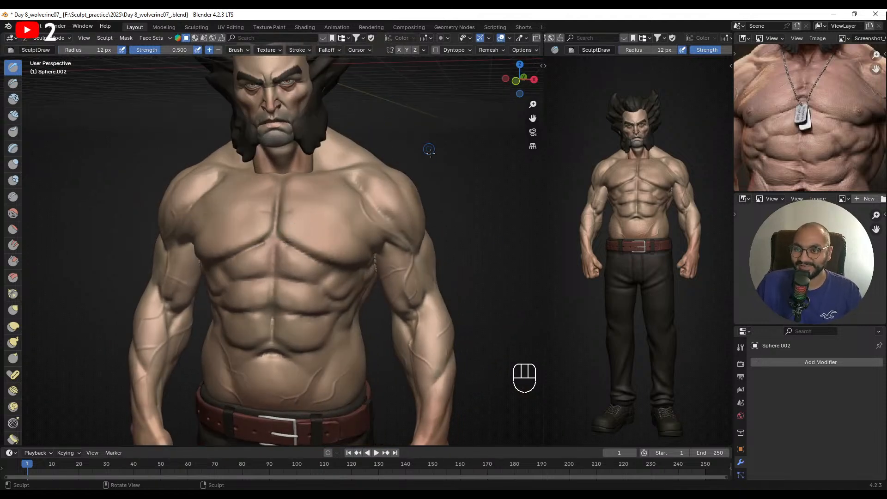
- Switch to the Draw Sharp brush for detailing the left pectoral
alt+right_drag(272, 229, 287, 218)
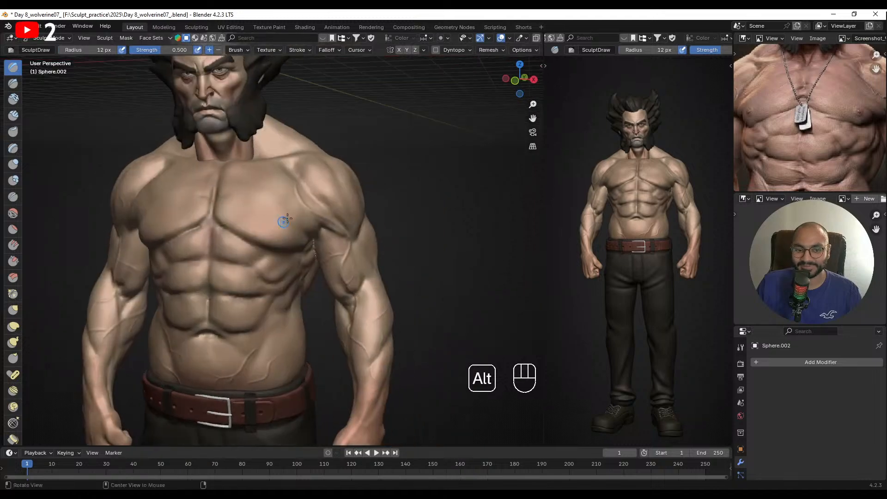
ctrl+middle_drag(341, 119, 307, 138)
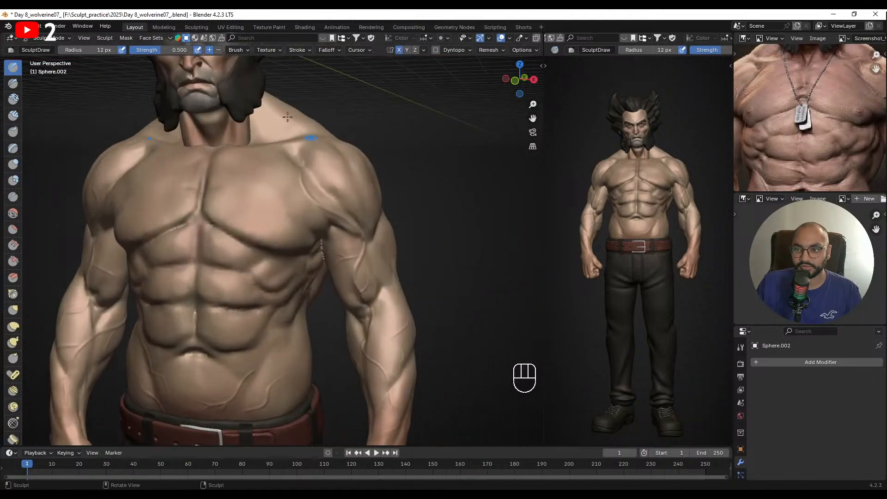
click(14, 86)
middle_drag(277, 184, 252, 183)
ctrl+middle_drag(252, 183, 260, 145)
shift+middle_drag(152, 208, 288, 211)
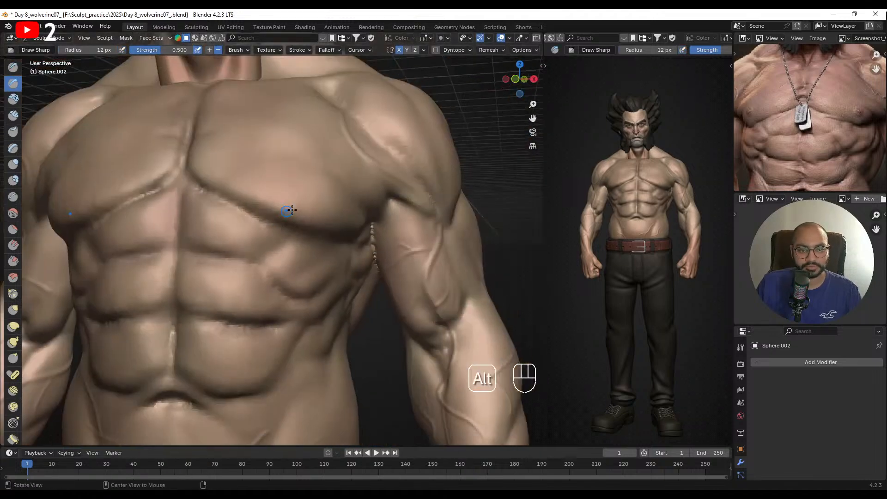
key(KP_Decimal)
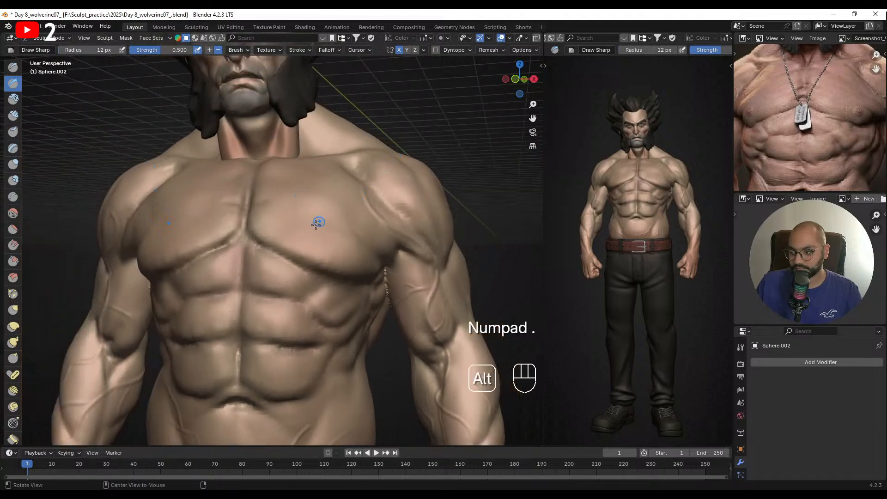
- Try raising a nipple on the lower left pectoral with Draw Sharp at a 43 px radius, then undo it
mouse_move(319, 225)
alt+mouse_down()
mouse_move(279, 238)
mouse_move(346, 221)
mouse_move(311, 234)
mouse_move(309, 212)
mouse_move(316, 222)
alt+mouse_up()
key(f)
click(327, 231)
key(f)
click(317, 219)
mouse_move(319, 221)
ctrl+alt+middle_down()
mouse_move(297, 247)
mouse_move(339, 232)
mouse_move(328, 250)
ctrl+alt+middle_up()
mouse_move(335, 245)
alt+middle_down()
mouse_move(357, 242)
mouse_move(344, 242)
mouse_move(353, 198)
alt+middle_up()
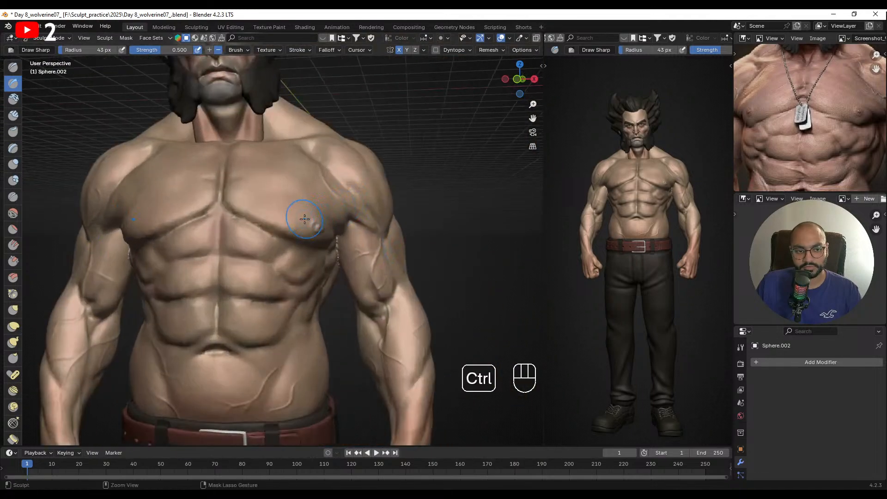
mouse_move(316, 230)
alt+middle_down()
mouse_move(362, 234)
mouse_move(333, 247)
mouse_move(290, 242)
mouse_move(335, 182)
alt+middle_up()
key(ctrl+z)
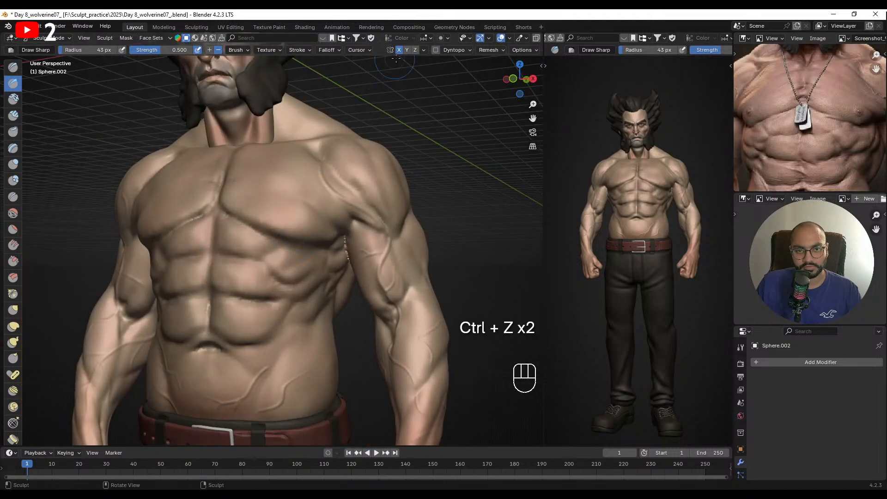
- Try raising a nipple on the lower right pectoral with Draw Sharp at a 35 px radius, undoing the strokes
mouse_move(238, 193)
alt+middle_down()
mouse_move(242, 203)
mouse_move(167, 232)
mouse_move(227, 247)
alt+middle_up()
key(f)
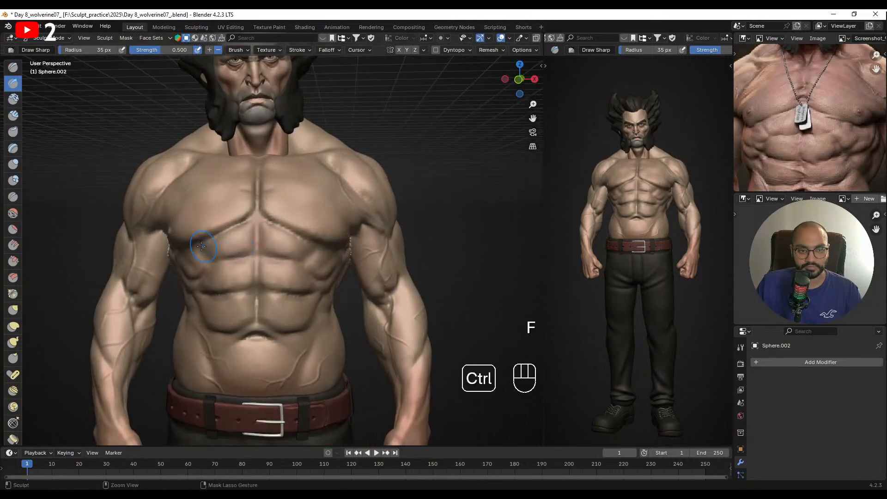
key(ctrl+z)
mouse_move(201, 246)
alt+mouse_down()
mouse_move(230, 258)
mouse_move(207, 225)
mouse_move(268, 261)
mouse_move(241, 246)
alt+mouse_up()
key(f)
click(204, 225)
ctrl+click(199, 228)
- Sculpt a nipple with a raised areola on the lower left pectoral using Draw Sharp radii of 29 px and 21 px
alt+drag(331, 230, 288, 227)
ctrl+alt+drag(288, 227, 293, 138)
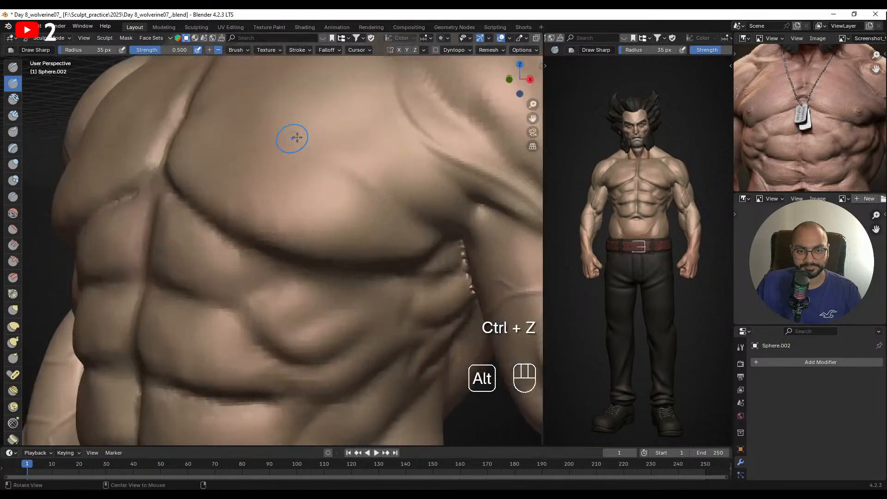
alt+shift+drag(309, 167, 209, 204)
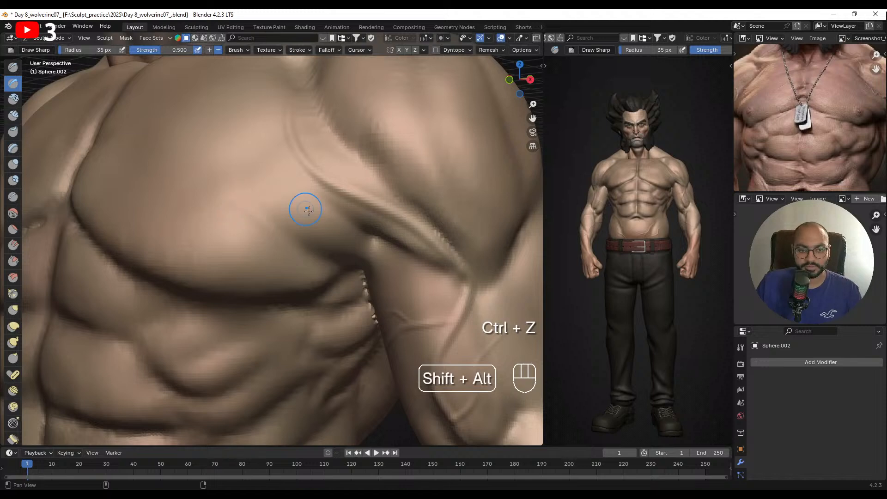
mouse_move(309, 211)
alt+shift+mouse_down()
mouse_move(281, 228)
mouse_move(300, 232)
alt+shift+mouse_up()
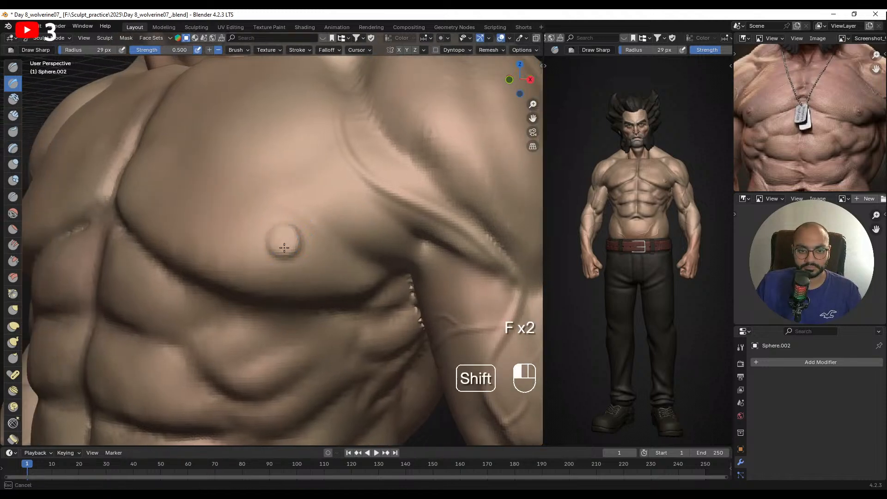
key(f)
click(286, 239)
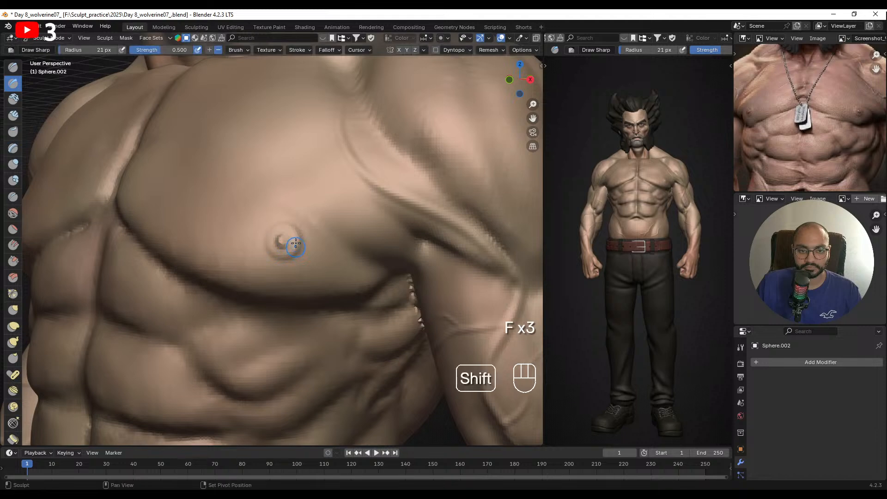
key(ctrl+z)
key(ctrl+z)
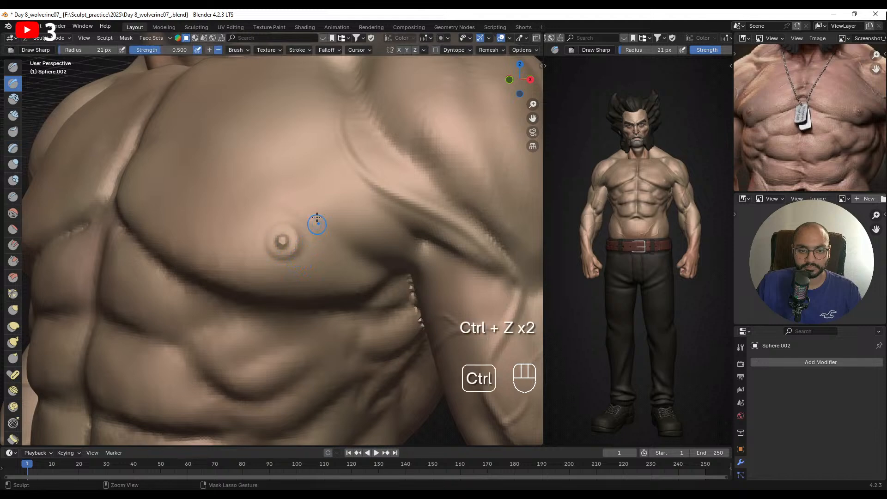
mouse_move(317, 222)
ctrl+alt+mouse_down()
mouse_move(311, 263)
mouse_move(348, 208)
mouse_move(348, 224)
ctrl+alt+mouse_up()
mouse_move(348, 224)
alt+mouse_down()
mouse_move(354, 213)
mouse_move(339, 172)
alt+mouse_up()
mouse_move(357, 219)
alt+mouse_down()
mouse_move(352, 203)
mouse_move(364, 191)
mouse_move(382, 200)
alt+mouse_up()
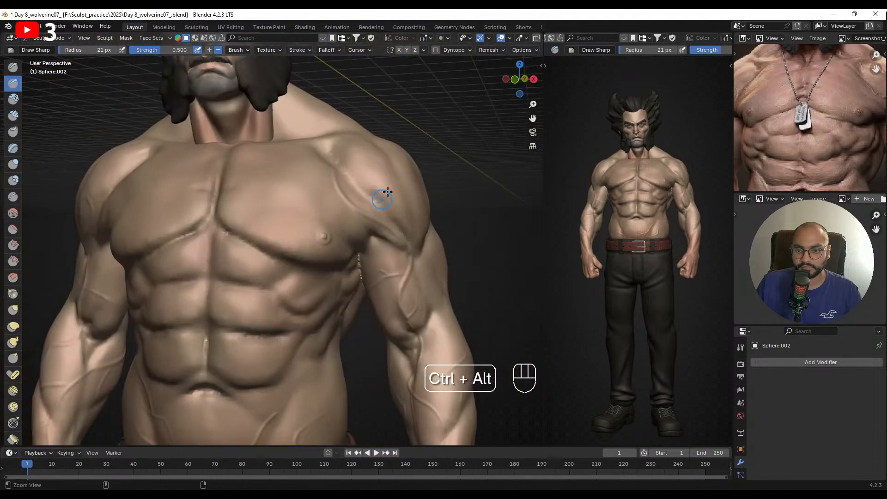
- Undo the nipple sculpted on the left pectoral
mouse_move(688, 162)
alt+mouse_down()
mouse_move(685, 139)
mouse_move(679, 199)
mouse_move(699, 162)
alt+mouse_up()
alt+drag(294, 220, 276, 217)
ctrl+alt+drag(276, 217, 297, 197)
key(ctrl+z)
key(ctrl+z)
key(ctrl+z)
key(ctrl+z)
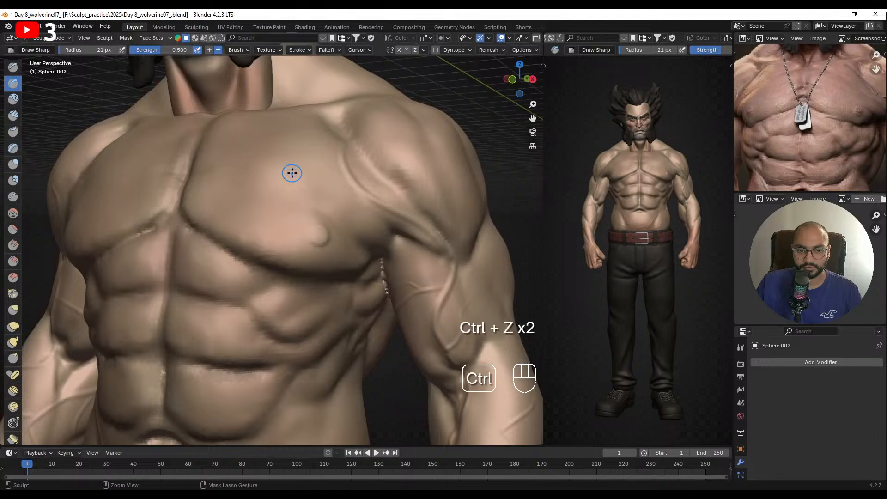
- Try a larger nipple on the left pectoral with Draw Sharp at a 43 px radius and undo it
mouse_move(347, 186)
alt+mouse_down()
mouse_move(273, 204)
mouse_move(291, 194)
mouse_move(286, 250)
mouse_move(304, 239)
mouse_move(297, 254)
mouse_move(307, 178)
mouse_move(311, 198)
alt+mouse_up()
key(f)
key(f)
click(292, 202)
key(ctrl+z)
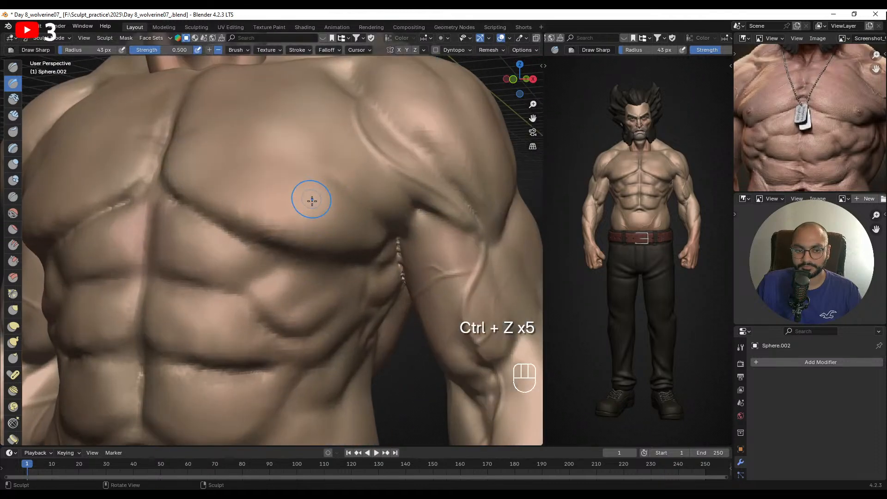
- Set the Draw Sharp radius to 31 px for the left areola, then resize the brush to shape the nipple inside it
key(f)
click(311, 207)
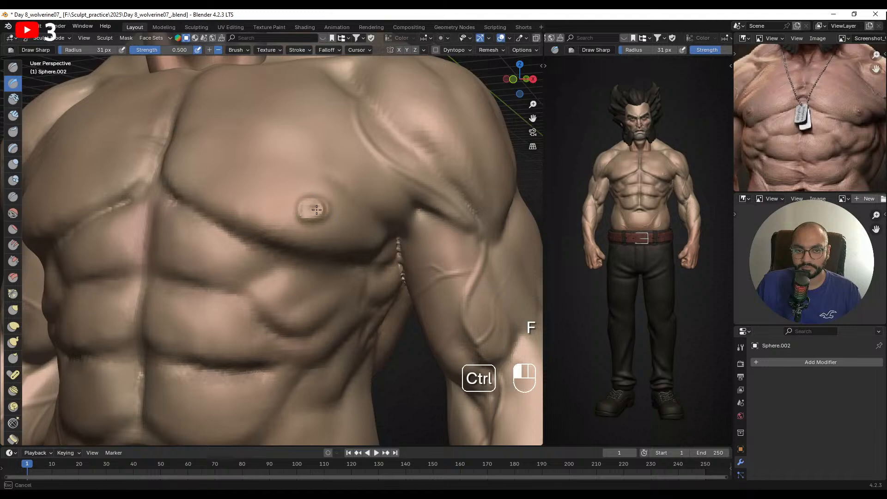
key(f)
click(317, 211)
- Sculpt the matching nipple and areola on the lower right pectoral with Draw Sharp radii of 35 px and 27 px
mouse_move(312, 206)
ctrl+alt+mouse_down()
mouse_move(323, 224)
mouse_move(273, 210)
mouse_move(299, 184)
mouse_move(279, 214)
mouse_move(338, 232)
mouse_move(298, 208)
ctrl+alt+mouse_up()
key(f)
click(265, 215)
mouse_move(298, 208)
alt+mouse_down()
mouse_move(359, 222)
mouse_move(307, 214)
mouse_move(323, 214)
mouse_move(308, 245)
alt+mouse_up()
key(f)
click(292, 234)
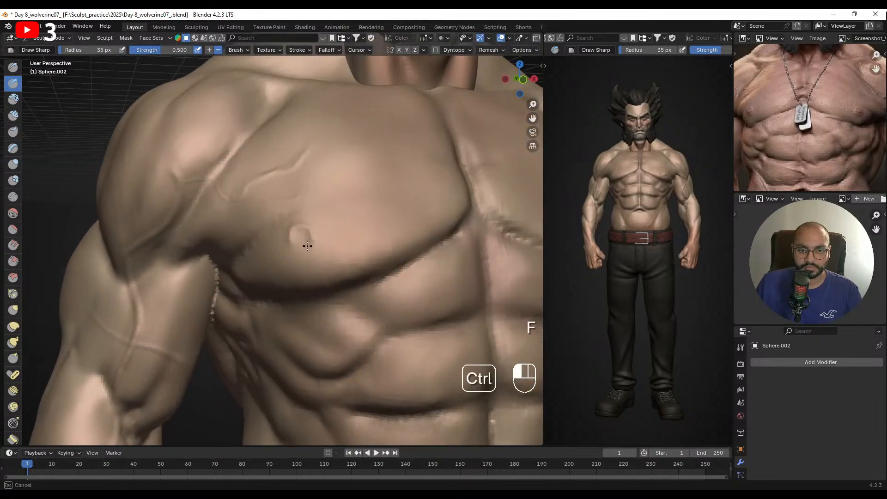
key(f)
shift+click(299, 235)
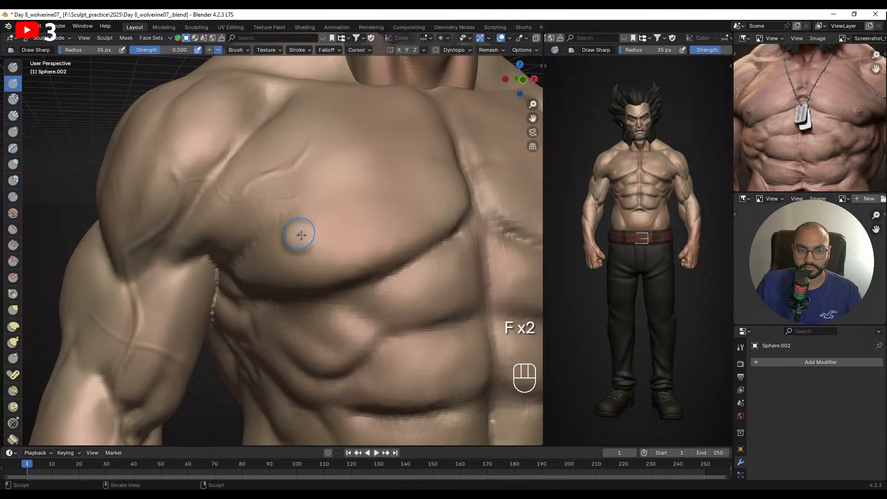
key(f)
click(307, 237)
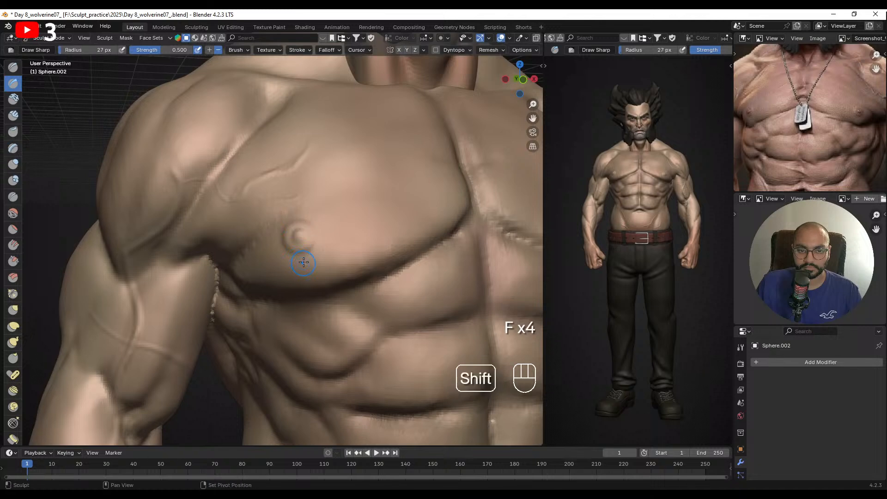
- Check both nipples against the whole torso and switch to the Paint brush
mouse_move(326, 242)
ctrl+alt+middle_down()
mouse_move(315, 276)
mouse_move(341, 237)
mouse_move(344, 296)
ctrl+alt+middle_up()
alt+middle_drag(344, 296, 348, 298)
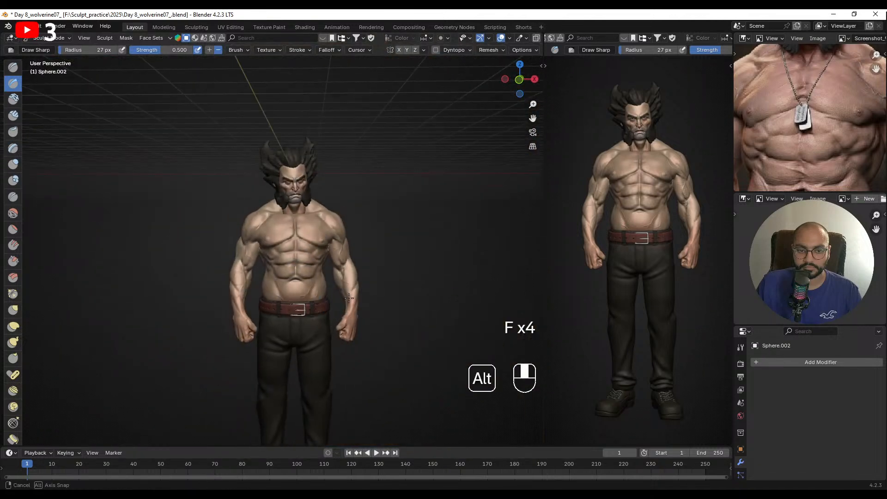
mouse_move(364, 265)
alt+middle_down()
mouse_move(356, 263)
mouse_move(358, 207)
alt+middle_up()
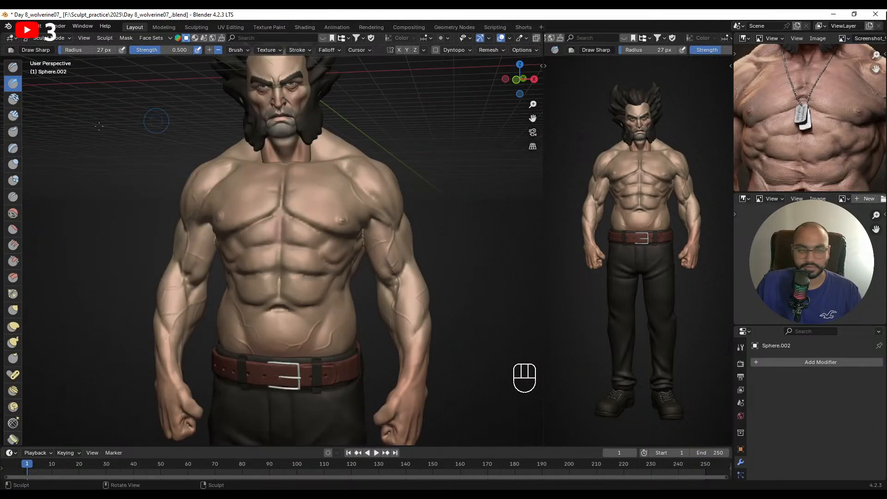
alt+middle_drag(13, 329, 14, 102)
click(13, 325)
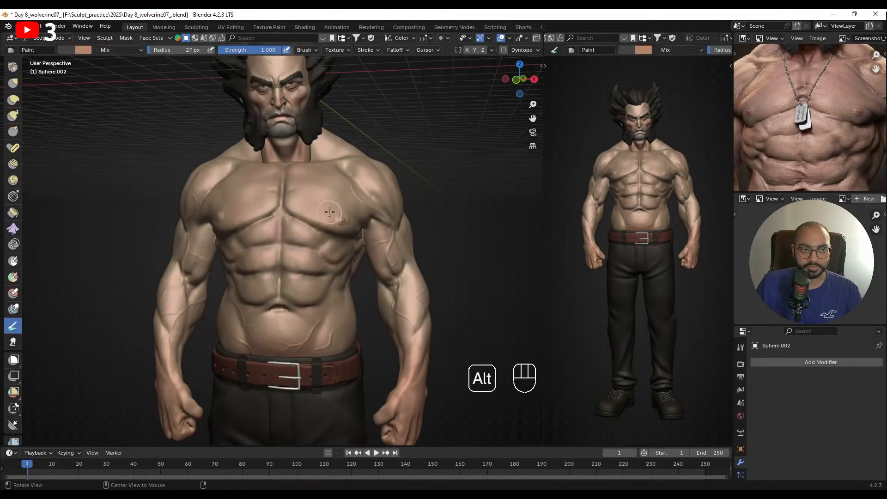
- Try a paint color sampled from the skin of the left pectoral and undo the change
alt+middle_drag(329, 208, 310, 209)
ctrl+alt+middle_drag(310, 208, 314, 179)
key(shift+x)
click(70, 52)
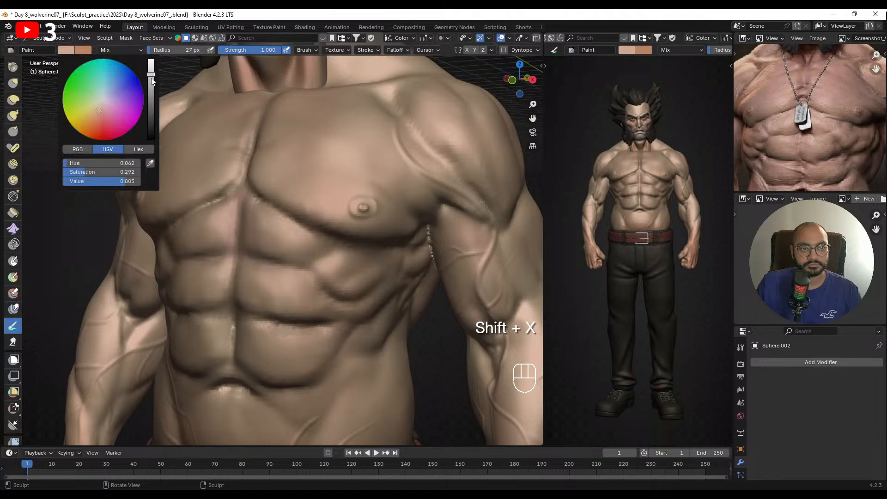
key(ctrl+z)
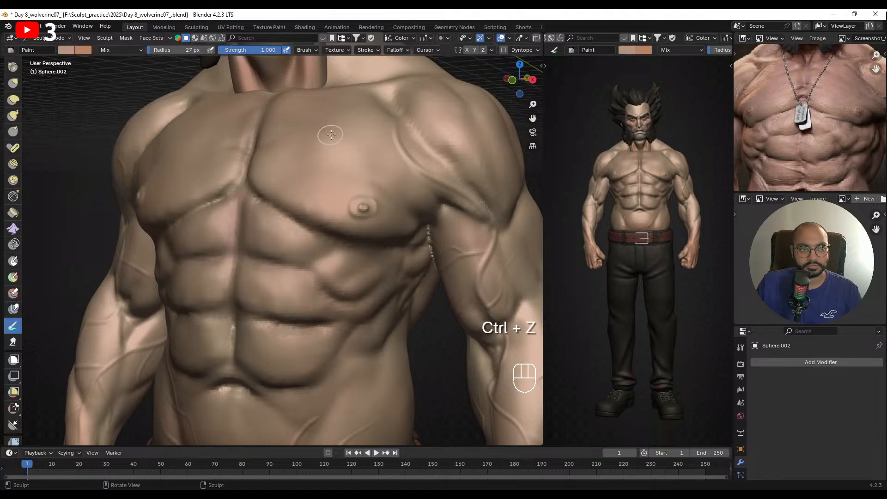
- Sample the chest skin color and adjust the paint color to hue 0.020, saturation 0.273 and value 0.699
key(shift+x)
click(68, 52)
drag(104, 113, 101, 114)
drag(151, 73, 150, 83)
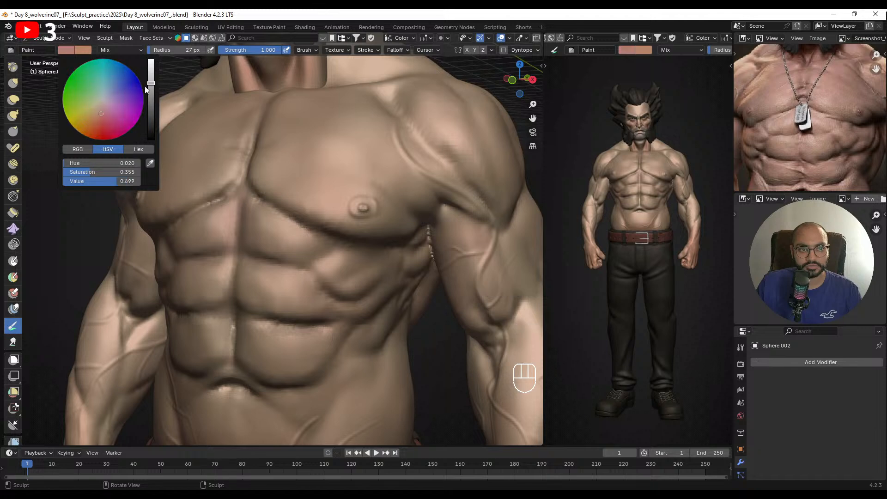
drag(73, 169, 70, 170)
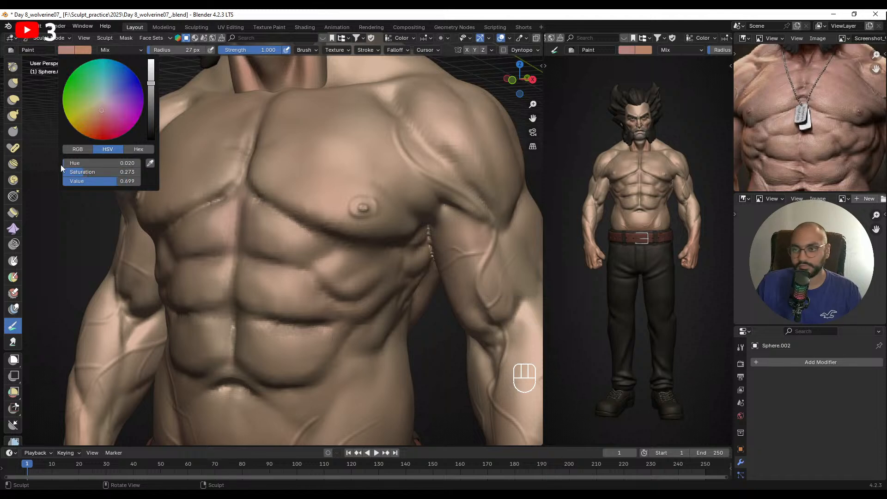
- Paint the nipple and areola on the chest with the pink skin color using a 36 px brush radius
alt+drag(307, 190, 283, 188)
key(f)
click(292, 195)
ctrl+alt+middle_drag(303, 194, 314, 232)
alt+middle_drag(314, 233, 347, 233)
ctrl+alt+middle_drag(259, 232, 273, 205)
drag(274, 212, 268, 206)
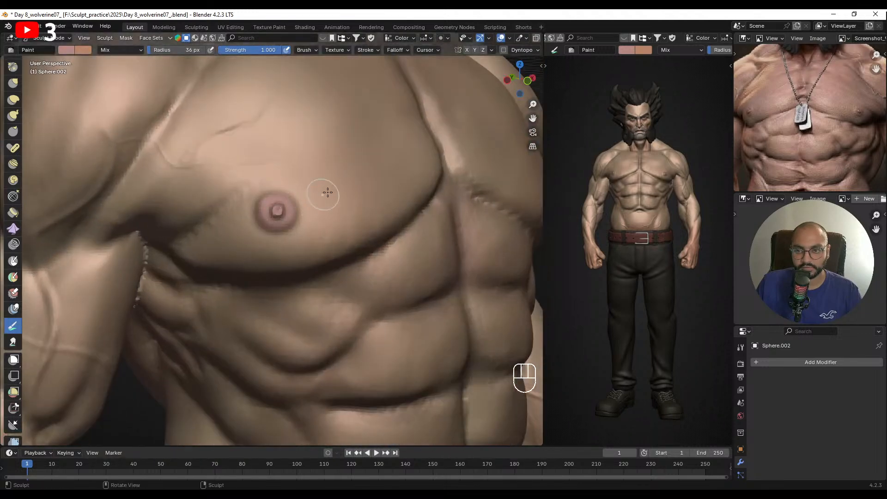
- Sample a lighter skin tone from the model and paint the nipple's tip with a 26 px brush radius
key(shift+x)
ctrl+alt+middle_drag(276, 229, 282, 203)
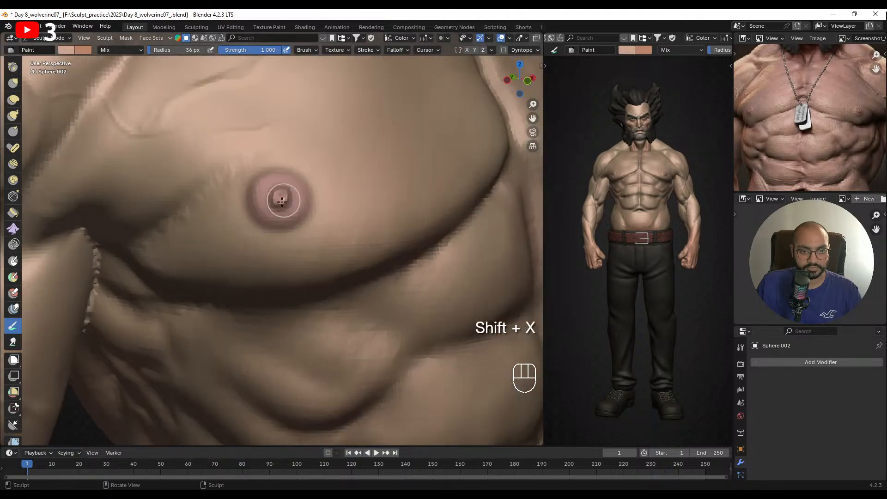
key(f)
key(ctrl+z)
key(f)
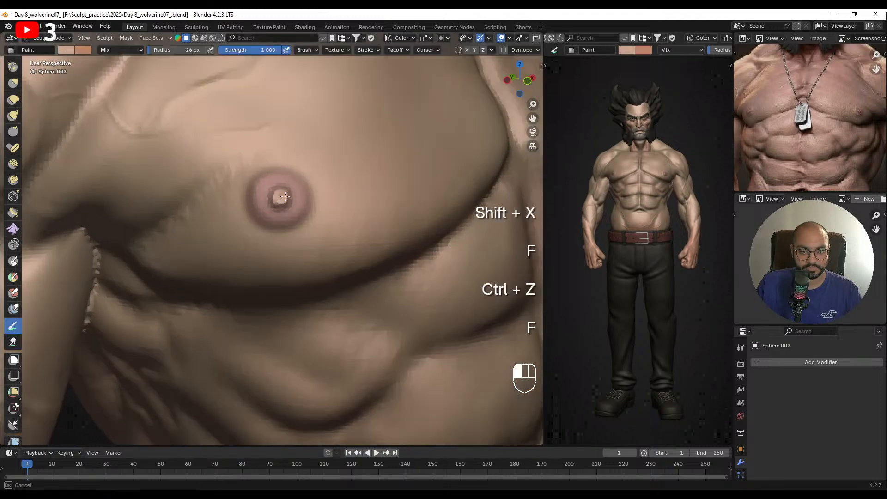
drag(285, 197, 282, 197)
- Try a light paint stroke on the opposite nipple's tip, undo it and resize the brush
mouse_move(319, 171)
ctrl+alt+middle_down()
mouse_move(340, 212)
mouse_move(273, 208)
ctrl+alt+middle_up()
alt+shift+middle_drag(370, 201, 302, 194)
ctrl+alt+middle_drag(288, 252, 282, 225)
drag(280, 234, 281, 235)
key(ctrl+z)
key(f)
click(280, 237)
- Smooth the painted nipple area on the chest with a 44 px brush radius
ctrl+alt+middle_drag(281, 236, 278, 260)
key(f)
click(273, 243)
alt+middle_drag(275, 213, 298, 210)
ctrl+alt+middle_drag(296, 199, 286, 233)
shift+drag(283, 237, 281, 245)
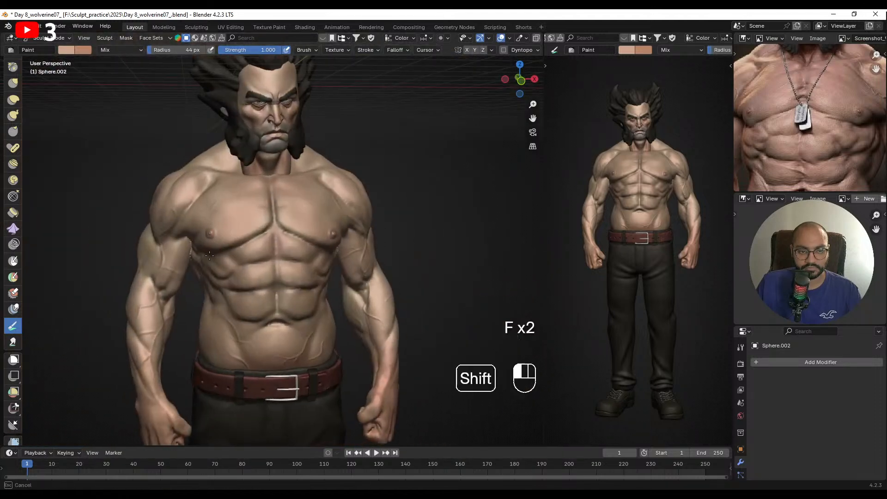
- Switch to Object Mode, deselect the torso and bring the head of the reference image into view
mouse_move(295, 222)
alt+middle_down()
mouse_move(283, 208)
mouse_move(300, 227)
alt+middle_up()
mouse_move(302, 225)
alt+middle_down()
mouse_move(312, 224)
mouse_move(291, 225)
alt+middle_up()
key(ctrl+Tab)
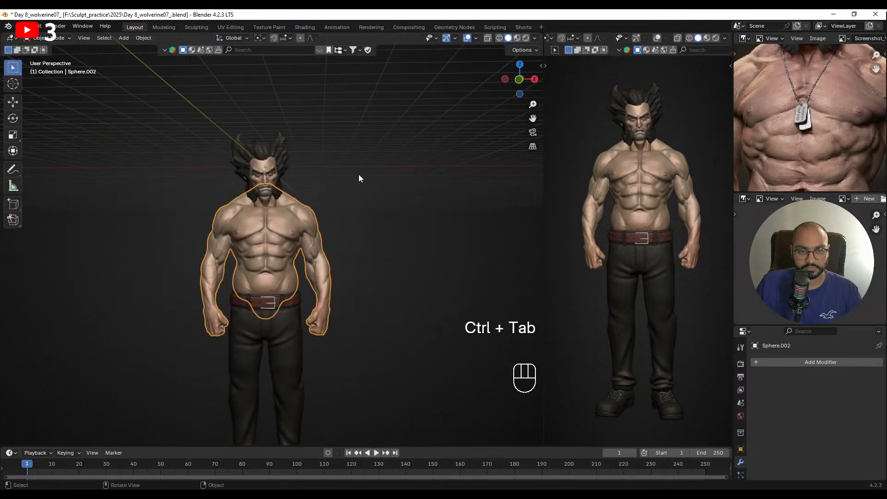
click(359, 175)
mouse_move(359, 175)
alt+middle_down()
mouse_move(358, 206)
mouse_move(347, 185)
alt+middle_up()
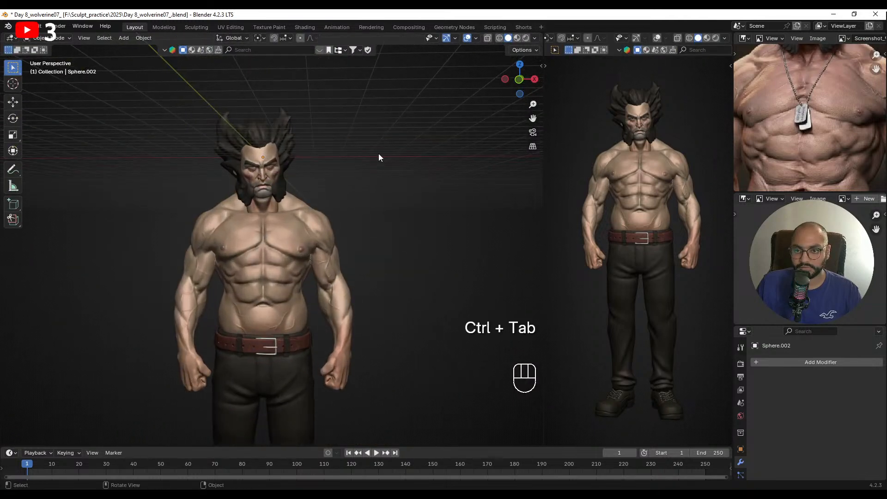
alt+middle_drag(772, 108, 769, 180)
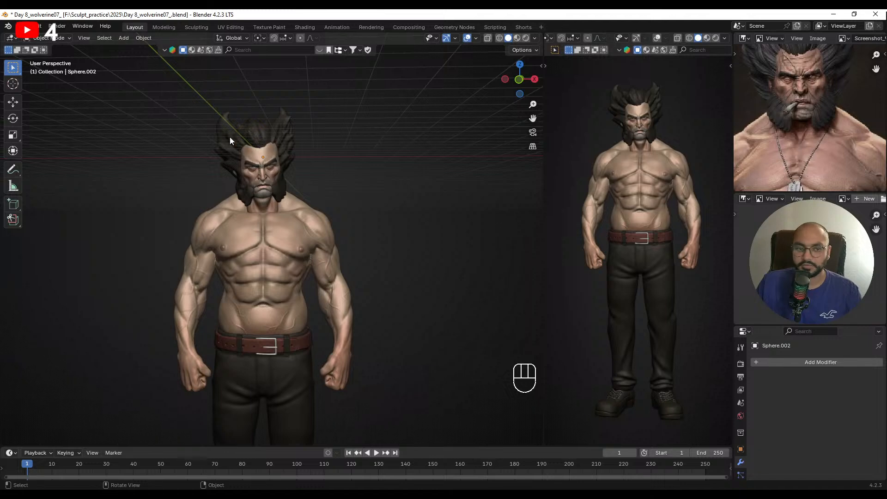
- Select the hair, beard and eye parts without the torso and show the character in the right side view
drag(217, 119, 289, 171)
ctrl+drag(263, 223, 350, 240)
key(KP_3)
ctrl+alt+middle_drag(350, 240, 320, 191)
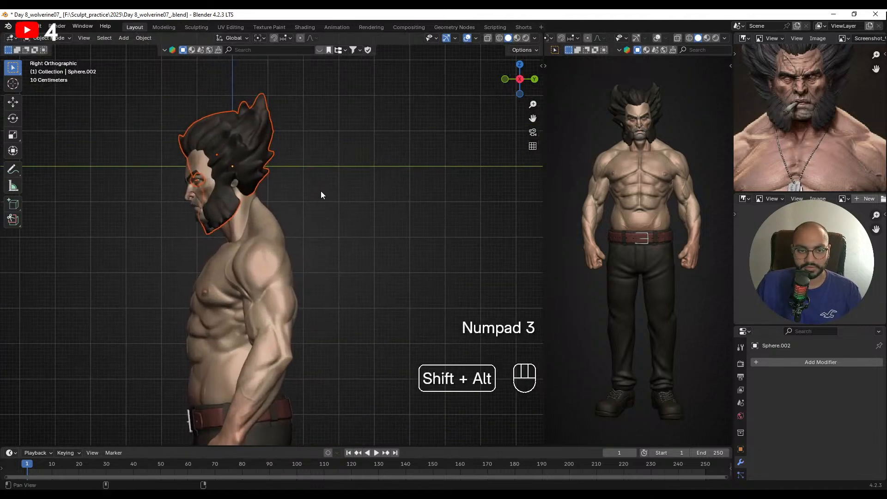
key(r)
click(337, 188)
key(ctrl+z)
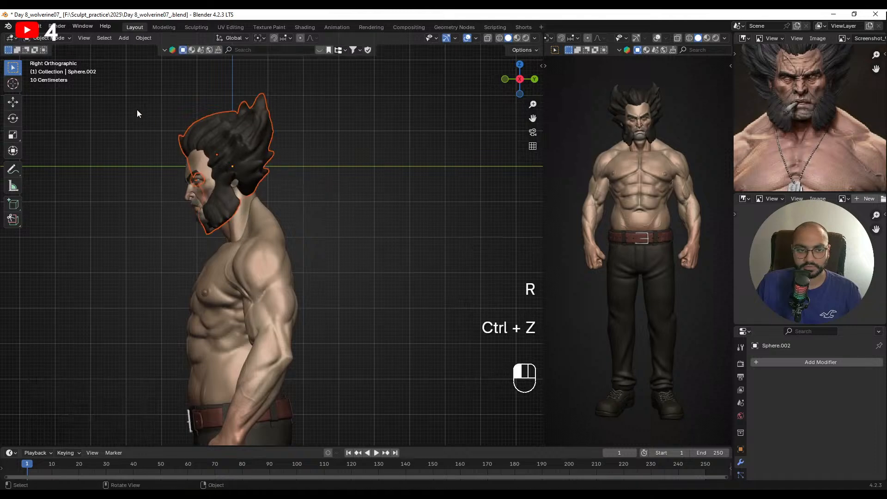
- Select the face together with the hair, beard and eyes, leaving out the torso, and tilt the head 2.4° in side view
drag(137, 113, 231, 218)
ctrl+drag(215, 287, 215, 286)
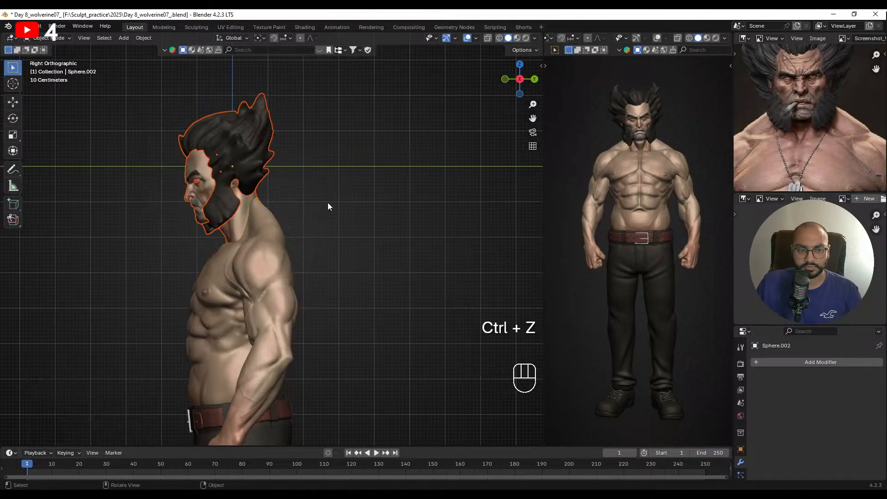
key(r)
click(333, 206)
- Turn the selected head parts slightly about the global Z axis in a front perspective view
middle_drag(333, 206, 375, 177)
key(r)
key(r)
right_click(374, 184)
key(r)
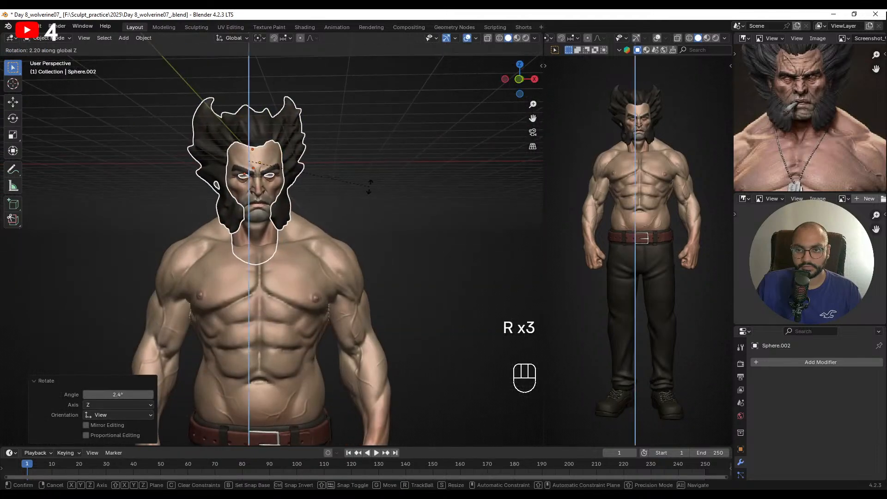
- Rotate the head and hair by -3.08° about the global Z axis and nudge them slightly to sit over the neck
click(370, 176)
key(g)
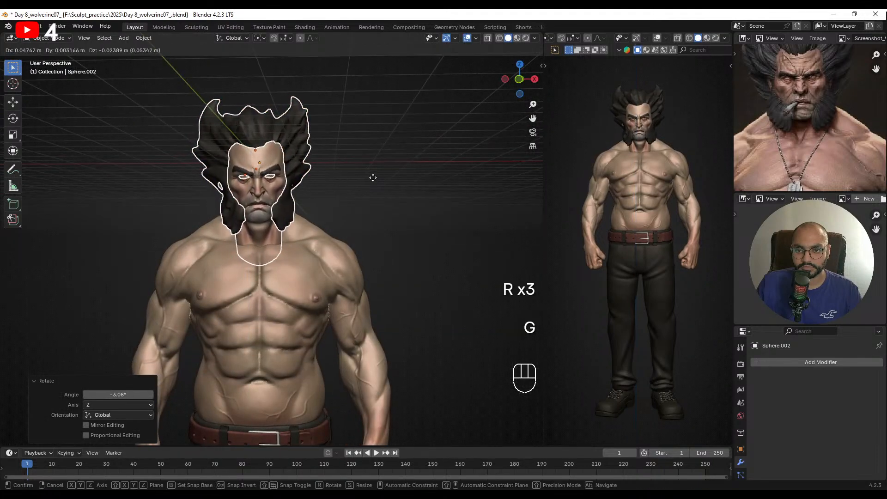
right_click(377, 176)
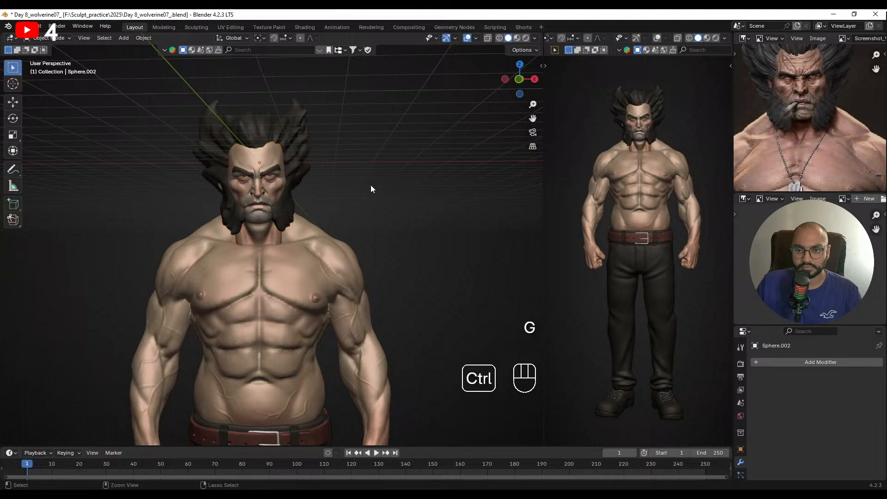
key(ctrl+z)
key(g)
click(376, 184)
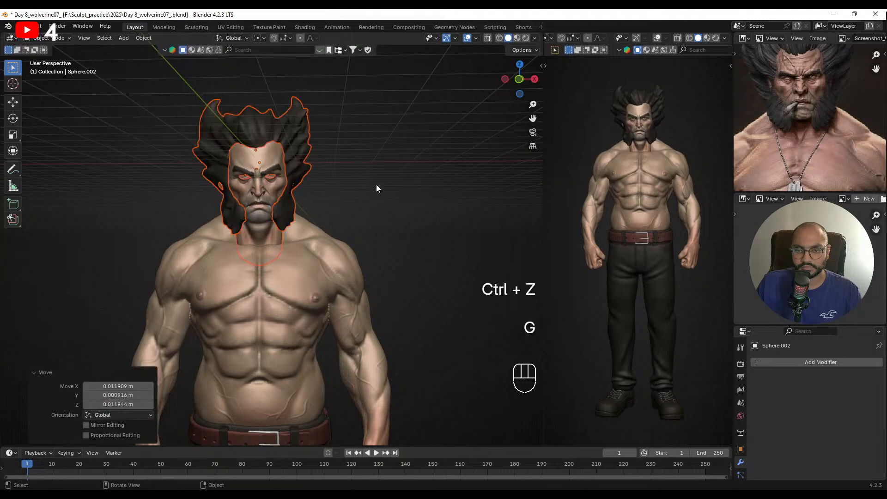
click(372, 178)
- Save the file and examine the dog-tag necklace in the reference image against the full figure
ctrl+middle_drag(377, 174, 354, 201)
key(ctrl+s)
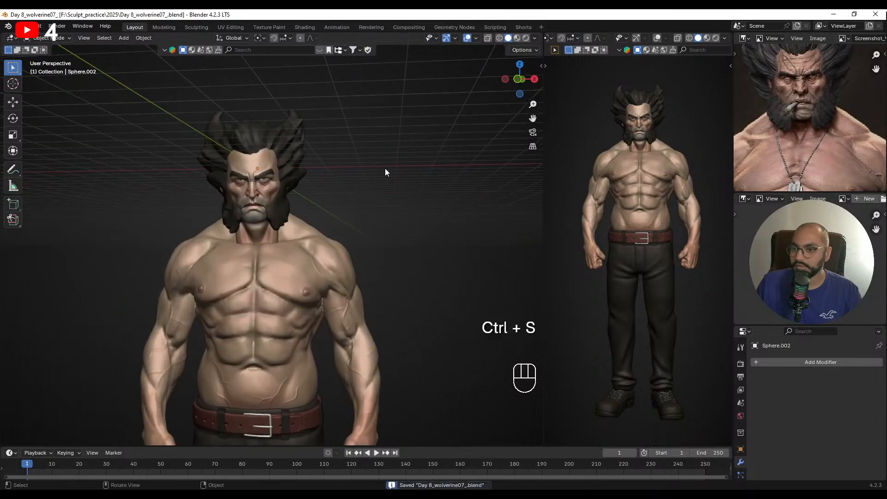
middle_drag(765, 161, 763, 127)
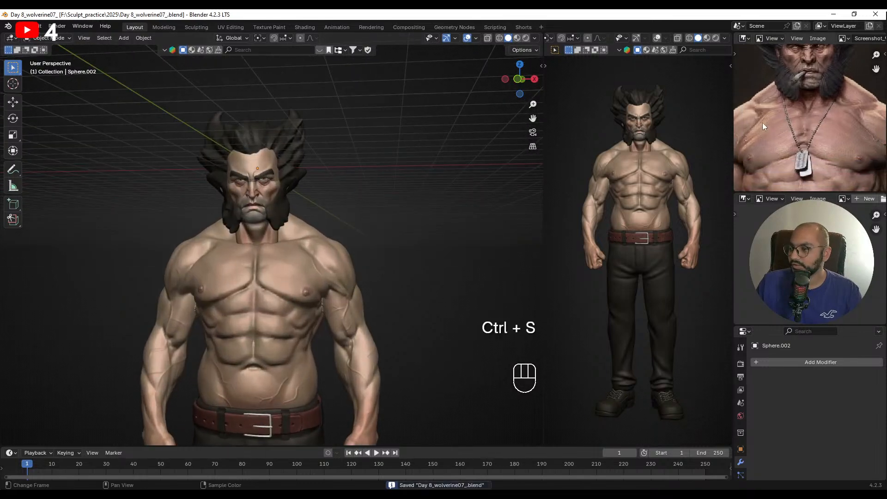
ctrl+alt+middle_drag(352, 223, 354, 197)
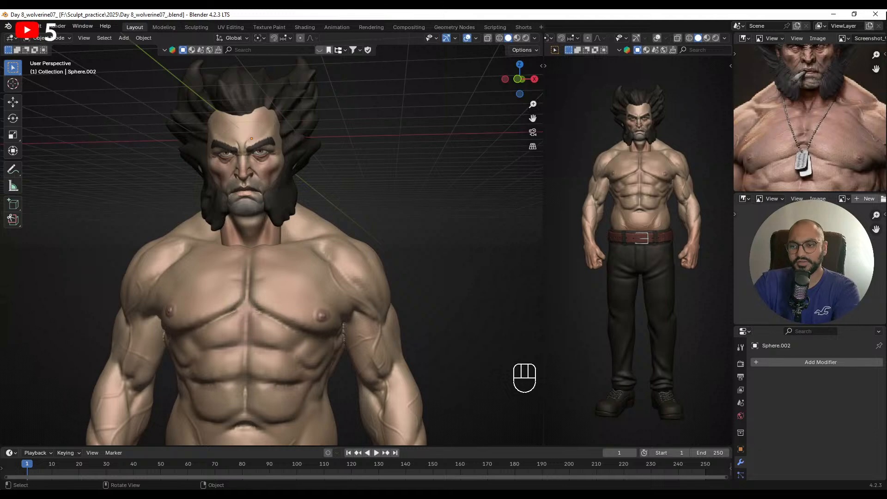
scroll(428, 166, down, 4)
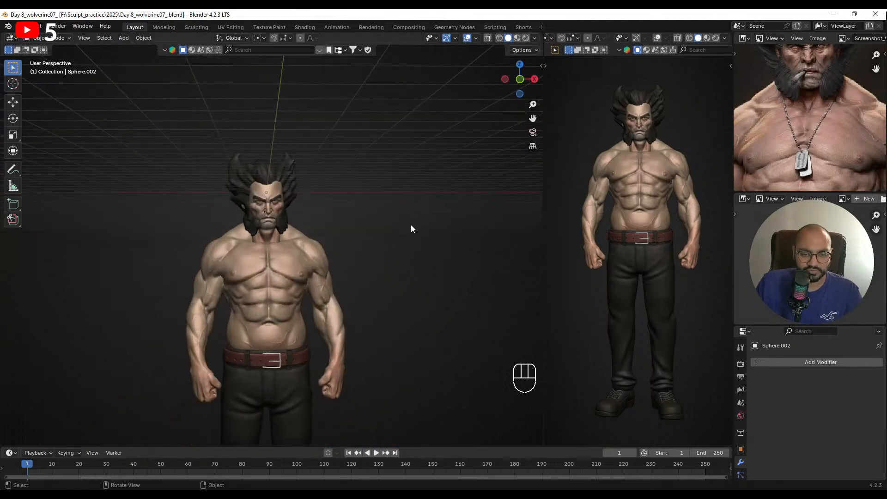
alt+shift+middle_drag(411, 225, 392, 236)
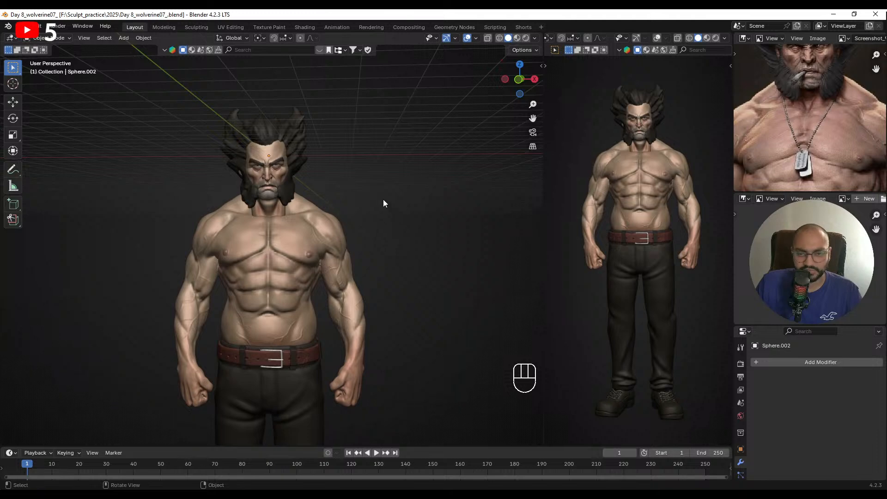
scroll(384, 194, down, 3)
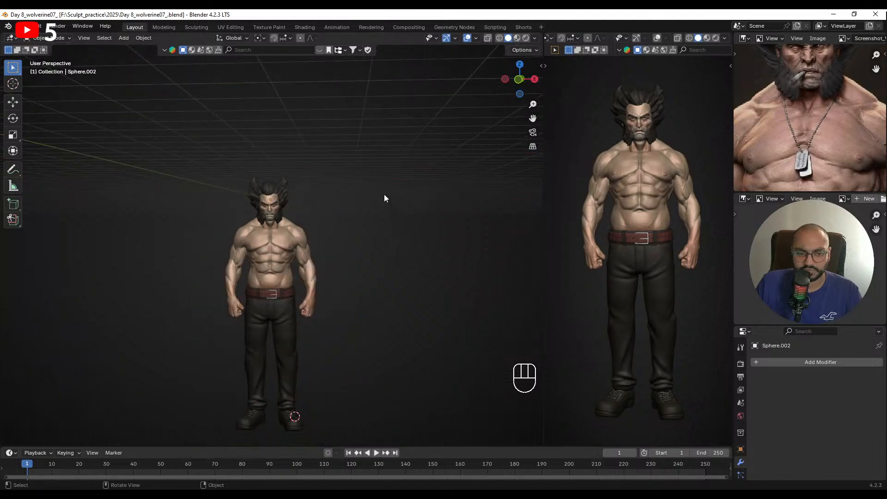
- Snap the 3D cursor to the world origin
key(shift+a)
mouse_move(384, 194)
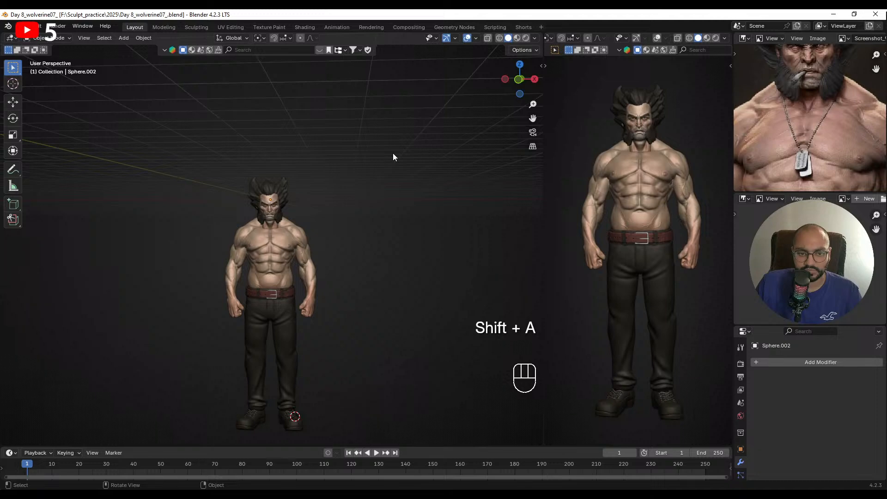
middle_drag(393, 153, 403, 166)
key(shift+s)
click(367, 194)
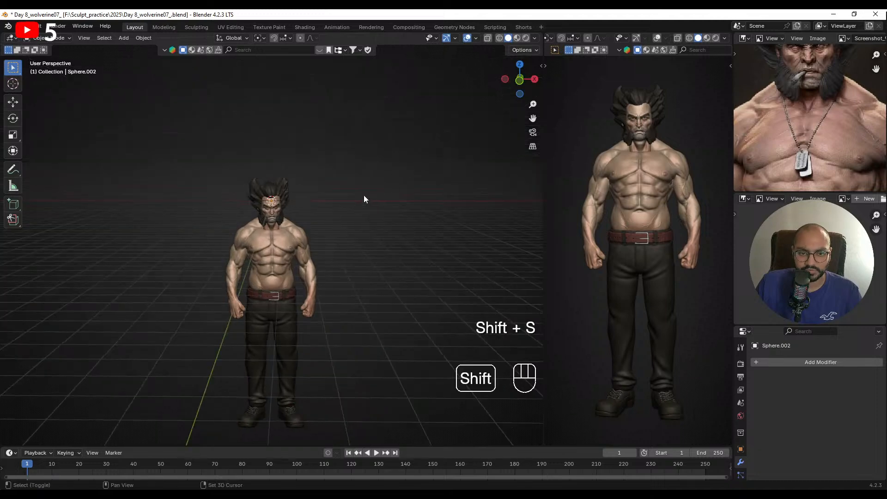
- Check the bead chain in the reference image and add a UV sphere of 1 m radius at the world origin
mouse_move(364, 195)
middle_down()
mouse_move(381, 209)
mouse_move(379, 198)
middle_up()
key(shift+a)
mouse_move(381, 198)
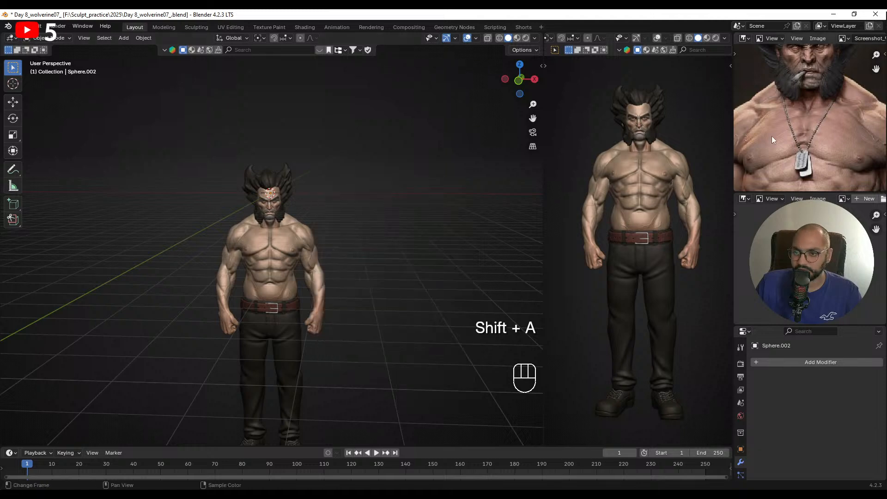
scroll(818, 133, up, 5)
middle_drag(793, 136, 819, 131)
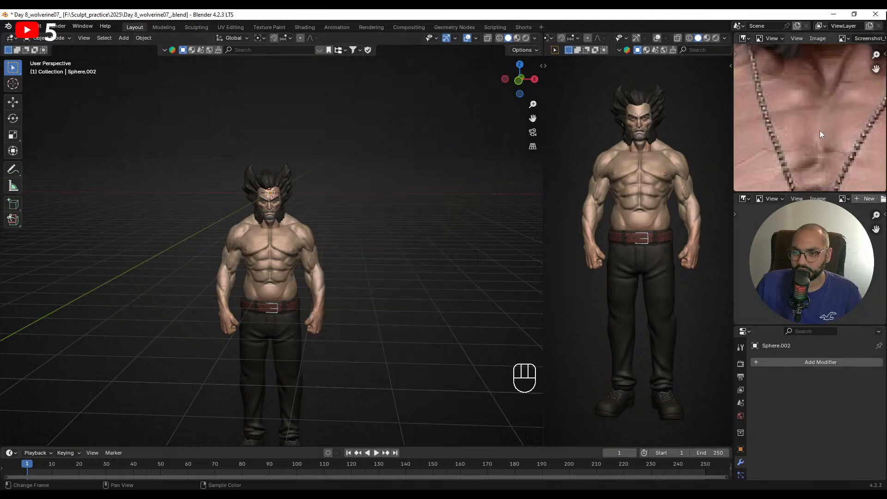
scroll(815, 130, down, 2)
scroll(370, 194, down, 5)
key(shift+a)
mouse_move(369, 194)
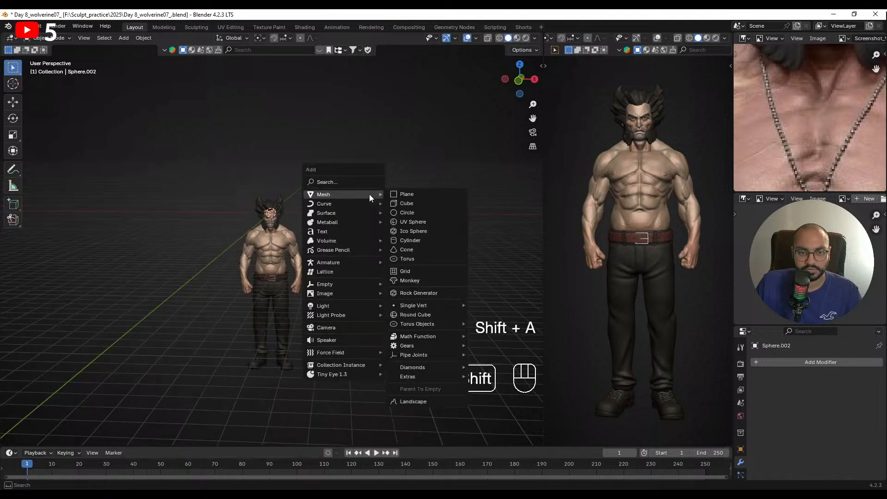
click(413, 223)
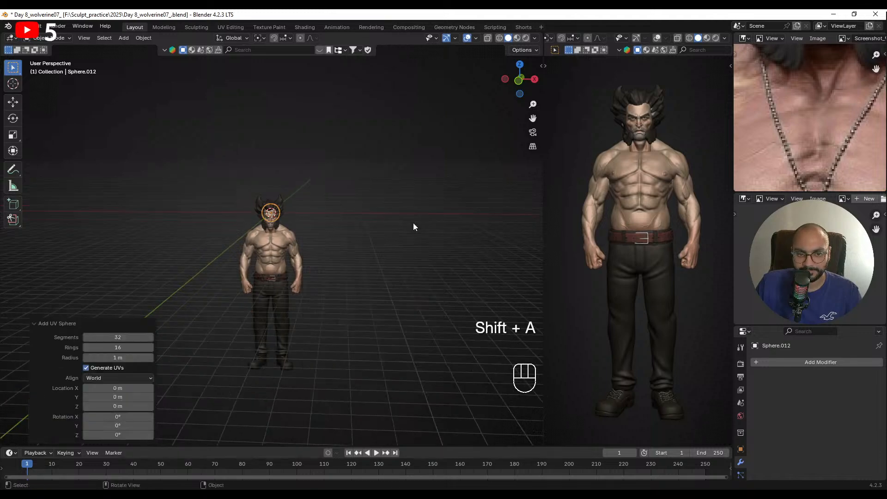
scroll(439, 232, up, 4)
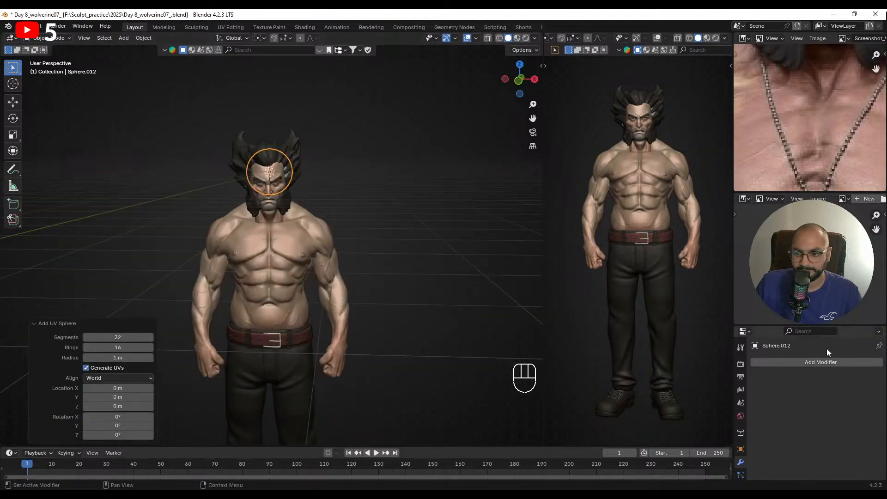
- Add a mesh circle with 32 vertices and 1 m radius at the world origin
click(807, 360)
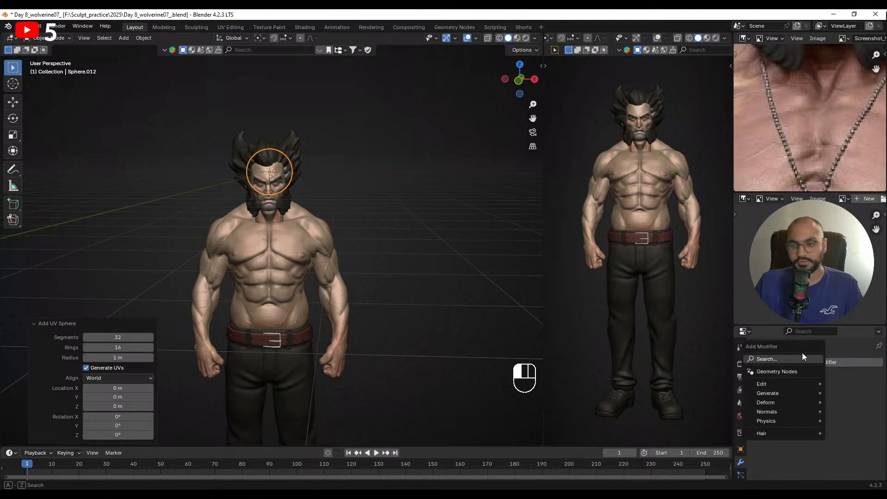
key(shift+a)
mouse_move(344, 205)
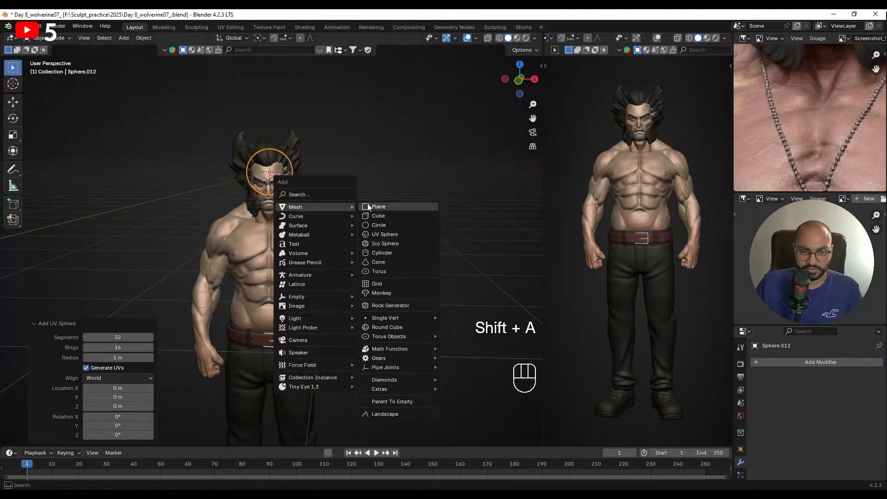
click(387, 224)
key(g)
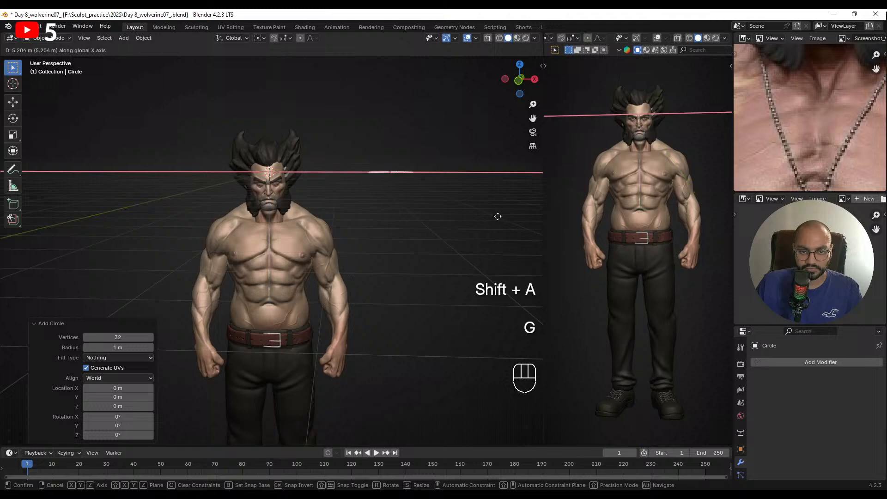
key(Escape)
click(839, 362)
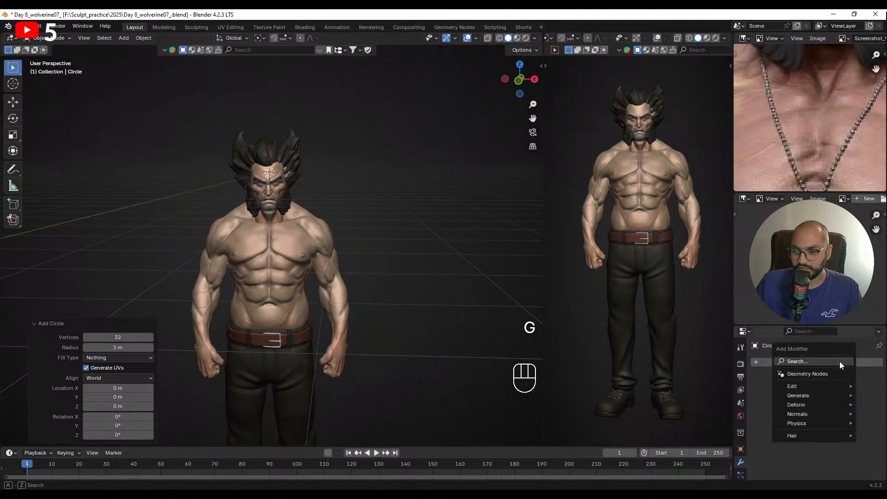
scroll(434, 196, up, 4)
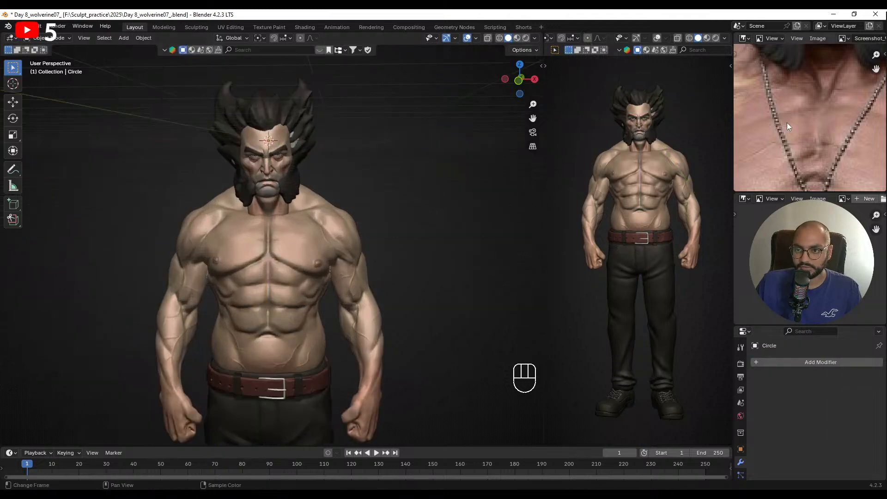
drag(371, 171, 159, 54)
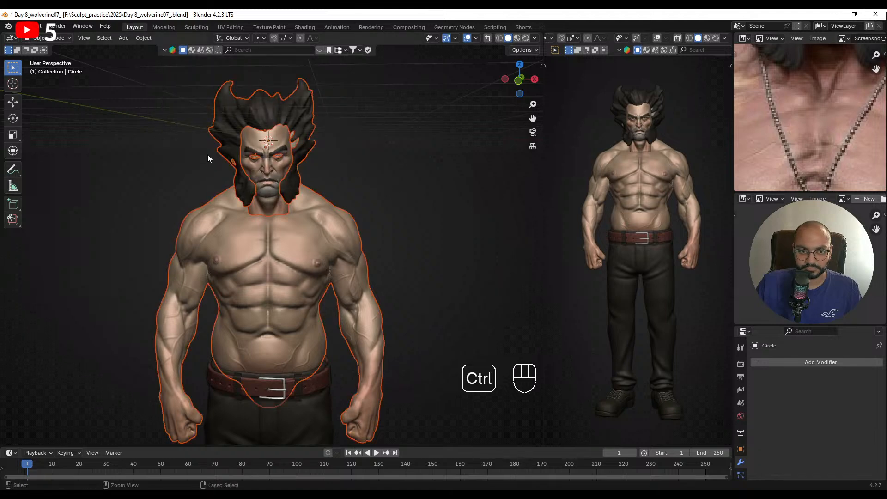
ctrl+drag(207, 154, 326, 253)
middle_drag(323, 172, 331, 184)
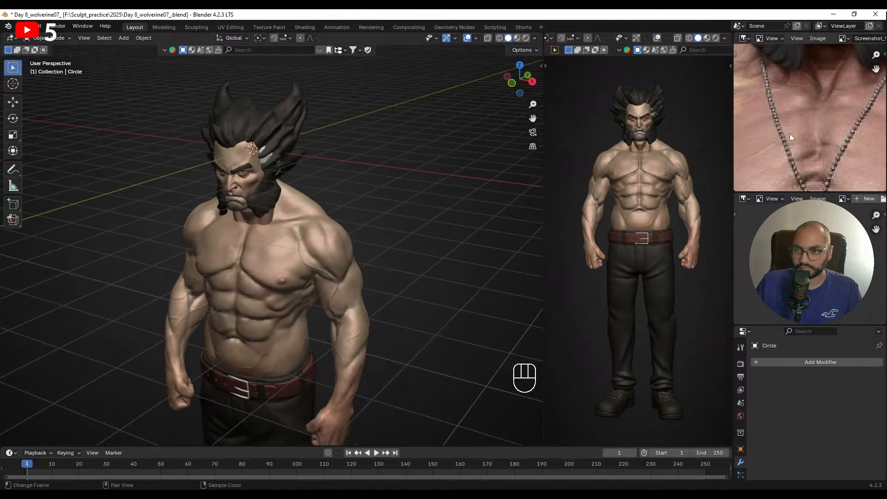
- Switch the reference image editor to the Outliner and rename the Sphere.012 object to Bead
click(744, 38)
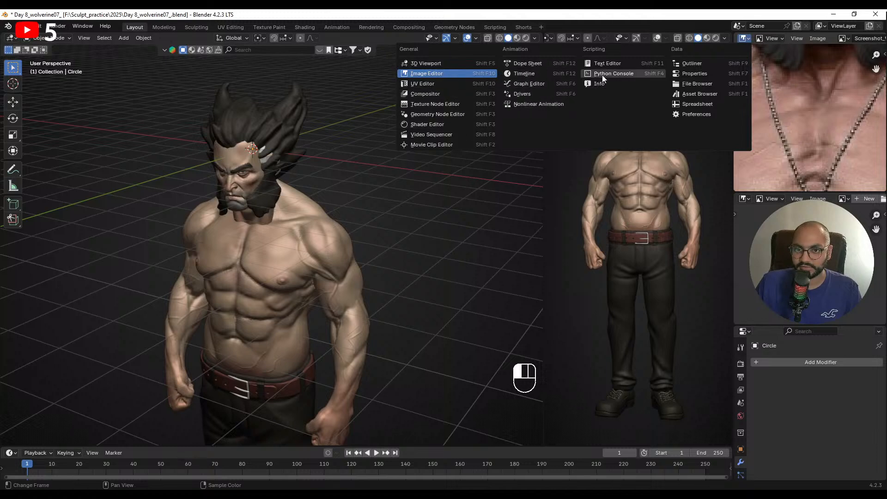
click(692, 63)
scroll(793, 106, down, 8)
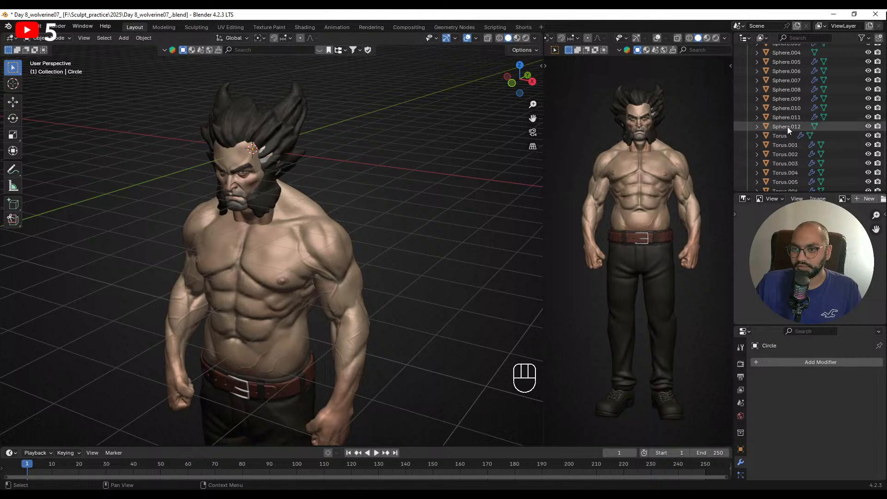
double_click(788, 127)
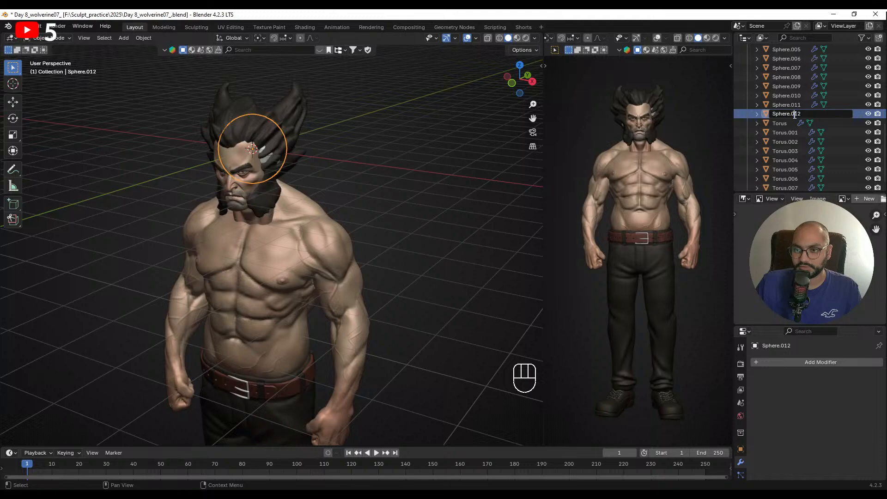
key(ctrl+a)
text(Bead)
key(Return)
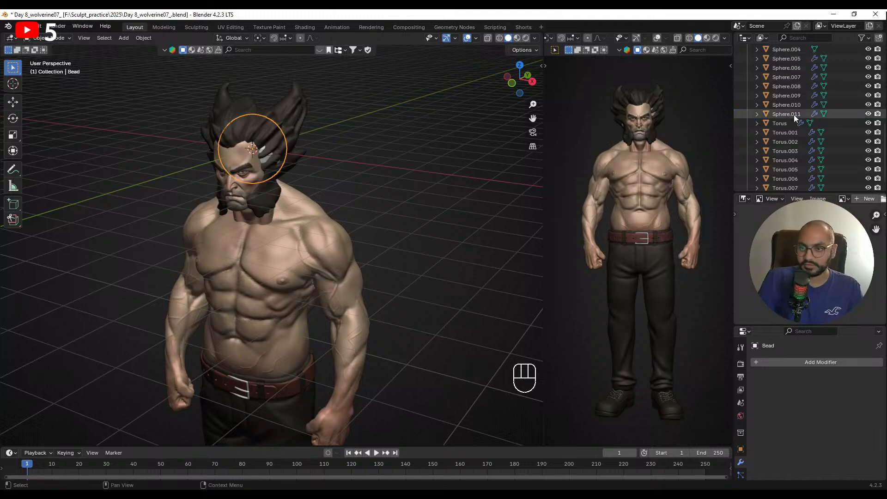
scroll(793, 115, up, 10)
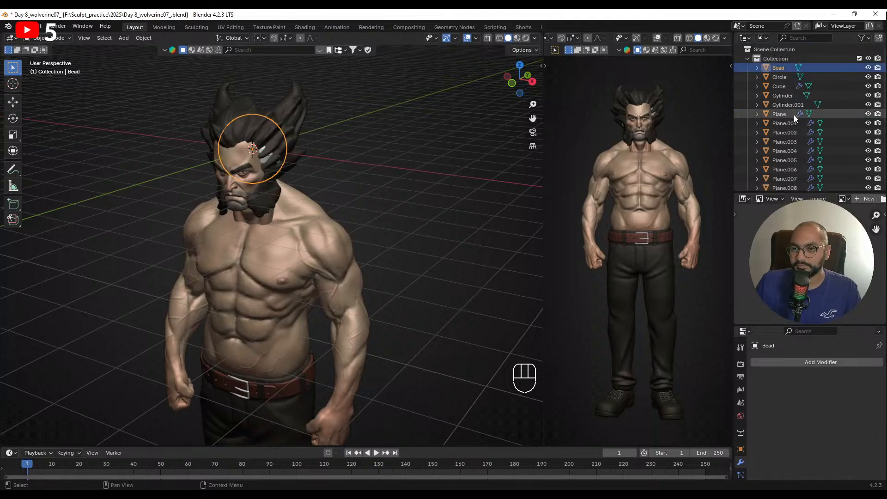
double_click(783, 76)
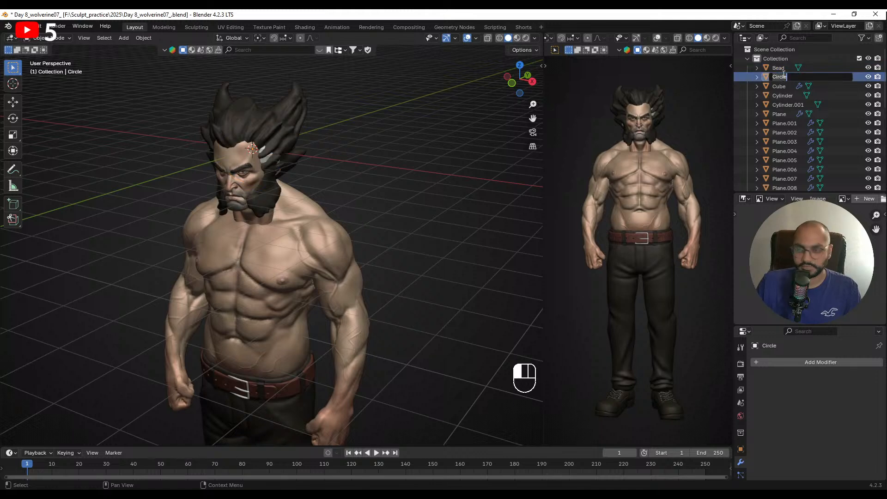
text(Neck)
key(BackSpace)
key(BackSpace)
key(BackSpace)
key(BackSpace)
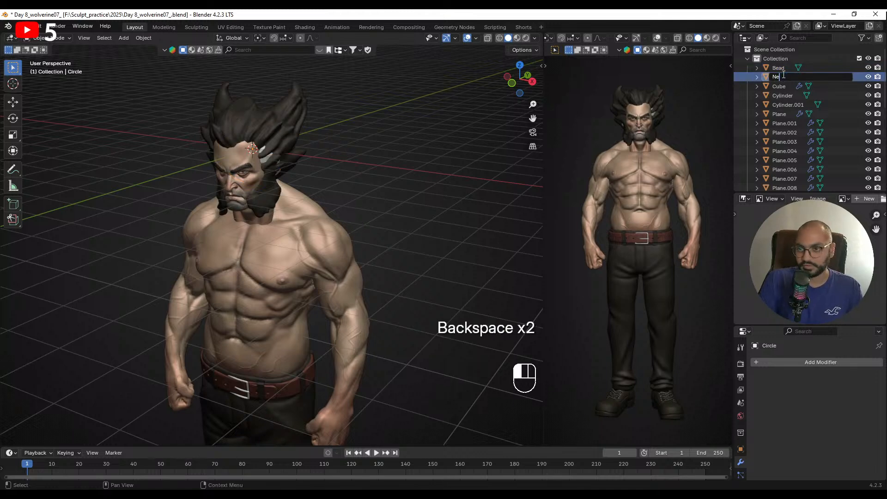
text(Cla)
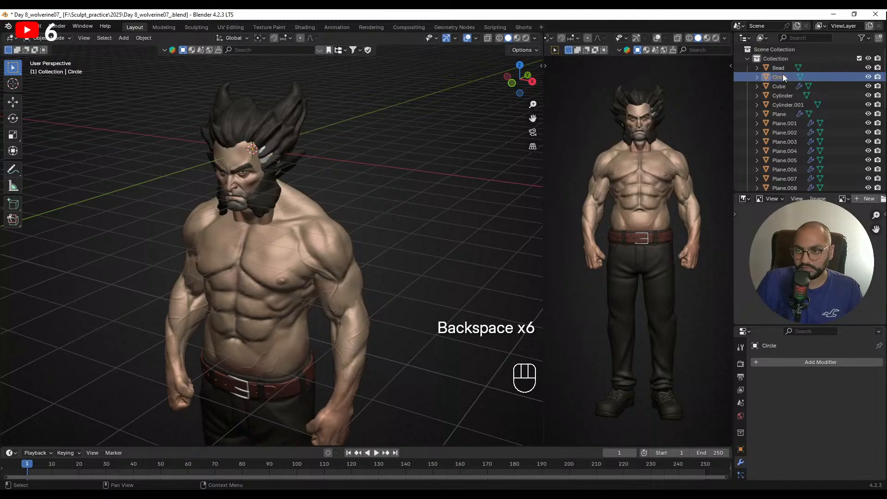
- Select the Bead and Circle objects together and isolate them in local view
click(358, 167)
scroll(331, 146, up, 2)
shift+middle_drag(301, 121, 321, 190)
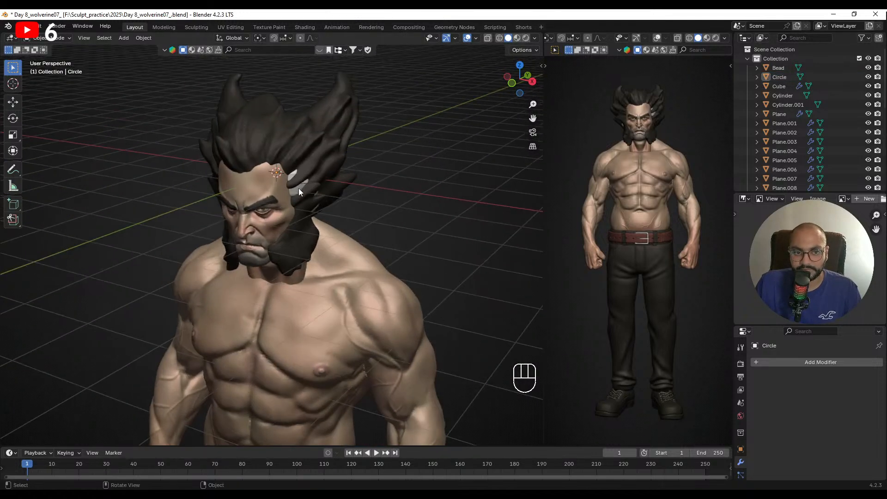
click(779, 69)
ctrl+click(785, 76)
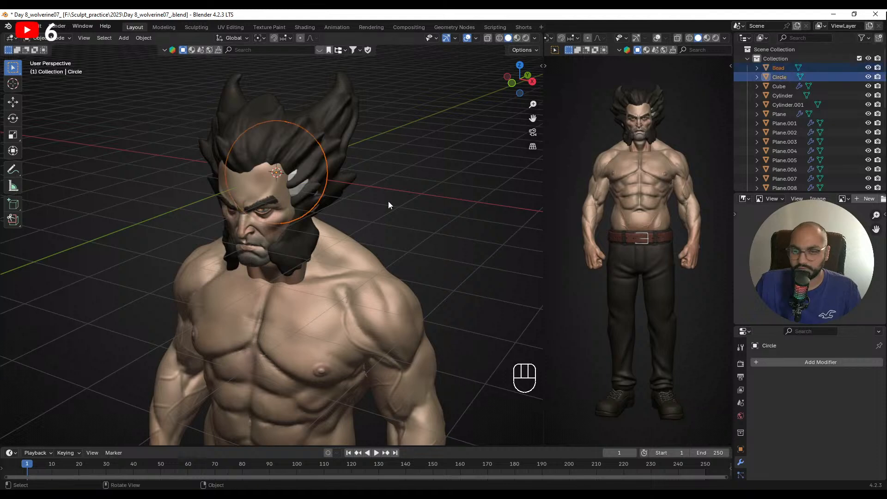
key(KP_Divide)
scroll(420, 195, down, 3)
- Scale only the Bead sphere down uniformly to about 0.184 at the circle's centre
click(420, 195)
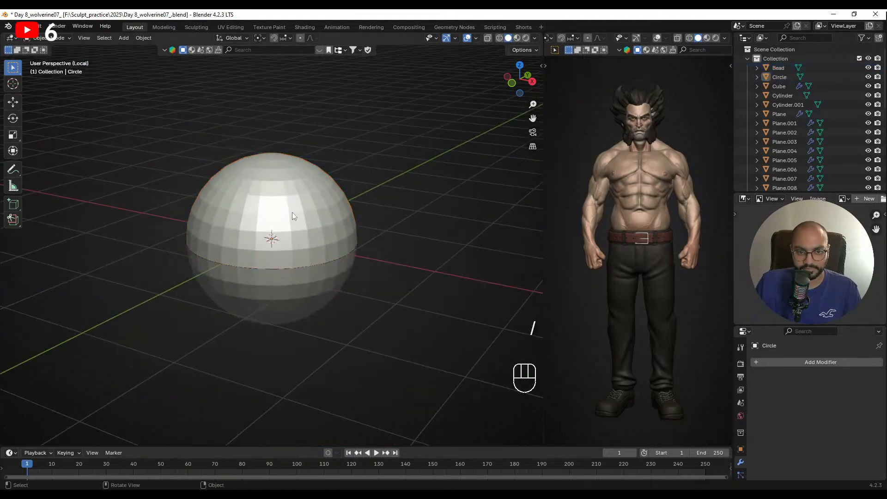
click(292, 212)
key(s)
click(299, 235)
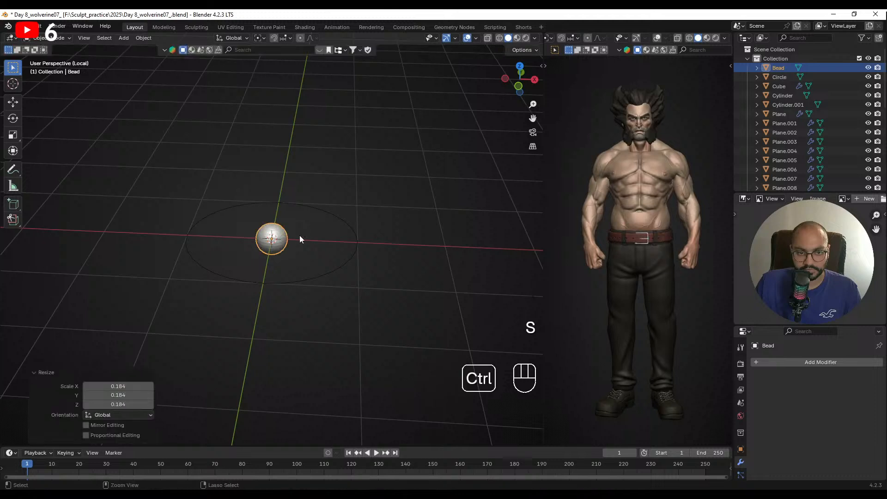
- Apply all transforms to the Bead sphere and add a Curve modifier to it
key(ctrl+a)
click(292, 236)
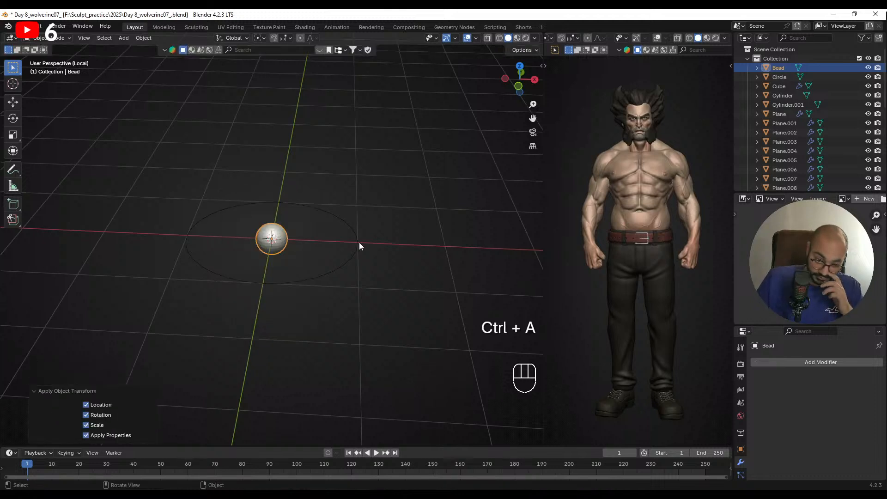
click(799, 364)
click(787, 362)
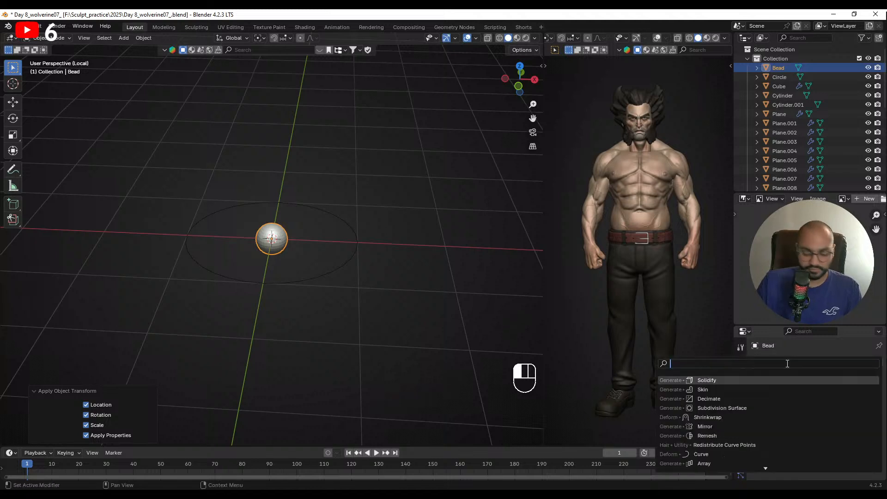
text(curve)
key(Return)
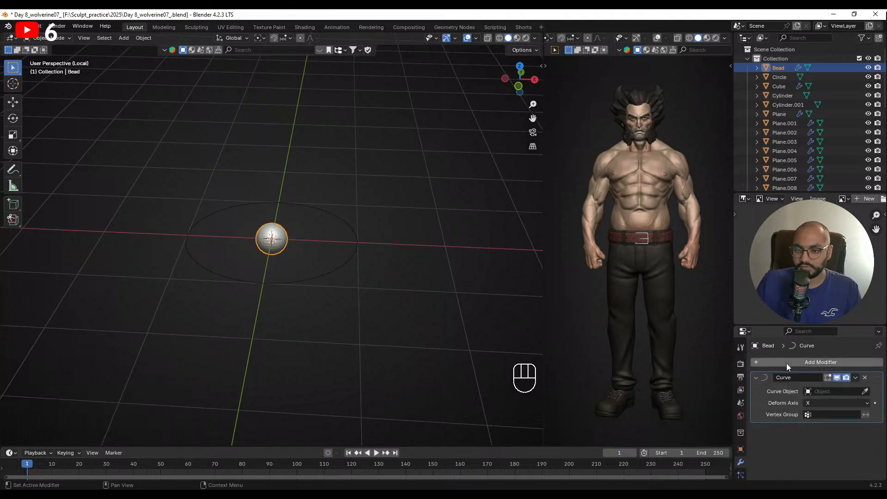
- Try to pick the mesh Circle as the curve object of the Bead's Curve modifier
click(859, 393)
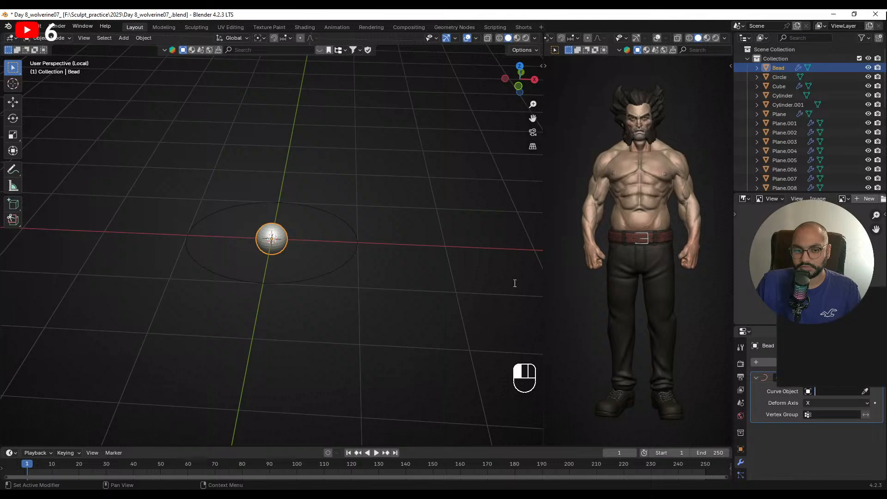
click(865, 391)
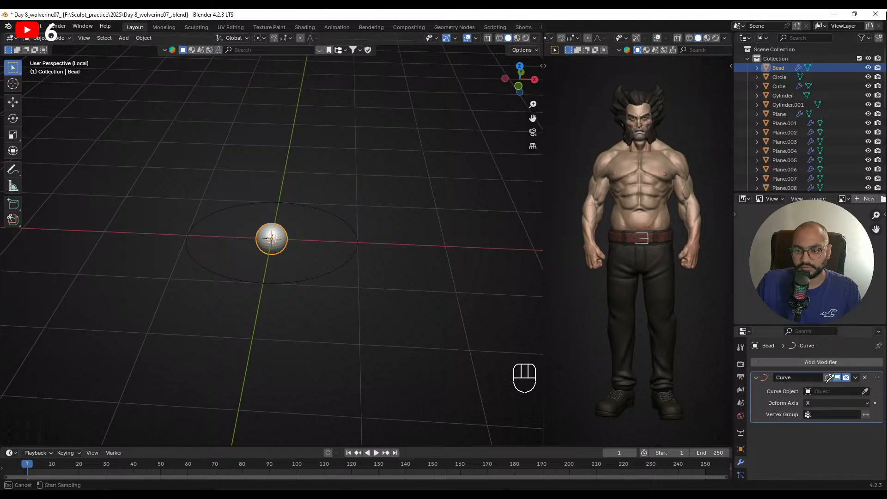
click(358, 236)
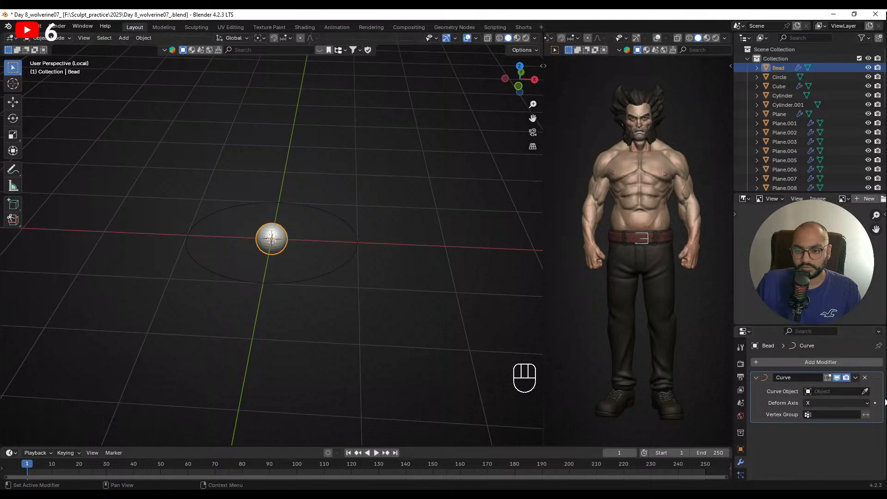
click(865, 392)
click(355, 231)
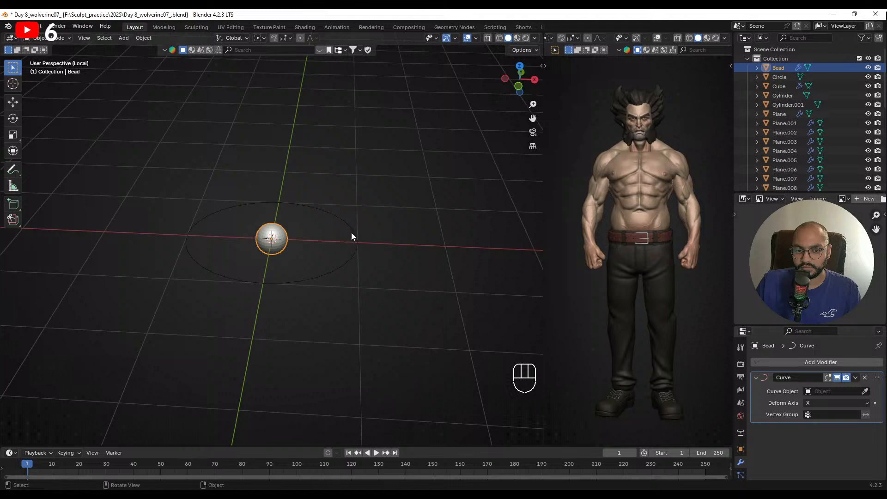
- Make the Circle the selected object instead of the Bead
click(353, 233)
click(270, 236)
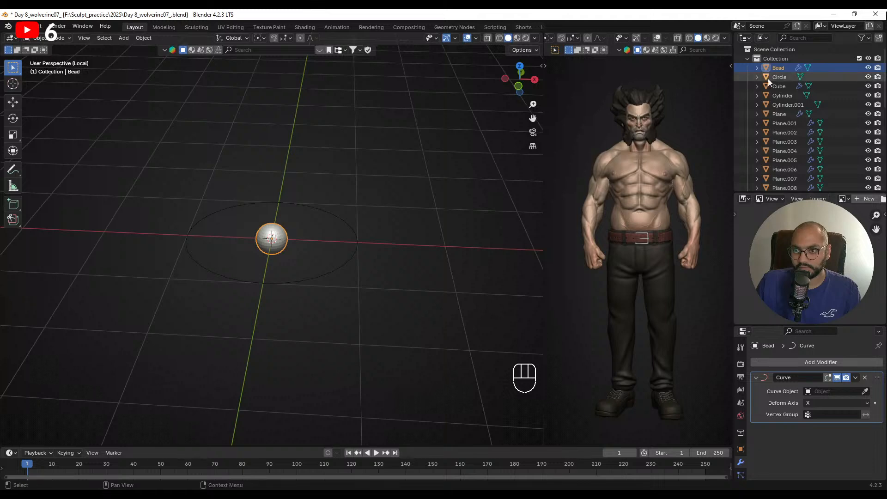
click(352, 230)
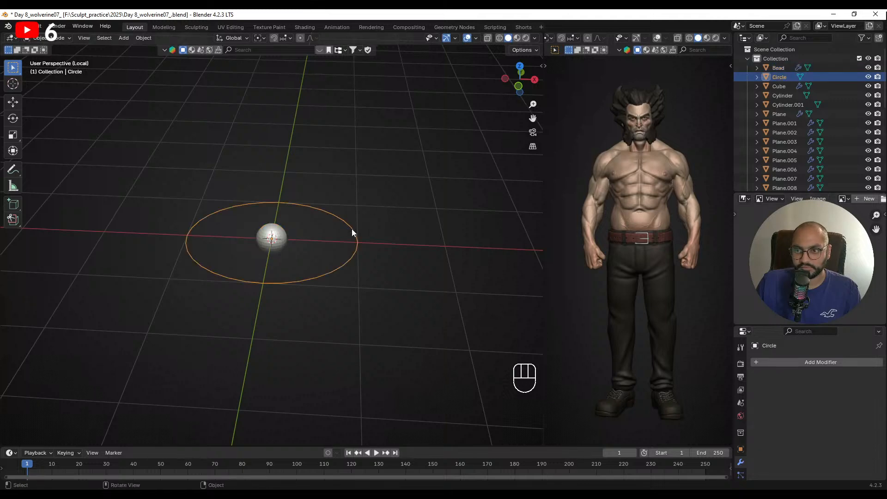
key(Tab)
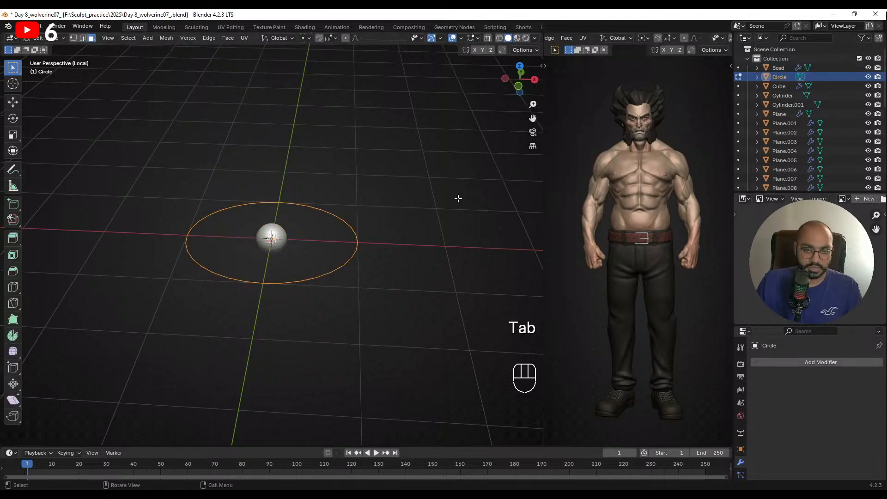
key(space)
text(convery)
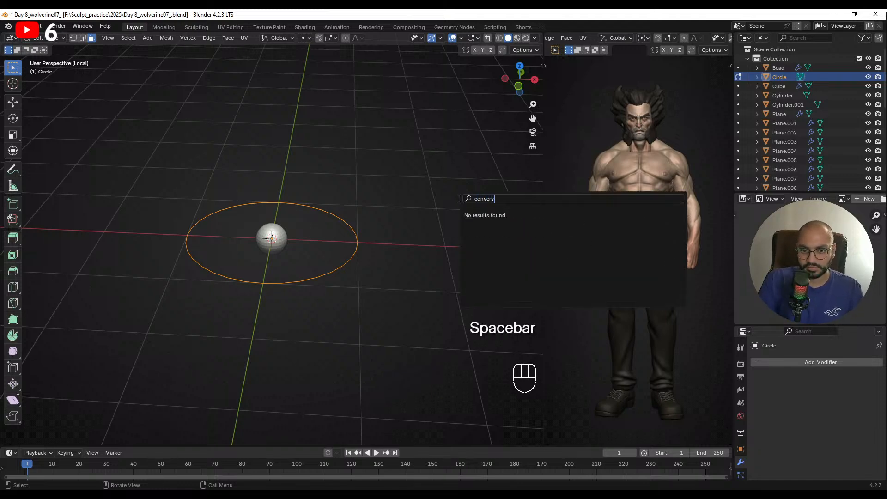
key(BackSpace)
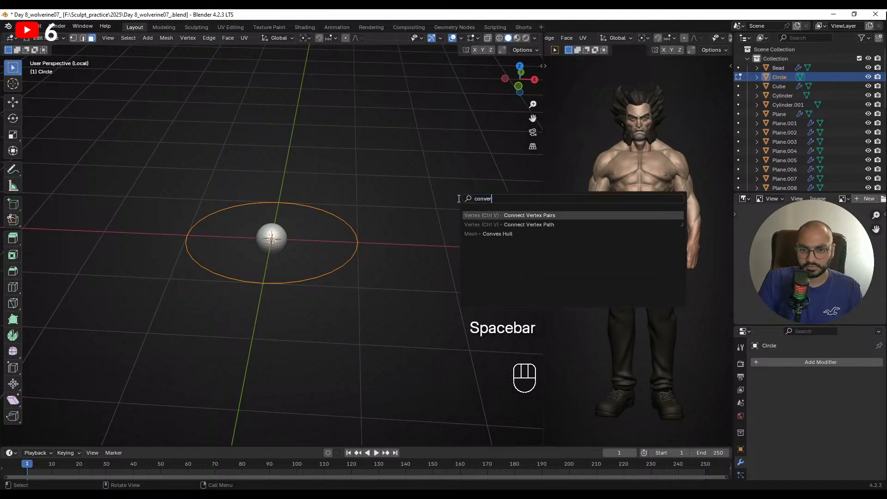
key(BackSpace)
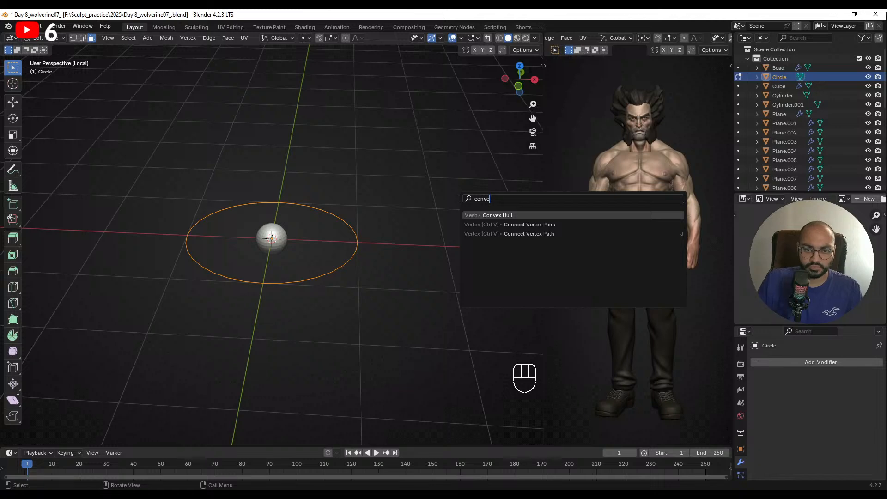
key(Tab)
- Convert the selected Circle from a mesh to a curve in Object Mode
key(space)
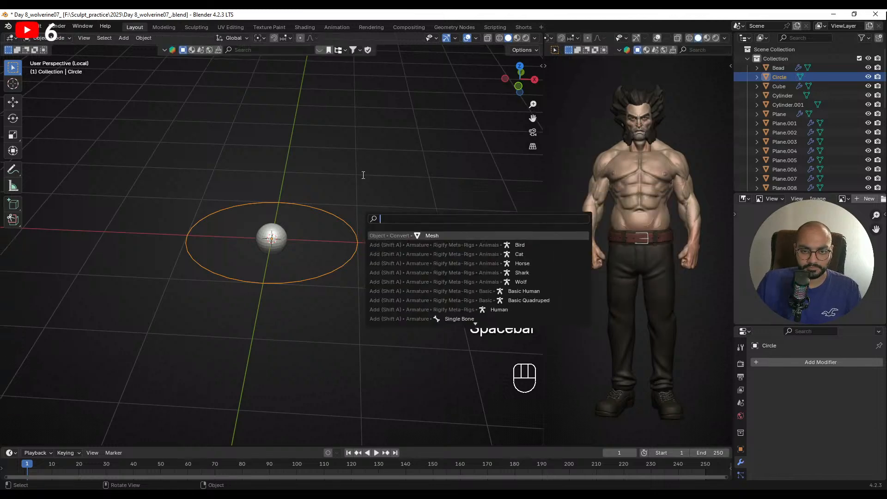
text(conver)
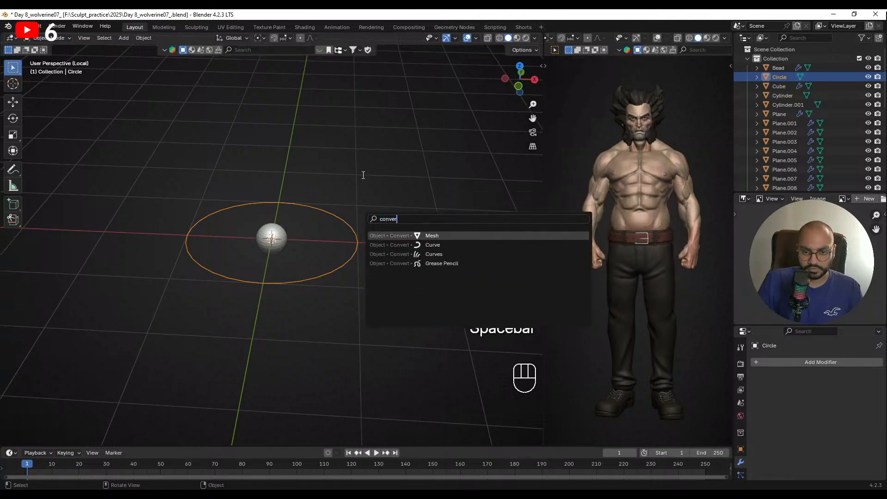
key(Down)
key(Return)
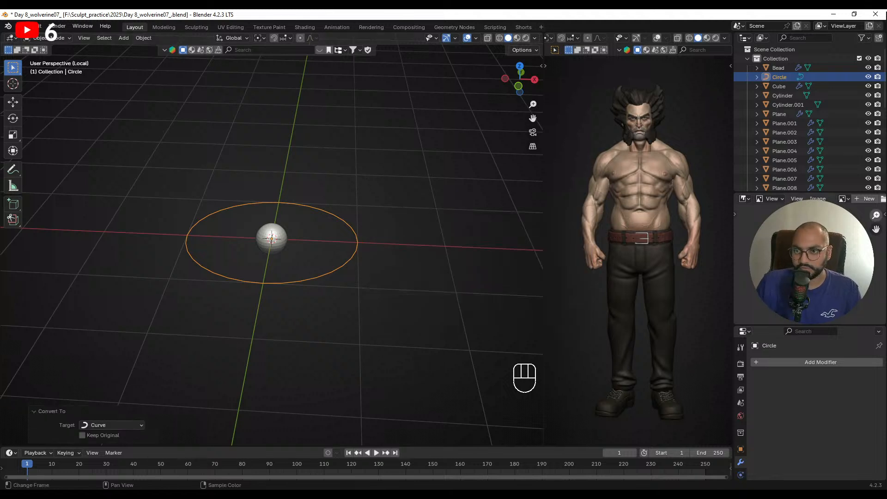
- Assign the Circle as the curve object of the Bead's Curve modifier
click(273, 237)
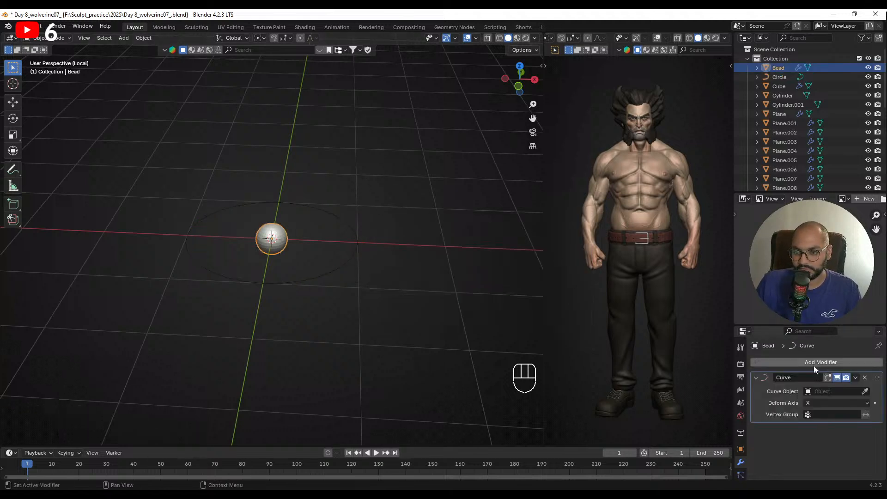
click(866, 391)
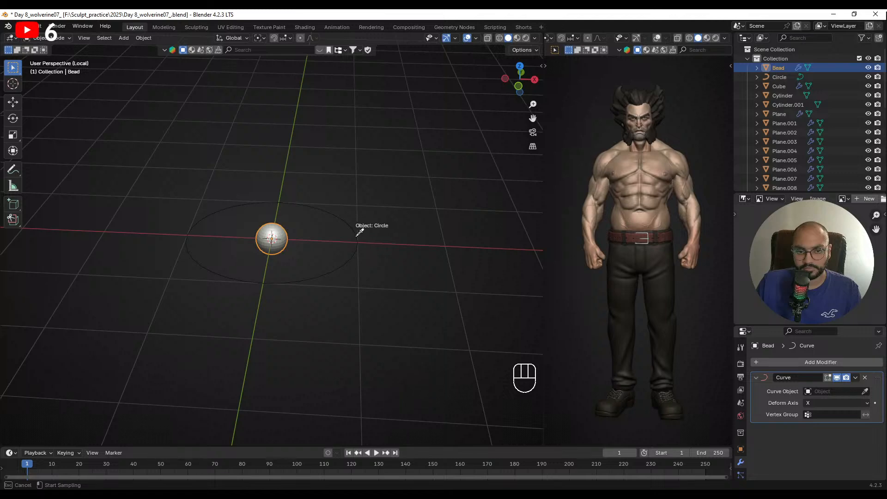
click(358, 233)
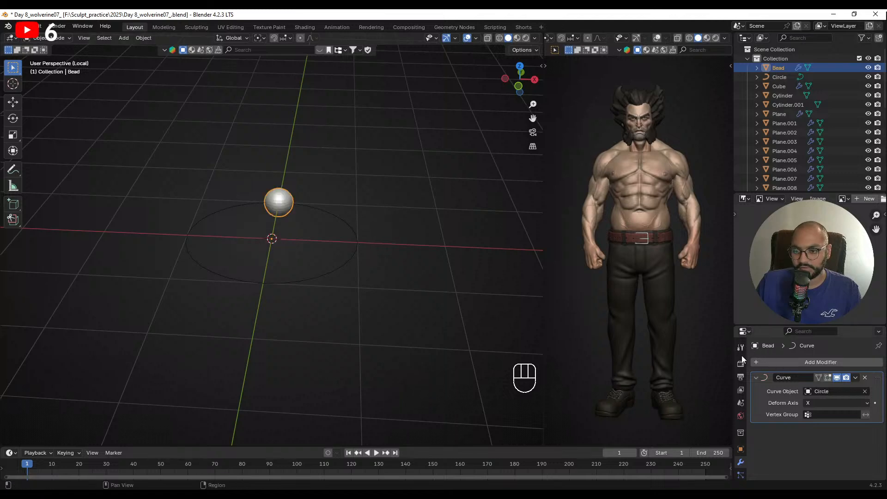
- Add an Array modifier with a fixed count of 6 to the Bead and place it above the Curve modifier
click(764, 363)
text(arr)
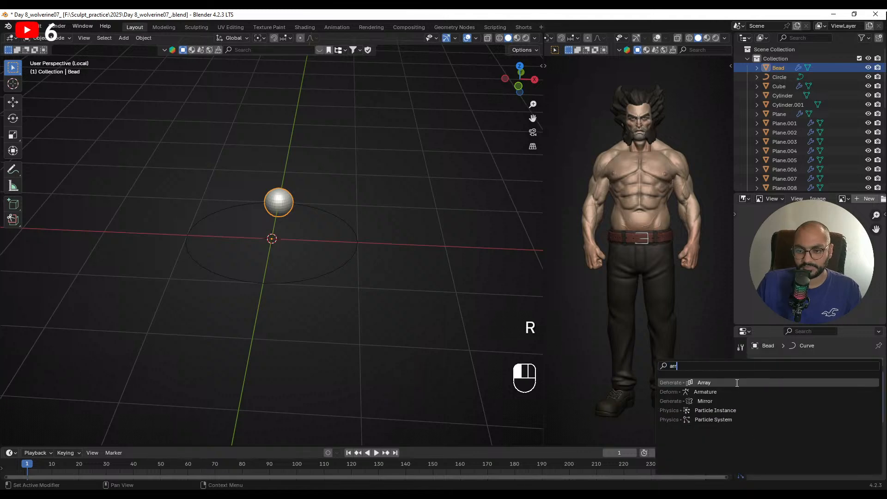
click(737, 383)
click(867, 454)
click(866, 454)
click(866, 454)
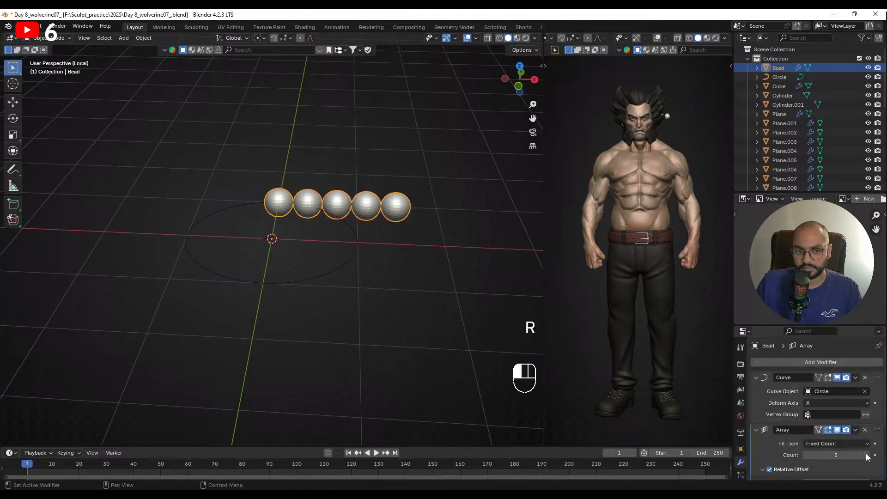
click(866, 454)
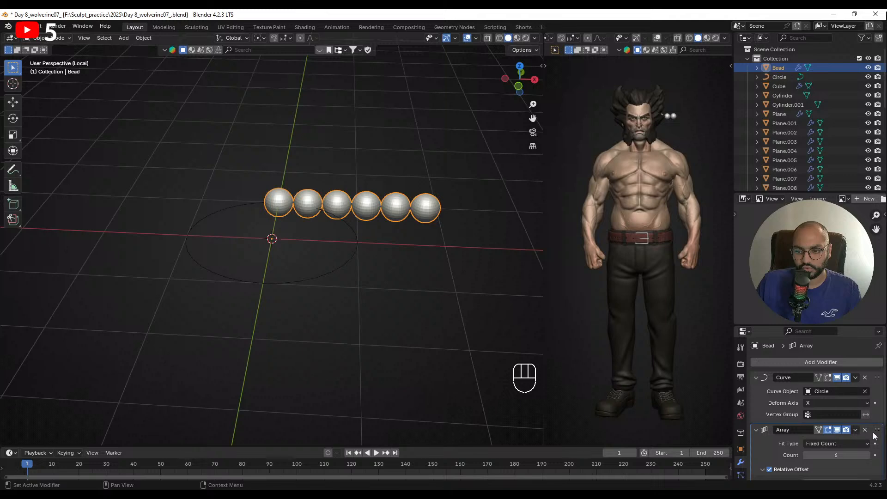
drag(875, 435, 877, 372)
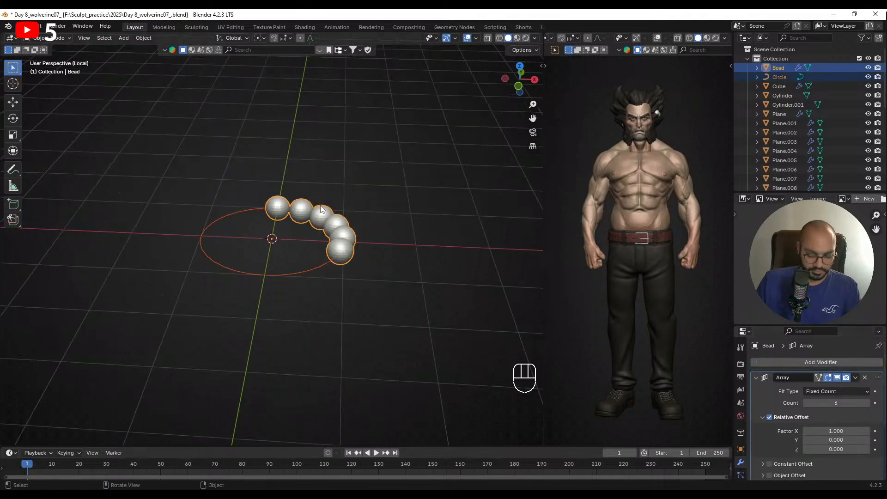
- Leave local view and scale the Bead and Circle up together by a factor of about 2.73
key(slash)
middle_drag(333, 205, 351, 218)
key(s)
click(517, 263)
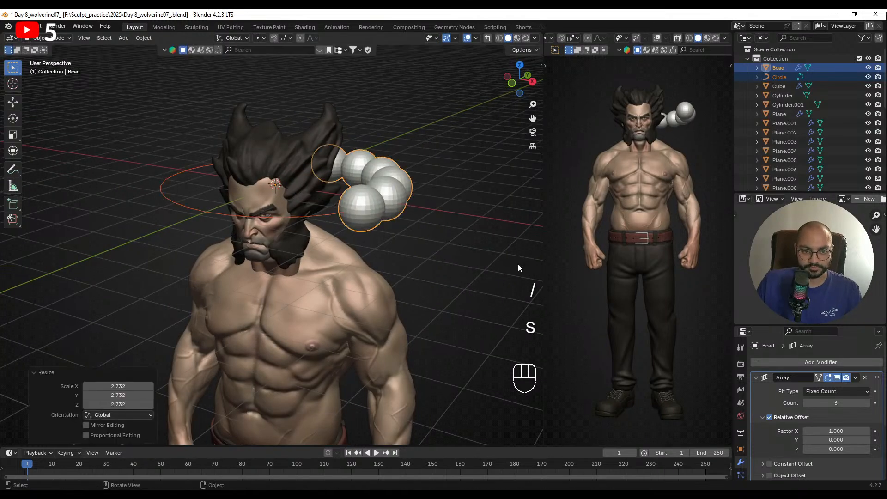
- Move the Bead and Circle together down about 1.25 m to the level of the character's neck
middle_drag(518, 263, 346, 233)
key(g)
click(350, 275)
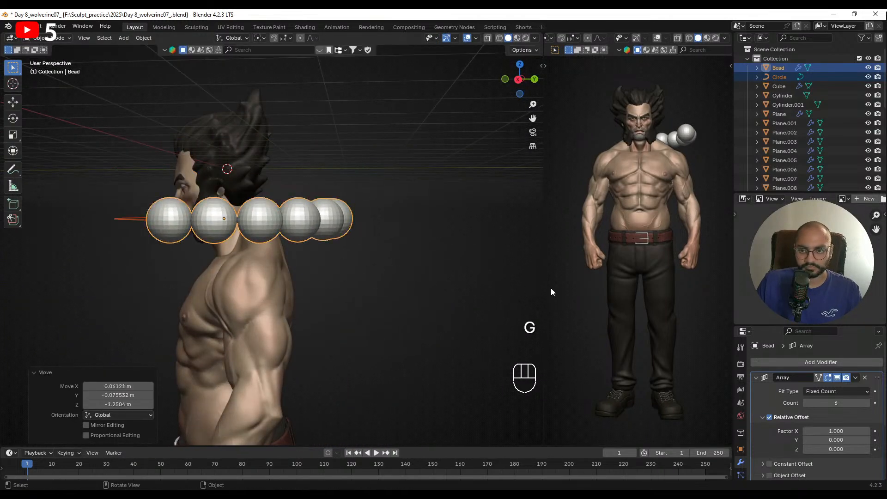
- Scale only the Bead down uniformly by a factor of about 0.053, leaving the Circle's size alone
middle_drag(350, 275, 354, 264)
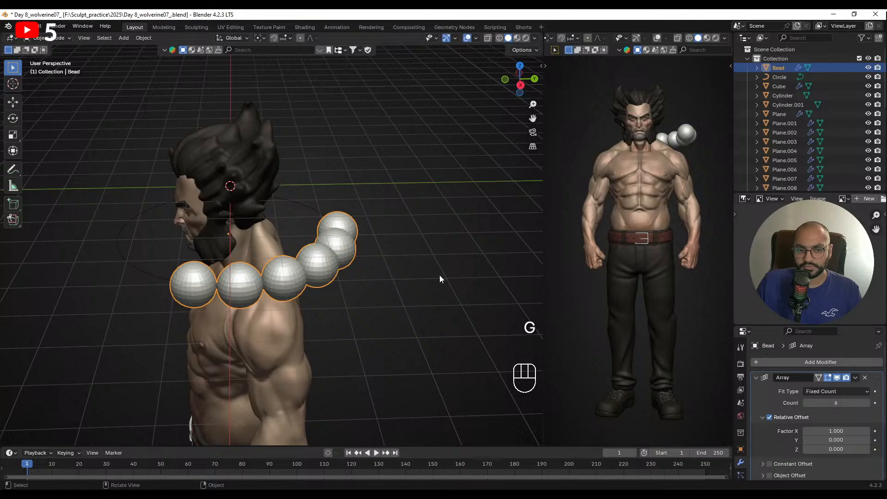
key(s)
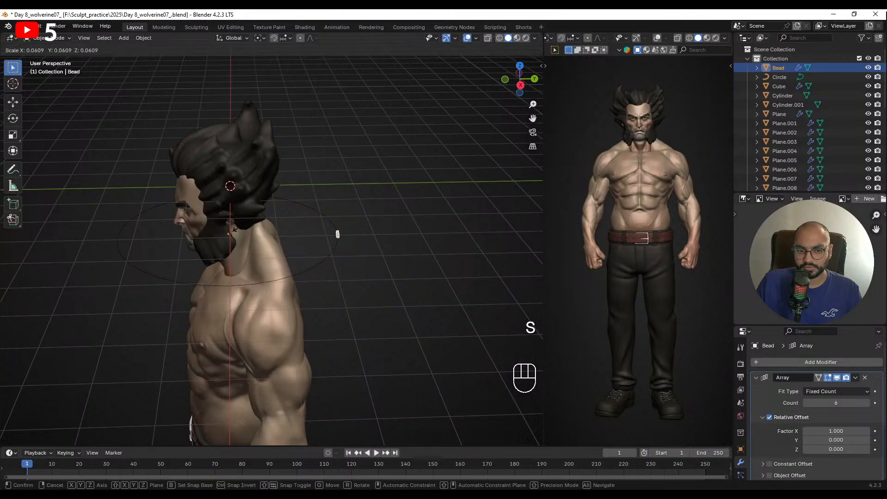
click(237, 229)
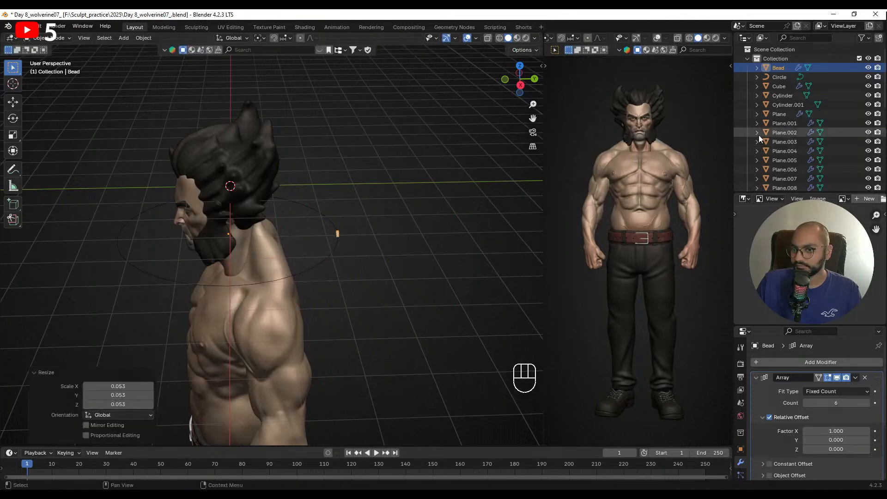
- Switch the Outliner area to the Image Editor to display the necklace reference image
click(745, 38)
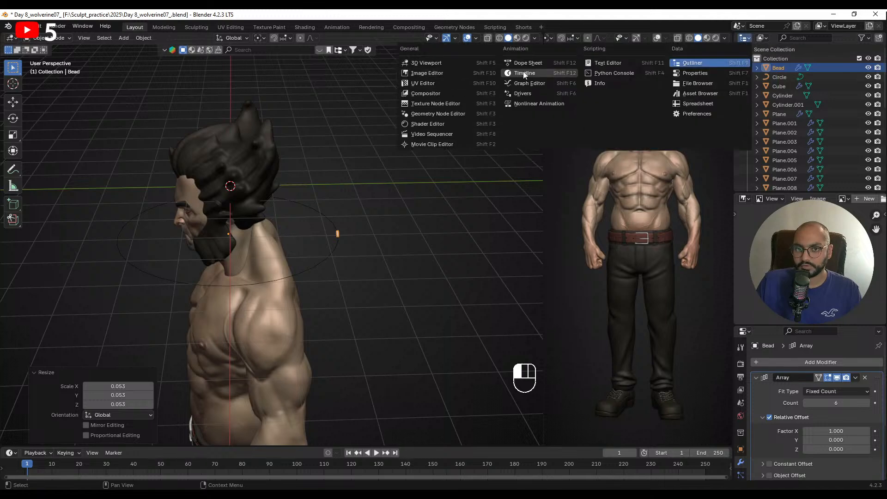
click(445, 70)
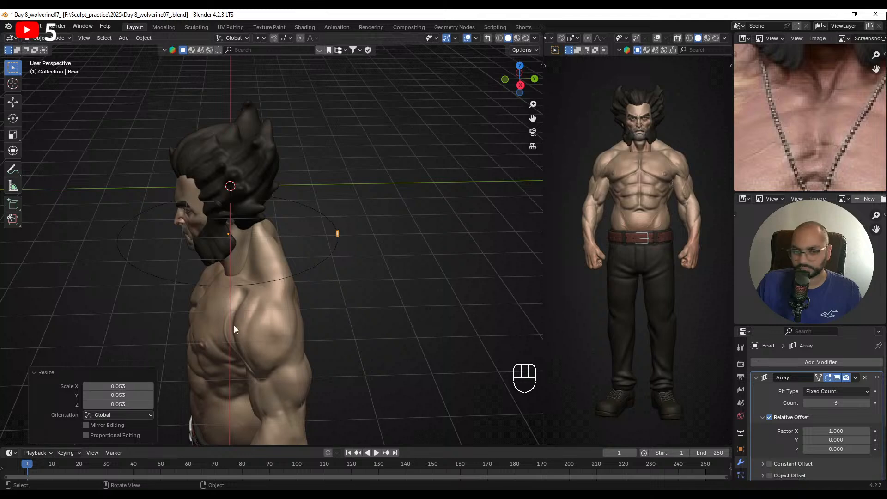
- Thin out the Circle curve in Edit Mode by applying Checker Deselect to all its control points and dissolving the ones still selected
middle_drag(234, 325, 348, 279)
click(383, 240)
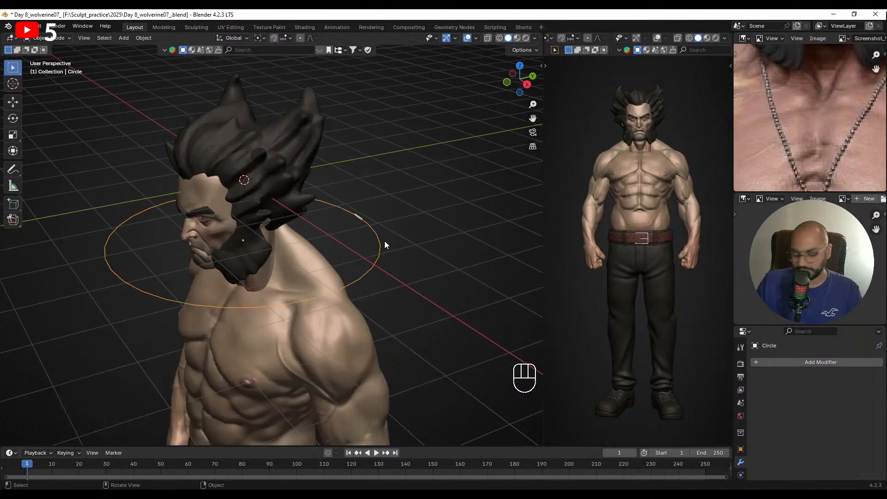
key(KP_3)
key(Tab)
drag(415, 243, 297, 163)
middle_drag(331, 231, 367, 269)
key(a)
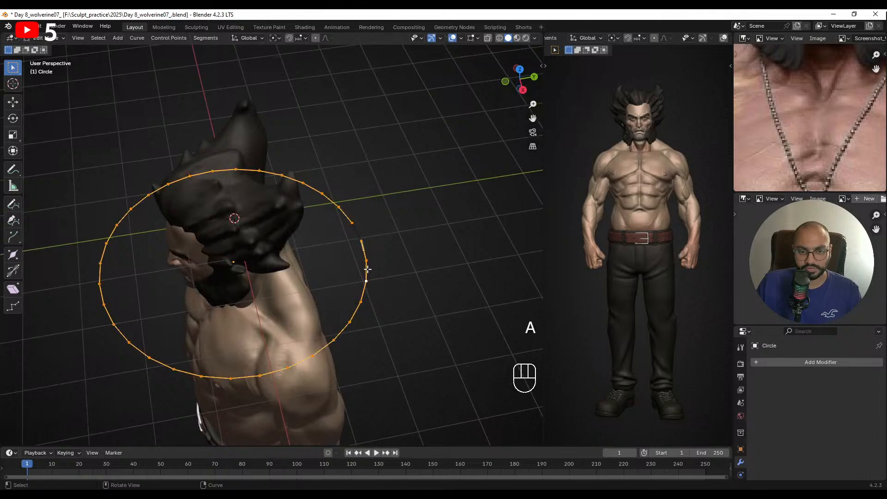
click(98, 39)
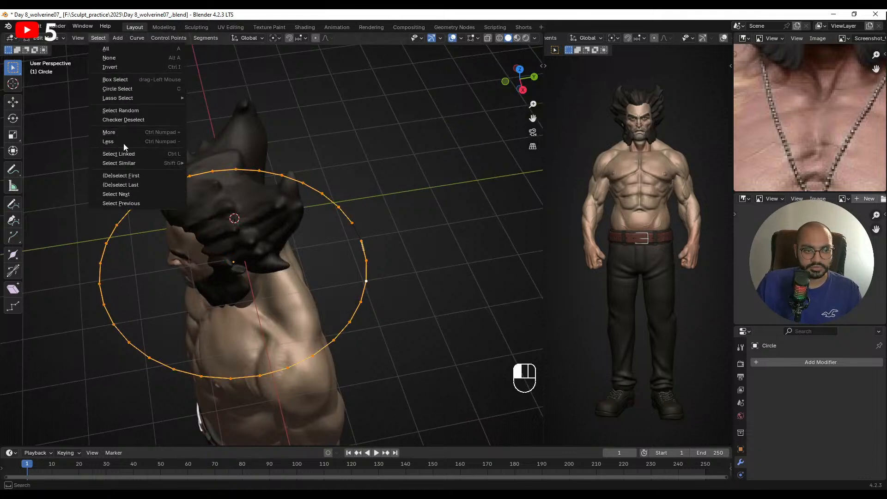
click(139, 120)
key(Delete)
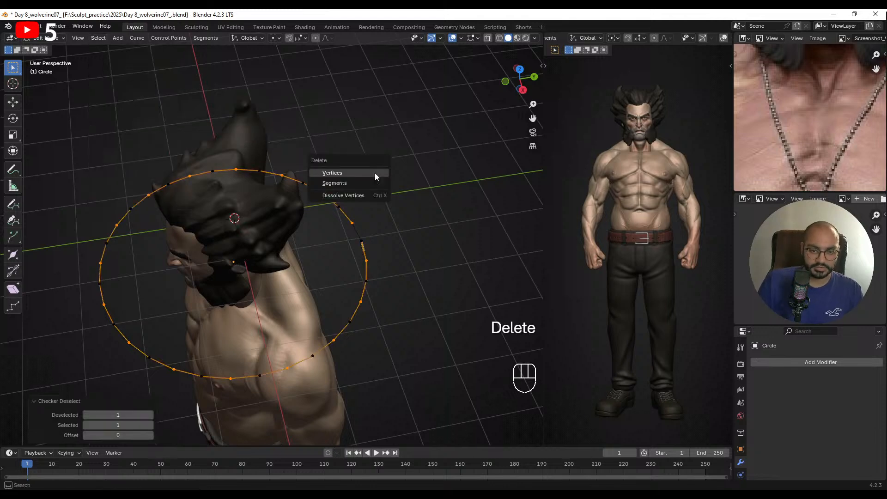
click(361, 196)
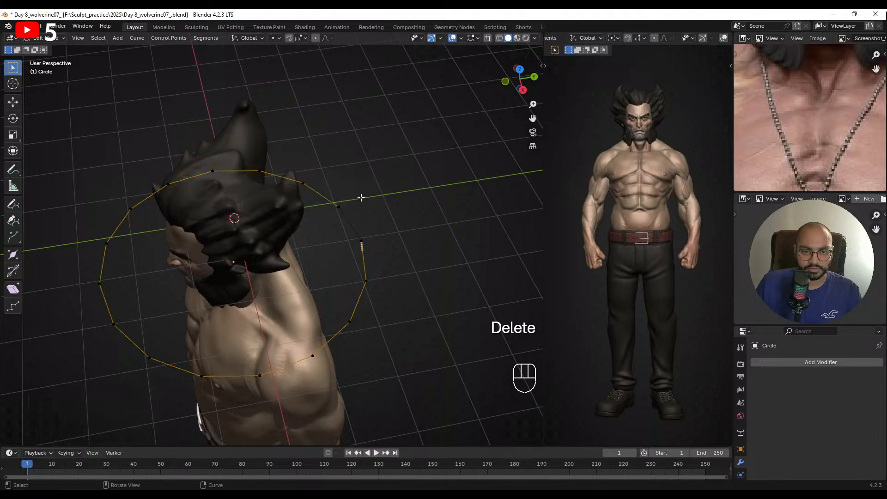
- Try to apply Checker Deselect once more to all of the Circle curve's control points
middle_drag(393, 237, 407, 239)
key(a)
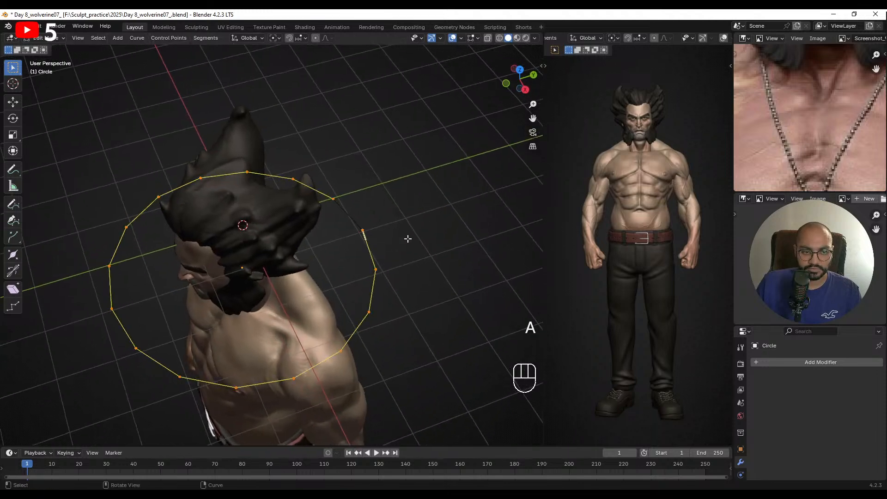
key(shift+r)
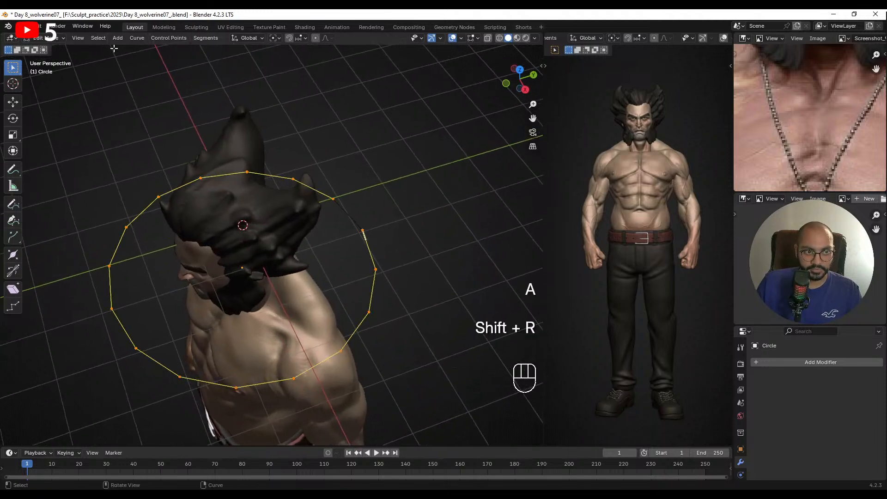
click(98, 37)
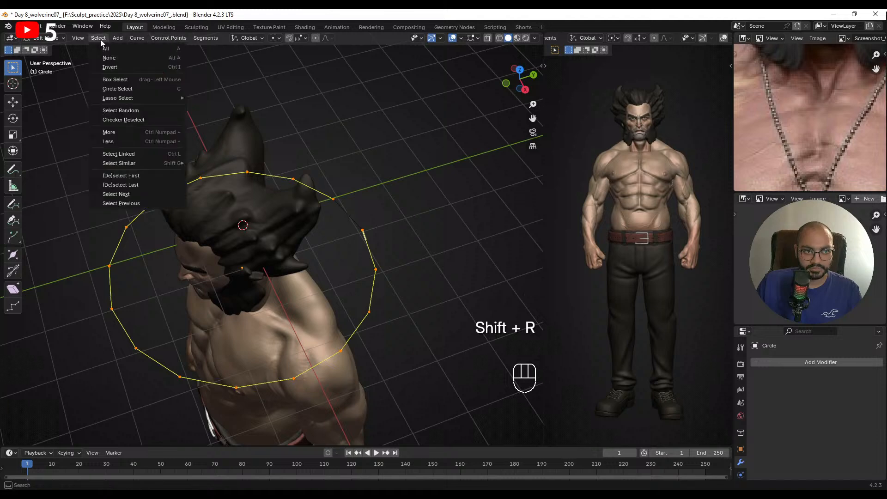
click(152, 120)
mouse_move(399, 218)
middle_down()
mouse_move(354, 220)
mouse_move(374, 237)
middle_up()
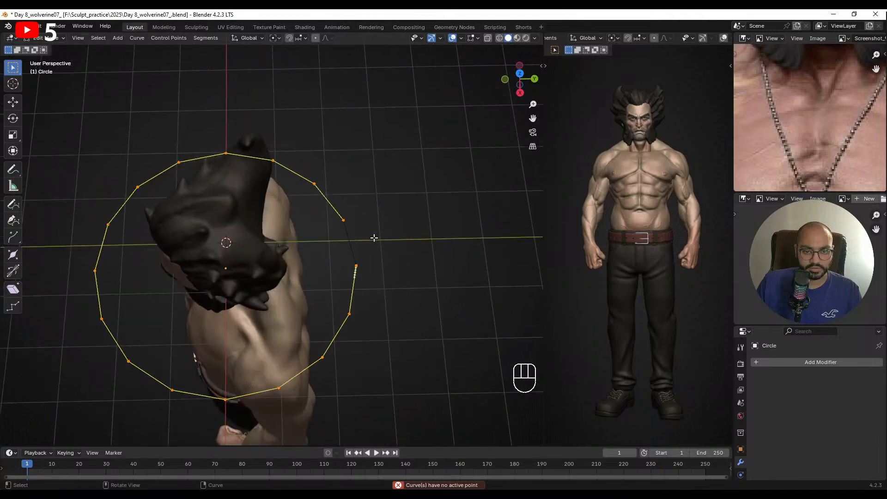
click(99, 38)
click(133, 118)
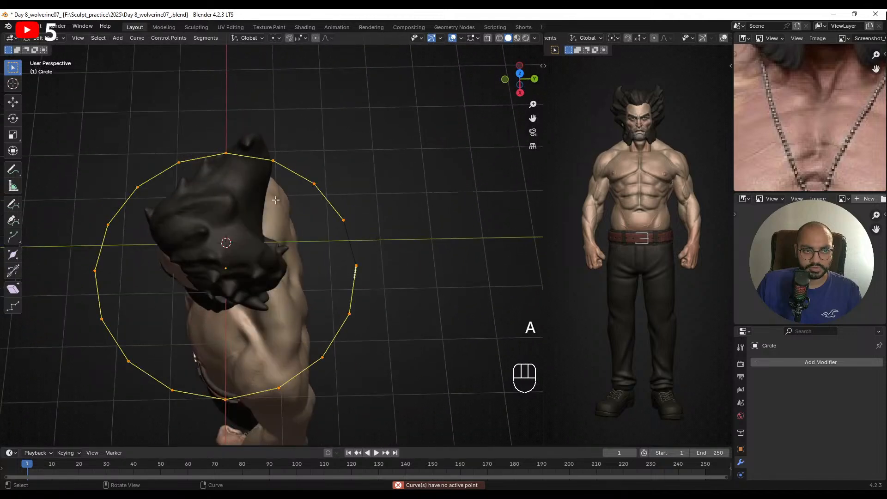
middle_drag(370, 254, 490, 222)
- In right side view, move the Circle's front control points down about 1.55 m and back about 0.3 m with proportional editing
key(Tab)
key(Tab)
key(KP_3)
scroll(386, 219, up, 1)
drag(294, 310, 110, 120)
key(o)
key(g)
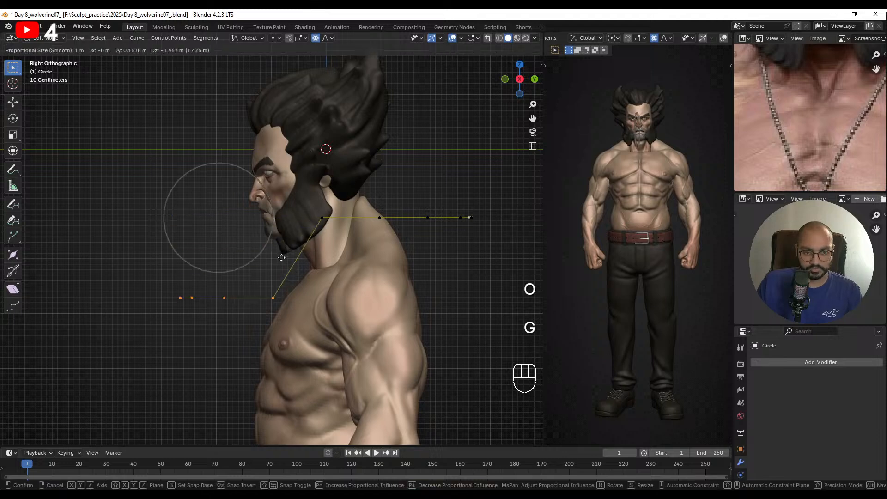
scroll(337, 238, up, 4)
click(338, 239)
key(e)
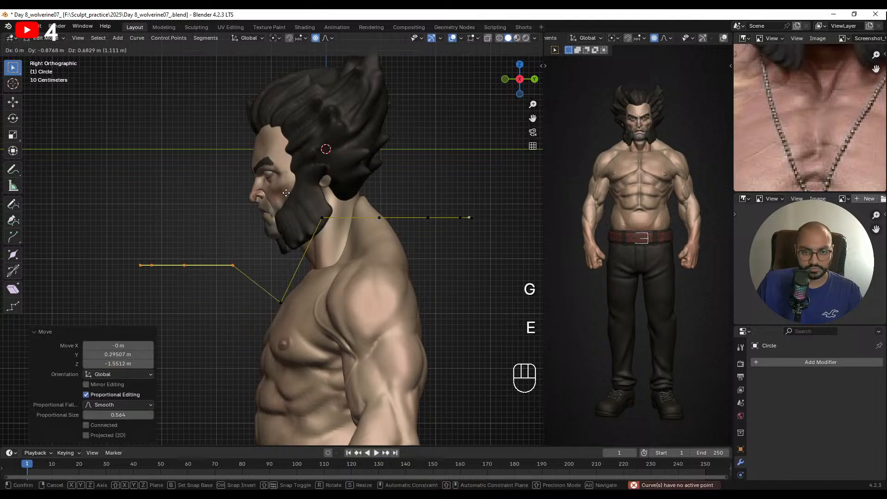
click(338, 238)
key(ctrl+z)
- Rotate and move the Circle's front control points so the curve slopes down along the front of the chest
key(r)
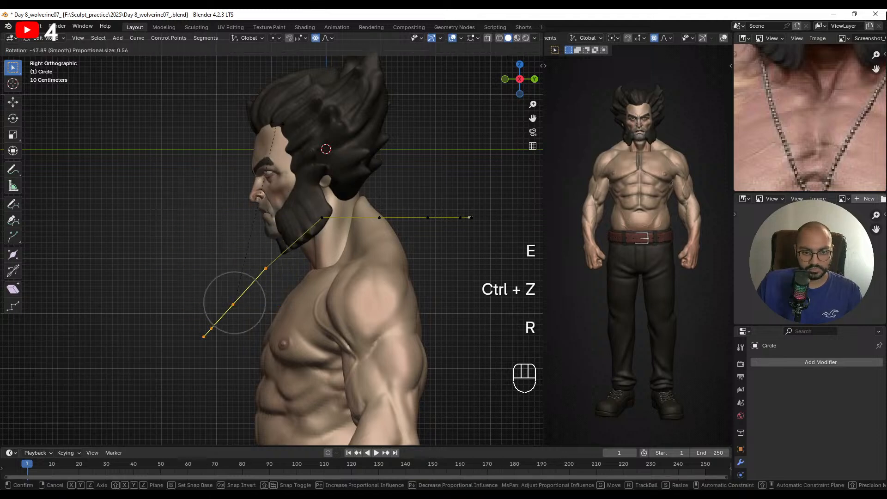
click(279, 126)
key(g)
click(314, 173)
key(r)
click(308, 136)
key(g)
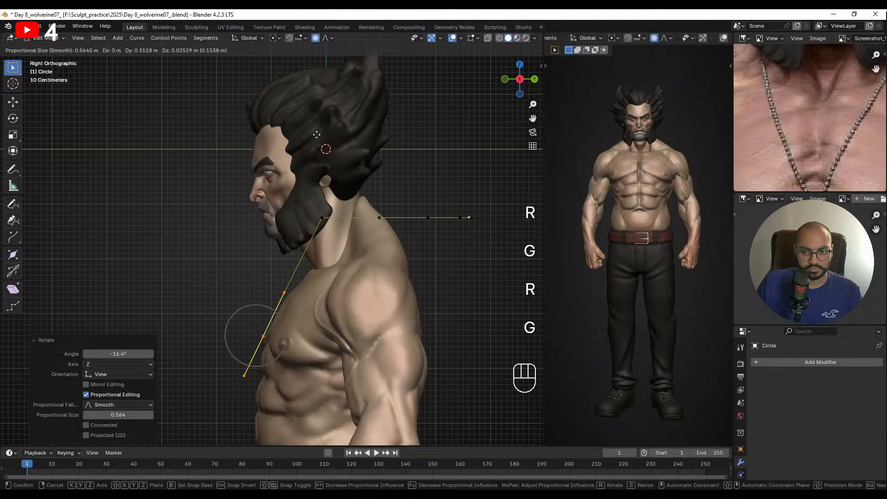
click(324, 110)
- Scale all of the Circle's control points along X by a factor of about 0.428 and inspect its fit around the neck
middle_drag(368, 178, 473, 187)
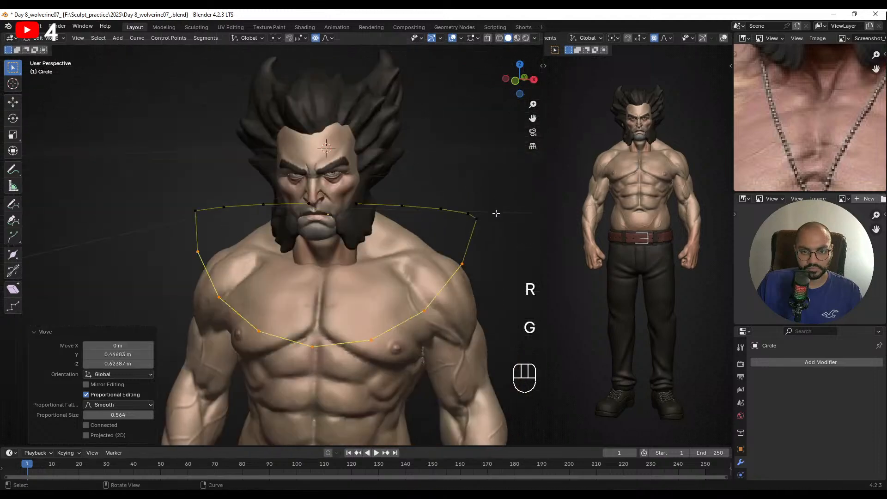
key(a)
key(s)
key(x)
click(433, 198)
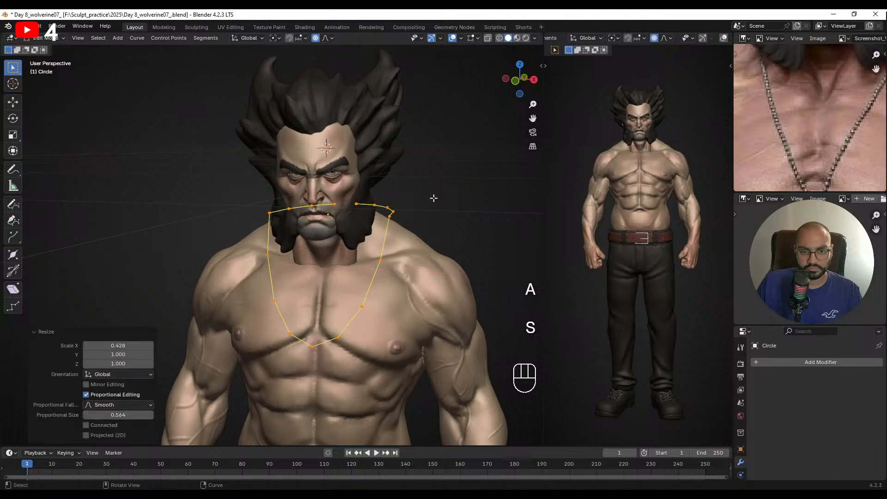
key(Tab)
middle_drag(439, 192, 379, 202)
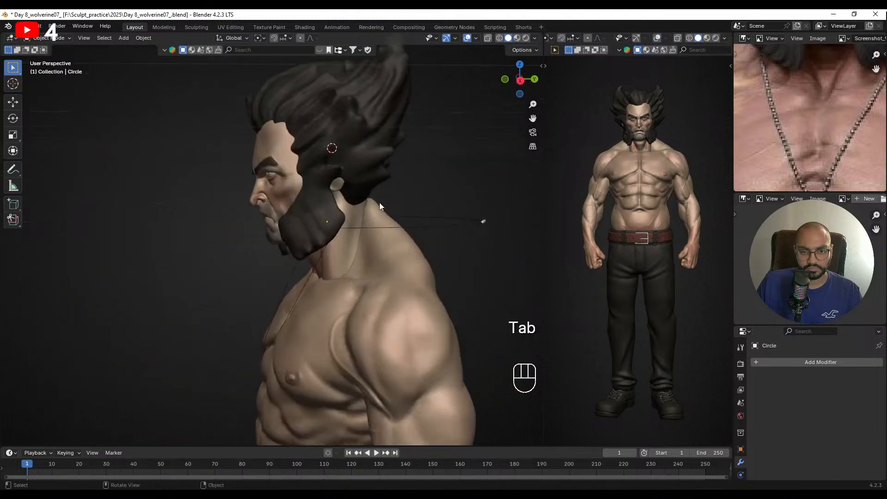
middle_drag(450, 236, 504, 233)
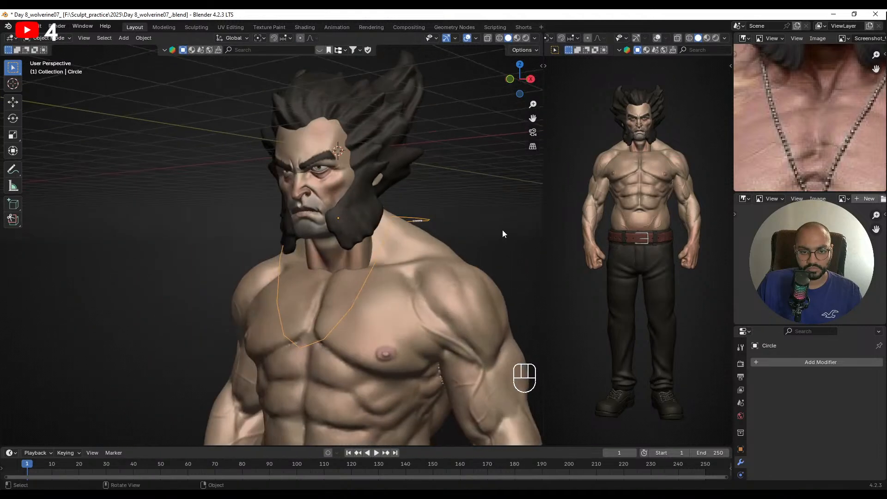
mouse_move(413, 249)
middle_down()
mouse_move(398, 250)
mouse_move(435, 245)
mouse_move(401, 246)
middle_up()
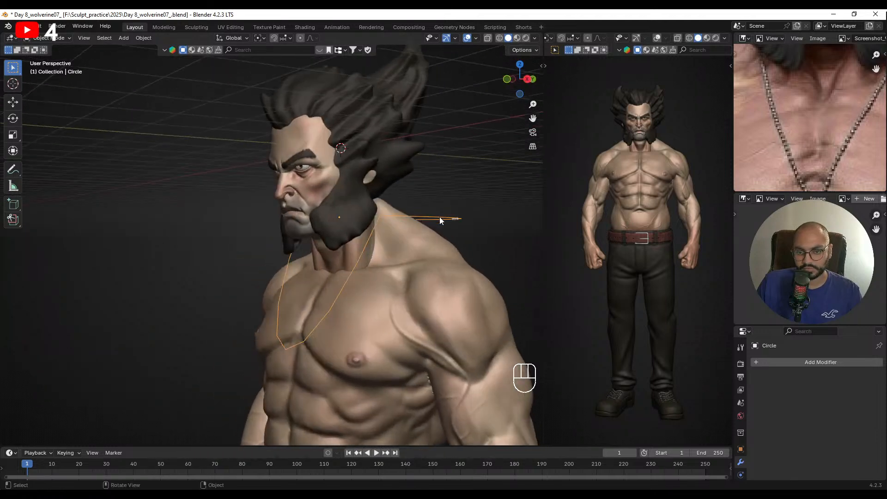
- Delete the reshaped Circle curve and add a Bézier circle in its place
mouse_move(441, 220)
middle_down()
mouse_move(428, 255)
mouse_move(415, 227)
mouse_move(435, 229)
middle_up()
key(x)
click(439, 237)
key(shift+a)
mouse_move(436, 230)
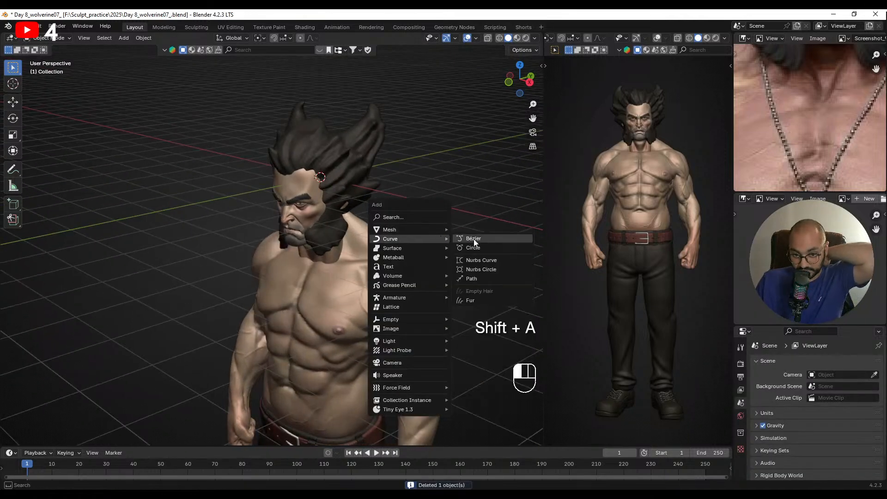
click(473, 248)
middle_drag(439, 238, 491, 251)
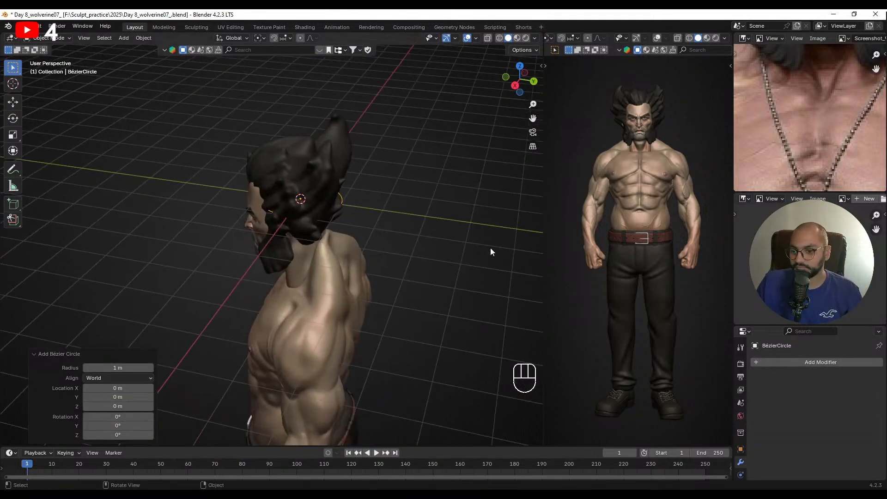
- Switch the reference Image Editor area back to the Outliner and set BézierCircle as the Curve Object of the Bead's Curve modifier
click(745, 37)
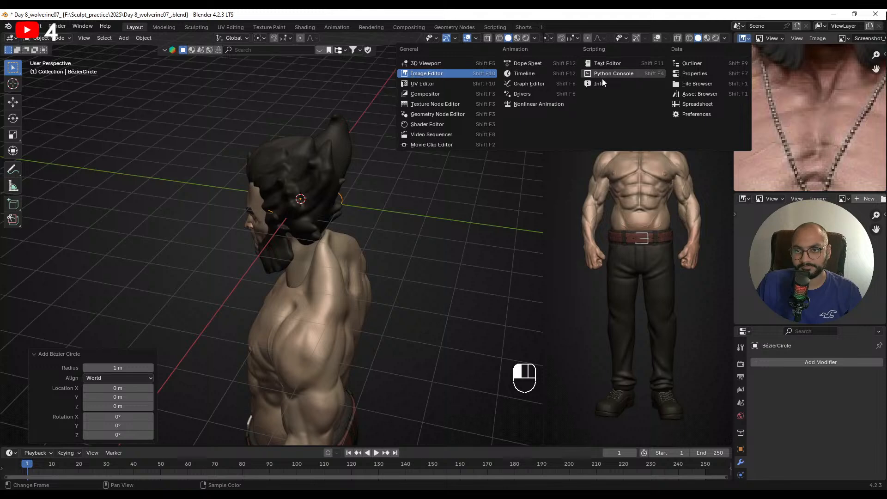
click(674, 63)
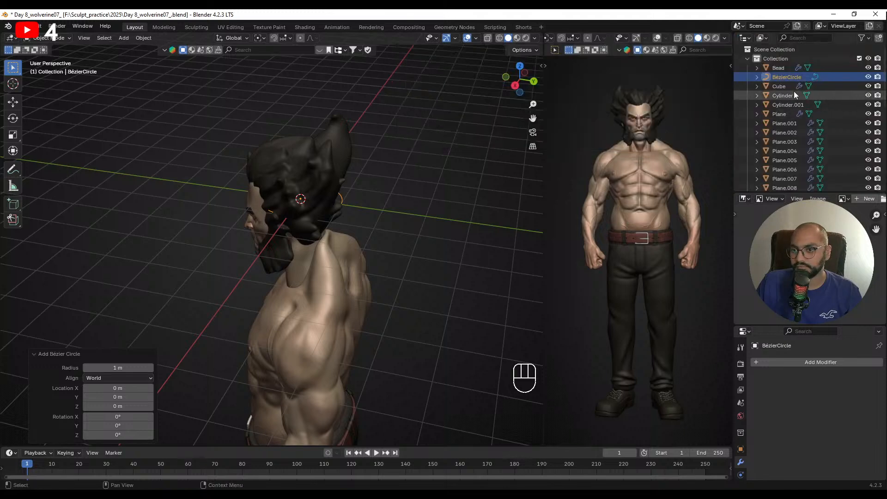
click(782, 68)
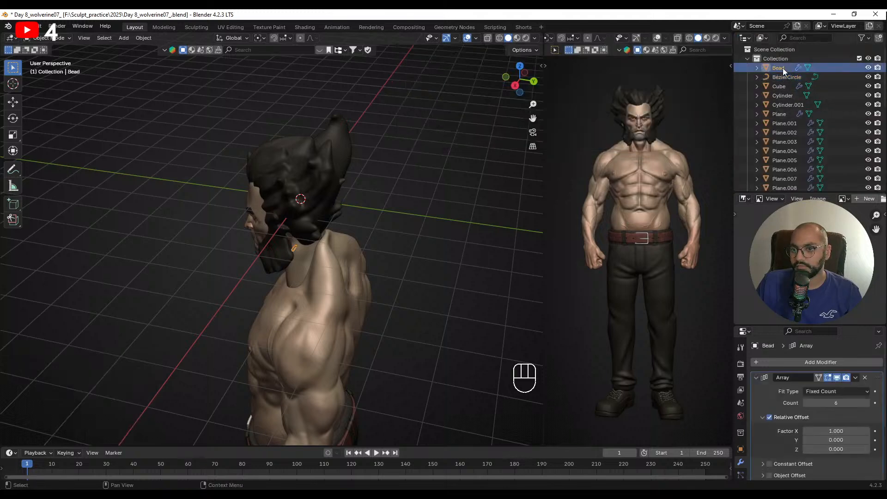
scroll(832, 425, down, 5)
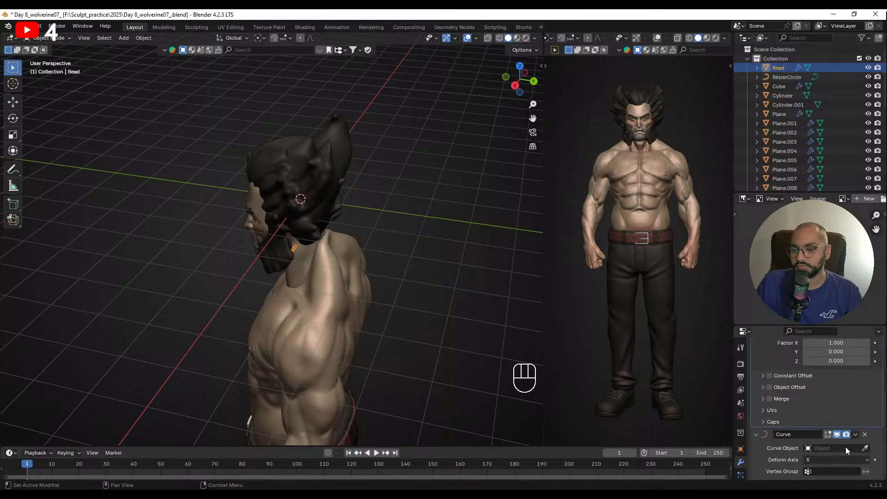
click(785, 74)
middle_drag(358, 192, 327, 197)
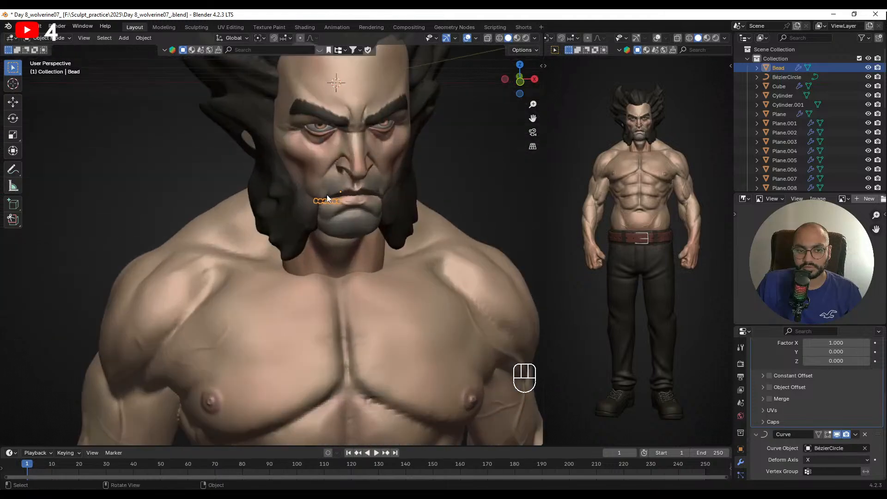
- Edit the BézierCircle in right side view and move its front control point down about 2.43 m, in front of the upper chest
click(791, 77)
key(slash)
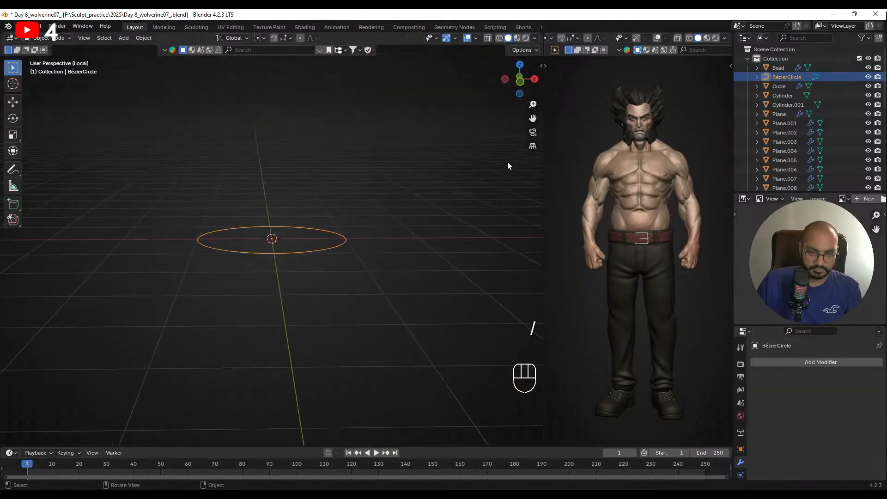
key(slash)
key(Tab)
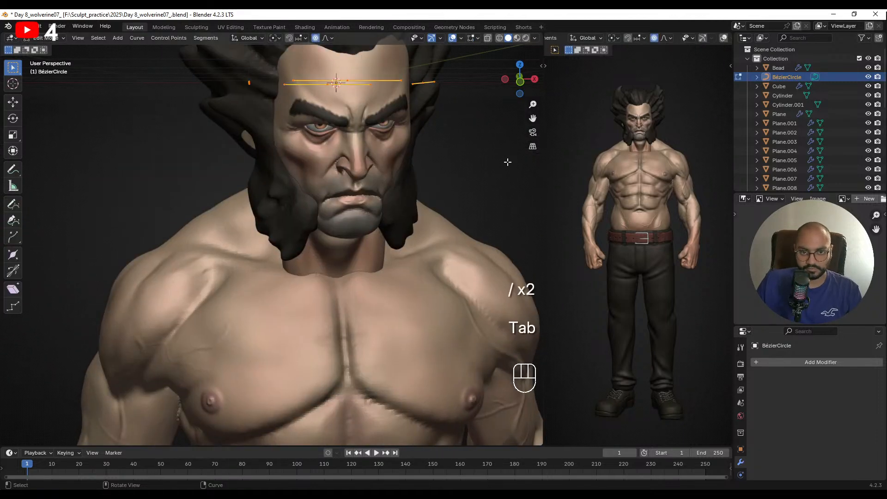
key(a)
key(KP_3)
scroll(457, 162, down, 3)
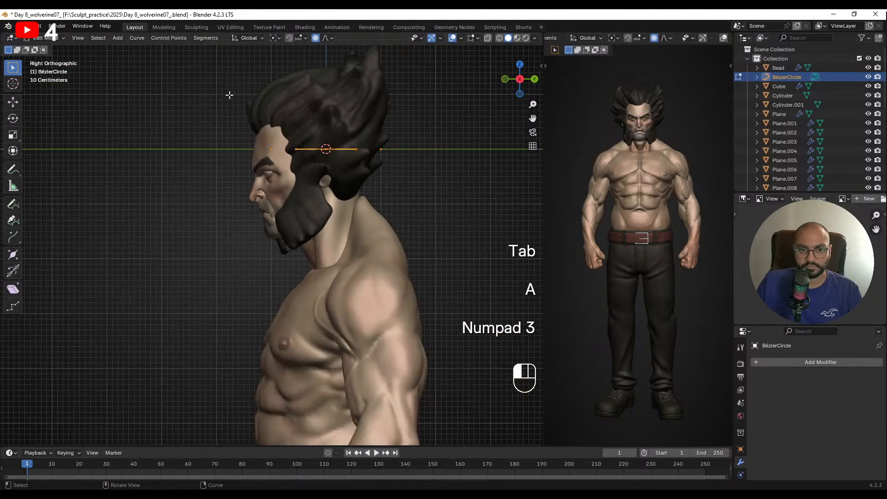
key(g)
click(308, 335)
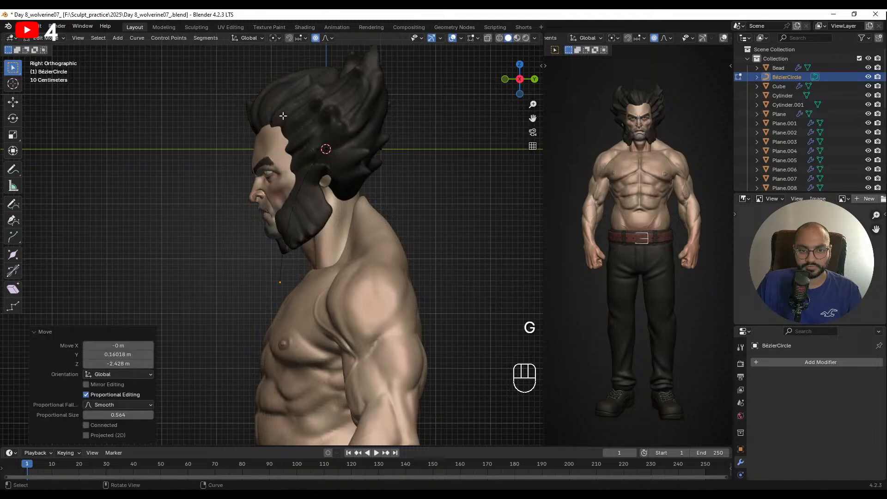
drag(288, 83, 357, 196)
key(g)
right_click(358, 280)
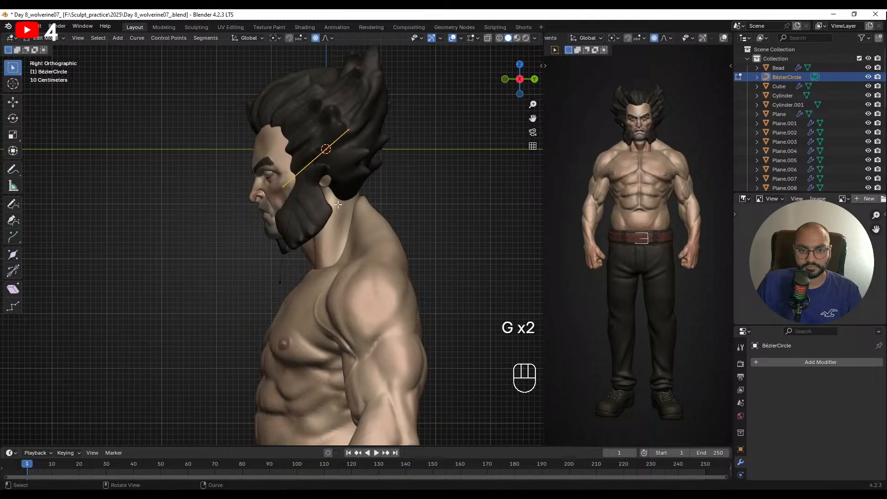
- Show the viewport in wireframe and move the BézierCircle's two side control points down to the sides of the neck
key(shift+z)
drag(277, 92, 350, 210)
key(g)
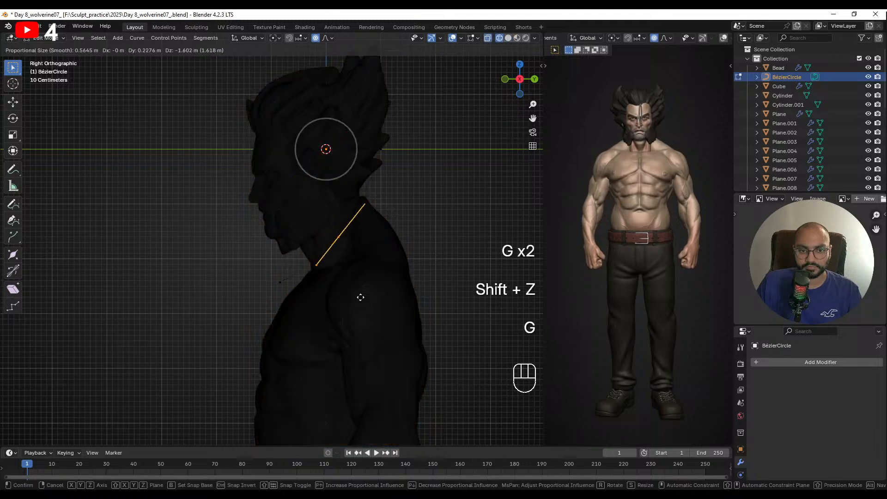
click(353, 292)
- Move the BézierCircle's front control point down onto the chest and its rear control point down about 1.05 m to the nape
drag(307, 261, 273, 342)
key(g)
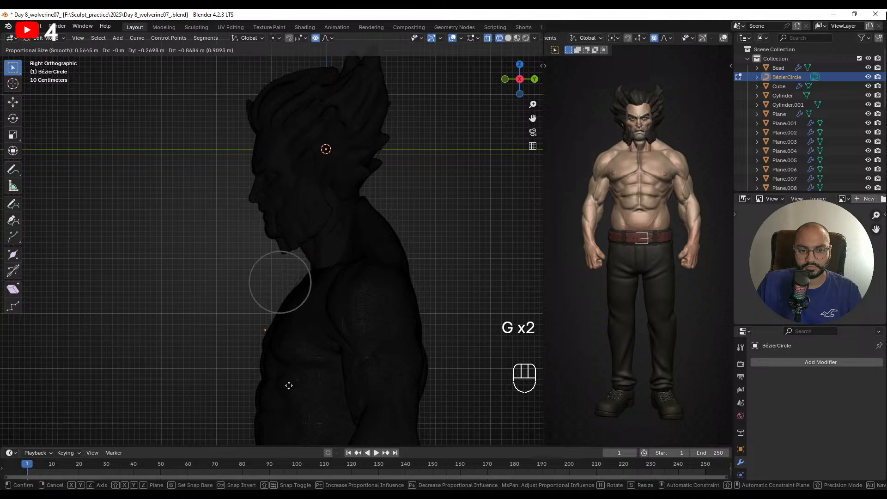
click(284, 378)
drag(332, 98, 402, 194)
key(g)
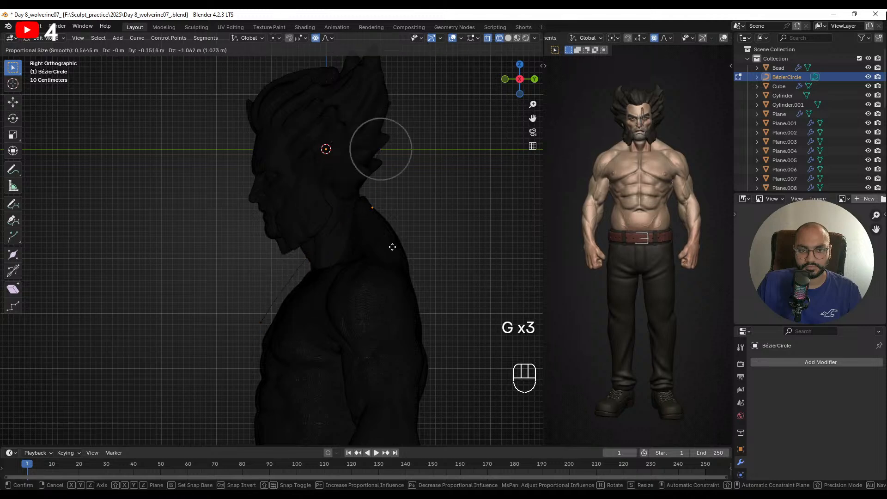
click(398, 248)
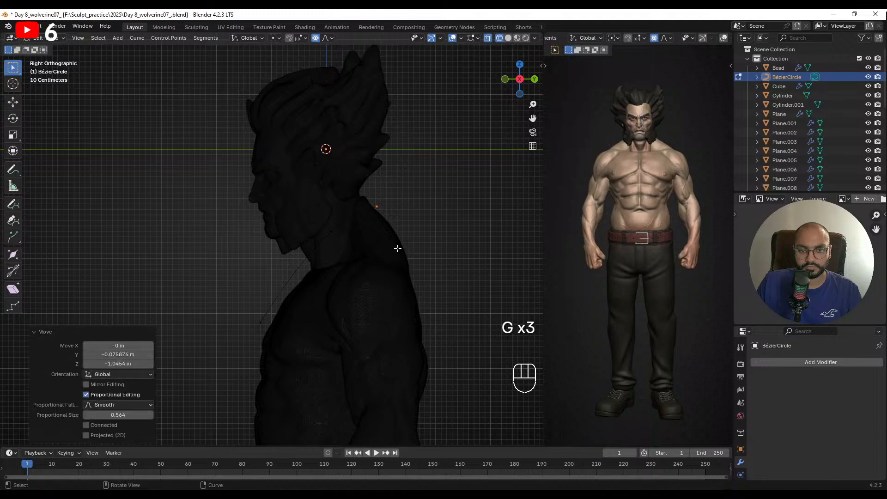
- Move the BézierCircle's two side control points backward and down toward the tops of the shoulders
middle_drag(396, 248, 291, 229)
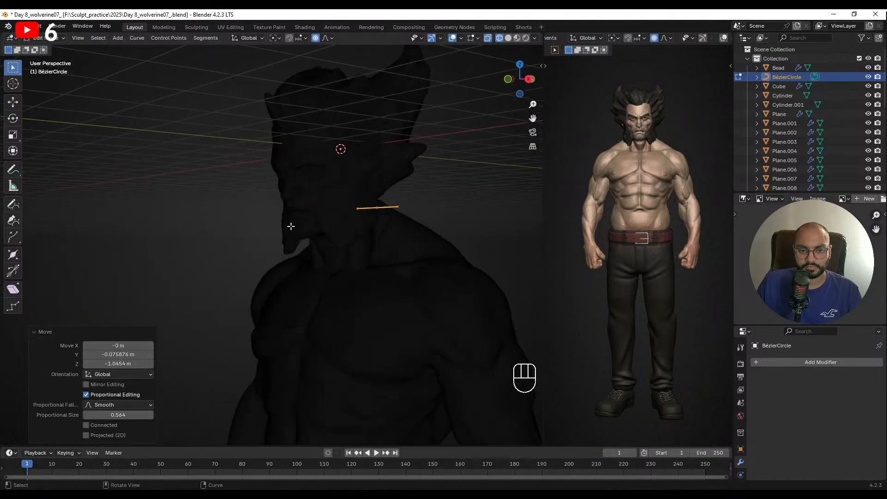
drag(276, 212, 402, 257)
middle_drag(402, 258, 376, 257)
key(g)
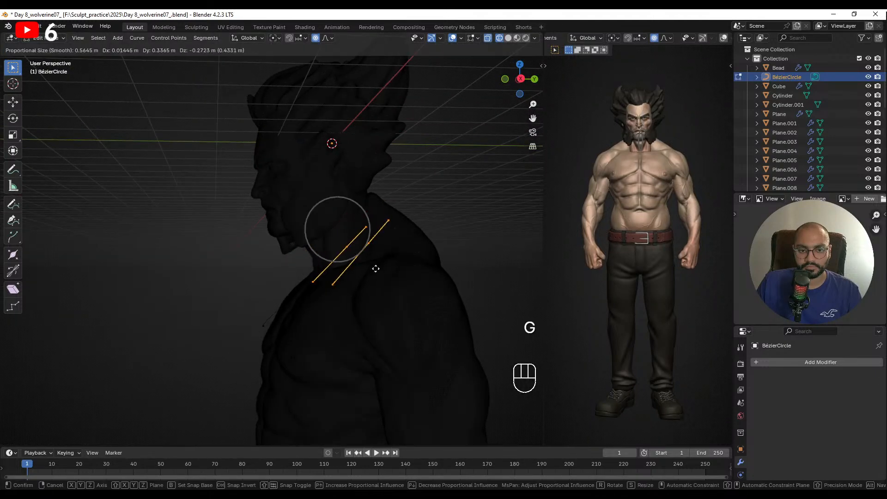
click(371, 271)
- Move the BézierCircle's front control point back and down about 0.11 m each on the chest, and return to Object Mode
click(291, 358)
middle_drag(291, 358, 248, 350)
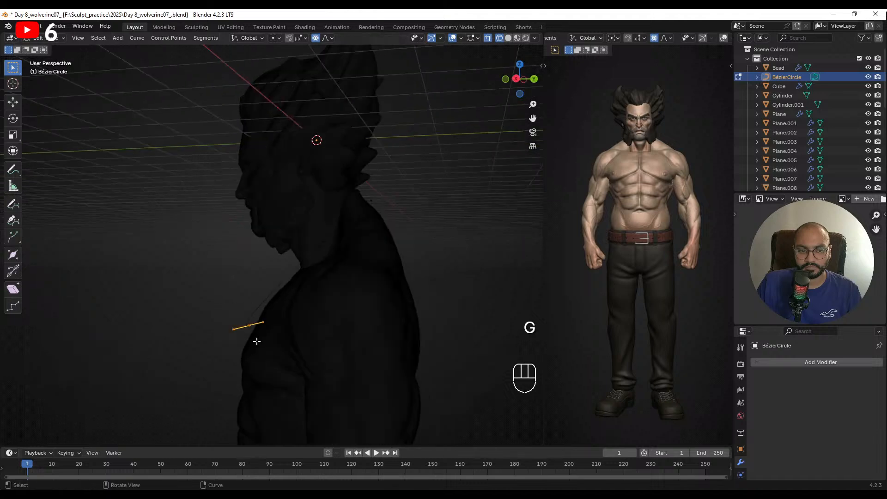
key(g)
click(266, 348)
key(r)
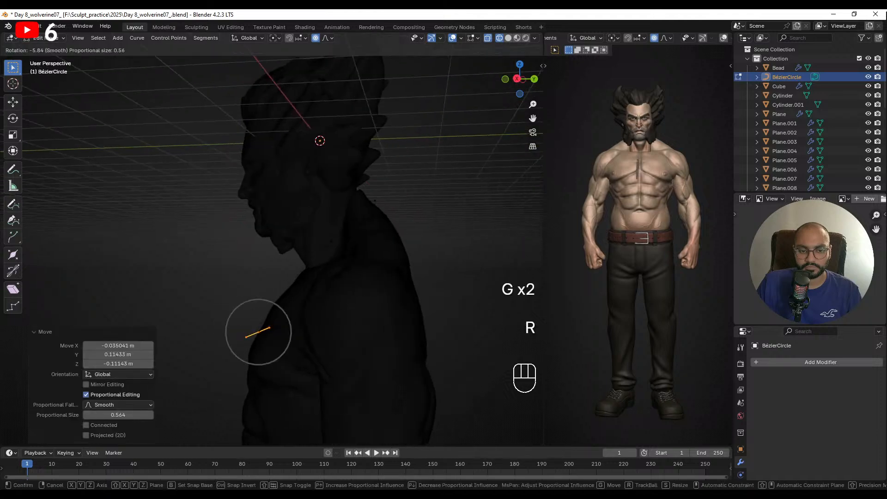
right_click(365, 270)
middle_drag(365, 270, 418, 276)
key(Tab)
click(467, 182)
middle_drag(418, 199, 461, 202)
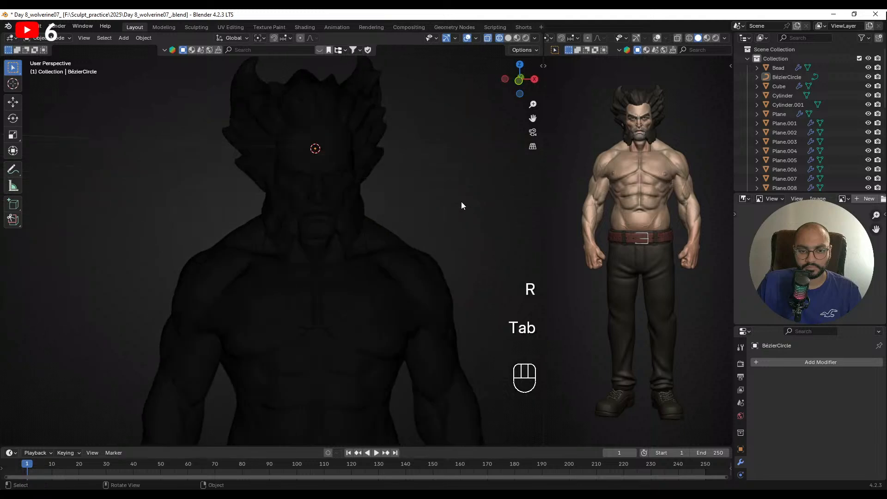
- Return to solid shading and move the BézierCircle's control point on the character's left shoulder down about 0.10 m
key(shift+z)
click(377, 250)
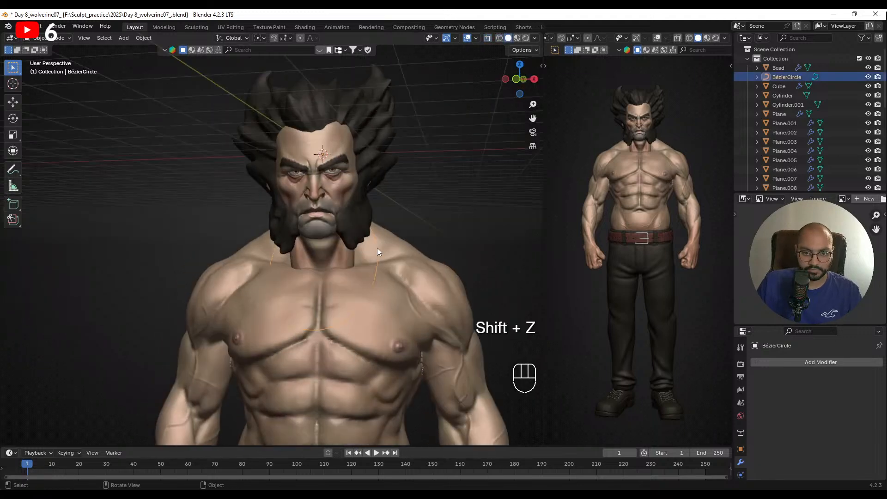
key(Tab)
middle_drag(377, 247, 365, 252)
click(364, 238)
key(g)
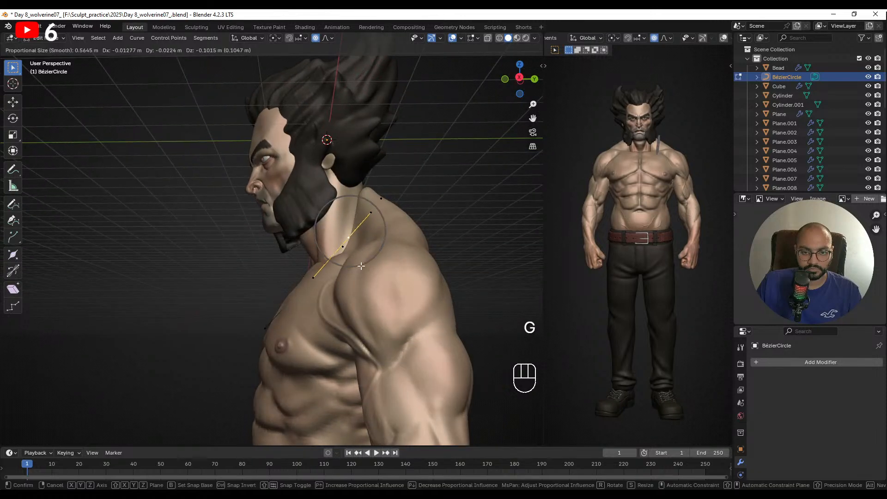
key(g)
click(303, 264)
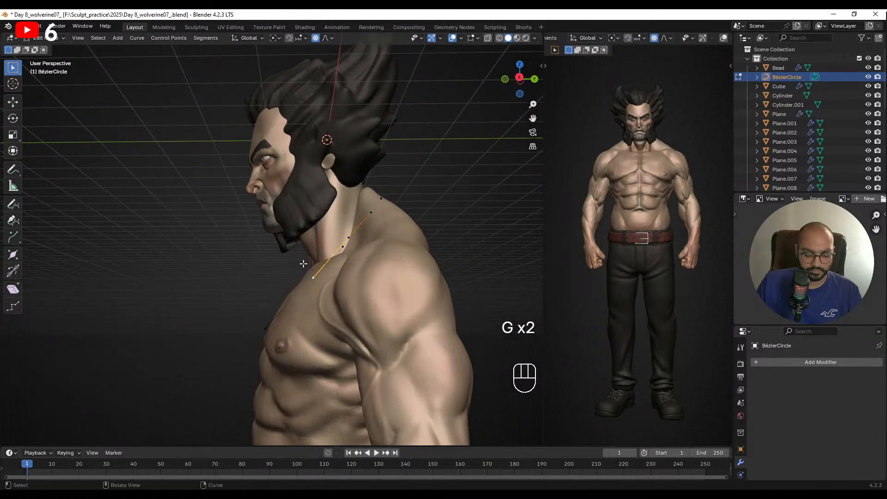
- Rotate the BézierCircle's left-shoulder control point so its handles follow the slope of the shoulder
key(g)
right_click(292, 241)
key(r)
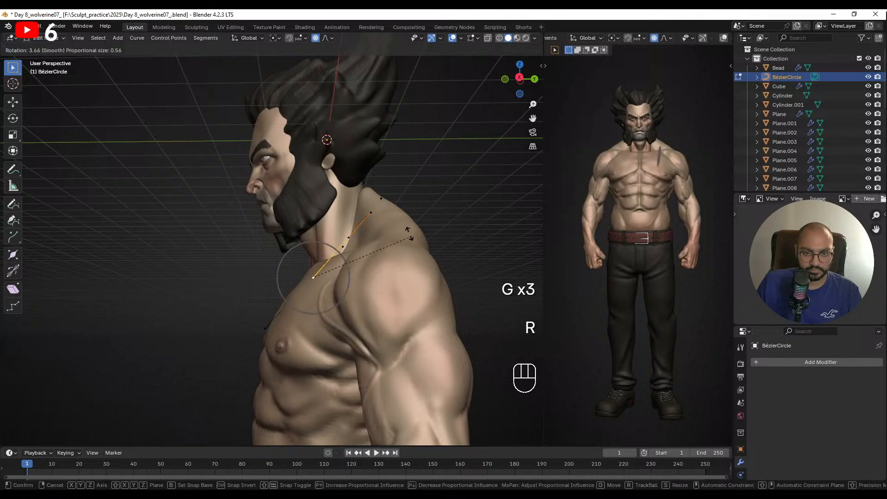
key(t)
middle_drag(415, 198, 425, 222)
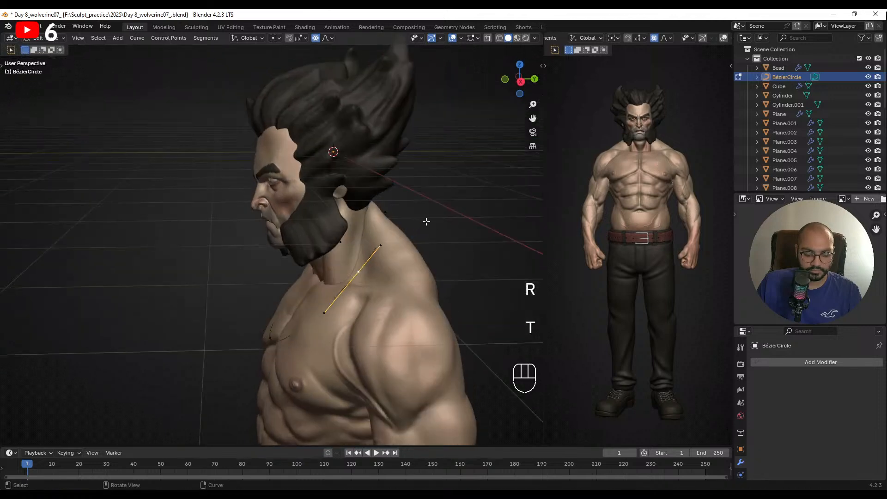
key(r)
click(390, 320)
middle_drag(392, 150, 473, 155)
key(ctrl+t)
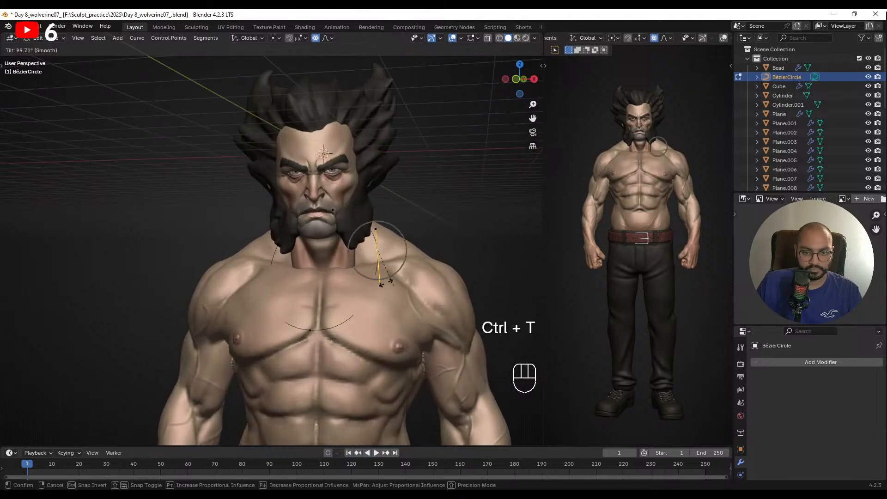
right_click(490, 185)
middle_drag(489, 189, 447, 199)
- Turn off proportional editing and adjust the front handle of the BézierCircle's left-shoulder control point
drag(383, 278, 386, 293)
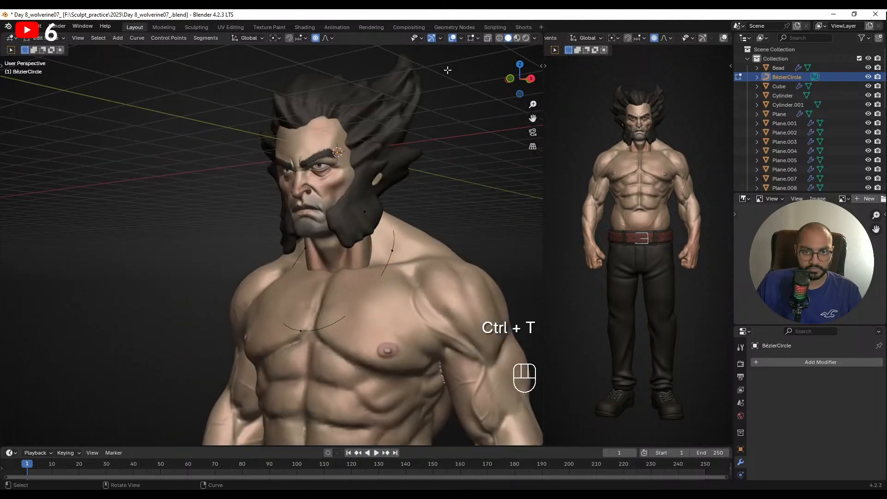
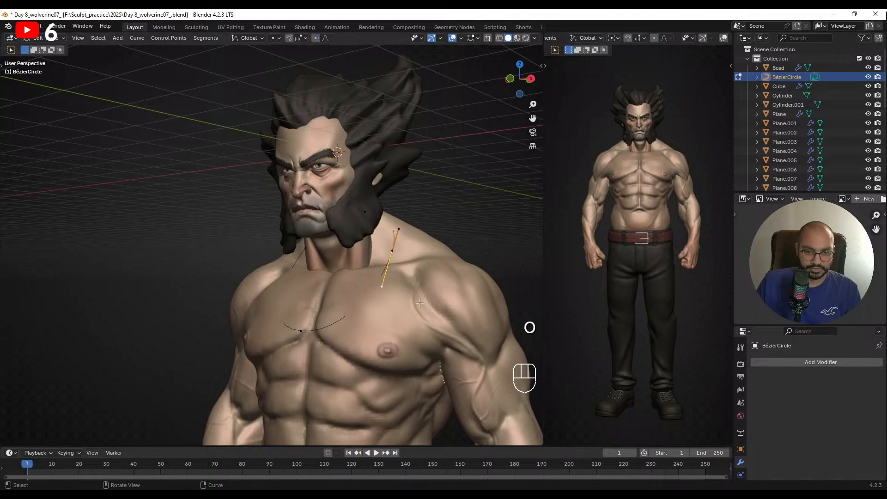
key(g)
right_click(390, 270)
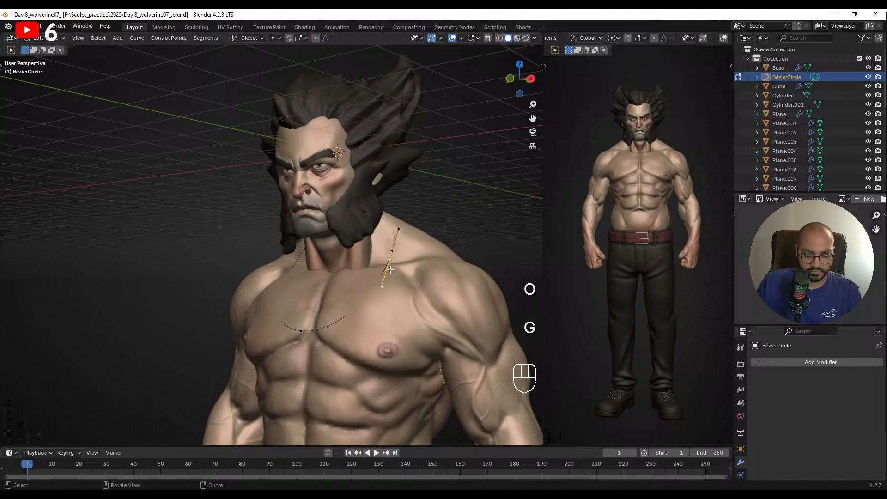
key(g)
click(386, 280)
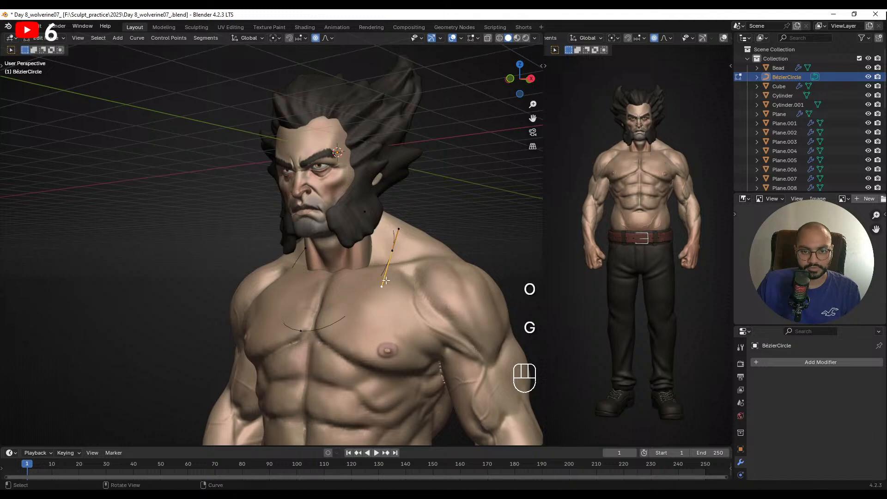
key(g)
right_click(386, 281)
key(o)
middle_drag(386, 281, 377, 228)
key(g)
click(402, 287)
- Try moving the rear handle of the left-shoulder control point up about 0.41 m, and undo the move
key(g)
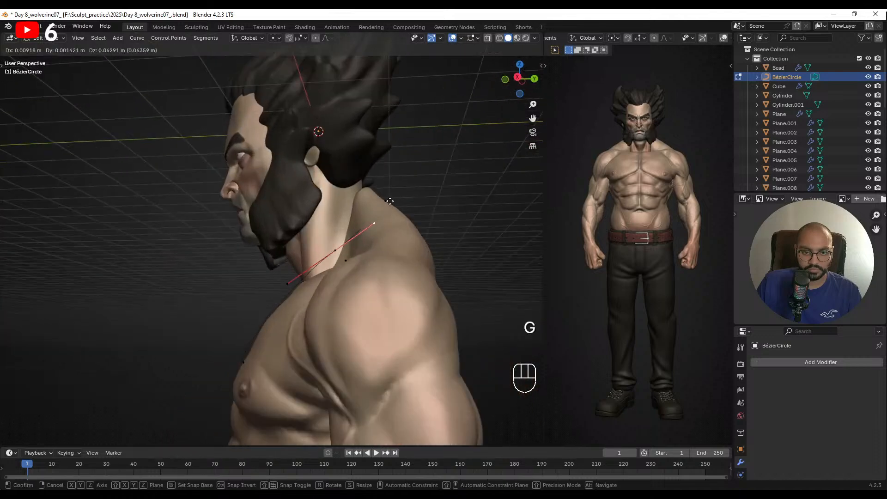
click(393, 176)
middle_drag(393, 176, 427, 308)
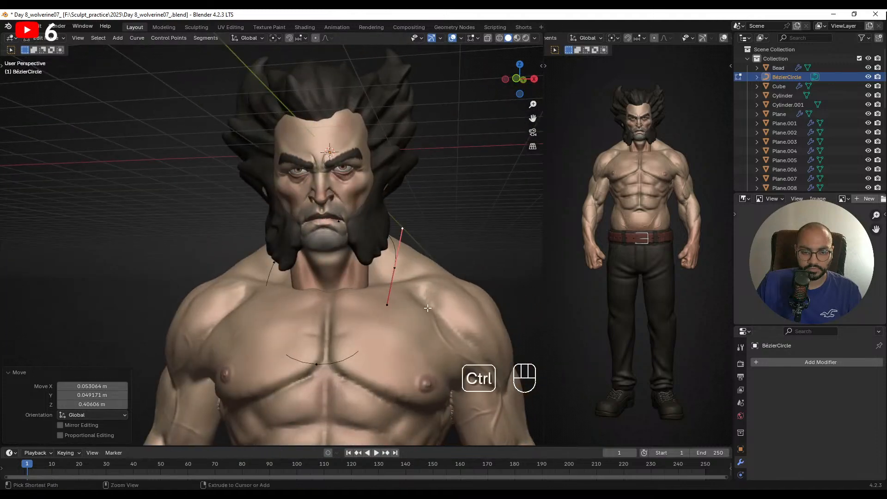
key(ctrl+z)
- Return to Object Mode, select the Bead object and set its Array count to 100
middle_drag(459, 251, 318, 259)
key(Tab)
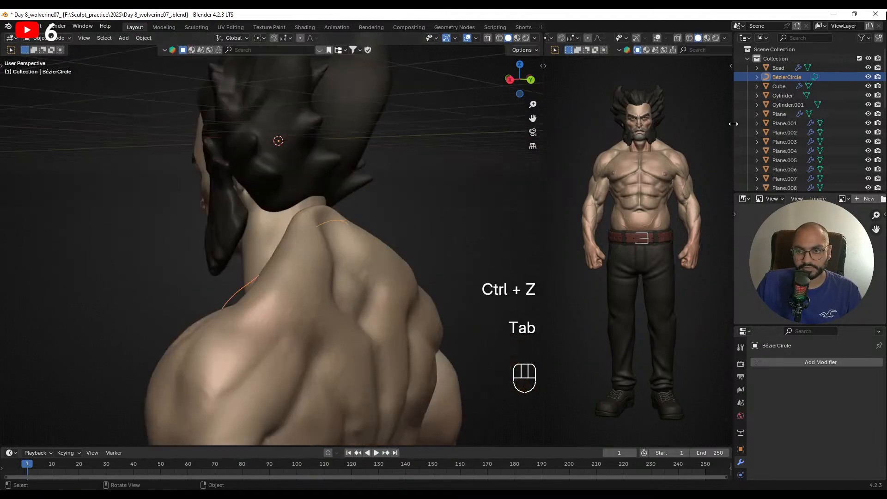
double_click(779, 68)
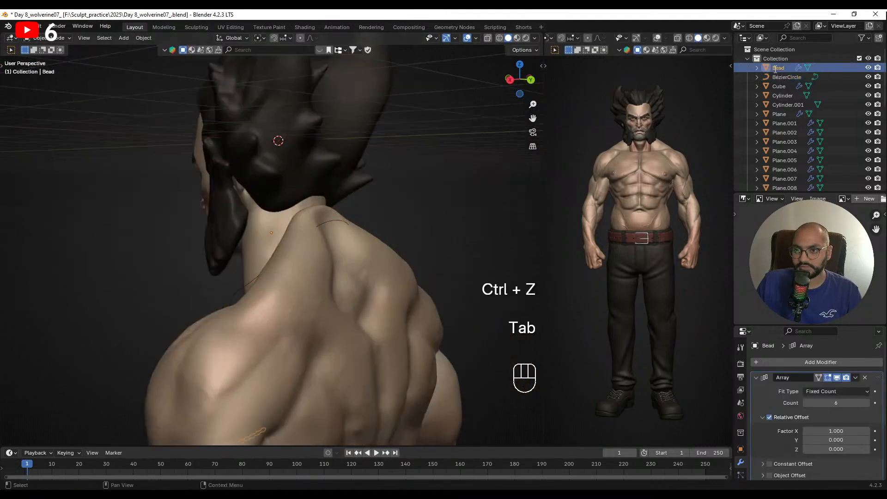
click(861, 399)
click(850, 402)
text(1)
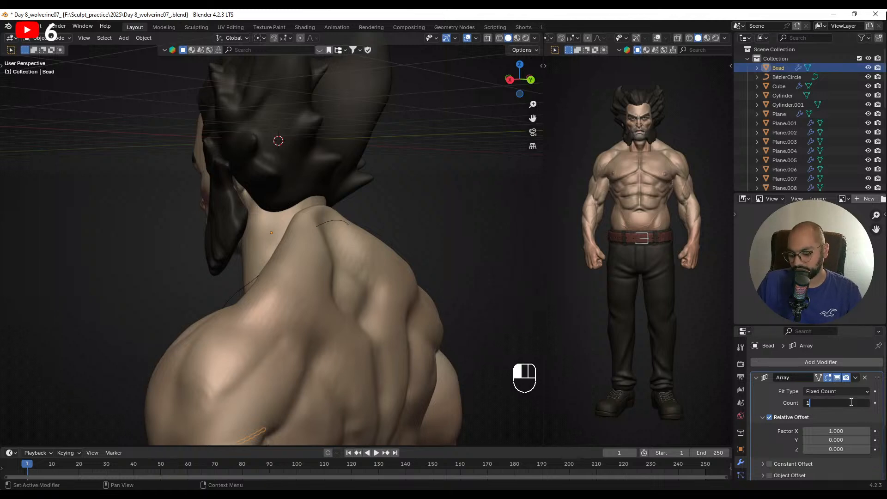
text(00)
key(Return)
- Inspect the bead chain around the neck and shoulder, and try to apply the Bead's object transforms
middle_drag(305, 259, 373, 254)
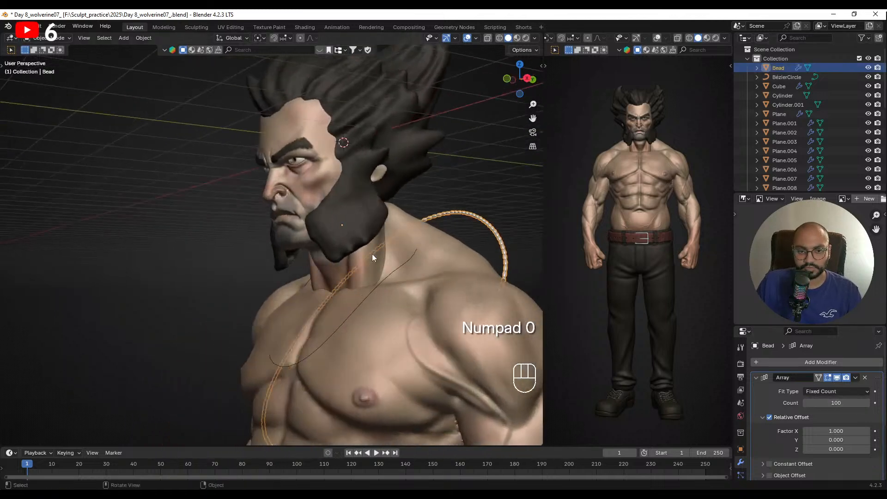
alt+shift+middle_drag(435, 288, 378, 237)
middle_drag(443, 240, 386, 244)
scroll(447, 242, up, 4)
alt+shift+middle_drag(485, 240, 691, 214)
key(ctrl+a)
click(386, 228)
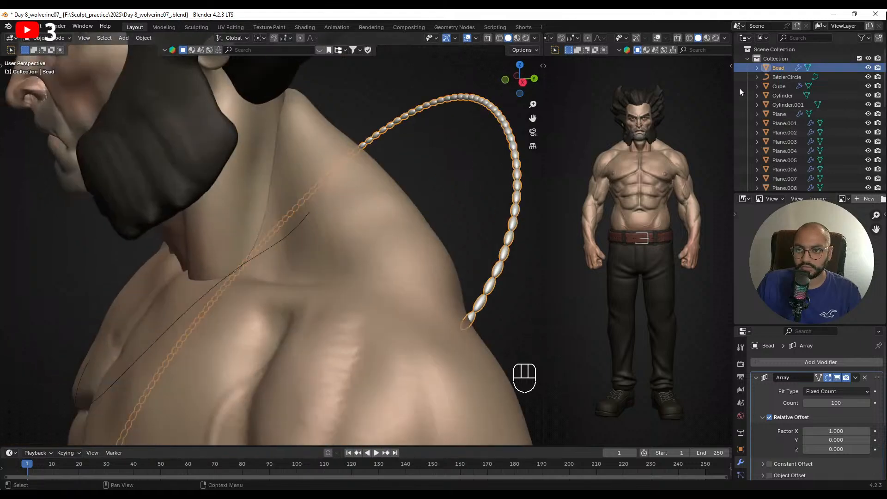
- Isolate the Bead, examine its source mesh in Edit Mode, and return to Object Mode with the full scene shown
key(KP_Divide)
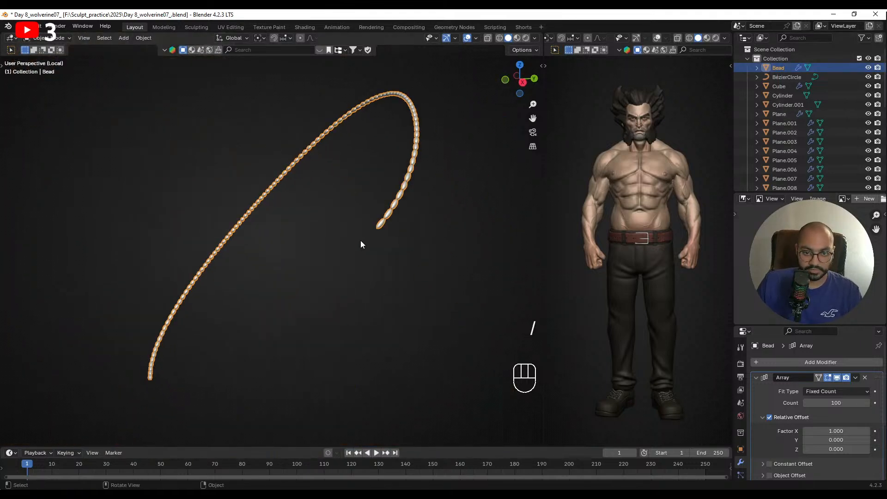
key(Tab)
middle_drag(360, 241, 422, 239)
key(KP_Decimal)
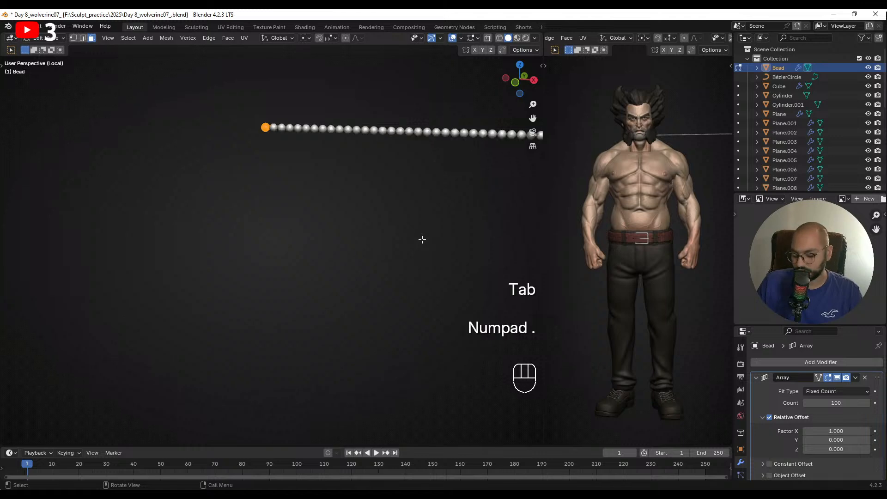
key(Tab)
scroll(423, 239, down, 6)
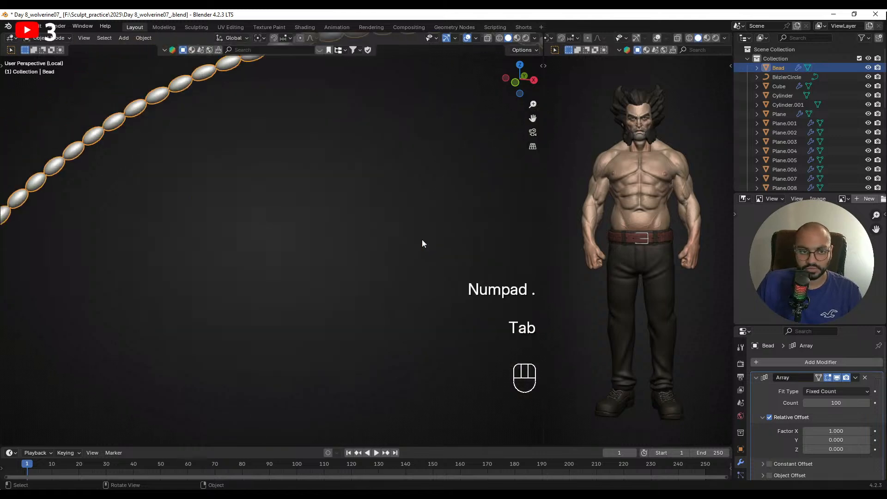
key(KP_Divide)
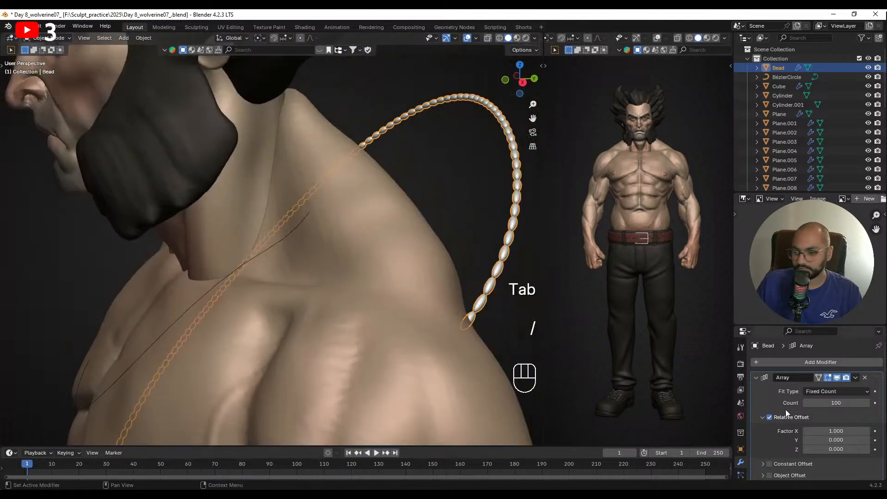
- Try raising the Bead's Array count to about 306, and undo the change
scroll(795, 412, down, 5)
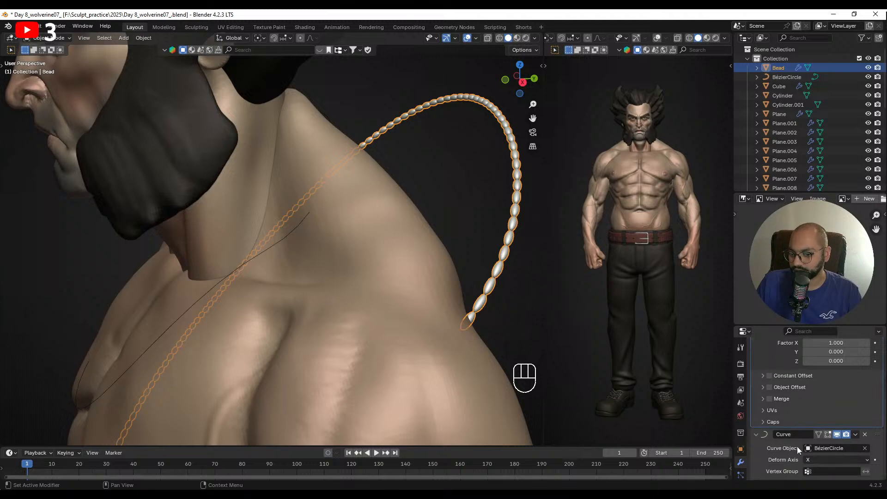
scroll(797, 446, up, 3)
scroll(797, 447, down, 3)
scroll(841, 406, up, 4)
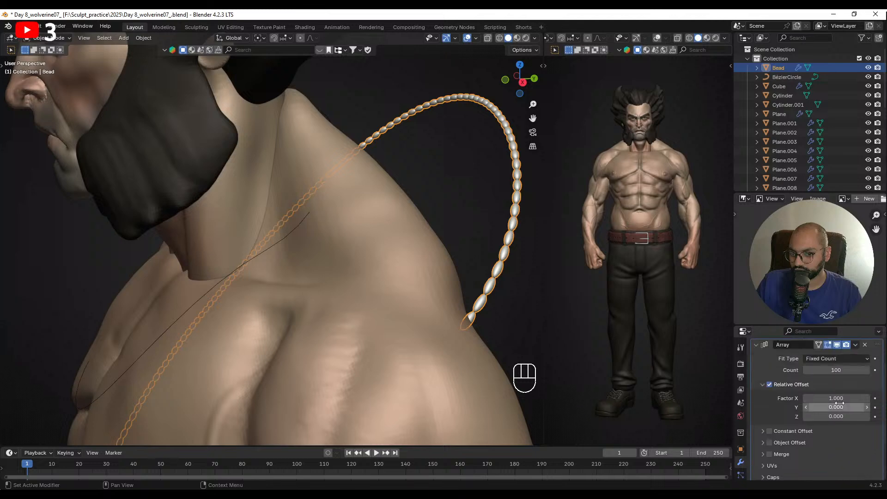
drag(836, 389, 873, 389)
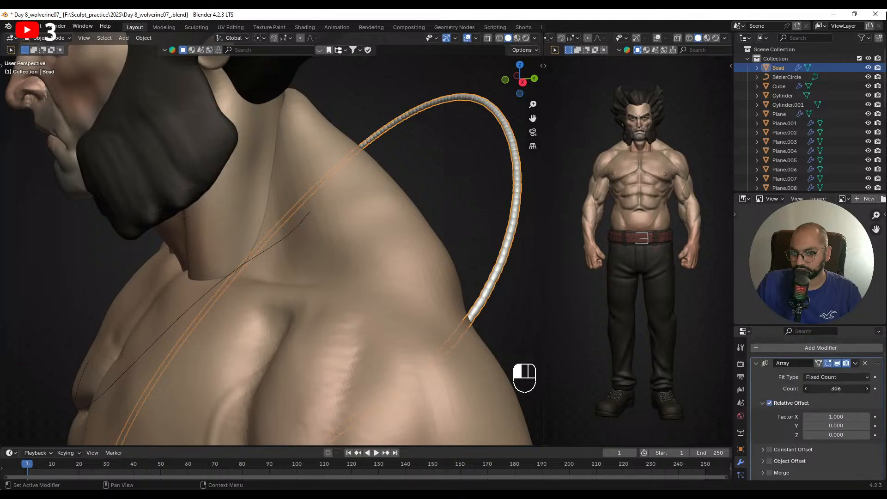
key(ctrl+z)
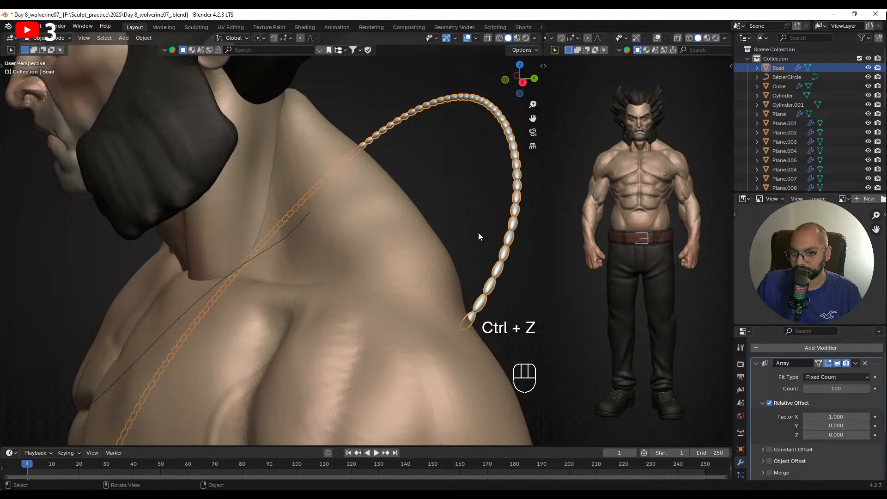
middle_drag(478, 232, 450, 240)
key(s)
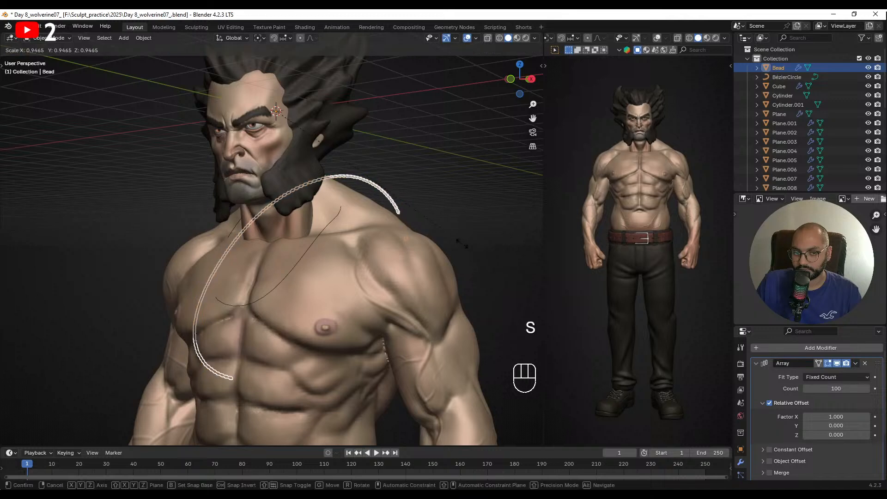
right_click(397, 220)
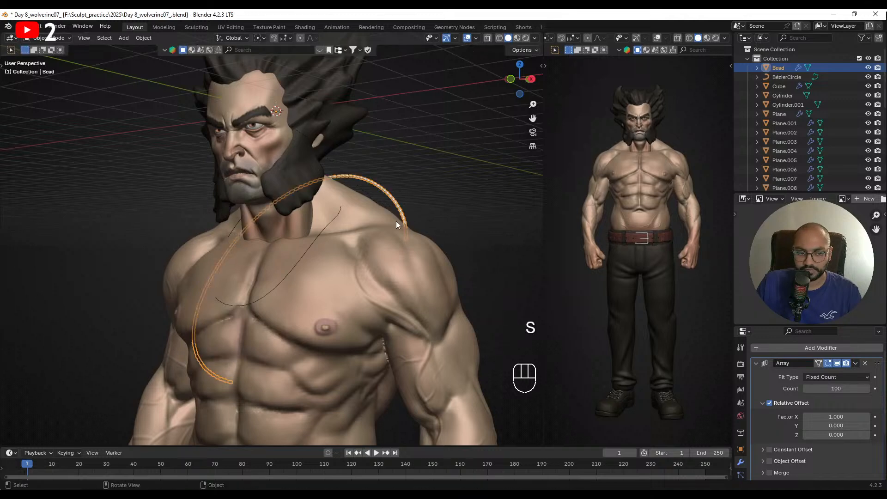
middle_drag(397, 221, 384, 261)
scroll(410, 228, up, 3)
key(s)
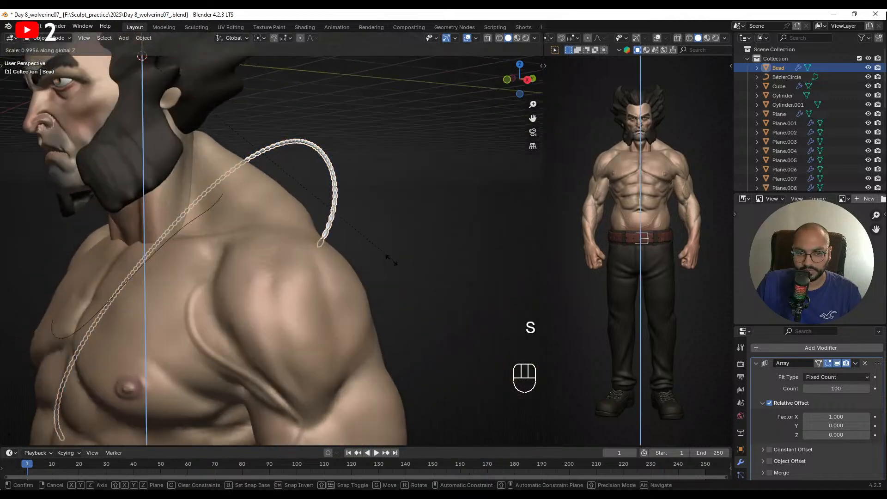
key(s)
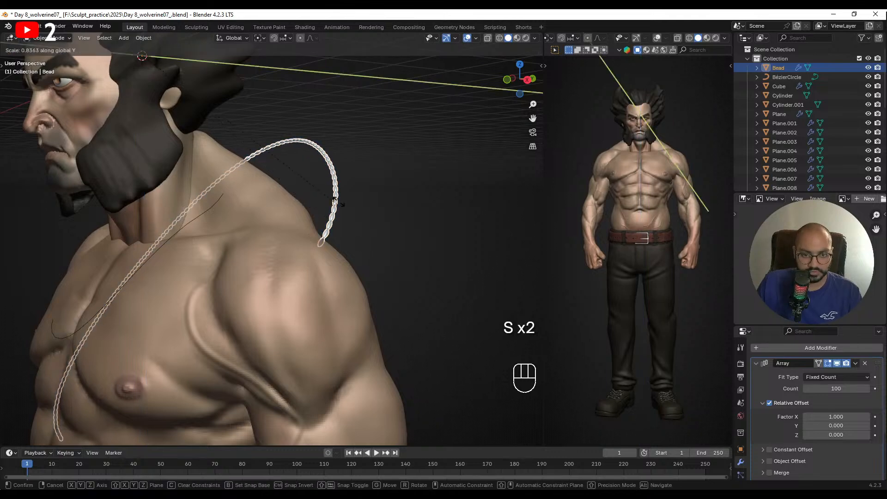
right_click(470, 267)
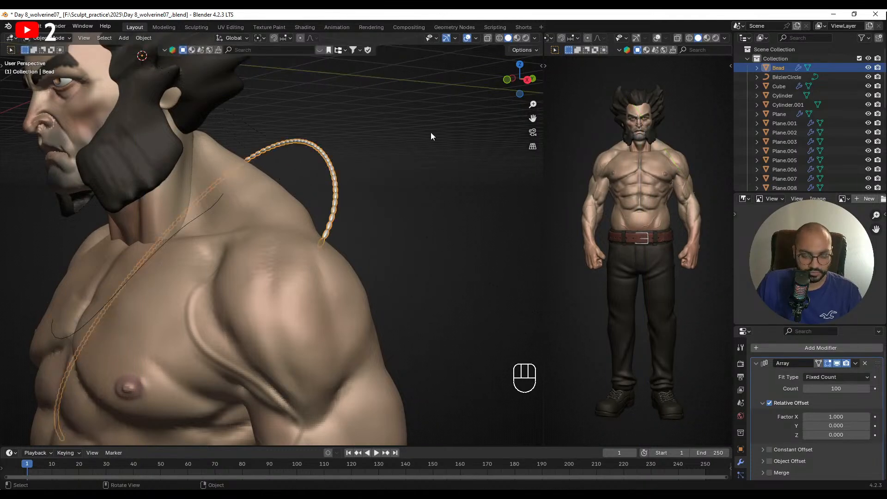
key(s)
key(z)
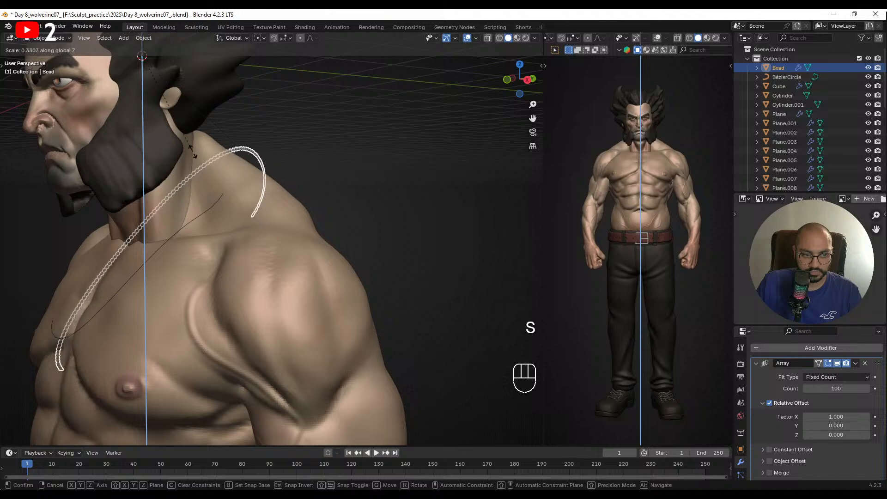
right_click(89, 126)
- Scale the Bead along the global X axis by 0.471, and rescale it along X by 1.172
key(s)
key(x)
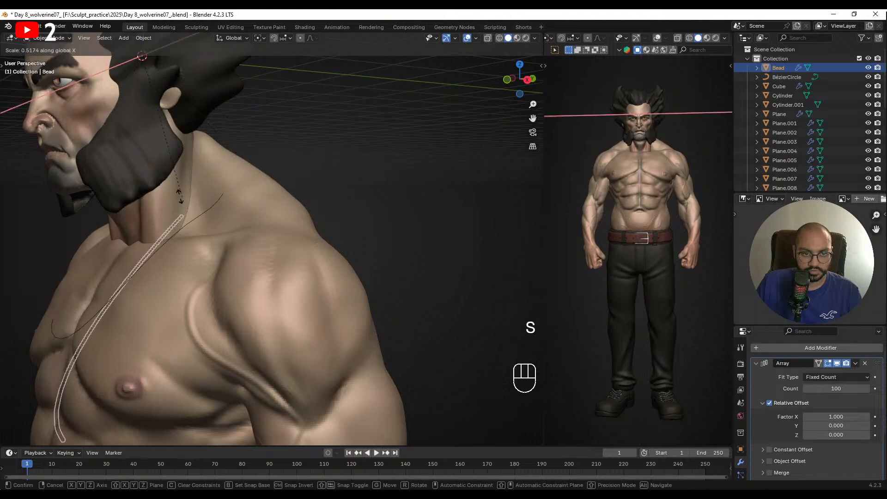
click(160, 193)
middle_drag(198, 231, 356, 227)
key(s)
key(x)
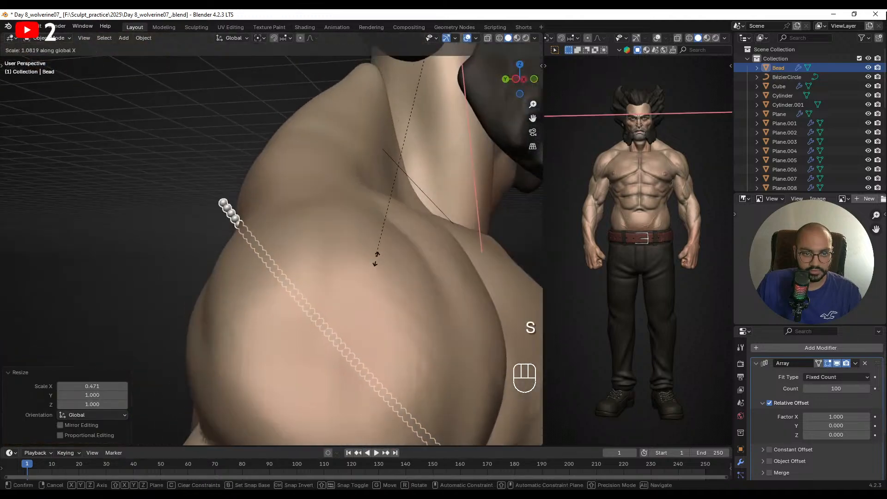
click(378, 284)
scroll(384, 280, down, 5)
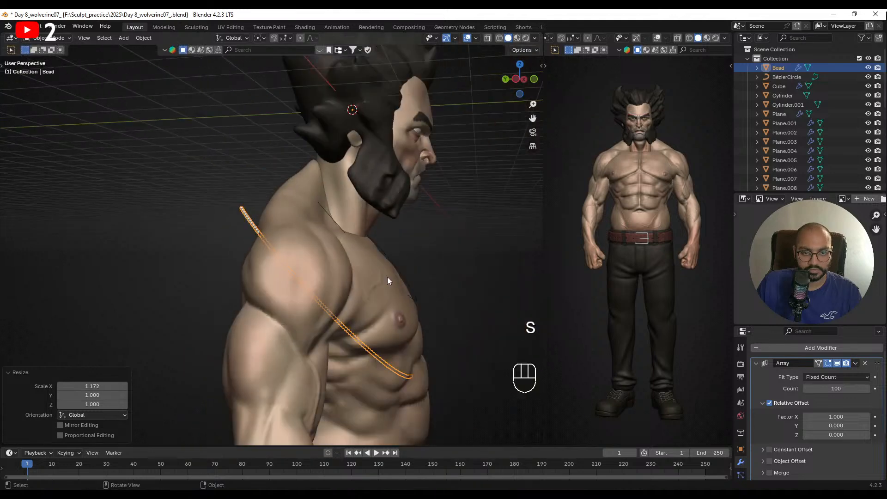
middle_drag(388, 276, 351, 278)
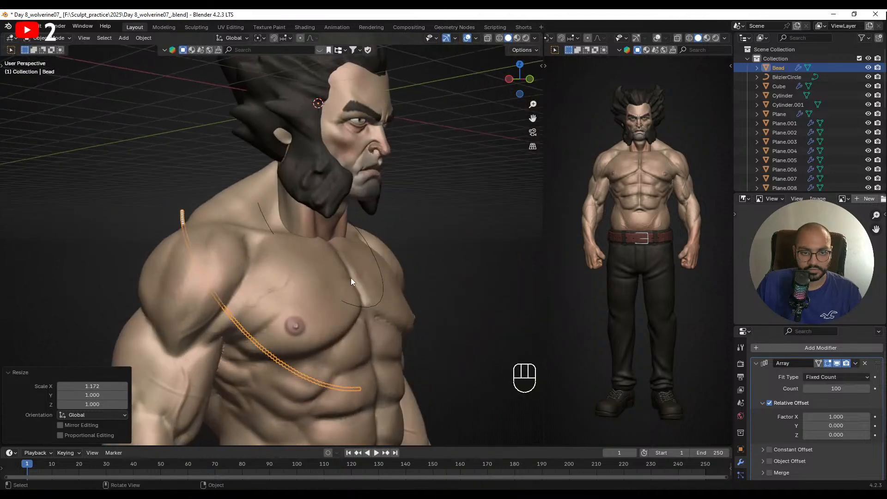
- Try setting the Bead's Array count to 250 and applying all its transforms
double_click(823, 389)
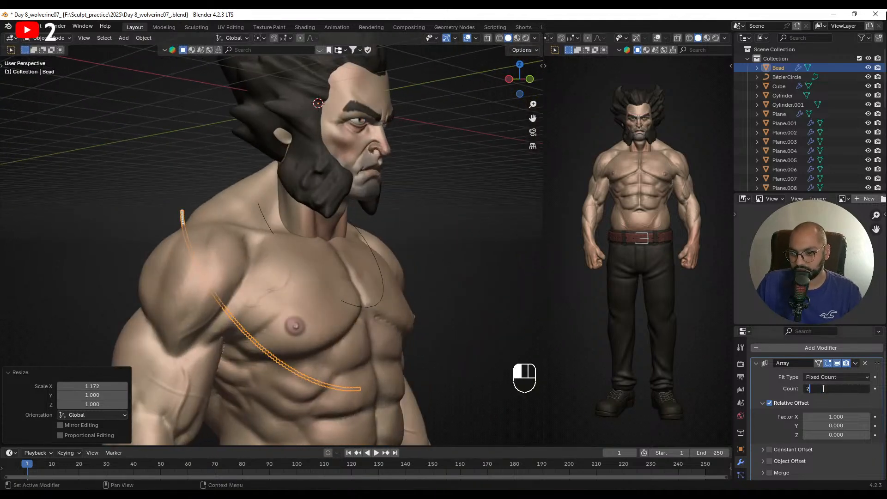
key(Return)
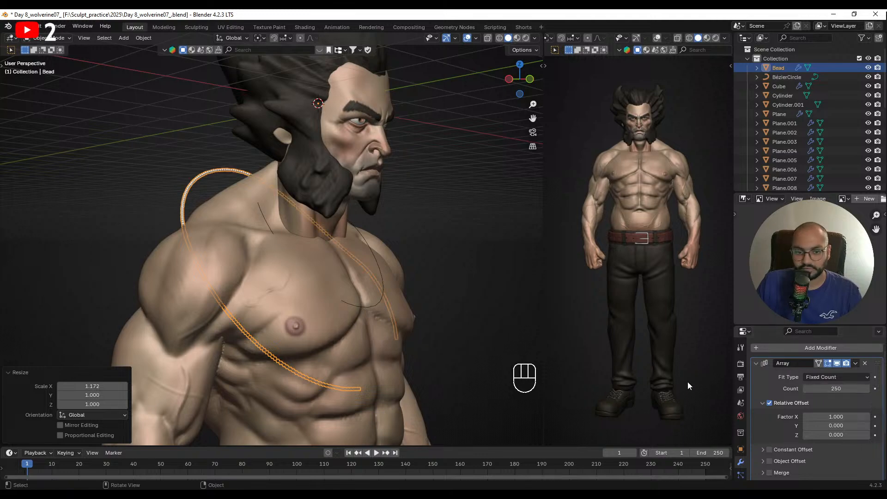
middle_drag(428, 296, 377, 292)
middle_drag(434, 230, 394, 175)
key(ctrl+a)
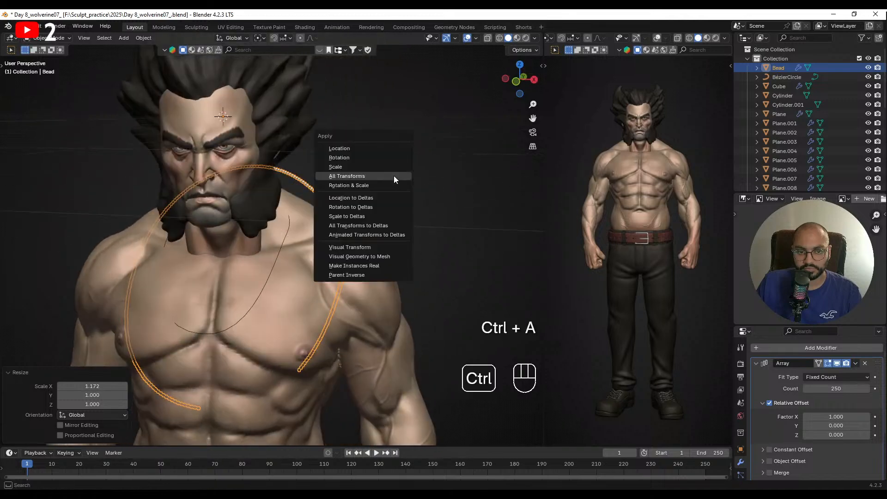
click(393, 175)
- Undo the applied transforms, the Array count change and the earlier X-axis scaling of the Bead, and return to Object Mode
key(ctrl+z)
key(ctrl+z)
key(ctrl+z)
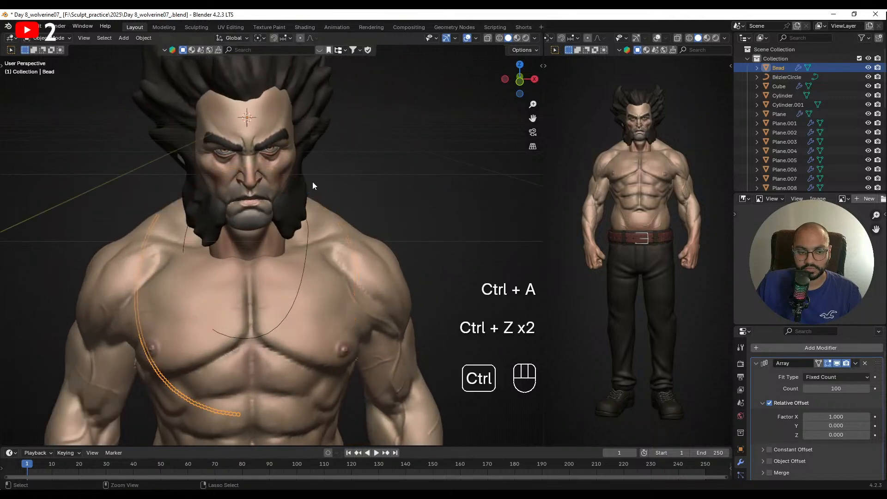
middle_drag(313, 181, 332, 184)
key(ctrl+z)
key(ctrl+z)
key(ctrl+z)
key(ctrl+z)
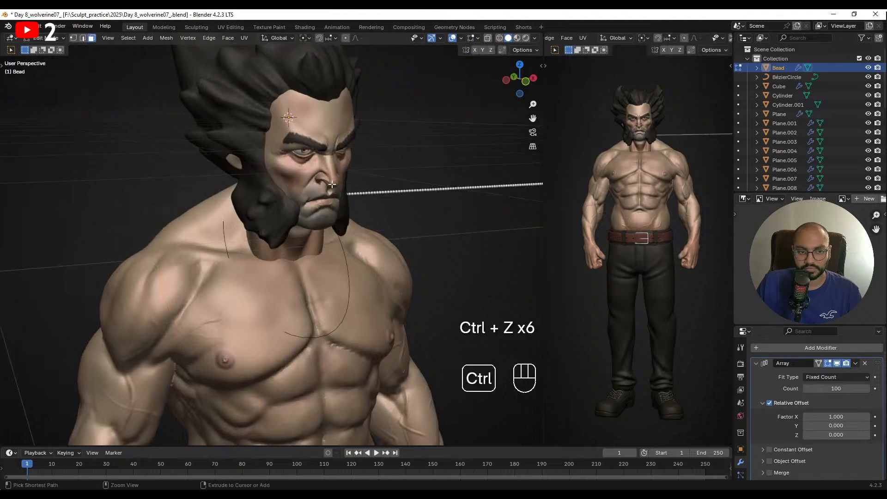
key(ctrl+z)
key(ctrl+z)
middle_drag(375, 194, 320, 194)
key(Tab)
key(Tab)
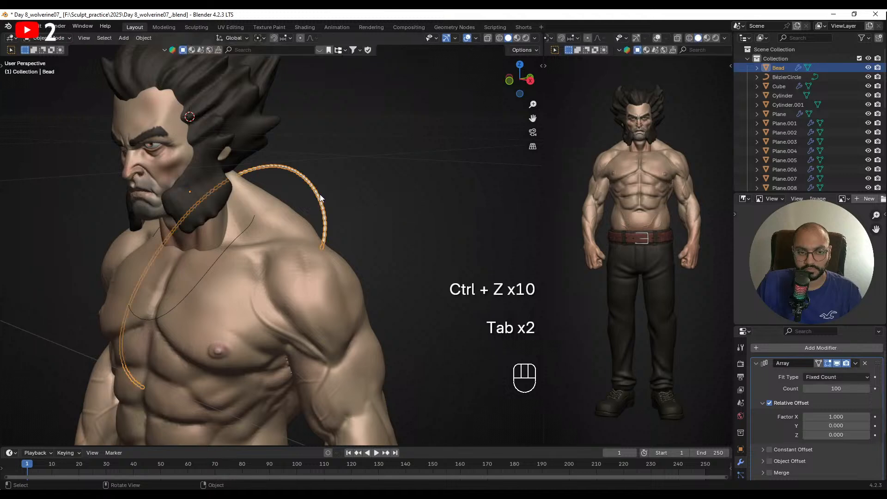
- Isolate the Bead together with the BézierCircle and check the Bead's straight source array in Edit Mode
ctrl+click(786, 77)
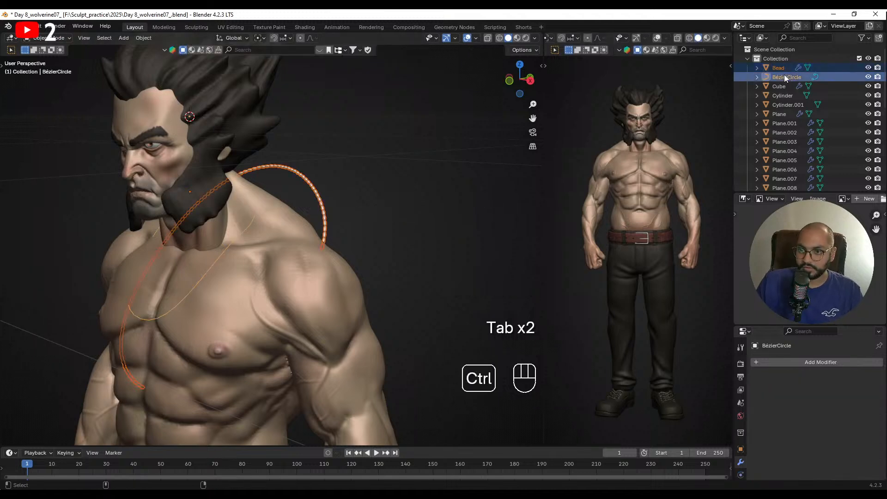
key(KP_Divide)
middle_drag(438, 154, 445, 157)
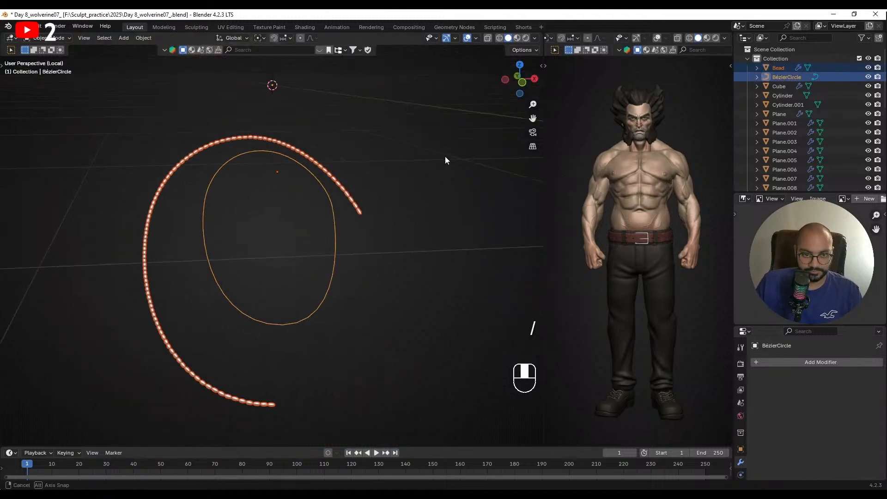
click(336, 177)
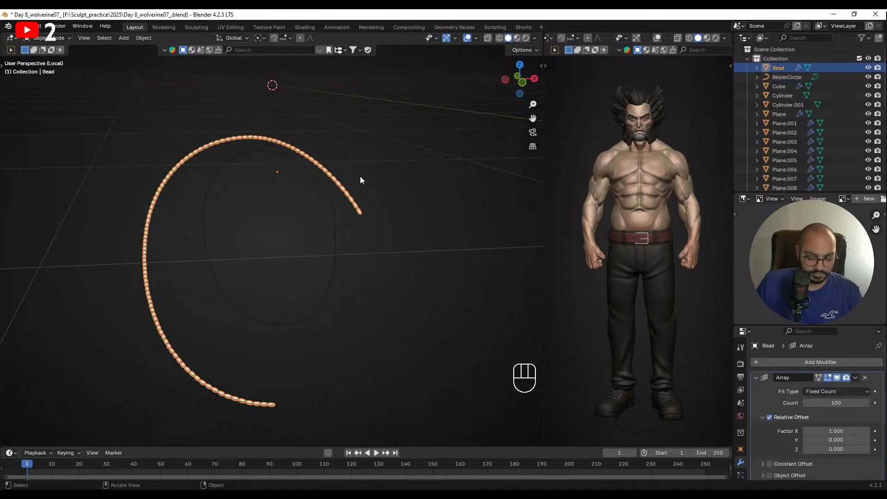
key(Tab)
middle_drag(359, 176, 393, 188)
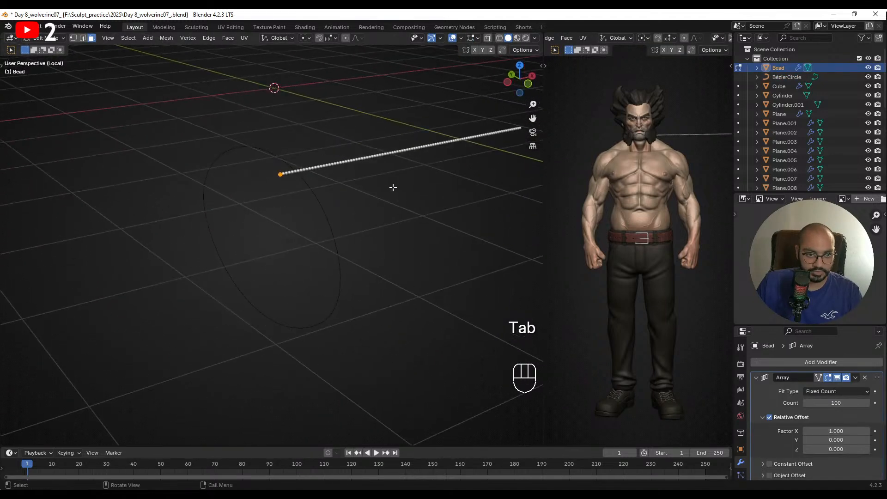
key(Tab)
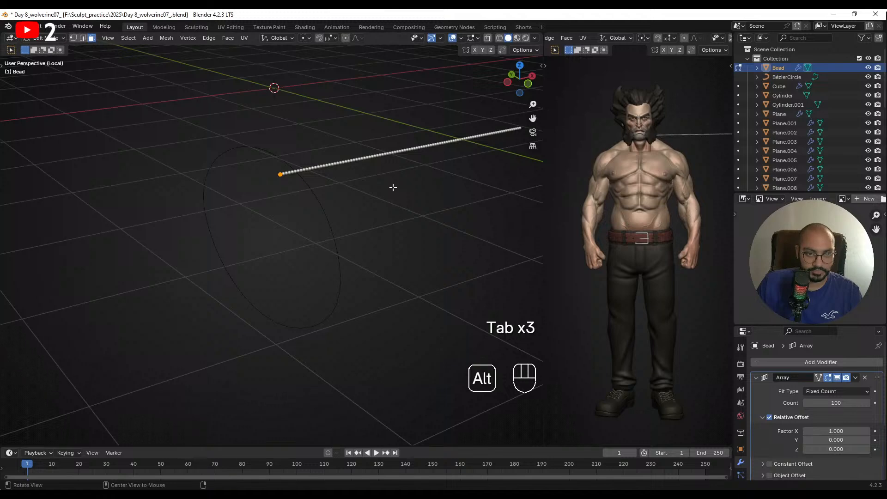
- Clear the Bead's location in Object Mode so the chain follows the BézierCircle, and bring back the full scene
key(alt+g)
key(Tab)
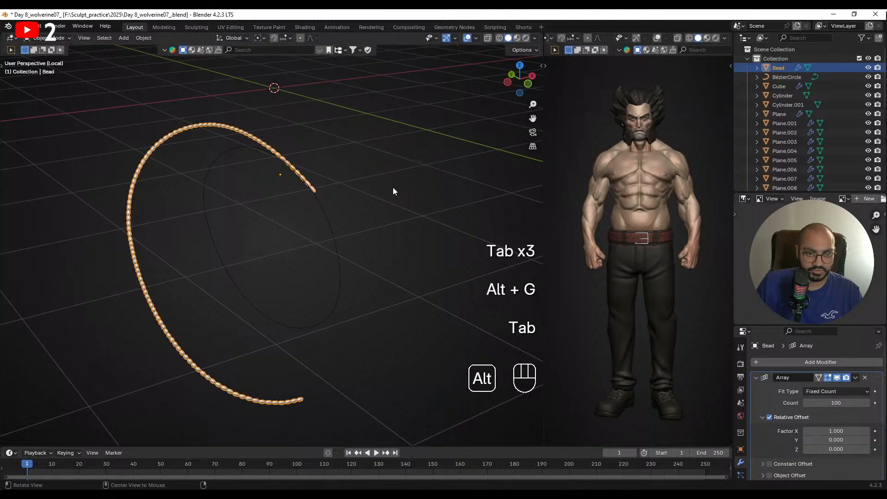
key(alt+g)
middle_drag(393, 187, 369, 192)
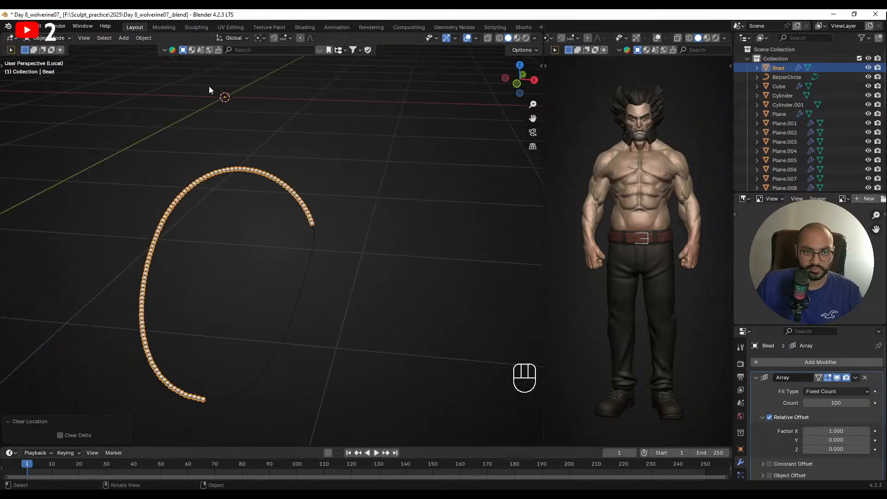
key(KP_Divide)
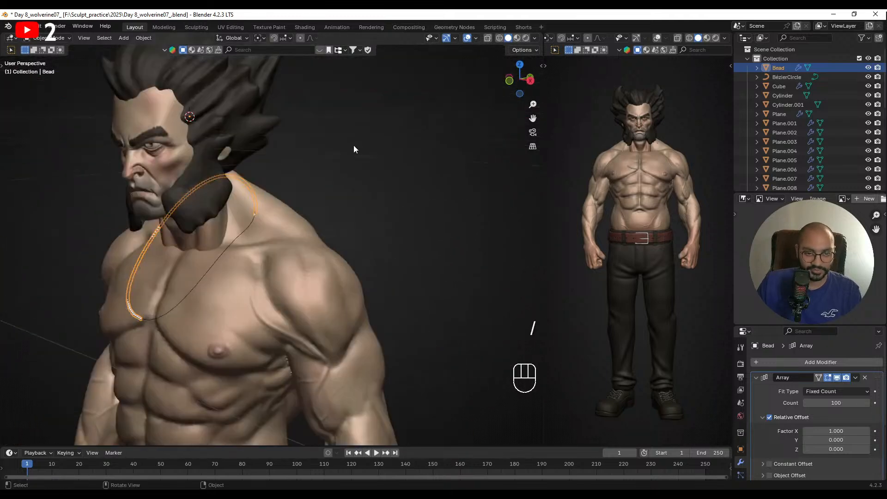
- Raise the Bead's Array count to 155 while viewing the chain from the front
click(373, 173)
middle_drag(373, 173, 407, 180)
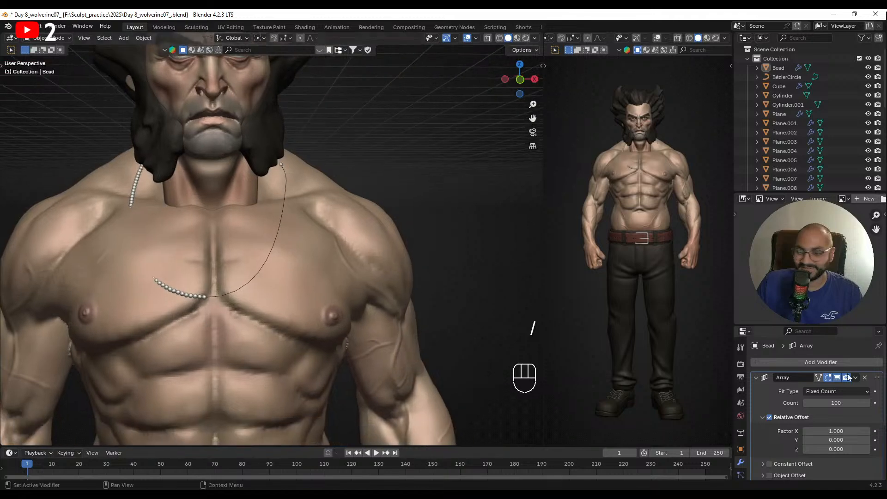
drag(822, 401, 845, 402)
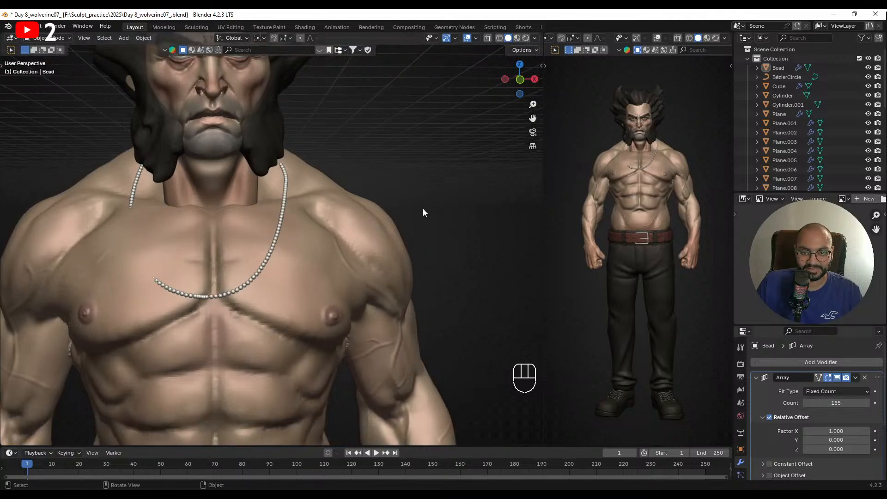
double_click(777, 67)
text(s)
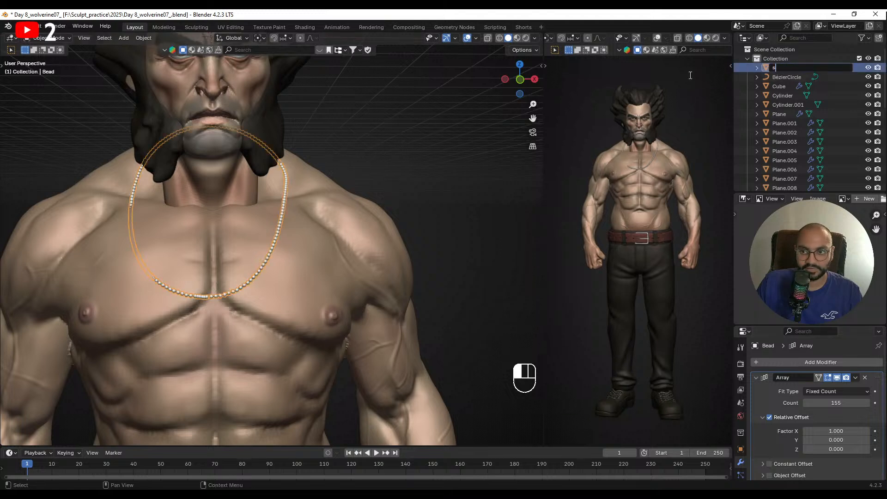
key(Return)
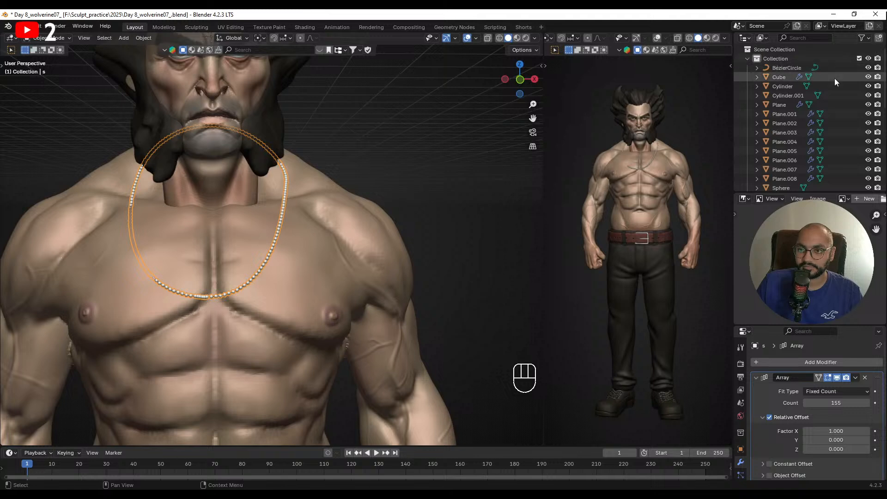
scroll(826, 107, down, 3)
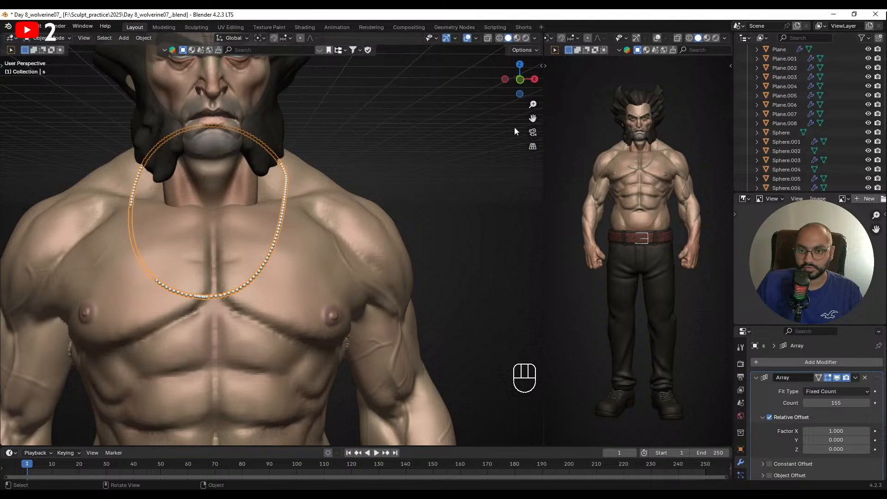
key(KP_Decimal)
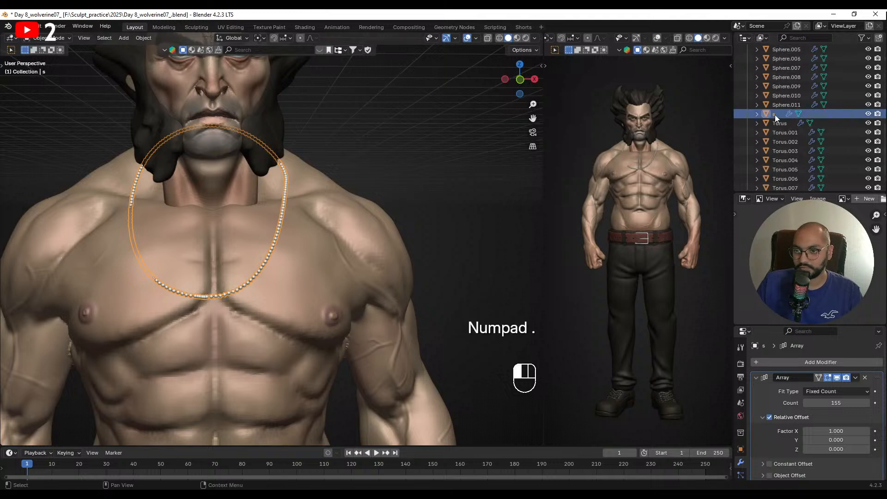
key(ctrl+z)
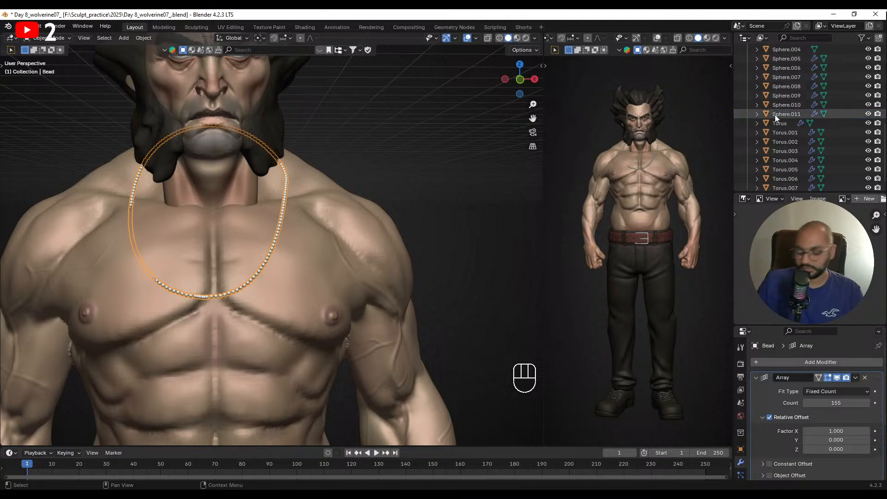
- Scale the Bead down uniformly by 0.763, and once more by 0.936, for a finer chain
key(KP_Decimal)
key(s)
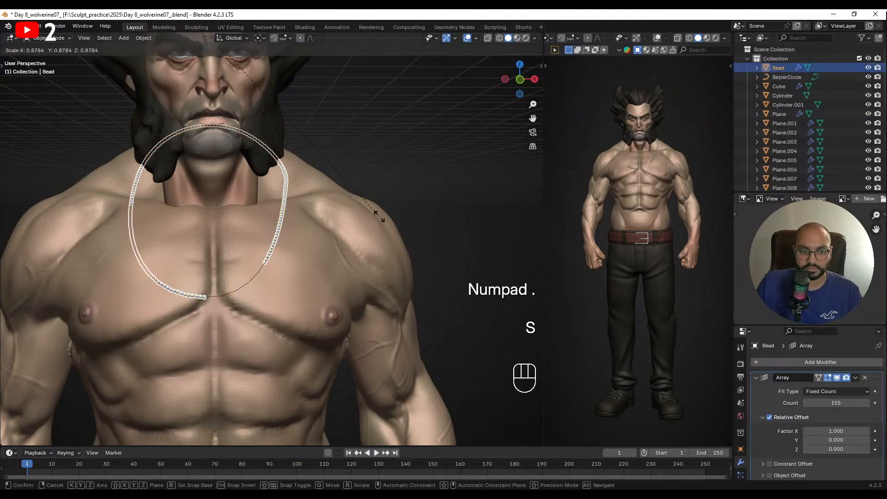
click(370, 197)
scroll(370, 198, up, 2)
scroll(365, 215, up, 1)
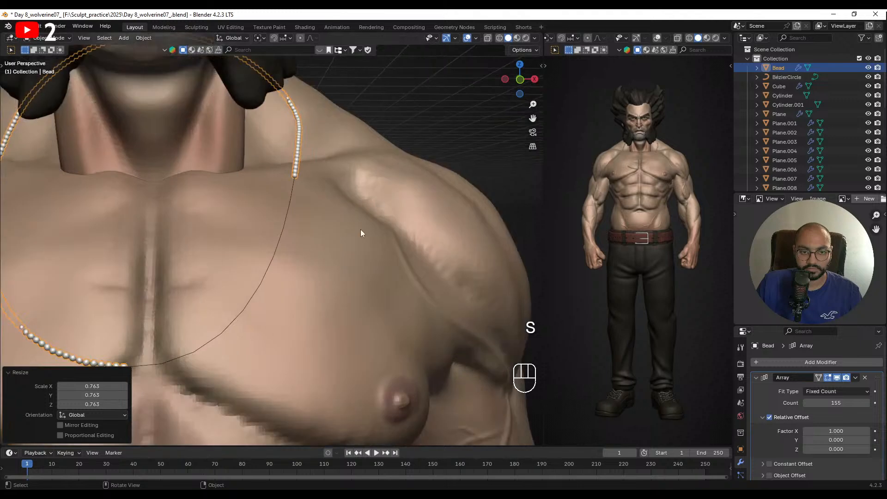
alt+shift+drag(269, 279, 380, 213)
key(s)
click(396, 220)
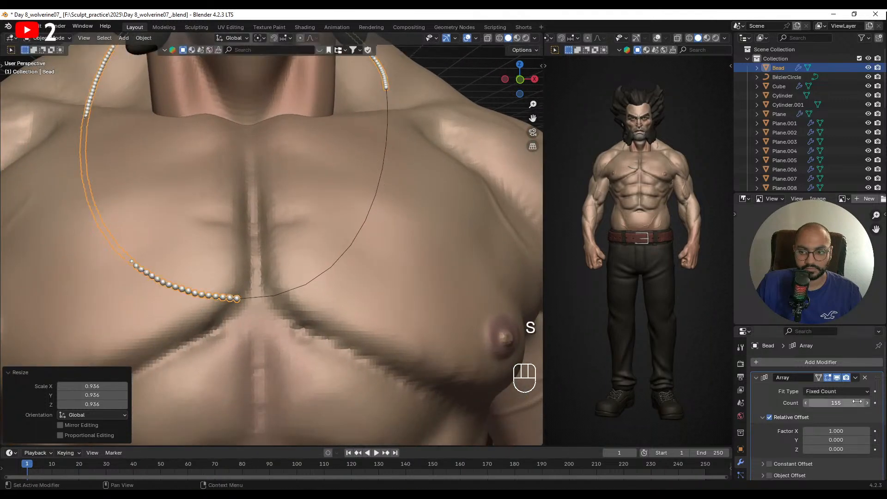
- Raise the Bead's Array count to 213 so the beads close the loop at the chest
text(200)
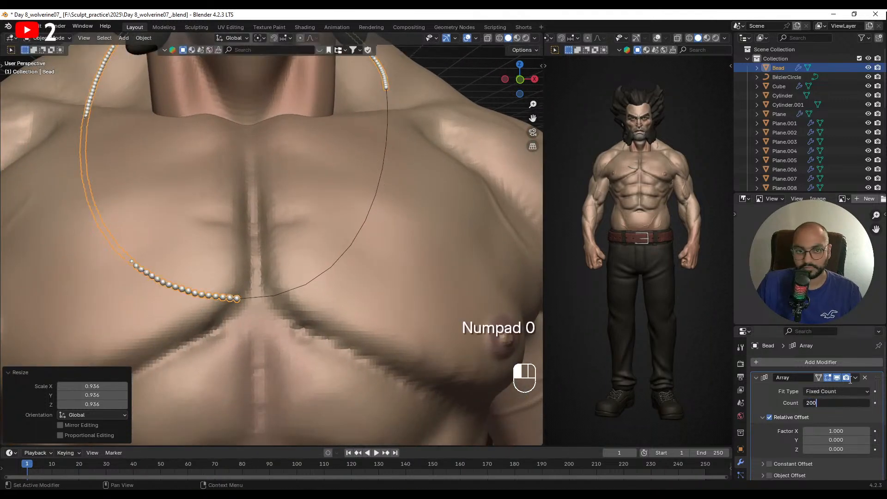
key(Return)
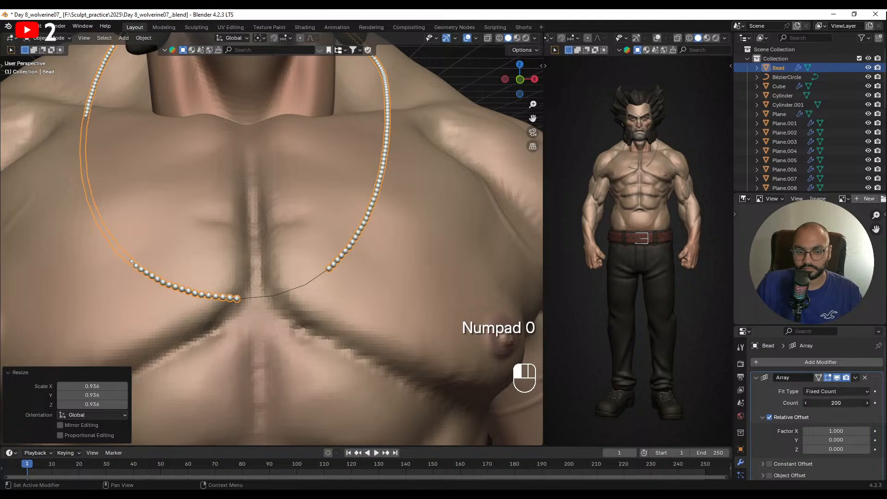
drag(836, 402, 846, 403)
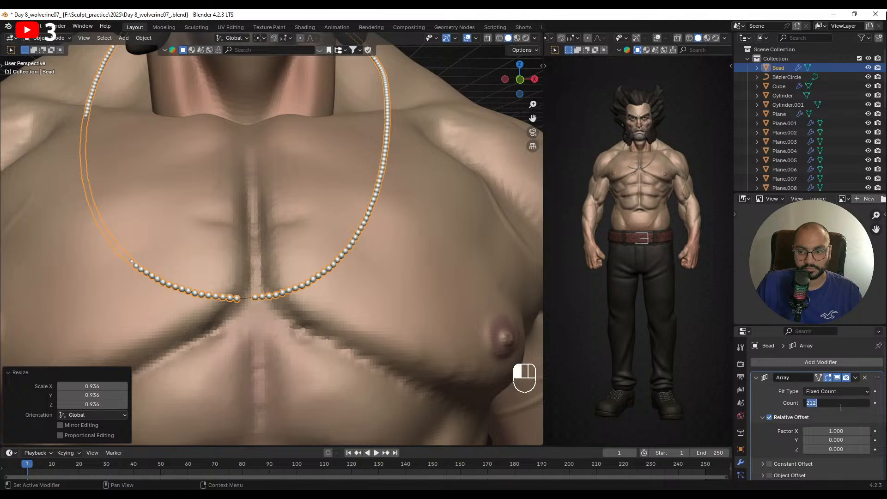
text(123)
key(Return)
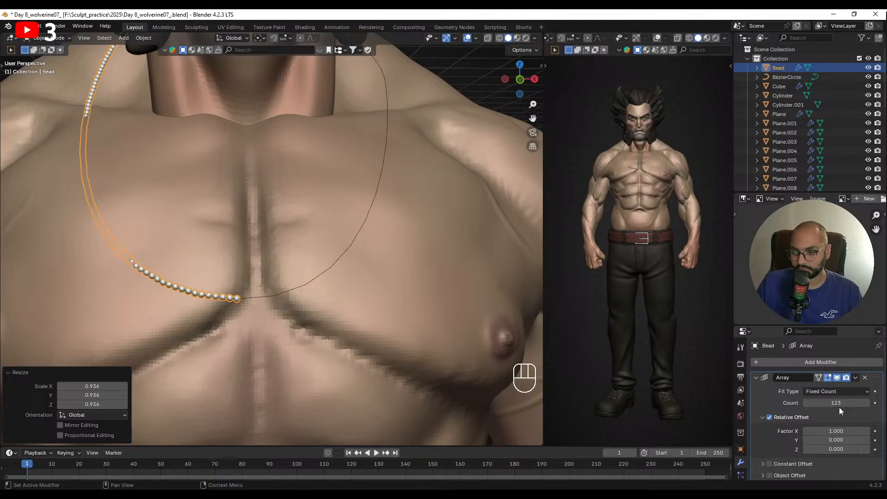
click(839, 406)
text(21)
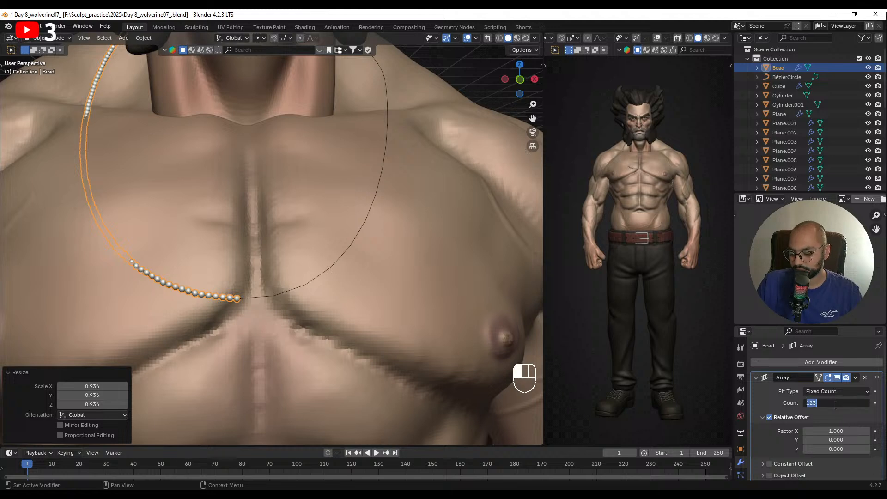
text(3)
key(Return)
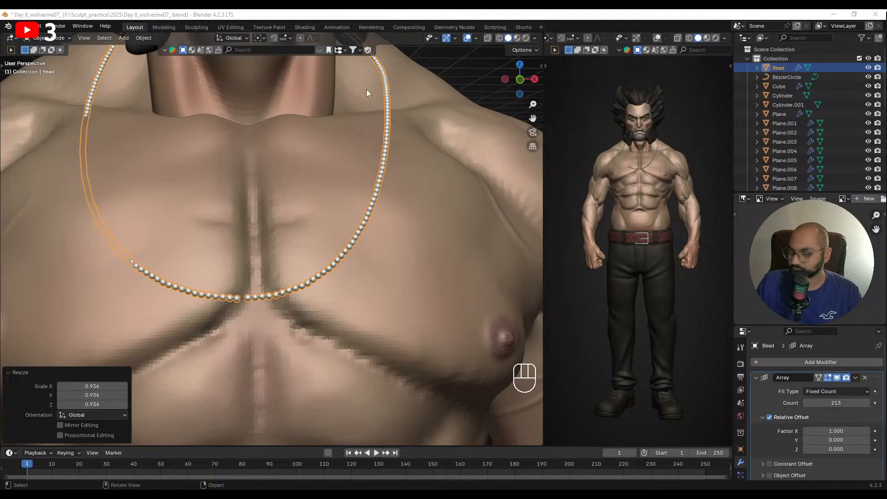
- Change the Outliner area to an Image Editor, frame the reference's dog-tag necklace, and compare it with the bead chain from the front
scroll(332, 254, down, 5)
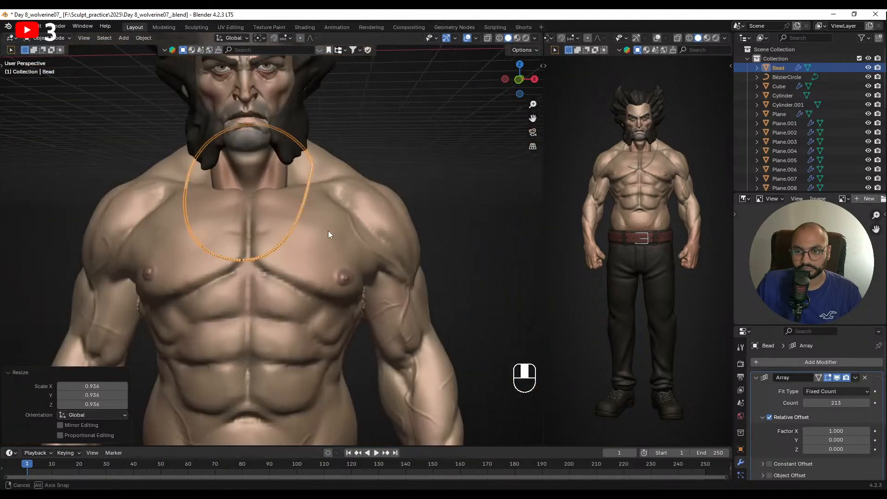
middle_drag(328, 231, 390, 235)
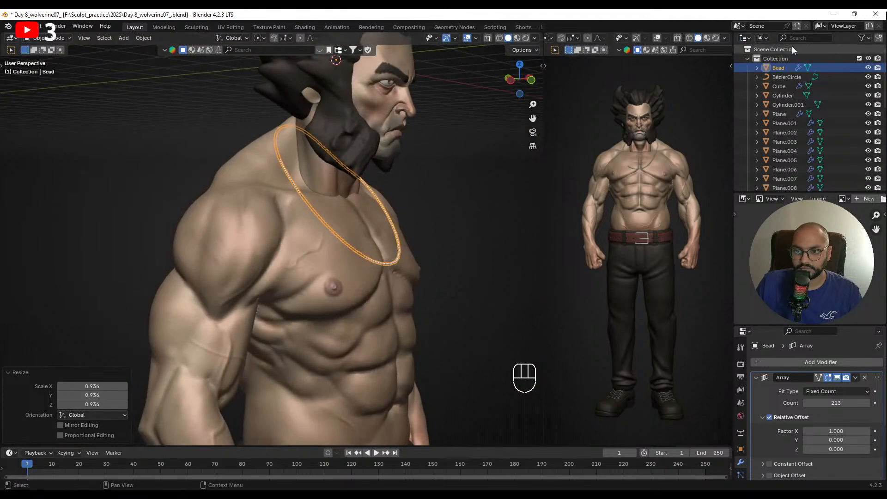
click(745, 38)
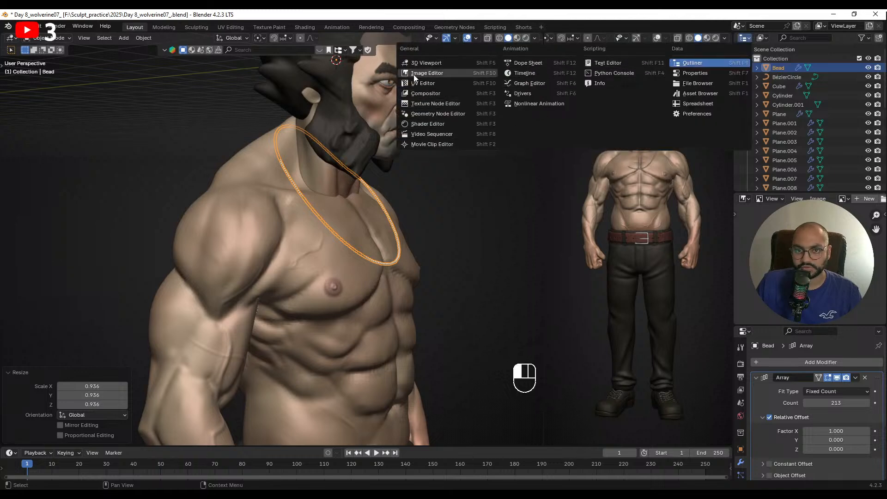
click(442, 72)
scroll(869, 140, down, 5)
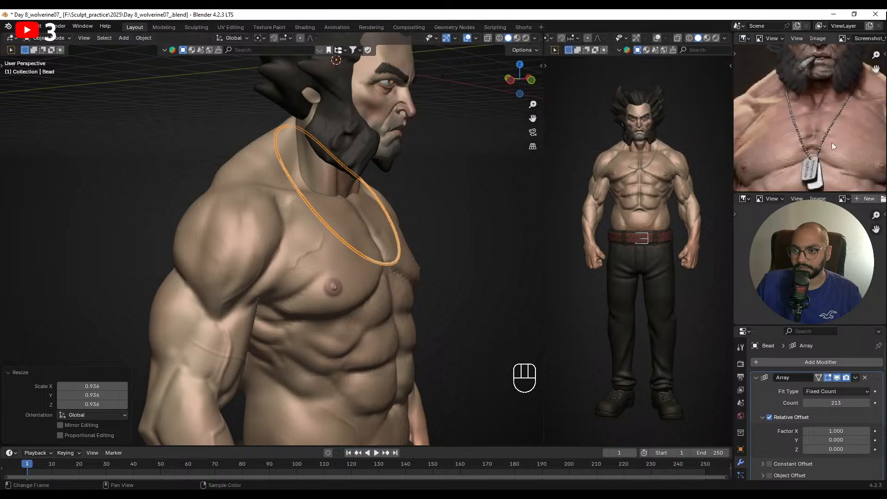
middle_drag(403, 225, 303, 235)
key(Tab)
key(Tab)
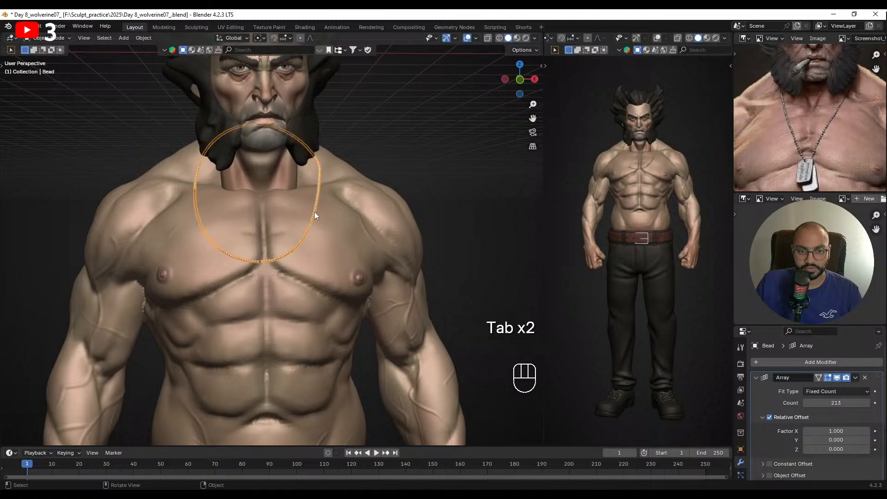
- Edit the BézierCircle, scaling the chest control point's handles by 0.326 and repositioning the point at the middle of the chest
click(314, 212)
key(Tab)
middle_drag(354, 292, 339, 291)
key(s)
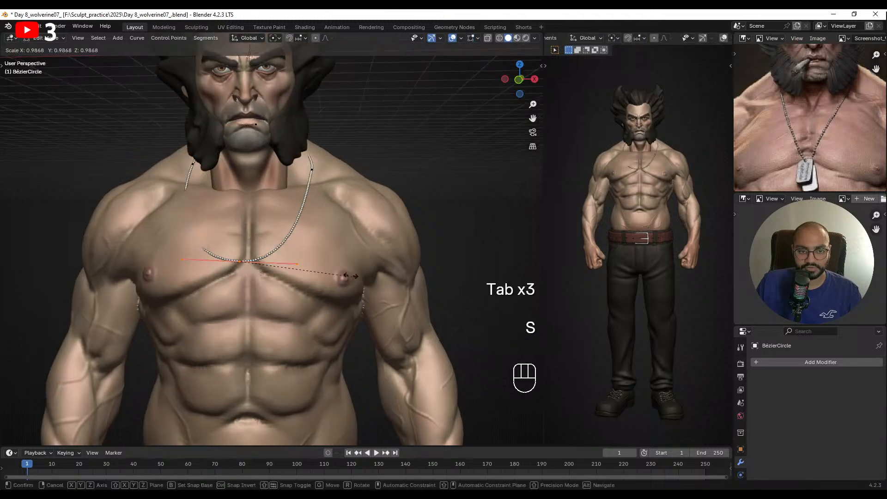
click(289, 263)
key(g)
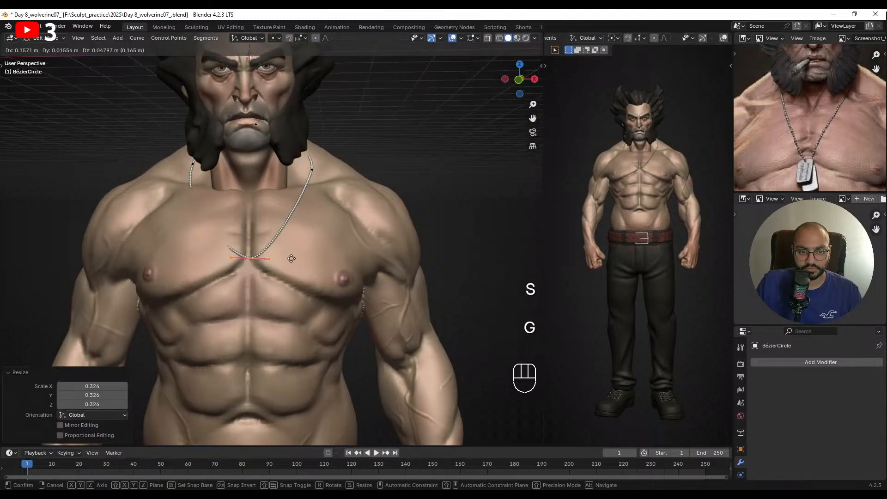
click(292, 258)
- Shorten and redirect the front handle of the character's left shoulder point so the chain runs straighter toward the chest
middle_drag(291, 258, 309, 199)
click(331, 185)
key(g)
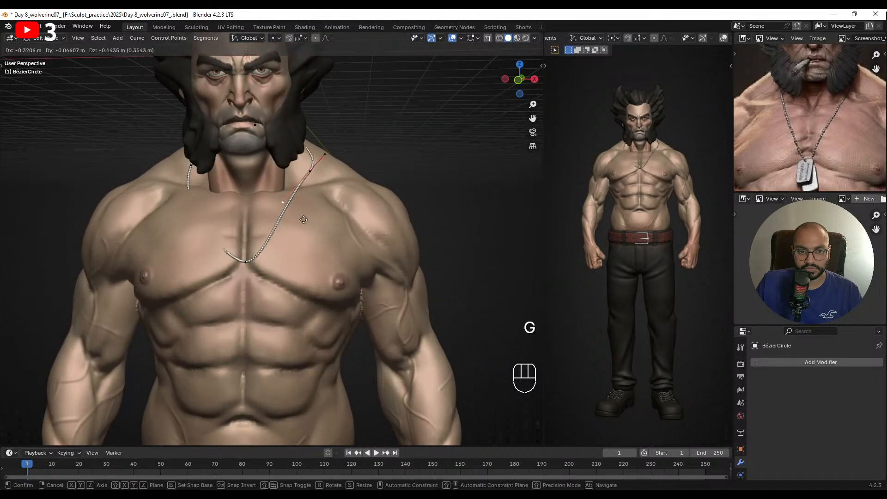
click(306, 218)
key(g)
click(291, 235)
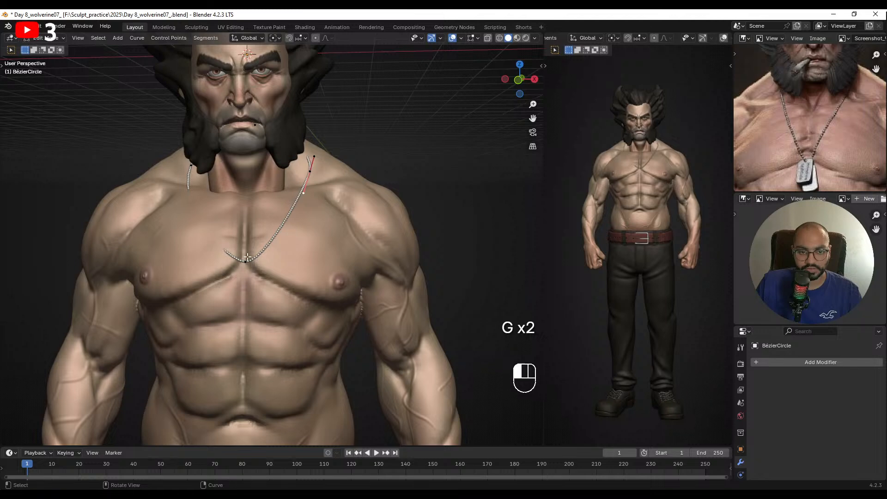
- Lower the curve's chest point slightly, and shift it -0.081314 m along Y in the side view
key(g)
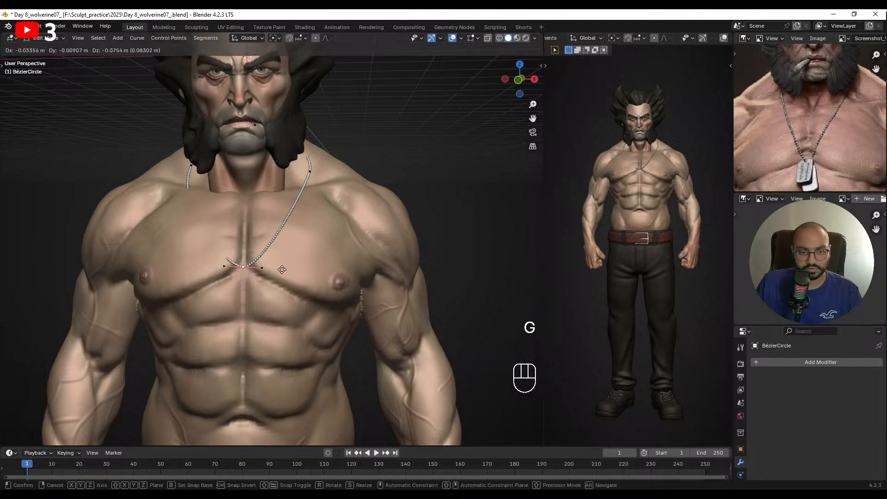
middle_drag(281, 268, 249, 263)
click(306, 274)
key(KP_3)
scroll(251, 267, up, 3)
key(g)
click(247, 264)
key(r)
right_click(235, 213)
middle_drag(237, 220, 330, 234)
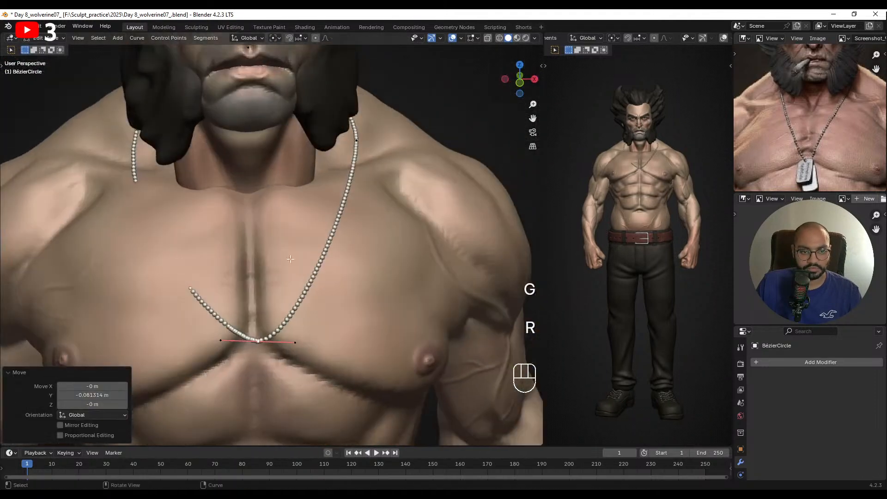
- Raise the chest point's handle on the character's right side
click(216, 350)
middle_drag(216, 350, 224, 282)
key(g)
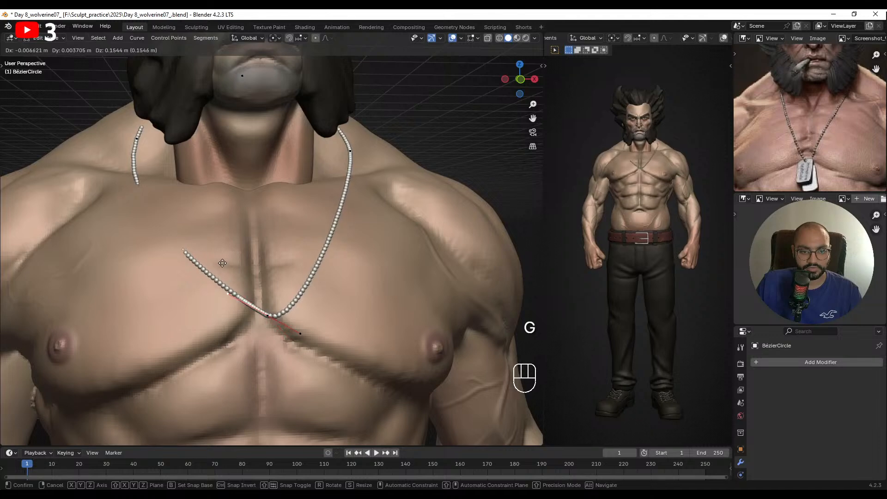
click(214, 258)
- Reposition the front handle of the character's right shoulder point so the chain follows the chest down to the center
middle_drag(159, 206, 186, 212)
click(132, 169)
middle_drag(134, 175, 174, 191)
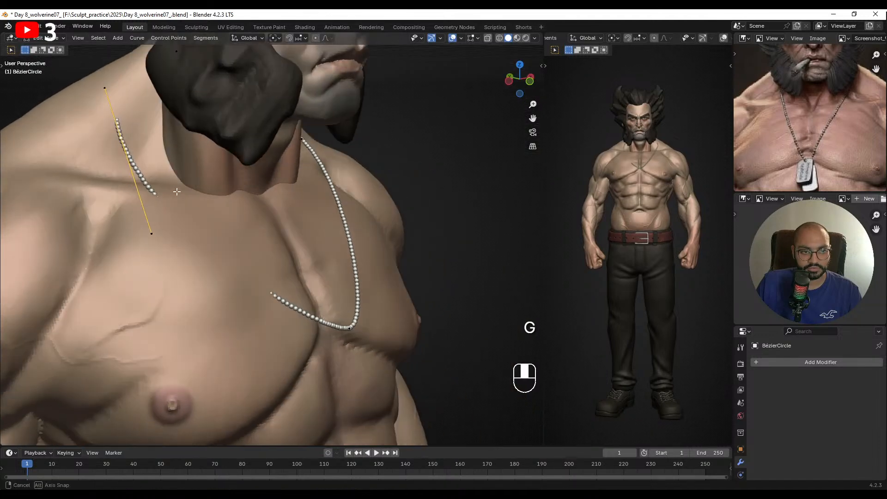
click(154, 231)
key(g)
mouse_move(198, 262)
middle_down()
mouse_move(226, 260)
mouse_move(214, 260)
middle_up()
click(218, 252)
- Adjust the position of the chest control point and its handle to refine the chain's lowest bend
click(257, 297)
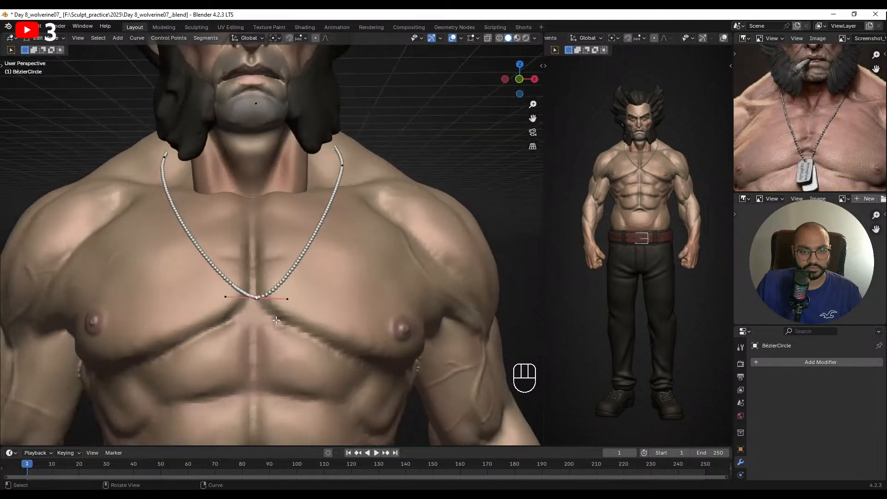
alt+shift+middle_drag(280, 320, 255, 272)
key(g)
click(240, 290)
click(224, 258)
key(g)
middle_drag(229, 237, 377, 253)
click(247, 238)
- Move the chest control point down against the sternum in a side-on view
click(354, 263)
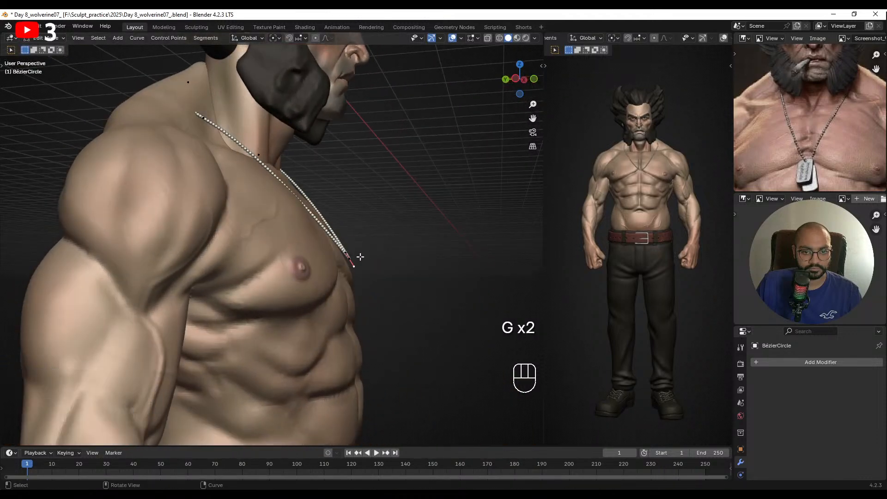
drag(359, 252, 338, 279)
key(g)
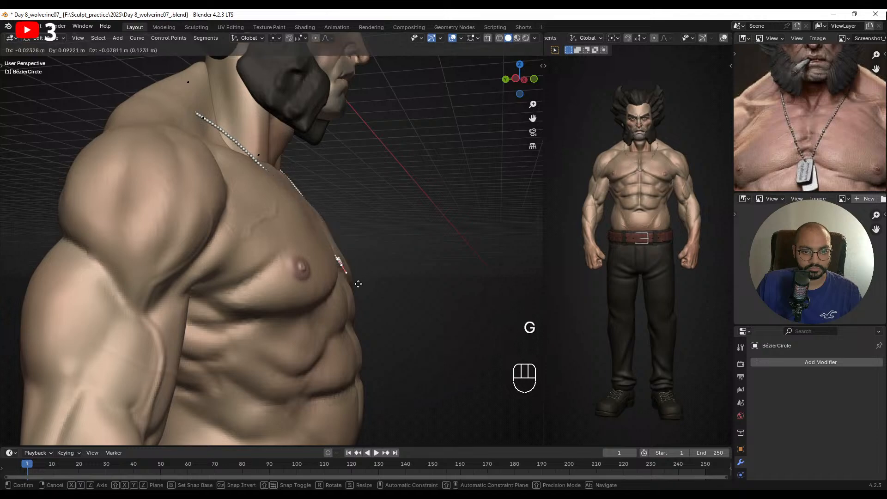
click(368, 278)
middle_drag(367, 278, 325, 133)
- Pull the front handle of the character's left shoulder point forward so the chain lies over the upper chest
middle_drag(284, 171, 259, 194)
key(g)
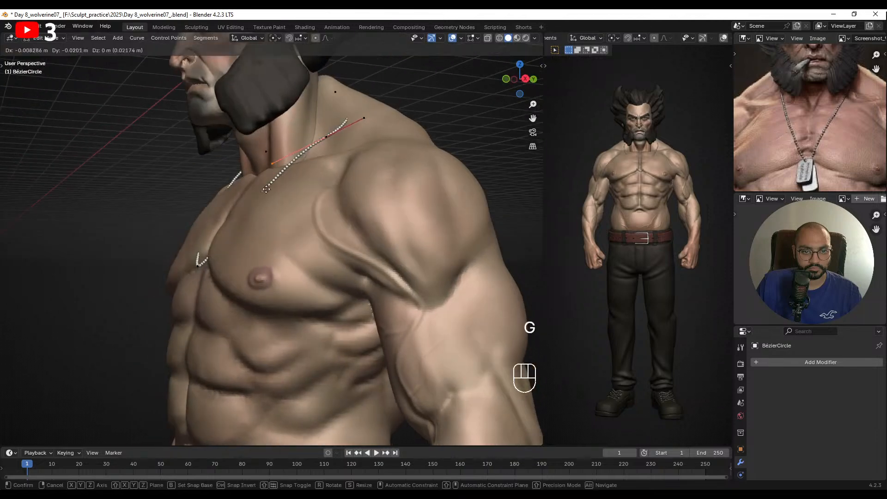
click(247, 211)
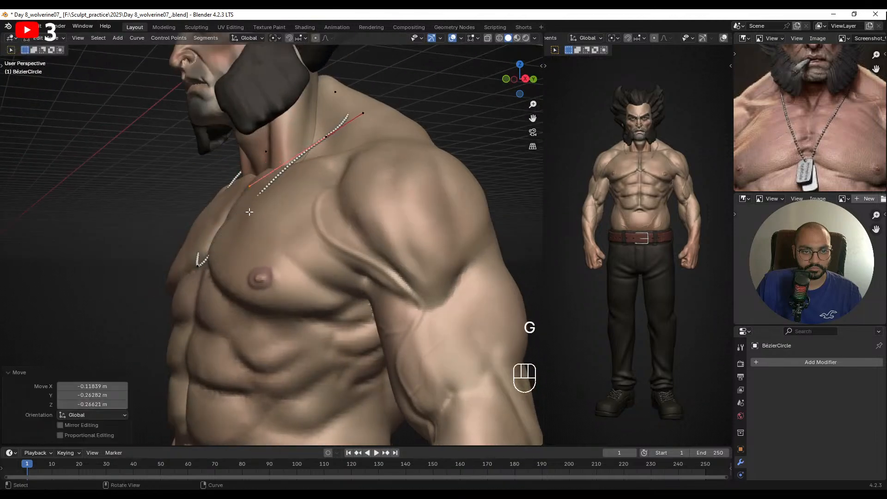
key(g)
click(237, 203)
middle_drag(249, 206, 222, 208)
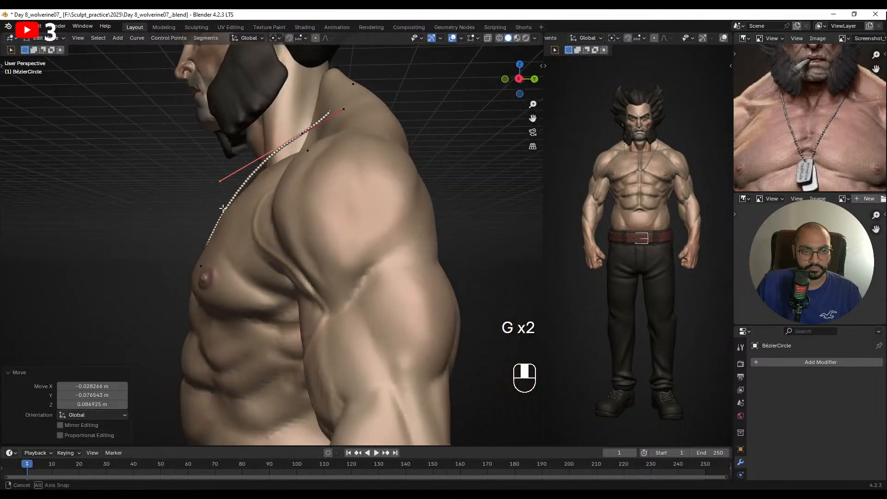
- Lower the left shoulder point onto the trapezius and move its front handle by -0.029801, -0.13919 and 0.13081 m
middle_drag(312, 135, 320, 165)
key(g)
click(321, 161)
drag(228, 157, 257, 205)
key(g)
click(244, 192)
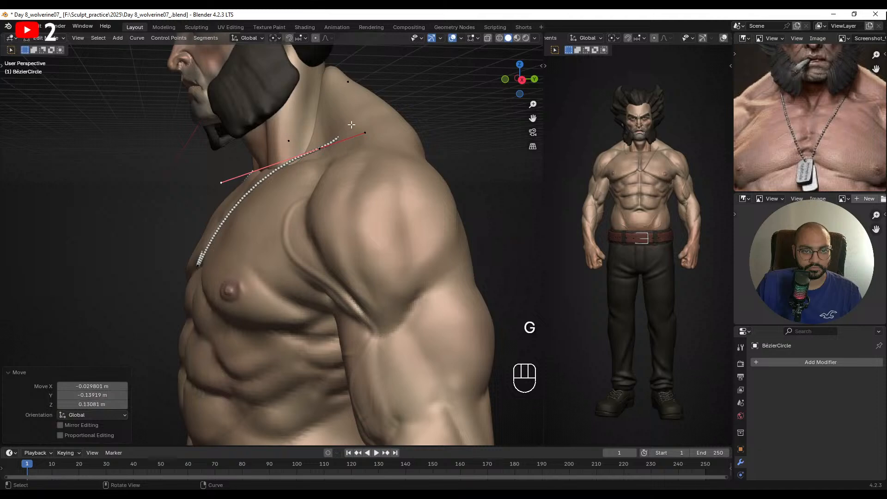
middle_drag(352, 125, 365, 161)
key(g)
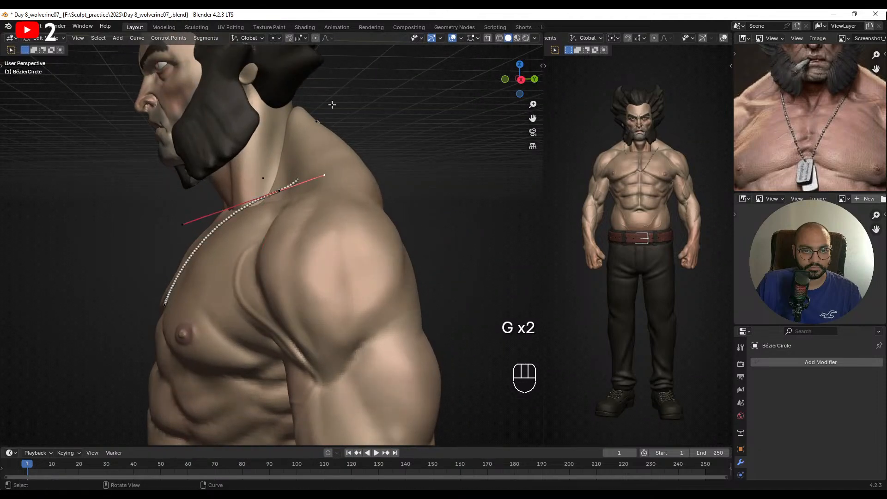
key(g)
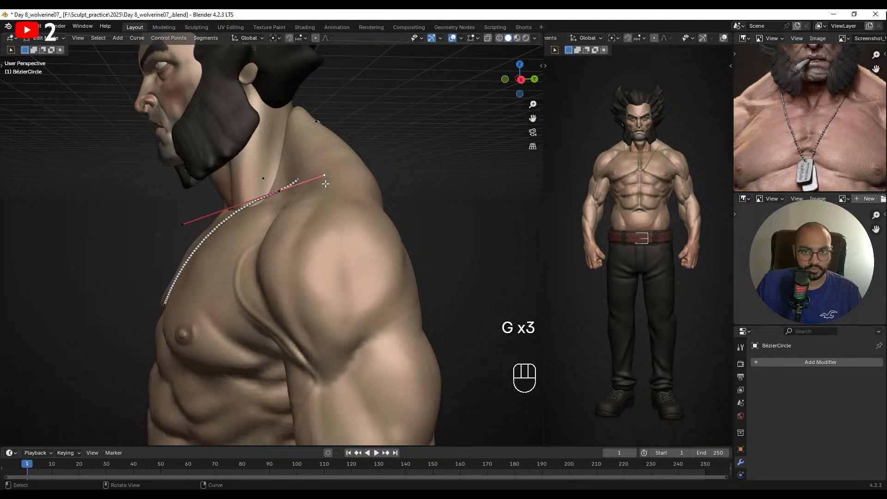
- Move the control point behind the neck by 0.19805, -0.37107 and 0.3423 m to bring the chain over the trapezius
middle_drag(325, 184, 305, 122)
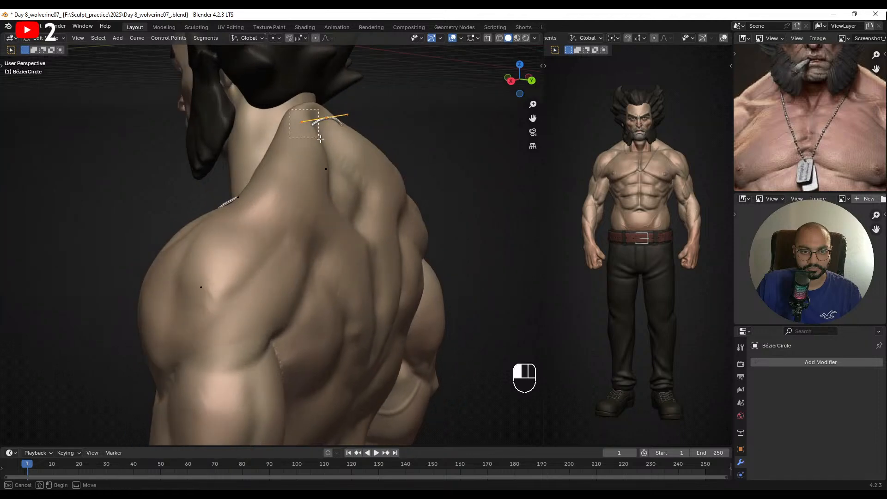
key(g)
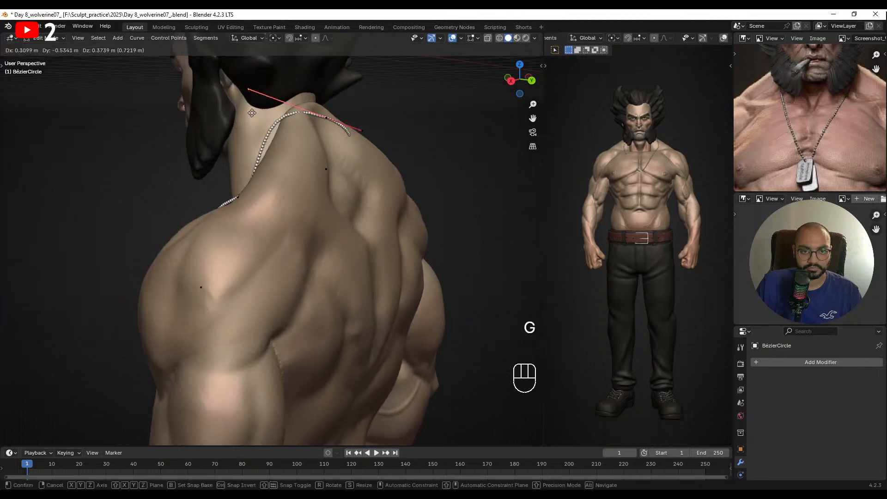
click(265, 113)
middle_drag(266, 112, 413, 143)
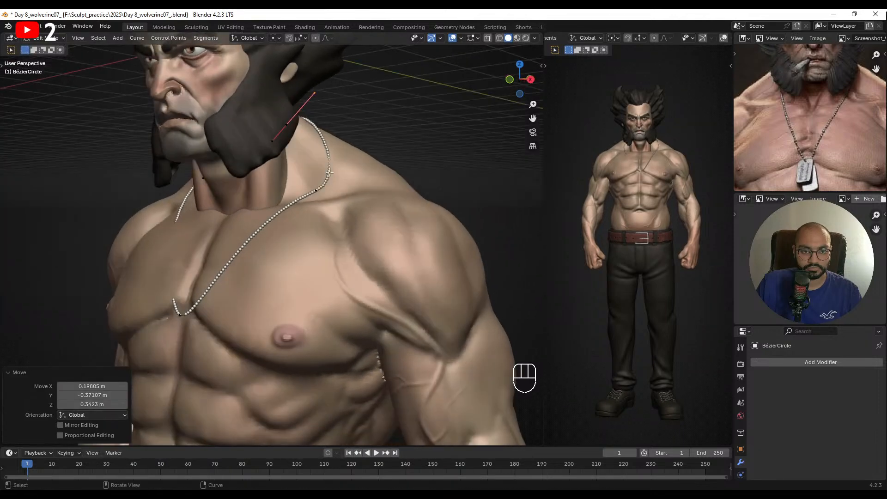
- Scale the rear handle of the character's left shoulder point by 0.813 to tighten the chain's bend
click(321, 183)
middle_drag(383, 184, 376, 162)
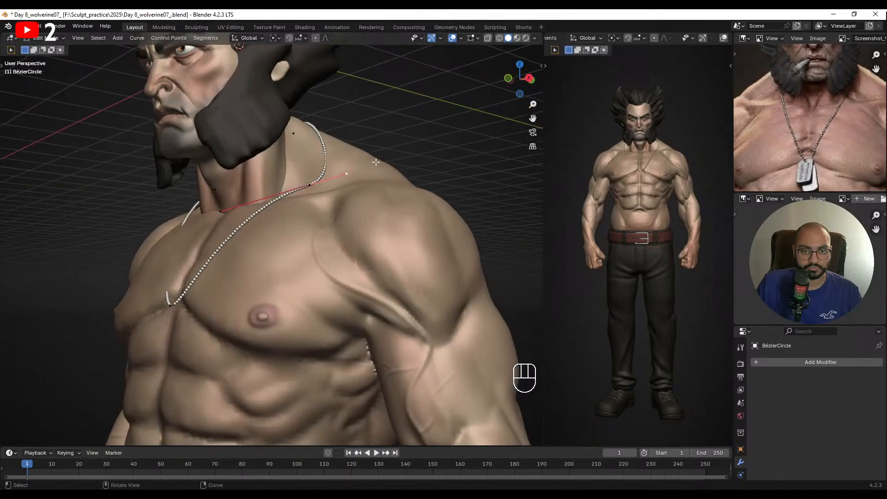
key(g)
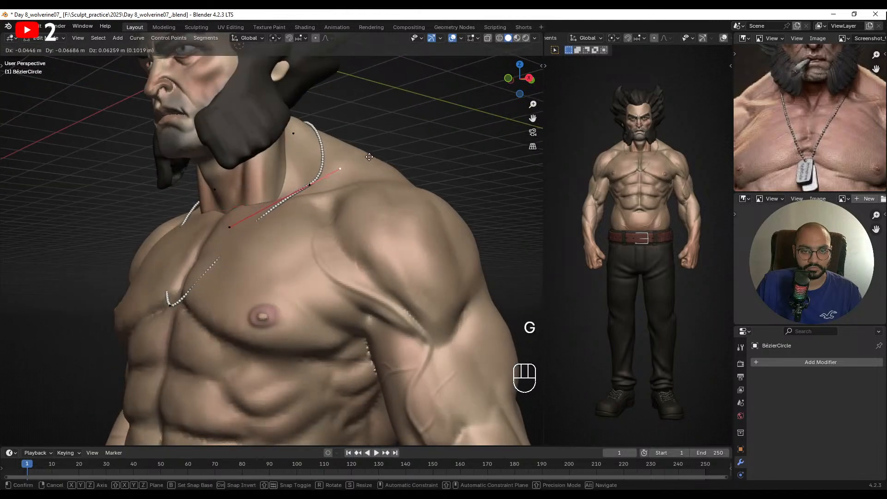
right_click(371, 157)
key(s)
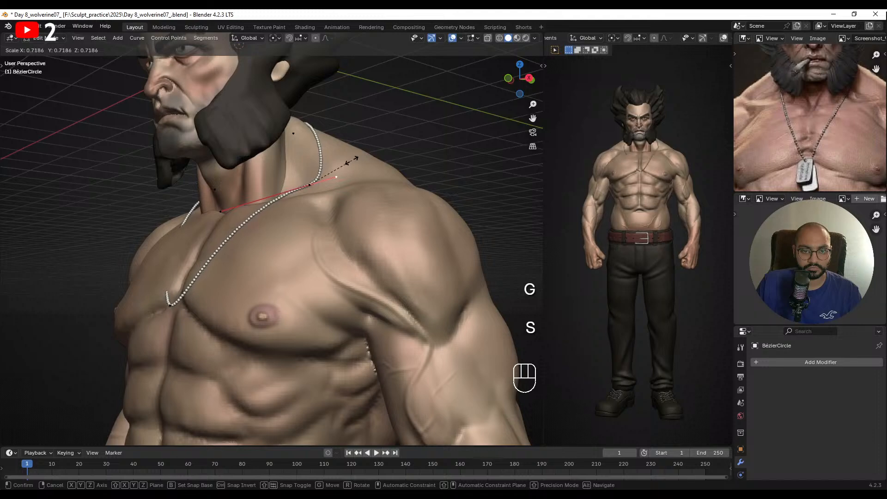
click(358, 158)
key(r)
right_click(360, 155)
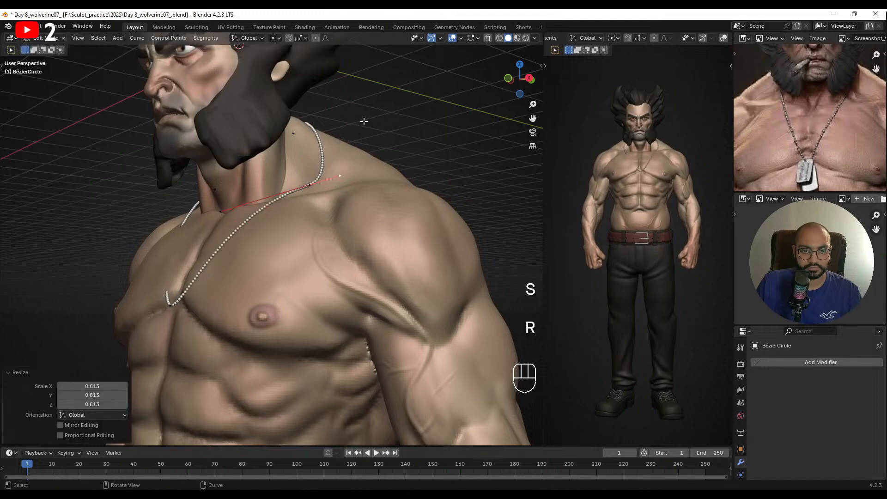
middle_drag(359, 155, 302, 144)
click(301, 149)
key(g)
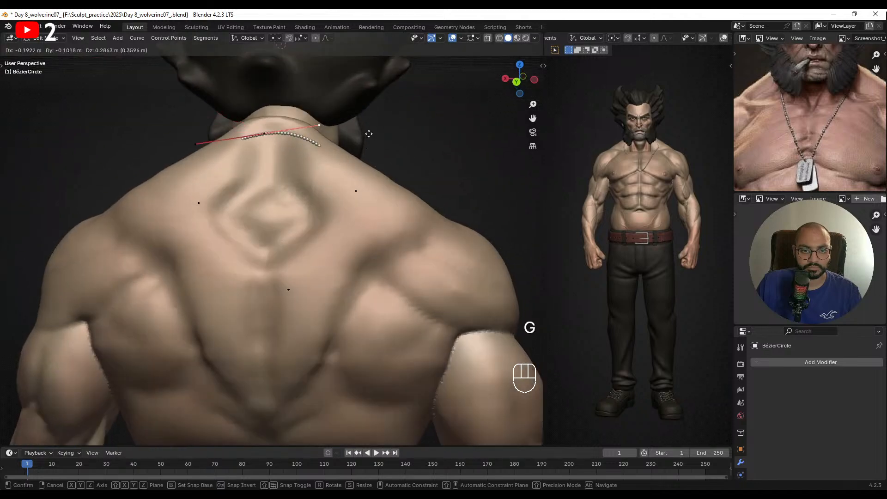
right_click(368, 134)
- Raise the rear handle of the character's right shoulder point so the chain passes over the trapezius from behind
middle_drag(365, 150, 348, 163)
key(g)
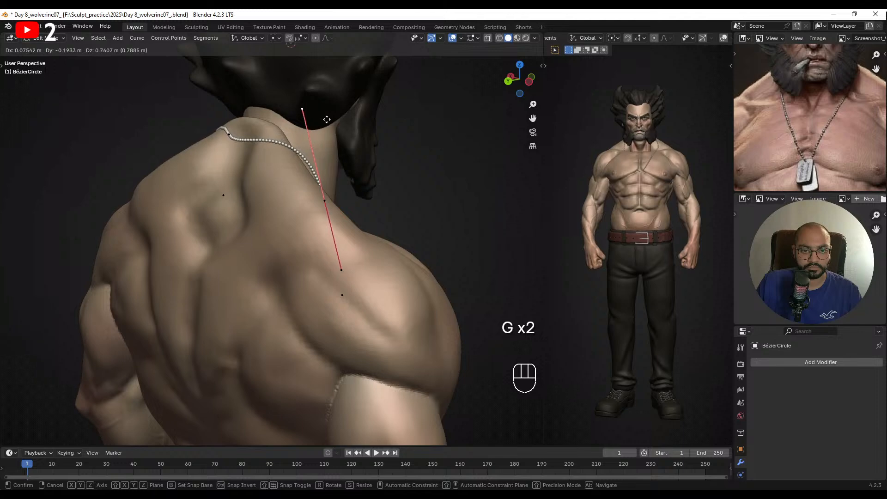
click(352, 134)
- Reposition the front handle of the character's right shoulder point to bring the chain closer to the upper chest
middle_drag(352, 133, 232, 198)
middle_drag(374, 271, 333, 266)
click(302, 264)
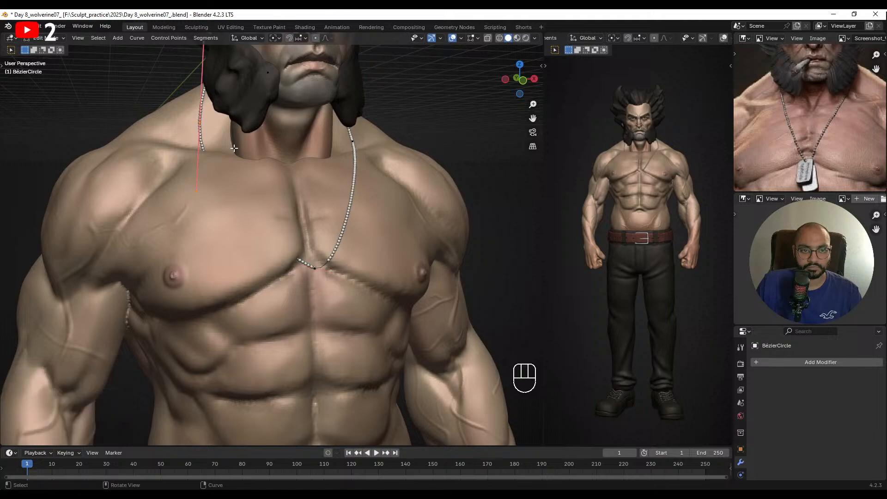
middle_drag(234, 148, 240, 191)
key(g)
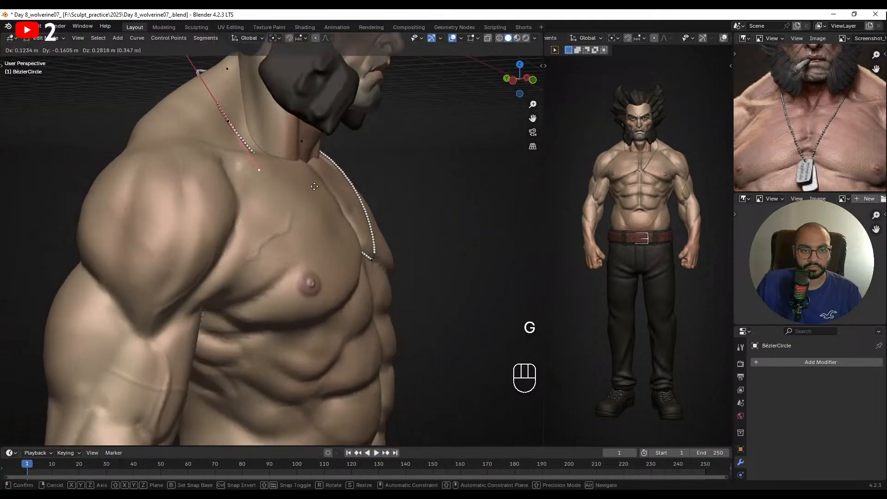
click(333, 184)
middle_drag(333, 184, 398, 184)
key(g)
right_click(412, 166)
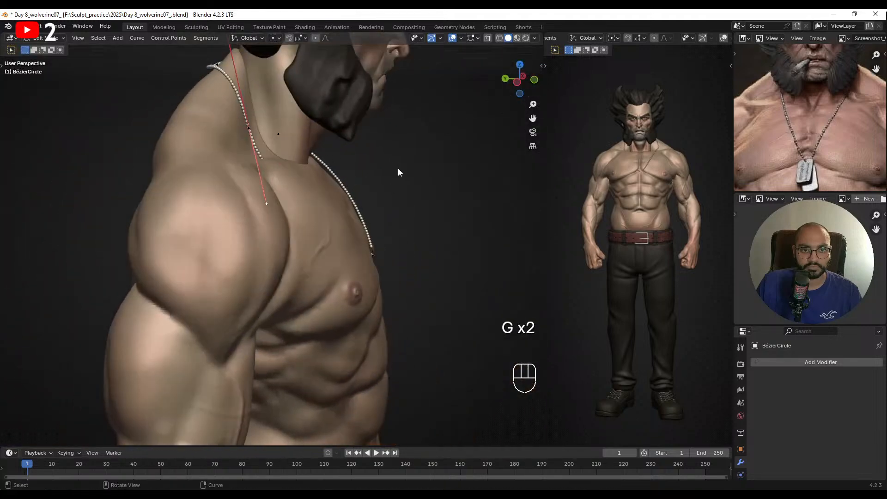
- Look through the tool, modifier, output, object and render properties while editing the BézierCircle
key(Tab)
key(Tab)
middle_drag(361, 176, 397, 183)
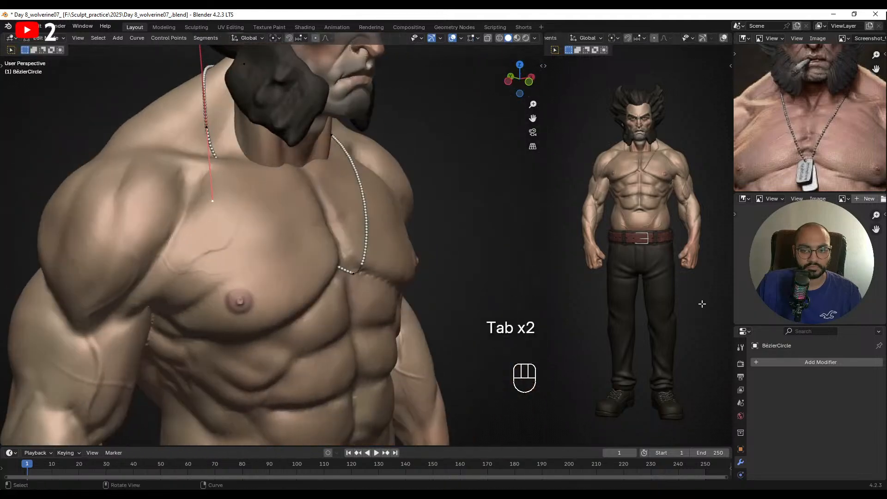
click(740, 346)
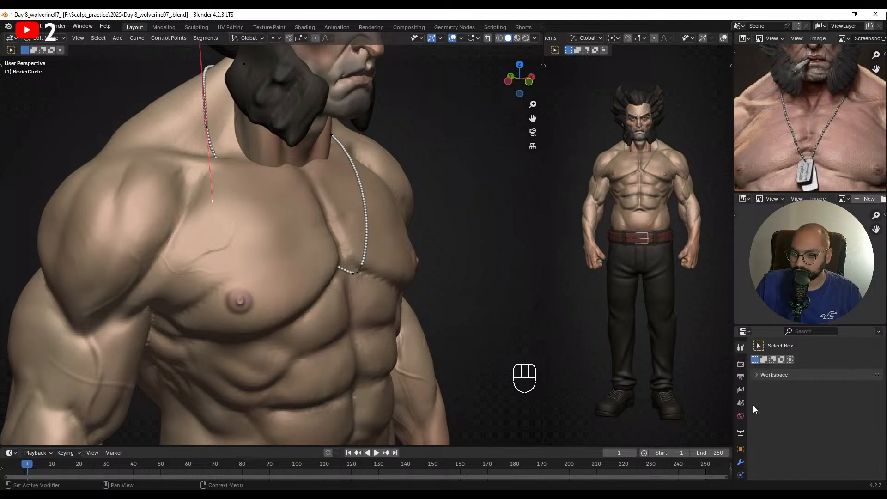
click(741, 462)
click(741, 416)
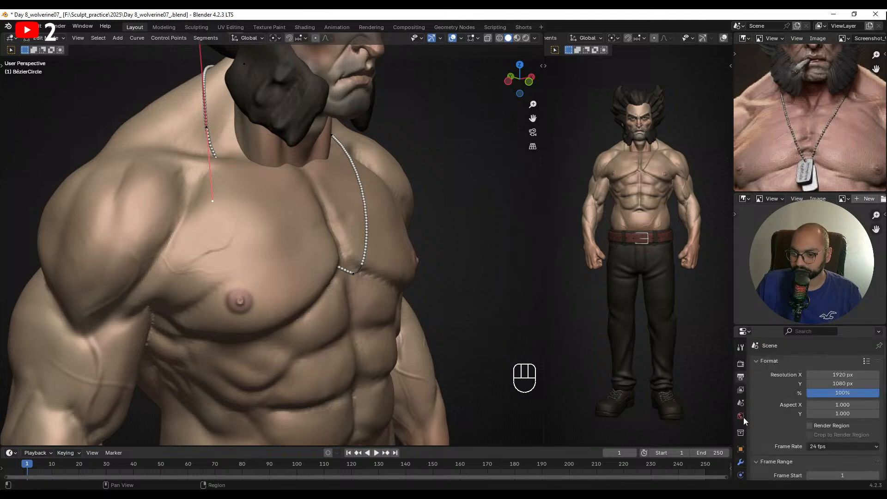
click(740, 449)
scroll(781, 425, down, 3)
scroll(781, 425, up, 5)
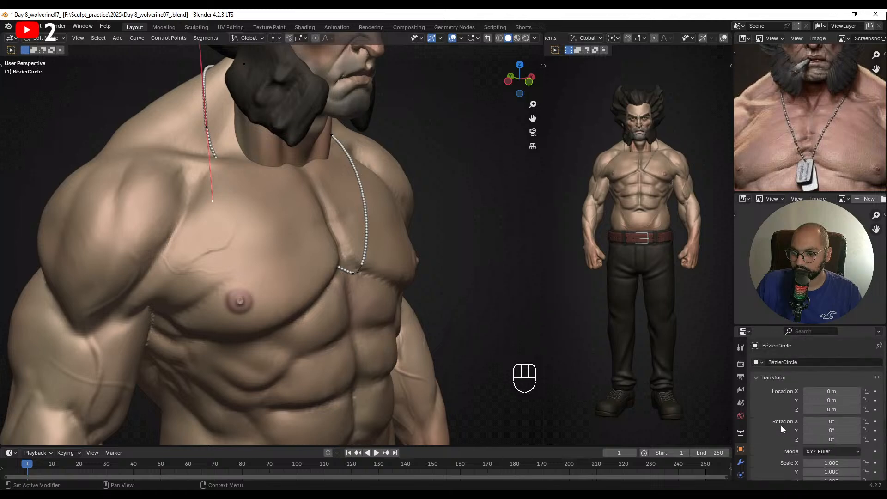
click(741, 377)
click(741, 363)
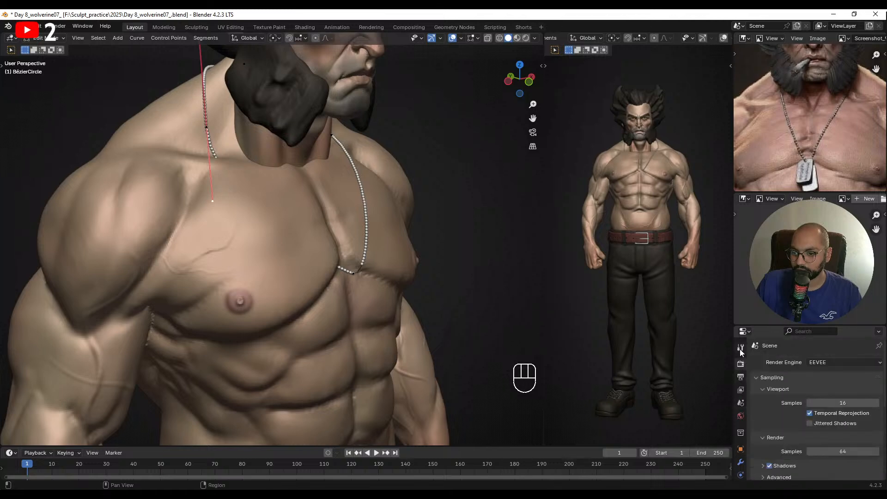
click(741, 347)
- Adjust the selected front handle of the right shoulder point once more from a different angle
middle_drag(379, 263, 298, 214)
key(g)
click(335, 188)
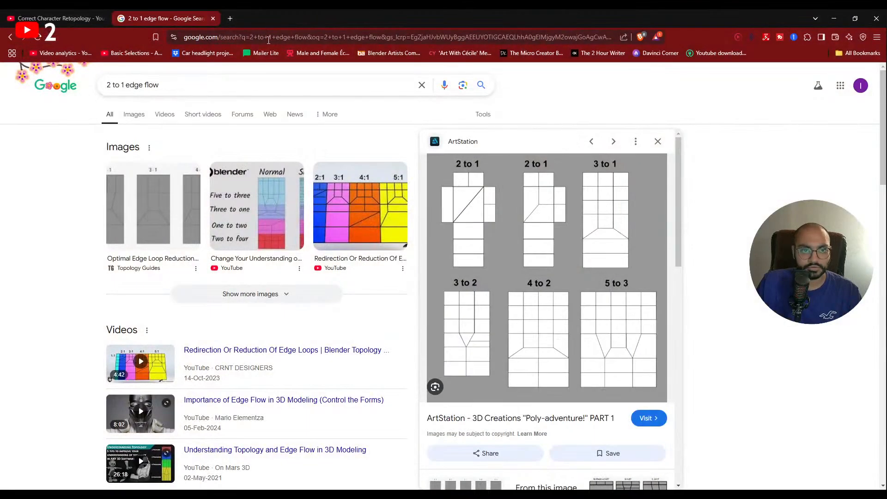
- Search the web for "bexier curve", then narrow the search to "bexier curve blender"
click(269, 38)
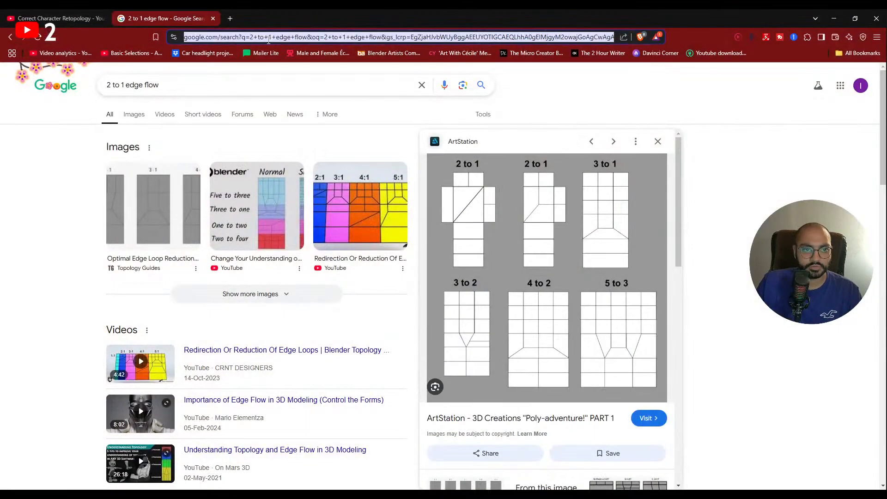
text(bexier curve)
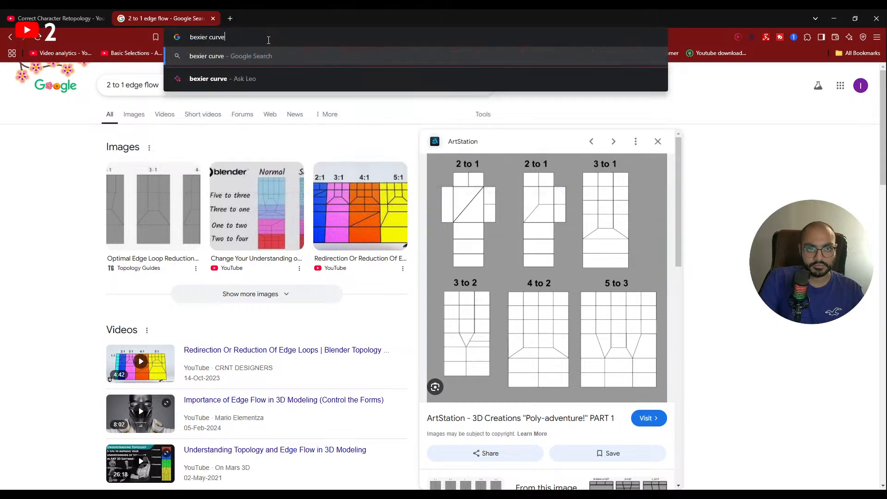
key(Return)
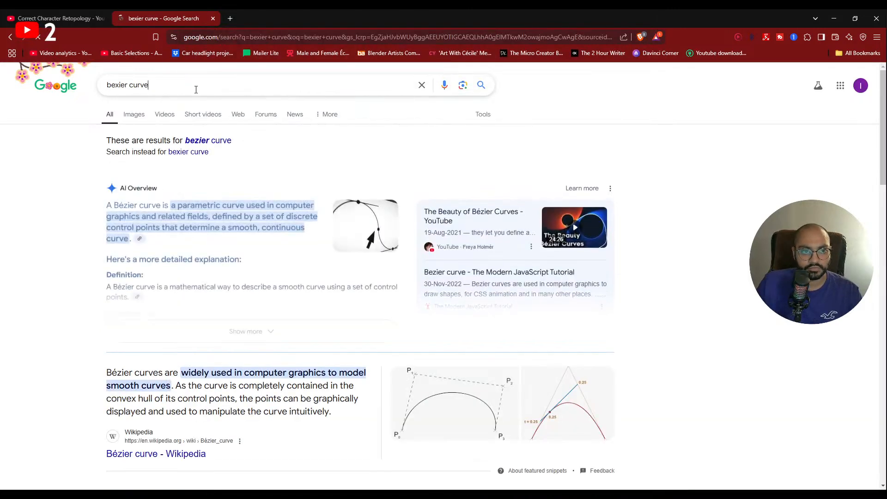
click(196, 89)
text(blender)
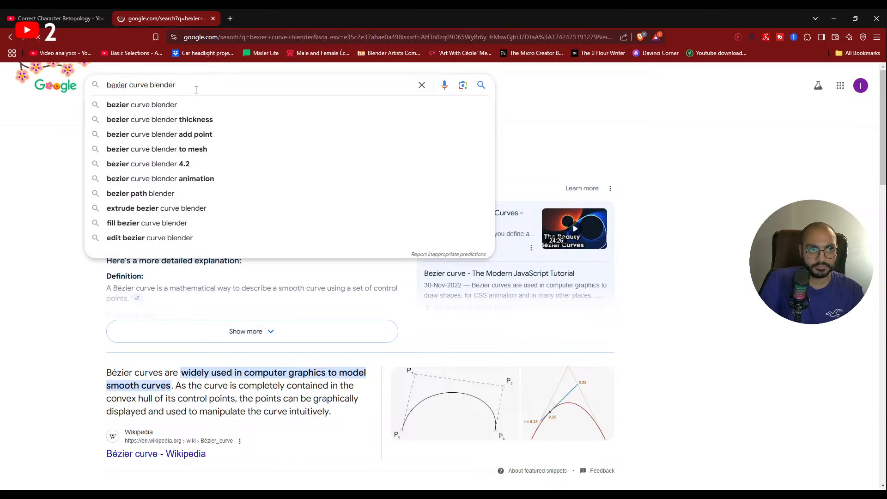
key(Return)
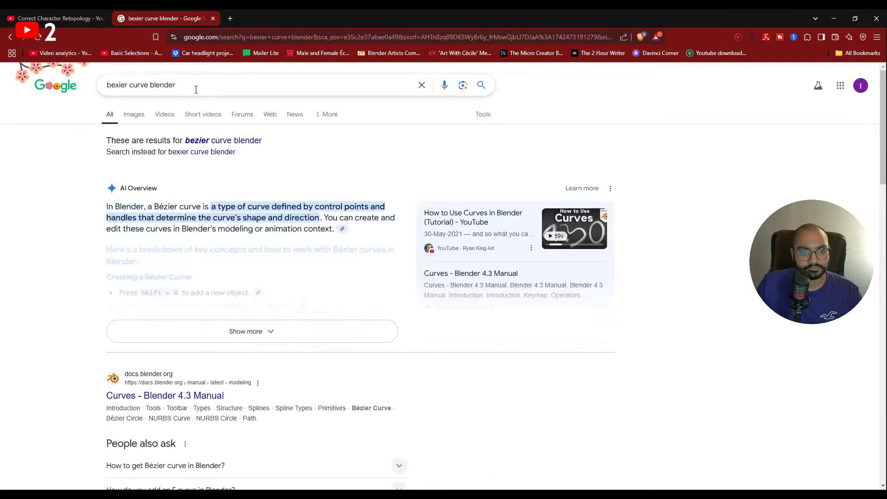
- Refine the search to "bexier curve blender contorl one end" and read the full AI overview on controlling handles independently
click(196, 89)
text(orl one end)
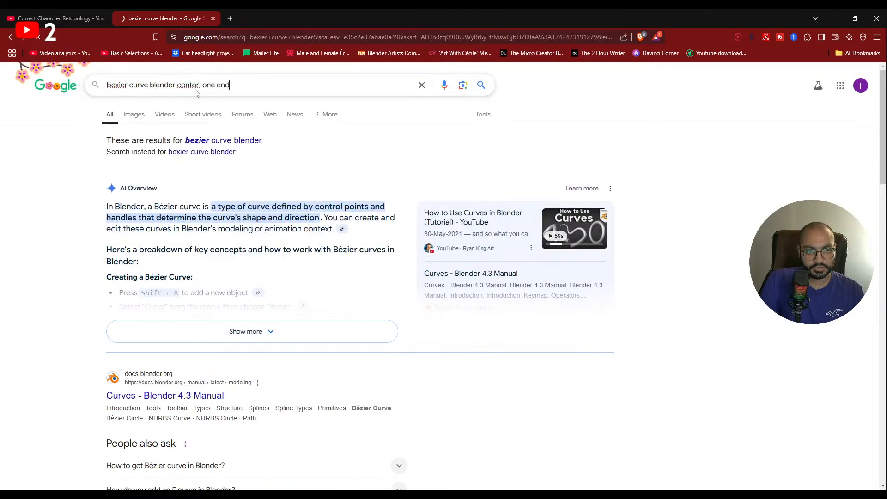
key(Return)
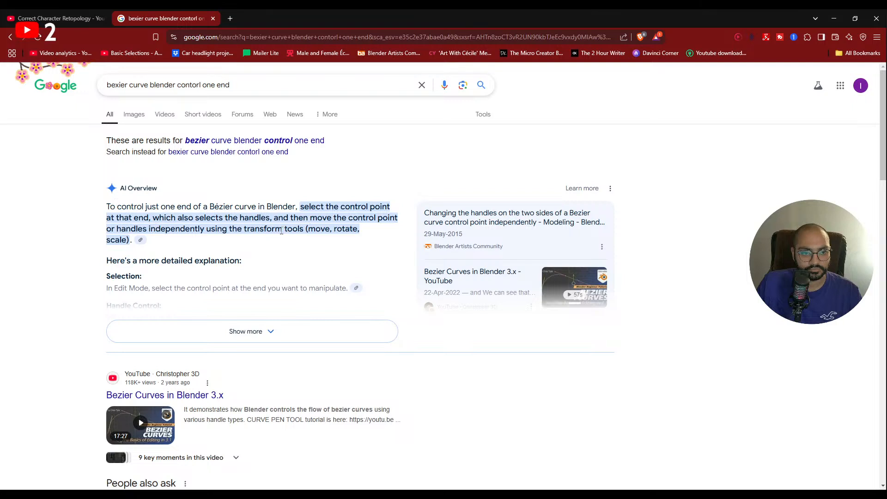
click(256, 330)
scroll(217, 296, down, 2)
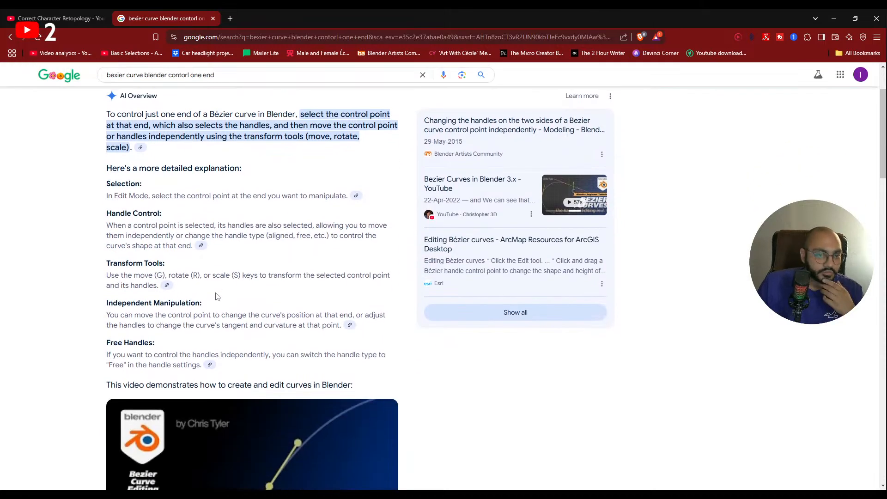
scroll(216, 296, down, 1)
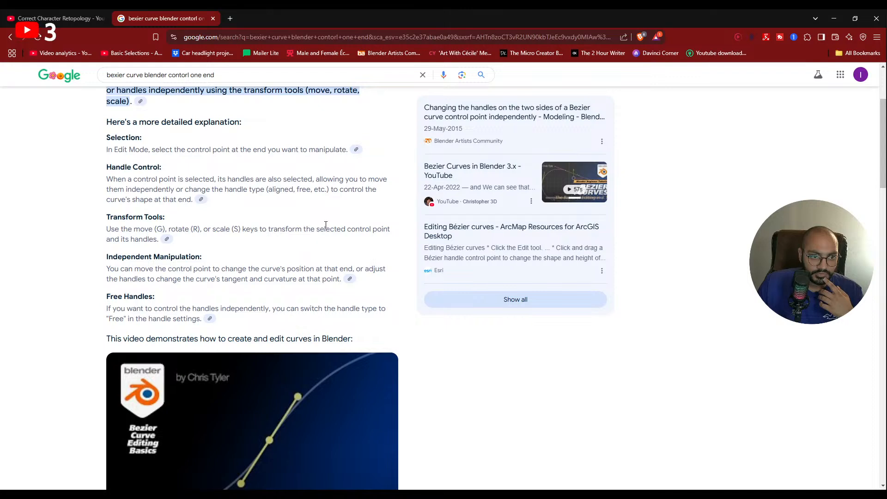
scroll(326, 225, down, 2)
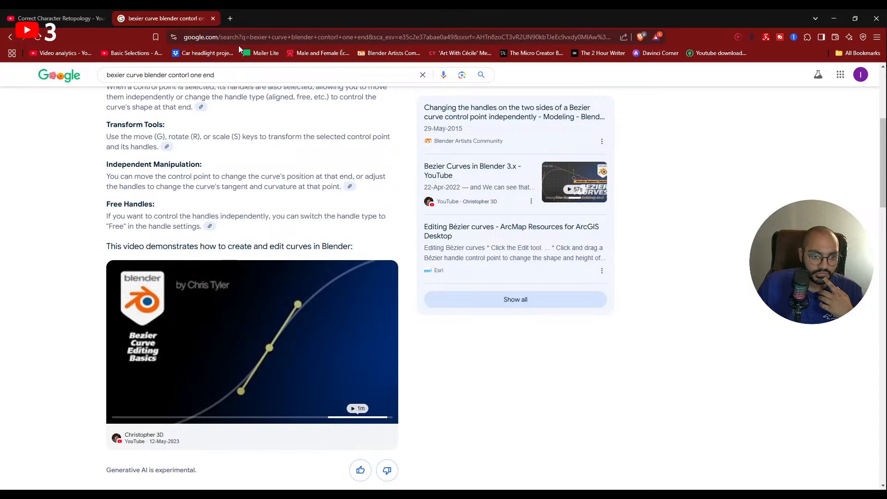
- Switch back to Blender and reposition the selected front handle of the character's right shoulder point
mouse_move(369, 494)
click(362, 478)
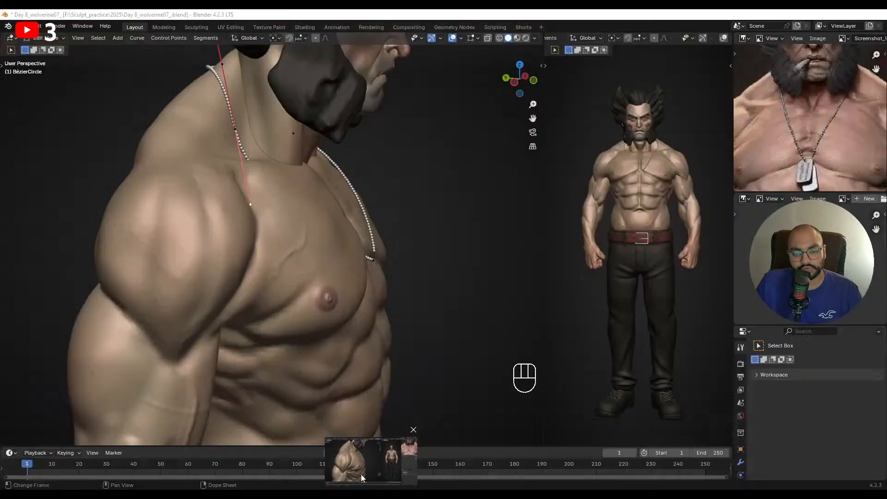
middle_drag(275, 229, 257, 229)
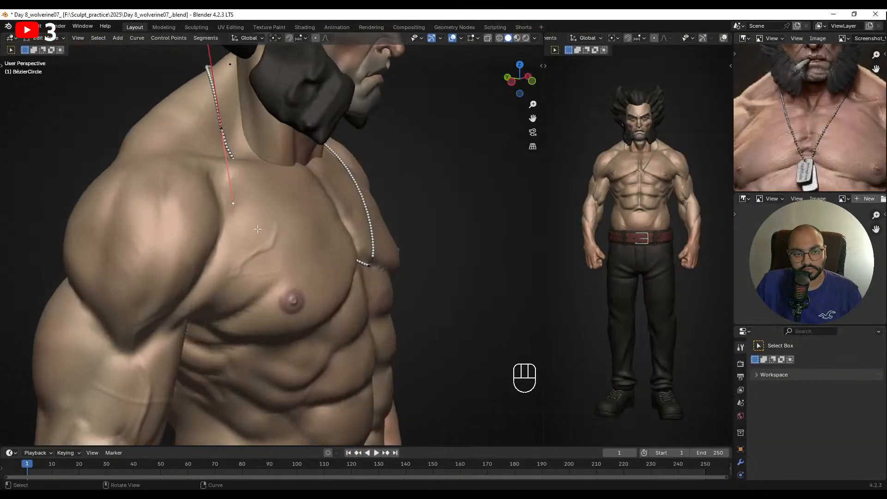
key(g)
click(282, 198)
- Move the chain's front chest point closer to the body, working from a low front view
middle_drag(282, 198, 295, 255)
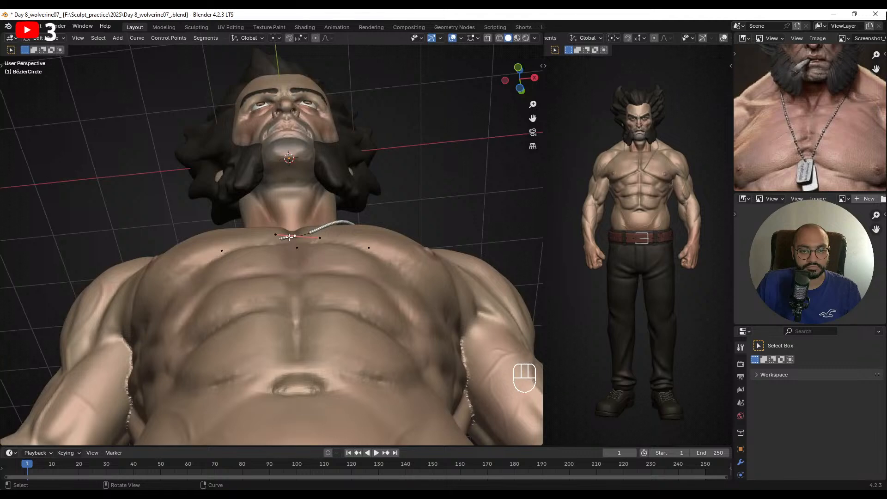
key(g)
right_click(325, 225)
key(g)
right_click(325, 225)
key(g)
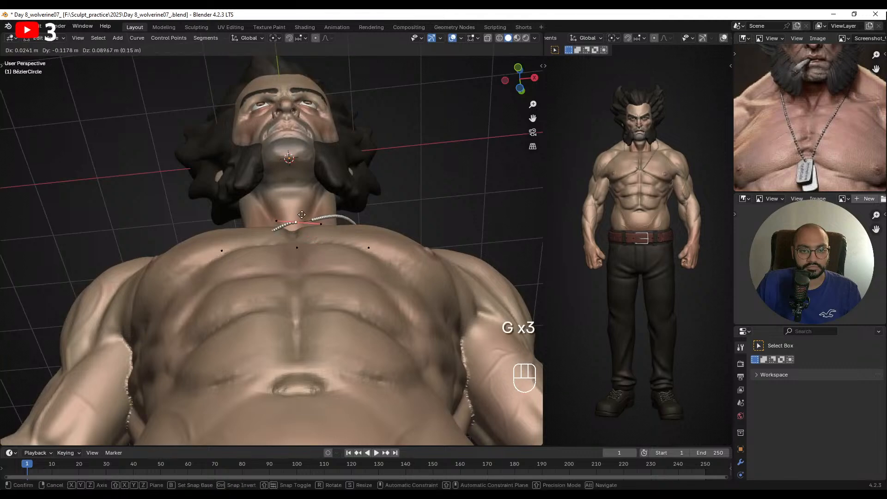
click(303, 220)
- Subdivide the curve segment between the right shoulder point and the chest point with one cut
middle_drag(277, 223, 322, 333)
shift+click(330, 333)
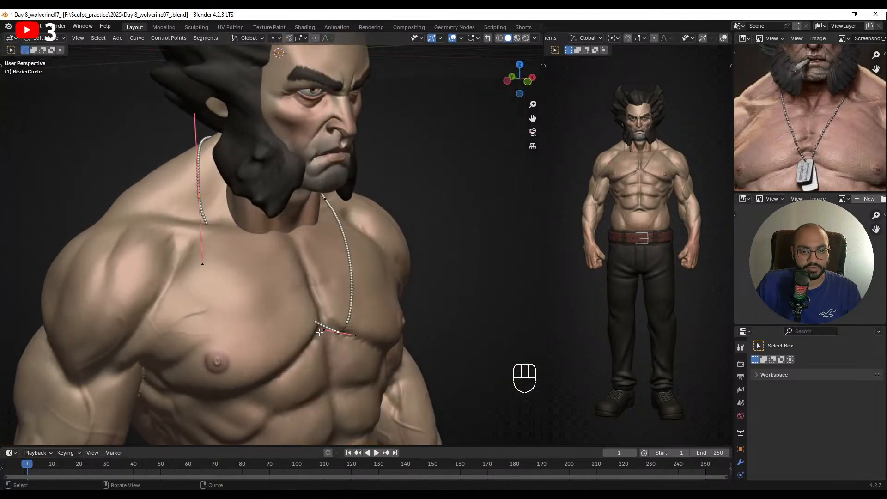
key(ctrl+b)
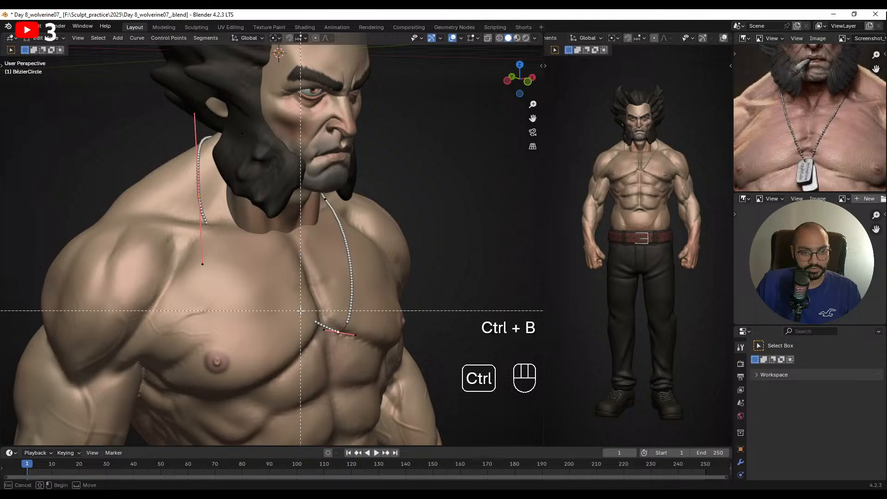
right_click(272, 304)
key(F3)
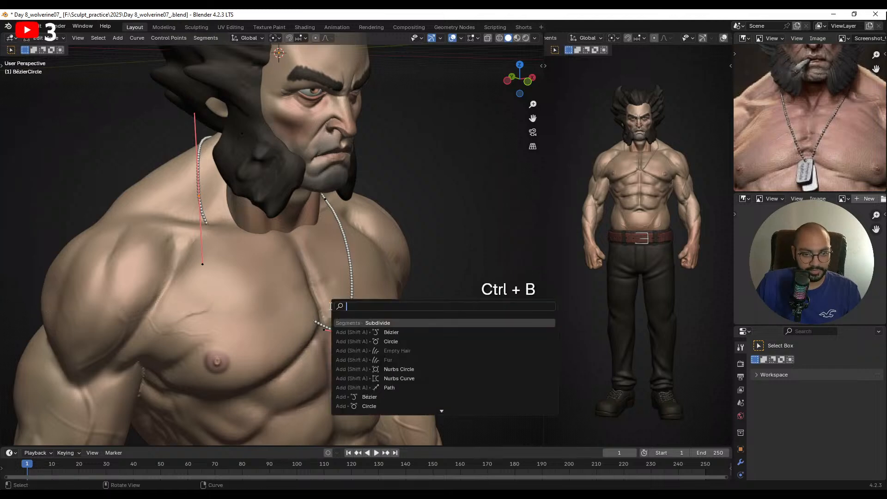
key(space)
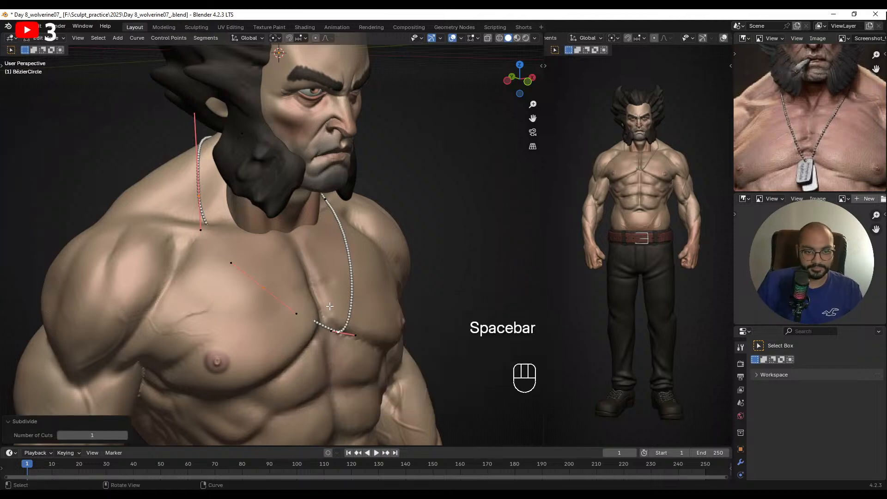
- Move the newly cut point onto the character's right upper chest so the chain follows the skin surface
middle_drag(330, 306, 299, 281)
key(g)
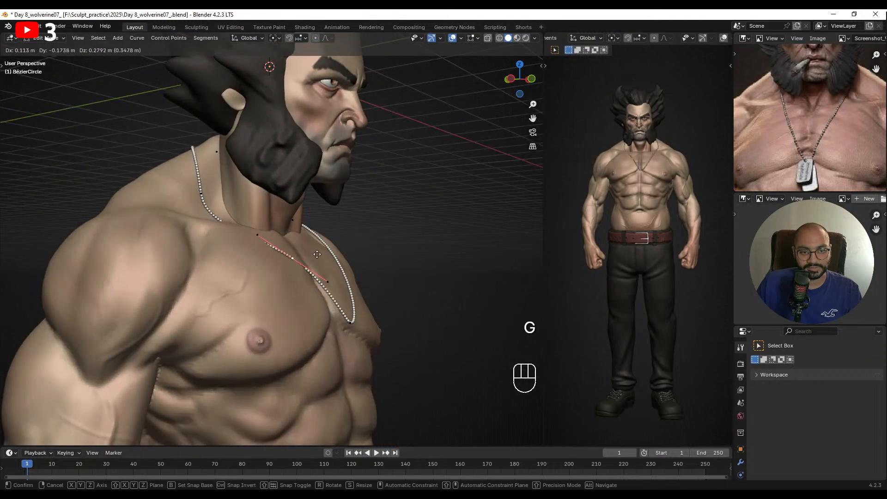
click(309, 243)
middle_drag(309, 243, 352, 284)
key(g)
click(262, 290)
key(g)
click(331, 278)
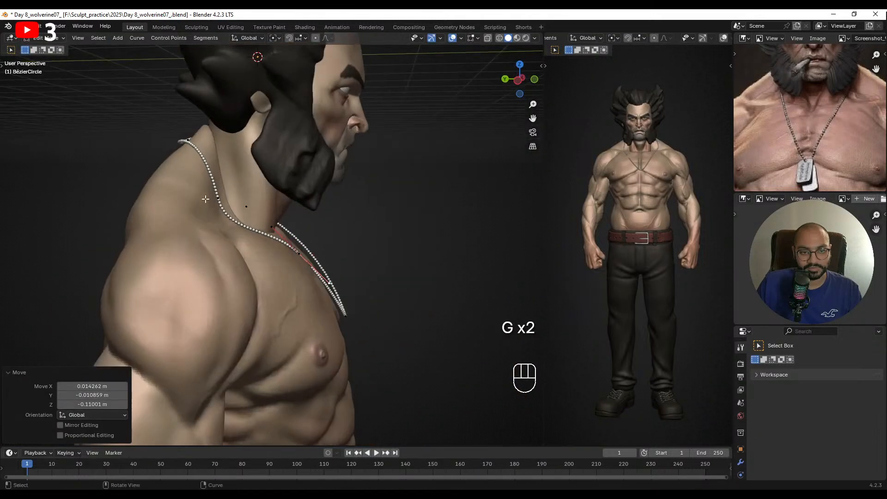
- Nudge the upper chest point from another angle, undo the last move, and leave Edit Mode
middle_drag(296, 235, 413, 305)
key(g)
click(297, 239)
key(g)
click(216, 230)
key(ctrl+z)
key(Tab)
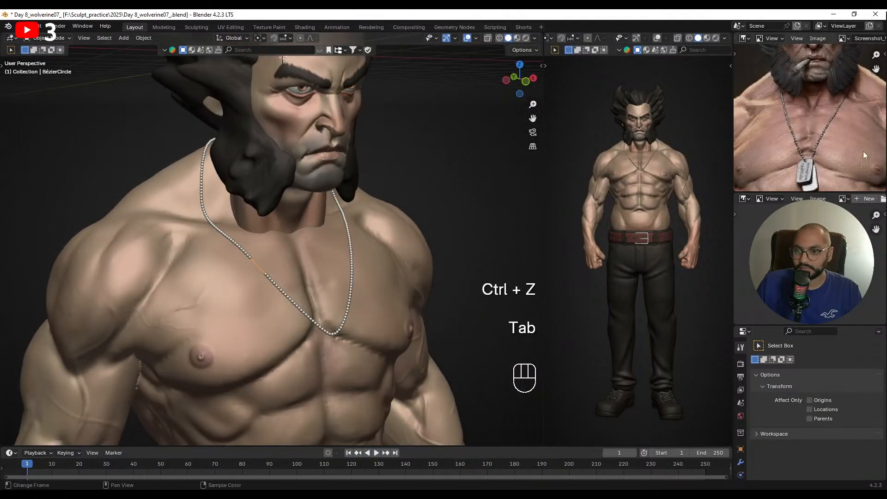
- Raise the Bead object's Array count to 220 to close the gap in the chain
click(749, 40)
click(351, 277)
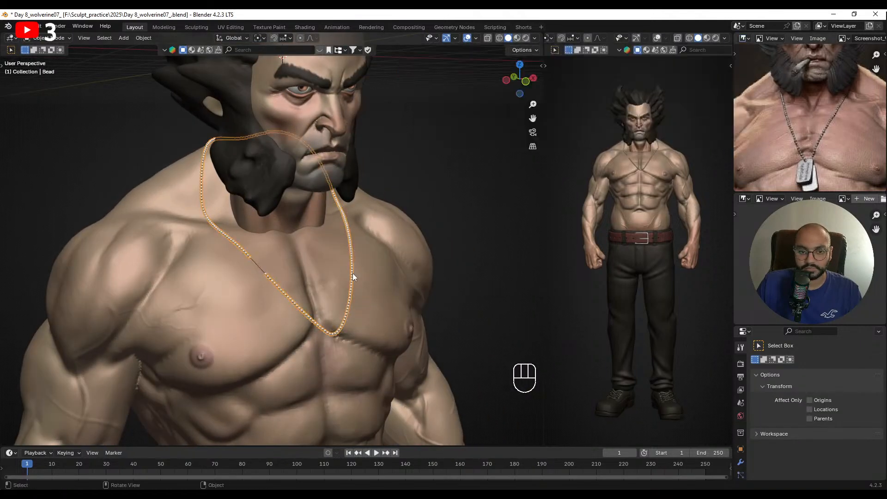
click(740, 463)
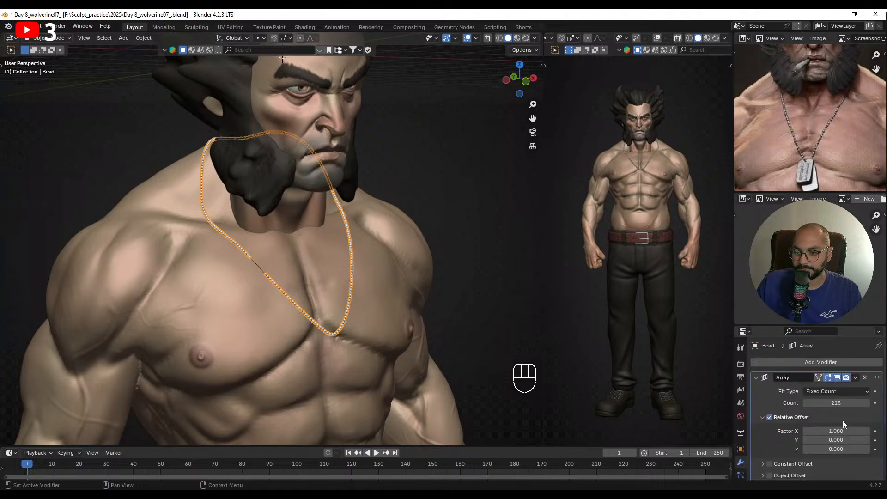
click(867, 403)
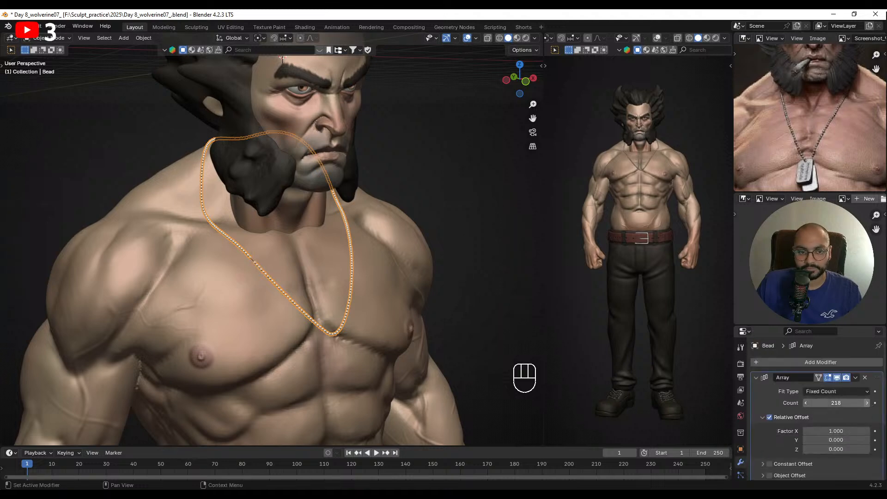
click(867, 405)
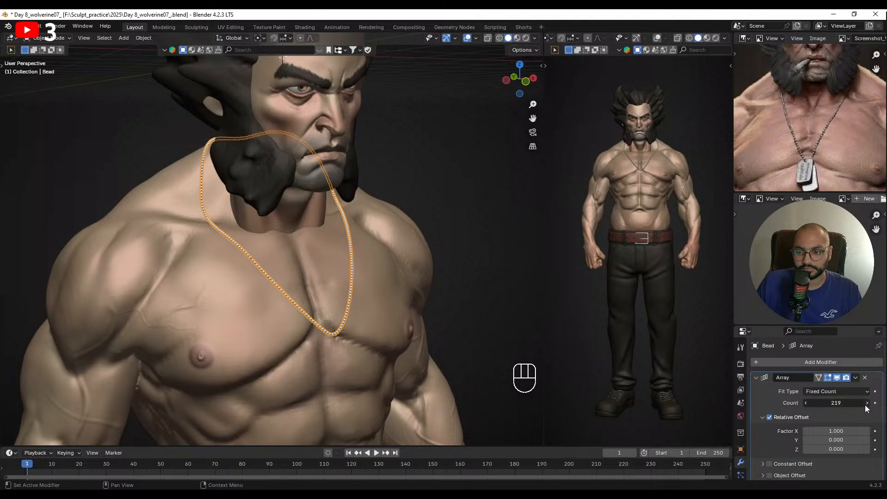
click(495, 228)
middle_drag(495, 229, 511, 213)
scroll(363, 263, up, 3)
click(323, 277)
key(Tab)
middle_drag(323, 278, 360, 292)
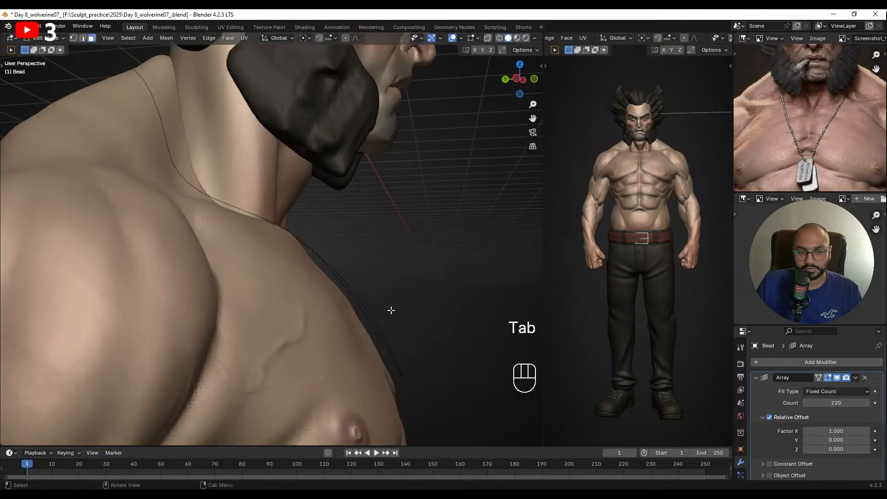
middle_drag(443, 368, 418, 376)
key(Tab)
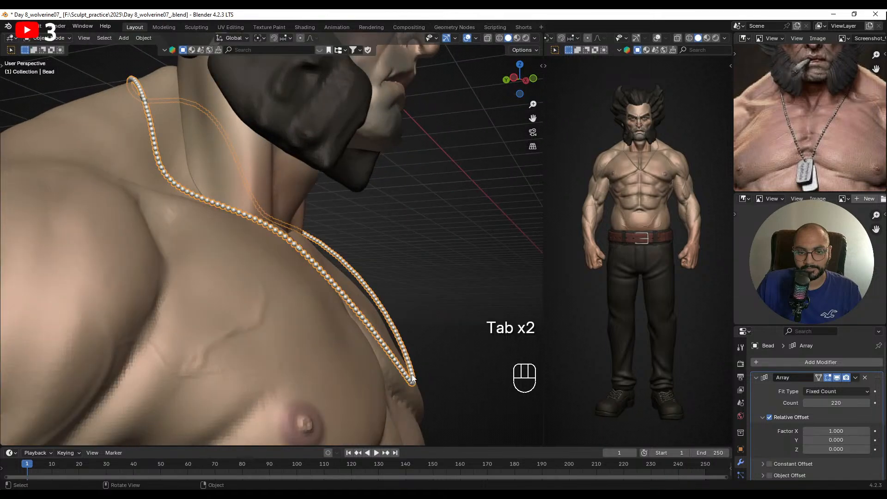
- Edit the BézierCircle again and move its right upper chest point down and back toward the skin
click(412, 378)
key(Tab)
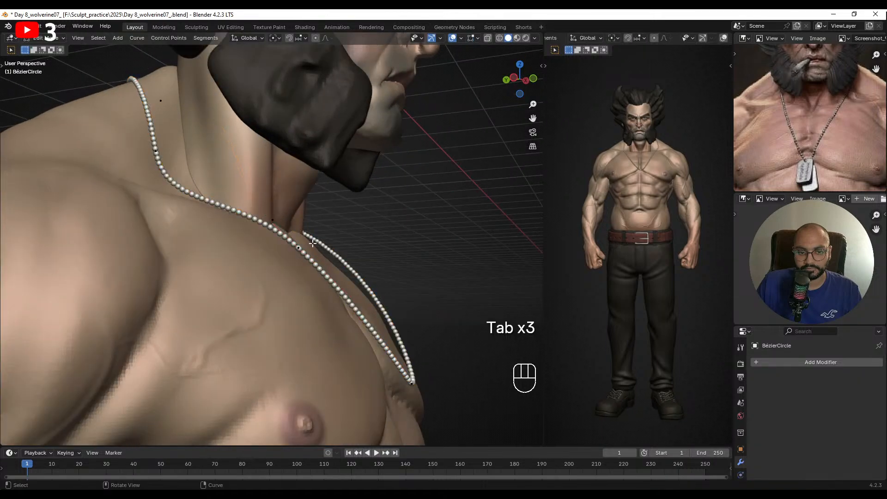
click(312, 243)
middle_drag(351, 295, 270, 246)
key(g)
click(357, 288)
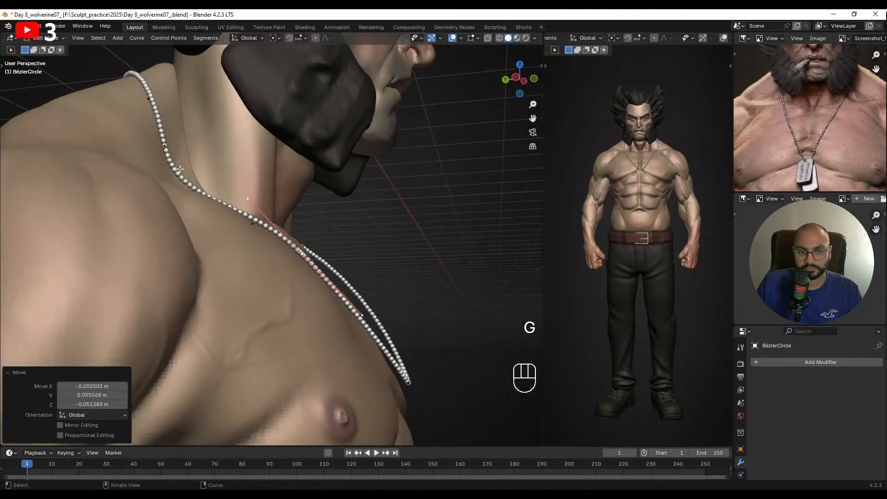
- Adjust the upper handle of the right upper chest point in small moves so the chain rests over the collarbone
middle_drag(198, 178, 187, 182)
click(251, 199)
middle_drag(252, 198, 265, 194)
key(g)
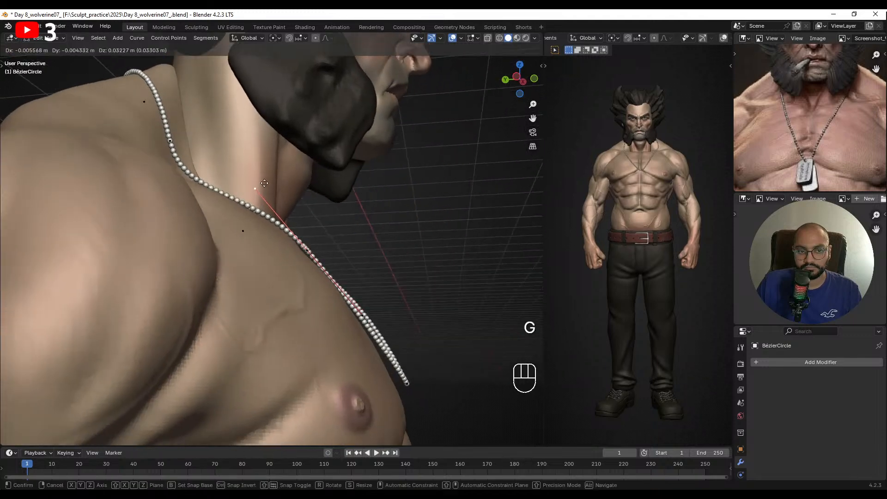
click(263, 189)
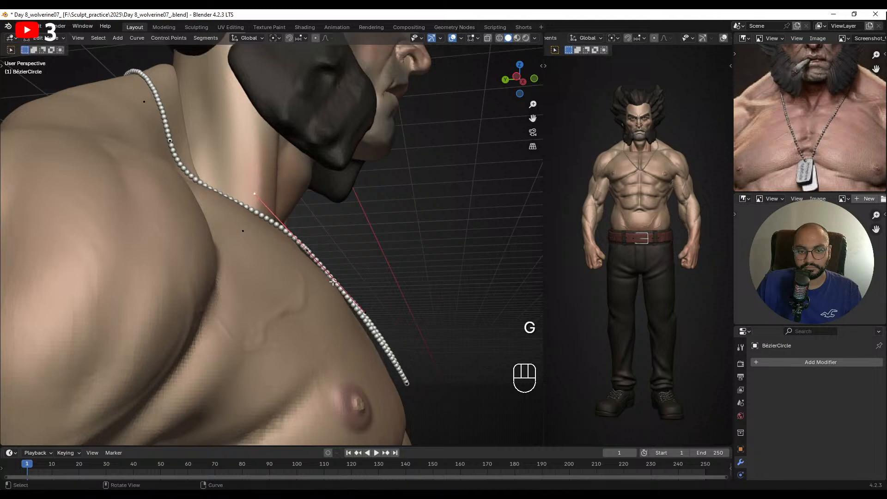
key(g)
click(261, 189)
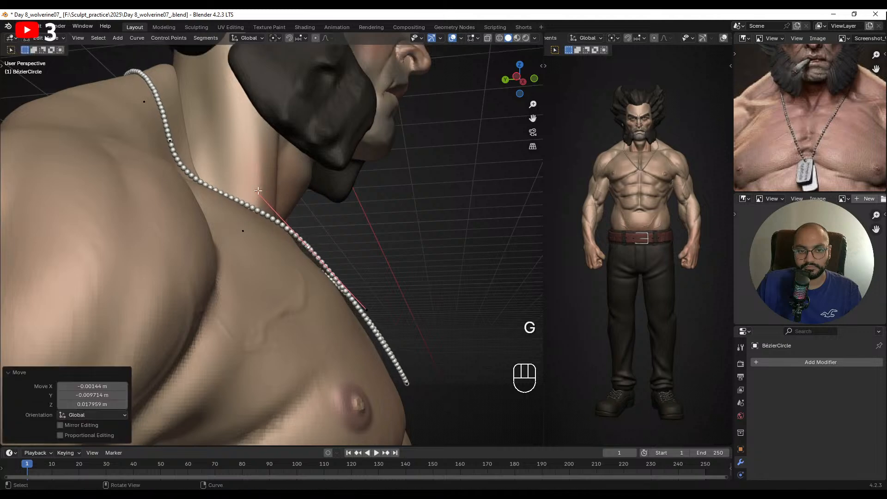
key(g)
click(261, 187)
- Box-select the control point on the front of the bead chain and reposition it in small moves against the chest
middle_drag(284, 248, 318, 268)
mouse_move(319, 268)
alt+shift+middle_down()
mouse_move(290, 214)
mouse_move(382, 273)
mouse_move(329, 268)
alt+shift+middle_up()
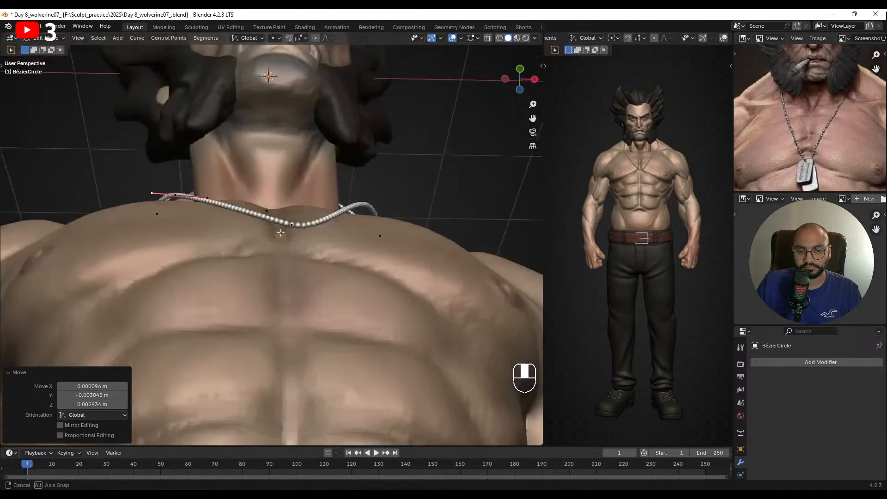
key(b)
drag(328, 268, 333, 271)
middle_drag(334, 272, 353, 285)
key(g)
click(331, 246)
key(g)
key(g)
click(246, 325)
- Move the chain's lowest point to the middle of the chest between the pectorals and leave Edit Mode
scroll(352, 286, up, 5)
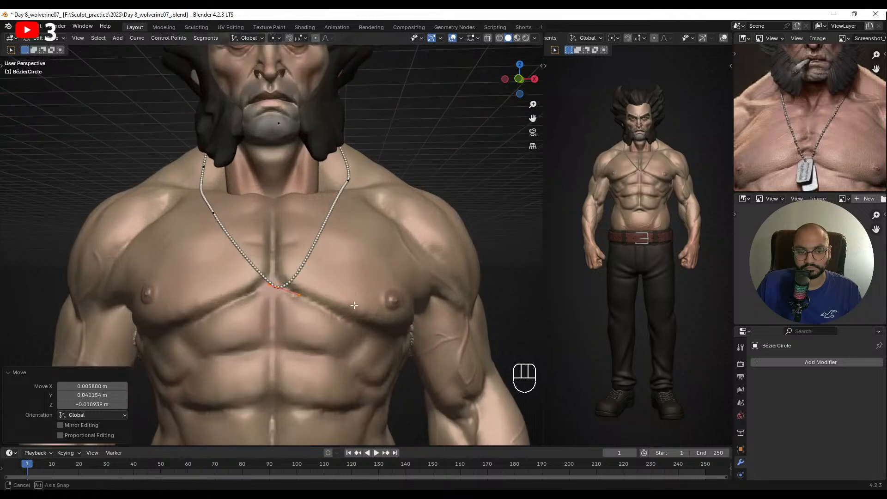
key(g)
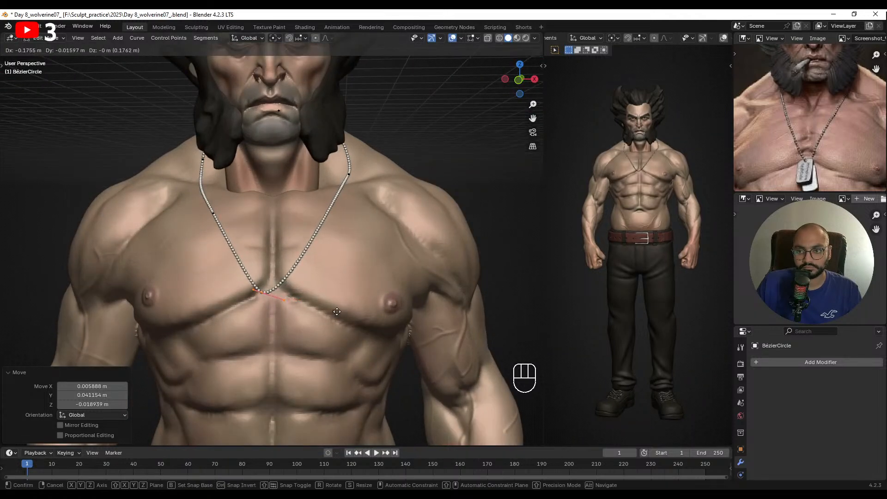
click(337, 312)
key(Tab)
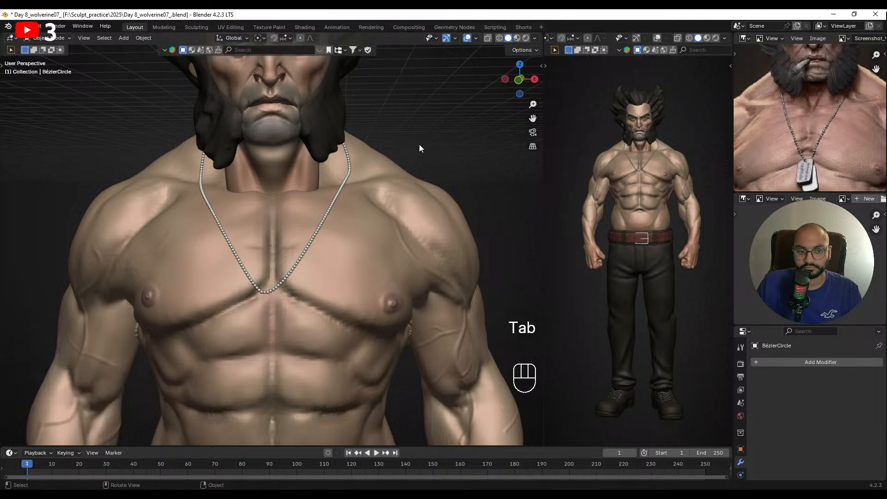
- Add a plane, move it in front of the character's torso, and rotate it 90° about X so it stands upright
scroll(405, 212, down, 4)
middle_drag(464, 269, 421, 241)
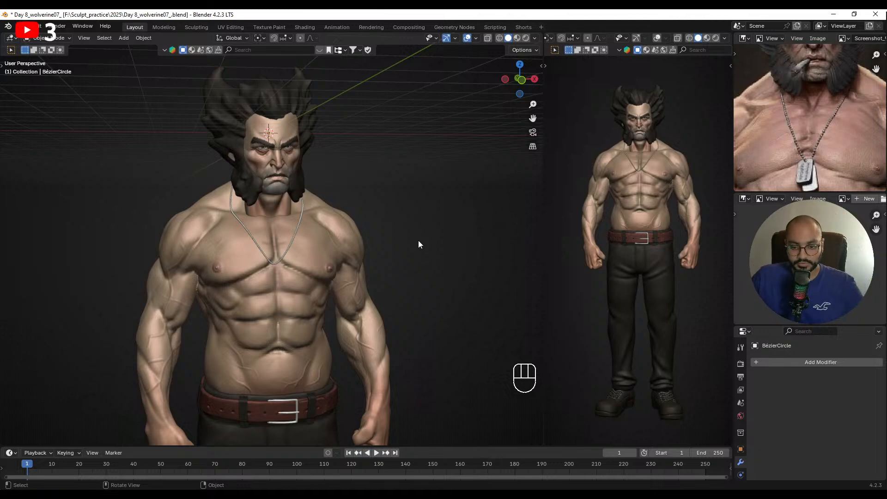
key(shift+a)
mouse_move(406, 231)
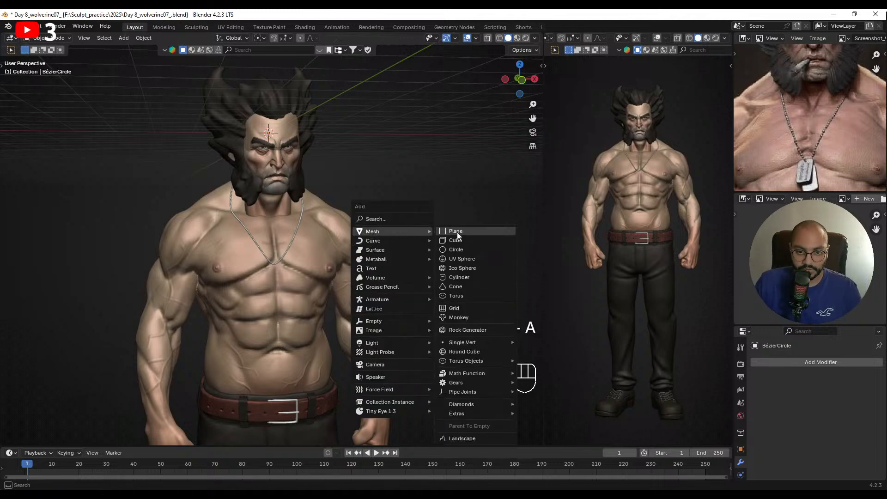
click(457, 234)
middle_drag(417, 240, 381, 222)
key(g)
click(439, 332)
text(rx)
text(90)
key(Return)
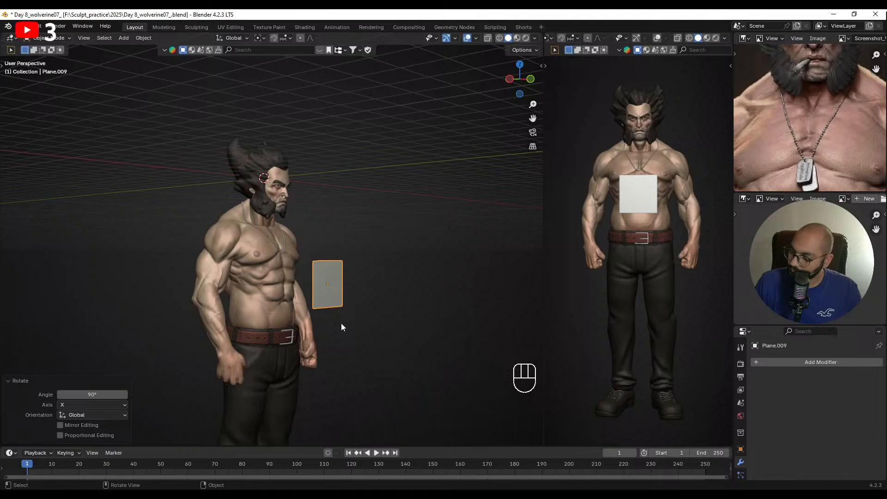
- Extrude the upright plane's top edge upward by about 1.89 m along Z to make a tall tag shape
scroll(341, 323, up, 3)
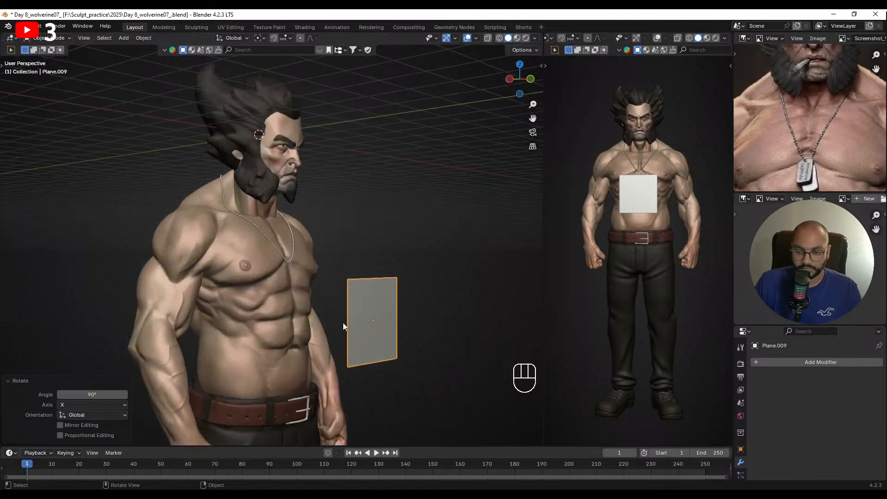
middle_drag(389, 330, 336, 267)
scroll(354, 334, up, 1)
key(Tab)
key(2)
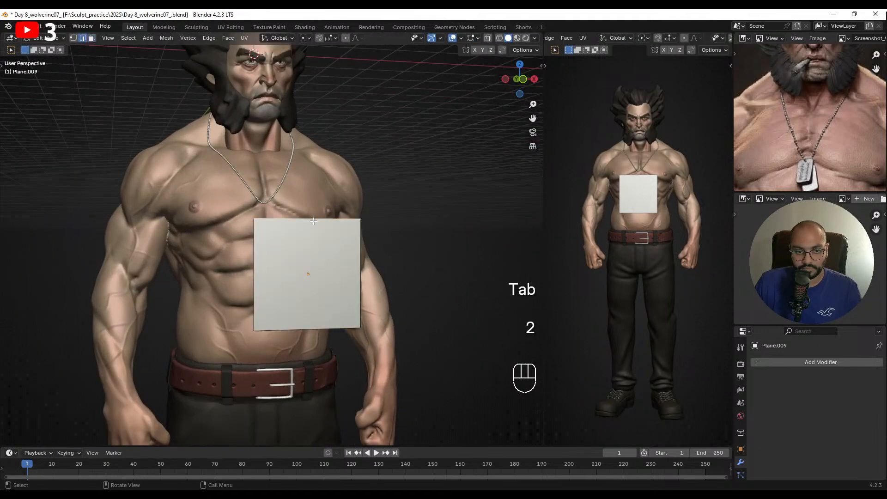
shift+middle_drag(324, 231, 323, 259)
key(e)
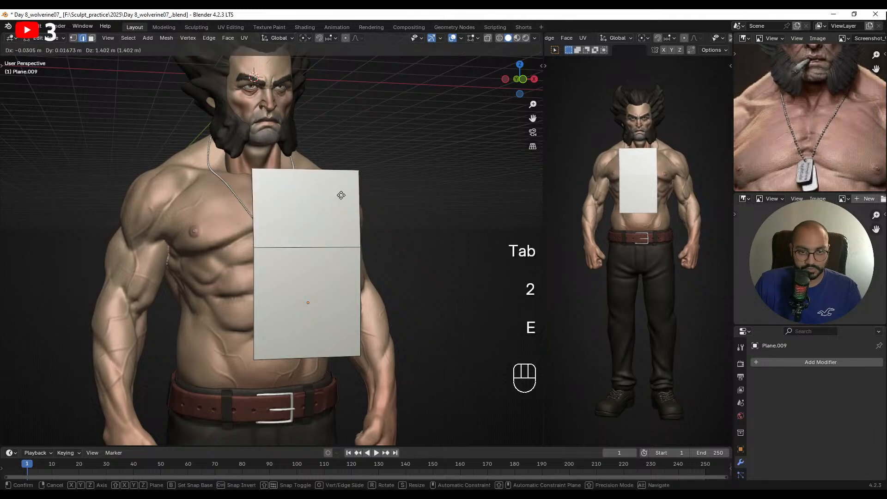
click(339, 168)
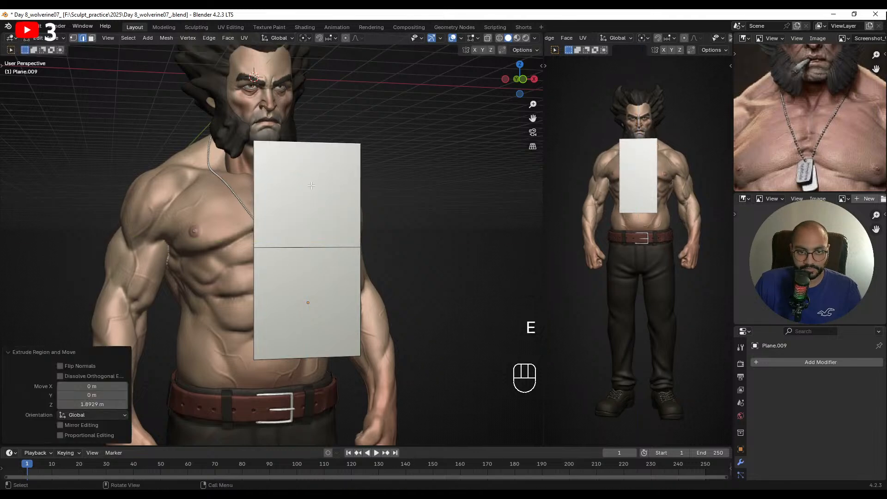
- Cut the tag with one centred horizontal loop across its upper half and one vertical loop down its middle
key(ctrl+r)
click(307, 160)
right_click(307, 160)
key(ctrl+r)
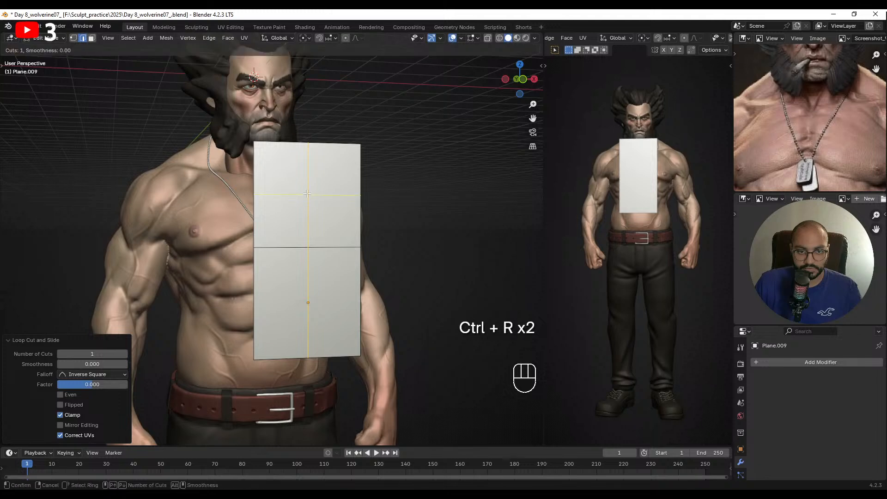
click(298, 177)
right_click(298, 176)
- Select the tag's four upper faces and inset them together by about 0.55 m
key(3)
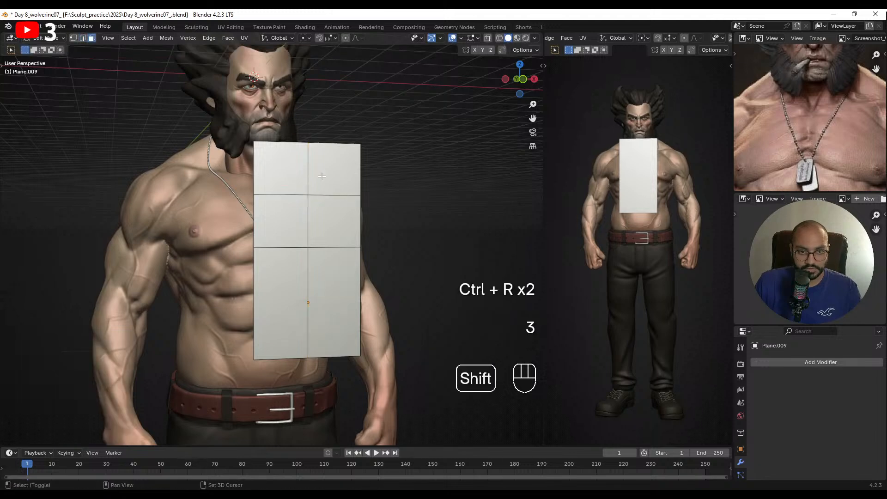
shift+click(322, 211)
shift+click(285, 206)
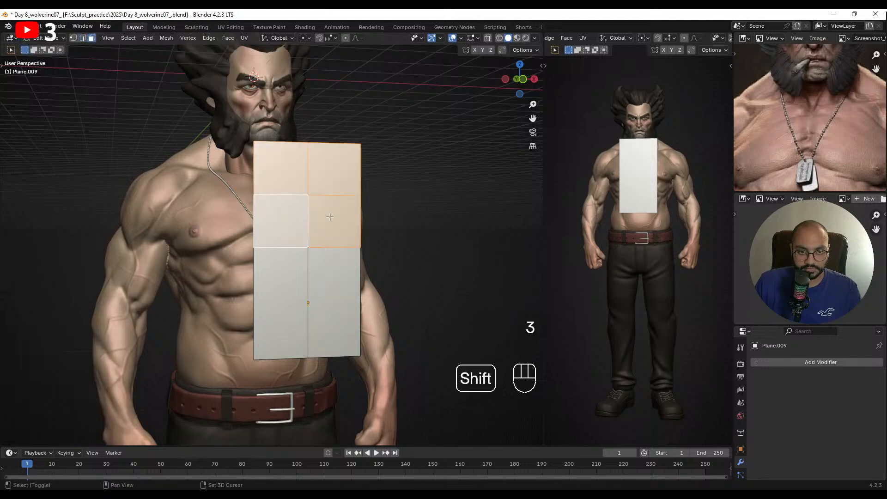
key(i)
click(364, 214)
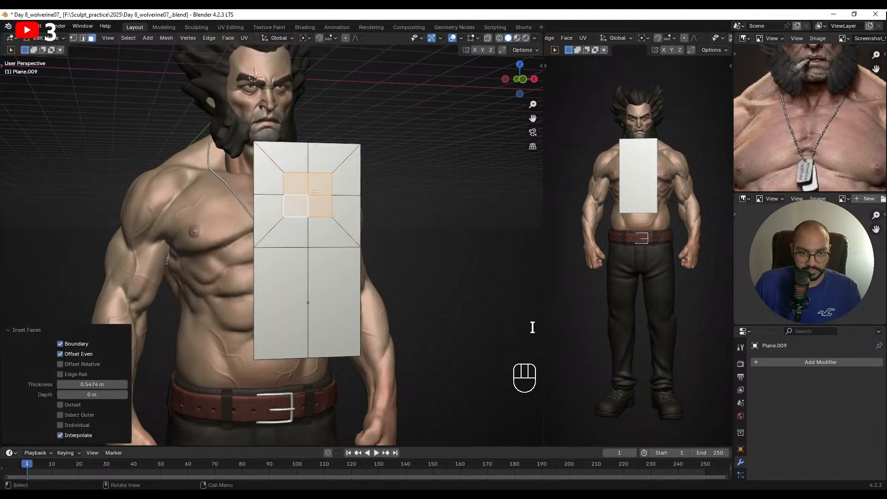
- Shape the inset faces into a circle, delete them to open the tag's hole, and leave Edit Mode
right_click(305, 191)
mouse_move(316, 180)
click(355, 187)
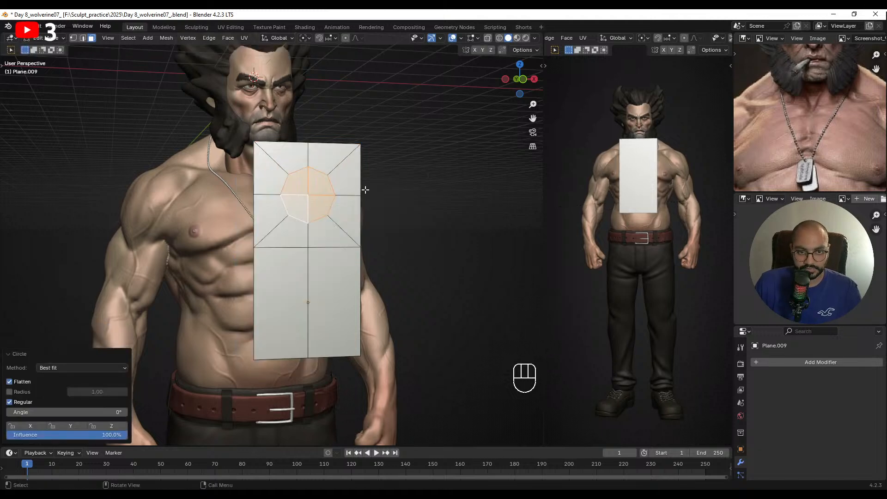
key(Delete)
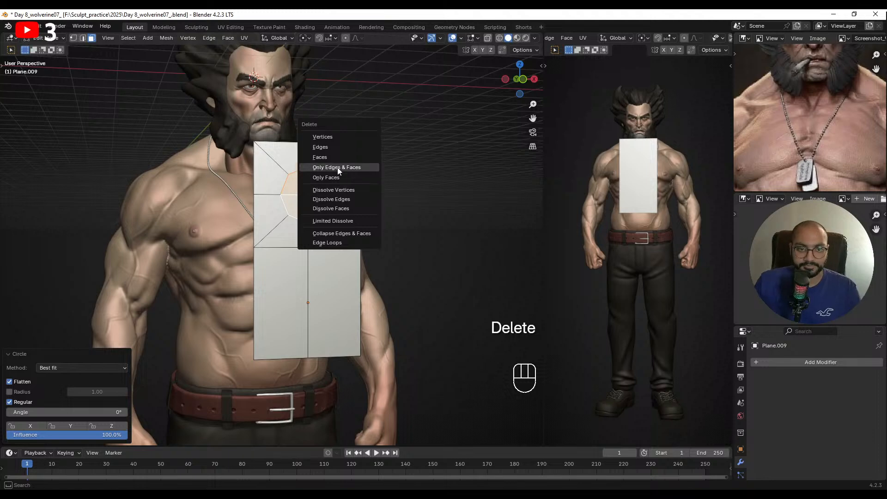
click(328, 158)
key(Tab)
middle_drag(411, 183, 641, 298)
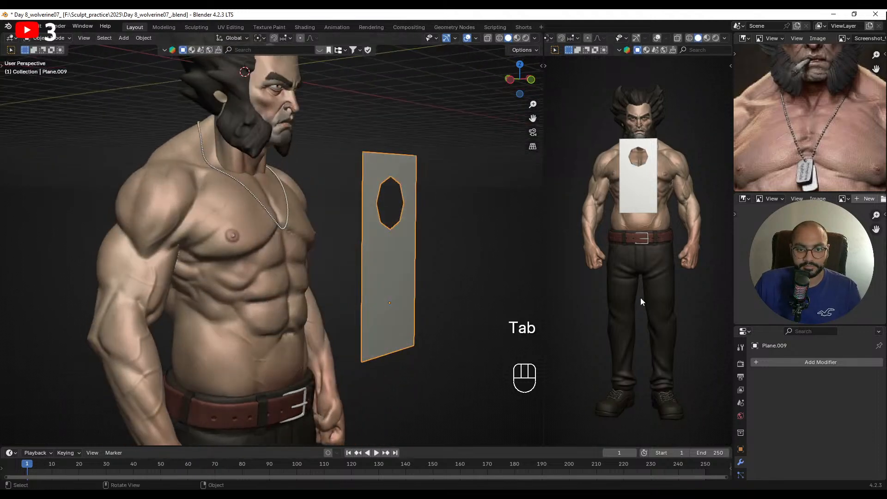
- Give the tag a Solidify modifier with 0.27 m thickness and a Subdivision modifier at viewport level 1
click(784, 364)
click(762, 359)
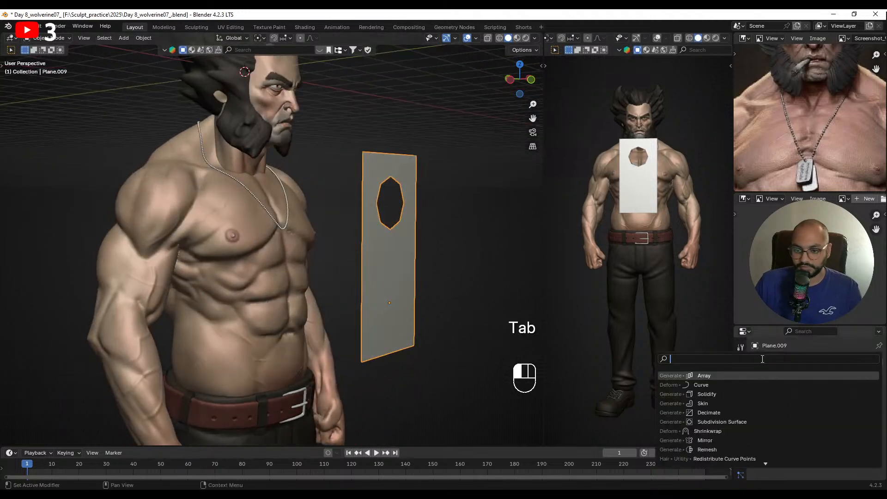
text(solidif)
key(Return)
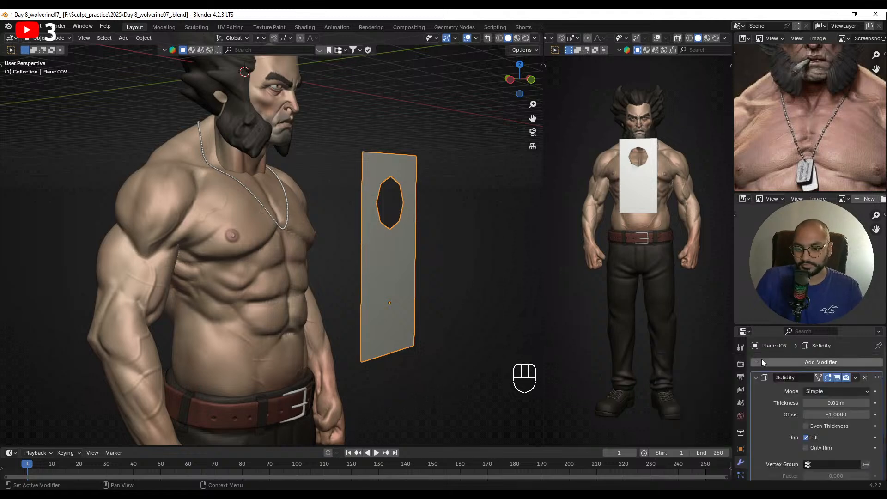
drag(832, 403, 884, 402)
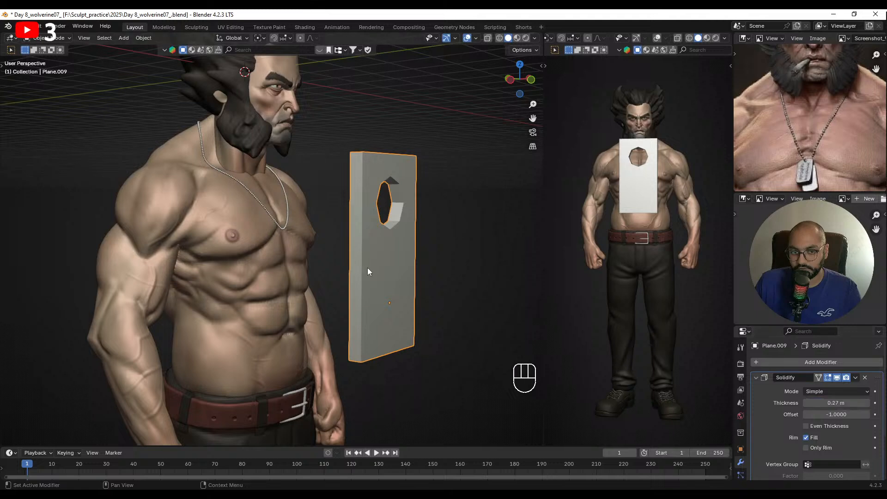
key(ctrl+1)
middle_drag(447, 245, 374, 250)
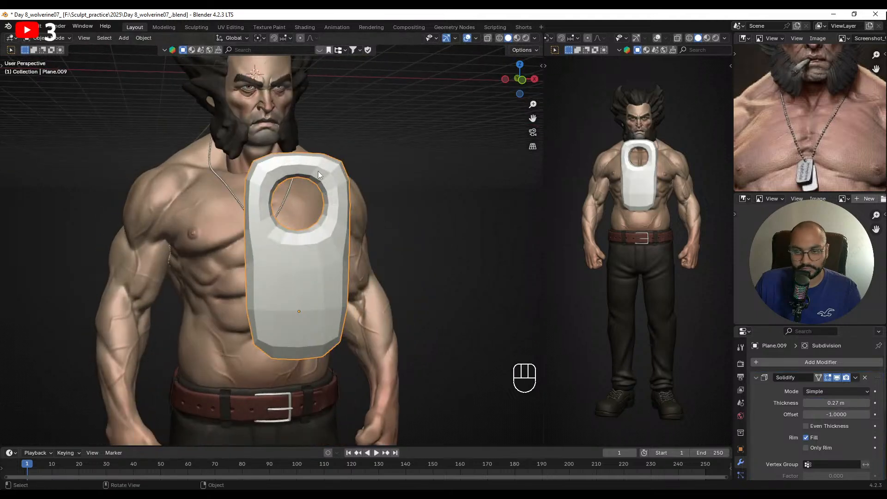
- Scale the hole's edge loop to 0.272 and raise it about 0.45 m along Z toward the tag's top
key(Tab)
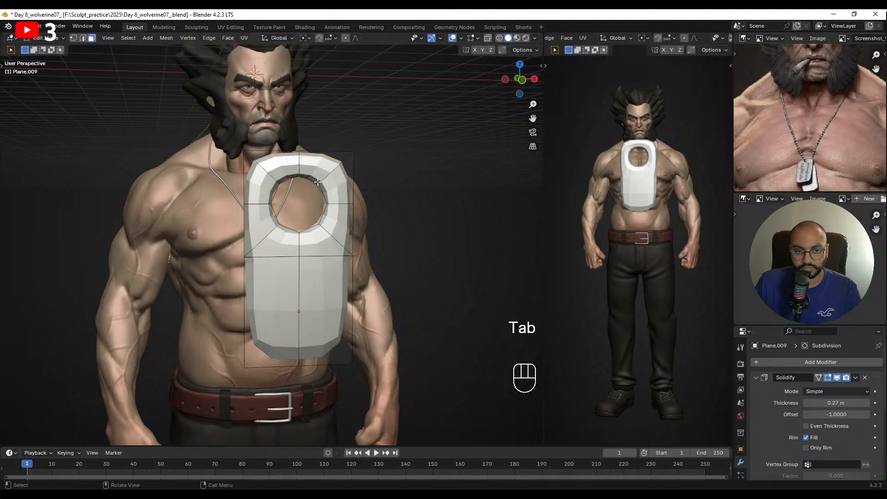
key(3)
key(2)
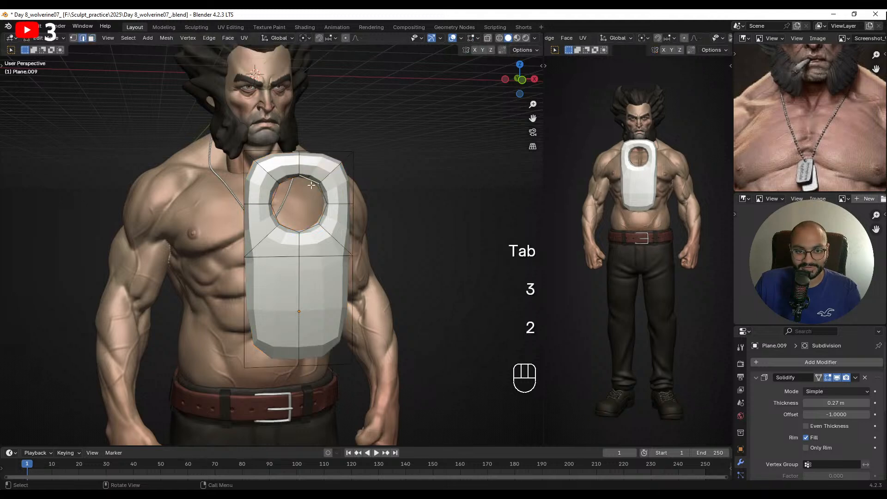
key(s)
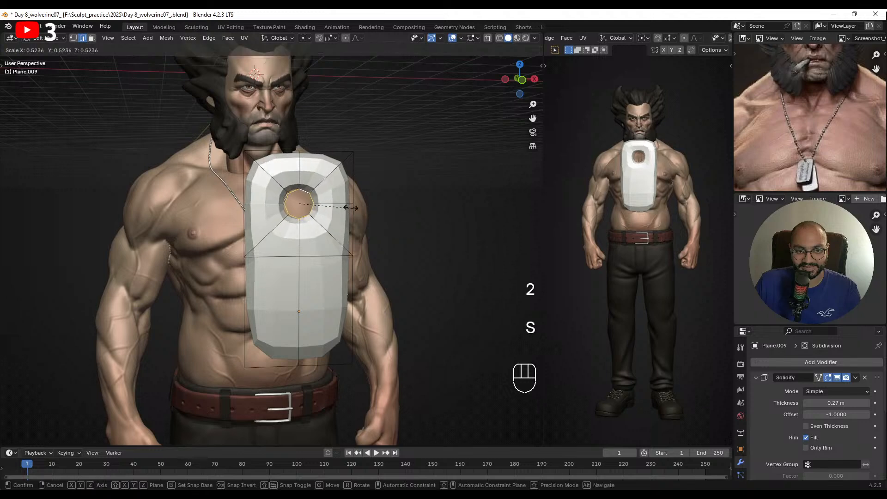
click(340, 206)
key(g)
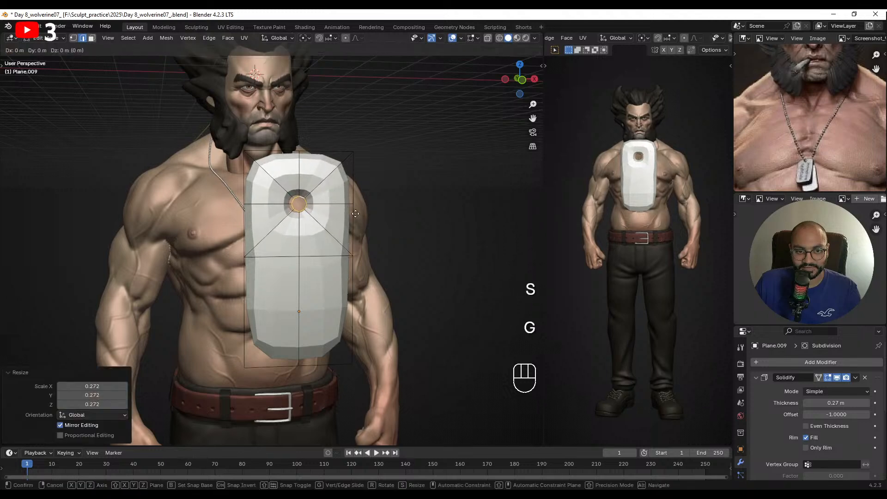
key(z)
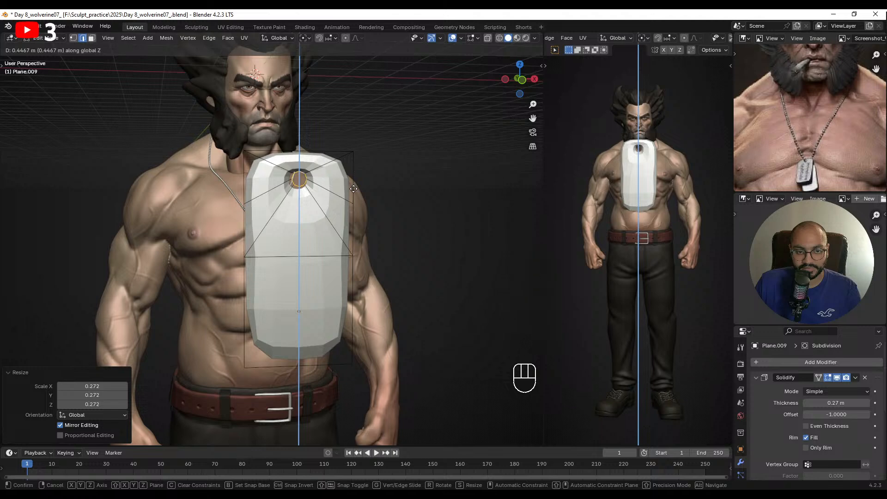
click(353, 188)
- Raise the outer side vertices about 0.47 m along Z to the hole's height and the row below by about 0.67 m
key(1)
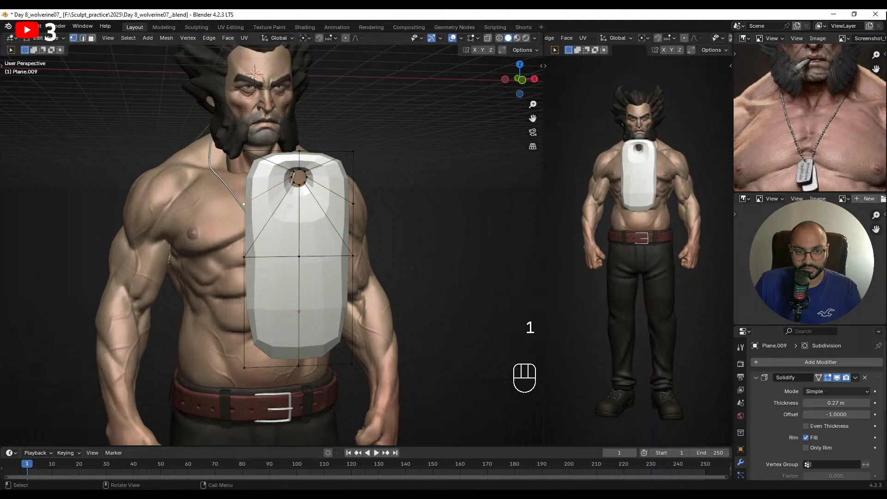
shift+click(352, 195)
key(g)
key(z)
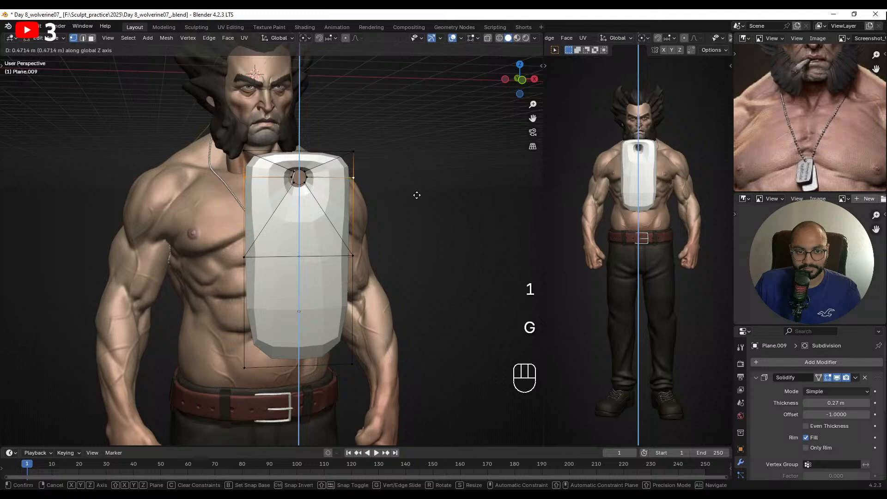
click(417, 195)
key(g)
key(z)
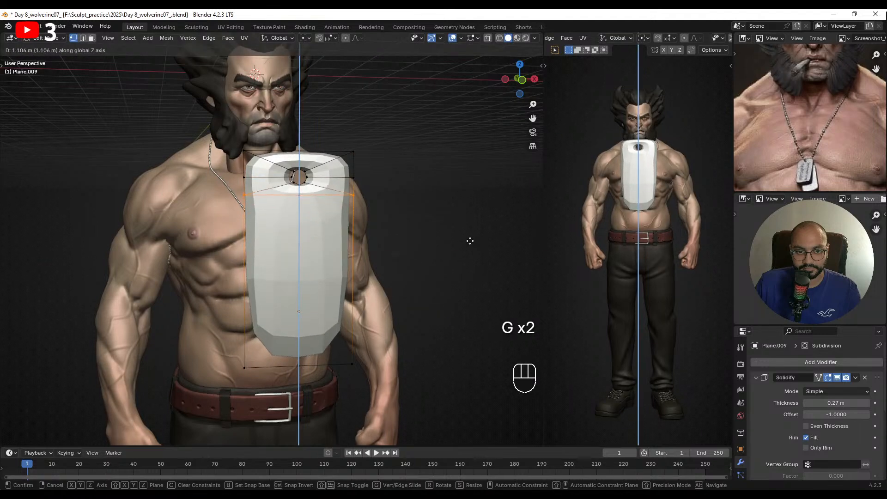
click(470, 261)
middle_drag(471, 261, 440, 253)
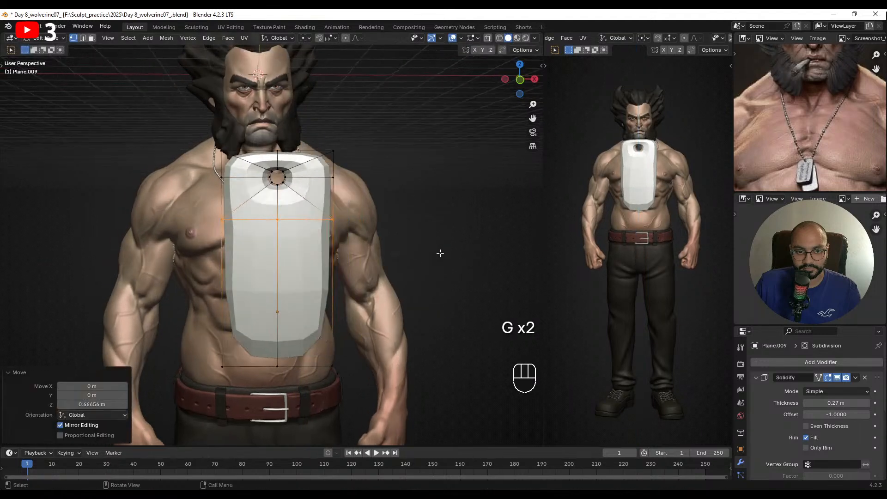
- Expand the Solidify modifier's edge data and set Crease Inner to 0.231
scroll(819, 384, down, 5)
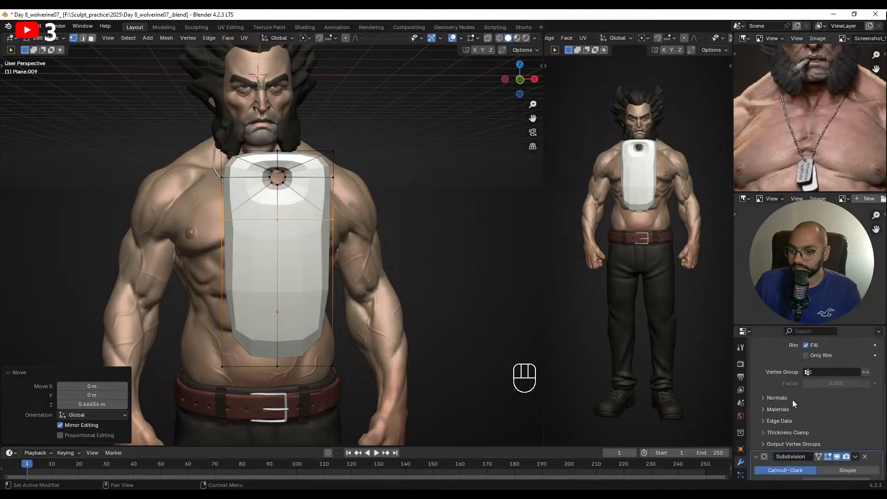
click(785, 419)
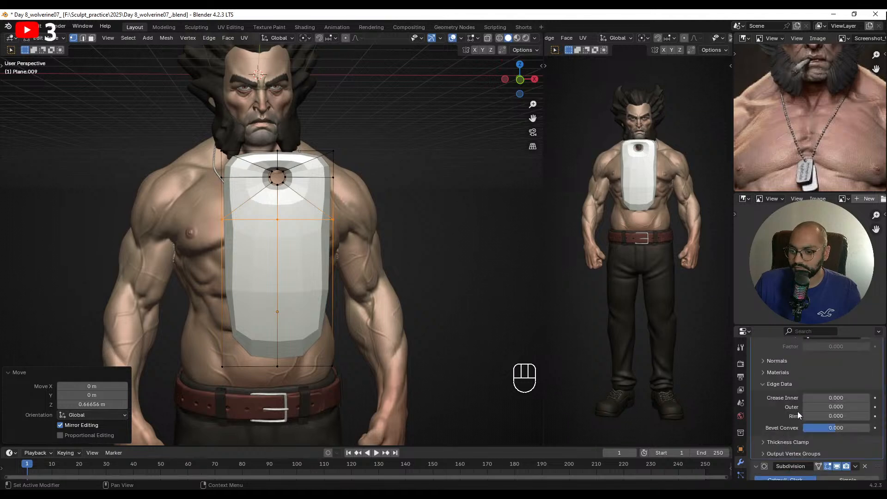
scroll(797, 411, down, 2)
drag(809, 361, 827, 361)
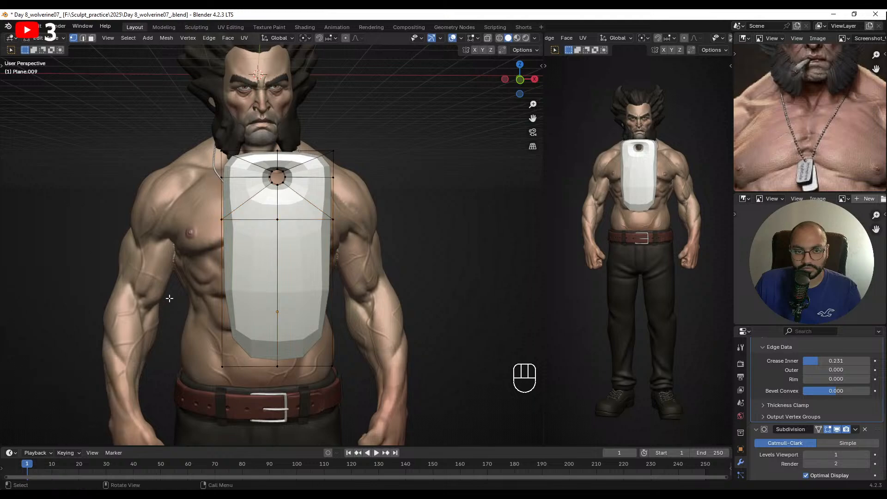
middle_drag(169, 297, 335, 256)
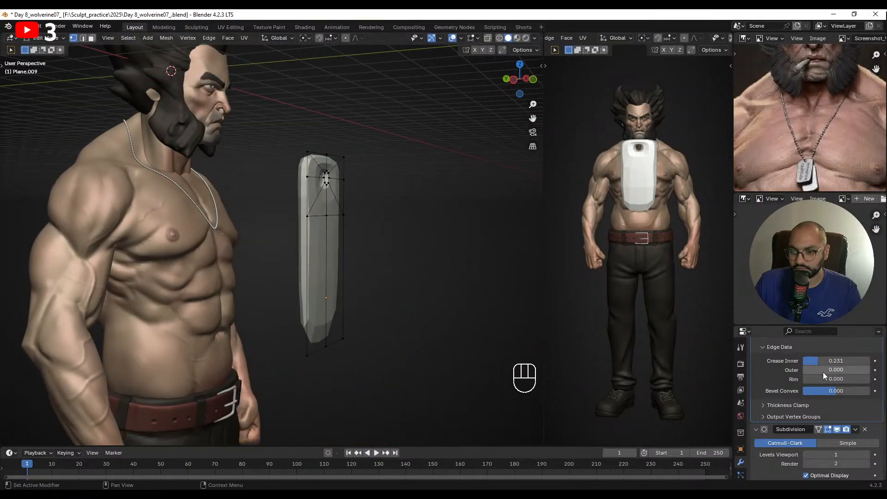
- Set the Solidify Crease Outer to 0.748 and add a horizontal loop cut across the tag's lower part with slide factor 0.476
drag(822, 372, 861, 372)
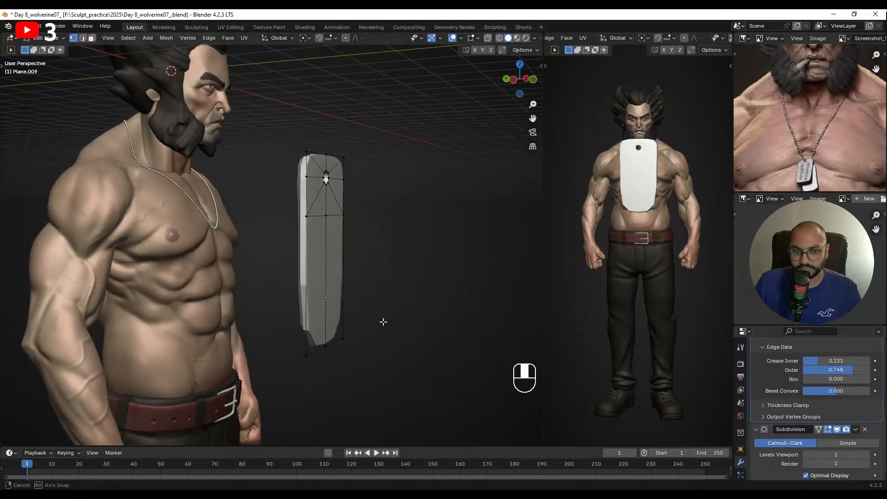
middle_drag(382, 321, 277, 277)
key(ctrl+r)
click(255, 270)
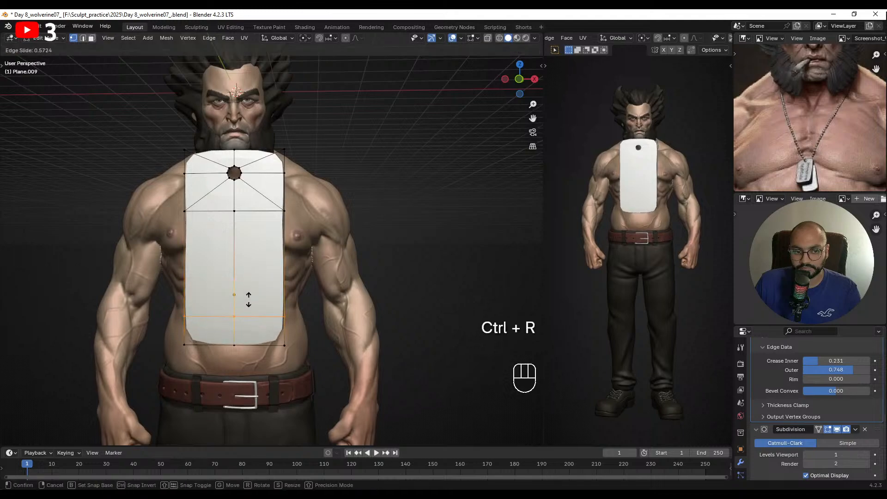
click(249, 292)
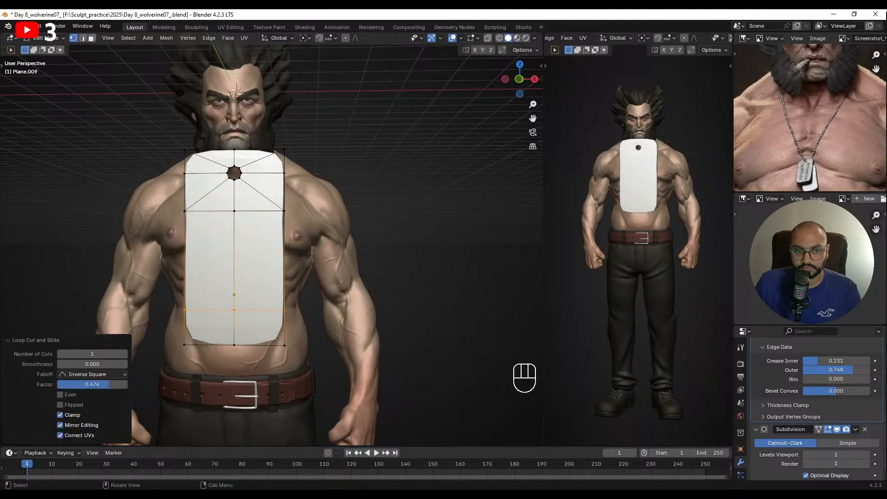
middle_drag(249, 293, 372, 296)
middle_drag(392, 297, 368, 307)
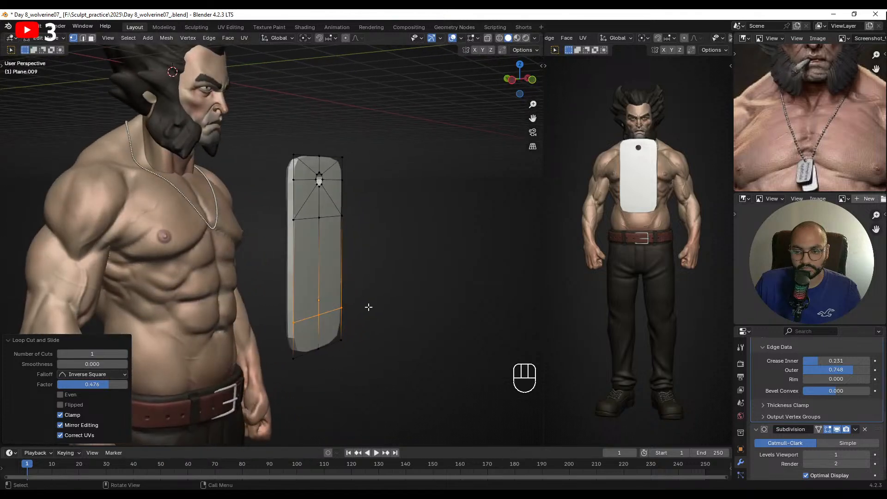
- Set the Solidify modifier's Crease Inner and Crease Outer to 0.600 and return to Object Mode
click(843, 361)
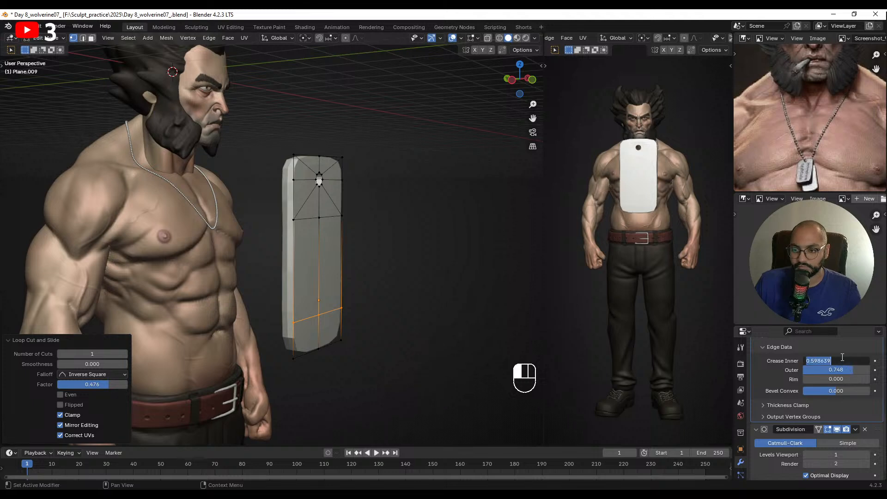
key(Tab)
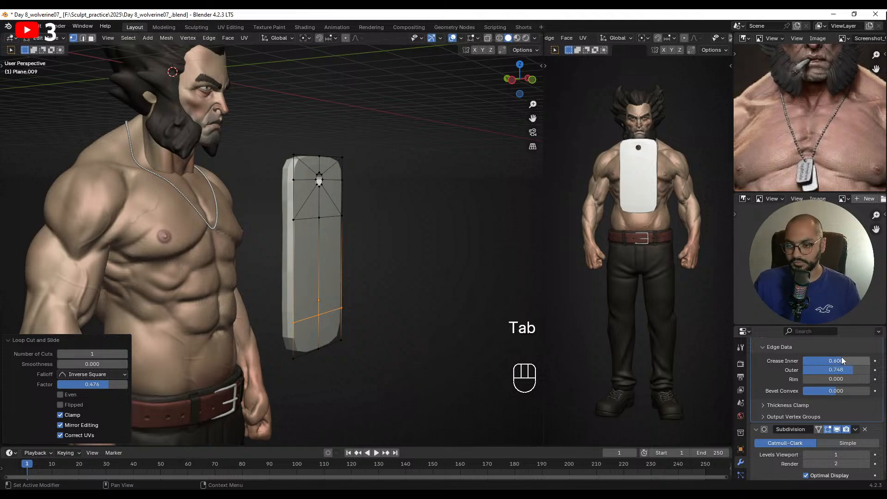
click(842, 370)
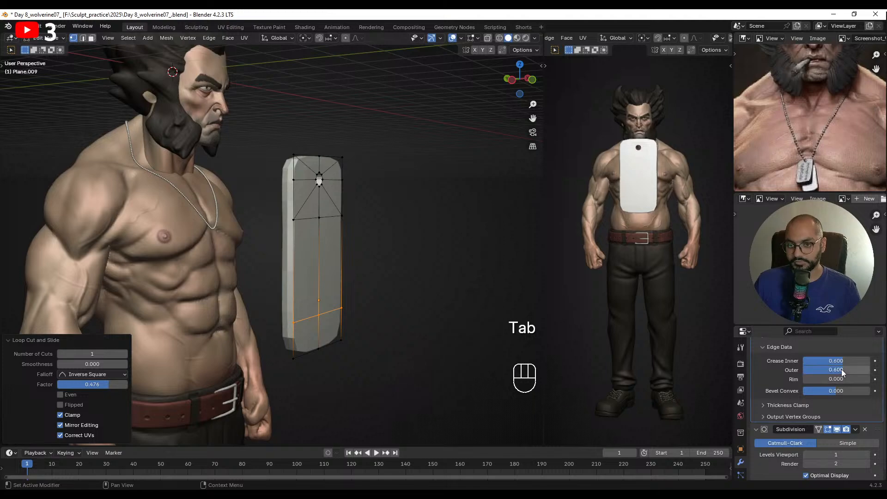
click(360, 294)
key(Tab)
- Scale the tag down and move it in front of the chest, finishing with about 0.85 m X, -0.82 m Y and 1.33 m Z
middle_drag(391, 218, 396, 242)
scroll(310, 213, up, 3)
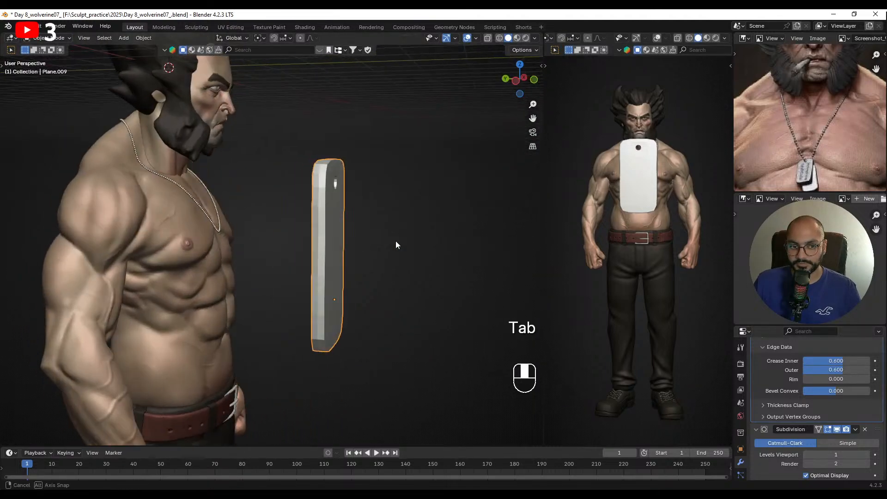
key(g)
click(274, 273)
key(s)
middle_drag(268, 279, 240, 298)
click(228, 298)
scroll(240, 298, up, 3)
key(g)
click(403, 177)
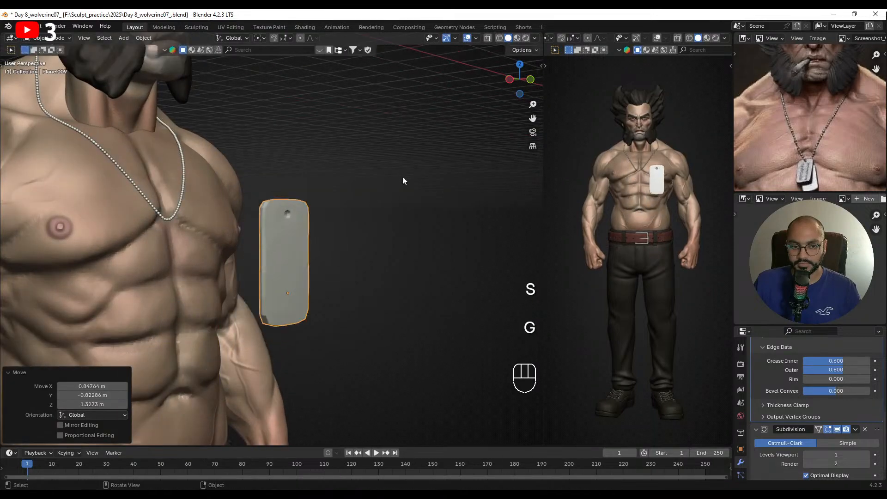
- Select the edge loop around the tag's hole in edge mode and snap the 3D cursor to the active element
middle_drag(403, 177, 342, 198)
scroll(301, 199, up, 4)
scroll(298, 211, down, 1)
key(Tab)
click(325, 179)
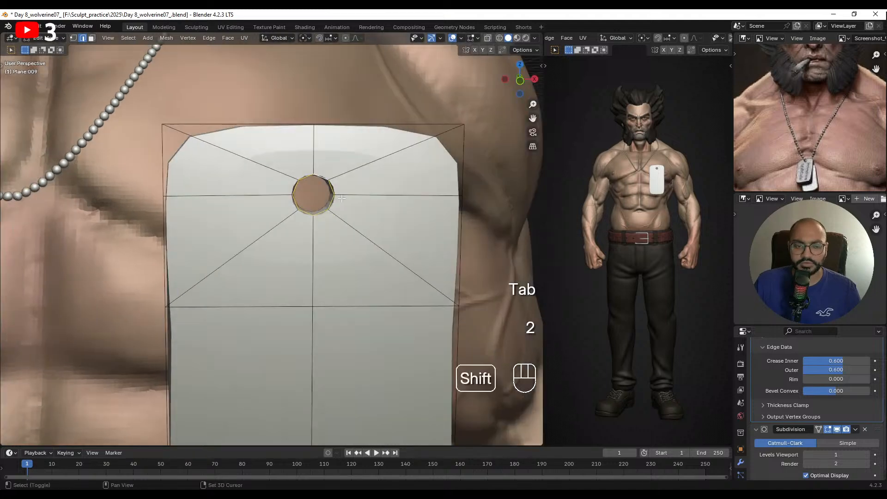
key(shift+s)
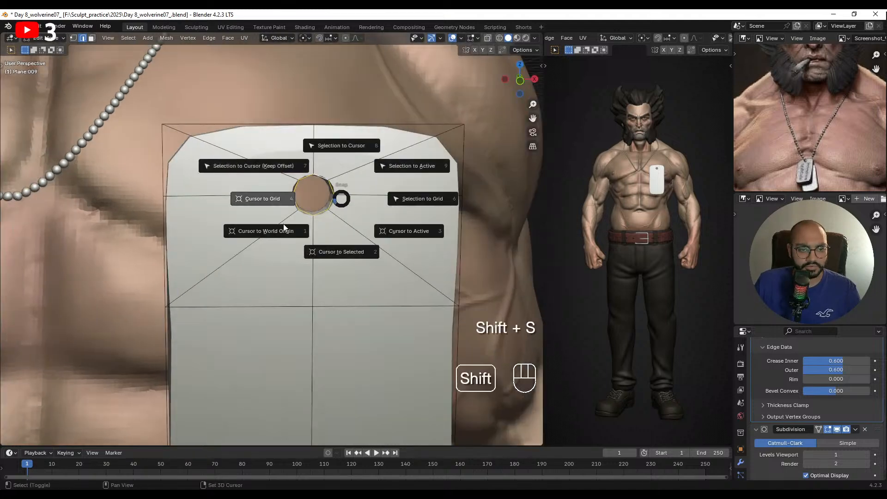
click(409, 231)
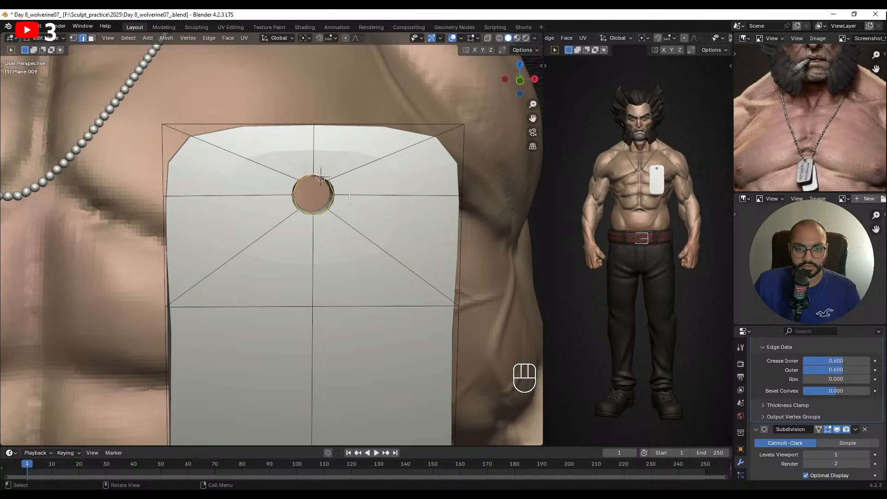
- Extrude the hole's edge loop inward at 0.494 scale and merge the new ring into a single center vertex
middle_drag(349, 197, 314, 206)
key(3)
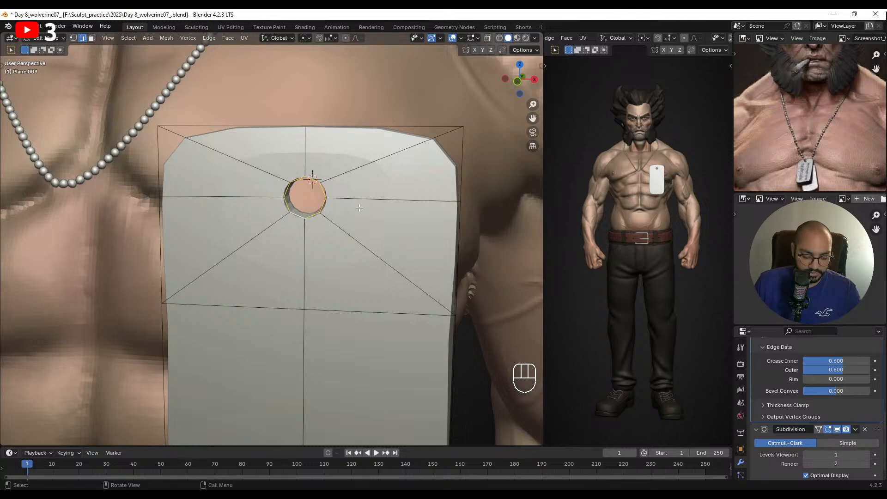
key(s)
click(332, 202)
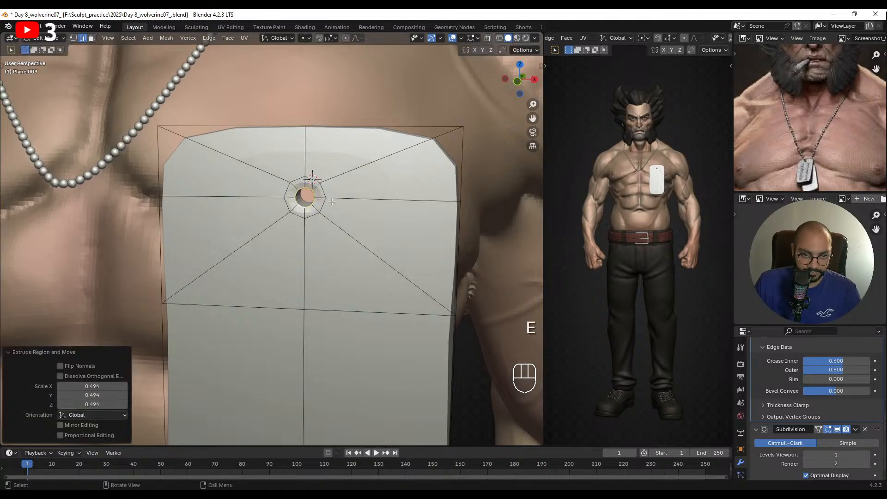
click(332, 201)
key(1)
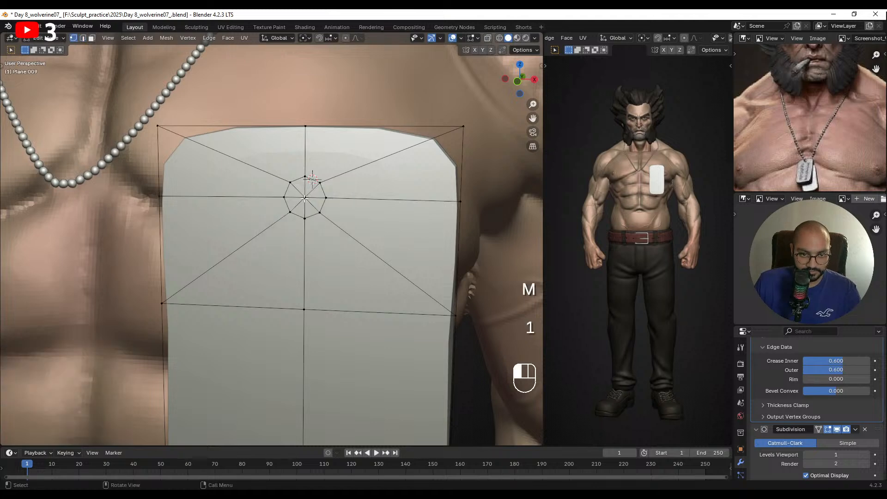
- Snap the 3D cursor to the hole's center vertex, delete the faces filling the hole, and return to Object Mode
key(shift+s)
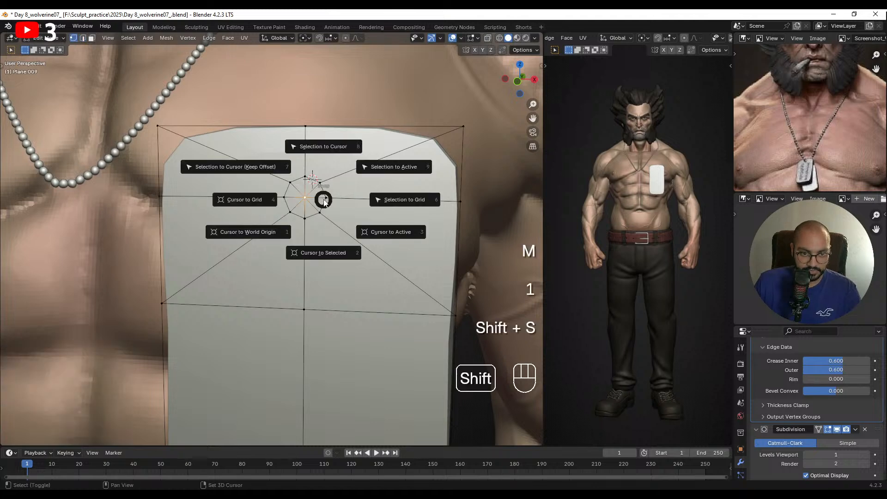
click(362, 244)
middle_drag(365, 240, 373, 234)
scroll(314, 198, up, 2)
key(3)
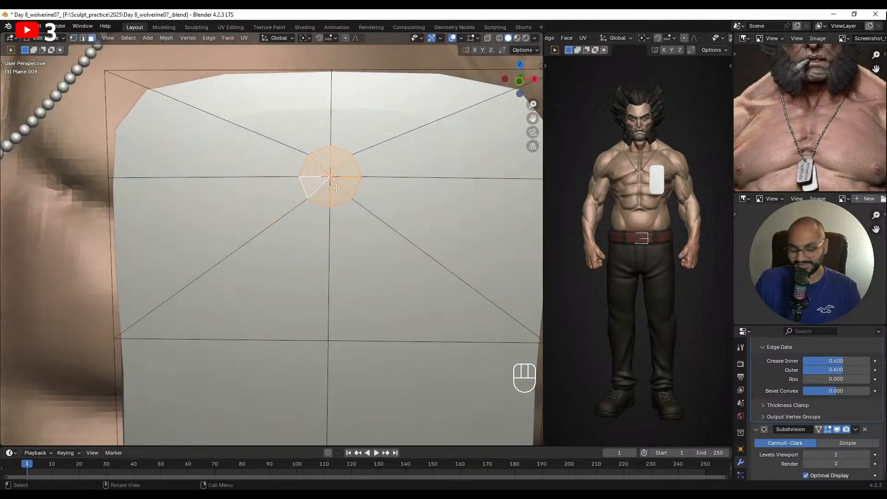
key(Delete)
click(336, 187)
scroll(336, 188, down, 3)
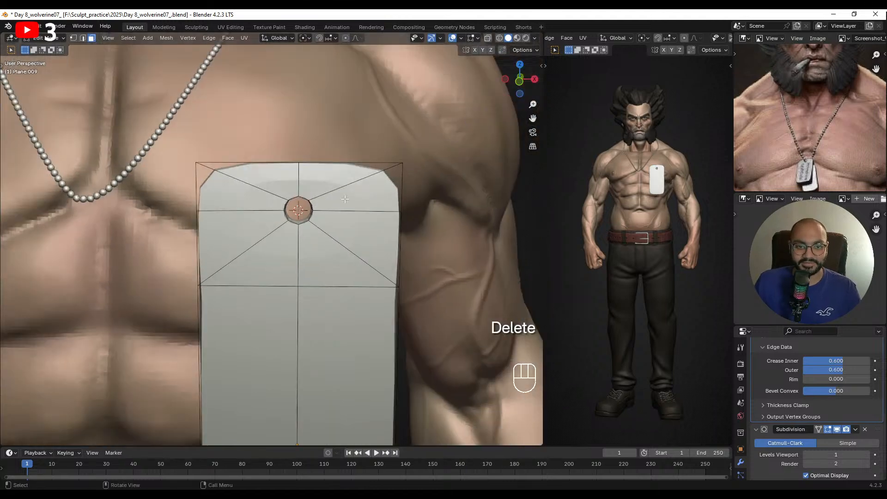
middle_drag(345, 199, 364, 253)
key(Tab)
- Try to move the tag onto the chest at the chain's low point and rotate it
scroll(360, 201, down, 4)
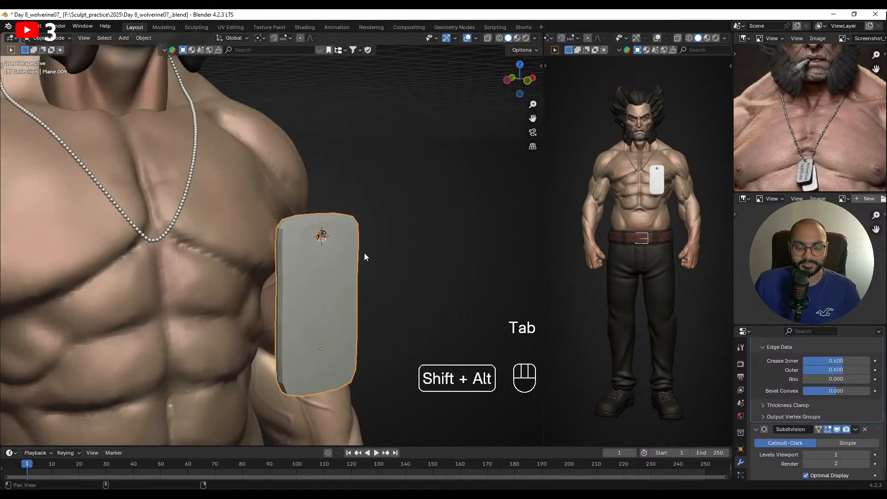
key(g)
click(223, 248)
key(r)
right_click(193, 166)
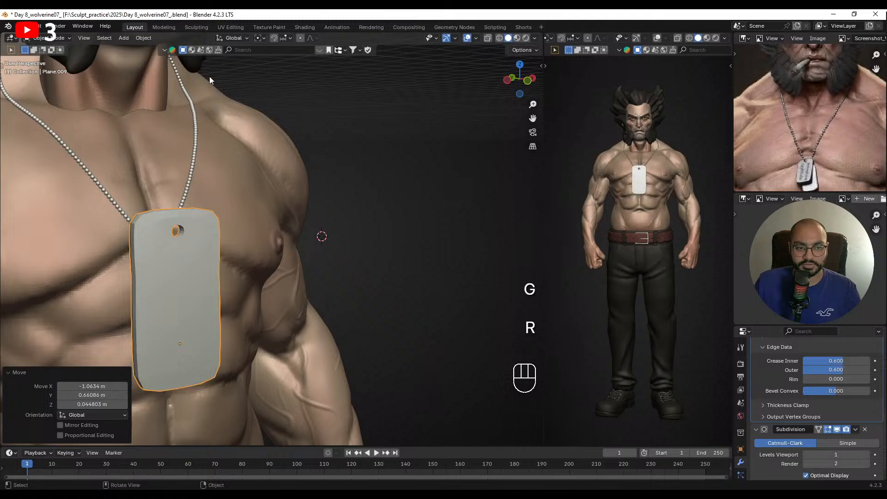
scroll(273, 264, down, 2)
middle_drag(308, 273, 248, 254)
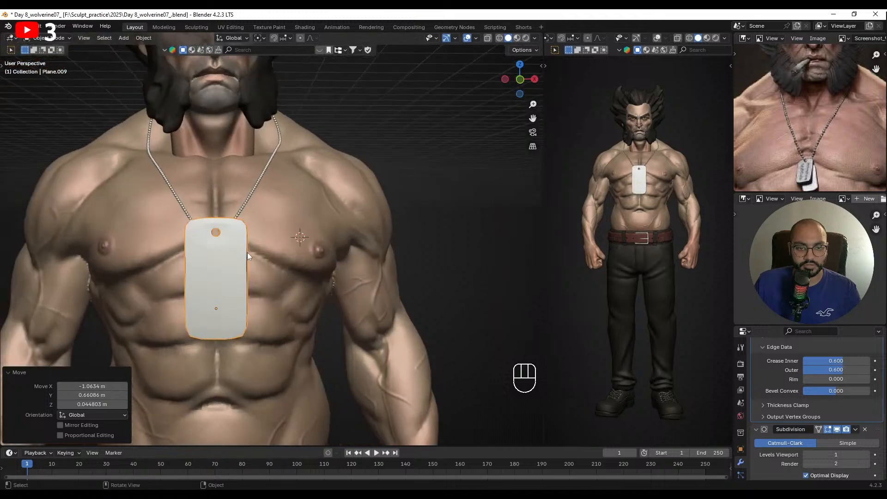
key(ctrl+z)
- Set the tag's origin to the 3D cursor at its hole and test its rotation about that pivot
scroll(359, 273, up, 4)
click(138, 38)
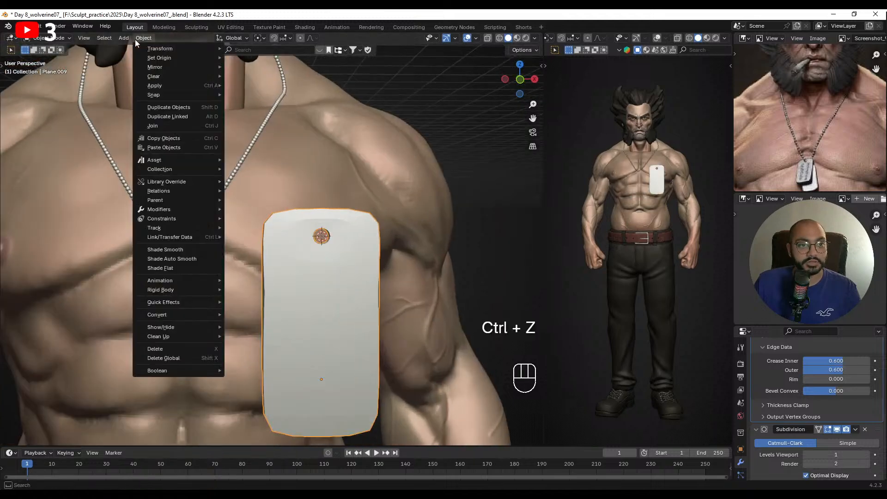
mouse_move(173, 58)
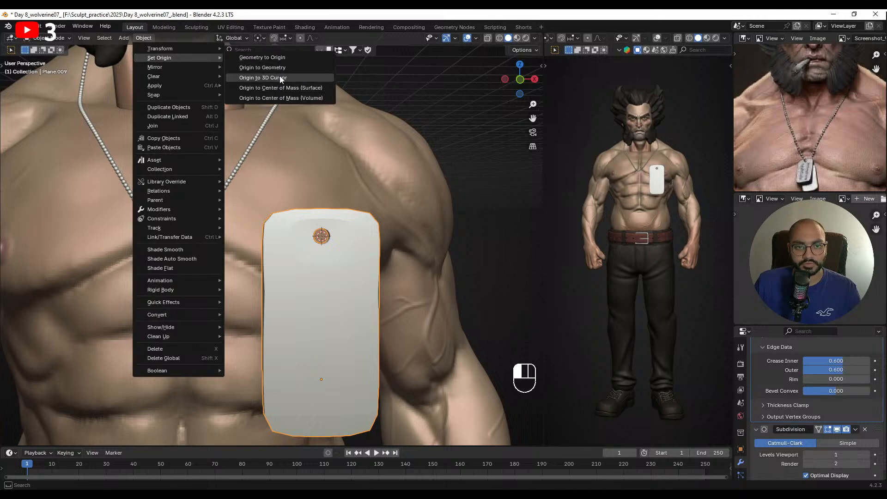
click(280, 79)
key(r)
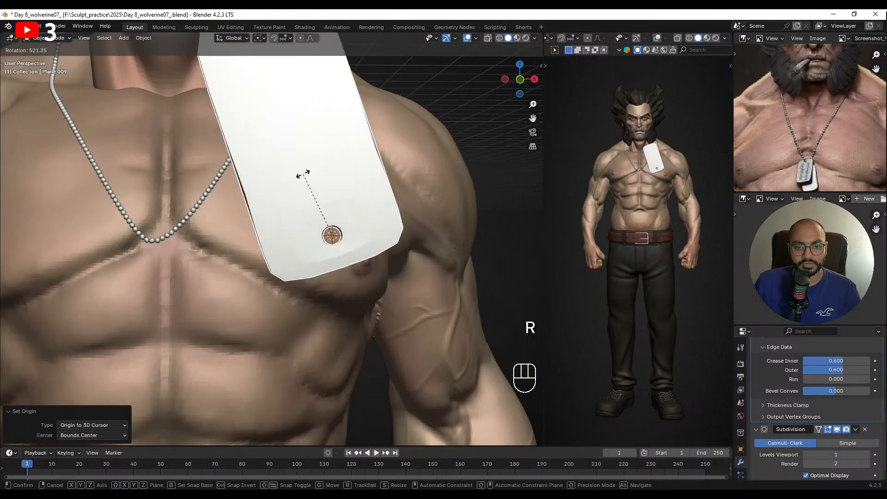
click(297, 226)
- Place the 3D cursor at the chain's lowest beads and snap the tag to the cursor
middle_drag(339, 234, 375, 236)
scroll(324, 241, down, 2)
shift+middle_drag(193, 253, 271, 244)
scroll(271, 243, up, 4)
scroll(317, 220, down, 4)
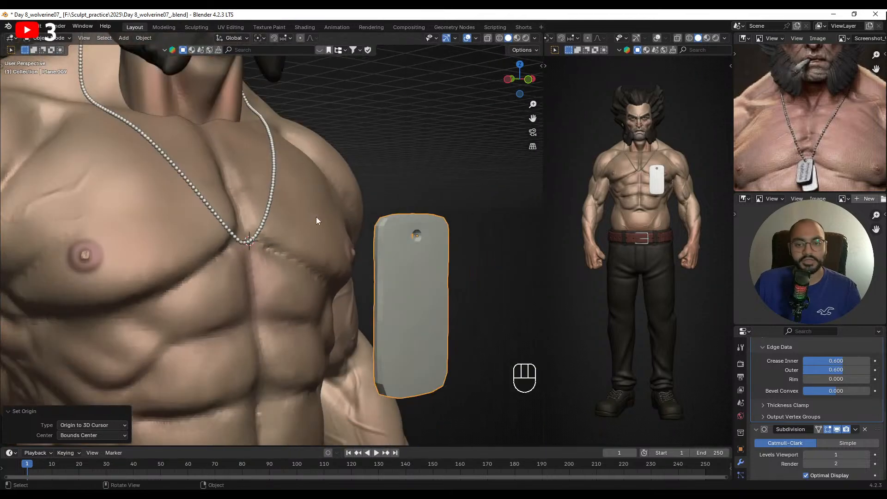
click(143, 37)
mouse_move(200, 97)
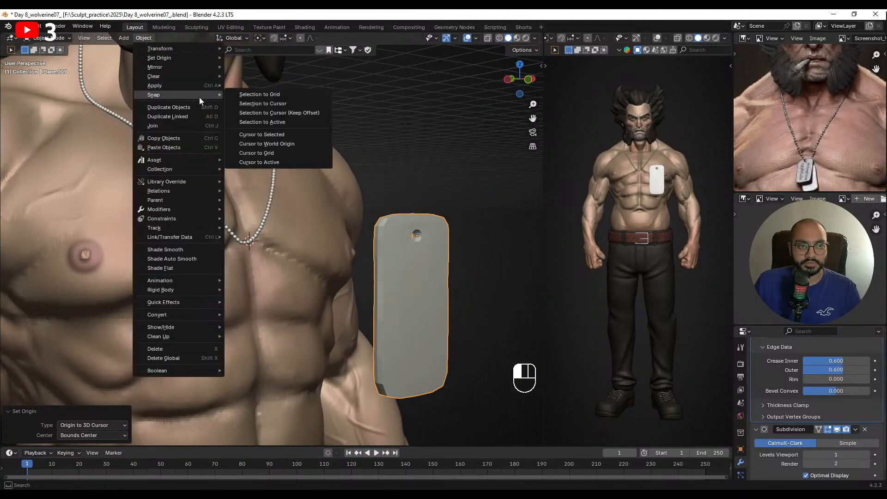
click(273, 103)
- Scale the tag to 0.578 about its hole and frame it in the viewport
scroll(308, 215, up, 3)
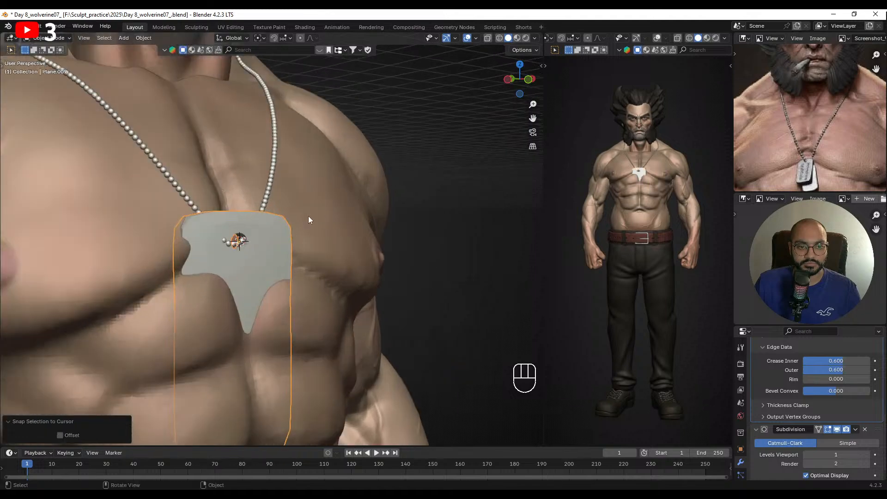
key(s)
click(294, 224)
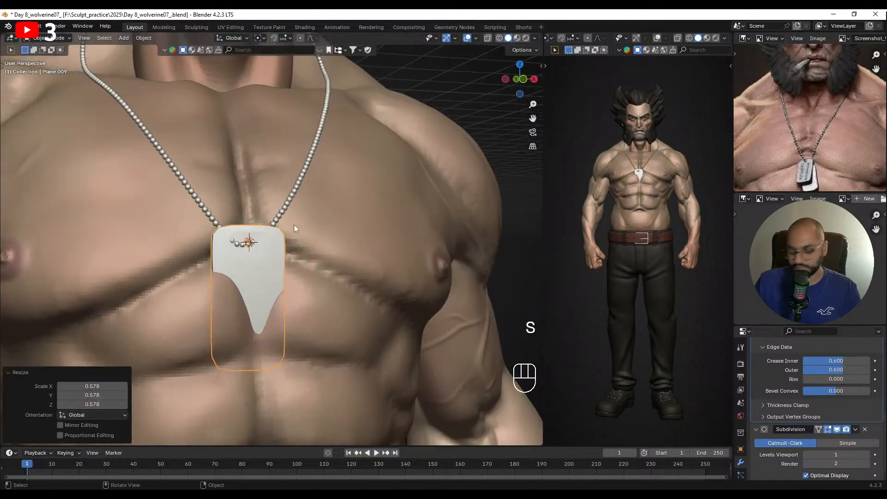
key(KP_Decimal)
- Tilt the tag so its lower end swings away from the chest, and nudge it about -0.044 m X and -0.023 m Y
middle_drag(294, 225, 312, 229)
key(r)
click(355, 166)
key(r)
key(r)
click(272, 227)
key(g)
click(283, 214)
- Scale the tag to 0.854 and set its Solidify thickness to 0.186 m
key(s)
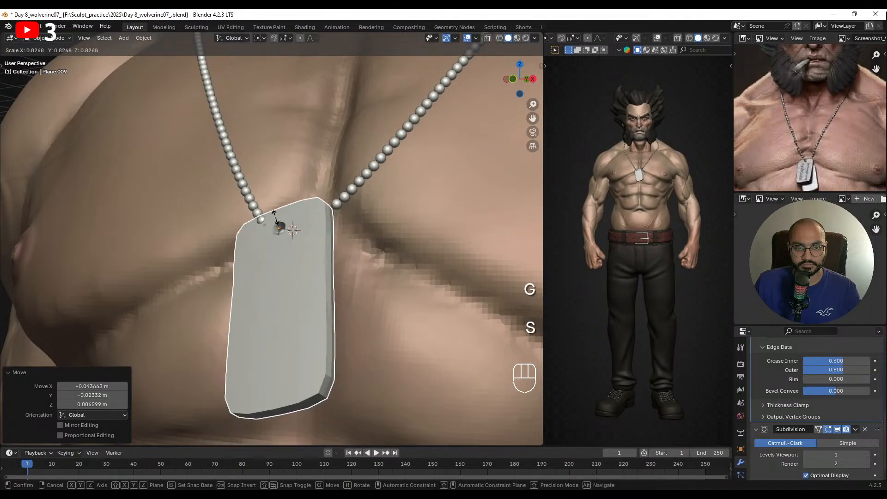
click(279, 217)
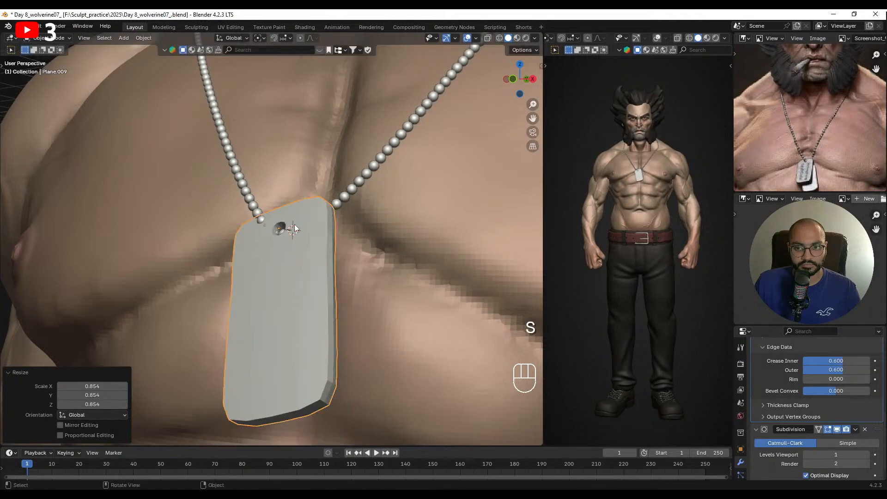
mouse_move(294, 224)
middle_down()
mouse_move(353, 227)
mouse_move(268, 222)
mouse_move(284, 234)
middle_up()
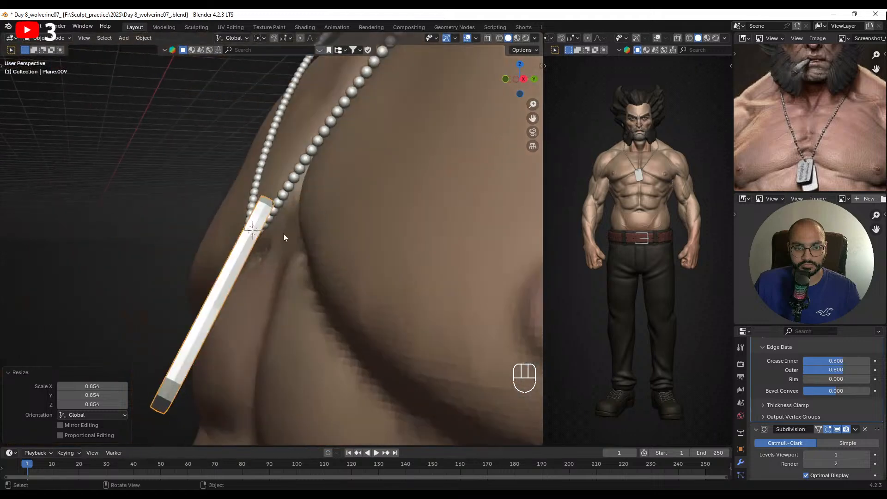
scroll(827, 376, up, 8)
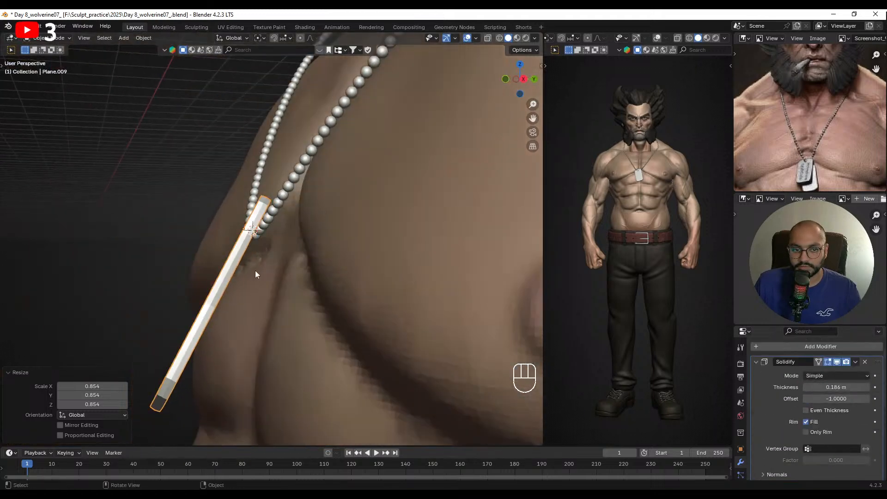
middle_drag(255, 270, 359, 257)
click(358, 209)
middle_drag(359, 209, 409, 217)
key(Tab)
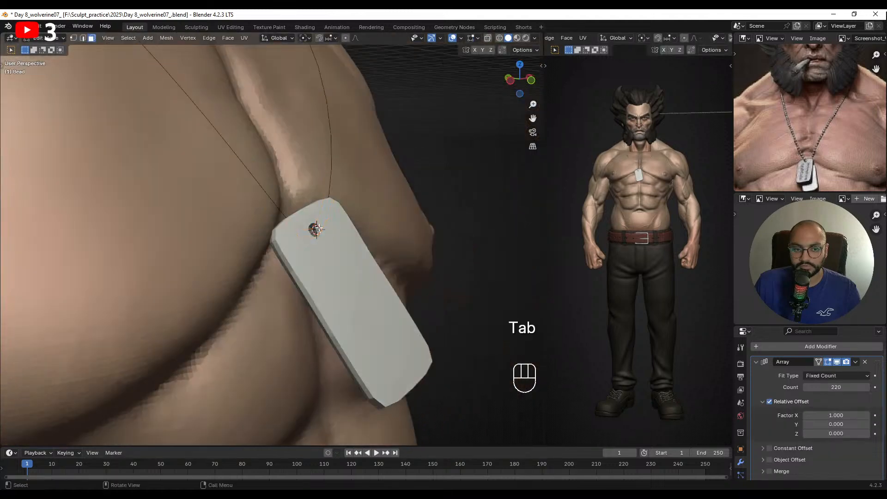
middle_drag(342, 264, 300, 197)
key(Tab)
- Move the chain curve's lowest control point about 0.009 m X, -0.049 m Y and 0.023 m Z toward the tag's hole
click(294, 195)
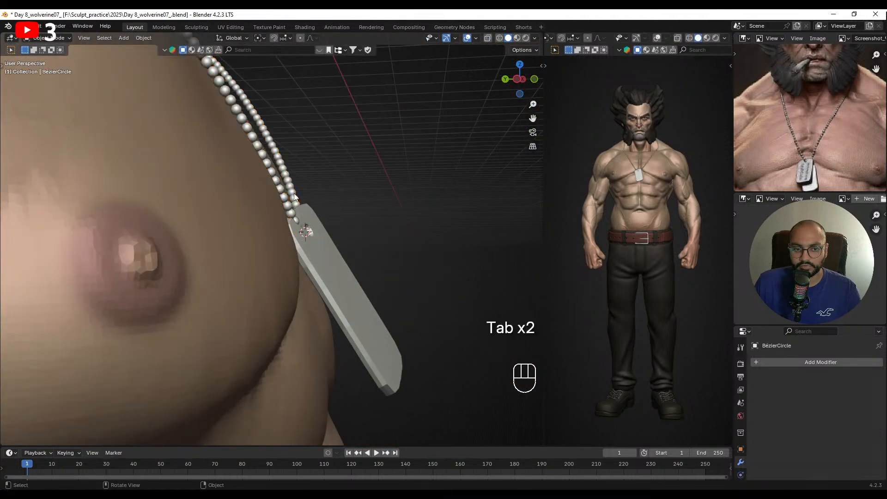
key(Tab)
key(g)
click(368, 262)
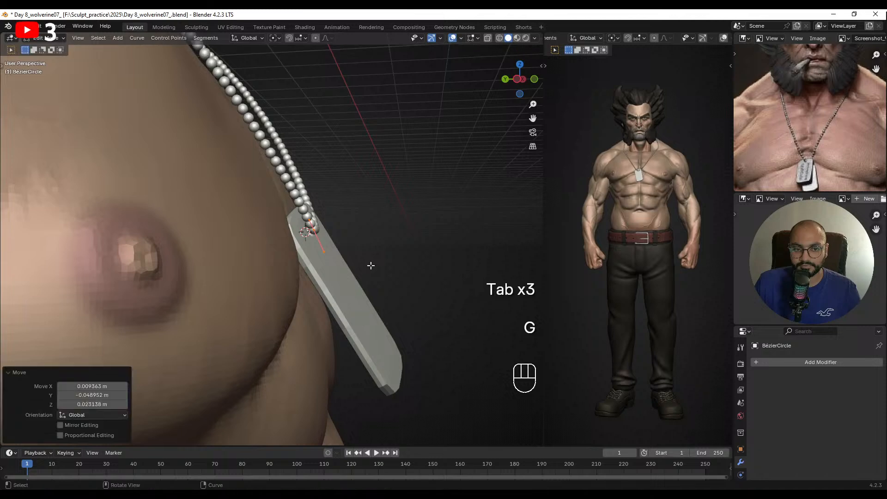
- Move and freely tilt the dog tag toward the chain's lowest beads, finishing with a shift of about 0.017 m X, 0.004 m Y and -0.008 m Z
key(Tab)
click(345, 276)
key(g)
click(361, 268)
middle_drag(361, 269, 304, 255)
key(r)
key(r)
click(324, 278)
key(g)
click(287, 289)
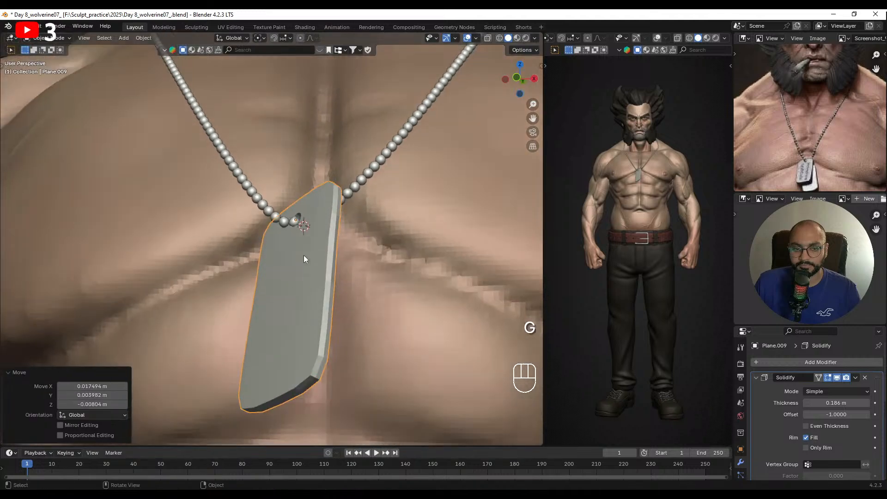
- Rotate the tag about 24.1° around the global Z axis to turn its face toward the front
key(r)
key(z)
key(z)
key(r)
key(r)
click(306, 314)
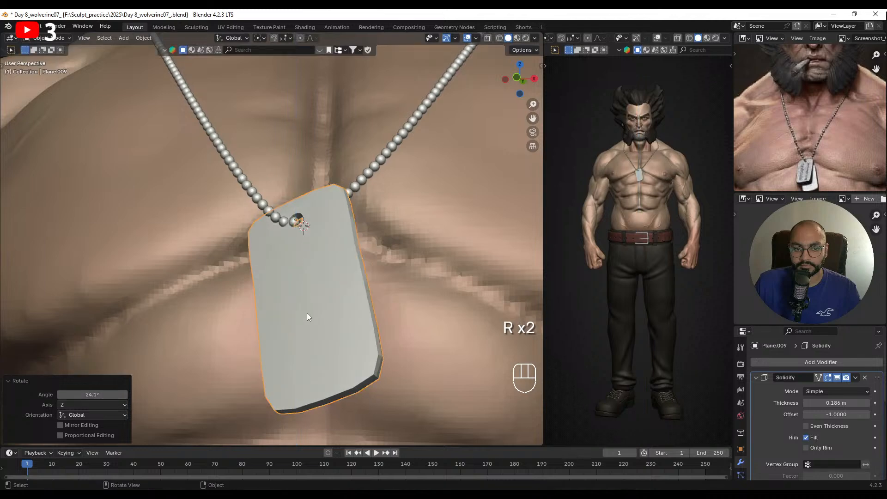
- Enlarge the tag's hole by scaling up its edge loop so the chain beads fit through
middle_drag(309, 311, 416, 239)
scroll(436, 262, up, 2)
key(Tab)
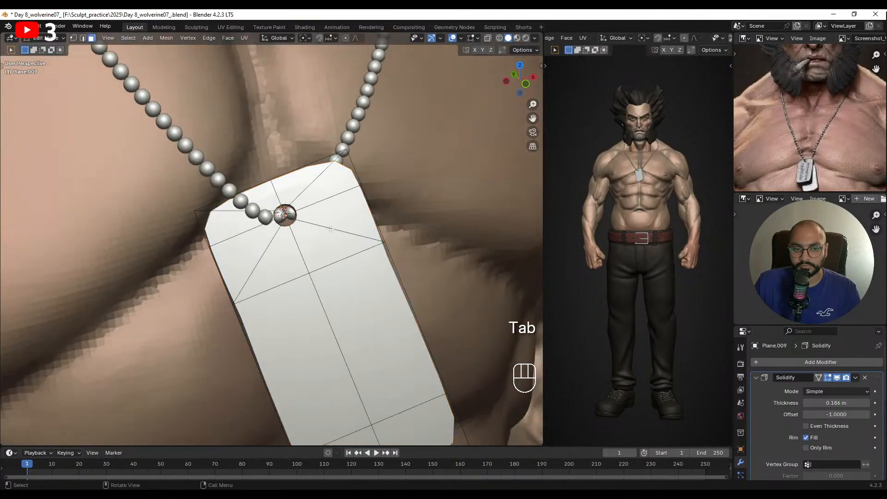
key(2)
scroll(321, 199, up, 2)
key(s)
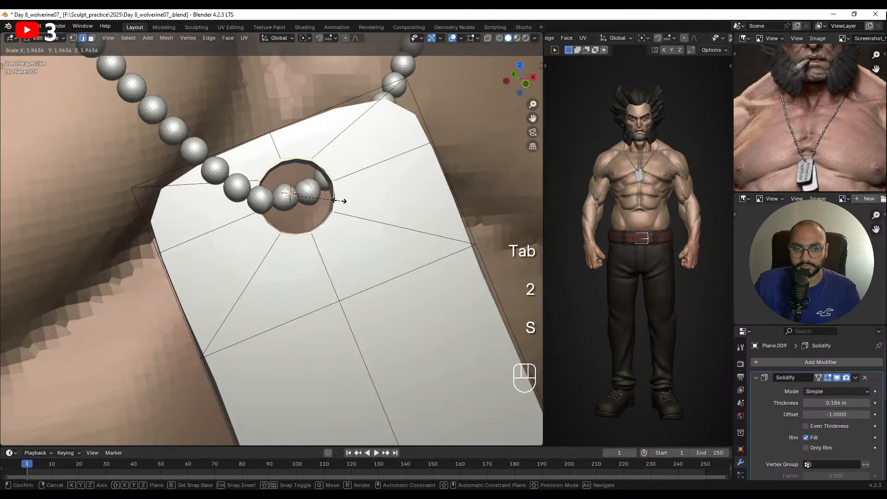
click(322, 199)
- Shift the tag about -0.005 m X and 0.014 m Y onto the chain, and trackball-rotate it about -13.2° and -34.4°
key(Tab)
key(g)
middle_drag(345, 238, 401, 223)
click(365, 248)
key(g)
key(r)
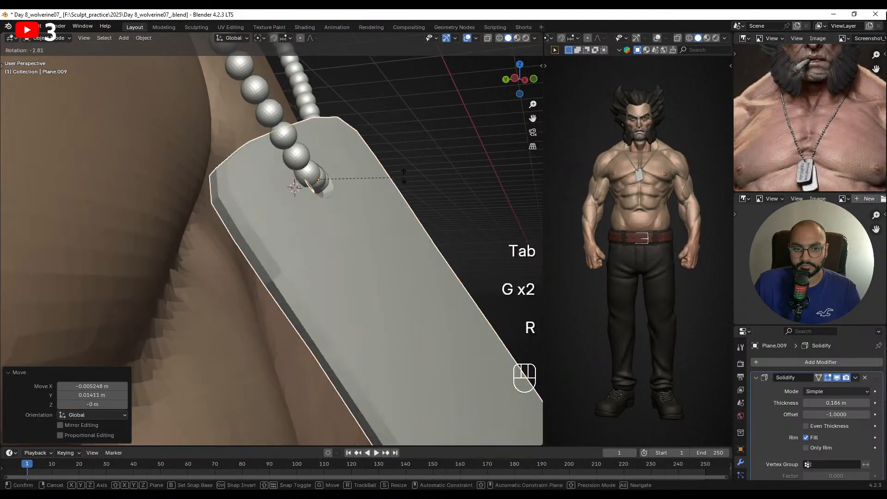
click(386, 193)
middle_drag(386, 194, 379, 212)
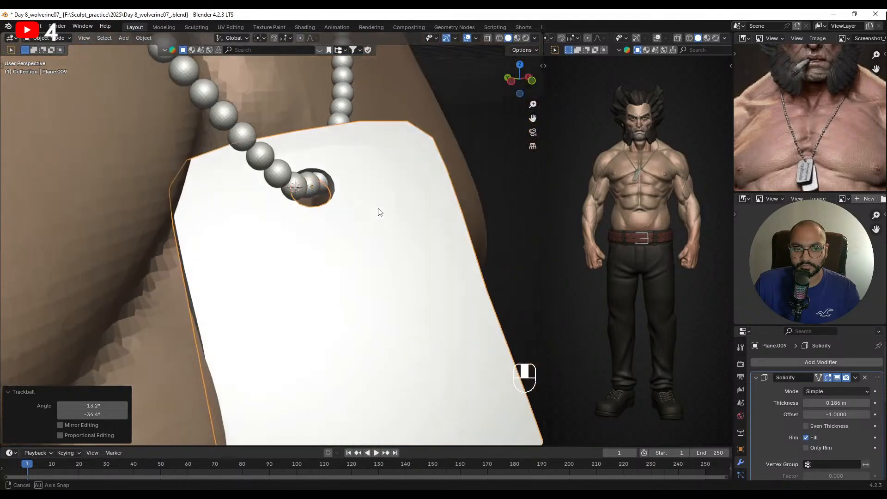
- Rotate the tag about 19.6° around the global Z axis
key(r)
key(z)
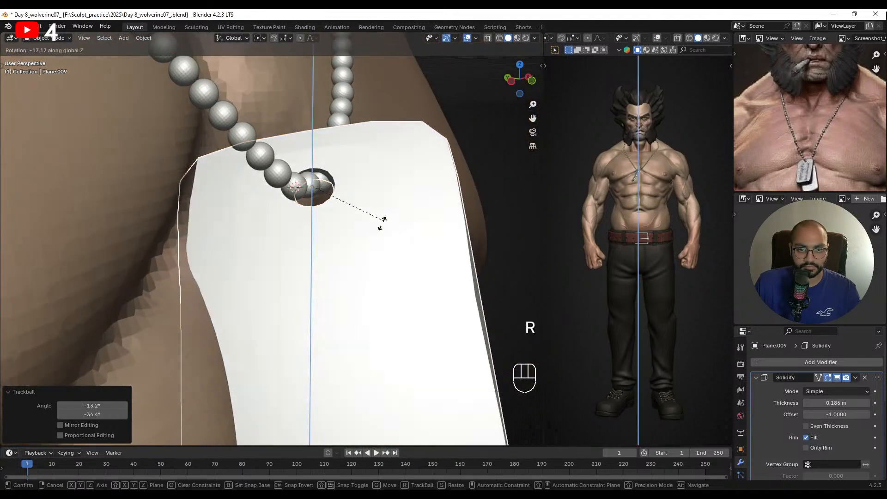
click(401, 174)
- Move the chain curve's lowest control point to reposition the beads around the tag's hole
scroll(401, 173, down, 3)
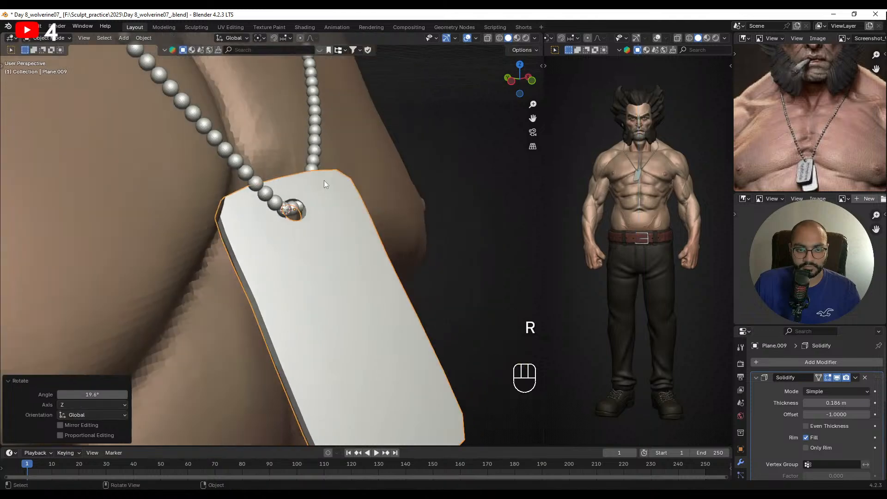
click(314, 163)
click(313, 157)
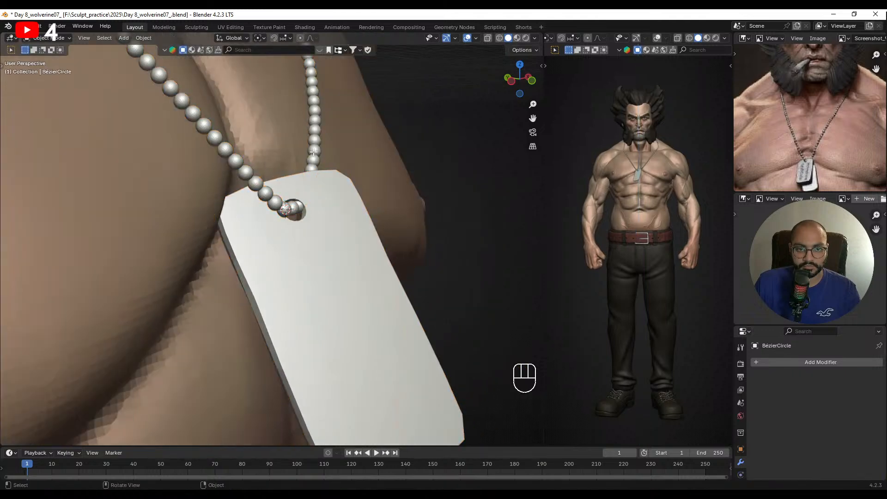
key(Tab)
middle_drag(326, 198, 337, 201)
mouse_move(340, 261)
middle_down()
mouse_move(355, 263)
mouse_move(327, 251)
middle_up()
key(g)
click(371, 245)
key(Tab)
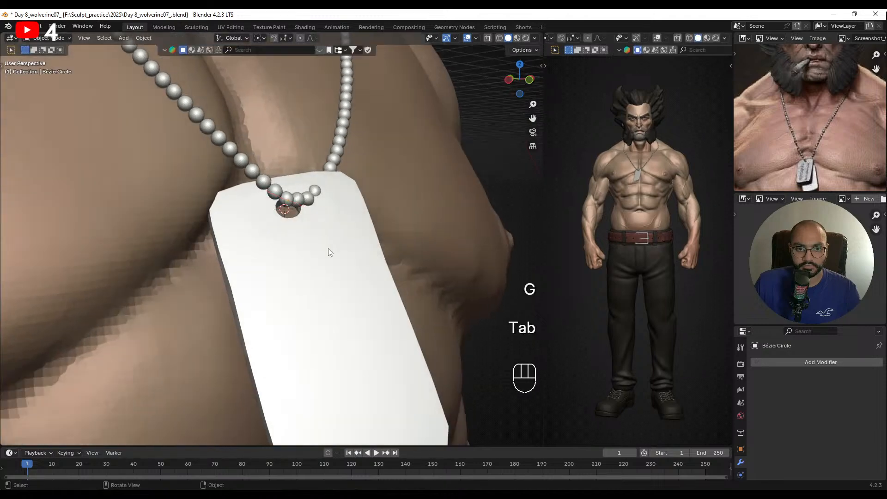
- Move the tag about 0.032 m X, -0.011 m Y and 0.022 m Z to the shifted beads, and trackball-rotate it about 4° and -3.4°
click(310, 248)
key(g)
click(334, 221)
middle_drag(334, 221, 309, 201)
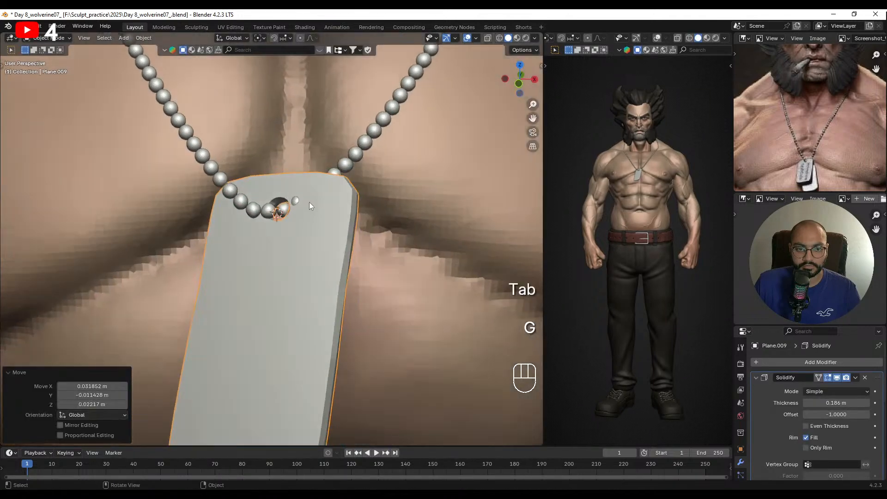
key(r)
key(r)
click(324, 237)
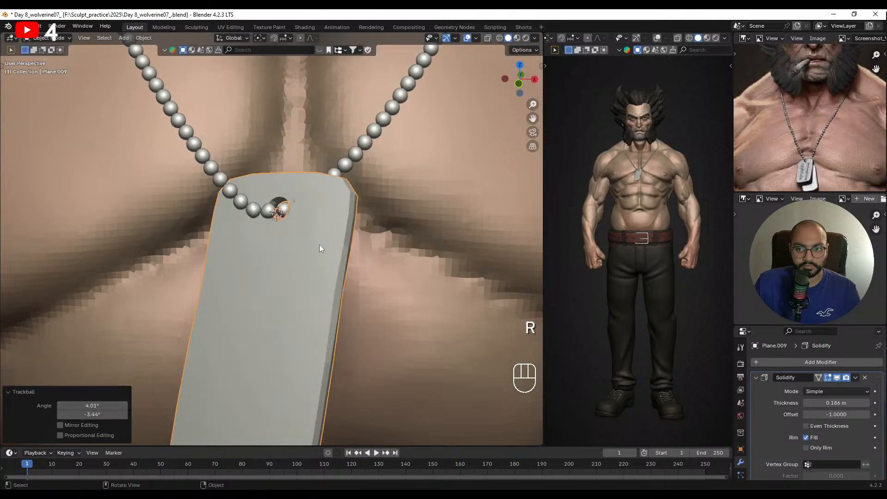
- Rotate the tag about -34.4° in the view, trackball-rotate it about 17.2° and 46.4°, and finish with a 32.8° view rotation
key(r)
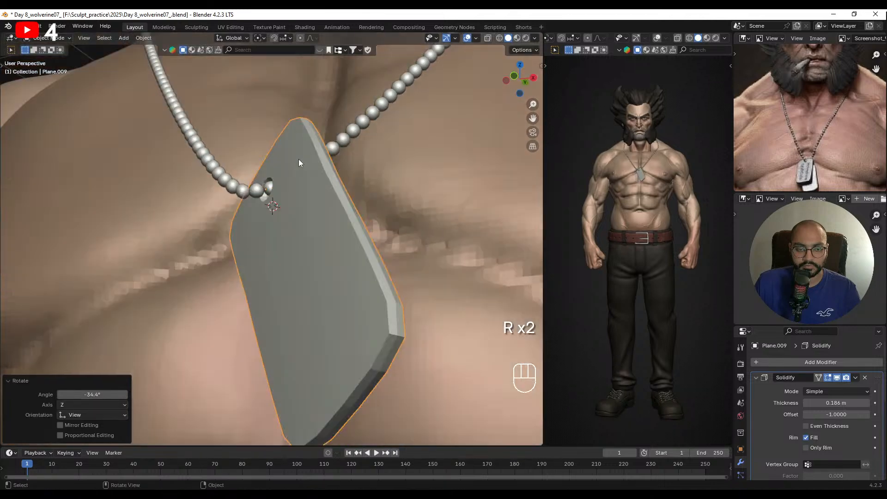
key(r)
click(376, 234)
key(r)
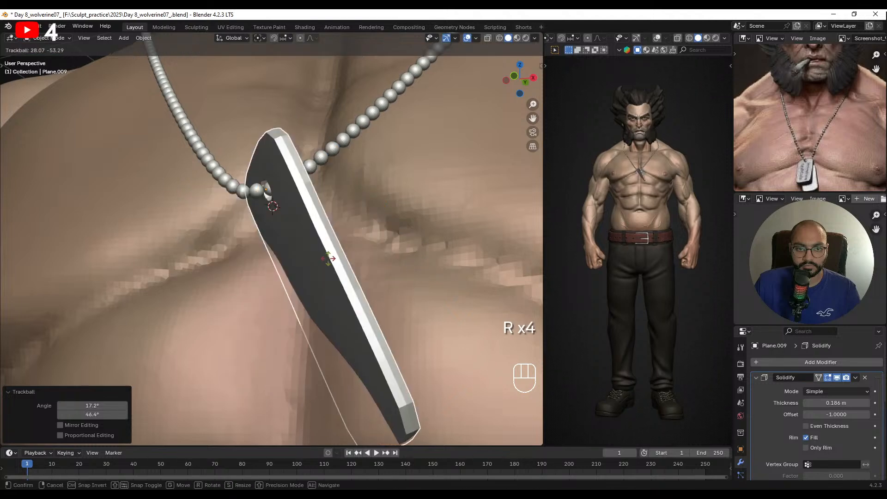
key(r)
click(296, 194)
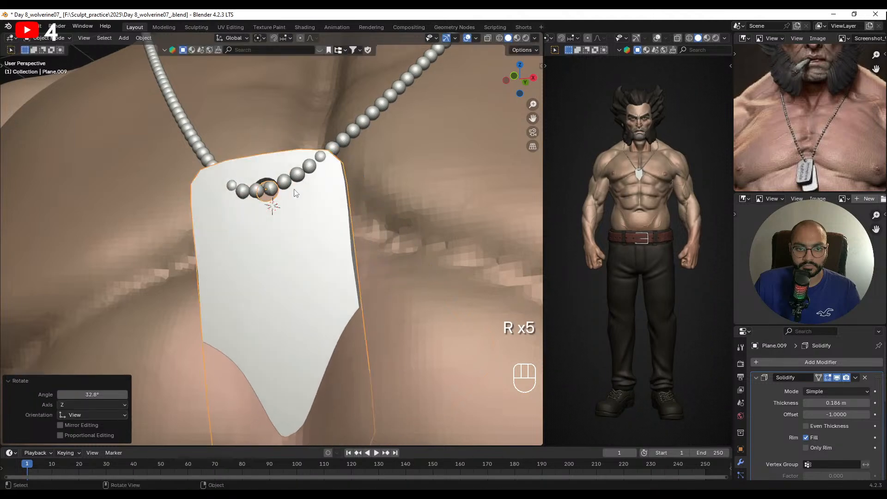
- Trackball-rotate the tag about 0.6° and -21.2°, and refine its hanging angle from the side
key(r)
key(r)
click(290, 197)
middle_drag(289, 198, 387, 214)
key(r)
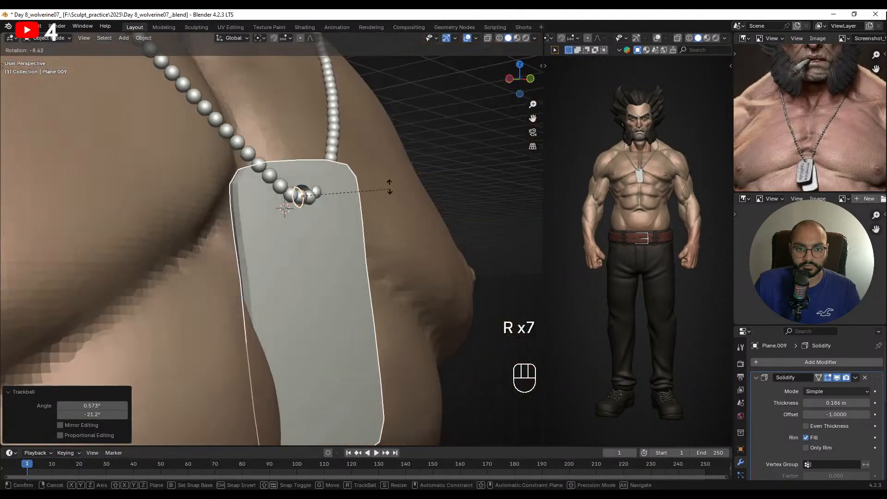
- Rotate the dog tag by -24.4° in the view and move it so its hole meets the chain's lower end
click(394, 203)
key(g)
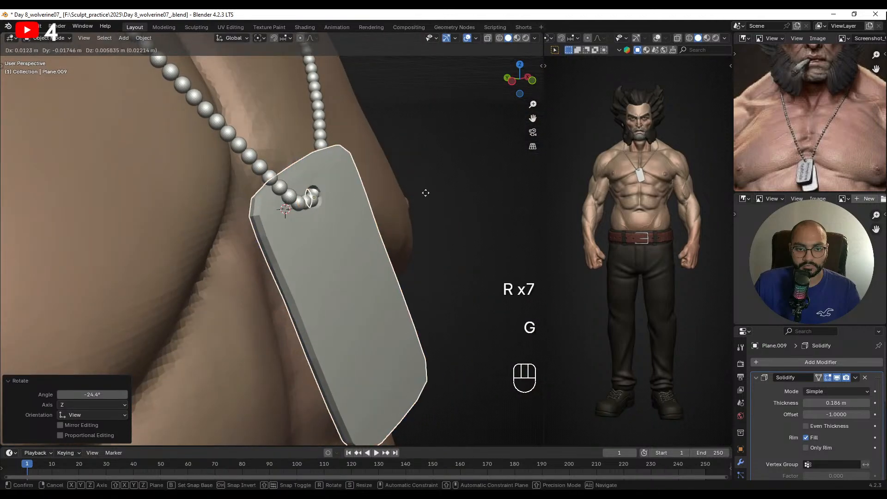
click(422, 192)
middle_drag(450, 135, 355, 144)
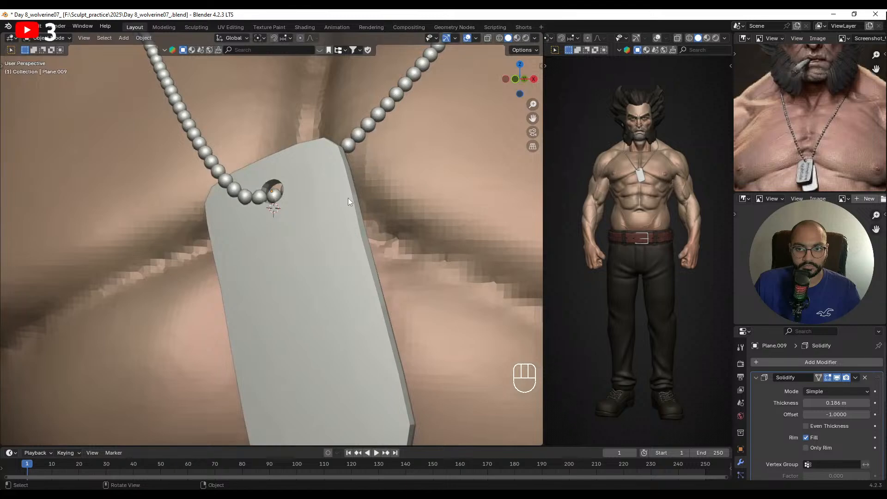
- Duplicate the dog tag and place the copy about -0.095 m in X, -0.052 m in Y and 0.06 m in Z
scroll(348, 198, down, 3)
click(290, 234)
scroll(296, 235, up, 2)
mouse_move(312, 240)
middle_down()
mouse_move(315, 228)
mouse_move(308, 248)
middle_up()
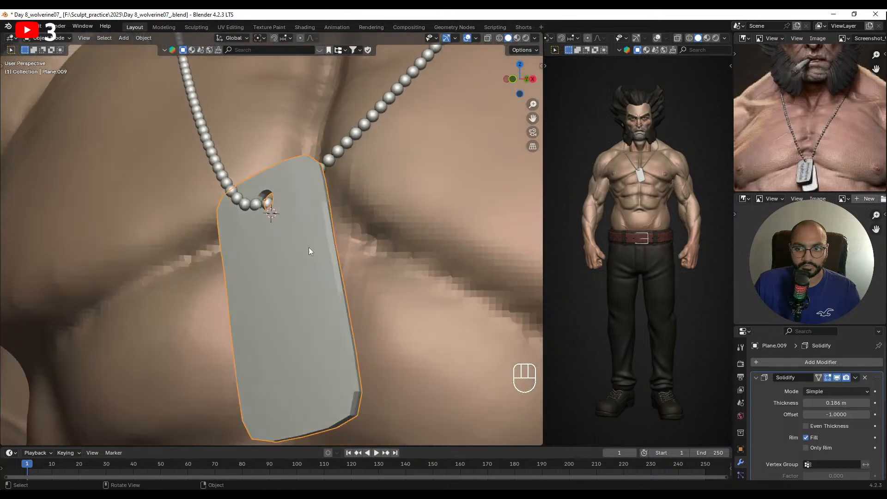
key(shift+d)
click(278, 232)
- Rotate the duplicated dog tag freely so it hangs in front of the original, and scale it to 0.88
key(r)
key(r)
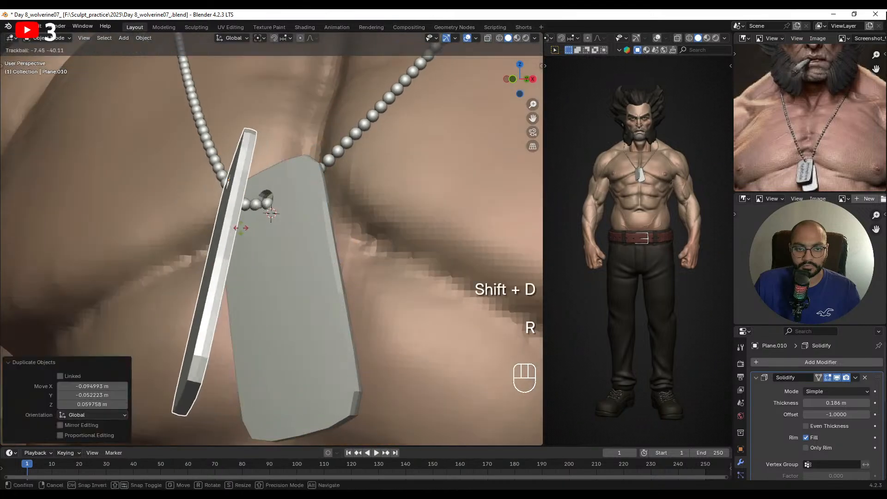
click(252, 225)
middle_drag(259, 226, 308, 234)
key(s)
click(309, 253)
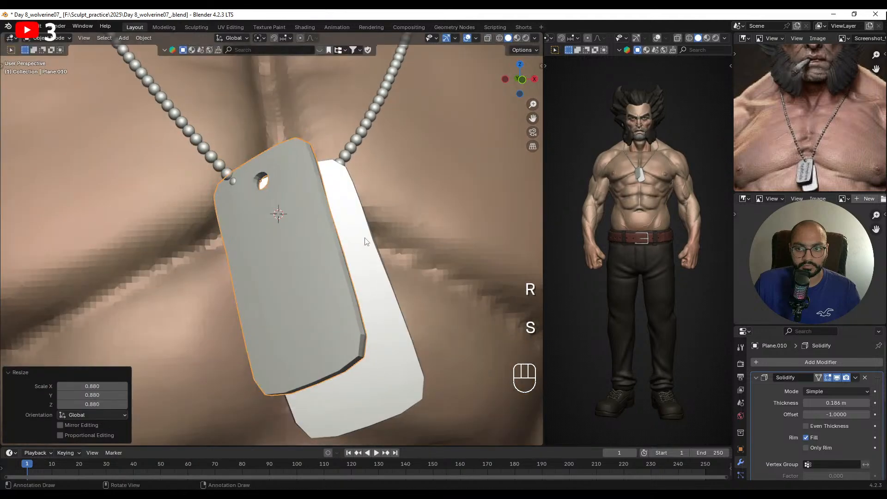
- Tilt the front dog tag and move it so its hole sits around the beads at the chain's end
key(r)
key(r)
click(344, 275)
middle_drag(344, 275, 388, 287)
key(g)
click(421, 308)
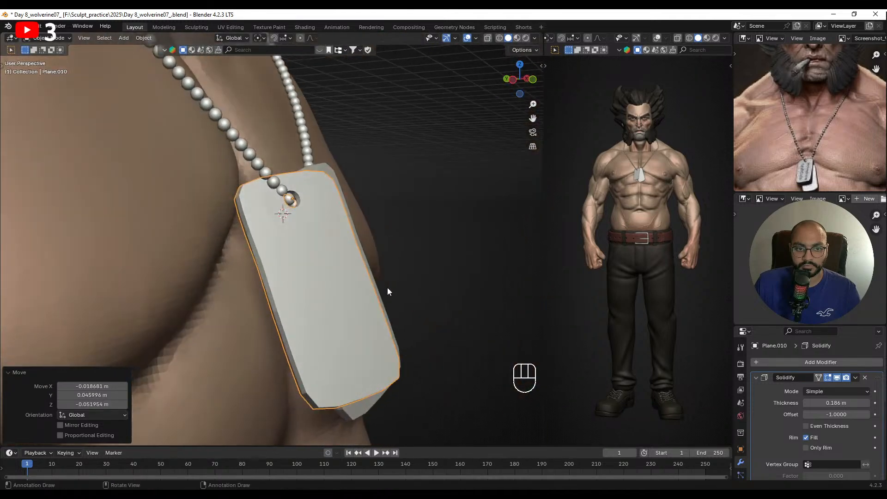
key(g)
click(386, 285)
click(415, 207)
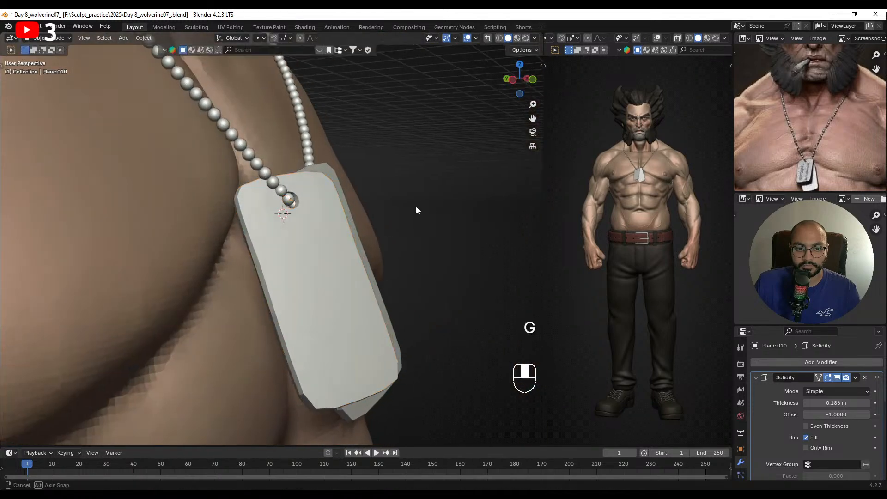
- Readjust the front dog tag's position on the chain and scale it up by 1.064
middle_drag(416, 207, 361, 249)
key(g)
click(355, 238)
key(s)
click(358, 253)
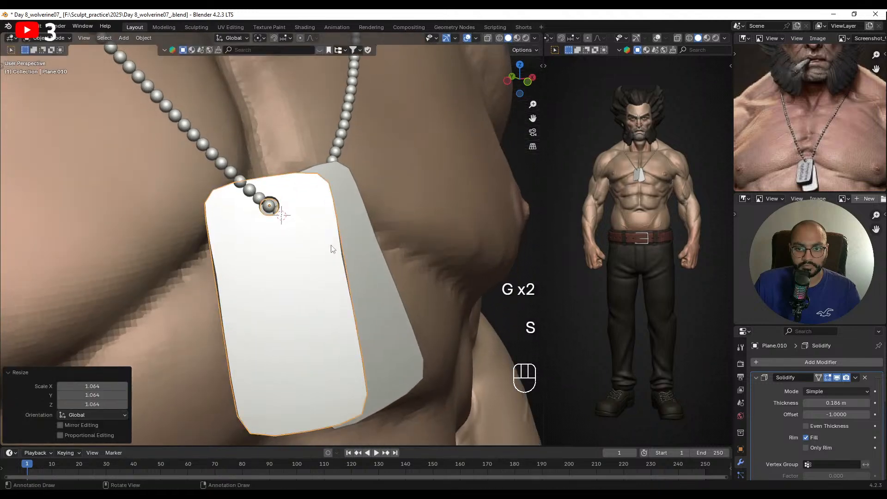
- Try smooth shading on the front dog tag and switch it back to flat shading
right_click(330, 245)
click(330, 245)
click(358, 230)
click(320, 230)
right_click(321, 230)
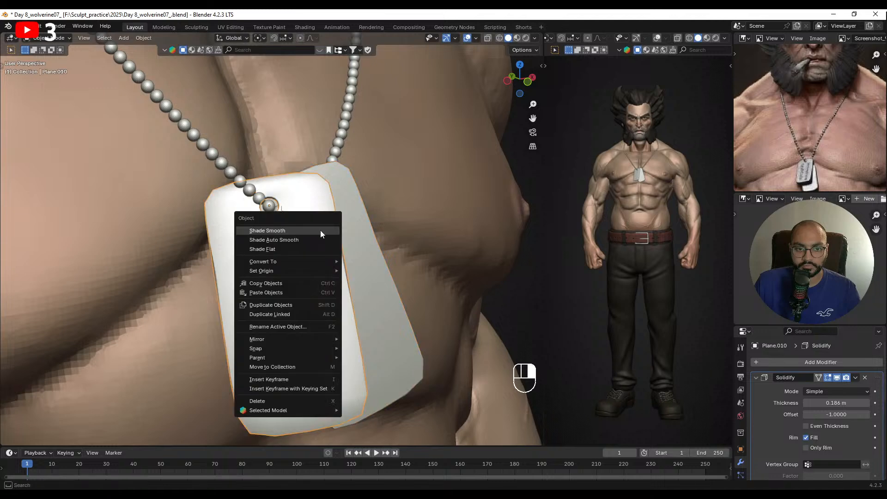
click(307, 250)
click(356, 245)
right_click(356, 246)
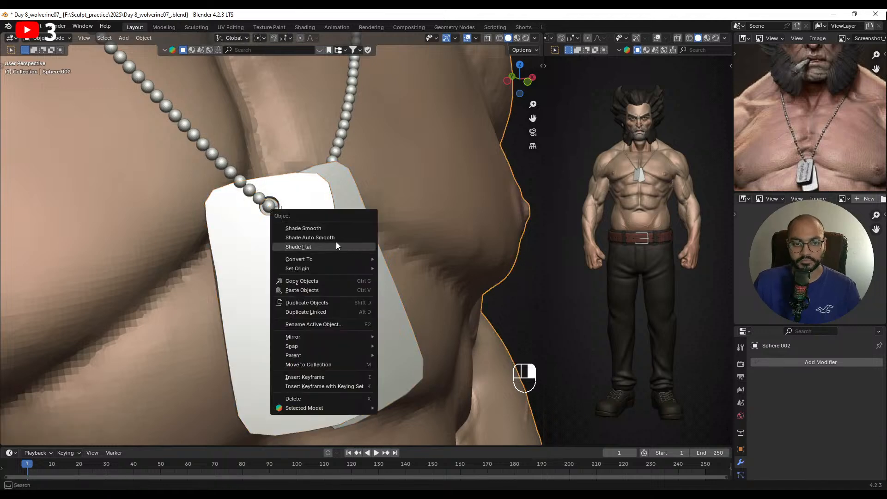
click(332, 239)
- Apply Shade Auto Smooth with a 30° angle to the rear dog tag and the front dog tag
click(338, 187)
right_click(323, 176)
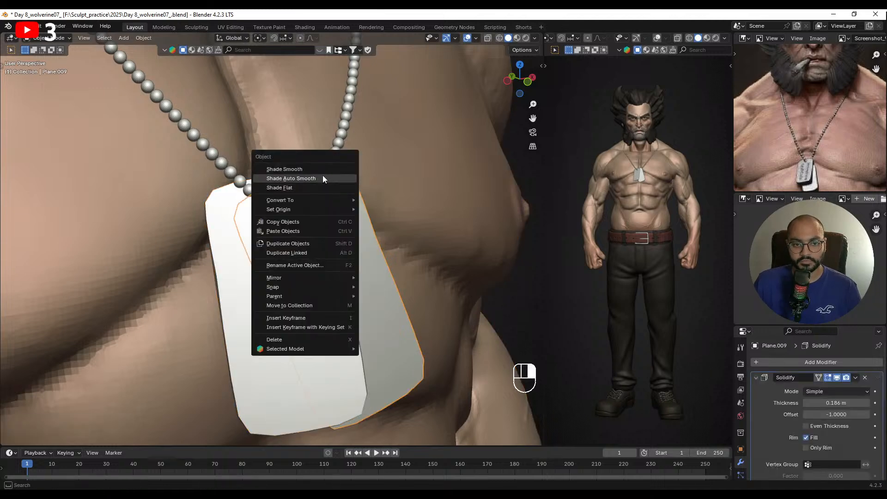
click(323, 176)
click(309, 215)
right_click(309, 215)
click(300, 229)
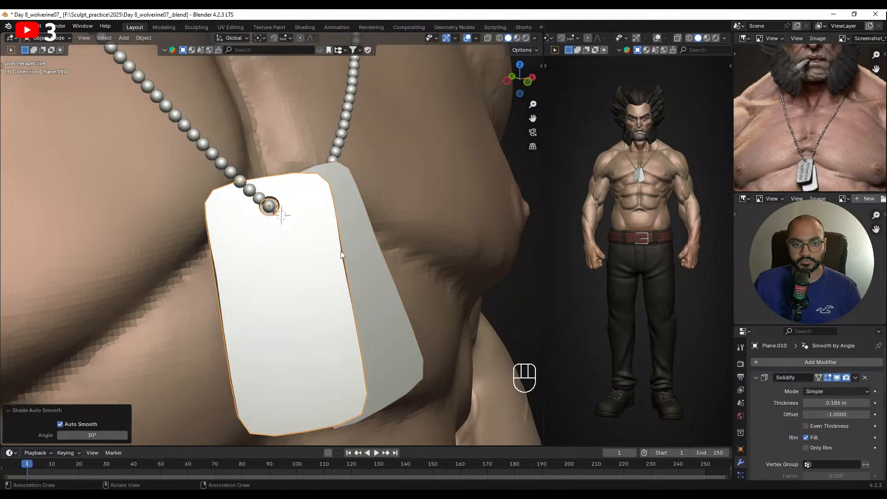
- Add level 2 subdivision to both dog tags to round their edges
middle_drag(340, 251, 287, 220)
shift+click(317, 245)
key(ctrl+2)
scroll(319, 246, down, 3)
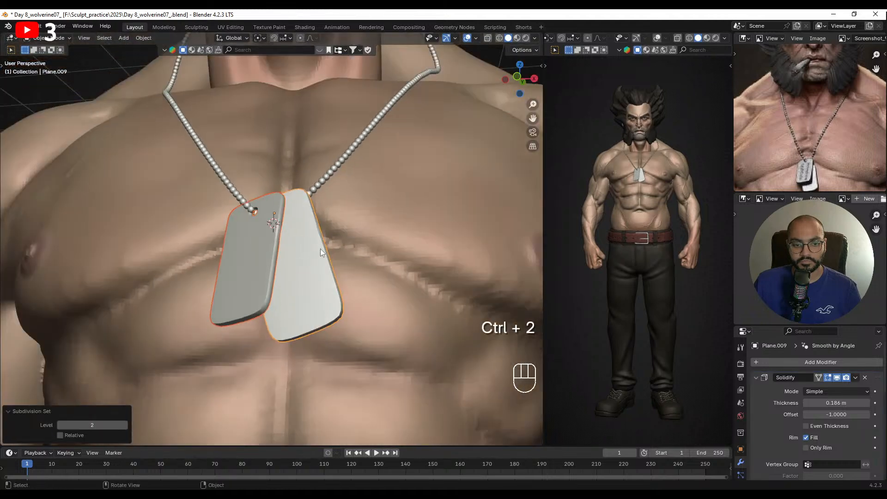
middle_drag(290, 256, 311, 234)
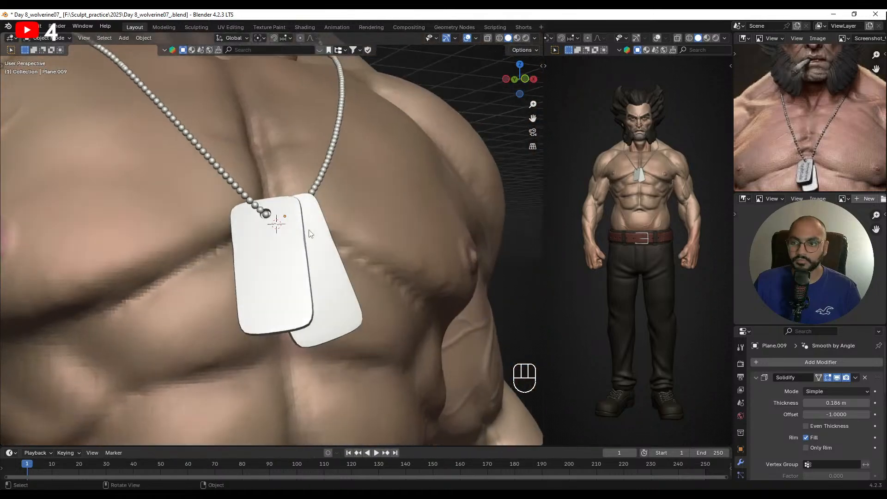
scroll(309, 234, up, 2)
scroll(310, 233, down, 8)
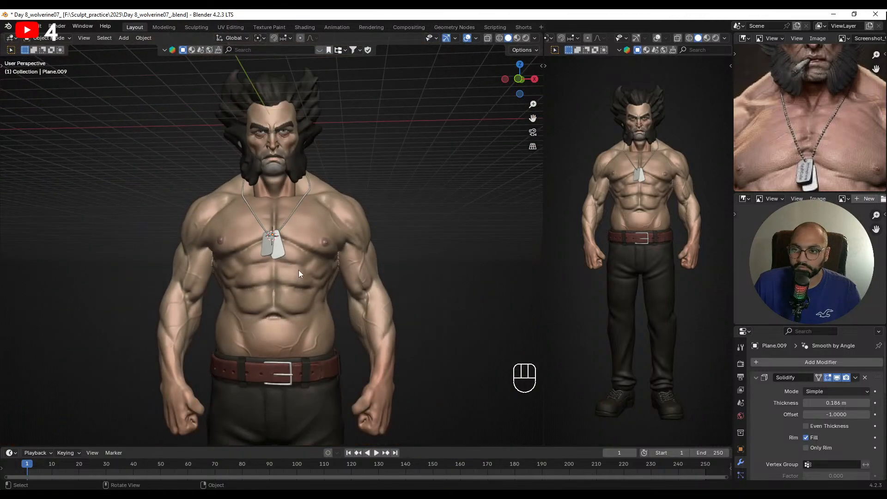
- Move both dog tags together about 0.04 m in X and -0.1 m in Z
scroll(300, 277, up, 2)
scroll(292, 265, up, 1)
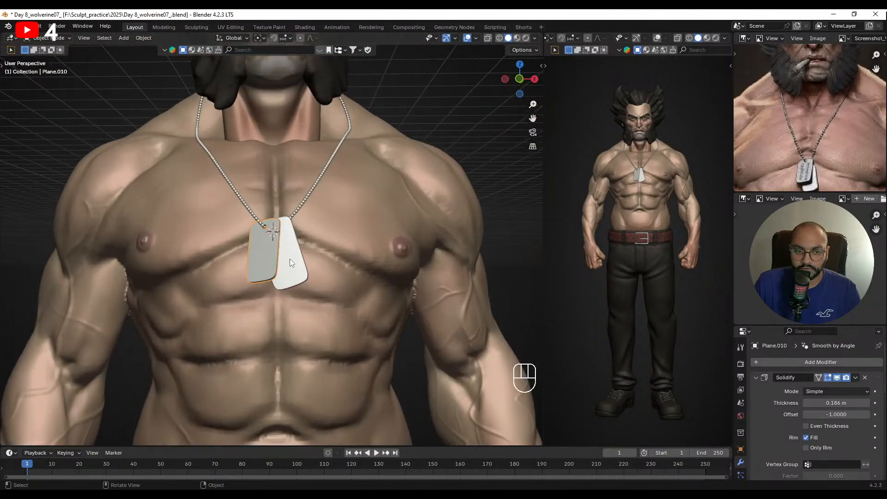
shift+click(295, 263)
key(g)
click(303, 271)
scroll(306, 254, up, 2)
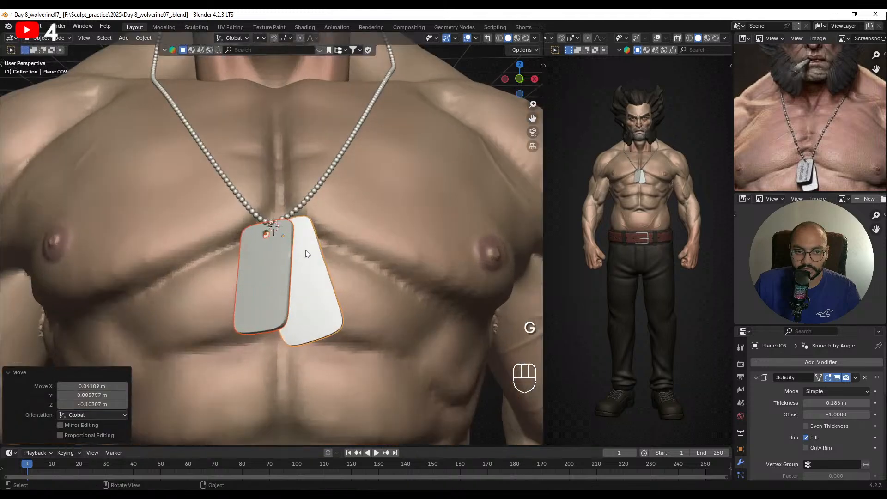
- Edit the necklace's Bézier curve and move its lowest control point toward the dog tags' holes
click(300, 216)
click(295, 213)
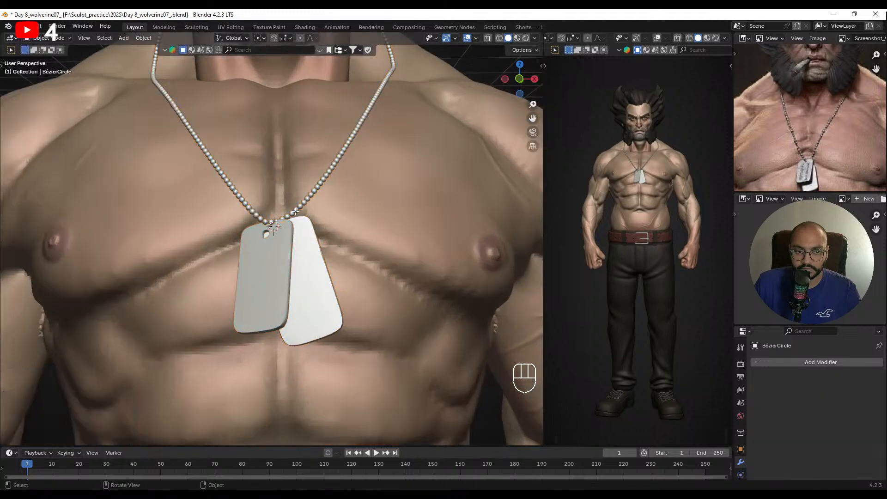
key(Tab)
drag(258, 212, 290, 260)
middle_drag(292, 271, 280, 241)
key(g)
click(287, 262)
- Rotate the curve's lowest control point by -23.5° and nudge it so the chain runs through both tags
middle_drag(281, 247, 286, 301)
key(r)
click(307, 305)
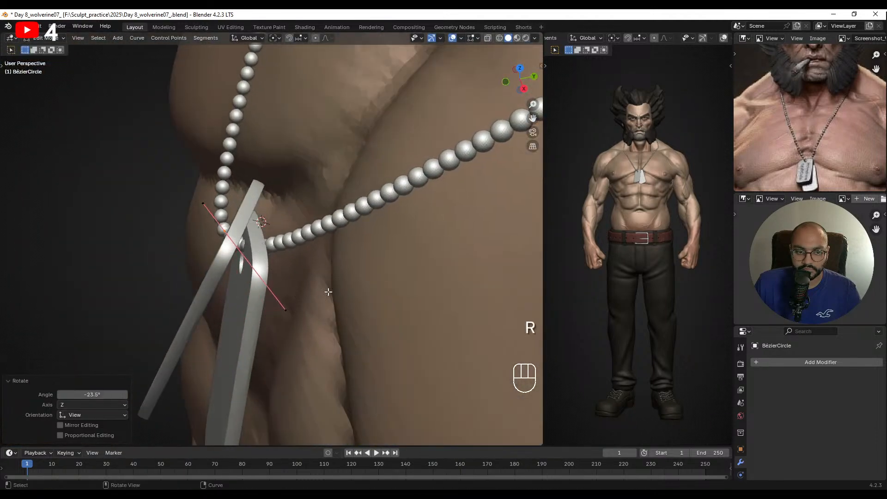
scroll(323, 291, up, 3)
key(g)
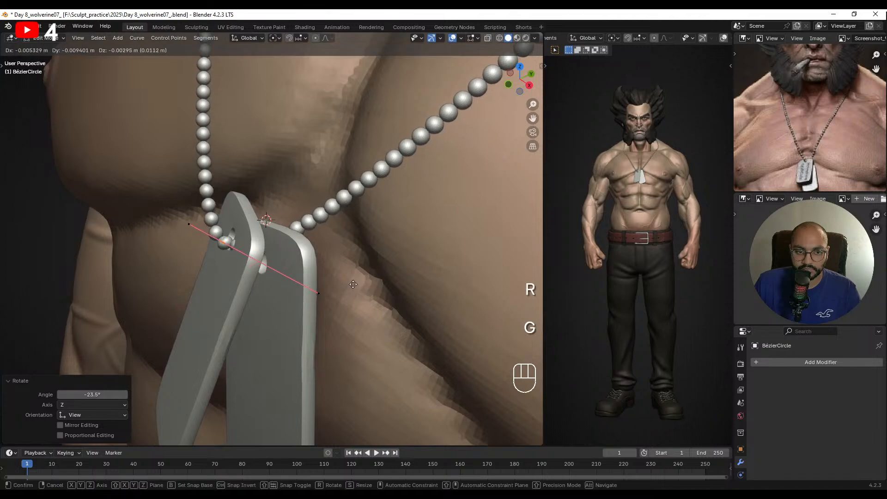
click(351, 283)
middle_drag(350, 283, 311, 275)
key(Tab)
- Move the rear dog tag against the chain and rotate it freely to hang more vertically
click(262, 254)
middle_drag(262, 253, 283, 238)
key(g)
click(298, 217)
key(r)
key(r)
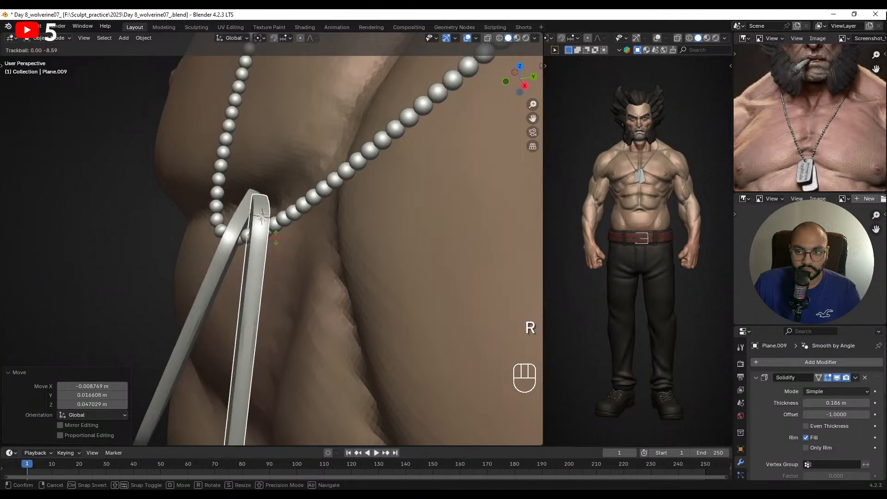
click(275, 238)
- Move the front dog tag so its hole surrounds the chain bead and rotate it by 1.8° in the view
middle_drag(276, 237, 307, 240)
click(291, 229)
key(g)
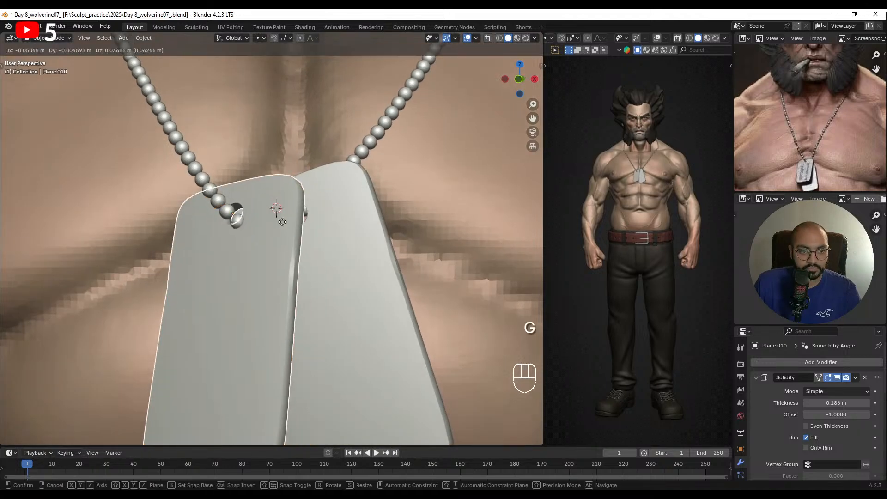
click(291, 254)
key(r)
click(326, 259)
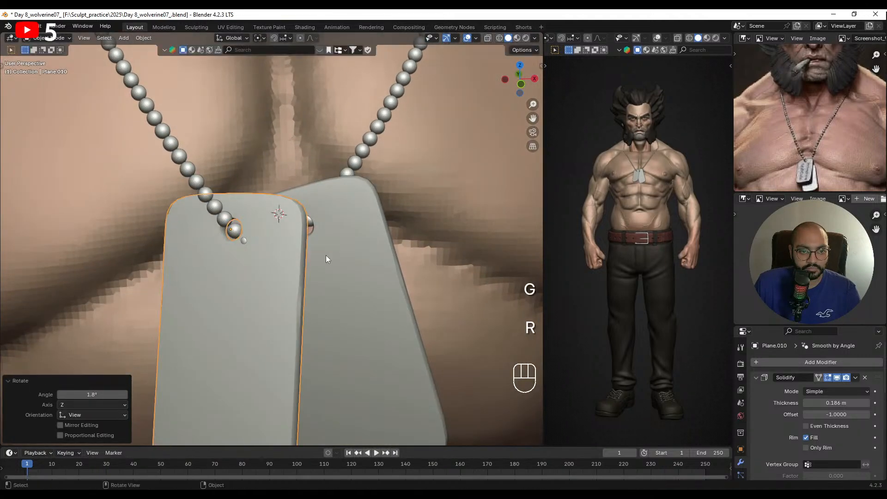
- Shift the rear dog tag onto the chain and rotate it around the global Z axis
click(326, 256)
middle_drag(325, 255, 243, 291)
key(g)
click(267, 245)
key(r)
key(z)
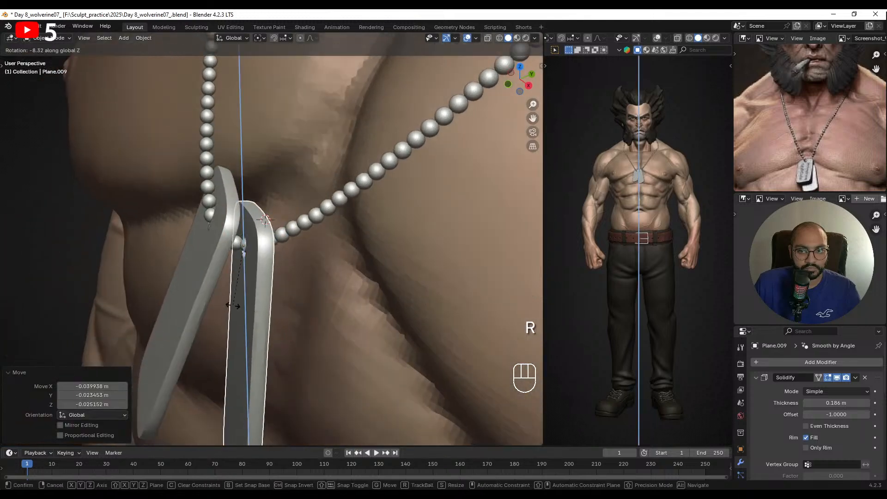
click(232, 306)
click(96, 231)
- Reposition the front dog tag so the chain's end bead sits inside its hole
middle_drag(187, 251, 252, 232)
click(283, 273)
middle_drag(284, 276, 363, 245)
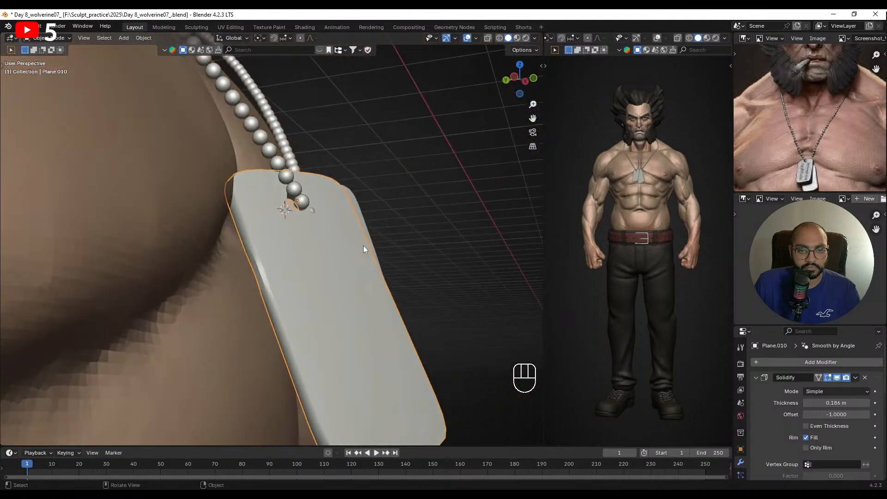
key(g)
click(316, 276)
scroll(289, 240, down, 2)
middle_drag(289, 240, 306, 254)
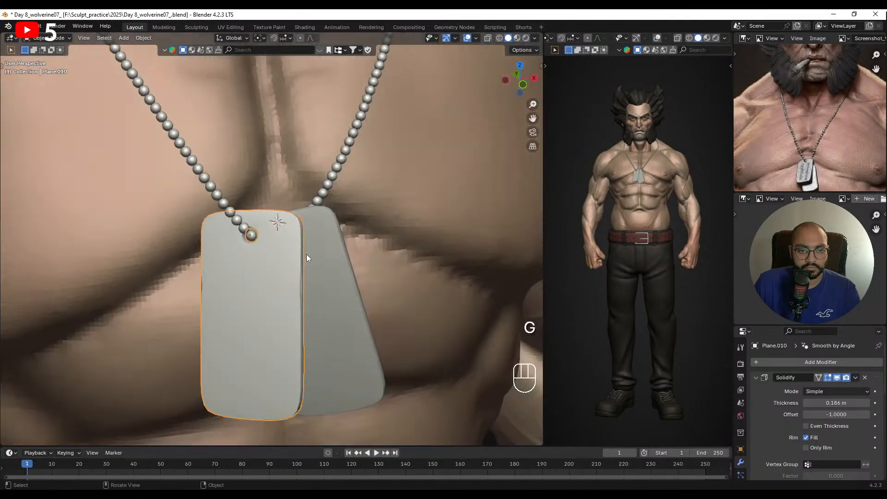
- Examine the dog tags on the full figure and compare them with the torso in the reference image
scroll(306, 254, down, 3)
middle_drag(472, 237, 452, 225)
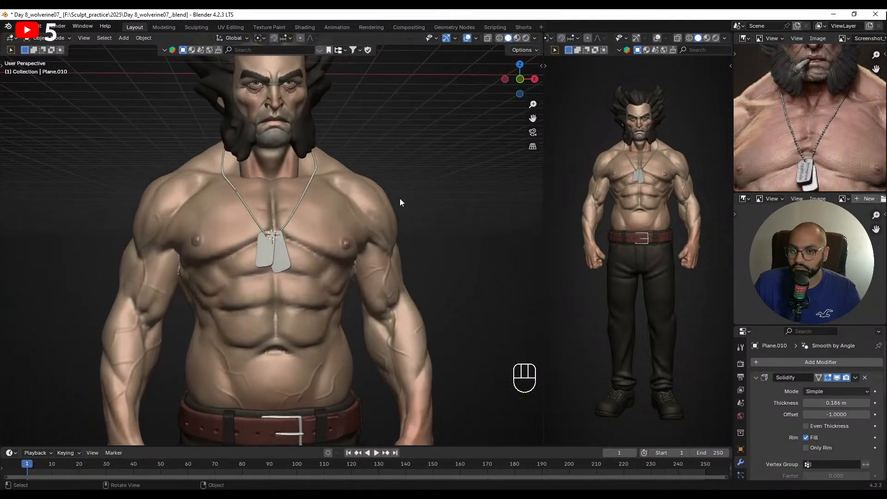
scroll(291, 249, up, 6)
mouse_move(287, 248)
middle_down()
mouse_move(356, 247)
mouse_move(219, 286)
mouse_move(194, 272)
mouse_move(181, 239)
mouse_move(291, 247)
middle_up()
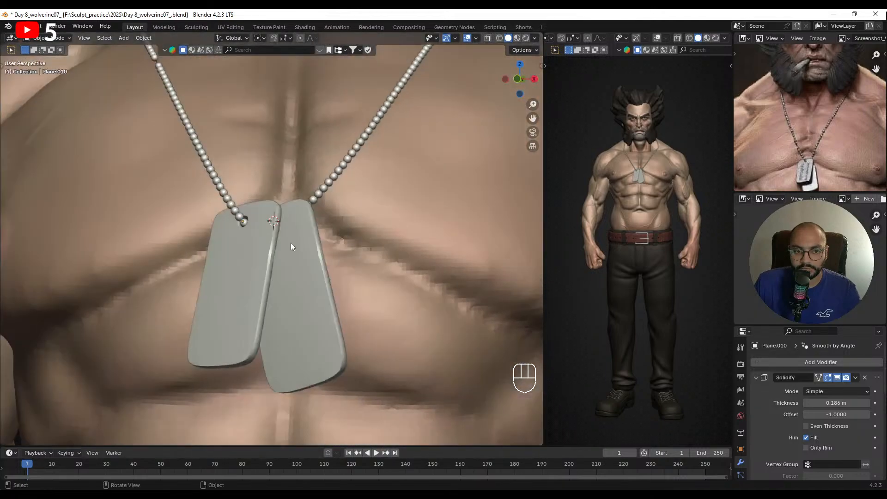
scroll(292, 241, down, 8)
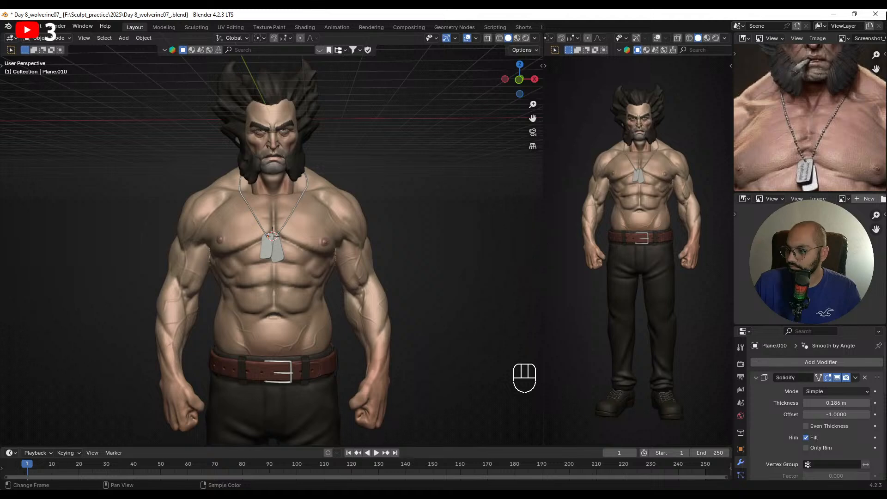
scroll(811, 145, down, 3)
middle_drag(808, 160, 804, 141)
scroll(804, 140, up, 2)
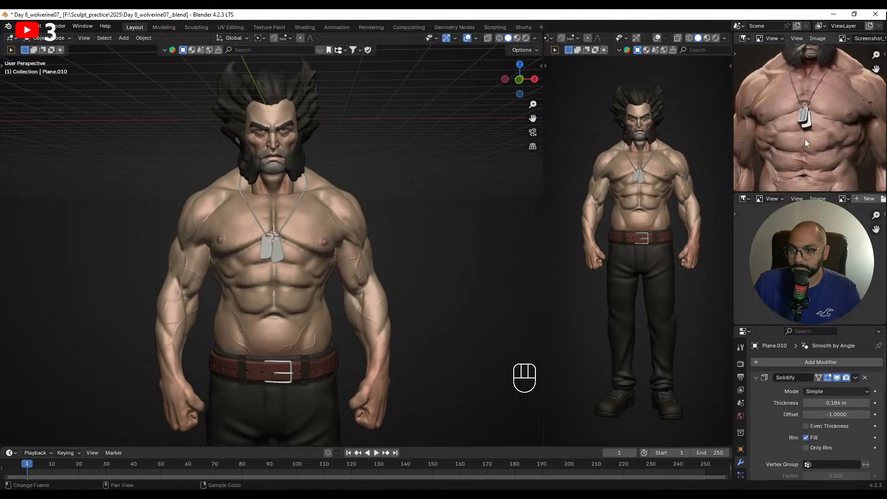
middle_drag(827, 174, 798, 121)
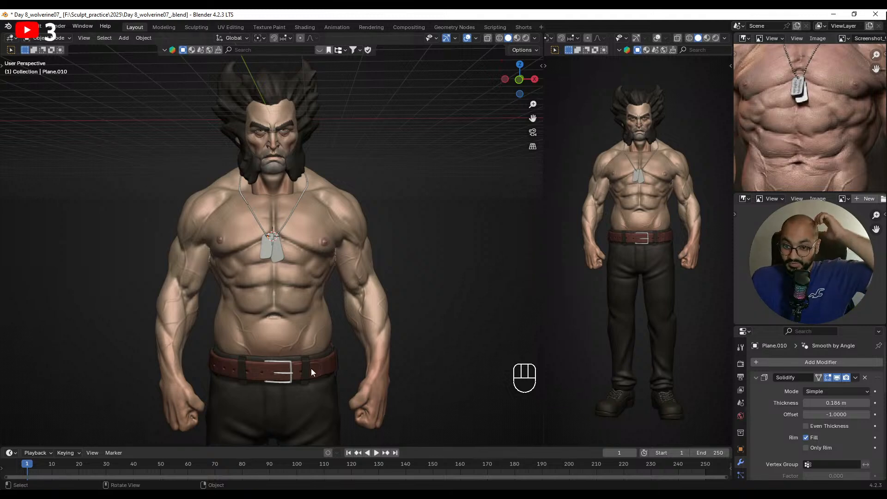
- Select the body mesh and switch it to Sculpt Mode
click(280, 267)
key(ctrl+Tab)
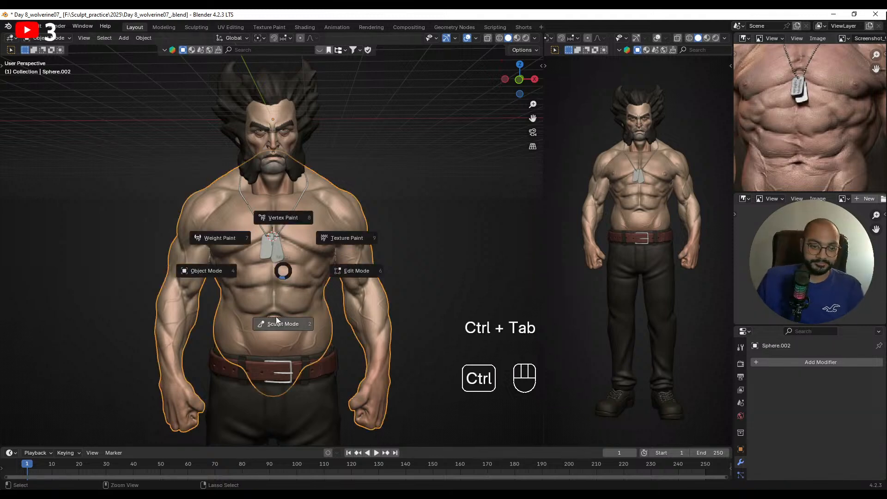
click(276, 317)
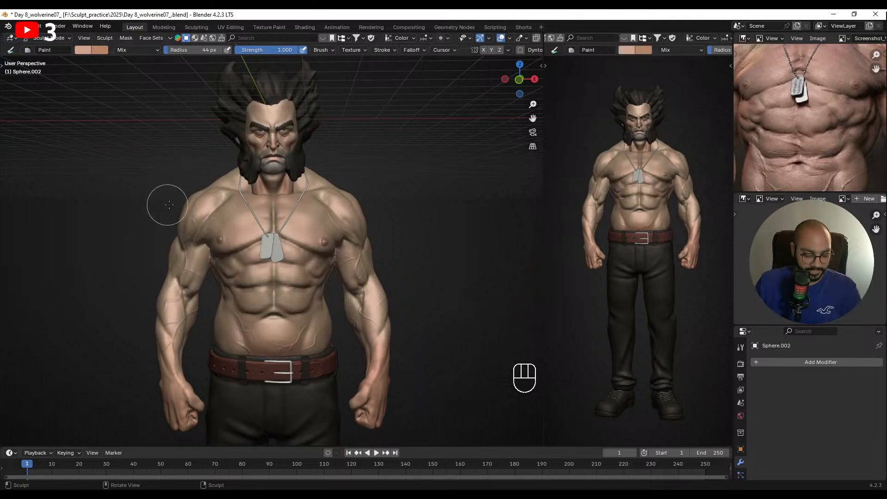
- Show the sculpting tools with their names and activate the Clay Strips brush for work on the torso
key(t)
drag(23, 122, 63, 121)
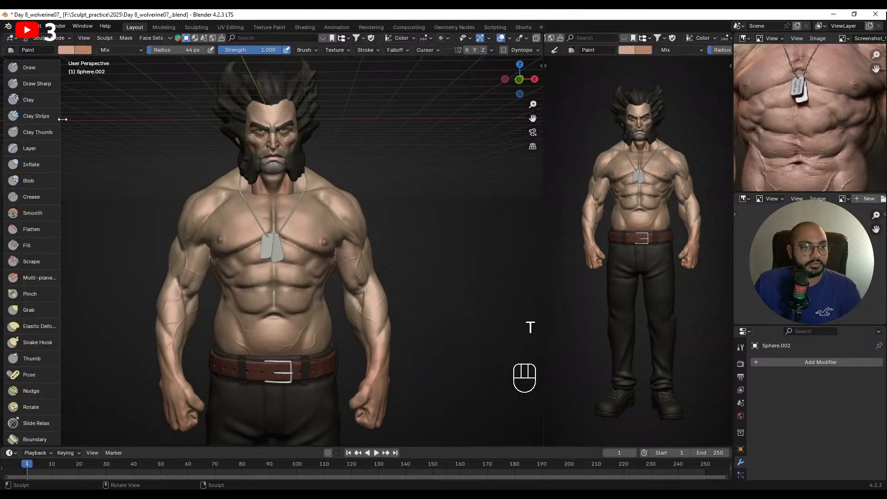
click(36, 116)
alt+shift+drag(214, 218, 224, 158)
alt+shift+drag(286, 195, 303, 175)
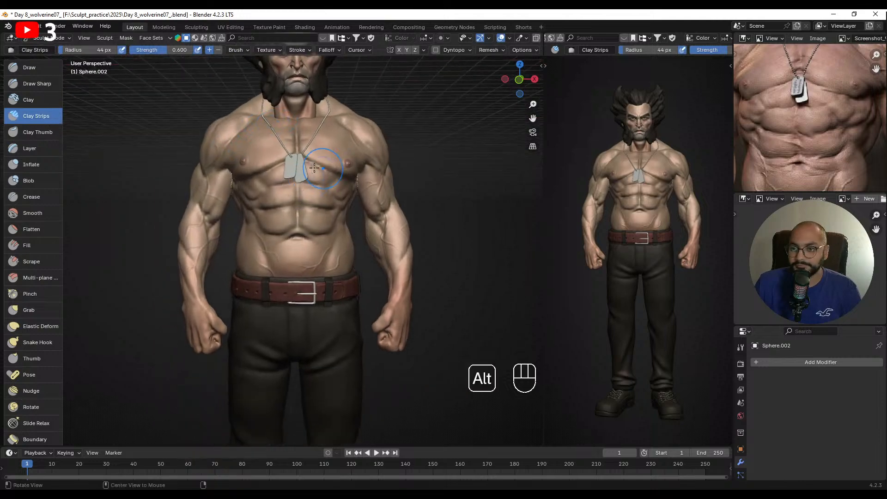
- Build up the outer lower edge of the character's lower right abdominal block with Clay Strips and smooth the strokes
mouse_move(301, 220)
ctrl+alt+mouse_down()
mouse_move(306, 182)
mouse_move(295, 185)
ctrl+alt+mouse_up()
alt+drag(296, 185, 323, 199)
key(f)
click(287, 196)
mouse_move(296, 217)
ctrl+alt+mouse_down()
mouse_move(277, 188)
mouse_move(301, 212)
mouse_move(286, 212)
ctrl+alt+mouse_up()
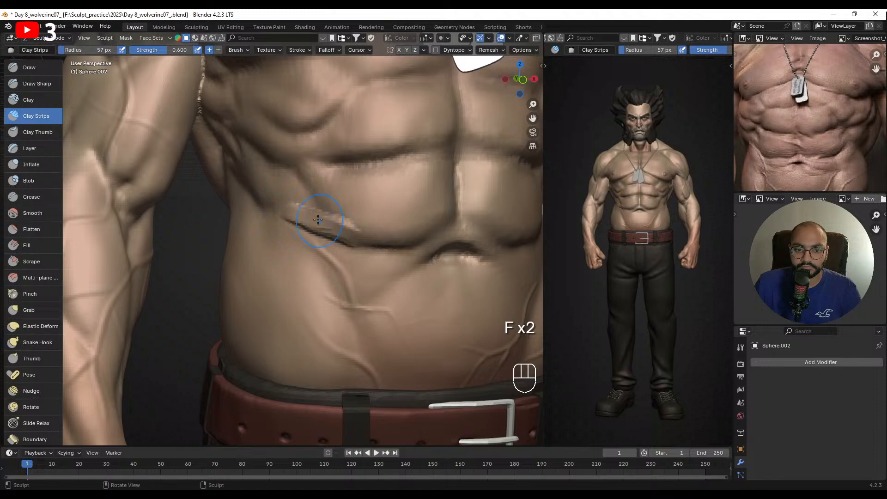
key(f)
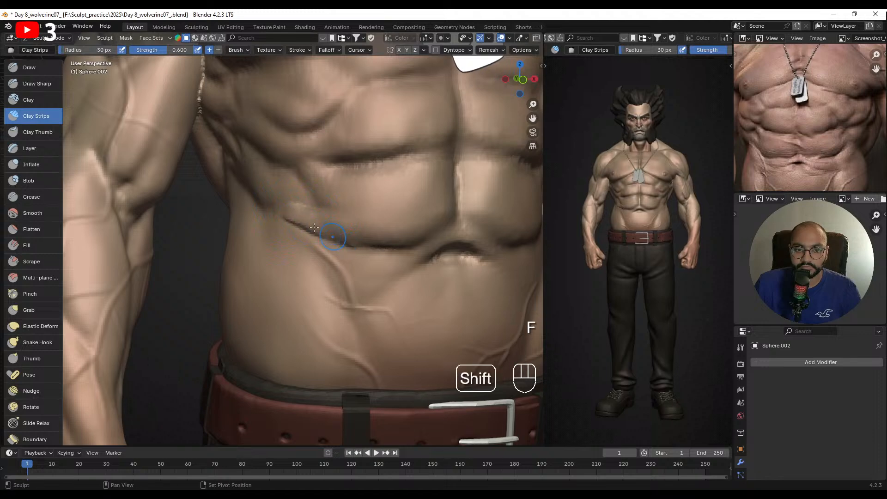
key(f)
click(340, 221)
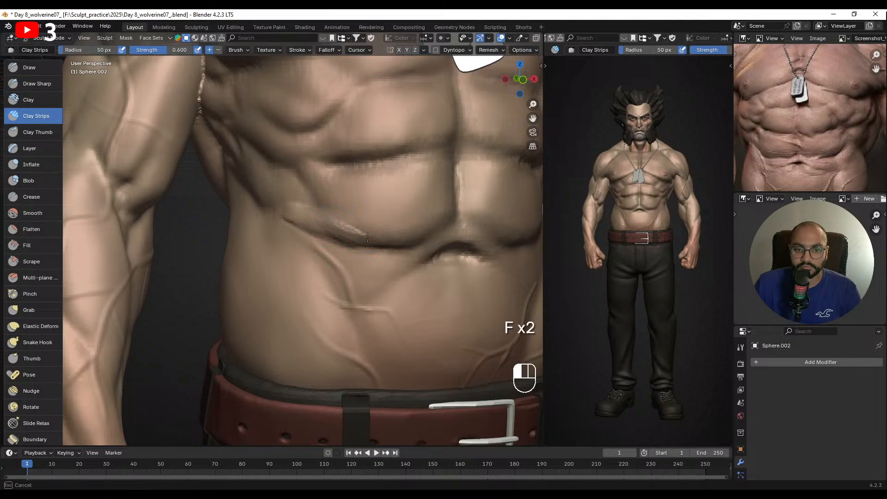
shift+drag(353, 234, 324, 227)
- Refine the crease beneath the lower right abdominal block with smaller Clay Strips strokes and blend it into the waist
key(f)
click(305, 217)
key(f)
click(312, 216)
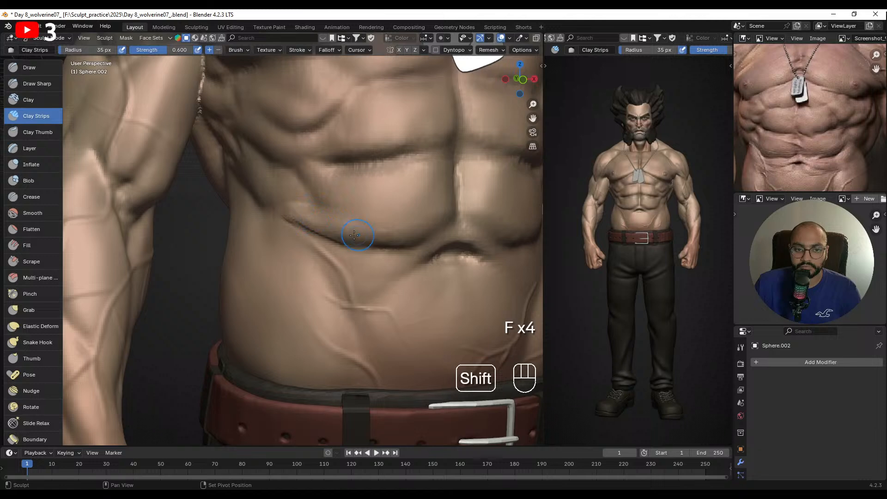
shift+drag(382, 239, 409, 224)
shift+drag(315, 223, 318, 221)
- Carve a crease between the right oblique bulge and the lower abdominal block using the Draw Sharp brush
mouse_move(323, 217)
alt+mouse_down()
mouse_move(367, 192)
mouse_move(402, 155)
mouse_move(260, 213)
mouse_move(272, 239)
mouse_move(262, 226)
mouse_move(350, 182)
alt+mouse_up()
click(30, 84)
mouse_move(349, 182)
ctrl+alt+mouse_down()
mouse_move(299, 201)
mouse_move(336, 235)
ctrl+alt+mouse_up()
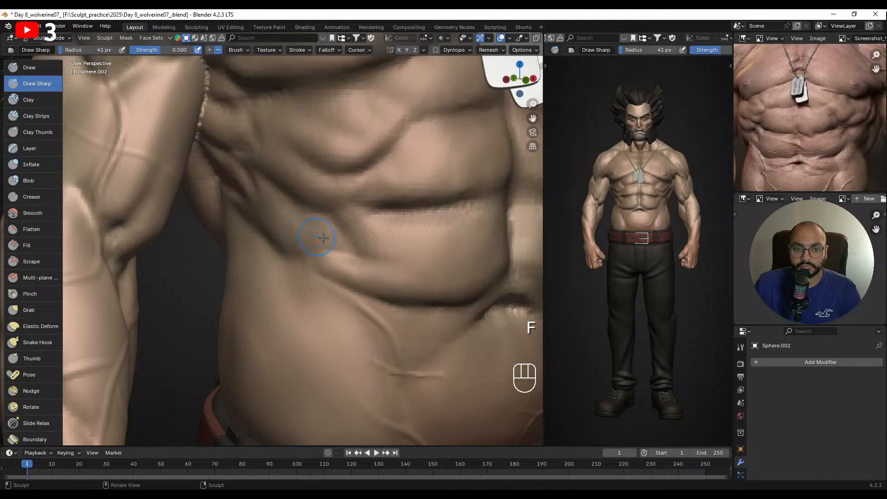
mouse_move(340, 235)
mouse_down()
mouse_move(358, 254)
mouse_move(319, 244)
mouse_up()
key(f)
click(347, 248)
key(f)
key(f)
click(333, 241)
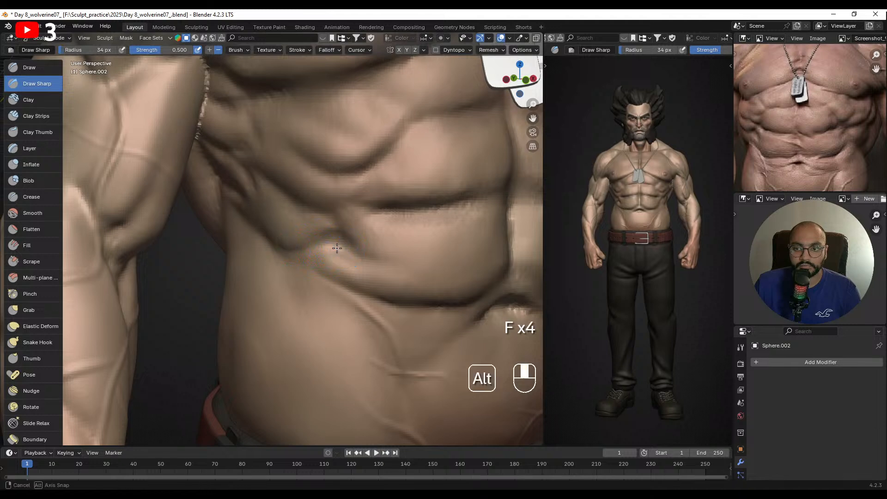
- Sharpen the fold from the right oblique toward the abdominal vein with Draw Sharp, smooth it, and undo the last stroke
mouse_move(337, 248)
alt+middle_down()
mouse_move(345, 230)
mouse_move(324, 263)
mouse_move(307, 265)
alt+middle_up()
key(f)
click(301, 254)
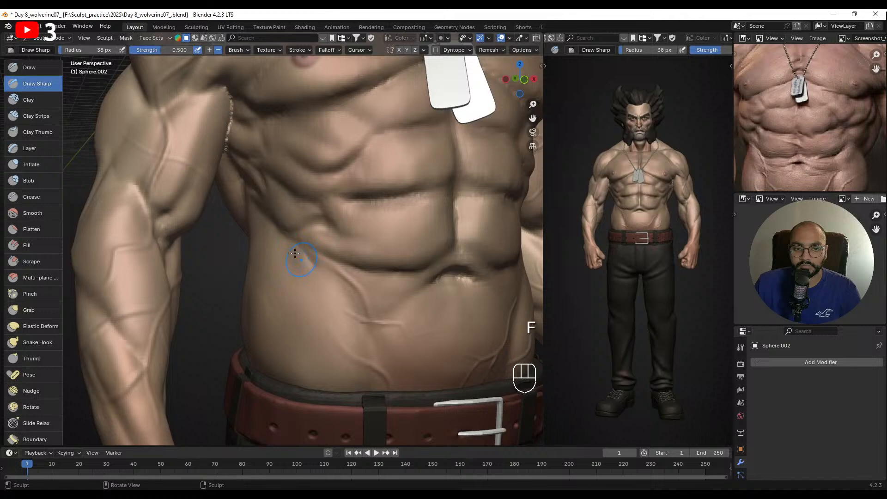
drag(326, 283, 317, 277)
key(f)
click(315, 276)
shift+drag(312, 273, 325, 287)
alt+middle_drag(332, 293, 312, 272)
key(f)
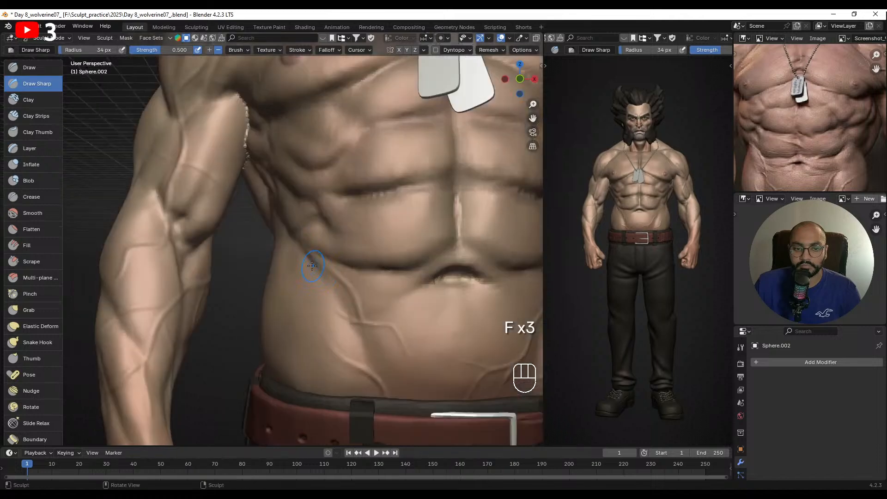
drag(313, 266, 344, 297)
key(ctrl+z)
- Build up the right flank below the oblique with Clay Strips at varying brush sizes and smooth the added volume
click(36, 116)
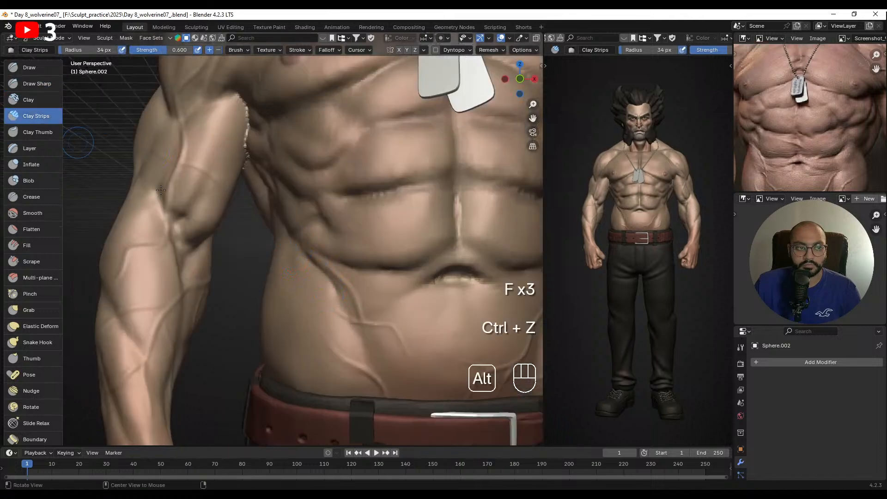
alt+middle_drag(305, 258, 295, 248)
key(f)
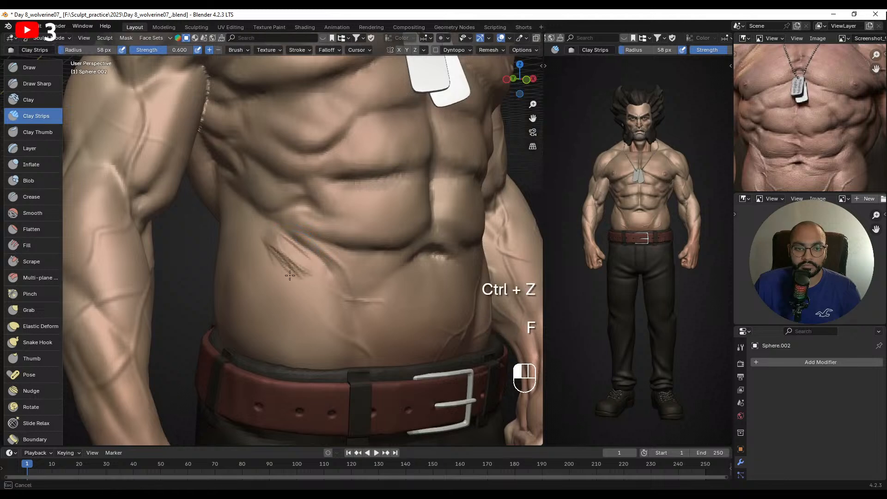
mouse_move(290, 276)
mouse_down()
mouse_move(275, 273)
mouse_move(273, 307)
mouse_move(268, 275)
mouse_up()
key(f)
click(286, 274)
key(f)
click(281, 275)
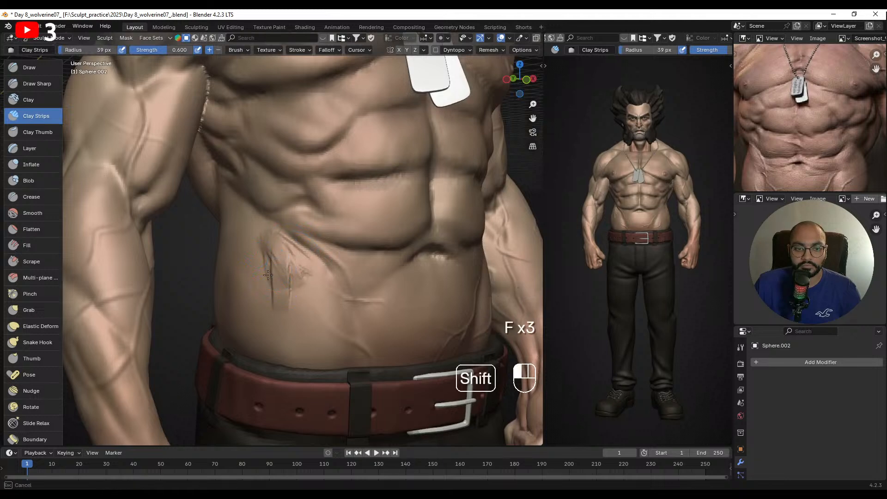
key(f)
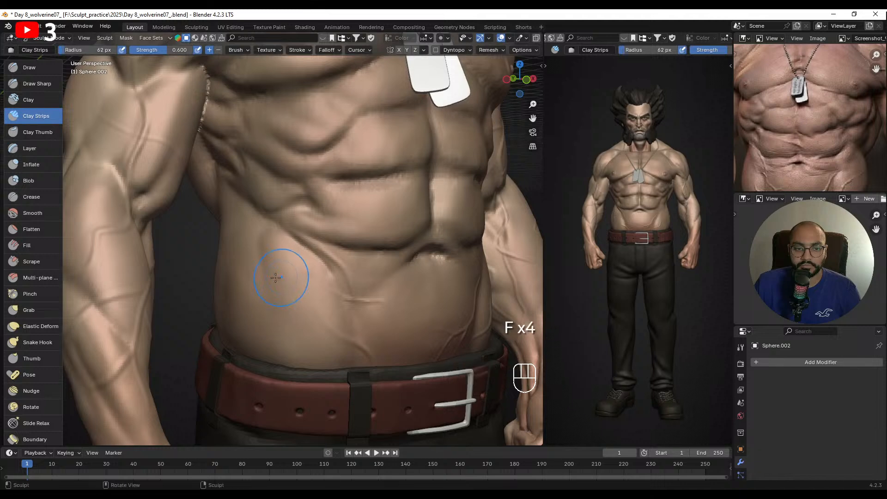
click(278, 275)
shift+drag(273, 256, 264, 270)
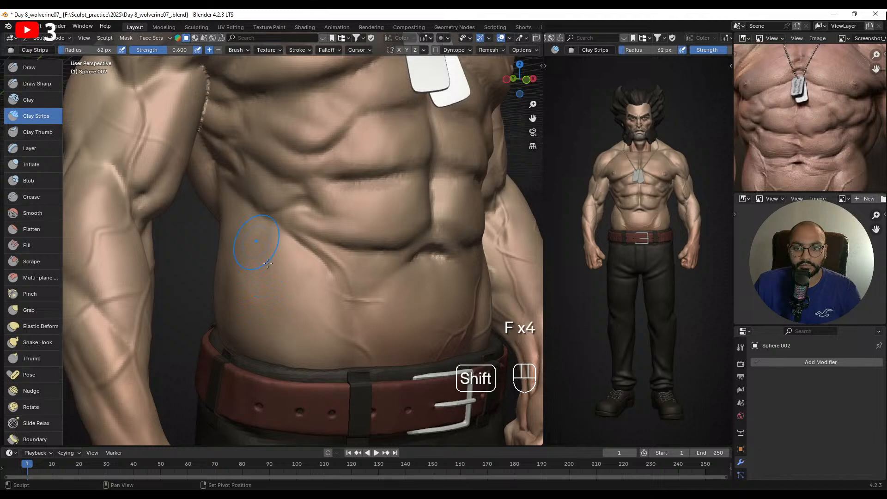
- Soften the transition between the right oblique and the abdominal vein, undoing one stroke and smoothing with a smaller brush
mouse_move(283, 241)
alt+middle_down()
mouse_move(299, 249)
mouse_move(314, 240)
alt+middle_up()
key(f)
click(310, 238)
shift+drag(280, 228, 318, 245)
mouse_move(356, 272)
alt+middle_down()
mouse_move(301, 257)
mouse_move(321, 257)
alt+middle_up()
key(ctrl+z)
key(f)
click(340, 271)
shift+drag(298, 234, 327, 270)
key(f)
click(322, 255)
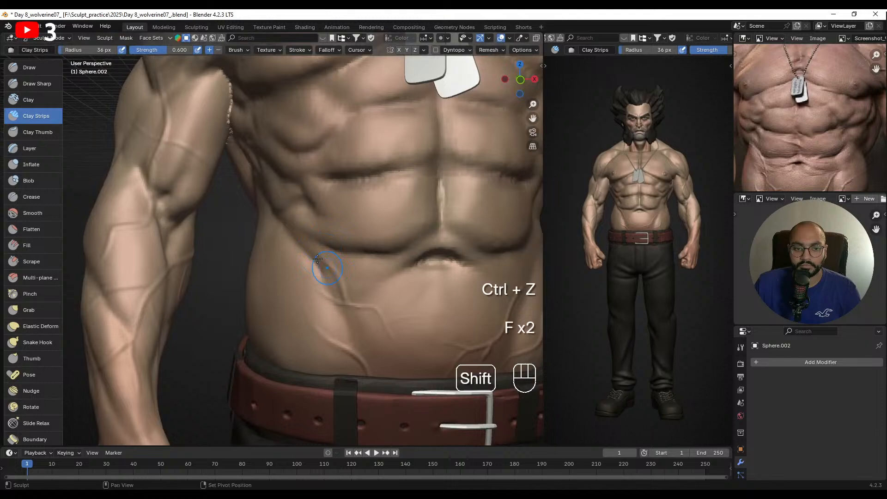
- Extend the skin fold over the navel to both sides with Clay Strips and smooth its outer ends
ctrl+alt+middle_drag(346, 258, 354, 245)
mouse_move(353, 245)
alt+shift+middle_down()
mouse_move(291, 248)
mouse_move(336, 256)
alt+shift+middle_up()
mouse_move(336, 256)
alt+shift+middle_down()
mouse_move(331, 217)
mouse_move(314, 223)
alt+shift+middle_up()
key(f)
click(337, 233)
key(f)
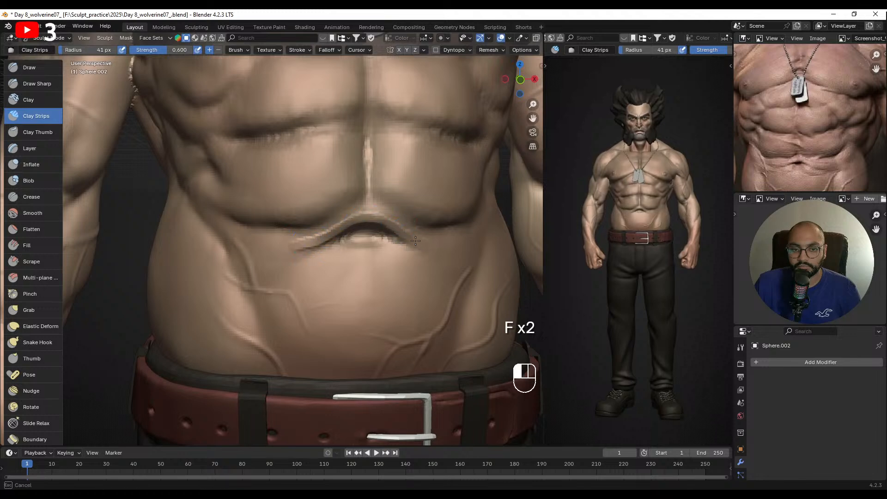
key(f)
mouse_move(415, 241)
mouse_down()
mouse_move(337, 225)
mouse_move(311, 242)
mouse_up()
click(400, 226)
shift+drag(324, 238, 273, 254)
key(f)
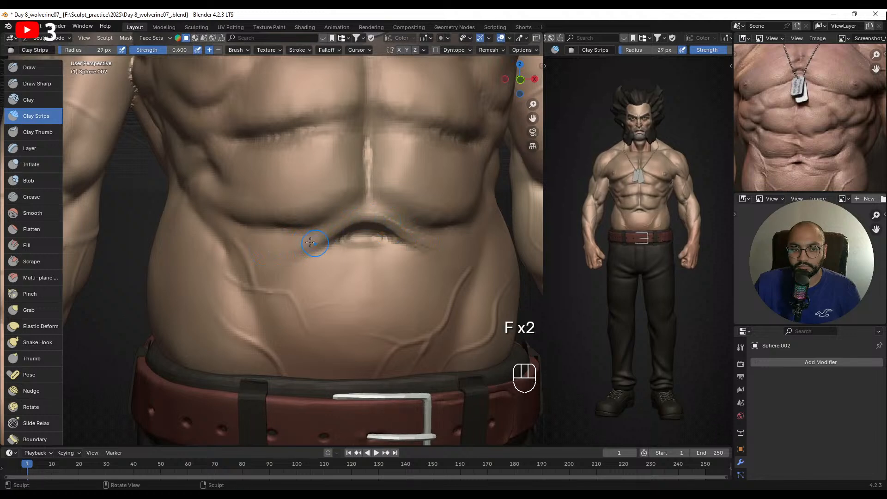
key(f)
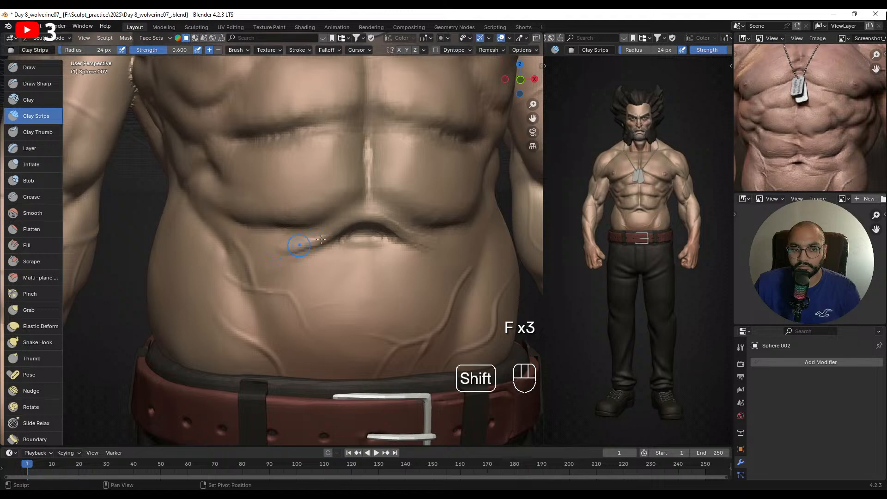
click(304, 242)
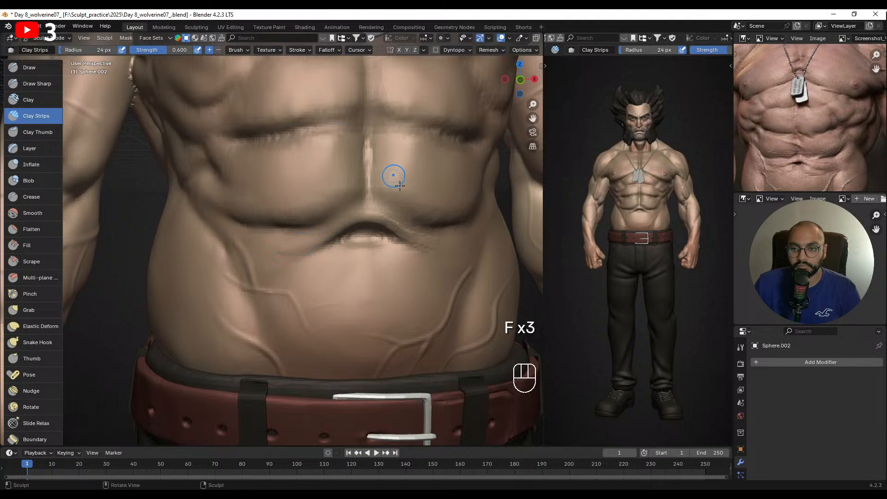
click(33, 72)
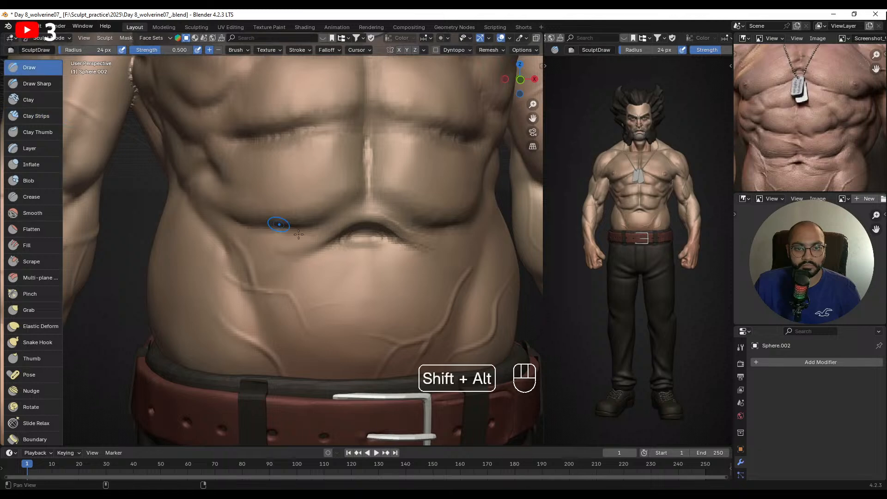
alt+shift+middle_drag(357, 235, 287, 223)
ctrl+alt+middle_drag(288, 223, 296, 207)
key(f)
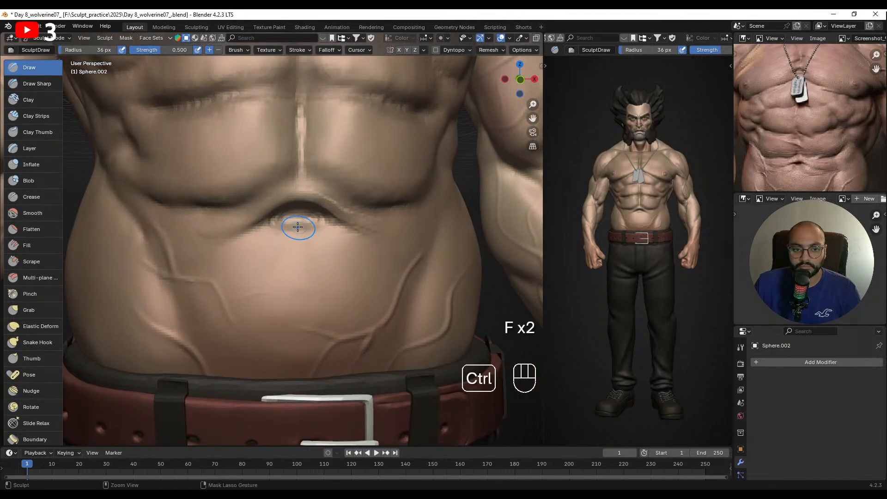
ctrl+drag(299, 228, 296, 229)
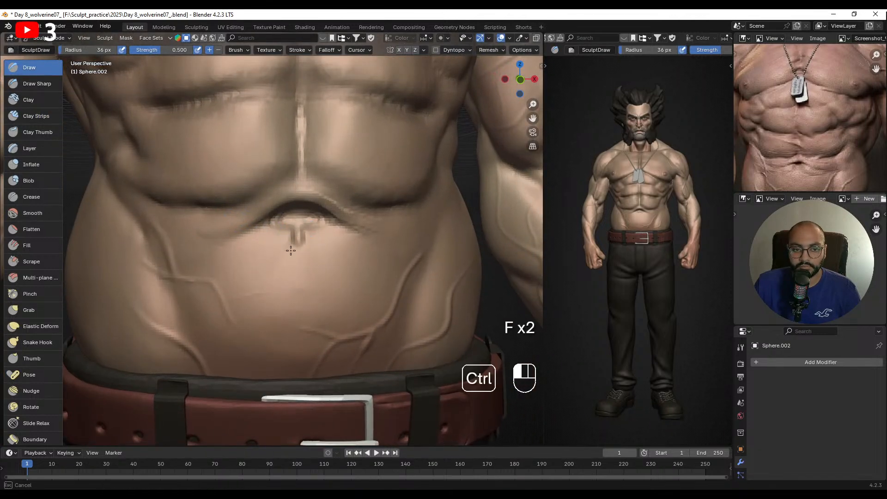
key(ctrl+z)
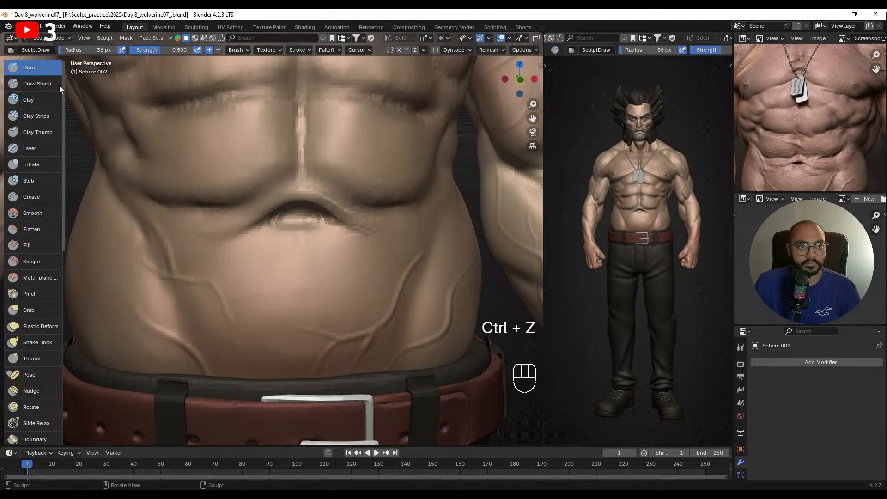
- Sculpt the surface directly below the navel, undo an unwanted stroke, and smooth the area
click(55, 83)
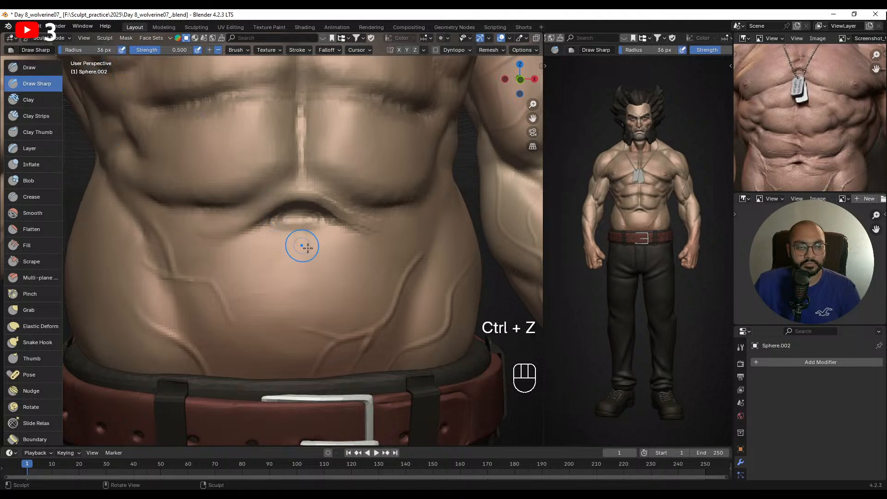
click(119, 52)
mouse_move(299, 241)
alt+mouse_down()
mouse_move(291, 242)
mouse_move(298, 231)
alt+mouse_up()
key(f)
click(297, 241)
key(ctrl+z)
key(f)
click(288, 238)
key(f)
click(297, 243)
mouse_move(296, 248)
shift+mouse_down()
mouse_move(280, 249)
mouse_move(317, 261)
mouse_move(289, 229)
shift+mouse_up()
- Refine the navel's lower rim and the shallow groove beneath it, smoothing the area and undoing one stroke
key(f)
click(296, 239)
alt+shift+drag(289, 226, 291, 239)
key(f)
click(304, 236)
key(ctrl+z)
key(f)
click(301, 234)
alt+drag(331, 261, 373, 175)
alt+drag(288, 231, 237, 133)
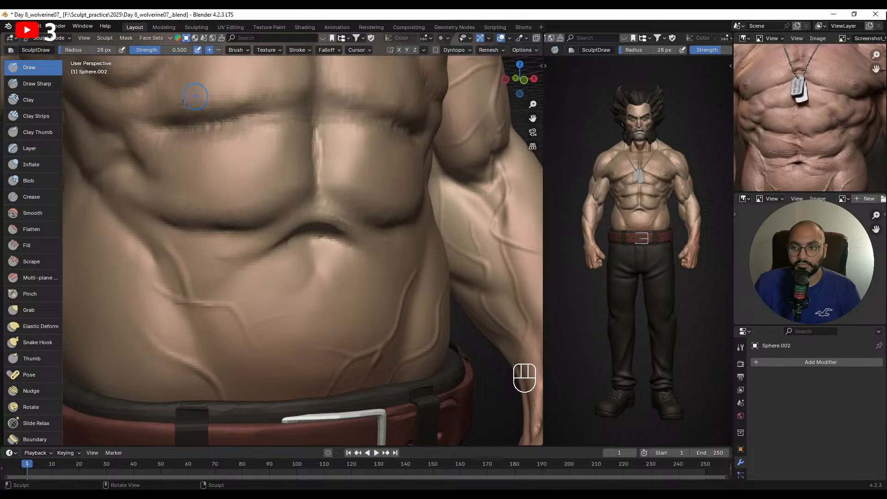
mouse_move(241, 185)
alt+mouse_down()
mouse_move(279, 188)
mouse_move(301, 206)
mouse_move(268, 226)
mouse_move(242, 223)
alt+mouse_up()
key(f)
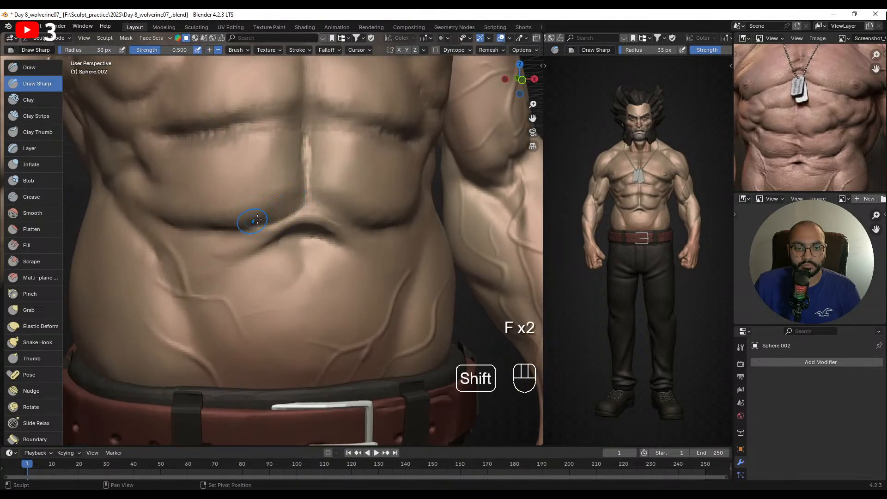
key(ctrl+z)
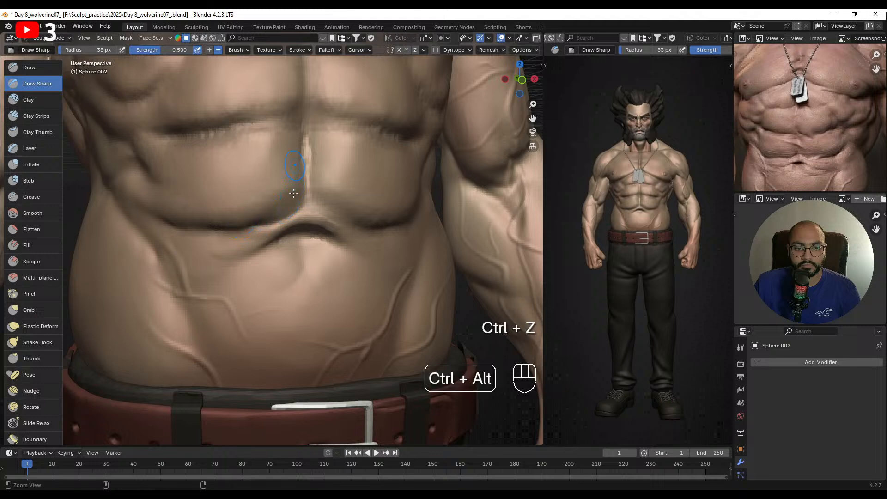
- Break up the straight crease between the character's left abdominal rows with the Grab and Clay Strips brushes
mouse_move(293, 168)
ctrl+alt+mouse_down()
mouse_move(293, 254)
mouse_move(320, 228)
ctrl+alt+mouse_up()
mouse_move(320, 228)
alt+mouse_down()
mouse_move(309, 230)
mouse_move(228, 191)
mouse_move(230, 176)
alt+mouse_up()
key(g)
key(f)
click(33, 116)
mouse_move(283, 231)
ctrl+alt+mouse_down()
mouse_move(287, 199)
mouse_move(266, 199)
mouse_move(285, 215)
mouse_move(283, 206)
ctrl+alt+mouse_up()
key(f)
click(316, 223)
key(f)
click(269, 197)
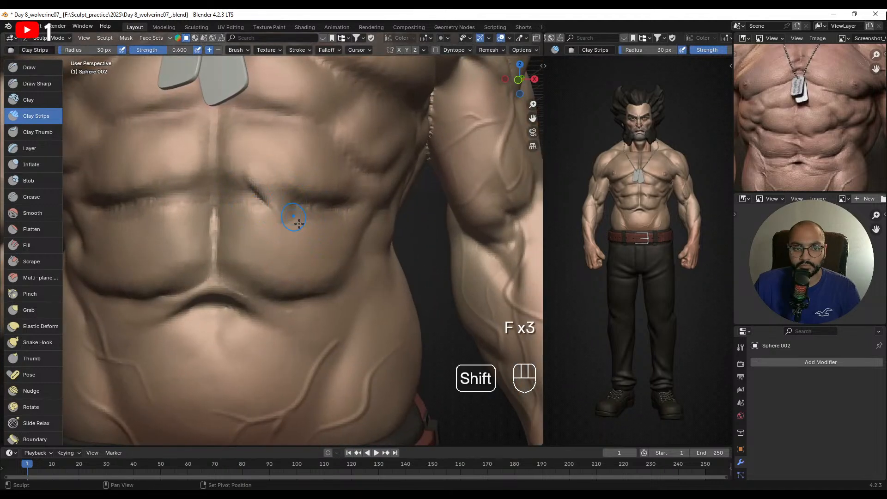
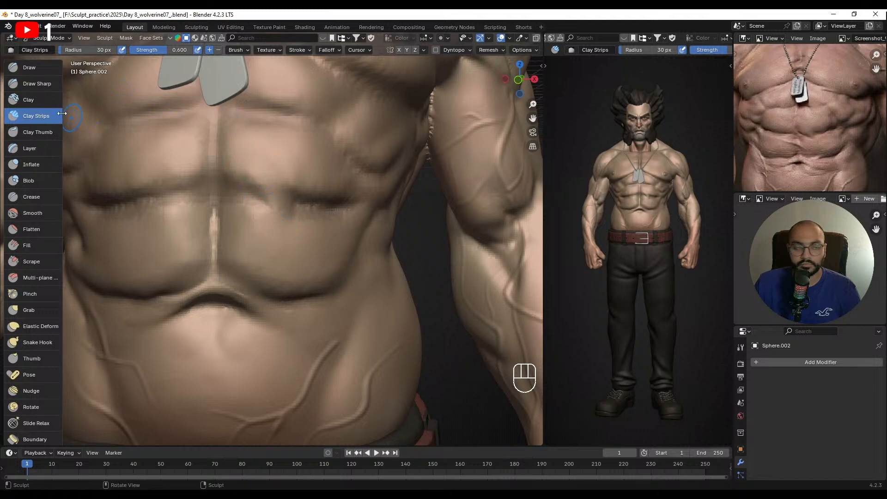
- Sharpen the outer edge of the lower left abdominal block with the Draw Sharp brush at about 37 px
click(37, 84)
mouse_move(321, 226)
alt+middle_down()
mouse_move(295, 235)
mouse_move(307, 216)
alt+middle_up()
scroll(293, 235, down, 2)
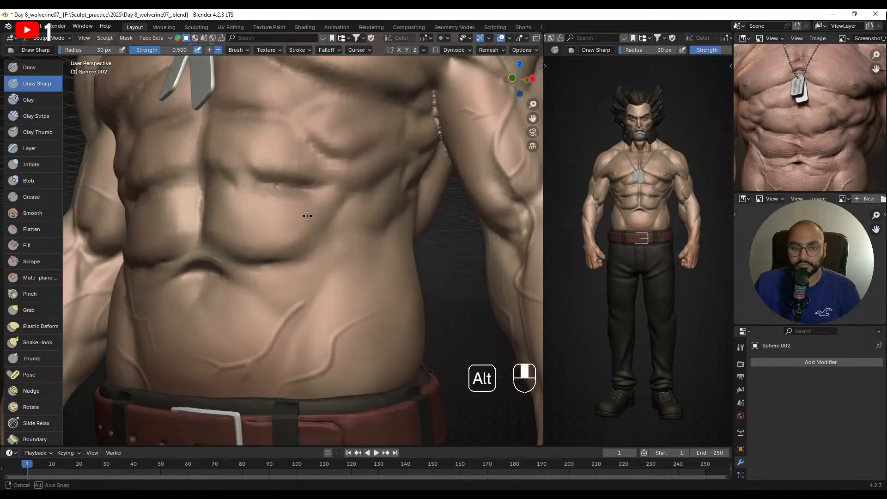
key(f)
click(332, 228)
mouse_move(333, 220)
mouse_down()
mouse_move(303, 258)
mouse_move(287, 259)
mouse_move(317, 253)
mouse_move(300, 258)
mouse_up()
- Build a soft ridge beneath the outer edge of the lower left abdominal block with Clay Strips and smooth it
mouse_move(298, 259)
alt+middle_down()
mouse_move(312, 267)
mouse_move(322, 250)
mouse_move(295, 221)
alt+middle_up()
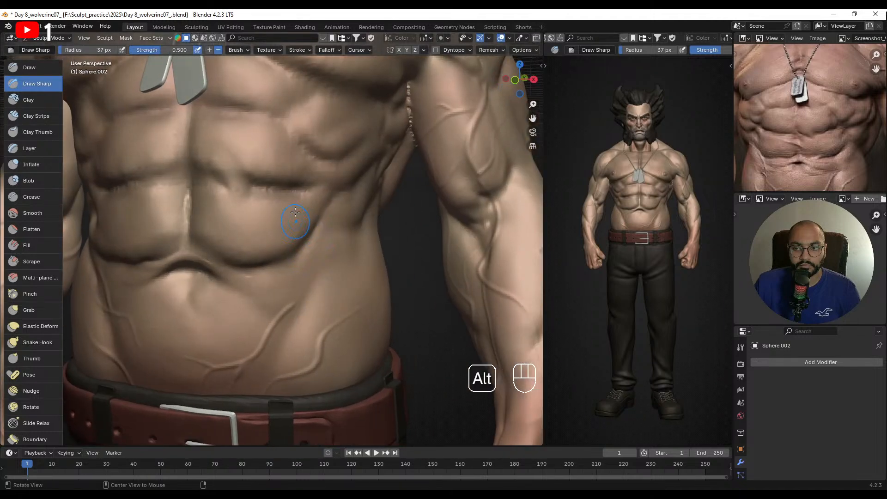
click(42, 118)
alt+shift+drag(305, 271, 280, 255)
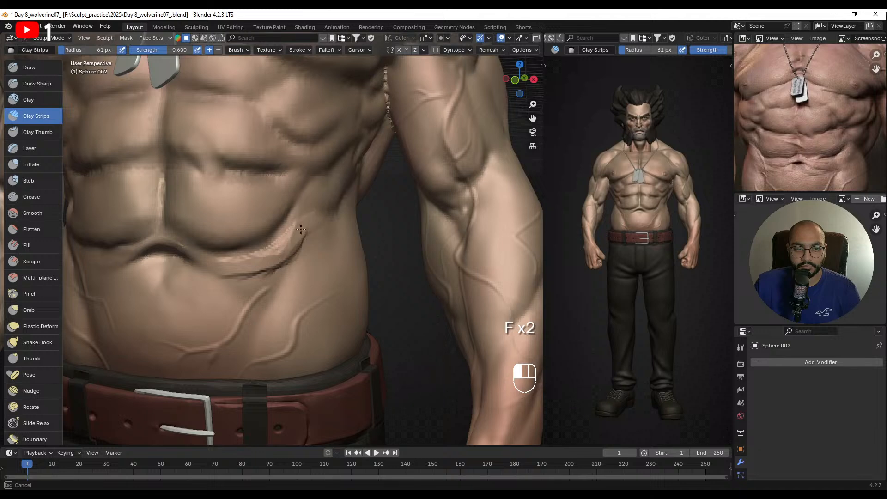
mouse_move(301, 229)
mouse_down()
mouse_move(311, 221)
mouse_move(285, 243)
mouse_move(281, 232)
mouse_up()
key(f)
click(320, 224)
key(f)
click(271, 244)
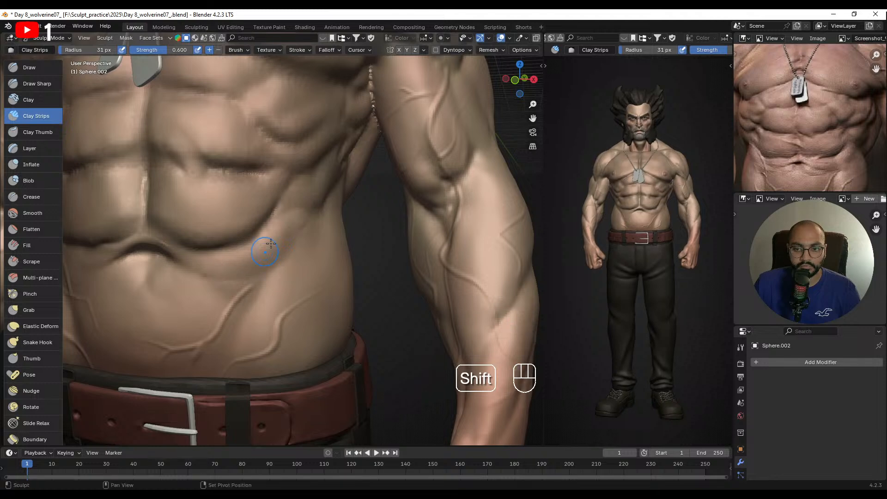
- Reshape the lower edge of the lower right abdominal block into an uneven contour with the Grab brush
mouse_move(279, 240)
alt+mouse_down()
mouse_move(288, 238)
mouse_move(273, 247)
mouse_move(251, 240)
mouse_move(252, 218)
alt+mouse_up()
mouse_move(222, 217)
alt+shift+mouse_down()
mouse_move(265, 234)
mouse_move(253, 229)
alt+shift+mouse_up()
alt+shift+drag(208, 230, 299, 239)
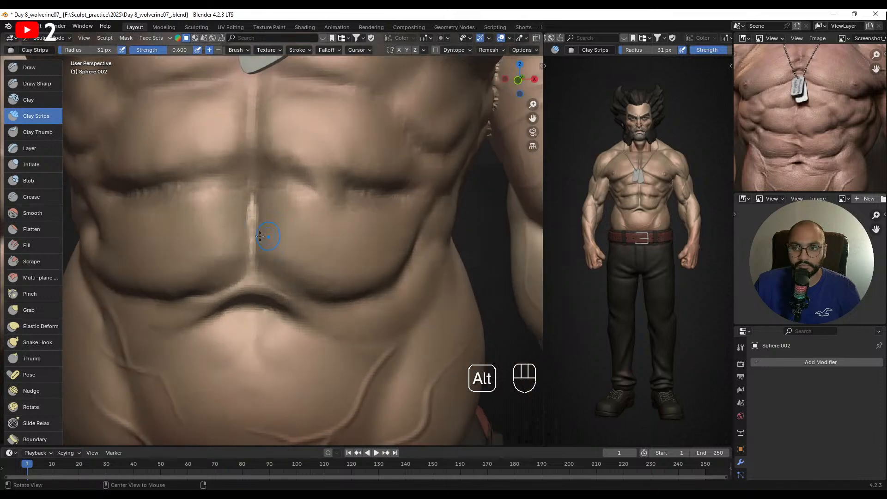
alt+shift+drag(240, 221, 288, 200)
mouse_move(240, 253)
alt+shift+mouse_down()
mouse_move(287, 241)
mouse_move(279, 254)
mouse_move(294, 243)
mouse_move(288, 235)
mouse_move(285, 248)
mouse_move(315, 243)
alt+shift+mouse_up()
key(g)
key(f)
key(f)
click(303, 248)
- Soften the fullness of both lower abdominal blocks with Clay Strips at about 33 px
click(38, 117)
key(f)
click(330, 240)
key(f)
click(326, 241)
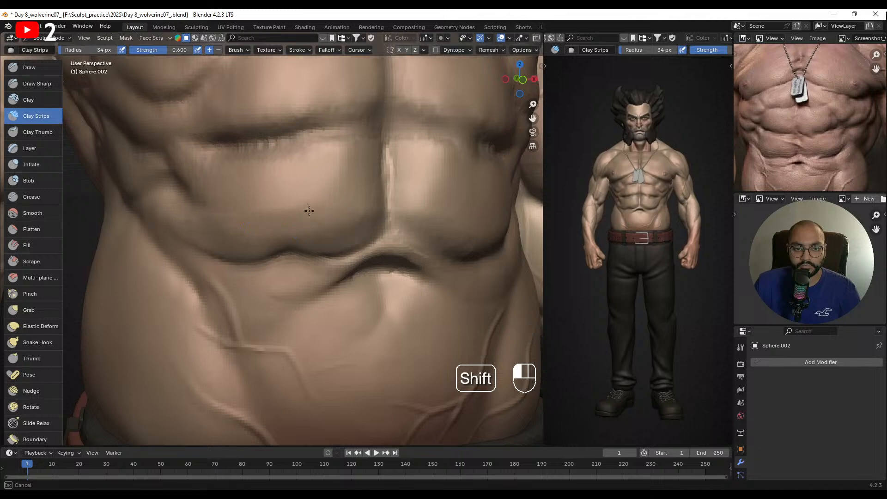
mouse_move(309, 211)
shift+middle_down()
mouse_move(361, 216)
mouse_move(367, 225)
shift+middle_up()
key(f)
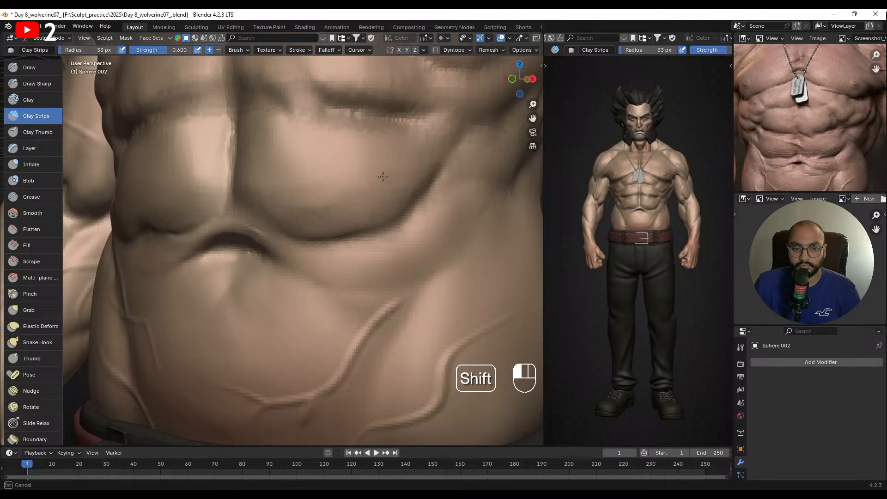
mouse_move(383, 176)
shift+middle_down()
mouse_move(298, 208)
mouse_move(366, 214)
mouse_move(393, 199)
shift+middle_up()
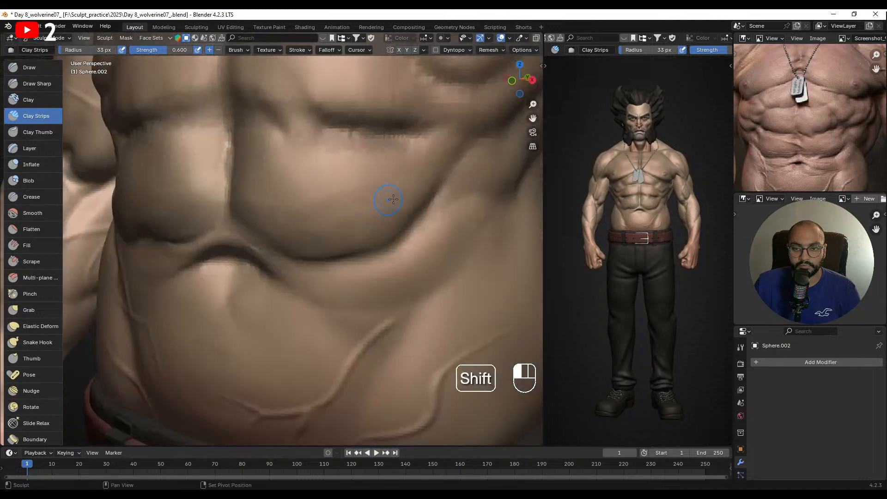
- Add a diagonal Clay Strips stroke at 43 px across the crease between the character's left abdominal rows and smooth it
scroll(396, 198, down, 8)
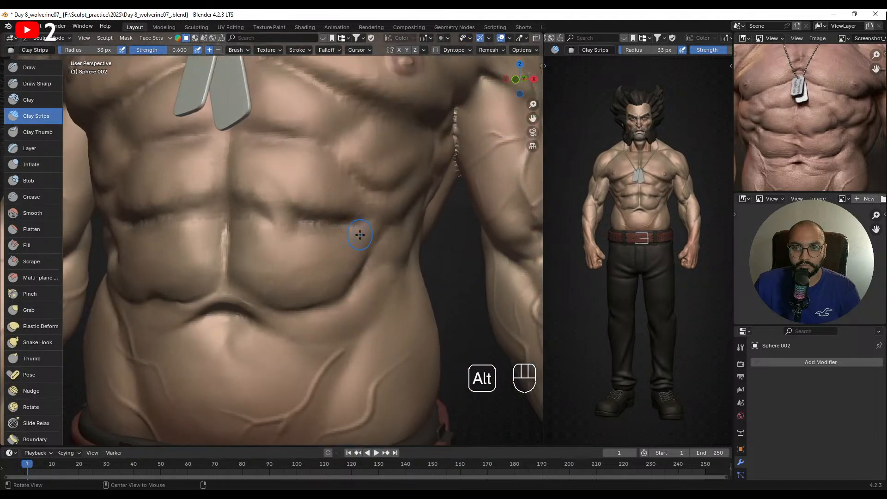
scroll(360, 235, up, 6)
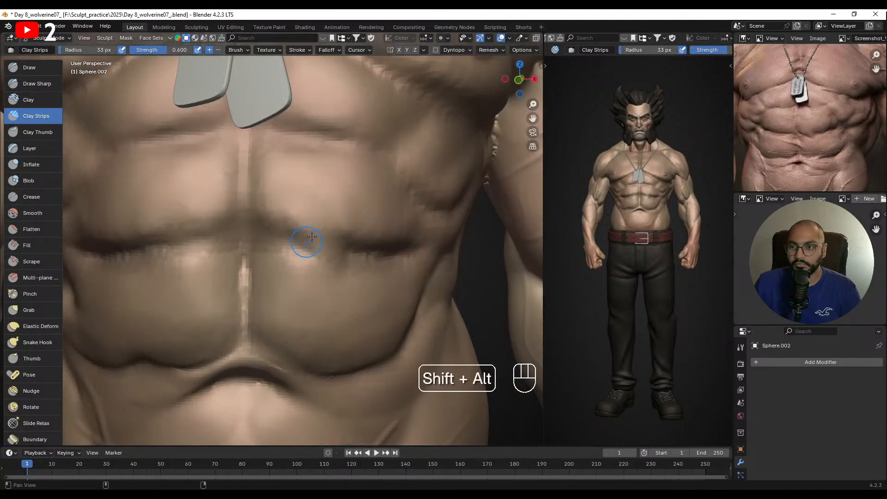
shift+middle_drag(312, 237, 296, 234)
key(f)
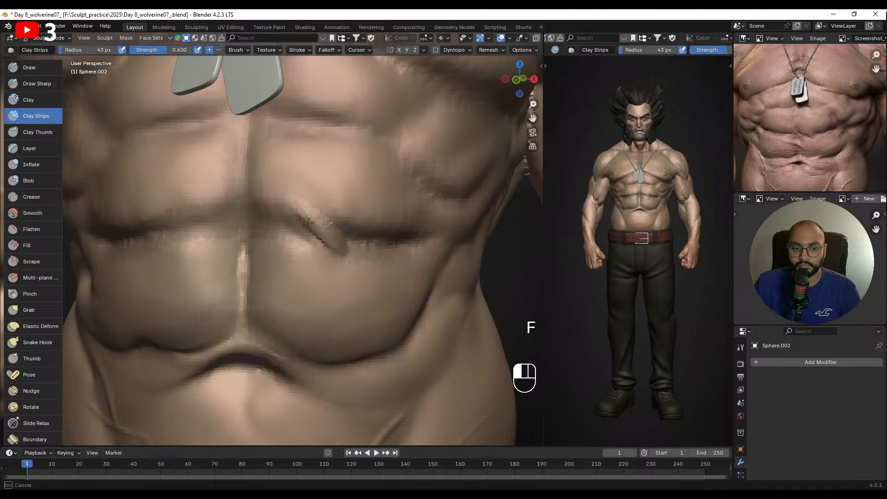
shift+drag(306, 228, 327, 234)
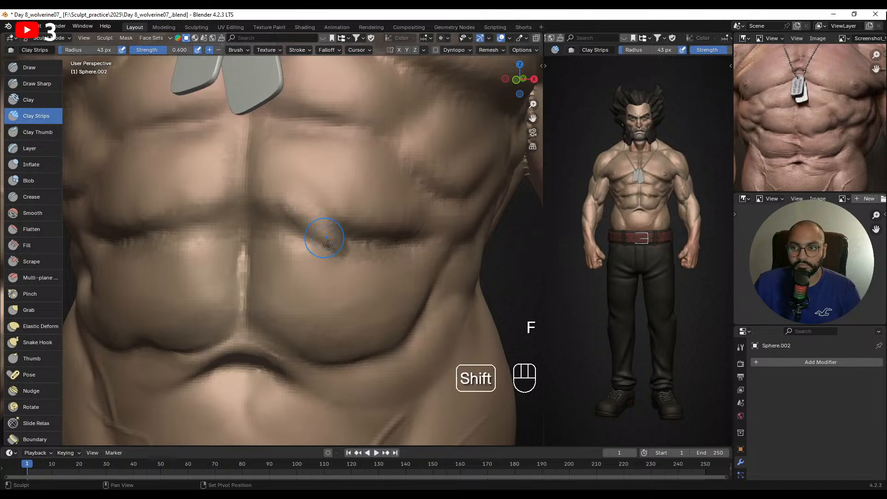
- Cut a sharp crease from the midline along the inner lower edge of the left middle abdominal block with Draw Sharp at about 31 px
click(35, 87)
alt+drag(290, 207, 301, 206)
key(f)
click(273, 179)
mouse_move(257, 152)
mouse_down()
mouse_move(257, 185)
mouse_move(272, 210)
mouse_move(253, 194)
mouse_move(273, 221)
mouse_move(295, 218)
mouse_up()
key(ctrl+z)
key(f)
click(257, 179)
key(ctrl+z)
click(301, 236)
scroll(298, 234, down, 2)
middle_drag(336, 215, 312, 219)
mouse_move(308, 213)
shift+mouse_down()
mouse_move(300, 199)
mouse_move(362, 214)
mouse_move(303, 252)
shift+mouse_up()
shift+middle_drag(297, 242, 280, 216)
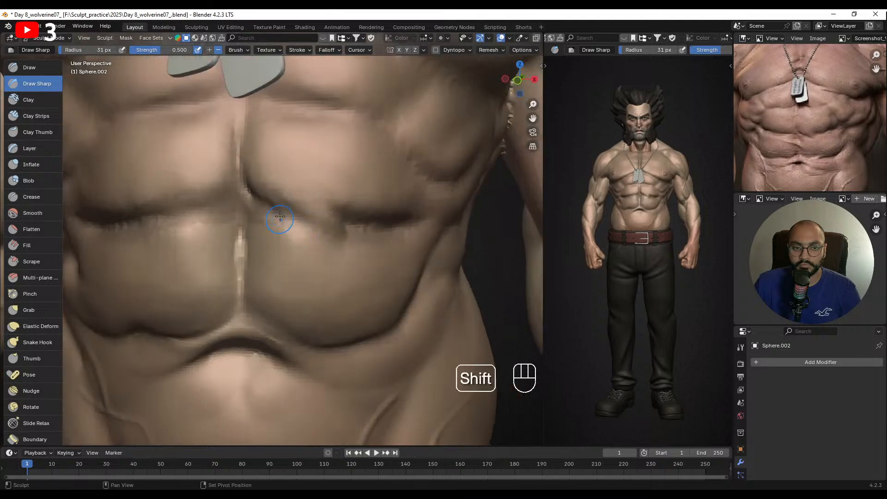
- Add a faint diagonal fold across the midline of the lower abdominals with the Draw brush at 22 px and smooth it
mouse_move(307, 248)
alt+mouse_down()
mouse_move(324, 236)
mouse_move(279, 216)
alt+mouse_up()
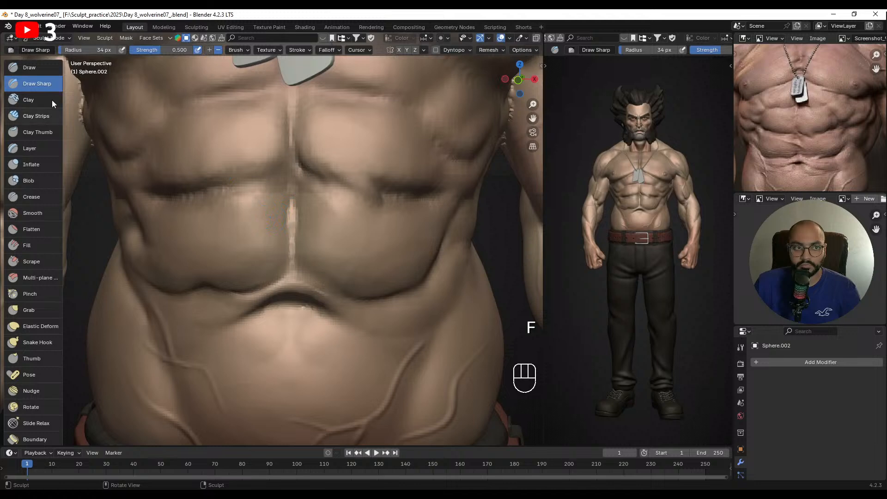
click(29, 67)
shift+middle_drag(256, 233, 263, 214)
key(f)
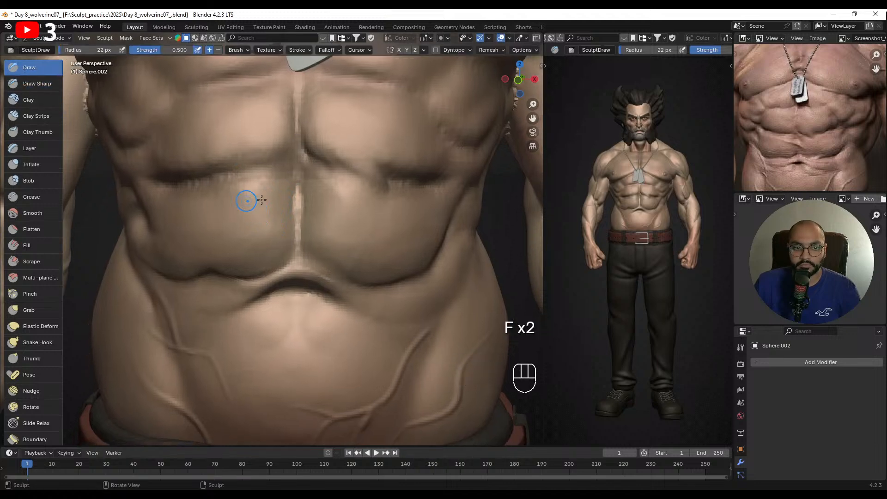
drag(328, 218, 261, 200)
shift+drag(263, 202, 337, 223)
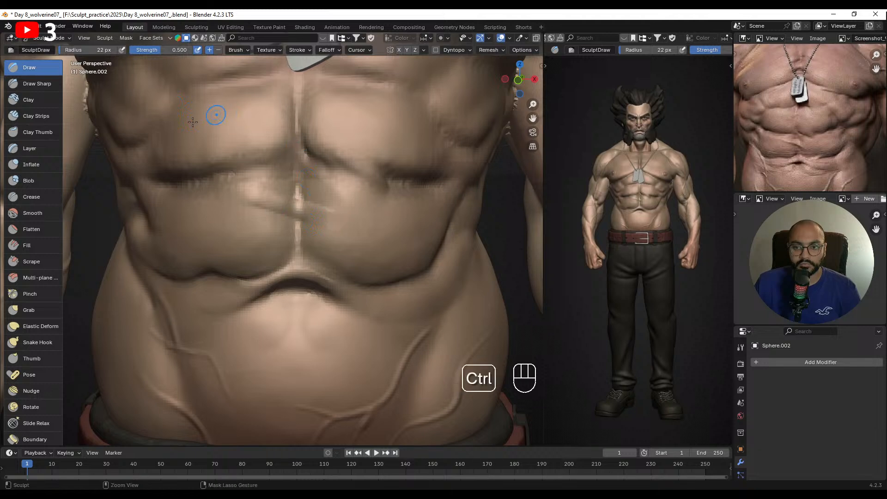
- Build a diagonal fold across the midline between the lower abdominal blocks with Clay Strips at about 26 px and soften its ends
key(c)
ctrl+alt+drag(181, 183, 298, 204)
key(f)
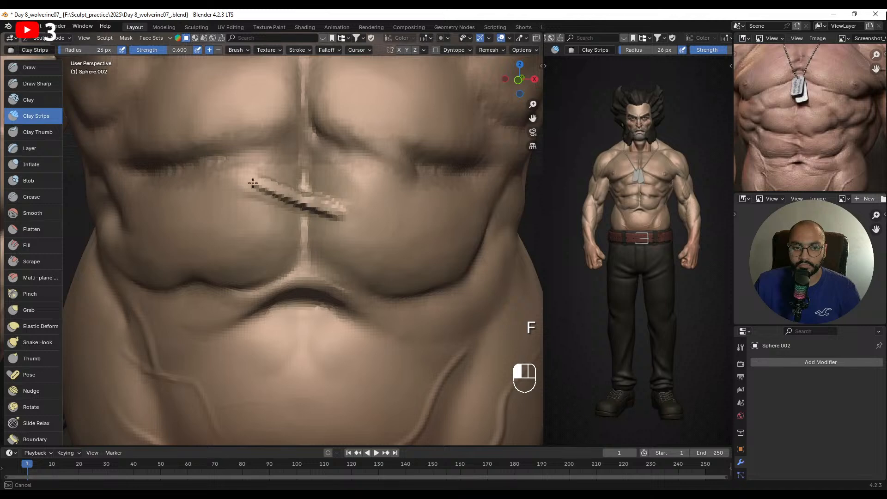
drag(253, 183, 346, 216)
key(f)
click(319, 203)
key(f)
click(344, 206)
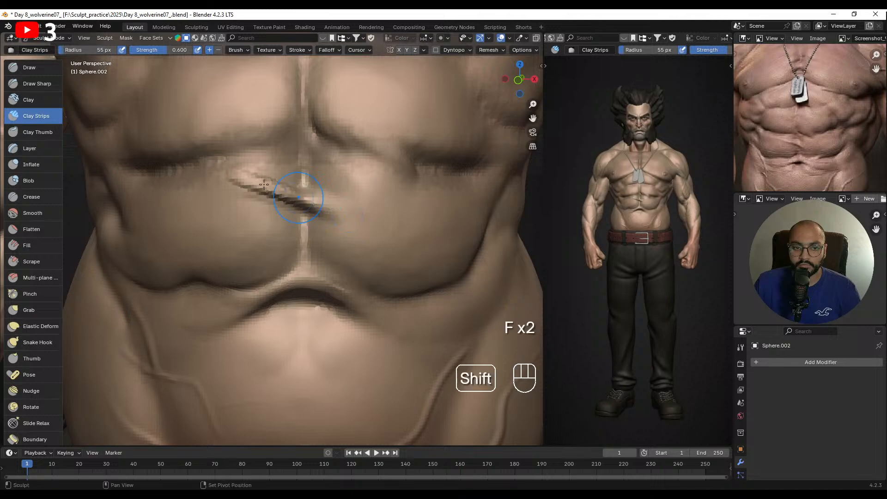
key(f)
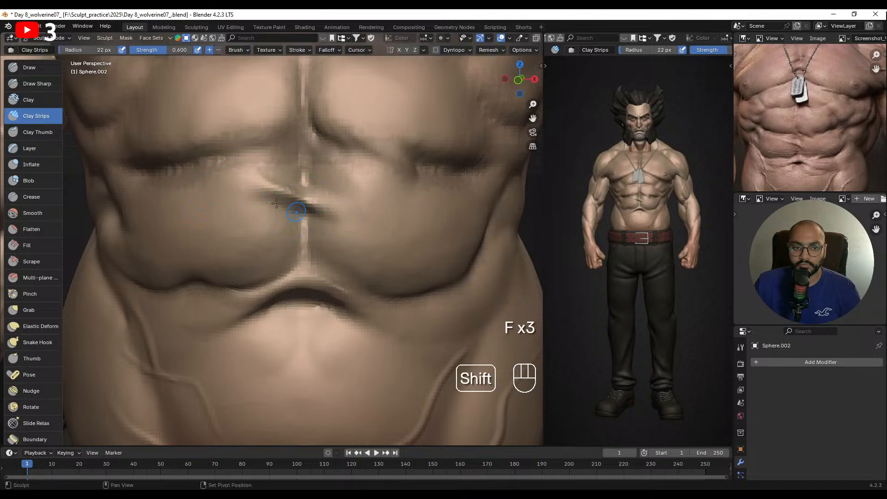
mouse_move(262, 196)
shift+mouse_down()
mouse_move(257, 185)
mouse_move(258, 199)
mouse_move(254, 187)
mouse_move(258, 195)
mouse_move(306, 205)
shift+mouse_up()
- Reshape the notch where the diagonal fold crosses the midline with Clay Strips at about 30 to 36 px and smooth it
key(f)
click(281, 216)
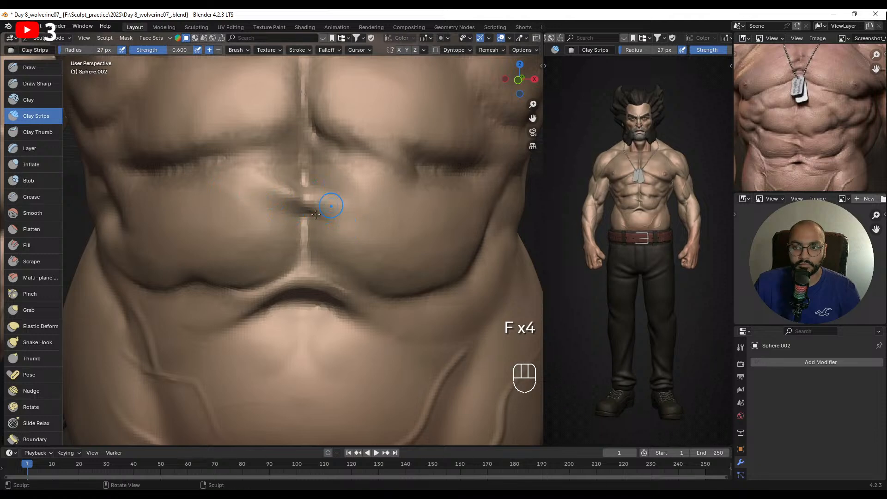
mouse_move(331, 203)
alt+middle_down()
mouse_move(383, 200)
mouse_move(337, 202)
alt+middle_up()
key(f)
click(295, 192)
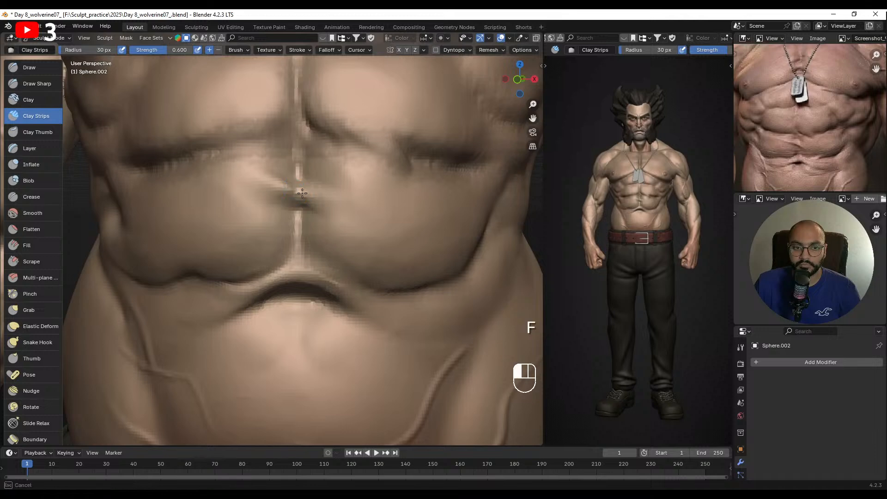
mouse_move(295, 196)
shift+mouse_down()
mouse_move(318, 202)
mouse_move(296, 198)
shift+mouse_up()
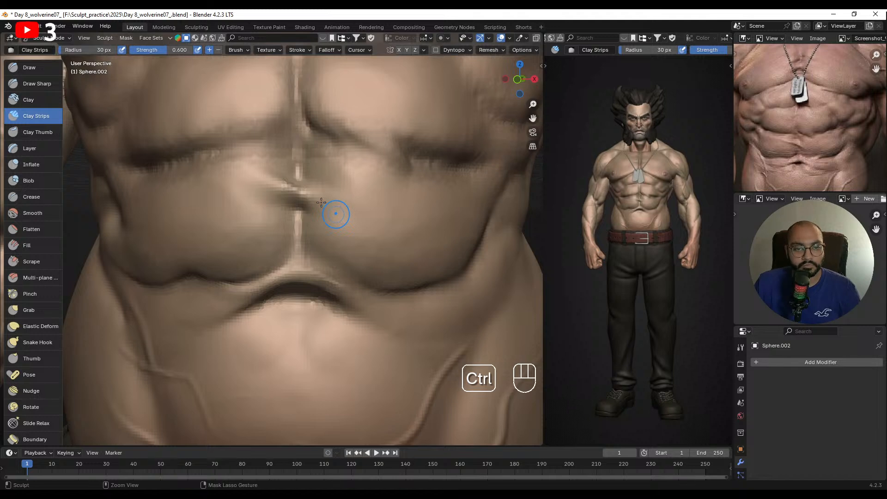
alt+middle_drag(307, 204, 271, 194)
key(f)
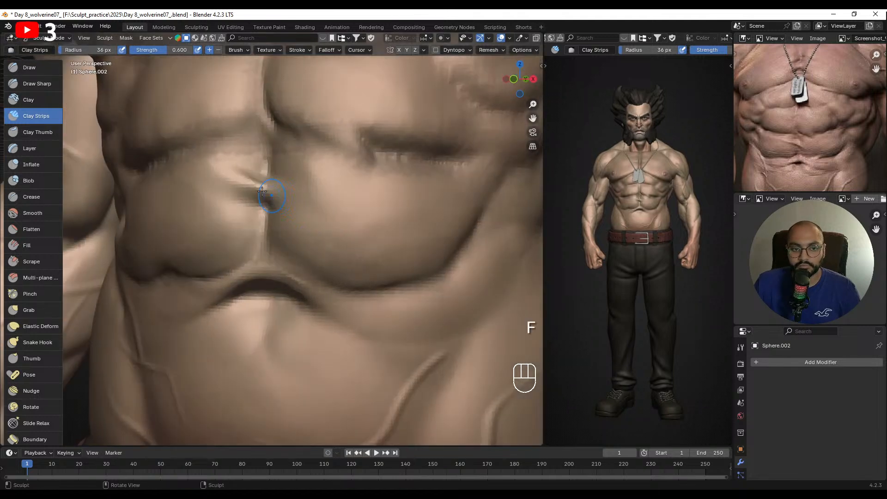
drag(260, 191, 232, 179)
middle_drag(218, 192, 276, 199)
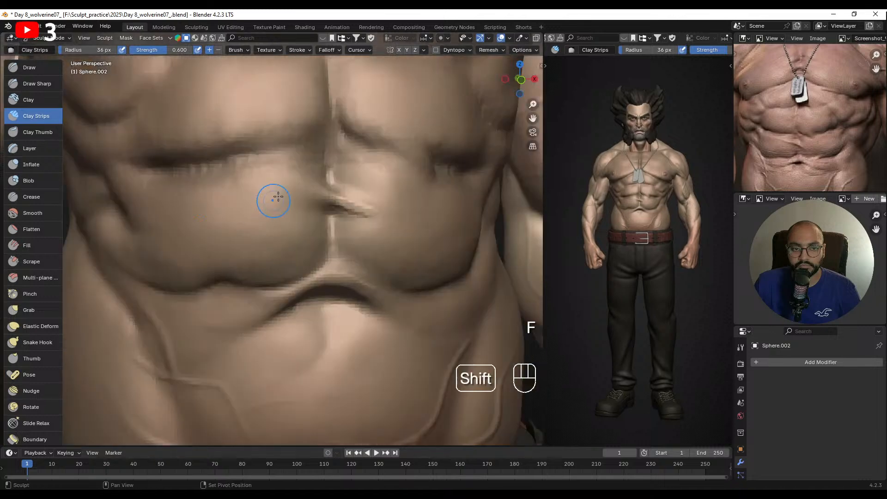
mouse_move(320, 199)
shift+mouse_down()
mouse_move(375, 219)
mouse_move(324, 199)
shift+mouse_up()
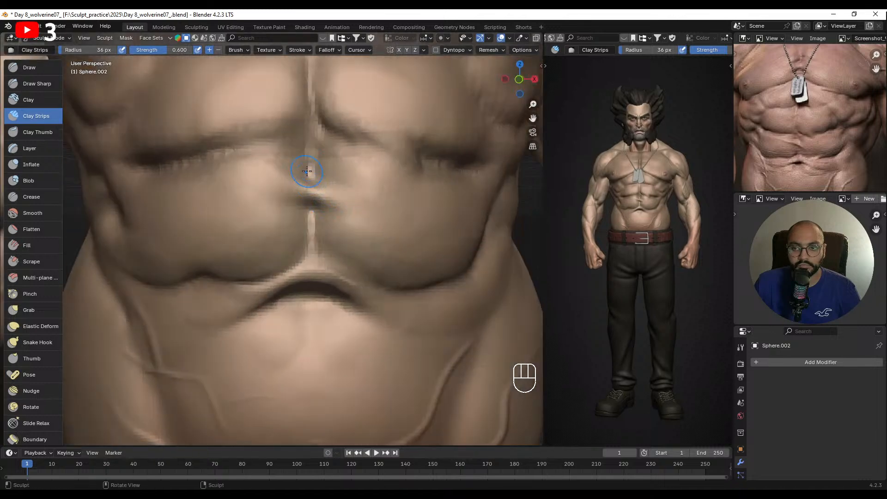
- Extend the diagonal midline fold into the character's right lower abdominal block as a thin crease with the Draw brush at 25 px
click(46, 70)
key(f)
click(263, 185)
alt+drag(259, 181, 277, 185)
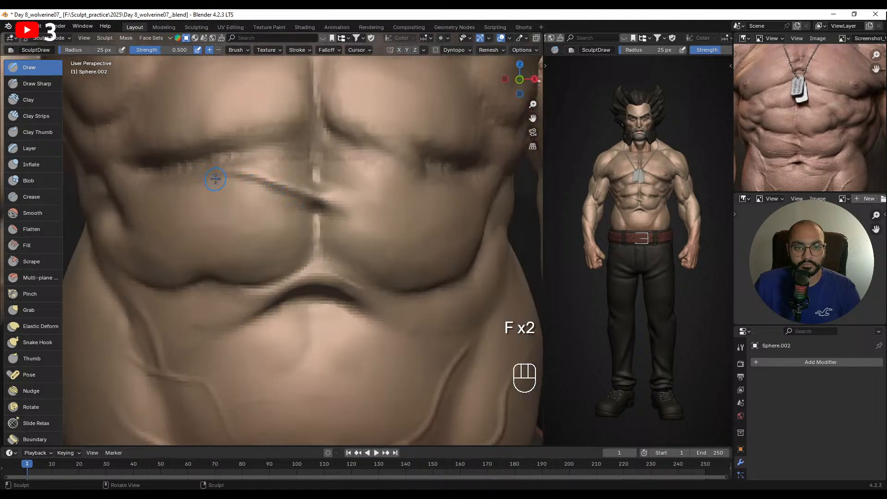
mouse_move(217, 176)
ctrl+mouse_down()
mouse_move(263, 182)
mouse_move(300, 201)
ctrl+mouse_up()
shift+drag(240, 192, 292, 207)
alt+drag(285, 174, 273, 188)
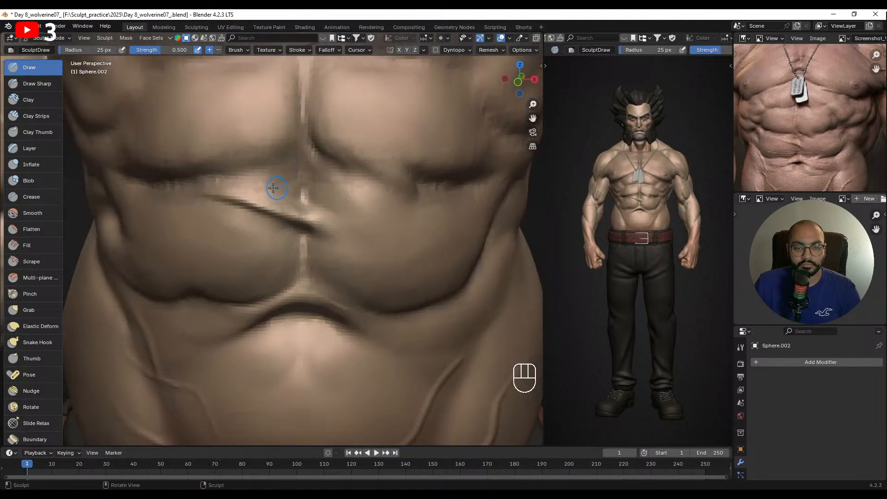
- Deepen the crease between the right abdominal rows and smooth the transitions across the middle row
mouse_move(222, 179)
ctrl+mouse_down()
mouse_move(284, 202)
mouse_move(285, 164)
mouse_move(311, 179)
mouse_move(297, 182)
mouse_move(297, 198)
mouse_move(249, 190)
ctrl+mouse_up()
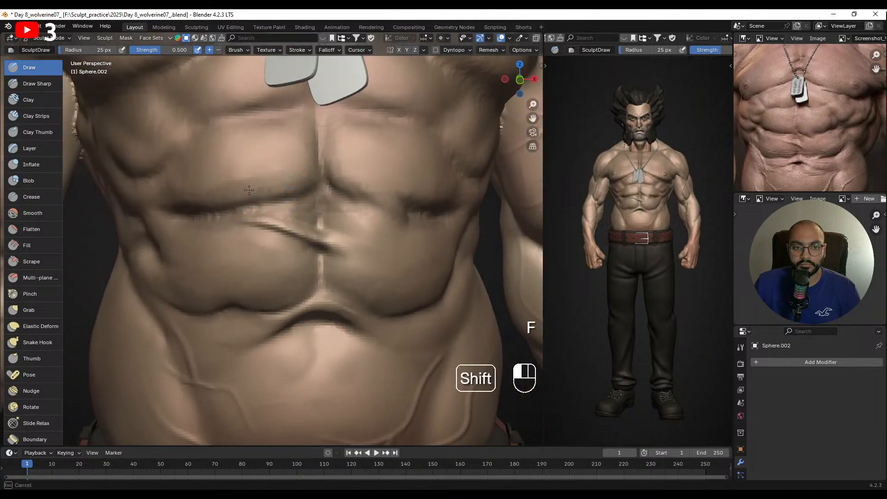
mouse_move(296, 168)
shift+mouse_down()
mouse_move(254, 169)
mouse_move(263, 182)
shift+mouse_up()
mouse_move(264, 183)
ctrl+alt+mouse_down()
mouse_move(289, 216)
mouse_move(284, 188)
ctrl+alt+mouse_up()
alt+drag(322, 214, 310, 211)
mouse_move(311, 212)
ctrl+alt+mouse_down()
mouse_move(300, 162)
mouse_move(324, 164)
mouse_move(296, 158)
mouse_move(359, 152)
mouse_move(322, 157)
ctrl+alt+mouse_up()
mouse_move(360, 156)
shift+mouse_down()
mouse_move(278, 171)
mouse_move(298, 189)
mouse_move(341, 179)
shift+mouse_up()
- Sharpen the outer part of the crease between the character's left abdominal rows with the Draw Sharp brush
click(41, 83)
key(f)
click(321, 175)
alt+shift+drag(341, 179, 328, 194)
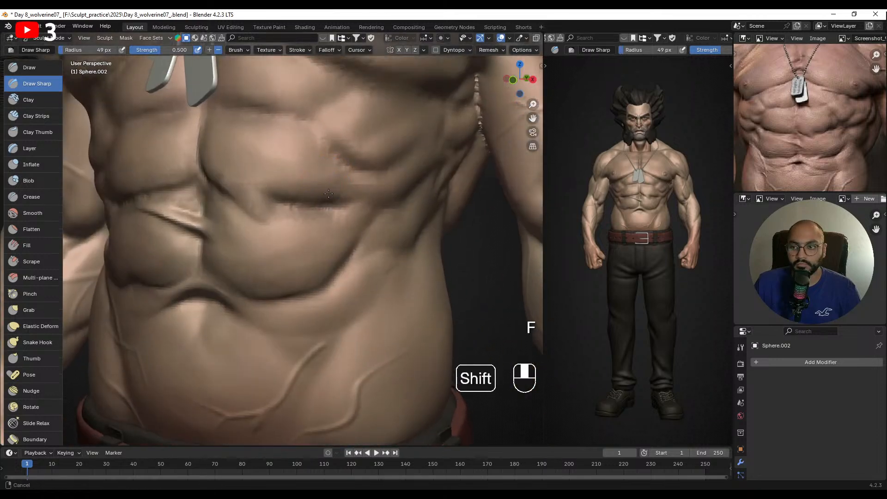
shift+middle_drag(329, 193, 324, 204)
key(f)
click(351, 192)
drag(308, 213, 295, 212)
- Smooth the outer end of the crease between the left abdominal rows, undoing the unwanted strokes there
middle_drag(308, 203, 330, 198)
key(f)
mouse_move(333, 192)
shift+mouse_down()
mouse_move(344, 187)
mouse_move(300, 203)
mouse_move(319, 196)
shift+mouse_up()
click(354, 186)
key(ctrl+z)
key(ctrl+z)
key(f)
click(313, 195)
mouse_move(314, 197)
shift+mouse_down()
mouse_move(330, 178)
mouse_move(322, 215)
shift+mouse_up()
- Carve narrow creases between the side rib muscles below the character's left chest with Draw Sharp at about 14 to 16 px and soften them
alt+drag(370, 185, 358, 216)
ctrl+middle_drag(358, 215, 340, 198)
alt+shift+drag(340, 198, 335, 221)
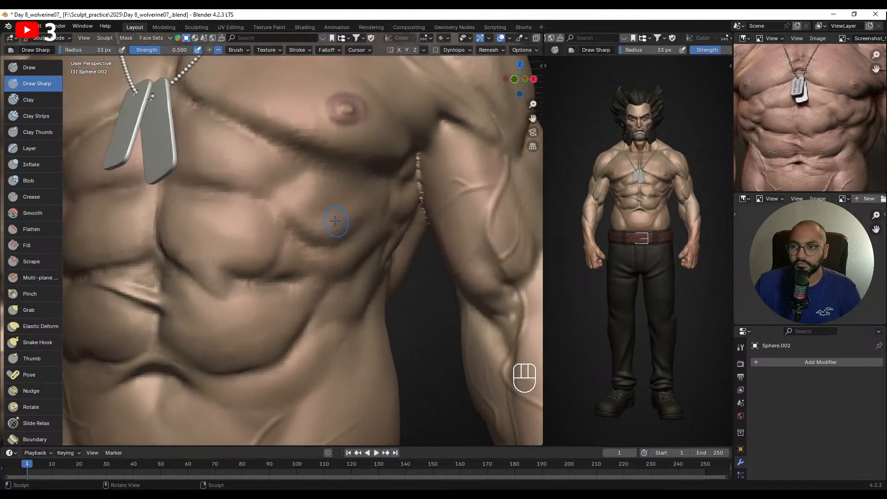
key(f)
click(303, 228)
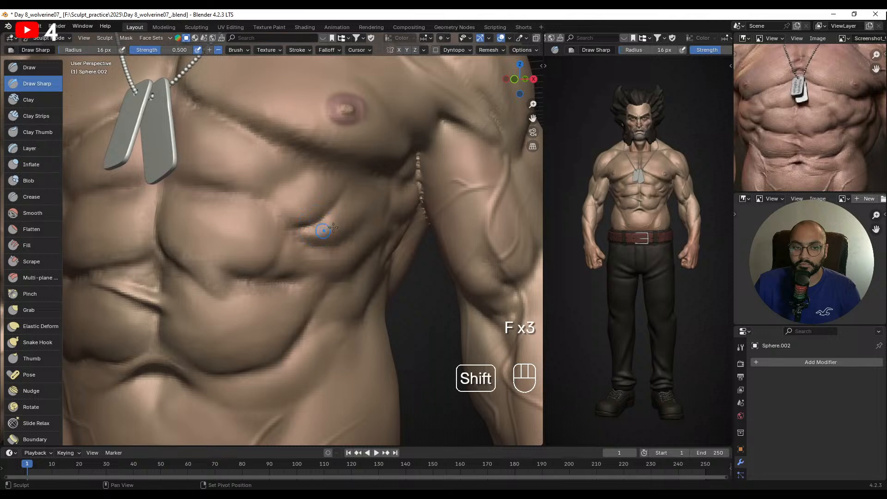
mouse_move(301, 198)
alt+mouse_down()
mouse_move(293, 222)
mouse_move(341, 218)
mouse_move(336, 228)
alt+mouse_up()
key(f)
click(311, 228)
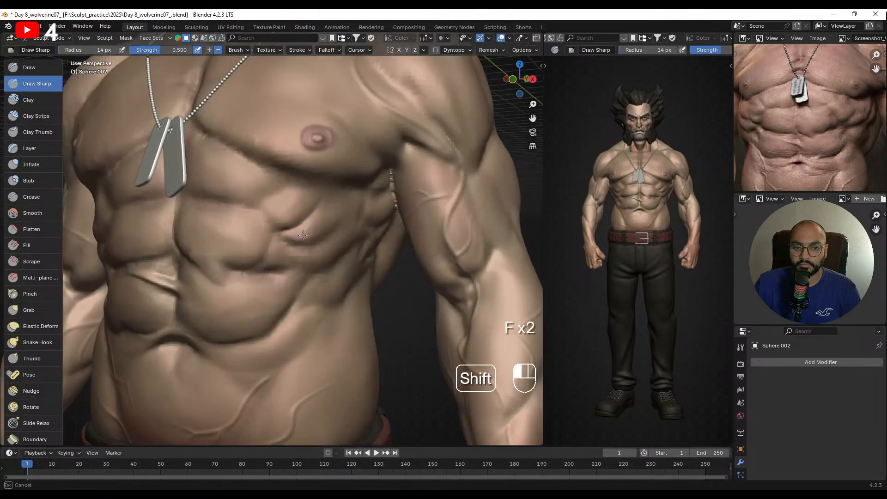
alt+drag(329, 213, 342, 207)
ctrl+alt+drag(342, 207, 296, 265)
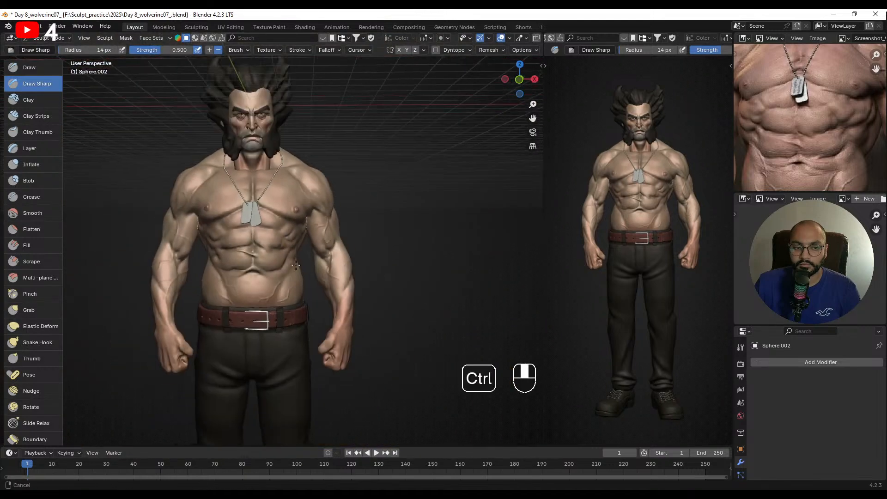
alt+shift+drag(279, 235, 340, 166)
alt+shift+drag(335, 224, 345, 156)
mouse_move(277, 238)
alt+shift+mouse_down()
mouse_move(271, 203)
mouse_move(306, 194)
mouse_move(310, 212)
alt+shift+mouse_up()
mouse_move(302, 228)
ctrl+alt+mouse_down()
mouse_move(300, 214)
mouse_move(344, 223)
ctrl+alt+mouse_up()
key(f)
click(328, 227)
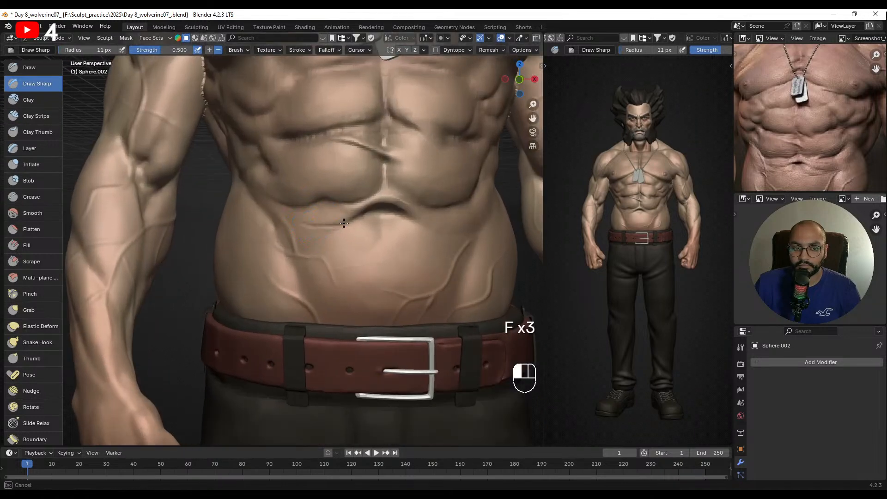
key(f)
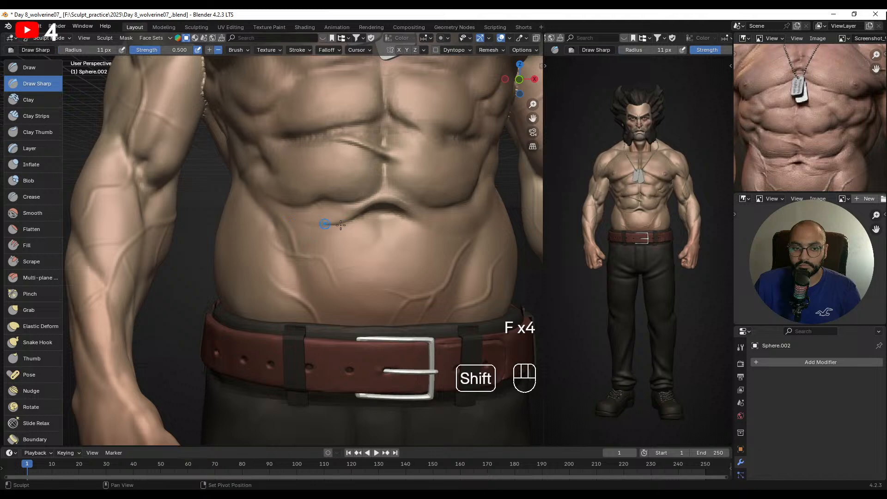
key(ctrl+z)
- Extend the arched navel fold toward the character's right side with a soft Draw Sharp crease at 22 px
key(f)
click(327, 223)
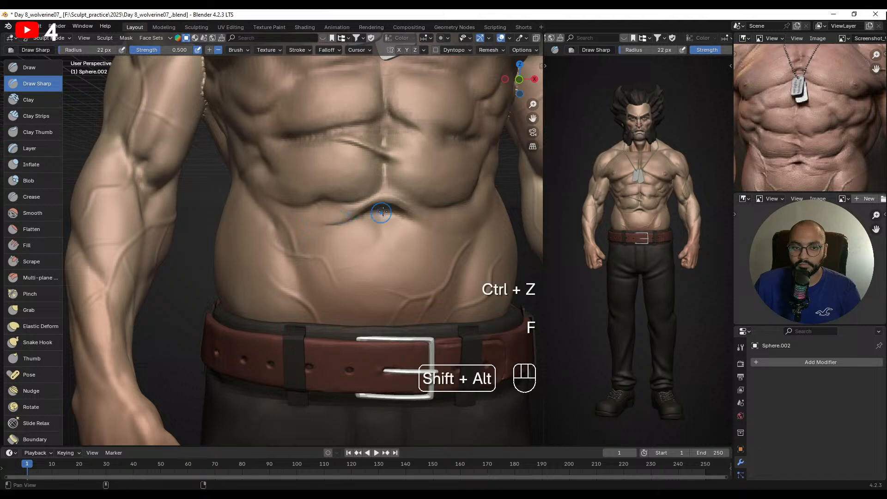
mouse_move(326, 224)
alt+shift+mouse_down()
mouse_move(349, 216)
mouse_move(279, 168)
mouse_move(259, 170)
alt+shift+mouse_up()
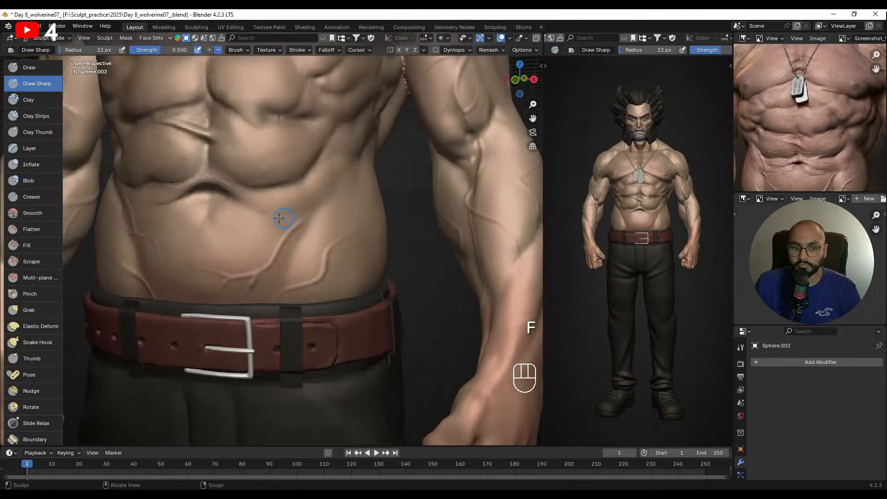
- Carve a faint crease beneath the character's left lower abdominal block with Draw Sharp at about 17 px and blend it toward the hip vein
key(f)
click(272, 214)
mouse_move(254, 209)
mouse_down()
mouse_move(323, 206)
mouse_move(293, 216)
mouse_up()
key(f)
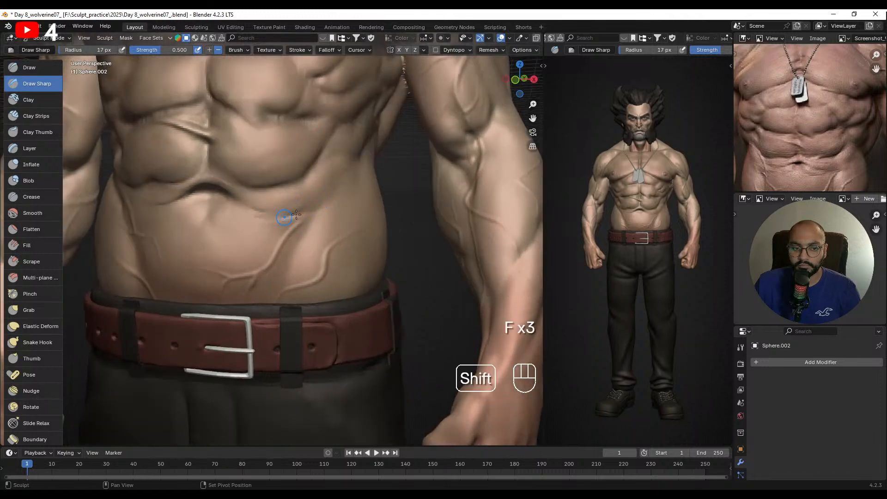
key(f)
click(305, 224)
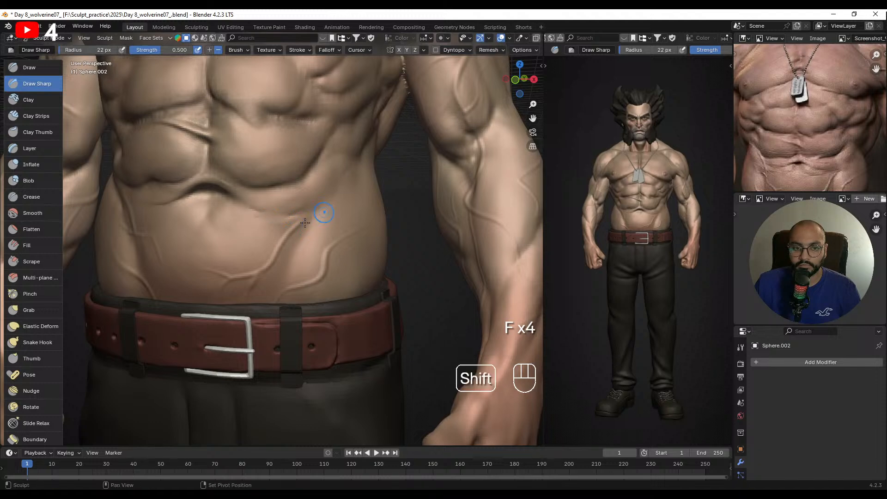
- Frame the character's upper chest and shift the reference photo to show the chest
alt+drag(160, 257, 181, 255)
shift+drag(182, 254, 215, 275)
alt+drag(273, 221, 264, 263)
mouse_move(287, 197)
ctrl+alt+mouse_down()
mouse_move(297, 286)
mouse_move(282, 231)
ctrl+alt+mouse_up()
alt+drag(761, 130, 757, 147)
ctrl+alt+drag(295, 268, 278, 201)
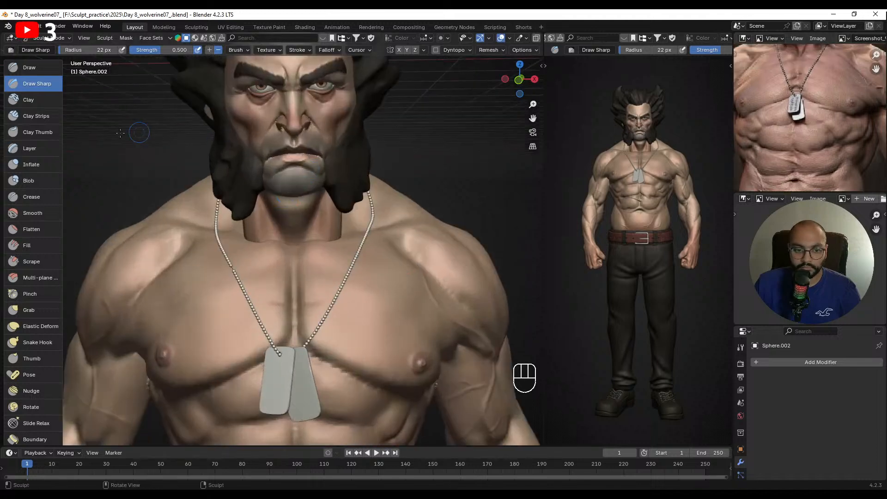
- Carve a short, faint crease on the character's right inner chest beside the sternum with Draw Sharp at about 28 px and soften it
mouse_move(199, 187)
ctrl+alt+mouse_down()
mouse_move(282, 231)
mouse_move(297, 258)
mouse_move(291, 243)
mouse_move(290, 252)
ctrl+alt+mouse_up()
shift+middle_drag(289, 252, 284, 254)
key(f)
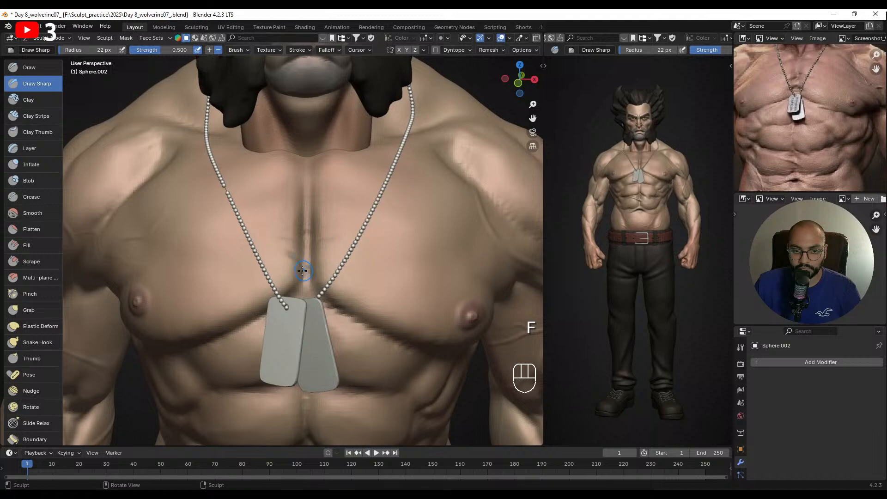
key(f)
click(273, 252)
mouse_move(287, 252)
shift+mouse_down()
mouse_move(273, 244)
mouse_move(300, 286)
mouse_move(303, 257)
shift+mouse_up()
alt+shift+drag(318, 230, 279, 285)
alt+shift+drag(279, 285, 277, 271)
key(f)
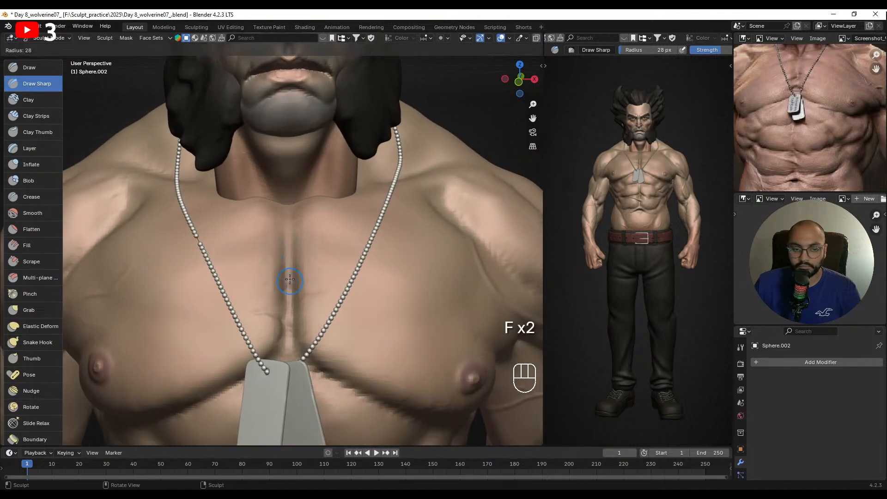
- Build up a small muscle ridge on the character's right inner chest beside the sternum with Clay Strips at 25 px and smooth it
click(43, 122)
ctrl+alt+drag(230, 230, 237, 245)
key(f)
click(284, 279)
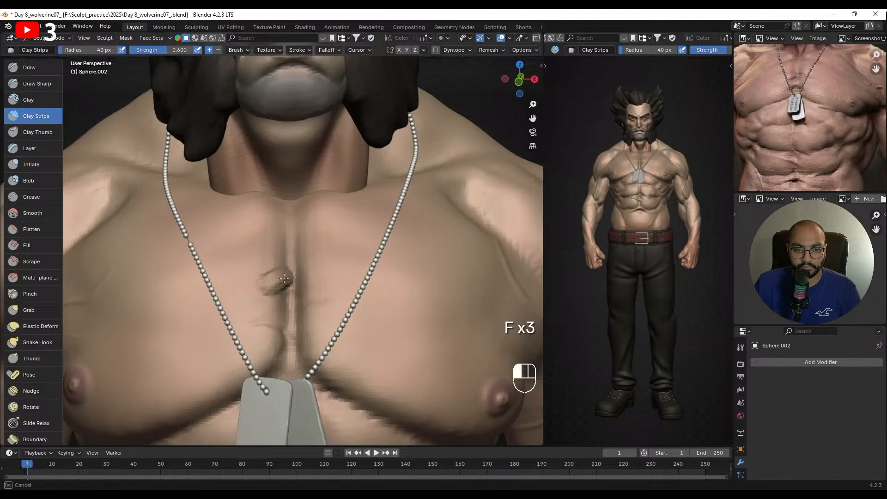
key(f)
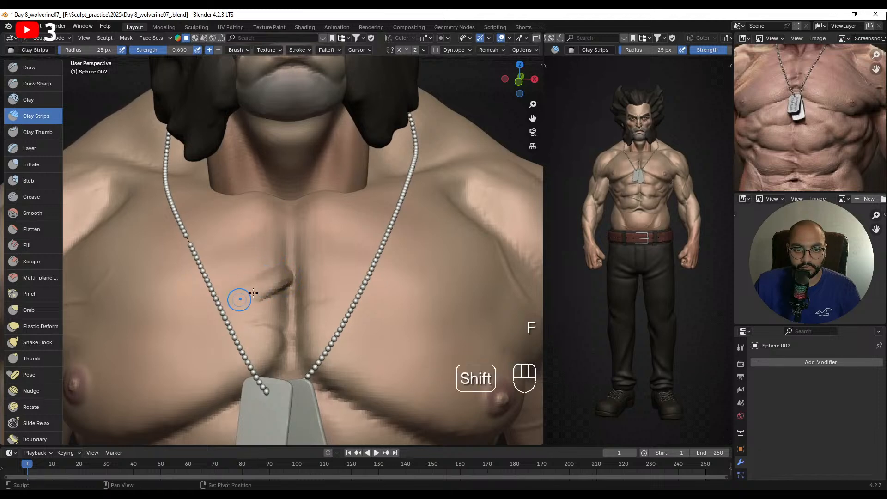
mouse_move(256, 293)
shift+mouse_down()
mouse_move(277, 283)
mouse_move(299, 309)
mouse_move(308, 289)
shift+mouse_up()
- Build up the inner end of the character's left upper chest below the collarbone with Clay Strips at 40 px and smooth it
ctrl+alt+drag(308, 290, 307, 319)
key(f)
click(300, 225)
mouse_move(300, 225)
mouse_down()
mouse_move(307, 242)
mouse_move(311, 224)
mouse_up()
key(f)
click(309, 232)
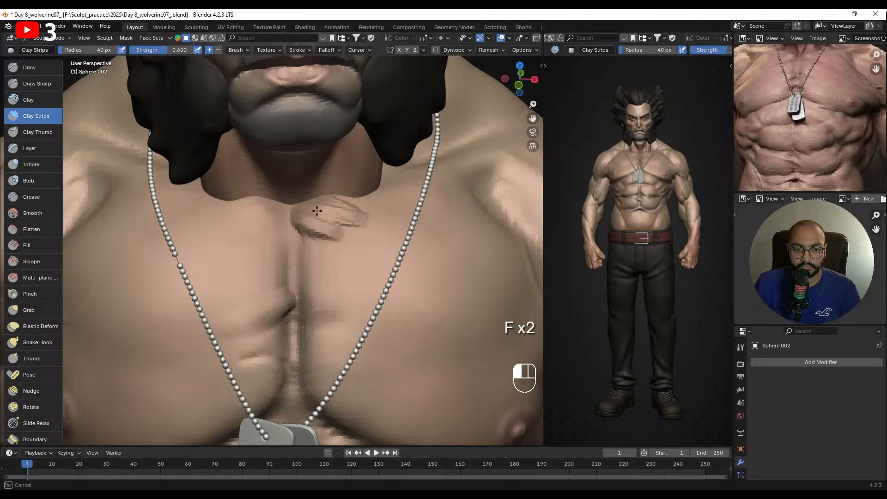
drag(377, 232, 373, 229)
key(f)
click(369, 225)
mouse_move(368, 224)
shift+mouse_down()
mouse_move(364, 233)
mouse_move(332, 231)
mouse_move(363, 211)
mouse_move(347, 228)
shift+mouse_up()
right_drag(344, 226, 326, 227)
ctrl+alt+drag(337, 252, 330, 245)
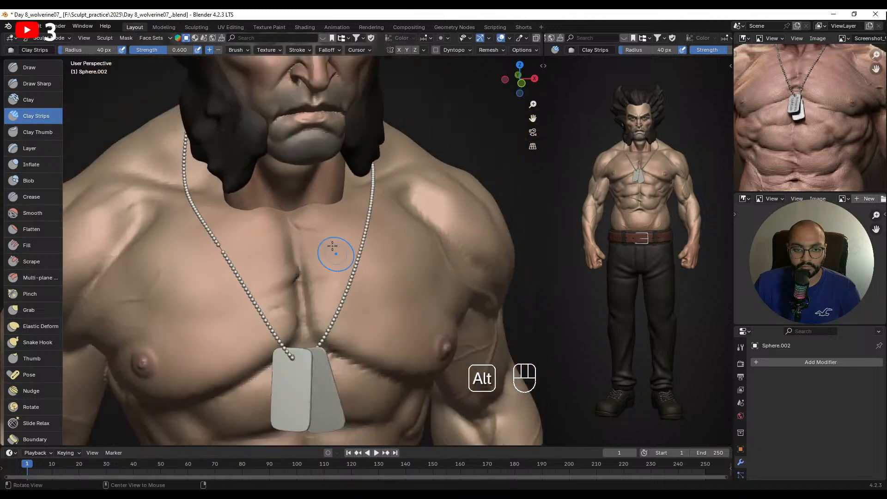
- Add small irregular bumps along the middle of the sternum groove with Clay Strips at 26 px and soften them
right_drag(331, 245, 327, 238)
ctrl+alt+drag(296, 259, 303, 274)
right_drag(303, 273, 295, 278)
key(f)
click(287, 275)
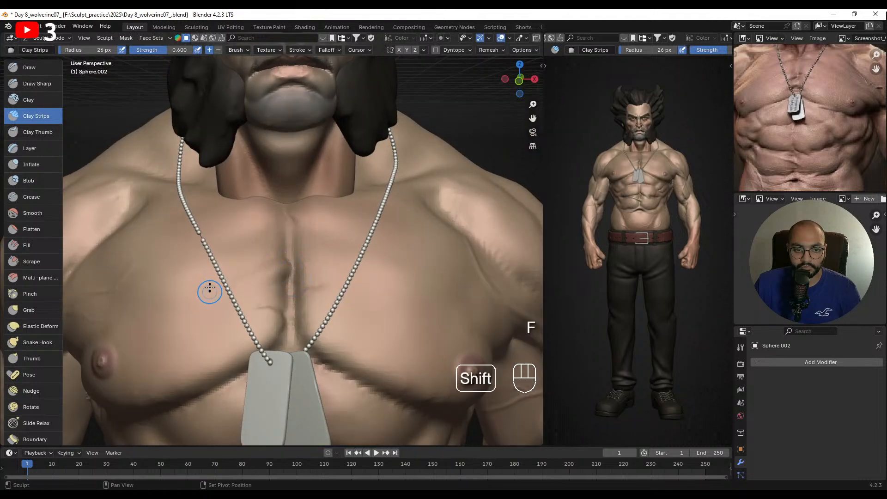
- Deepen the middle of the sternum groove with a Draw Sharp stroke at 27 px
click(32, 87)
ctrl+alt+drag(258, 252, 265, 269)
right_drag(266, 270, 273, 283)
key(f)
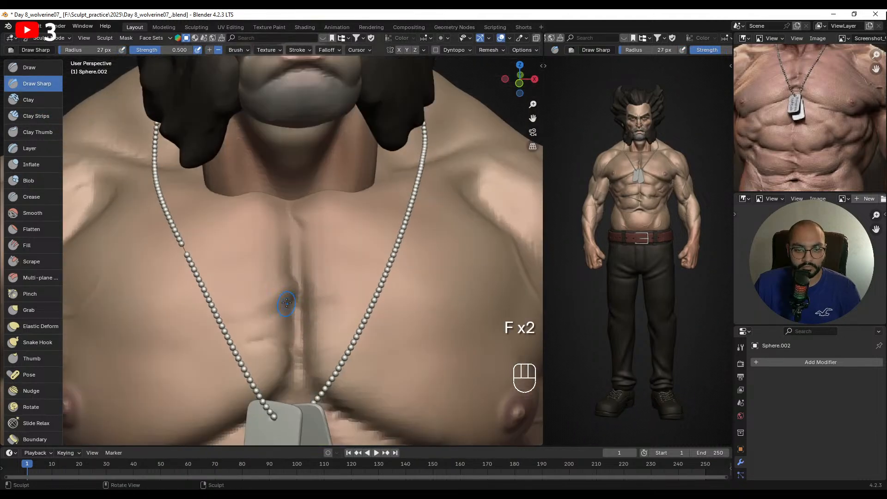
right_drag(265, 316, 296, 272)
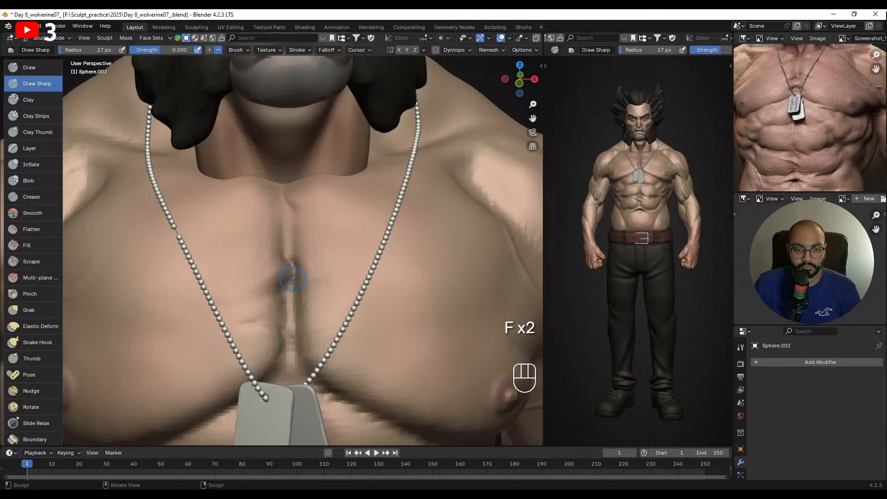
shift+right_drag(301, 310, 292, 278)
- Extend the sternum crease in irregular segments down to just above the dog tags with Draw Sharp at 29 px
key(f)
click(291, 277)
drag(288, 267, 290, 307)
shift+right_drag(284, 298, 281, 278)
drag(281, 272, 297, 325)
drag(279, 233, 274, 284)
shift+right_drag(285, 293, 284, 283)
drag(275, 281, 269, 305)
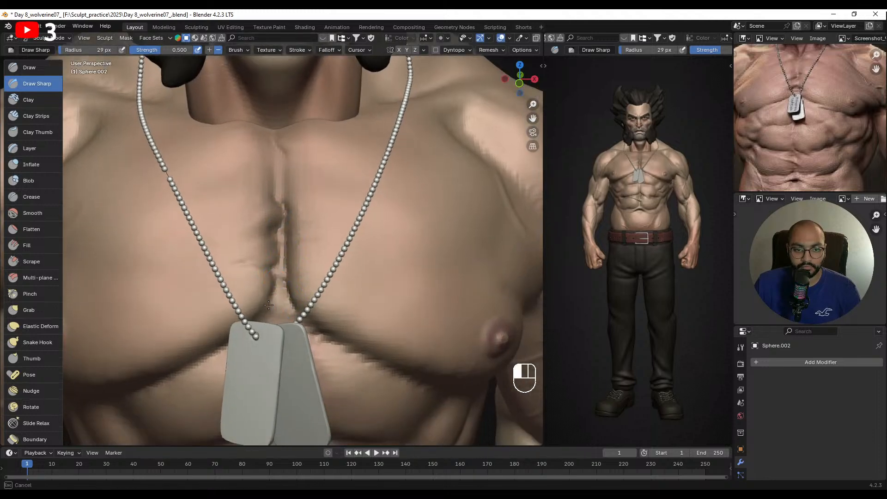
- Continue the sternum crease up to the collarbones and carve a diagonal crease across the character's right upper chest with Draw Sharp at 34 px
mouse_move(276, 287)
ctrl+right_down()
mouse_move(298, 231)
mouse_move(304, 242)
mouse_move(321, 226)
mouse_move(294, 223)
ctrl+right_up()
alt+shift+right_drag(299, 224, 312, 258)
ctrl+right_drag(360, 185, 410, 168)
alt+right_drag(314, 217, 311, 240)
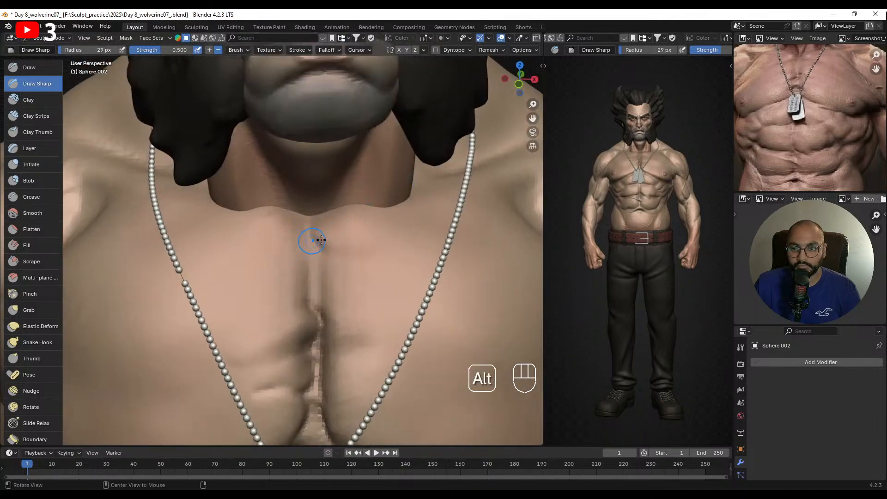
mouse_move(321, 240)
alt+mouse_down()
mouse_move(303, 235)
mouse_move(303, 226)
mouse_move(307, 243)
mouse_move(221, 289)
alt+mouse_up()
key(f)
click(276, 271)
key(f)
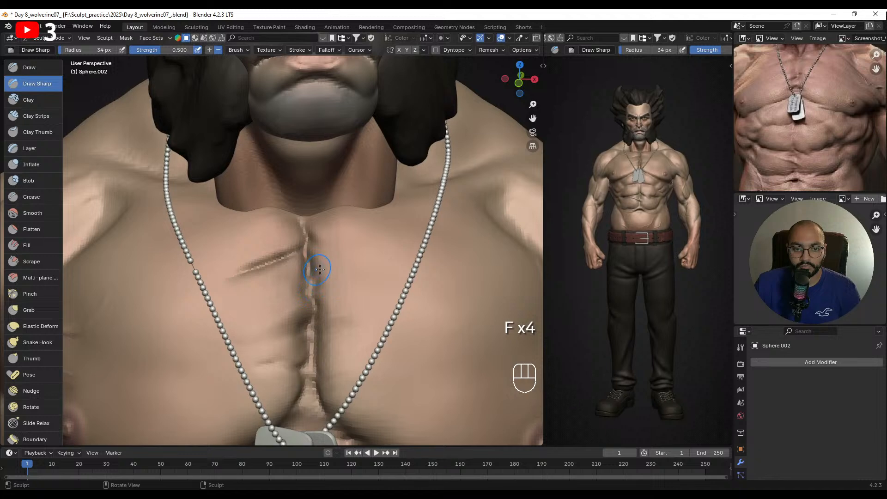
- Carve a diagonal crease from the sternum across the character's left upper chest with Draw Sharp at about 31 px and soften it
ctrl+alt+drag(320, 269, 223, 276)
alt+drag(291, 261, 279, 272)
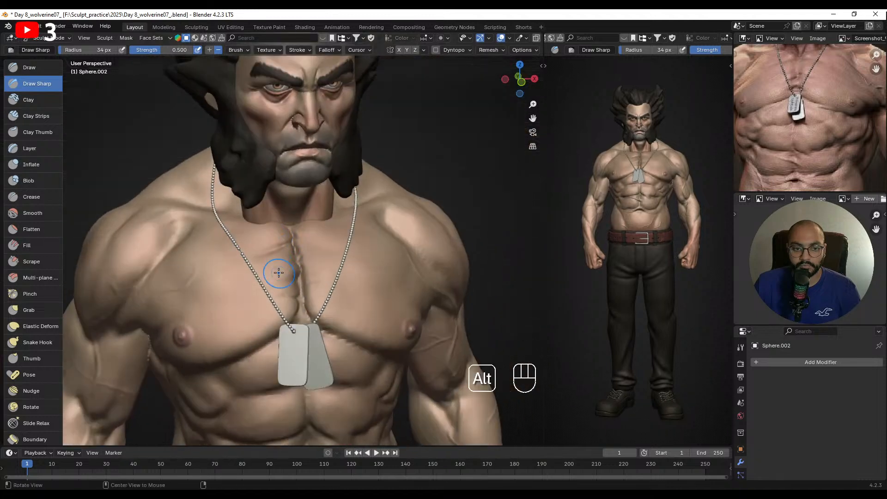
middle_drag(331, 265, 324, 283)
key(f)
click(298, 240)
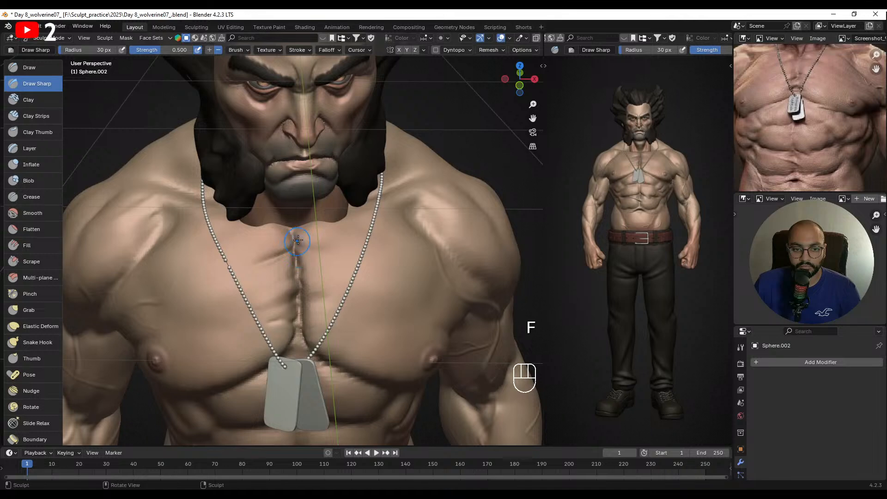
key(f)
click(321, 245)
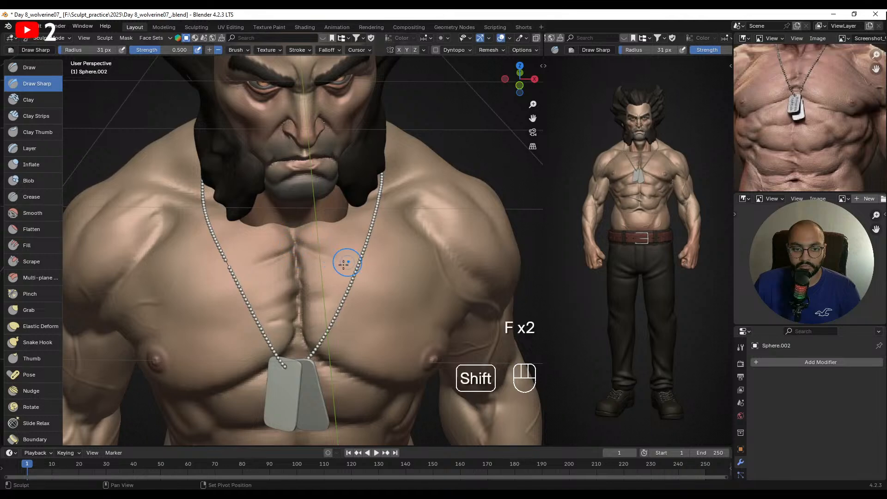
- Add faint creases to the character's left lower inner chest with Draw Sharp at 31 to 35 px and soften them
ctrl+alt+drag(346, 267, 307, 284)
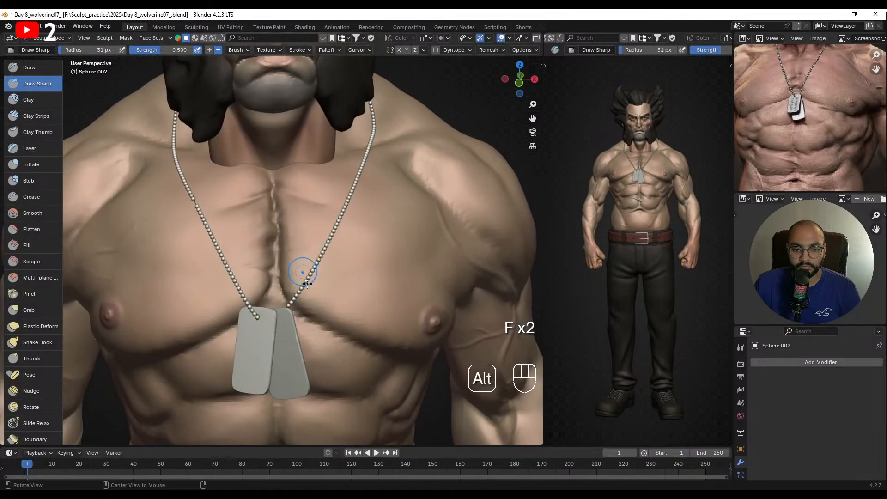
key(f)
key(shift)
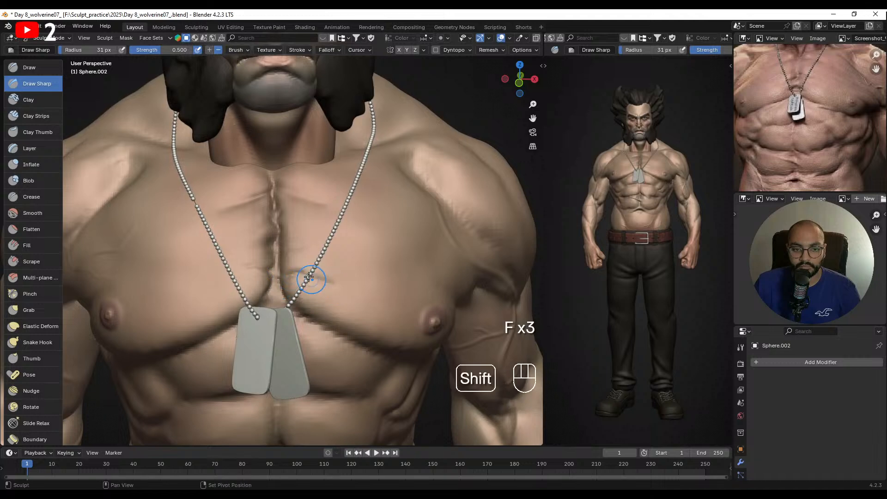
key(f)
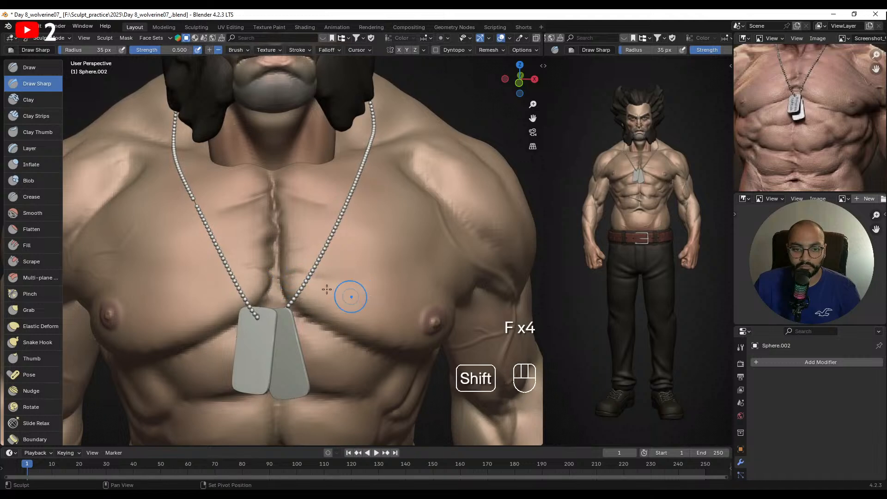
- Sharpen the muscle striations running outward from the sternum on the character's left chest with Crease at 17 px and blend them
middle_drag(335, 271, 371, 276)
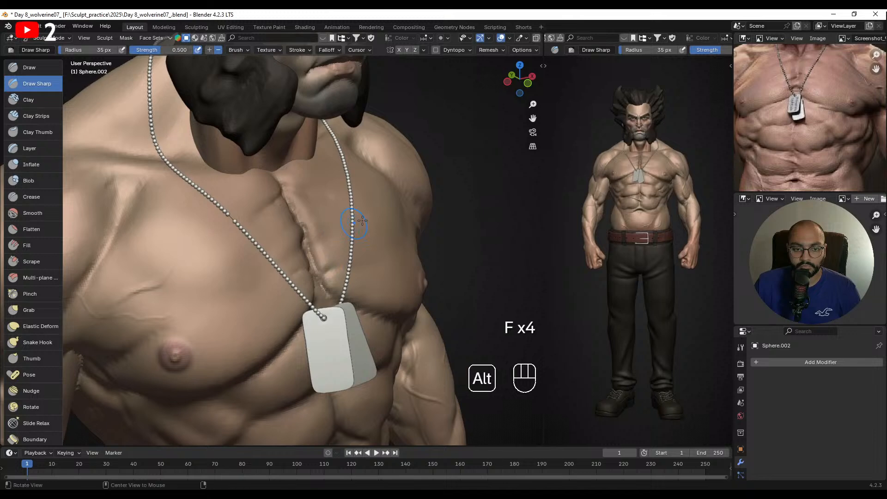
mouse_move(344, 229)
alt+middle_down()
mouse_move(353, 218)
mouse_move(302, 195)
alt+middle_up()
click(28, 197)
drag(364, 216, 368, 217)
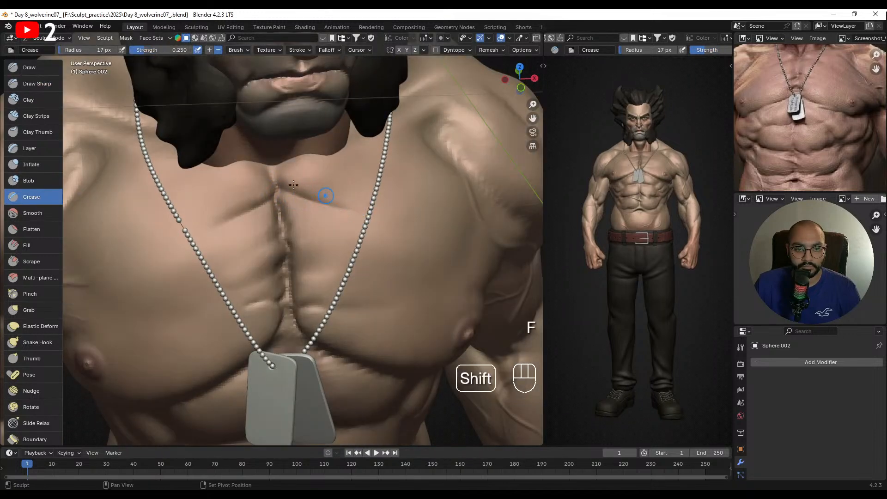
alt+middle_drag(305, 217, 286, 237)
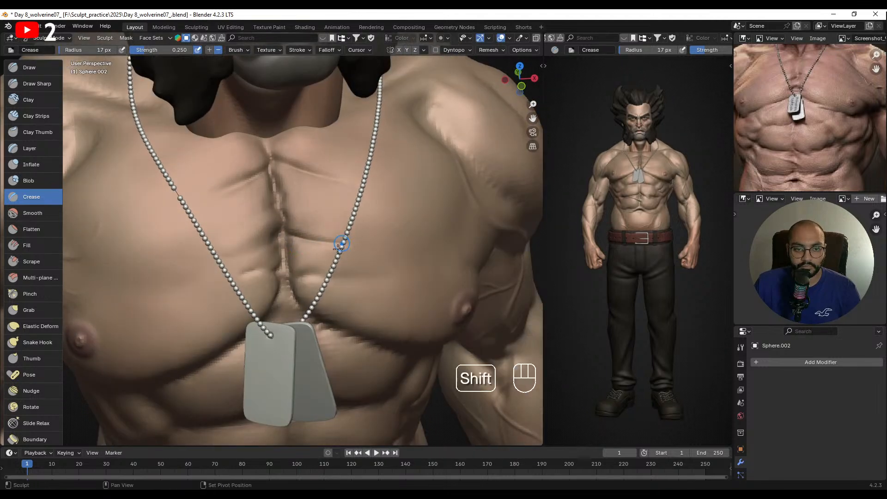
mouse_move(343, 241)
shift+middle_down()
mouse_move(281, 250)
mouse_move(282, 268)
shift+middle_up()
alt+drag(282, 269, 293, 260)
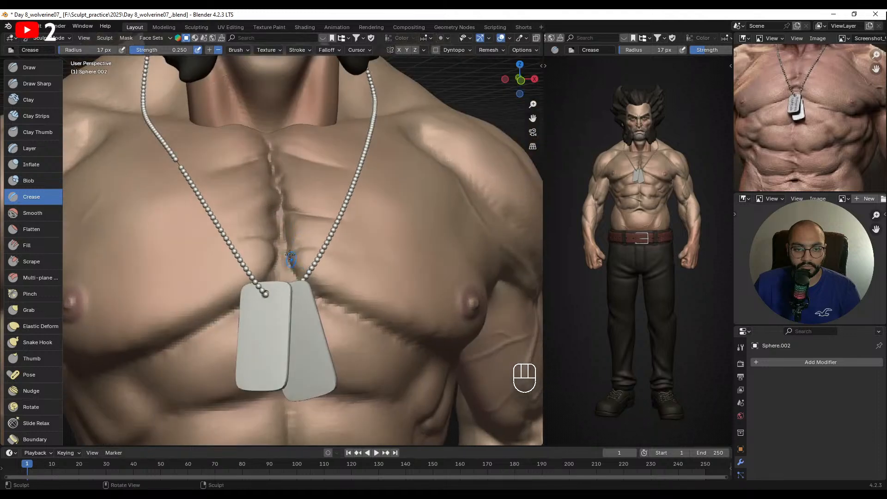
- Try sharpening the fold beneath the character's left pectoral with Crease at 21 px and undo the stroke
mouse_move(346, 277)
alt+mouse_down()
mouse_move(319, 272)
mouse_move(331, 291)
mouse_move(316, 258)
alt+mouse_up()
key(f)
click(332, 292)
drag(274, 249, 276, 249)
drag(352, 285, 358, 289)
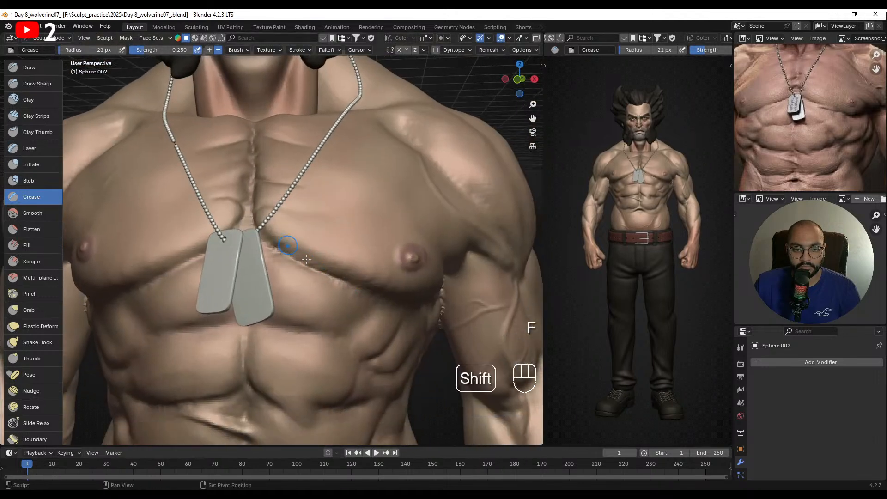
key(ctrl+z)
- Deepen the fold beneath the character's left pectoral with Crease at up to 29 px
key(f)
click(305, 262)
mouse_move(329, 256)
alt+mouse_down()
mouse_move(320, 270)
mouse_move(344, 283)
alt+mouse_up()
key(f)
click(361, 291)
mouse_move(277, 240)
alt+mouse_down()
mouse_move(352, 230)
mouse_move(332, 262)
mouse_move(368, 277)
mouse_move(397, 270)
mouse_move(325, 218)
mouse_move(273, 275)
mouse_move(287, 245)
alt+mouse_up()
key(f)
click(349, 267)
mouse_move(287, 245)
ctrl+alt+mouse_down()
mouse_move(291, 277)
mouse_move(335, 279)
mouse_move(323, 208)
ctrl+alt+mouse_up()
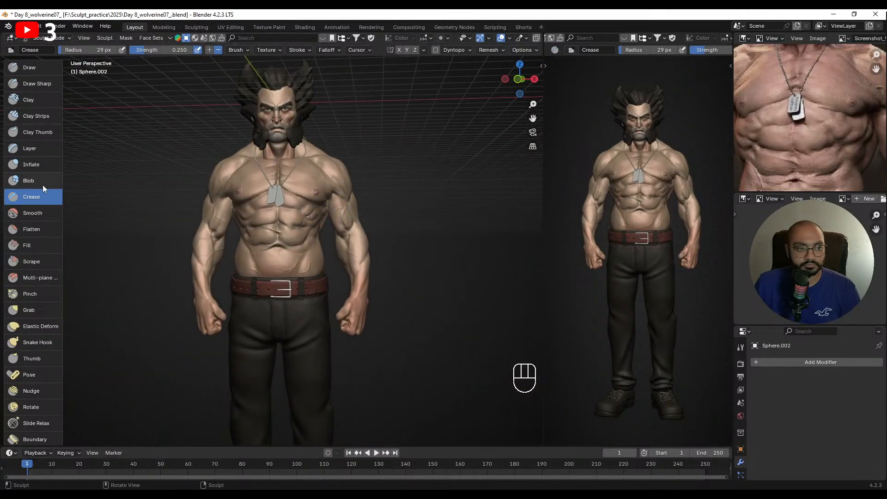
- Shift the reference photo to the lower abdomen and carve the character's left hip groove above the belt with Crease at 21 px
alt+drag(791, 159, 781, 94)
ctrl+alt+drag(323, 252, 337, 201)
ctrl+alt+drag(313, 220, 326, 237)
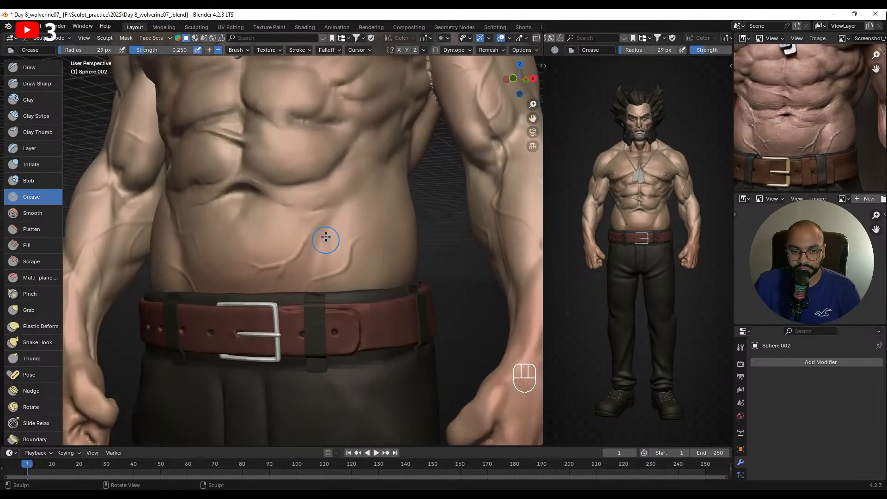
key(ctrl+z)
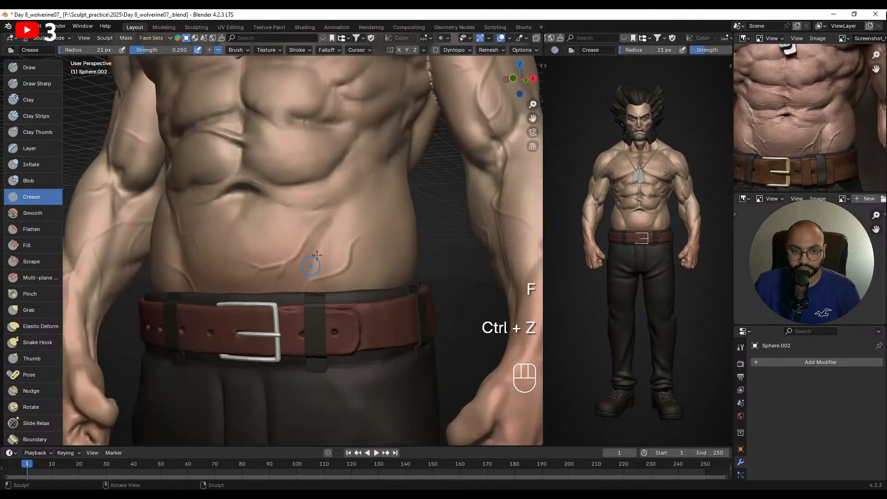
mouse_move(328, 232)
alt+mouse_down()
mouse_move(216, 235)
mouse_move(213, 203)
alt+mouse_up()
mouse_move(241, 235)
alt+mouse_down()
mouse_move(340, 242)
mouse_move(410, 192)
mouse_move(393, 184)
alt+mouse_up()
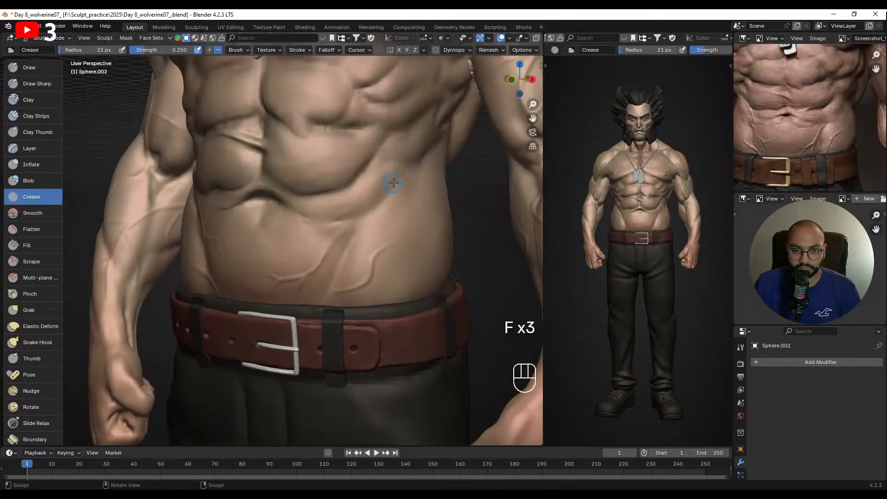
- Extend the hip grooves on both sides of the lower abdomen with Crease at 27 px, soften them and save the file
key(f)
key(f)
drag(357, 226, 353, 242)
click(386, 218)
alt+drag(355, 235, 410, 217)
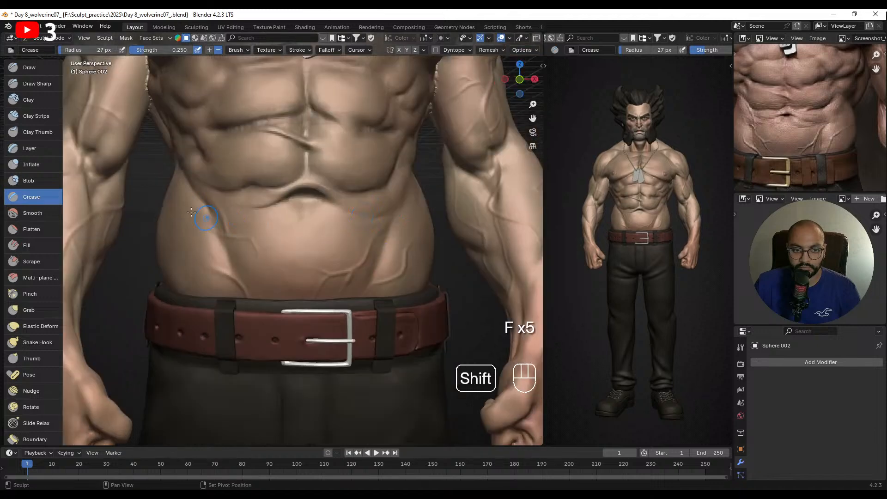
mouse_move(278, 231)
ctrl+alt+mouse_down()
mouse_move(291, 277)
mouse_move(308, 296)
ctrl+alt+mouse_up()
mouse_move(329, 199)
ctrl+alt+mouse_down()
mouse_move(348, 240)
mouse_move(337, 208)
ctrl+alt+mouse_up()
key(ctrl+s)
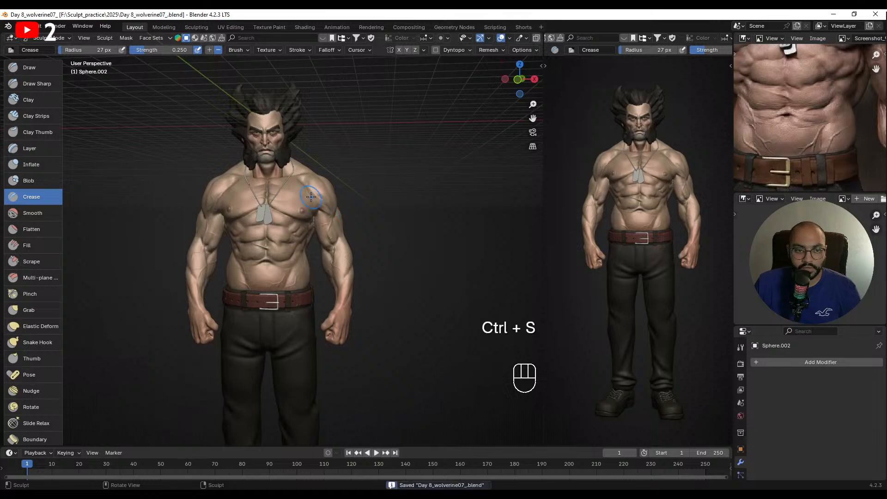
- Carve the outline of the diamond-shaped muscle area on the upper back with Draw Sharp at 34 px and X symmetry
mouse_move(369, 163)
alt+mouse_down()
mouse_move(265, 218)
mouse_move(264, 242)
mouse_move(246, 257)
alt+mouse_up()
click(40, 87)
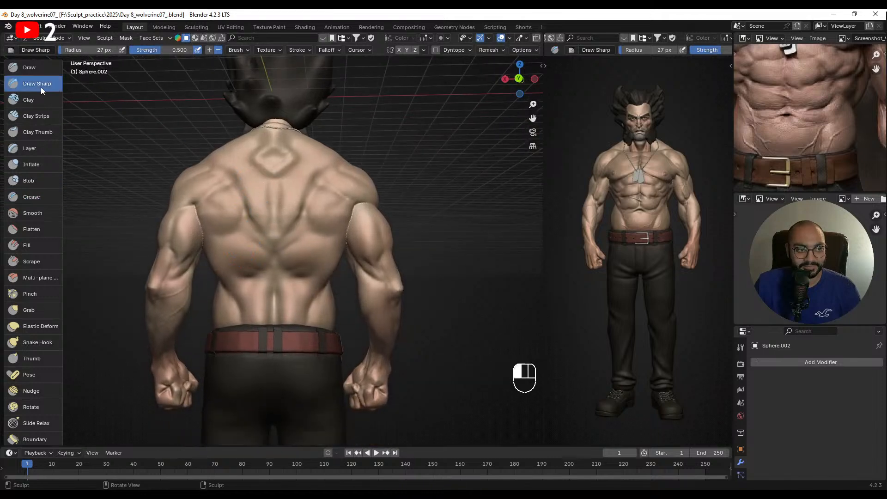
scroll(266, 203, up, 2)
alt+drag(269, 192, 272, 214)
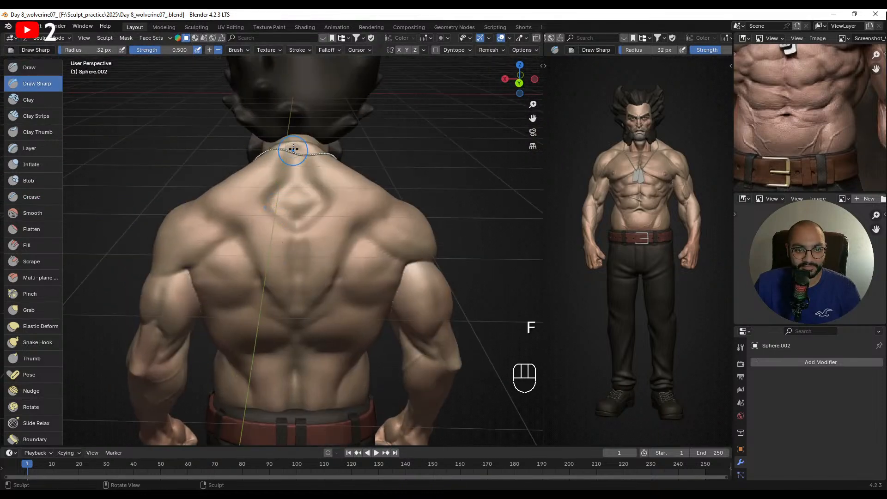
alt+drag(294, 149, 297, 171)
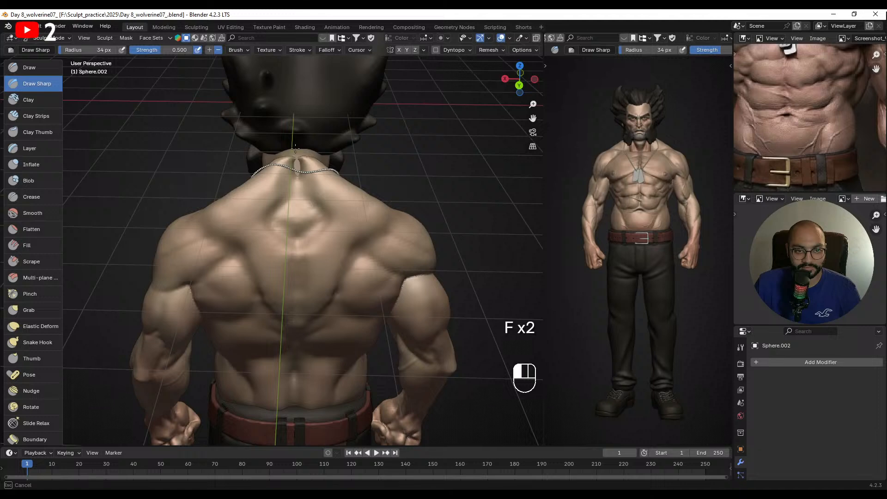
key(ctrl+z)
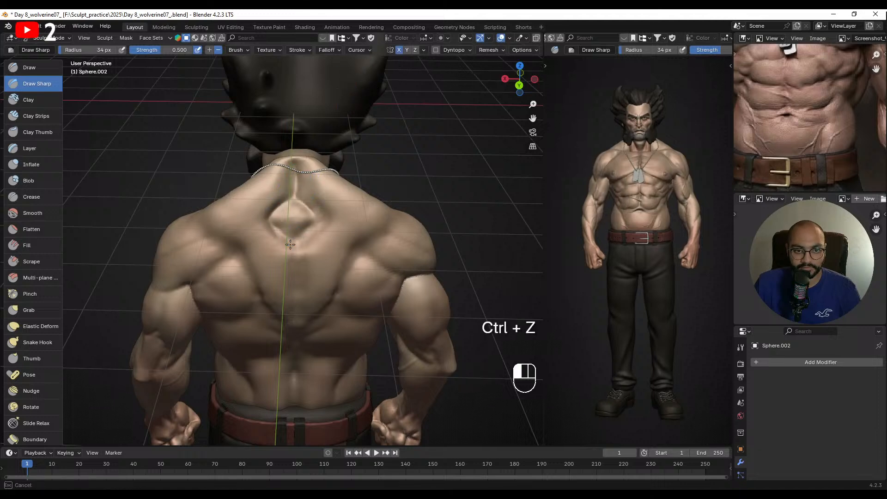
drag(290, 245, 292, 247)
- Soften the upper-back diamond and rework its edges and the spine below it with Draw Sharp at 46 px
alt+drag(298, 219, 287, 191)
key(f)
click(295, 194)
shift+drag(273, 160, 263, 194)
middle_drag(277, 194, 305, 180)
shift+drag(302, 185, 304, 206)
drag(307, 203, 317, 238)
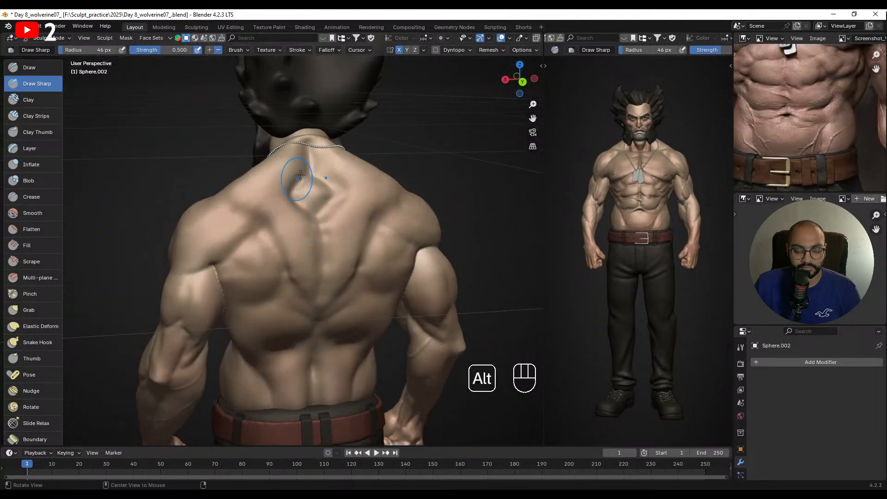
- Try another Draw Sharp stroke at 42 px on the upper-back diamond and undo the recent strokes there
mouse_move(307, 179)
alt+mouse_down()
mouse_move(287, 194)
mouse_move(277, 138)
alt+mouse_up()
key(f)
click(301, 197)
key(ctrl+z)
key(ctrl+z)
key(ctrl+z)
key(ctrl+z)
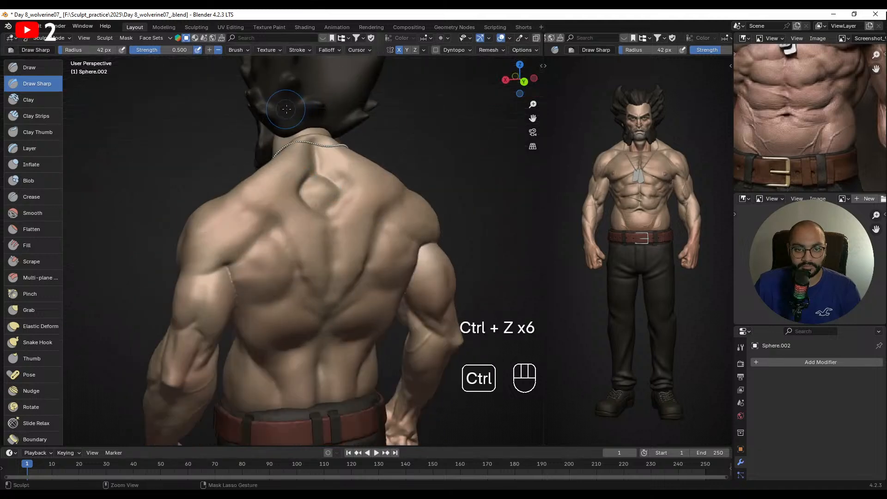
- Turn off X symmetry and try a Draw Sharp stroke at 43 px along the inner edge of the left shoulder blade
middle_drag(369, 190, 326, 203)
key(ctrl+z)
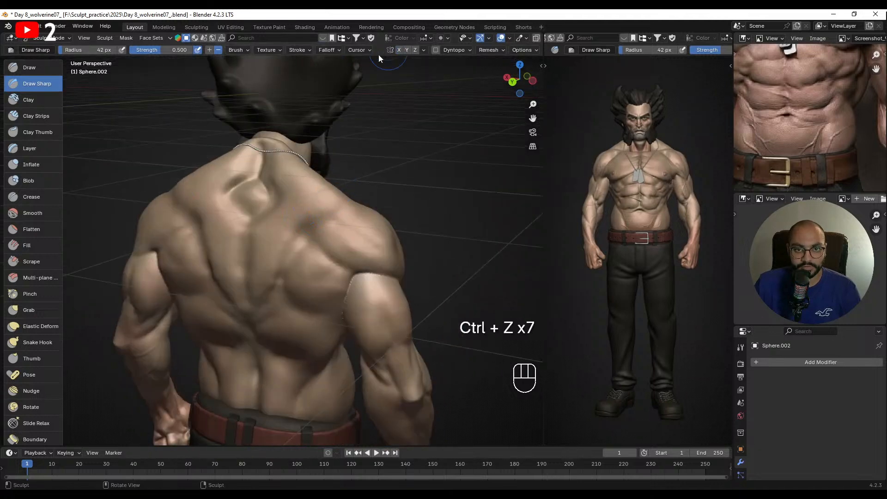
alt+drag(342, 199, 309, 204)
middle_drag(255, 218, 289, 228)
mouse_move(288, 229)
shift+middle_down()
mouse_move(294, 220)
mouse_move(306, 261)
mouse_move(324, 279)
mouse_move(287, 283)
mouse_move(259, 264)
mouse_move(222, 217)
mouse_move(236, 214)
shift+middle_up()
key(f)
click(308, 262)
key(f)
click(239, 245)
key(f)
click(225, 216)
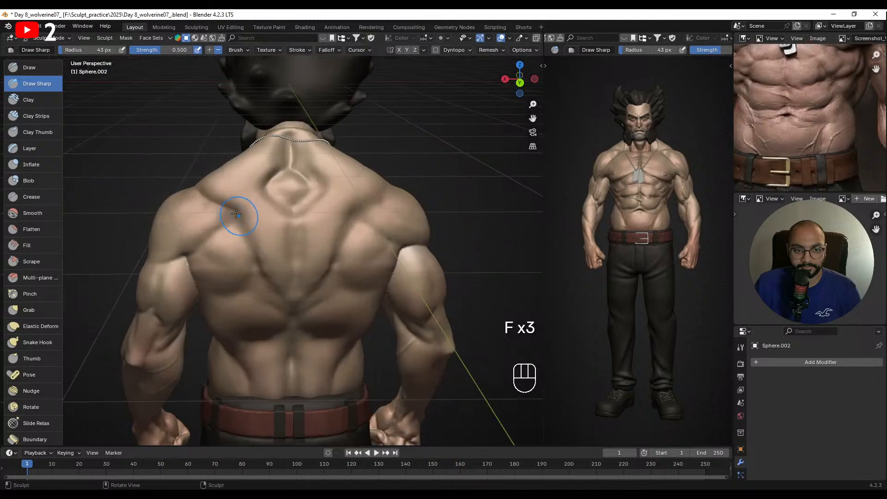
middle_drag(271, 270, 246, 217)
key(ctrl+z)
- Carve both edges of the lower trapezius V toward the mid-spine with Draw Sharp at about 20 to 23 px
key(f)
click(245, 204)
drag(224, 185, 259, 244)
middle_drag(259, 244, 246, 210)
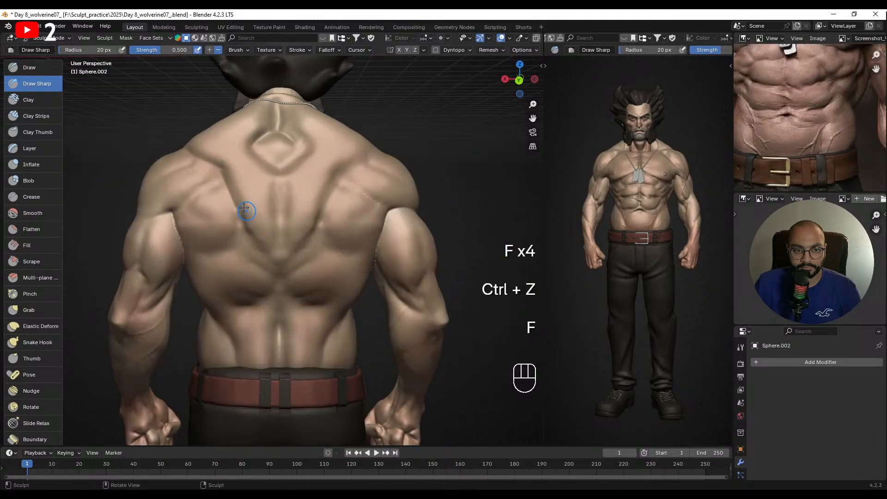
key(ctrl+z)
mouse_move(224, 169)
mouse_down()
mouse_move(237, 216)
mouse_move(242, 209)
mouse_move(245, 222)
mouse_move(280, 224)
mouse_move(280, 258)
mouse_up()
key(f)
middle_drag(280, 259, 273, 261)
drag(271, 265, 298, 227)
mouse_move(307, 206)
shift+middle_down()
mouse_move(294, 242)
mouse_move(322, 223)
shift+middle_up()
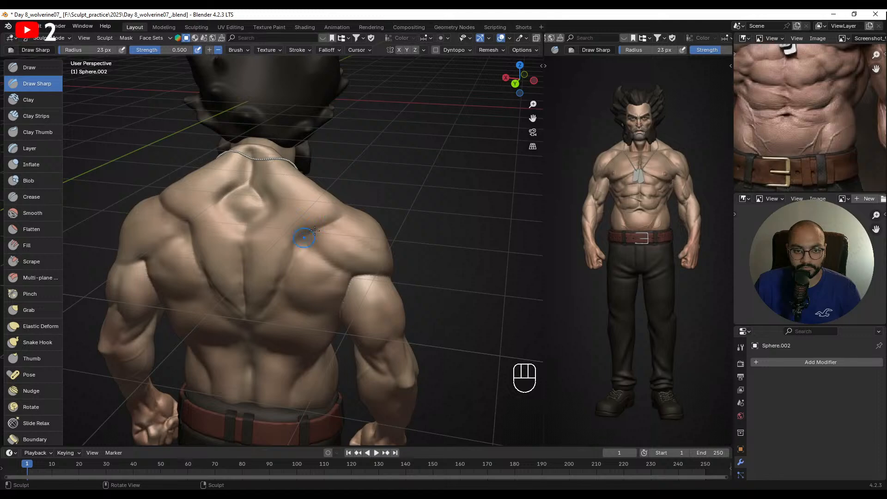
- Carve a vertical strip down the nape to the diamond with subtractive Clay Strips at 36 and 44 px, smoothing its sides
mouse_move(325, 236)
alt+mouse_down()
mouse_move(290, 259)
mouse_move(323, 232)
mouse_move(307, 212)
mouse_move(313, 252)
alt+mouse_up()
click(49, 118)
ctrl+middle_drag(259, 217, 264, 178)
mouse_move(263, 178)
alt+shift+mouse_down()
mouse_move(277, 219)
mouse_move(274, 208)
mouse_move(294, 206)
alt+shift+mouse_up()
key(f)
click(295, 204)
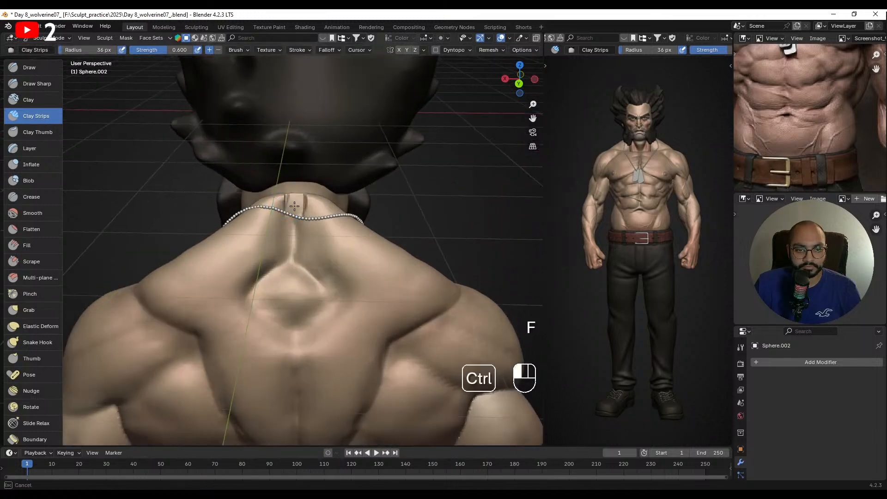
ctrl+drag(294, 248, 294, 255)
key(f)
click(294, 245)
shift+drag(280, 208, 274, 247)
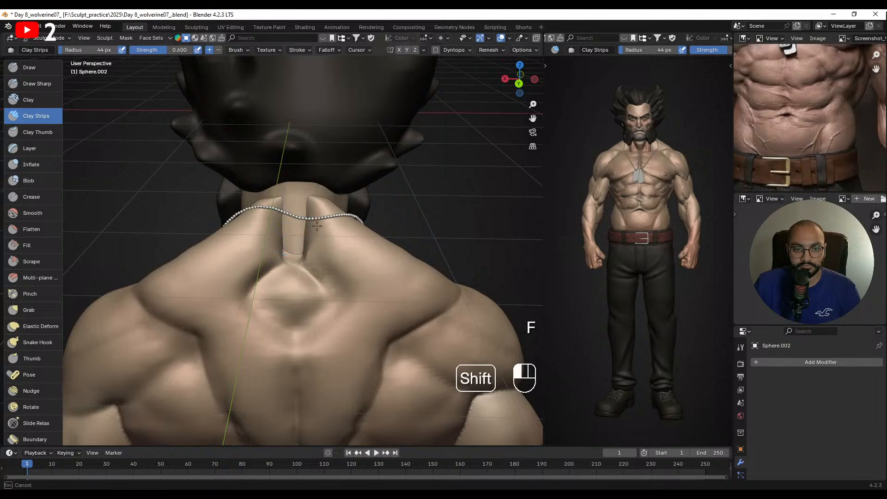
shift+drag(317, 226, 316, 238)
mouse_move(305, 238)
alt+mouse_down()
mouse_move(344, 222)
mouse_move(297, 235)
mouse_move(299, 229)
mouse_move(272, 223)
alt+mouse_up()
mouse_move(285, 208)
shift+mouse_down()
mouse_move(287, 198)
mouse_move(381, 202)
mouse_move(373, 267)
shift+mouse_up()
- Adjust the neck base with Grab at 110 px and blend the surrounding trapezius with Clay Strips up to 76 px
key(g)
key(f)
click(411, 199)
mouse_move(373, 267)
alt+mouse_down()
mouse_move(310, 221)
mouse_move(298, 178)
alt+mouse_up()
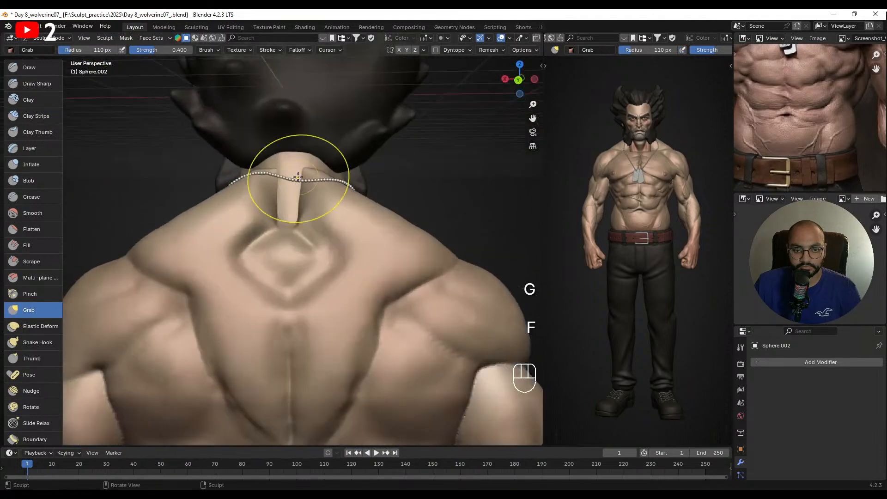
click(37, 116)
key(f)
click(276, 216)
mouse_move(217, 203)
alt+shift+mouse_down()
mouse_move(261, 198)
mouse_move(248, 234)
mouse_move(273, 218)
alt+shift+mouse_up()
key(f)
click(241, 217)
ctrl+alt+drag(272, 219, 259, 262)
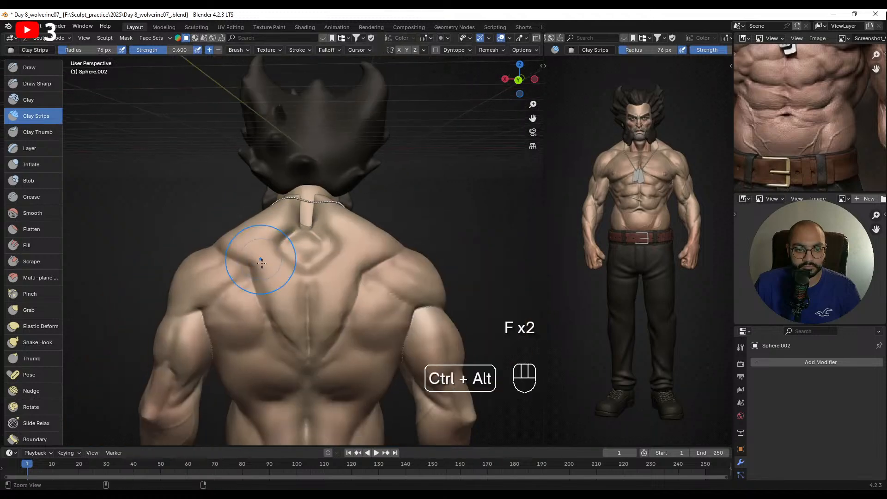
alt+drag(231, 157, 284, 218)
- Carve the diagonal groove across the back of the left deltoid with Draw Sharp at 36 px
click(28, 84)
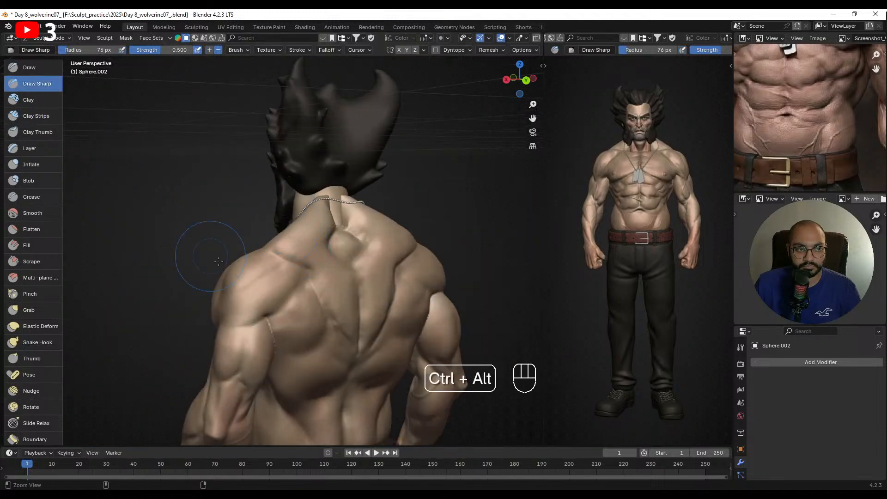
ctrl+alt+drag(212, 257, 231, 245)
mouse_move(235, 249)
alt+mouse_down()
mouse_move(291, 293)
mouse_move(285, 233)
mouse_move(259, 293)
alt+mouse_up()
key(f)
click(263, 244)
key(f)
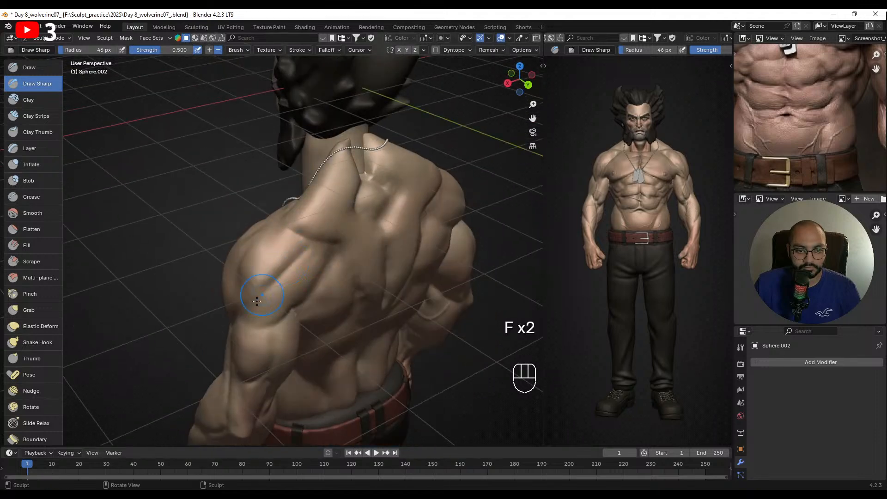
key(ctrl+z)
key(f)
click(291, 257)
drag(306, 248, 278, 280)
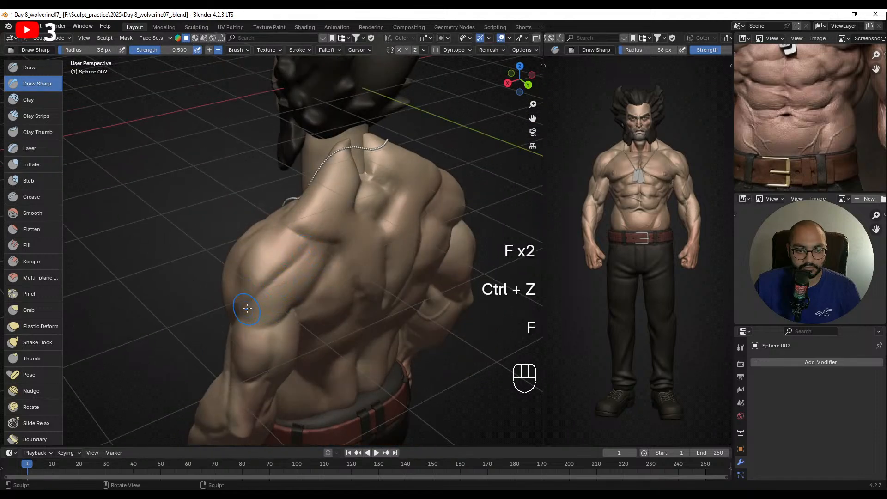
- Rework the side of the left deltoid with Clay Strips at about 48 px and smooth the strokes
key(f)
mouse_move(247, 308)
alt+mouse_down()
mouse_move(306, 246)
mouse_move(359, 238)
mouse_move(364, 221)
mouse_move(370, 284)
mouse_move(376, 291)
mouse_move(361, 256)
mouse_move(390, 290)
mouse_move(338, 237)
mouse_move(336, 274)
alt+mouse_up()
click(336, 266)
click(59, 118)
key(f)
click(373, 291)
key(f)
click(389, 249)
key(f)
click(339, 236)
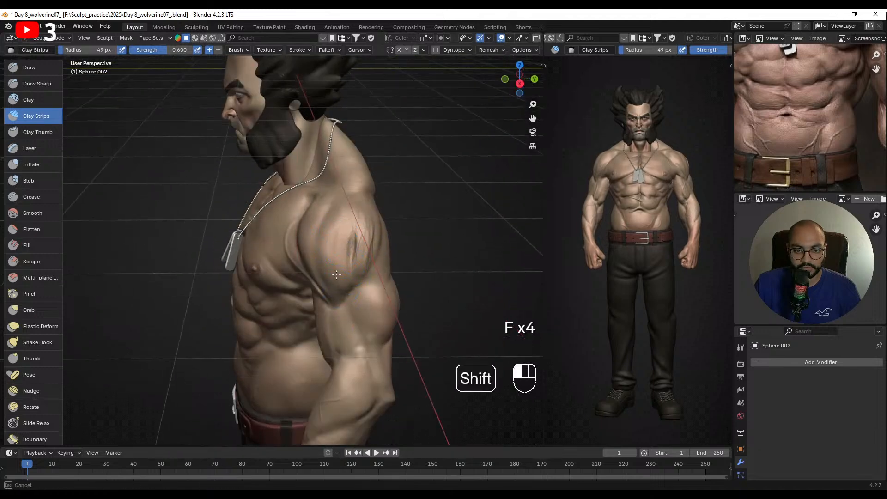
alt+drag(365, 237, 362, 241)
key(f)
click(361, 237)
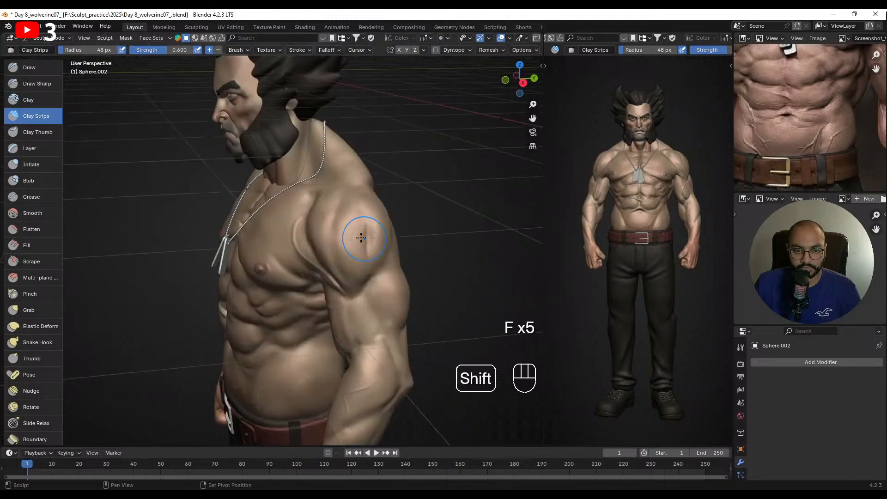
mouse_move(360, 270)
alt+mouse_down()
mouse_move(386, 224)
mouse_move(346, 242)
mouse_move(355, 237)
alt+mouse_up()
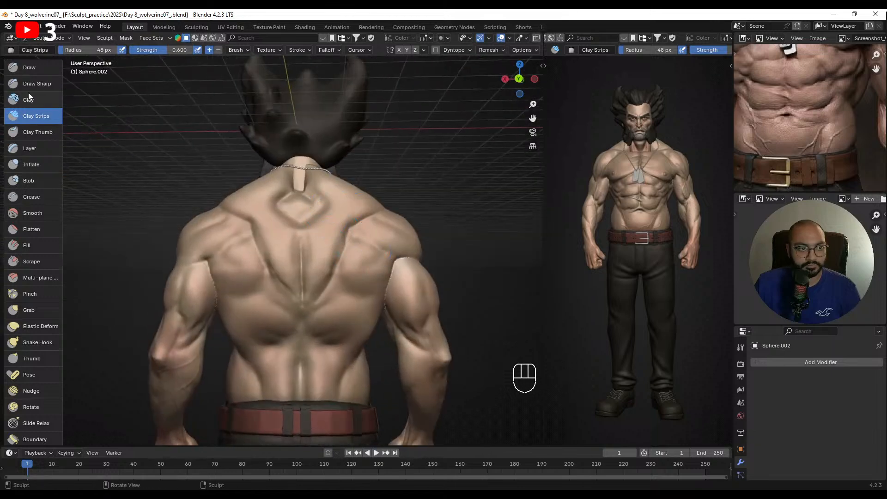
- Try Draw Sharp strokes at 42 and 37 px along the lower edge of the left latissimus and undo the last ones
click(52, 86)
alt+right_drag(298, 287, 300, 186)
ctrl+alt+drag(300, 186, 297, 236)
key(f)
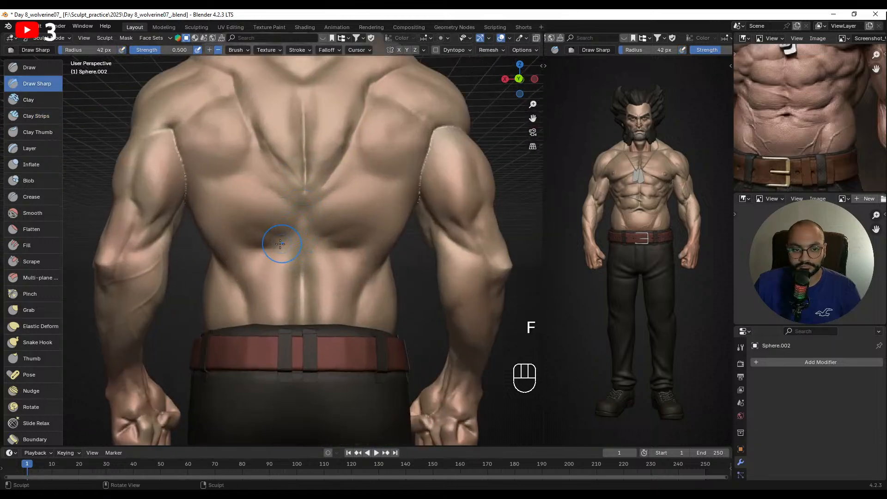
drag(241, 238, 272, 239)
key(ctrl+z)
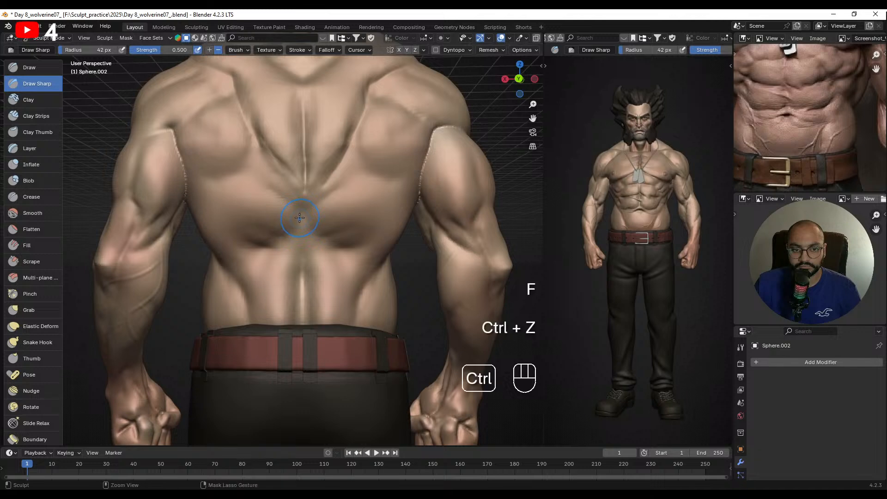
key(f)
mouse_move(303, 202)
mouse_down()
mouse_move(288, 251)
mouse_move(275, 254)
mouse_move(286, 282)
mouse_move(266, 284)
mouse_up()
key(ctrl+z)
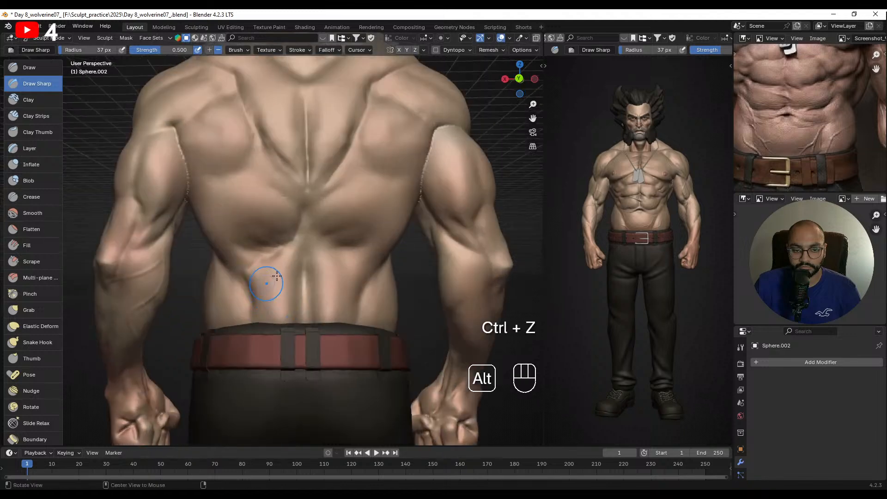
- Sharpen the tip of the lower trapezius V with Draw Sharp at 29 and 22 px, smoothing around the point
key(f)
alt+drag(346, 231, 319, 235)
click(343, 238)
alt+shift+drag(325, 195, 328, 238)
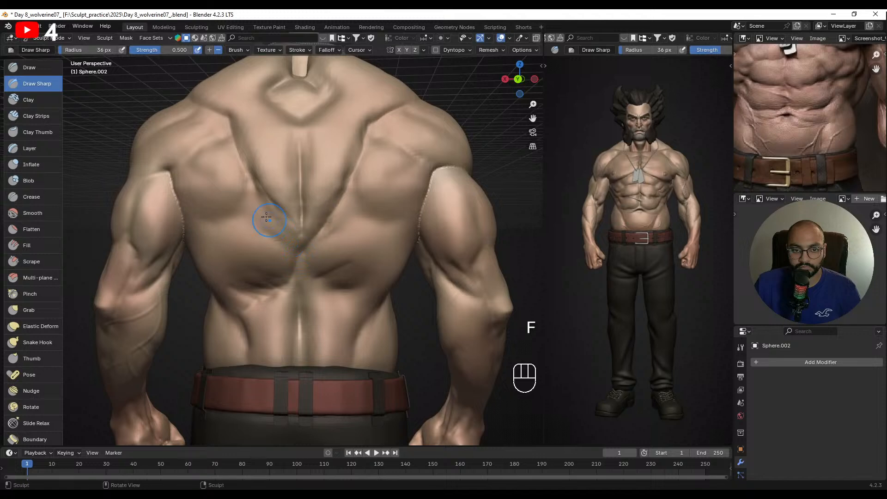
drag(267, 216, 289, 237)
key(ctrl+z)
key(f)
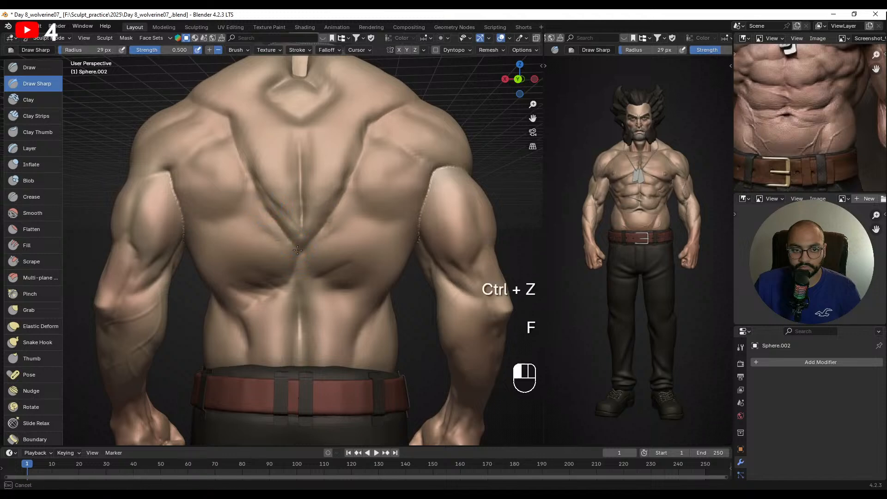
key(f)
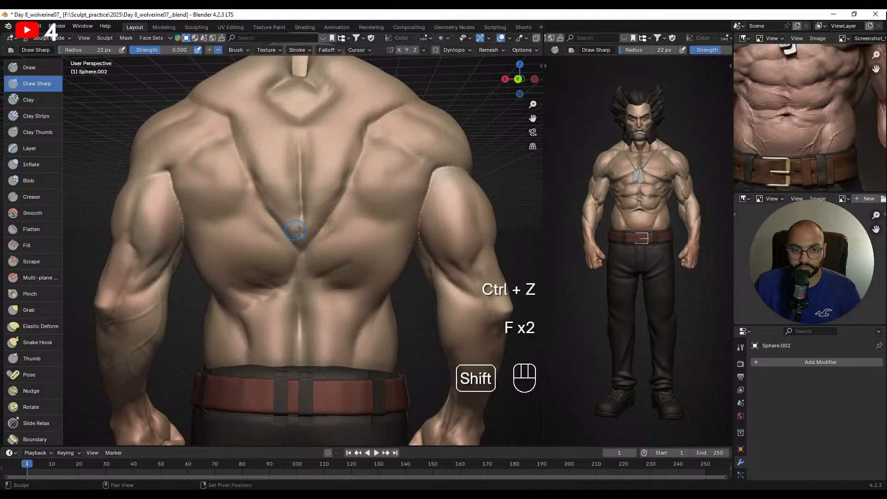
shift+drag(299, 252, 302, 254)
- Define the lower edge of the right latissimus with Draw Sharp at 31 px and soften the area beneath it
mouse_move(352, 264)
alt+mouse_down()
mouse_move(334, 265)
mouse_move(309, 245)
alt+mouse_up()
key(f)
click(286, 244)
key(ctrl+z)
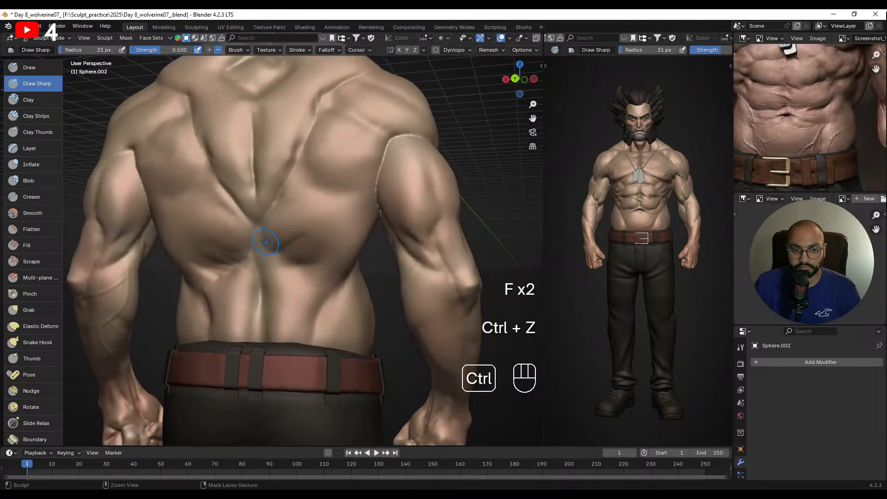
middle_drag(303, 275, 265, 267)
shift+drag(280, 273, 283, 273)
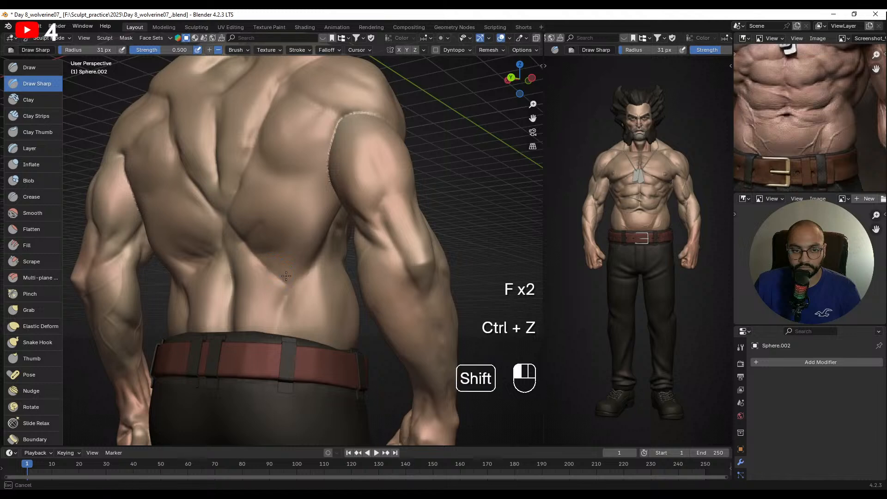
alt+middle_drag(284, 272, 310, 276)
shift+drag(308, 274, 312, 277)
alt+middle_drag(312, 277, 334, 264)
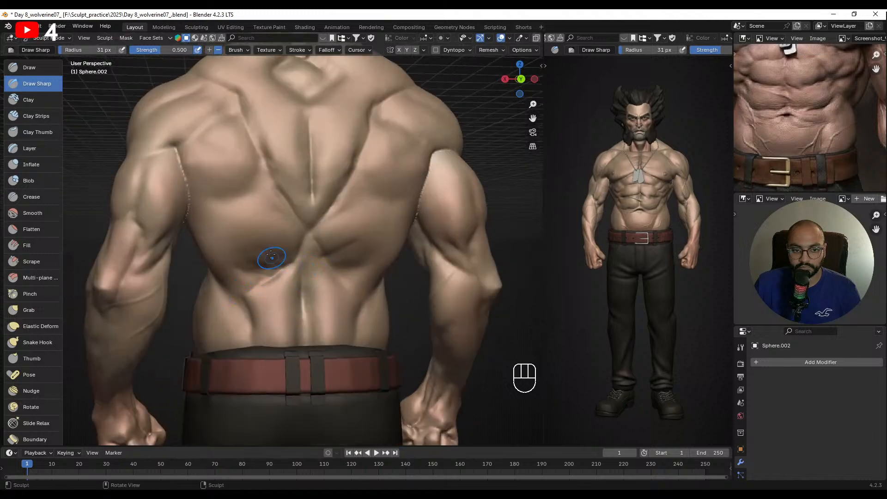
- Build up the lower part of the left latissimus with Clay Strips and smooth it at 37 px
key(c)
alt+middle_drag(271, 255, 276, 236)
key(f)
key(f)
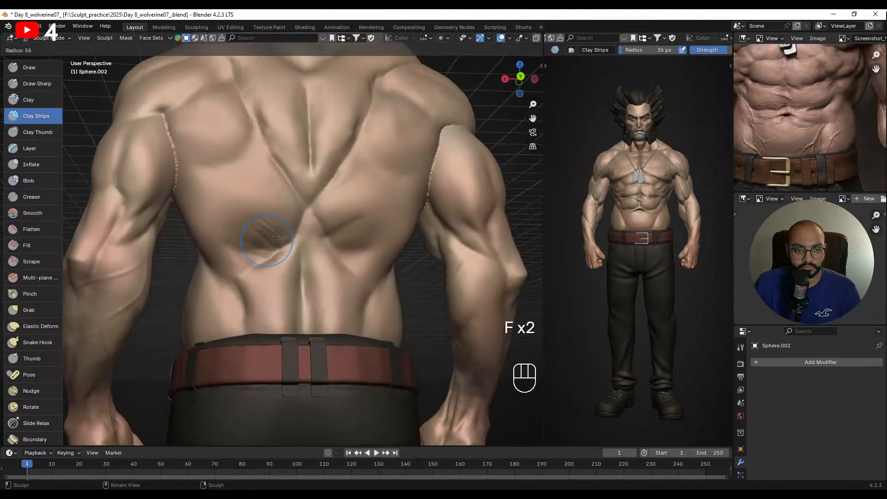
click(276, 236)
drag(275, 237, 248, 255)
key(f)
click(251, 245)
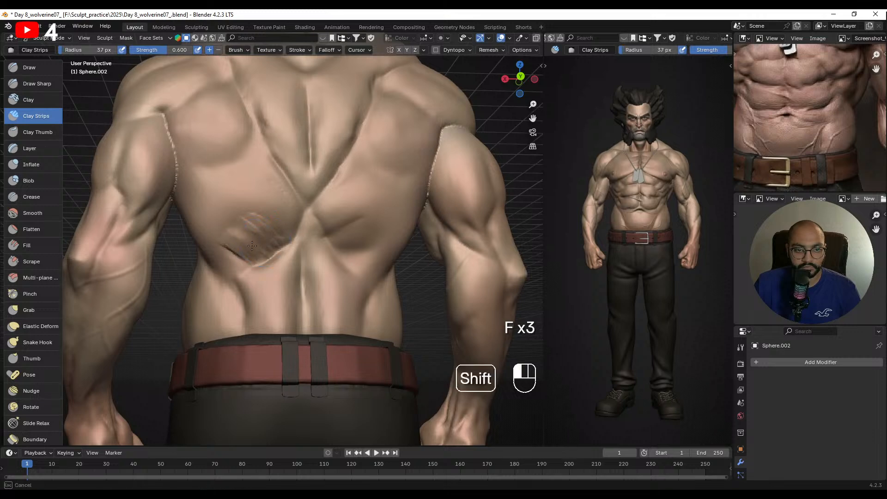
shift+drag(234, 256, 272, 253)
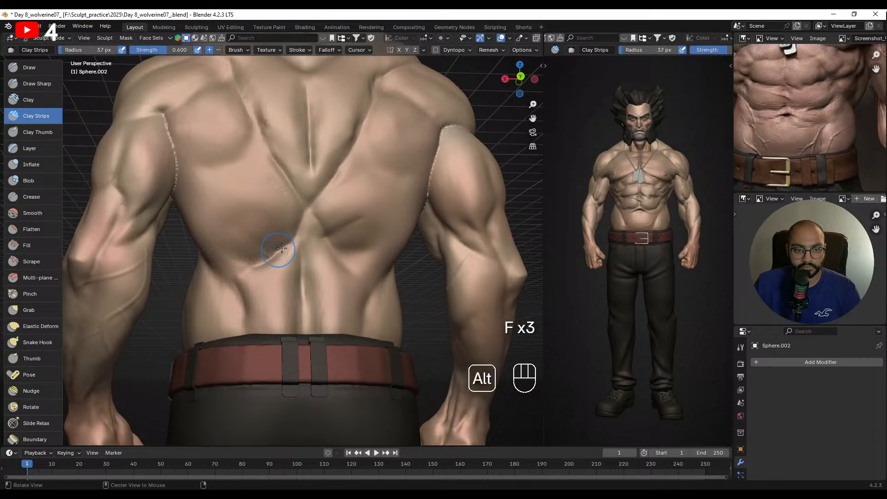
- Smooth the lower back muscles beside the spine and below the latissimus with the brush at 39 px
alt+middle_drag(277, 252, 270, 275)
key(f)
click(269, 277)
shift+drag(265, 278, 279, 268)
shift+drag(266, 309, 258, 299)
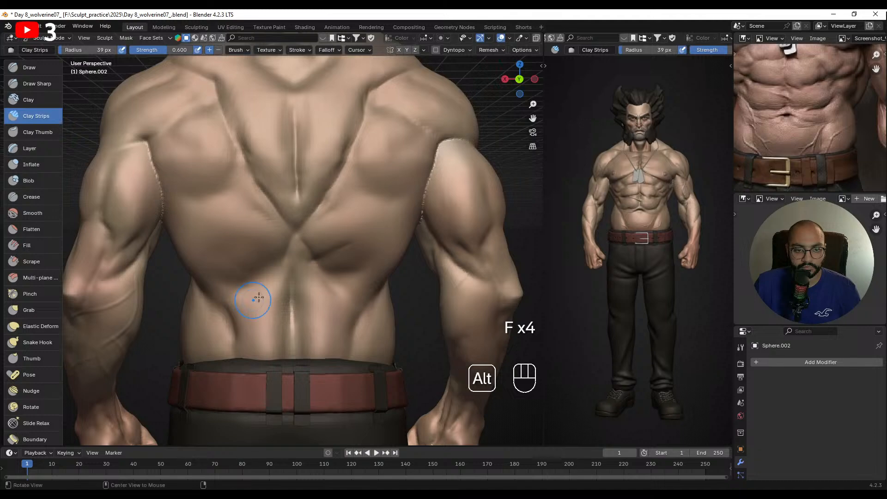
mouse_move(258, 299)
alt+middle_down()
mouse_move(333, 293)
mouse_move(267, 285)
alt+middle_up()
shift+drag(272, 269, 265, 250)
mouse_move(264, 251)
alt+middle_down()
mouse_move(300, 272)
mouse_move(286, 255)
alt+middle_up()
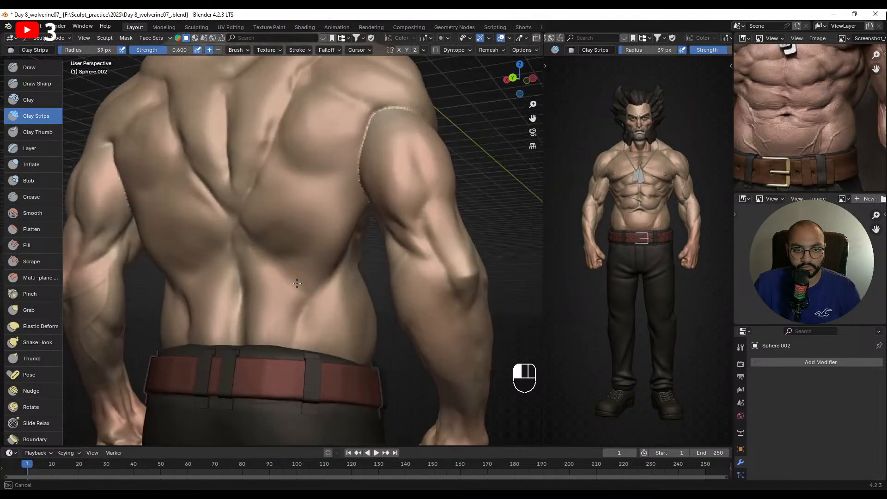
drag(296, 284, 297, 284)
- Undo the recent series of strokes on the lower trapezius tip, latissimus edges and lower back
mouse_move(297, 283)
ctrl+alt+middle_down()
mouse_move(303, 301)
mouse_move(336, 273)
ctrl+alt+middle_up()
key(ctrl+z)
key(ctrl+z)
key(ctrl+z)
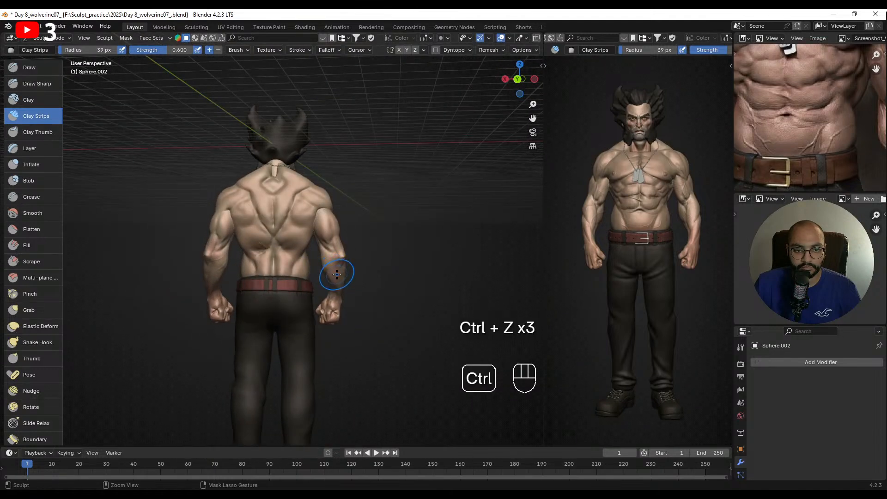
key(ctrl+z)
key(ctrl+z)
key(ctrl+z)
key(ctrl+z)
key(ctrl+z)
key(ctrl+z)
key(ctrl+z)
key(ctrl+z)
key(ctrl+z)
key(ctrl+z)
key(ctrl+z)
key(ctrl+z)
key(ctrl+z)
key(ctrl+z)
key(ctrl+z)
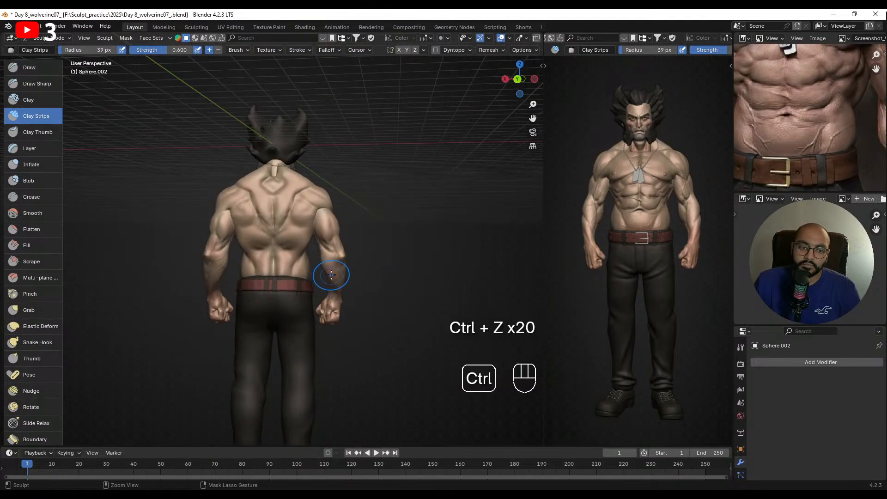
ctrl+alt+middle_drag(337, 273, 342, 226)
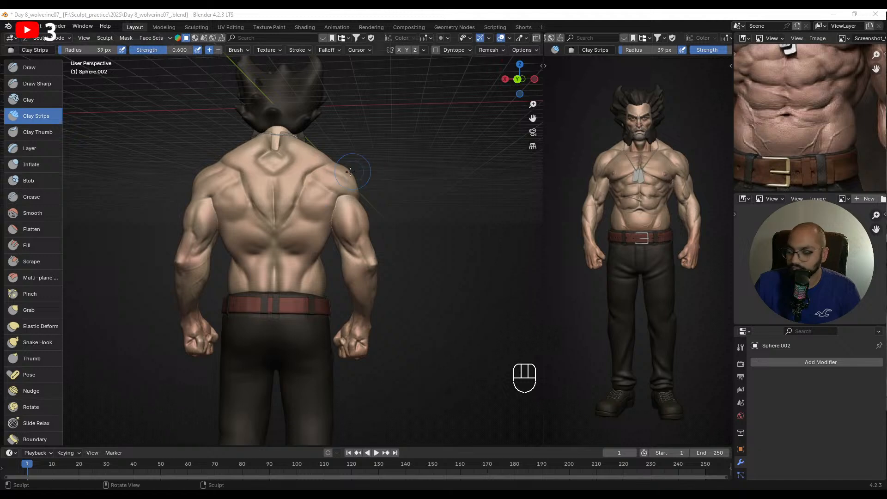
mouse_move(293, 213)
alt+mouse_down()
mouse_move(304, 215)
mouse_move(298, 162)
alt+mouse_up()
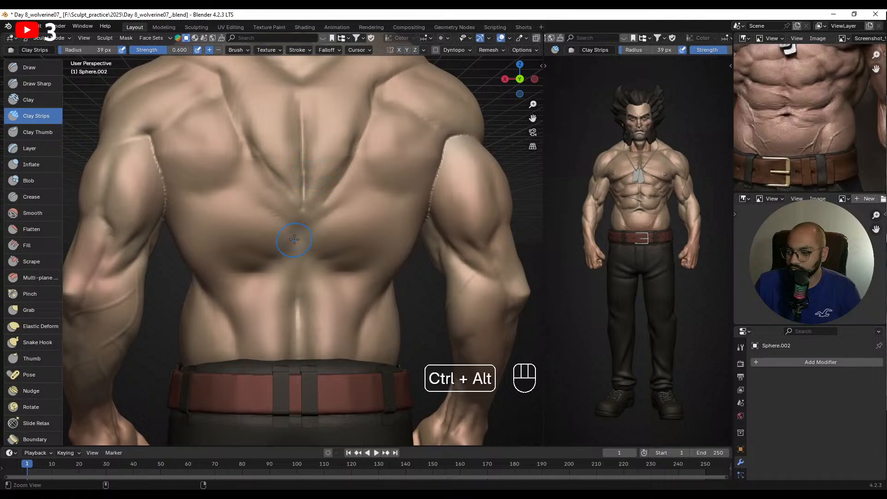
mouse_move(293, 242)
ctrl+alt+middle_down()
mouse_move(297, 210)
mouse_move(276, 230)
mouse_move(308, 235)
ctrl+alt+middle_up()
key(ctrl+z)
- Define the lower tip of the trapezius with Draw Sharp at 27 px and smooth around it
click(37, 84)
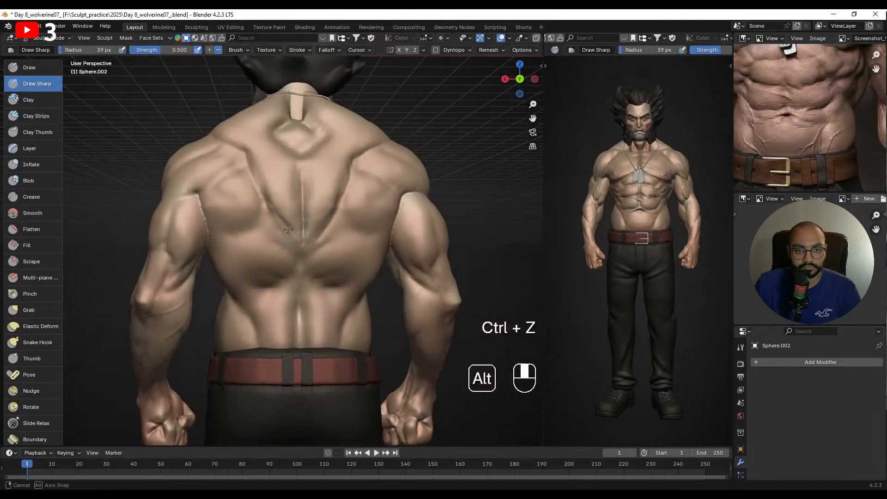
key(f)
drag(278, 248, 287, 255)
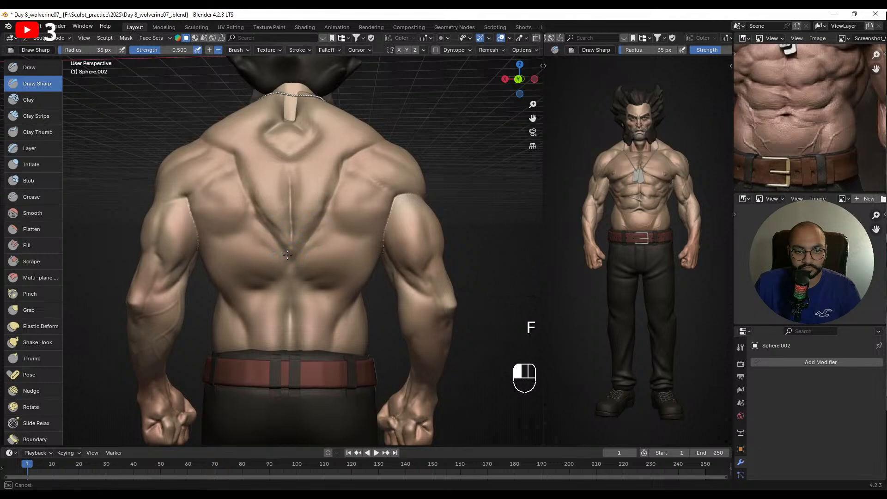
key(f)
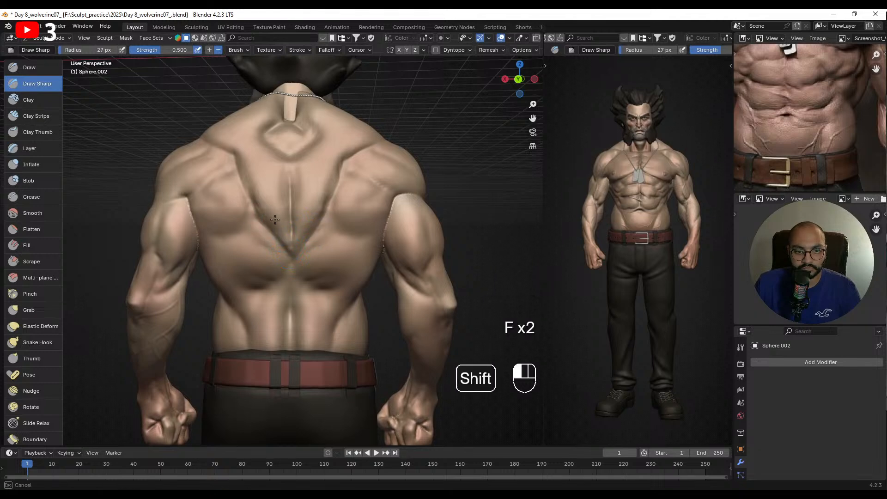
mouse_move(293, 254)
shift+mouse_down()
mouse_move(293, 262)
mouse_move(288, 254)
shift+mouse_up()
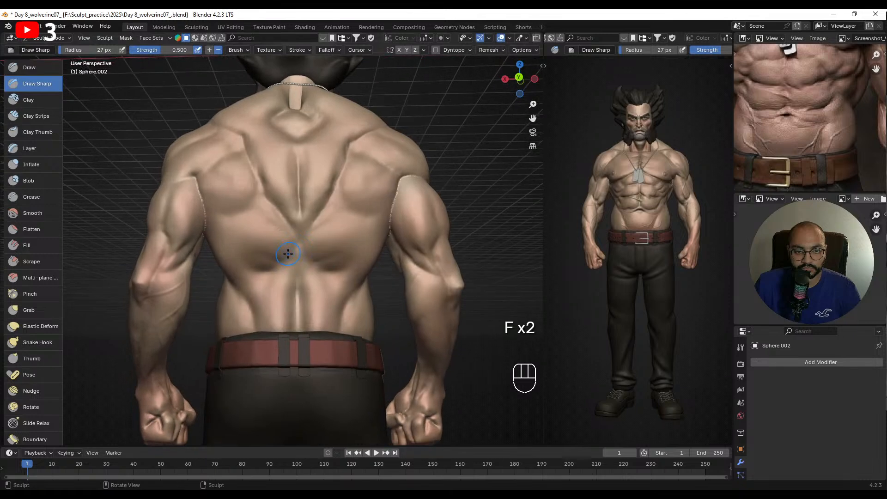
alt+middle_drag(338, 207, 336, 216)
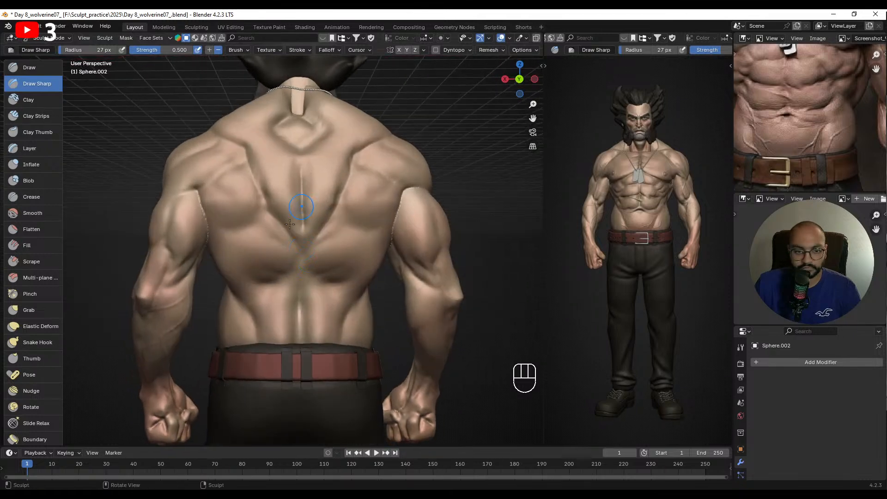
- Build up the lower latissimus and back muscle left of the spine with Clay Strips at 26 px and smooth it
click(22, 71)
mouse_move(199, 259)
alt+middle_down()
mouse_move(277, 263)
mouse_move(261, 242)
alt+middle_up()
mouse_move(323, 259)
alt+middle_down()
mouse_move(262, 269)
mouse_move(242, 254)
alt+middle_up()
click(46, 114)
key(f)
key(f)
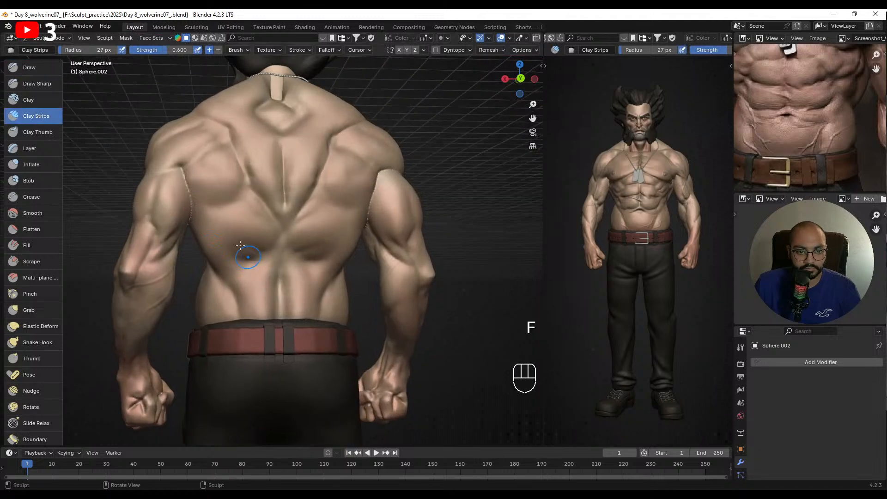
drag(239, 247, 254, 271)
key(f)
click(241, 255)
mouse_move(241, 255)
mouse_down()
mouse_move(251, 278)
mouse_move(264, 277)
mouse_move(236, 255)
mouse_up()
key(f)
click(241, 273)
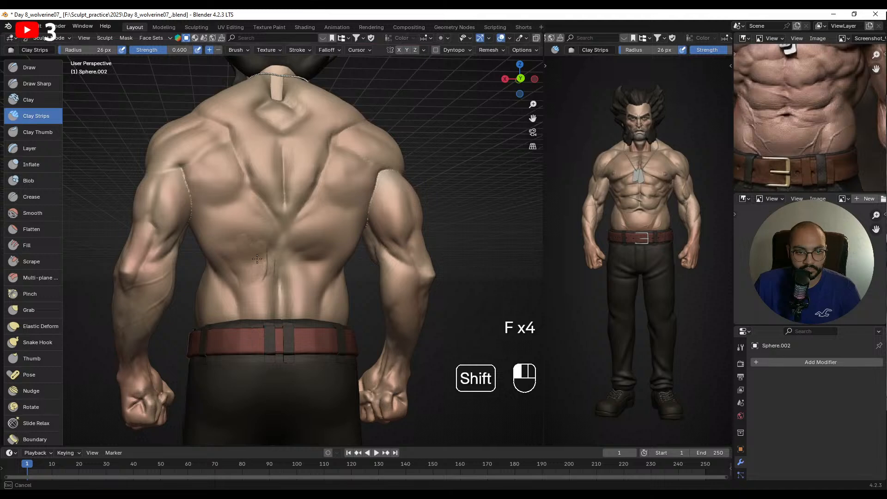
- Add matching volume to the lower back muscle right of the spine with Clay Strips, starting at 27 px
middle_drag(267, 273, 286, 261)
key(f)
click(291, 258)
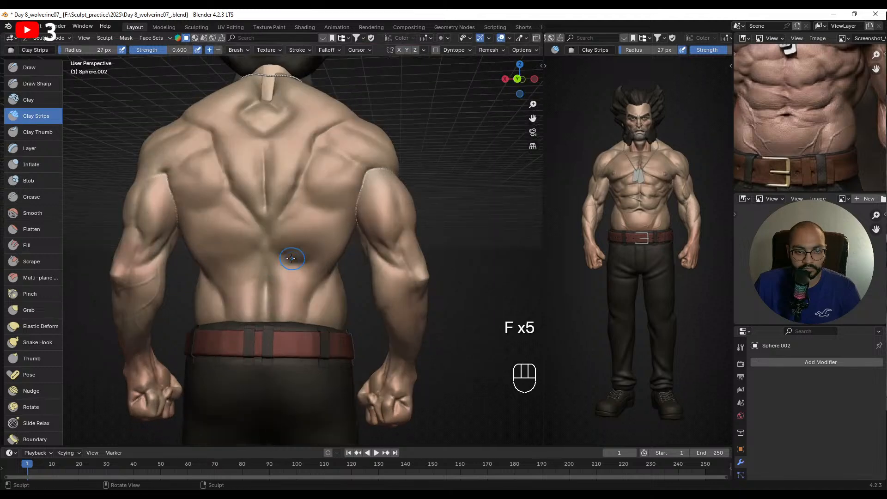
key(f)
click(299, 259)
mouse_move(305, 240)
mouse_down()
mouse_move(303, 276)
mouse_move(295, 253)
mouse_up()
mouse_move(283, 262)
alt+mouse_down()
mouse_move(292, 266)
mouse_move(230, 255)
mouse_move(223, 268)
mouse_move(297, 257)
mouse_move(260, 274)
mouse_move(250, 291)
alt+mouse_up()
- Refine the muscle forms beside the spine and below the trapezius tip with the Draw brush at 26 px
click(26, 70)
key(f)
click(291, 266)
mouse_move(323, 283)
alt+mouse_down()
mouse_move(262, 286)
mouse_move(278, 252)
mouse_move(271, 271)
mouse_move(301, 271)
alt+mouse_up()
mouse_move(253, 248)
ctrl+mouse_down()
mouse_move(247, 270)
mouse_move(273, 259)
mouse_move(238, 259)
ctrl+mouse_up()
key(f)
mouse_move(244, 255)
alt+mouse_down()
mouse_move(294, 260)
mouse_move(269, 225)
alt+mouse_up()
key(f)
click(266, 225)
scroll(270, 215, up, 1)
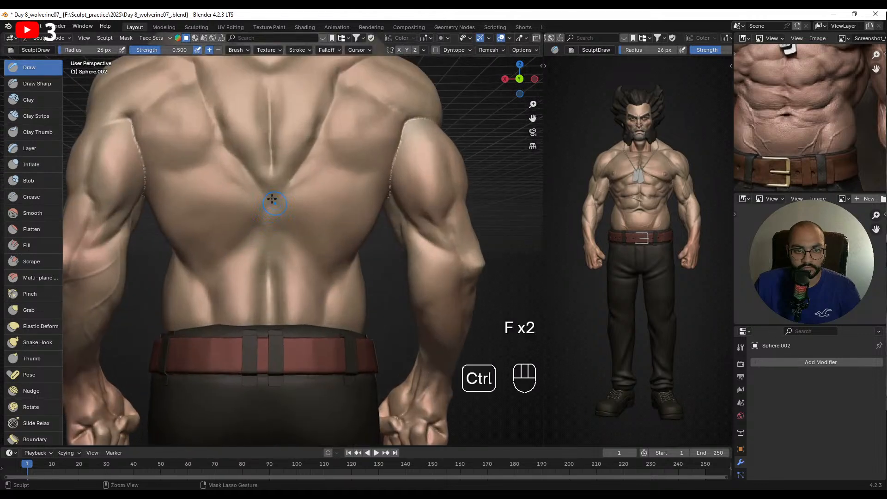
- Carve the diagonal inner edges of the latissimus below the trapezius tip with Draw Sharp at 31 px, undoing stray strokes
key(ctrl+z)
key(f)
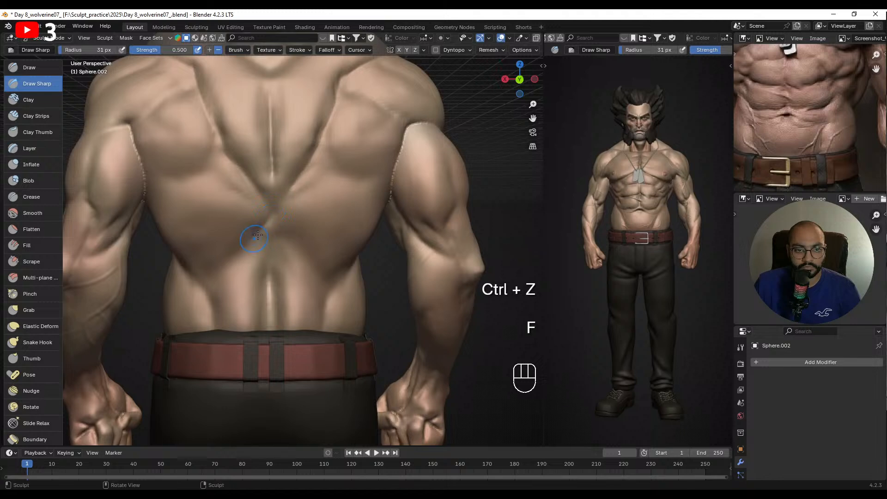
key(ctrl+z)
key(ctrl+z)
key(ctrl+z)
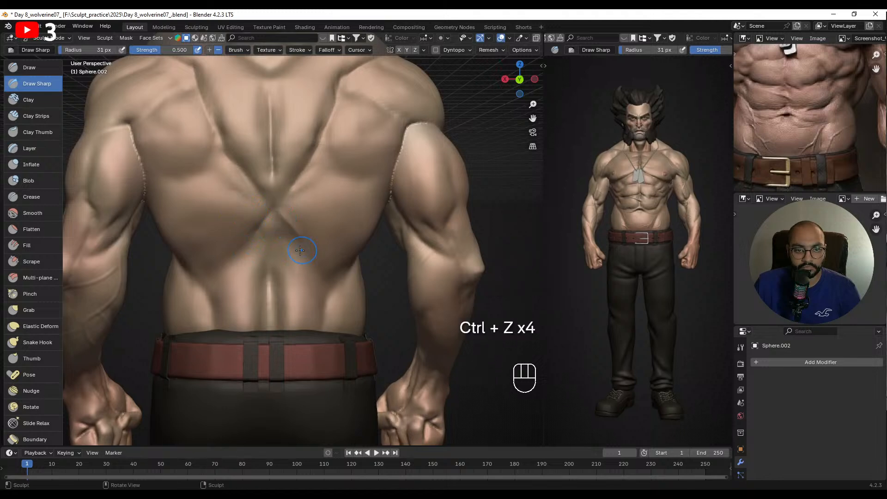
key(ctrl+z)
- Extend the spine groove through the lower back with the Crease brush at 22 px and smooth it
click(29, 196)
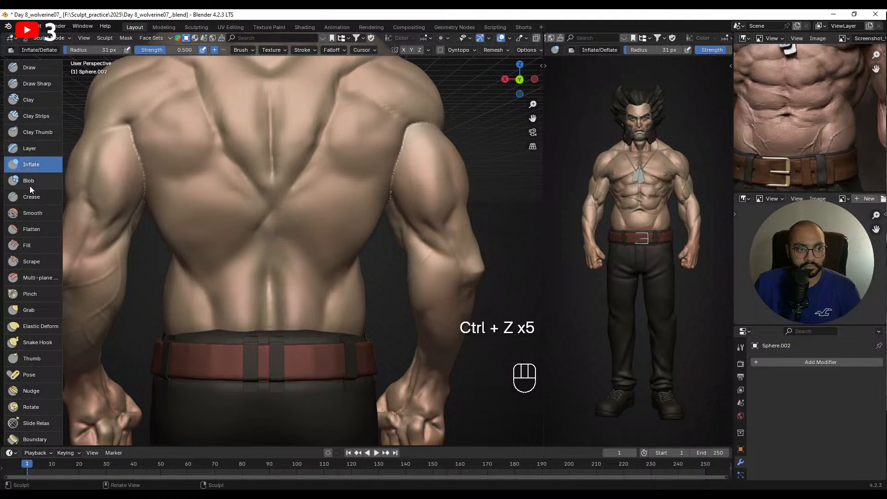
scroll(268, 259, down, 2)
key(f)
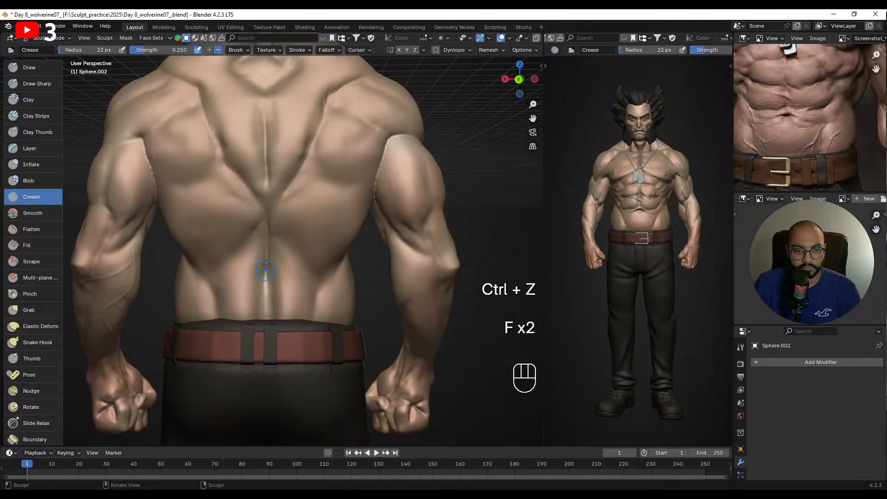
mouse_move(267, 272)
alt+right_down()
mouse_move(292, 273)
mouse_move(270, 271)
alt+right_up()
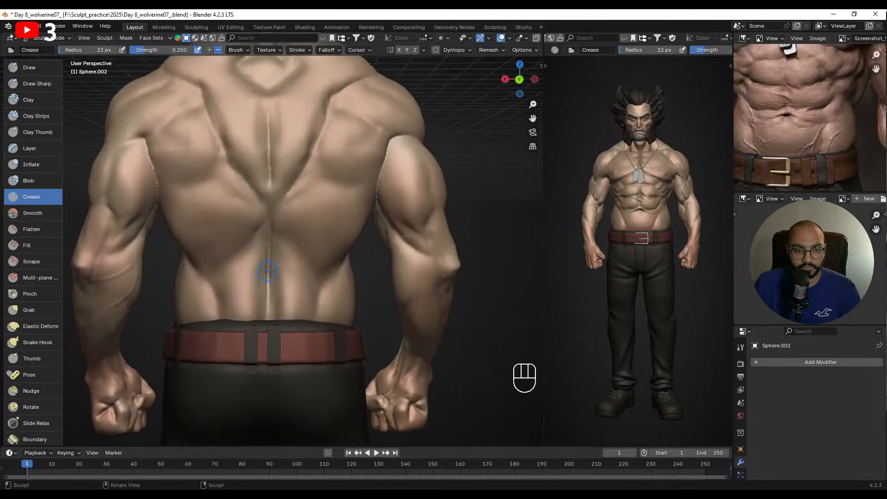
shift+drag(268, 280, 268, 269)
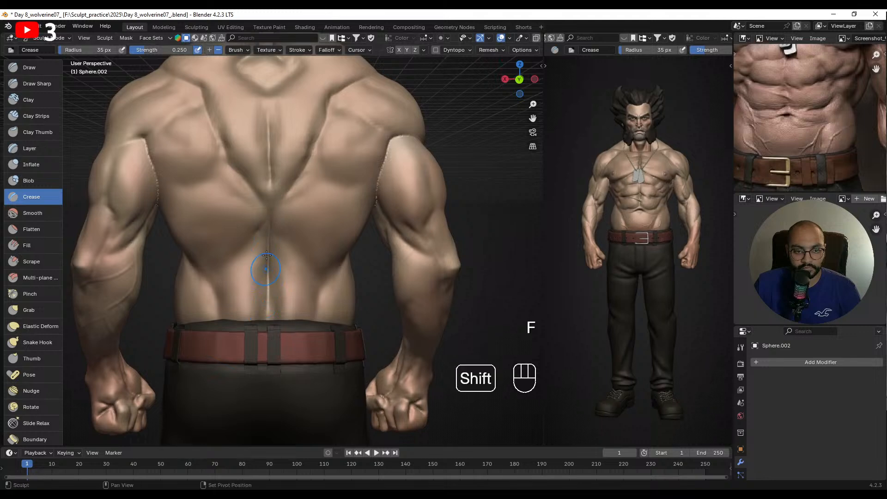
- Crease the outer borders of the lower back muscles above the belt with the brush at 28 px
alt+right_drag(289, 320, 273, 294)
key(f)
click(288, 276)
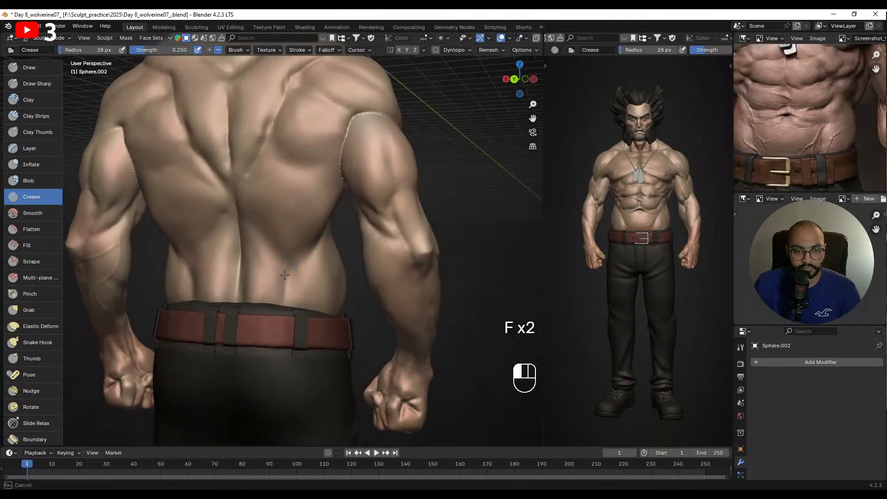
alt+drag(285, 276, 233, 284)
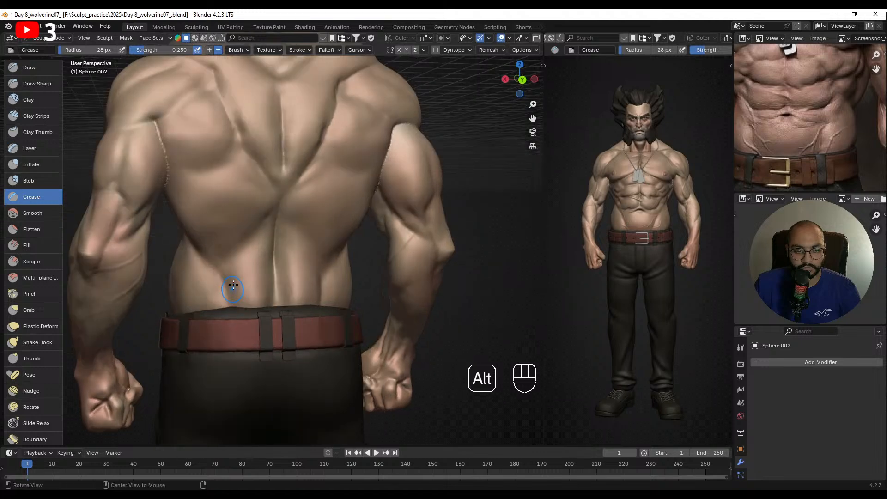
- Build up the left flank just above the belt with Clay Strips at 54 px and smooth it
click(36, 116)
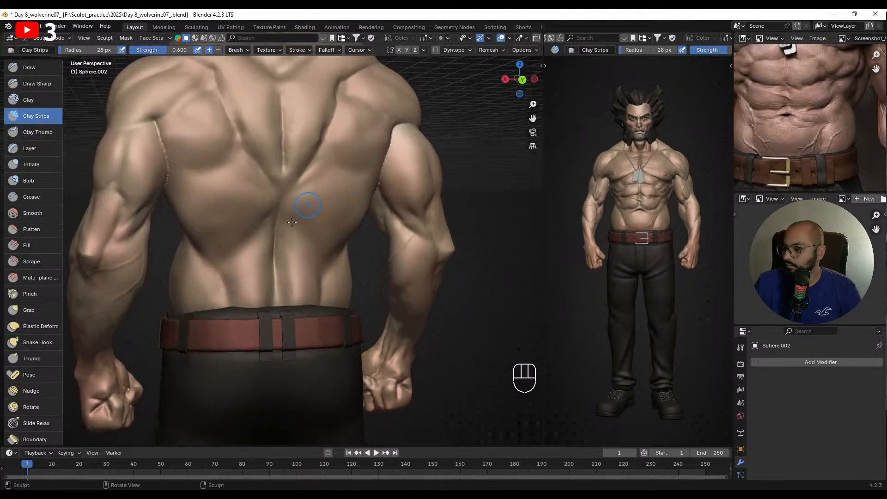
mouse_move(307, 203)
alt+mouse_down()
mouse_move(246, 268)
mouse_move(226, 276)
alt+mouse_up()
key(f)
click(221, 264)
key(f)
click(234, 279)
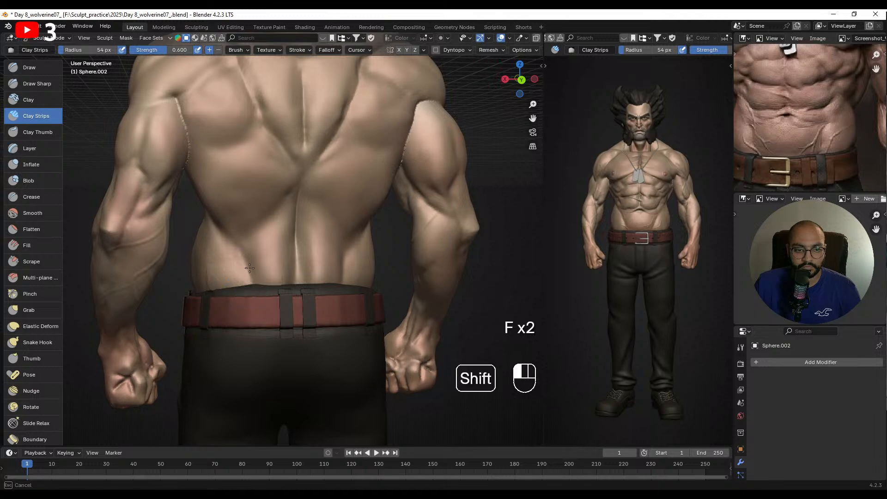
alt+drag(263, 300, 251, 298)
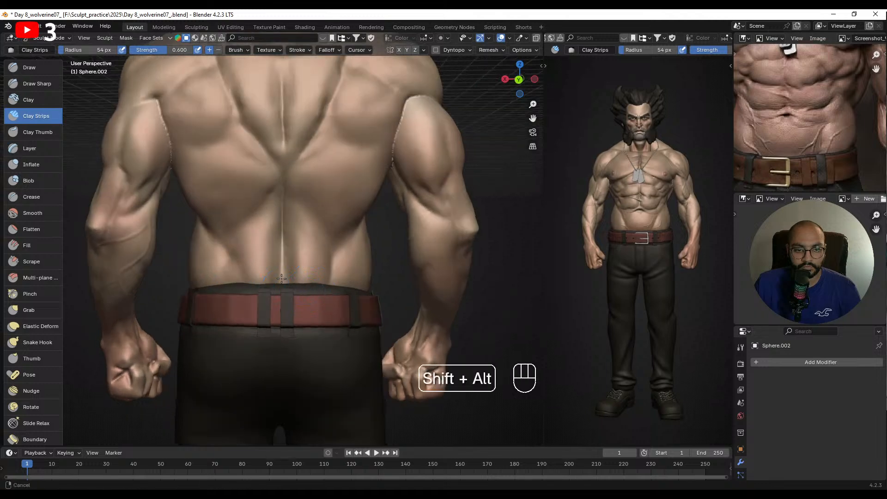
- Add volume across the lower back and right flank above the belt with Clay Strips and smooth the strokes
alt+shift+drag(300, 281, 281, 276)
mouse_move(310, 275)
alt+mouse_down()
mouse_move(295, 284)
mouse_move(287, 273)
alt+mouse_up()
shift+drag(273, 266, 296, 275)
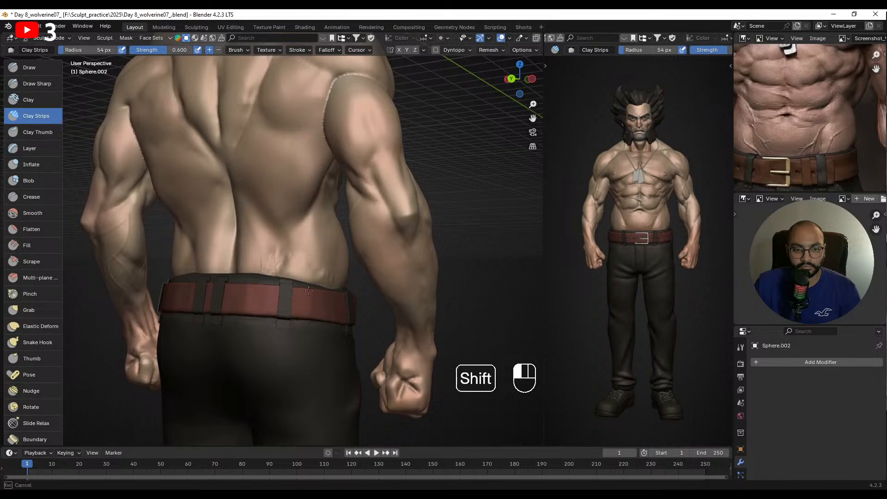
alt+middle_drag(320, 285, 340, 287)
shift+drag(308, 278, 288, 275)
alt+middle_drag(286, 280, 303, 283)
shift+drag(235, 273, 224, 277)
- Adjust the shape of the waist along the belt with Grab at 62 px and smooth the transition
ctrl+alt+middle_drag(236, 279, 253, 353)
alt+middle_drag(258, 324, 307, 283)
key(g)
key(f)
click(298, 281)
ctrl+alt+drag(288, 309, 284, 282)
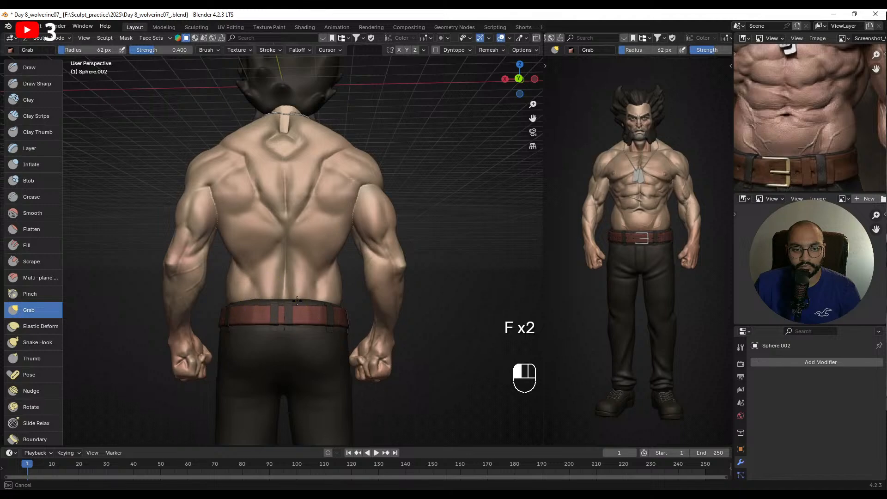
click(278, 305)
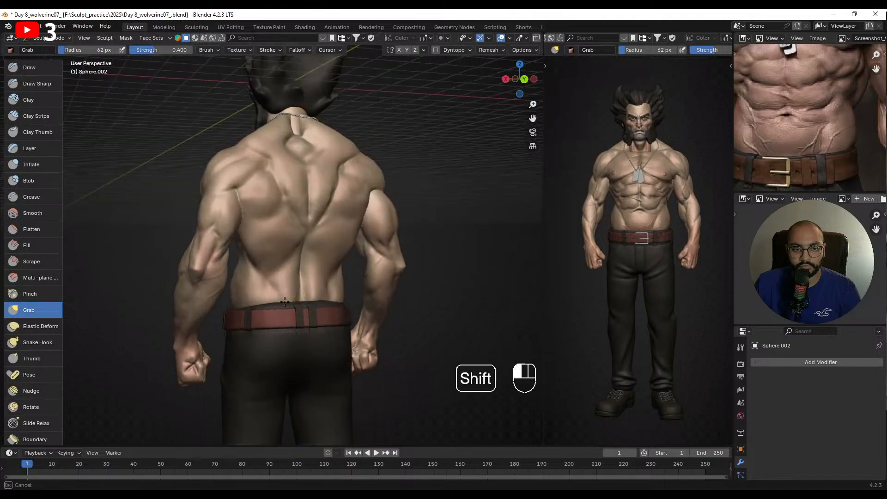
- Sharpen the grooves between the serratus muscles on the character's left ribcage with Draw Sharp at 27 px
mouse_move(274, 305)
middle_down()
mouse_move(177, 294)
mouse_move(326, 306)
mouse_move(421, 275)
mouse_move(301, 254)
mouse_move(307, 231)
middle_up()
click(22, 84)
mouse_move(324, 238)
alt+middle_down()
mouse_move(292, 237)
mouse_move(342, 273)
mouse_move(325, 248)
alt+middle_up()
key(f)
click(346, 237)
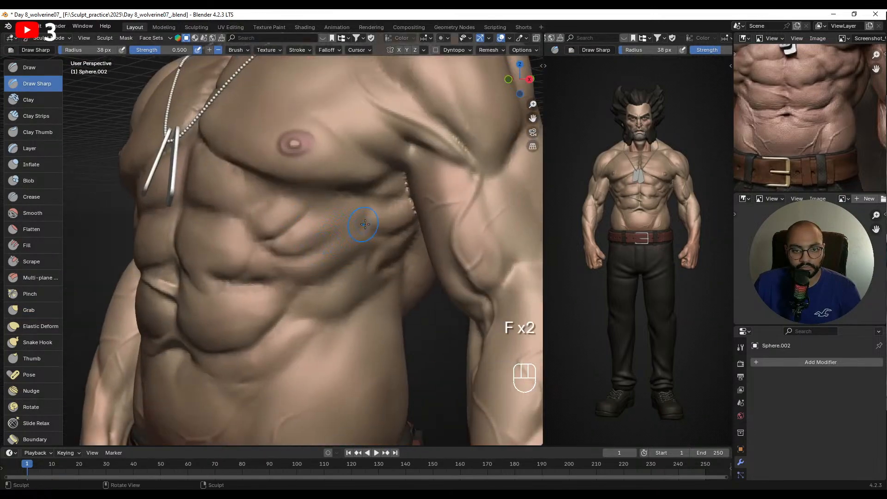
key(ctrl+z)
key(f)
click(363, 225)
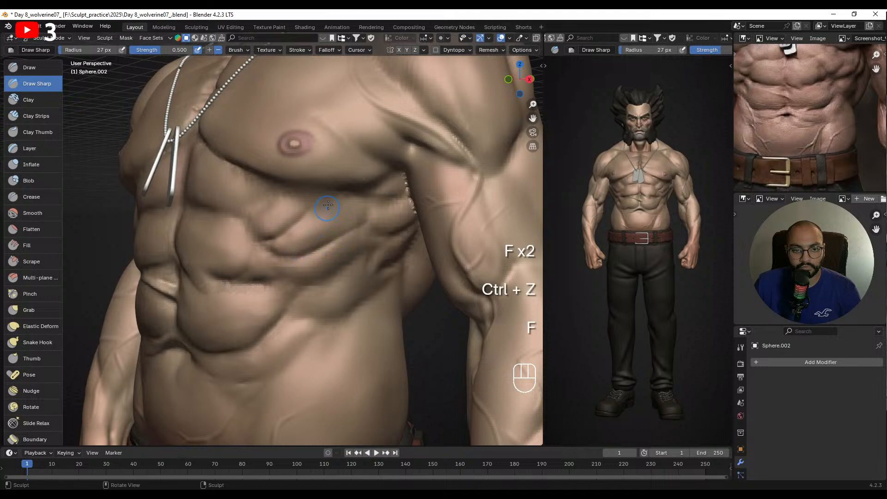
shift+middle_drag(280, 246, 352, 206)
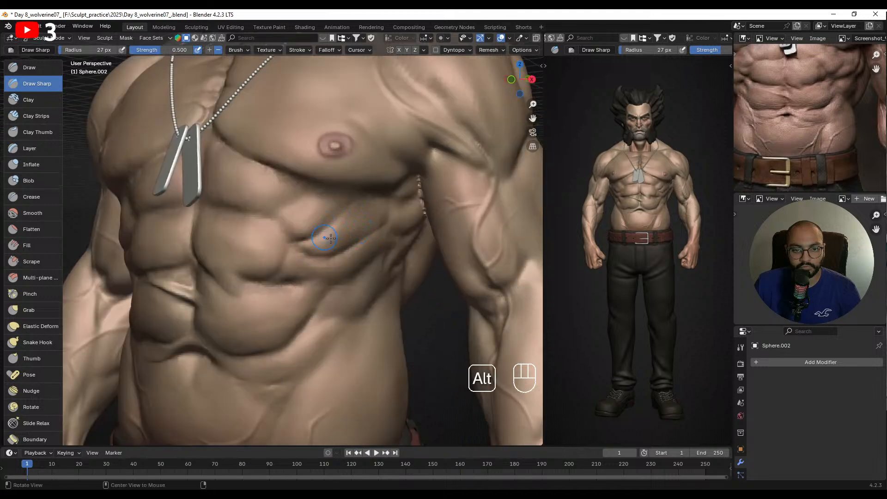
- Carve the serratus separations on the character's right ribcage with Draw Sharp at 28 px, undoing the wider strokes
alt+middle_drag(267, 235, 360, 228)
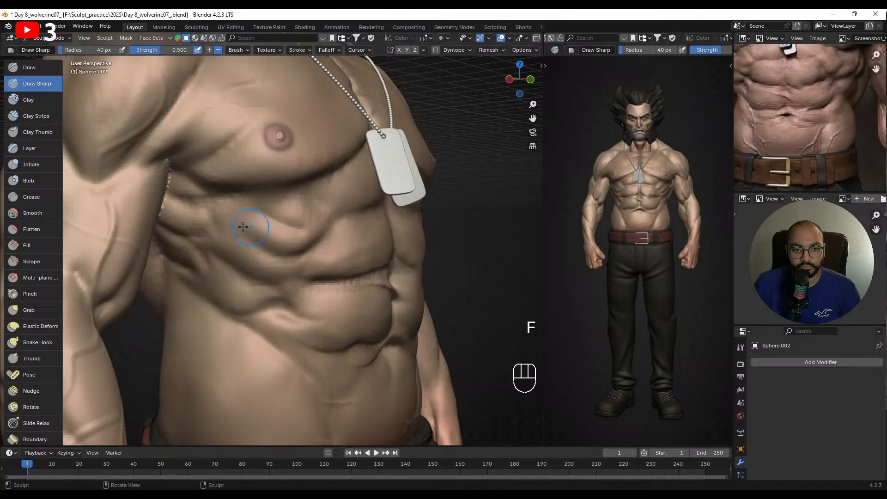
alt+middle_drag(256, 242, 216, 230)
key(ctrl+z)
key(ctrl+z)
key(f)
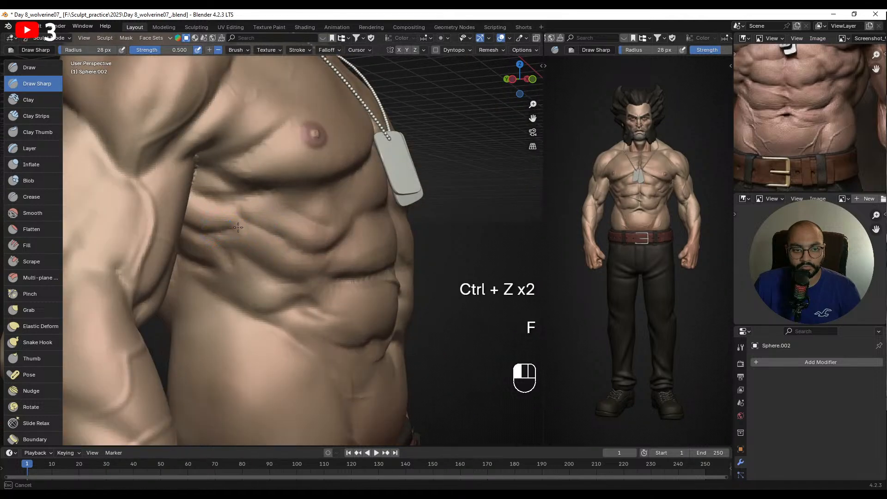
click(248, 222)
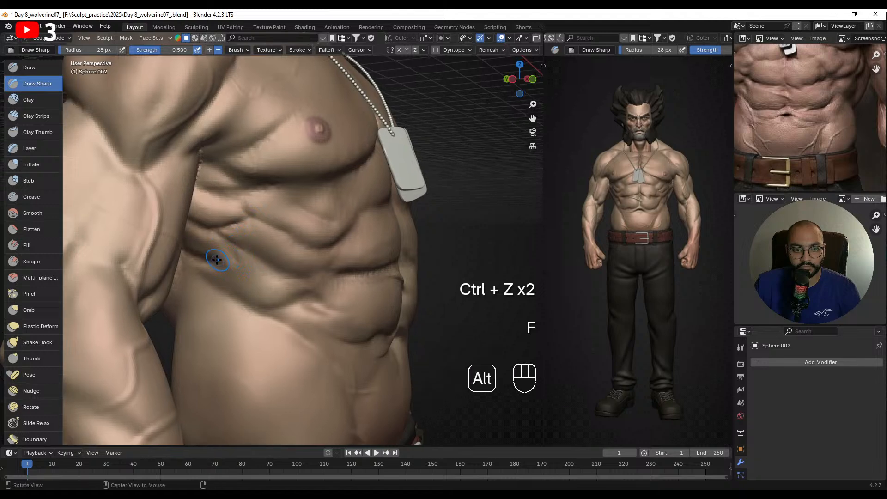
- Deepen the creases between the lower serratus muscles on the character's right side, undoing the stray strokes
middle_drag(244, 258, 224, 253)
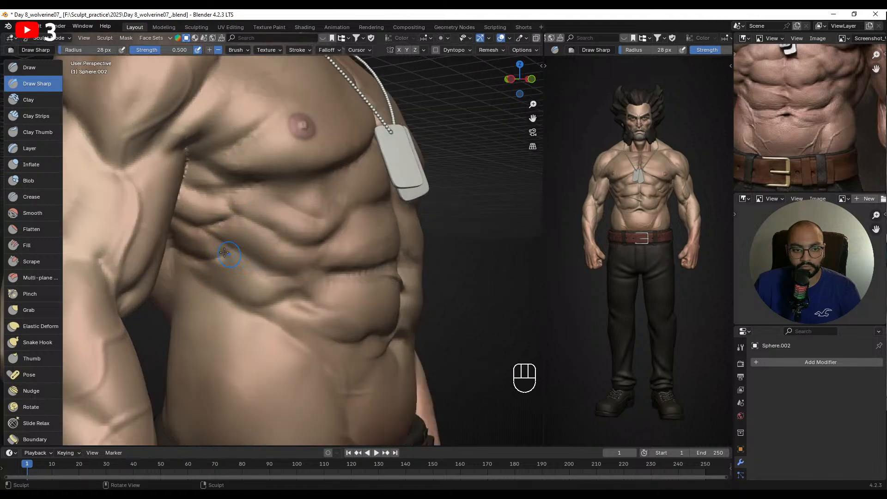
key(ctrl+z)
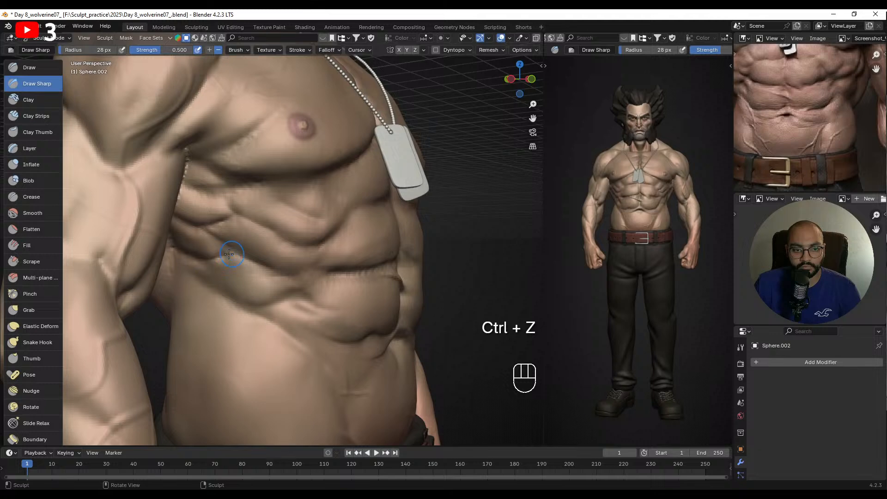
middle_drag(229, 253, 217, 210)
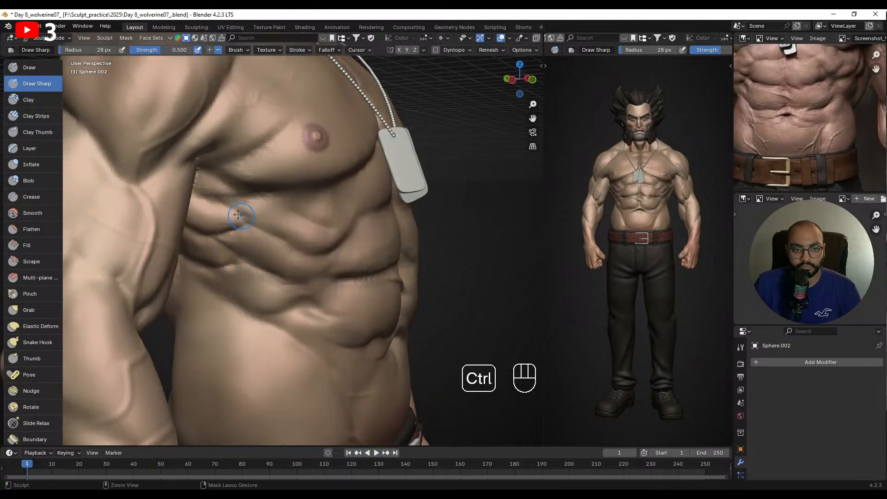
key(ctrl+z)
- Define the separations beside the upper serratus on the character's left side with Draw Sharp, undoing the last two strokes
mouse_move(275, 215)
alt+middle_down()
mouse_move(193, 214)
mouse_move(296, 204)
mouse_move(336, 190)
mouse_move(342, 216)
alt+middle_up()
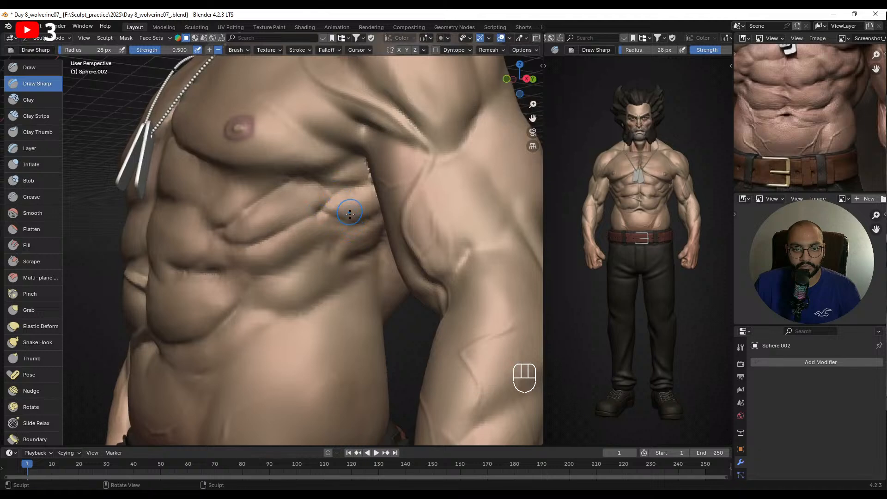
middle_drag(339, 199, 345, 213)
drag(327, 232, 329, 233)
mouse_move(328, 234)
alt+middle_down()
mouse_move(327, 223)
mouse_move(361, 219)
mouse_move(362, 230)
alt+middle_up()
key(ctrl+z)
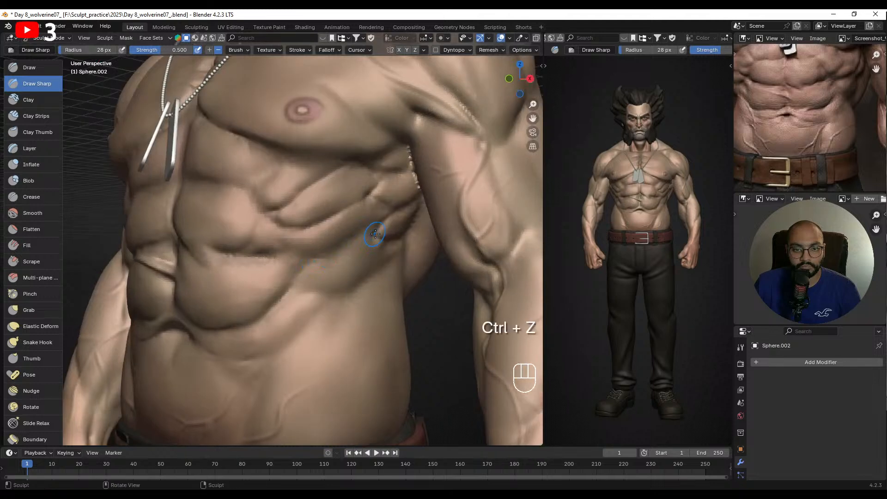
key(ctrl+z)
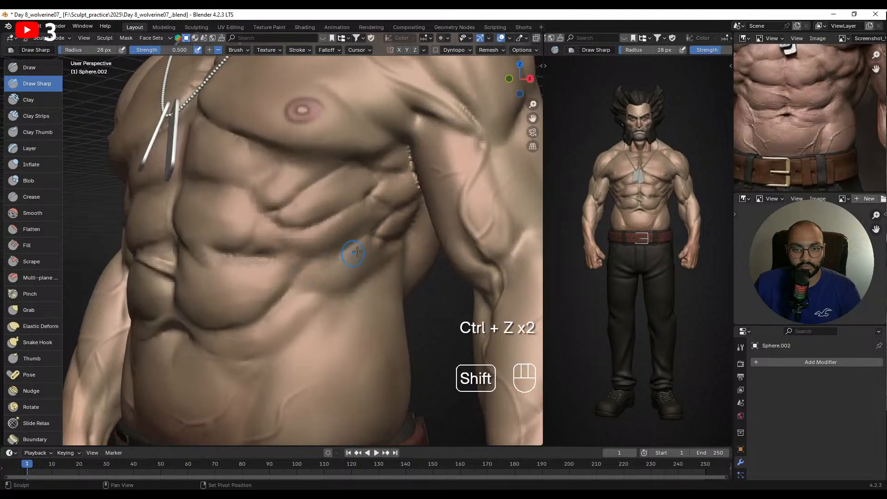
- Save the file and switch the body mesh from sculpting to Object Mode
mouse_move(357, 252)
alt+middle_down()
mouse_move(342, 212)
mouse_move(346, 259)
alt+middle_up()
alt+middle_drag(347, 259, 367, 291)
ctrl+alt+middle_drag(367, 291, 336, 236)
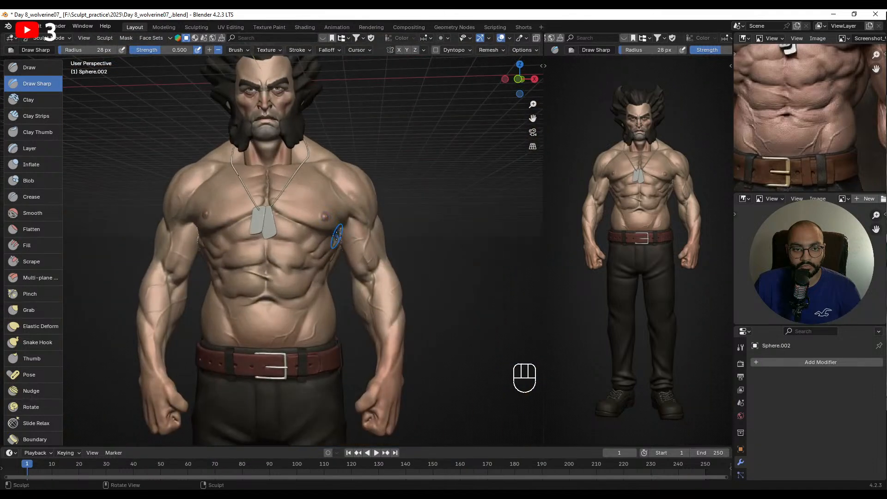
key(ctrl+s)
key(ctrl+Tab)
click(200, 235)
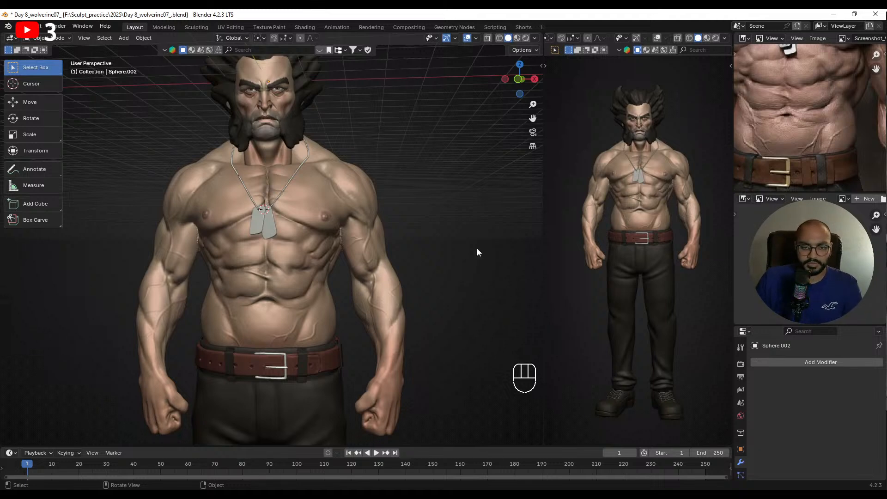
- Isolate the body mesh in local view and enter Sculpt Mode at the character's left fist
mouse_move(425, 260)
middle_down()
mouse_move(471, 258)
mouse_move(377, 317)
mouse_move(376, 354)
mouse_move(315, 205)
mouse_move(289, 248)
mouse_move(328, 274)
mouse_move(311, 253)
mouse_move(378, 259)
mouse_move(180, 248)
mouse_move(378, 232)
mouse_move(337, 234)
mouse_move(360, 214)
middle_up()
click(377, 318)
key(KP_Divide)
click(360, 213)
key(ctrl+Tab)
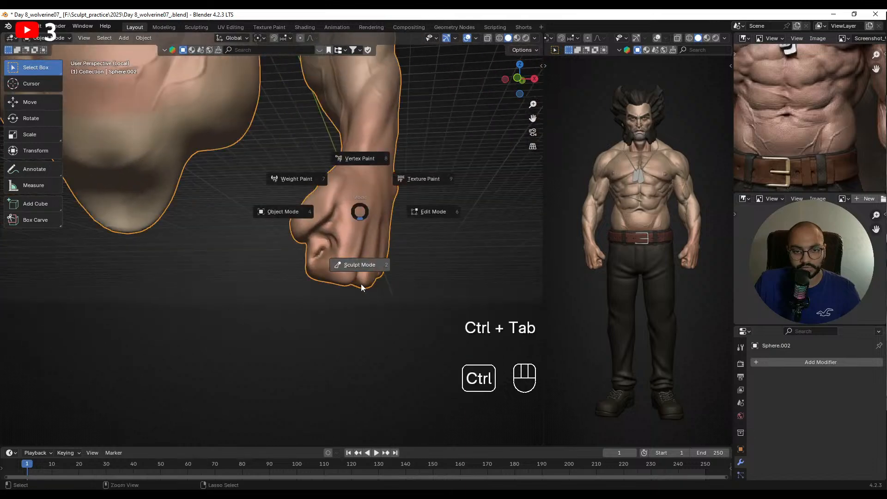
click(361, 285)
mouse_move(361, 284)
middle_down()
mouse_move(358, 236)
mouse_move(279, 227)
middle_up()
- Try to lift the thumb of the character's left fist with Grab at 89 px, and undo the stroke
key(g)
key(f)
click(377, 229)
key(f)
click(321, 220)
drag(277, 230, 277, 220)
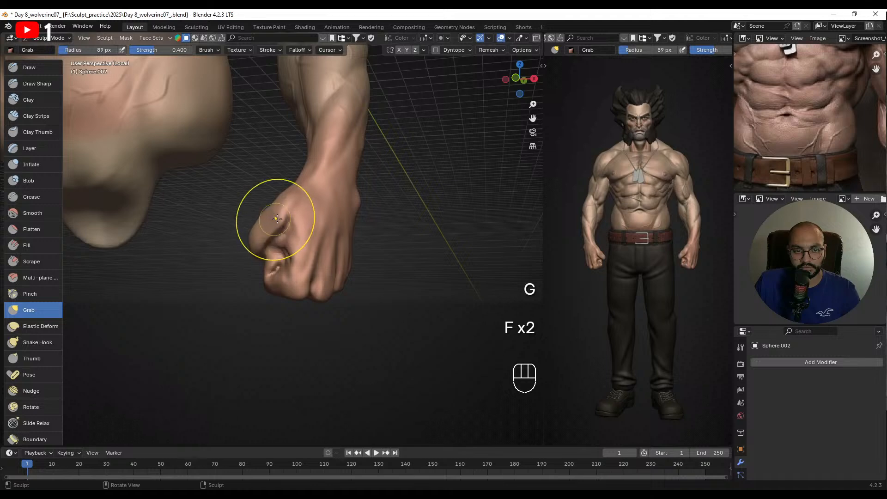
key(ctrl+z)
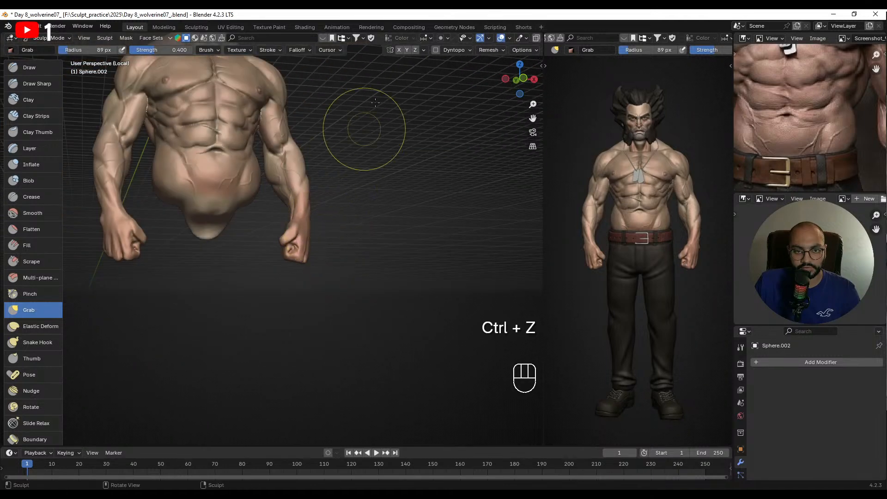
- Enable X-axis symmetry and test a Grab stroke on the character's left fist, undoing the stroke
click(399, 50)
middle_drag(286, 217, 283, 231)
drag(284, 231, 282, 229)
key(ctrl+z)
- Mask the wrist, back of the hand and thumb of the character's left hand with Lasso Mask, redoing the first selection
mouse_move(302, 255)
middle_down()
mouse_move(446, 256)
mouse_move(390, 258)
mouse_move(278, 224)
middle_up()
scroll(361, 263, up, 4)
scroll(277, 223, up, 4)
shift+middle_drag(254, 183, 321, 291)
middle_drag(389, 288, 461, 291)
scroll(48, 361, down, 5)
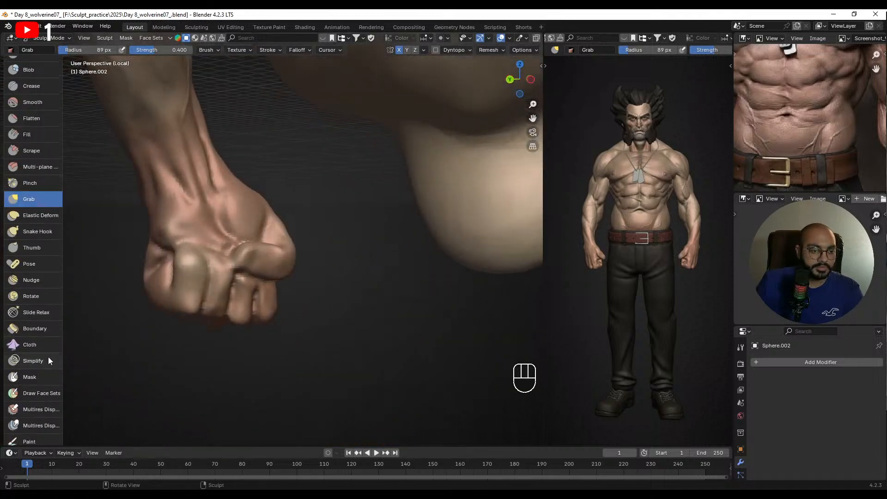
scroll(48, 361, down, 8)
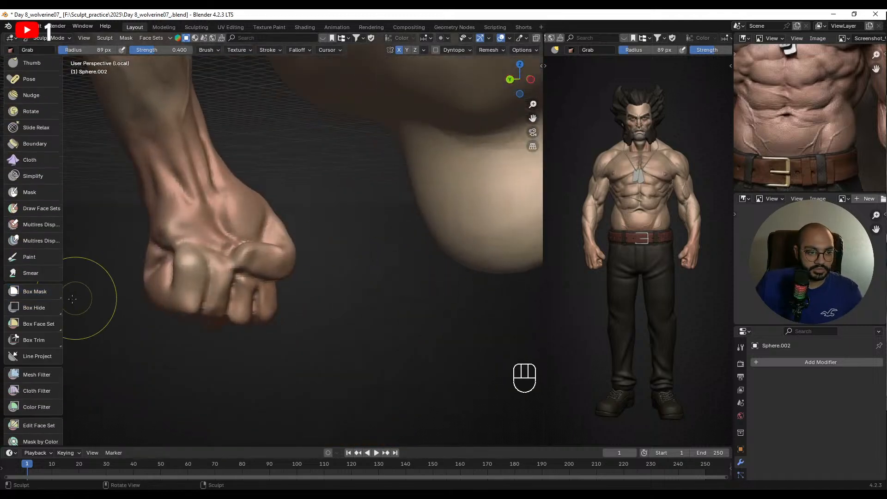
mouse_move(30, 287)
mouse_down()
mouse_move(50, 321)
mouse_move(39, 331)
mouse_up()
key(f)
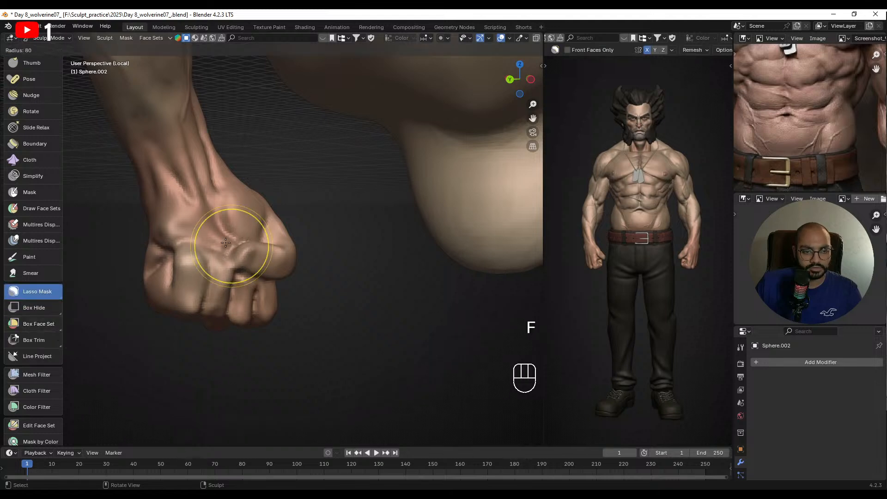
mouse_move(225, 241)
mouse_down()
mouse_move(241, 271)
mouse_move(304, 275)
mouse_up()
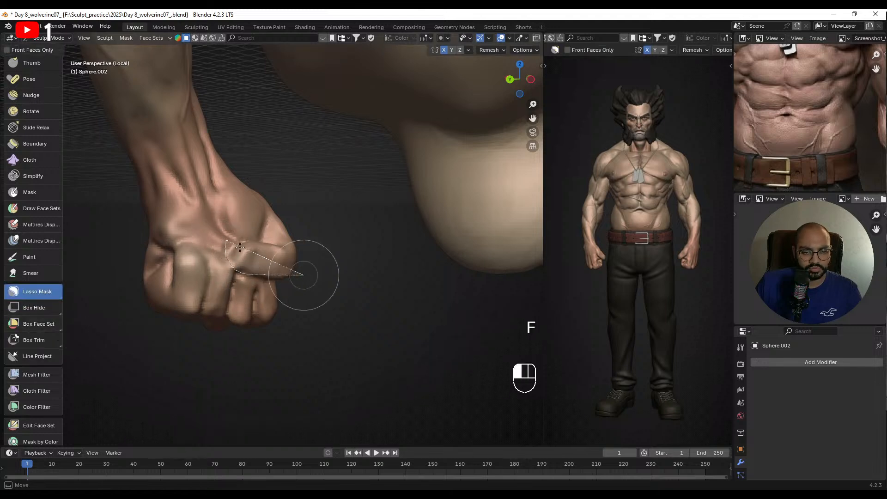
key(ctrl+z)
mouse_move(228, 237)
mouse_down()
mouse_move(231, 267)
mouse_move(261, 281)
mouse_move(319, 215)
mouse_move(212, 156)
mouse_move(81, 185)
mouse_move(115, 277)
mouse_move(202, 241)
mouse_move(230, 259)
mouse_up()
mouse_move(257, 287)
middle_down()
mouse_move(479, 297)
mouse_move(448, 282)
mouse_move(442, 265)
mouse_move(466, 245)
middle_up()
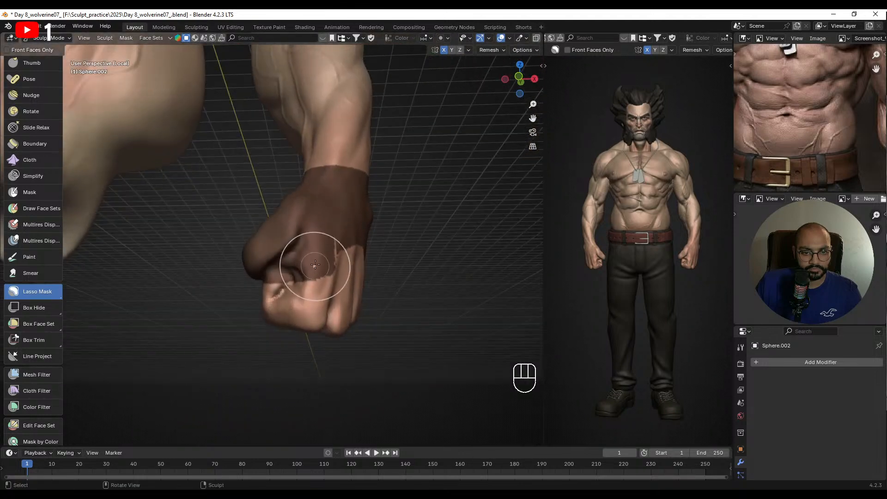
mouse_move(320, 276)
mouse_down()
mouse_move(373, 215)
mouse_move(342, 226)
mouse_up()
scroll(341, 231, down, 3)
middle_drag(332, 257, 344, 260)
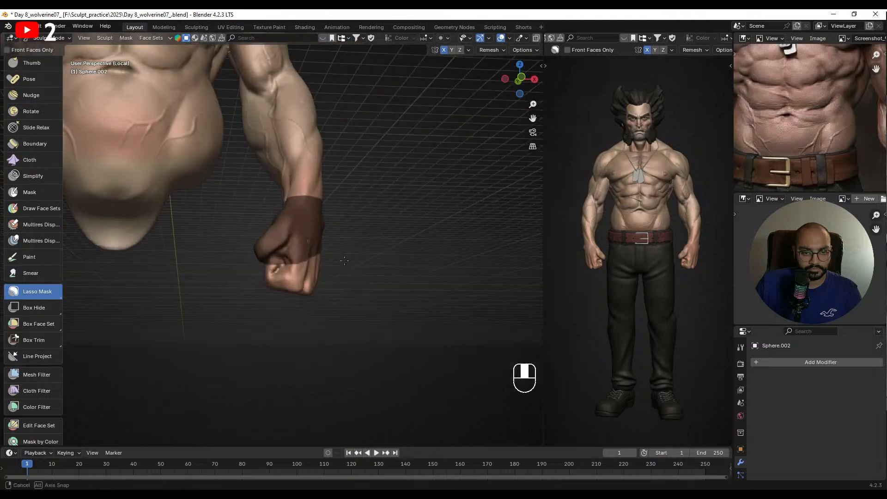
- Try to push the unmasked fingers upward with a larger Grab brush, and undo the stroke
mouse_move(307, 235)
mouse_down()
mouse_move(311, 244)
mouse_move(304, 232)
mouse_up()
mouse_move(310, 235)
middle_down()
mouse_move(399, 249)
mouse_move(313, 236)
middle_up()
key(g)
key(f)
click(400, 238)
key(f)
click(524, 257)
middle_drag(365, 274, 305, 282)
key(f)
click(410, 285)
drag(311, 282, 309, 272)
key(ctrl+z)
mouse_move(310, 259)
middle_down()
mouse_move(337, 259)
mouse_move(319, 206)
middle_up()
key(m)
mouse_move(320, 206)
alt+shift+middle_down()
mouse_move(316, 225)
mouse_move(338, 259)
alt+shift+middle_up()
key(f)
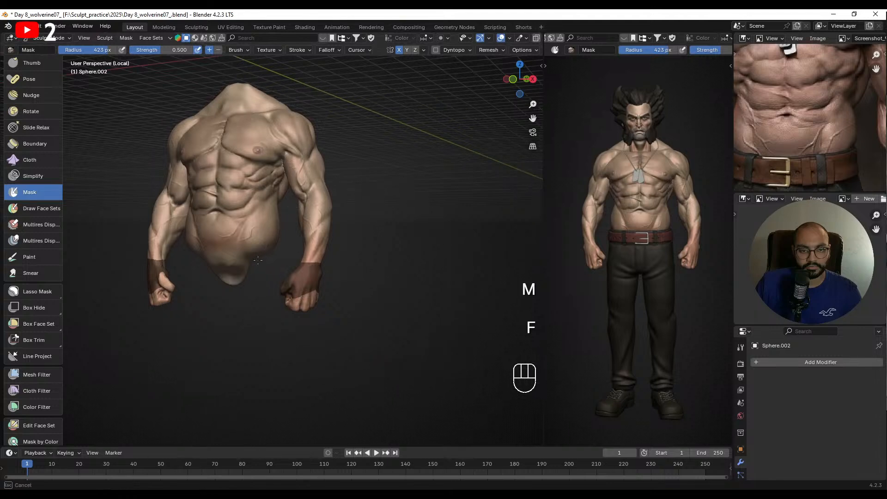
key(ctrl+z)
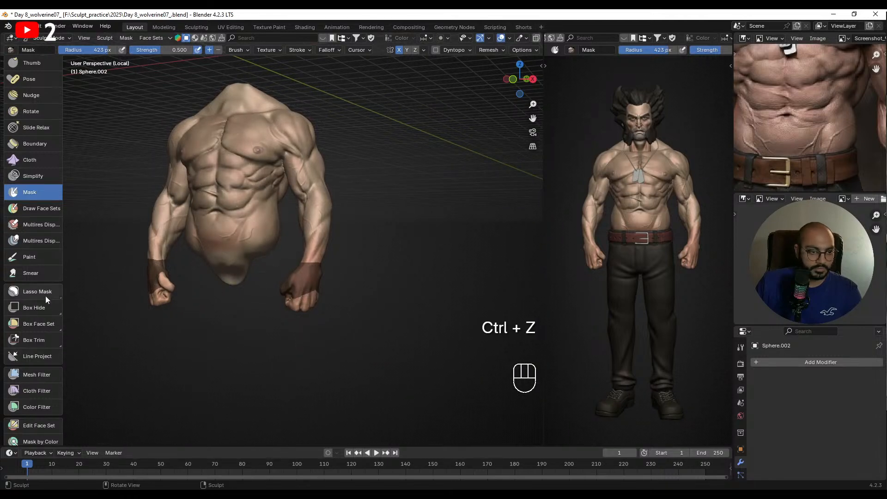
- Extend the mask over the torso and arms with Lasso Mask, leaving the fingers free
click(45, 297)
mouse_move(351, 270)
mouse_down()
mouse_move(199, 259)
mouse_move(155, 32)
mouse_move(416, 191)
mouse_move(380, 254)
mouse_up()
mouse_move(213, 221)
middle_down()
mouse_move(104, 217)
mouse_move(305, 227)
mouse_move(477, 143)
middle_up()
ctrl+alt+middle_drag(434, 222, 390, 182)
alt+shift+middle_drag(453, 120, 324, 199)
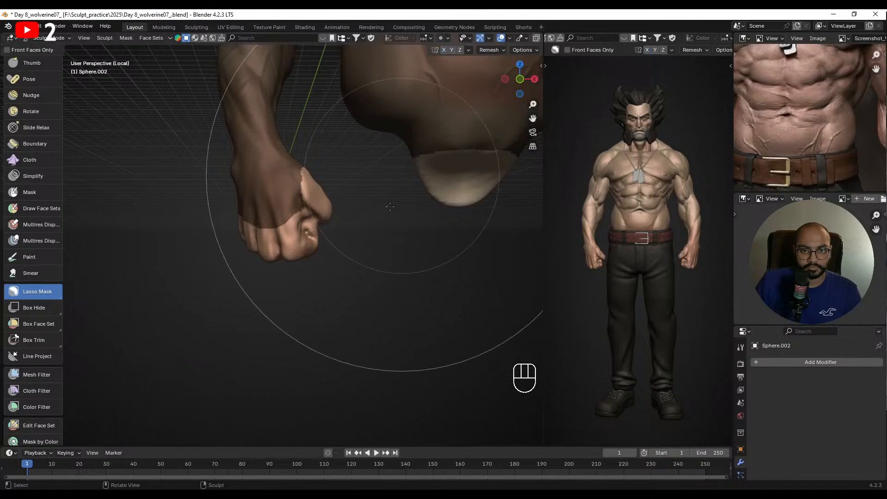
- Add the thumb of the character's right hand to the mask with Lasso Mask
ctrl+alt+middle_drag(390, 207, 370, 171)
alt+shift+middle_drag(286, 264, 336, 227)
key(f)
click(459, 201)
middle_drag(451, 181, 427, 174)
key(f)
click(430, 175)
middle_drag(303, 177, 252, 180)
key(f)
click(255, 179)
key(f)
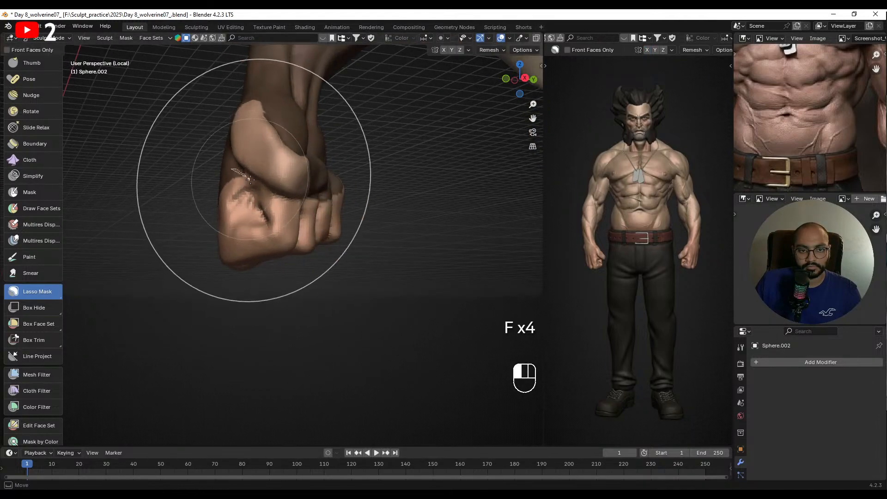
drag(250, 179, 289, 201)
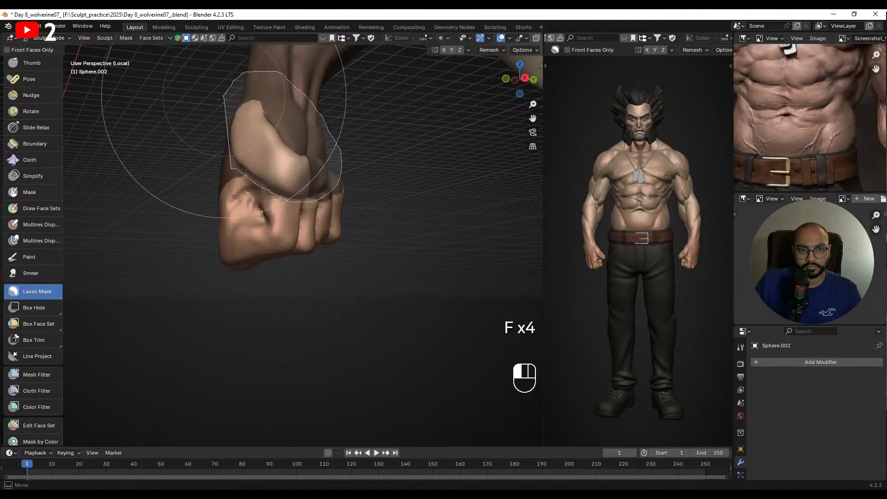
drag(221, 99, 223, 99)
- Clean up the mask edge along the fingers and outer side of the character's right fist with additive and subtractive lassos
mouse_move(223, 99)
middle_down()
mouse_move(245, 154)
mouse_move(325, 195)
middle_up()
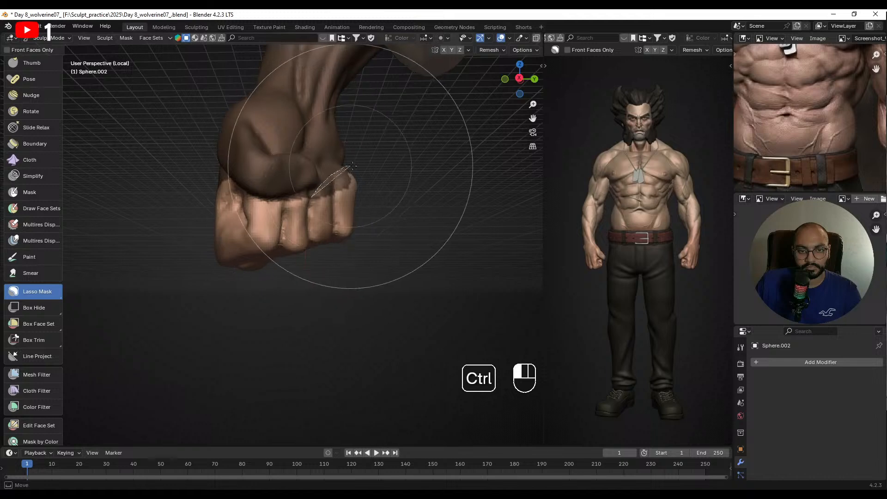
drag(353, 167, 353, 166)
mouse_move(353, 165)
middle_down()
mouse_move(332, 189)
mouse_move(261, 230)
middle_up()
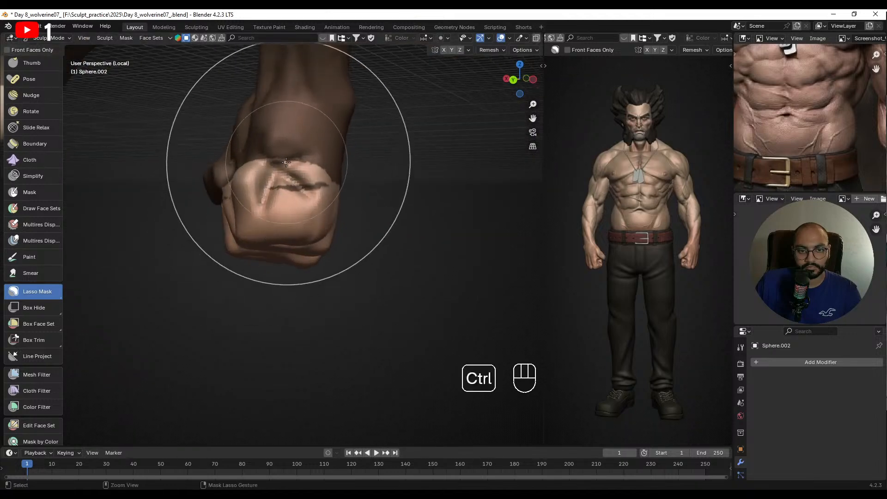
middle_drag(286, 162, 275, 156)
mouse_move(272, 161)
ctrl+mouse_down()
mouse_move(343, 181)
mouse_move(244, 317)
mouse_move(160, 280)
ctrl+mouse_up()
mouse_move(160, 280)
middle_down()
mouse_move(325, 283)
mouse_move(325, 189)
middle_up()
mouse_move(310, 194)
ctrl+mouse_down()
mouse_move(374, 232)
mouse_move(342, 225)
ctrl+mouse_up()
mouse_move(332, 227)
middle_down()
mouse_move(390, 251)
mouse_move(332, 208)
middle_up()
- Mask the remaining gap along the inner edge of the thumb on the character's right fist
scroll(390, 245, down, 2)
key(f)
click(279, 179)
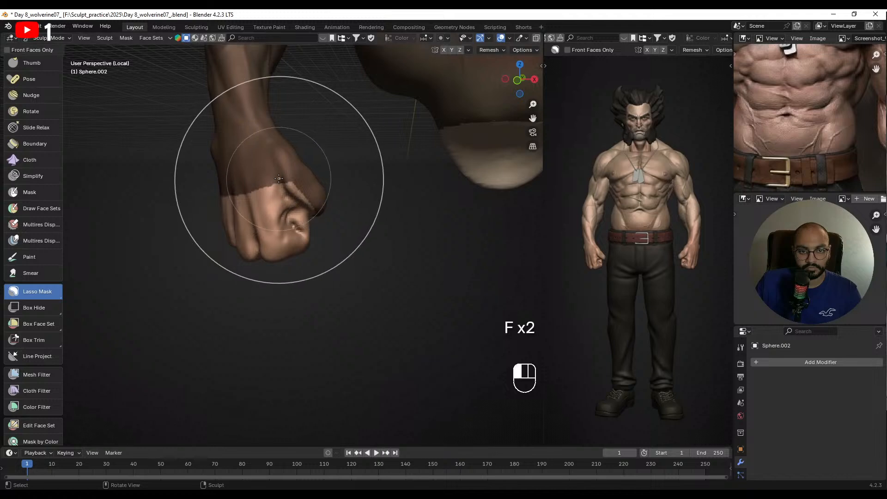
drag(303, 206, 350, 187)
middle_drag(298, 180, 312, 183)
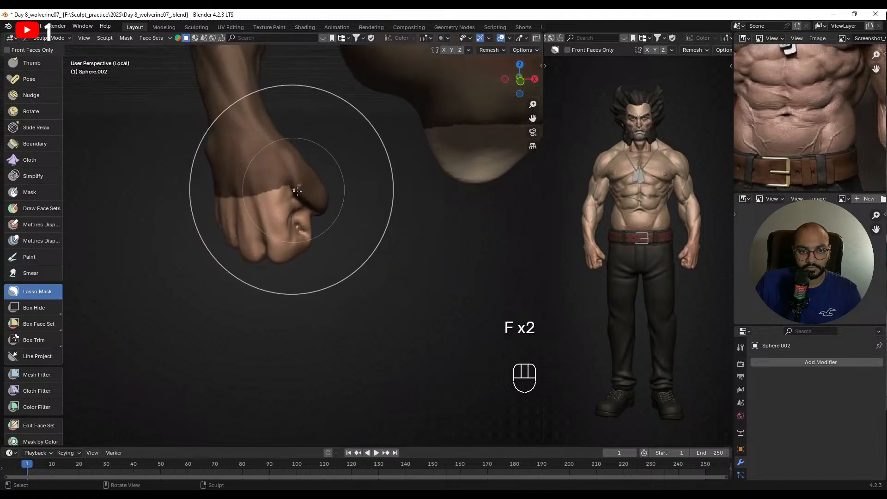
mouse_move(295, 186)
mouse_down()
mouse_move(242, 184)
mouse_move(269, 179)
mouse_up()
- Push the unmasked fingers of both fists upward with Grab at 286 px to shorten the hands
scroll(309, 203, down, 7)
key(g)
key(f)
click(419, 239)
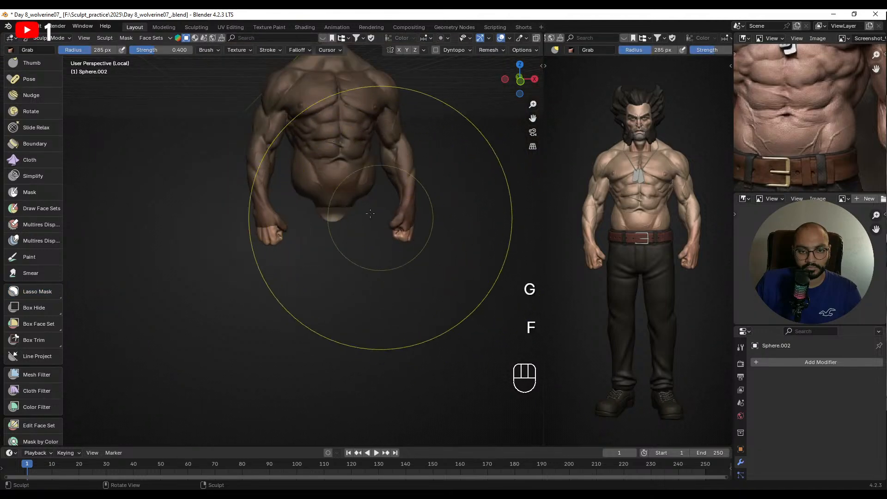
alt+shift+drag(406, 215, 317, 186)
scroll(369, 185, up, 1)
key(f)
click(403, 224)
drag(382, 222, 380, 210)
middle_drag(387, 212, 430, 220)
middle_drag(213, 228, 175, 228)
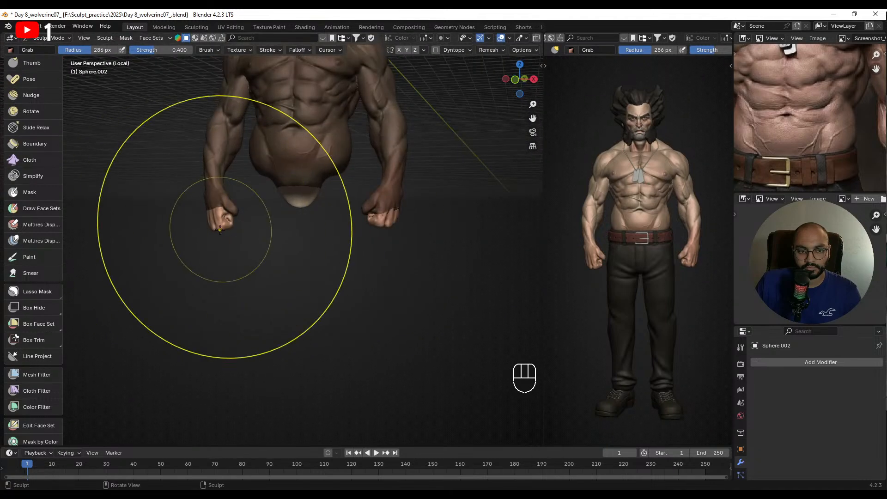
drag(221, 230, 221, 223)
- Undo and redo the finger edits to compare the hand proportions, and clear the mask
mouse_move(217, 219)
middle_down()
mouse_move(466, 228)
mouse_move(455, 228)
middle_up()
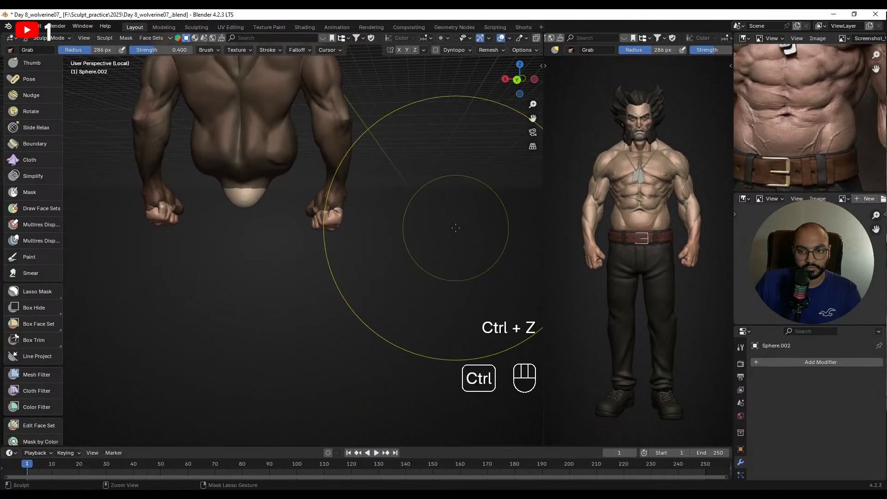
key(ctrl+shift+z)
key(ctrl+shift+z)
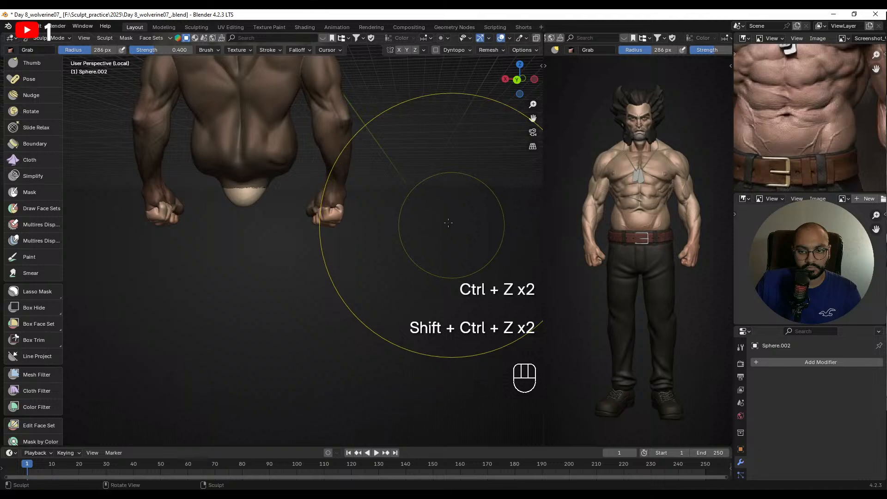
key(alt+m)
scroll(241, 214, up, 2)
middle_drag(426, 199, 287, 242)
scroll(287, 242, up, 2)
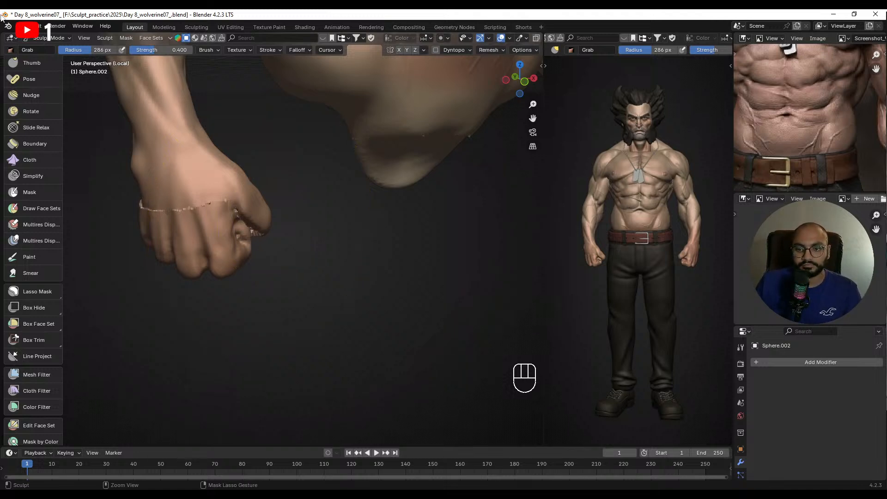
- Smooth the jagged seam across the back of the character's right fist with a 55 px brush, undoing the first stroke
mouse_move(242, 220)
alt+middle_down()
mouse_move(241, 211)
mouse_move(313, 227)
alt+middle_up()
key(f)
click(255, 226)
scroll(334, 231, up, 1)
key(f)
click(302, 220)
mouse_move(302, 220)
shift+mouse_down()
mouse_move(314, 228)
mouse_move(301, 219)
mouse_move(288, 240)
shift+mouse_up()
key(ctrl+z)
key(f)
click(307, 222)
alt+middle_drag(289, 240, 319, 234)
key(f)
click(324, 224)
shift+drag(328, 223, 338, 225)
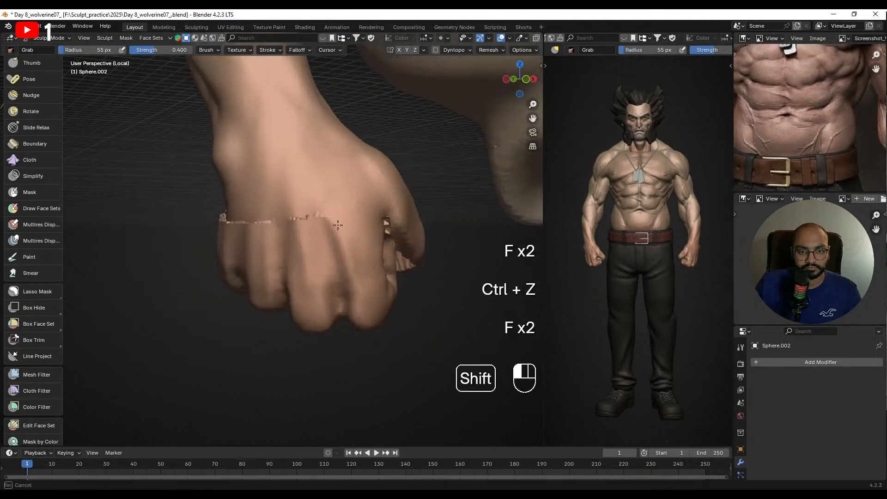
- Smooth the seam around the outer knuckles and little-finger side of the character's right fist
alt+middle_drag(307, 226, 324, 226)
shift+drag(303, 224, 296, 224)
alt+middle_drag(296, 223, 319, 226)
shift+drag(296, 224, 299, 228)
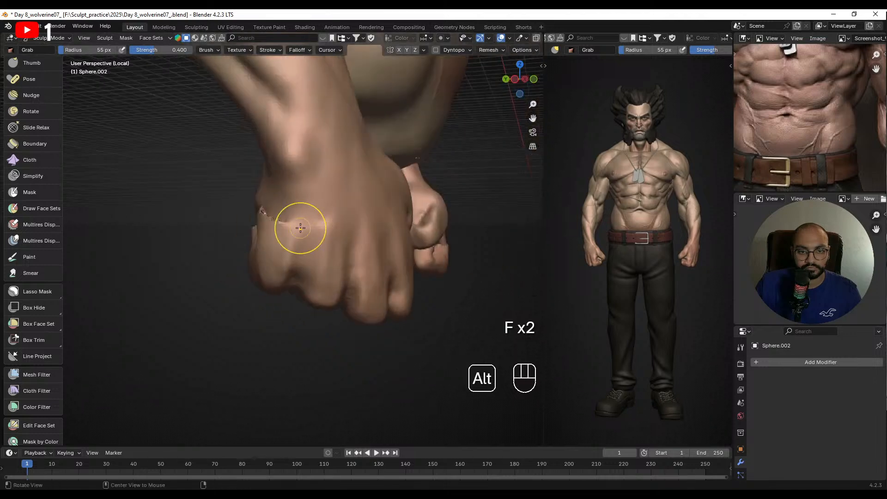
alt+middle_drag(299, 228, 324, 225)
shift+drag(301, 224, 287, 214)
alt+middle_drag(287, 214, 319, 211)
shift+drag(318, 211, 300, 204)
alt+middle_drag(299, 203, 320, 204)
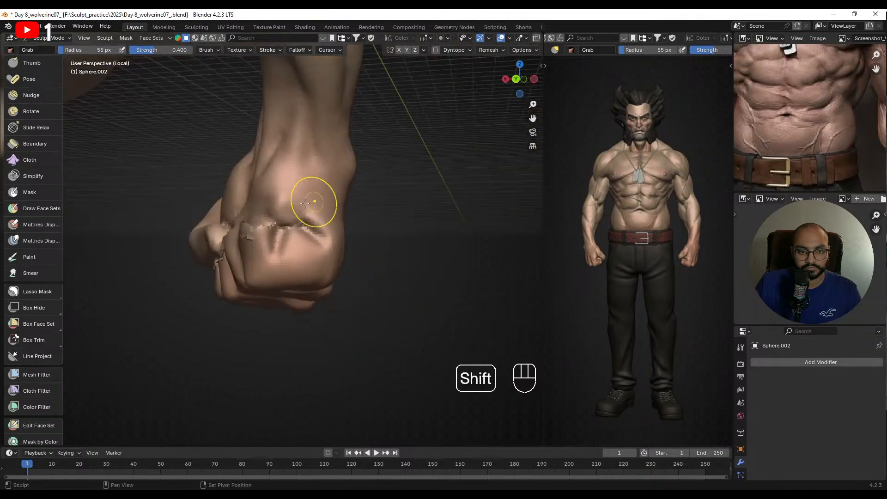
shift+drag(315, 202, 302, 201)
alt+middle_drag(303, 201, 323, 202)
- Smooth the seam at the finger bases on the palm side with a 49 px brush, undoing the stray stroke
ctrl+alt+middle_drag(296, 200, 290, 192)
alt+middle_drag(290, 192, 280, 217)
key(f)
click(280, 240)
shift+drag(272, 240, 252, 239)
alt+middle_drag(252, 239, 277, 240)
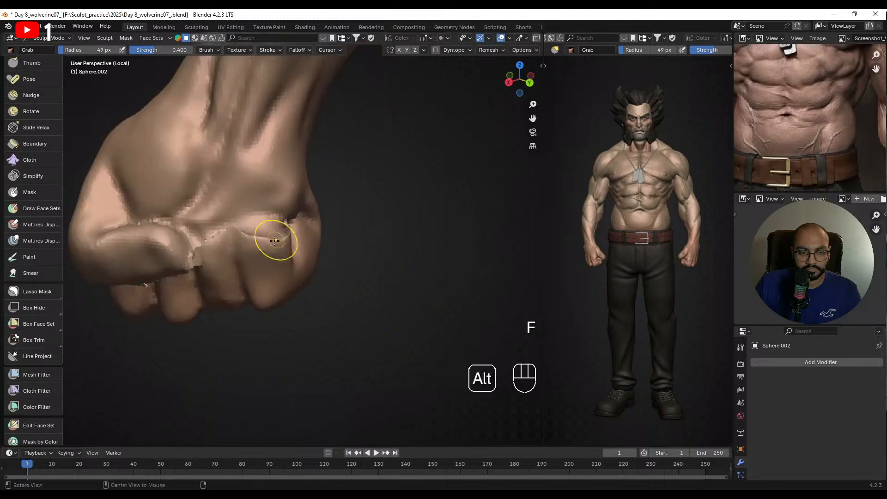
mouse_move(275, 239)
shift+mouse_down()
mouse_move(258, 240)
mouse_move(267, 242)
shift+mouse_up()
alt+drag(267, 242, 208, 262)
key(ctrl+z)
- Smooth the rough seam between the thumb and the curled fingers of the character's right fist
alt+middle_drag(219, 266, 208, 267)
shift+drag(208, 266, 203, 253)
alt+middle_drag(231, 269, 214, 257)
shift+drag(214, 257, 240, 249)
alt+middle_drag(240, 250, 196, 241)
shift+drag(235, 231, 247, 222)
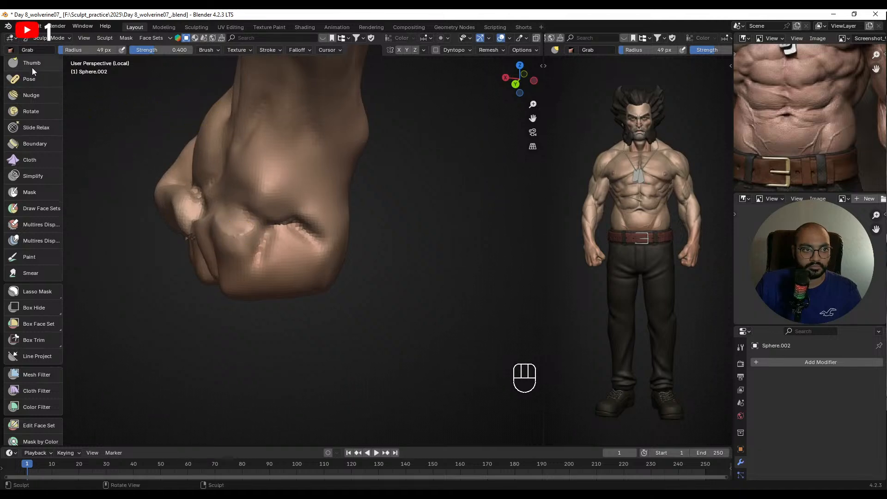
- Sharpen the jagged crease above the curled little finger of the character's right fist with the Draw Sharp brush
alt+scroll(34, 113, up, 10)
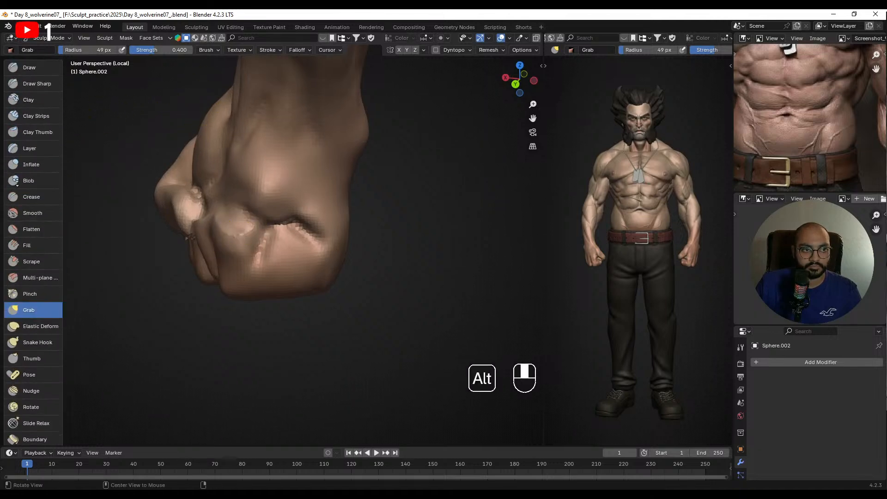
click(41, 82)
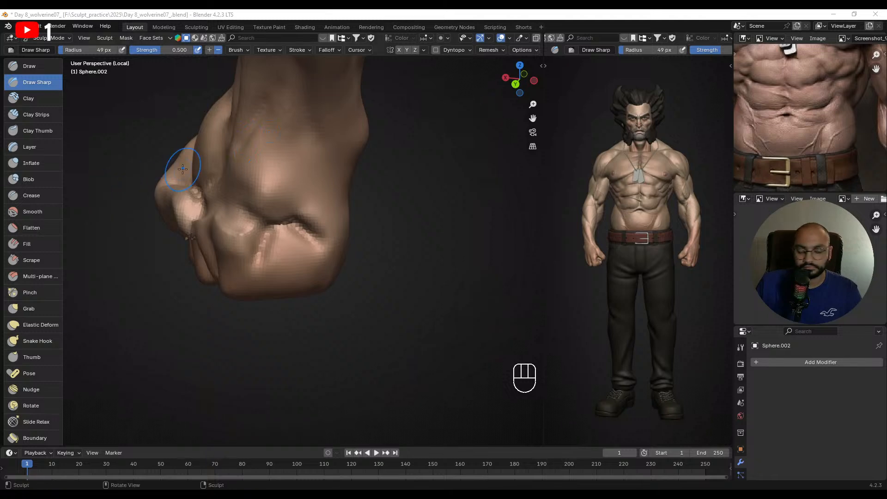
mouse_move(359, 217)
alt+mouse_down()
mouse_move(391, 218)
mouse_move(369, 194)
alt+mouse_up()
mouse_move(299, 189)
alt+mouse_down()
mouse_move(263, 188)
mouse_move(337, 199)
alt+mouse_up()
key(f)
click(299, 218)
mouse_move(285, 217)
alt+mouse_down()
mouse_move(328, 214)
mouse_move(239, 215)
mouse_move(214, 229)
alt+mouse_up()
key(f)
click(292, 217)
mouse_move(221, 227)
alt+mouse_down()
mouse_move(257, 228)
mouse_move(216, 274)
alt+mouse_up()
- Carve the crease where the little finger meets the palm, undo the last stroke, and set the brush radius to 37 px
key(f)
click(215, 238)
alt+drag(294, 253, 238, 245)
drag(272, 214, 326, 224)
alt+drag(319, 217, 243, 185)
mouse_move(327, 208)
alt+mouse_down()
mouse_move(303, 220)
mouse_move(288, 188)
mouse_move(335, 223)
alt+mouse_up()
key(f)
click(300, 220)
key(ctrl+z)
key(f)
click(305, 231)
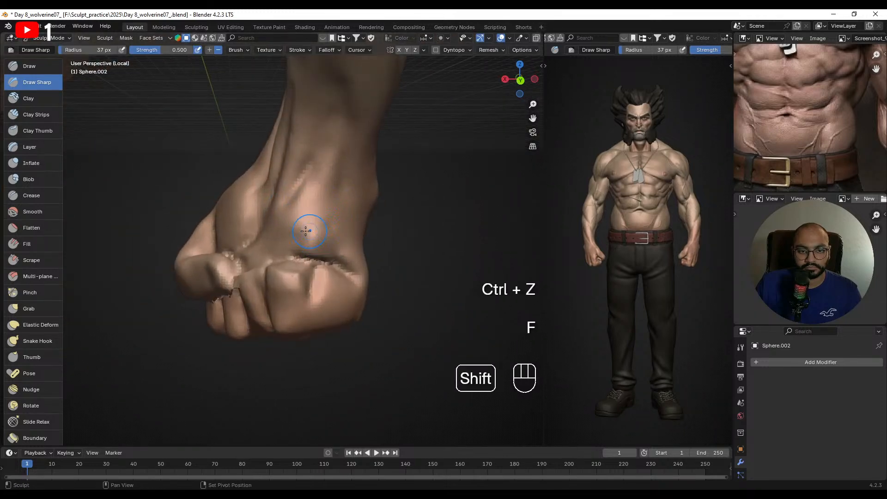
- Deepen the crease between the palm and fingertips with a 55 px Draw Sharp brush and smooth the surface below it at 48 px
mouse_move(334, 230)
alt+mouse_down()
mouse_move(317, 247)
mouse_move(454, 226)
alt+mouse_up()
mouse_move(455, 226)
alt+middle_down()
mouse_move(326, 224)
mouse_move(341, 192)
mouse_move(263, 194)
mouse_move(250, 218)
mouse_move(285, 203)
alt+middle_up()
key(f)
key(f)
key(f)
key(f)
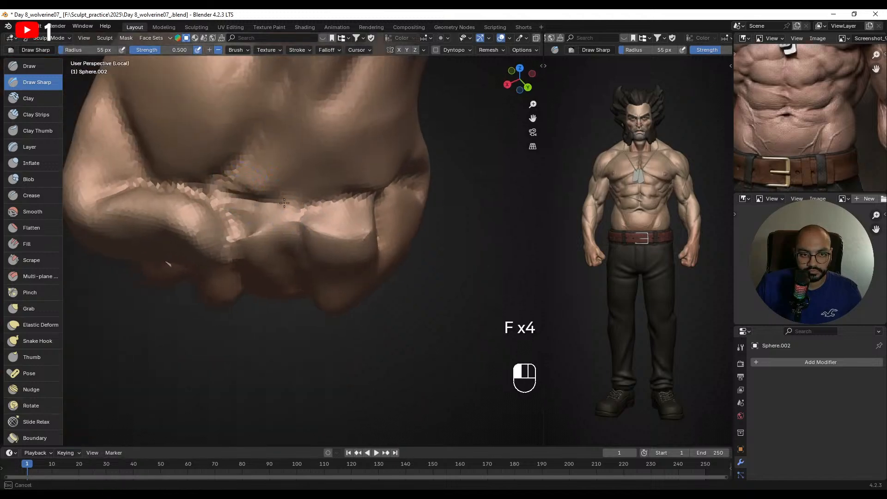
drag(292, 209, 298, 219)
mouse_move(296, 217)
alt+middle_down()
mouse_move(258, 234)
mouse_move(275, 234)
mouse_move(265, 231)
alt+middle_up()
key(f)
shift+drag(259, 228, 250, 232)
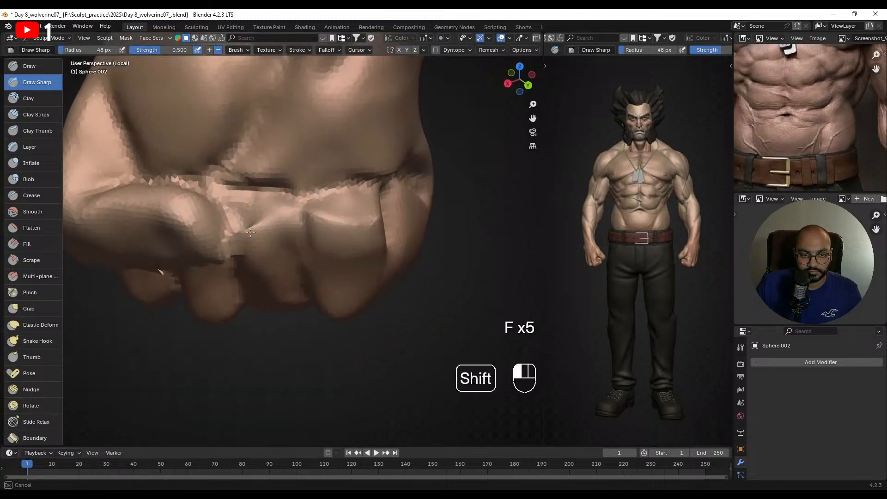
- Carve the gap between the thumb tip and the adjacent curled finger with a 46 px Draw Sharp brush
alt+middle_drag(261, 231, 272, 223)
key(f)
drag(233, 234, 230, 218)
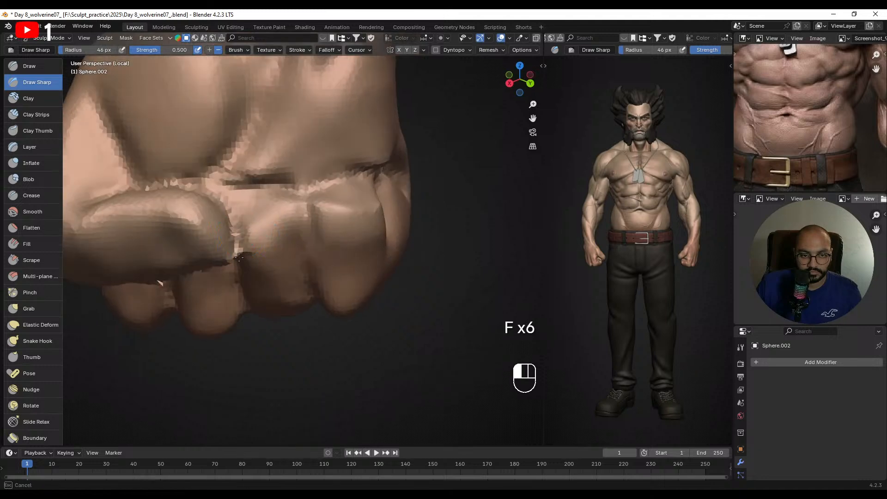
drag(238, 257, 239, 263)
alt+middle_drag(239, 247, 238, 229)
drag(237, 206, 241, 243)
alt+middle_drag(241, 231, 243, 249)
alt+middle_drag(278, 218, 279, 200)
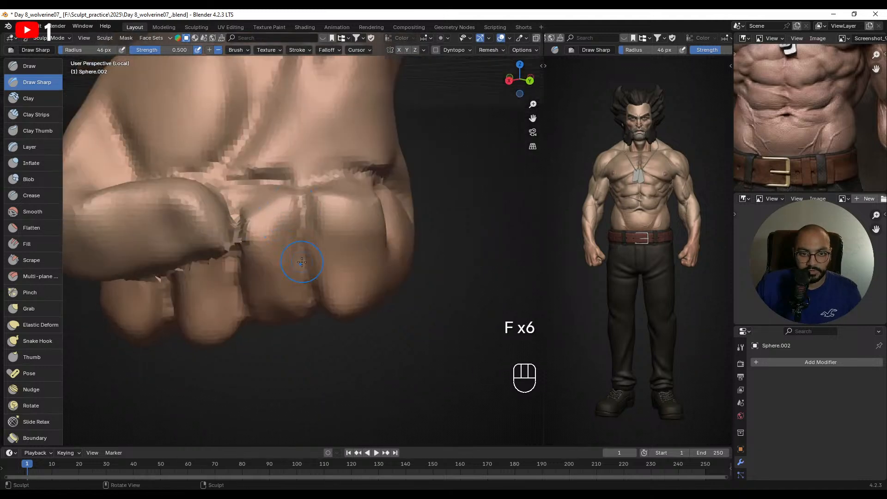
- Carve the groove between the ring and little fingers of the right fist with Draw Sharp at 56 px and 48 px
mouse_move(302, 262)
alt+middle_down()
mouse_move(313, 193)
mouse_move(320, 226)
mouse_move(324, 213)
alt+middle_up()
key(f)
drag(312, 221, 316, 278)
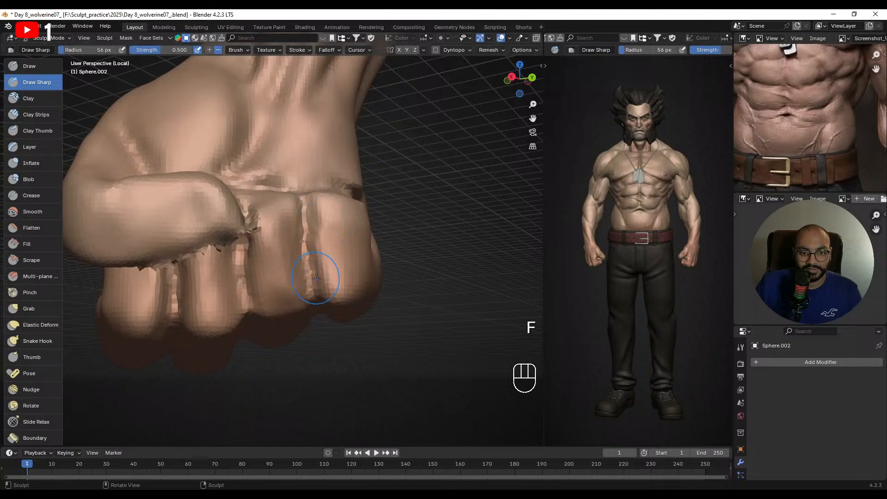
key(f)
mouse_move(317, 277)
alt+middle_down()
mouse_move(324, 246)
mouse_move(316, 251)
mouse_move(313, 241)
mouse_move(313, 256)
alt+middle_up()
click(330, 244)
drag(312, 261, 316, 278)
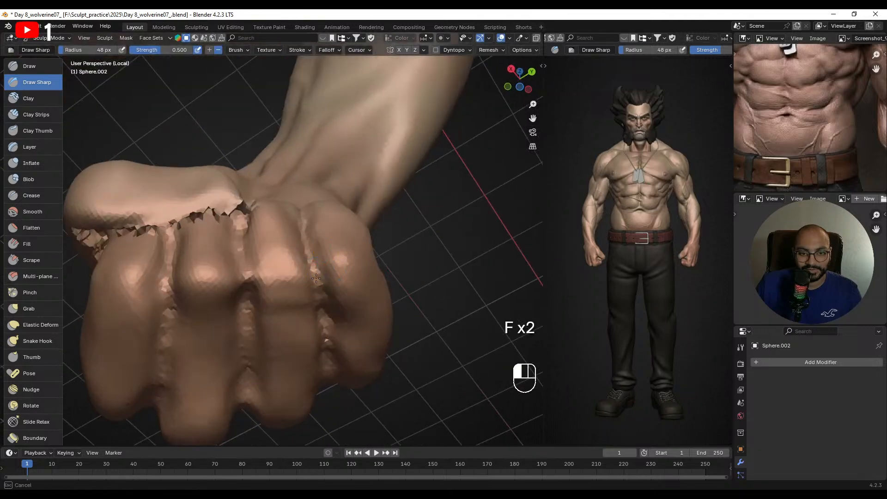
- Sharpen the groove between the middle and ring fingers with the Crease brush, undoing the 47 px stroke
mouse_move(316, 278)
alt+middle_down()
mouse_move(295, 238)
mouse_move(253, 237)
mouse_move(259, 268)
alt+middle_up()
click(29, 199)
key(f)
click(267, 261)
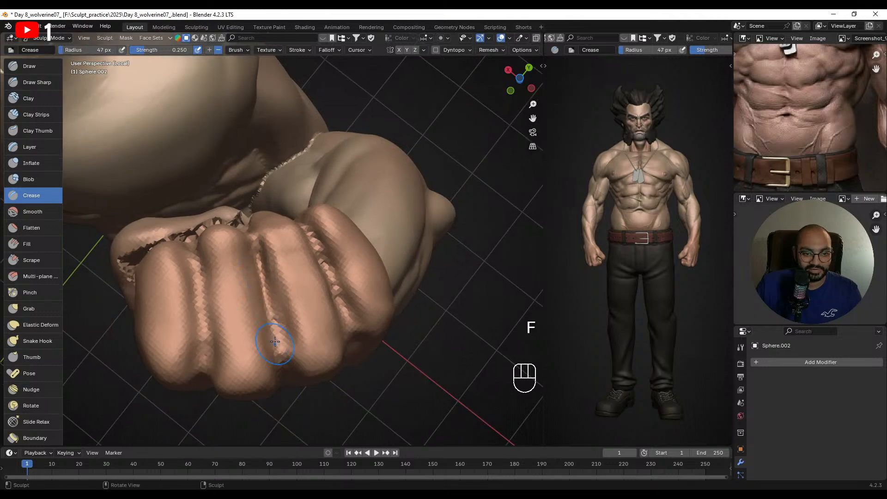
key(ctrl+z)
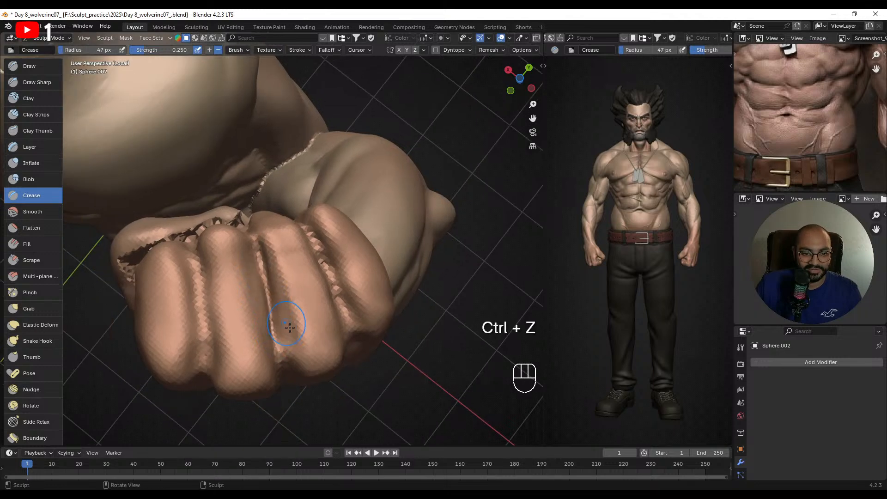
middle_drag(273, 351, 244, 292)
middle_drag(223, 325, 193, 326)
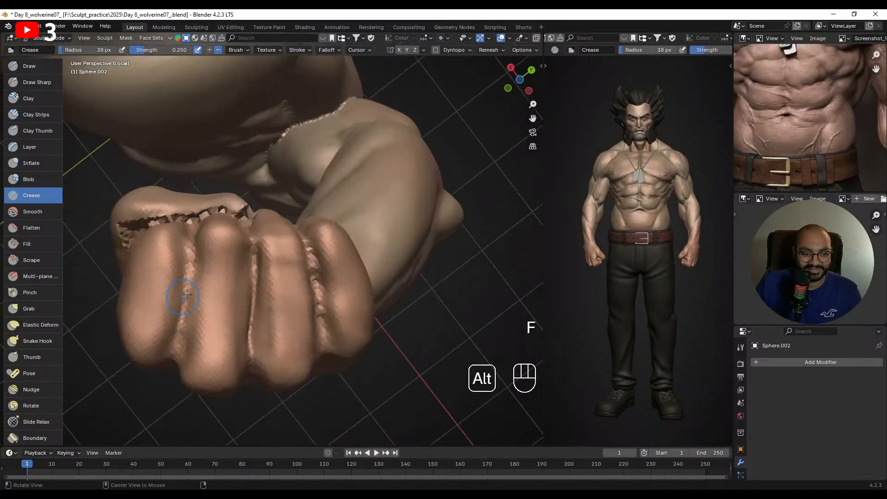
- Crease the grooves between the index and middle fingers and between the ring and little fingers, reducing the brush to 22 px
alt+middle_drag(188, 294, 188, 295)
alt+drag(195, 284, 196, 305)
drag(195, 268, 194, 295)
mouse_move(277, 272)
alt+mouse_down()
mouse_move(293, 301)
mouse_move(293, 239)
mouse_move(337, 307)
alt+mouse_up()
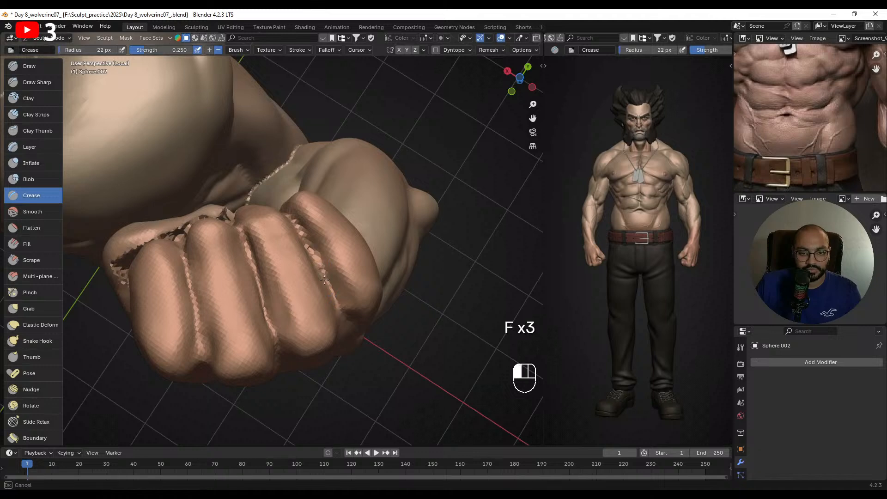
- Sharpen the crease between the palm and curled fingertips of the right fist with a 48 px Crease brush
mouse_move(324, 280)
alt+mouse_down()
mouse_move(323, 260)
mouse_move(250, 224)
mouse_move(283, 172)
mouse_move(262, 186)
mouse_move(231, 169)
mouse_move(258, 179)
alt+mouse_up()
key(f)
click(262, 186)
key(f)
click(220, 177)
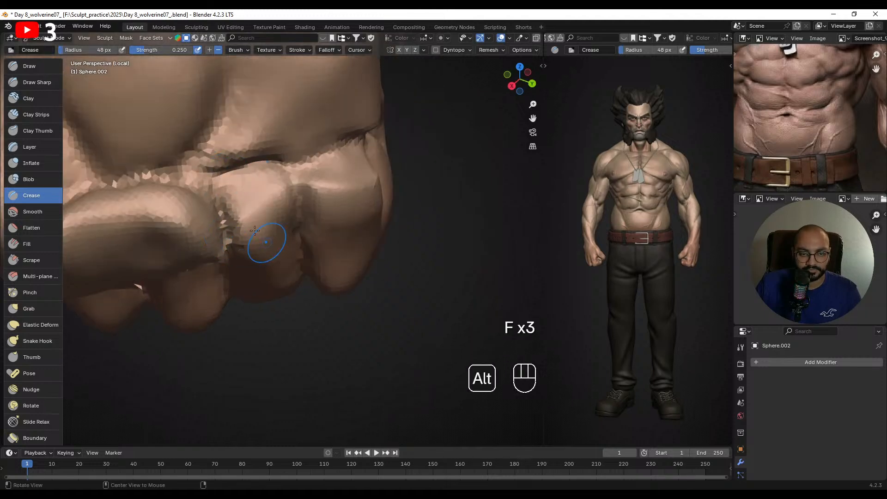
alt+drag(254, 231, 204, 215)
drag(297, 184, 277, 178)
mouse_move(300, 178)
alt+mouse_down()
mouse_move(317, 189)
mouse_move(363, 173)
alt+mouse_up()
drag(358, 171, 308, 167)
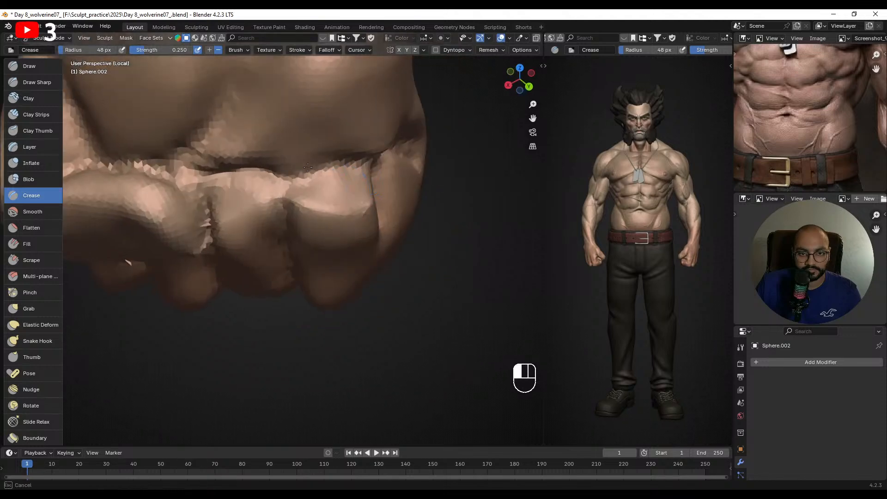
- Adjust the shape of the curled fingers and palm of the right fist with the Grab brush at varying sizes
mouse_move(283, 209)
ctrl+alt+mouse_down()
mouse_move(297, 178)
mouse_move(237, 180)
mouse_move(268, 197)
mouse_move(249, 219)
mouse_move(258, 236)
mouse_move(293, 237)
mouse_move(238, 237)
mouse_move(323, 209)
mouse_move(531, 104)
mouse_move(320, 222)
mouse_move(289, 215)
mouse_move(301, 195)
mouse_move(286, 232)
mouse_move(291, 221)
ctrl+alt+mouse_up()
key(g)
key(f)
click(275, 210)
key(f)
click(241, 220)
key(f)
click(331, 222)
key(f)
click(297, 216)
- Reshape the thumb side of the right fist with an 88 px Grab brush, undoing the first move
key(f)
click(289, 234)
key(ctrl+z)
key(f)
click(298, 223)
alt+middle_drag(291, 221, 289, 227)
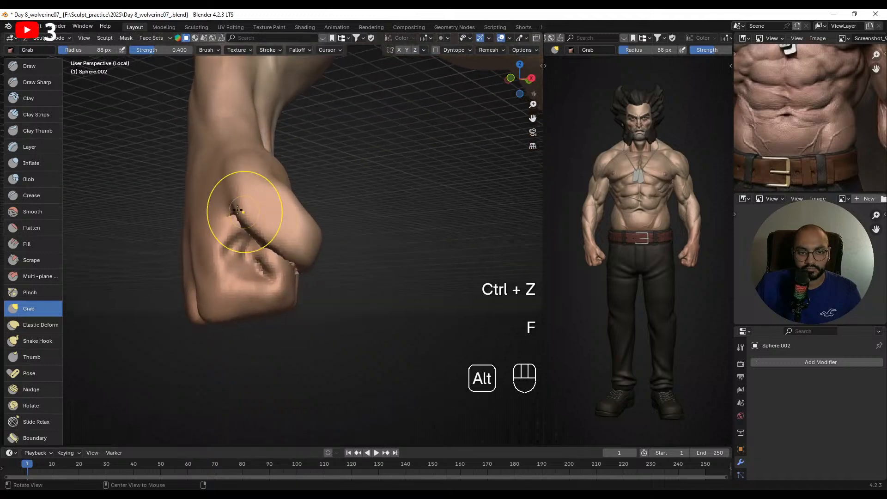
- Adjust the wrist and thumb base contour of the right hand with a 115 px Grab brush
alt+middle_drag(231, 217, 210, 244)
key(f)
click(217, 238)
key(f)
click(210, 244)
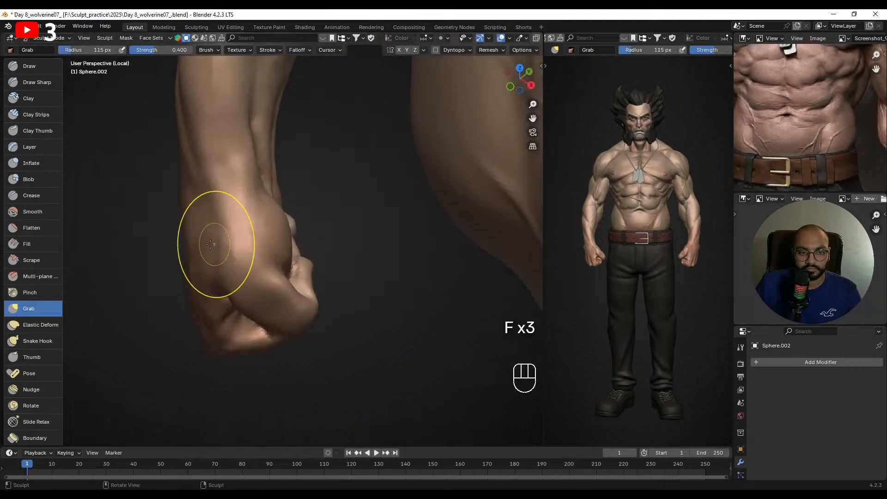
alt+drag(197, 237, 196, 222)
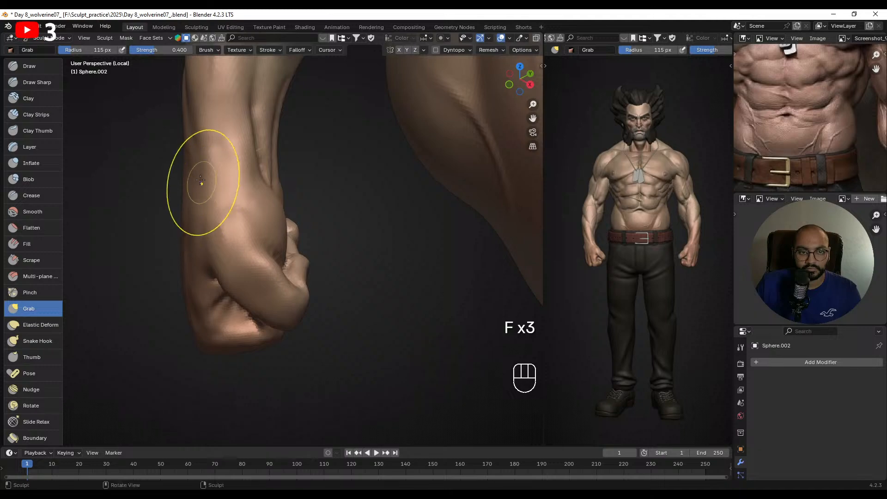
- Reshape the right thumb where it wraps over the curled fingers with a 101 px Grab brush
mouse_move(253, 218)
alt+mouse_down()
mouse_move(212, 183)
mouse_move(192, 222)
mouse_move(242, 157)
mouse_move(261, 180)
mouse_move(263, 166)
mouse_move(270, 232)
mouse_move(346, 233)
mouse_move(281, 242)
alt+mouse_up()
key(f)
click(184, 224)
key(f)
click(258, 241)
alt+drag(273, 278, 247, 258)
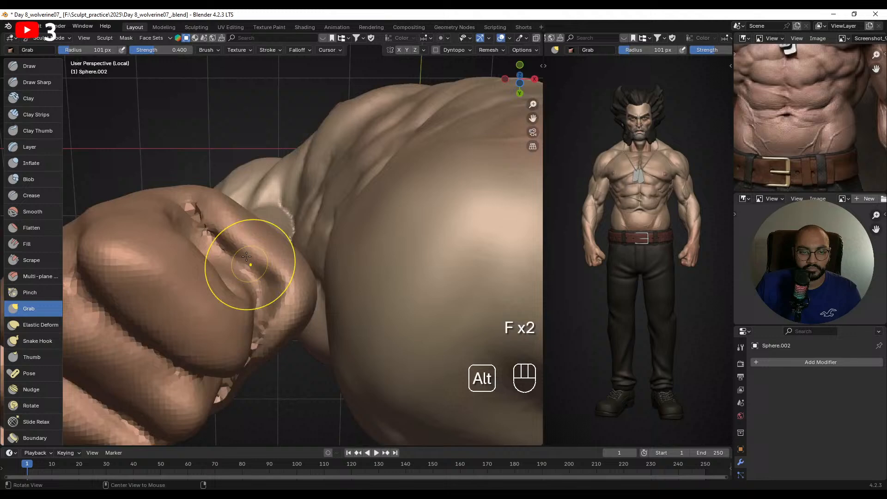
- Fill the jagged gap between the right thumb and the curled fingers with Clay Strips and smooth the result
click(48, 116)
mouse_move(60, 194)
alt+mouse_down()
mouse_move(242, 240)
mouse_move(249, 273)
alt+mouse_up()
mouse_move(278, 286)
alt+mouse_down()
mouse_move(255, 300)
mouse_move(242, 339)
mouse_move(256, 255)
mouse_move(265, 259)
mouse_move(262, 271)
mouse_move(272, 269)
alt+mouse_up()
mouse_move(277, 268)
alt+mouse_down()
mouse_move(319, 291)
mouse_move(339, 264)
alt+mouse_up()
alt+drag(339, 264, 310, 289)
mouse_move(319, 272)
shift+mouse_down()
mouse_move(306, 281)
mouse_move(339, 277)
mouse_move(291, 148)
shift+mouse_up()
- Carve the line separating the right thumb from the curled fingers with Draw Sharp at 69 px and 51 px
click(37, 82)
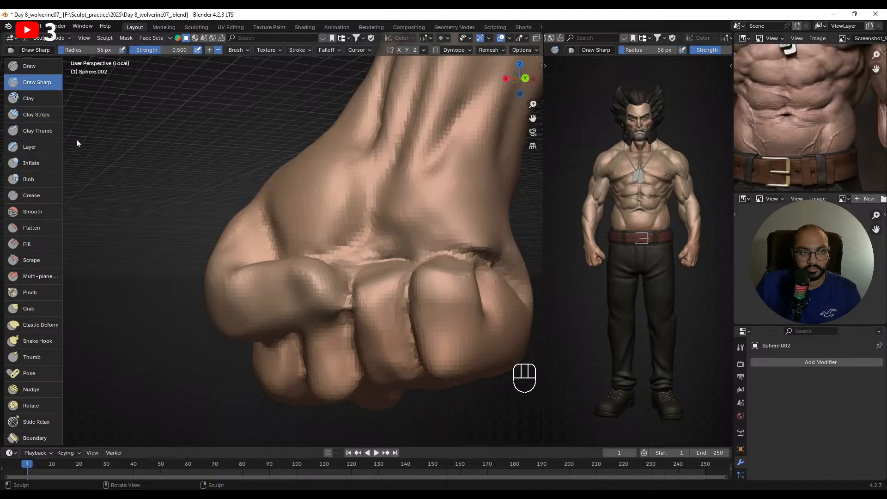
scroll(348, 267, up, 4)
key(f)
click(364, 282)
middle_drag(364, 281, 378, 281)
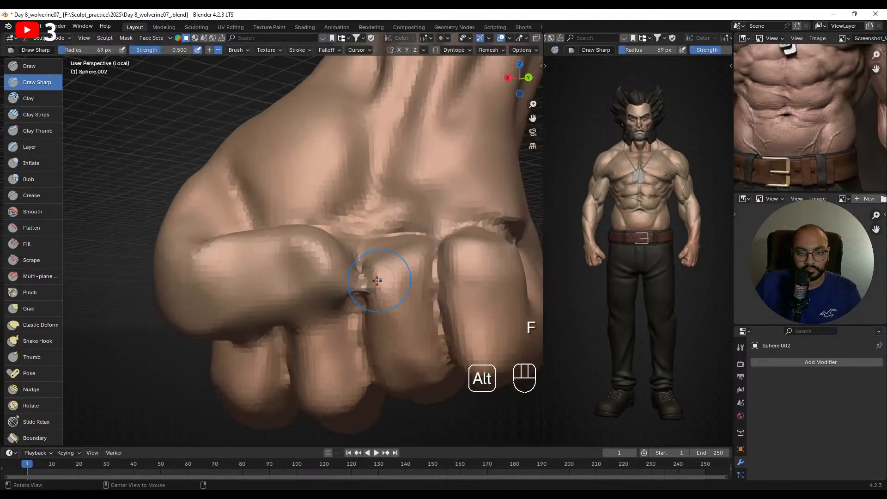
click(357, 294)
mouse_move(357, 294)
alt+mouse_down()
mouse_move(356, 277)
mouse_move(337, 258)
mouse_move(363, 253)
alt+mouse_up()
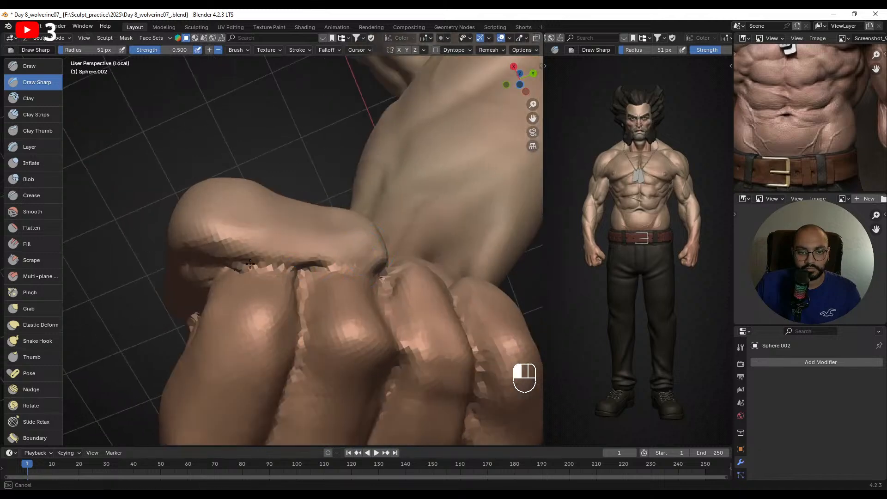
mouse_move(310, 266)
alt+middle_down()
mouse_move(365, 298)
mouse_move(262, 248)
mouse_move(270, 226)
mouse_move(298, 230)
alt+middle_up()
mouse_move(335, 281)
middle_down()
mouse_move(236, 247)
mouse_move(259, 300)
mouse_move(236, 338)
mouse_move(324, 255)
mouse_move(271, 229)
mouse_move(282, 261)
mouse_move(331, 283)
mouse_move(406, 246)
mouse_move(304, 175)
mouse_move(327, 237)
middle_up()
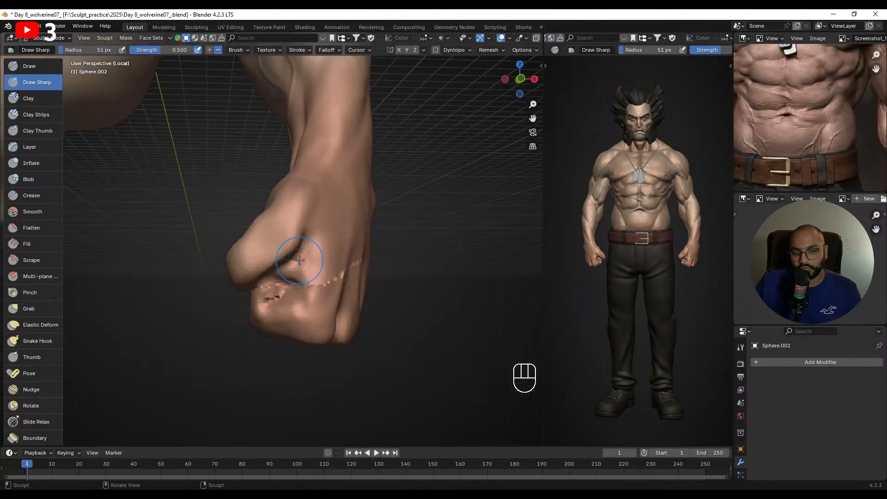
- Focus on the character's left fist and smooth the jagged seam across its back, undoing the stray first stroke
key(KP_Decimal)
alt+shift+middle_drag(474, 219, 240, 222)
drag(386, 238, 366, 243)
key(ctrl+z)
key(KP_Decimal)
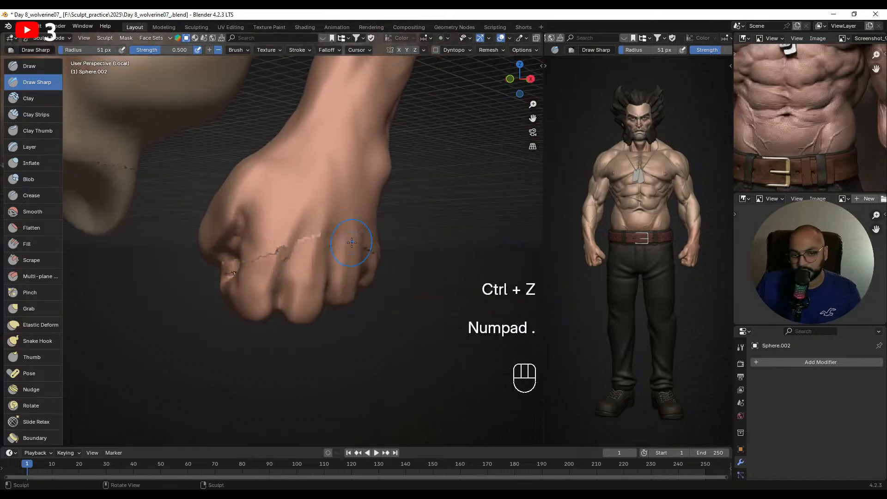
ctrl+alt+middle_drag(348, 243, 328, 245)
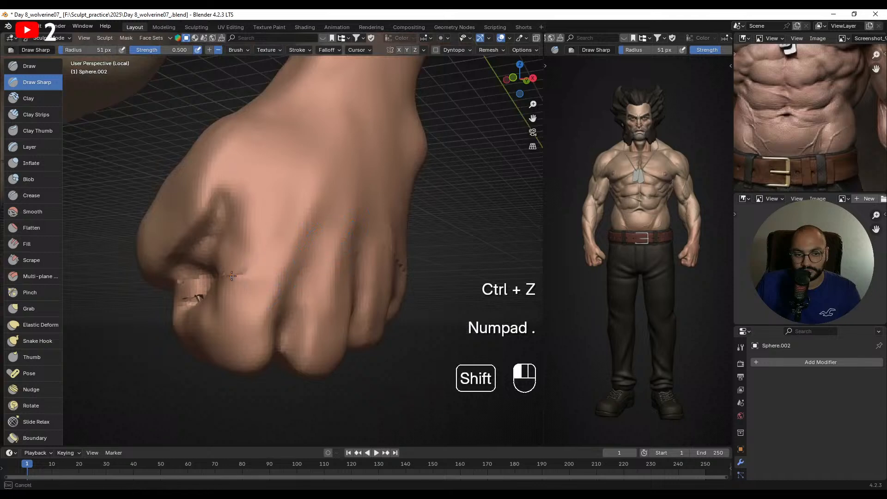
- Smooth the remaining seam around the knuckles and outer side of the character's left fist
alt+middle_drag(231, 275, 294, 250)
shift+middle_drag(413, 267, 221, 263)
alt+middle_drag(269, 278, 301, 272)
shift+drag(298, 281, 301, 292)
mouse_move(301, 291)
alt+middle_down()
mouse_move(342, 285)
mouse_move(311, 218)
mouse_move(376, 230)
alt+middle_up()
- Carve the area between the left thumb tip and the curled fingers with a 45 px Draw Sharp brush
mouse_move(309, 268)
alt+middle_down()
mouse_move(305, 236)
mouse_move(319, 239)
mouse_move(312, 193)
alt+middle_up()
key(f)
click(309, 192)
drag(276, 178, 291, 196)
mouse_move(291, 204)
alt+middle_down()
mouse_move(297, 255)
mouse_move(209, 130)
alt+middle_up()
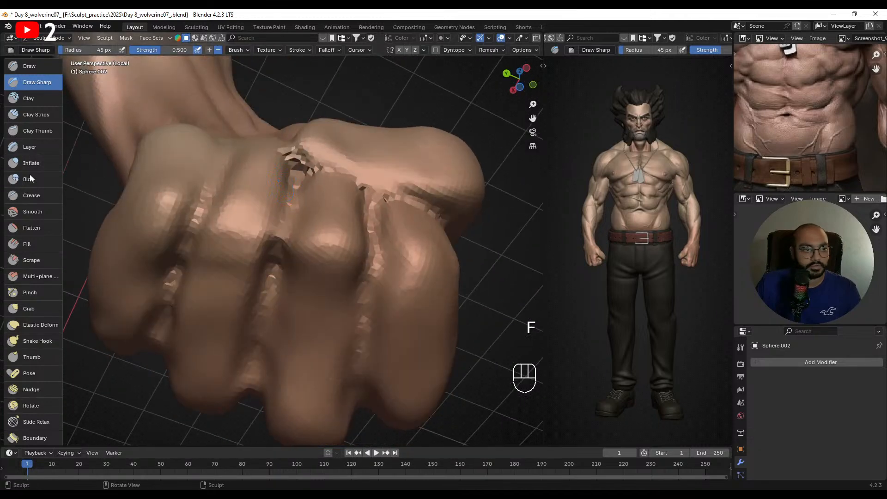
- Sharpen the groove between the ring and little fingers of the left fist with a 52 px Crease brush
click(39, 196)
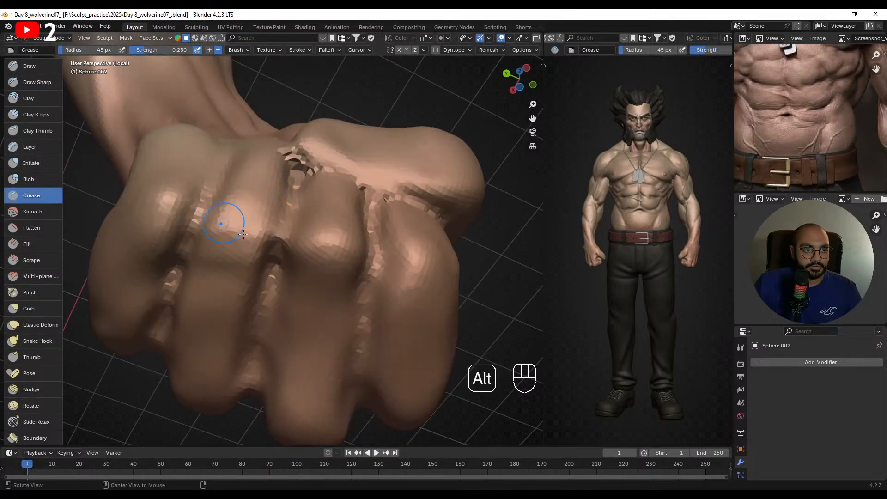
mouse_move(227, 218)
alt+middle_down()
mouse_move(244, 244)
mouse_move(221, 189)
alt+middle_up()
key(f)
click(226, 186)
key(f)
click(221, 185)
drag(215, 190, 199, 267)
drag(216, 193, 196, 284)
mouse_move(188, 298)
alt+middle_down()
mouse_move(257, 228)
mouse_move(273, 184)
alt+middle_up()
drag(197, 205, 193, 209)
middle_drag(199, 209, 226, 202)
drag(243, 199, 192, 210)
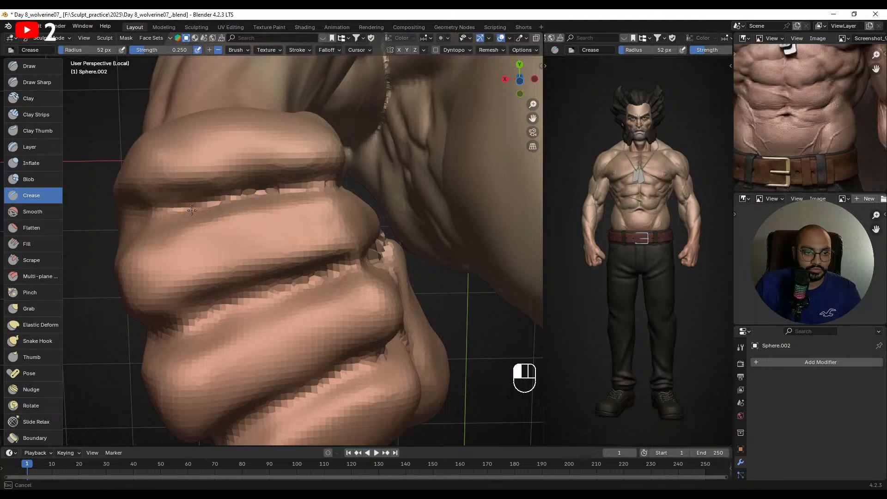
- Crease the groove between the middle and ring fingers of the left fist at 43 px, undoing the faulty stroke and the ring-finger smoothing
mouse_move(294, 195)
alt+middle_down()
mouse_move(226, 274)
mouse_move(241, 283)
mouse_move(326, 241)
mouse_move(329, 231)
alt+middle_up()
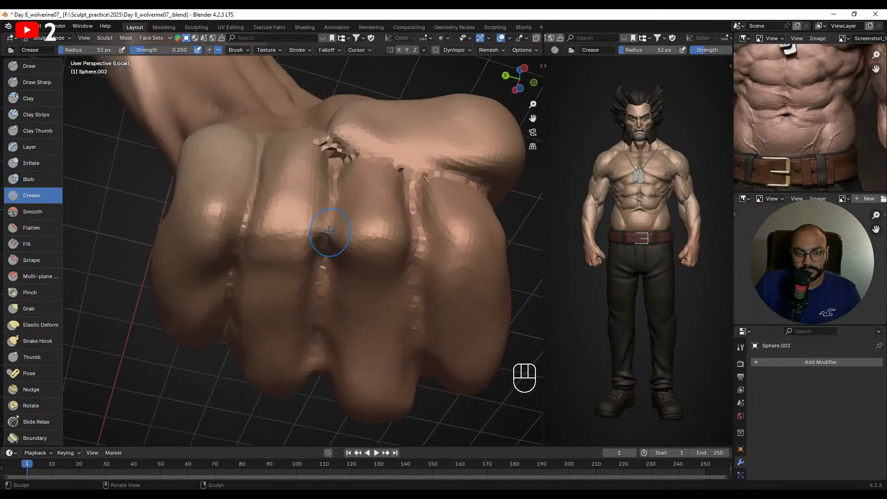
middle_drag(333, 178, 324, 218)
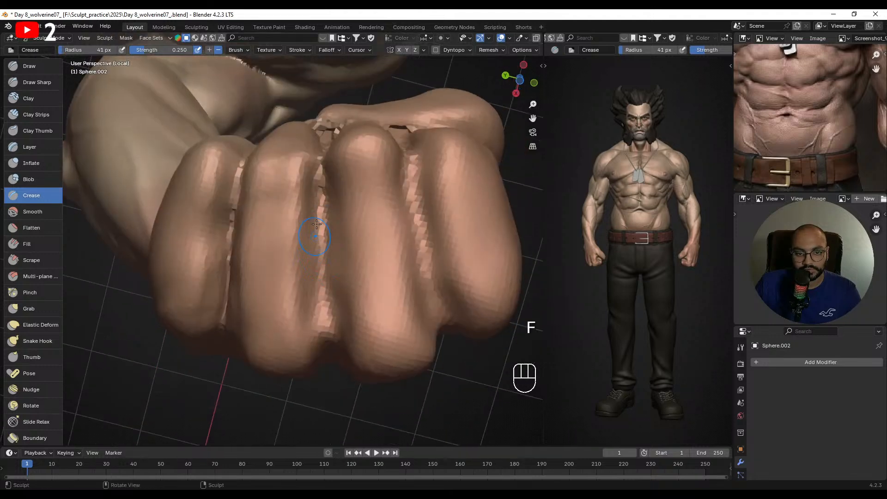
drag(320, 302, 322, 315)
middle_drag(331, 277, 339, 252)
key(ctrl+z)
key(f)
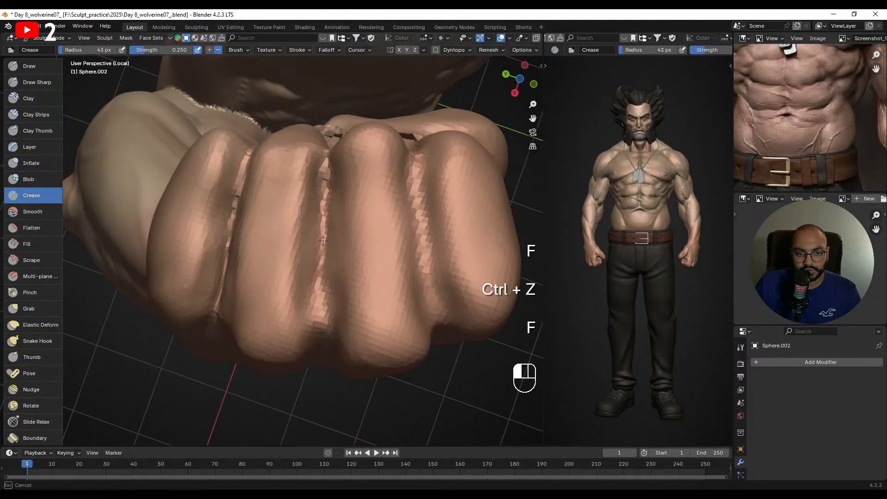
drag(319, 289, 319, 284)
middle_drag(320, 284, 323, 271)
drag(325, 302, 325, 301)
middle_drag(325, 301, 324, 303)
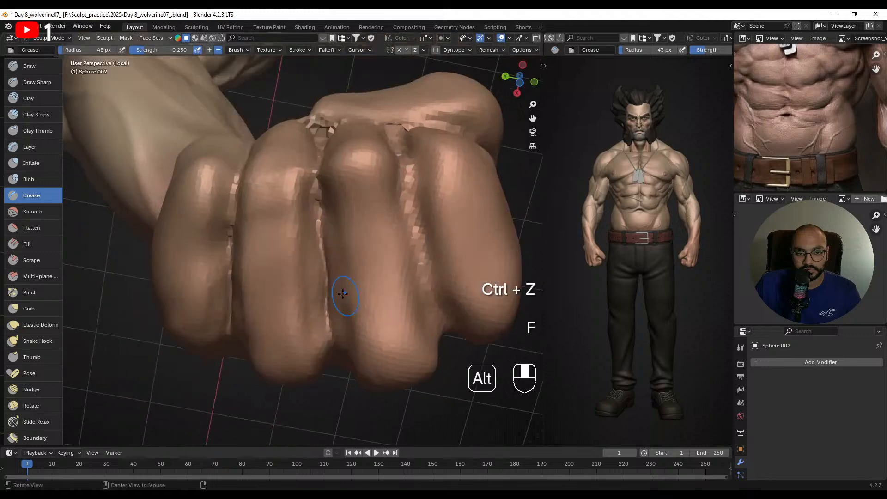
shift+drag(289, 245, 294, 319)
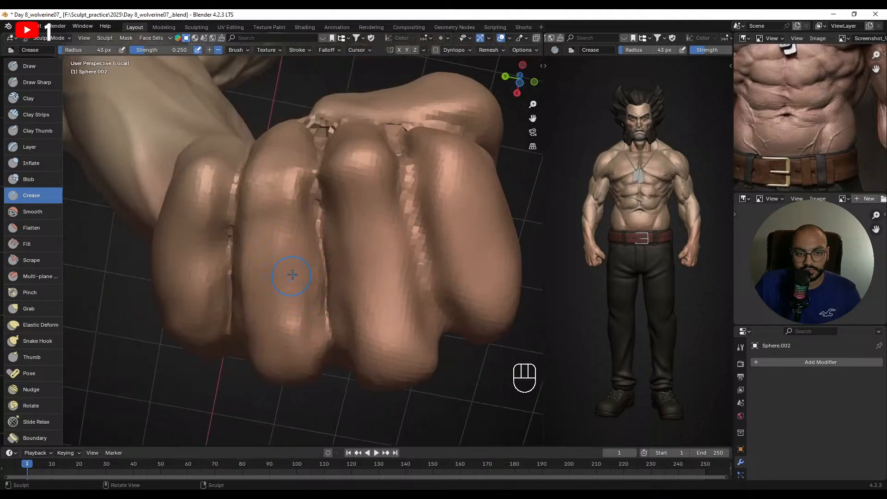
key(z)
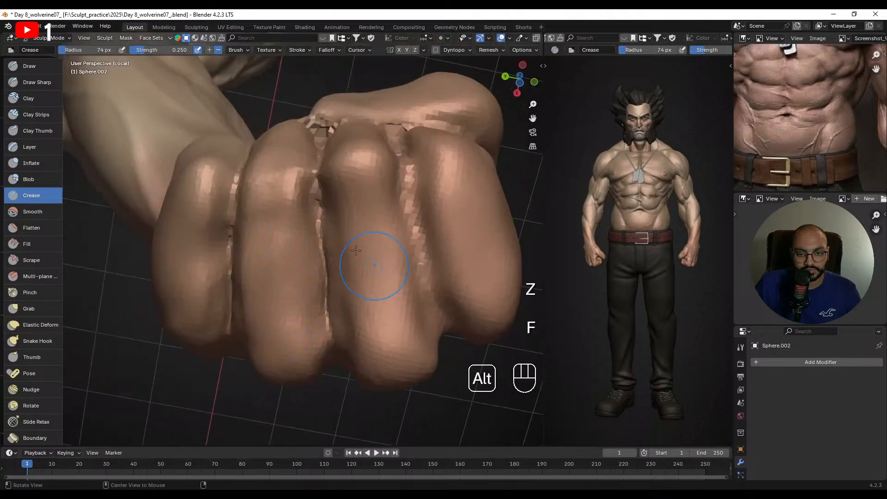
- Crease the groove between the index and middle fingers of the left fist with a 52 px Crease brush
mouse_move(355, 250)
alt+mouse_down()
mouse_move(392, 240)
mouse_move(343, 231)
mouse_move(340, 192)
alt+mouse_up()
key(f)
click(314, 159)
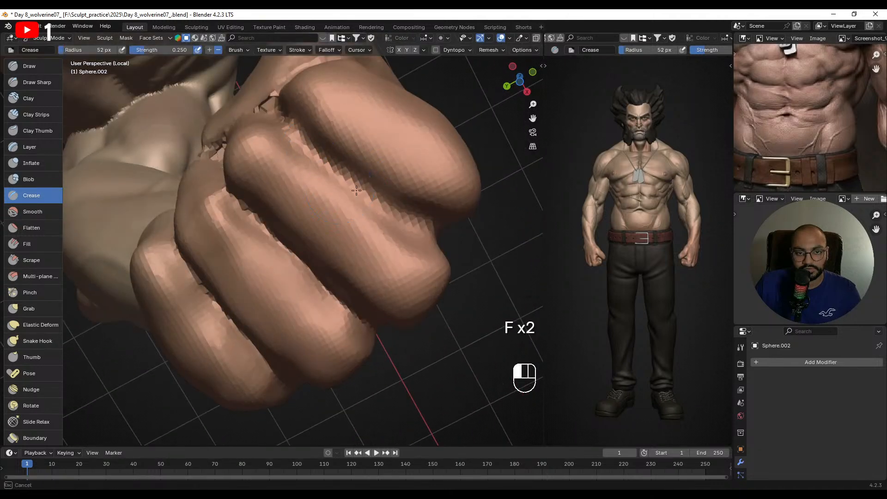
key(ctrl+z)
mouse_move(323, 160)
mouse_down()
mouse_move(315, 148)
mouse_move(384, 219)
mouse_up()
alt+middle_drag(384, 220, 341, 179)
- Extend the crease between the index and middle fingers along their front side, below the thumb, at 39 px
key(f)
click(335, 183)
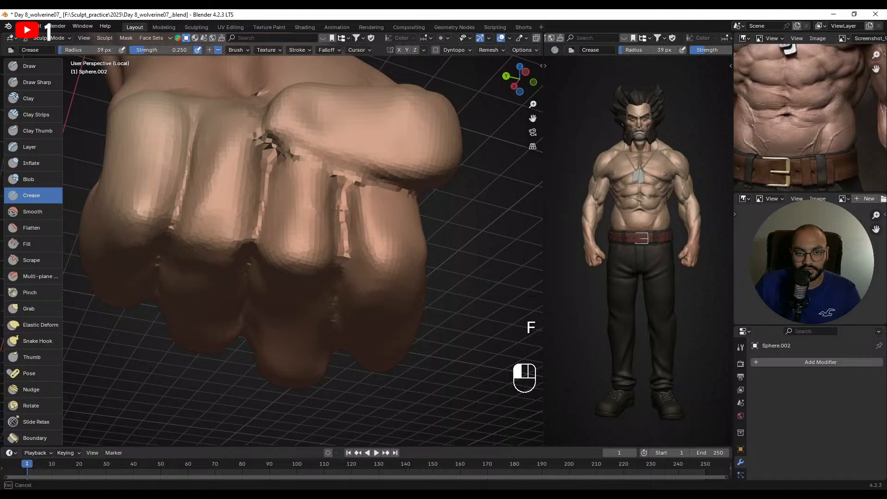
drag(337, 211, 342, 237)
alt+drag(341, 228, 334, 184)
drag(337, 243, 341, 265)
mouse_move(342, 263)
alt+mouse_down()
mouse_move(348, 208)
mouse_move(350, 247)
alt+mouse_up()
alt+drag(350, 245, 345, 172)
mouse_move(342, 162)
mouse_down()
mouse_move(347, 190)
mouse_move(348, 160)
mouse_up()
drag(343, 204, 344, 222)
- Refine the groove between the ring and middle fingers of the left fist with the Crease brush at 39 px
mouse_move(344, 219)
alt+middle_down()
mouse_move(314, 281)
mouse_move(282, 266)
mouse_move(265, 197)
alt+middle_up()
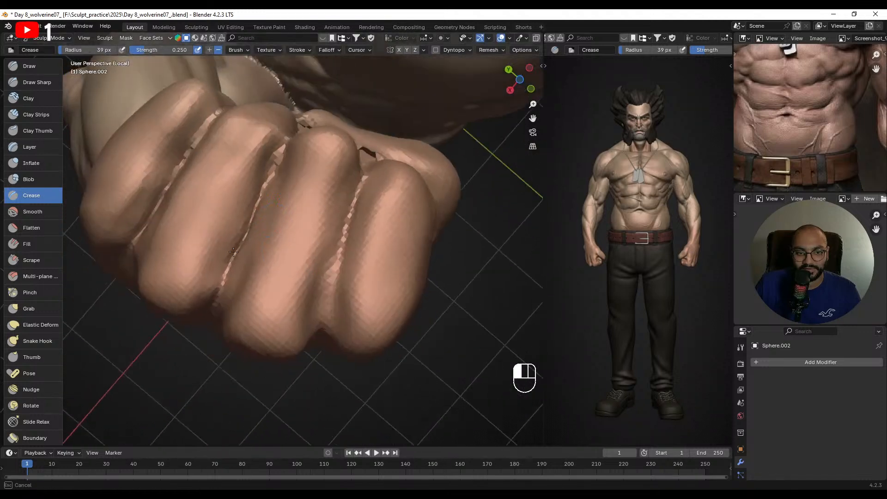
middle_drag(250, 231, 268, 181)
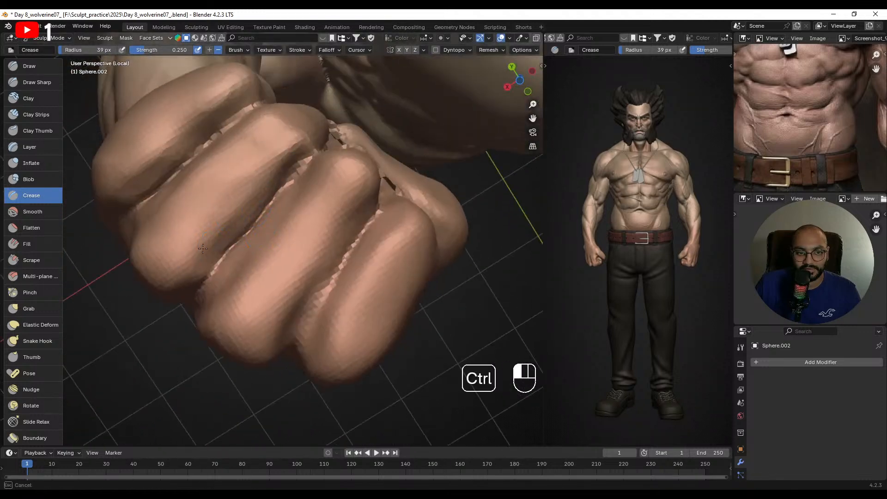
middle_drag(203, 272, 301, 202)
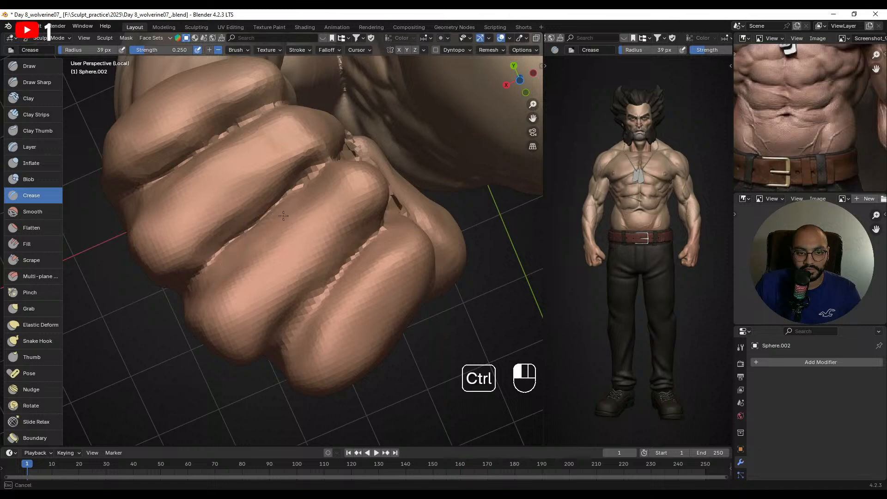
shift+middle_drag(272, 251, 333, 205)
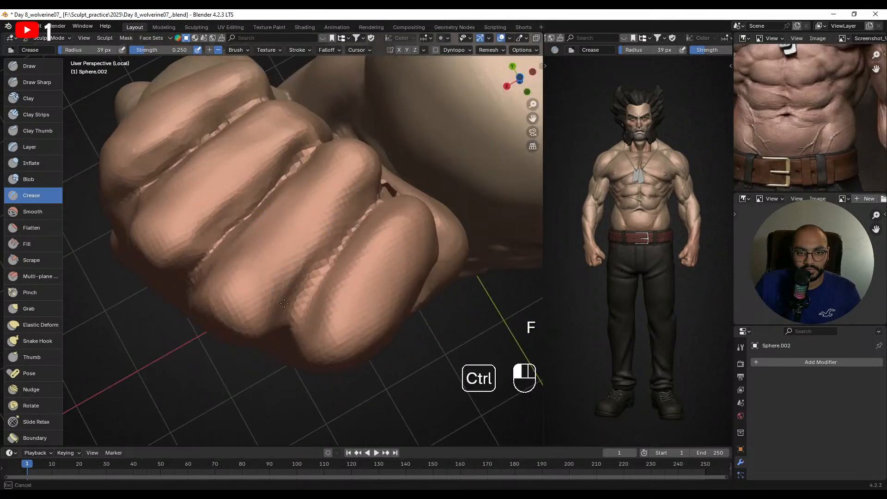
- Sharpen the knuckle end of the groove between the index and middle fingers with the Crease brush at 35 px and 41 px
key(f)
click(300, 309)
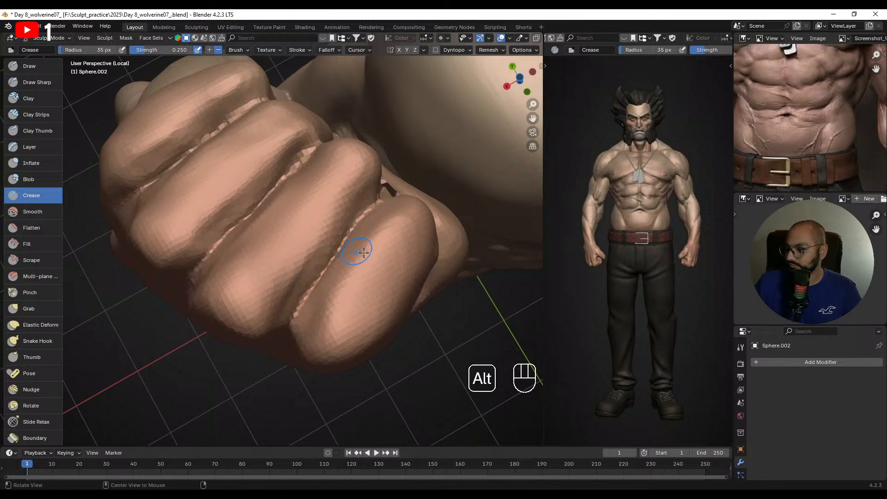
alt+middle_drag(352, 248, 339, 198)
key(f)
click(336, 192)
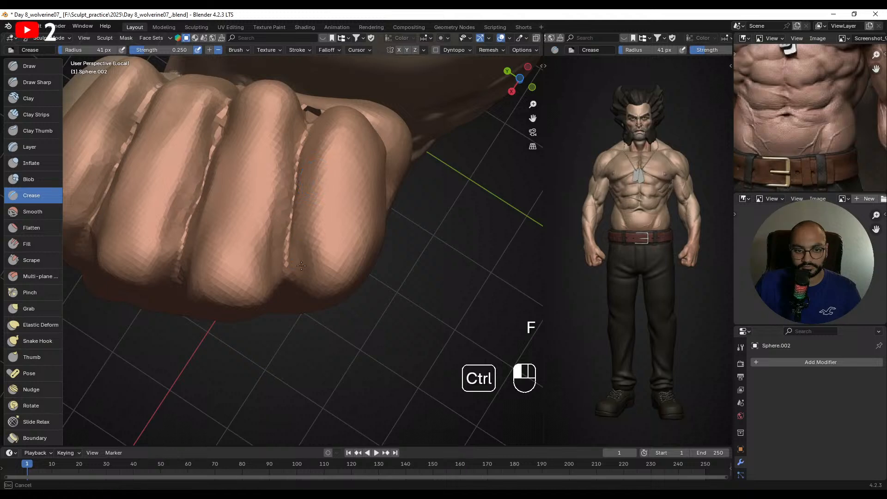
- Adjust the contour of the left index finger with the Grab brush, using a radius of about 107 px
mouse_move(309, 266)
alt+middle_down()
mouse_move(321, 207)
mouse_move(351, 177)
mouse_move(202, 247)
mouse_move(208, 234)
mouse_move(238, 251)
alt+middle_up()
key(g)
key(f)
click(253, 193)
alt+middle_drag(231, 194, 295, 195)
key(f)
click(254, 223)
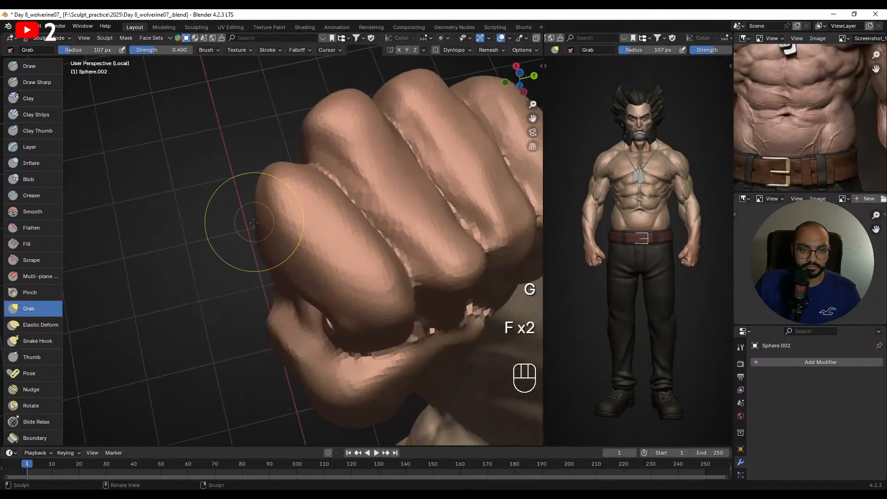
mouse_move(273, 255)
alt+middle_down()
mouse_move(249, 261)
mouse_move(287, 257)
mouse_move(277, 245)
mouse_move(297, 263)
mouse_move(311, 239)
mouse_move(315, 267)
mouse_move(287, 277)
mouse_move(263, 257)
mouse_move(360, 263)
mouse_move(306, 261)
mouse_move(264, 203)
mouse_move(358, 252)
mouse_move(305, 280)
mouse_move(333, 185)
alt+middle_up()
key(f)
click(242, 264)
key(f)
click(256, 230)
key(f)
click(277, 263)
- Carve the fold between the left palm and the base of the thumb with a 51 px Draw Sharp brush
scroll(332, 185, up, 3)
click(37, 83)
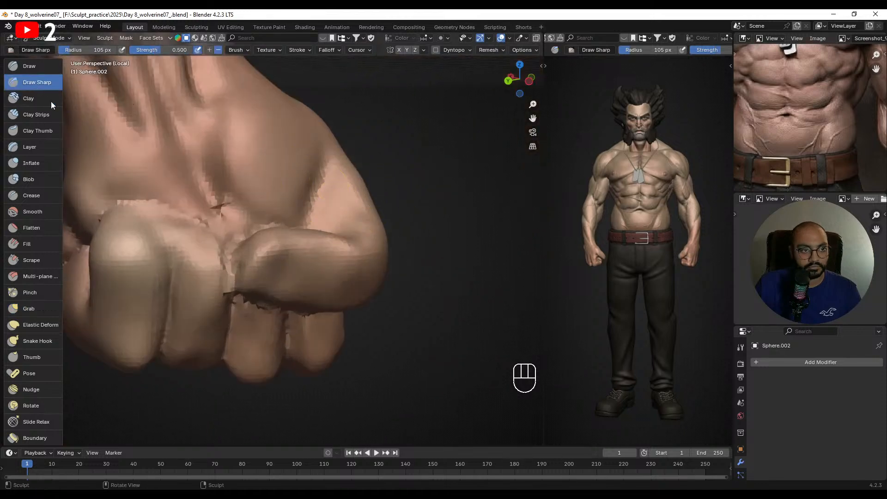
alt+middle_drag(333, 238, 340, 259)
key(f)
click(327, 215)
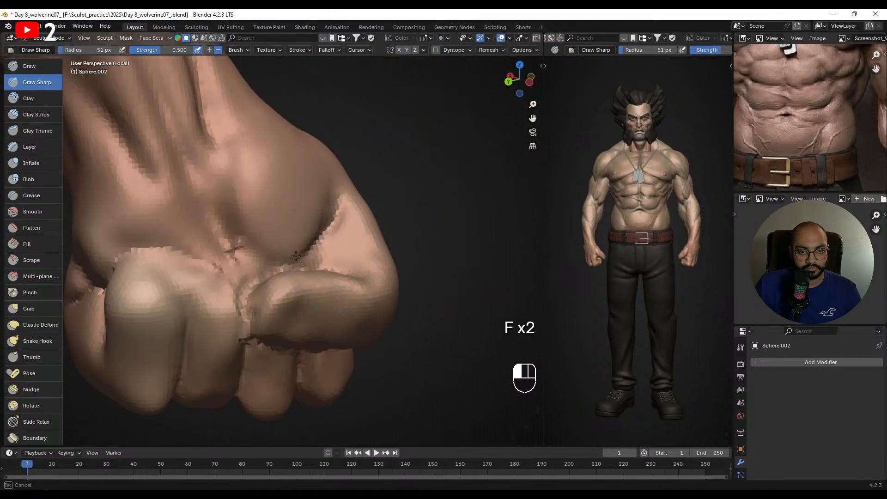
drag(296, 256, 266, 259)
- Carve skin folds on the little-finger side of the left fist with a 30 px Draw Sharp brush
mouse_move(263, 258)
alt+middle_down()
mouse_move(219, 242)
mouse_move(249, 275)
mouse_move(250, 291)
mouse_move(269, 271)
mouse_move(257, 297)
mouse_move(290, 227)
alt+middle_up()
key(f)
click(218, 246)
drag(292, 235, 285, 241)
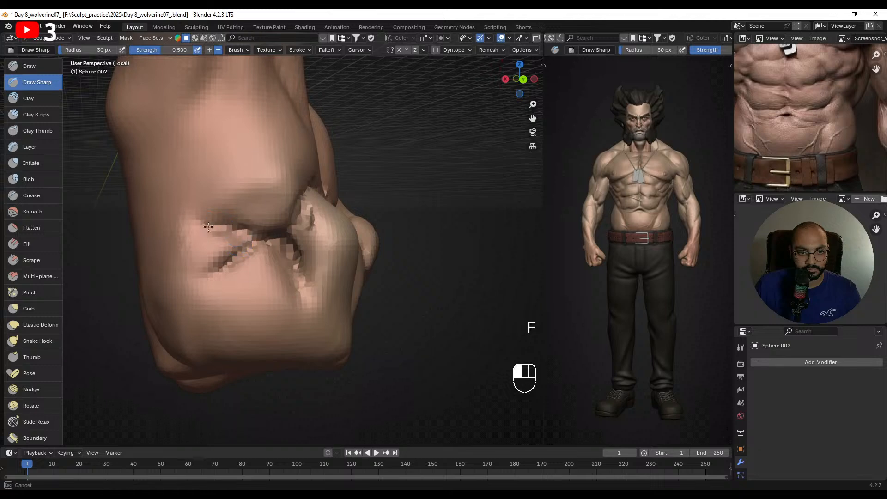
drag(208, 227, 206, 226)
- Carve the seams around the ring fingertip, against the palm and the little finger, with a 47 px Draw Sharp brush
mouse_move(273, 227)
alt+middle_down()
mouse_move(185, 254)
mouse_move(335, 225)
alt+middle_up()
key(f)
click(227, 255)
scroll(230, 259, up, 5)
key(f)
key(f)
click(278, 245)
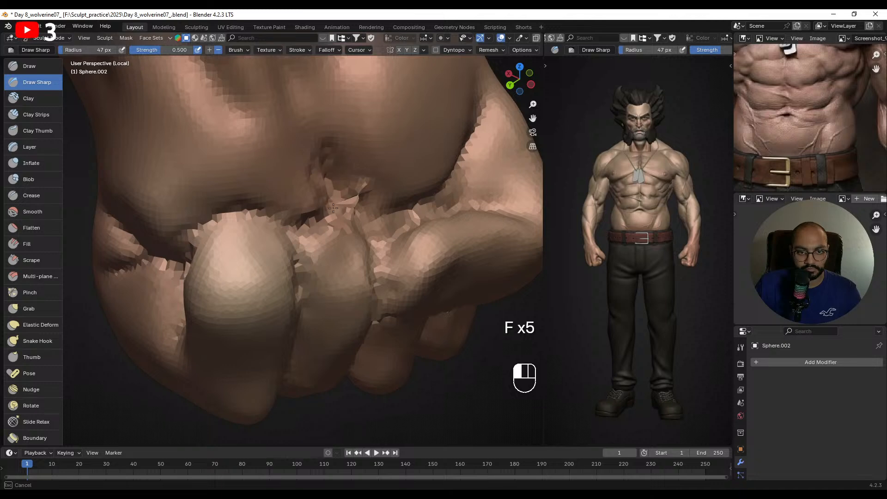
drag(333, 208, 309, 218)
shift+drag(311, 182, 296, 211)
alt+middle_drag(300, 211, 287, 227)
drag(317, 227, 283, 267)
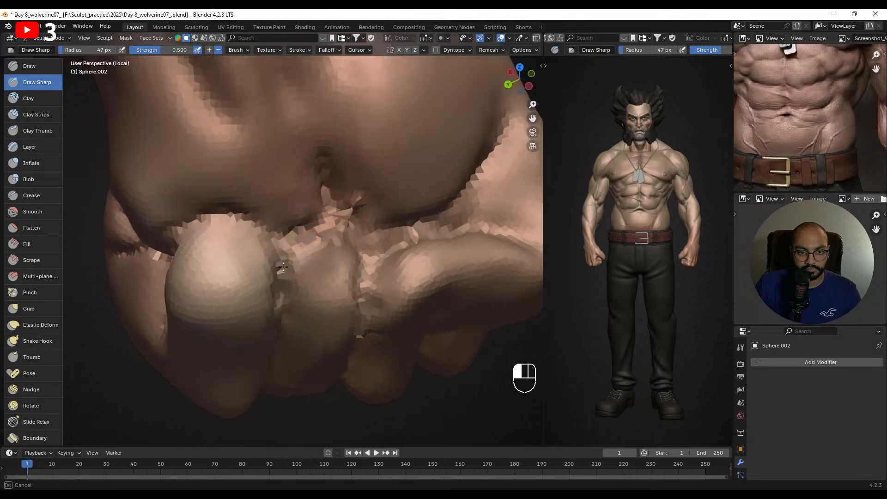
- Build up the front of the left ring finger with inverted Draw Sharp strokes at 94 px
mouse_move(283, 266)
alt+middle_down()
mouse_move(338, 240)
mouse_move(313, 248)
alt+middle_up()
key(f)
click(340, 254)
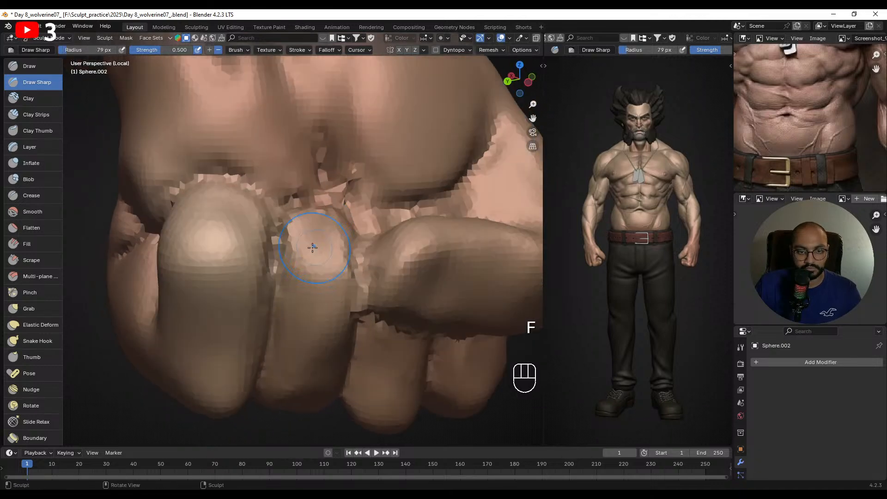
key(f)
click(317, 249)
ctrl+drag(317, 241, 318, 266)
alt+middle_drag(315, 289, 297, 245)
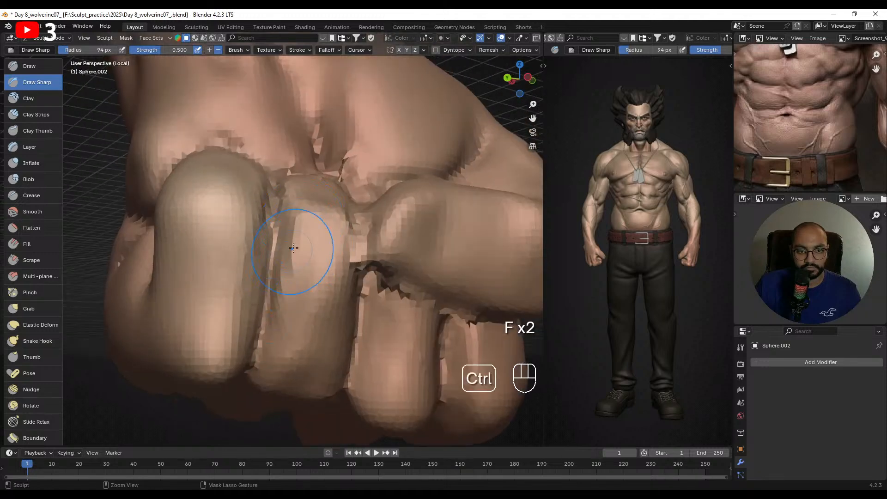
ctrl+drag(293, 248, 272, 365)
- Smooth the front of the left ring finger and build up its lower knuckle with inverted Draw Sharp
key(f)
click(318, 283)
mouse_move(305, 259)
shift+mouse_down()
mouse_move(296, 318)
mouse_move(309, 325)
shift+mouse_up()
key(ctrl+z)
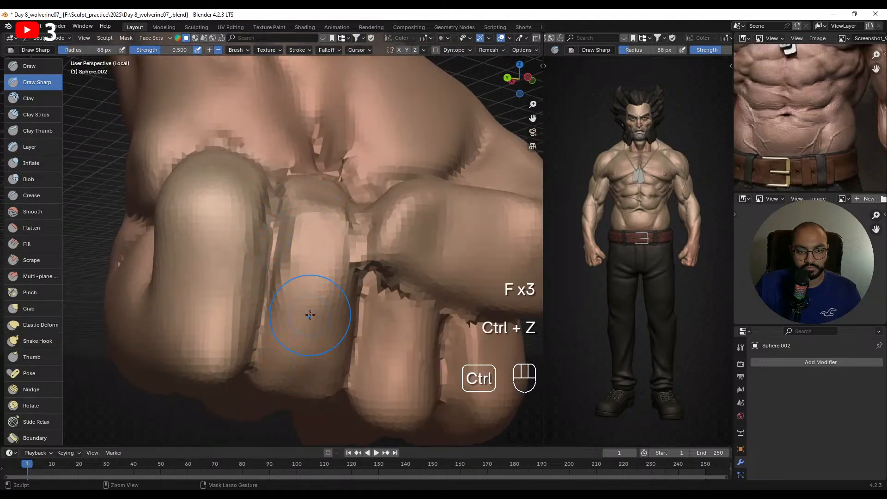
key(f)
click(296, 314)
shift+drag(310, 277, 319, 319)
alt+middle_drag(322, 328, 303, 291)
key(f)
click(310, 292)
ctrl+drag(295, 310, 318, 329)
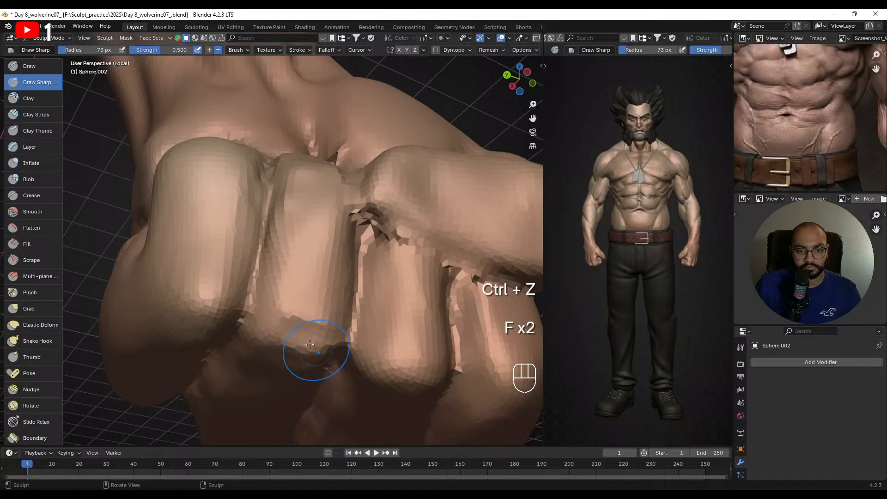
- Deepen the gap between the thumb tip and ring finger with Draw Sharp at 63 px and Crease at 50 px
alt+middle_drag(317, 293, 334, 328)
drag(376, 244, 377, 265)
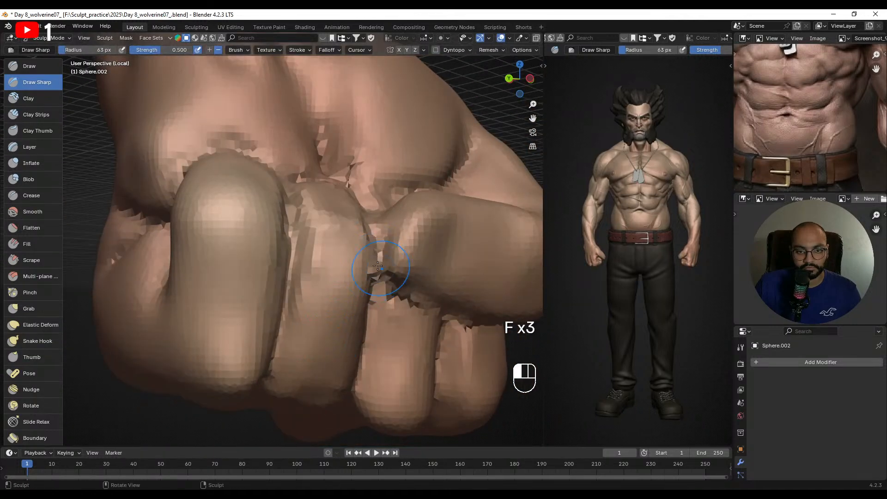
click(40, 195)
mouse_move(401, 238)
alt+shift+middle_down()
mouse_move(374, 228)
mouse_move(385, 231)
alt+shift+middle_up()
key(f)
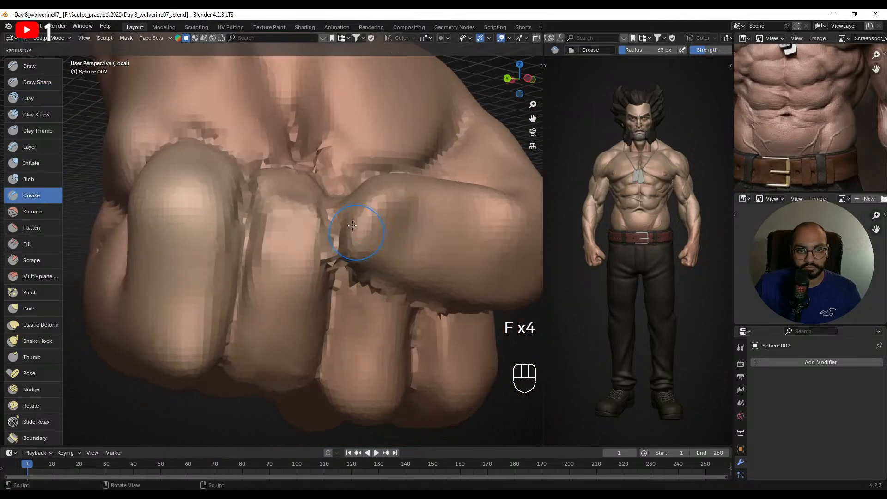
click(380, 231)
drag(342, 244, 338, 200)
key(ctrl+z)
key(f)
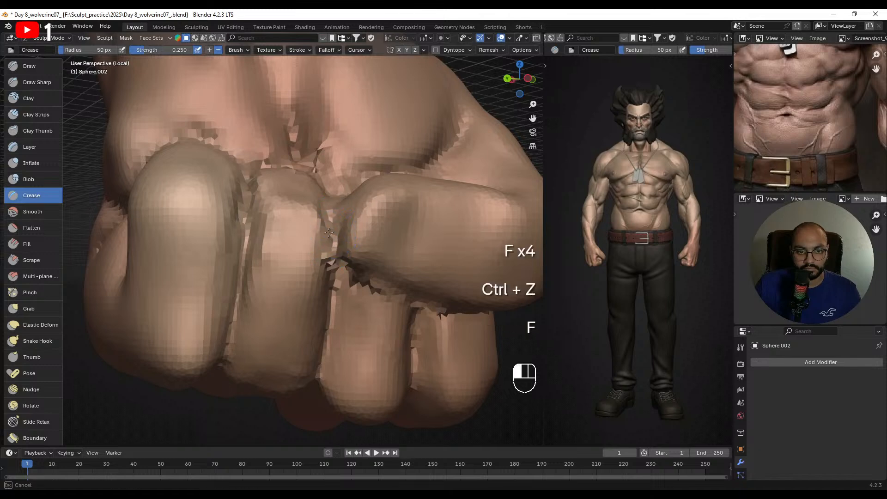
key(f)
click(328, 225)
- Crease the gap under the left thumb where the index and middle fingers meet
mouse_move(329, 279)
middle_down()
mouse_move(329, 253)
mouse_move(362, 212)
mouse_move(338, 191)
mouse_move(363, 187)
middle_up()
drag(399, 190, 404, 194)
alt+middle_drag(397, 182, 377, 150)
mouse_move(376, 150)
alt+shift+middle_down()
mouse_move(369, 138)
mouse_move(353, 171)
mouse_move(363, 157)
alt+shift+middle_up()
- Nudge the left thumb toward the curled fingers with a 117 px Grab brush
key(g)
key(f)
click(367, 173)
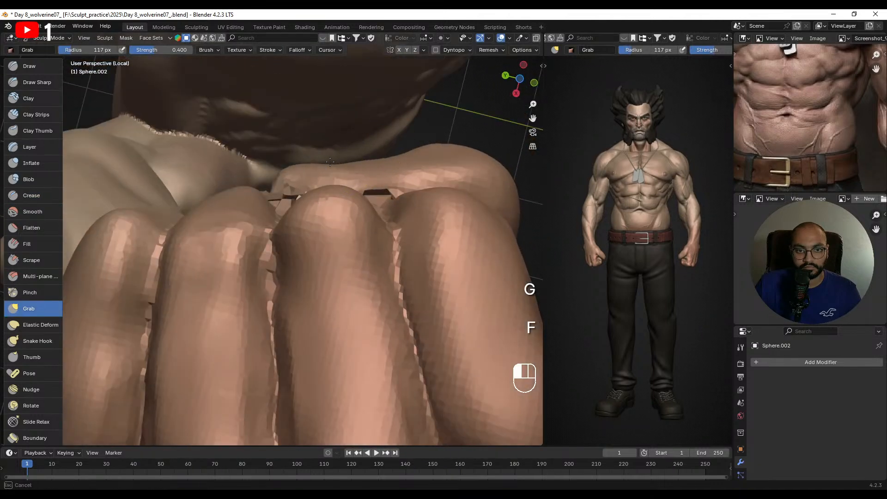
drag(330, 161, 331, 163)
alt+middle_drag(395, 170, 386, 200)
- Smooth the jagged gaps between the left thumb and the curled fingers at 98 px
key(f)
click(379, 212)
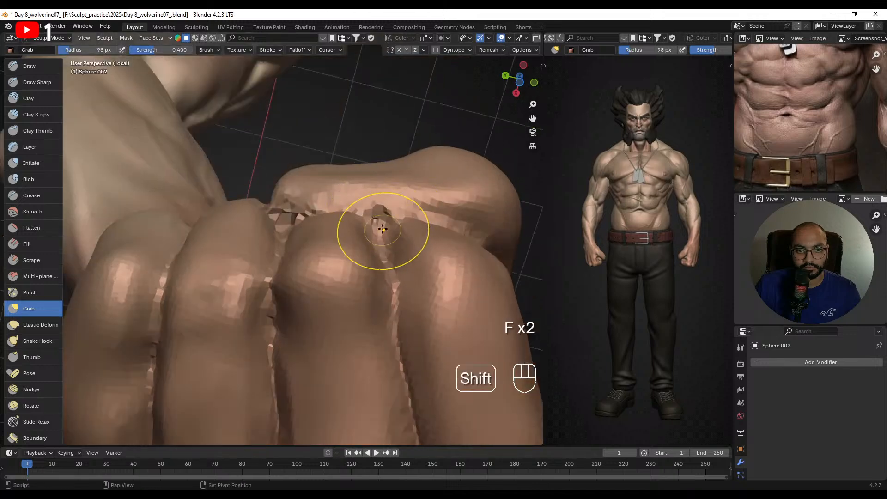
shift+drag(383, 229, 381, 236)
alt+middle_drag(380, 236, 370, 254)
shift+drag(293, 227, 292, 241)
mouse_move(298, 242)
alt+middle_down()
mouse_move(281, 255)
mouse_move(259, 231)
alt+middle_up()
- Crease the seam under the left thumb along the middle and index fingers with a 53 px Crease brush
key(c)
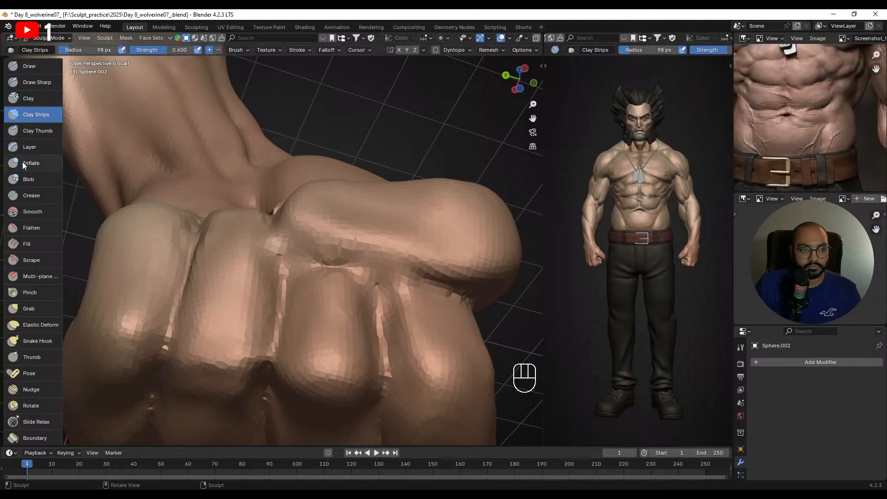
click(32, 196)
key(f)
alt+middle_drag(319, 216, 337, 253)
key(f)
click(328, 254)
drag(278, 238, 282, 259)
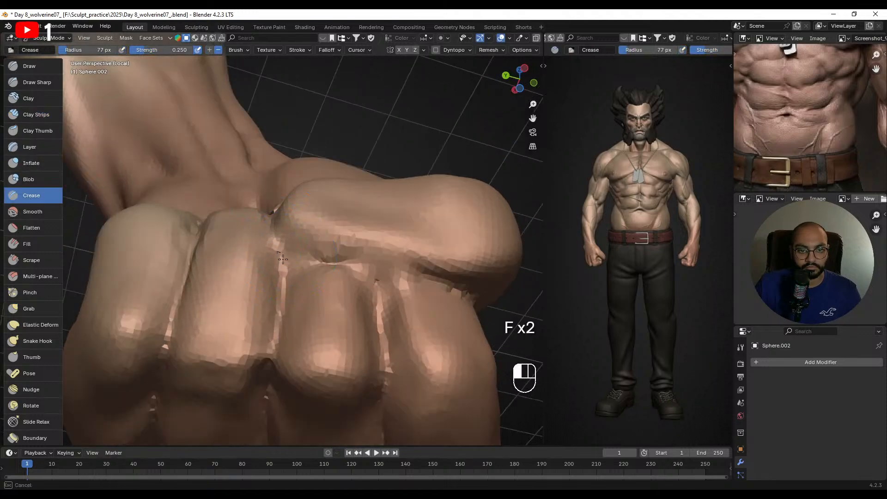
key(ctrl+z)
key(f)
click(284, 255)
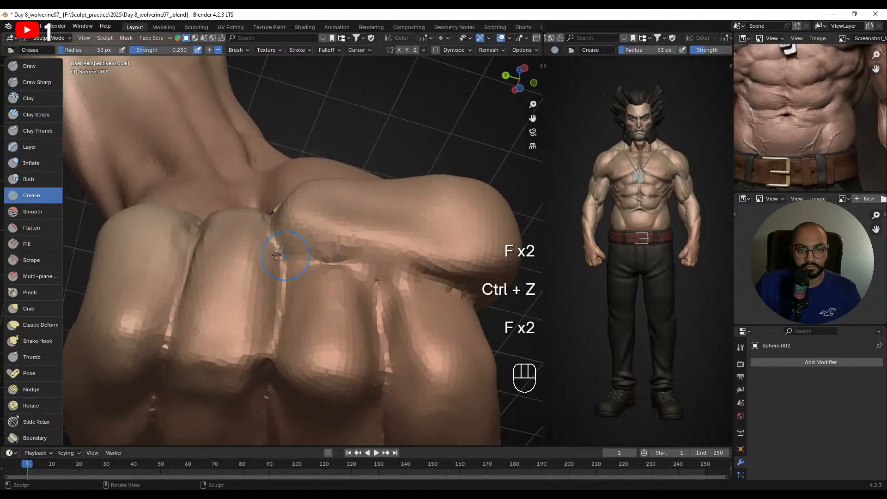
mouse_move(279, 256)
alt+middle_down()
mouse_move(370, 230)
mouse_move(345, 227)
alt+middle_up()
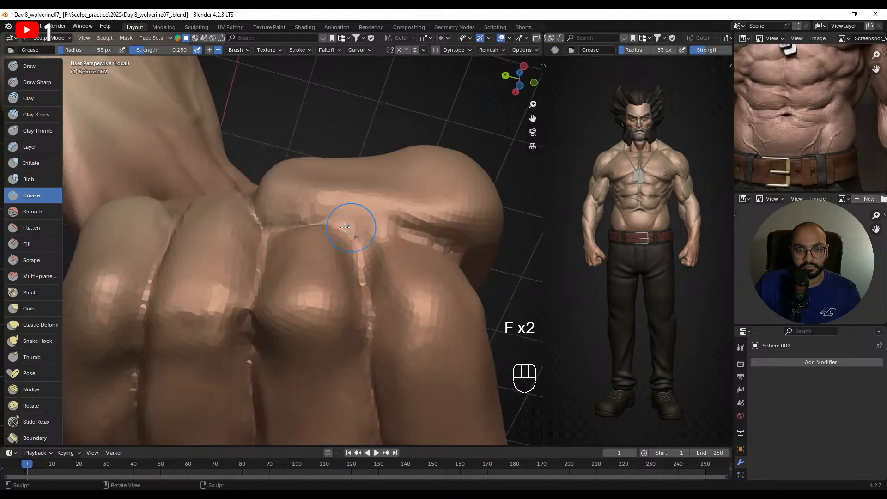
drag(348, 233, 423, 236)
mouse_move(423, 237)
alt+middle_down()
mouse_move(355, 281)
mouse_move(345, 235)
alt+middle_up()
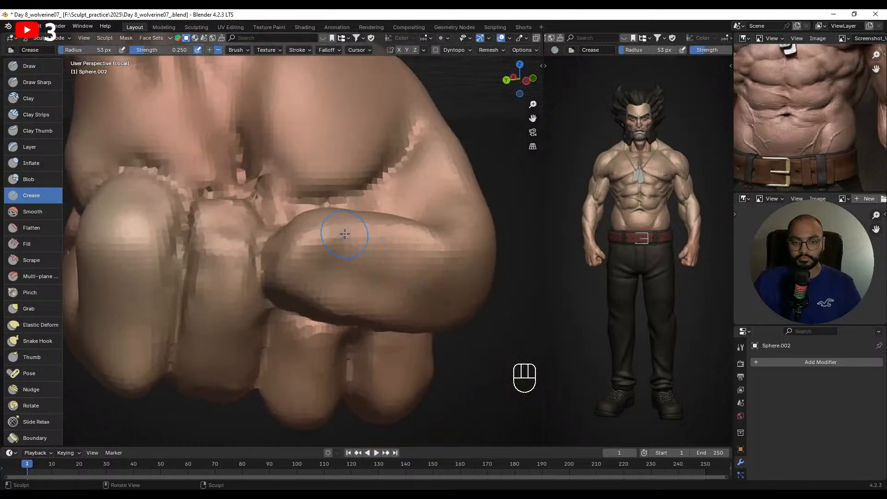
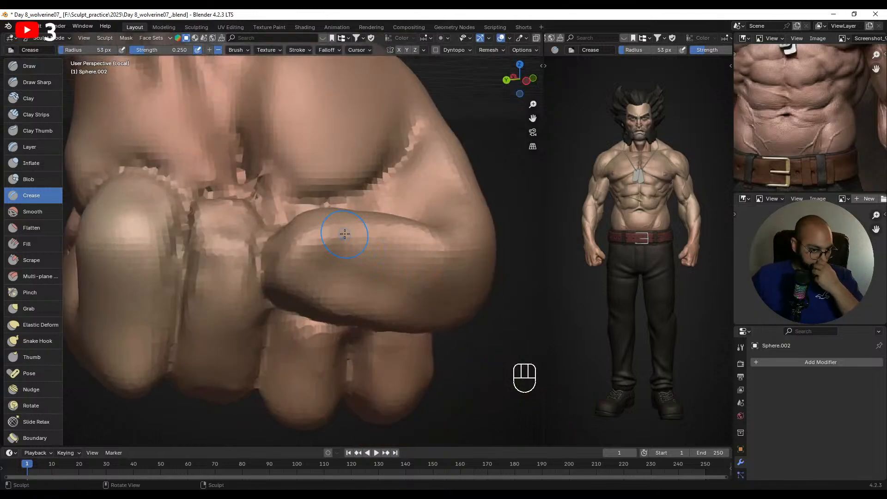
- Reshape the base of the left thumb with the Grab brush, reducing its radius to 61 px and undoing faulty pulls
ctrl+alt+right_drag(273, 237, 335, 228)
mouse_move(354, 219)
alt+mouse_down()
mouse_move(279, 212)
mouse_move(284, 219)
alt+mouse_up()
key(g)
key(f)
key(ctrl+z)
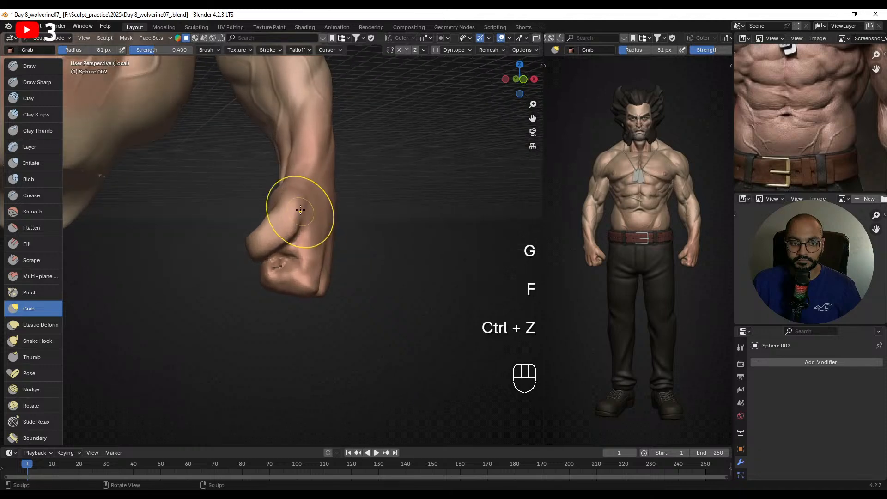
key(f)
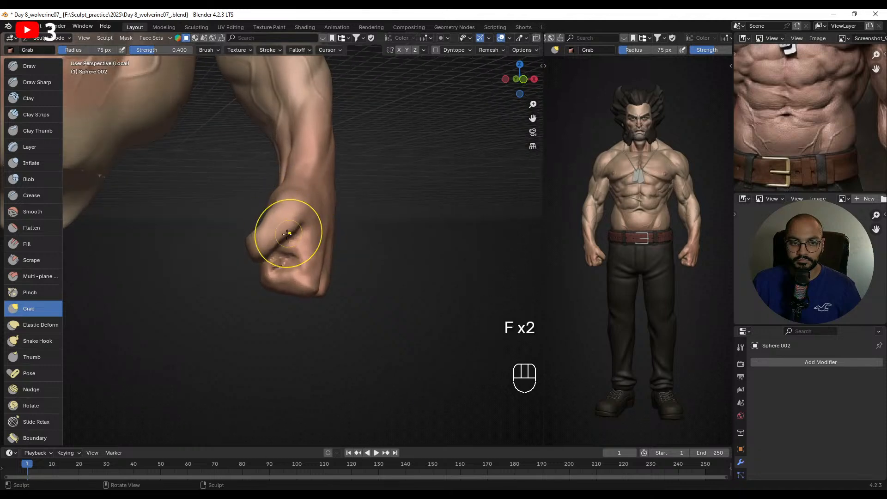
key(f)
click(274, 202)
key(ctrl+z)
key(f)
click(277, 201)
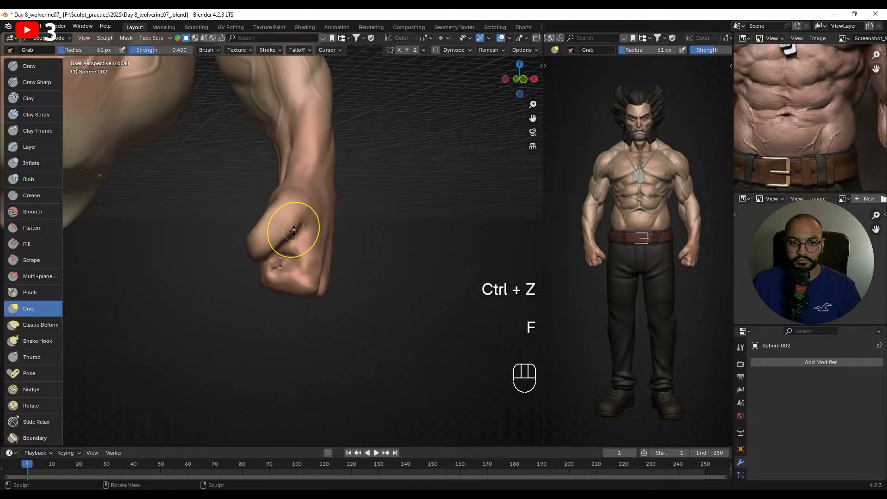
- Crease a fold across the index finger below the left thumb with the Crease brush at 22 and 18 px, undoing the last stroke
middle_drag(284, 212, 263, 201)
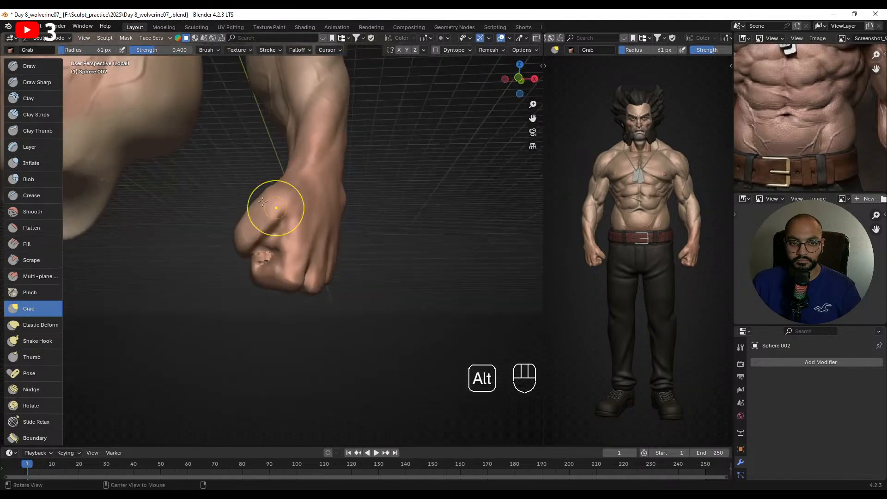
click(40, 194)
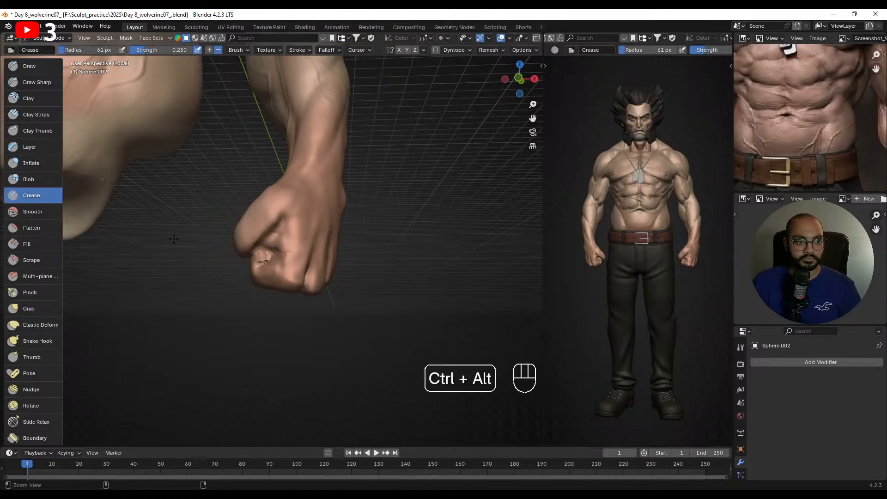
ctrl+middle_drag(303, 233, 296, 197)
key(f)
key(f)
click(301, 193)
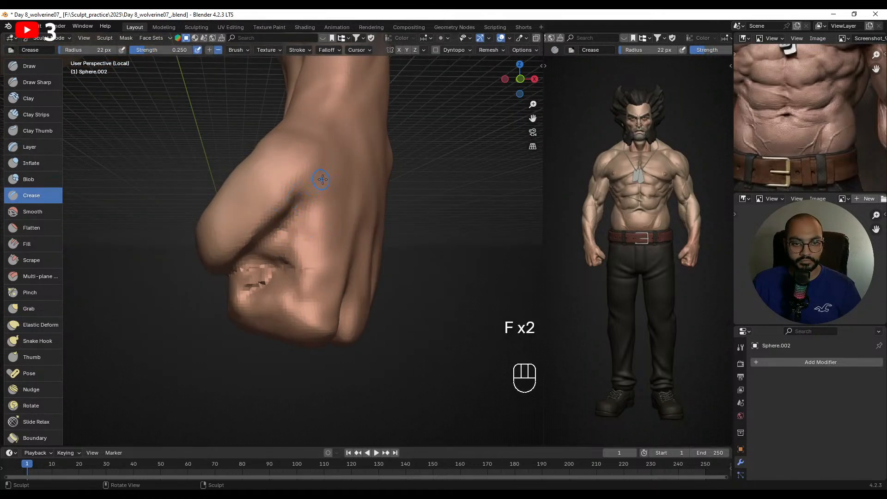
middle_drag(280, 231, 323, 232)
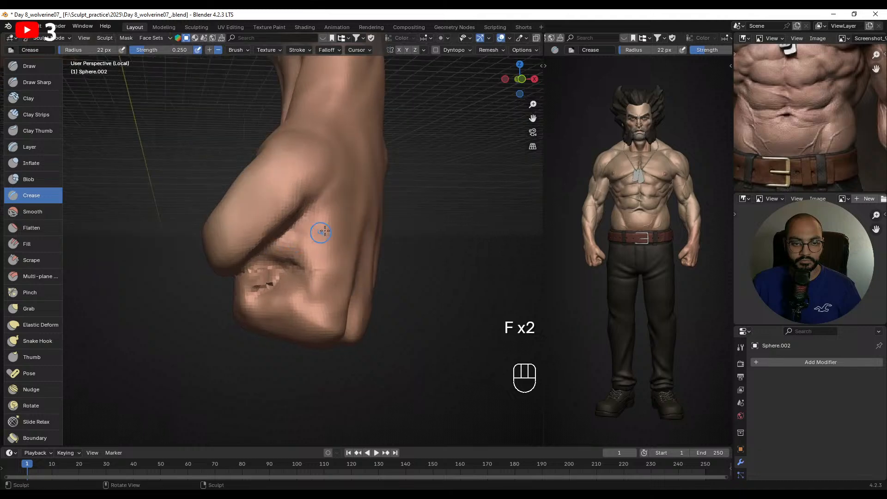
key(f)
click(312, 241)
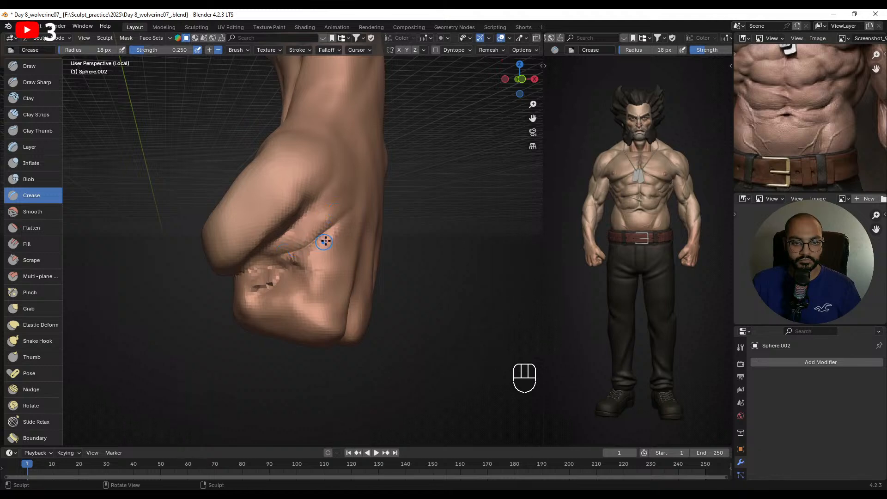
key(ctrl+z)
- Build up the index finger's fold beneath the left thumb with the Clay Strips brush at 46 and 42 px
click(36, 114)
alt+middle_click(323, 216)
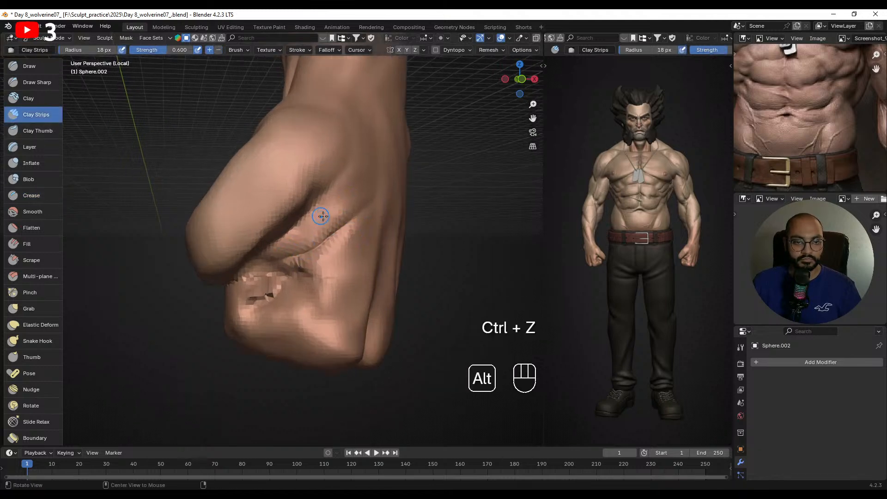
key(f)
click(340, 210)
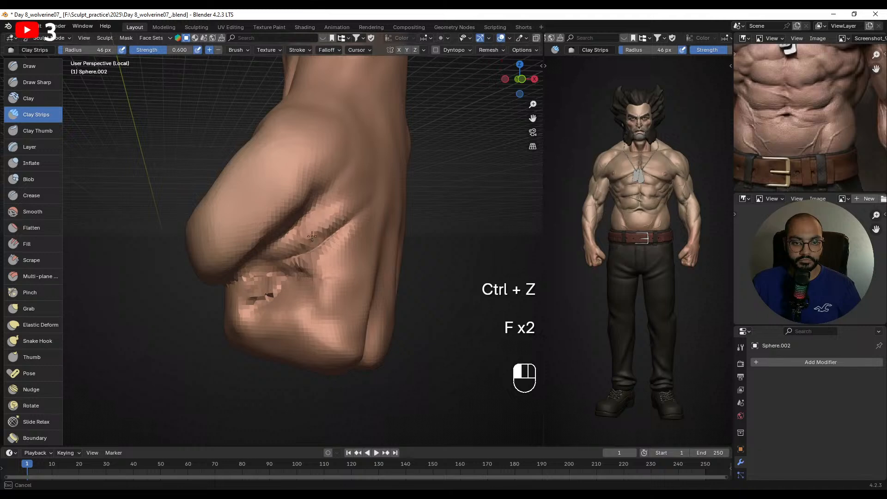
key(f)
drag(334, 219, 339, 213)
click(357, 208)
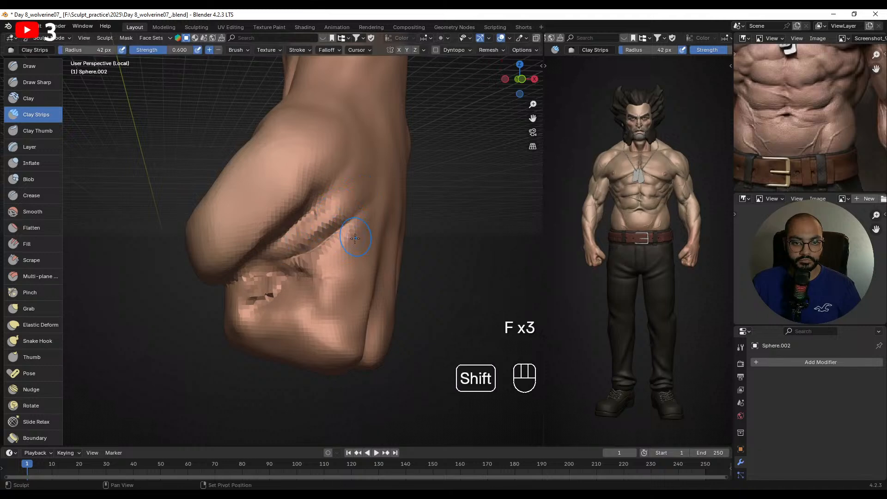
- Add 45 px Clay Strips strokes to the curled index finger just below the new fold
middle_drag(355, 248, 359, 245)
key(f)
click(356, 246)
drag(339, 254, 322, 257)
alt+middle_drag(322, 257, 337, 242)
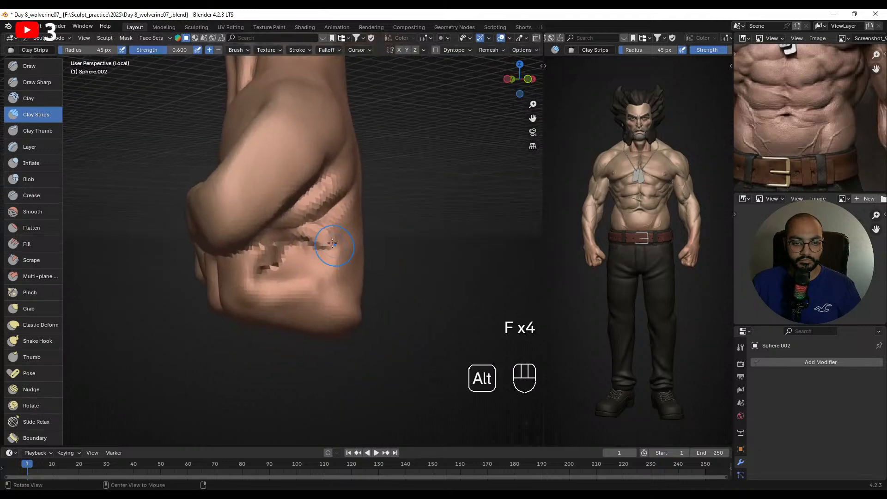
- Crease a line down the inner side of the curled index finger with a 36 px Crease brush
click(34, 196)
ctrl+alt+middle_drag(270, 258, 282, 253)
key(f)
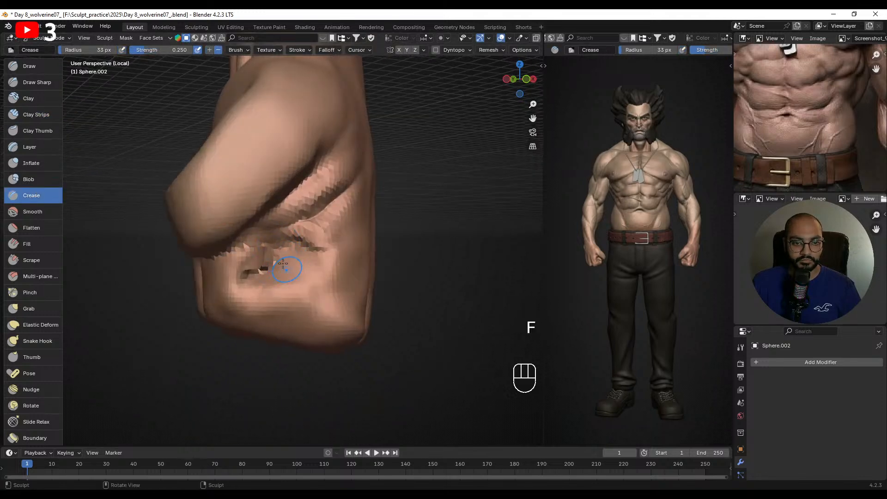
key(f)
click(307, 289)
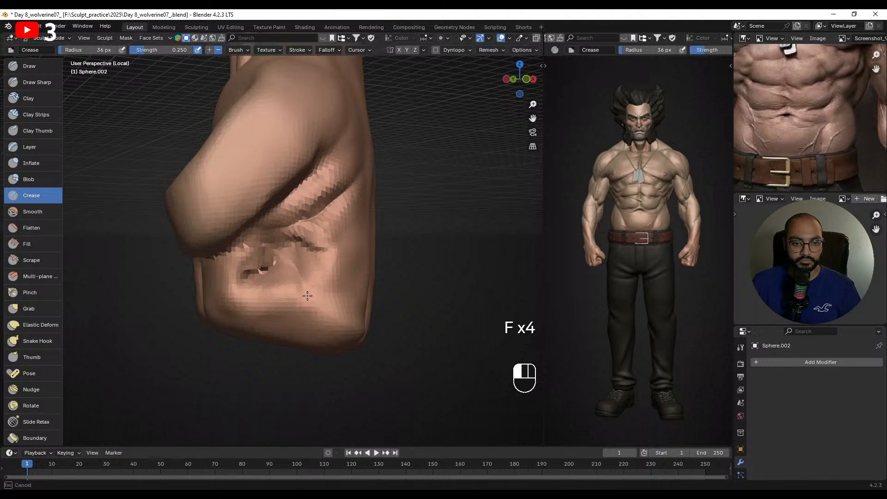
key(f)
click(262, 262)
- Nudge the left index finger's folds with the Grab brush and smooth the rough clay below the thumb at 71 px
mouse_move(261, 262)
alt+middle_down()
mouse_move(265, 250)
mouse_move(302, 254)
mouse_move(300, 208)
mouse_move(334, 238)
mouse_move(307, 210)
mouse_move(286, 228)
alt+middle_up()
key(f)
key(g)
key(f)
click(295, 221)
drag(266, 224, 274, 220)
alt+middle_drag(281, 223, 262, 213)
key(f)
click(270, 203)
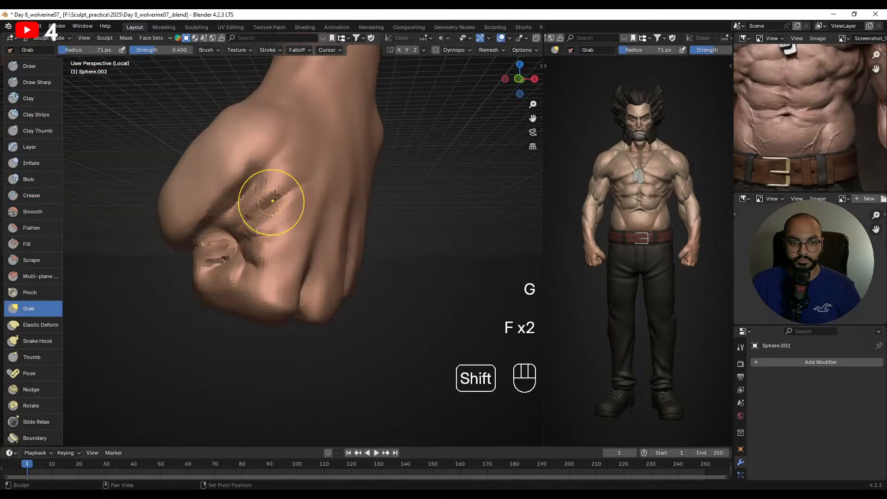
mouse_move(271, 202)
shift+mouse_down()
mouse_move(226, 231)
mouse_move(233, 233)
shift+mouse_up()
- Smooth the side of the curled index finger at 44 px and deepen its crease with a 34 px Crease brush
alt+middle_drag(252, 238, 316, 254)
key(f)
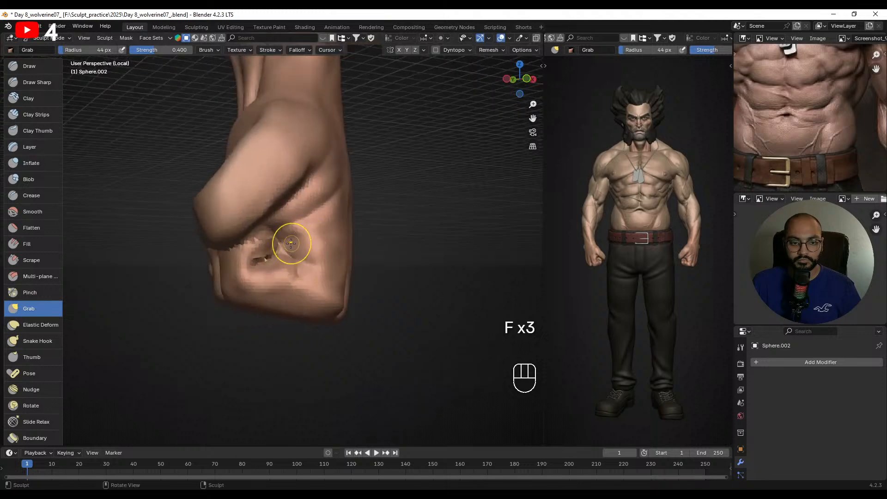
click(296, 243)
shift+drag(295, 240, 302, 227)
click(56, 197)
mouse_move(307, 265)
middle_down()
mouse_move(291, 266)
mouse_move(295, 272)
middle_up()
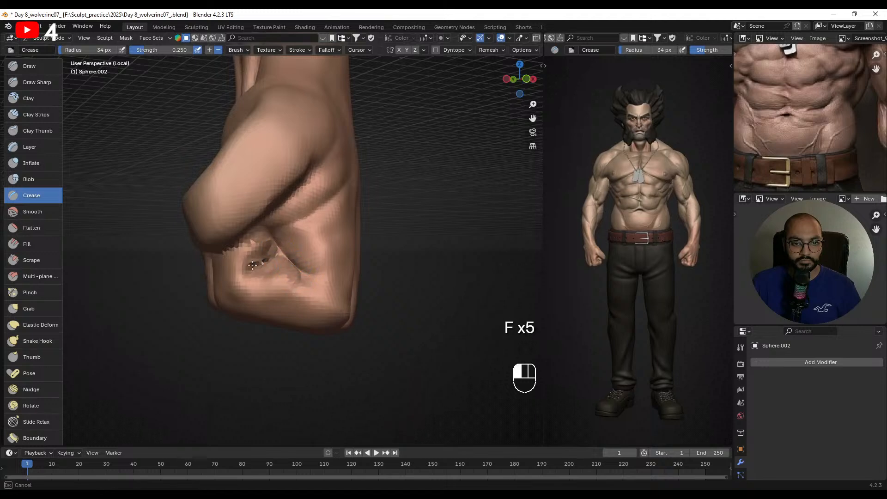
mouse_move(280, 255)
ctrl+alt+middle_down()
mouse_move(280, 265)
mouse_move(245, 252)
mouse_move(324, 251)
mouse_move(311, 255)
ctrl+alt+middle_up()
- Nudge the curled part of the left index finger with the Grab brush at 87 px
key(g)
key(f)
click(266, 248)
key(f)
click(303, 256)
drag(279, 254, 289, 253)
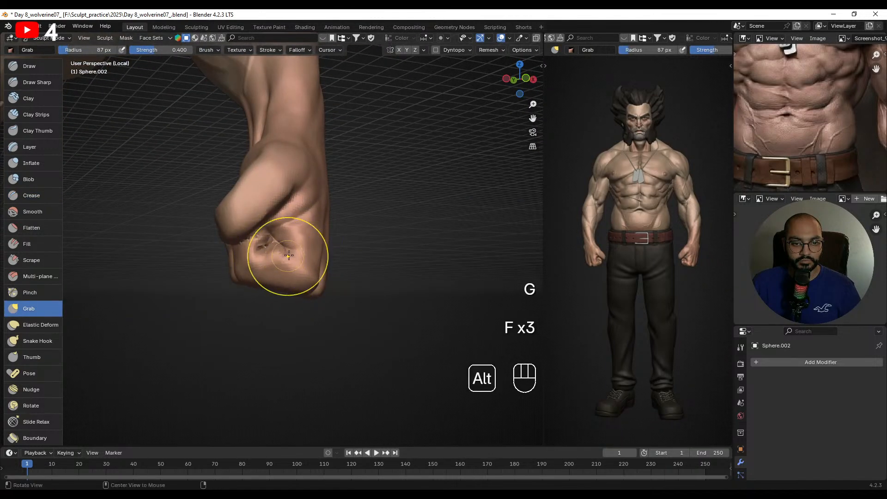
- Pull the thumb side of the left fist into shape with a larger Grab brush, ending at a 123 px radius
key(f)
alt+middle_drag(289, 253, 306, 276)
click(347, 270)
key(f)
click(306, 276)
drag(287, 274, 322, 241)
key(f)
click(340, 277)
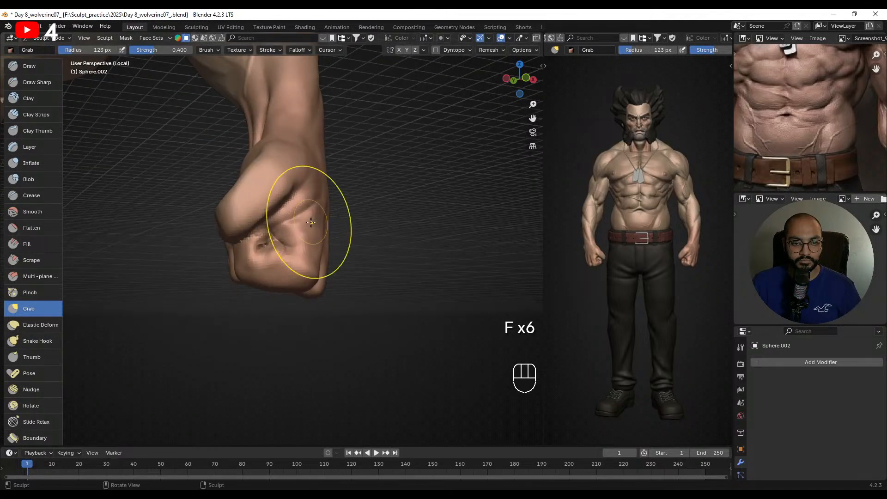
- Add volume to the curled left index finger with the Clay Strips brush
alt+middle_drag(312, 226, 245, 192)
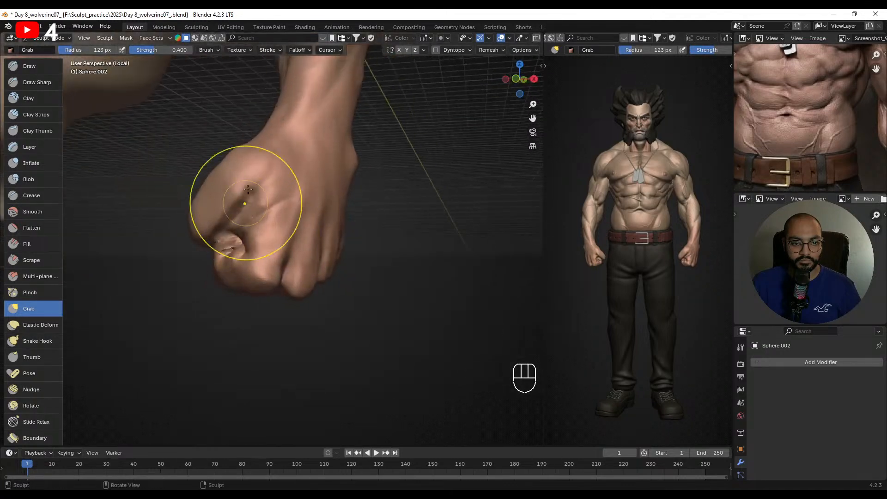
click(43, 113)
key(f)
click(178, 256)
mouse_move(232, 246)
alt+mouse_down()
mouse_move(191, 252)
mouse_move(216, 260)
mouse_move(218, 274)
alt+mouse_up()
key(f)
click(212, 261)
- Adjust the curled left index finger with the Grab brush and smooth its surface
key(g)
key(f)
click(234, 266)
alt+middle_drag(218, 275, 252, 275)
key(f)
click(259, 273)
shift+drag(253, 271, 255, 277)
- Try to build up the left index knuckle with a 36 px Draw brush, then undo the stroke
mouse_move(255, 277)
alt+middle_down()
mouse_move(291, 268)
mouse_move(235, 270)
mouse_move(229, 237)
mouse_move(249, 204)
mouse_move(263, 202)
alt+middle_up()
click(46, 73)
key(f)
key(f)
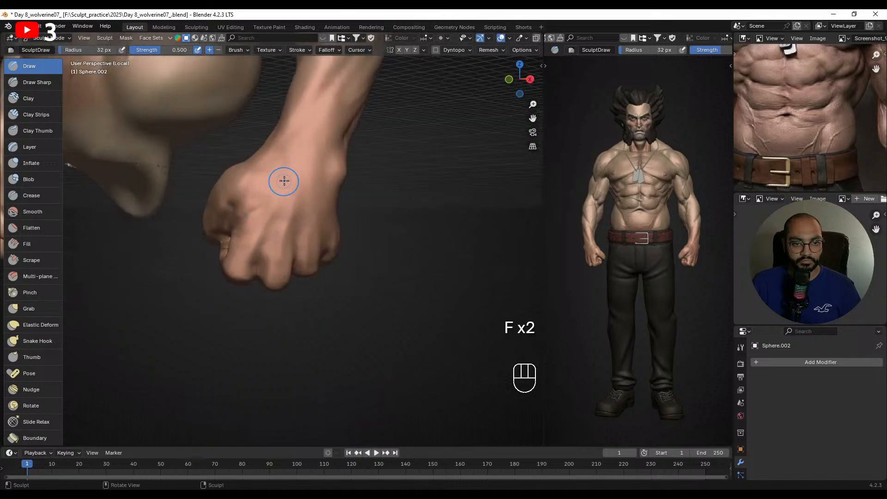
key(f)
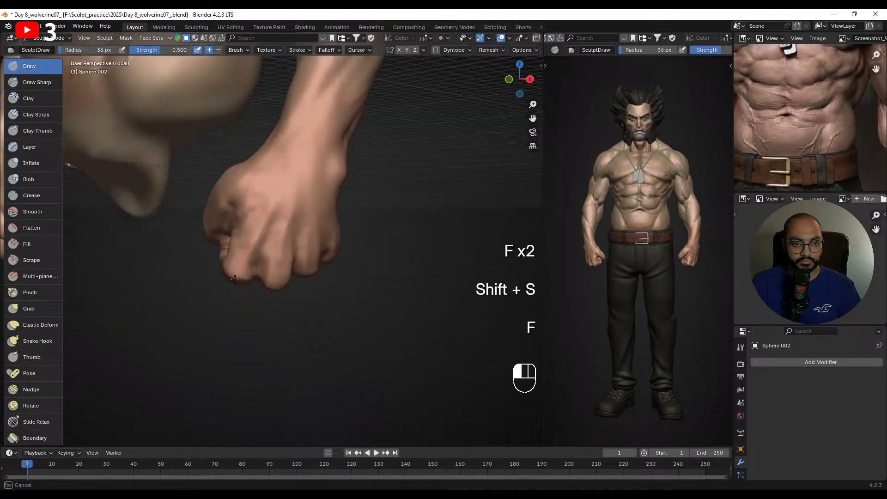
drag(235, 280, 233, 283)
alt+middle_drag(233, 278, 245, 303)
key(ctrl+z)
- Sculpt along the gap between the left index and middle fingers down to the knuckles with a 26 px Draw brush
alt+middle_drag(260, 222, 271, 195)
mouse_move(269, 198)
mouse_down()
mouse_move(231, 285)
mouse_move(247, 278)
mouse_up()
mouse_move(246, 279)
alt+middle_down()
mouse_move(314, 273)
mouse_move(253, 266)
alt+middle_up()
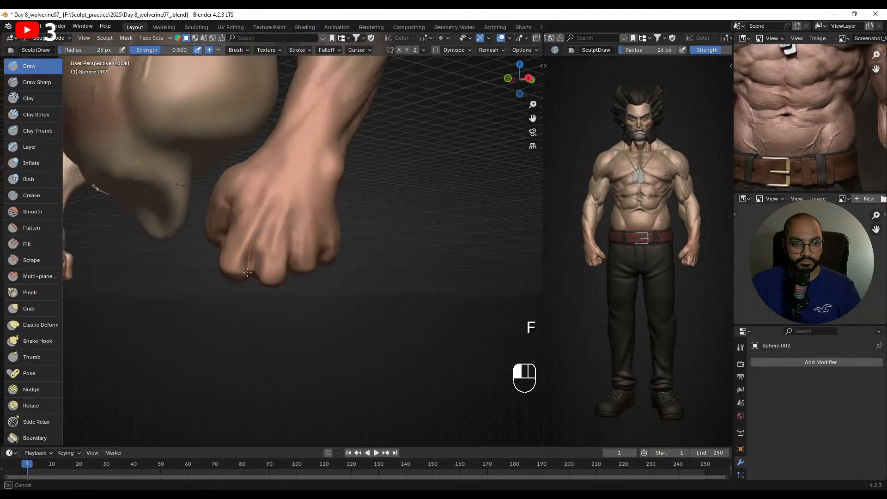
click(236, 294)
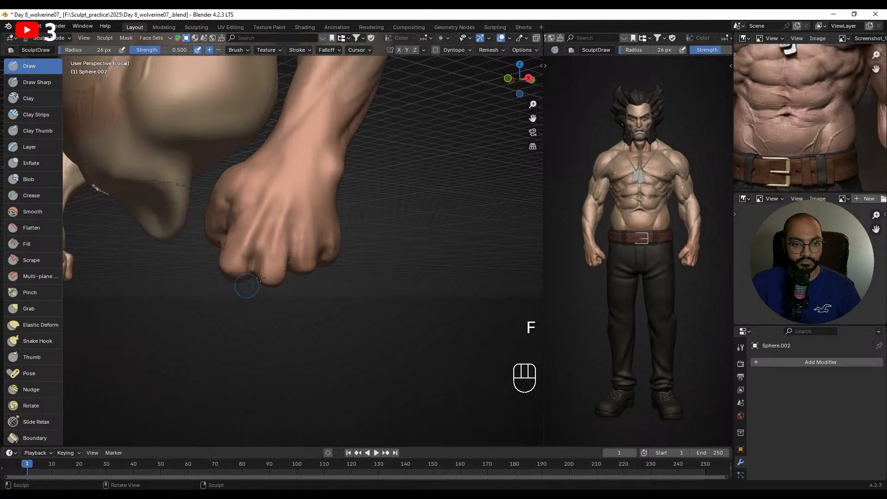
- Try a 29 px Draw stroke along the left middle finger to its knuckle and undo it
mouse_move(260, 277)
alt+middle_down()
mouse_move(247, 266)
mouse_move(273, 271)
alt+middle_up()
key(f)
click(267, 255)
drag(278, 220, 258, 294)
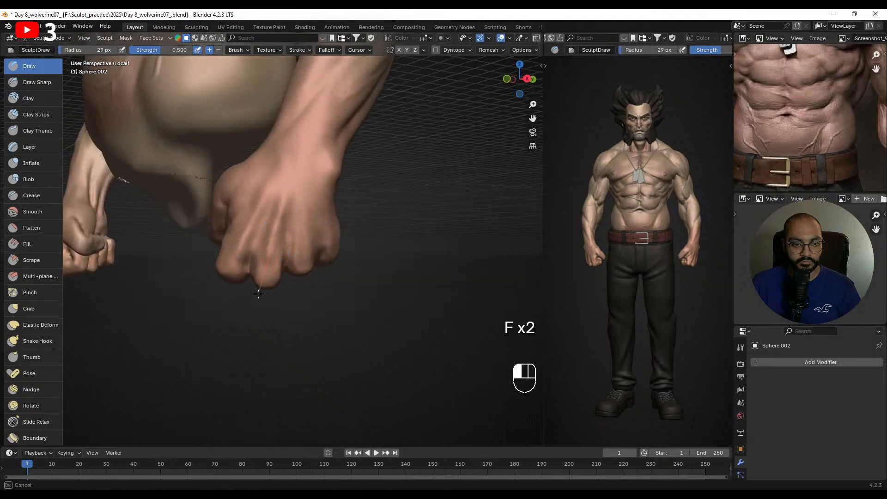
key(ctrl+z)
key(ctrl+z)
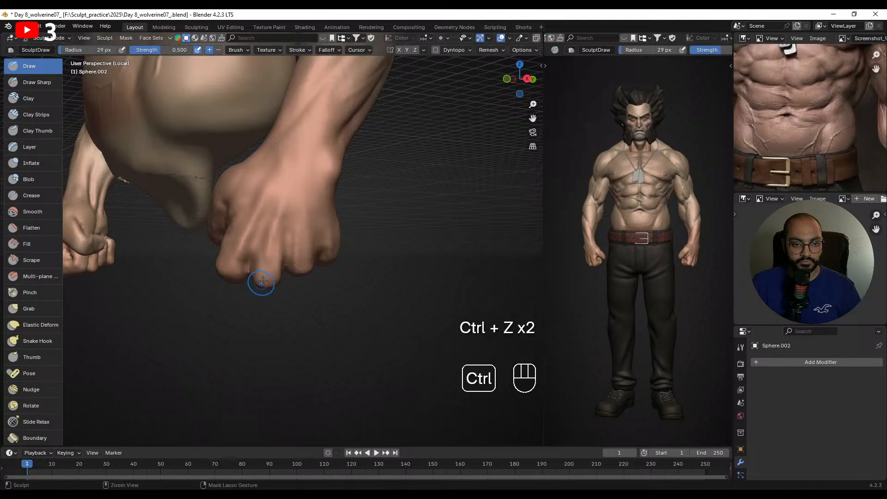
- Smooth the left middle knuckle, then define the neighbouring finger gaps with 29 px Draw strokes and soften them
shift+drag(271, 259, 264, 277)
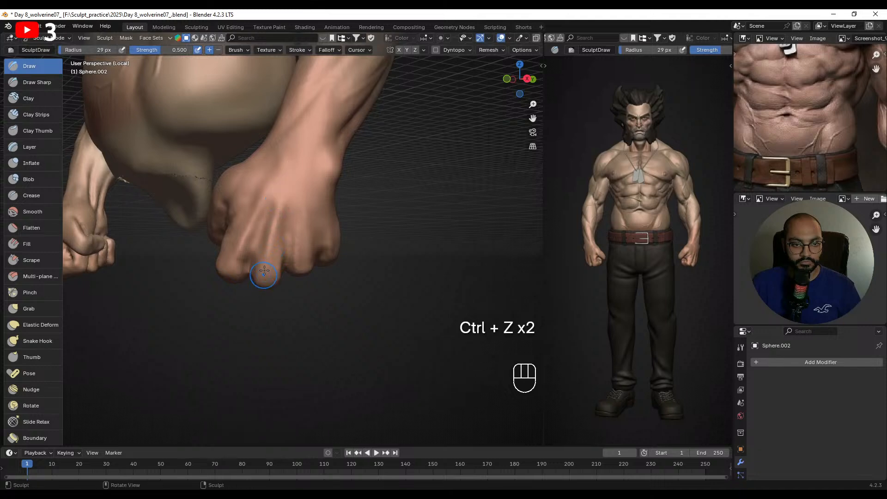
alt+middle_drag(264, 276, 281, 265)
drag(282, 217, 268, 305)
alt+middle_drag(269, 293, 286, 193)
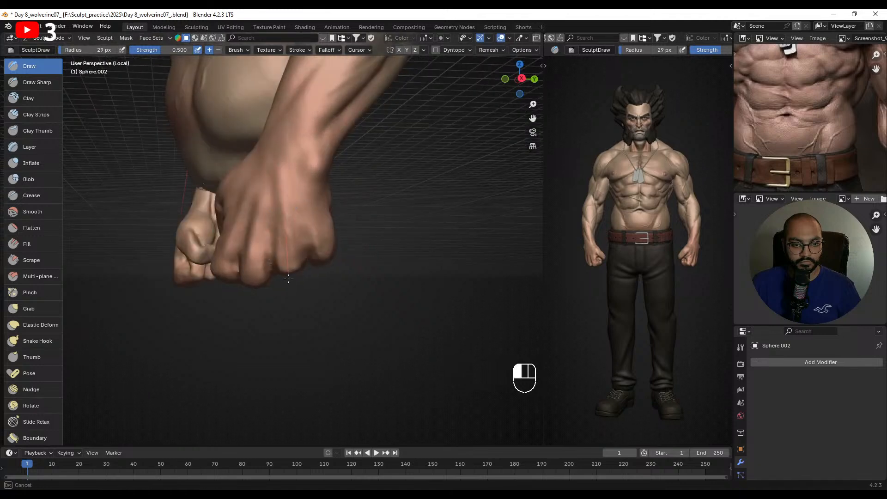
alt+middle_drag(288, 278, 302, 173)
shift+drag(305, 230, 302, 206)
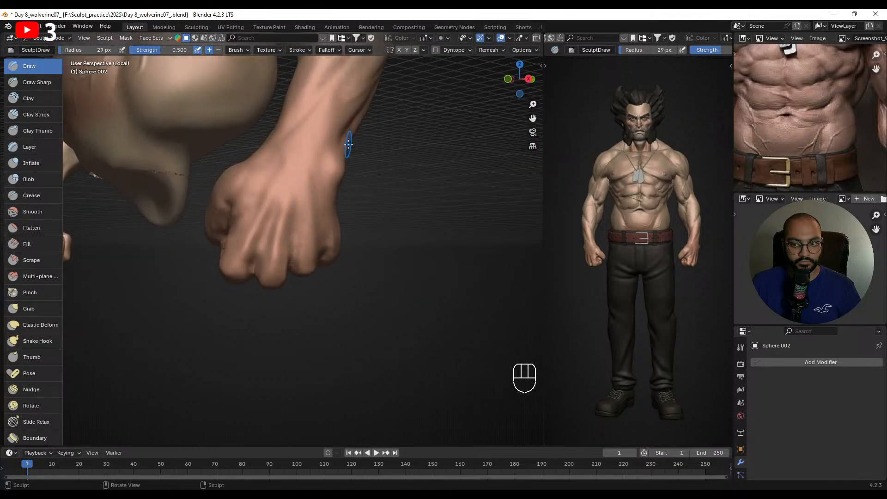
- Reshape the side and knuckle edge of the left fist with the Grab brush at 65 px, undoing one faulty pull
mouse_move(254, 218)
alt+middle_down()
mouse_move(332, 229)
mouse_move(214, 222)
mouse_move(259, 224)
mouse_move(311, 253)
mouse_move(328, 251)
mouse_move(316, 231)
alt+middle_up()
key(g)
key(f)
click(310, 232)
key(ctrl+z)
key(f)
click(311, 231)
drag(309, 229, 301, 256)
alt+middle_drag(301, 258, 310, 263)
key(f)
click(304, 265)
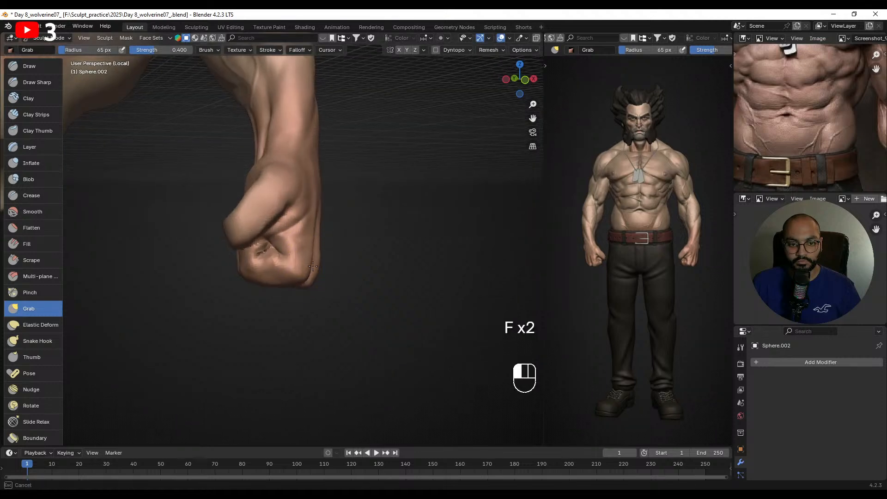
drag(313, 266, 316, 266)
mouse_move(318, 268)
ctrl+alt+middle_down()
mouse_move(273, 274)
mouse_move(323, 276)
ctrl+alt+middle_up()
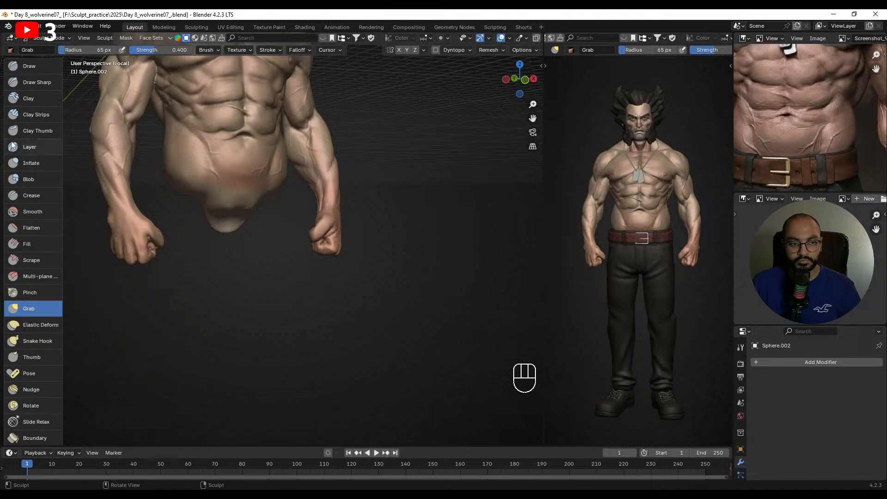
- Sculpt tendon ridges on the back of the fist using the Draw brush with a 21 px radius
click(27, 66)
mouse_move(256, 222)
alt+mouse_down()
mouse_move(285, 215)
mouse_move(261, 187)
alt+mouse_up()
key(f)
click(280, 216)
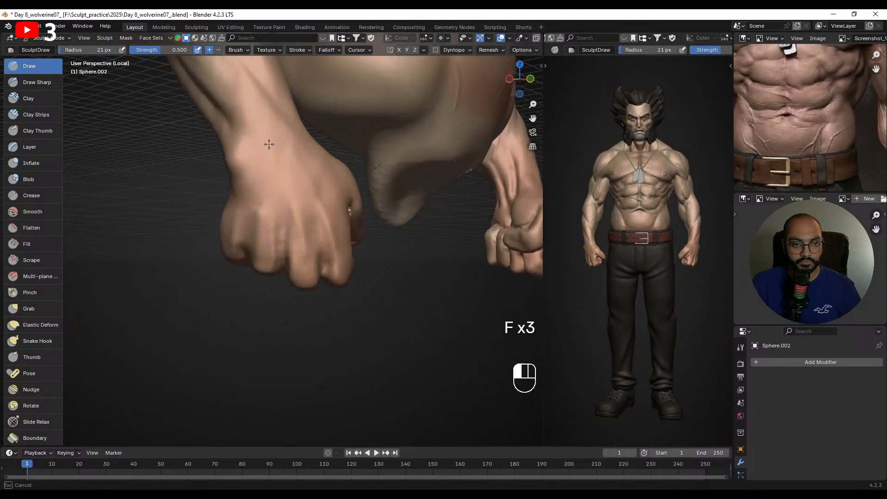
key(ctrl+z)
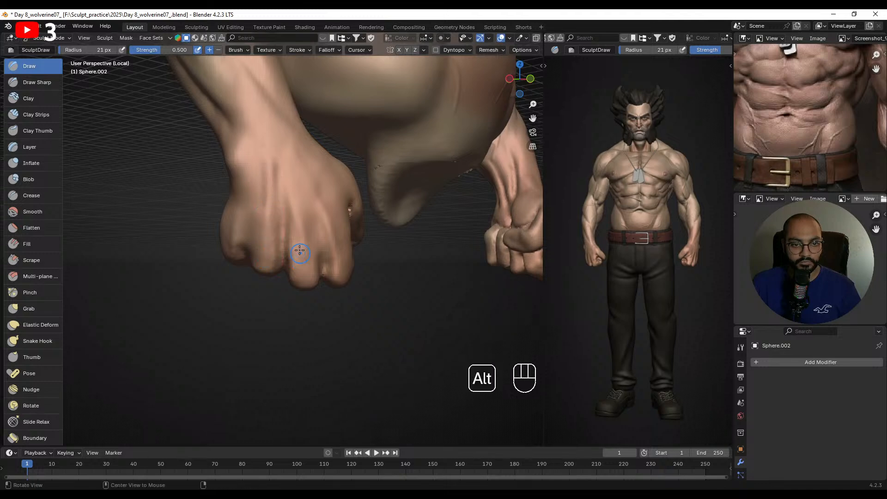
- Refine the tendons and the middle knuckle on the back of the fist, using a 28 px Draw brush and smoothing
alt+drag(300, 251, 227, 234)
key(KP_Decimal)
alt+drag(183, 207, 285, 202)
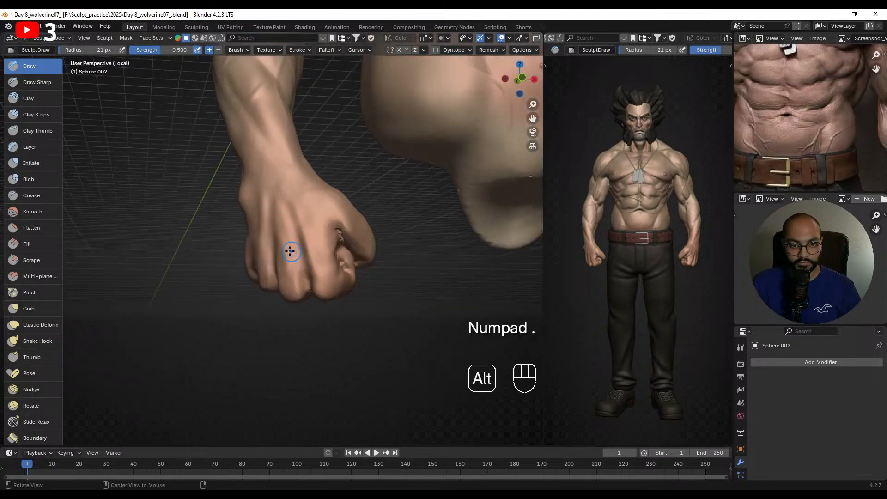
alt+drag(290, 251, 302, 235)
key(ctrl+z)
alt+drag(312, 317, 297, 260)
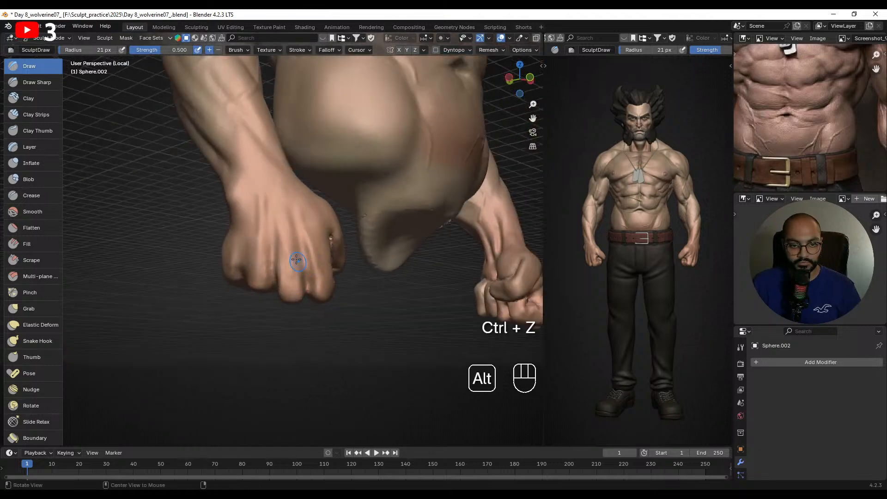
key(ctrl+z)
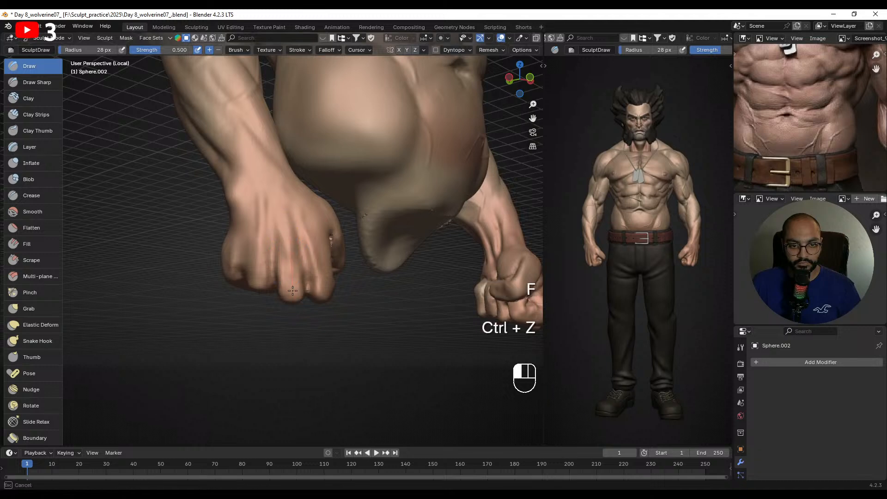
shift+drag(287, 275, 287, 268)
- Set the Draw brush radius to 15 px and define the tendons running from the wrist to the middle knuckles
mouse_move(296, 259)
alt+middle_down()
mouse_move(233, 234)
mouse_move(281, 221)
alt+middle_up()
mouse_move(280, 192)
mouse_down()
mouse_move(290, 303)
mouse_move(292, 275)
mouse_up()
key(ctrl+z)
key(f)
click(279, 198)
alt+middle_drag(291, 275, 284, 202)
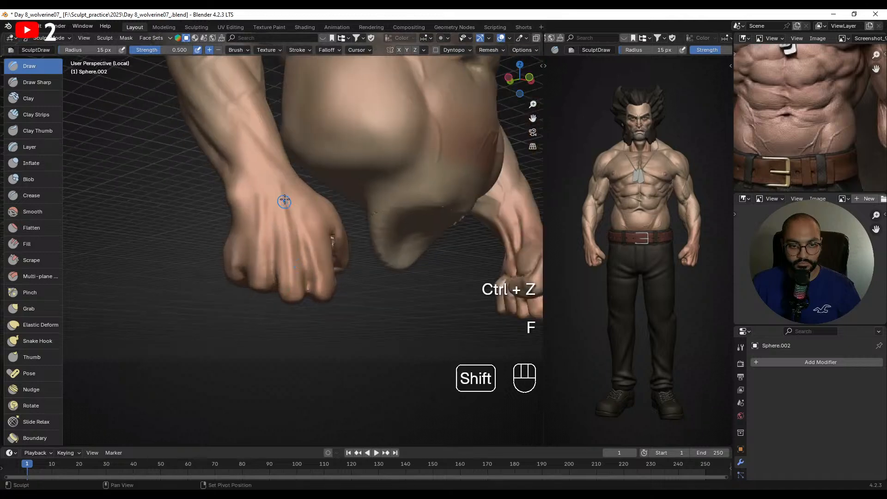
shift+drag(288, 301, 293, 297)
- Sculpt the tendon ridge leading to the little-finger knuckle on the outer side of the fist
mouse_move(293, 297)
alt+middle_down()
mouse_move(283, 253)
mouse_move(269, 245)
alt+middle_up()
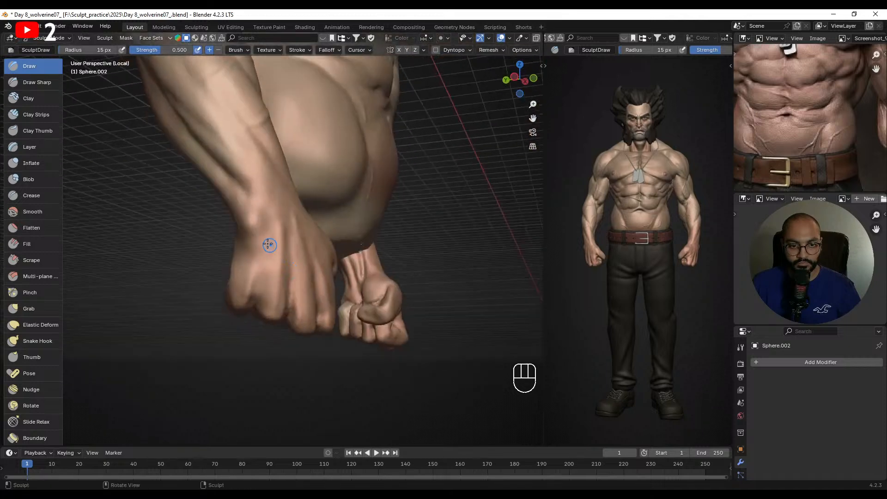
drag(236, 326, 238, 324)
key(ctrl+z)
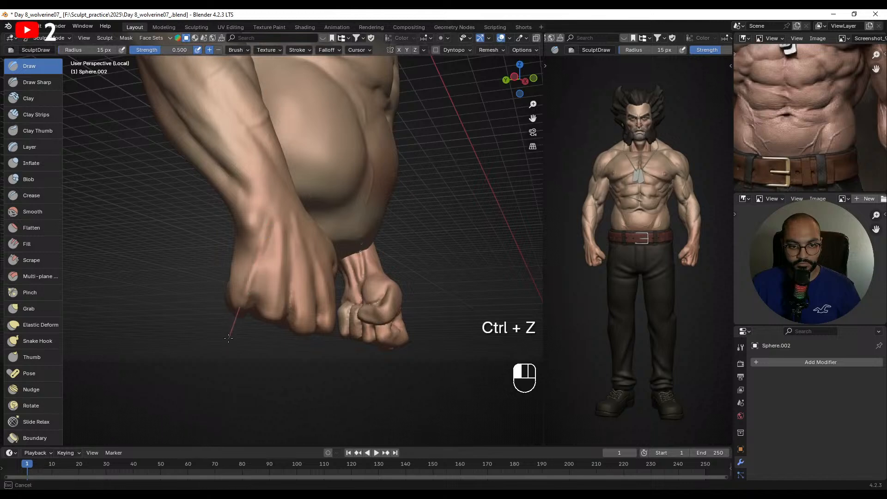
alt+middle_drag(280, 251, 299, 243)
mouse_move(299, 244)
shift+mouse_down()
mouse_move(280, 215)
mouse_move(299, 198)
shift+mouse_up()
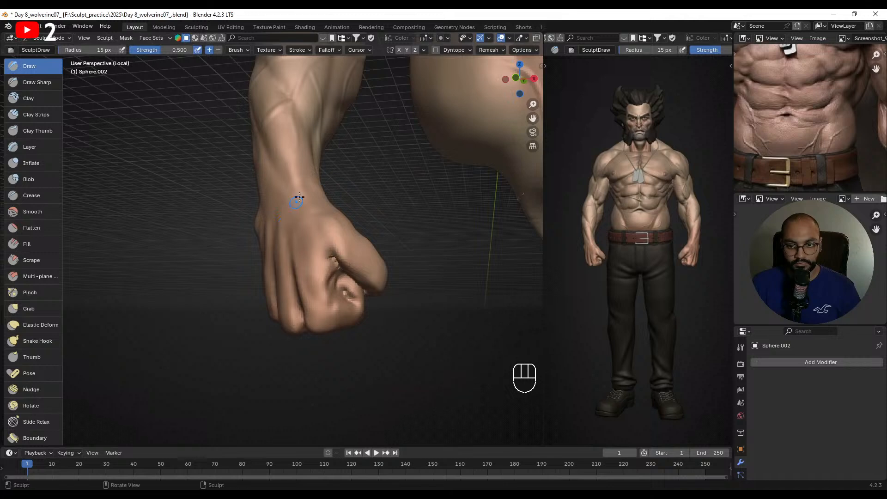
- Return to Object Mode and exit the body's local view so the whole character is shown
mouse_move(400, 201)
ctrl+alt+mouse_down()
mouse_move(356, 198)
mouse_move(365, 238)
mouse_move(317, 251)
ctrl+alt+mouse_up()
key(ctrl+Tab)
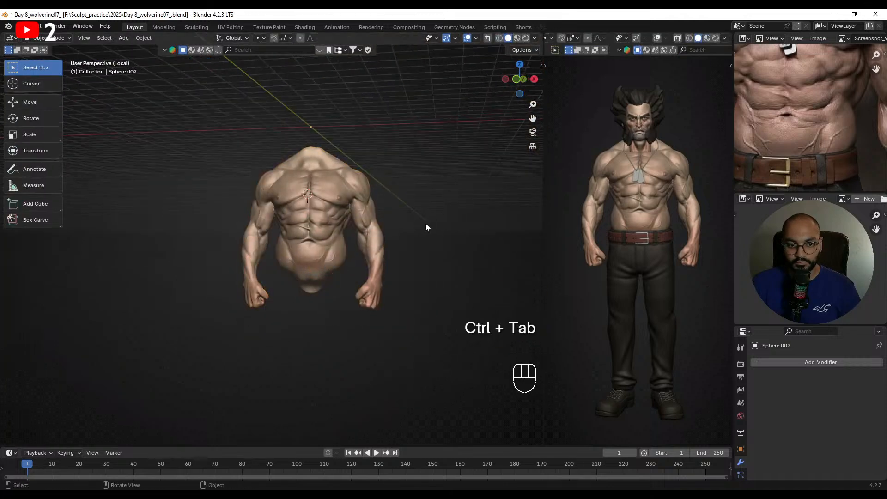
key(slash)
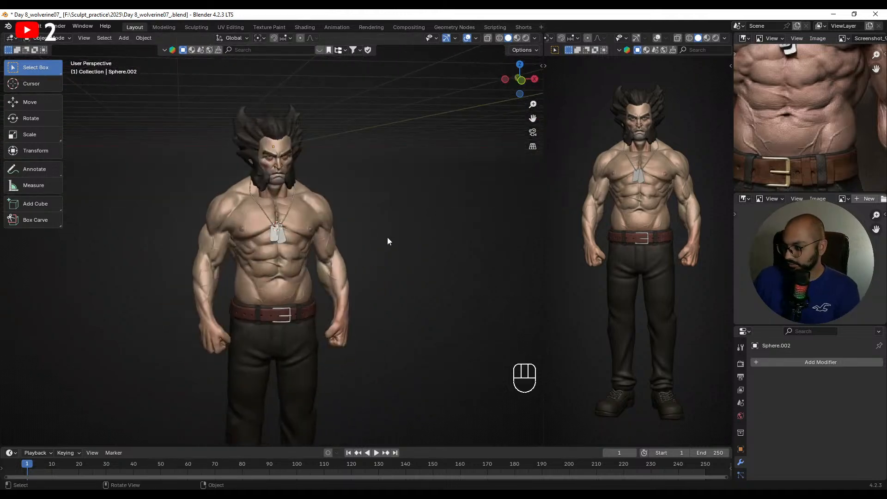
- Examine the complete character from the head down to the boots to judge the overall result
scroll(387, 237, up, 2)
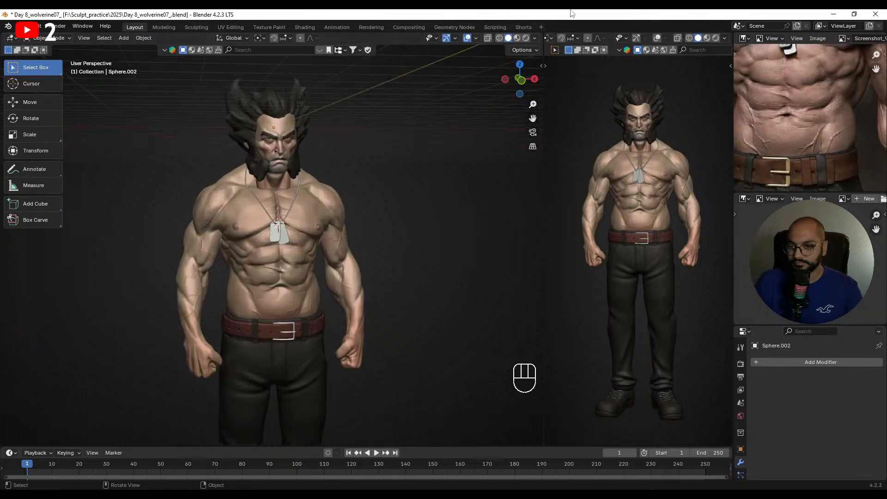
scroll(405, 295, down, 1)
middle_drag(405, 295, 396, 278)
scroll(351, 237, down, 2)
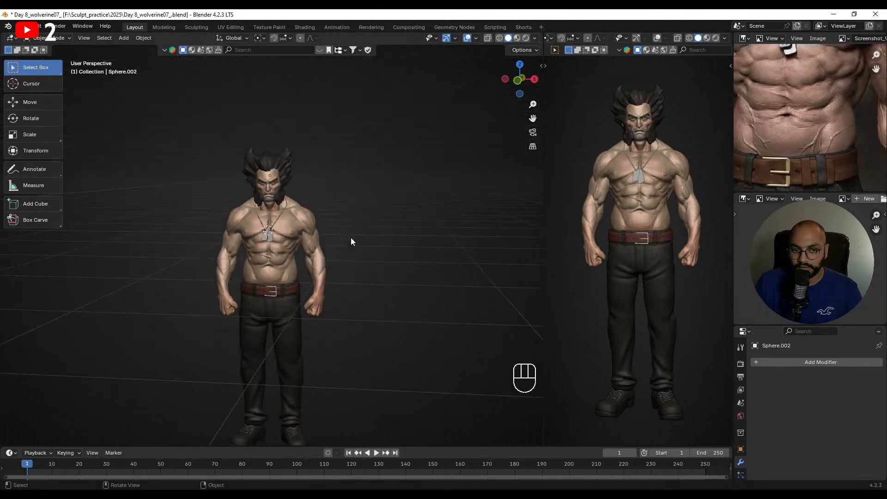
mouse_move(350, 249)
middle_down()
mouse_move(347, 260)
mouse_move(357, 255)
mouse_move(325, 251)
mouse_move(347, 255)
middle_up()
scroll(347, 252, up, 1)
scroll(334, 194, up, 3)
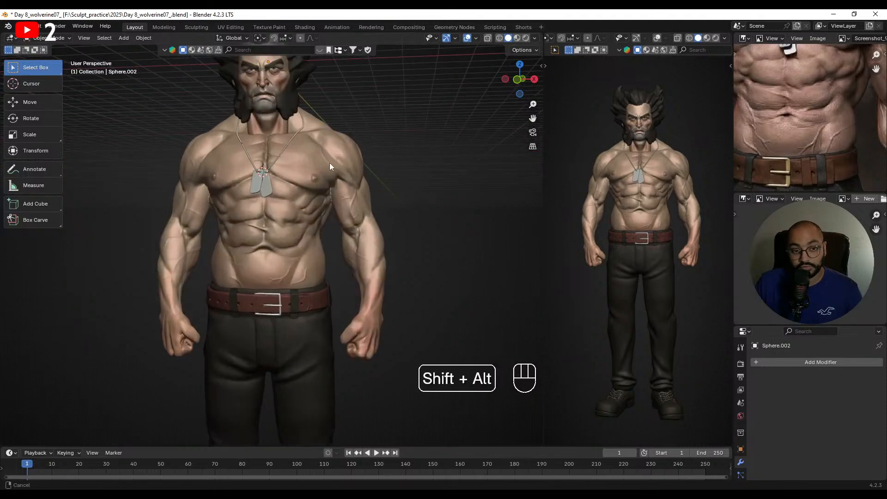
alt+shift+middle_drag(271, 102, 290, 281)
scroll(288, 210, up, 1)
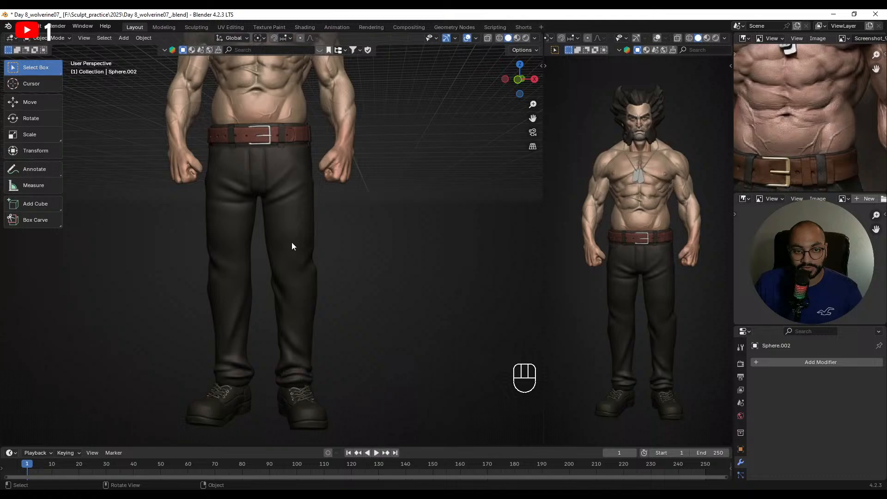
middle_drag(292, 246, 337, 218)
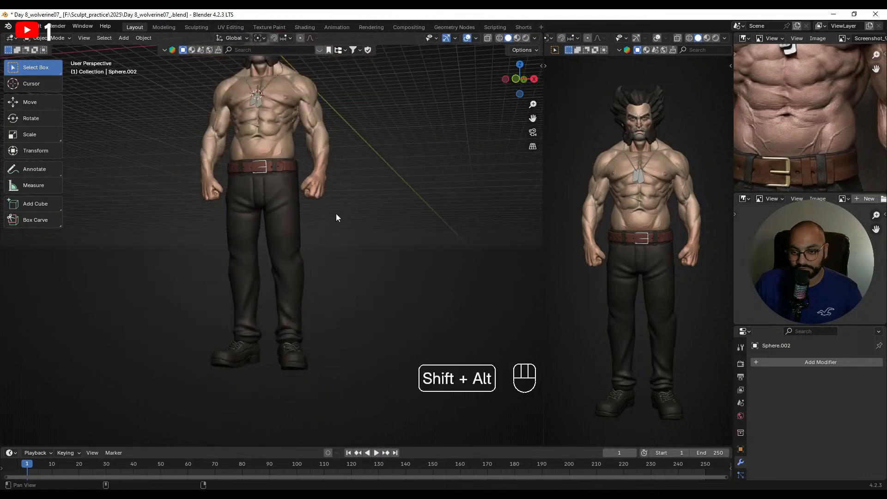
alt+shift+drag(336, 214, 334, 290)
scroll(335, 291, up, 2)
alt+shift+drag(317, 187, 323, 282)
middle_drag(323, 281, 339, 273)
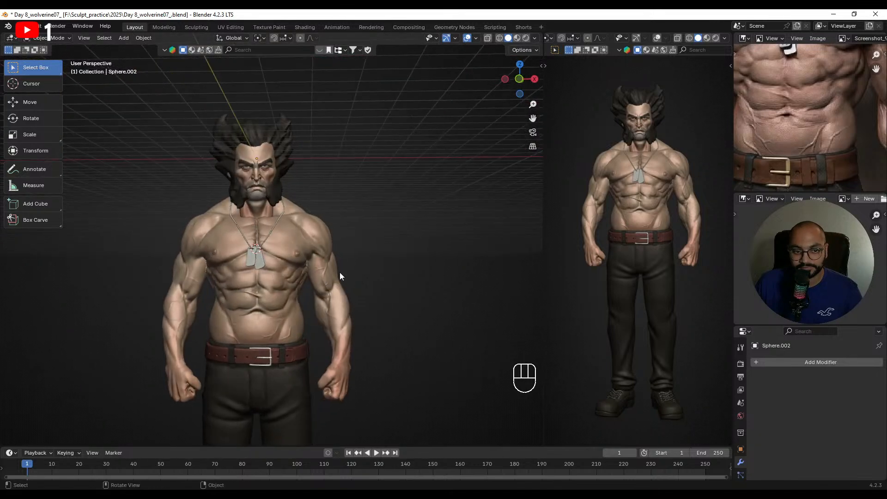
- Examine the reference image from the chest and dog tags down to the fists and claws
scroll(789, 98, down, 4)
alt+shift+drag(790, 97, 790, 142)
scroll(795, 141, up, 4)
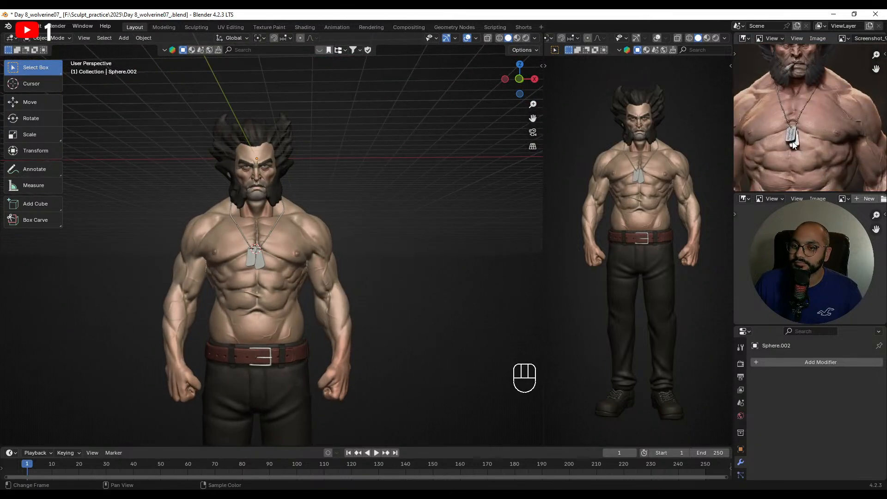
middle_drag(807, 142, 874, 110)
scroll(808, 99, down, 4)
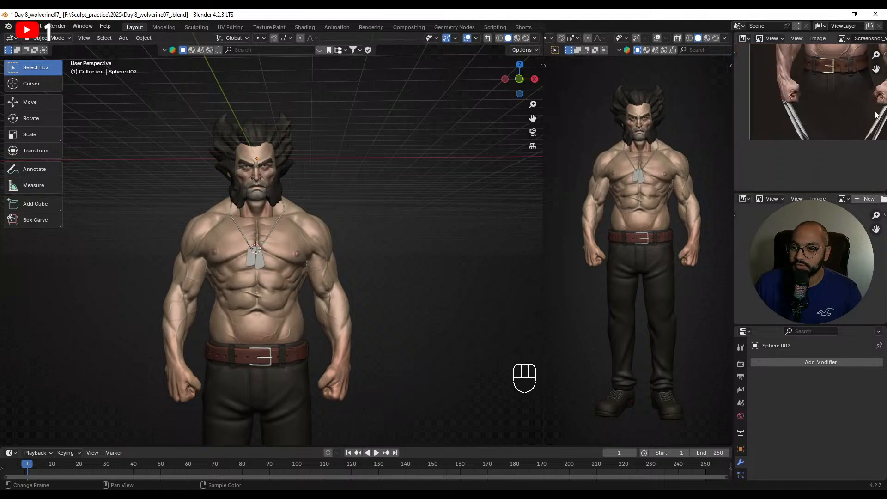
- Switch to the browser, search Google for "wolverine claws", and preview the Collider claw image for reference
key(alt+Tab)
double_click(228, 36)
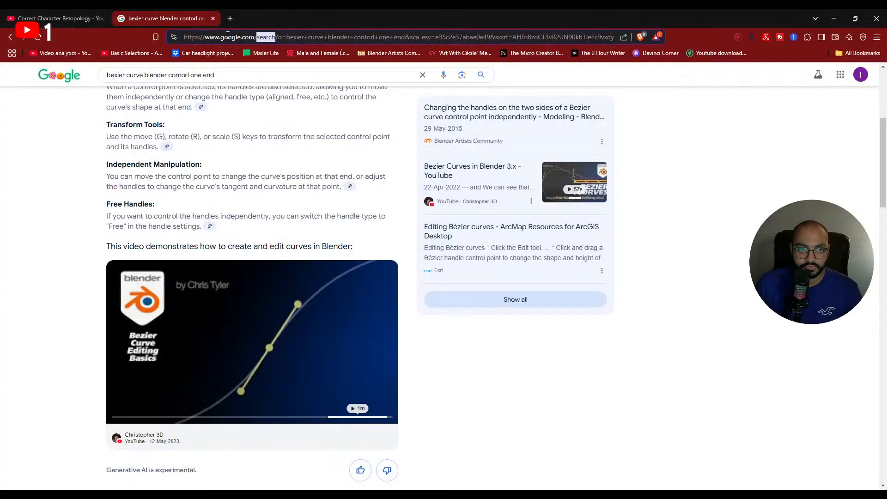
click(229, 37)
text(wolveriune)
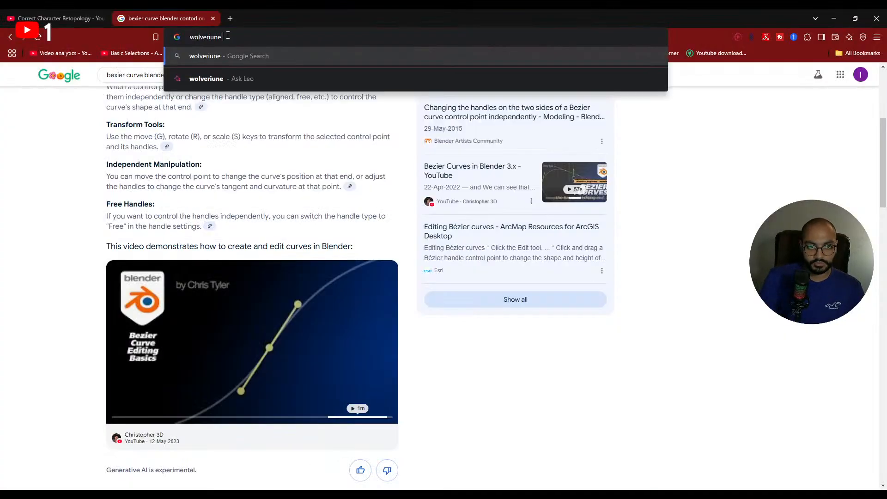
key(BackSpace)
key(BackSpace)
text(ne claws)
key(Return)
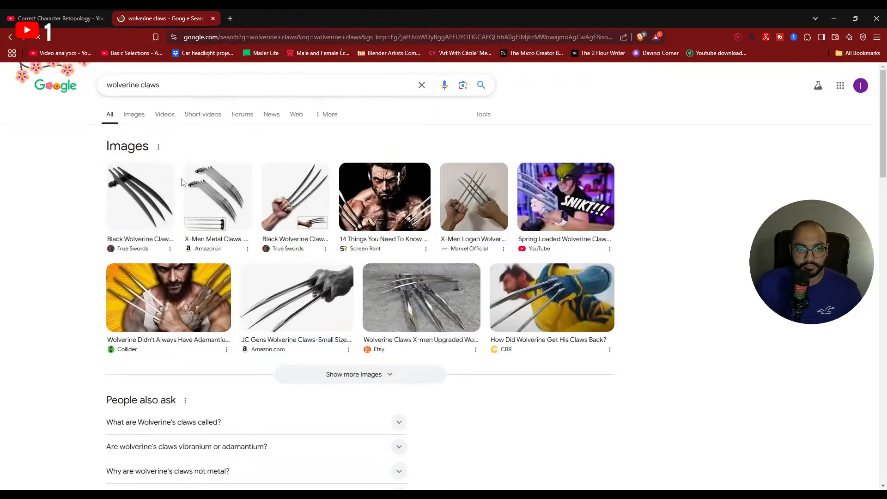
click(189, 298)
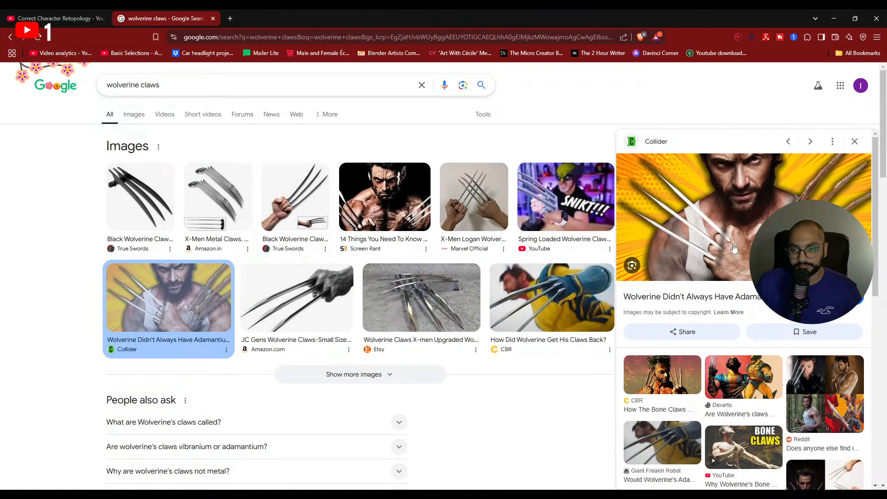
click(213, 19)
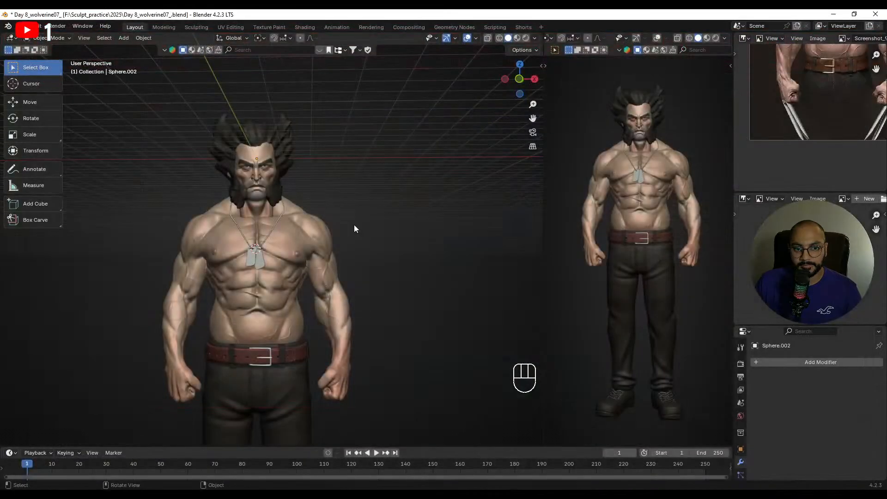
- In Blender, add a 2 m cube and move it about 4.64 m in X, 0.67 m in Y and -5.76 m in Z
mouse_move(355, 225)
middle_down()
mouse_move(396, 224)
mouse_move(342, 228)
middle_up()
scroll(395, 224, up, 3)
shift+middle_drag(402, 388, 385, 188)
key(shift+a)
mouse_move(418, 192)
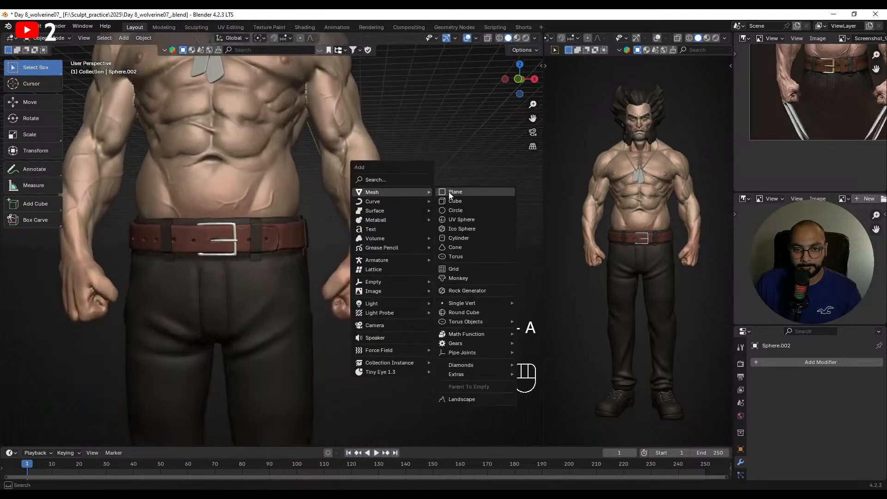
click(455, 200)
scroll(365, 150, down, 3)
key(g)
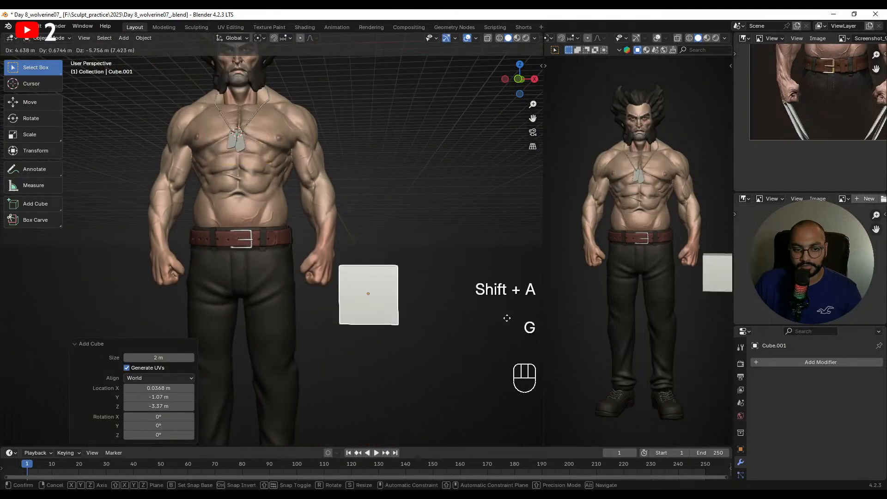
click(439, 226)
- Stretch the cube along global Z by a factor of 3.479 to form a tall block
key(s)
key(z)
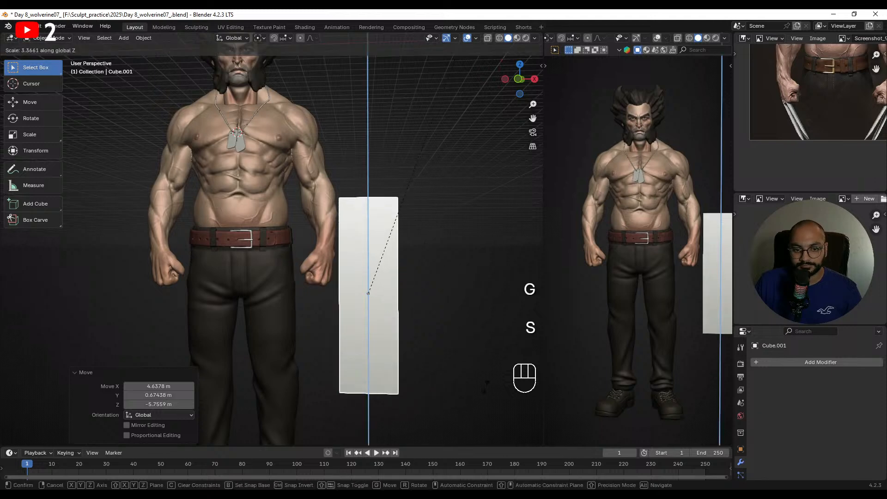
click(480, 371)
scroll(541, 295, down, 2)
scroll(831, 88, down, 1)
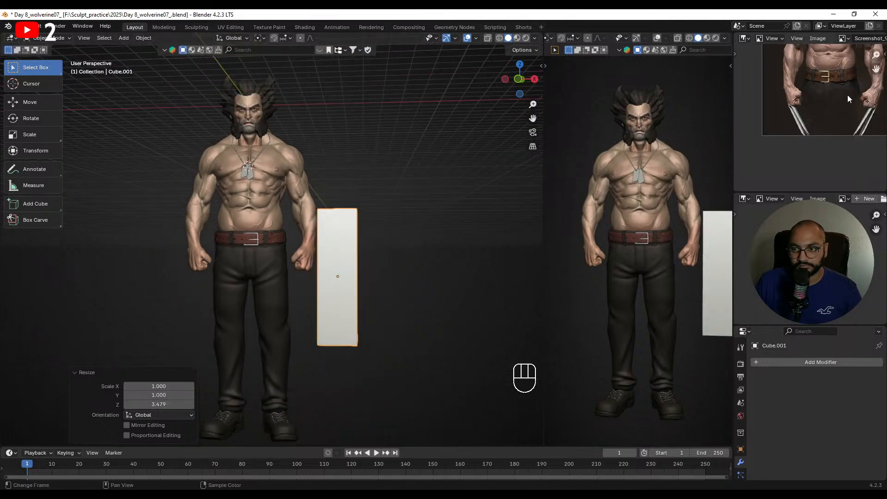
- Scale the block by 0.395 in X and Y with Z locked, and flatten it along Y by about 0.44
middle_drag(847, 93, 822, 125)
scroll(435, 298, up, 1)
middle_drag(367, 270, 408, 337)
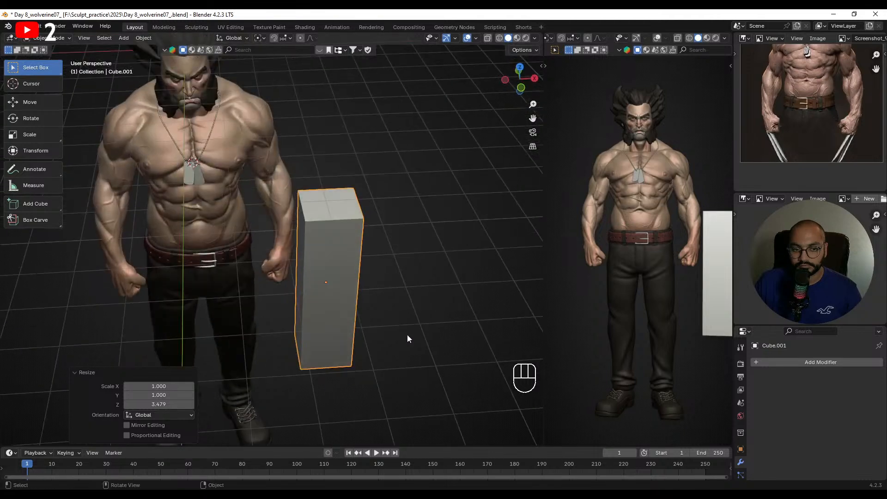
key(s)
key(x)
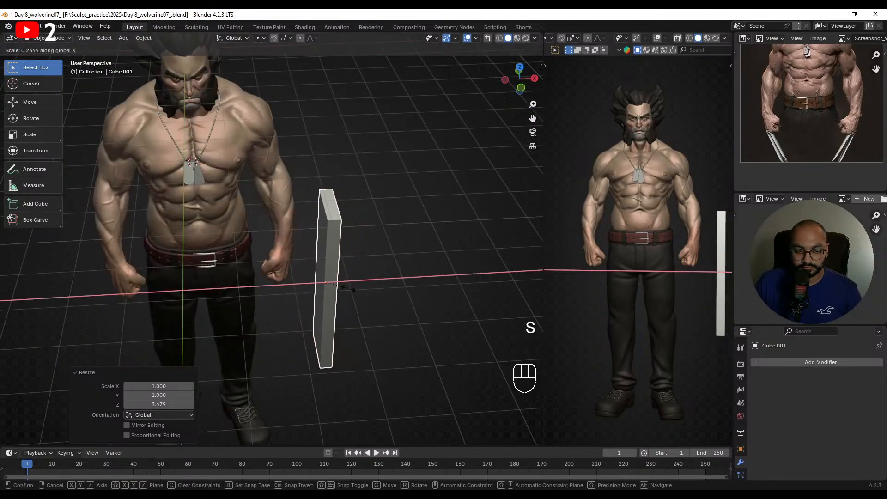
key(s)
key(shift+z)
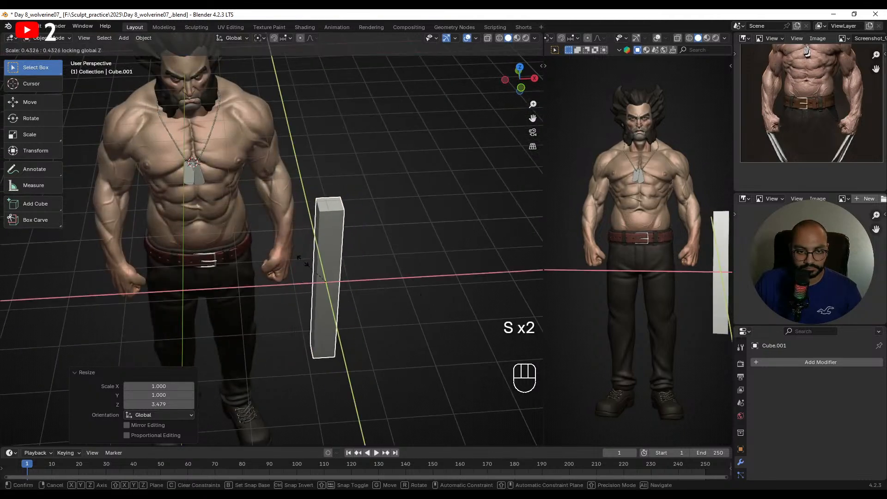
key(s)
key(y)
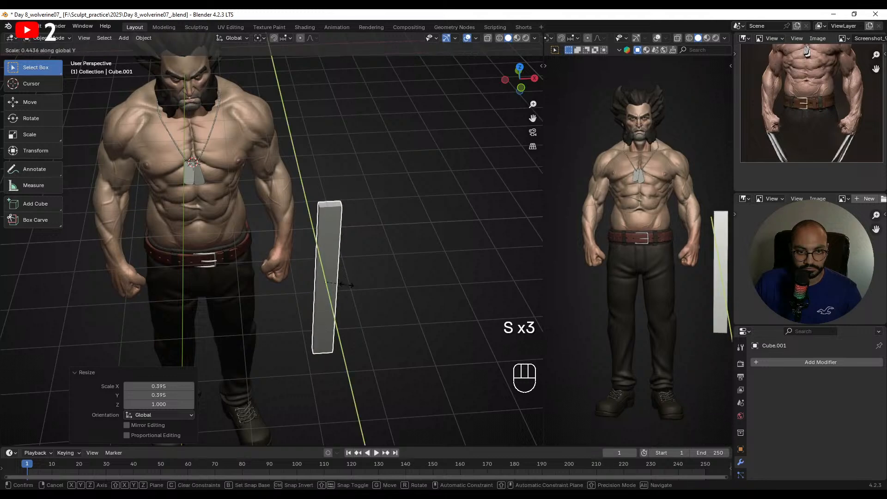
click(346, 284)
- Raise the vertices at one top corner of the block about 2.6 m along Z to form a slanted tip
middle_drag(346, 284, 332, 174)
key(Tab)
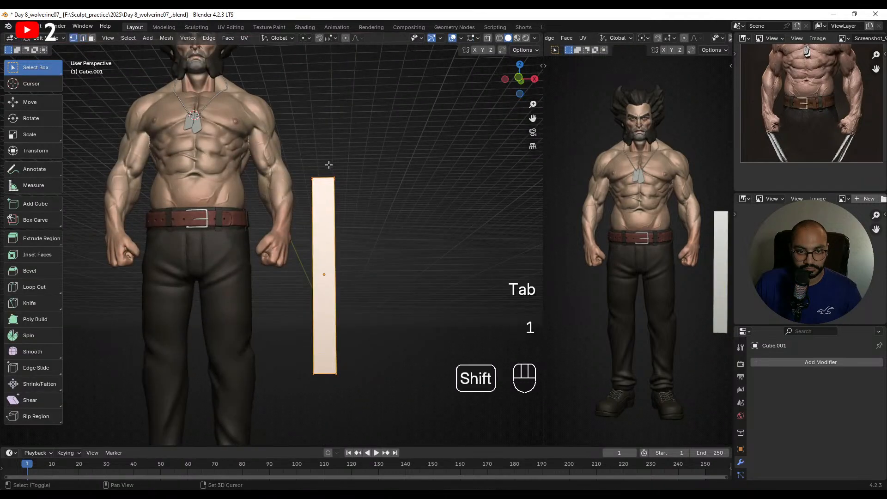
key(shift+z)
drag(323, 159, 342, 201)
key(shift+z)
key(g)
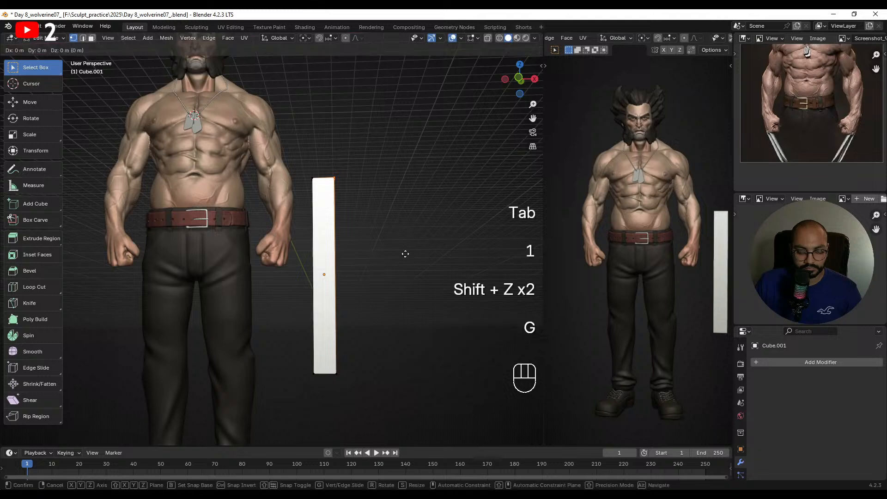
key(z)
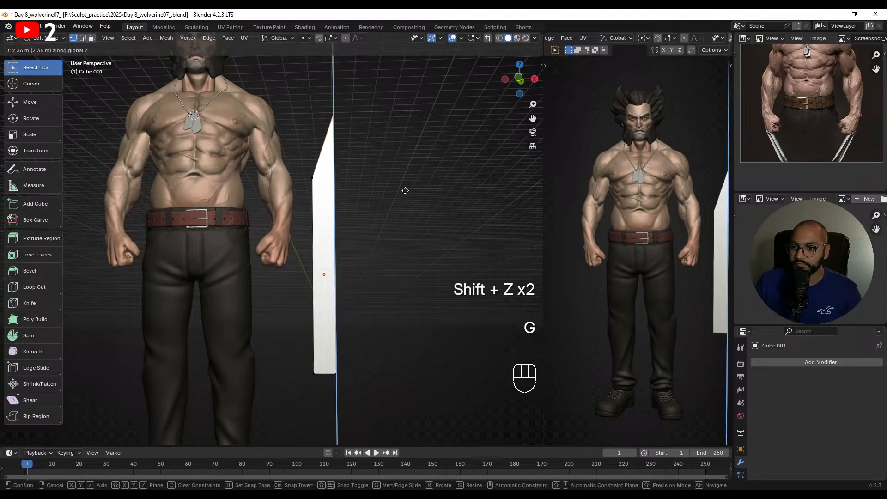
click(406, 184)
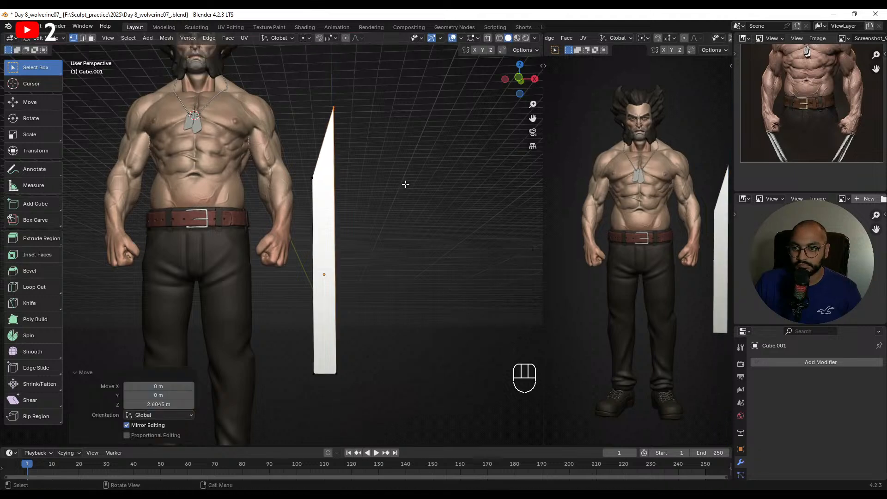
- Add a centred loop cut running lengthwise along the block's narrow sides and switch to edge selection
middle_drag(380, 286, 303, 158)
key(Tab)
key(Tab)
key(ctrl+r)
click(351, 203)
right_click(351, 204)
key(2)
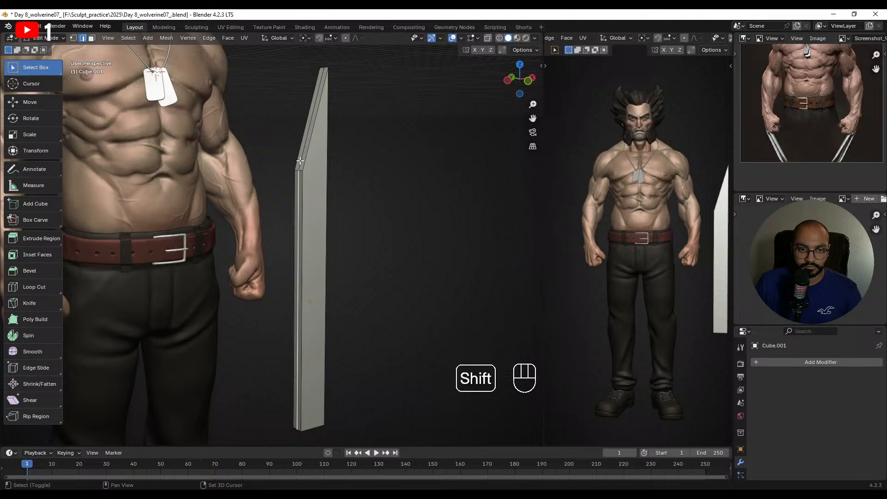
- Try to push the lengthwise centre edges on the narrow side outward with Shrink/Fatten, and undo it
key(alt+s)
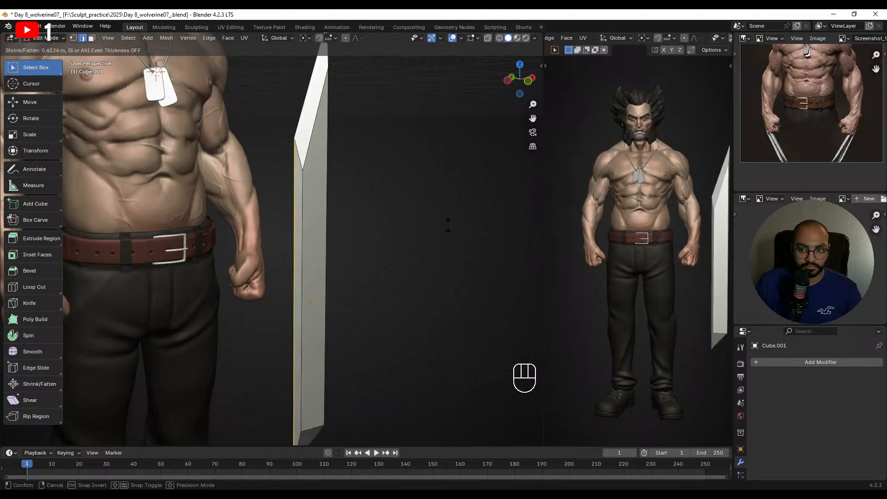
click(447, 225)
scroll(416, 225, down, 3)
key(ctrl+z)
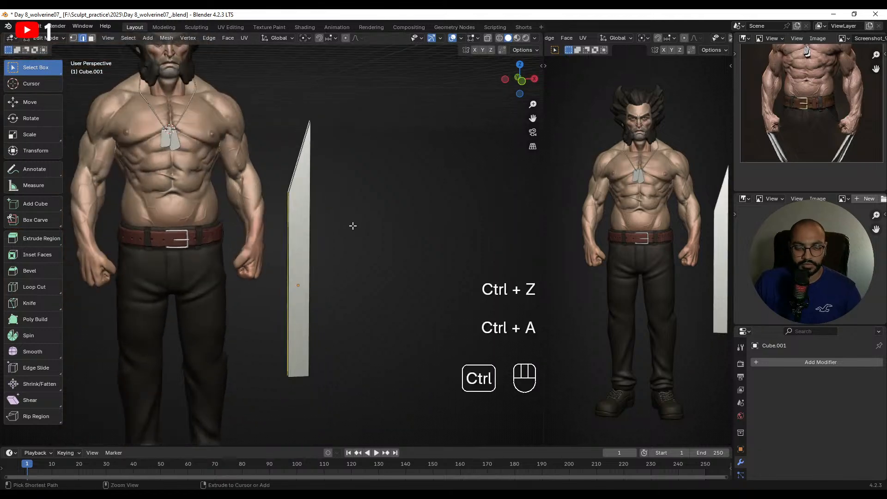
- Apply the block's transforms in Object Mode and return to editing its mesh
key(Tab)
key(ctrl+a)
click(352, 226)
key(Tab)
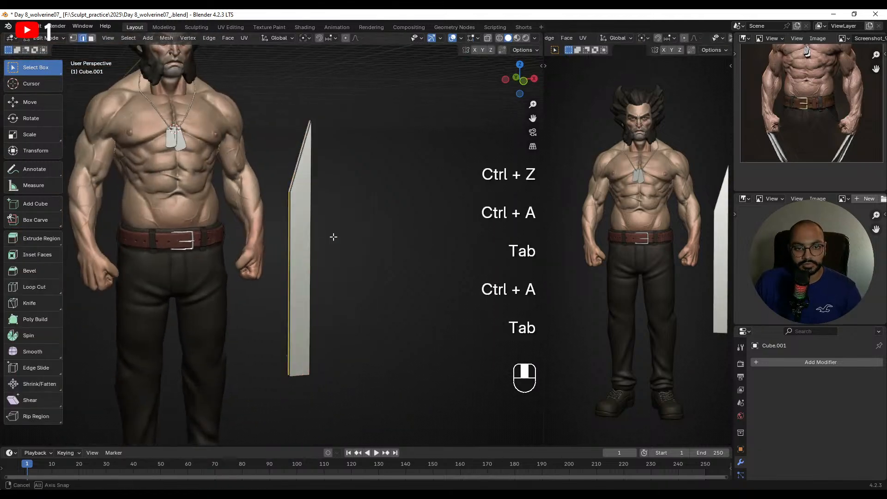
- Push the lengthwise centre edges outward by 0.26 m with Shrink/Fatten to form the blade's ridge
middle_drag(332, 236, 393, 249)
key(alt+s)
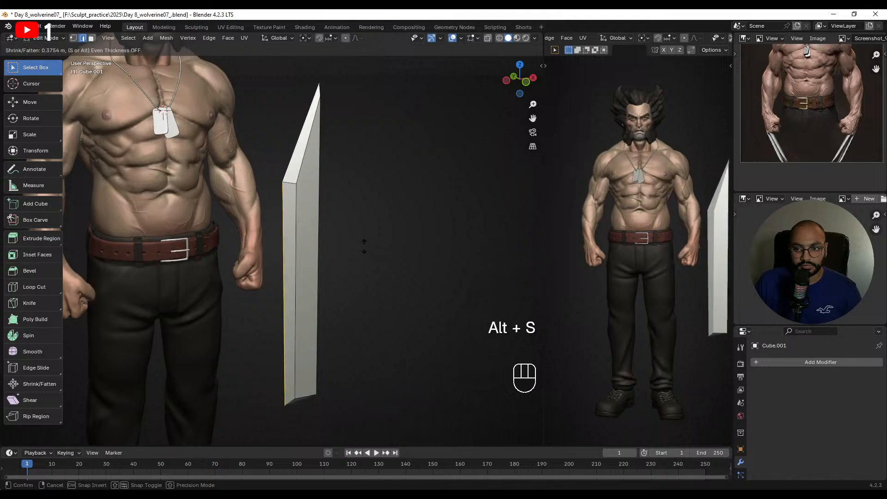
click(365, 250)
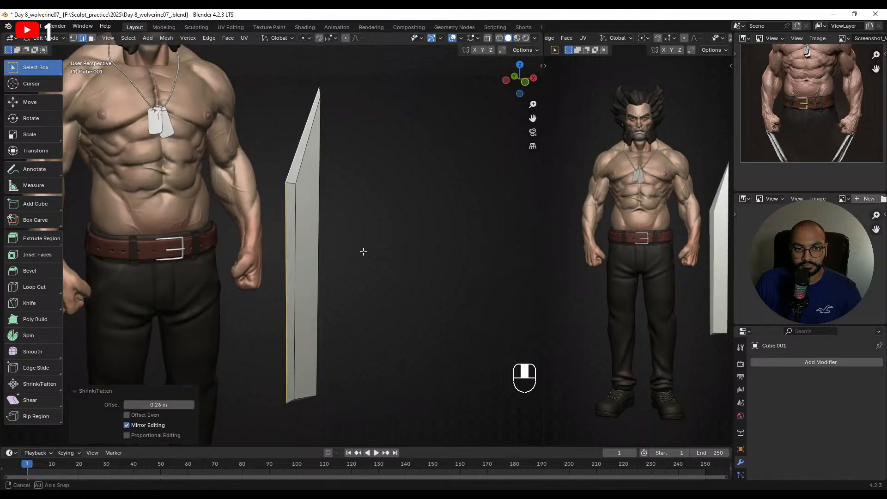
middle_drag(362, 251, 436, 242)
key(Tab)
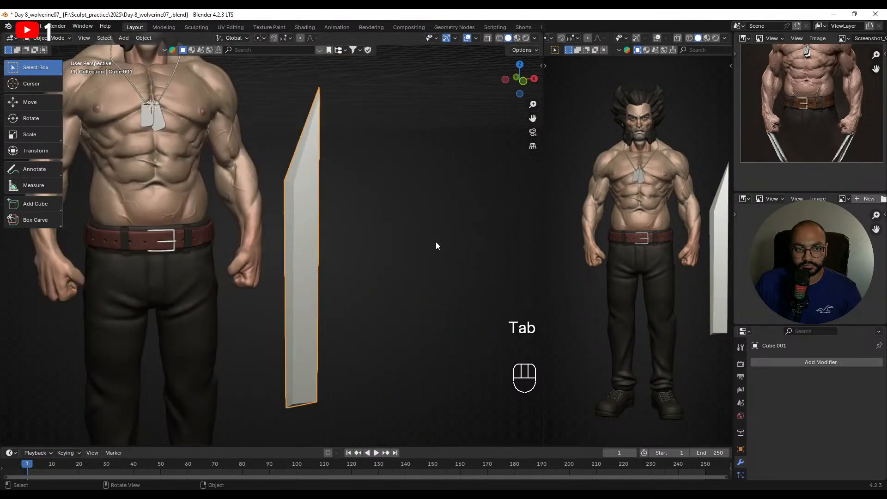
key(r)
right_click(383, 303)
- Lengthen the blade in front view by moving its bottom vertices downward in wireframe display
scroll(378, 288, down, 3)
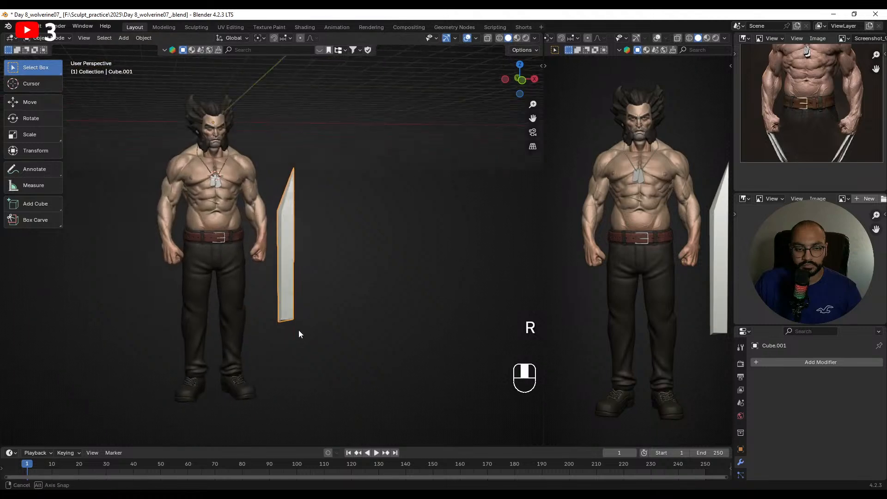
key(KP_1)
scroll(297, 321, up, 4)
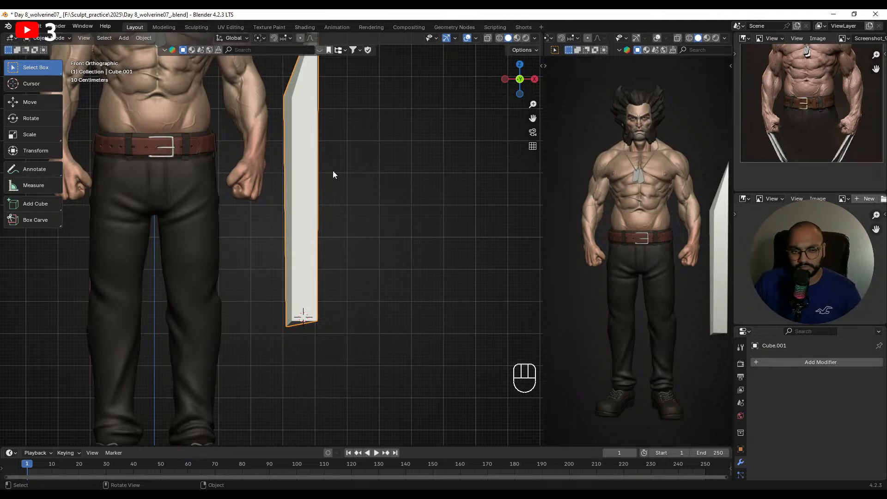
scroll(331, 178, down, 2)
key(Tab)
key(shift+z)
key(1)
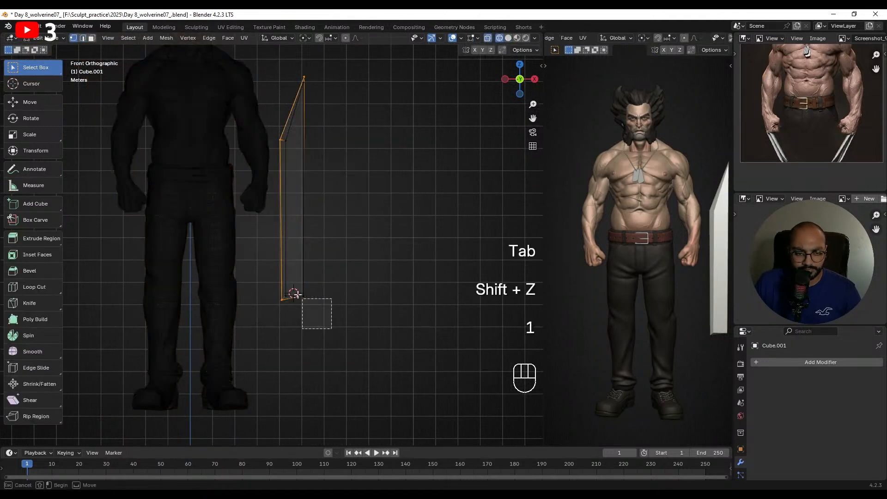
drag(270, 263, 332, 329)
key(g)
click(332, 324)
key(Tab)
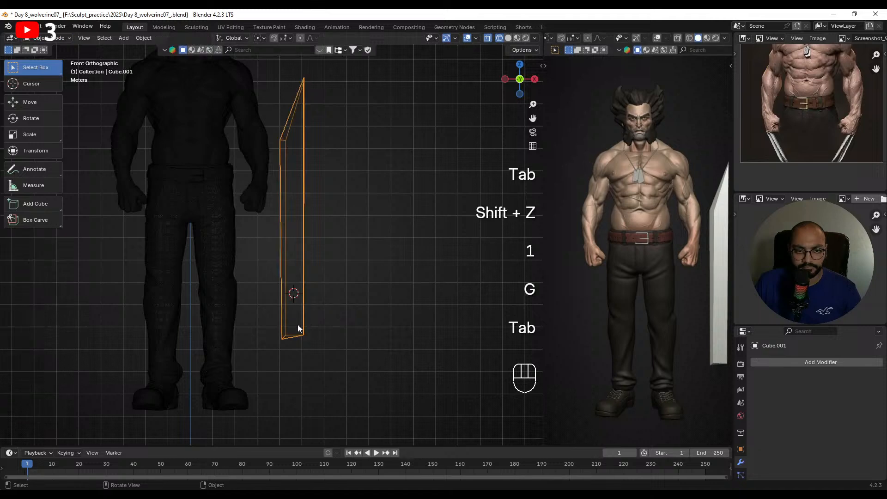
- Place the 3D cursor near the blade's bottom end and set the blade's origin to the 3D cursor
shift+right_click(293, 326)
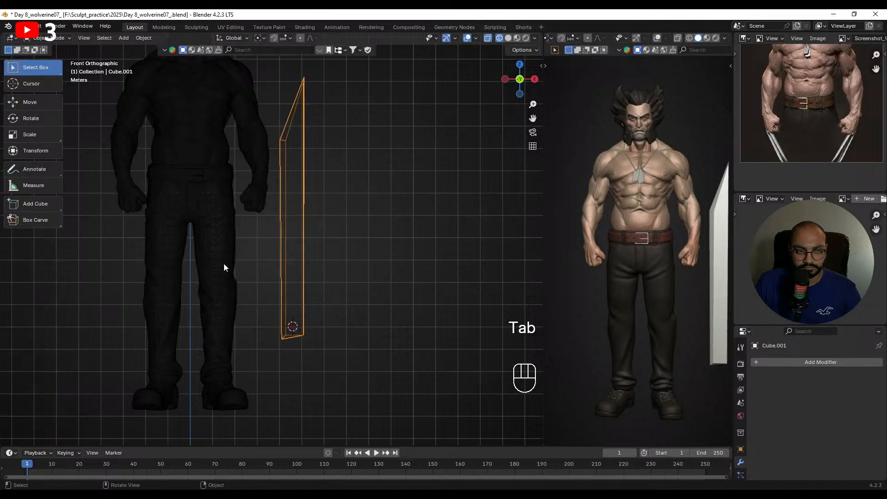
click(137, 40)
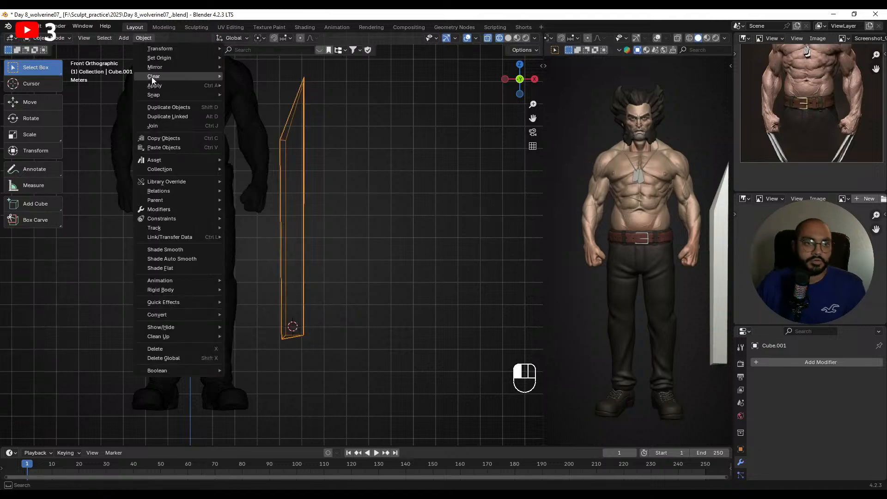
mouse_move(164, 58)
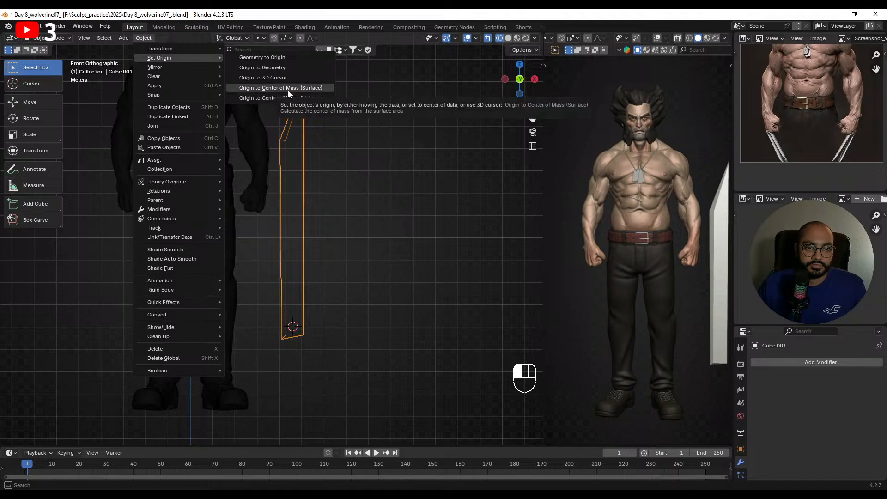
click(282, 78)
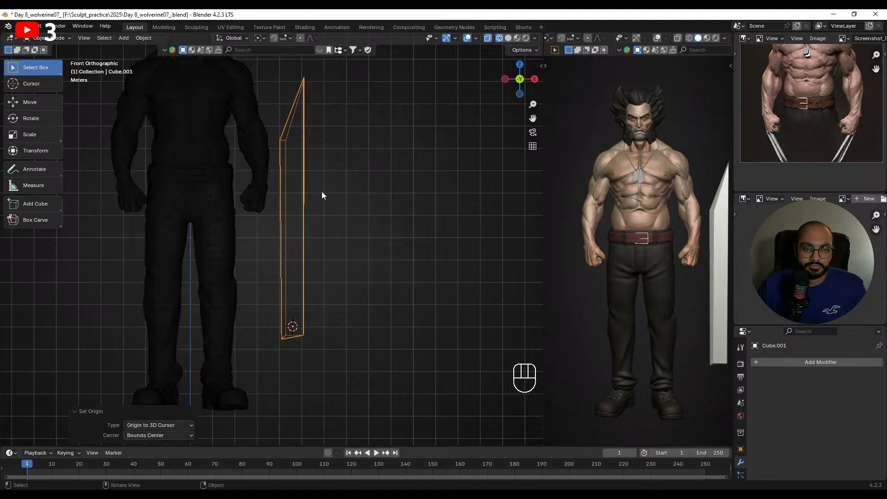
middle_drag(322, 192, 354, 223)
- Clear the blade's scale and save the file
key(alt+s)
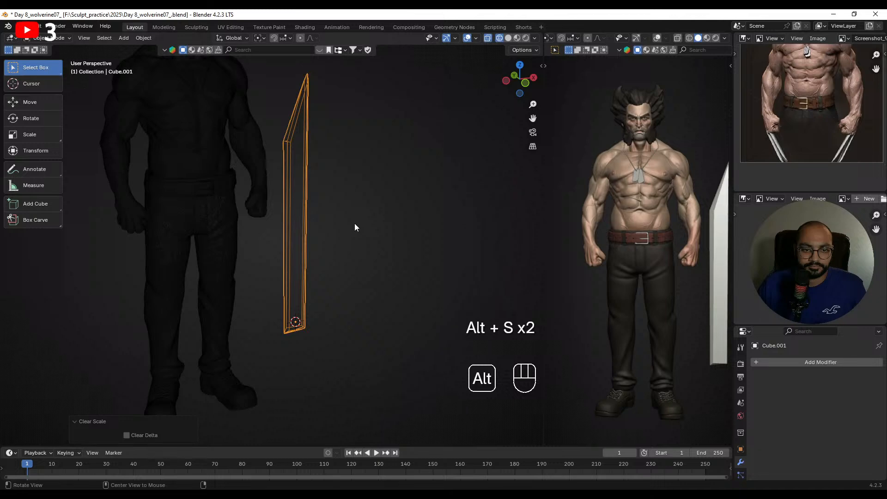
key(ctrl+s)
key(shift+s)
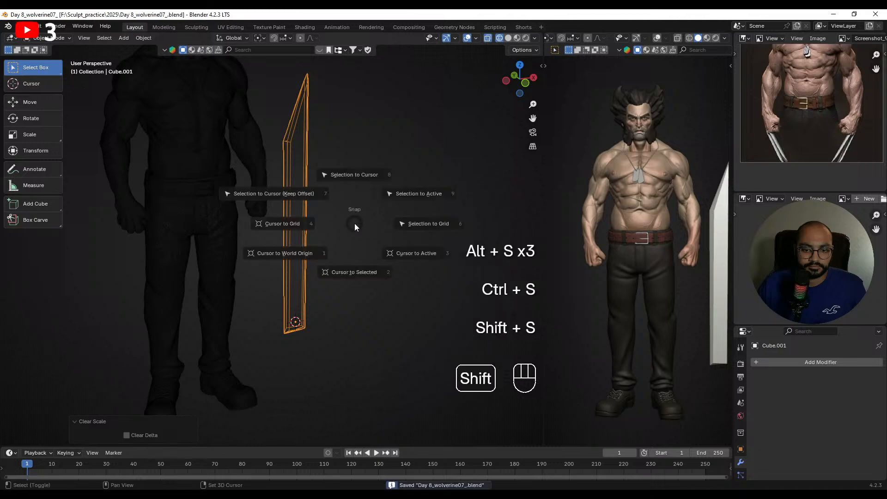
click(341, 251)
click(339, 247)
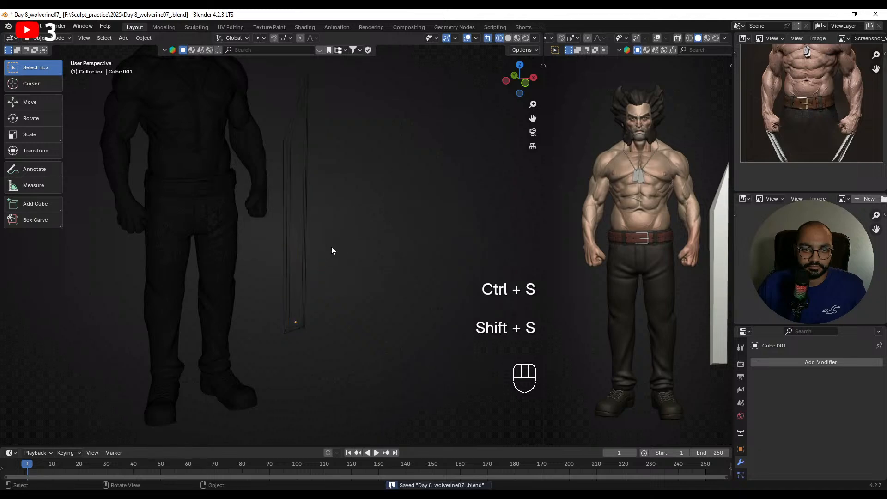
- Place the 3D cursor on the knuckles of the character's left fist in solid display and snap the blade to it
key(shift+z)
click(301, 192)
scroll(302, 210, up, 6)
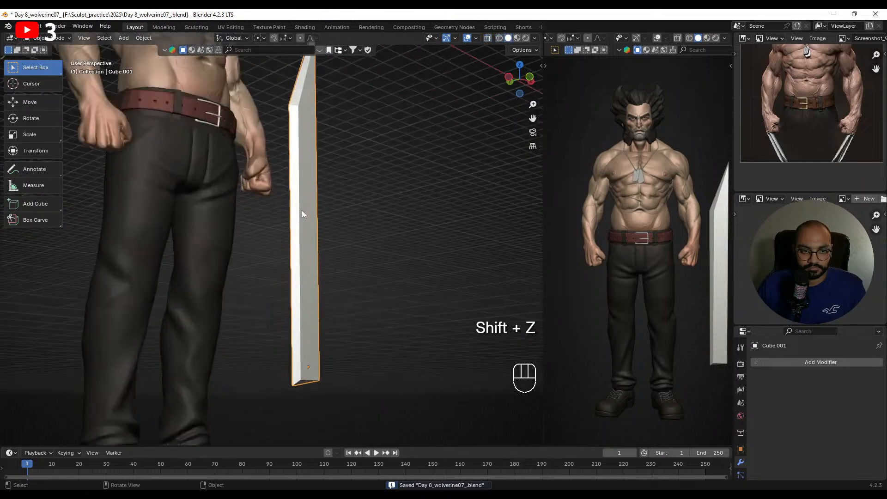
shift+middle_drag(200, 197, 344, 298)
middle_drag(343, 298, 346, 257)
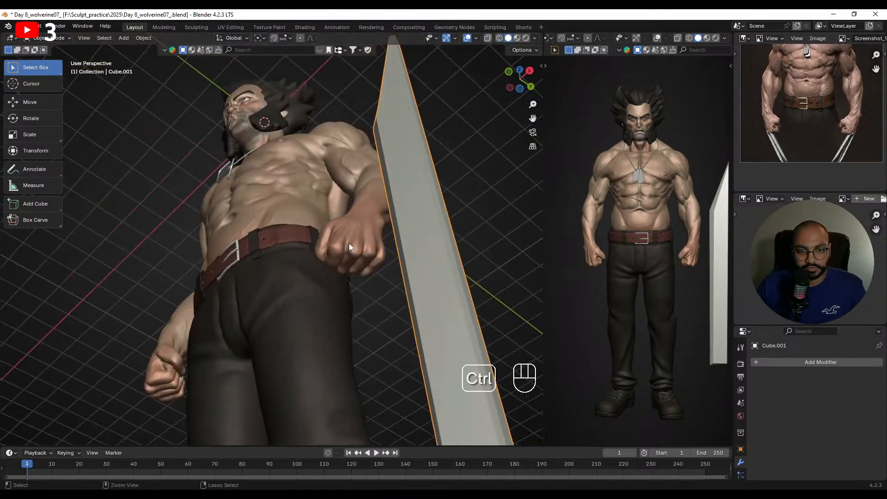
scroll(353, 250, down, 4)
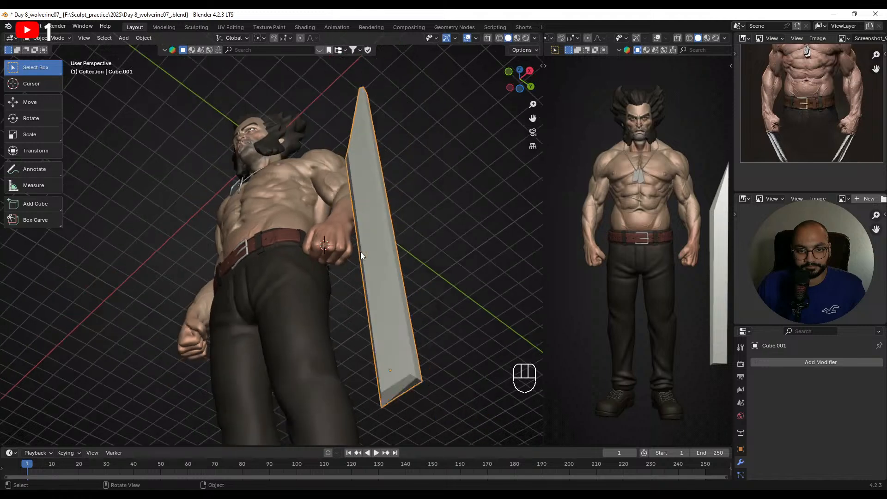
click(149, 40)
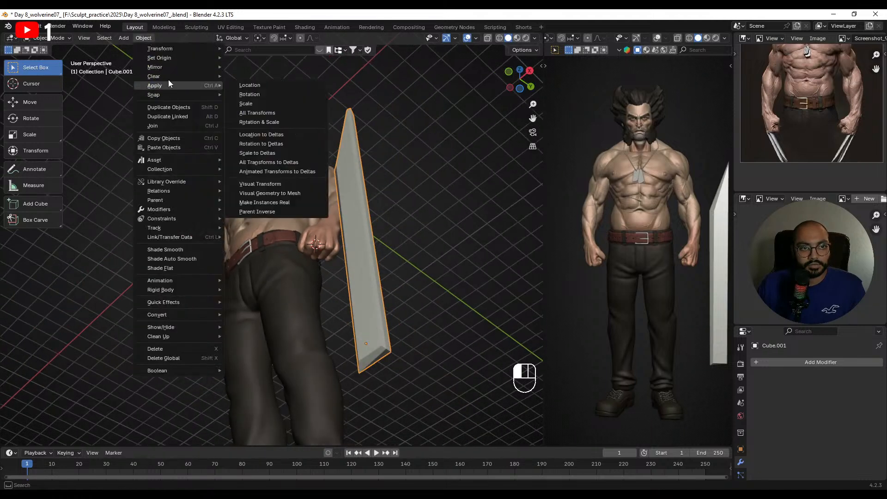
mouse_move(178, 95)
click(273, 104)
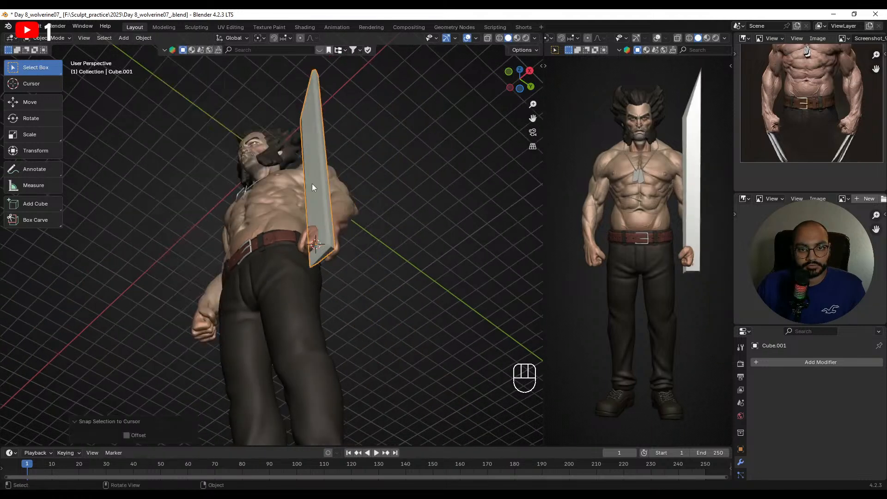
- Rotate the blade 175° and a further 36.1° from a side view so it points down from the fist
key(KP_Decimal)
middle_drag(335, 271, 261, 301)
key(r)
click(270, 145)
alt+shift+middle_drag(375, 300, 375, 195)
key(r)
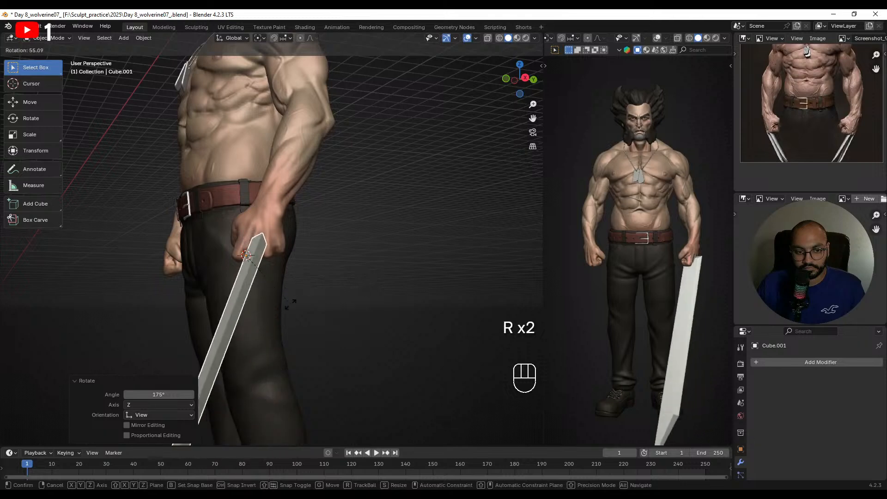
click(310, 293)
- Turn the blade about -7.7° around global Z and 5.12° in the view, and scale it uniformly by 0.196
key(r)
key(z)
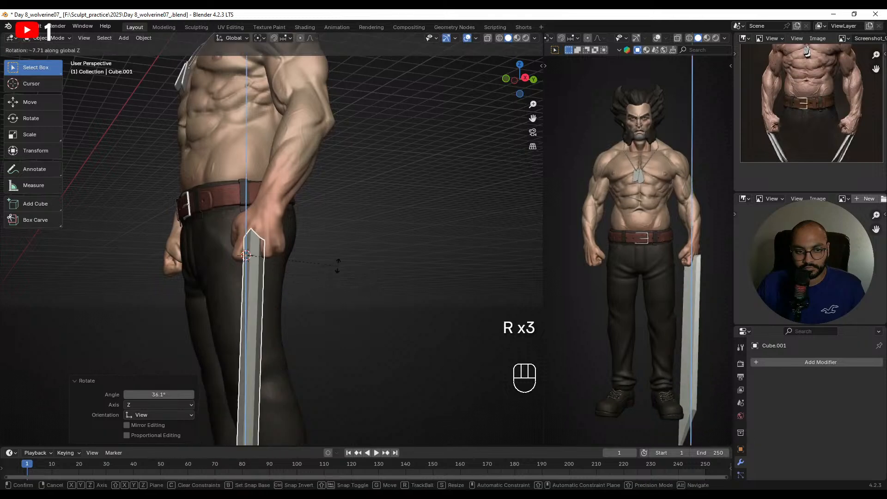
click(339, 265)
middle_drag(341, 265, 353, 265)
key(r)
click(353, 270)
key(s)
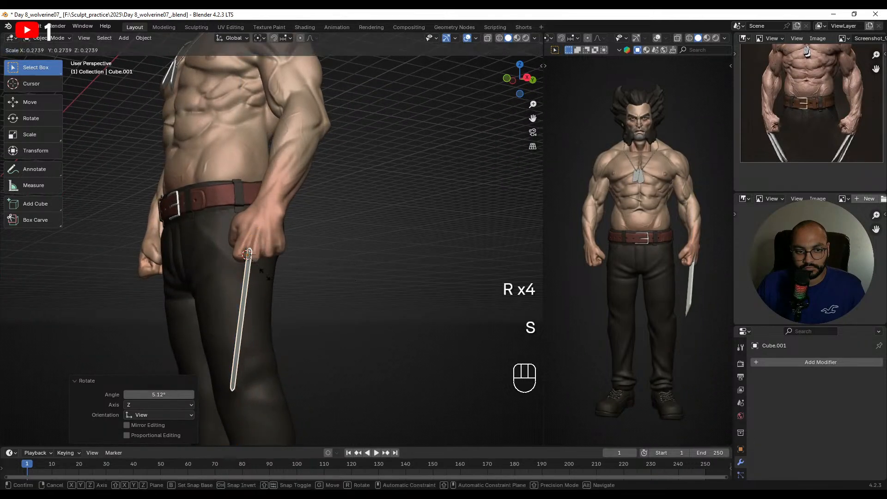
click(252, 274)
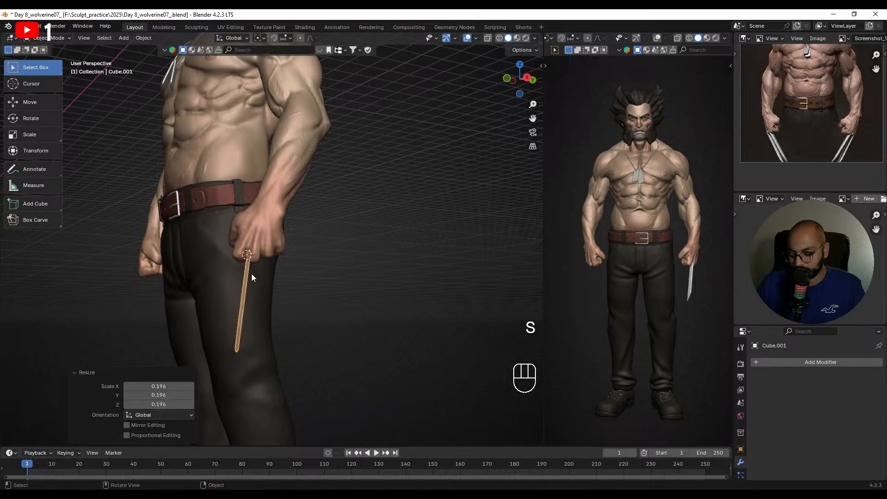
- Rotate the blade at the knuckles and move it about -0.025 m in X, 0.007 m in Y and 0.102 m in Z
key(KP_Decimal)
middle_drag(331, 263, 352, 263)
mouse_move(349, 218)
shift+middle_down()
mouse_move(362, 270)
mouse_move(235, 278)
mouse_move(331, 279)
mouse_move(291, 279)
mouse_move(364, 212)
shift+middle_up()
key(r)
click(359, 292)
key(g)
click(355, 279)
- Rotate the blade -10.6° in the view and shift it about 0.04 m so its base sits inside the fist
key(r)
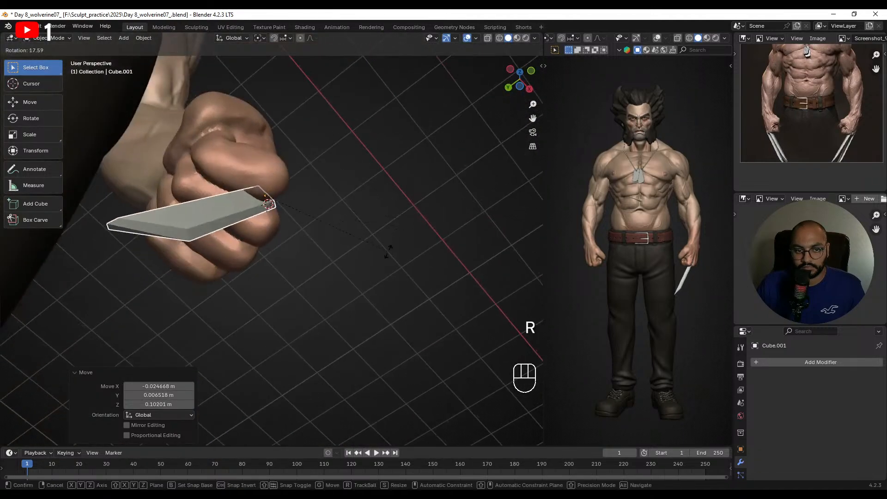
right_click(388, 252)
middle_drag(386, 253, 341, 319)
key(r)
key(g)
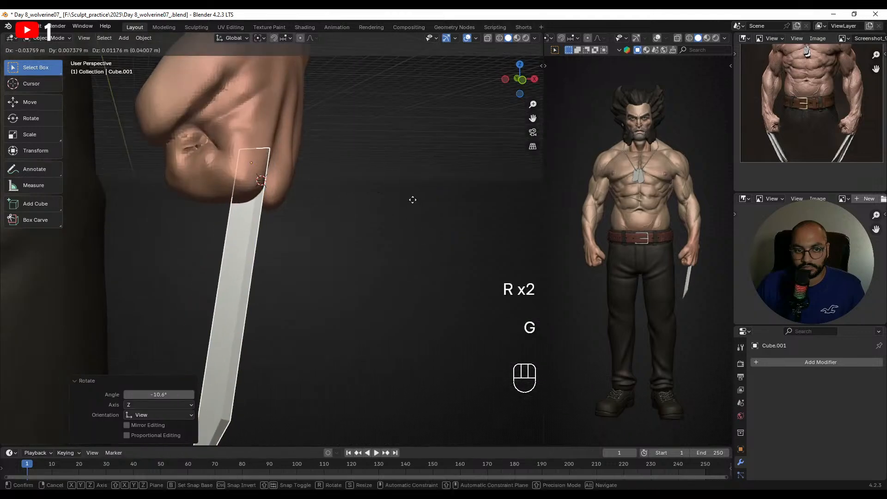
click(410, 199)
- Turn the blade around global Z to align it with the knuckles
middle_drag(411, 199, 292, 227)
key(r)
key(z)
click(380, 203)
scroll(293, 224, down, 7)
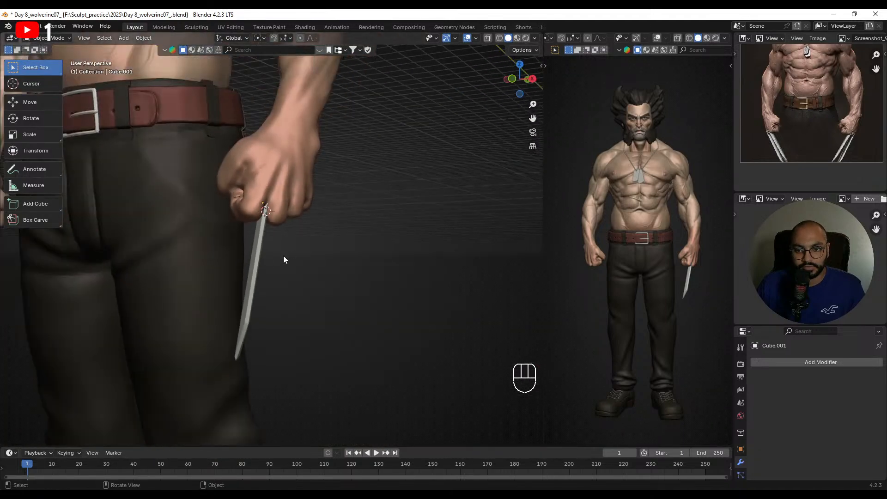
- Lengthen the blade by moving its tip vertices about -0.77 m in Z, plus about -0.21 m in X and -0.15 m in Z
click(248, 262)
middle_drag(247, 262, 316, 264)
key(Tab)
key(Tab)
scroll(316, 264, down, 3)
key(shift+z)
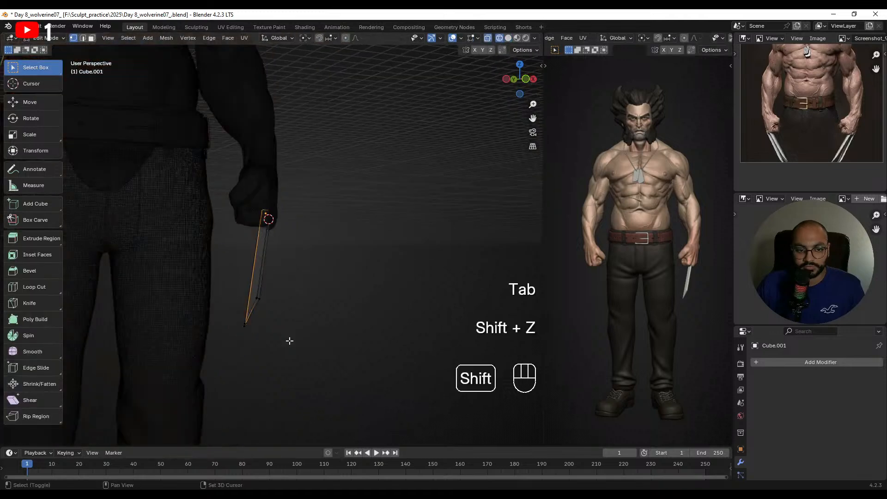
key(1)
drag(296, 357, 227, 263)
key(g)
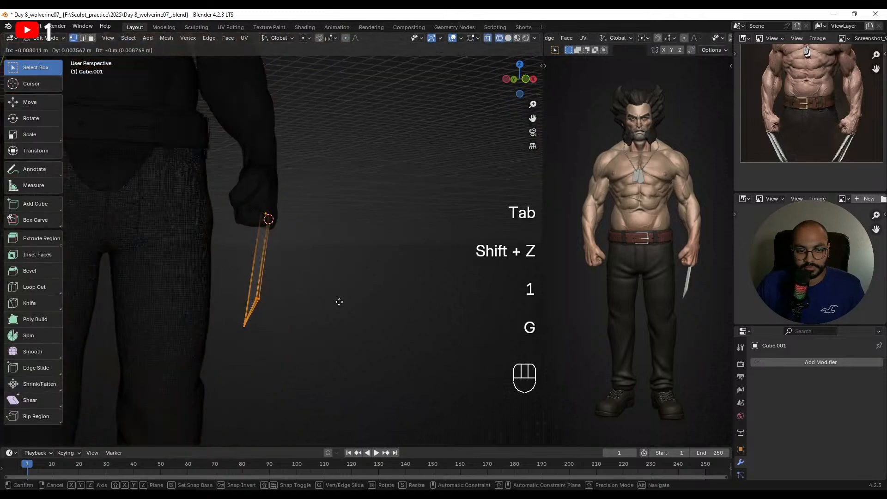
key(shift+z)
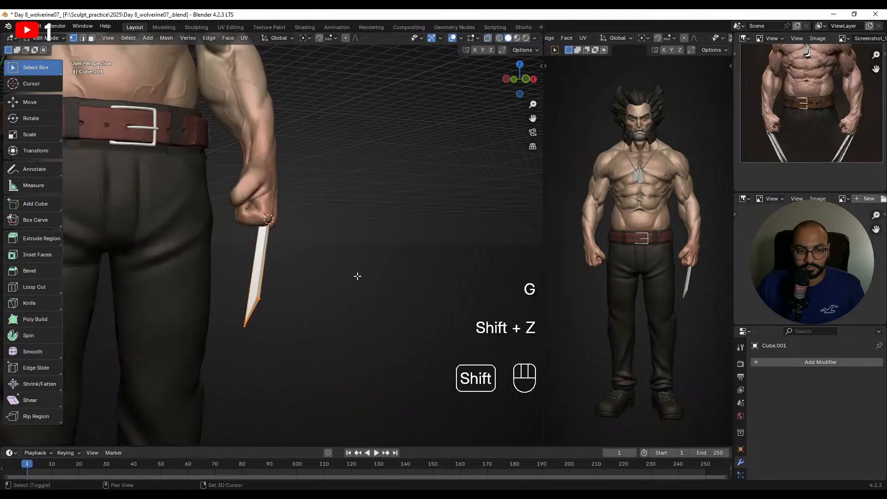
key(KP_1)
shift+middle_drag(347, 271, 404, 172)
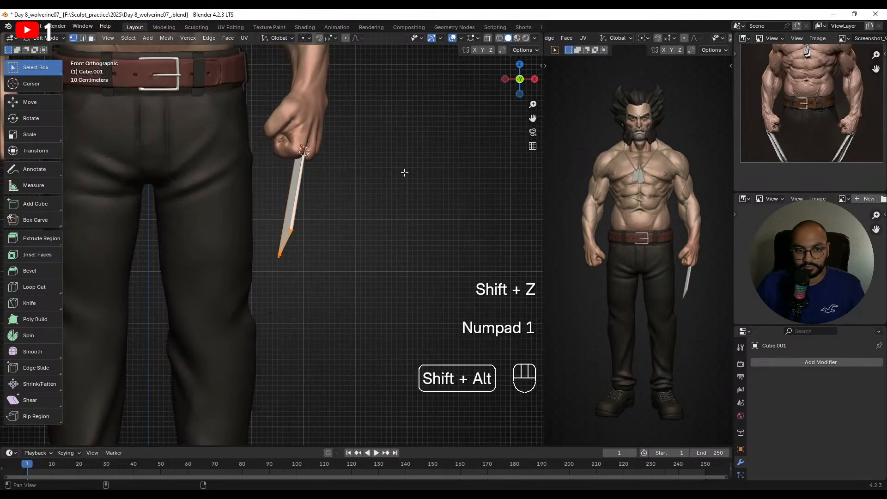
key(g)
click(399, 212)
key(g)
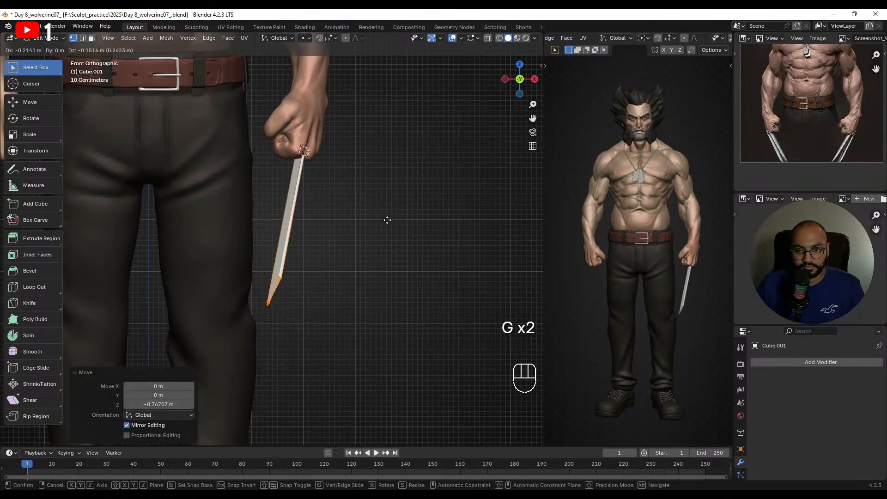
click(379, 222)
middle_drag(388, 236, 295, 220)
key(Tab)
- Duplicate the blade about 0.46 m over to the second knuckle gap, rotating it -6.31° in the view and about 6.6° around global Z
middle_drag(347, 182, 306, 185)
scroll(341, 222, up, 3)
key(shift+d)
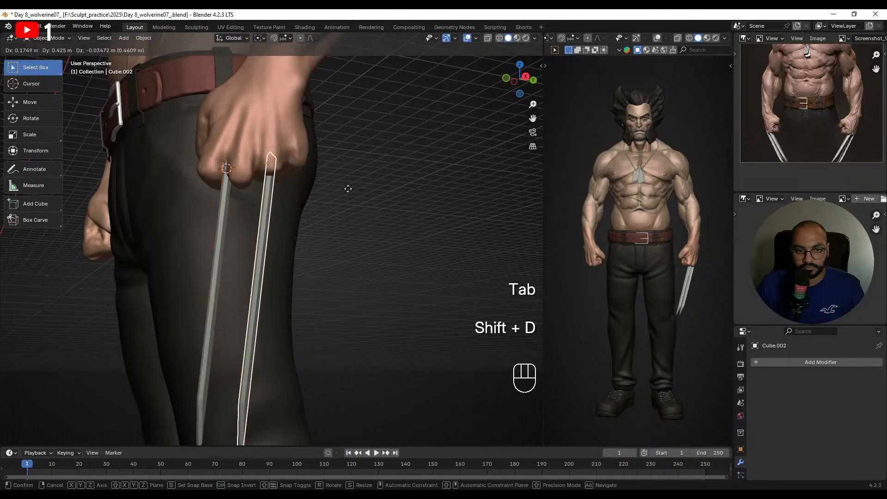
click(340, 187)
key(r)
click(354, 179)
key(r)
key(z)
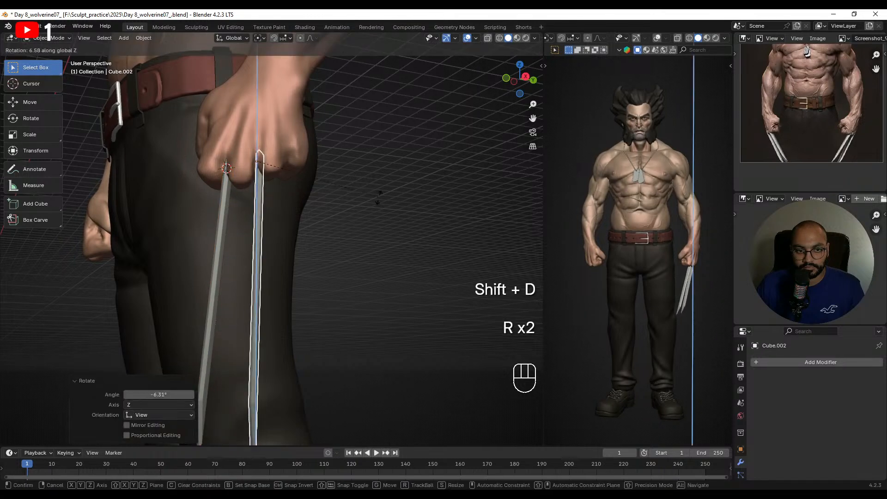
click(379, 202)
- Rotate the second blade -4.92° in the view and shift it about 0.05 m to seat its base between the knuckles
key(r)
click(380, 181)
key(g)
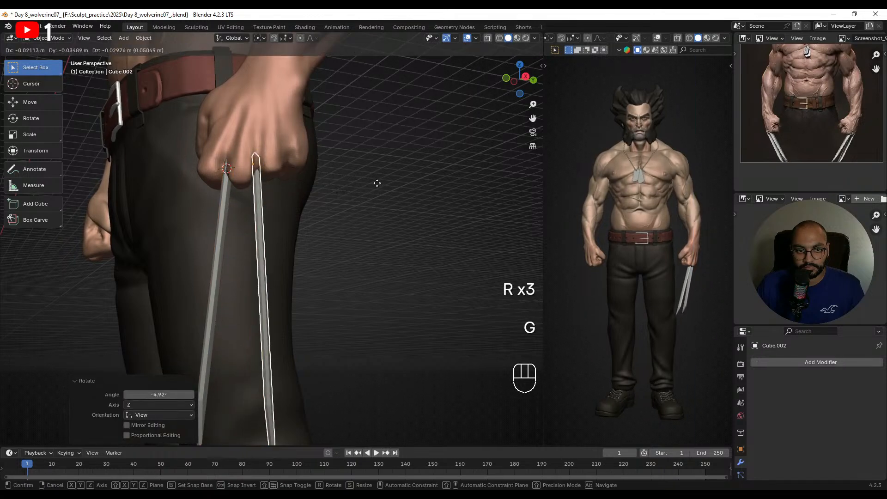
click(378, 185)
click(381, 191)
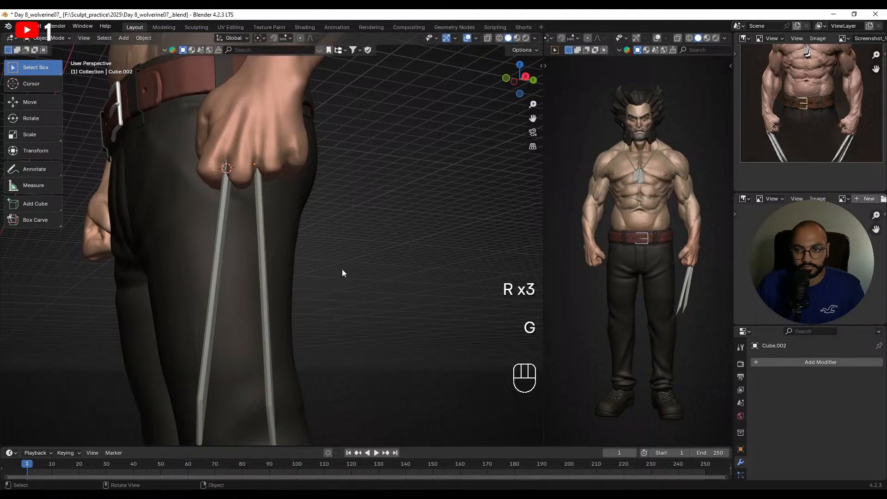
- Rotate the second blade about 5.8° in the view so it runs closer to parallel with the first
click(267, 210)
key(r)
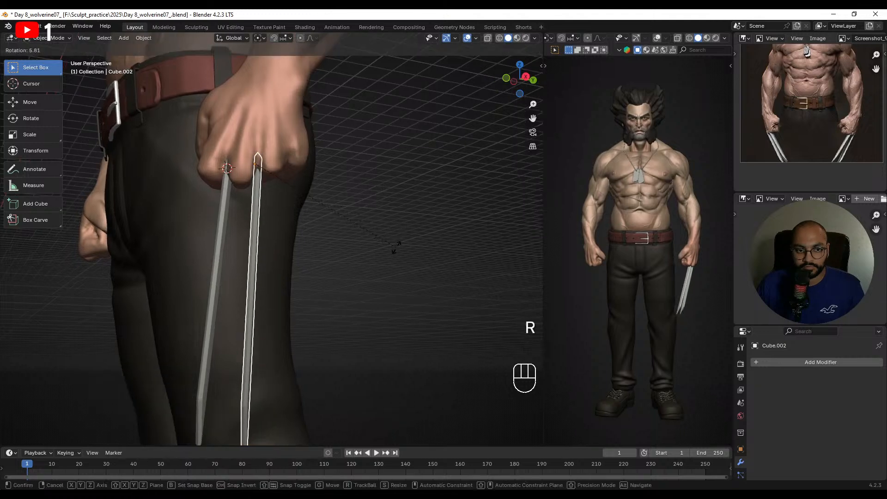
click(395, 246)
middle_drag(396, 250, 273, 228)
click(362, 238)
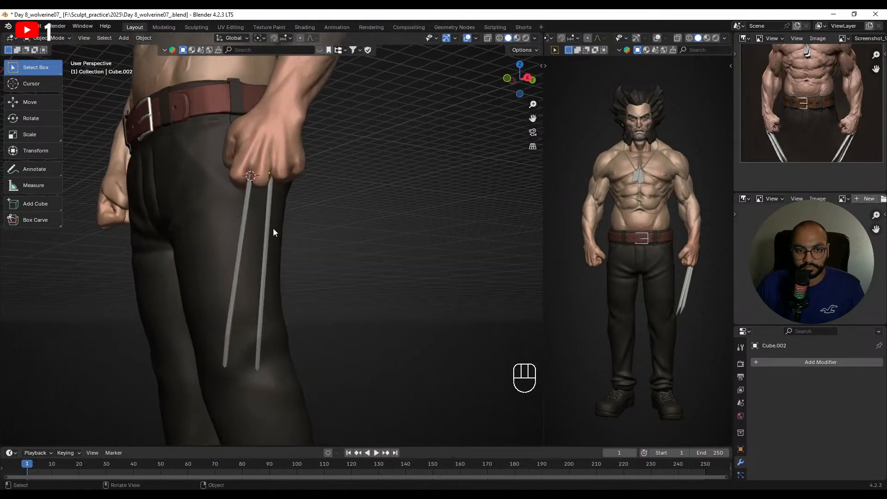
- Duplicate the second blade about 0.3 m over to the third knuckle gap, turning it 14.1° around global Z and adjusting its tilt
click(270, 228)
middle_drag(343, 230, 325, 228)
key(shift+d)
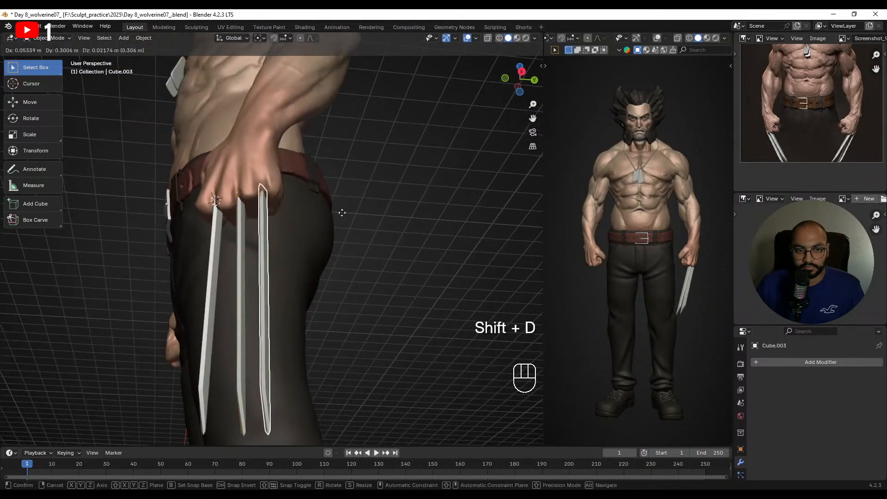
click(342, 212)
key(r)
key(z)
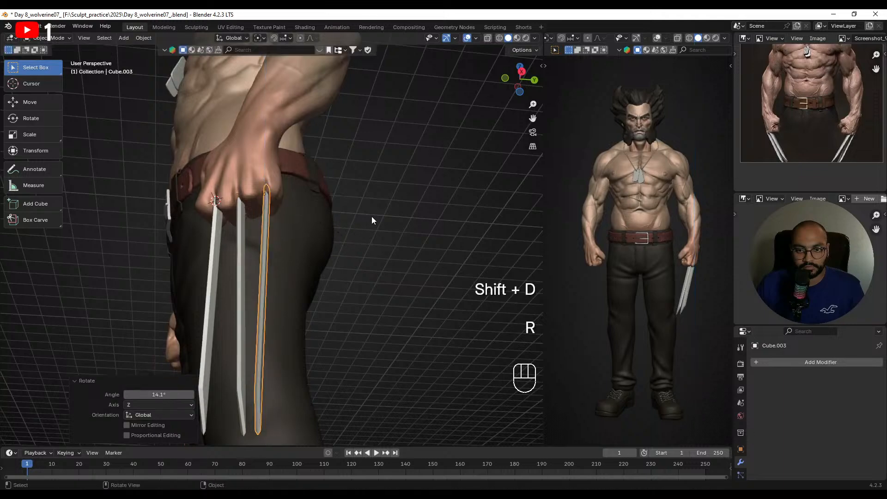
key(r)
click(356, 197)
- Move all three blades together about 0.022 m in X and 0.043 m in Z in the front view
middle_drag(356, 197, 425, 229)
drag(324, 271, 242, 236)
key(KP_1)
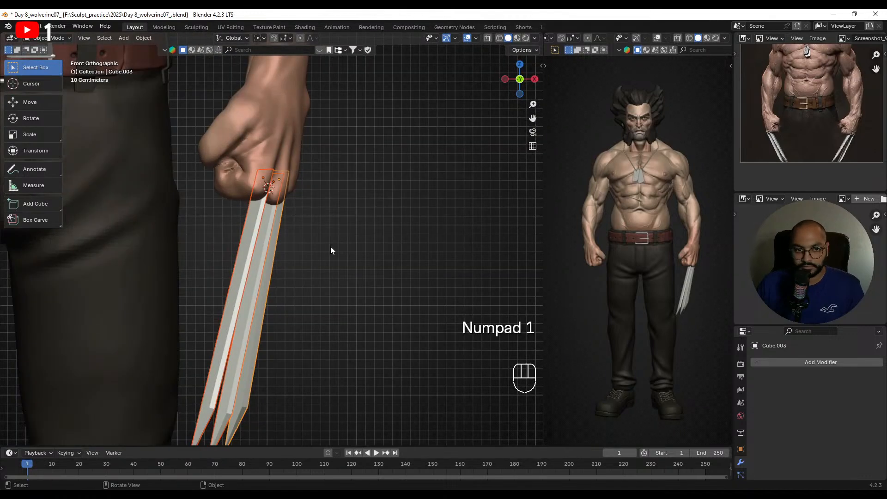
scroll(331, 246, up, 1)
key(g)
click(395, 221)
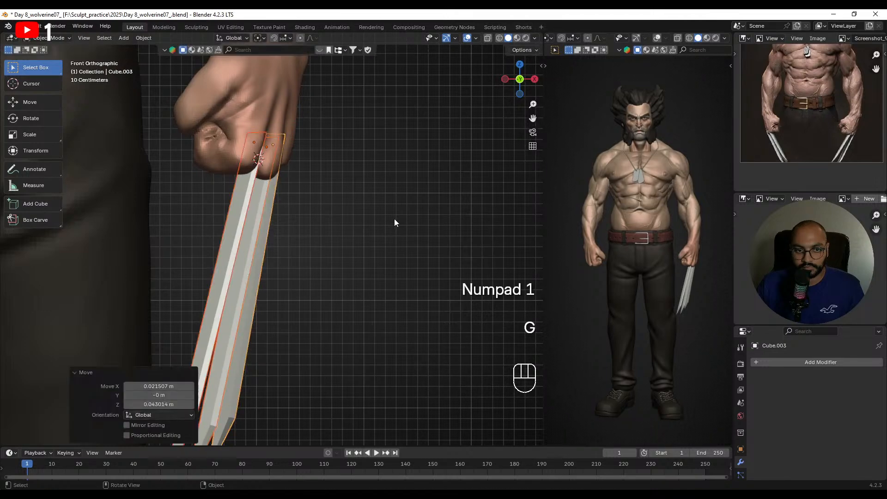
- Reposition the third blade at its knuckle gap and turn it -1.53° around global Z
middle_drag(393, 220, 436, 209)
key(g)
click(382, 170)
key(r)
key(z)
click(409, 231)
key(r)
key(r)
right_click(433, 215)
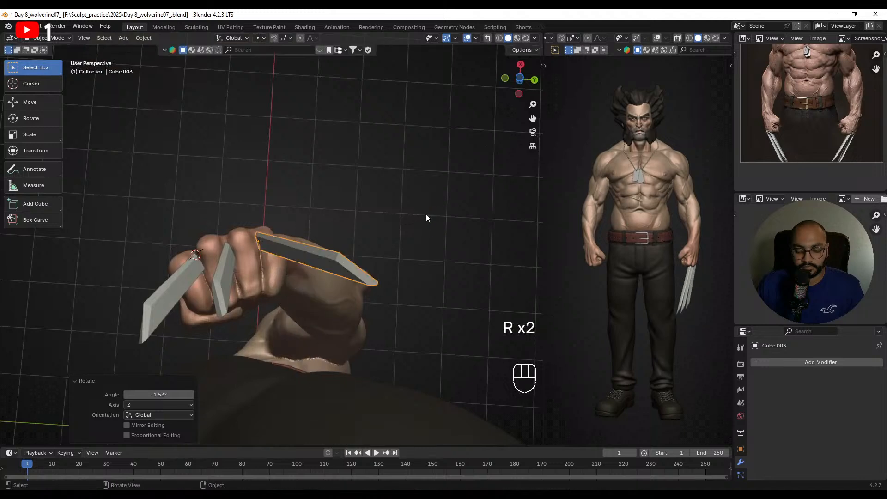
- Rotate the third blade in the side view so its tip fans out less, and shift its base at the knuckles
key(KP_3)
key(r)
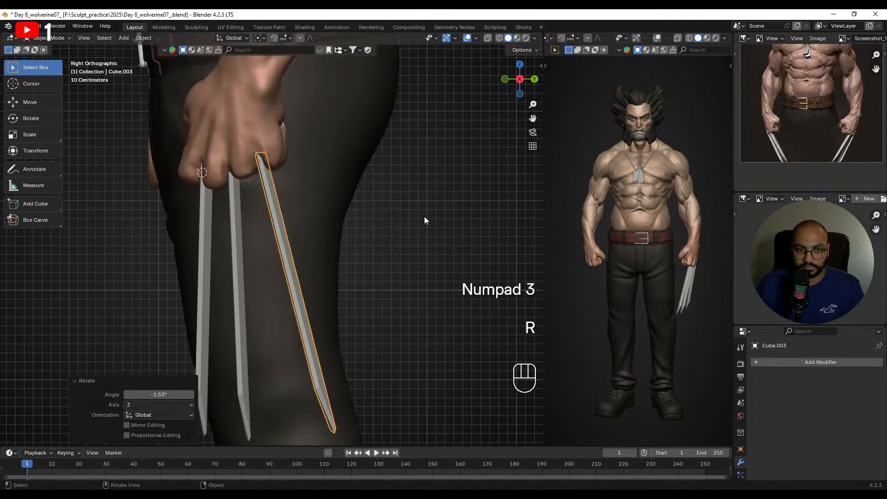
key(r)
key(g)
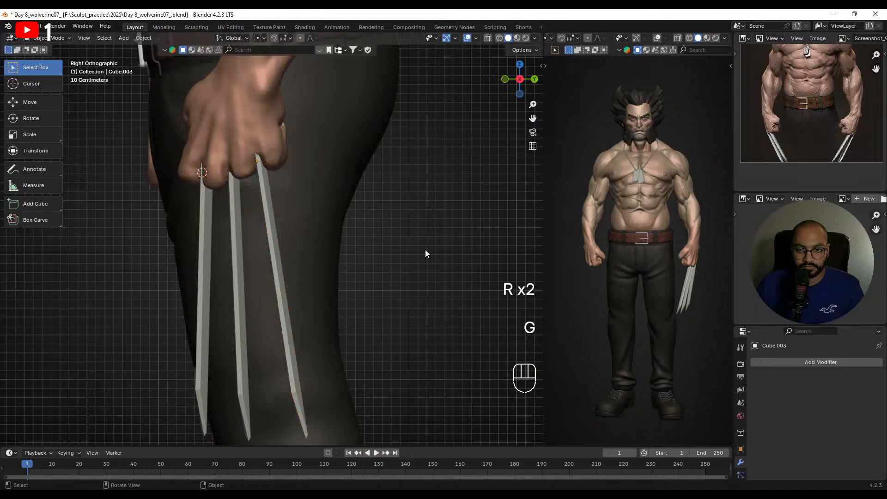
- Turn the third blade around global Z to align with the fingers and shift its base into the fist
middle_drag(425, 253, 422, 169)
middle_drag(423, 200, 398, 253)
scroll(400, 255, up, 4)
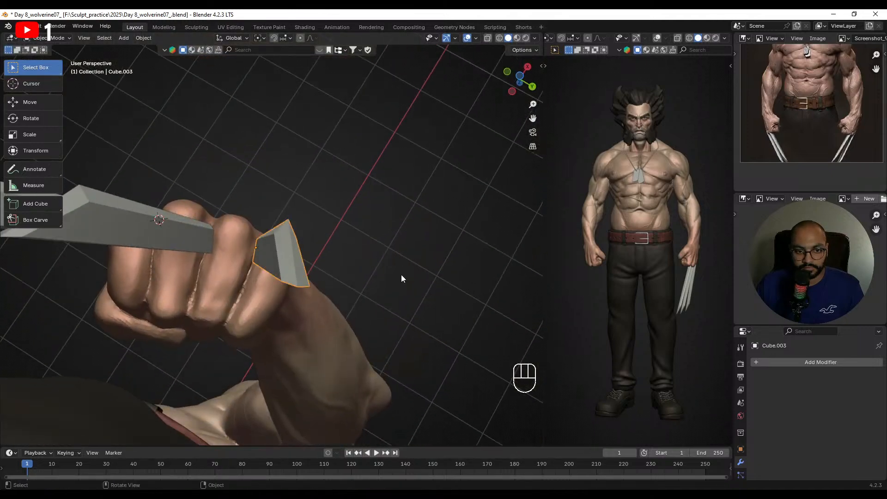
key(r)
key(z)
click(400, 296)
middle_drag(362, 225, 380, 197)
key(g)
click(233, 200)
click(274, 184)
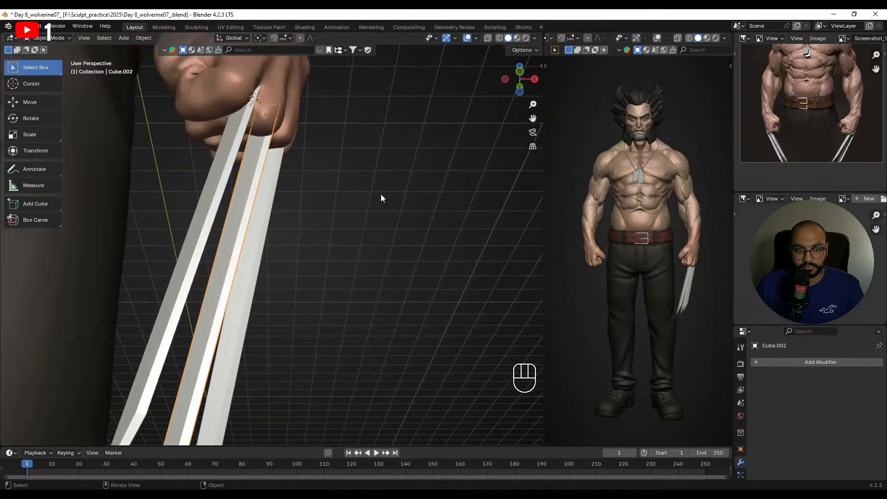
key(KP_1)
key(r)
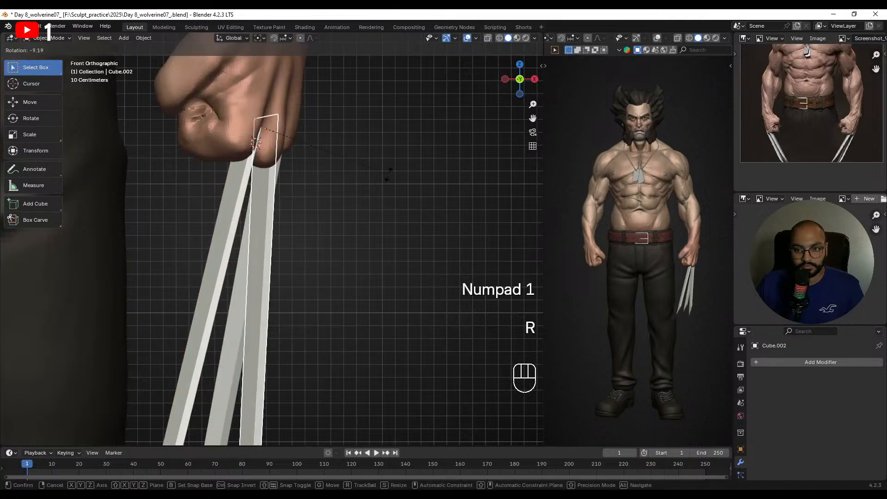
right_click(388, 174)
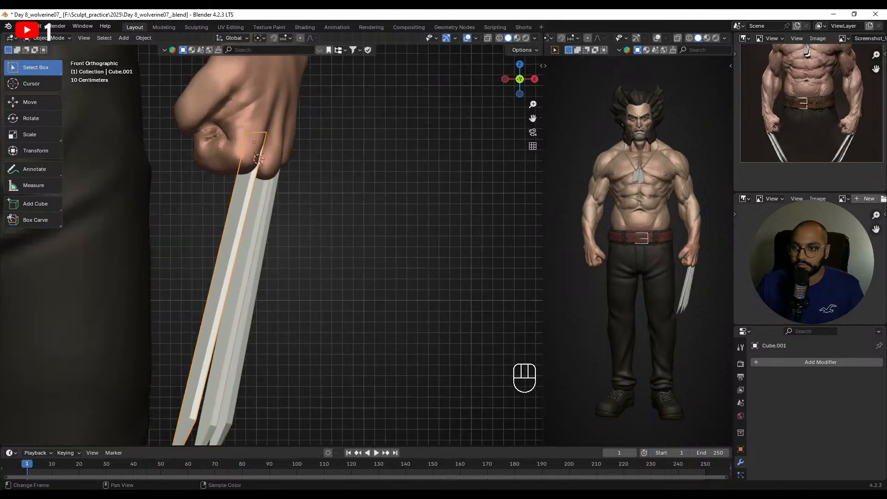
- Rotate the first blade 1.05° in the front view to match the claws in the reference image
scroll(832, 109, down, 3)
scroll(832, 109, up, 4)
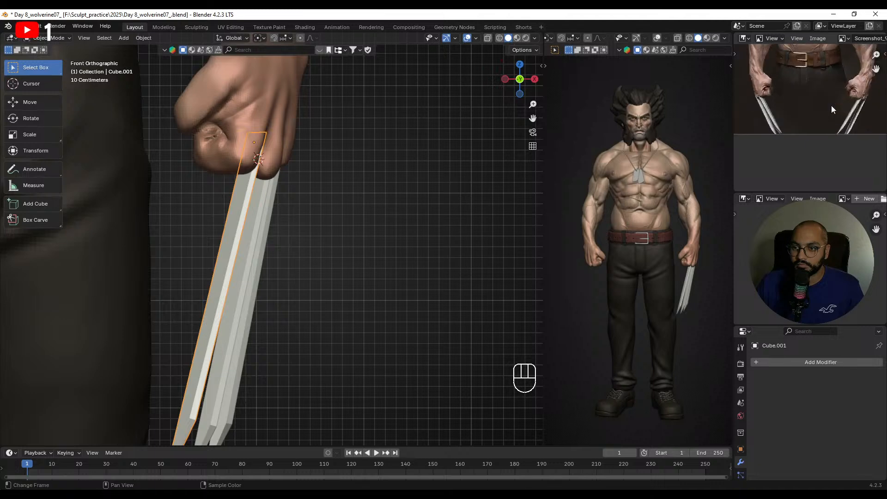
key(r)
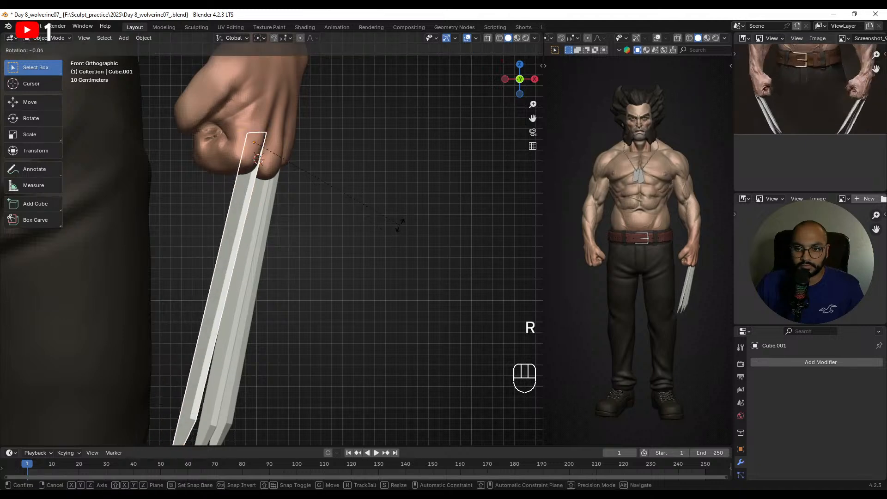
click(400, 228)
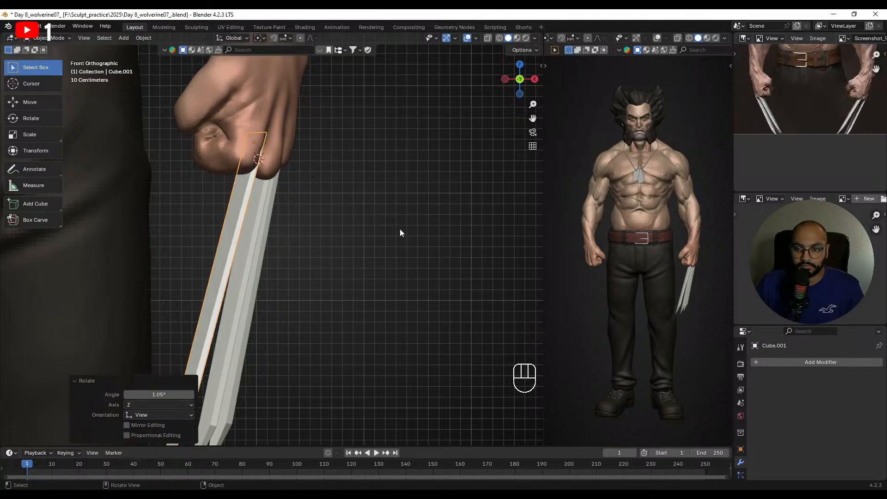
- From below the fist, move the second blade about 0.016 m in X and -0.013 m in Y
middle_drag(400, 229, 455, 147)
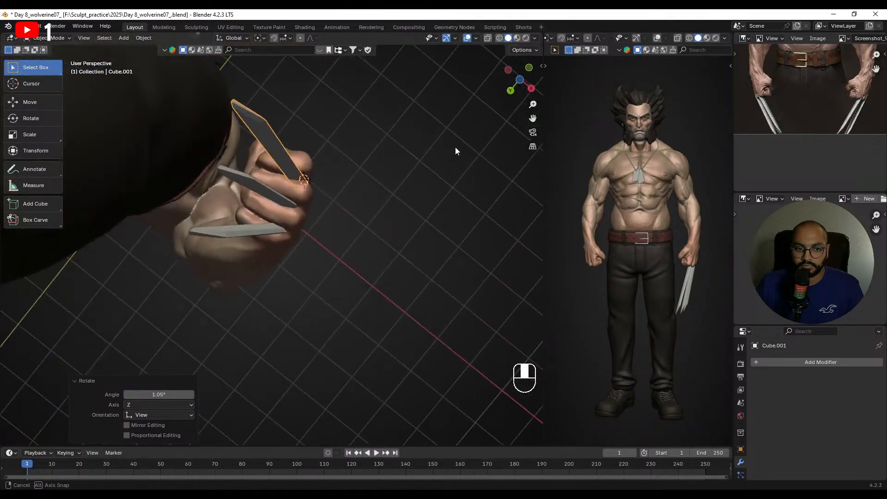
scroll(456, 147, up, 2)
click(267, 178)
key(g)
click(415, 211)
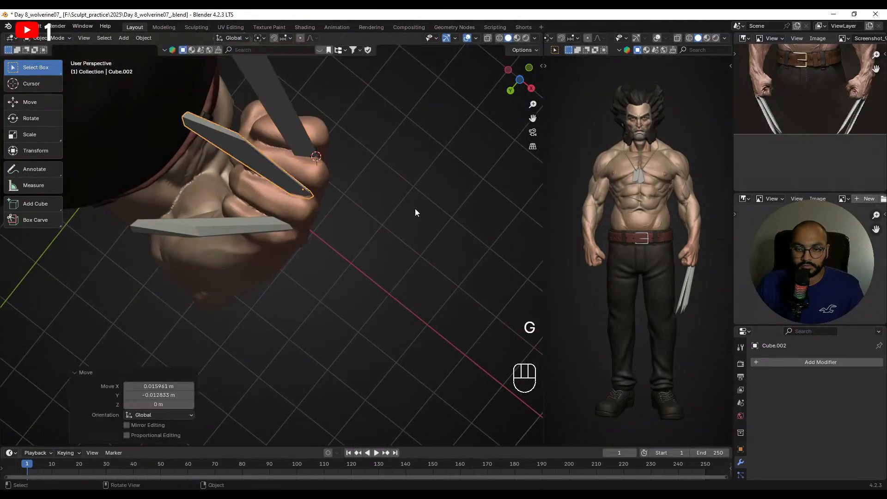
- Copy the boots' Mirror modifier to the three claws so they are mirrored onto the other hand
middle_drag(408, 192, 351, 314)
scroll(341, 201, down, 5)
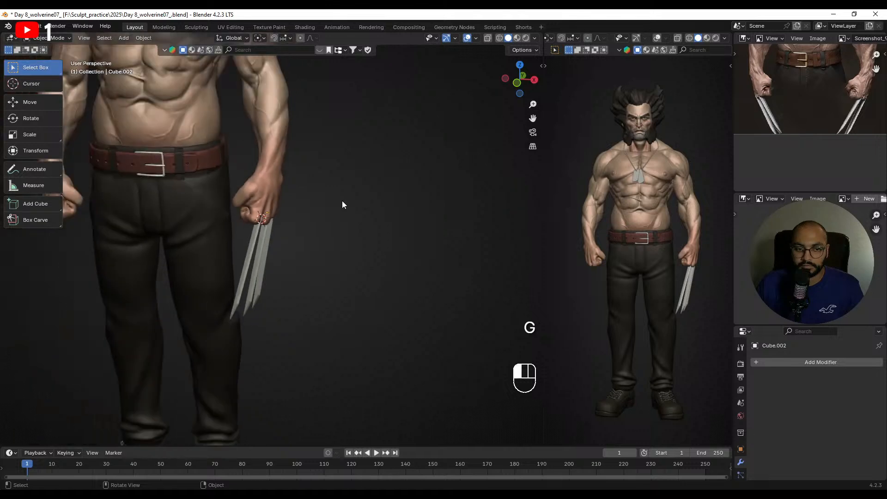
middle_drag(270, 191, 284, 250)
click(247, 232)
scroll(309, 285, down, 4)
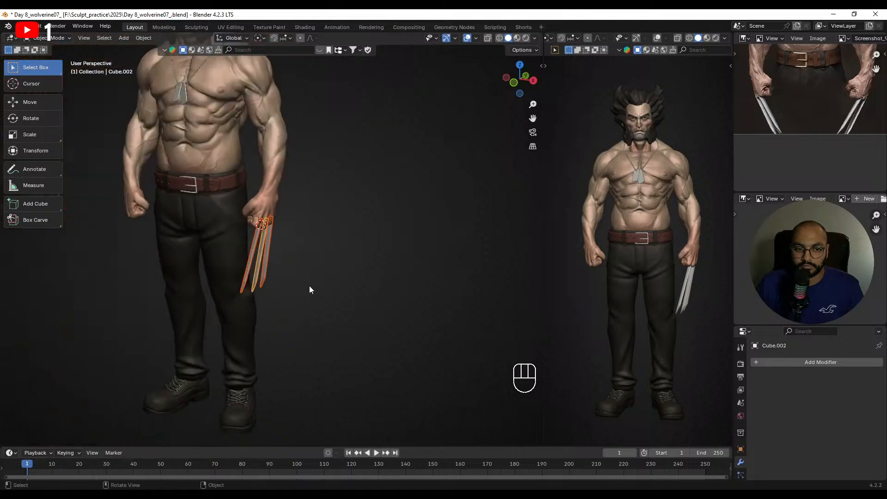
shift+middle_drag(309, 284, 270, 282)
shift+click(270, 282)
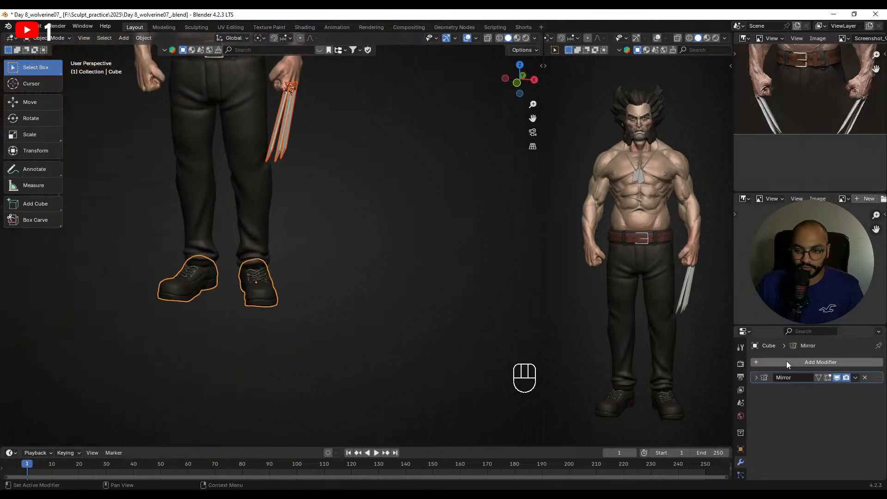
key(ctrl+l)
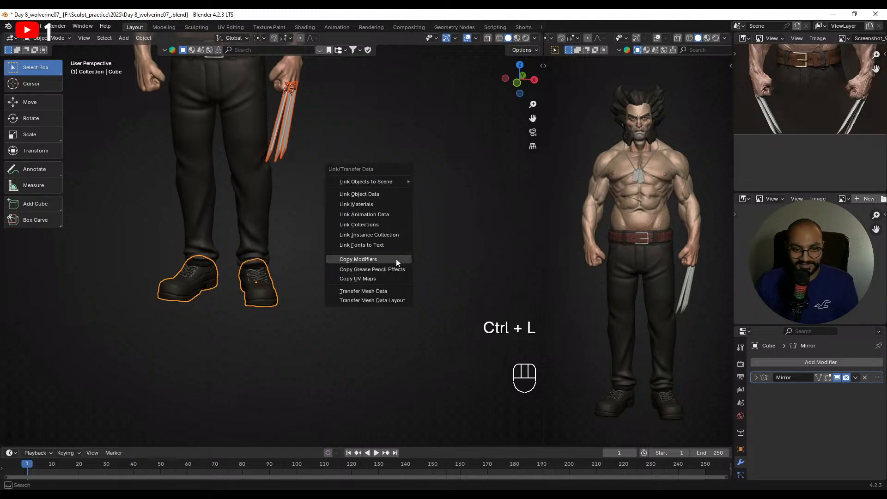
click(396, 260)
- Select the three mirrored claws and convert them to mesh so the mirrored copies become real geometry
alt+shift+middle_drag(373, 177, 250, 172)
click(193, 164)
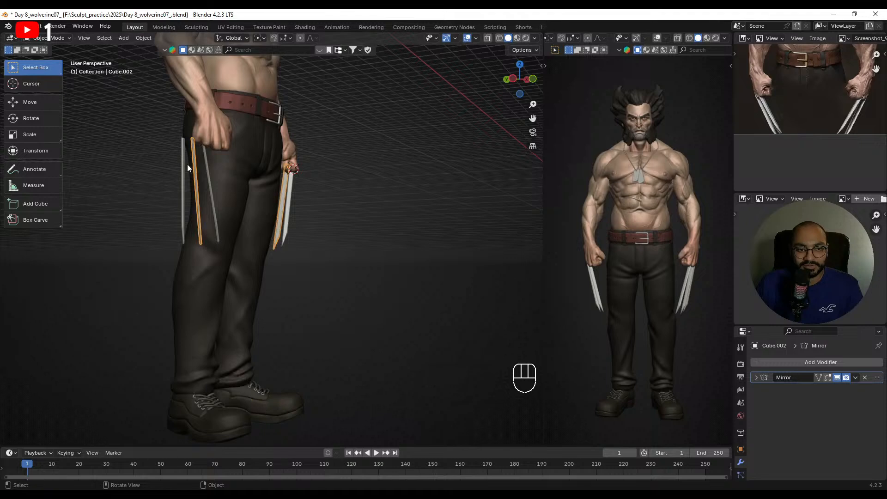
click(186, 165)
middle_drag(334, 212, 296, 205)
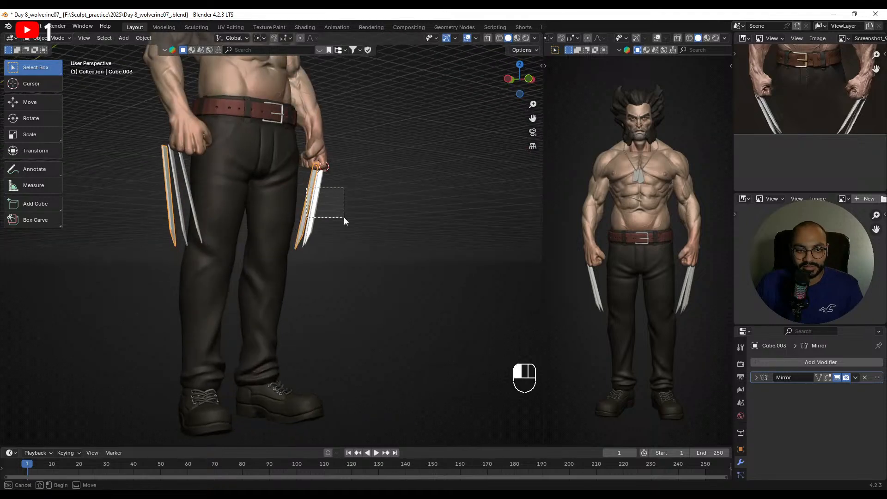
drag(343, 217, 347, 219)
key(ctrl+a)
click(360, 303)
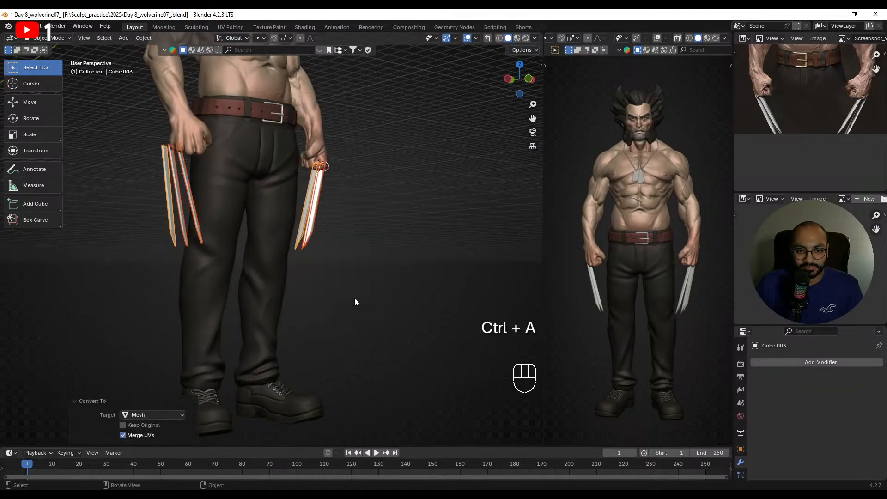
- Separate the selected claw meshes by loose parts so each blade is its own object
middle_drag(354, 298, 229, 293)
key(Tab)
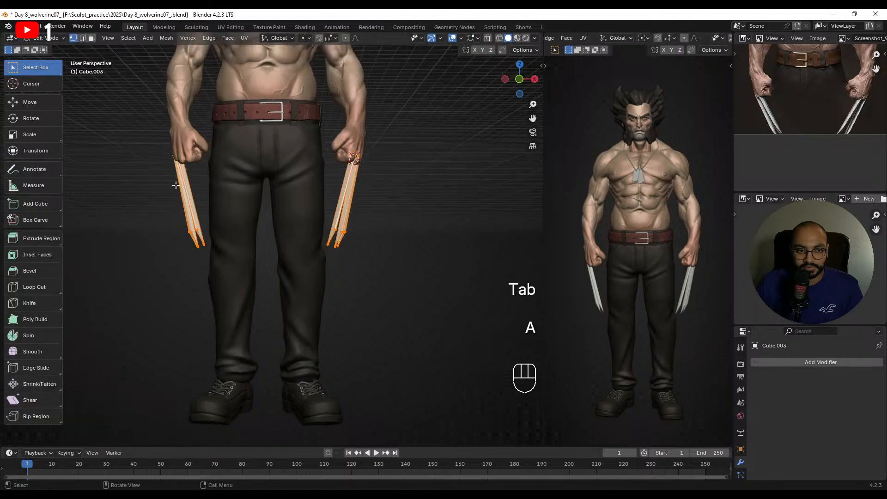
key(p)
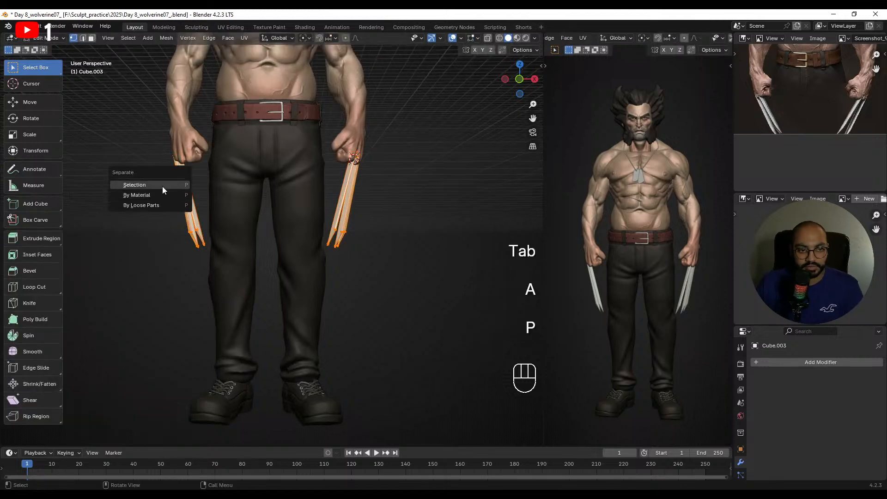
click(163, 206)
key(Tab)
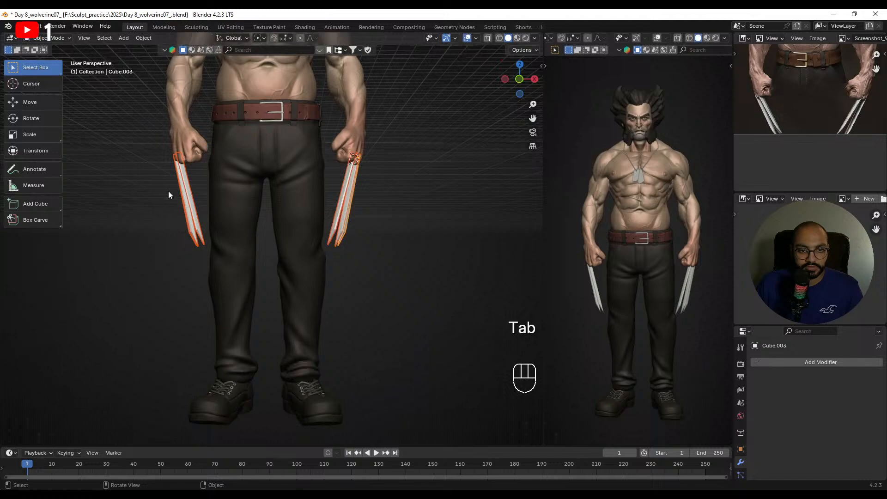
- Move the three right-fist claws about 0.262 m in X, -0.416 m in Y and -0.072 m in Z
key(KP_Decimal)
middle_drag(197, 206, 348, 179)
key(g)
click(389, 192)
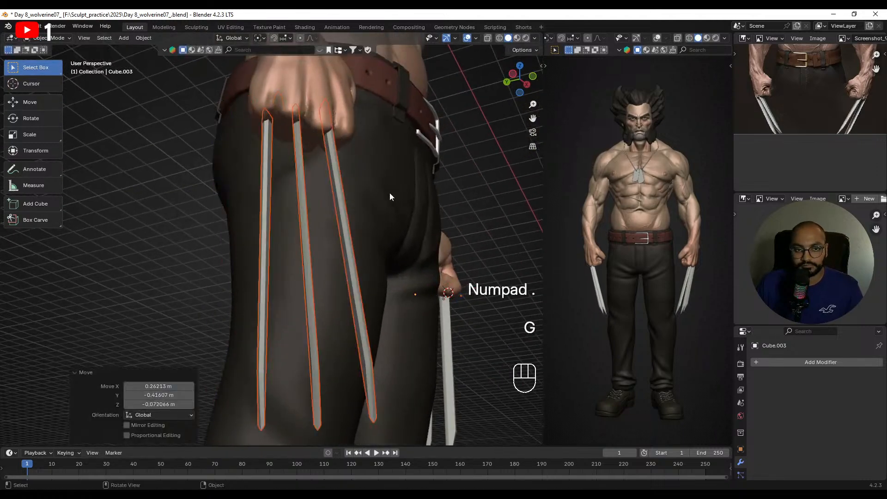
- Set the three right-fist claws' origins to Center of Mass (Surface) and rotate the claws to line up with the knuckles
key(r)
right_click(382, 209)
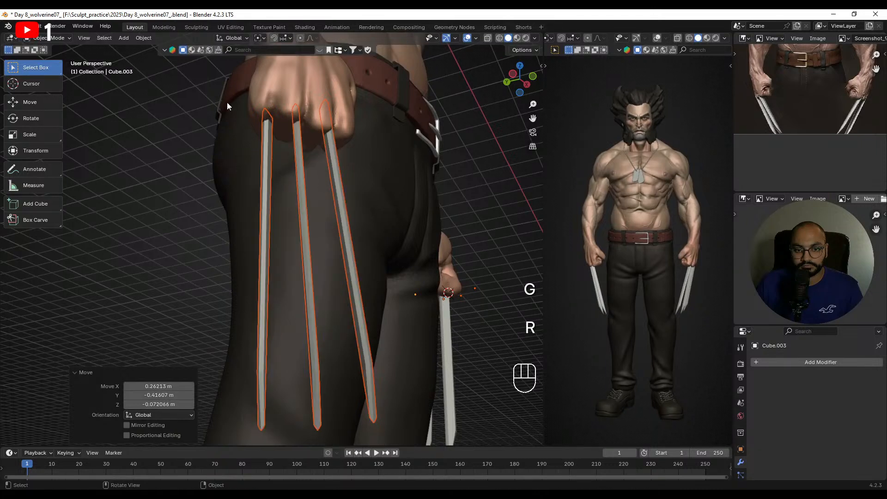
click(152, 37)
mouse_move(177, 61)
click(275, 87)
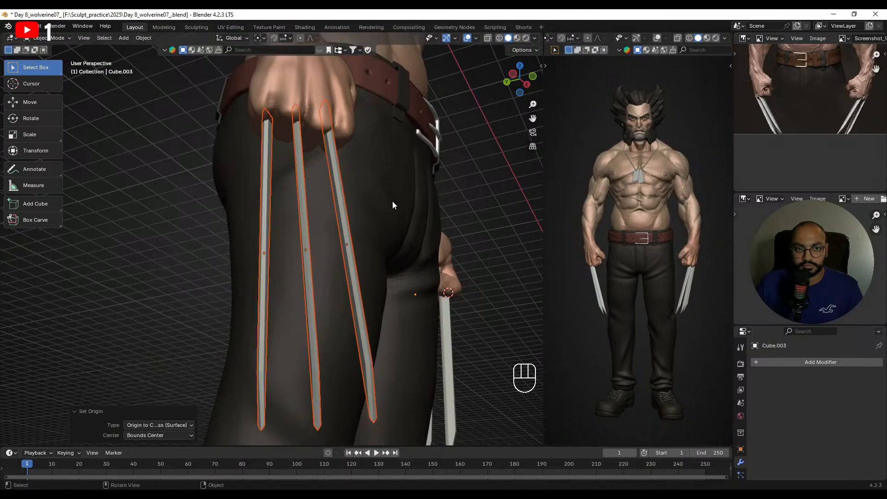
key(r)
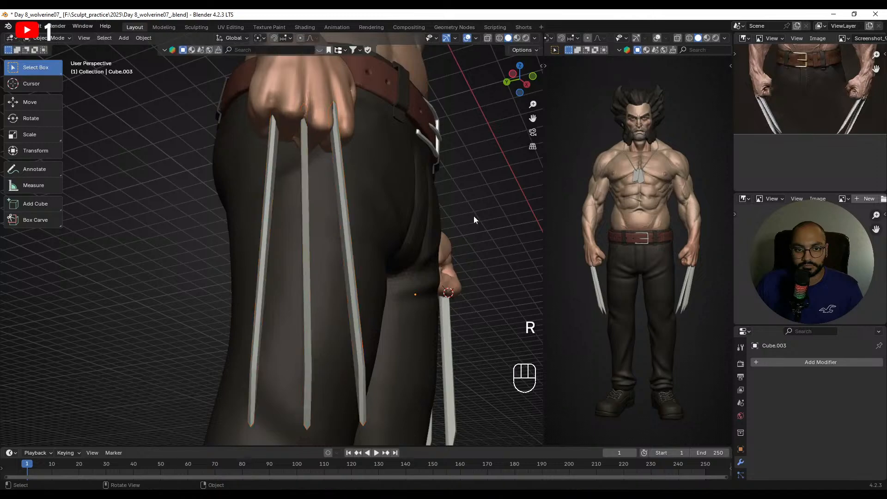
click(473, 215)
- From below the right fist, rotate the three claws 18.4° and reposition them against the knuckles with a further move and rotation
middle_drag(474, 215, 339, 245)
click(343, 259)
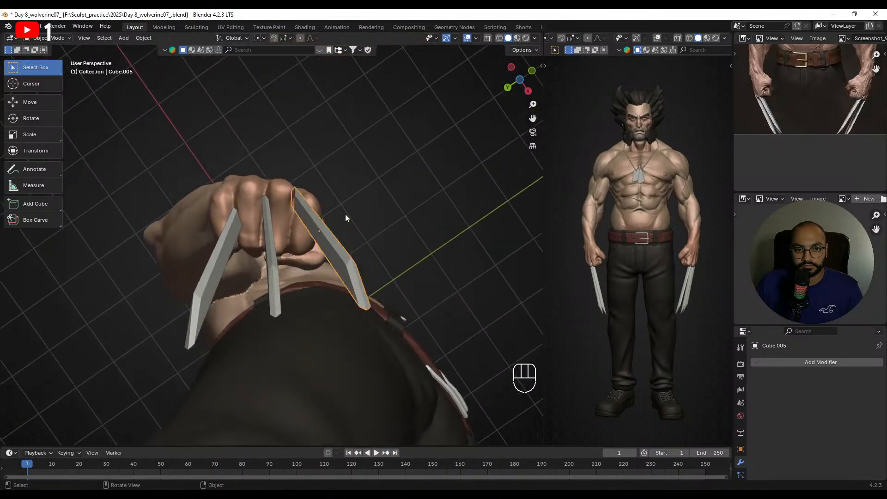
key(KP_Decimal)
middle_drag(359, 183, 356, 212)
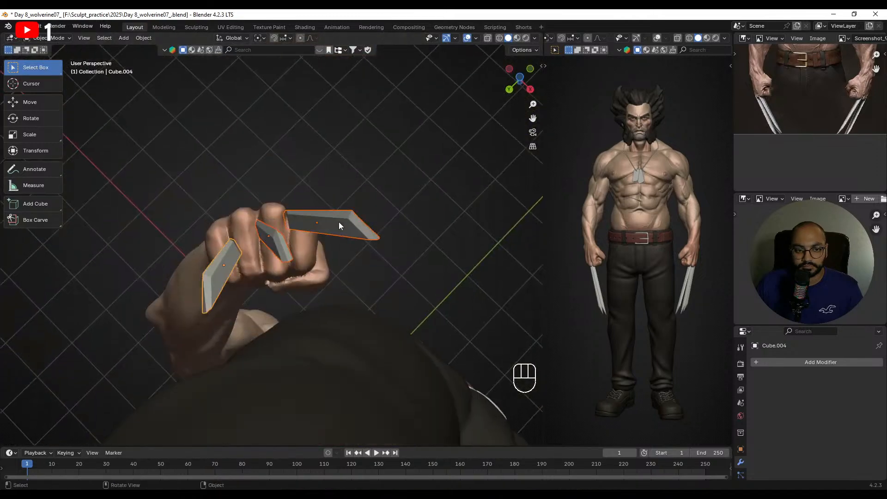
key(r)
click(340, 245)
key(g)
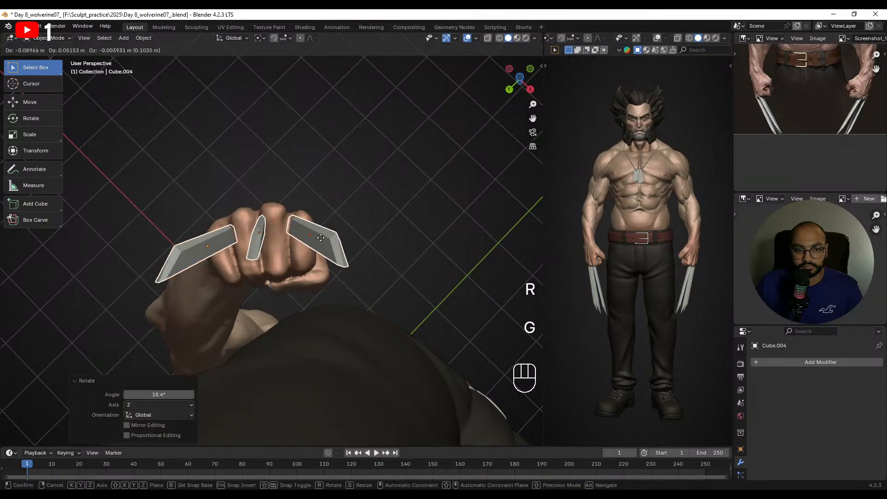
click(323, 237)
key(r)
middle_click(325, 236)
click(330, 232)
- Move one right-fist claw into its knuckle gap and rotate another claw around the Z axis
middle_drag(347, 221, 433, 268)
click(307, 238)
key(g)
click(312, 242)
click(254, 252)
key(r)
key(z)
click(330, 184)
- Rotate the right fist's middle claw -3.3° in the view and move it closer to the knuckles
key(r)
key(z)
right_click(343, 231)
key(g)
click(426, 303)
key(r)
key(g)
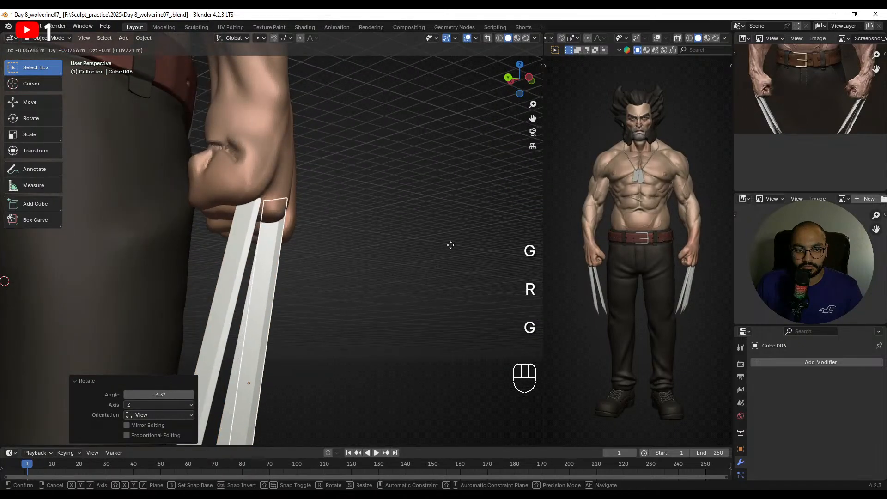
click(438, 231)
- Rotate the right fist's pinky-side claw -2.71° in the view and move it into the knuckle gap
middle_drag(438, 231, 293, 252)
key(g)
click(343, 266)
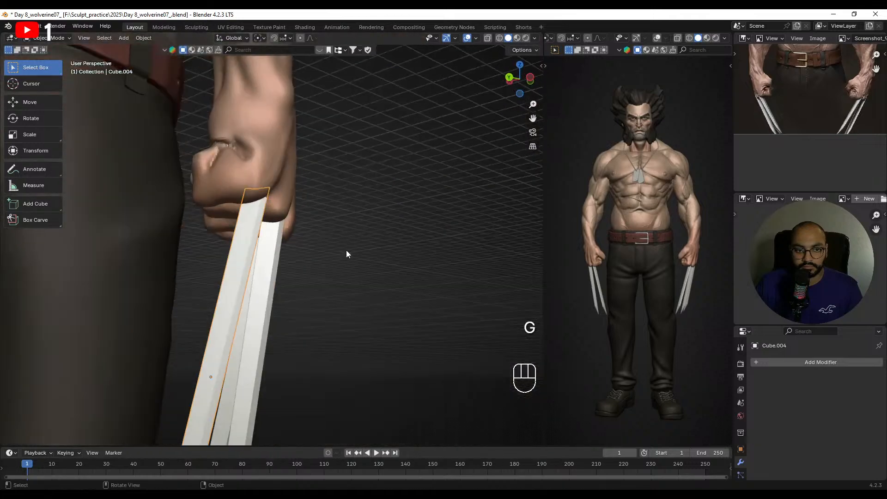
key(r)
click(354, 234)
key(g)
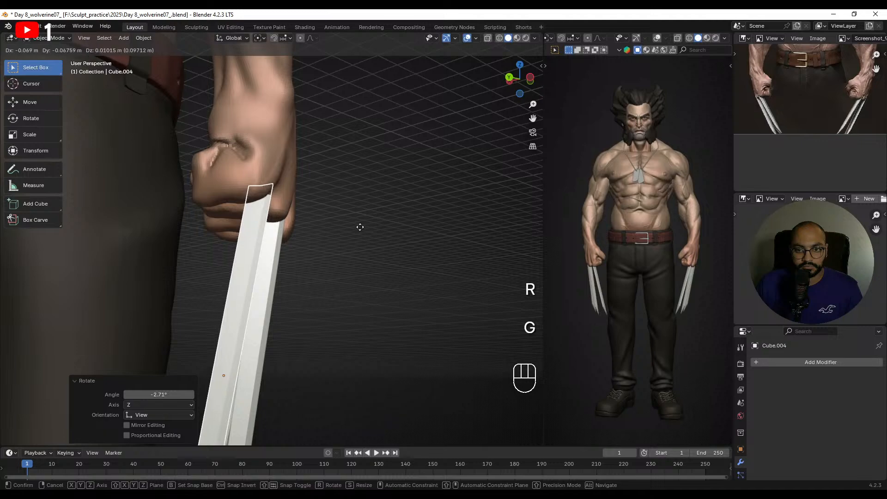
click(386, 231)
- From below the right fist, rotate the middle claw 3.85° and shift it between the middle knuckles
middle_drag(367, 265, 322, 217)
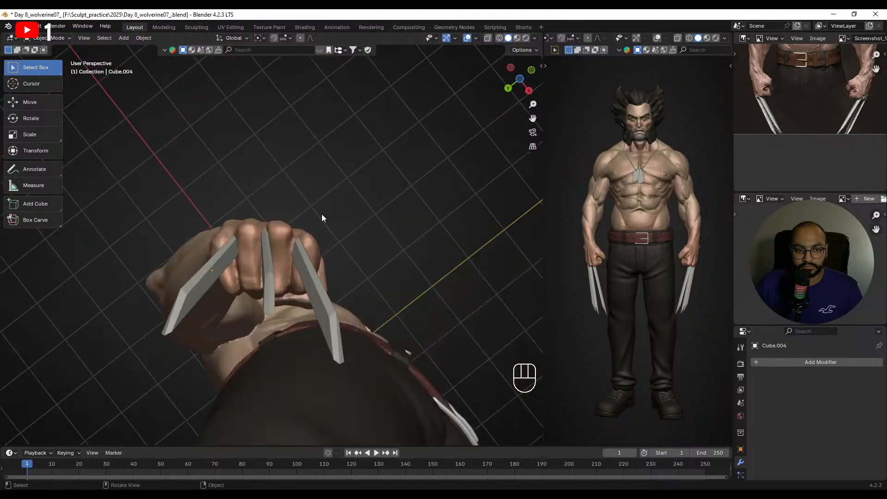
click(265, 243)
key(r)
click(411, 261)
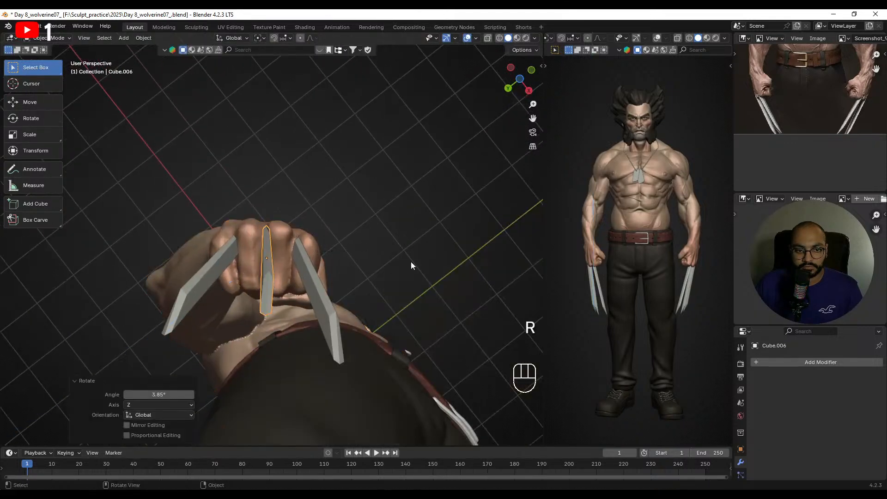
key(r)
right_click(406, 273)
middle_drag(406, 274, 407, 340)
key(r)
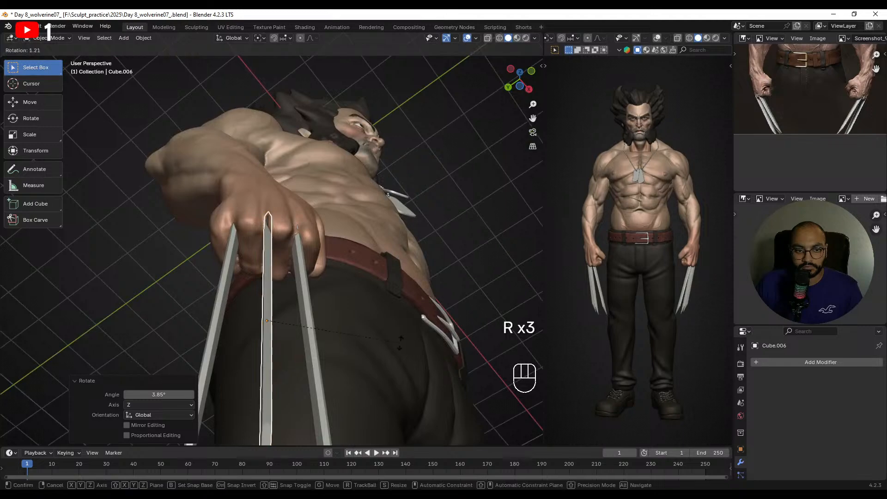
key(g)
click(416, 293)
- Move the right fist's pinky-side claw about -0.023 m in X and 0.015 m in Y from below
middle_drag(451, 202, 426, 240)
click(423, 238)
key(g)
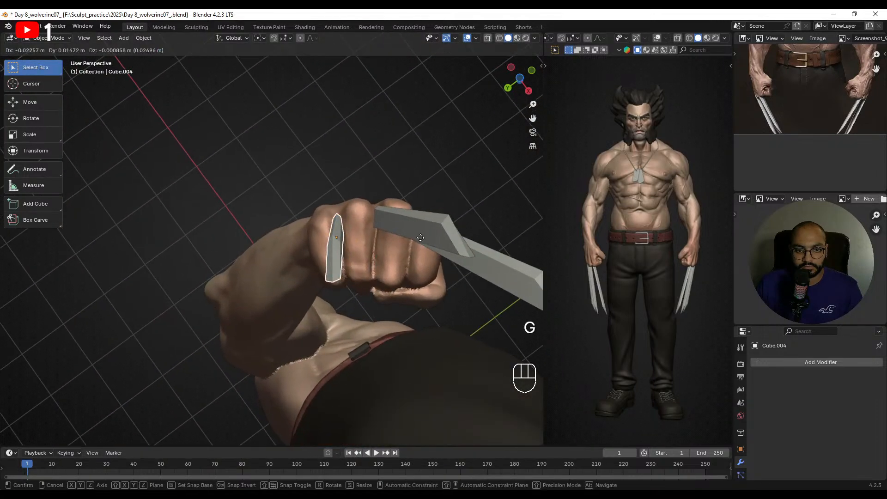
click(421, 238)
alt+shift+middle_drag(474, 163, 385, 181)
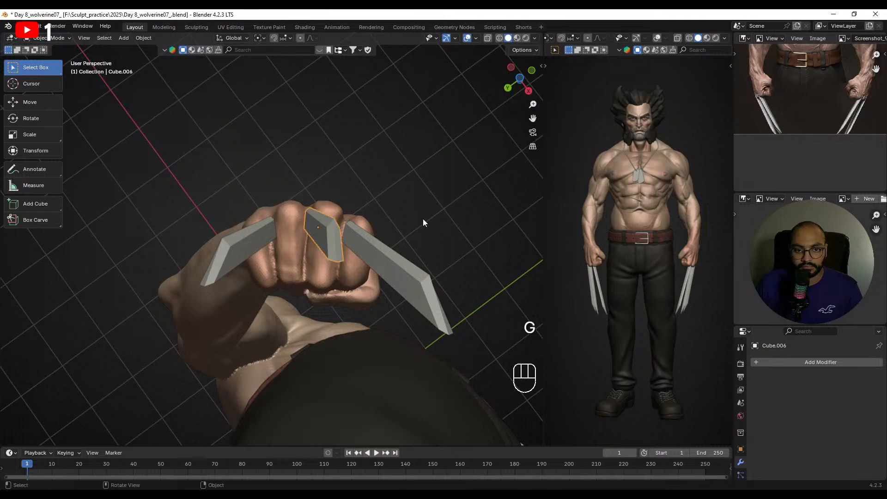
- Rotate the right fist's middle claw around the Z axis to align it with the finger direction
middle_drag(423, 222, 411, 265)
key(r)
key(z)
click(419, 187)
- Rotate the right fist's middle claw about 4.4° around global Z and nudge it into the gap between the knuckles
middle_drag(269, 244, 296, 252)
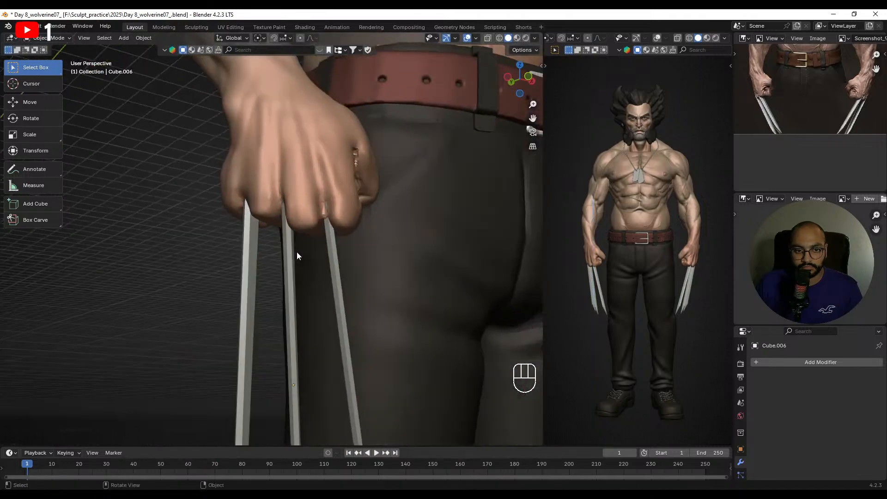
key(r)
key(z)
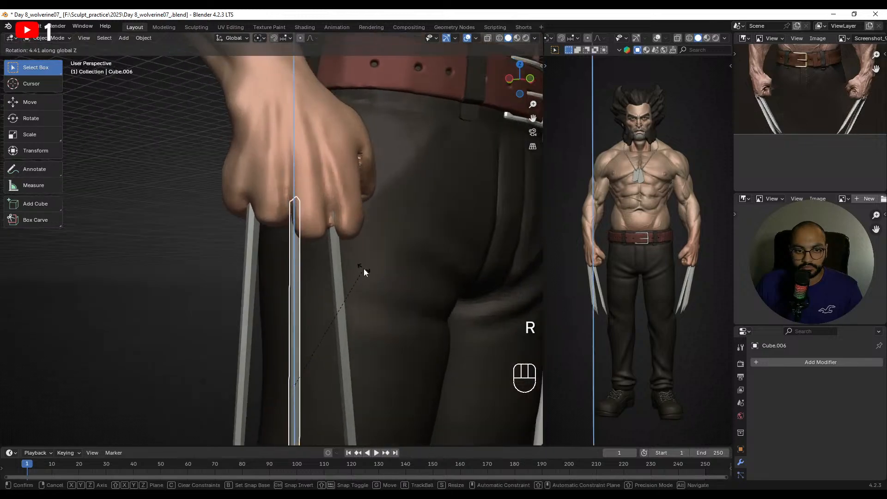
click(364, 268)
key(g)
click(361, 265)
middle_drag(360, 265, 355, 239)
click(231, 233)
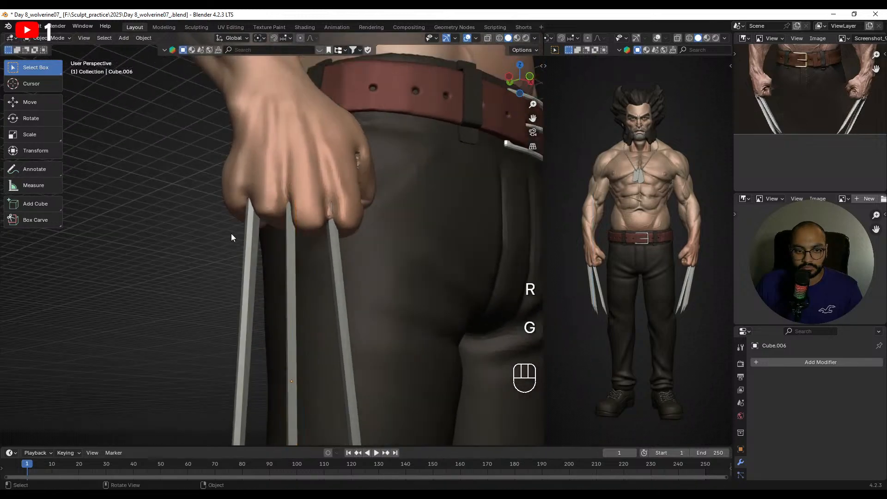
- Select the right fist's middle claw in a view from below
middle_drag(231, 234, 245, 148)
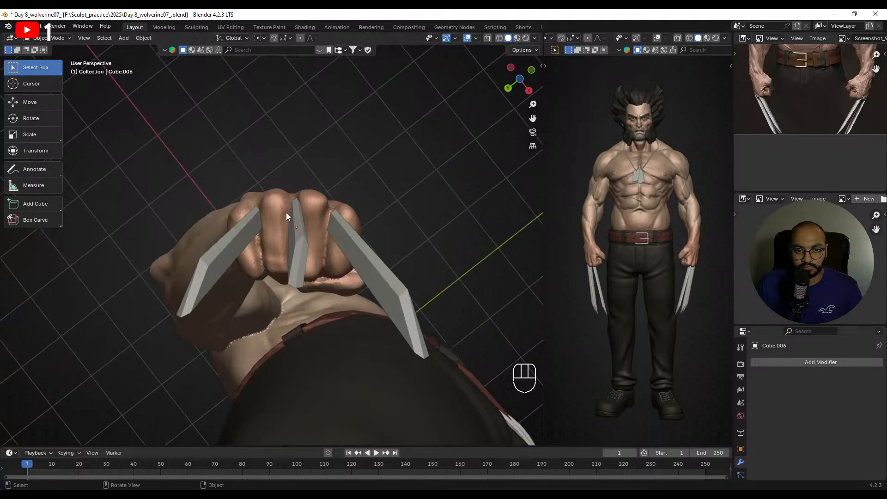
click(286, 214)
alt+shift+drag(375, 205, 353, 190)
click(271, 213)
key(r)
key(z)
key(z)
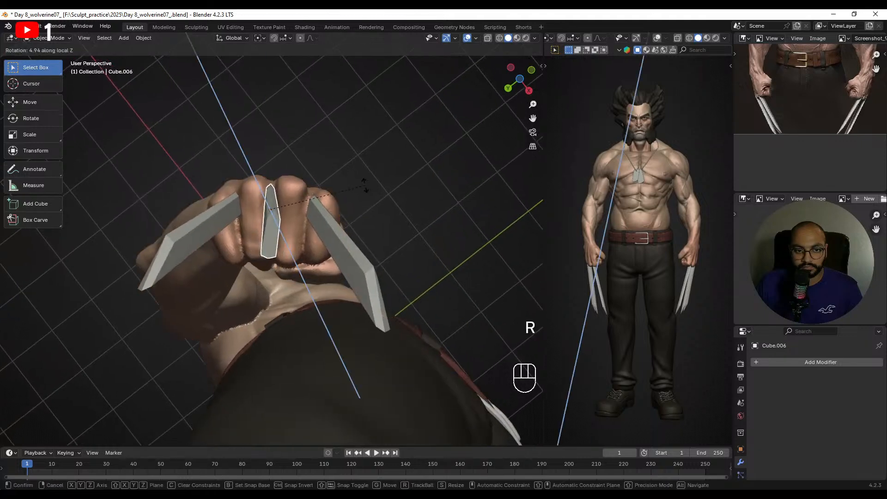
right_click(367, 186)
key(r)
key(y)
key(y)
right_click(360, 171)
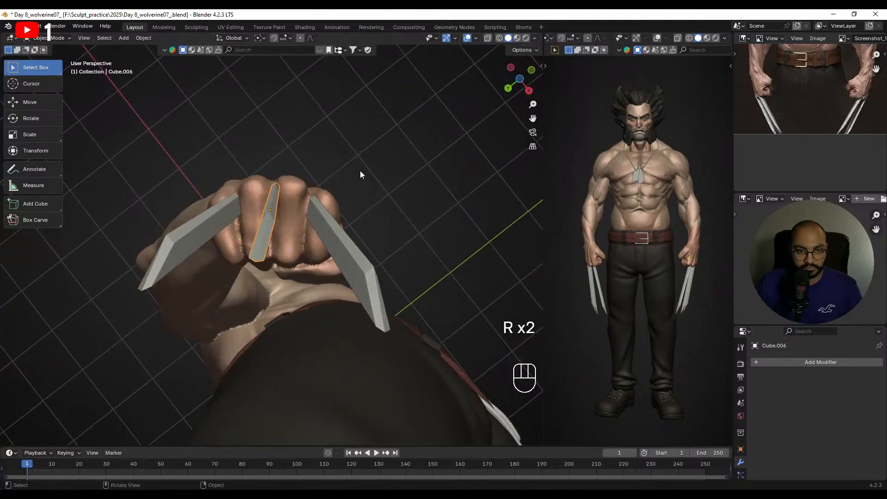
key(r)
right_click(395, 158)
- Rotate the selected middle claw around the global Z axis to match the neighbouring blades
key(r)
key(z)
click(388, 145)
middle_drag(399, 154, 333, 197)
- Deselect the claw and save the blend file with the full figure in view
scroll(397, 273, down, 6)
scroll(241, 234, down, 4)
click(414, 174)
middle_drag(414, 174, 356, 226)
key(ctrl+s)
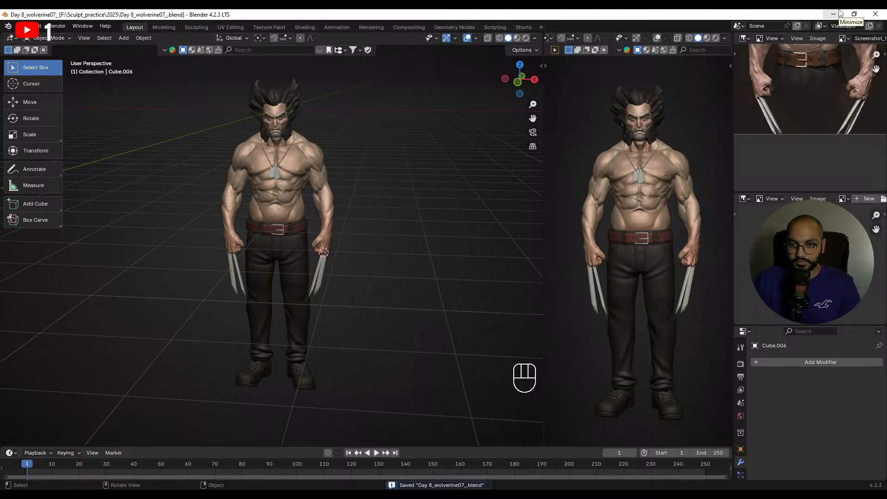
- Enter Sculpt Mode on the body mesh and choose the Clay Strips brush for the left fist's knuckles
middle_drag(240, 205, 162, 199)
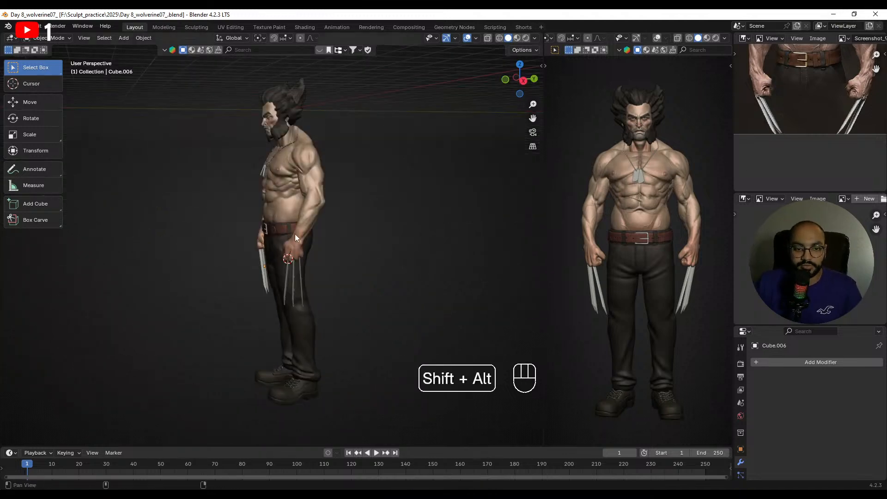
shift+middle_drag(311, 247, 267, 222)
ctrl+middle_drag(267, 221, 257, 150)
middle_drag(256, 162, 267, 145)
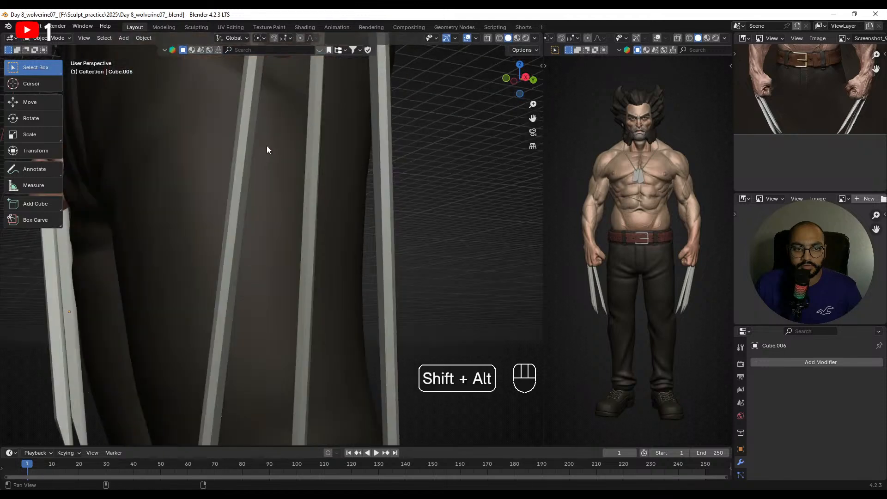
shift+middle_drag(294, 83, 283, 210)
click(303, 156)
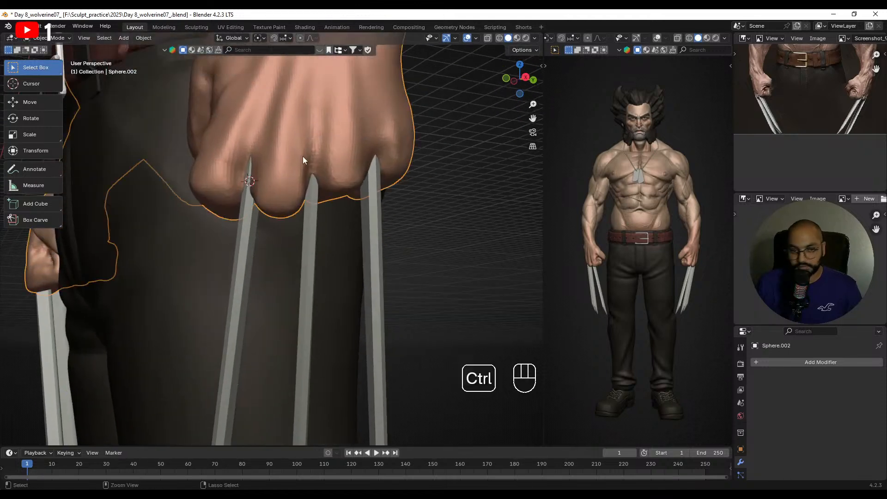
key(ctrl+Tab)
click(42, 116)
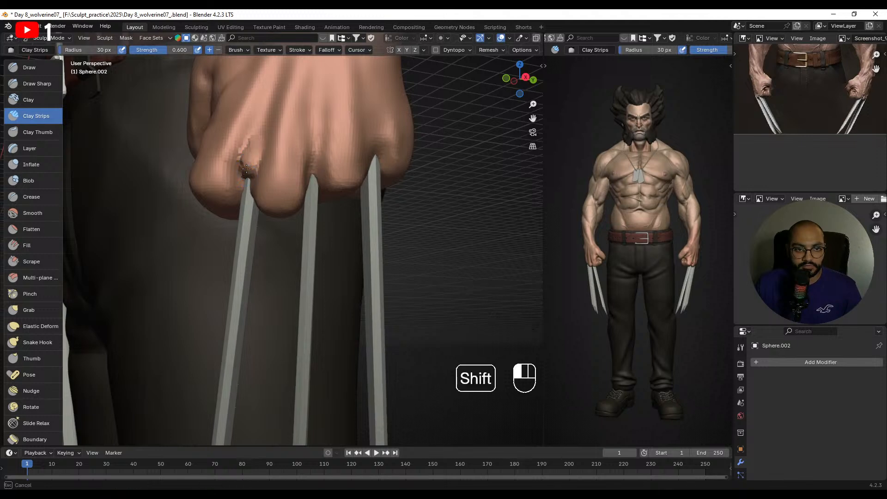
- Build up skin around the left fist's thumb-side claw with Clay Strips at a 43 px radius
key(KP_Decimal)
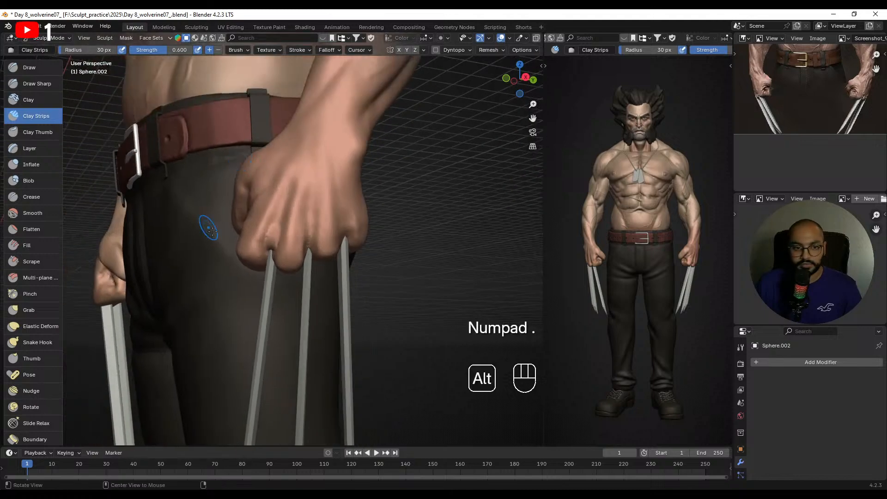
middle_drag(208, 225, 258, 259)
ctrl+middle_drag(290, 233, 117, 152)
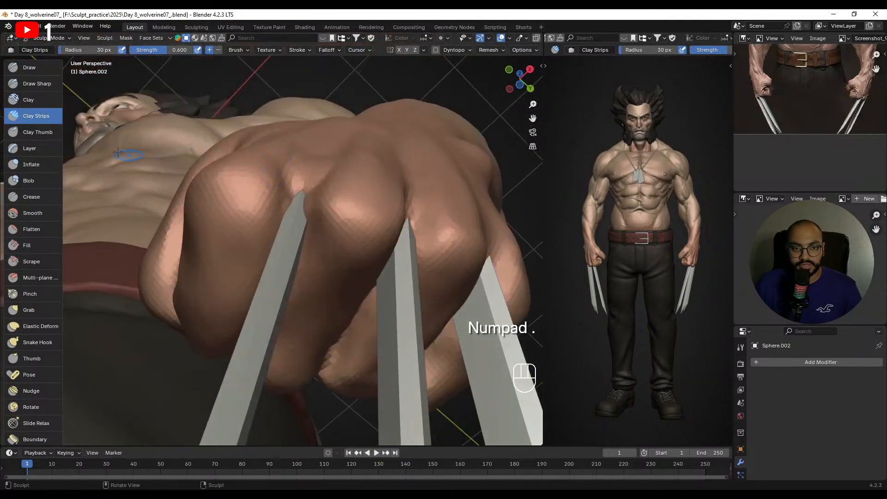
middle_drag(291, 171, 307, 207)
key(f)
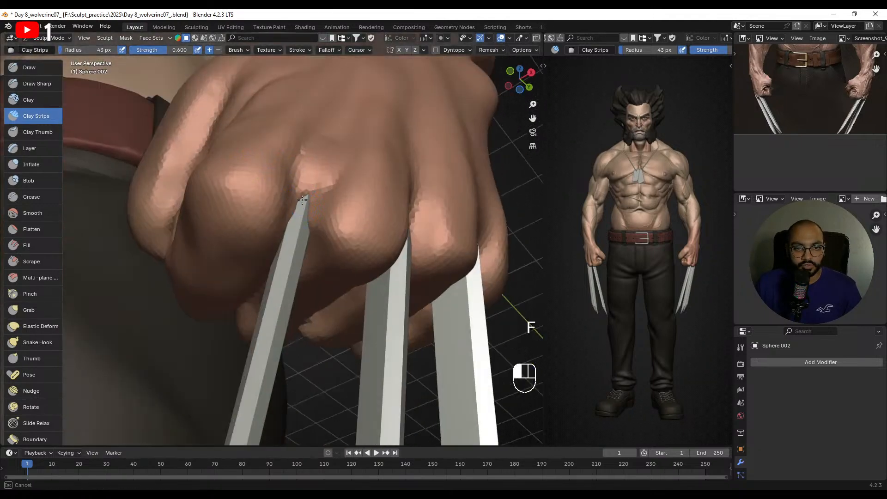
- Carve a recess where the thumb-side claw leaves the left fist, using Draw Sharp at a 67 px radius
click(13, 89)
alt+drag(307, 179, 311, 166)
key(f)
alt+drag(317, 231, 306, 205)
key(f)
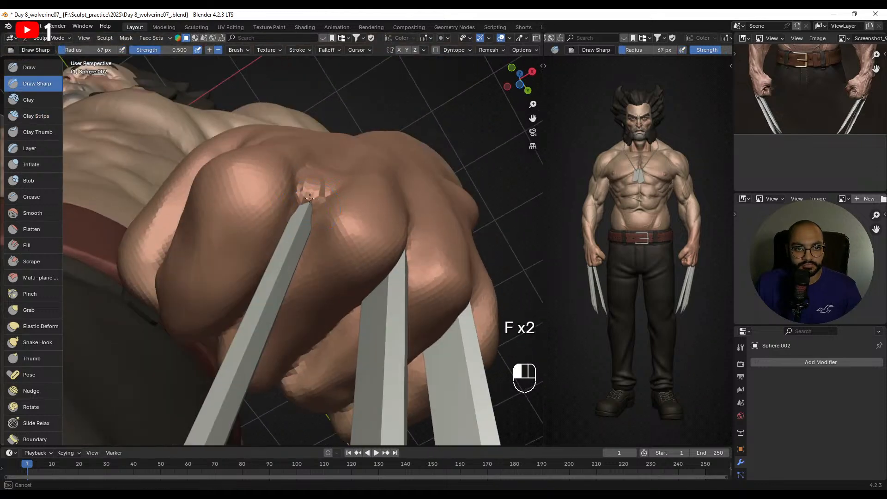
alt+middle_drag(313, 212, 310, 245)
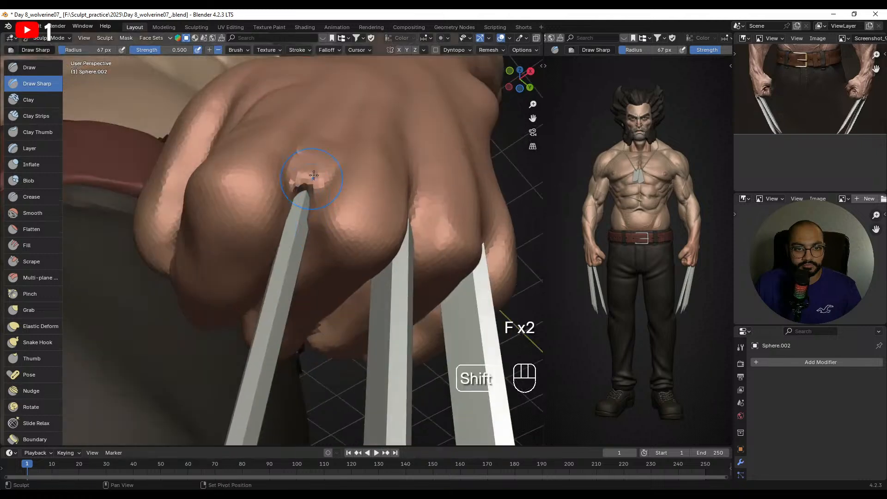
- Refine and smooth the skin above the left fist's thumb-side claw, using Draw Sharp at a 61 px radius
alt+middle_drag(306, 182, 303, 214)
shift+drag(303, 206, 306, 180)
key(f)
alt+middle_drag(307, 178, 304, 187)
key(f)
click(305, 190)
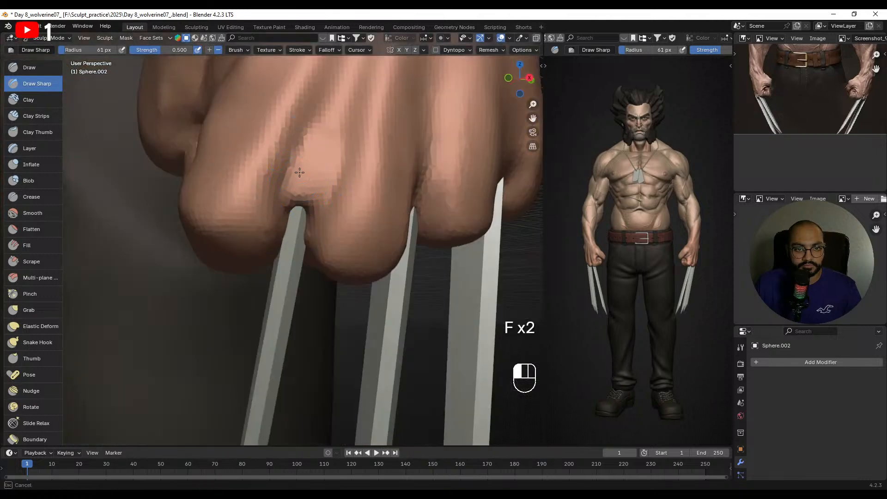
shift+drag(329, 153, 318, 134)
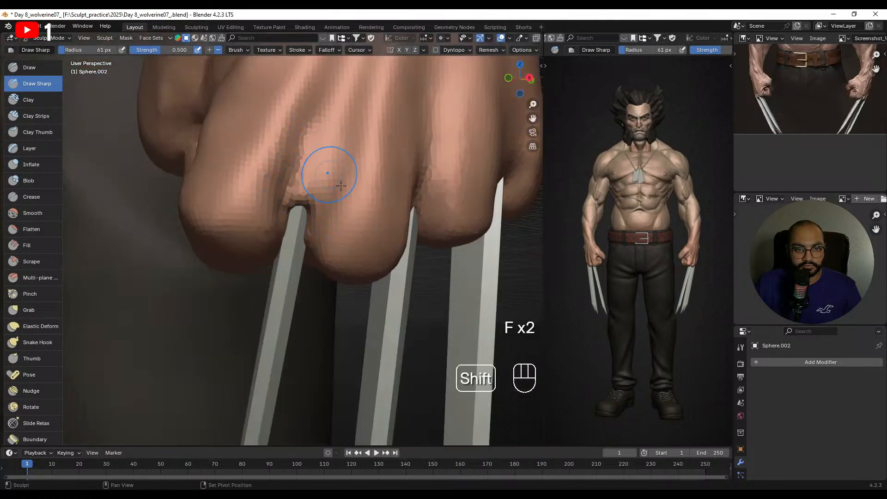
ctrl+alt+middle_drag(341, 186, 338, 215)
alt+middle_drag(415, 127, 386, 118)
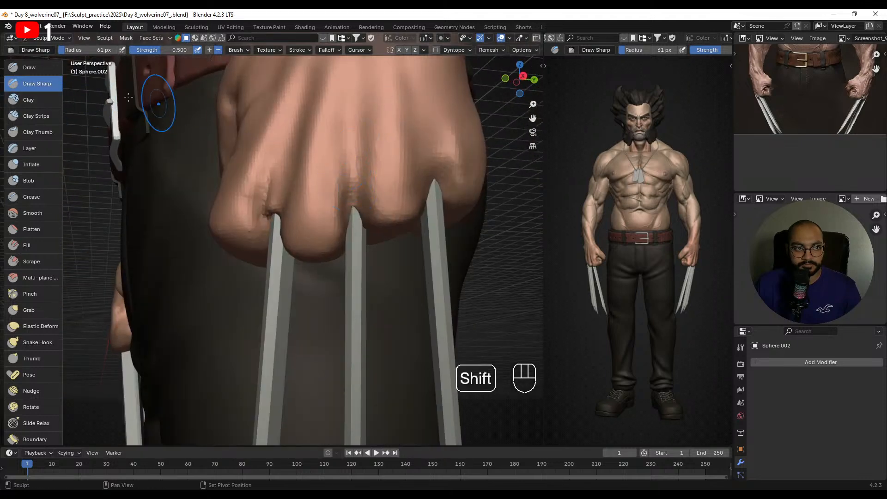
- Try to carve a recess above the left fist's middle claw with Draw Sharp at a 33 px radius
alt+shift+middle_drag(351, 182, 300, 206)
ctrl+alt+middle_drag(300, 207, 288, 186)
key(f)
click(303, 213)
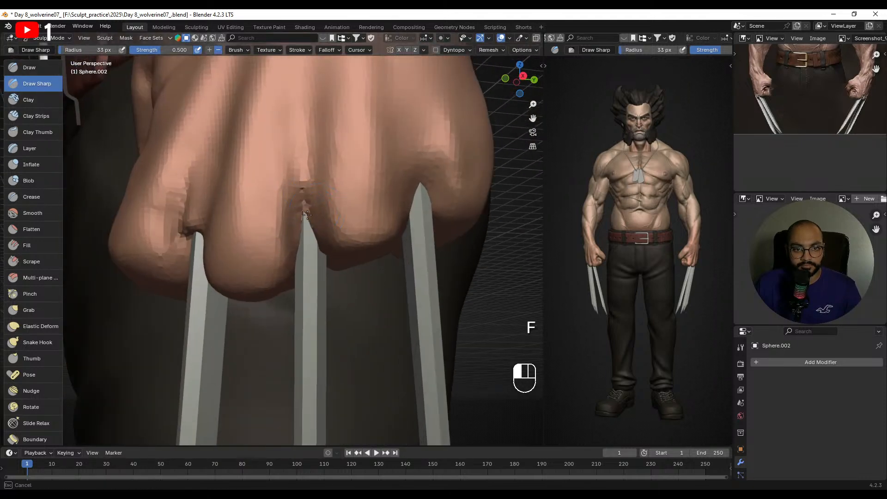
key(ctrl+z)
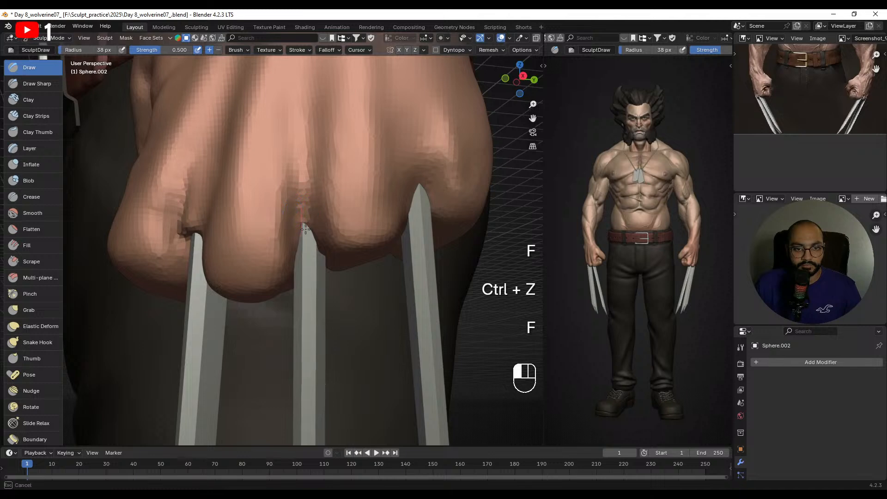
- Build up skin over the base of the left fist's middle claw with the Draw brush at a 38 px radius
key(shift+s)
mouse_move(310, 216)
mouse_down()
mouse_move(310, 234)
mouse_move(318, 155)
mouse_up()
mouse_move(302, 190)
mouse_down()
mouse_move(302, 199)
mouse_move(304, 180)
mouse_move(302, 194)
mouse_up()
key(f)
click(302, 199)
- Reshape the skin around the left fist's middle claw with Grab at a 77 px radius
key(g)
key(f)
click(316, 191)
middle_drag(313, 189, 302, 204)
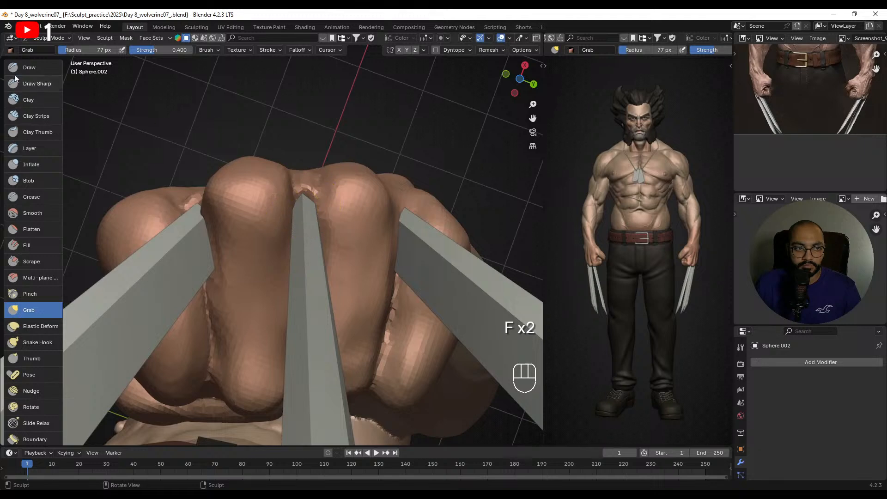
- Hollow the skin around the left fist's middle claw with Draw at 63 px, and refine its upper edge at 43 px
click(18, 70)
key(f)
click(303, 198)
alt+drag(307, 197, 308, 224)
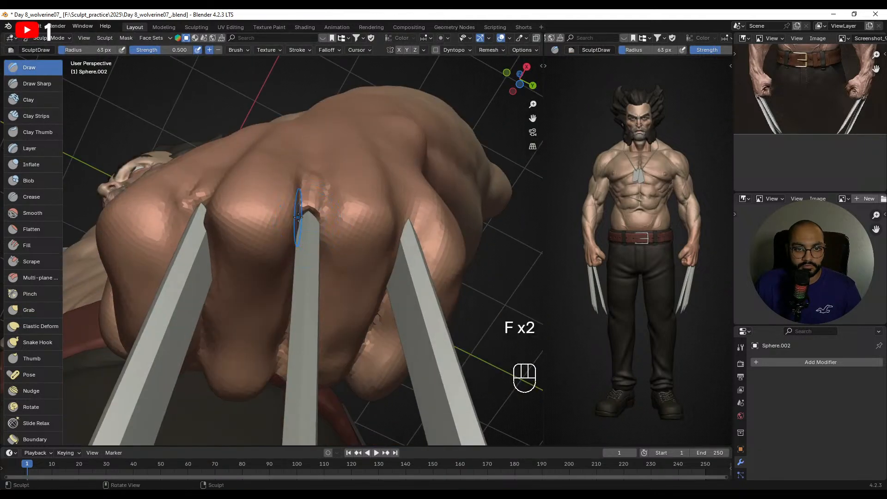
middle_drag(298, 217, 306, 248)
alt+drag(302, 240, 304, 250)
key(f)
click(300, 247)
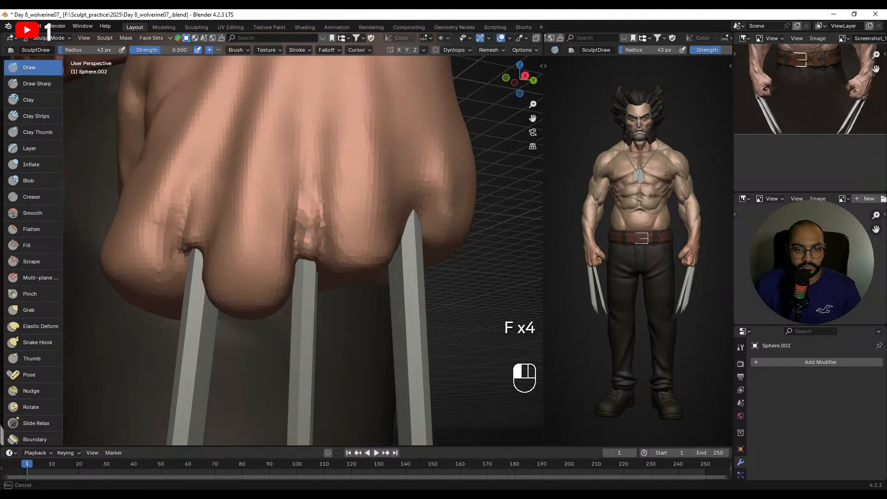
- Build up and smooth the skin above the left fist's thumb-side claw with Draw at a 39 px radius
alt+right_drag(198, 208, 220, 202)
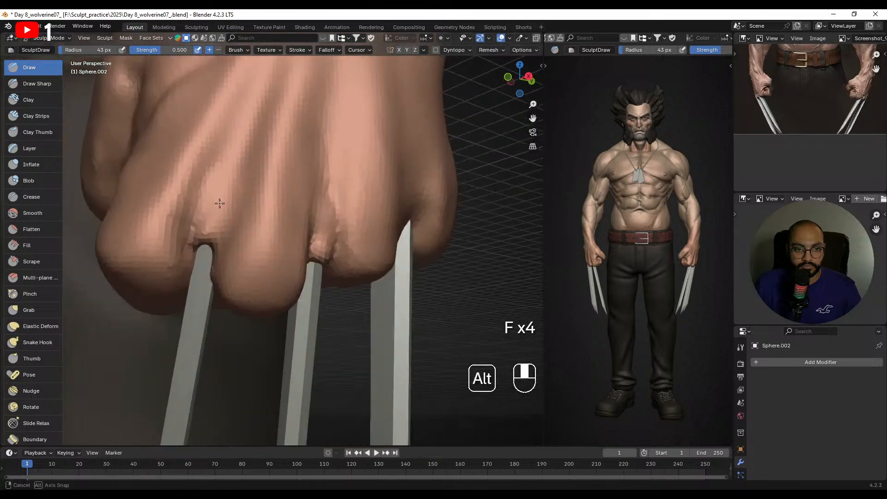
key(f)
click(213, 185)
shift+drag(210, 215, 212, 209)
mouse_move(231, 227)
alt+middle_down()
mouse_move(287, 242)
mouse_move(272, 254)
mouse_move(211, 236)
alt+middle_up()
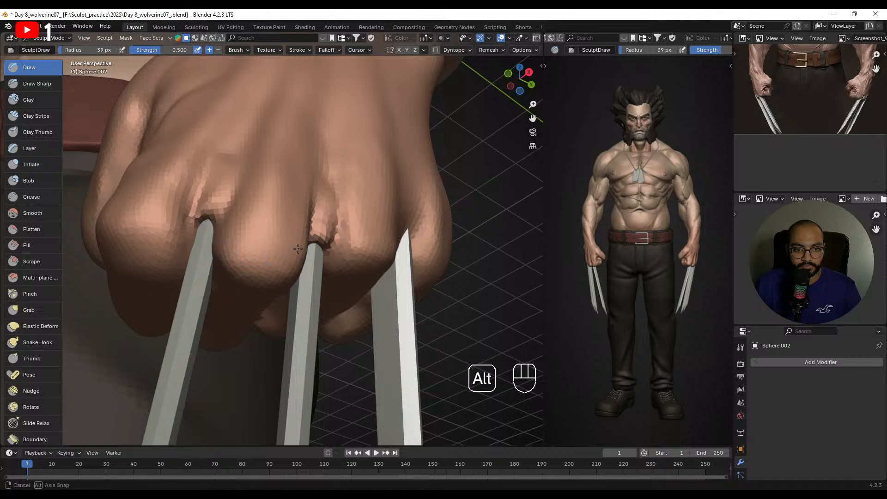
alt+middle_drag(298, 248, 305, 255)
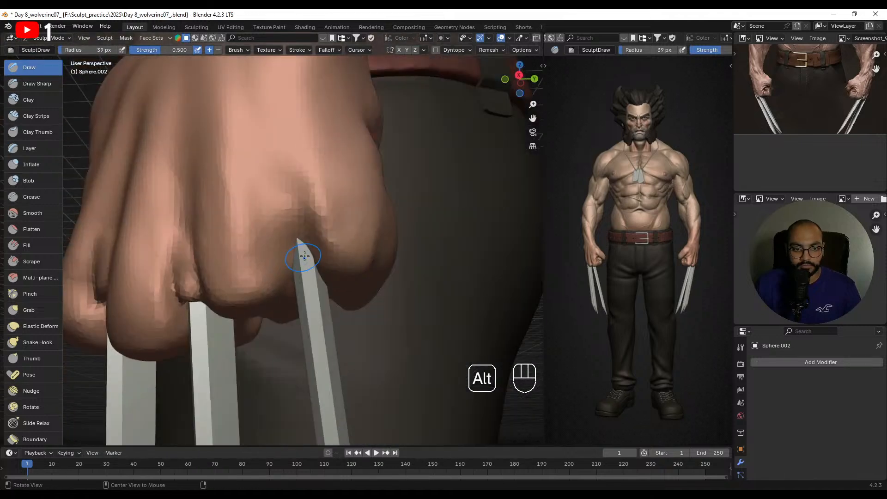
- Raise and smooth skin around the left fist's outer claw on the little-finger side, using Draw at a 37 px radius
mouse_move(298, 207)
alt+middle_down()
mouse_move(287, 240)
mouse_move(294, 206)
mouse_move(281, 213)
mouse_move(301, 239)
alt+middle_up()
key(f)
click(280, 214)
shift+drag(281, 221, 283, 213)
mouse_move(282, 196)
alt+middle_down()
mouse_move(285, 215)
mouse_move(272, 205)
mouse_move(267, 217)
alt+middle_up()
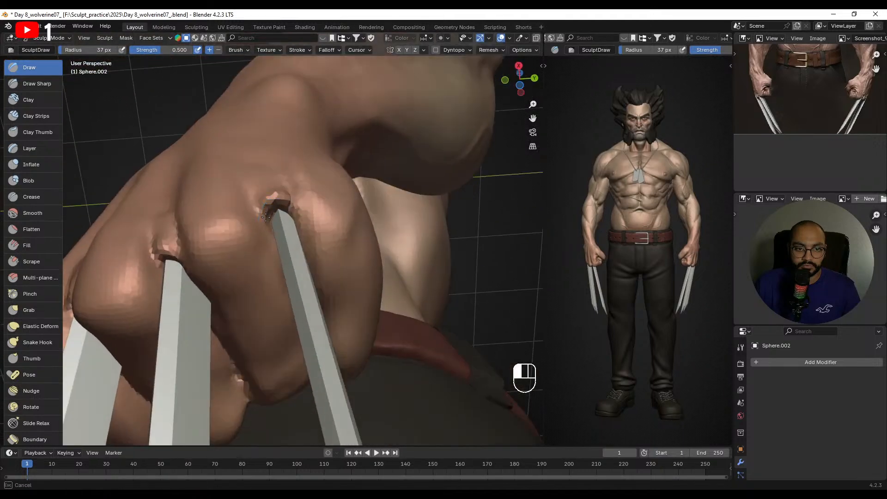
drag(290, 201, 288, 206)
middle_drag(287, 206, 289, 222)
shift+drag(289, 222, 283, 227)
middle_drag(282, 226, 279, 217)
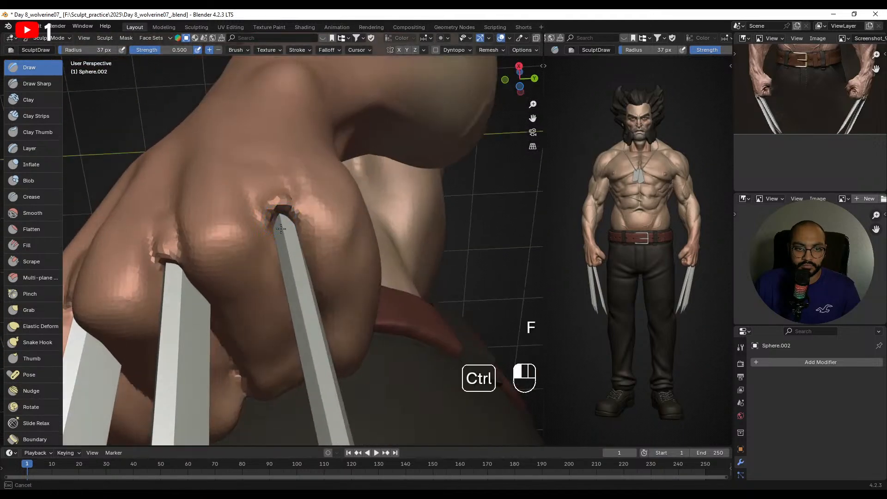
- Carve the opening and creases around the left fist's outer claw with subtractive Draw strokes, down to a 34 px radius
ctrl+drag(281, 216, 281, 214)
mouse_move(281, 214)
alt+middle_down()
mouse_move(286, 236)
mouse_move(262, 216)
alt+middle_up()
ctrl+drag(285, 248, 280, 240)
middle_drag(264, 231, 283, 222)
key(f)
click(265, 218)
ctrl+drag(268, 238, 265, 251)
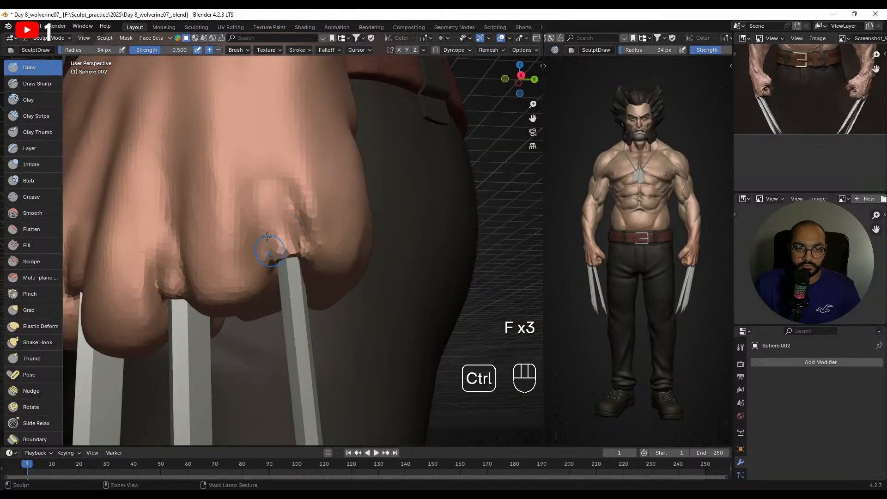
mouse_move(265, 251)
alt+middle_down()
mouse_move(287, 245)
mouse_move(295, 218)
mouse_move(267, 214)
mouse_move(275, 227)
mouse_move(261, 234)
mouse_move(265, 182)
alt+middle_up()
- Smooth the rough skin above the left fist's middle claw at a 45 px radius and adjust it with Grab
key(f)
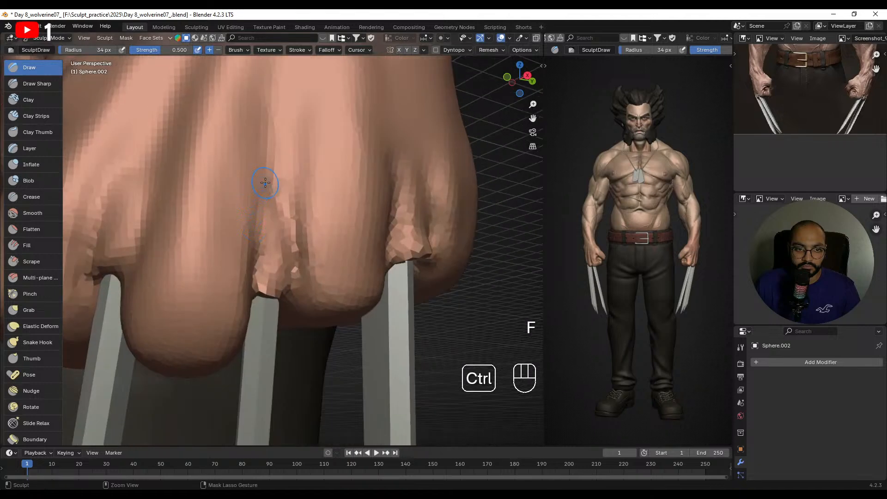
middle_drag(261, 263, 254, 225)
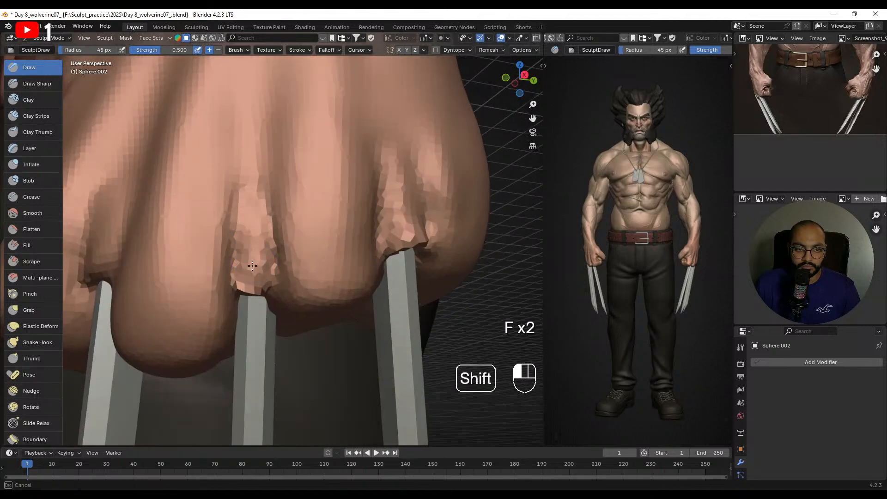
mouse_move(264, 263)
alt+middle_down()
mouse_move(265, 180)
mouse_move(273, 188)
mouse_move(262, 185)
mouse_move(287, 192)
mouse_move(249, 196)
alt+middle_up()
key(g)
- Deepen the opening around the left fist's middle claw with subtractive Draw strokes at a 68 px radius, and check the fist against the full figure
click(29, 68)
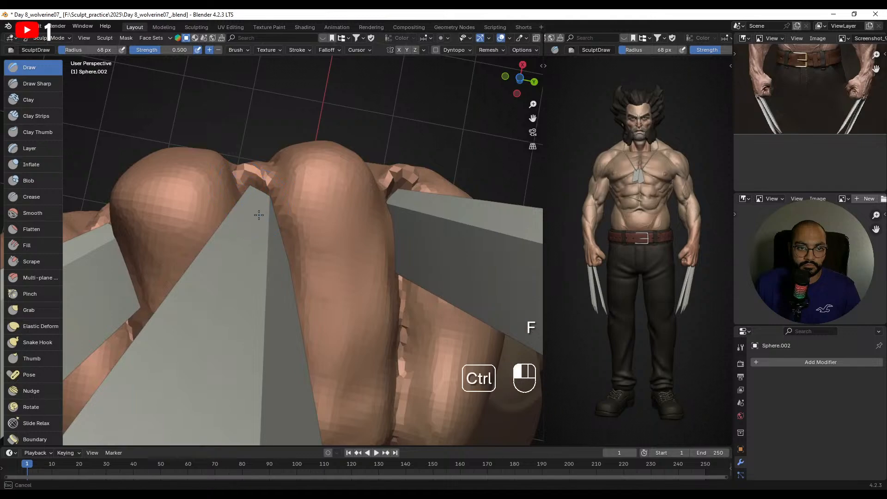
ctrl+drag(256, 209, 257, 215)
alt+drag(257, 214, 263, 277)
mouse_move(263, 231)
alt+mouse_down()
mouse_move(295, 273)
mouse_move(300, 249)
alt+mouse_up()
mouse_move(319, 236)
alt+mouse_down()
mouse_move(308, 227)
mouse_move(324, 230)
alt+mouse_up()
mouse_move(300, 225)
alt+mouse_down()
mouse_move(316, 223)
mouse_move(273, 241)
alt+mouse_up()
mouse_move(261, 241)
alt+mouse_down()
mouse_move(277, 244)
mouse_move(247, 233)
alt+mouse_up()
mouse_move(277, 243)
alt+middle_down()
mouse_move(259, 227)
mouse_move(278, 270)
alt+middle_up()
mouse_move(277, 270)
alt+middle_down()
mouse_move(254, 252)
mouse_move(238, 198)
mouse_move(186, 219)
mouse_move(341, 232)
mouse_move(298, 253)
alt+middle_up()
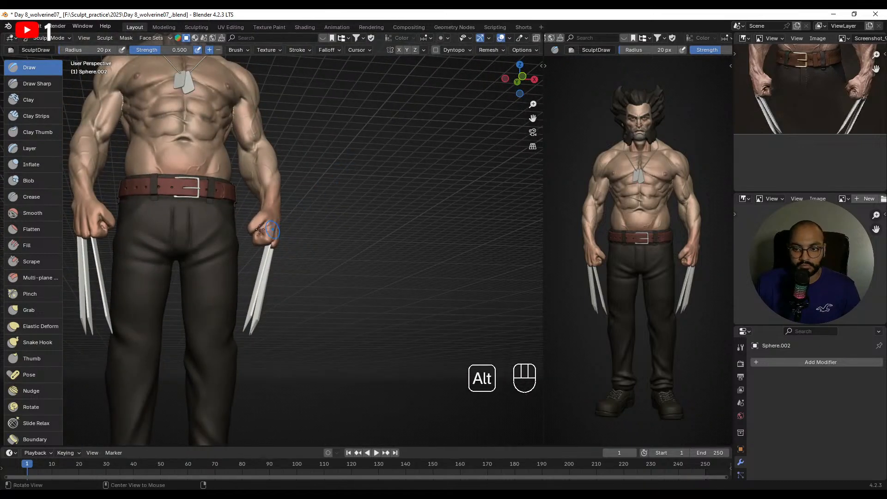
- Carve and smooth fine skin folds between the left fist's knuckles with Draw at 18 px and 27 px radii
mouse_move(259, 230)
alt+middle_down()
mouse_move(252, 247)
mouse_move(248, 232)
mouse_move(280, 221)
alt+middle_up()
key(f)
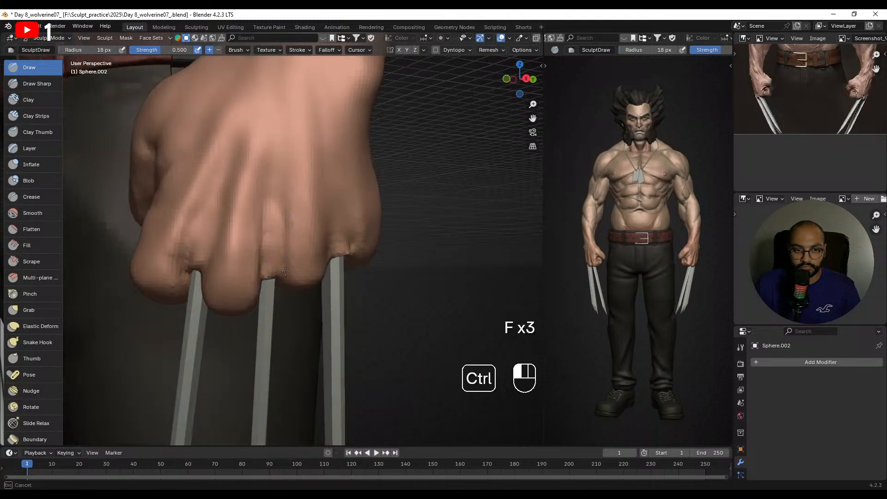
middle_drag(285, 271, 301, 236)
key(f)
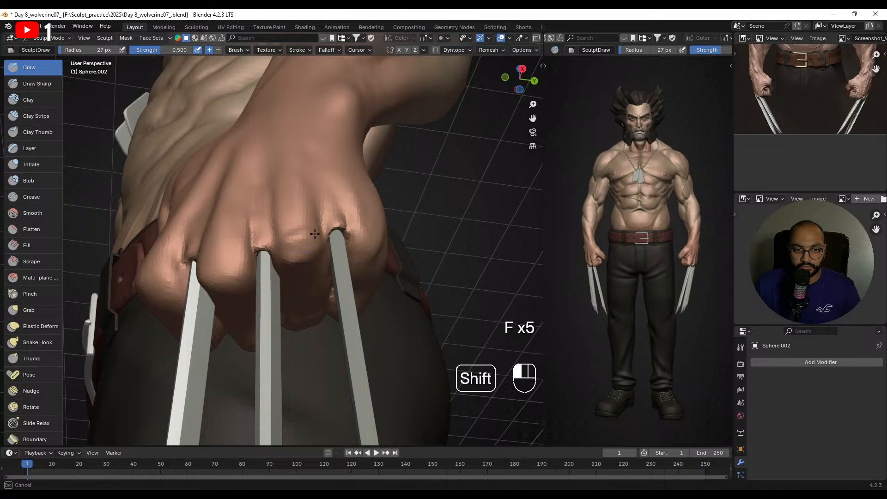
mouse_move(300, 267)
alt+middle_down()
mouse_move(319, 291)
mouse_move(290, 298)
alt+middle_up()
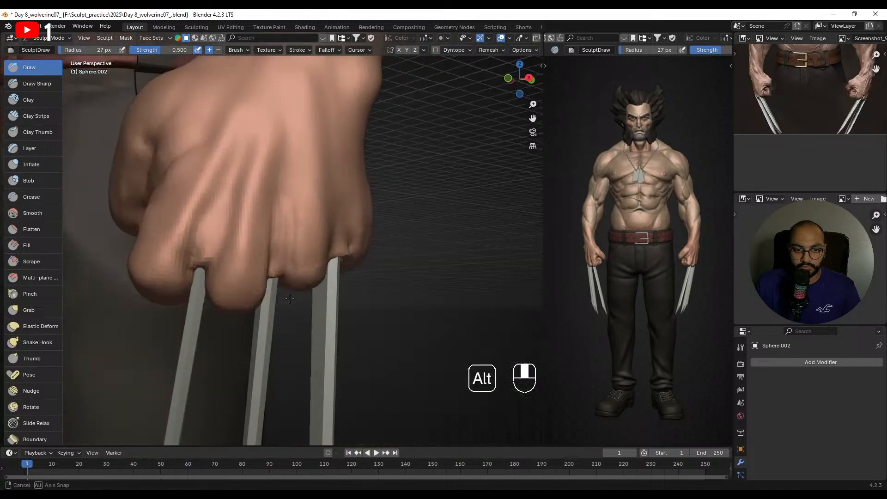
mouse_move(326, 264)
alt+middle_down()
mouse_move(259, 268)
mouse_move(252, 260)
mouse_move(274, 286)
alt+middle_up()
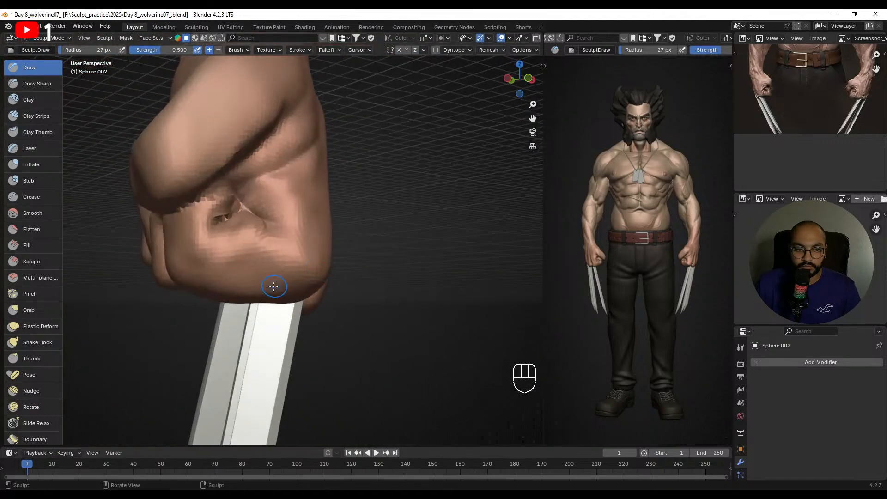
- Adjust the left fist's lower edge where it meets the claws, using Grab at a 104 px radius
key(g)
key(f)
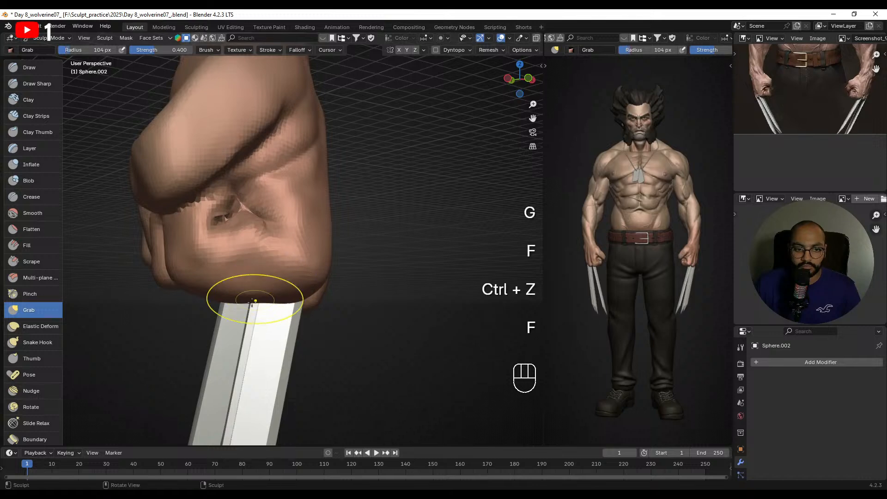
mouse_move(225, 296)
alt+middle_down()
mouse_move(243, 297)
mouse_move(161, 274)
mouse_move(208, 214)
mouse_move(188, 293)
mouse_move(312, 250)
mouse_move(287, 216)
alt+middle_up()
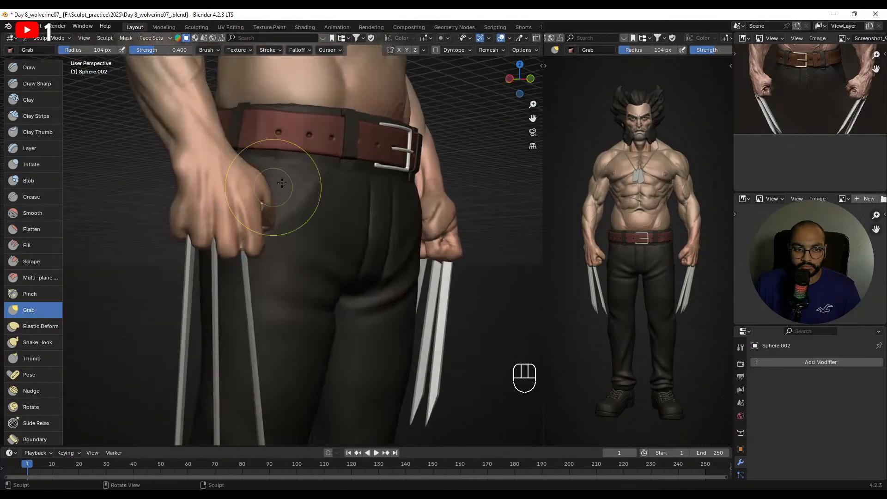
- Choose Clay Strips for the right fist's knuckles, undo the oversized first stroke and focus on the thumb-side claw
click(51, 120)
mouse_move(208, 259)
alt+middle_down()
mouse_move(228, 257)
mouse_move(258, 217)
mouse_move(281, 233)
mouse_move(224, 198)
mouse_move(297, 248)
alt+middle_up()
key(KP_Decimal)
key(ctrl+z)
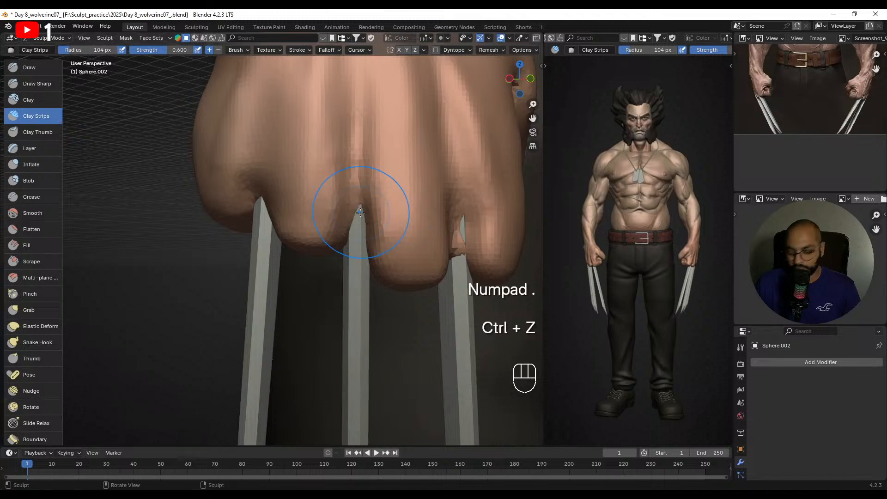
key(KP_Decimal)
mouse_move(386, 168)
ctrl+alt+middle_down()
mouse_move(208, 199)
mouse_move(347, 233)
mouse_move(314, 223)
ctrl+alt+middle_up()
- Build up and smooth skin over the base of the right fist's thumb-side claw with Clay Strips at a 58 px radius
key(f)
click(330, 251)
key(f)
click(349, 242)
mouse_move(326, 231)
mouse_down()
mouse_move(327, 270)
mouse_move(321, 256)
mouse_up()
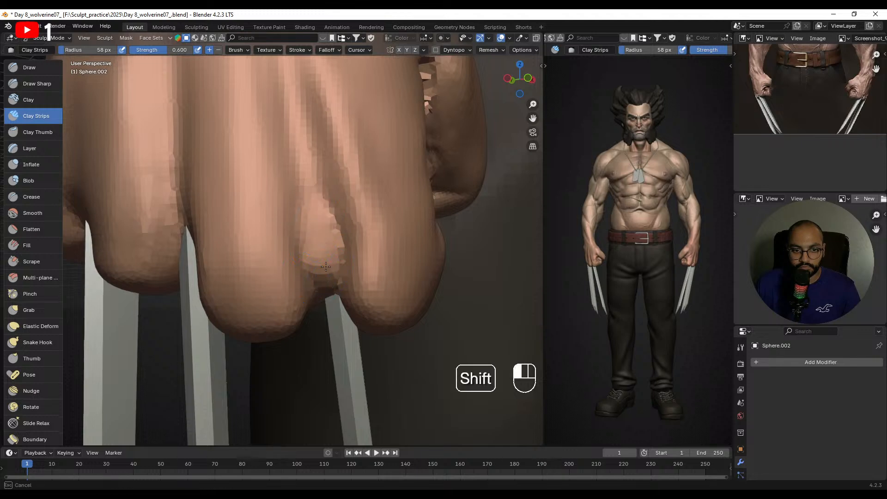
alt+middle_drag(323, 273, 354, 277)
shift+drag(320, 273, 309, 287)
alt+middle_drag(286, 258, 306, 233)
alt+middle_drag(306, 233, 296, 238)
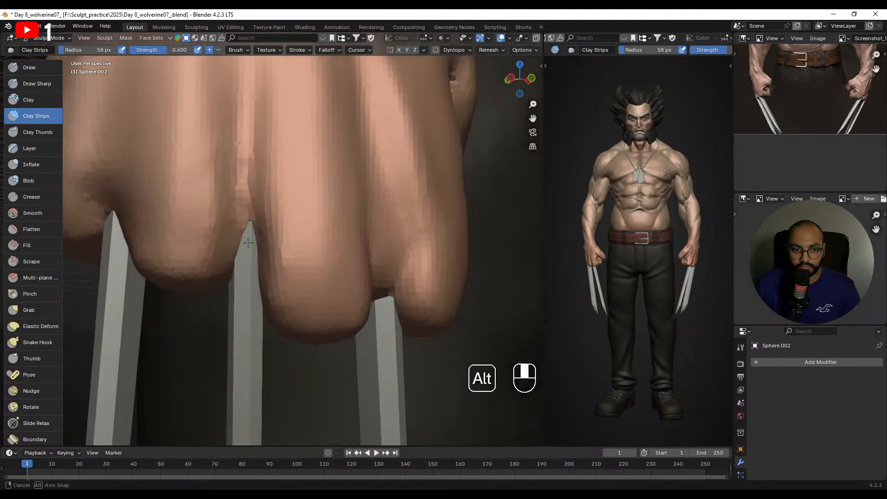
- Build up and smooth skin over the base of the right fist's middle claw with Clay Strips at a 50 px radius
key(f)
click(267, 257)
shift+drag(230, 257, 249, 235)
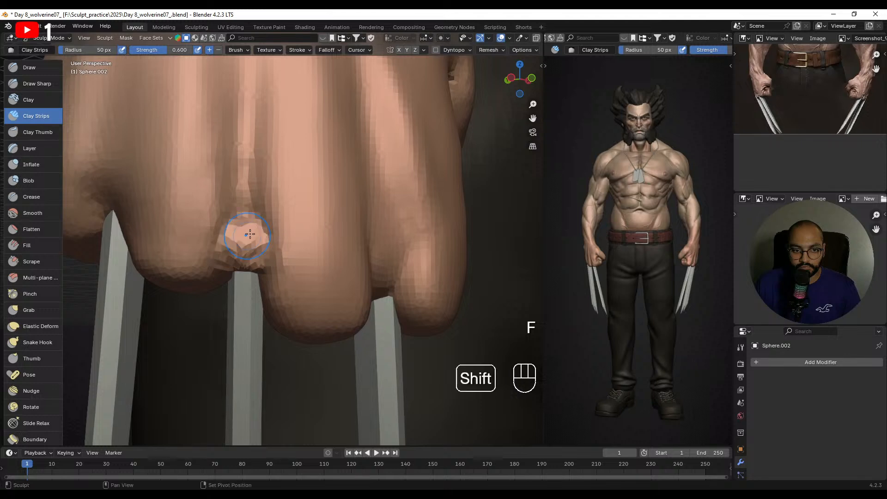
alt+middle_drag(260, 263, 183, 246)
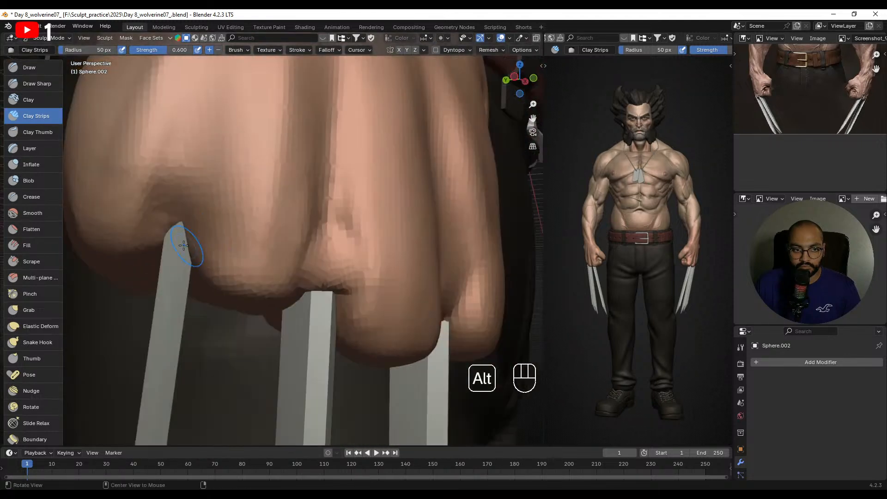
- Build up and smooth skin around the right fist's outer claw with Clay Strips at 54 px, and rework the middle claw's skin at 69 px
mouse_move(183, 237)
mouse_down()
mouse_move(168, 245)
mouse_move(189, 218)
mouse_move(160, 212)
mouse_move(194, 217)
mouse_move(160, 210)
mouse_move(178, 181)
mouse_up()
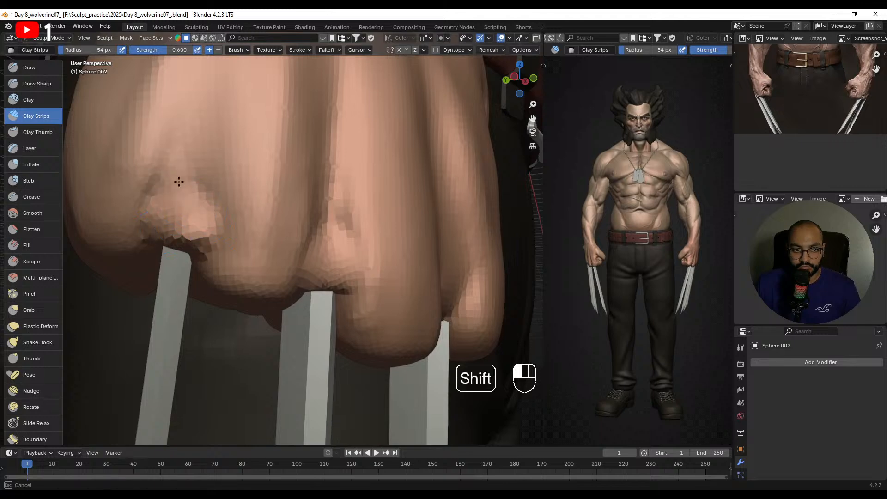
alt+middle_drag(212, 216, 313, 244)
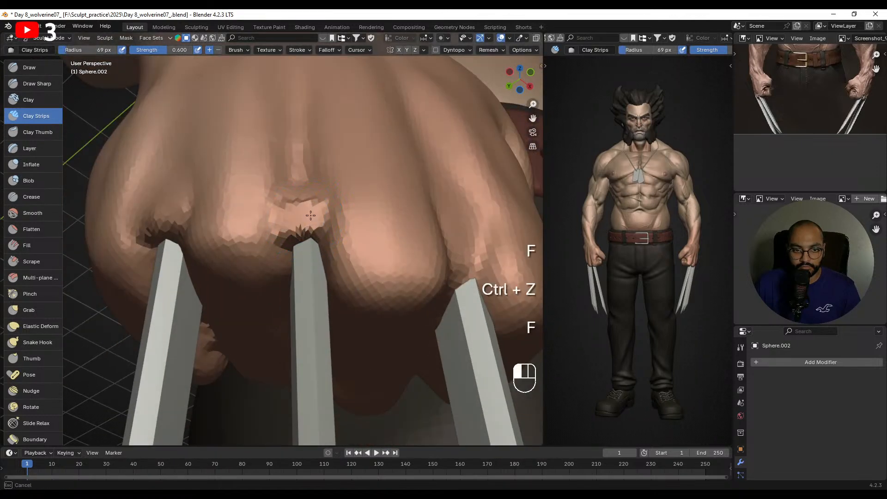
mouse_move(294, 226)
alt+middle_down()
mouse_move(317, 174)
mouse_move(302, 197)
mouse_move(159, 129)
alt+middle_up()
- Reshape the skin around the right fist's middle claw using Grab at a 112 px radius and Draw at 82 px
key(g)
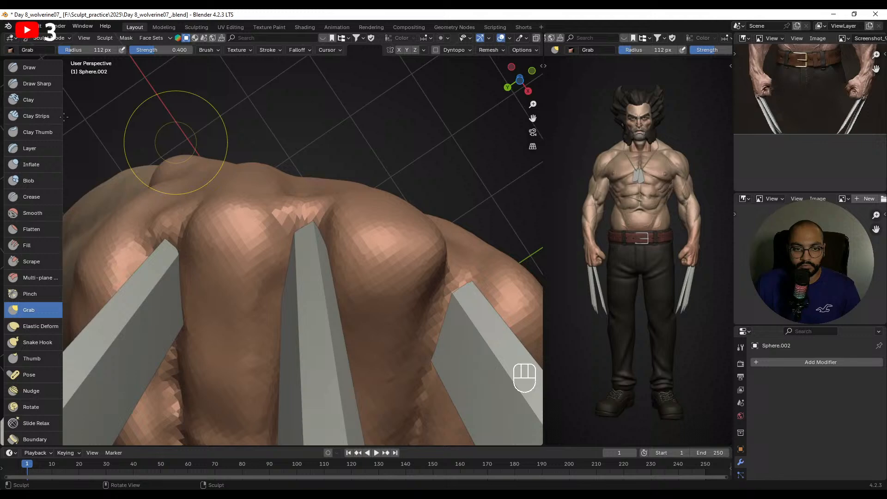
click(29, 67)
key(ctrl+z)
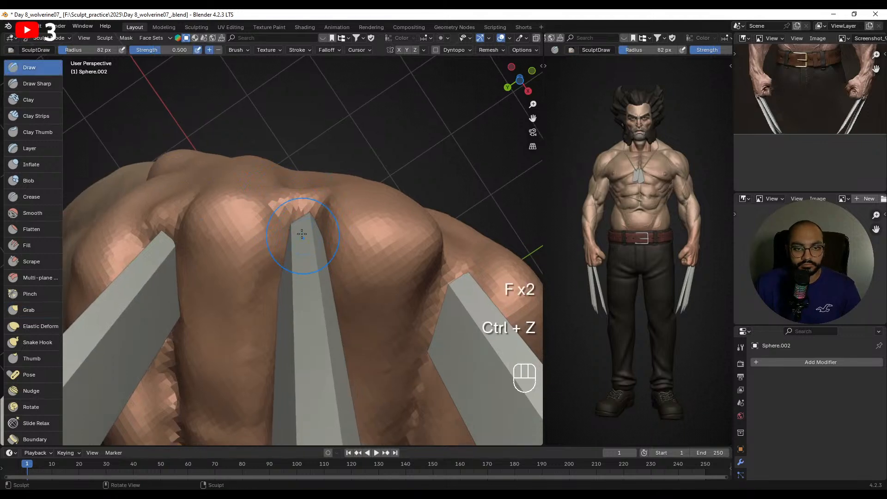
key(f)
- Try to carve a recess at the right fist's thumb-side claw with Draw at a 71 px radius
mouse_move(302, 252)
alt+shift+middle_down()
mouse_move(273, 260)
mouse_move(249, 250)
mouse_move(317, 254)
mouse_move(281, 252)
mouse_move(276, 269)
alt+shift+middle_up()
key(f)
key(f)
click(276, 242)
key(f)
click(274, 269)
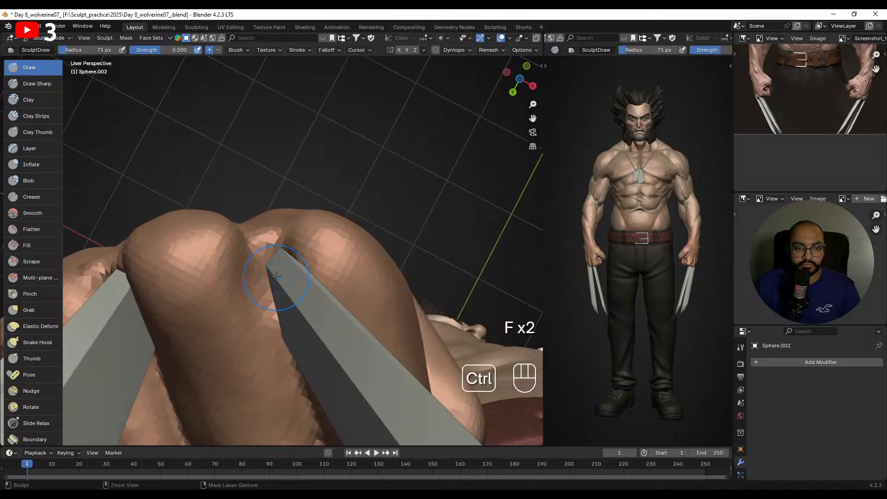
key(ctrl+z)
- Carve a recess in the skin at the base of the right fist's thumb-side claw with Draw at a 39 px radius
key(f)
click(280, 274)
key(f)
click(279, 258)
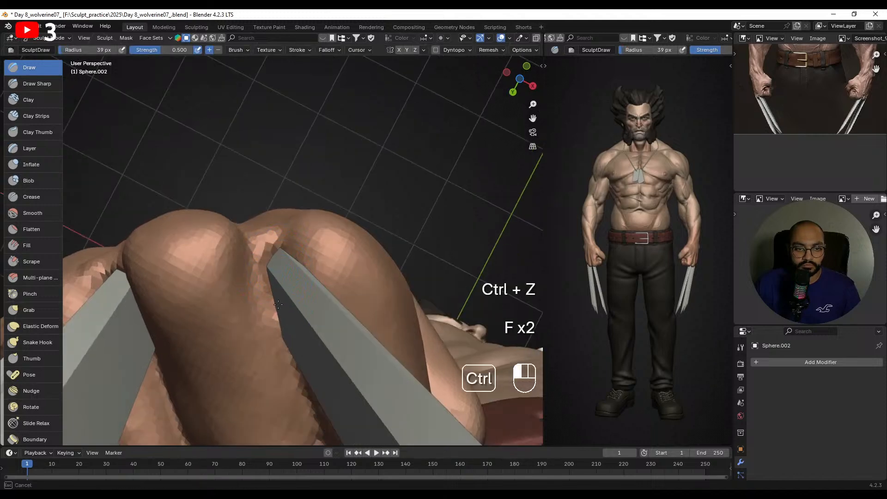
mouse_move(288, 302)
alt+right_down()
mouse_move(290, 319)
mouse_move(289, 279)
mouse_move(304, 336)
mouse_move(357, 268)
mouse_move(367, 279)
alt+right_up()
- Return to Object Mode and rotate the right fist's thumb-side claw 0.195° in the view plane
key(ctrl+Tab)
click(248, 286)
click(304, 289)
key(r)
click(369, 277)
ctrl+alt+middle_drag(359, 254, 336, 248)
- Try to rotate the right fist's thumb-side claw around the Z axis
key(r)
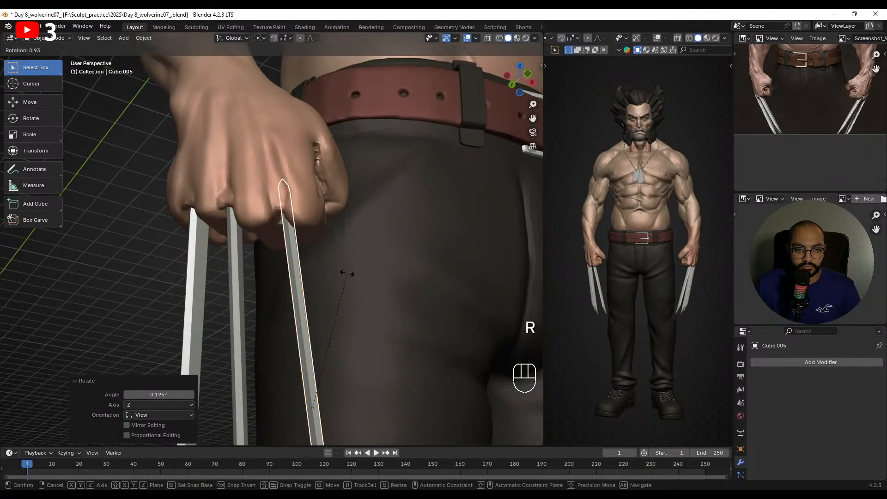
key(z)
click(354, 282)
key(ctrl+z)
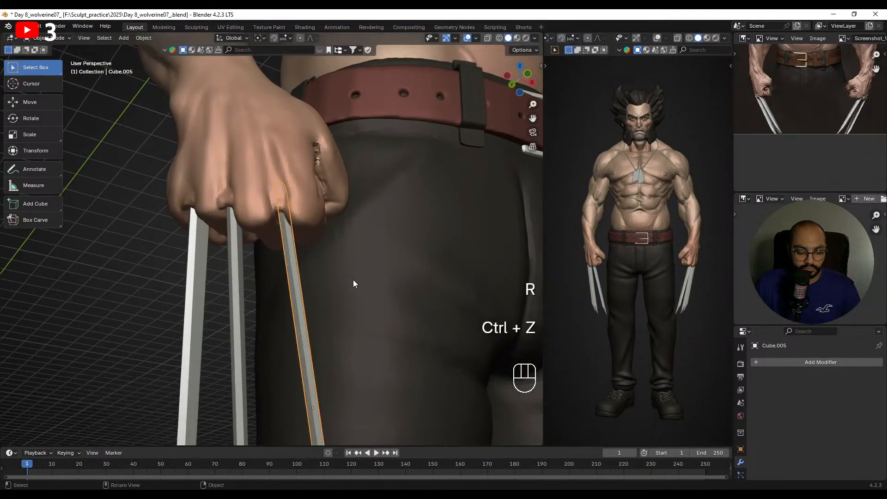
- Rotate the right fist's thumb-side claw 2.43° around the global Y axis and move its base back under the knuckle skin
key(r)
key(y)
click(356, 286)
key(g)
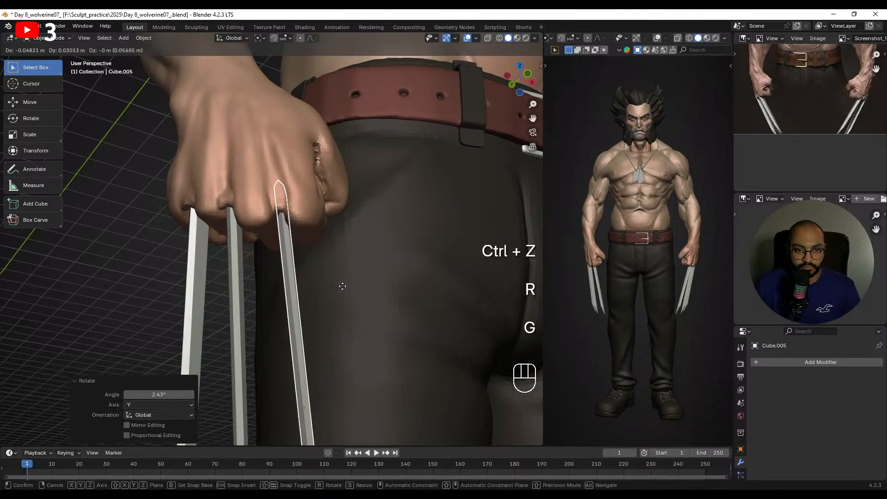
click(341, 285)
click(141, 255)
- Rotate the right fist's thumb-side claw a further 1.94° around Y and shift it to line up with its opening
alt+middle_drag(270, 261, 291, 205)
ctrl+alt+middle_drag(291, 205, 334, 268)
click(321, 242)
alt+middle_drag(390, 243, 366, 248)
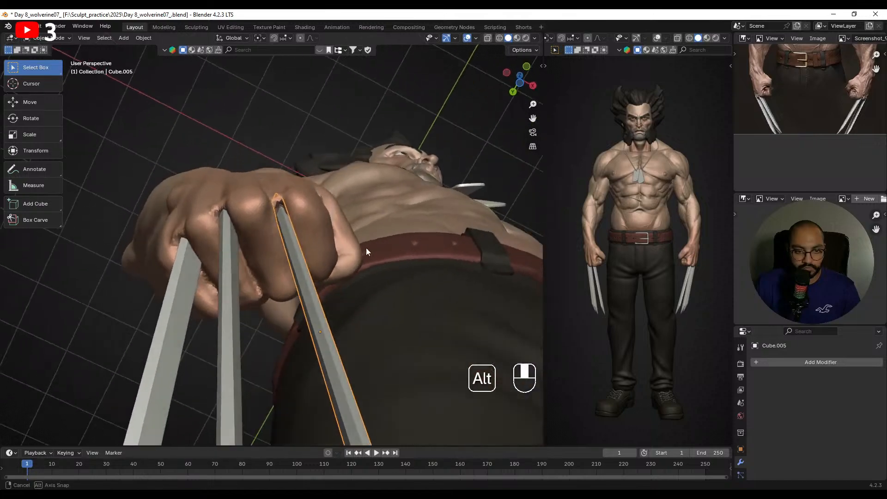
key(r)
key(y)
click(371, 251)
key(g)
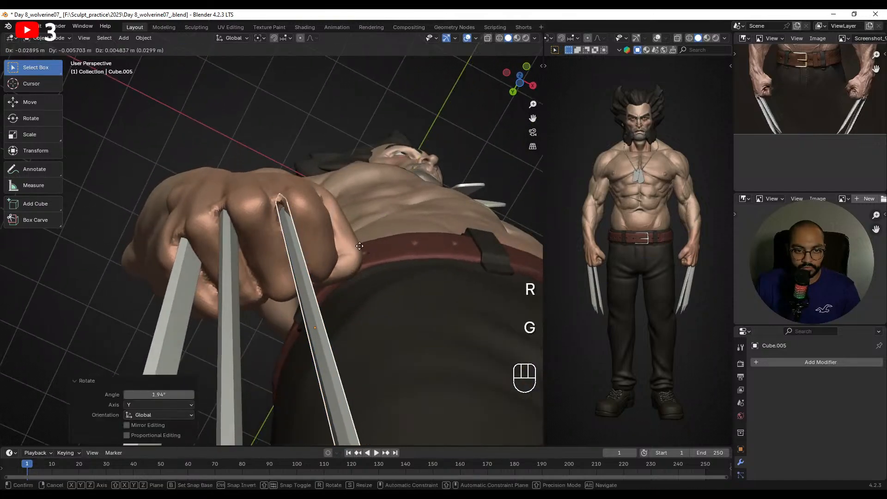
click(357, 246)
click(345, 236)
- Fine-tune the position of the right fist's thumb-side claw from below and from the front so its base sits between the knuckles
alt+middle_drag(342, 233, 348, 255)
key(g)
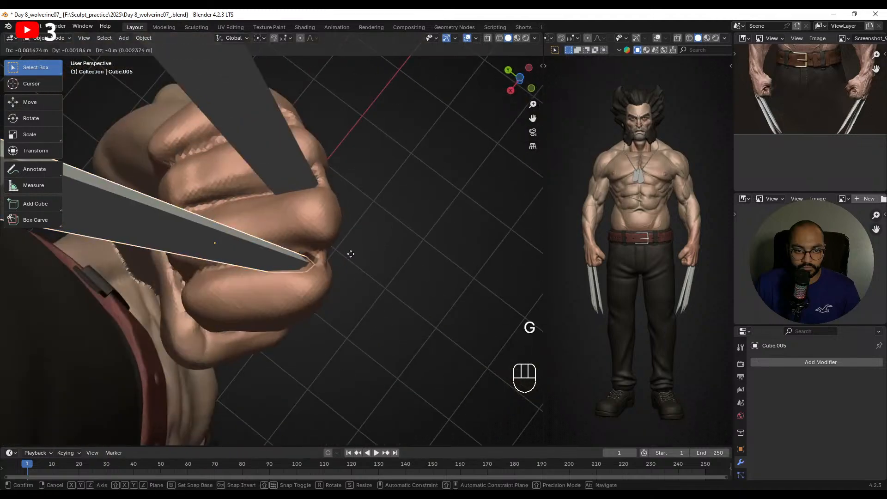
click(356, 250)
click(392, 227)
mouse_move(400, 220)
alt+middle_down()
mouse_move(366, 256)
mouse_move(364, 232)
mouse_move(256, 295)
mouse_move(326, 256)
mouse_move(292, 232)
mouse_move(297, 212)
alt+middle_up()
click(293, 262)
key(g)
click(322, 284)
click(378, 256)
- Put the hand mesh in Sculpt Mode and rework the skin above the thumb-side claw with Draw at a 54 px radius, undoing the last strokes
click(297, 212)
key(ctrl+Tab)
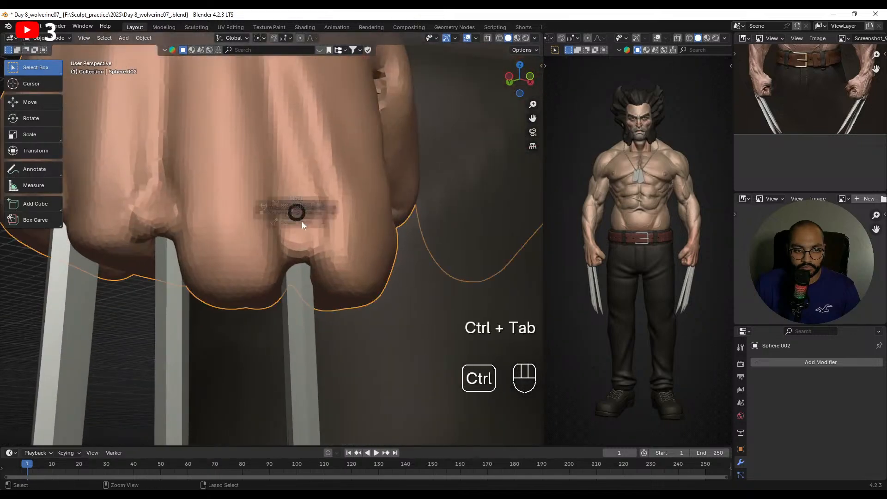
click(301, 259)
mouse_move(318, 279)
ctrl+alt+middle_down()
mouse_move(301, 227)
mouse_move(295, 254)
ctrl+alt+middle_up()
key(f)
click(301, 257)
mouse_move(300, 257)
mouse_down()
mouse_move(275, 277)
mouse_move(298, 245)
mouse_move(284, 203)
mouse_up()
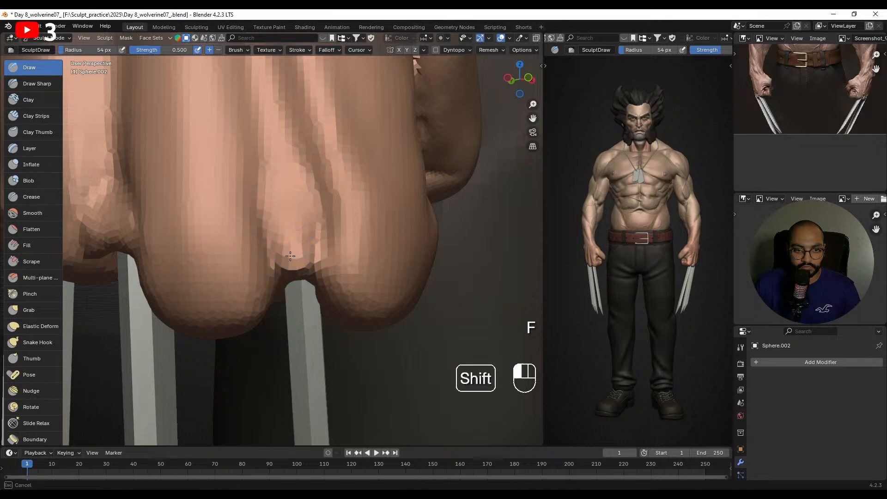
key(ctrl+z)
key(ctrl+z)
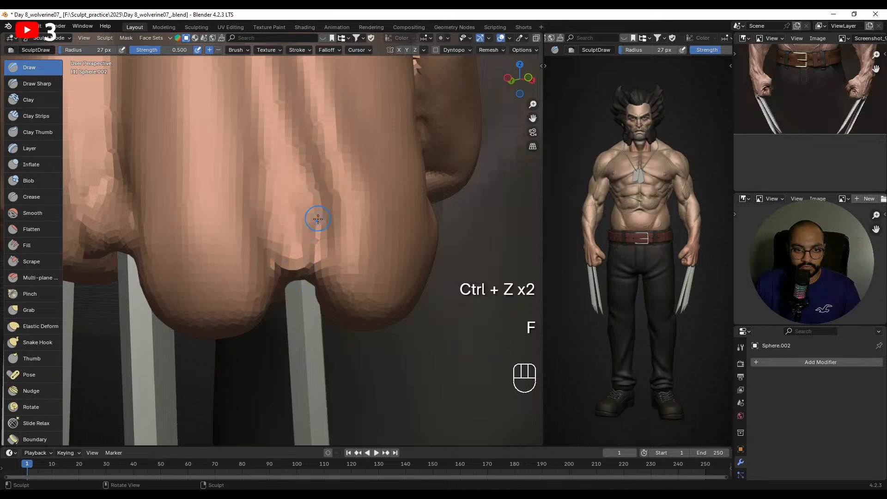
- Adjust and smooth the skin above the right fist's thumb-side claw with Grab at an 86 px radius, undoing the last stroke
key(g)
key(f)
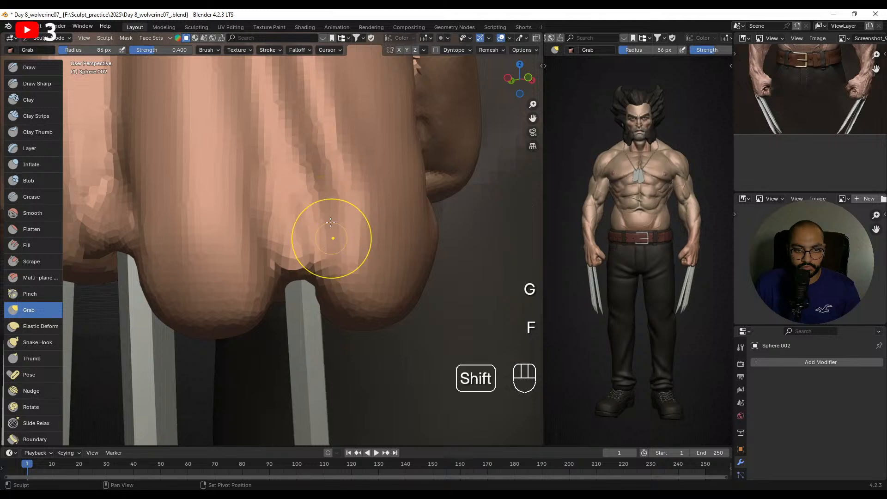
mouse_move(329, 197)
shift+mouse_down()
mouse_move(329, 174)
mouse_move(331, 181)
shift+mouse_up()
mouse_move(350, 186)
ctrl+alt+middle_down()
mouse_move(335, 150)
mouse_move(309, 220)
ctrl+alt+middle_up()
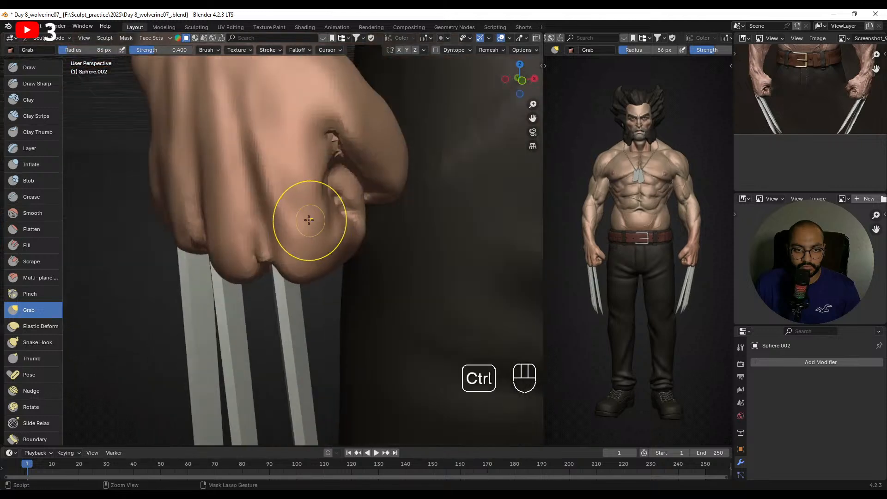
key(ctrl+z)
- Reshape the knuckles on either side of the right fist's thumb-side claw with Grab, finishing at a 114 px radius
key(f)
click(286, 196)
mouse_move(306, 243)
alt+mouse_down()
mouse_move(325, 227)
mouse_move(308, 240)
mouse_move(231, 230)
mouse_move(317, 197)
mouse_move(286, 138)
mouse_move(265, 118)
alt+mouse_up()
key(f)
click(356, 231)
key(f)
click(322, 239)
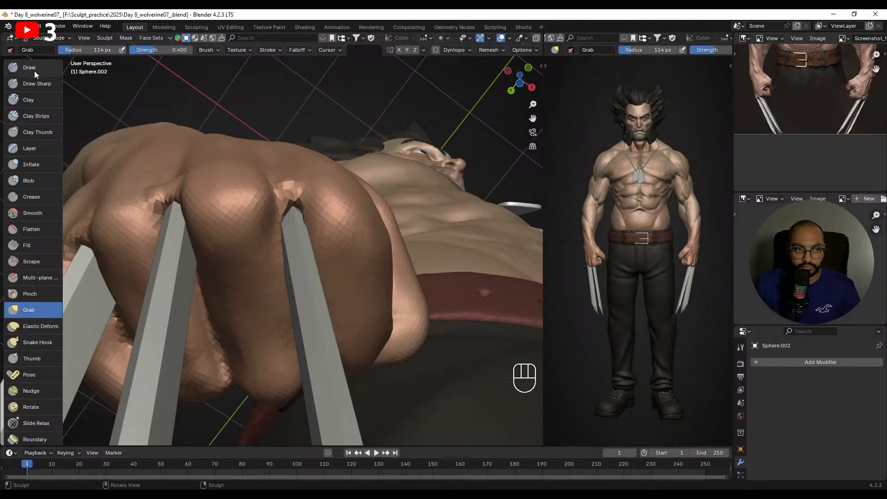
- Carve the opening behind the right fist's thumb-side claw with Draw at a 53 px radius and smooth the surrounding skin
alt+drag(221, 157, 305, 208)
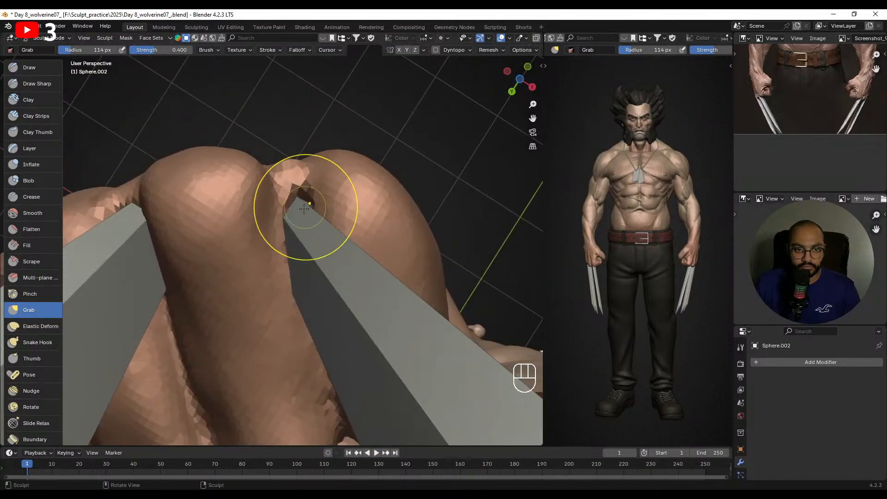
click(52, 72)
key(f)
key(ctrl+z)
key(f)
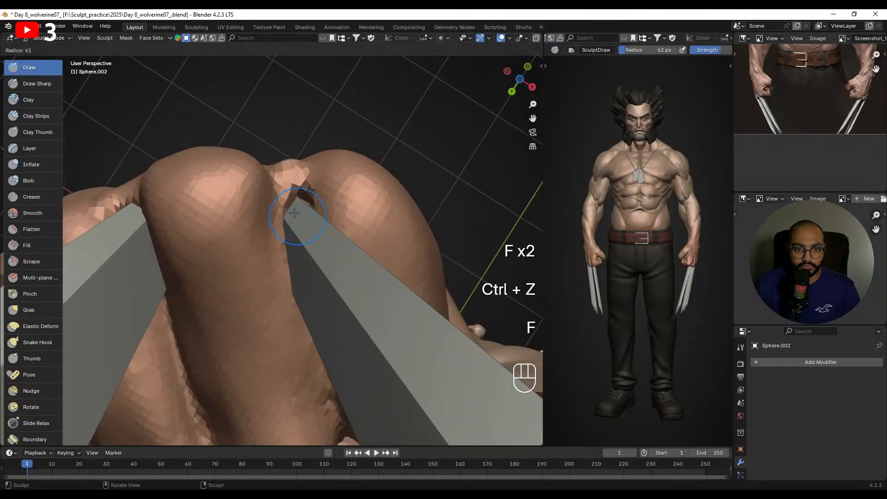
click(300, 229)
key(ctrl+z)
ctrl+drag(295, 199, 295, 195)
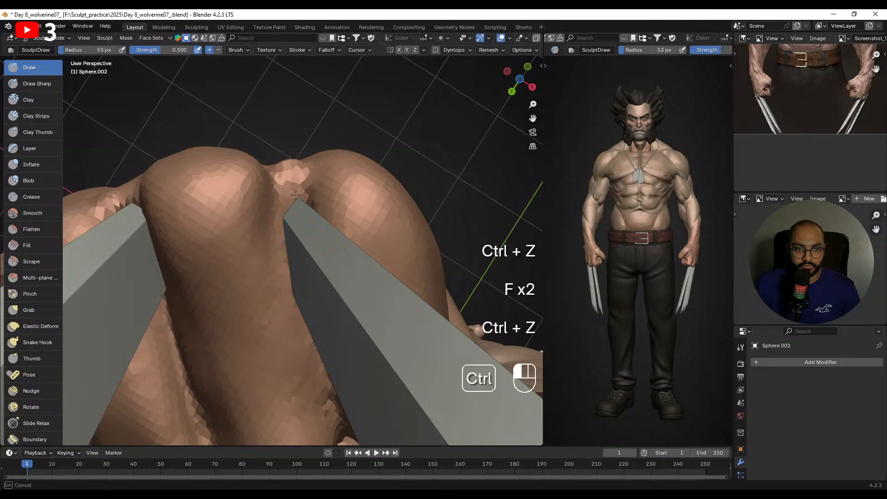
mouse_move(309, 229)
alt+right_down()
mouse_move(306, 272)
mouse_move(278, 287)
mouse_move(282, 314)
alt+right_up()
shift+drag(273, 252, 287, 258)
alt+right_drag(286, 259, 306, 281)
- Shape the rim over the thumb-side claw with Grab at about a 72 px radius and smooth the skin beside the middle claw
key(g)
key(f)
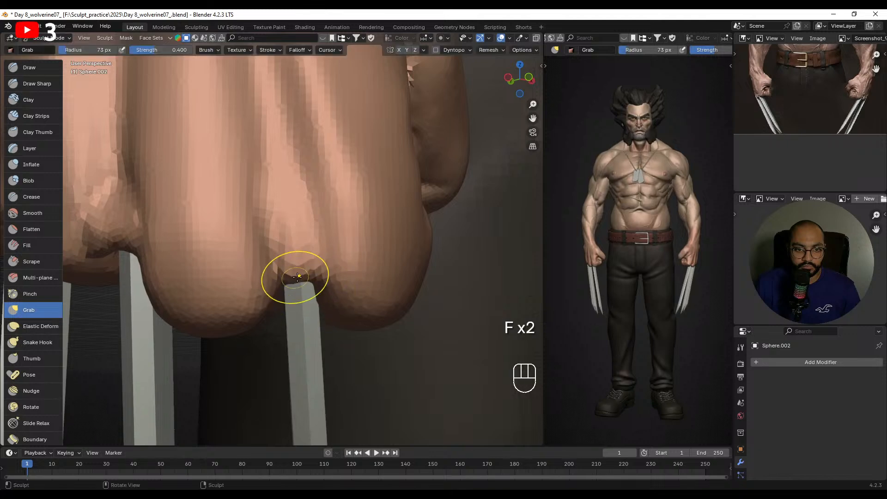
mouse_move(297, 277)
ctrl+alt+right_down()
mouse_move(273, 264)
mouse_move(286, 268)
ctrl+alt+right_up()
ctrl+alt+right_drag(286, 268, 264, 279)
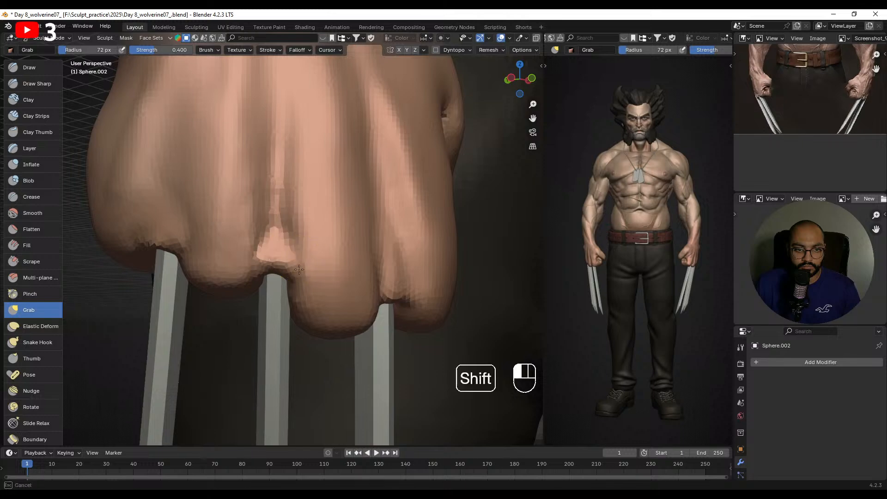
shift+drag(299, 269, 296, 265)
mouse_move(295, 266)
alt+right_down()
mouse_move(267, 249)
mouse_move(287, 237)
mouse_move(288, 191)
mouse_move(275, 239)
alt+right_up()
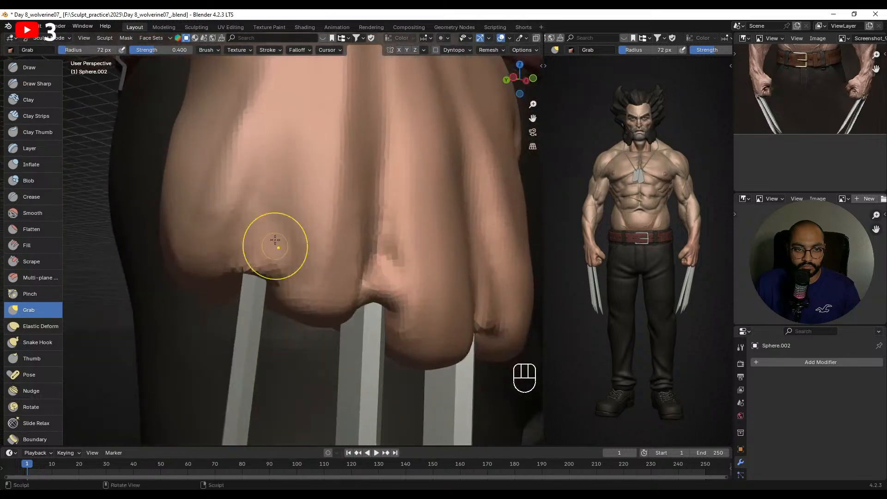
- Build up and smooth the skin over the left fist's thumb-side claw with Clay Strips at a 37 px radius
ctrl+alt+middle_drag(284, 197, 231, 252)
alt+shift+middle_drag(287, 241, 252, 238)
ctrl+alt+middle_drag(259, 235, 358, 148)
ctrl+alt+drag(358, 148, 309, 210)
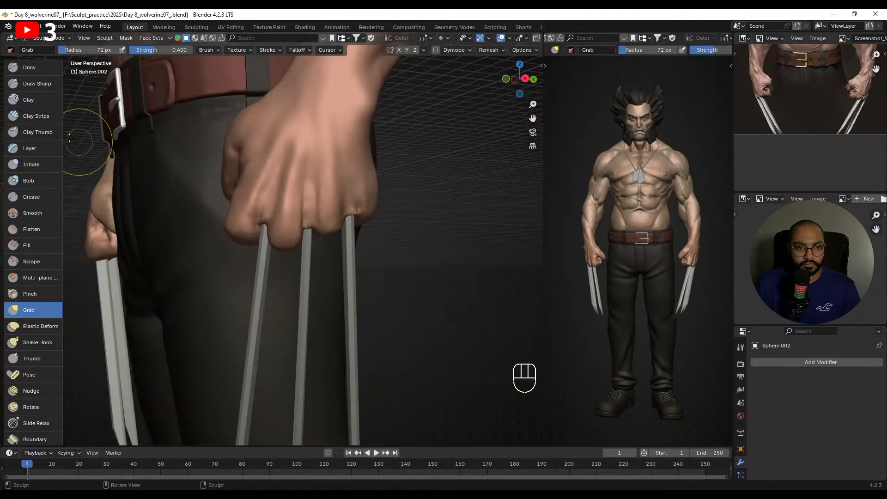
click(42, 117)
ctrl+alt+drag(178, 194, 278, 206)
mouse_move(277, 206)
alt+mouse_down()
mouse_move(298, 208)
mouse_move(323, 252)
mouse_move(303, 229)
mouse_move(228, 192)
mouse_move(240, 174)
alt+mouse_up()
key(ctrl+z)
key(KP_Decimal)
mouse_move(283, 260)
alt+mouse_down()
mouse_move(299, 210)
mouse_move(291, 198)
alt+mouse_up()
key(f)
click(253, 244)
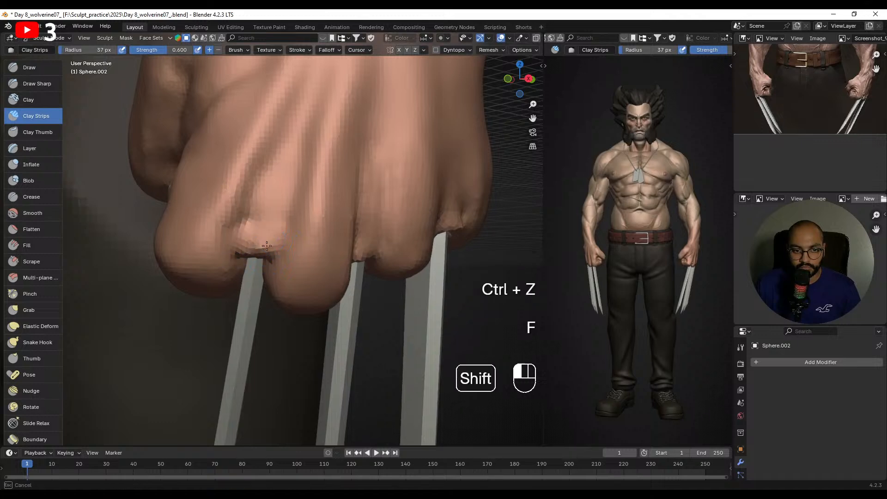
alt+shift+drag(251, 258, 315, 240)
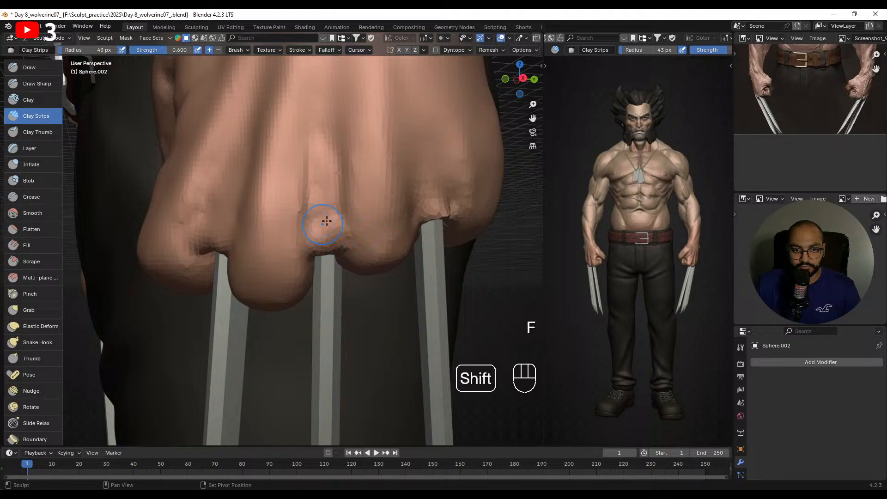
- Smooth the skin above the left fist's middle claw with Clay Strips at a 43 px radius
alt+shift+drag(327, 222, 366, 220)
alt+drag(353, 263, 273, 283)
alt+drag(273, 268, 266, 236)
- Refine the skin around the left fist's thumb-side knuckle with Clay Strips at radii of 54 px and 25 px
mouse_move(265, 235)
ctrl+alt+mouse_down()
mouse_move(254, 210)
mouse_move(249, 249)
ctrl+alt+mouse_up()
key(f)
click(247, 260)
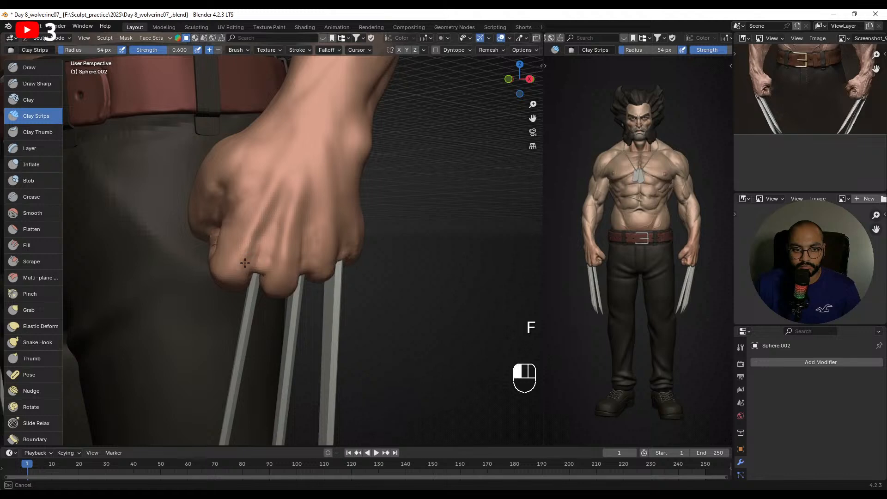
key(f)
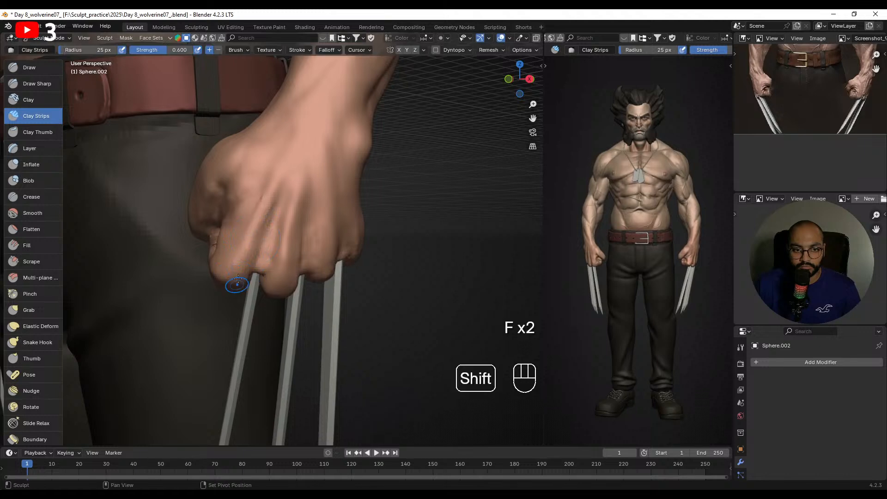
alt+drag(236, 262, 263, 254)
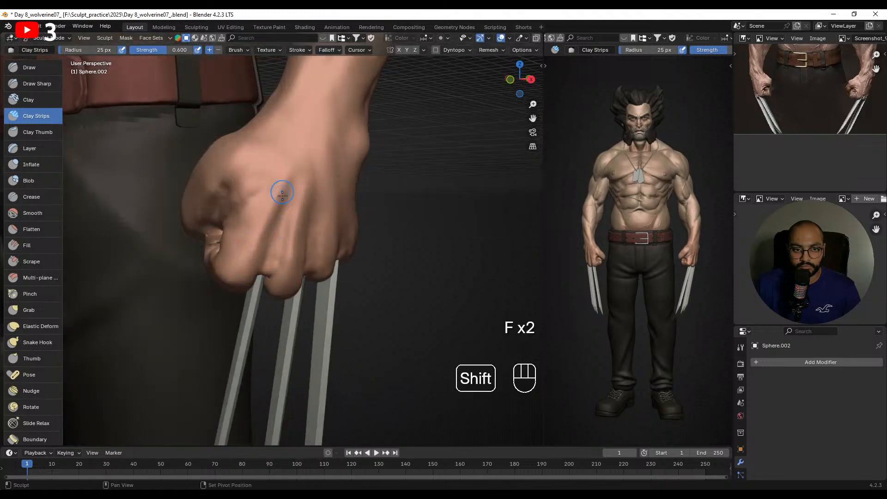
mouse_move(280, 208)
alt+mouse_down()
mouse_move(327, 225)
mouse_move(243, 212)
alt+mouse_up()
- Reshape the left hand's contour from the pinky side with Grab, starting at a 114 px radius, and undo the last pull
key(g)
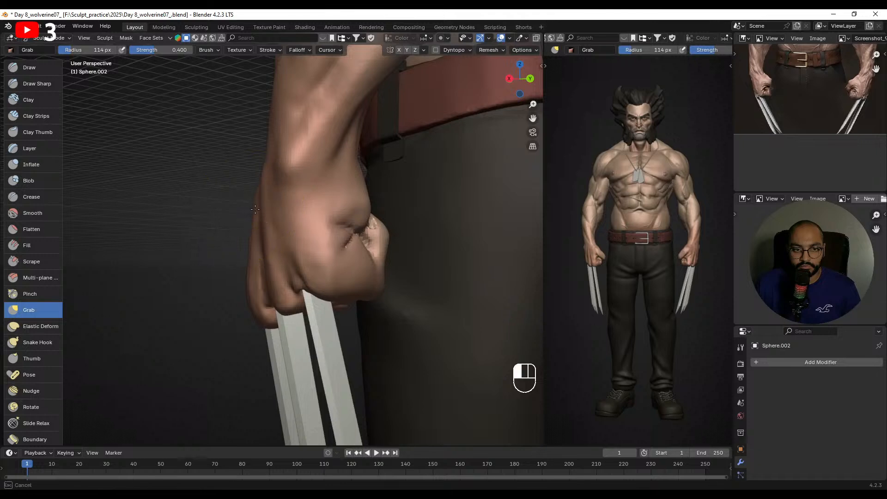
mouse_move(260, 207)
alt+mouse_down()
mouse_move(250, 208)
mouse_move(406, 198)
mouse_move(305, 219)
mouse_move(298, 226)
mouse_move(306, 241)
mouse_move(259, 215)
mouse_move(245, 254)
mouse_move(247, 313)
alt+mouse_up()
key(f)
click(368, 229)
key(f)
click(357, 229)
key(f)
click(251, 213)
key(f)
click(257, 212)
key(ctrl+z)
- Push in the back of the left hand between wrist and knuckles with Grab at a 102 px radius
key(f)
click(276, 225)
key(f)
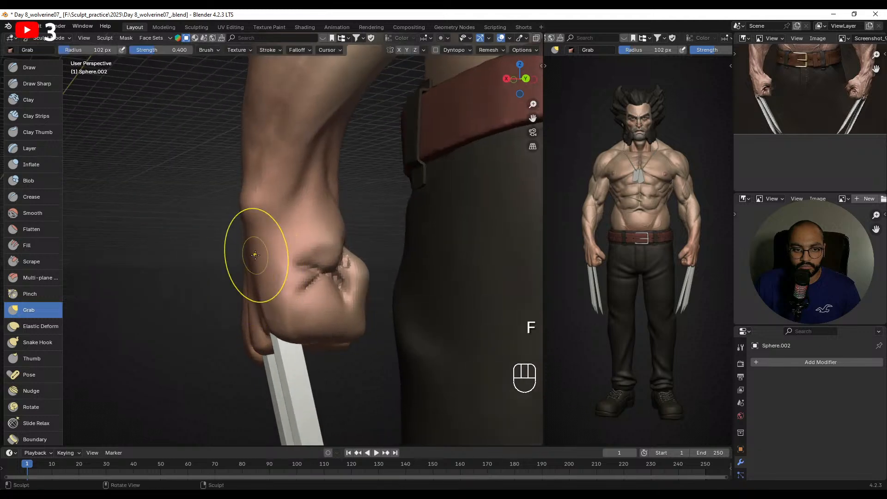
click(255, 257)
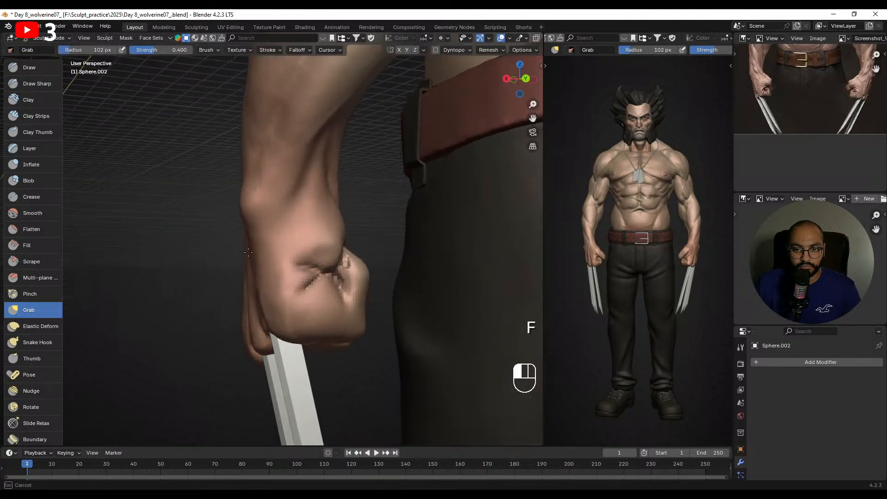
mouse_move(253, 256)
alt+mouse_down()
mouse_move(444, 257)
mouse_move(307, 286)
mouse_move(218, 257)
mouse_move(300, 248)
mouse_move(252, 244)
mouse_move(321, 238)
mouse_move(317, 218)
alt+mouse_up()
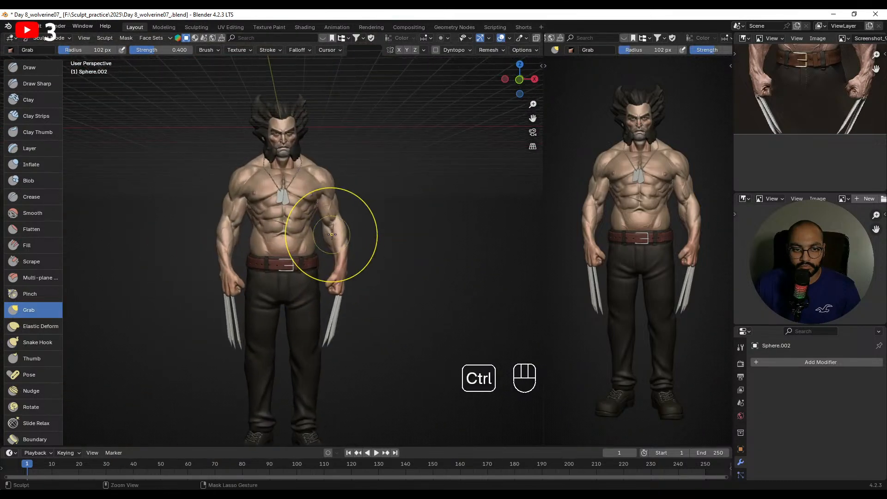
- Return to Object Mode and save the file
key(ctrl+Tab)
key(ctrl+s)
alt+shift+drag(367, 270, 353, 208)
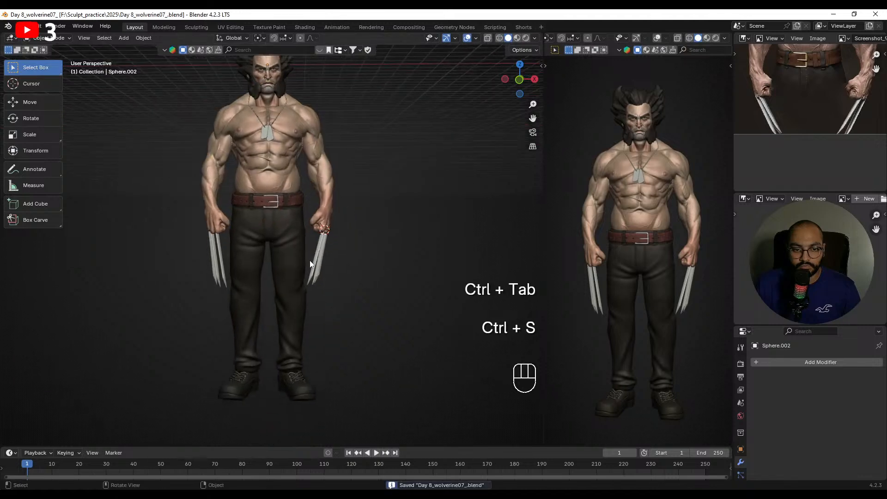
- Select the left fist's claws and rotate them together 7.11° in the front view
shift+click(217, 259)
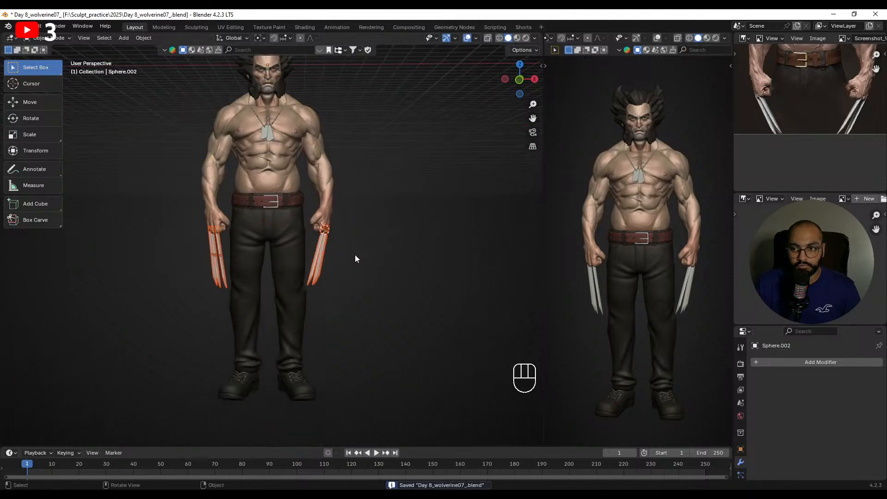
ctrl+alt+drag(357, 266, 331, 206)
key(KP_1)
scroll(356, 179, up, 3)
key(r)
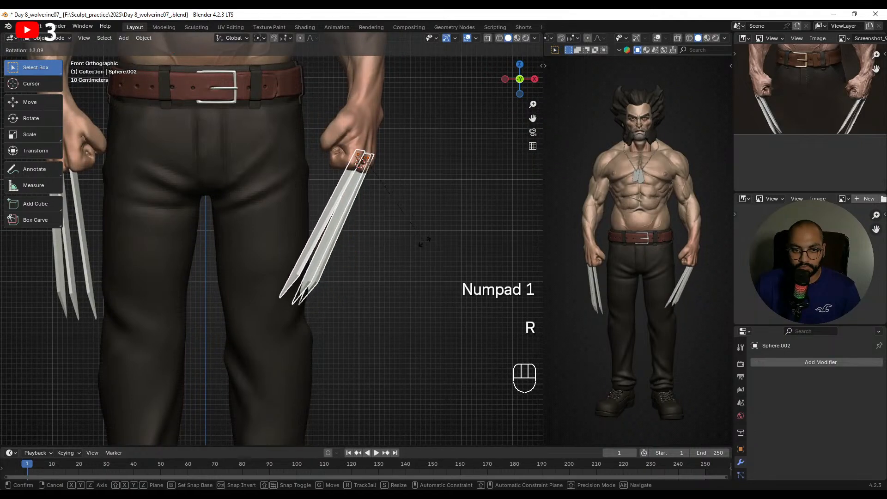
click(428, 235)
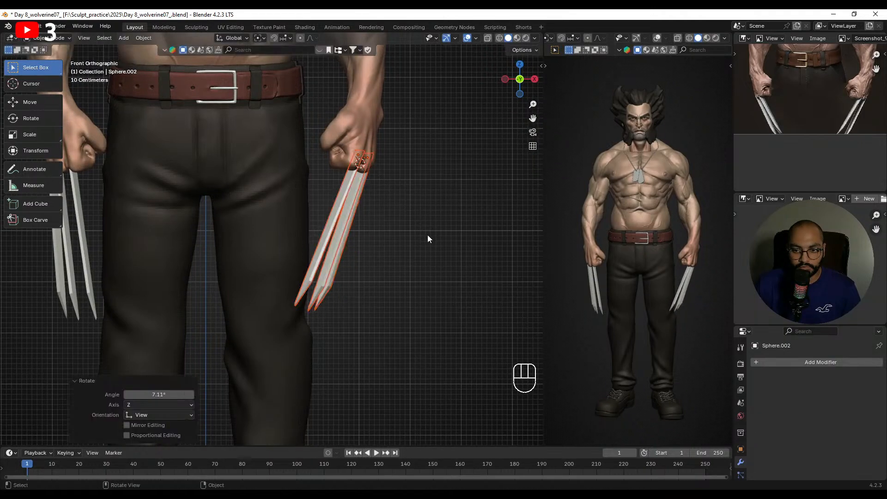
- Adjust the claw selection on the left fist and rotate the blades together while viewing the knuckles from below
alt+drag(428, 235, 263, 247)
middle_drag(263, 248, 249, 190)
shift+click(245, 187)
shift+click(245, 196)
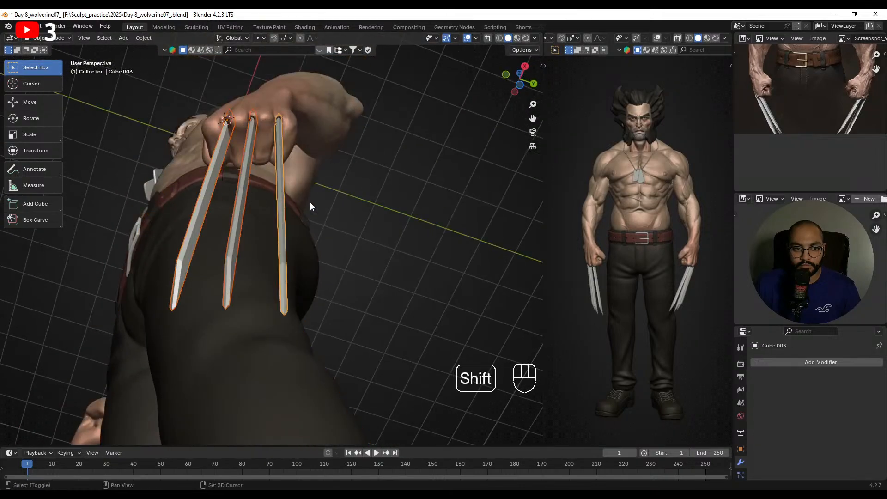
alt+drag(310, 203, 355, 237)
key(r)
click(381, 216)
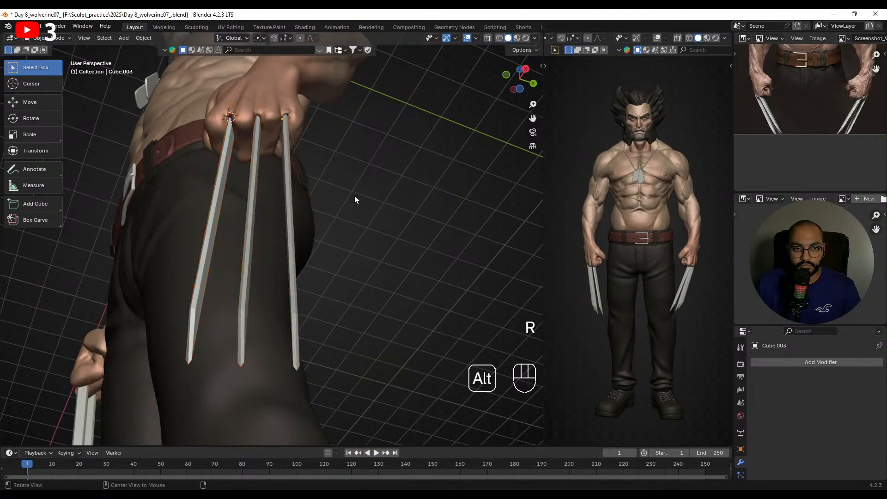
- Select the right fist's claws, rotate them together so the tips swing toward the leg, and move them back to the knuckles
alt+middle_drag(354, 195, 365, 258)
alt+shift+middle_drag(365, 259, 427, 263)
alt+middle_drag(427, 263, 437, 263)
drag(240, 250, 272, 272)
key(KP_1)
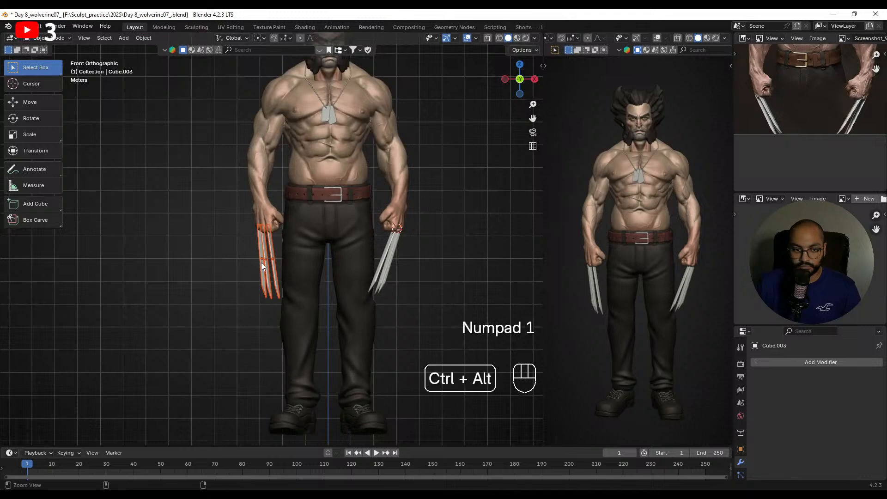
ctrl+alt+middle_drag(261, 262, 284, 260)
alt+shift+middle_drag(284, 259, 294, 239)
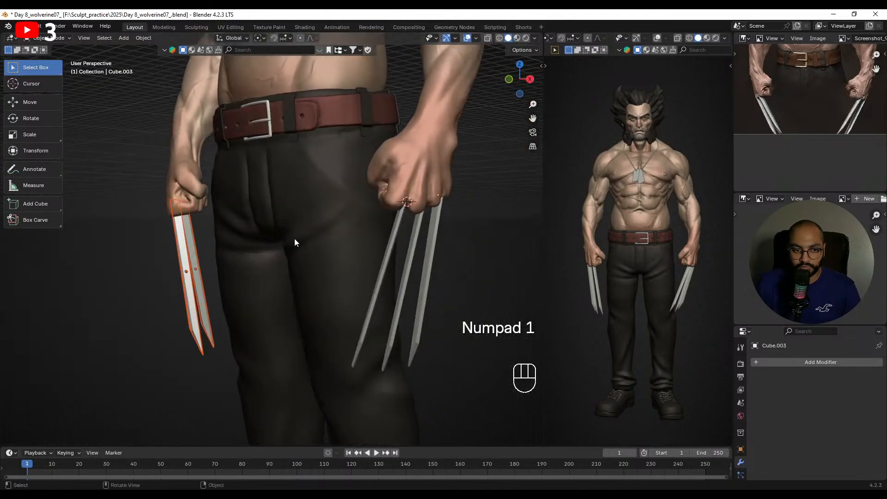
key(r)
click(337, 208)
key(g)
click(338, 206)
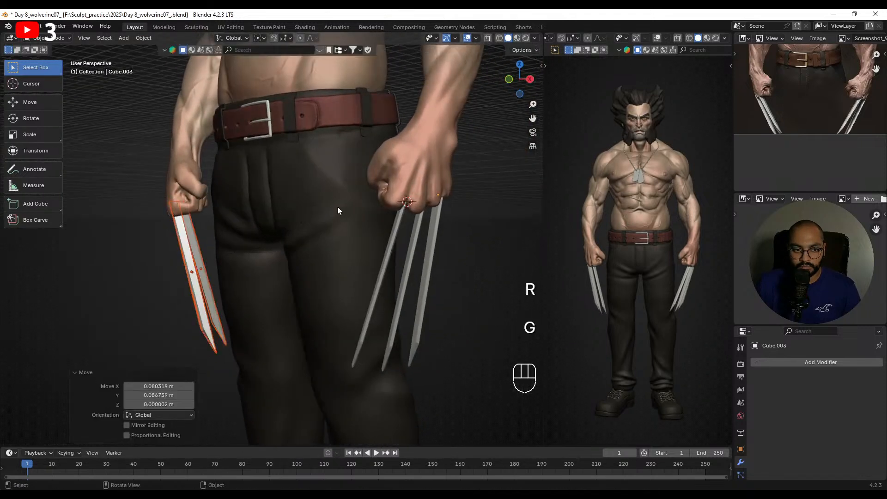
- Select the inner claw on the right fist, rotate it 2.16° in a rear view, and reposition it at the knuckles
click(189, 268)
alt+middle_drag(221, 270, 292, 216)
click(293, 220)
click(292, 216)
alt+middle_drag(354, 251, 376, 302)
key(g)
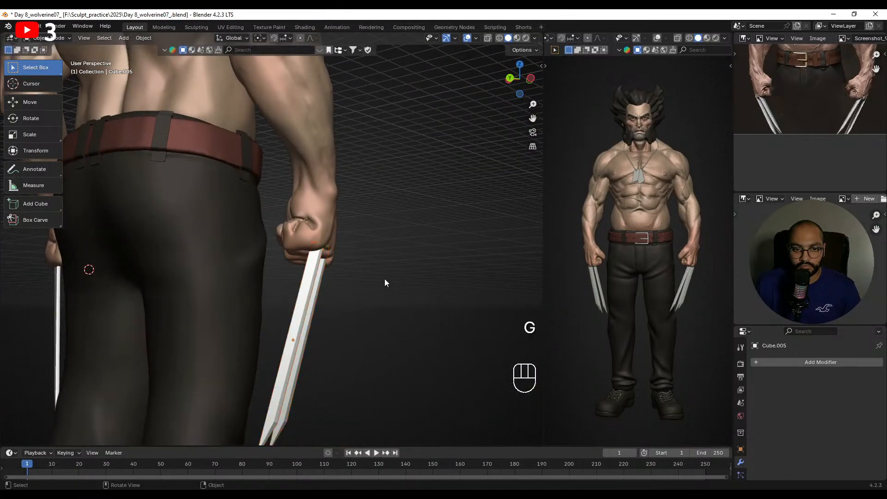
key(ctrl+z)
key(r)
click(390, 277)
key(g)
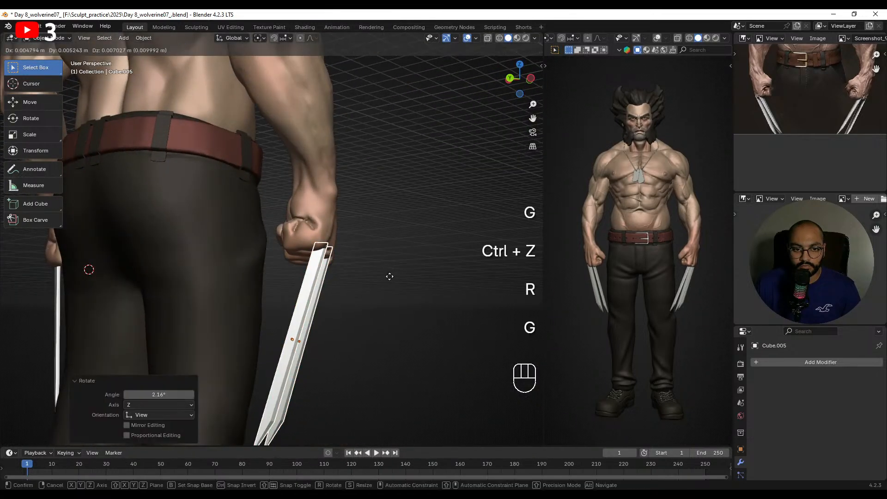
click(387, 274)
click(390, 264)
- Select the right fist's claws together and nudge them until their bases sit in the knuckles
alt+middle_drag(390, 265, 240, 291)
drag(240, 290, 280, 298)
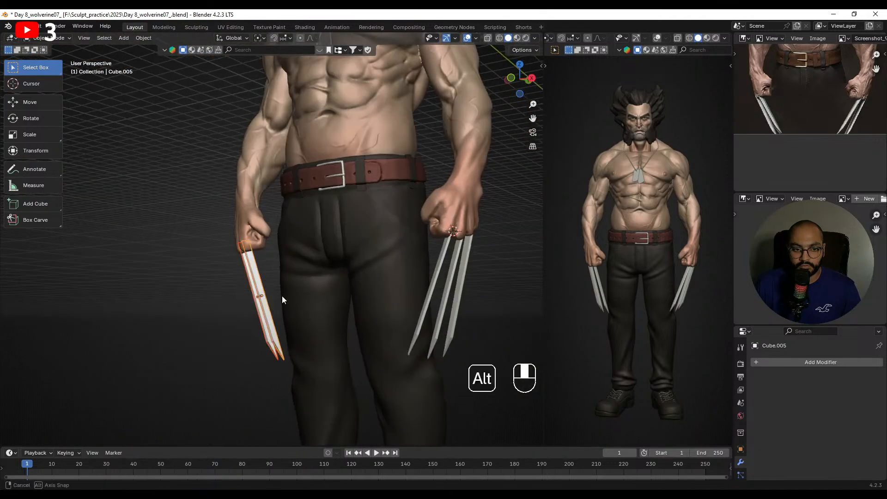
alt+middle_drag(281, 296, 290, 293)
key(g)
click(288, 292)
key(g)
click(289, 291)
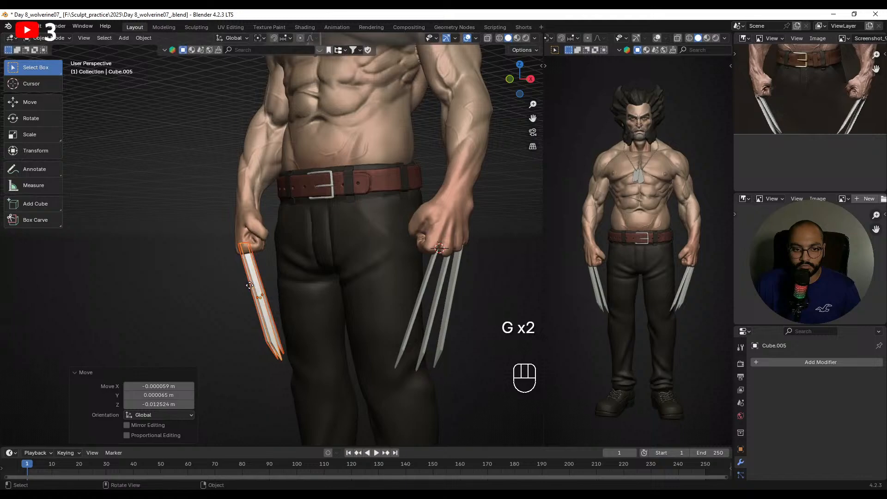
key(g)
click(248, 284)
key(g)
click(248, 285)
- Deselect the claws and save the file
click(212, 270)
alt+middle_drag(212, 271, 265, 232)
key(ctrl+s)
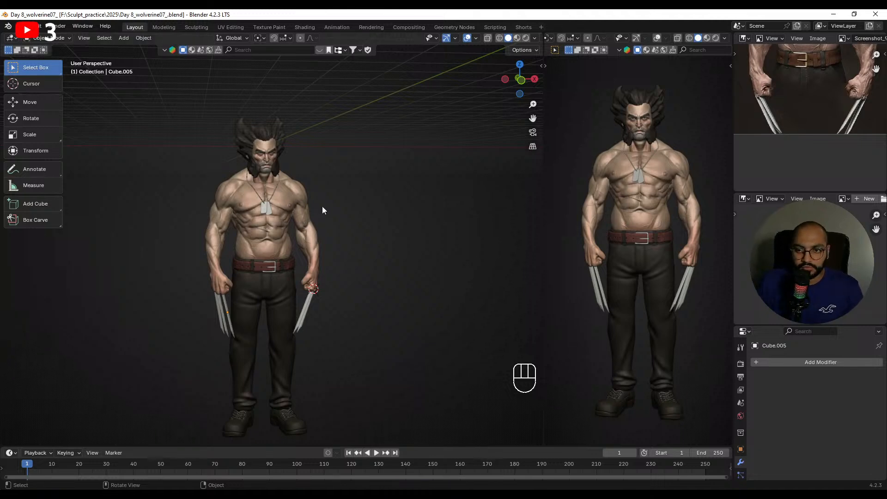
- Examine the full figure from several angles and distances, checking the claws, torso and overall proportions against the reference
middle_drag(334, 214, 318, 307)
scroll(346, 235, up, 3)
scroll(328, 226, up, 3)
scroll(297, 215, down, 2)
scroll(296, 216, down, 1)
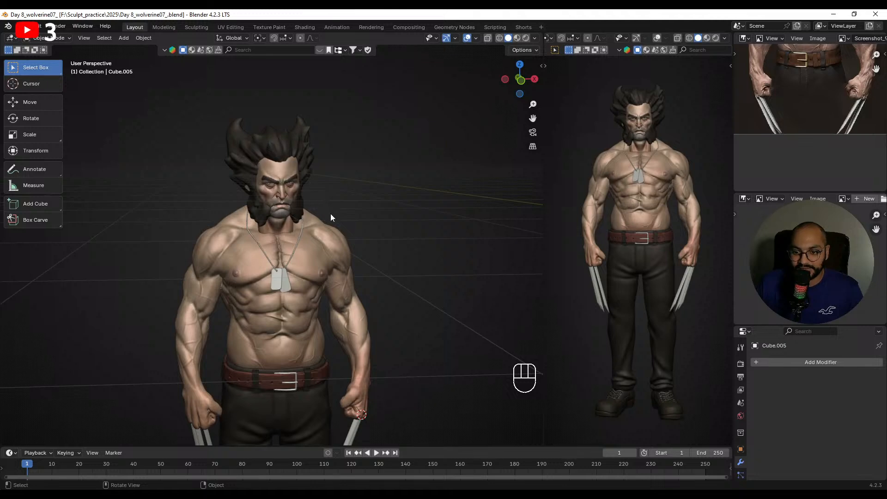
scroll(330, 214, down, 1)
middle_drag(331, 213, 345, 262)
scroll(371, 261, down, 1)
alt+shift+middle_drag(369, 303, 361, 223)
middle_drag(359, 227, 348, 248)
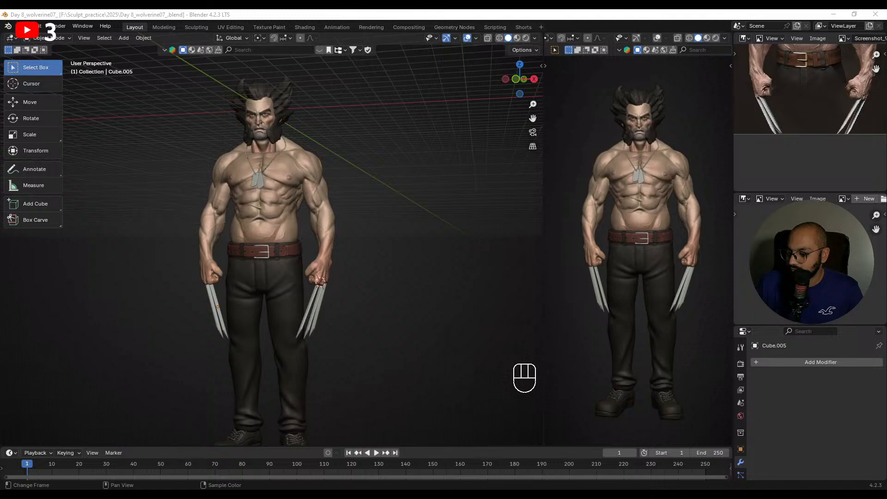
scroll(212, 267, up, 4)
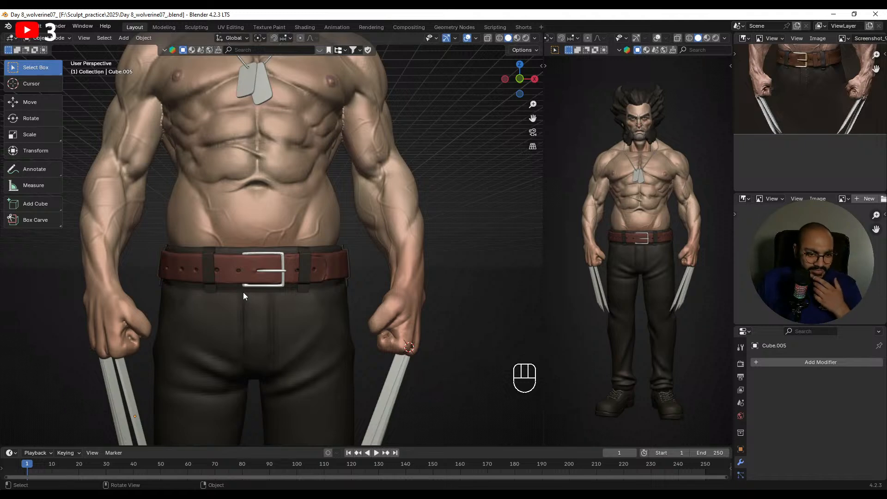
scroll(253, 292, down, 2)
middle_drag(263, 286, 301, 298)
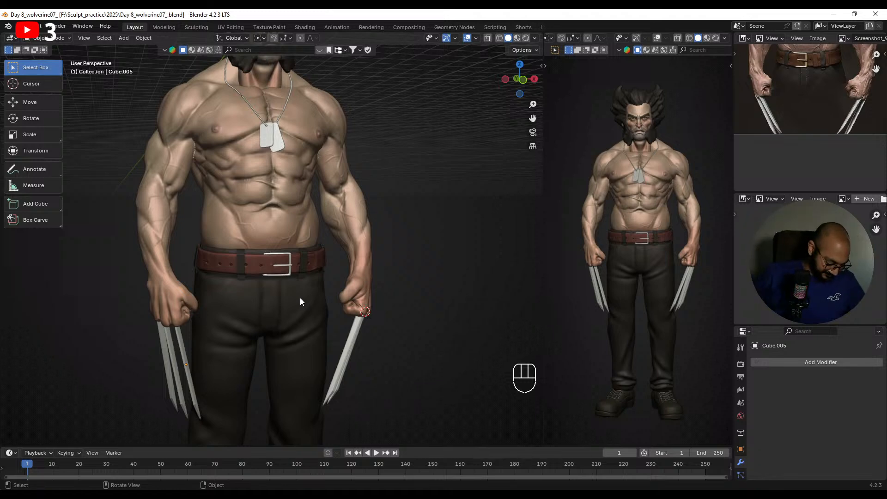
scroll(190, 229, down, 4)
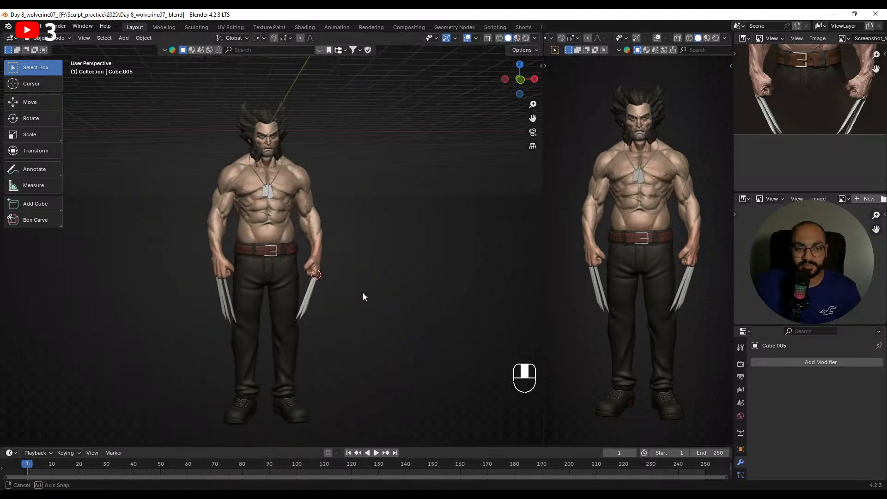
- Save the file and open the recent file Day 7_wolverine06.blend to compare the earlier version
key(ctrl+s)
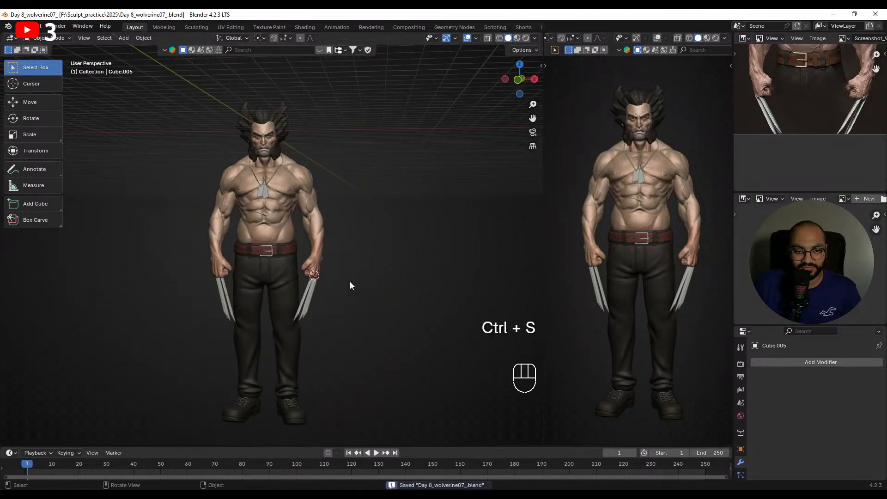
scroll(350, 283, up, 1)
click(18, 25)
click(50, 55)
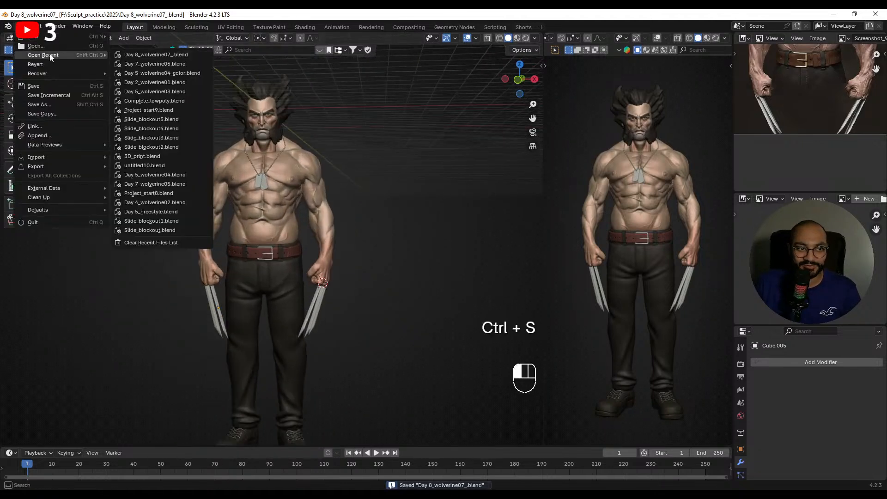
click(140, 62)
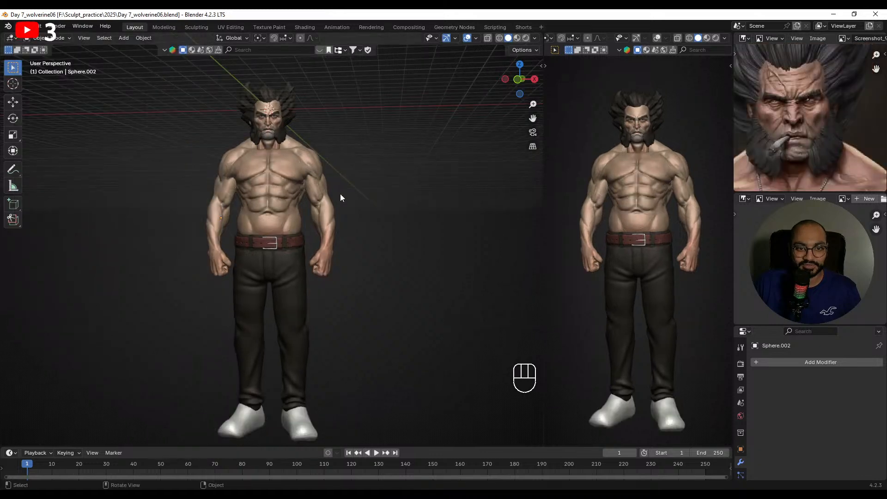
- View the Day 7 figure and reopen the recent file Day 8_wolverine07_.blend
middle_drag(340, 198, 350, 202)
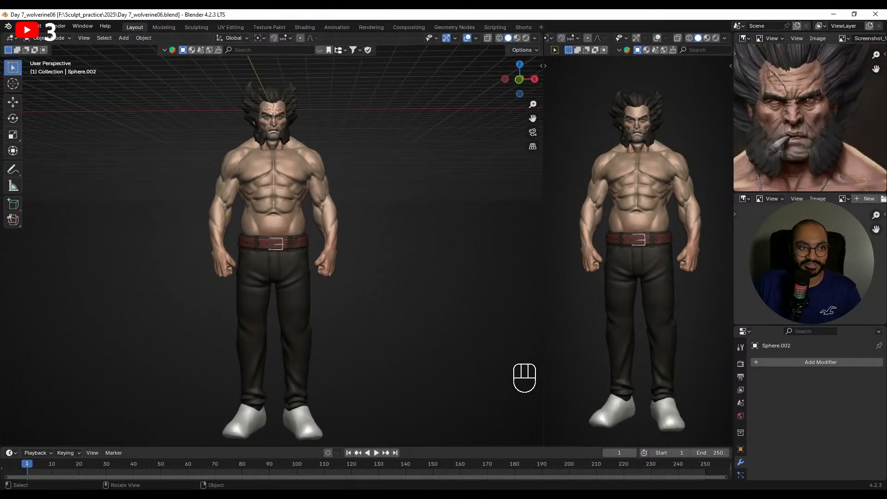
click(18, 26)
mouse_move(88, 59)
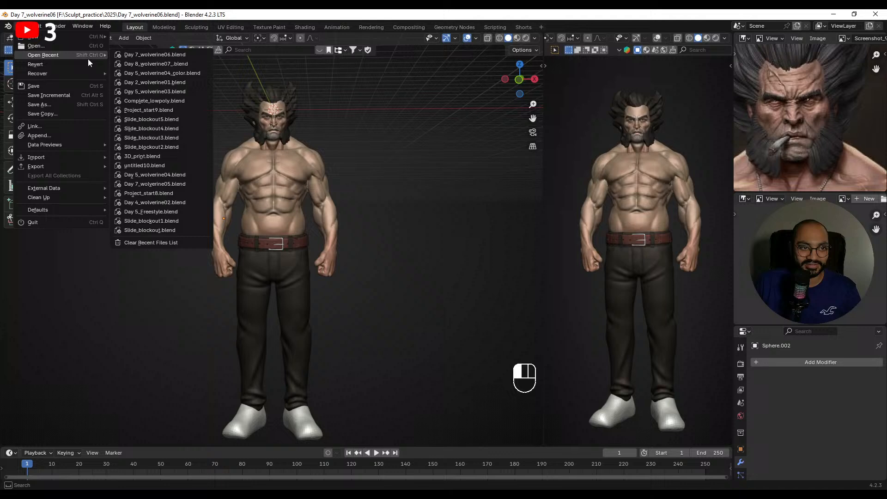
click(155, 63)
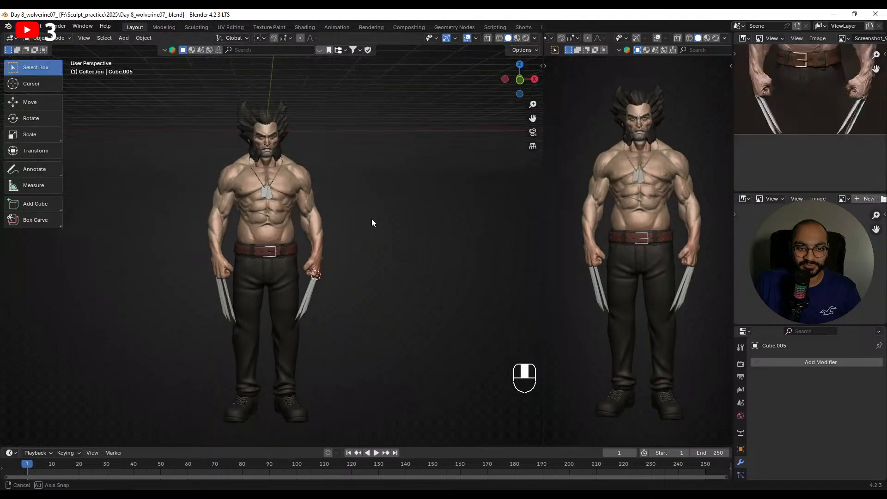
- Open the recent file Day 2_wolverine01.blend to review the early blockout
middle_drag(373, 222, 316, 199)
click(18, 26)
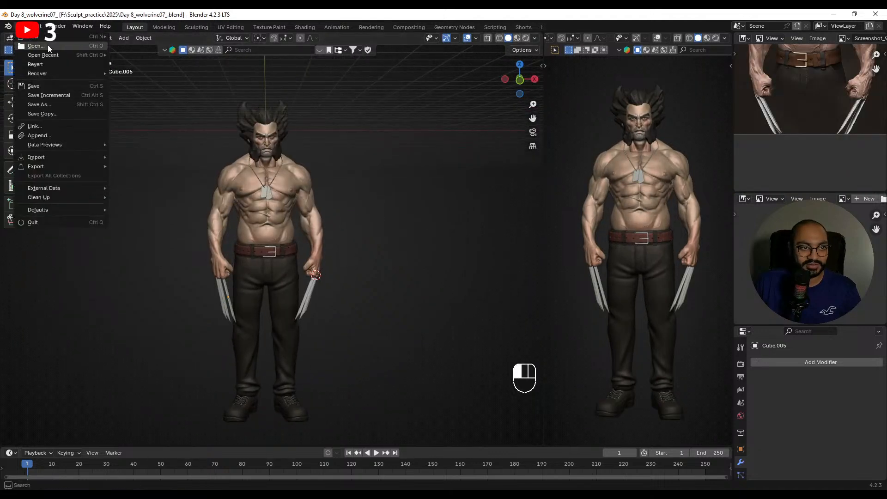
mouse_move(102, 55)
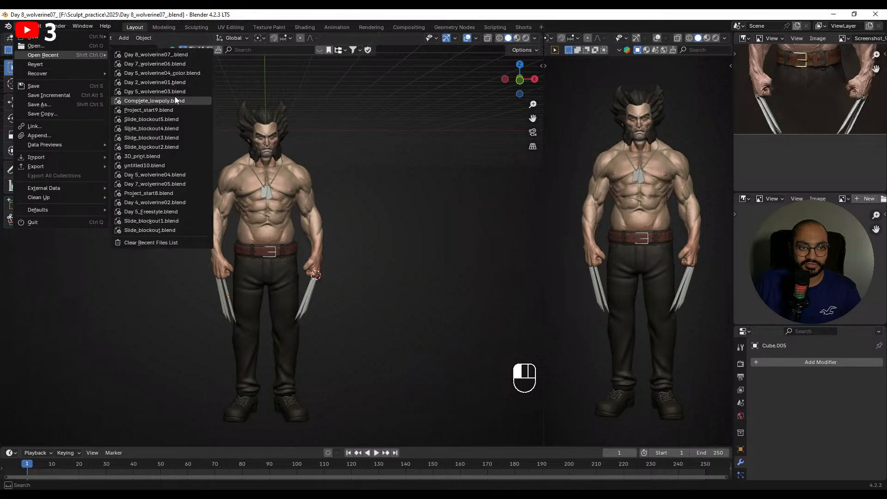
click(172, 82)
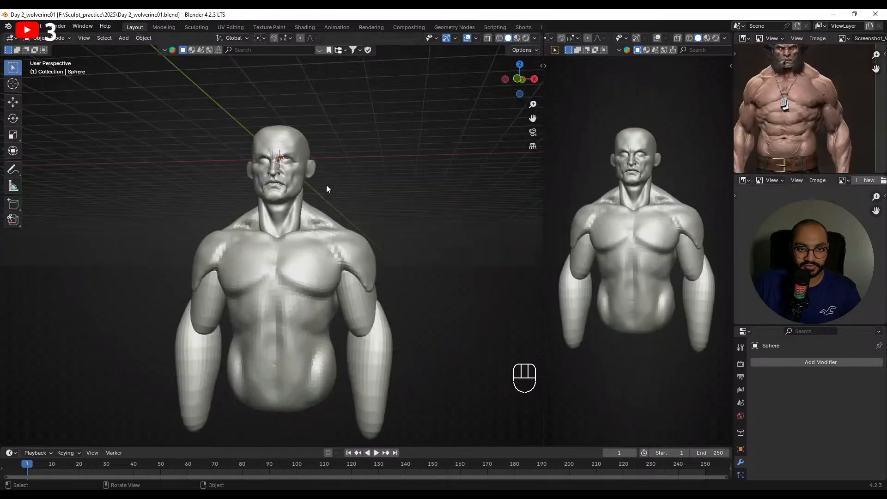
- Open the recent file Day 5_wolverine03.blend and look at the uncolored full-body sculpt
click(18, 26)
mouse_move(93, 55)
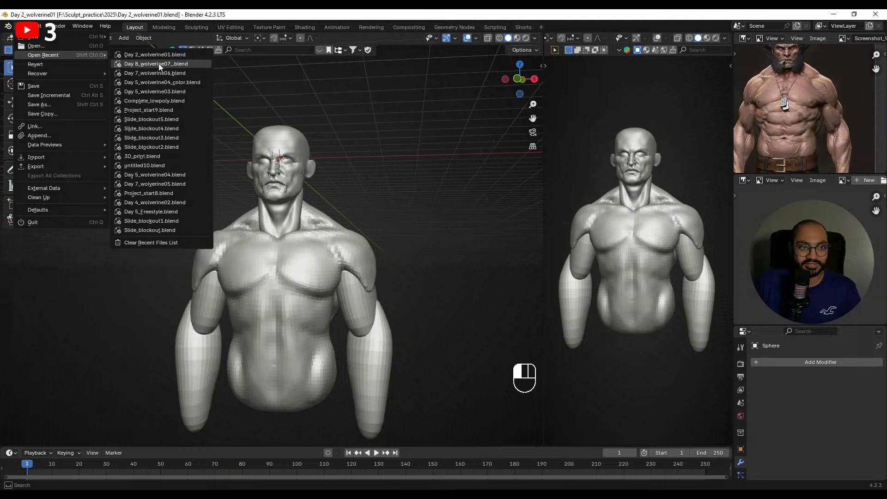
click(162, 92)
mouse_move(356, 184)
middle_down()
mouse_move(312, 194)
mouse_move(378, 209)
middle_up()
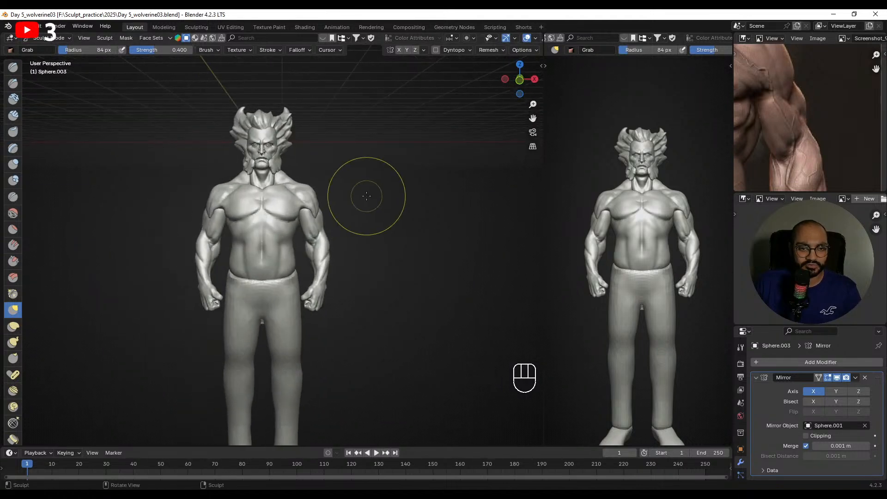
- Open the recent file Day 7_wolverine06.blend to review the colored stage
click(31, 26)
mouse_move(57, 55)
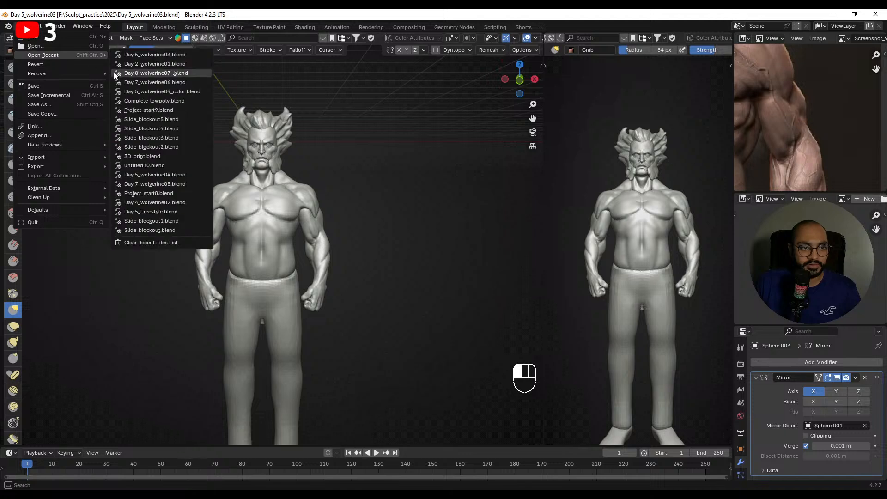
click(153, 83)
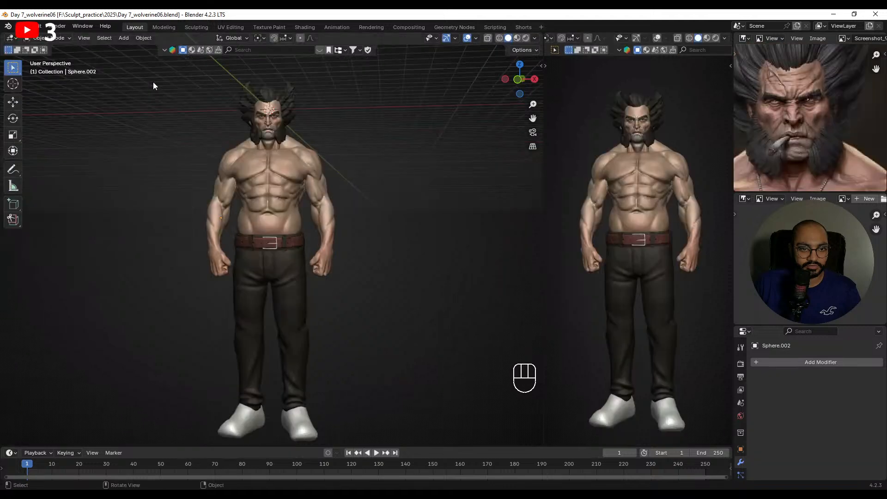
- Return to the latest version by opening the recent file Day 8_wolverine07_.blend
click(39, 26)
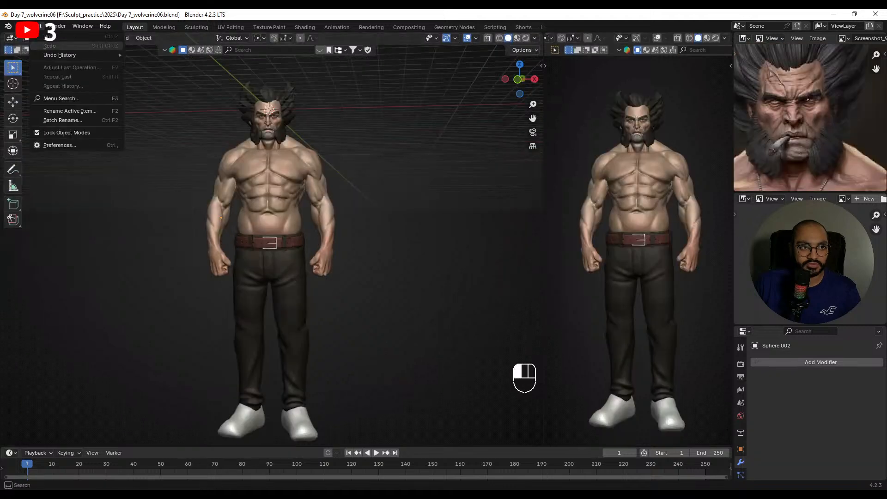
mouse_move(19, 26)
mouse_move(51, 57)
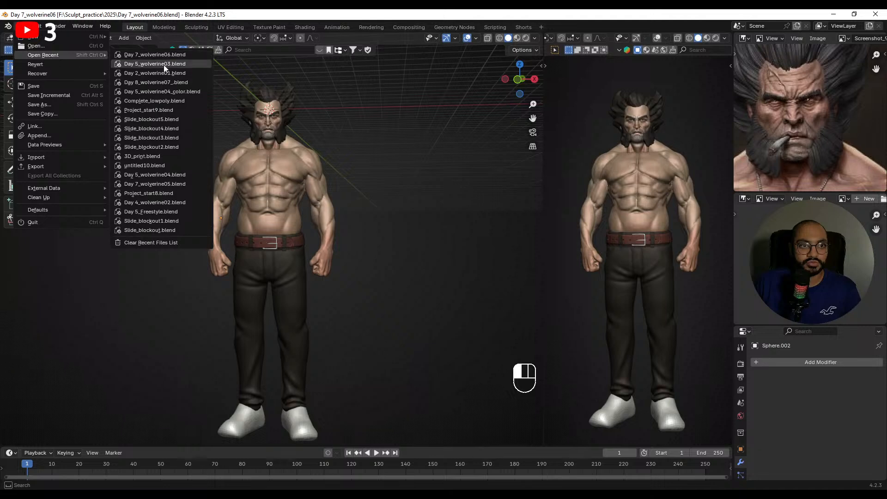
click(166, 83)
mouse_move(326, 199)
middle_down()
mouse_move(368, 200)
mouse_move(337, 201)
middle_up()
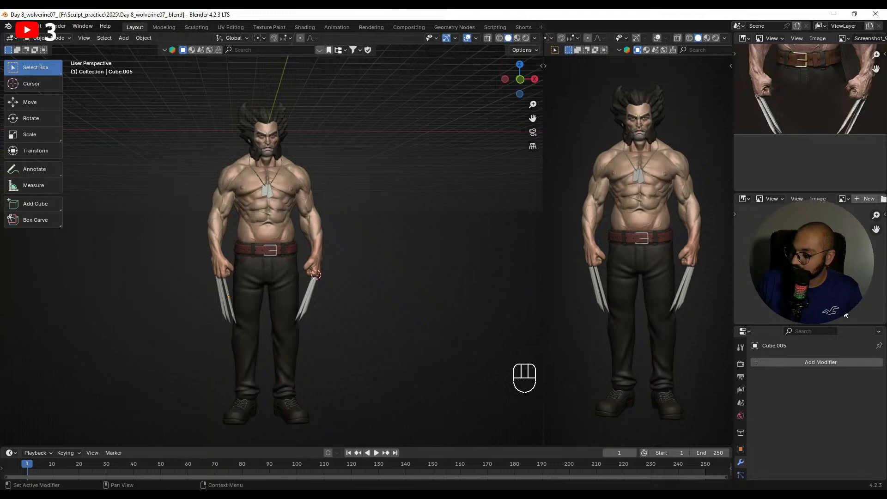
- Select the body mesh from behind, switch it to Sculpt Mode and choose the Clay Strips brush
middle_drag(323, 231, 302, 211)
scroll(318, 190, up, 5)
middle_drag(343, 187, 238, 227)
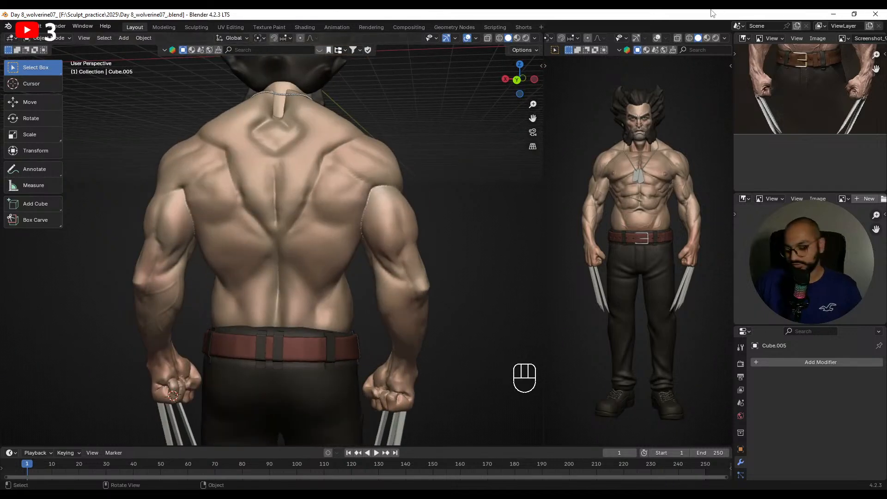
right_click(854, 13)
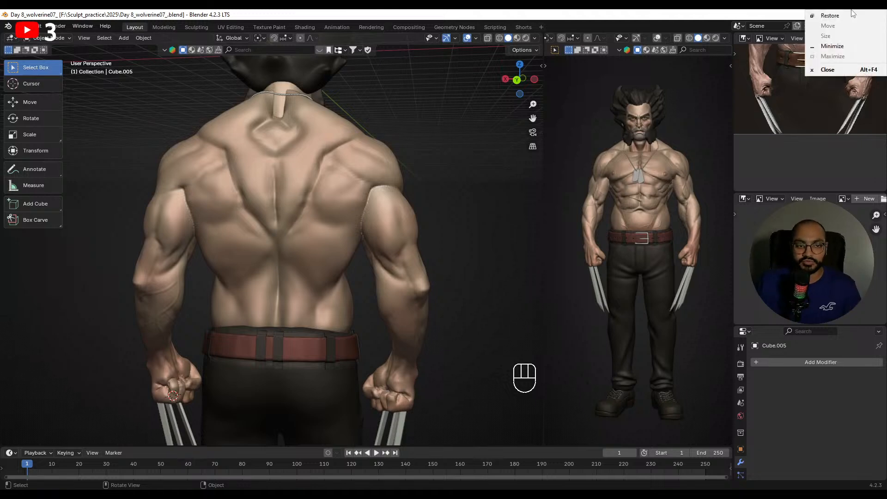
click(277, 168)
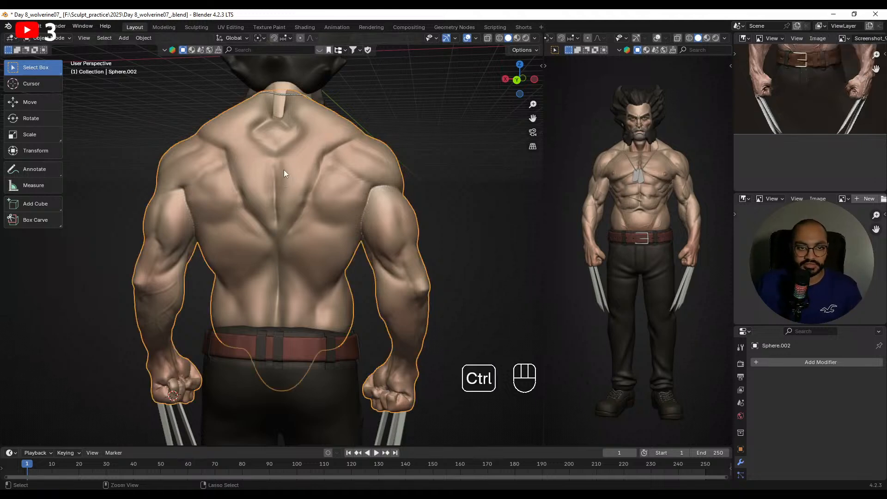
key(ctrl+Tab)
click(240, 220)
click(40, 116)
- Build up the upper back muscles around the shoulder blade with Clay Strips, adjusting the brush size between areas
mouse_move(361, 208)
alt+mouse_down()
mouse_move(299, 214)
mouse_move(303, 204)
alt+mouse_up()
mouse_move(342, 205)
alt+mouse_down()
mouse_move(307, 202)
mouse_move(319, 192)
alt+mouse_up()
key(f)
click(318, 205)
mouse_move(300, 192)
alt+mouse_down()
mouse_move(343, 189)
mouse_move(297, 228)
mouse_move(356, 154)
alt+mouse_up()
mouse_move(356, 199)
alt+shift+mouse_down()
mouse_move(302, 222)
mouse_move(264, 228)
mouse_move(235, 219)
mouse_move(288, 234)
alt+shift+mouse_up()
key(f)
click(289, 231)
key(f)
click(282, 231)
key(f)
click(245, 223)
- Undo the last Clay Strips stroke, resize the brush, and smooth the muscle beside the shoulder blade
mouse_move(288, 235)
alt+mouse_down()
mouse_move(246, 235)
mouse_move(190, 217)
mouse_move(224, 233)
alt+mouse_up()
key(ctrl+z)
key(f)
click(221, 232)
shift+drag(221, 232, 253, 236)
mouse_move(251, 236)
alt+mouse_down()
mouse_move(269, 232)
mouse_move(221, 232)
mouse_move(273, 208)
mouse_move(304, 228)
alt+mouse_up()
mouse_move(303, 214)
alt+middle_down()
mouse_move(297, 188)
mouse_move(298, 253)
mouse_move(234, 229)
mouse_move(224, 248)
mouse_move(236, 265)
alt+middle_up()
- Pull the back muscle's outer edge at the left armpit with Grab at a 93 px radius, undoing the first attempt
key(g)
key(f)
key(f)
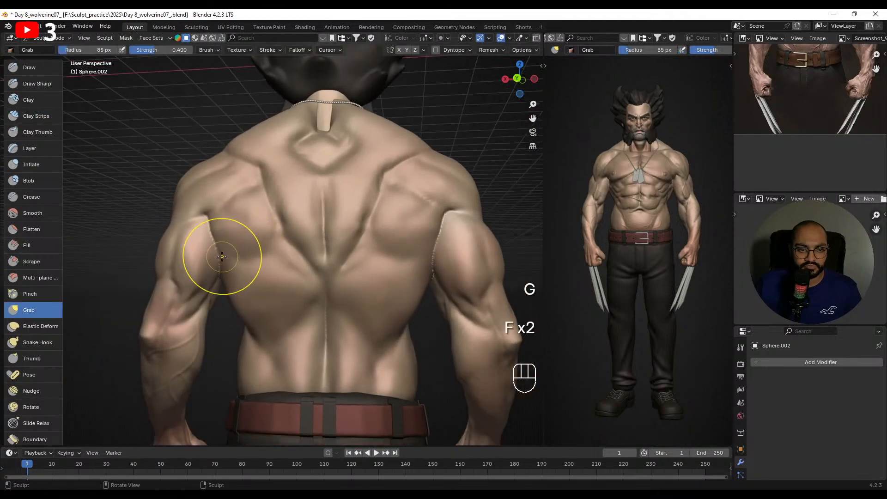
click(221, 259)
key(ctrl+z)
key(f)
click(215, 256)
drag(216, 255, 218, 256)
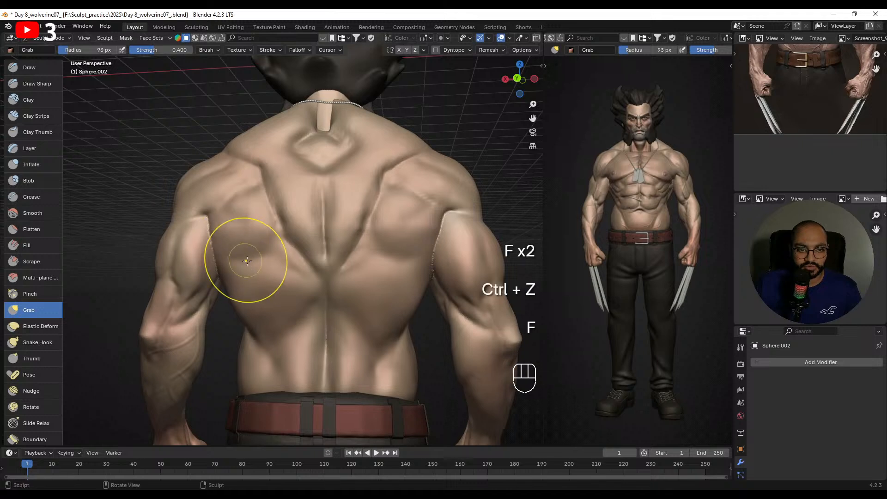
- Pull the back muscle's outer edge at the right armpit with Grab, undoing the first attempt and enlarging the radius to 92 px
alt+shift+middle_drag(250, 275, 197, 271)
key(f)
click(370, 245)
key(f)
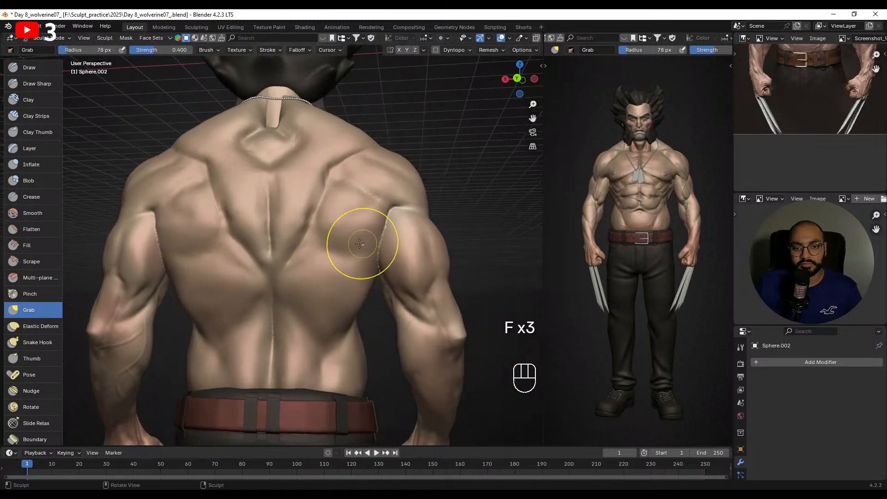
click(382, 243)
key(ctrl+z)
key(f)
click(379, 251)
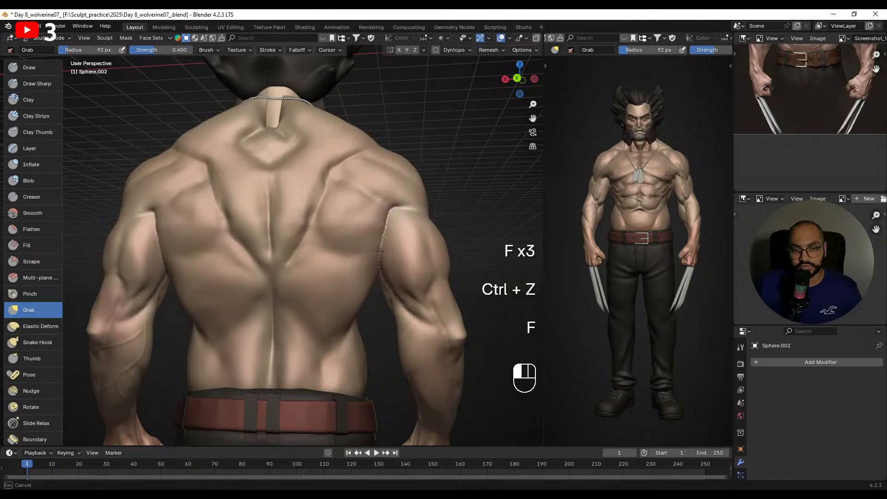
- Refine the muscle edge below the right armpit with Grab, using radii of 69 px and 84 px
key(f)
click(382, 225)
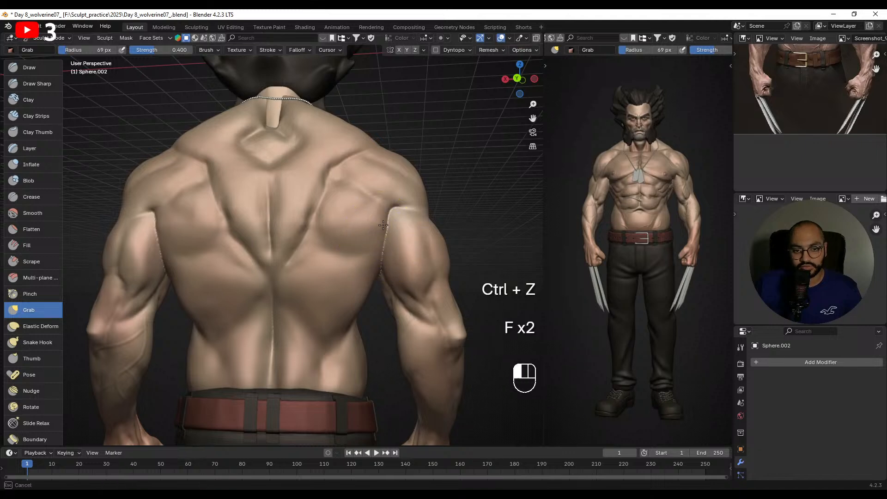
alt+drag(382, 225, 367, 258)
key(f)
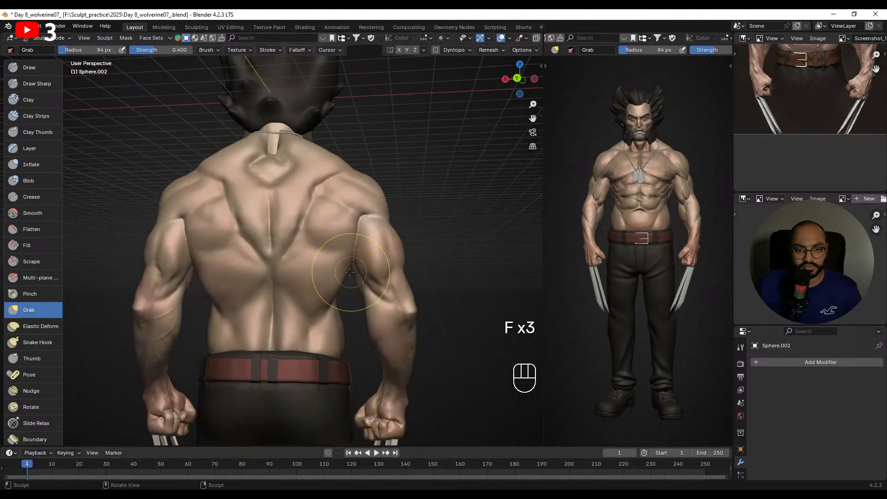
click(347, 270)
- Choose the Draw brush and set its radius to 10 px for work on the front of the shoulder
alt+drag(317, 283, 396, 283)
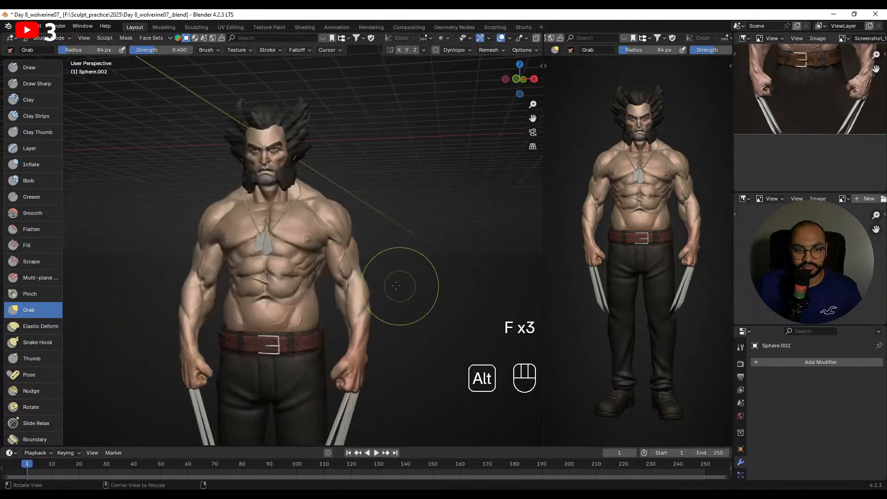
ctrl+alt+drag(307, 263, 356, 268)
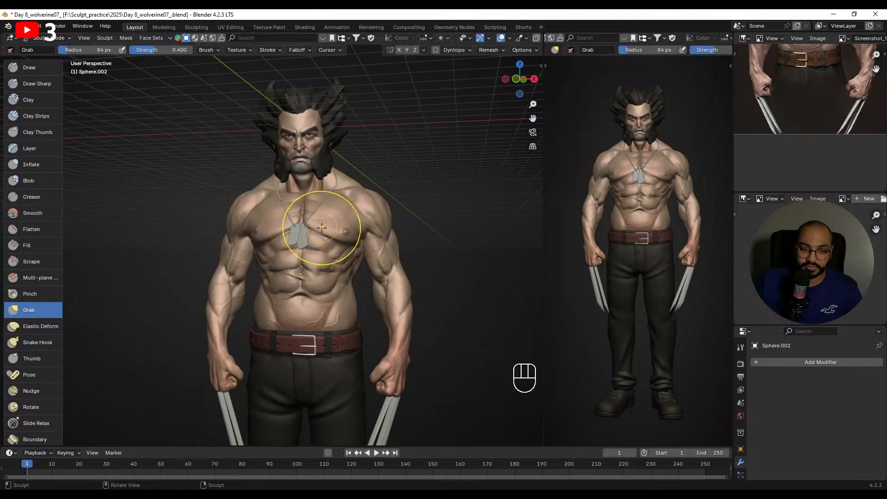
alt+shift+drag(378, 255, 361, 250)
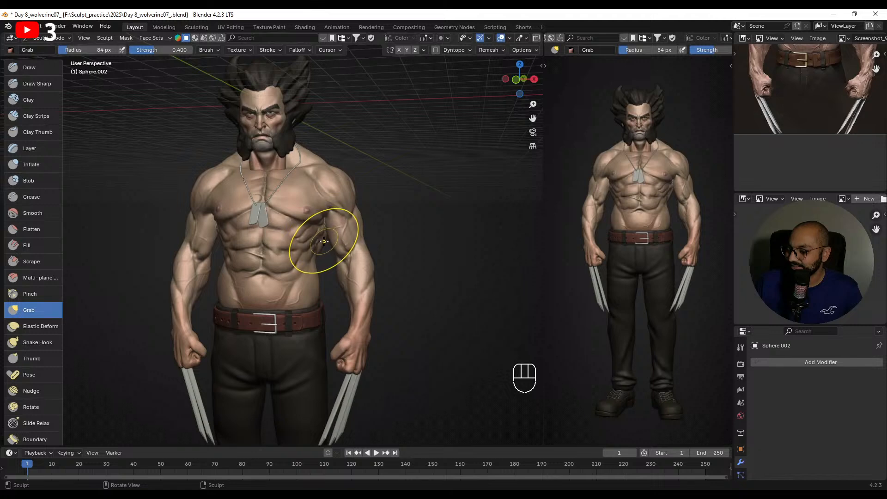
ctrl+alt+drag(304, 248, 323, 207)
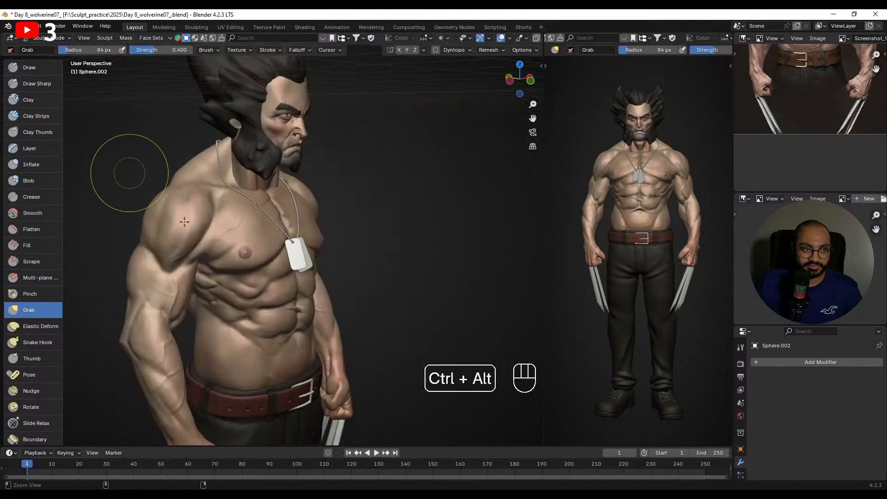
click(24, 68)
ctrl+alt+drag(198, 223, 205, 208)
mouse_move(250, 213)
alt+mouse_down()
mouse_move(218, 215)
mouse_move(277, 230)
mouse_move(227, 230)
alt+mouse_up()
key(f)
key(f)
click(237, 211)
alt+shift+drag(226, 230, 267, 222)
key(f)
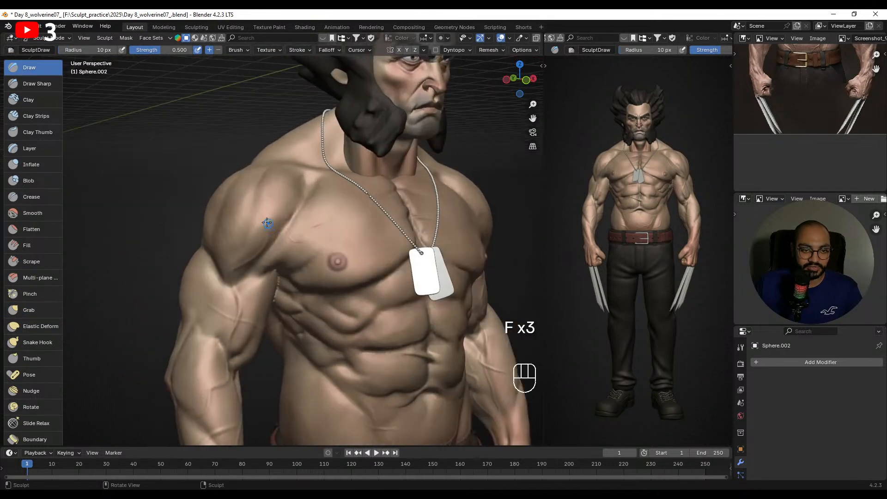
- Draw a thin vein down the front of the shoulder muscle with the Draw brush, undoing the first stroke
mouse_move(263, 191)
mouse_down()
mouse_move(265, 240)
mouse_move(261, 186)
mouse_move(258, 236)
mouse_up()
key(ctrl+z)
key(f)
click(259, 202)
alt+drag(265, 199, 259, 190)
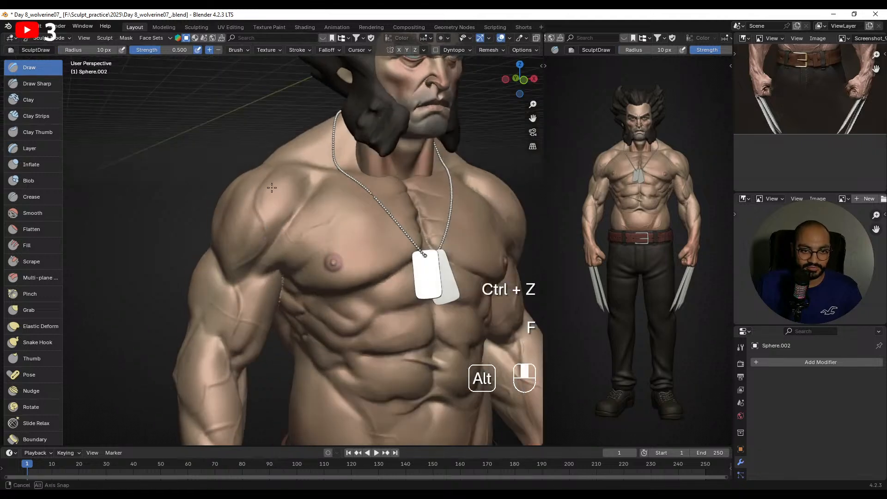
- Smooth the lower part of the shoulder vein and continue refining it with Draw at a 12 px radius
key(f)
click(274, 222)
shift+drag(274, 222, 263, 249)
middle_drag(276, 234, 276, 221)
key(f)
click(273, 231)
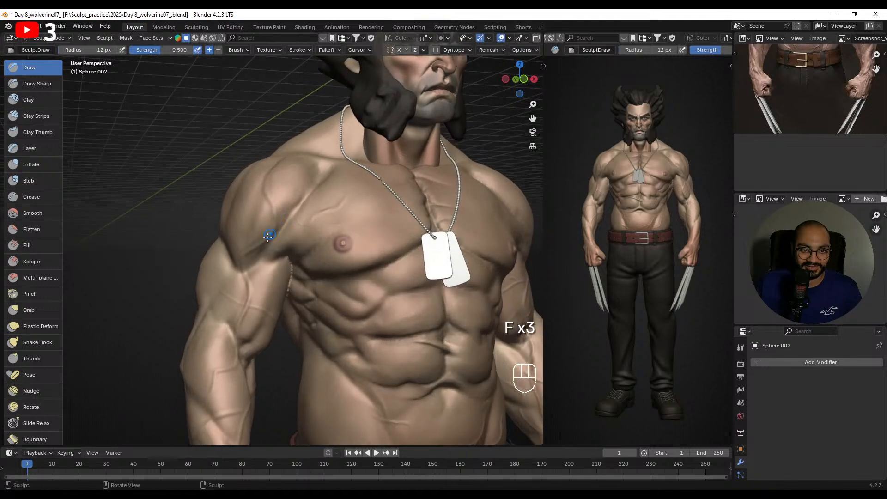
- Switch to Object Mode, enable Shadow in the viewport shading and adjust the shadow's light direction
alt+drag(268, 237, 323, 252)
mouse_move(323, 252)
alt+mouse_down()
mouse_move(340, 249)
mouse_move(323, 247)
alt+mouse_up()
key(ctrl+Tab)
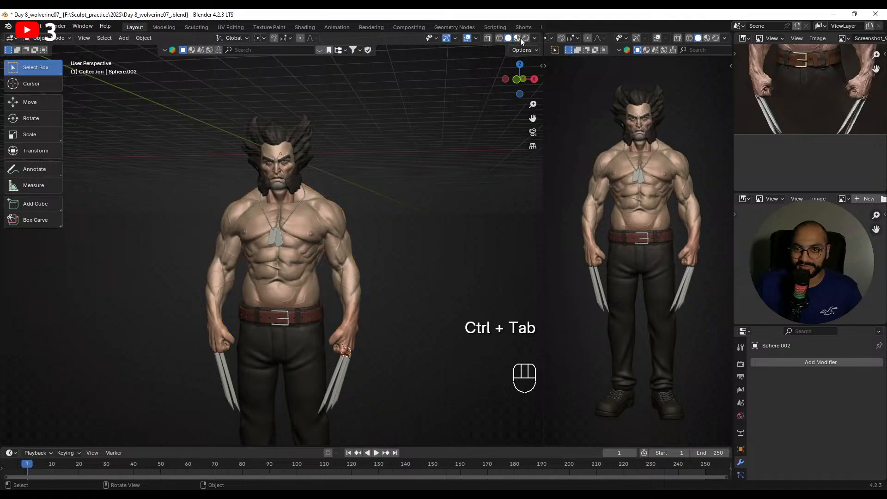
click(535, 38)
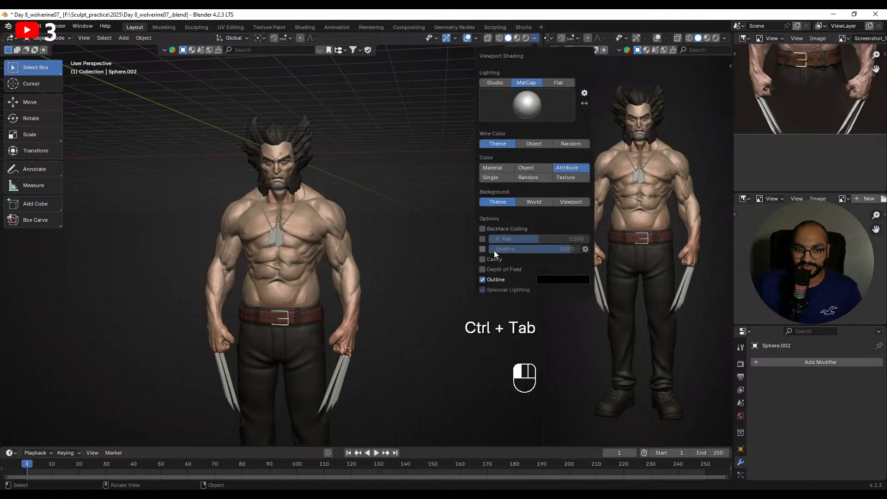
click(535, 38)
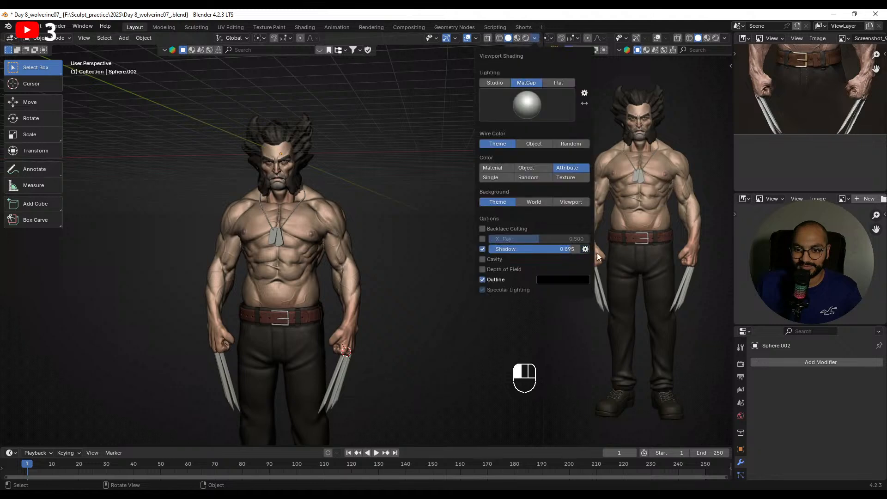
click(585, 250)
drag(604, 269, 604, 262)
- Lower the viewport shadow strength to 0.745 while viewing the figure from the front
alt+shift+drag(418, 222, 407, 181)
key(KP_Decimal)
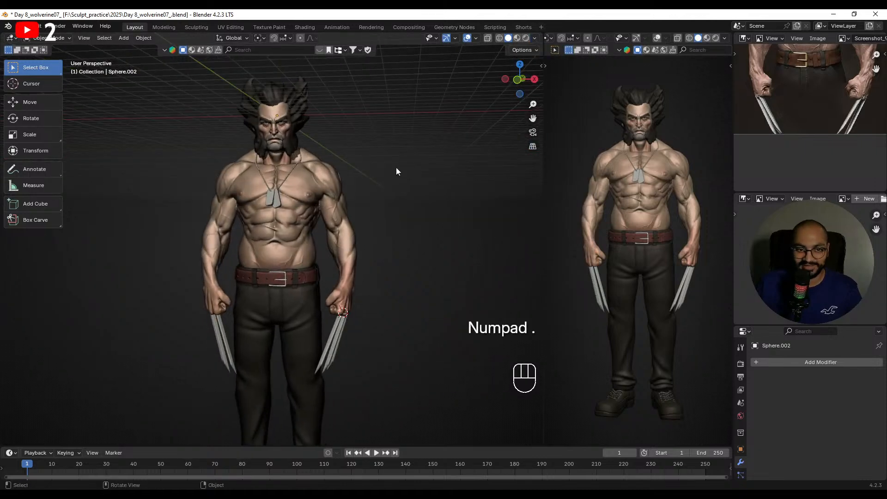
key(KP_1)
alt+drag(414, 217, 442, 84)
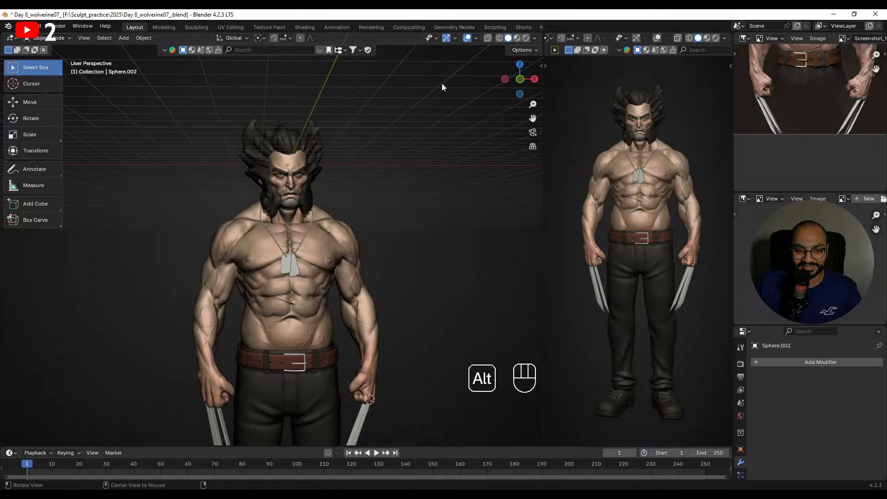
click(535, 37)
mouse_move(515, 255)
mouse_down()
mouse_move(501, 253)
mouse_move(536, 255)
mouse_up()
middle_drag(382, 233, 387, 206)
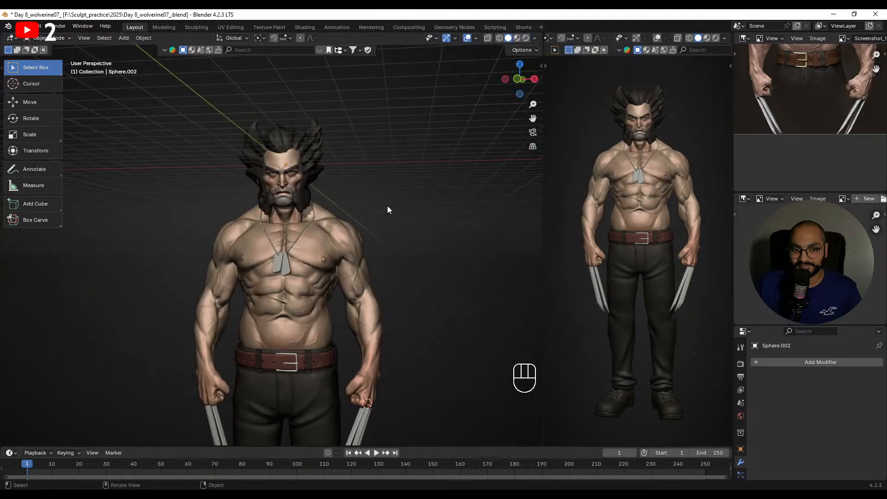
- Readjust the viewport shadow's light direction and check the shading over the whole figure
click(535, 38)
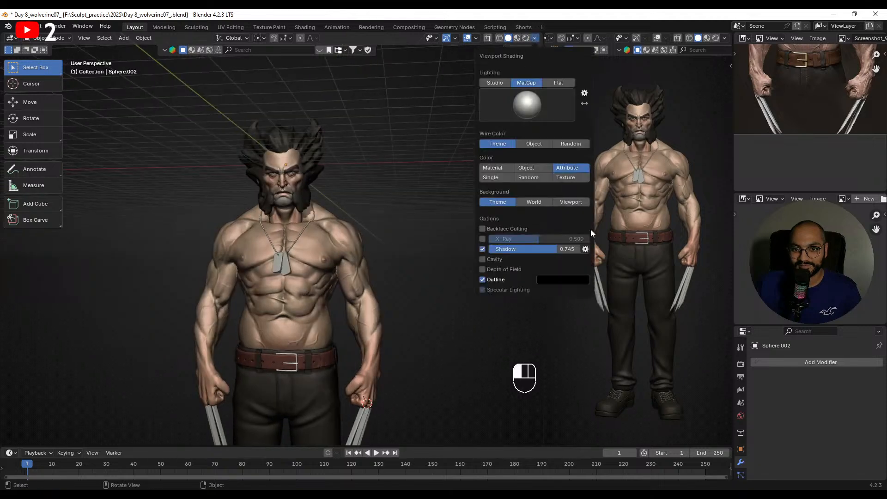
click(585, 250)
mouse_move(602, 274)
mouse_down()
mouse_move(603, 257)
mouse_move(615, 262)
mouse_up()
ctrl+alt+middle_drag(414, 228, 390, 273)
alt+shift+middle_drag(390, 277, 398, 244)
alt+middle_drag(388, 212, 310, 190)
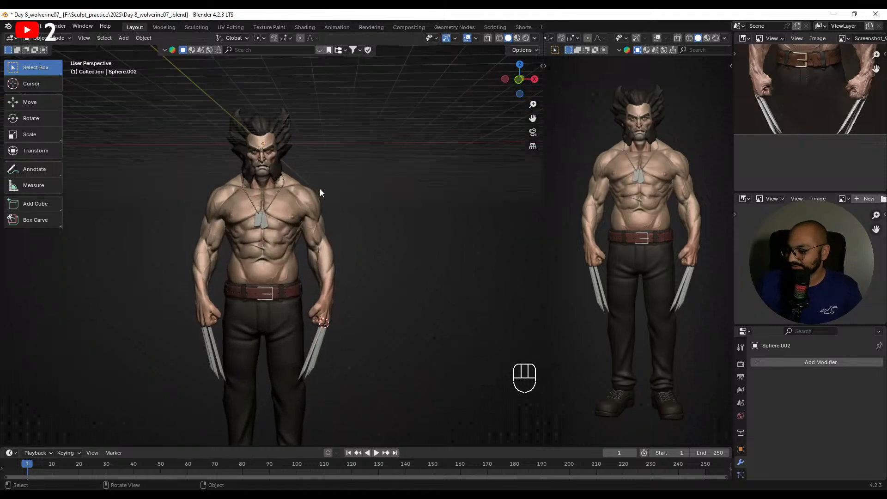
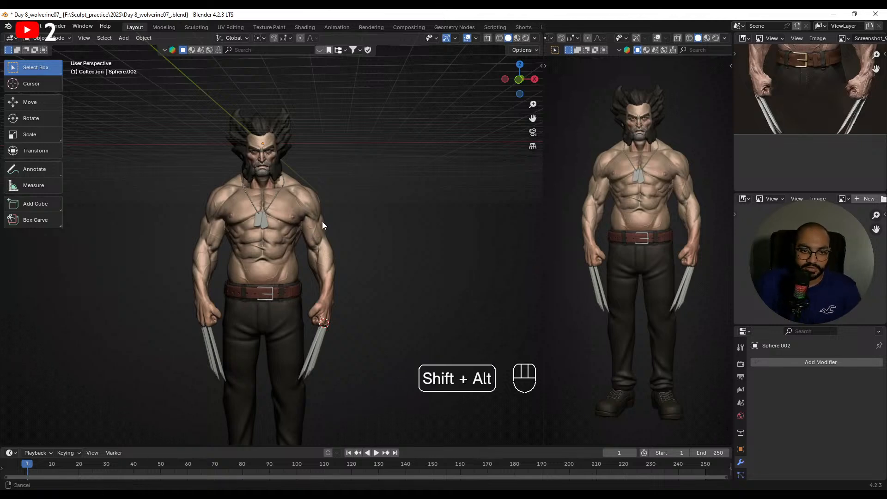
- Return the body mesh to Sculpt Mode and activate the Annotate tool
shift+middle_drag(322, 221, 310, 234)
ctrl+middle_drag(311, 233, 289, 221)
ctrl+middle_drag(289, 220, 292, 200)
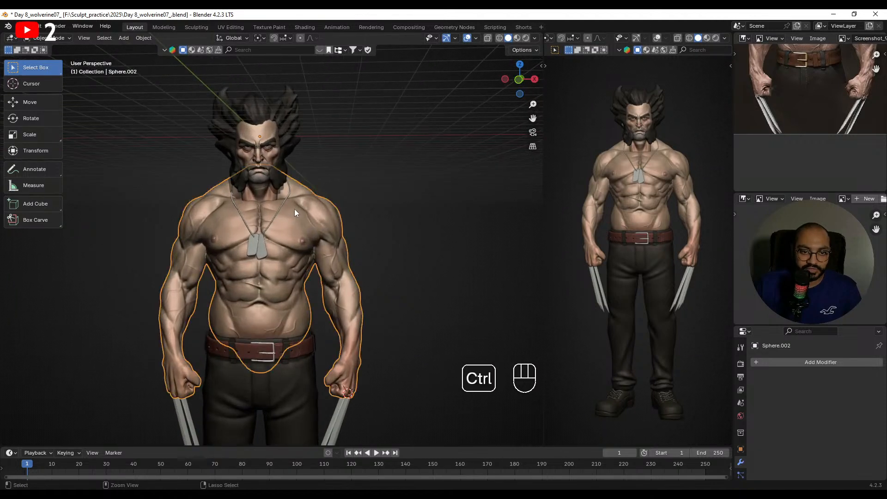
key(ctrl+Tab)
scroll(57, 268, down, 15)
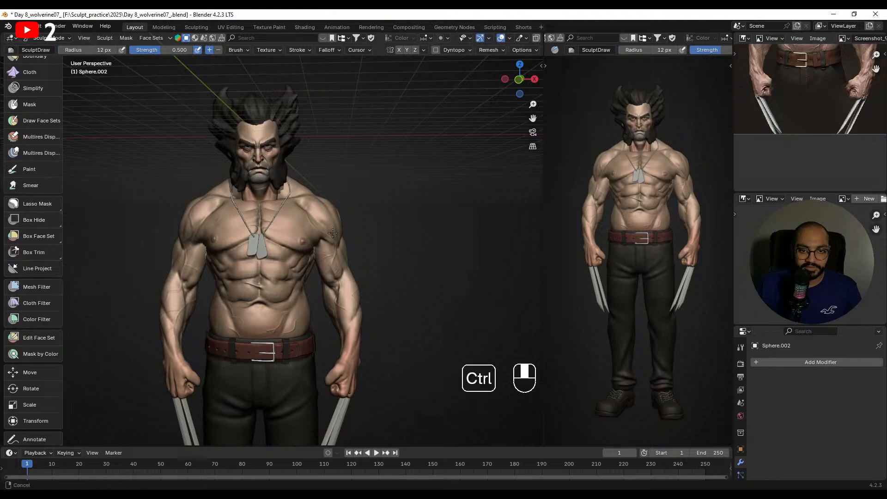
ctrl+middle_drag(342, 194, 342, 213)
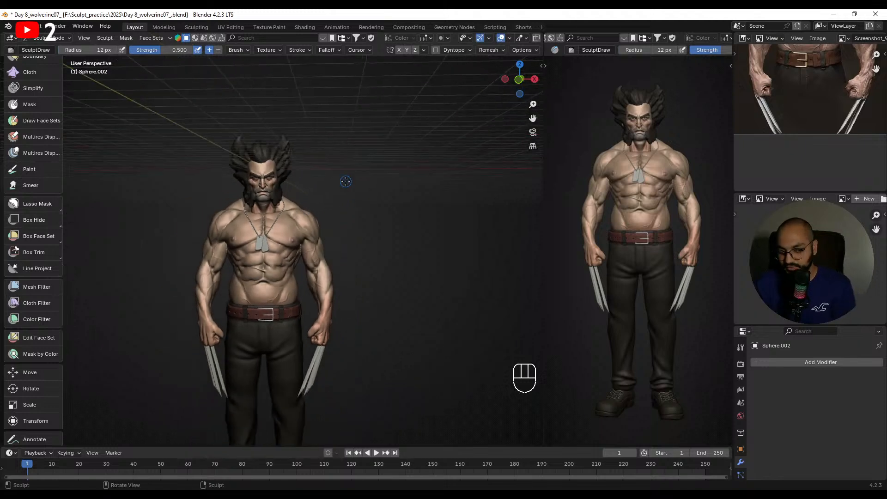
scroll(56, 300, down, 1)
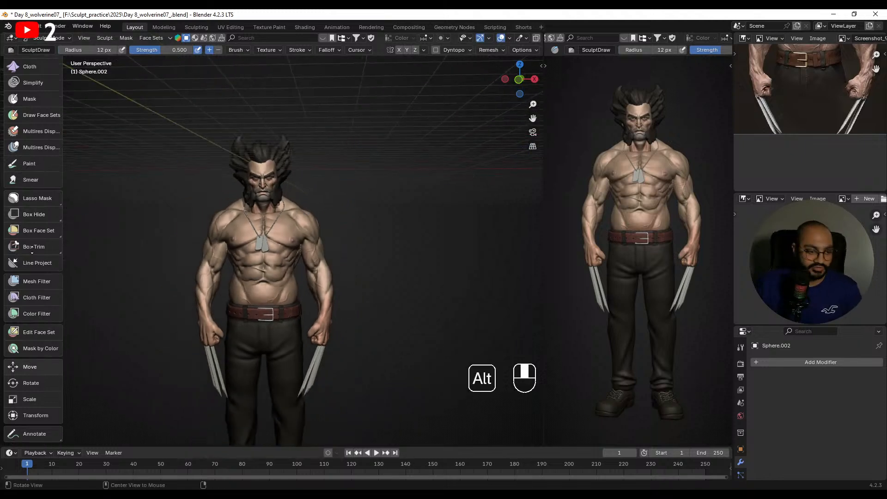
click(39, 437)
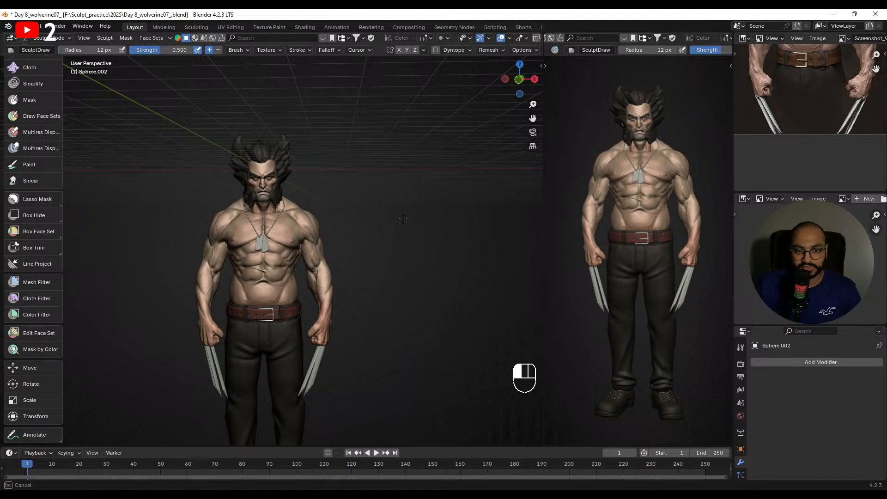
click(37, 434)
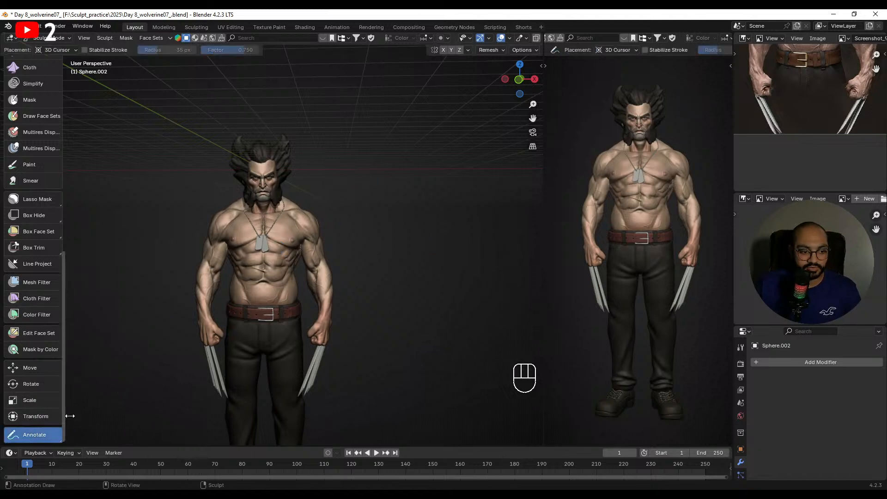
- Scribble a test annotation beside the figure and remove its Note layer
drag(362, 200, 414, 267)
key(ctrl+z)
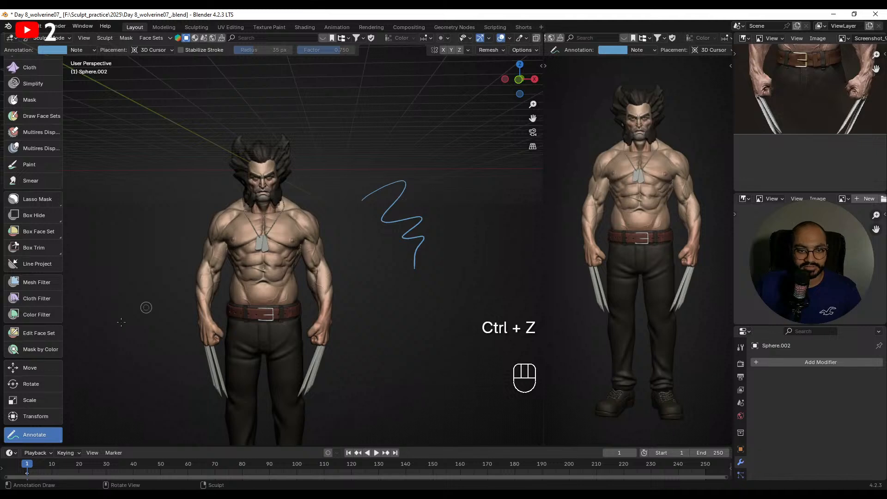
click(74, 50)
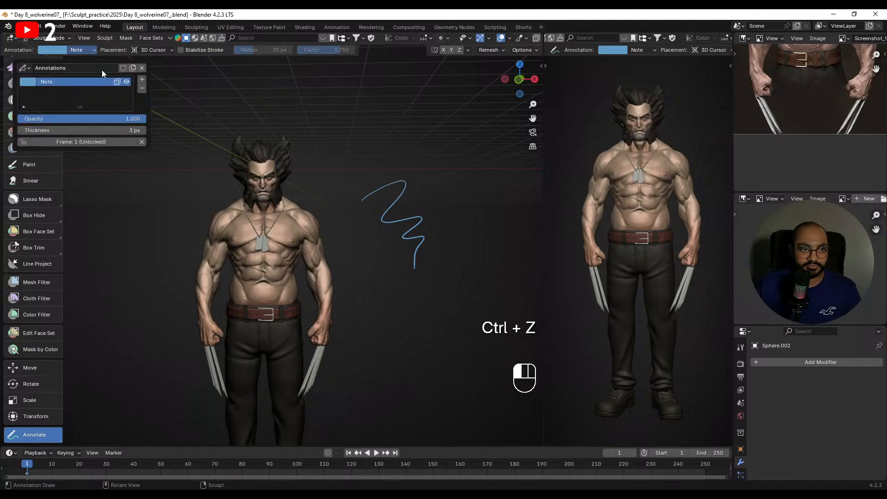
click(142, 90)
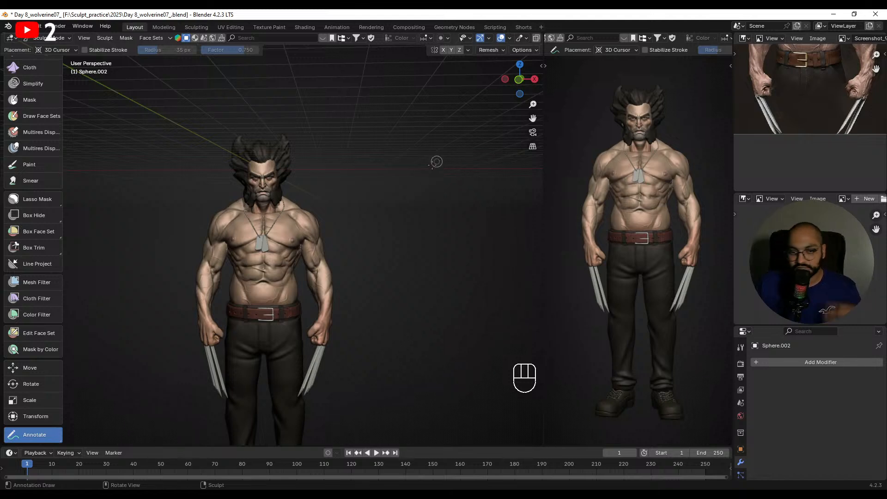
- Sketch an eye, nose, lips and a second eye's upper line as annotations beside the figure, undoing the last stroke
drag(362, 215, 394, 216)
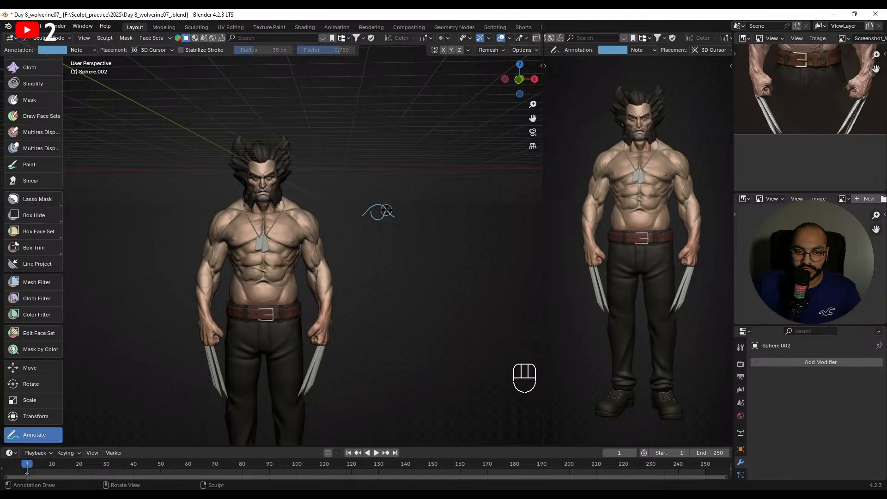
mouse_move(384, 262)
mouse_down()
mouse_move(409, 256)
mouse_move(379, 266)
mouse_move(404, 280)
mouse_move(428, 267)
mouse_up()
mouse_move(398, 219)
mouse_down()
mouse_move(393, 244)
mouse_move(415, 247)
mouse_move(456, 216)
mouse_move(447, 209)
mouse_up()
key(ctrl+z)
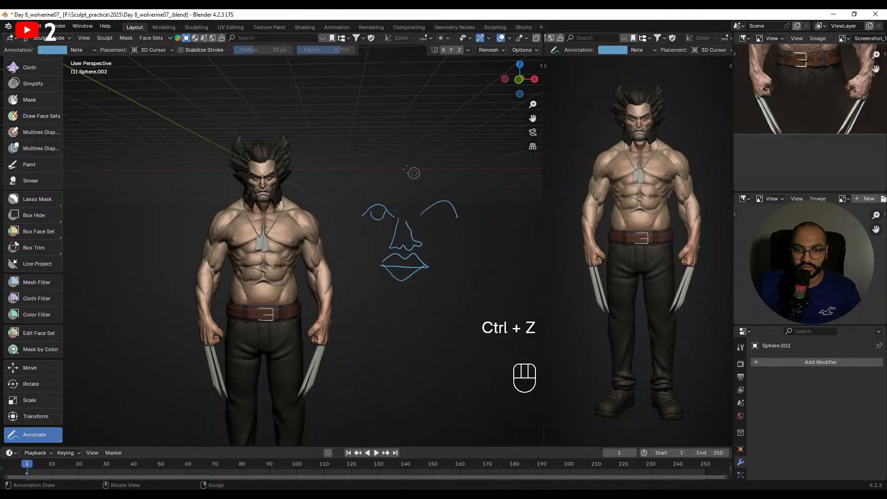
- Sketch a head outline with ears and a tilted vertical centre line above the facial features
mouse_move(345, 133)
mouse_down()
mouse_move(380, 118)
mouse_move(431, 147)
mouse_move(362, 137)
mouse_move(363, 170)
mouse_up()
mouse_move(357, 140)
mouse_down()
mouse_move(362, 189)
mouse_move(435, 170)
mouse_move(393, 221)
mouse_up()
drag(380, 102, 406, 185)
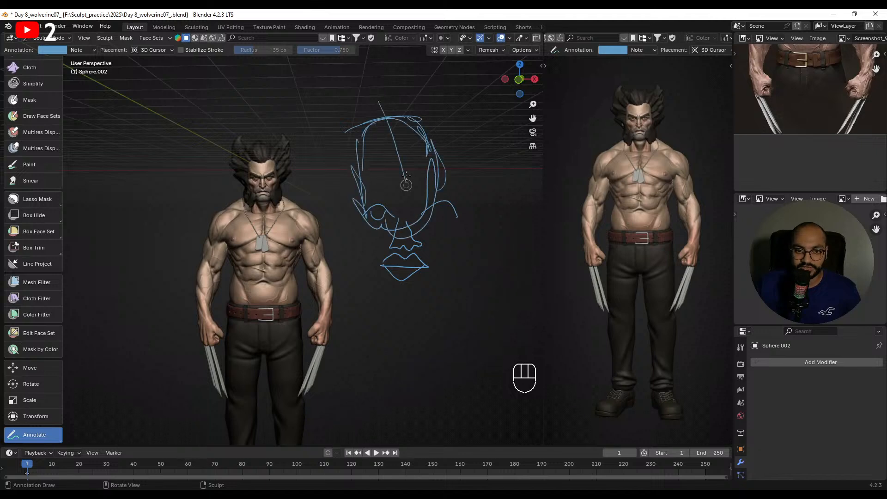
drag(398, 141, 414, 217)
- Add a tilted eye line across the sketched head, with both eyes and a nose placed along the guidelines
drag(385, 172, 424, 169)
mouse_move(348, 180)
mouse_down()
mouse_move(471, 158)
mouse_move(379, 173)
mouse_up()
drag(379, 172, 482, 151)
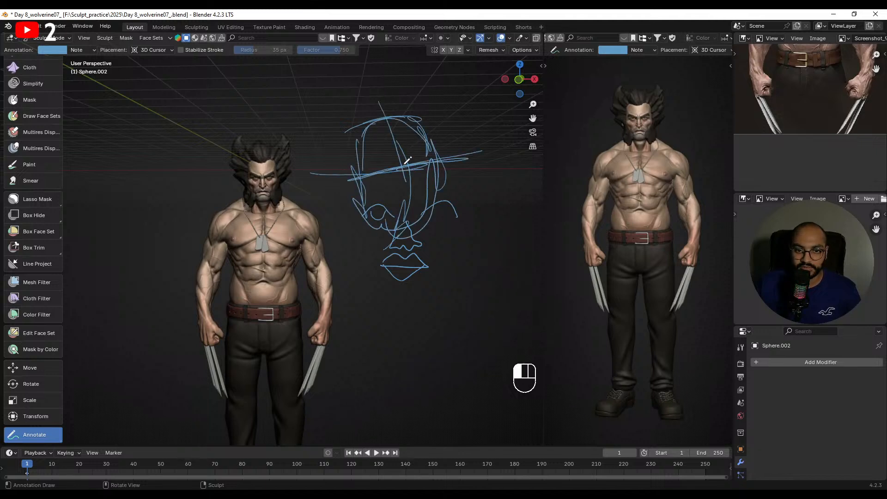
drag(407, 163, 427, 163)
drag(364, 163, 479, 141)
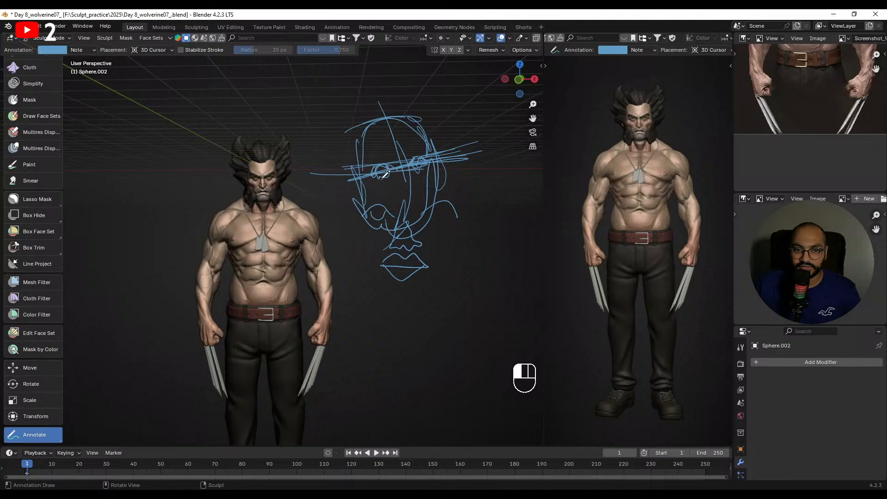
mouse_move(383, 178)
mouse_down()
mouse_move(389, 171)
mouse_move(414, 192)
mouse_up()
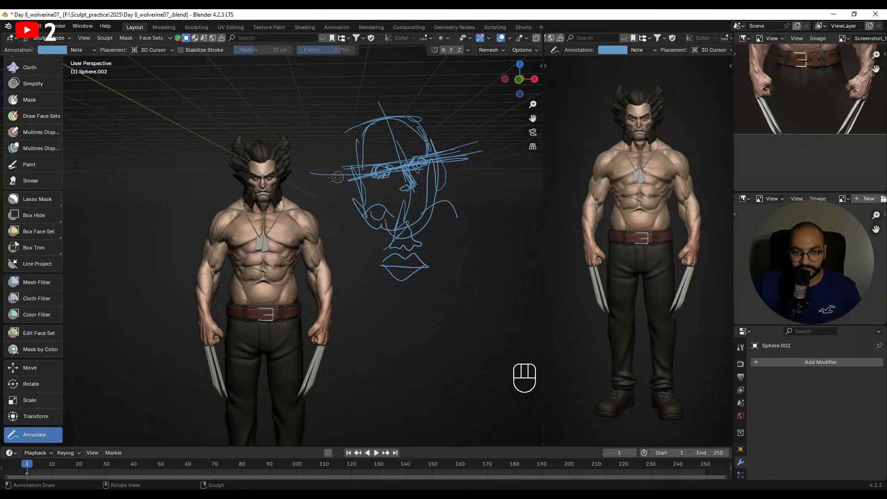
- Recolour the head sketch's Note annotation layer red and add a second annotation layer for a new drawing pass
click(52, 50)
drag(91, 124, 99, 132)
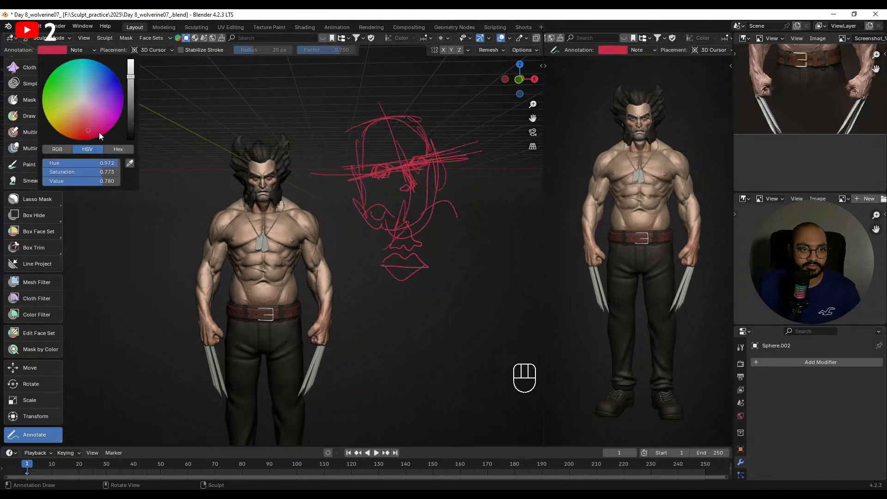
click(52, 50)
click(83, 50)
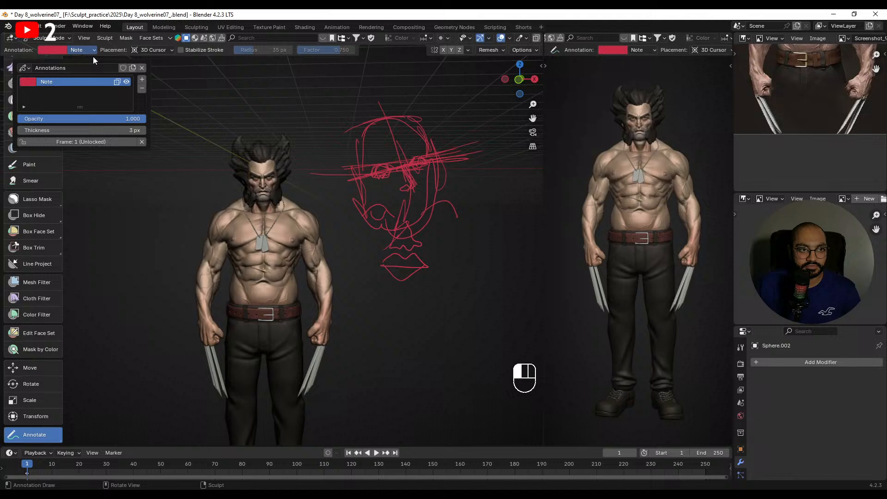
click(141, 79)
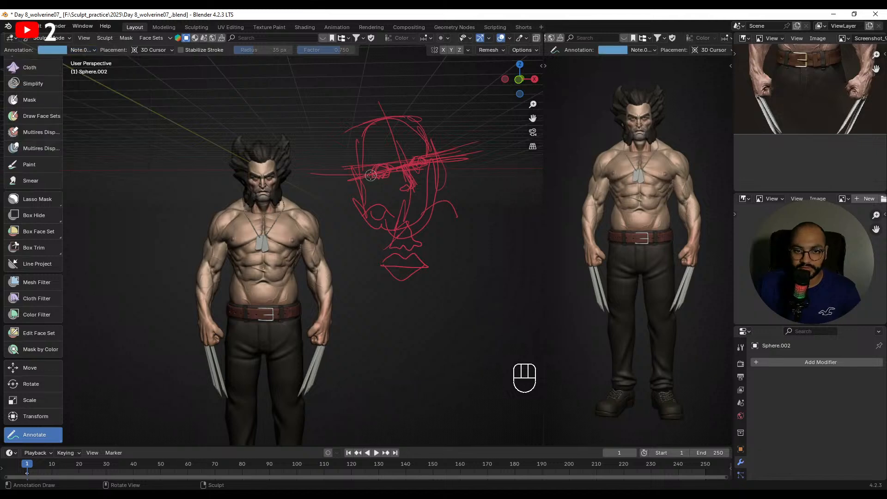
- Trace both eyes and the nose over the red head construction sketch on the new blue annotation layer
mouse_move(371, 175)
mouse_down()
mouse_move(380, 165)
mouse_move(373, 176)
mouse_up()
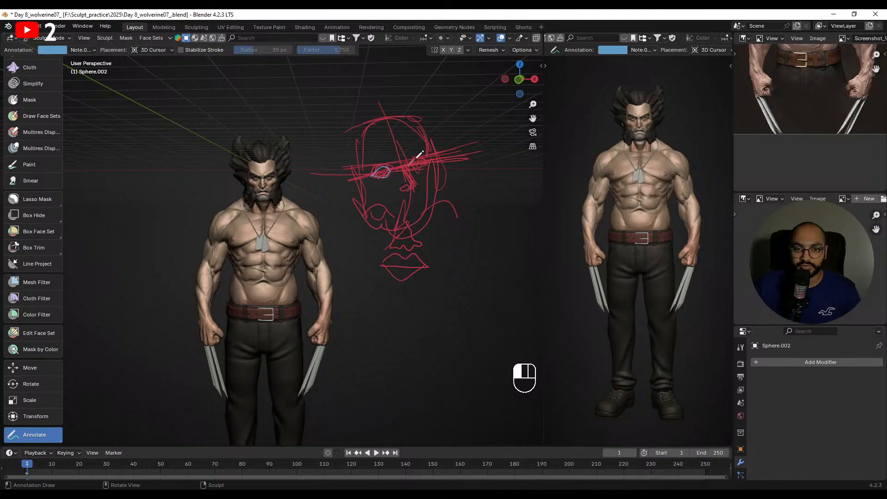
mouse_move(434, 160)
mouse_down()
mouse_move(412, 161)
mouse_move(413, 179)
mouse_move(424, 180)
mouse_up()
key(Escape)
key(Escape)
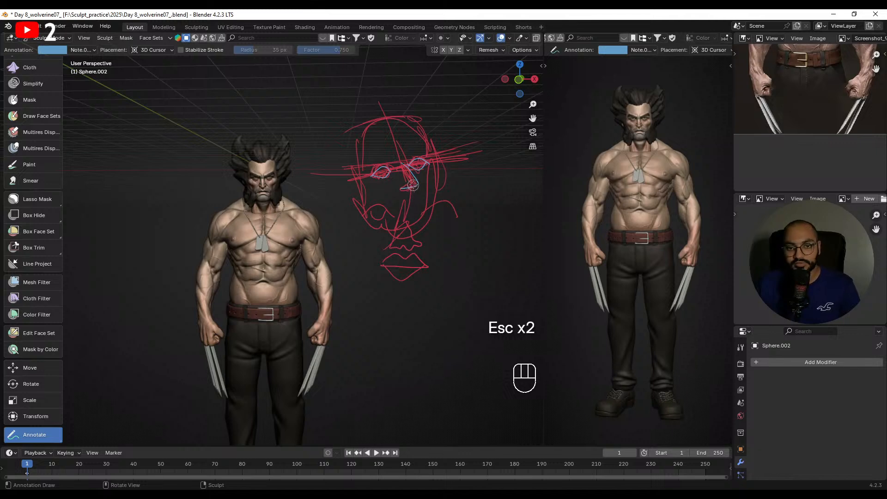
- Remove the annotation layers holding the head sketch beside the figure
click(74, 50)
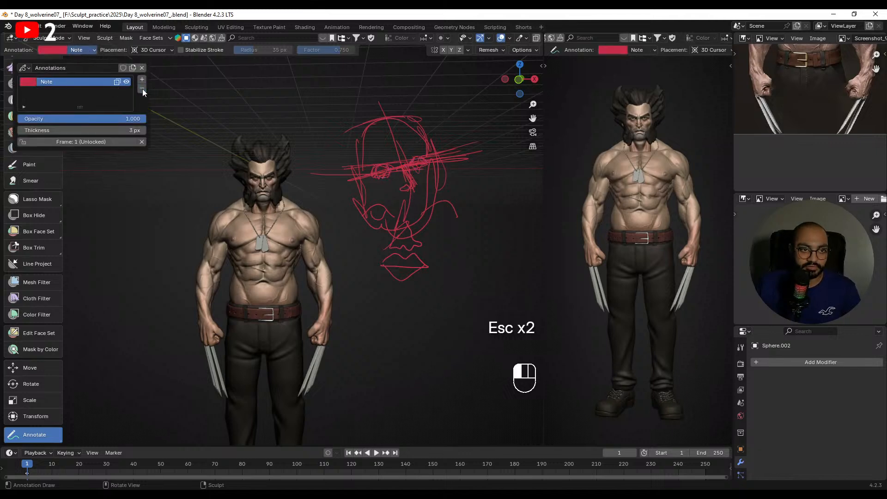
click(142, 89)
mouse_move(329, 214)
alt+mouse_down()
mouse_move(346, 216)
mouse_move(329, 203)
alt+mouse_up()
ctrl+alt+drag(329, 204, 315, 193)
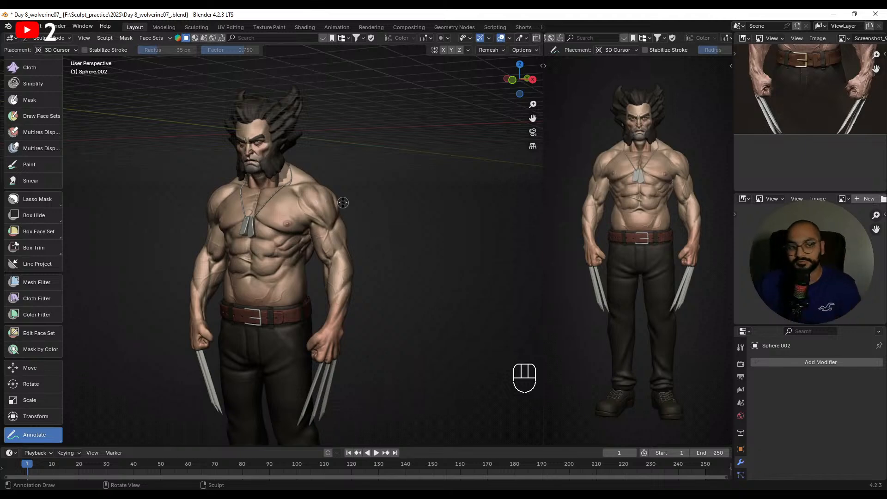
- Switch to the Draw Sharp brush and frame the chest and abdomen in both the sculpt and the reference image
scroll(26, 146, up, 15)
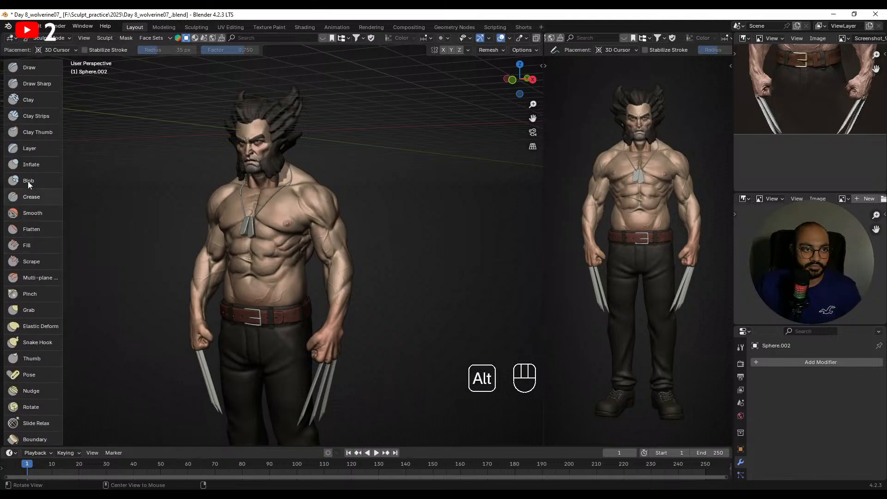
click(39, 116)
scroll(287, 222, up, 5)
alt+drag(293, 223, 312, 222)
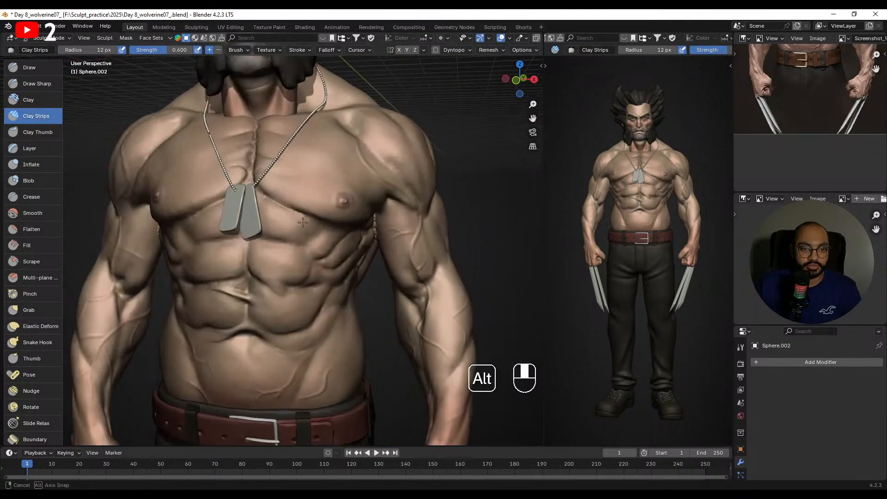
click(37, 84)
scroll(291, 231, up, 3)
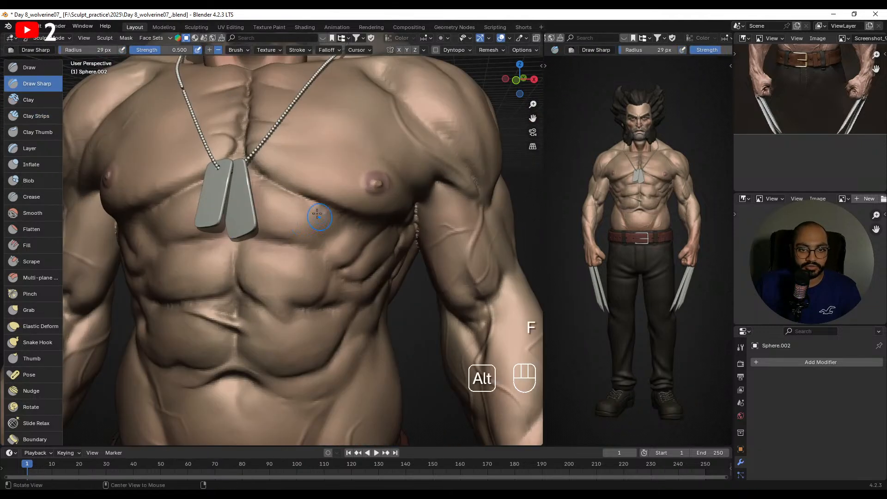
alt+drag(783, 79, 781, 185)
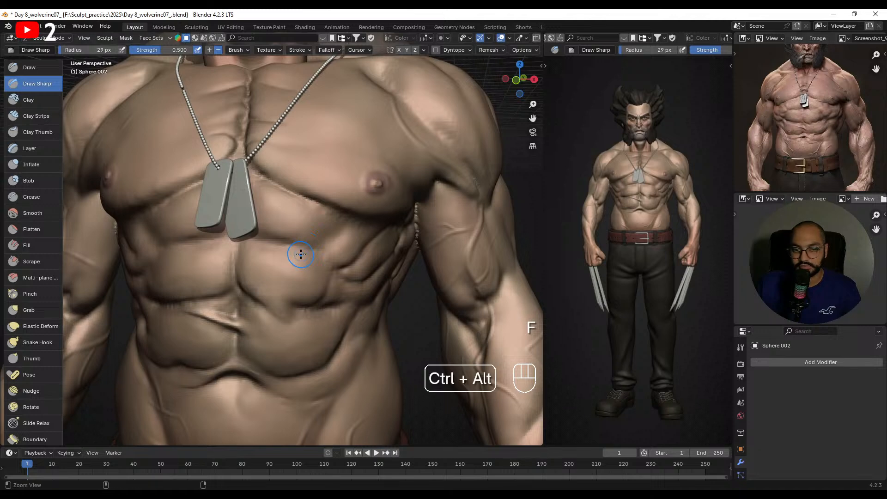
ctrl+alt+drag(299, 254, 297, 234)
key(ctrl+z)
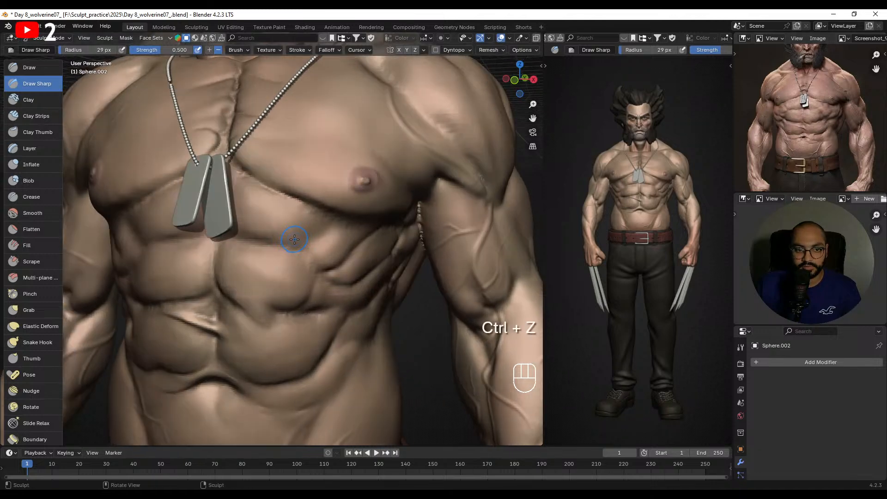
- Sharpen the muscle creases on the upper abdomen below the figure's left pectoral with Draw Sharp, adjusting the brush radius between strokes
key(f)
click(333, 222)
key(f)
mouse_move(332, 224)
mouse_down()
mouse_move(310, 235)
mouse_move(322, 239)
mouse_up()
click(304, 236)
key(f)
click(326, 231)
key(f)
- Undo the last Draw Sharp stroke on the upper abdomen and set the brush radius to 26 px
mouse_move(248, 229)
alt+mouse_down()
mouse_move(262, 229)
mouse_move(261, 240)
alt+mouse_up()
click(245, 225)
key(ctrl+z)
key(f)
click(247, 231)
middle_drag(291, 247, 261, 247)
ctrl+middle_drag(261, 246, 295, 268)
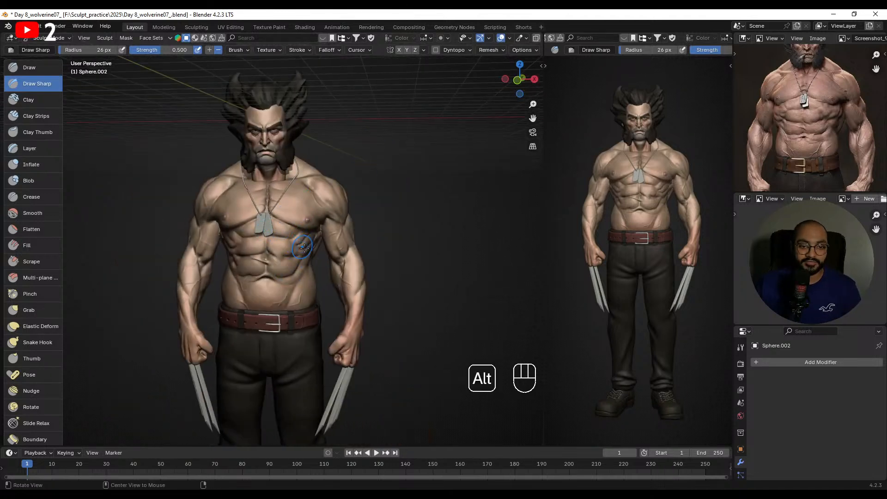
- Examine the torso's muscle definition up close and the whole figure from front and three-quarter views
shift+middle_drag(306, 251, 286, 202)
ctrl+alt+drag(300, 256, 295, 239)
ctrl+alt+drag(296, 239, 278, 210)
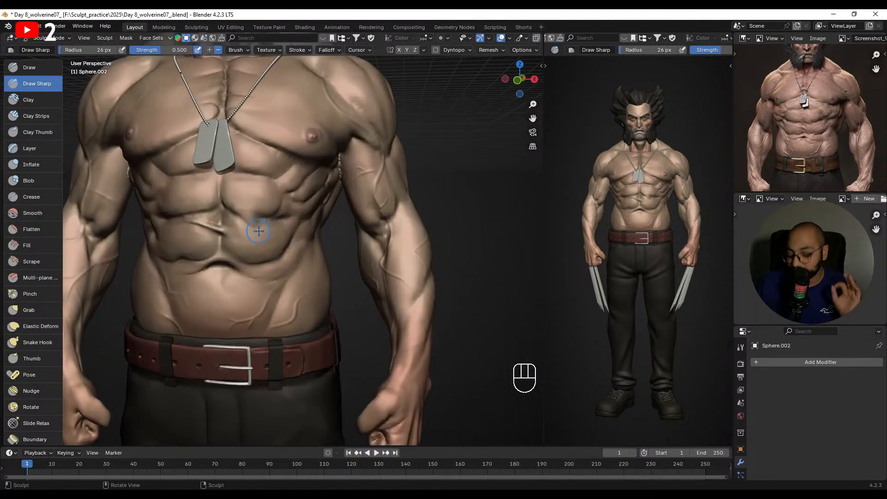
ctrl+alt+middle_drag(276, 252, 291, 204)
ctrl+alt+middle_drag(277, 171, 296, 244)
alt+middle_drag(272, 190, 297, 197)
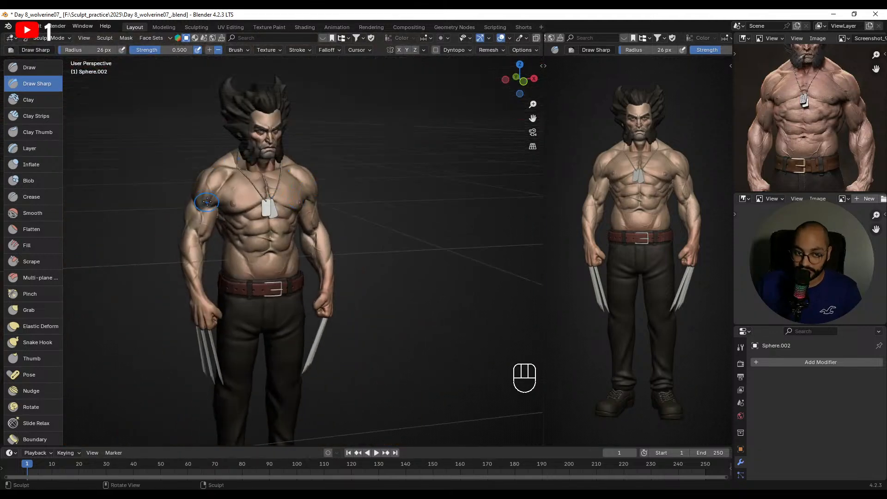
alt+shift+middle_drag(217, 201, 225, 244)
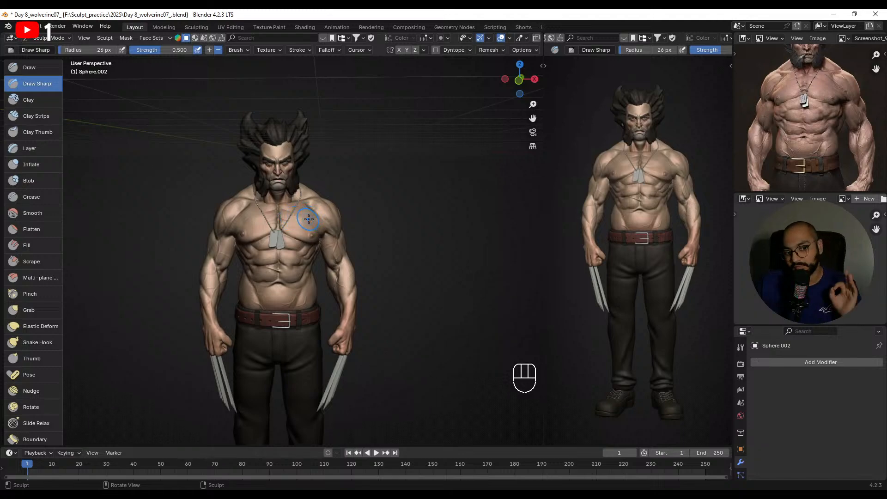
- Try a Draw Sharp stroke on the figure's left biceps with a 12 px radius and undo it
alt+middle_drag(349, 166, 316, 216)
alt+drag(317, 216, 305, 223)
key(f)
click(321, 224)
key(f)
click(298, 203)
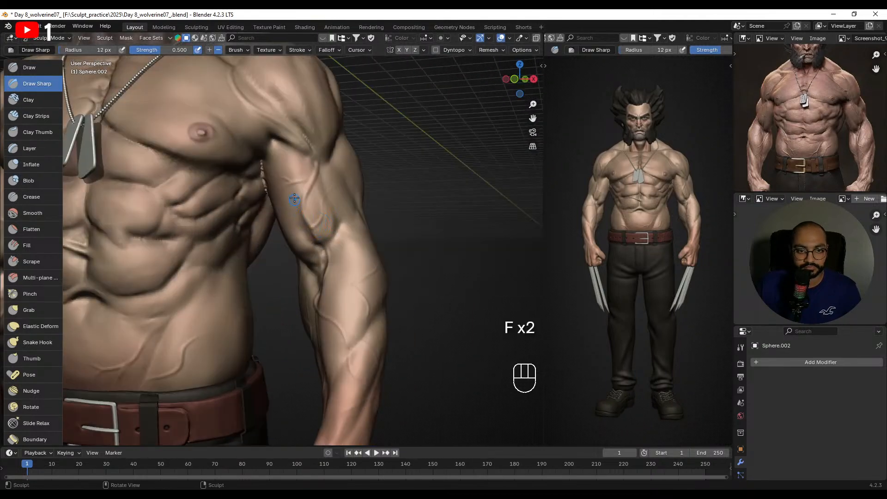
key(ctrl+z)
- Try the left biceps detail again with a 15 px Draw Sharp radius and undo the arm strokes
key(f)
click(298, 224)
key(ctrl+z)
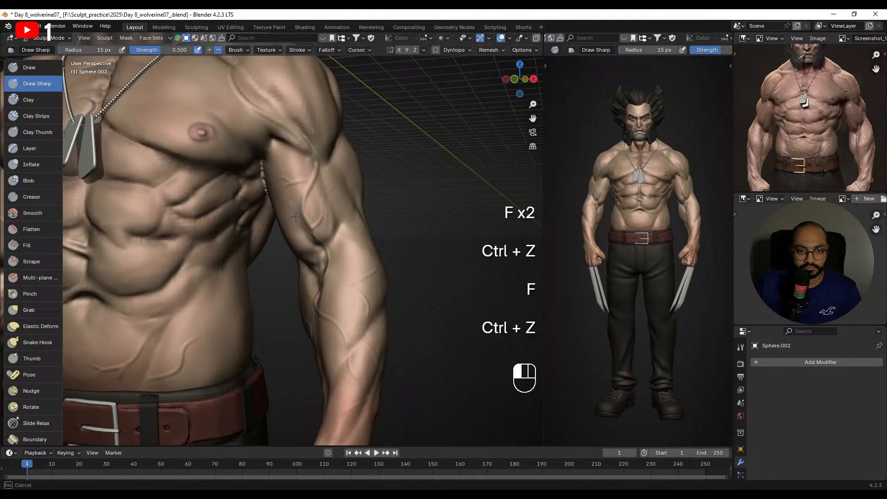
key(ctrl+z)
key(ctrl+z)
key(ctrl+z)
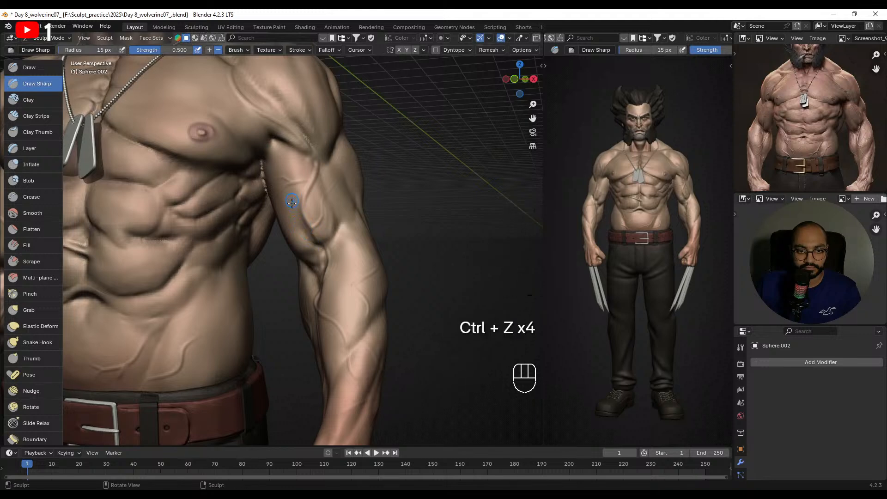
key(ctrl+z)
- Switch to the Clay Strips brush and frame the figure's left arm for sculpting
alt+drag(299, 221, 315, 222)
middle_drag(314, 222, 374, 239)
alt+drag(373, 239, 312, 252)
mouse_move(312, 251)
ctrl+alt+mouse_down()
mouse_move(299, 223)
mouse_move(338, 228)
mouse_move(341, 220)
mouse_move(349, 234)
mouse_move(337, 220)
mouse_move(375, 215)
ctrl+alt+mouse_up()
mouse_move(375, 215)
shift+mouse_down()
mouse_move(376, 224)
mouse_move(349, 217)
mouse_move(322, 238)
shift+mouse_up()
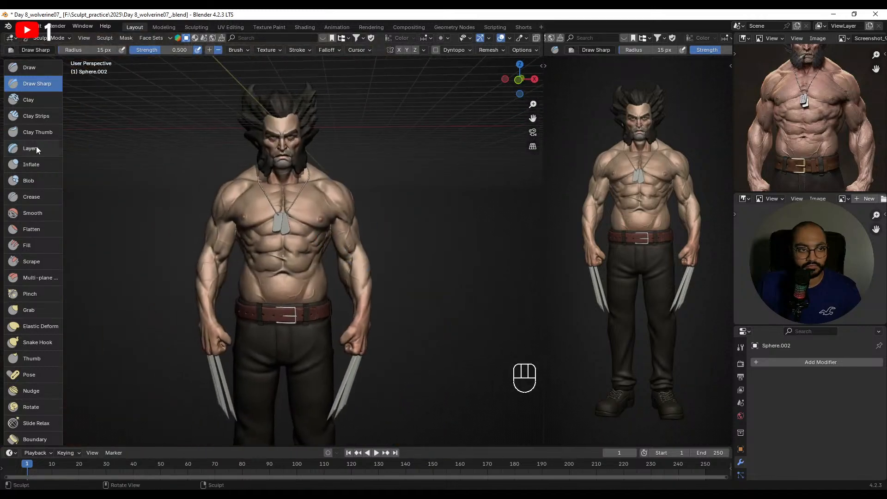
click(36, 116)
alt+shift+drag(365, 263, 300, 236)
ctrl+alt+drag(300, 236, 342, 185)
alt+shift+drag(258, 167, 319, 184)
mouse_move(319, 185)
ctrl+alt+mouse_down()
mouse_move(328, 177)
mouse_move(320, 183)
mouse_move(305, 152)
mouse_move(319, 155)
mouse_move(322, 175)
mouse_move(309, 153)
mouse_move(326, 167)
mouse_move(291, 151)
mouse_move(314, 157)
mouse_move(307, 175)
mouse_move(328, 182)
mouse_move(327, 200)
mouse_move(340, 201)
mouse_move(341, 224)
mouse_move(354, 217)
mouse_move(319, 208)
mouse_move(340, 218)
ctrl+alt+mouse_up()
- Rework the lower biceps of the figure's left arm with Clay Strips, adjusting the brush radius to 35 px
key(f)
click(332, 176)
key(f)
click(298, 154)
mouse_move(339, 217)
ctrl+alt+mouse_down()
mouse_move(334, 229)
mouse_move(331, 194)
mouse_move(295, 184)
mouse_move(296, 207)
mouse_move(283, 184)
mouse_move(301, 215)
mouse_move(277, 172)
ctrl+alt+mouse_up()
key(f)
key(f)
key(f)
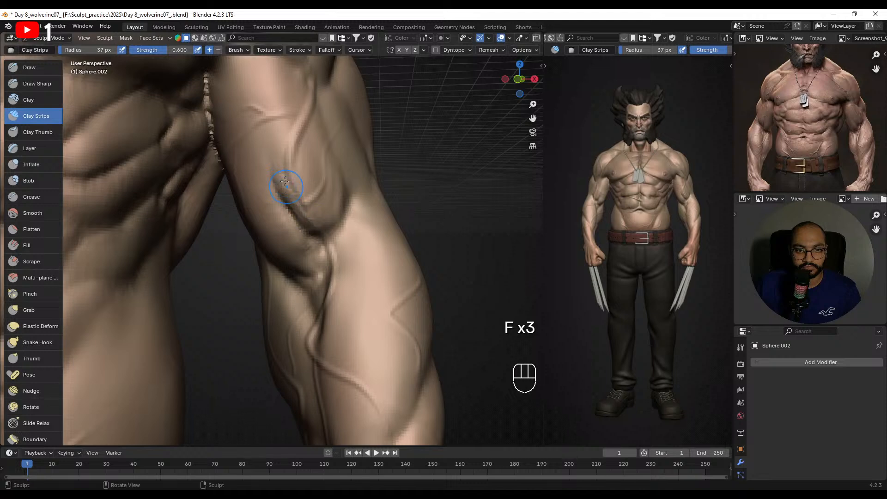
key(f)
click(282, 184)
- Smooth the lower biceps, add a Clay Strips stroke above the elbow crease, and adjust the brush radius around 34 px
shift+drag(287, 226, 295, 249)
alt+middle_drag(297, 253, 351, 270)
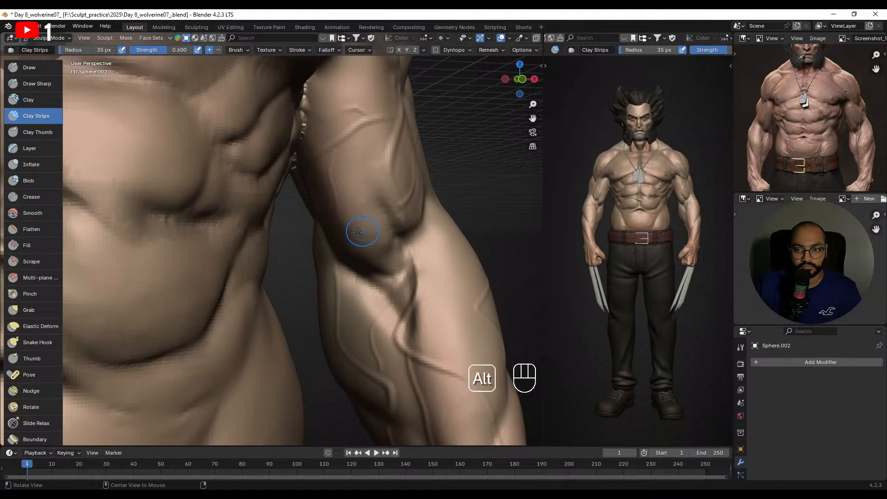
alt+middle_drag(364, 231, 303, 179)
mouse_move(356, 254)
mouse_down()
mouse_move(370, 263)
mouse_move(365, 256)
mouse_up()
key(f)
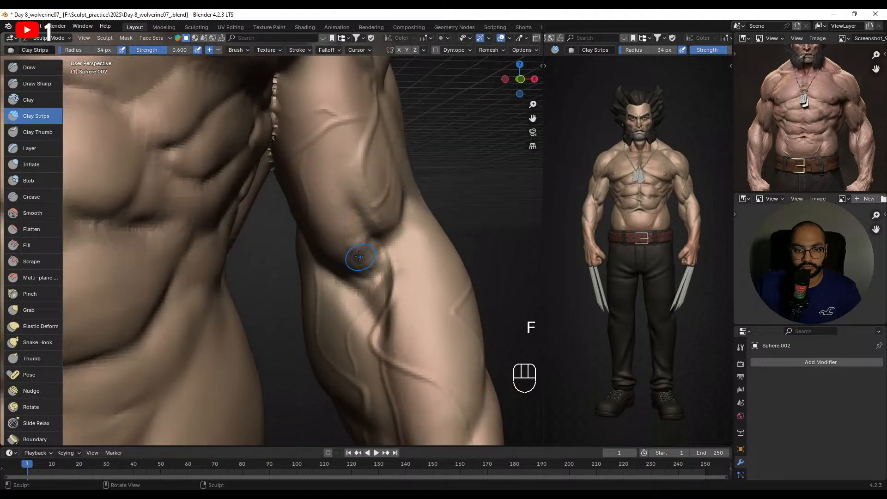
click(359, 263)
- Save the Wolverine file and switch from Sculpt Mode to Object Mode
ctrl+alt+middle_drag(358, 265, 323, 248)
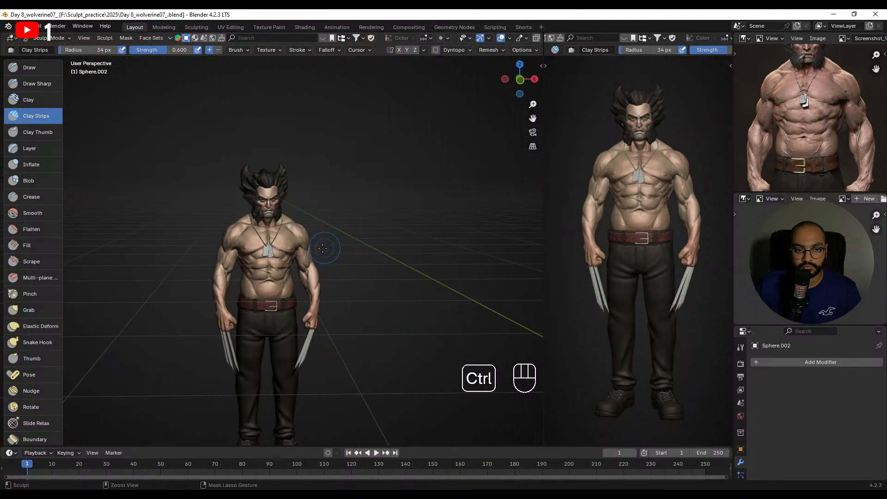
key(ctrl+s)
key(ctrl+Tab)
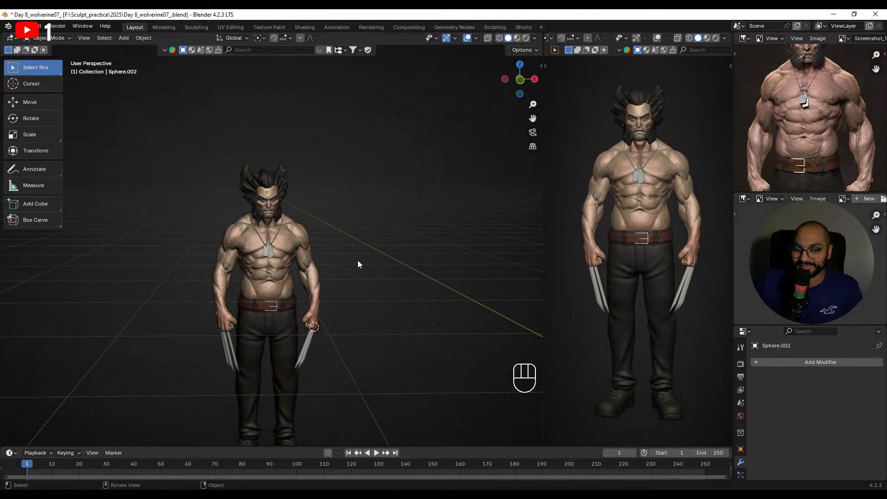
- Review the figure's head, torso and arms from the front at several distances
middle_drag(349, 256, 347, 256)
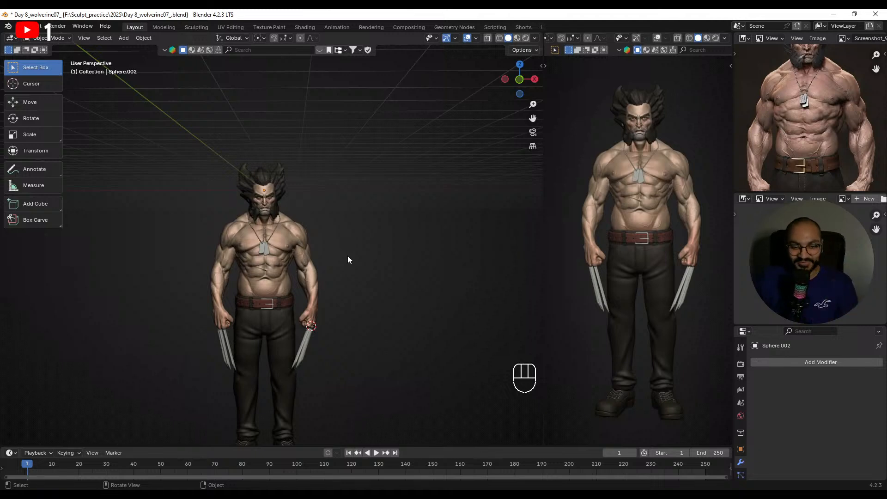
scroll(347, 260, up, 4)
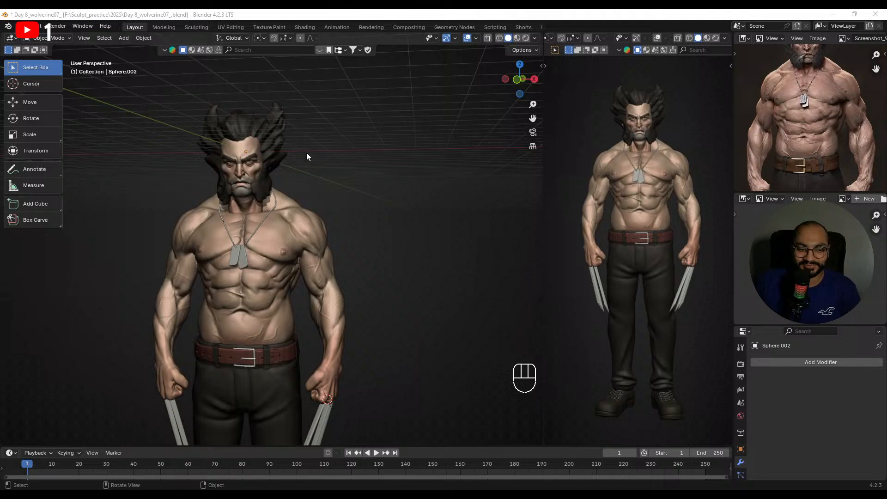
alt+drag(282, 237, 310, 238)
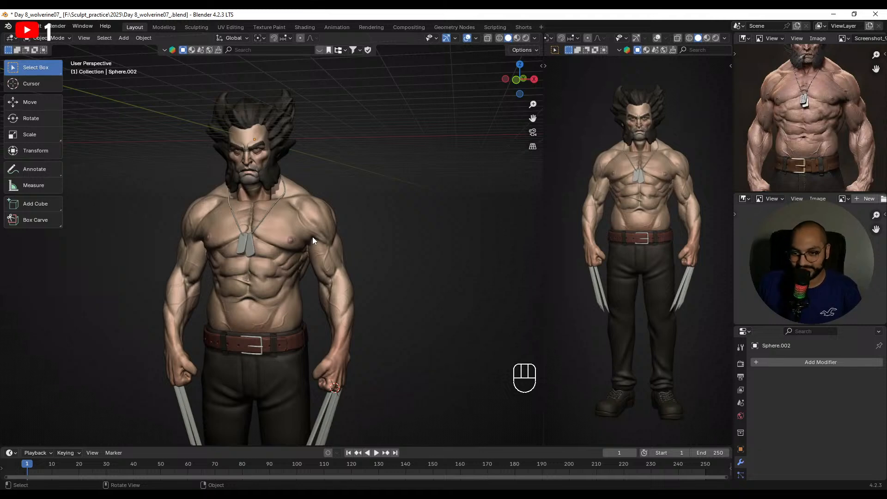
scroll(246, 294, down, 2)
scroll(269, 311, up, 3)
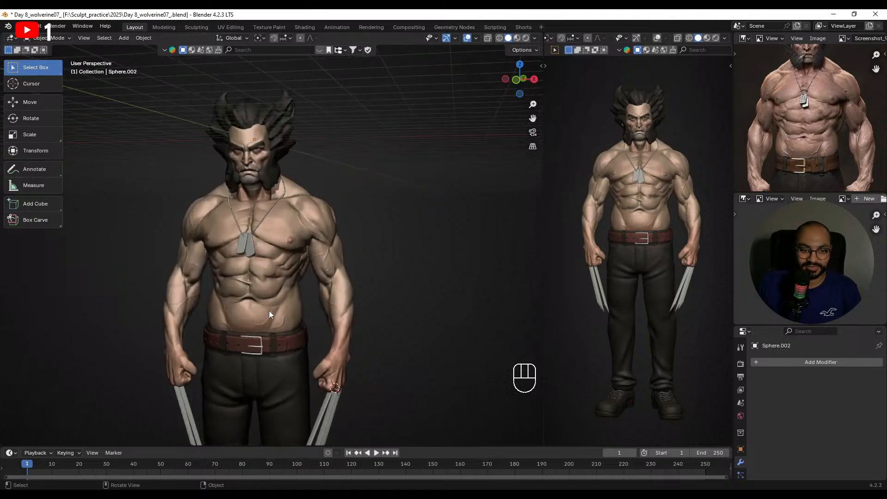
scroll(275, 292, down, 2)
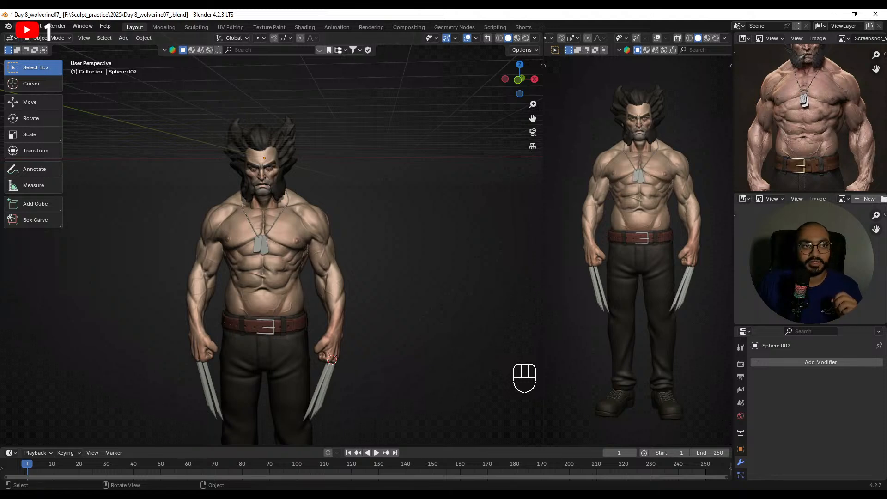
scroll(276, 218, up, 2)
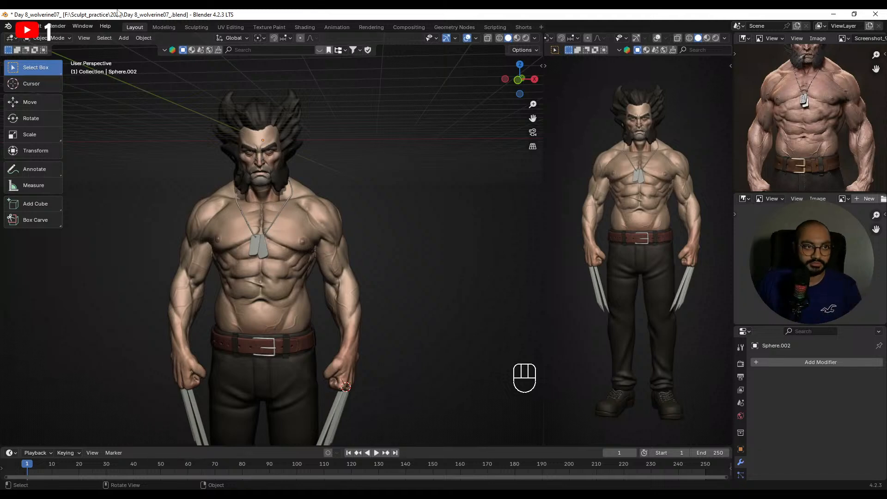
- Open the recent file Day 2_wolverine01.blend to view the early blockout
click(18, 26)
mouse_move(32, 56)
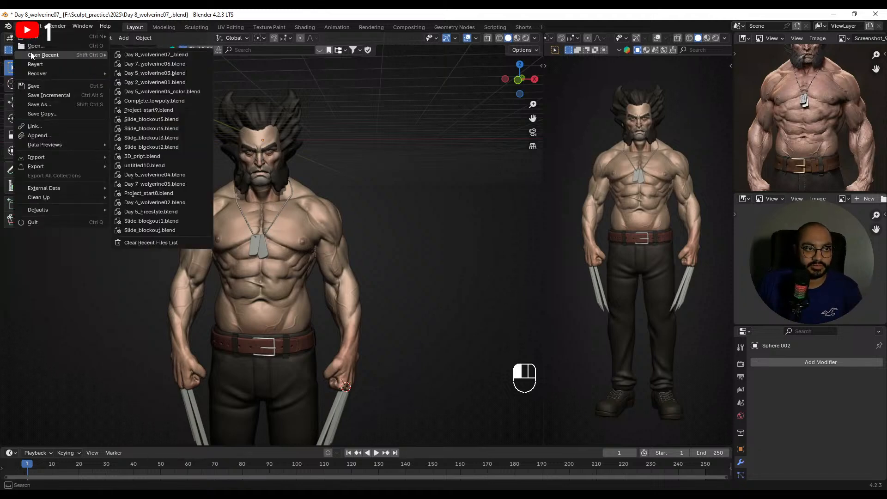
click(158, 81)
click(454, 273)
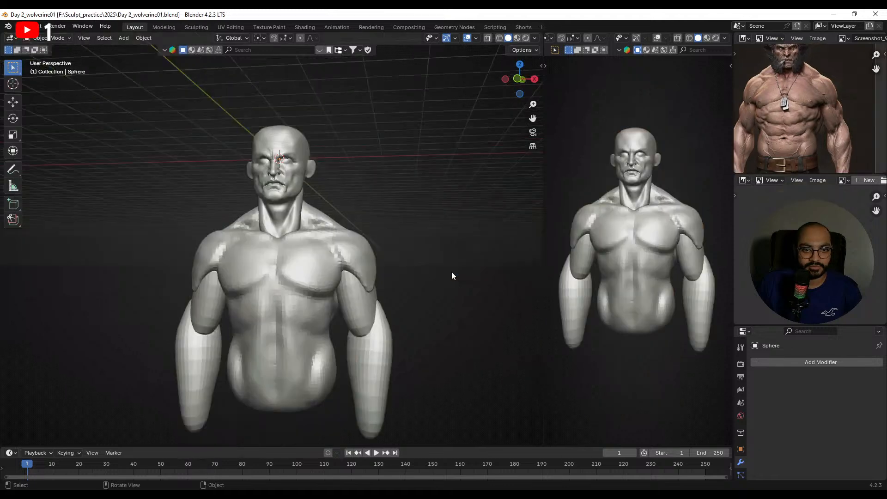
- Open the recent file Day 5_wolverine03.blend to view the mid-progress sculpt
click(19, 26)
mouse_move(43, 55)
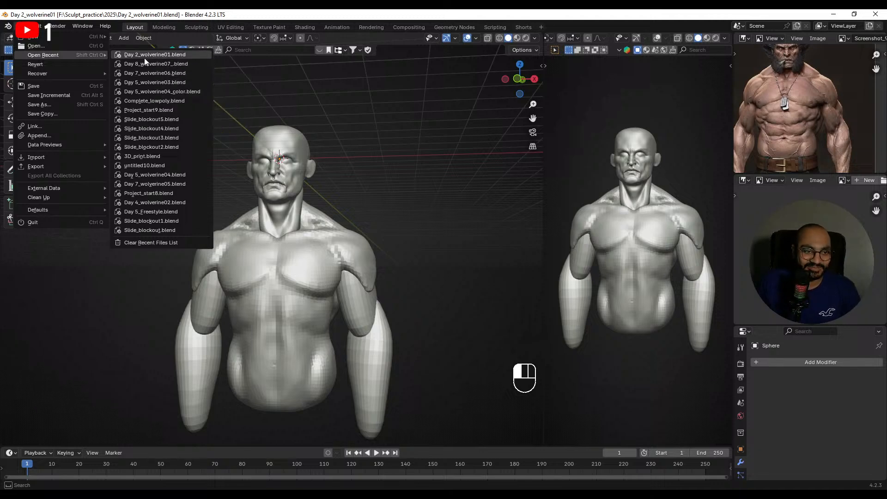
click(151, 83)
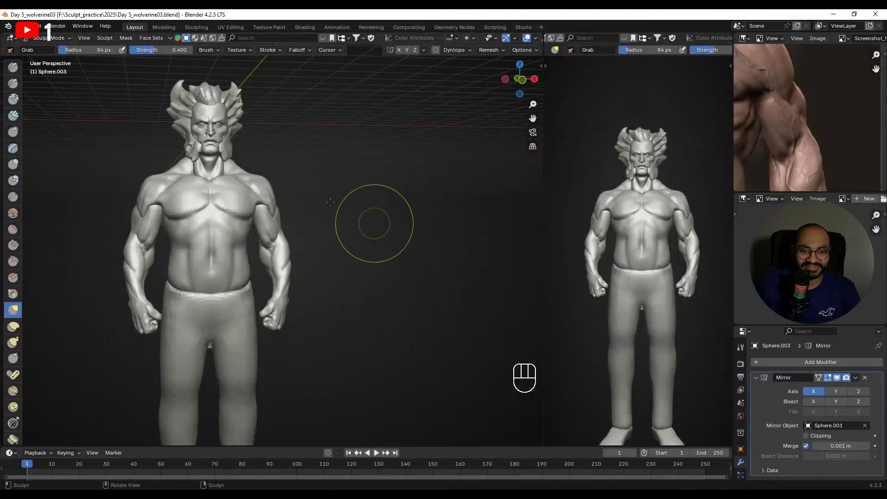
- Open the recent file Day 7_wolverine06.blend to view the coloured version of the sculpt
mouse_move(257, 197)
middle_down()
mouse_move(203, 194)
mouse_move(210, 205)
middle_up()
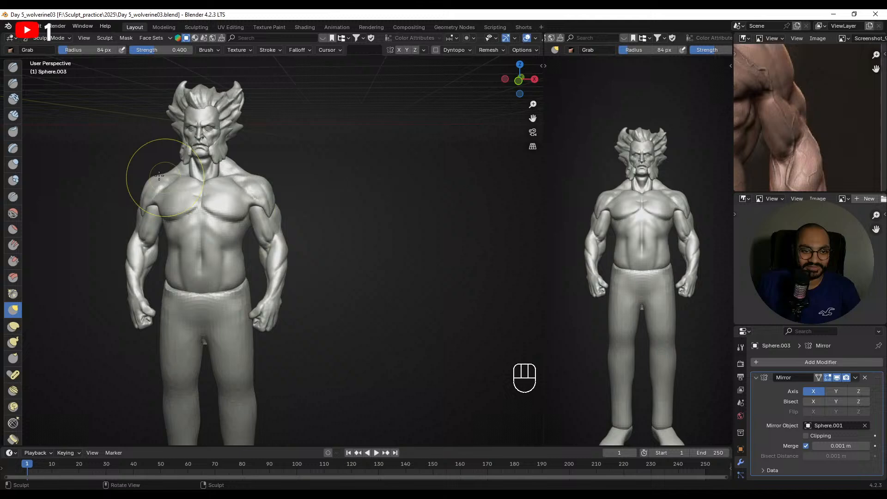
click(19, 26)
mouse_move(104, 55)
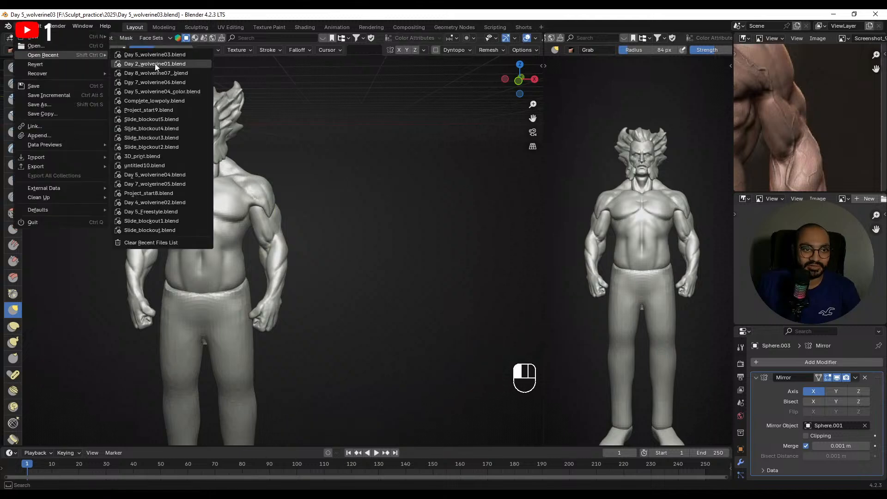
click(160, 82)
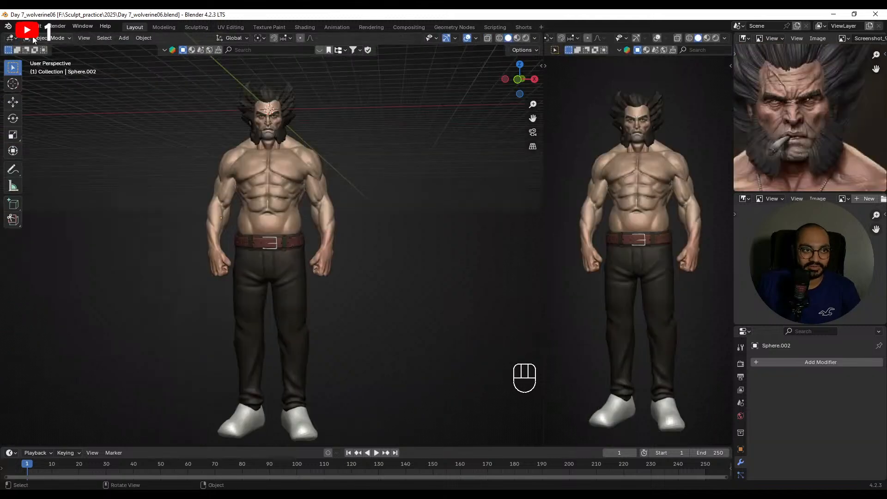
- Open the recent file Day 8_wolverine07_.blend to return to the latest version of the sculpt
click(19, 26)
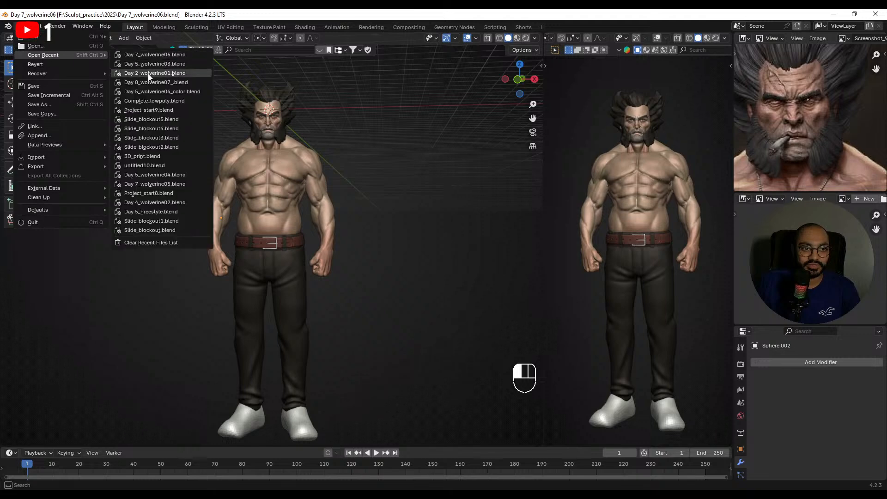
click(149, 82)
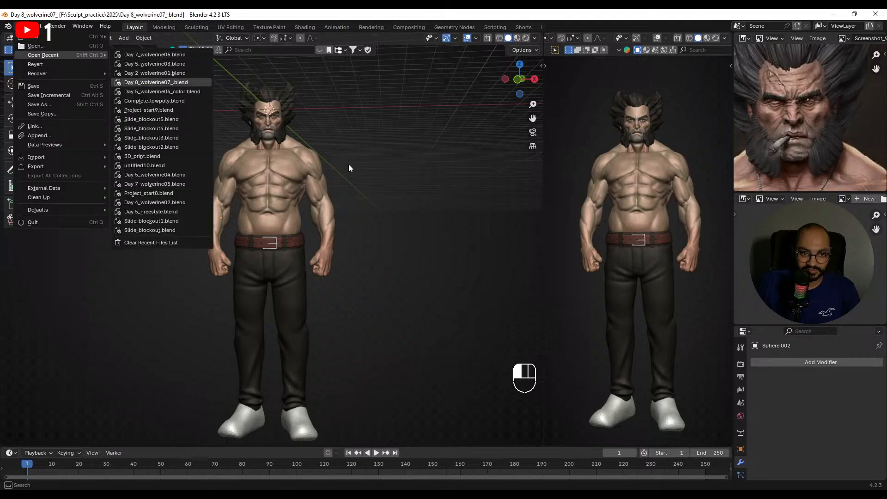
mouse_move(331, 259)
middle_down()
mouse_move(314, 252)
mouse_move(301, 224)
mouse_move(309, 204)
mouse_move(361, 188)
middle_up()
scroll(344, 202, up, 2)
scroll(371, 191, down, 2)
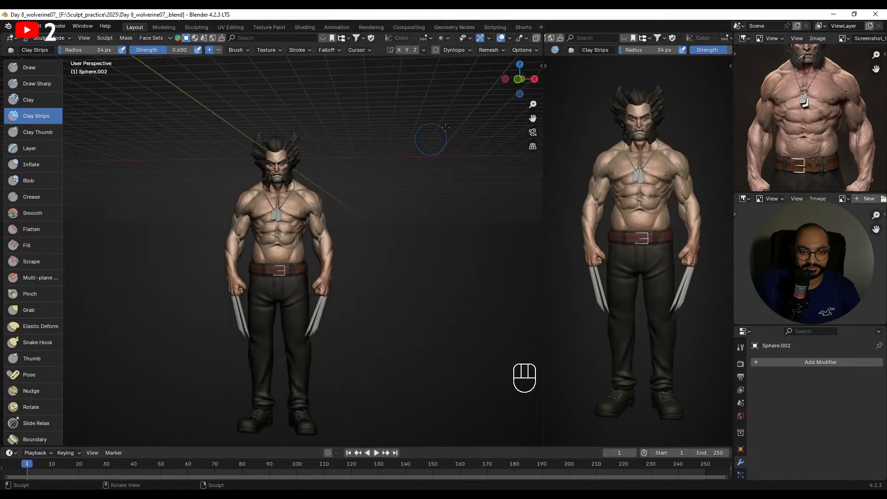
- Turn off Shadow in the viewport shading options and switch from Sculpt Mode to Object Mode
scroll(532, 37, down, 3)
click(535, 38)
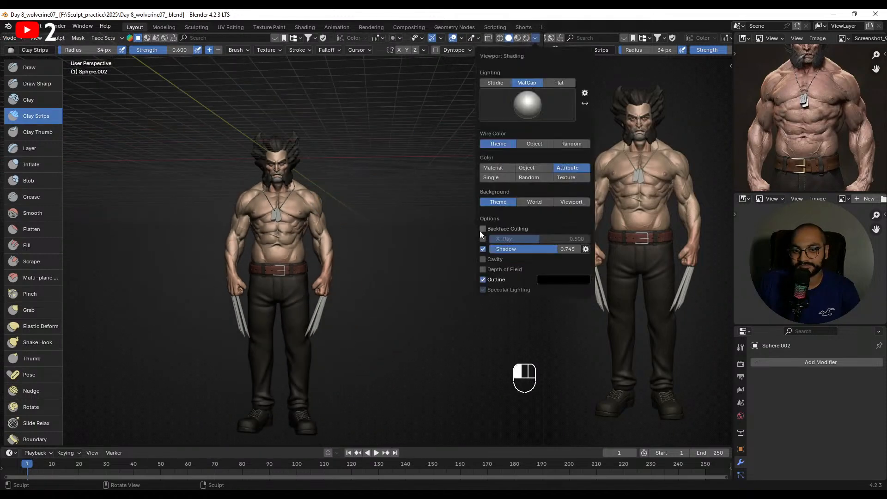
click(483, 249)
key(ctrl+Tab)
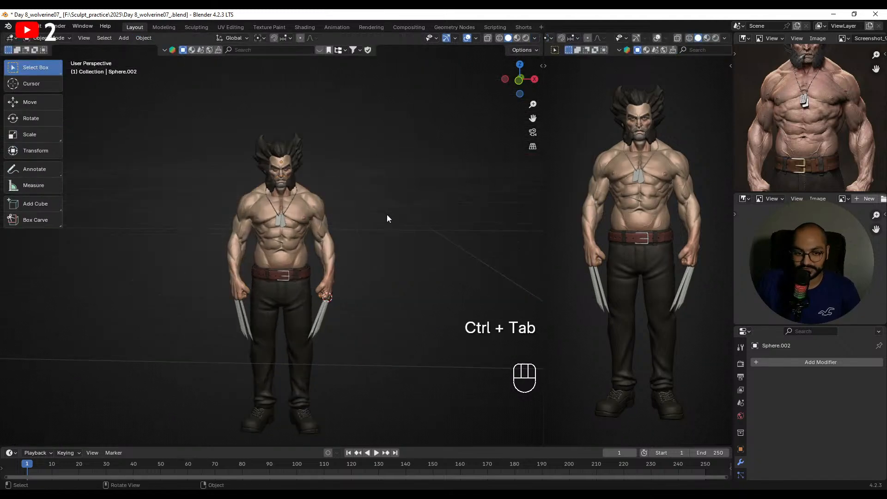
middle_drag(387, 215, 387, 214)
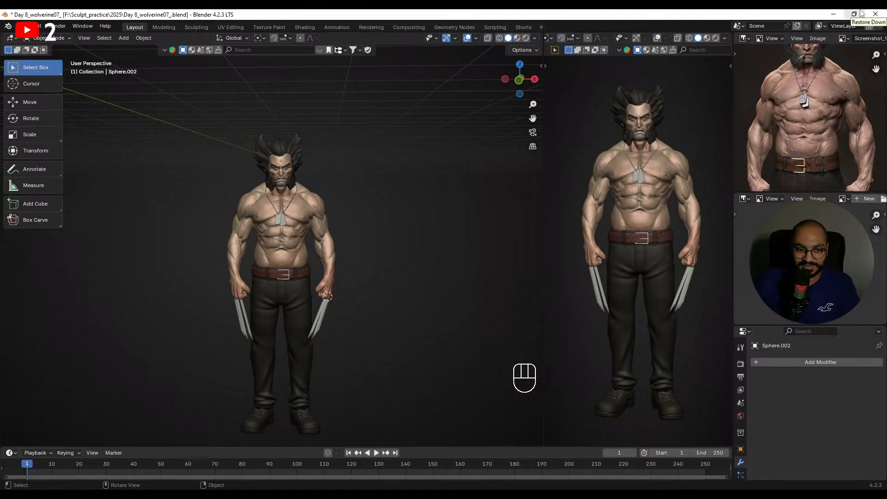
- Select the body mesh, put it in Sculpt Mode and set the Clay Strips brush radius to 42 px
middle_drag(314, 218, 311, 171)
middle_drag(349, 205, 324, 211)
click(296, 208)
key(ctrl+Tab)
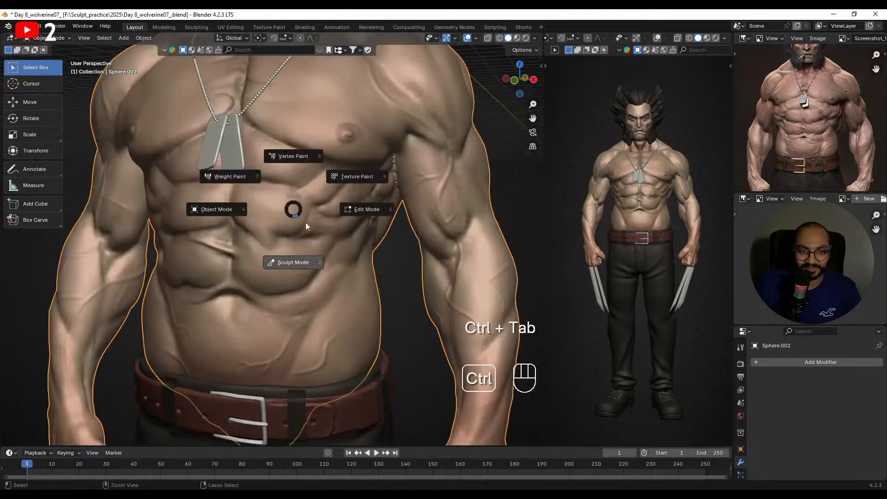
click(303, 230)
ctrl+middle_drag(283, 218, 264, 229)
key(f)
click(267, 229)
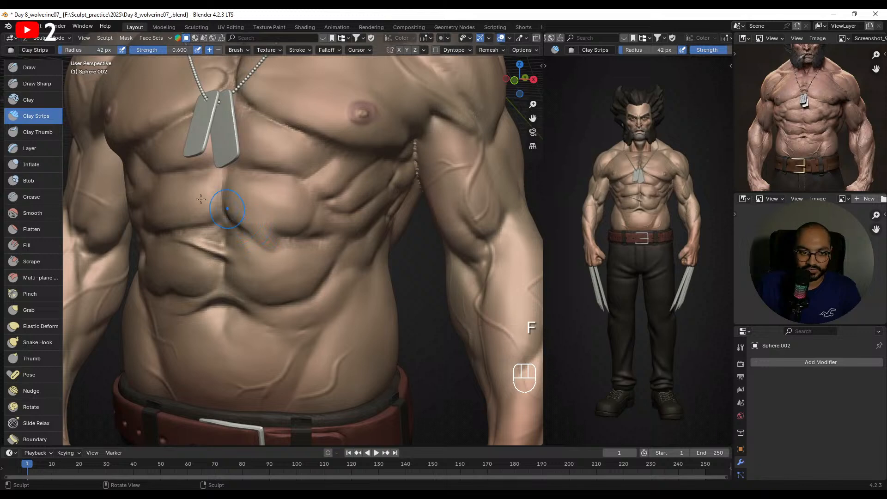
- Deepen the crease below the middle abdominal muscle on the figure's left side with Draw Sharp, undoing the first attempts
click(29, 82)
mouse_move(284, 216)
alt+mouse_down()
mouse_move(346, 222)
mouse_move(352, 212)
mouse_move(255, 206)
mouse_move(271, 220)
alt+mouse_up()
key(f)
click(279, 208)
mouse_move(259, 218)
shift+mouse_down()
mouse_move(242, 208)
mouse_move(303, 215)
mouse_move(272, 209)
mouse_move(284, 206)
shift+mouse_up()
key(ctrl+z)
key(ctrl+z)
mouse_move(271, 209)
mouse_down()
mouse_move(307, 203)
mouse_move(312, 217)
mouse_move(298, 230)
mouse_move(317, 237)
mouse_move(312, 219)
mouse_move(356, 223)
mouse_up()
- Try another Draw Sharp stroke along the abdominal crease with the radius reduced to 25 px, and undo it
key(f)
click(291, 236)
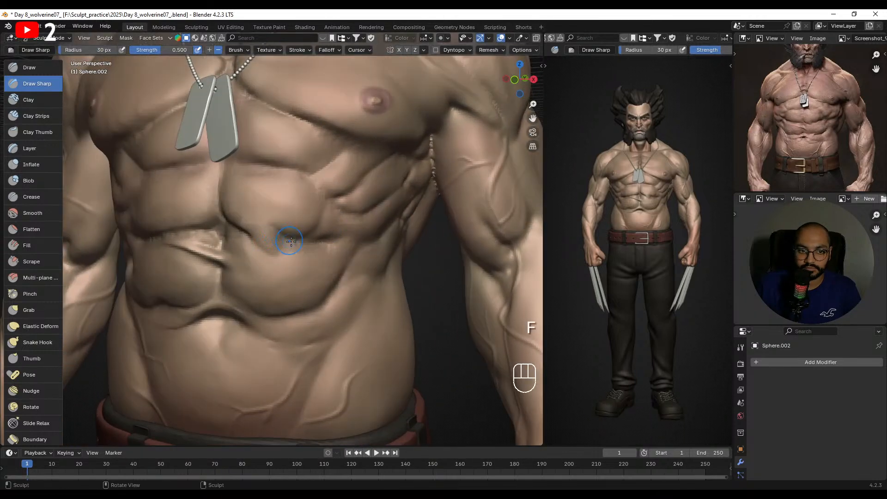
mouse_move(279, 238)
alt+mouse_down()
mouse_move(329, 260)
mouse_move(309, 263)
mouse_move(327, 254)
alt+mouse_up()
key(f)
click(297, 246)
key(ctrl+z)
- Smooth the abdomen around the reworked crease from the front and set the brush radius to 37 px
alt+shift+drag(353, 225, 300, 212)
mouse_move(300, 212)
ctrl+alt+mouse_down()
mouse_move(345, 241)
mouse_move(365, 232)
mouse_move(361, 247)
mouse_move(335, 236)
ctrl+alt+mouse_up()
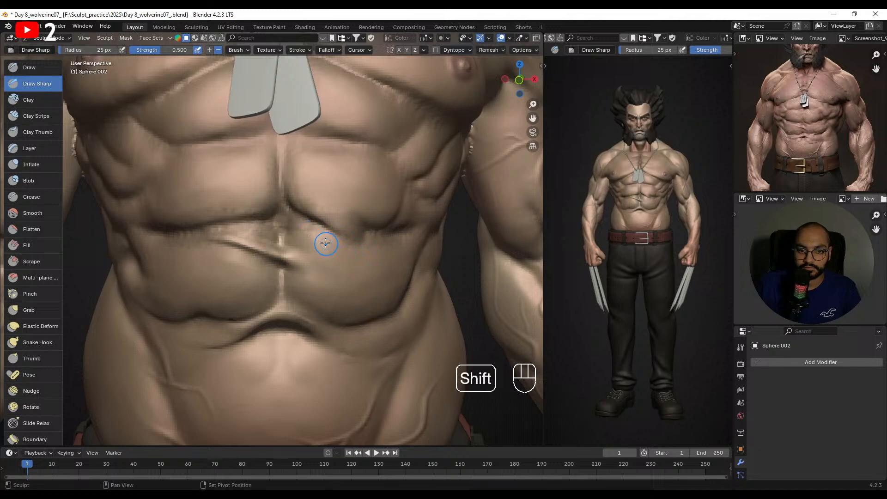
shift+drag(325, 243, 345, 292)
key(f)
click(345, 273)
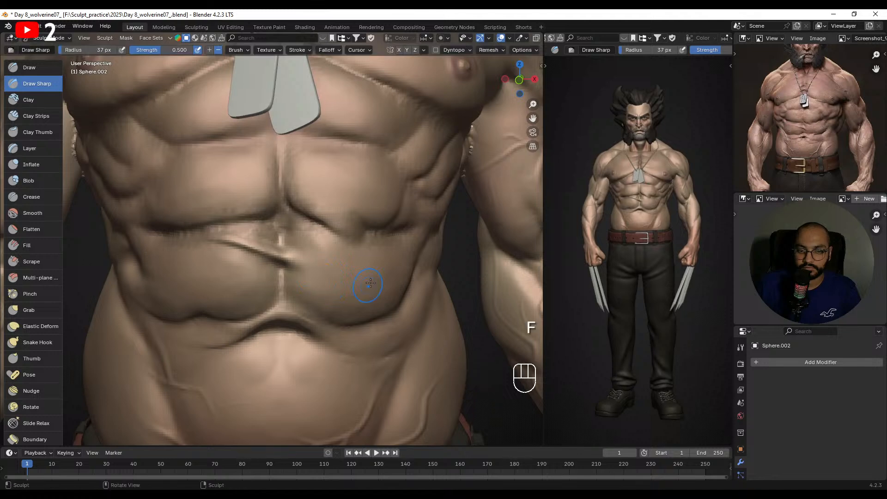
ctrl+middle_drag(373, 286, 365, 271)
- Return the body mesh to Object Mode and save the Day 8_wolverine07_.blend file
key(ctrl+Tab)
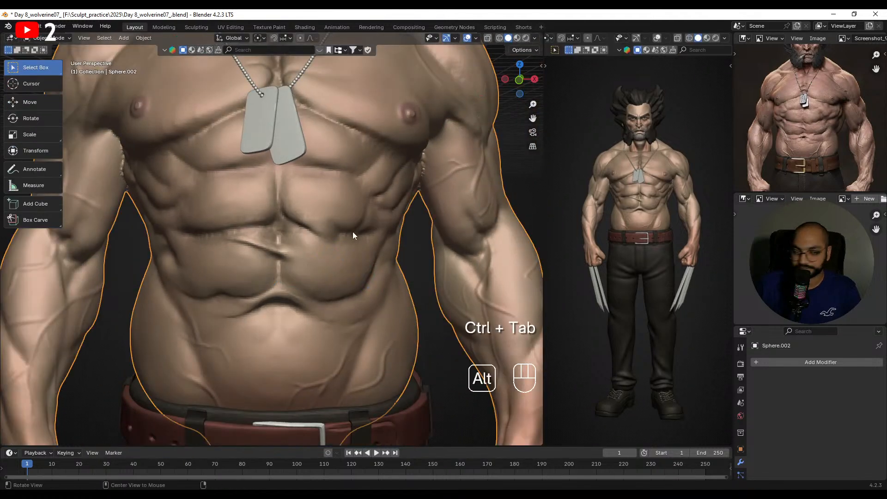
click(412, 252)
ctrl+alt+drag(383, 223, 342, 231)
click(342, 231)
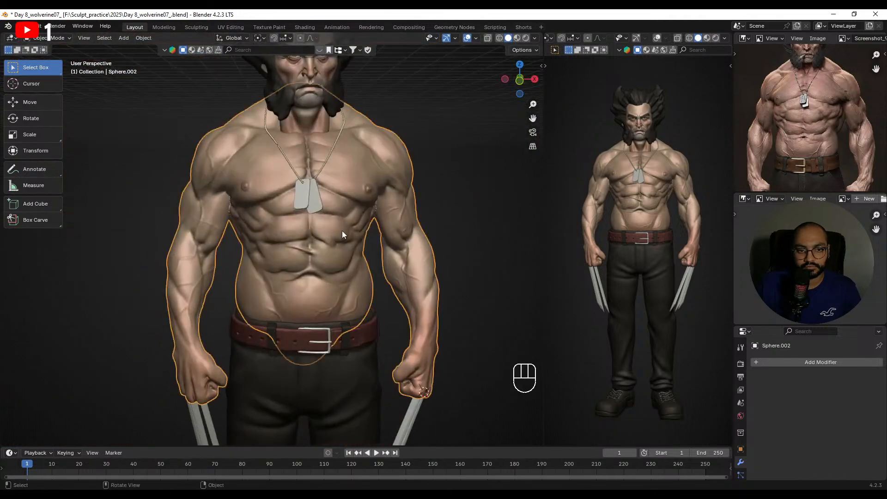
key(KP_Decimal)
mouse_move(444, 216)
ctrl+middle_down()
mouse_move(425, 227)
mouse_move(430, 217)
ctrl+middle_up()
key(ctrl+s)
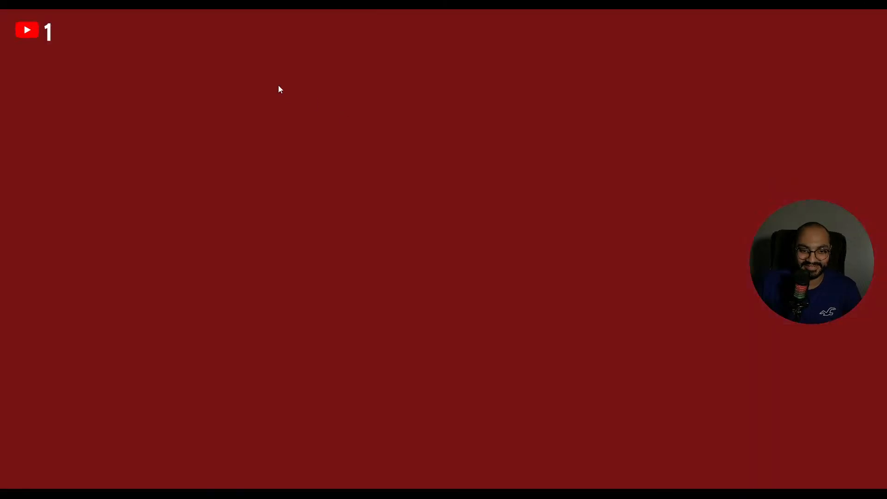
- Switch to the Brave browser and search the web for "berating"
text(berating)
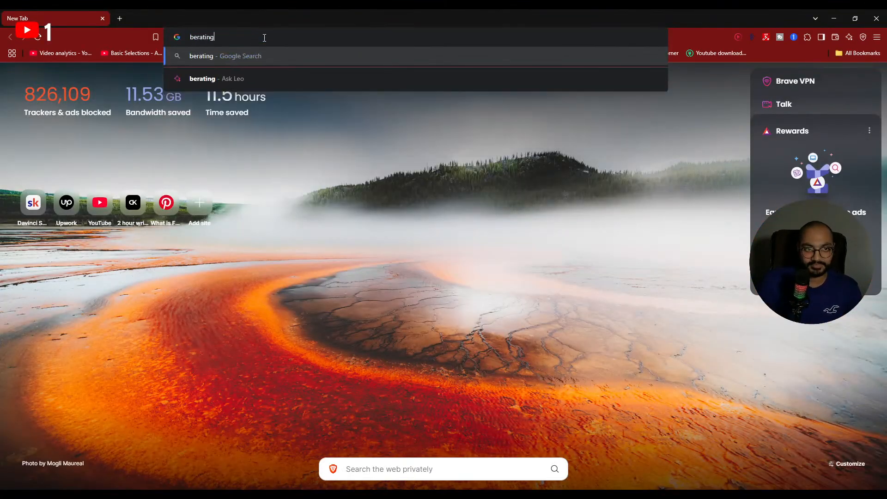
key(Return)
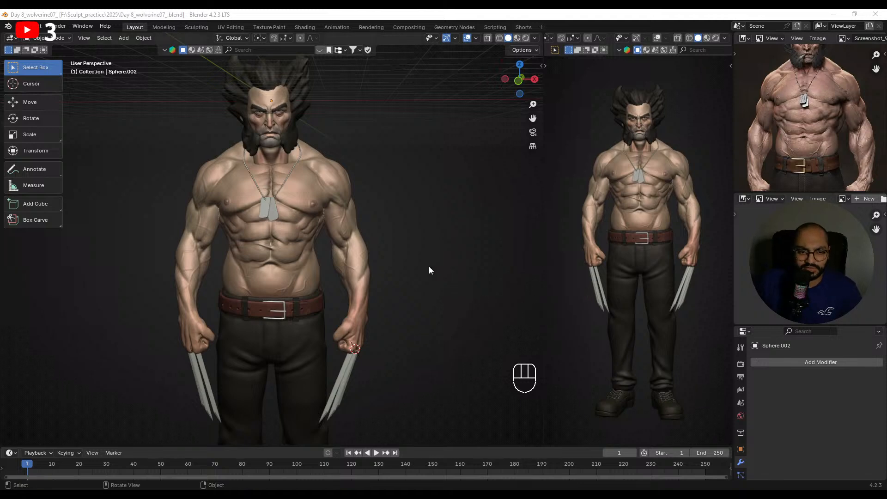
middle_drag(428, 267, 381, 242)
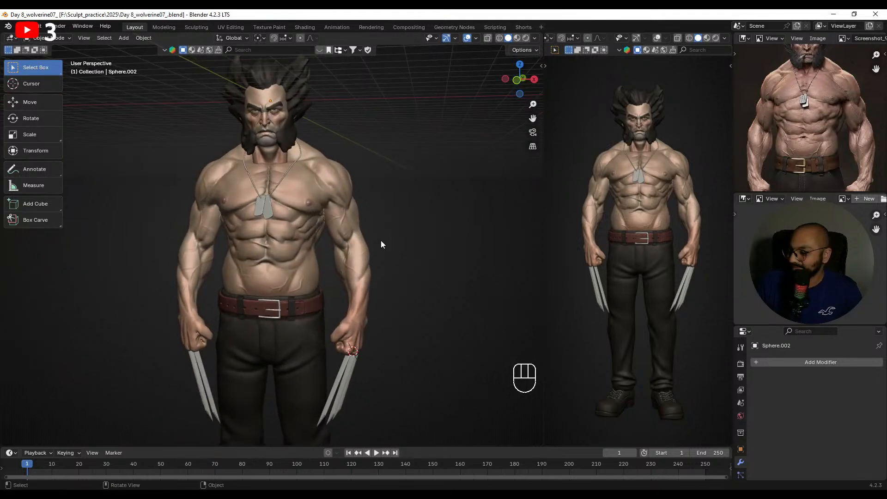
middle_drag(380, 240, 433, 343)
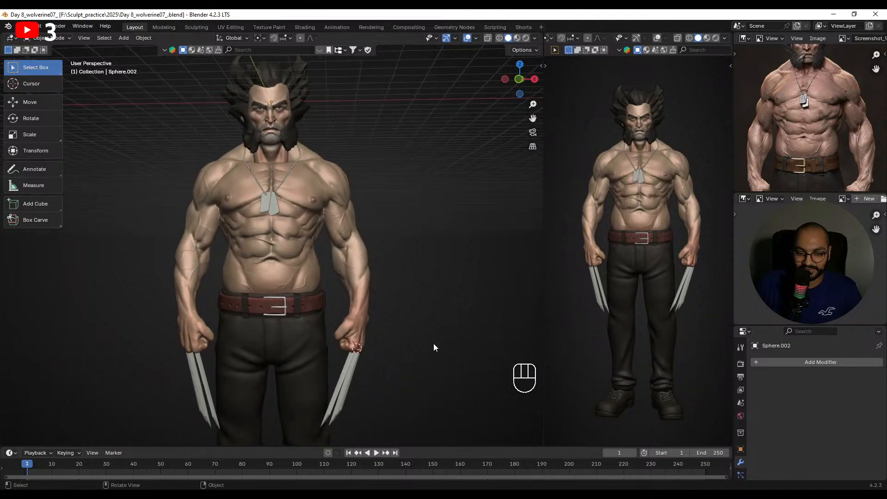